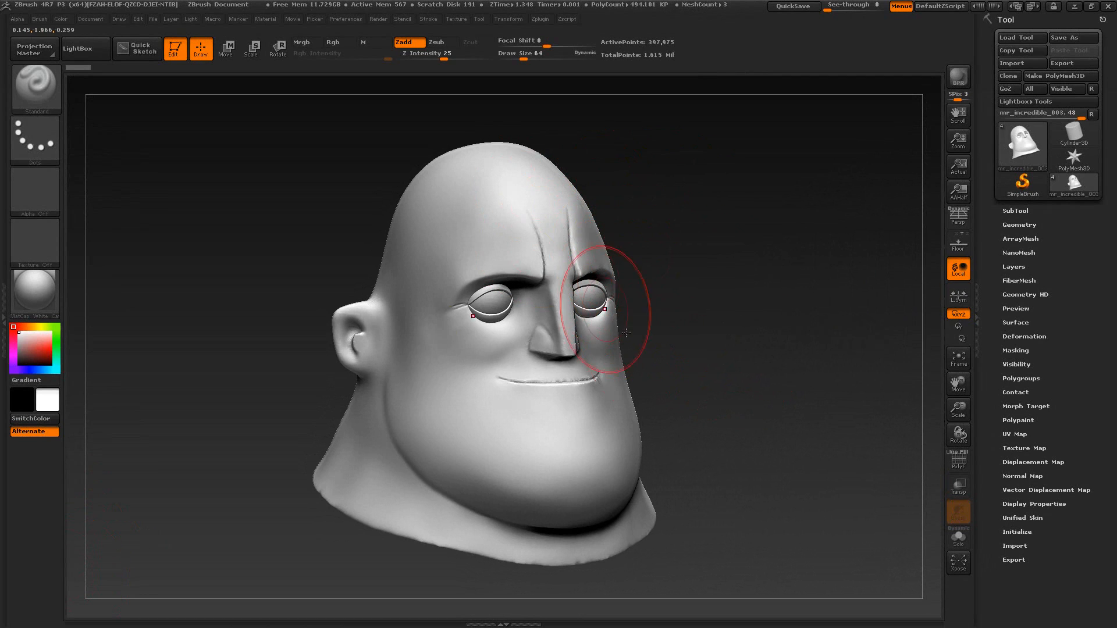
Step: Expand the SubTool section of the head sculpt and preview the full-body subtool mr_incredible_004
mouse_move(710, 368)
mouse_down()
mouse_move(803, 367)
mouse_move(655, 369)
mouse_move(721, 370)
mouse_up()
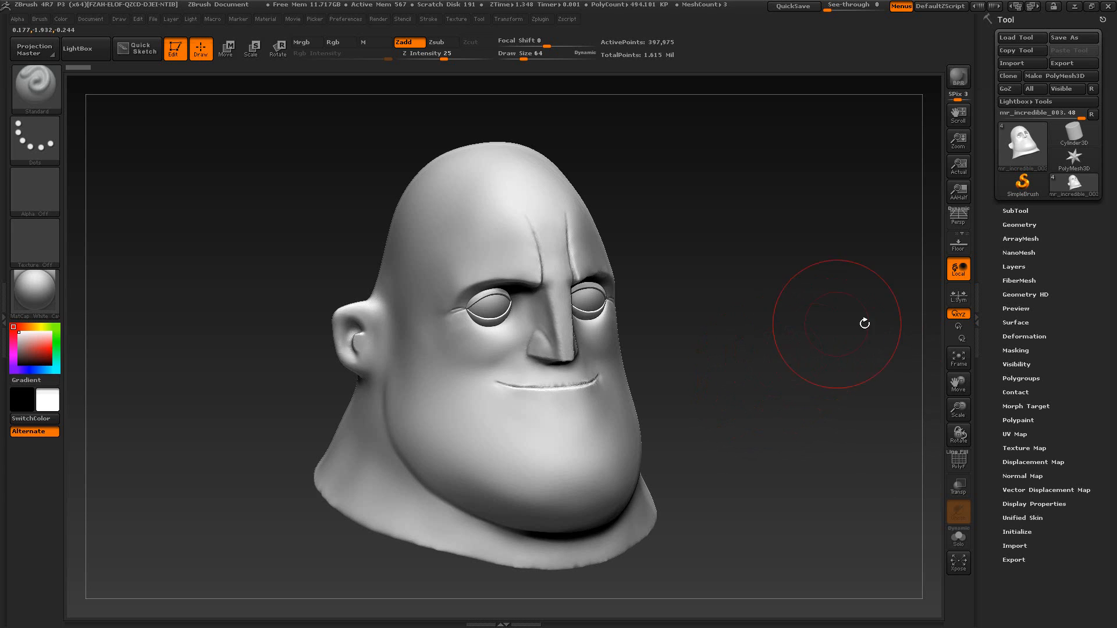
click(1021, 211)
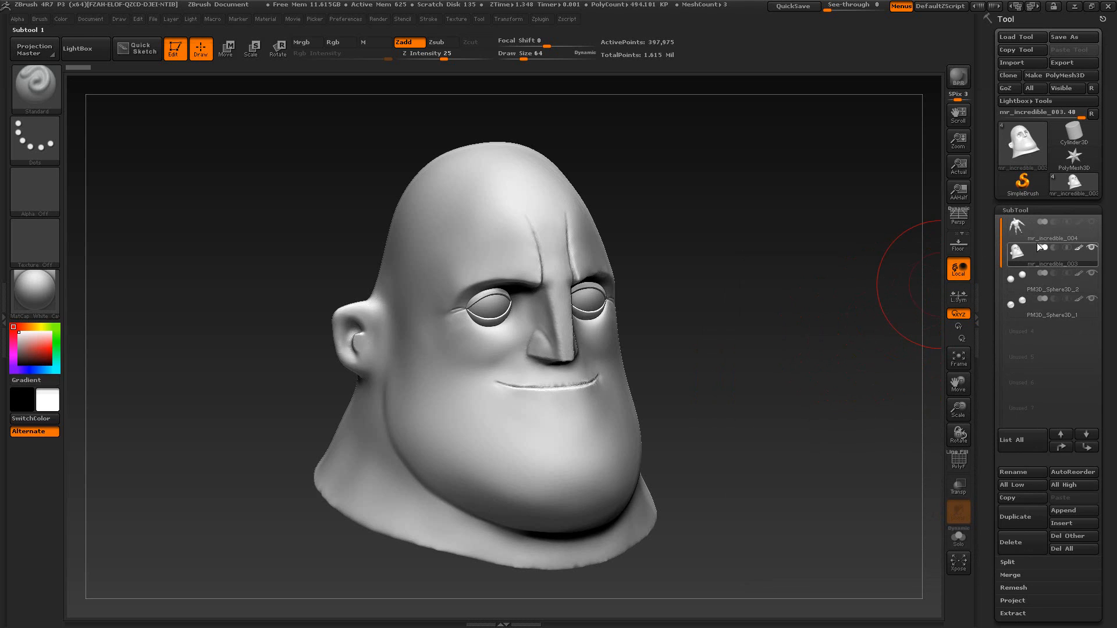
mouse_move(1043, 238)
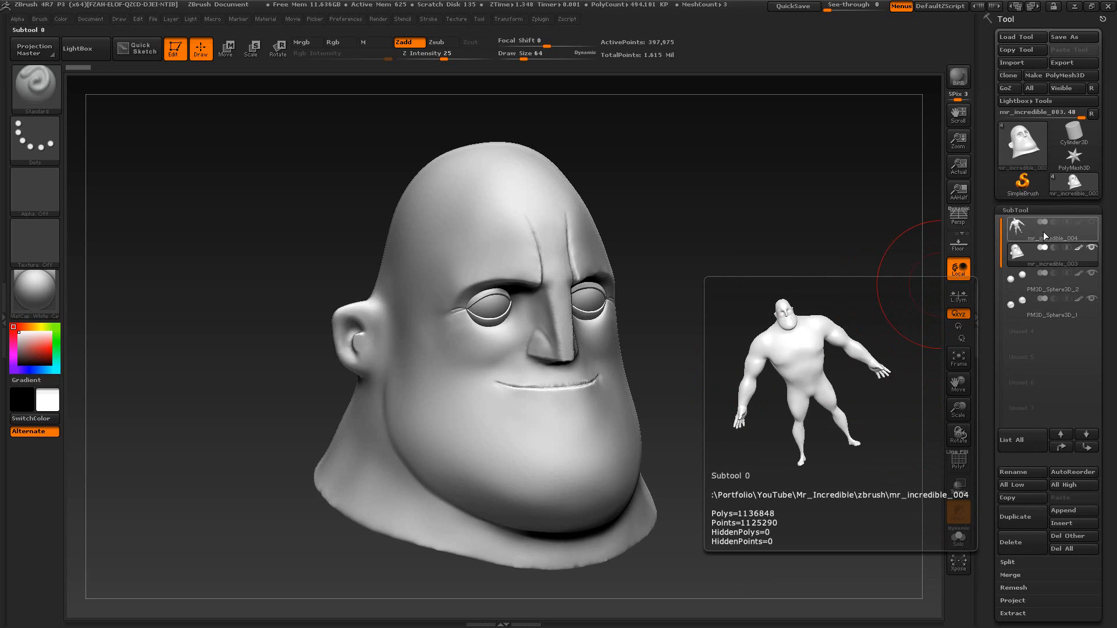
Step: Switch to XnView and bring up the large render of Mr. Incredible in the red suit
key(alt+Tab)
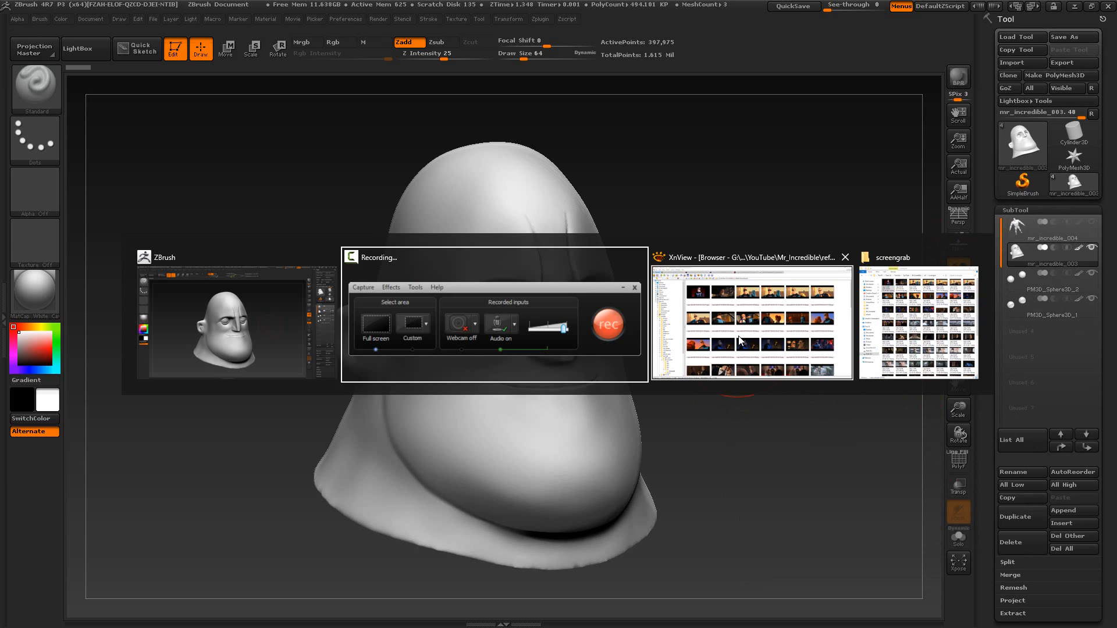
key(alt+Tab)
key(alt+Tab)
click(743, 344)
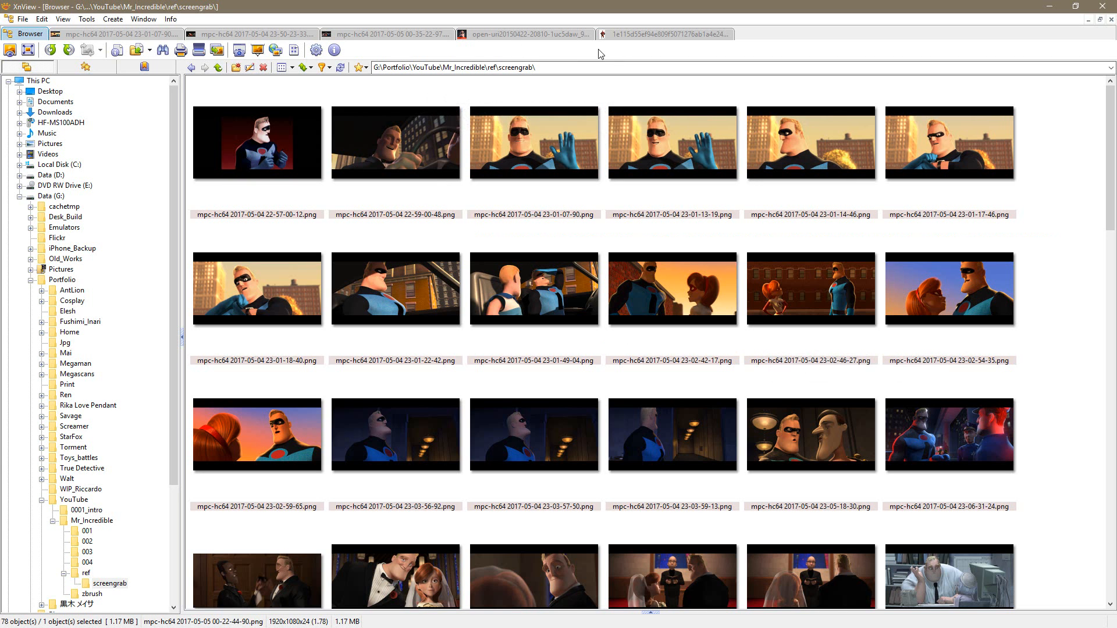
click(620, 34)
Step: Examine the red suit render from torso to boots, checking the gloves, belt, briefs, legs and chest emblem
drag(626, 151, 588, 494)
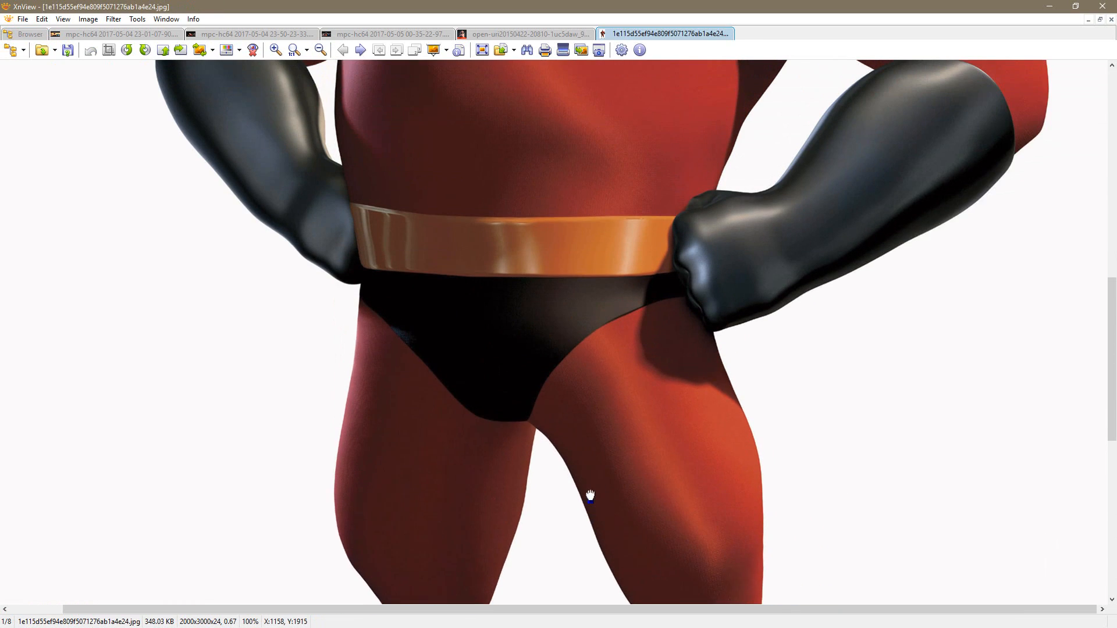
drag(591, 232, 578, 394)
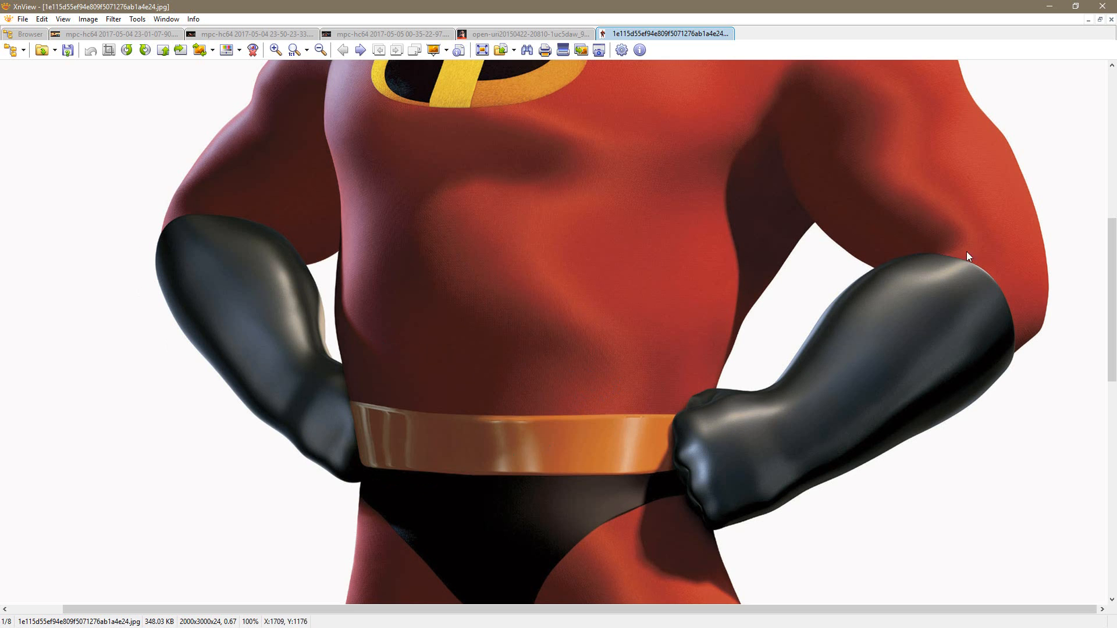
drag(788, 535, 787, 204)
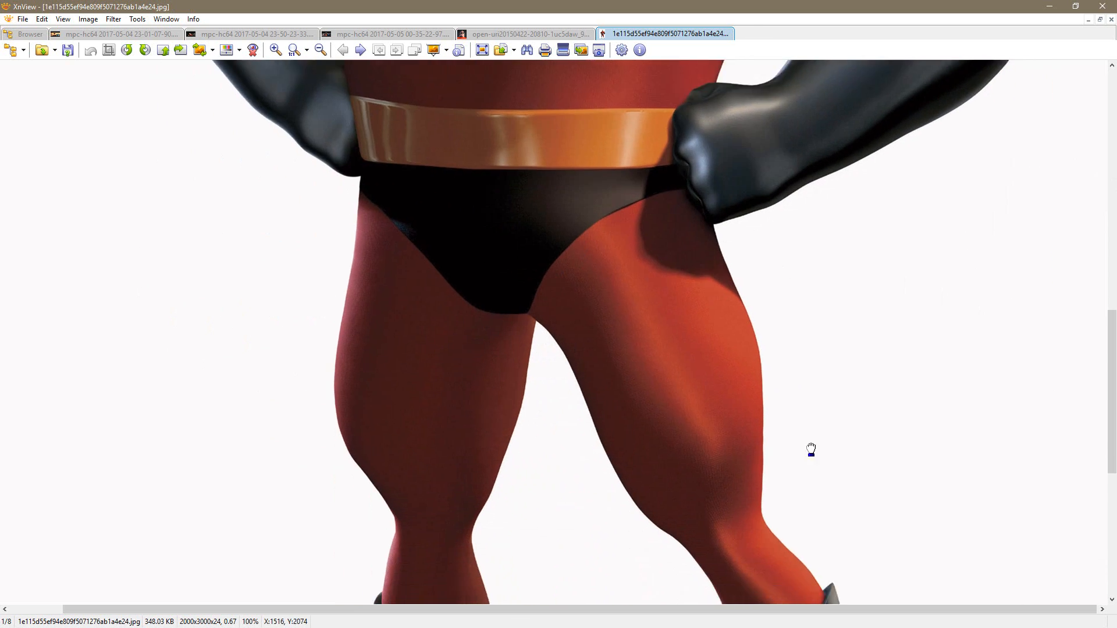
drag(810, 449, 753, 189)
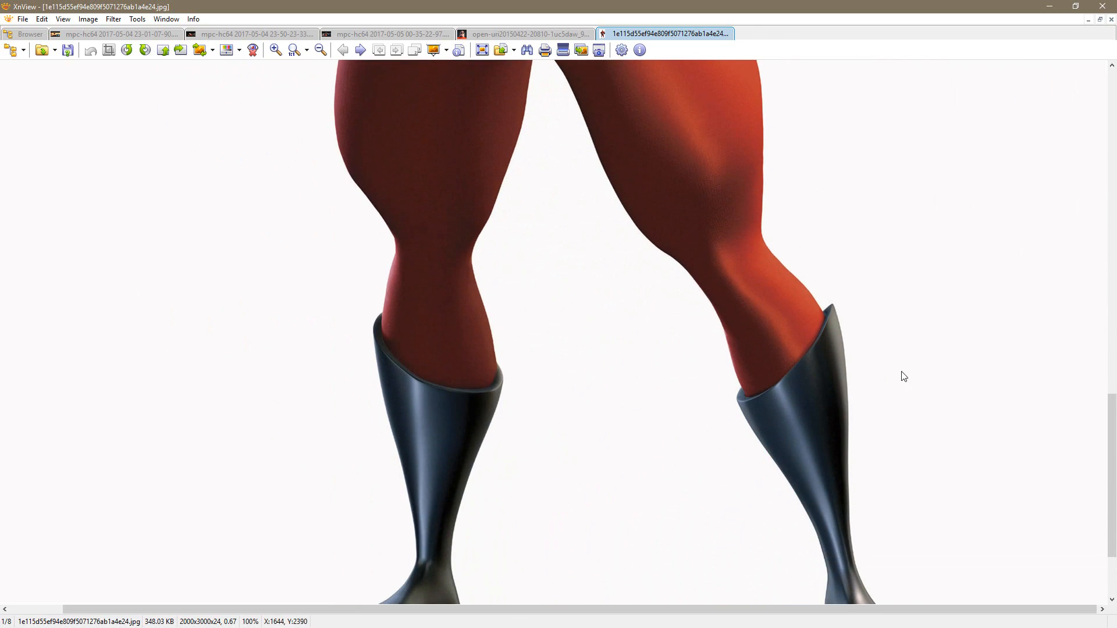
drag(904, 376, 823, 435)
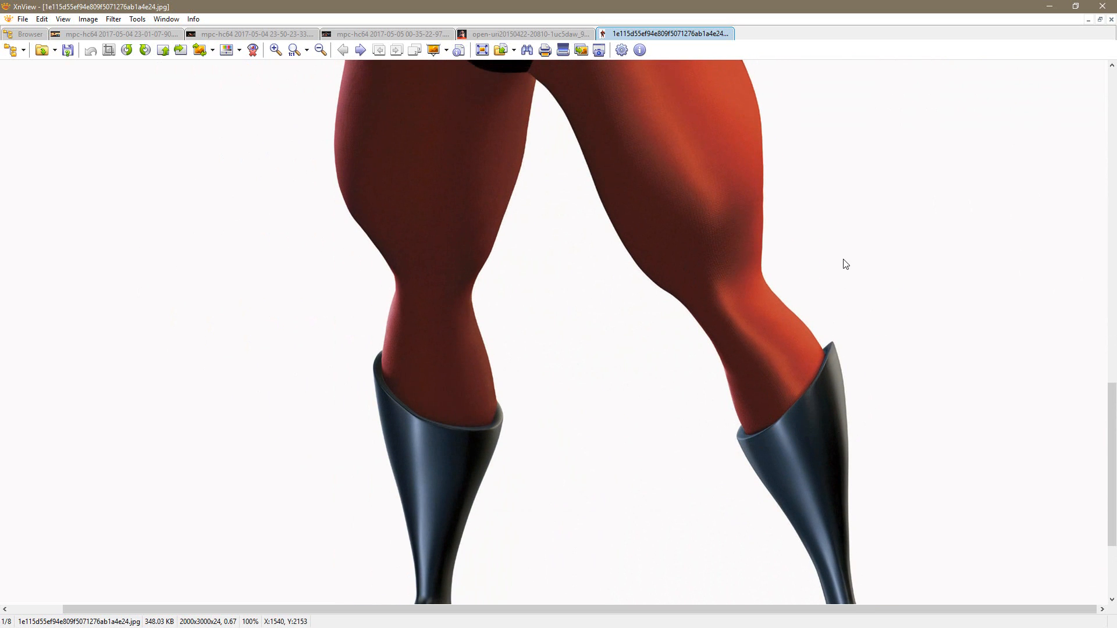
scroll(845, 264, up, 10)
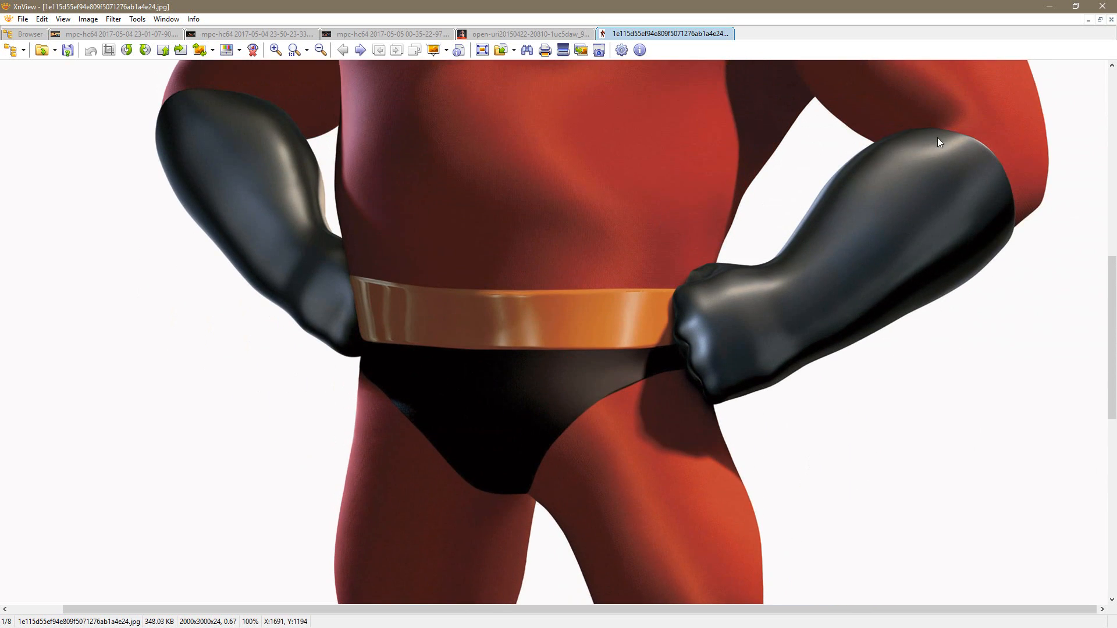
scroll(658, 367, up, 2)
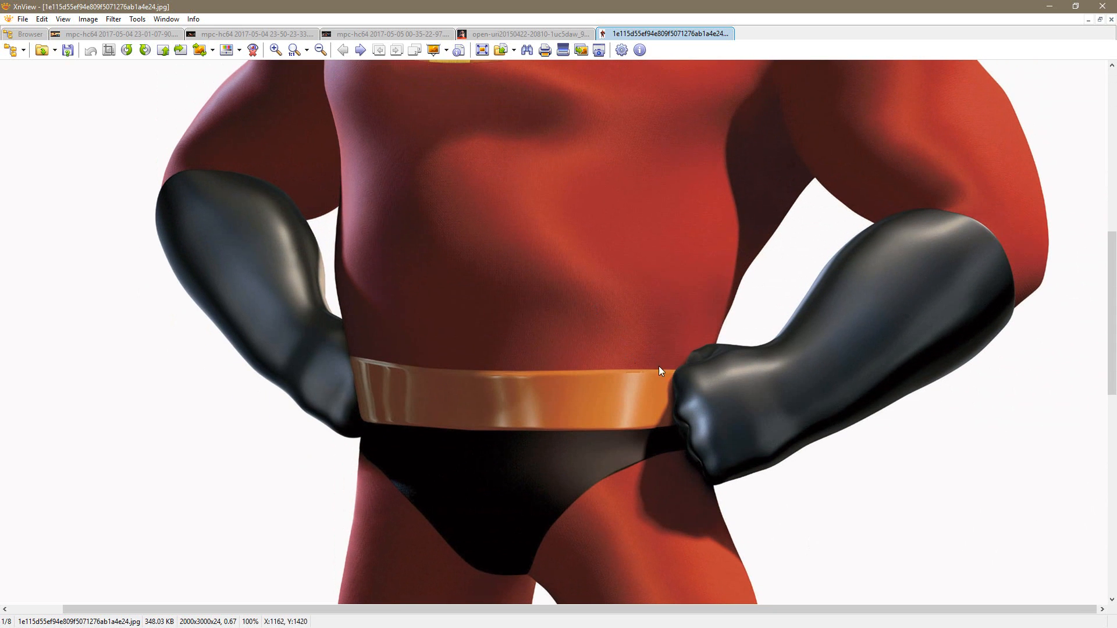
scroll(622, 285, up, 4)
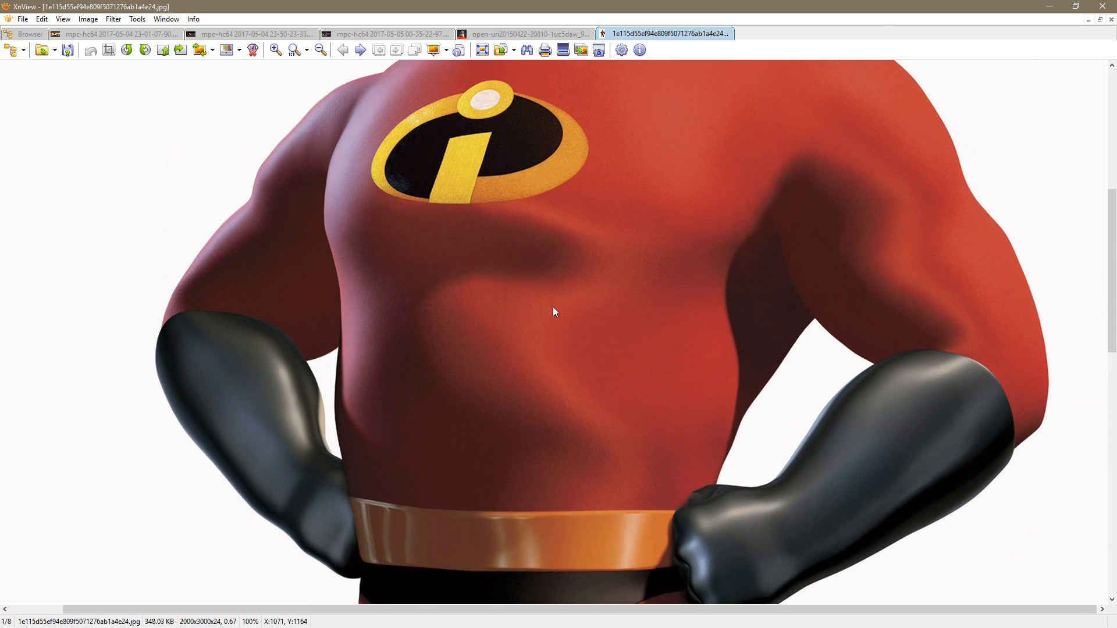
click(387, 35)
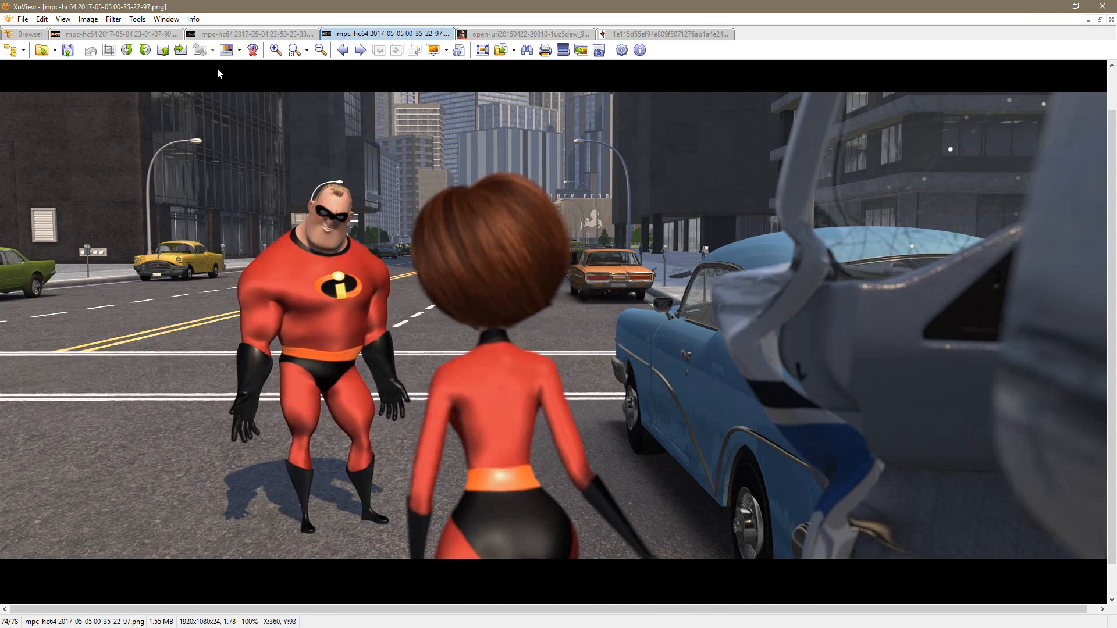
click(276, 50)
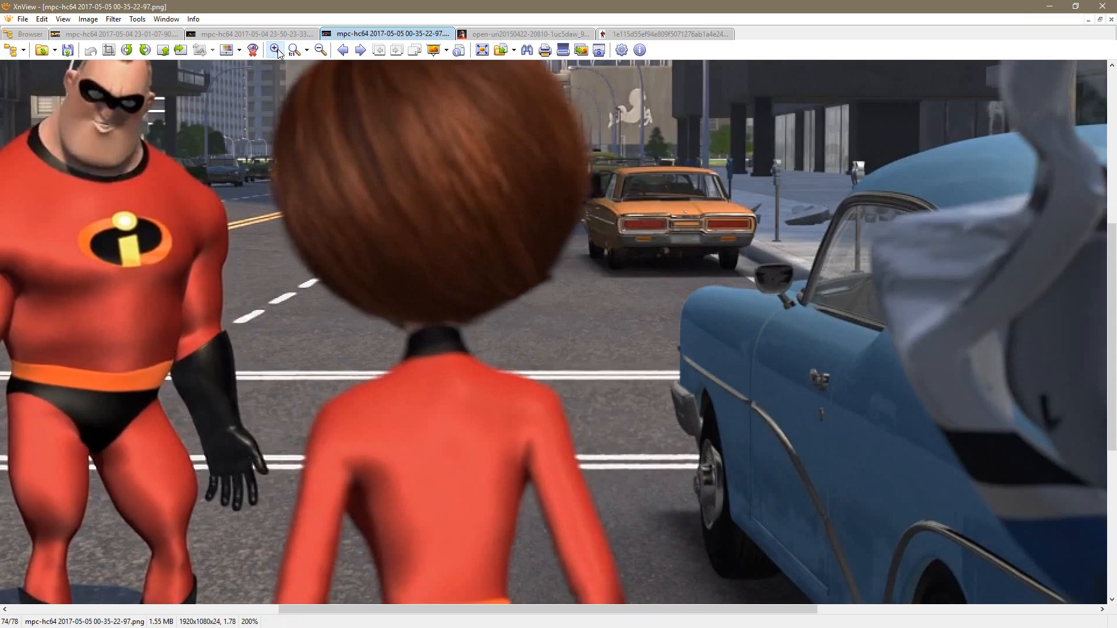
click(278, 53)
drag(242, 279, 678, 240)
drag(656, 326, 657, 277)
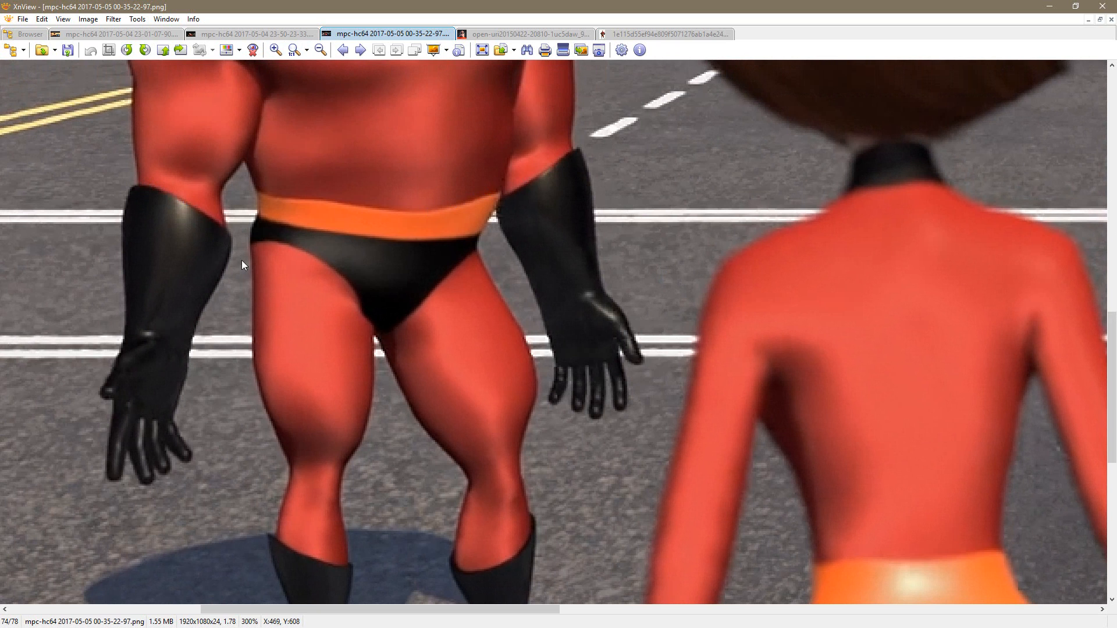
drag(570, 459, 555, 277)
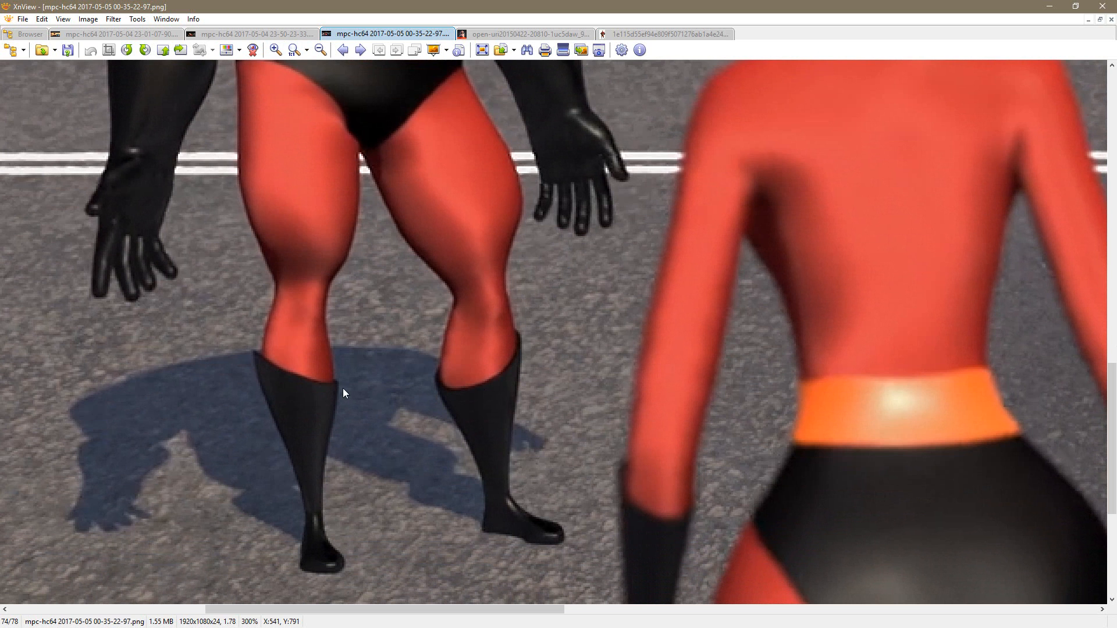
drag(511, 279, 507, 359)
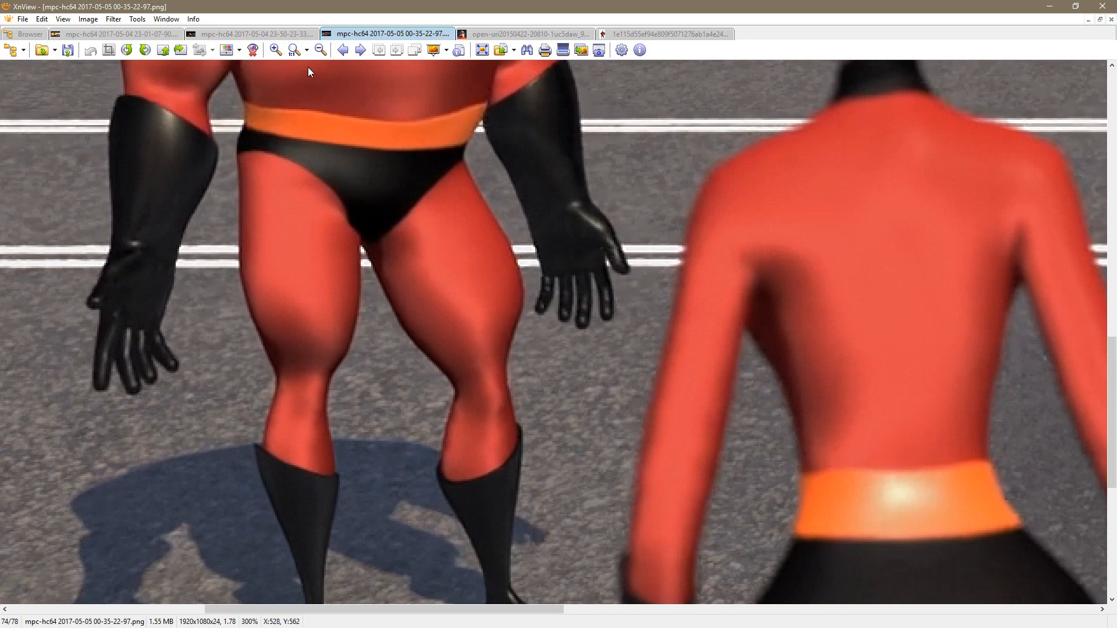
click(294, 50)
Step: Compare the costume, collar and mask across the rock still, red suit render, street still and waving blue suit still
click(230, 34)
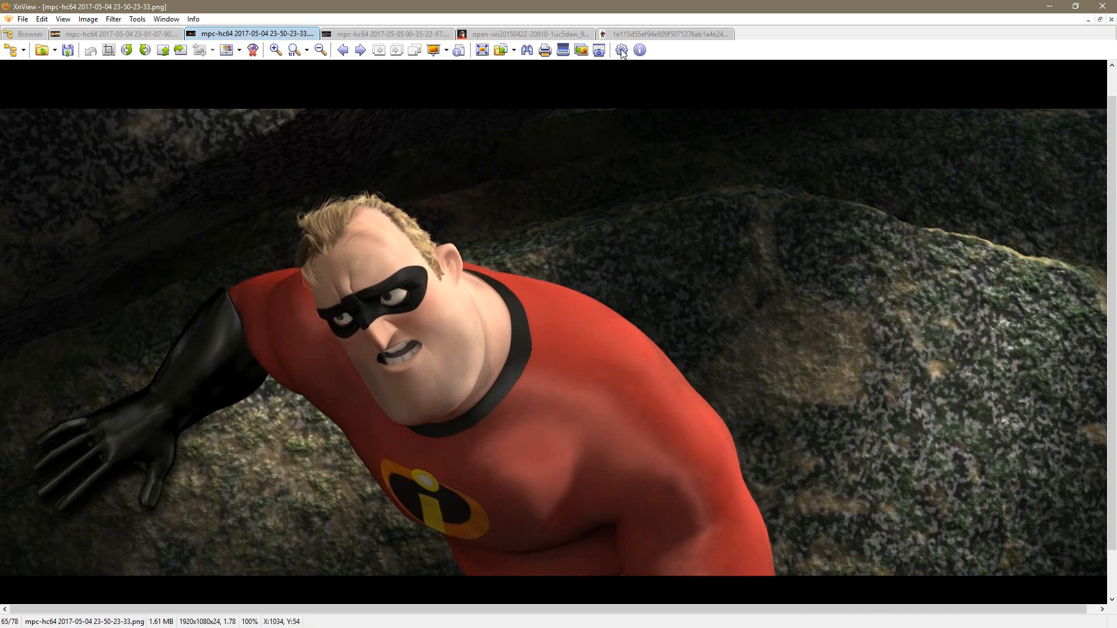
click(669, 34)
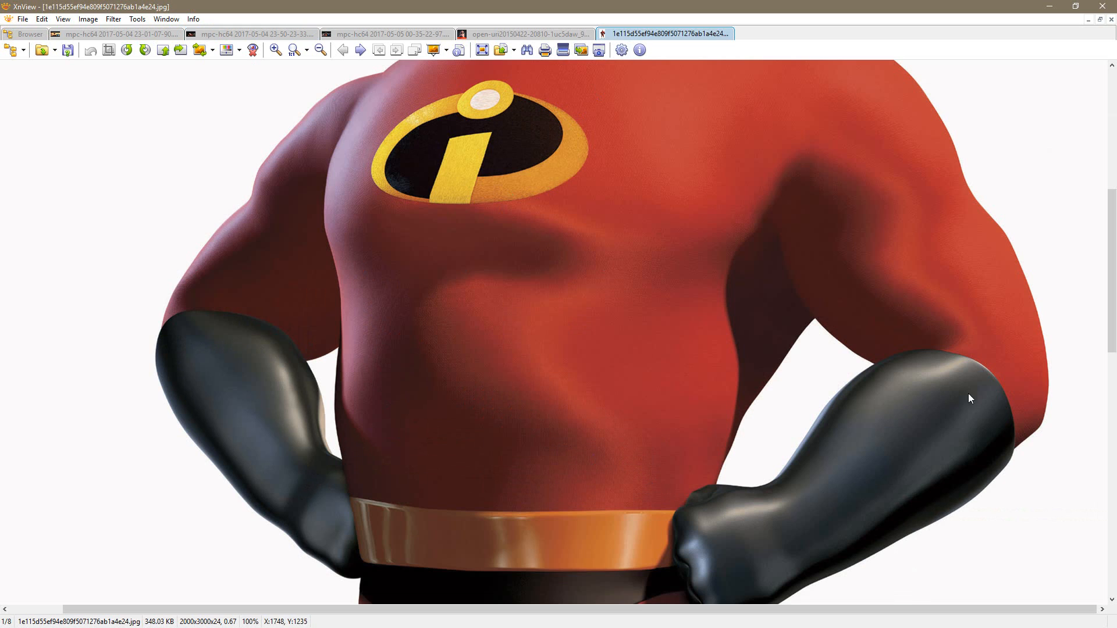
scroll(530, 349, down, 3)
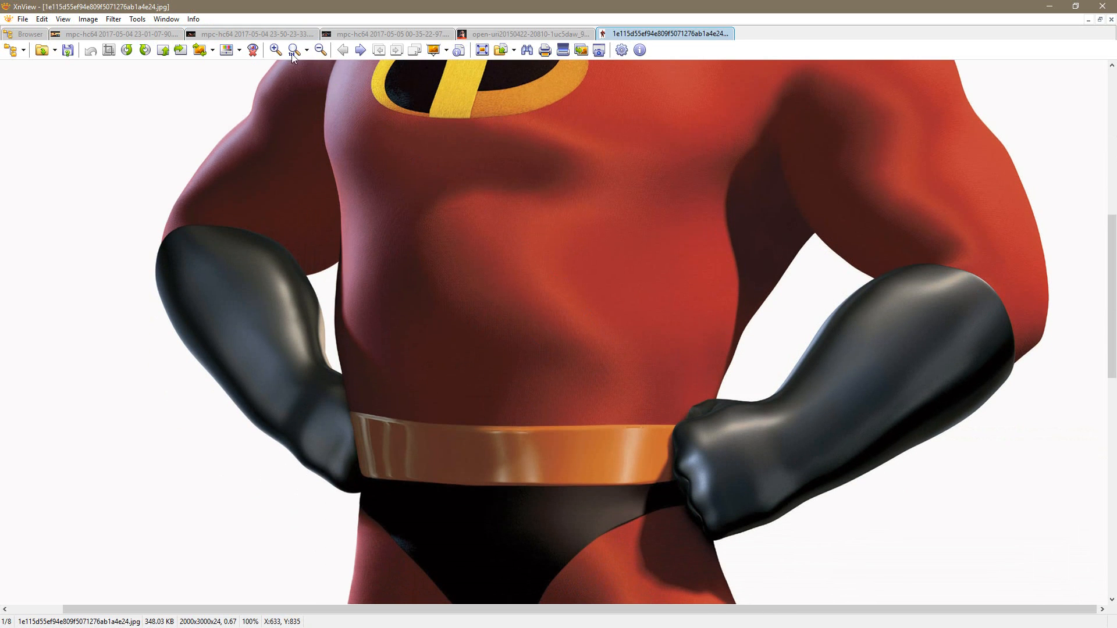
click(243, 35)
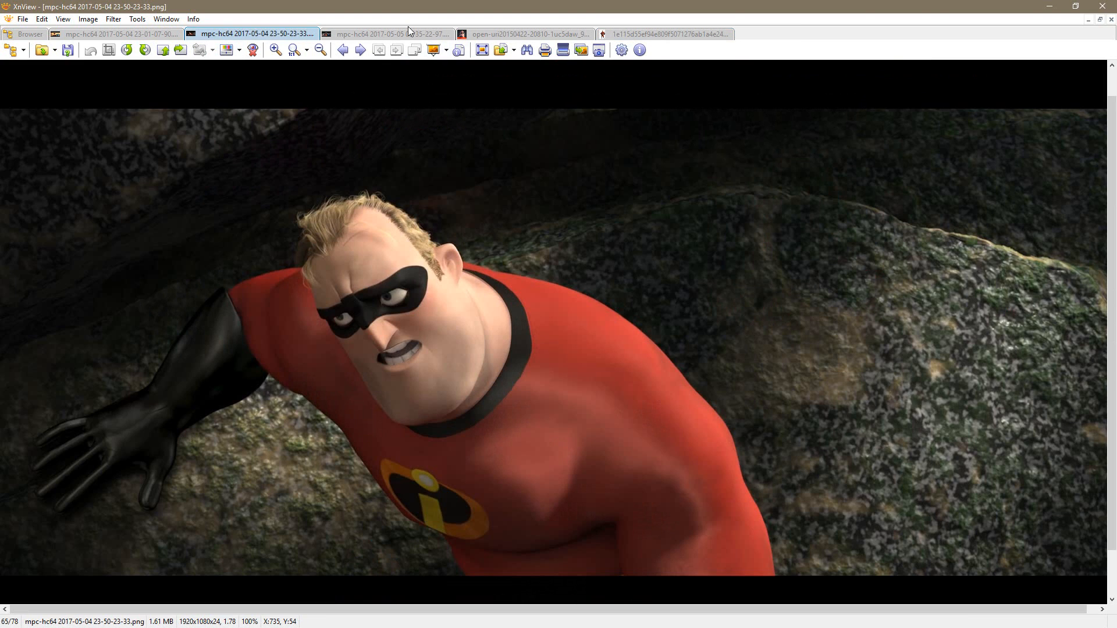
click(369, 35)
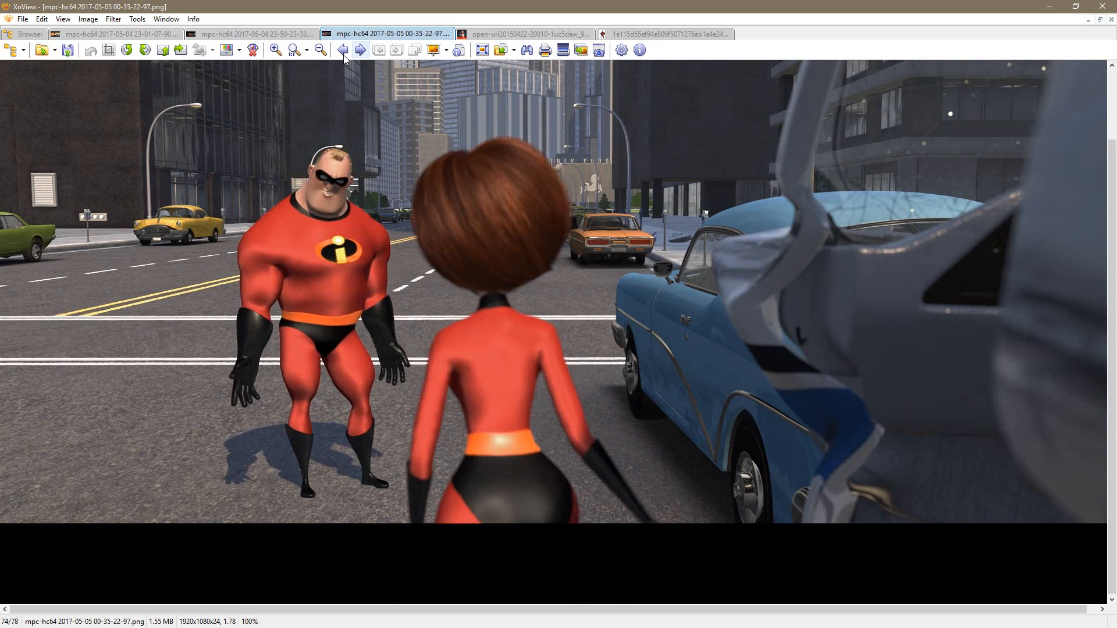
click(144, 36)
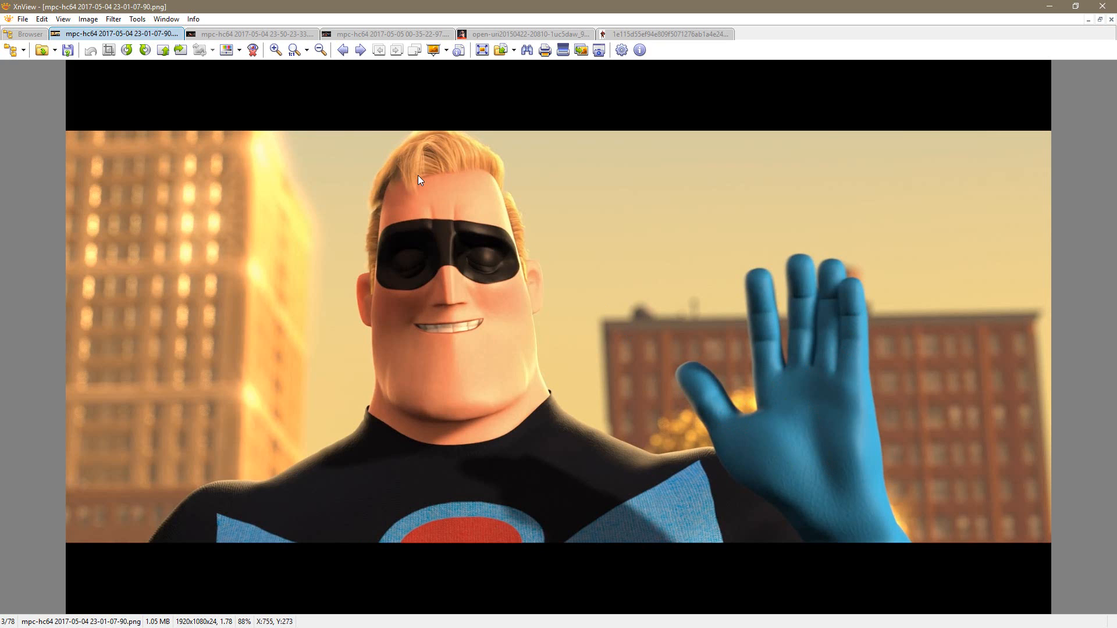
Step: Study Mr. Incredible's whole costume in the street still at 200% zoom
click(331, 36)
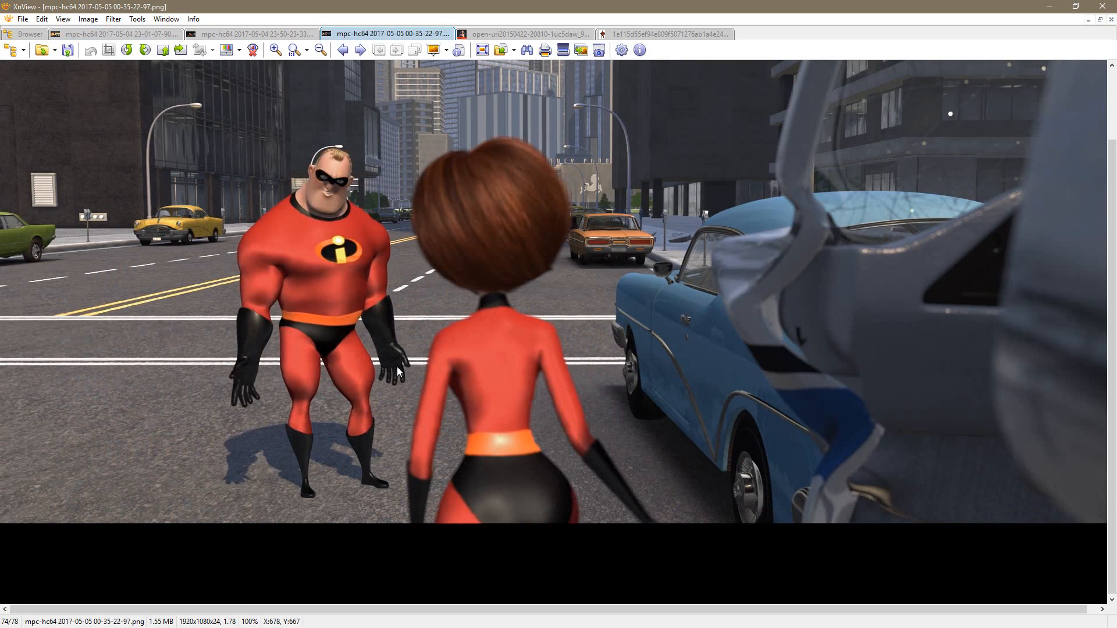
click(277, 53)
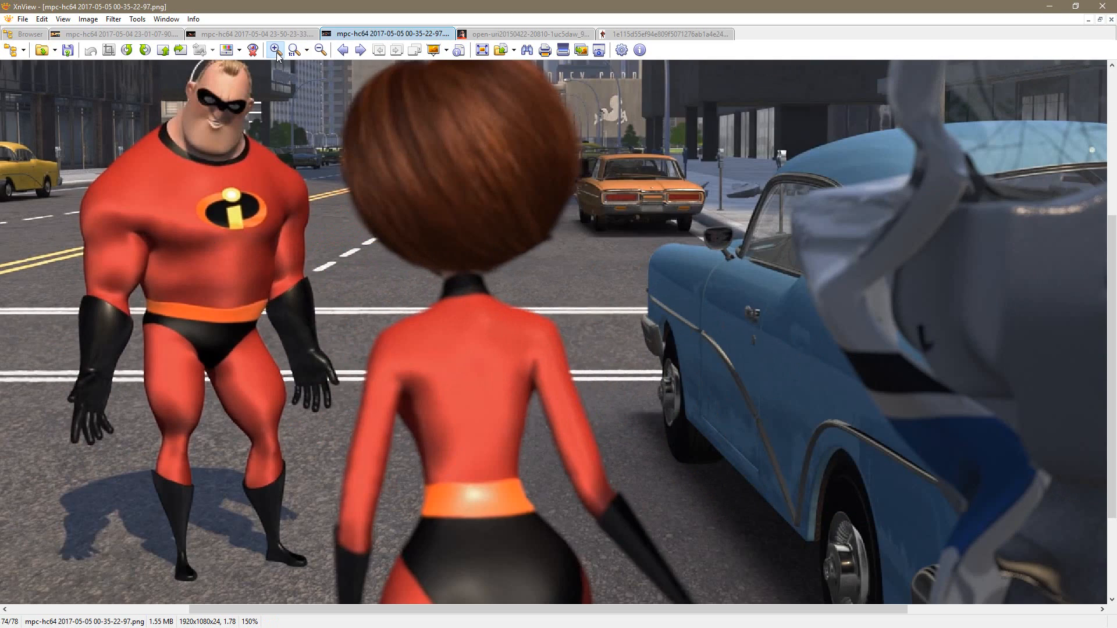
click(276, 53)
drag(282, 409, 547, 364)
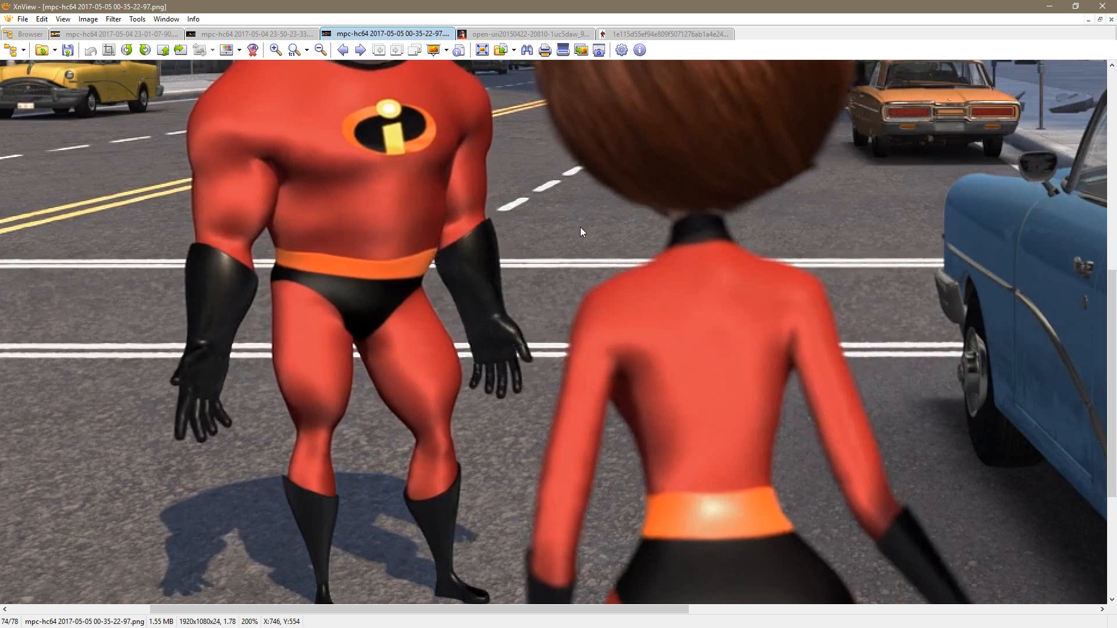
drag(540, 302, 541, 265)
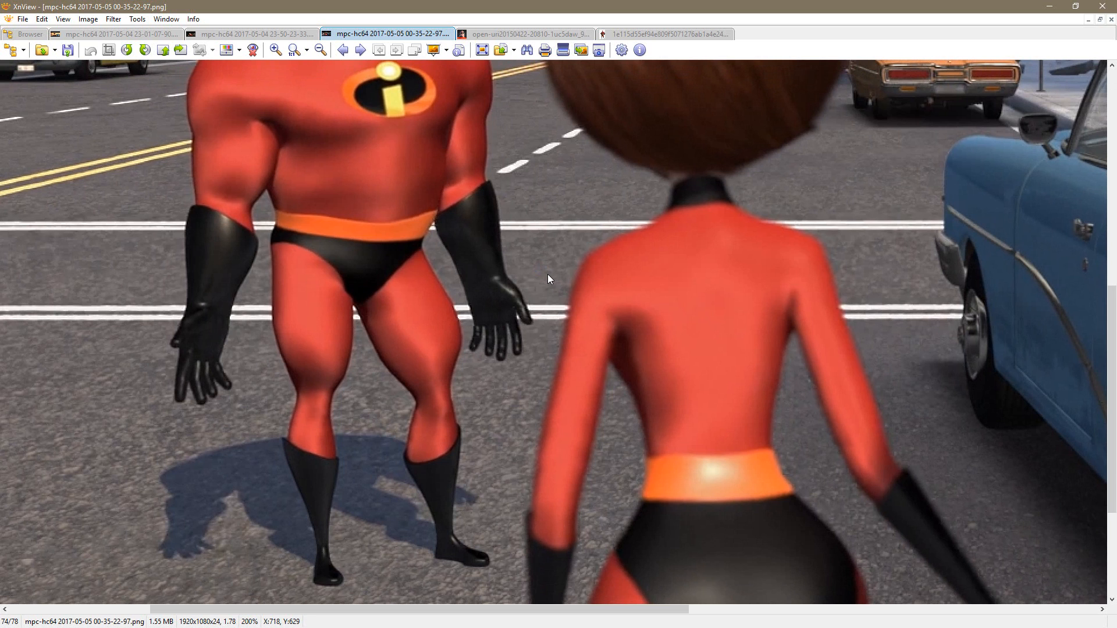
Step: Switch back to ZBrush, select the full-body subtool mr_incredible_004 and isolate it with Solo
key(alt+Tab)
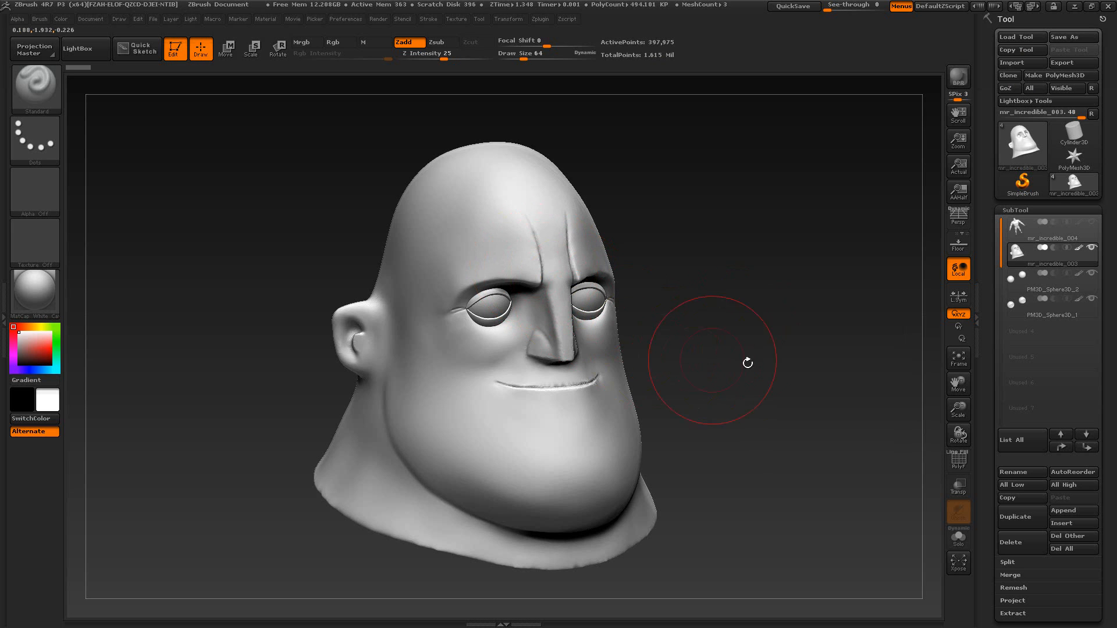
alt+drag(744, 391, 710, 397)
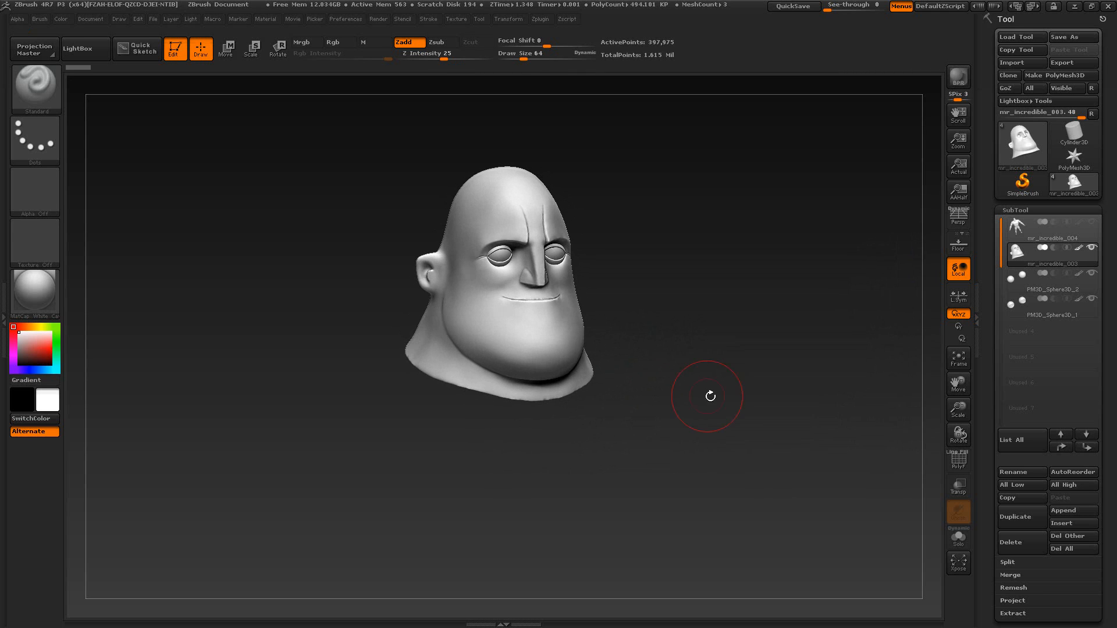
click(1091, 236)
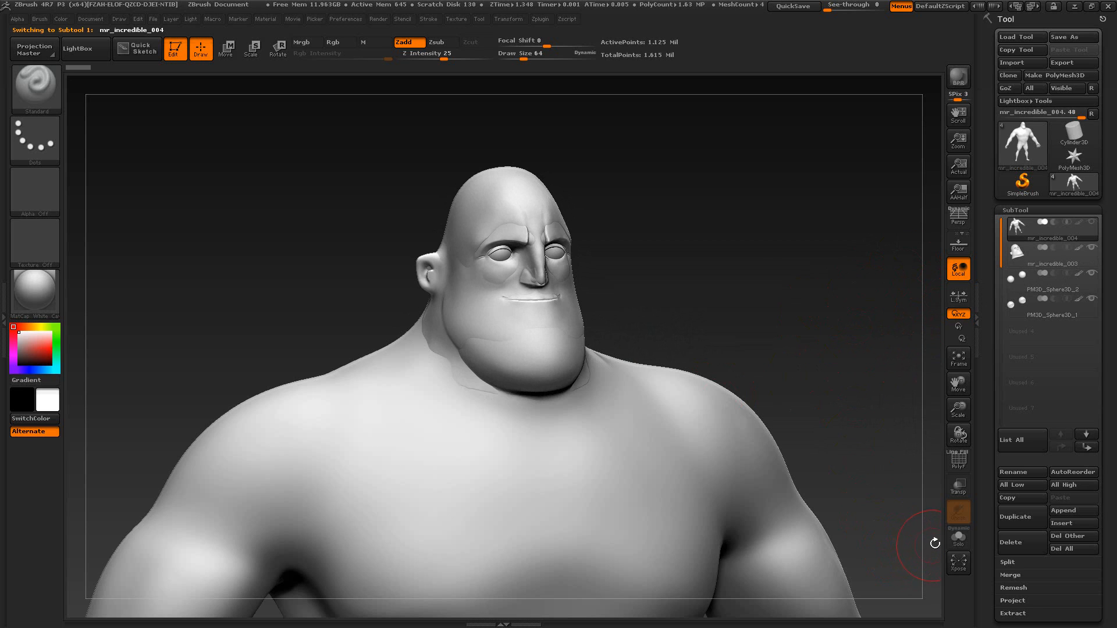
click(959, 537)
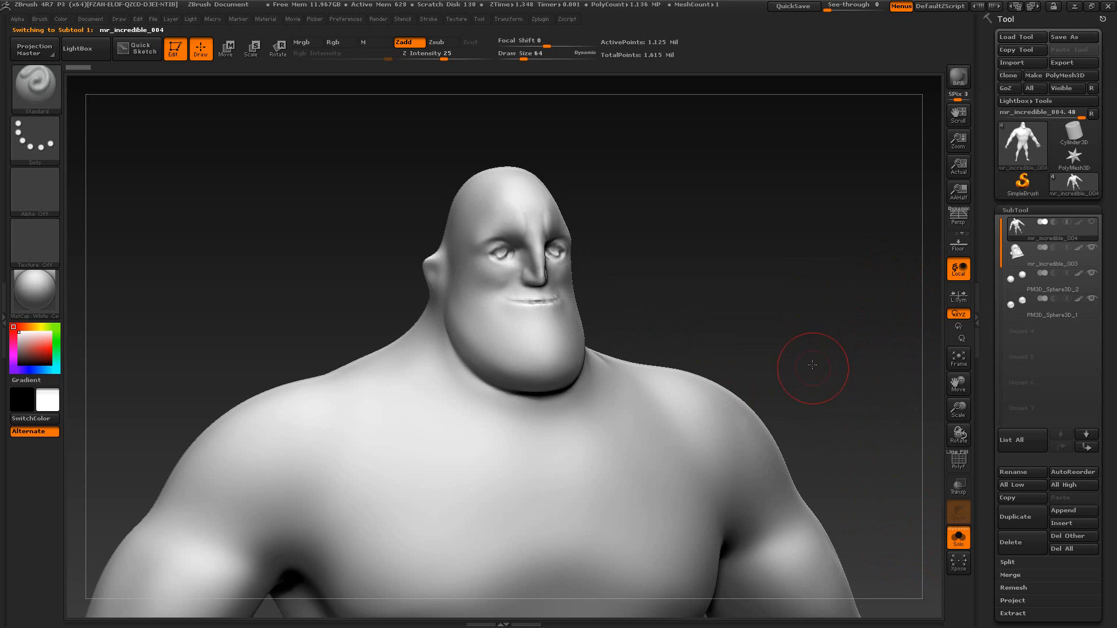
alt+drag(812, 365, 721, 264)
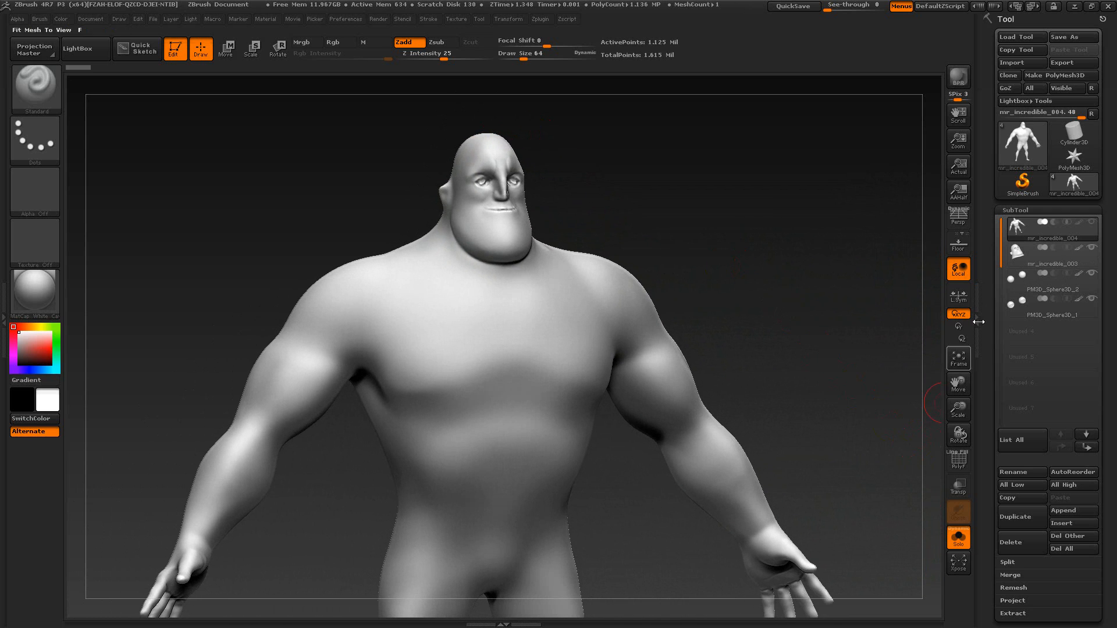
alt+drag(789, 352, 691, 285)
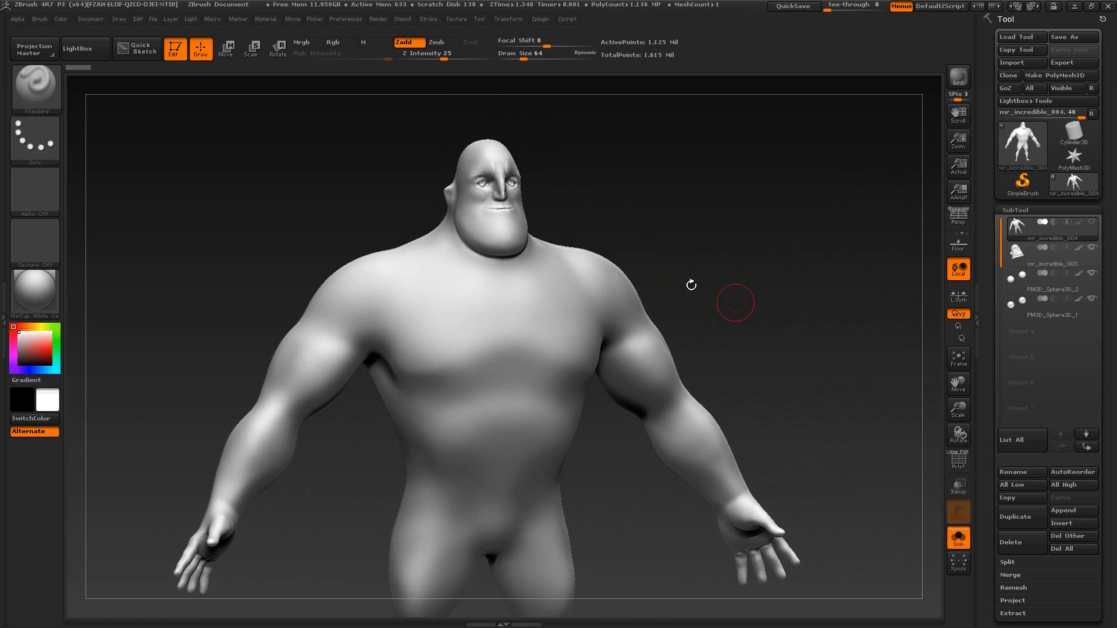
Step: Make the head subtool mr_incredible_003 the active subtool
click(1090, 264)
drag(681, 324, 694, 343)
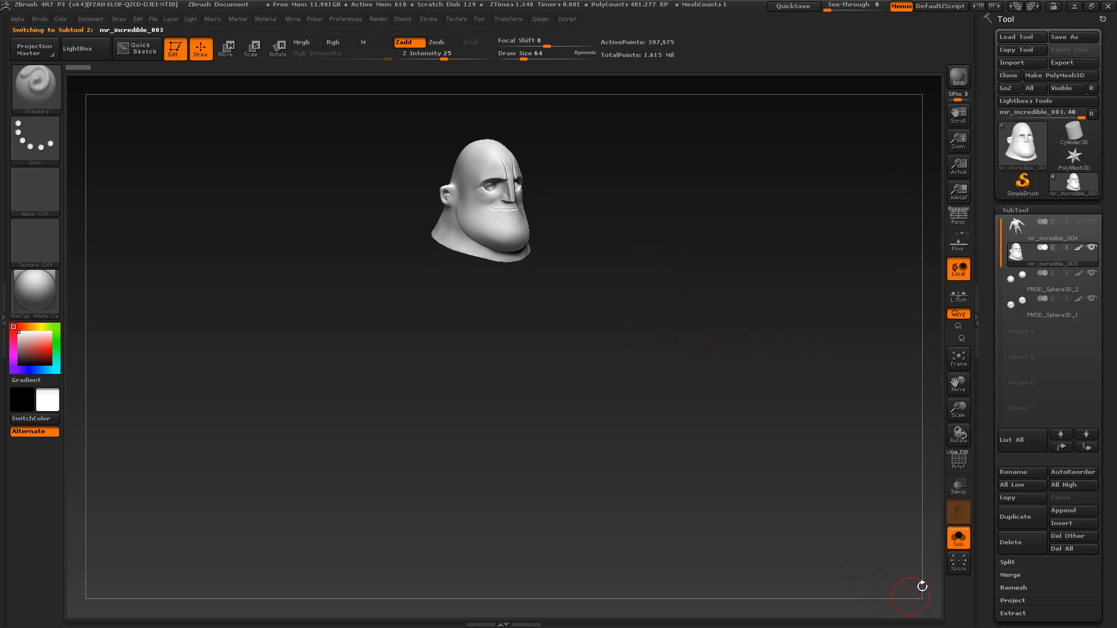
Step: Turn off Solo to show all subtools and make the body subtool mr_incredible_004 active
click(959, 538)
mouse_move(771, 379)
mouse_down()
mouse_move(743, 377)
mouse_move(725, 357)
mouse_move(698, 364)
mouse_move(756, 369)
mouse_up()
click(1090, 237)
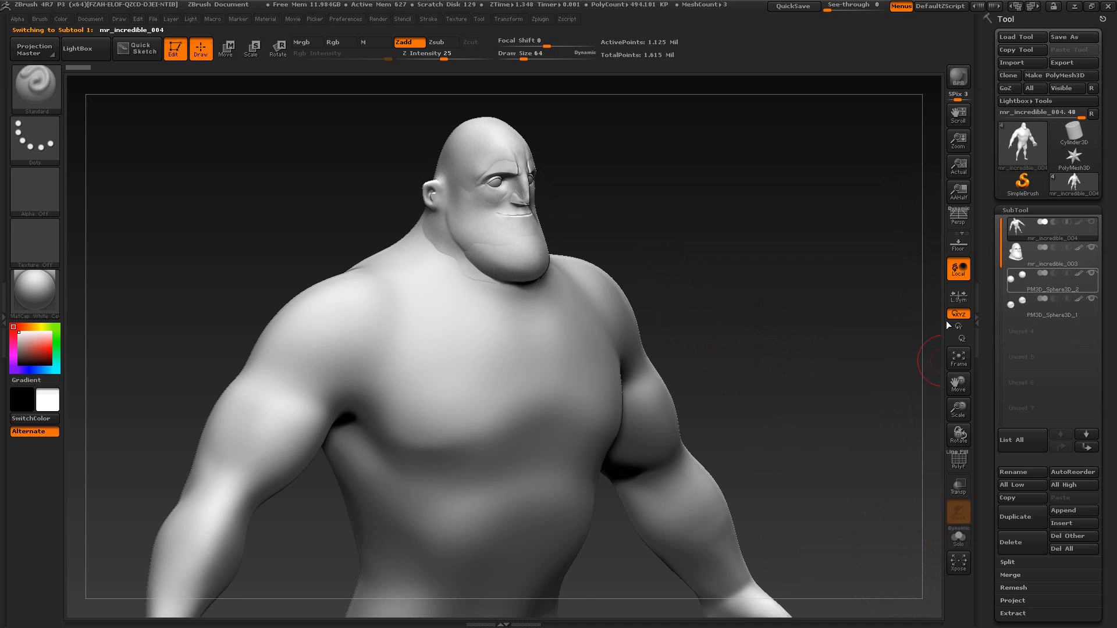
drag(820, 411, 748, 365)
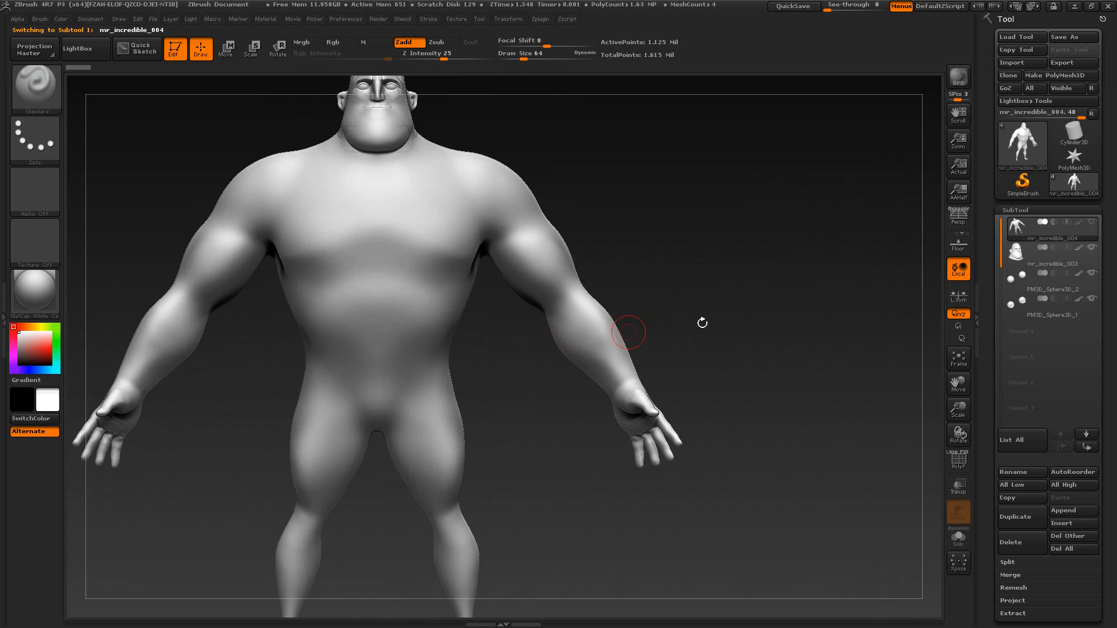
mouse_move(741, 389)
mouse_down()
mouse_move(718, 401)
mouse_move(735, 386)
mouse_up()
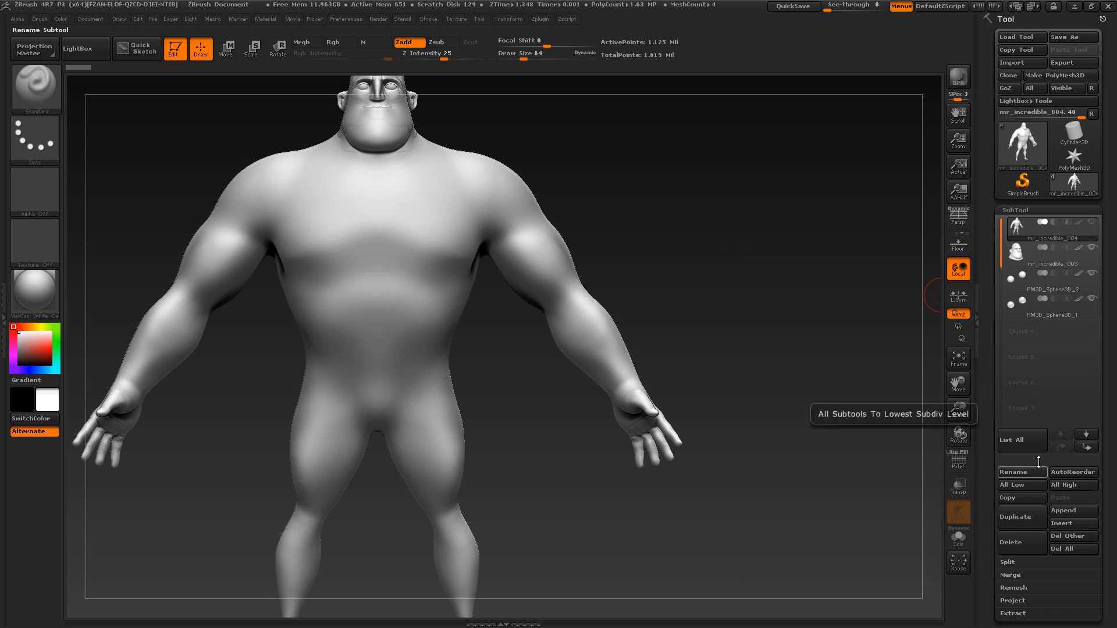
Step: Duplicate the body subtool and isolate mr_incredible_004 with Solo
click(1024, 518)
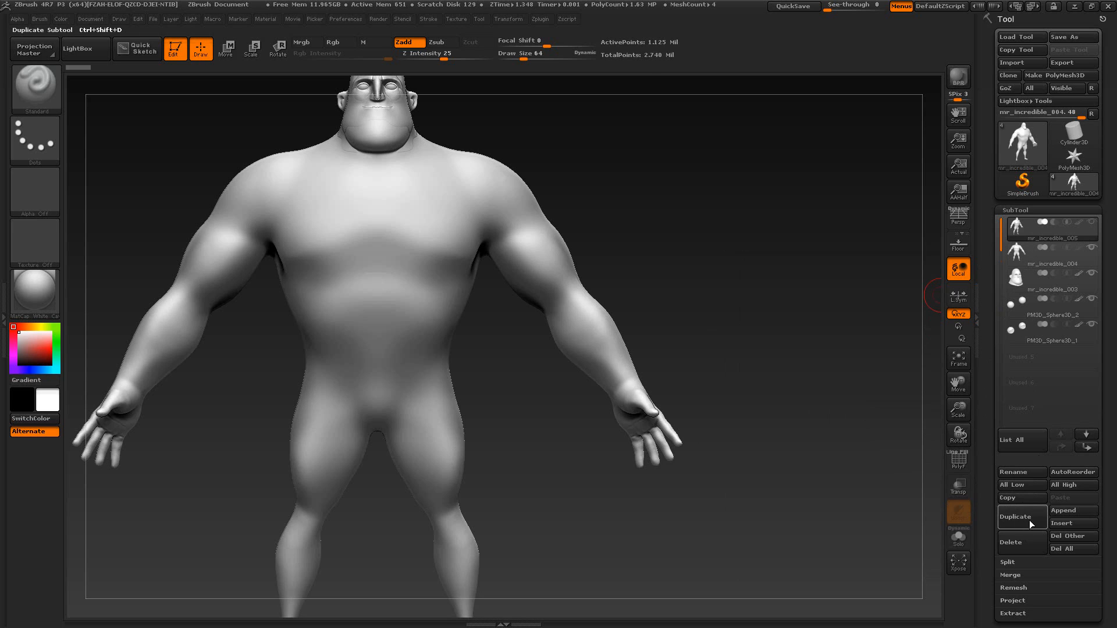
click(1073, 257)
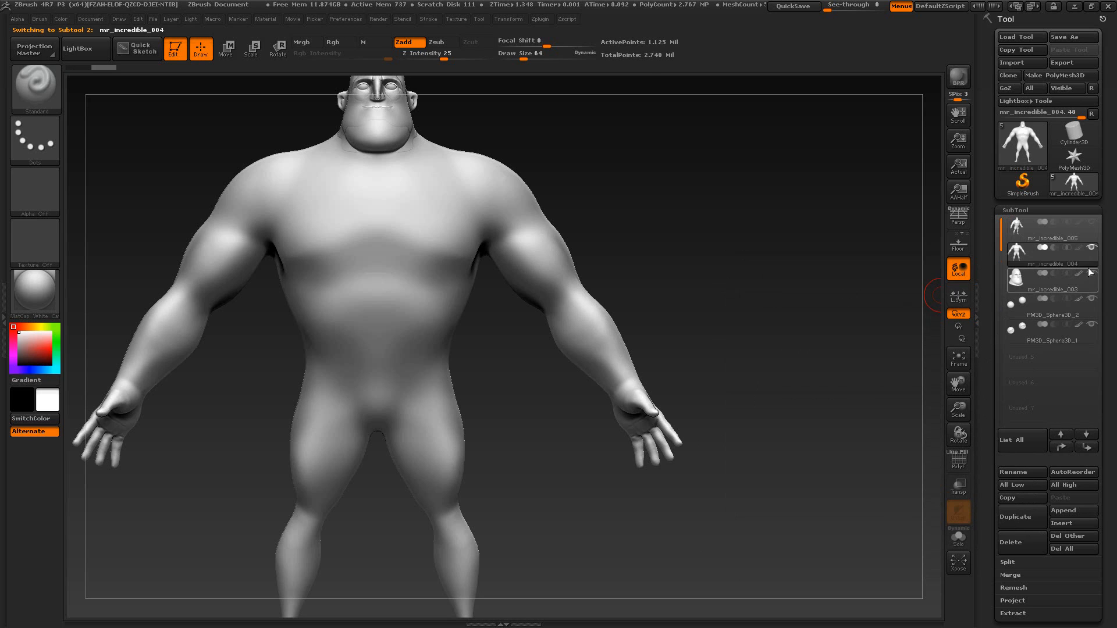
click(958, 538)
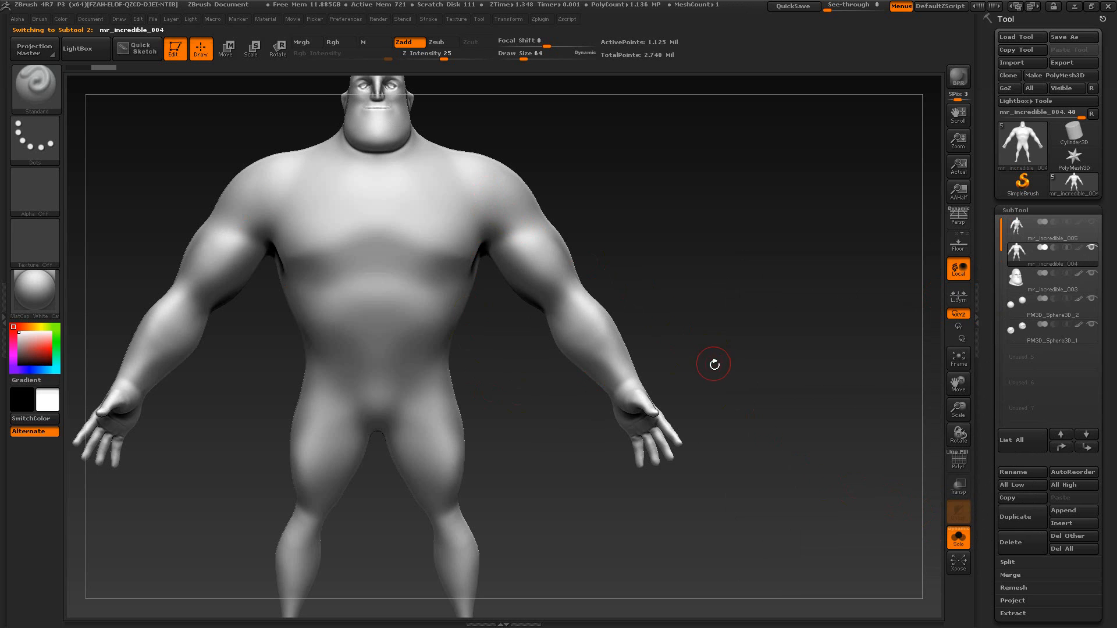
mouse_move(714, 364)
mouse_down()
mouse_move(706, 355)
mouse_move(713, 364)
mouse_up()
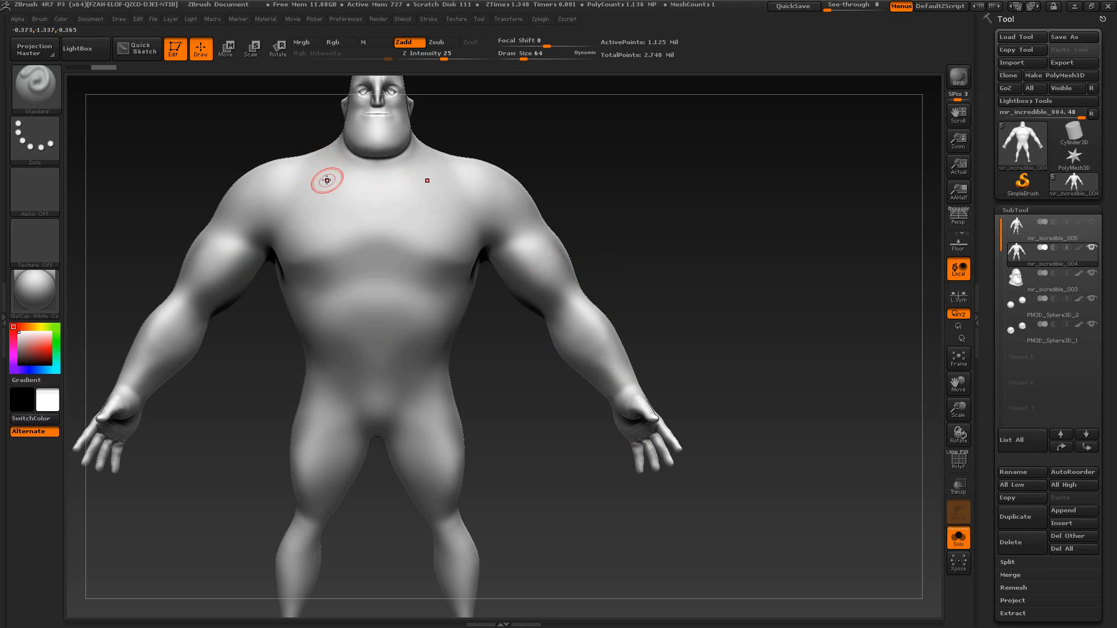
key(ctrl+shift)
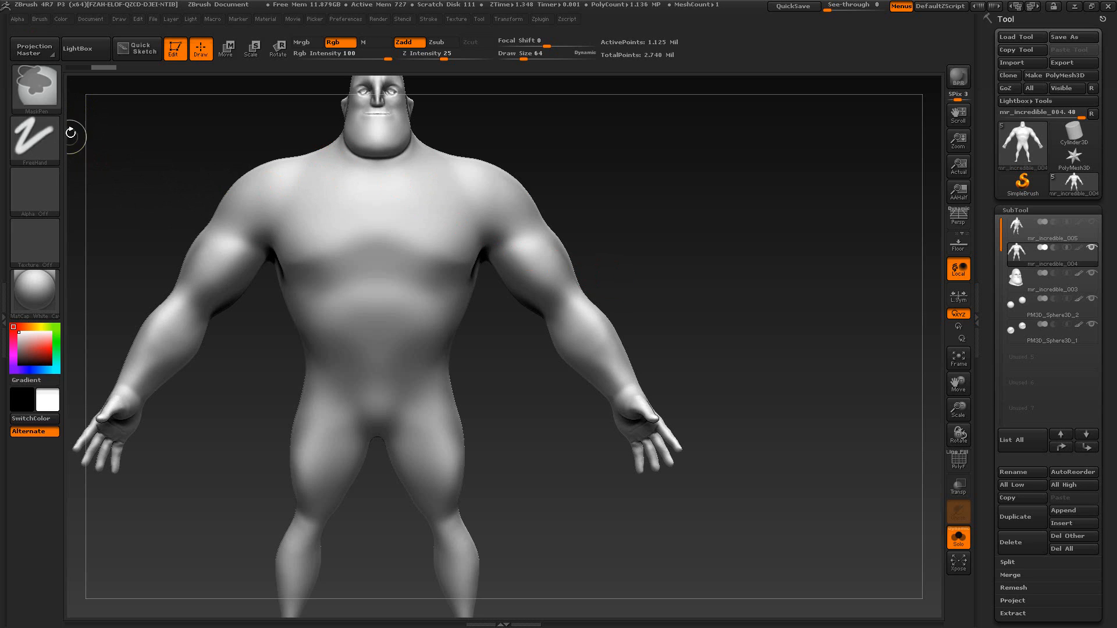
key(ctrl+shift)
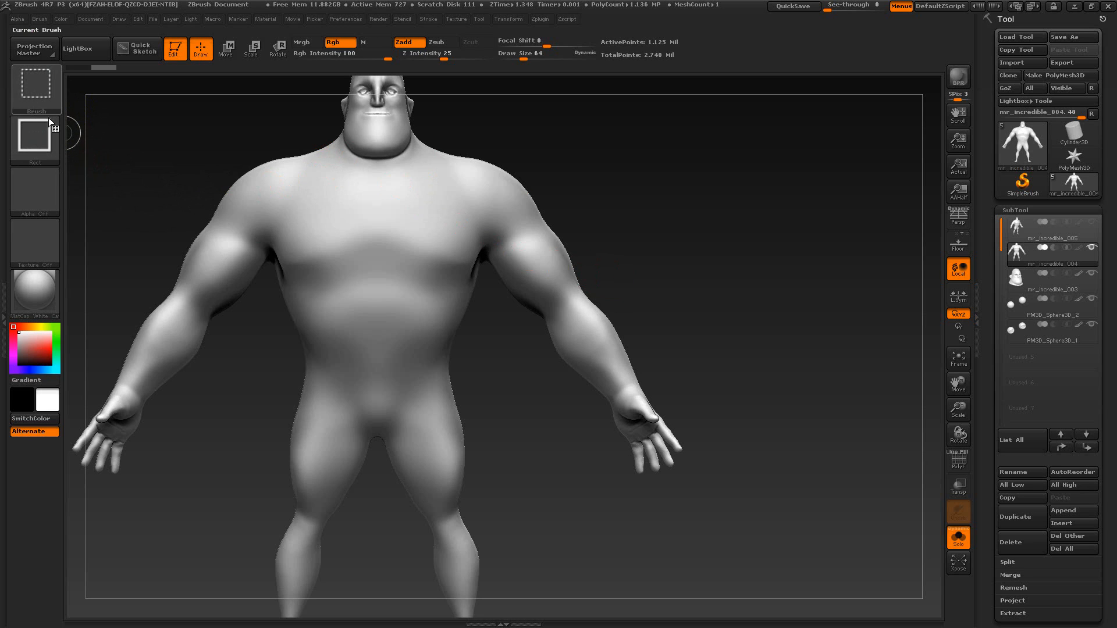
click(40, 135)
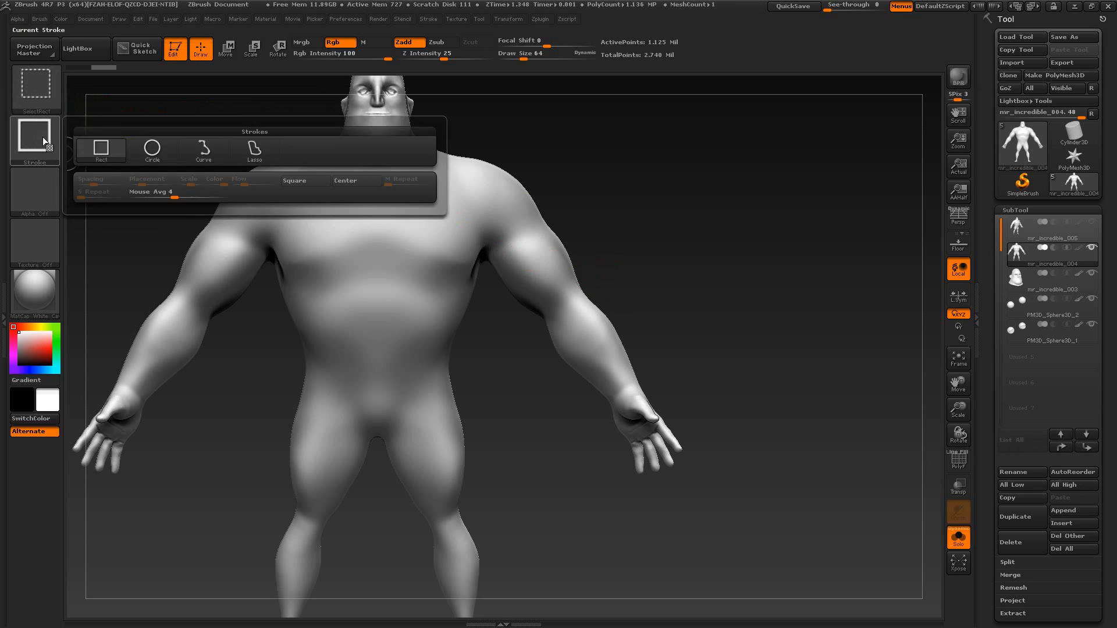
click(34, 87)
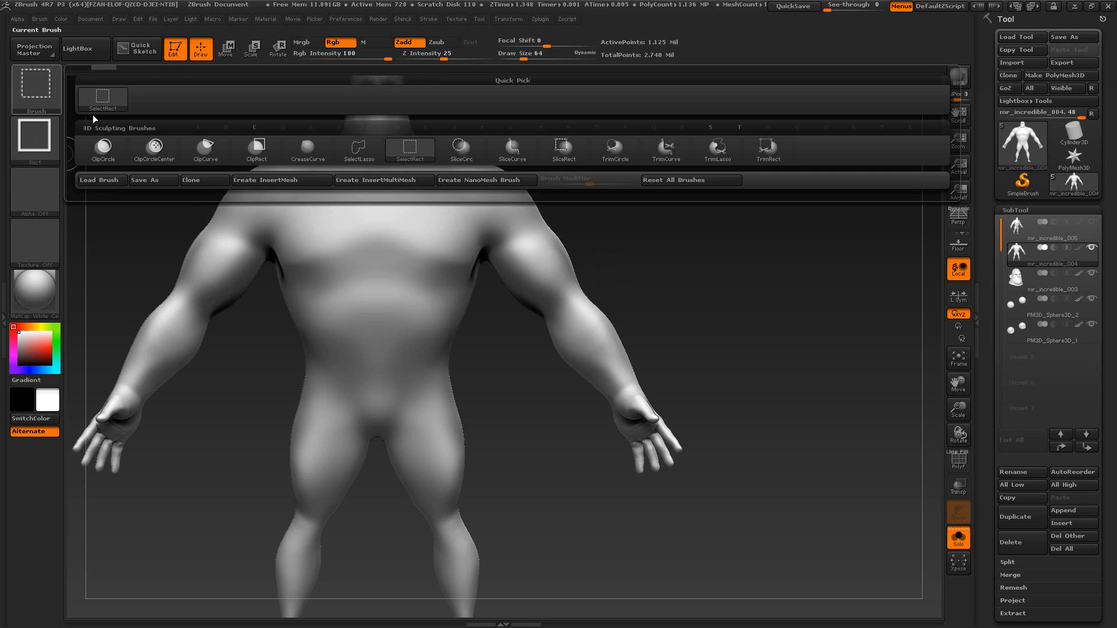
key(ctrl)
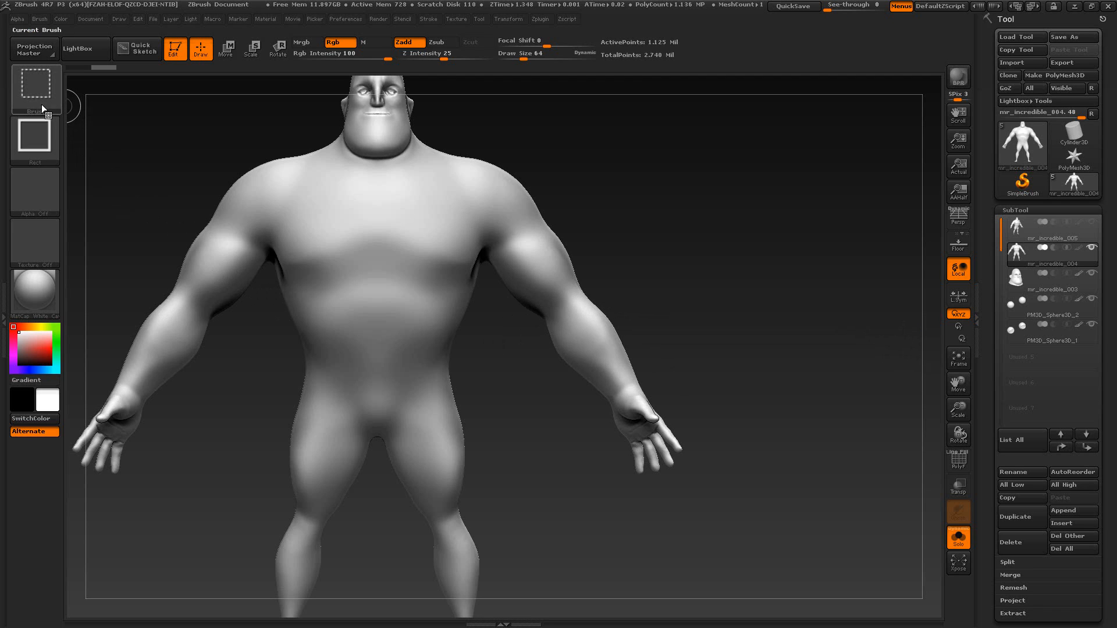
key(ctrl)
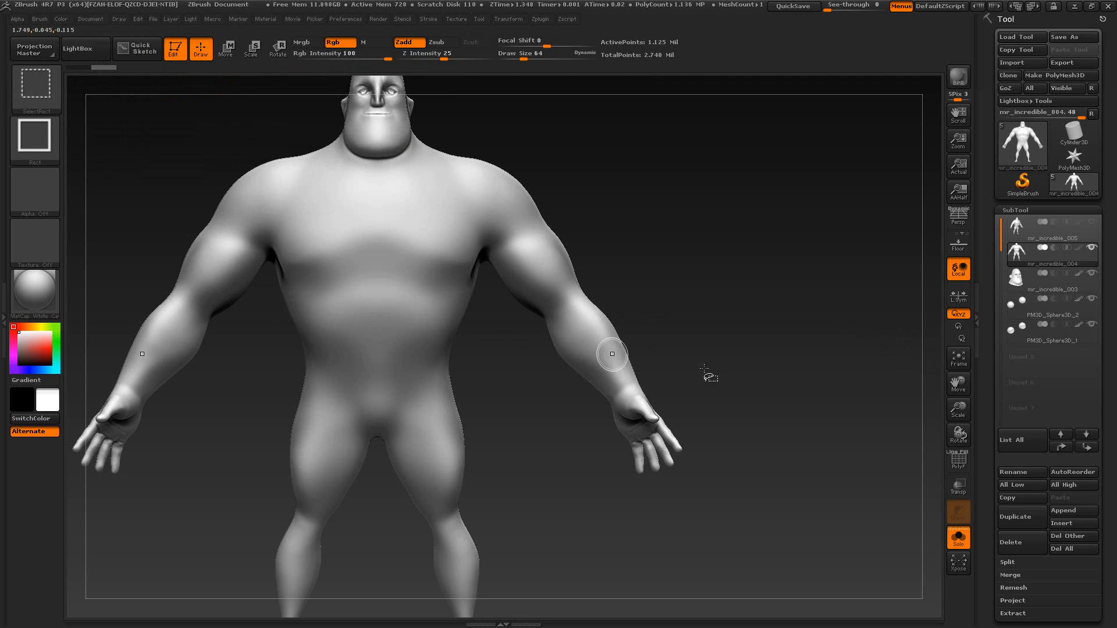
key(ctrl)
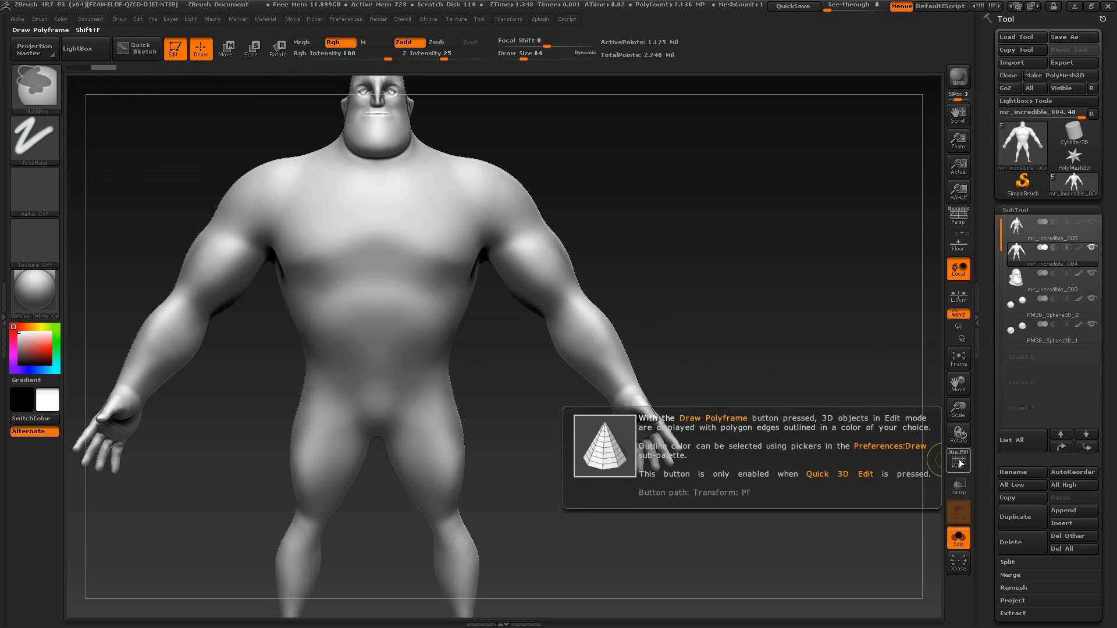
Step: Display the polygroup colours without wireframe lines and combine the whole visible body into a single polygroup
click(958, 460)
click(957, 455)
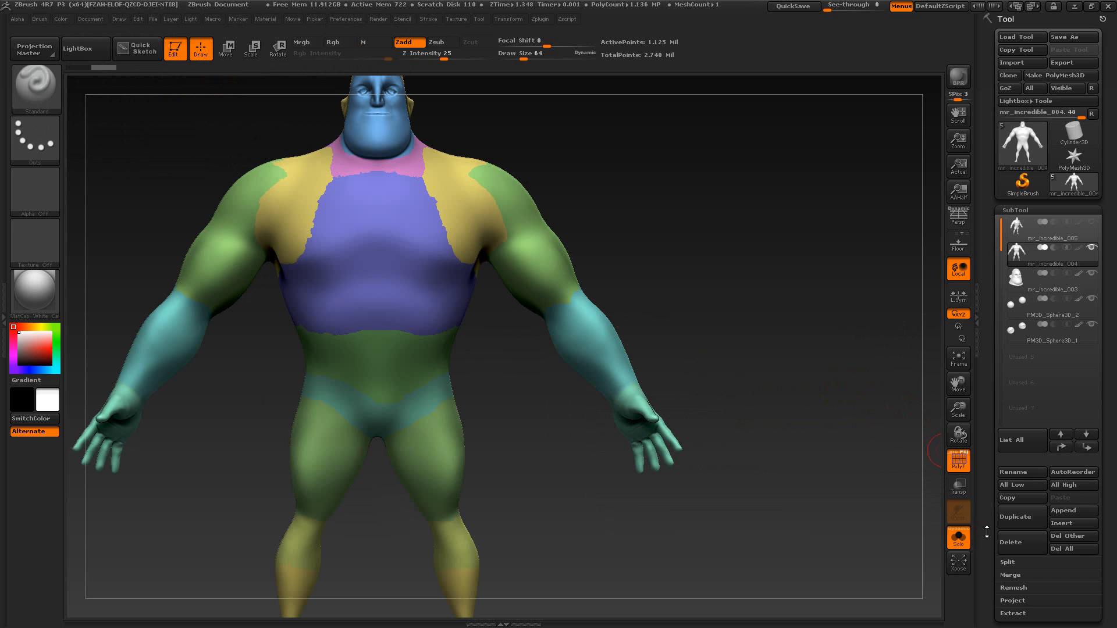
drag(986, 532, 989, 419)
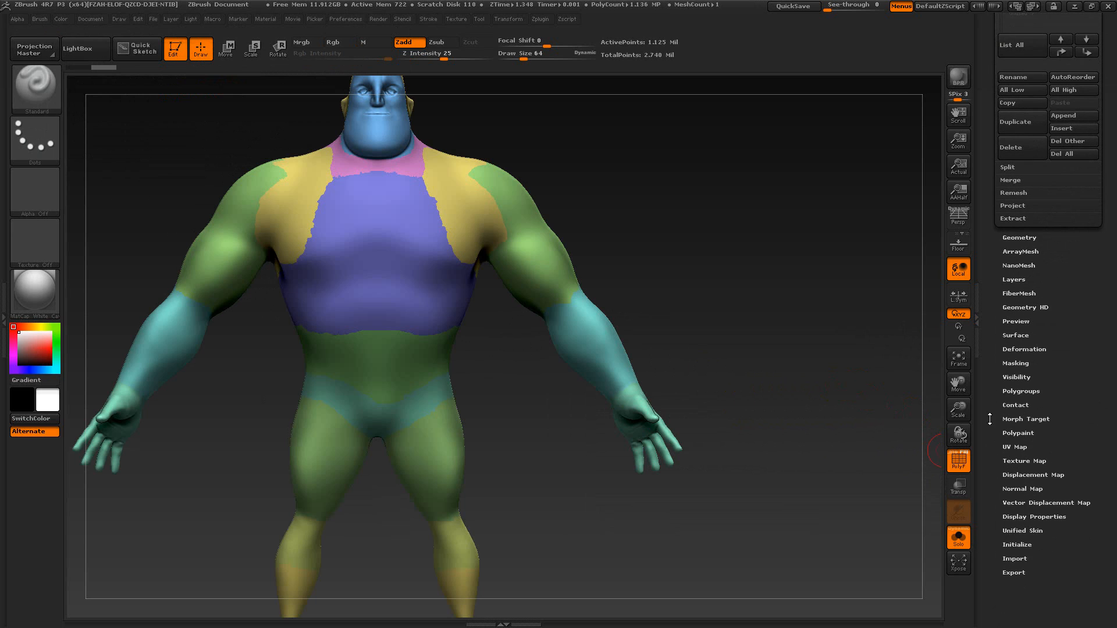
click(1036, 391)
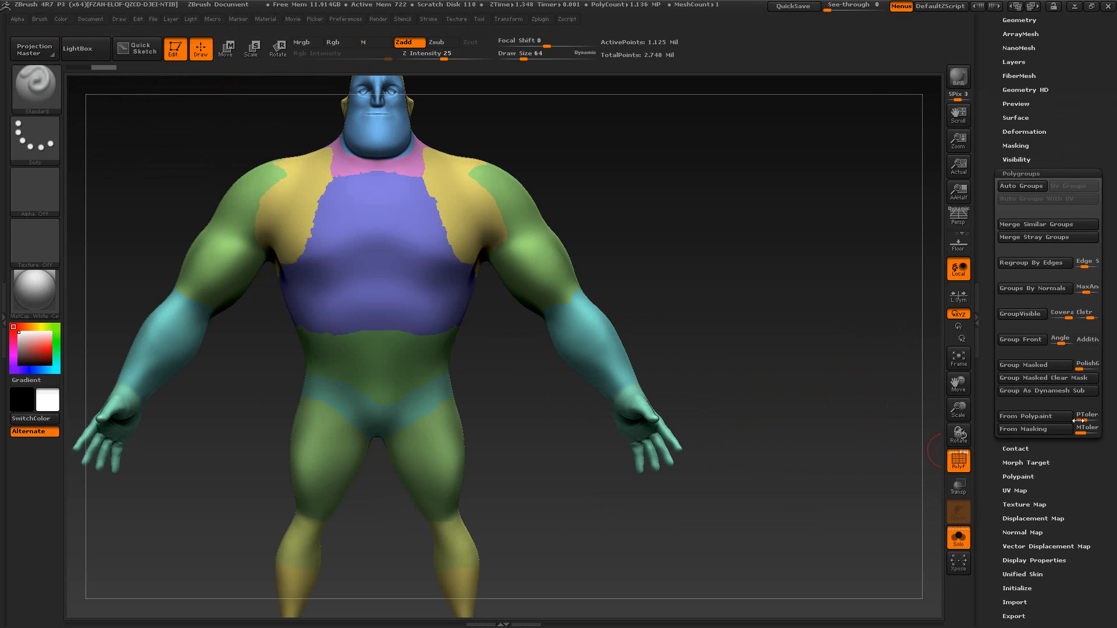
click(1019, 314)
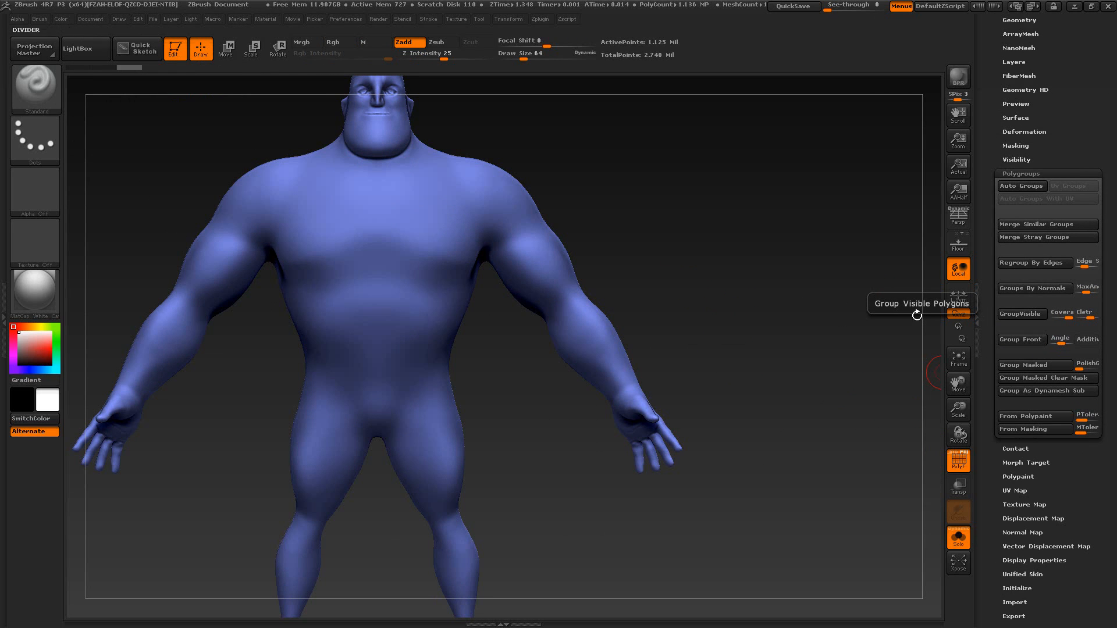
mouse_move(732, 367)
mouse_down()
mouse_move(711, 343)
mouse_move(710, 382)
mouse_move(699, 389)
mouse_move(749, 352)
mouse_up()
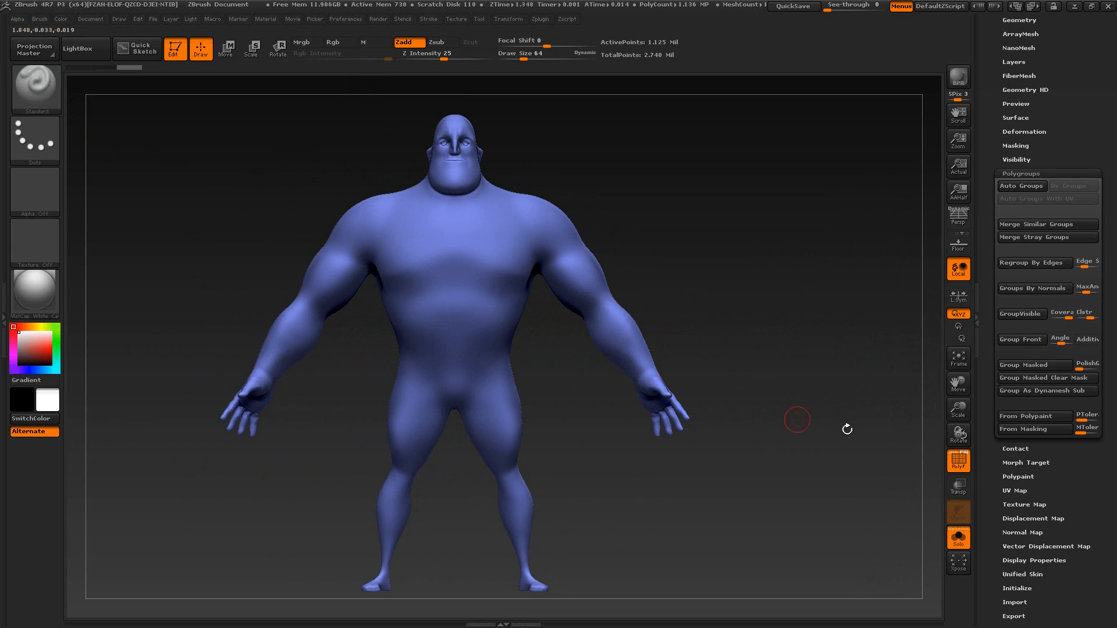
Step: Toggle the PolyFrame display off and on, and reapply GroupVisible repeatedly to give the body a different polygroup colour
click(958, 461)
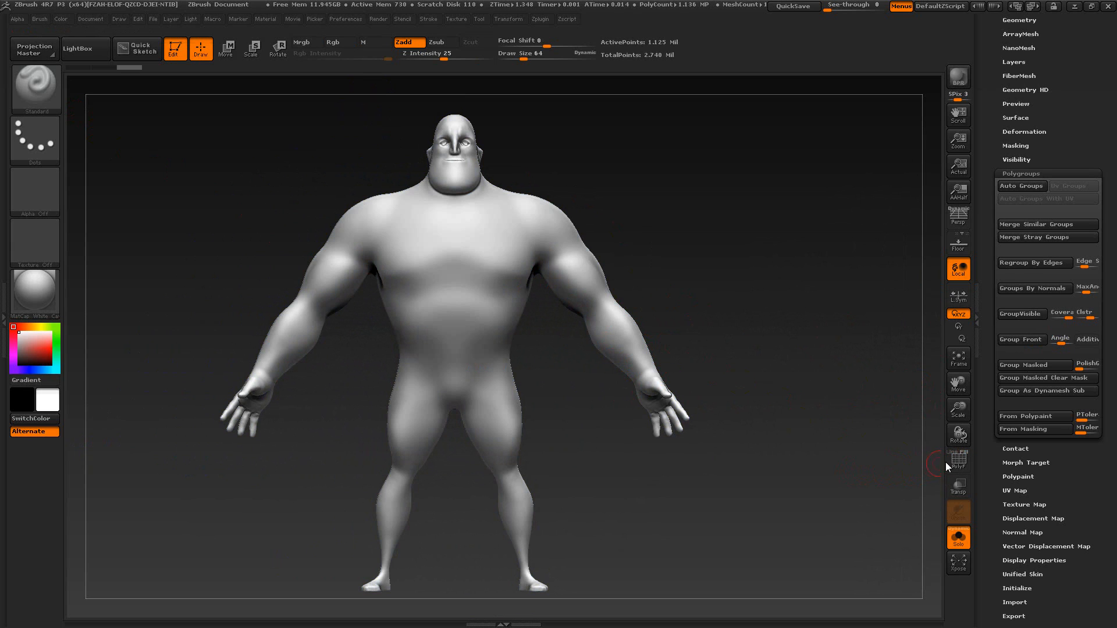
click(959, 462)
drag(830, 391, 810, 403)
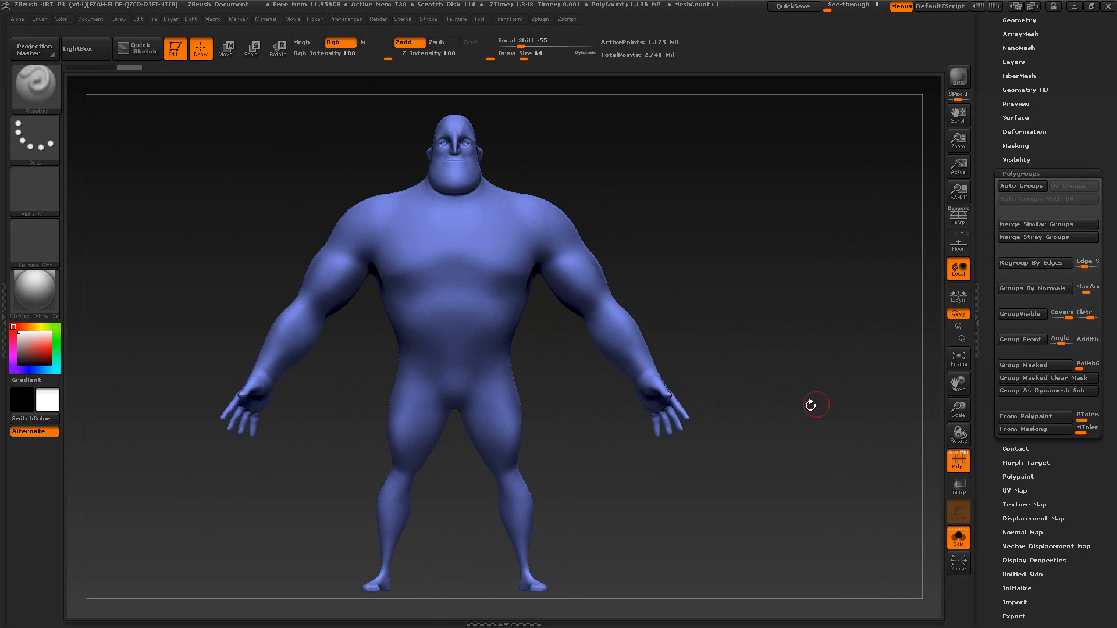
click(1020, 314)
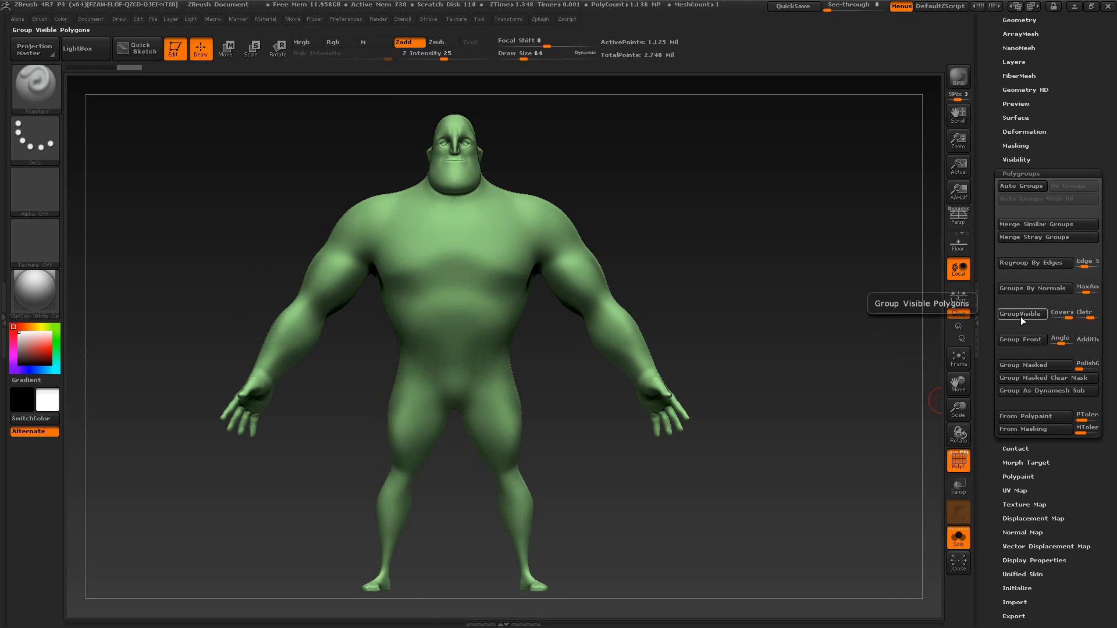
click(1020, 317)
click(1021, 318)
click(1022, 317)
click(1021, 318)
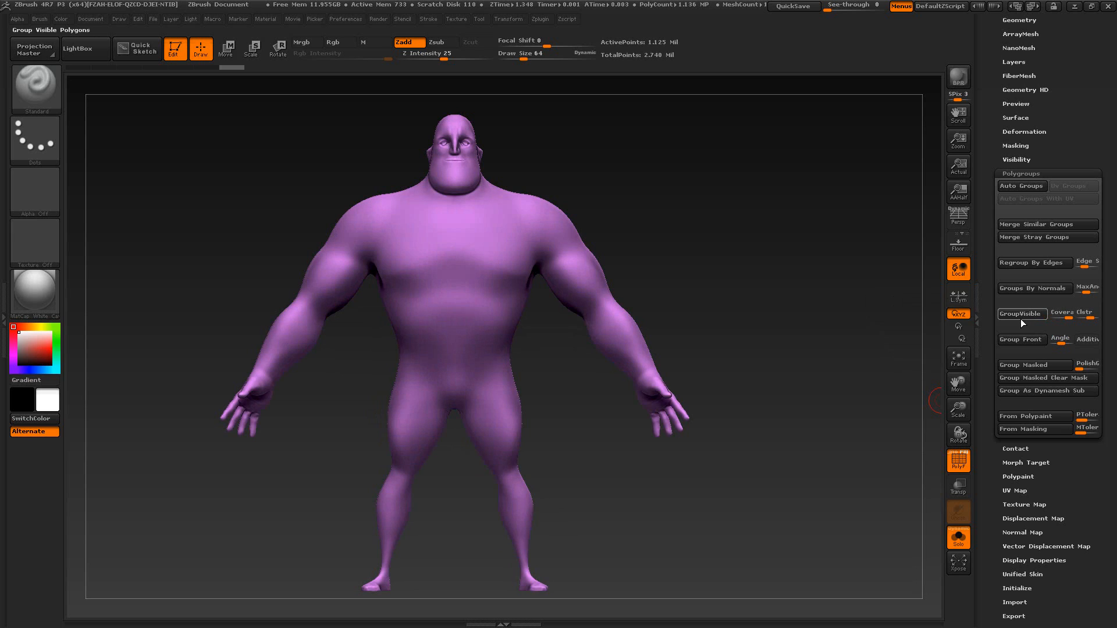
click(1020, 318)
click(1020, 319)
click(1019, 319)
click(1021, 316)
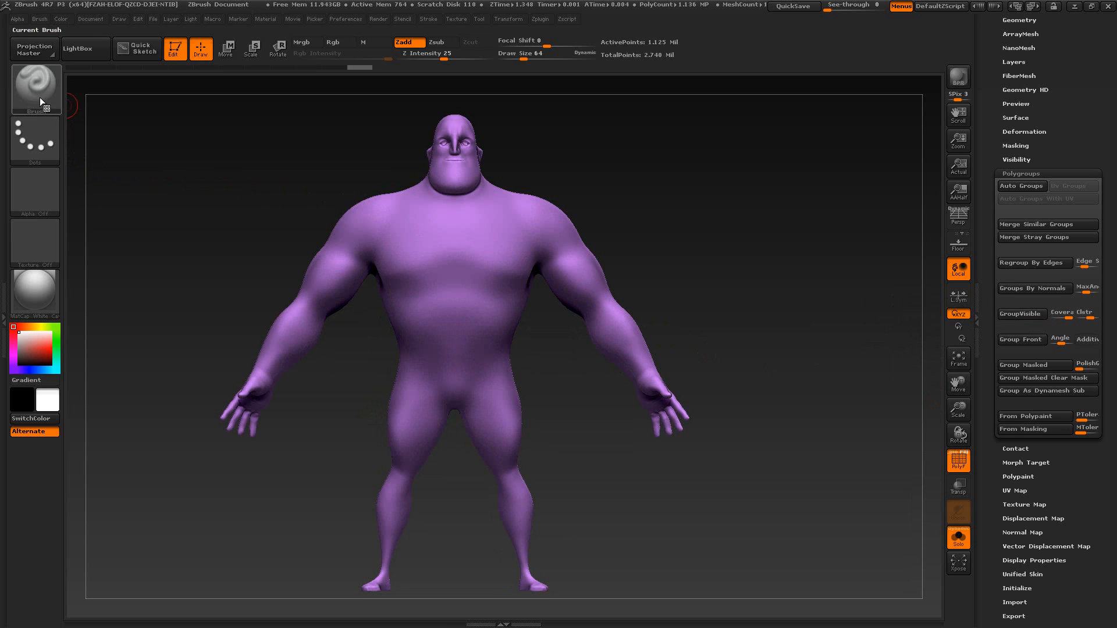
Step: Try a diagonal SliceCurve cut that separates the character's left forearm and lower legs into another polygroup
key(ctrl+shift)
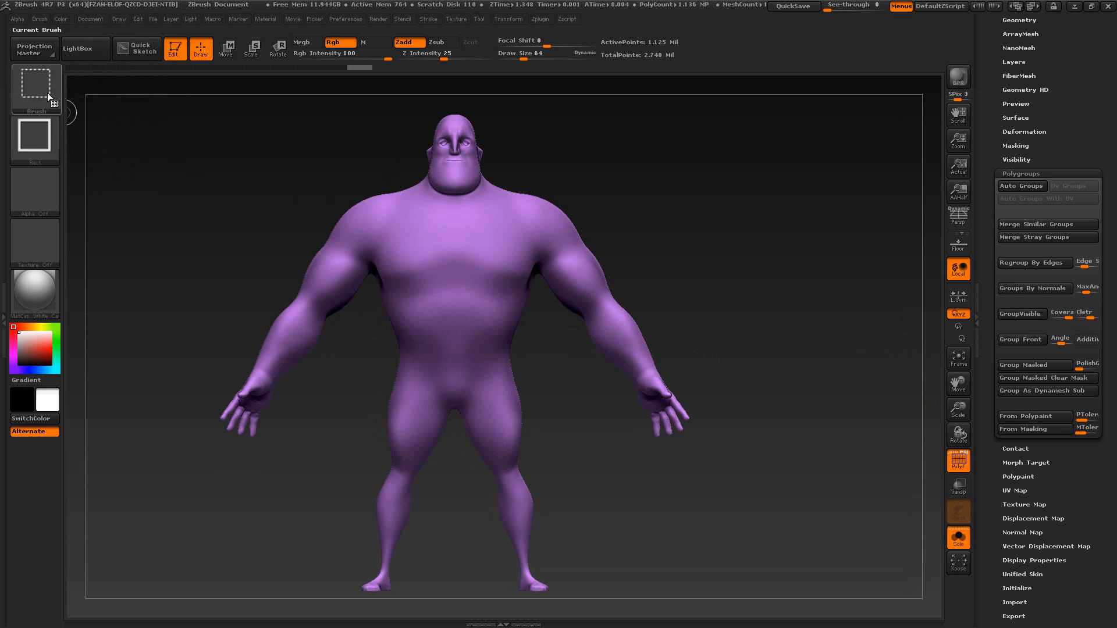
click(36, 86)
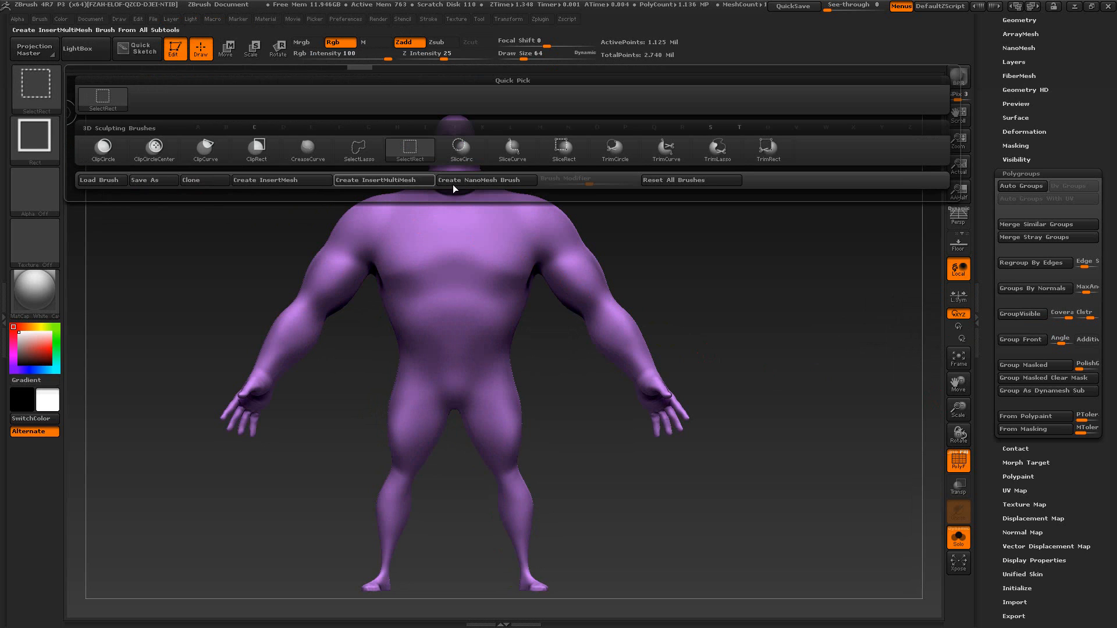
ctrl+shift+click(513, 149)
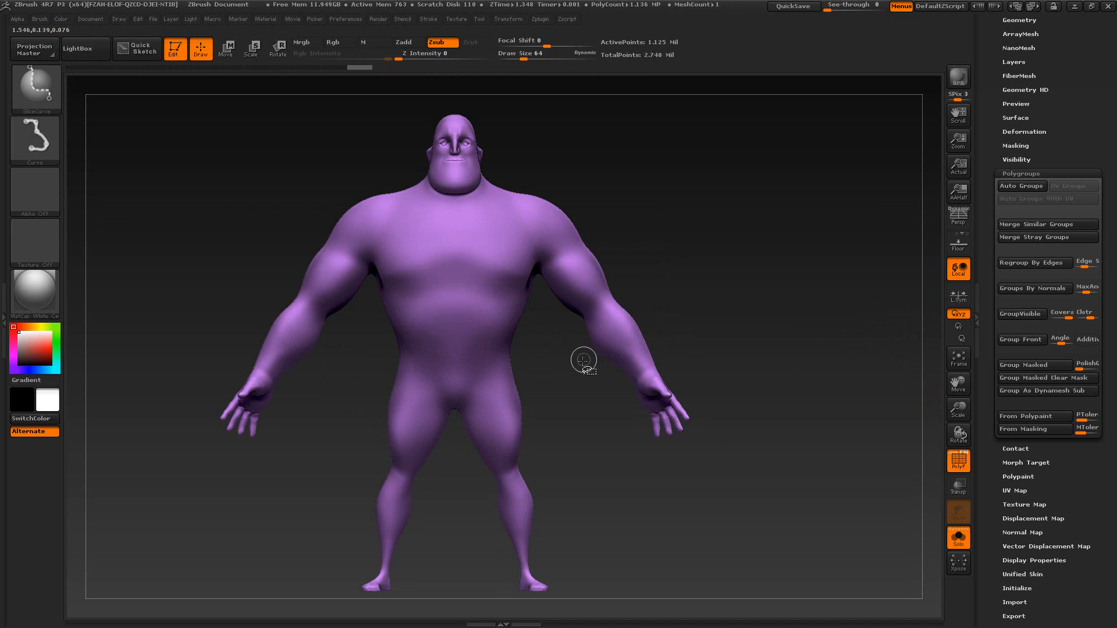
mouse_move(573, 367)
ctrl+shift+mouse_down()
mouse_move(656, 283)
mouse_move(675, 281)
ctrl+shift+mouse_up()
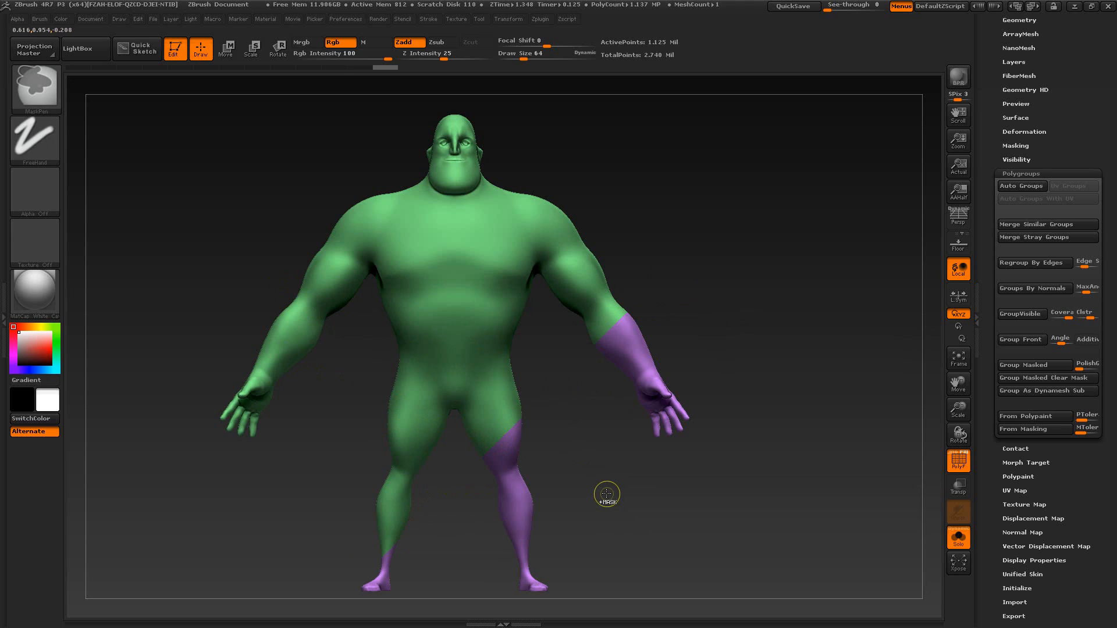
key(ctrl+z)
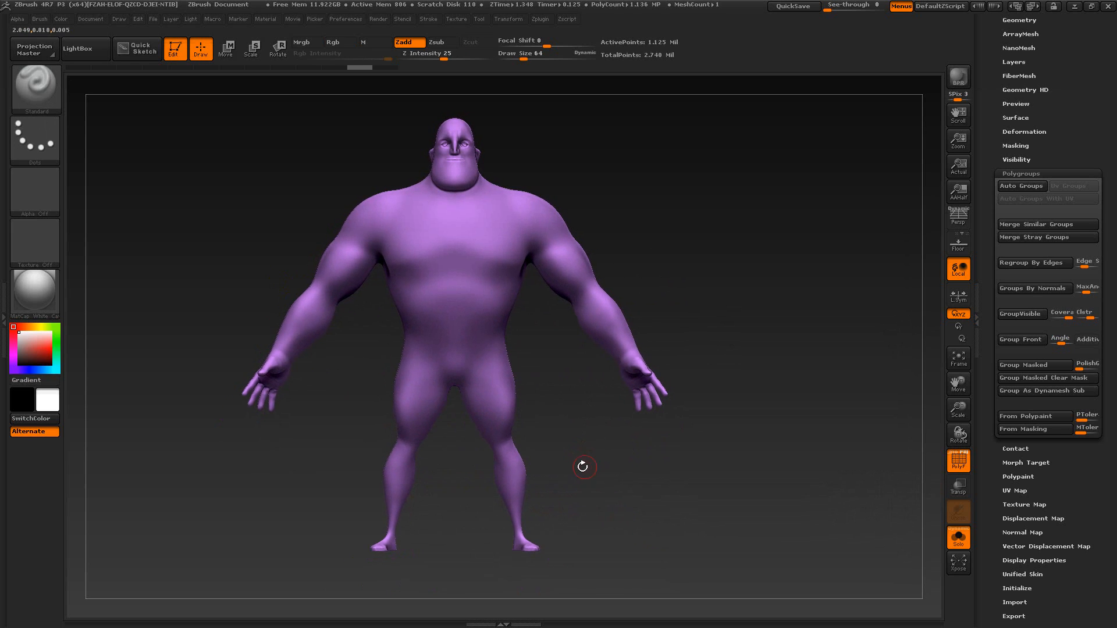
Step: Isolate the character's left half of the body below the head using the SelectRect brush
ctrl+shift+click(42, 78)
click(102, 98)
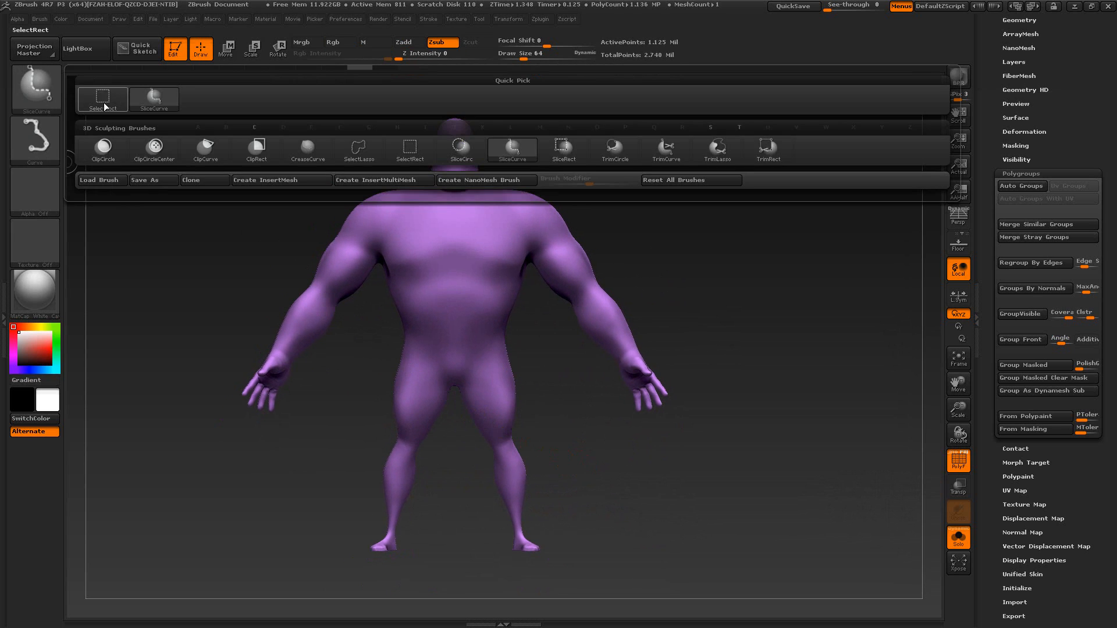
ctrl+shift+drag(745, 157, 464, 581)
key(ctrl+z)
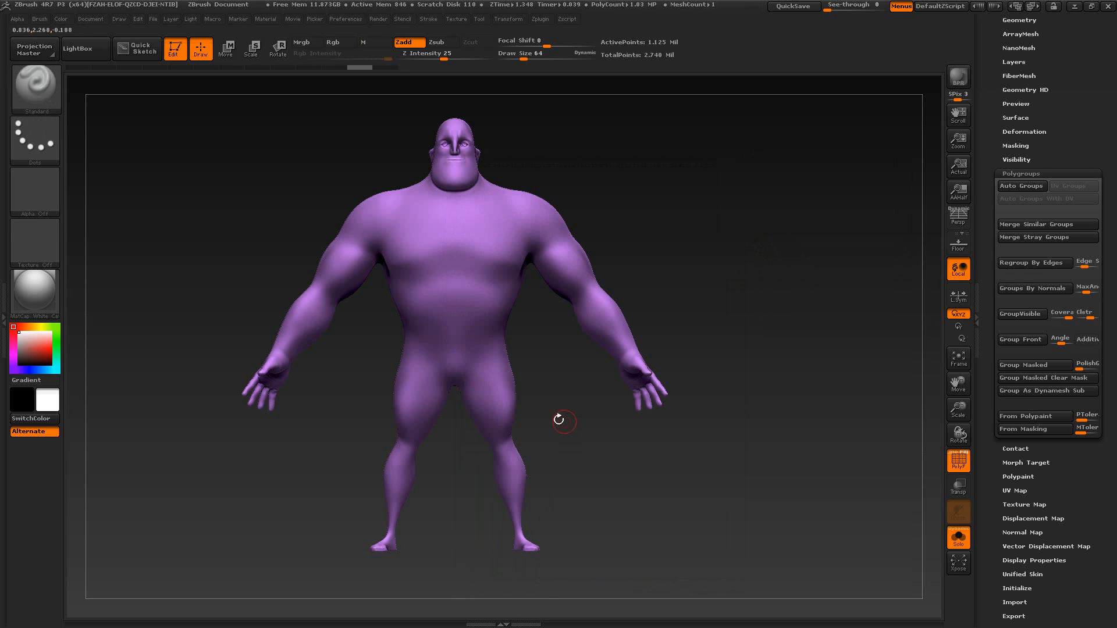
key(ctrl)
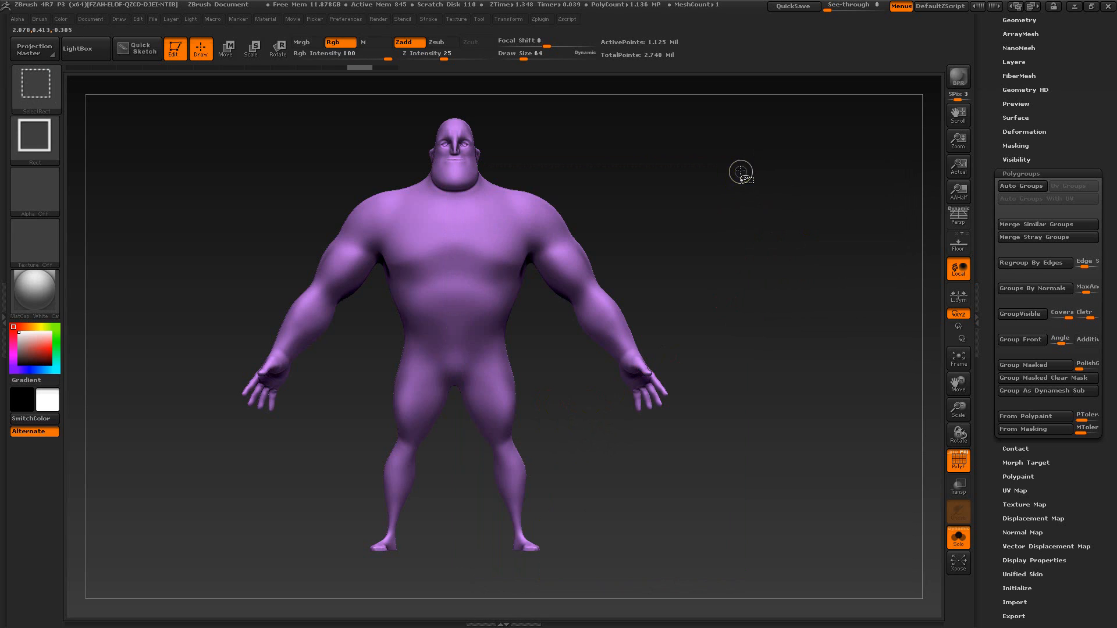
mouse_move(743, 168)
ctrl+shift+mouse_down()
mouse_move(660, 444)
mouse_move(465, 576)
ctrl+shift+mouse_up()
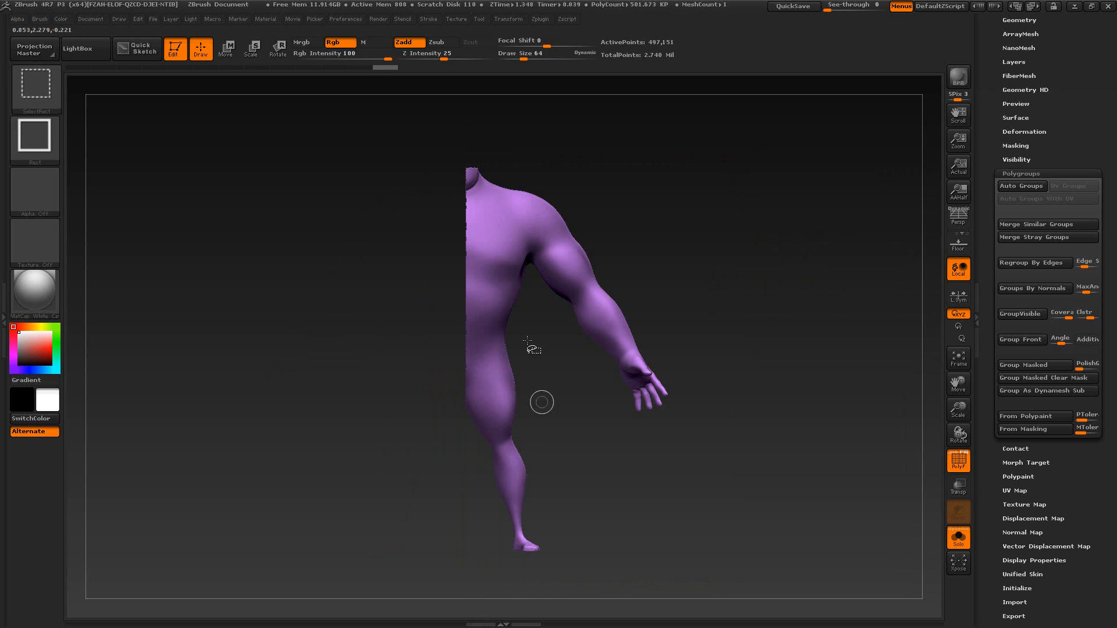
Step: Hide the neck and upper shoulder area of the visible half body with a rectangular selection
mouse_move(426, 138)
ctrl+shift+mouse_down()
mouse_move(553, 248)
mouse_move(603, 240)
ctrl+shift+mouse_up()
mouse_move(694, 303)
mouse_down()
mouse_move(673, 309)
mouse_move(701, 306)
mouse_up()
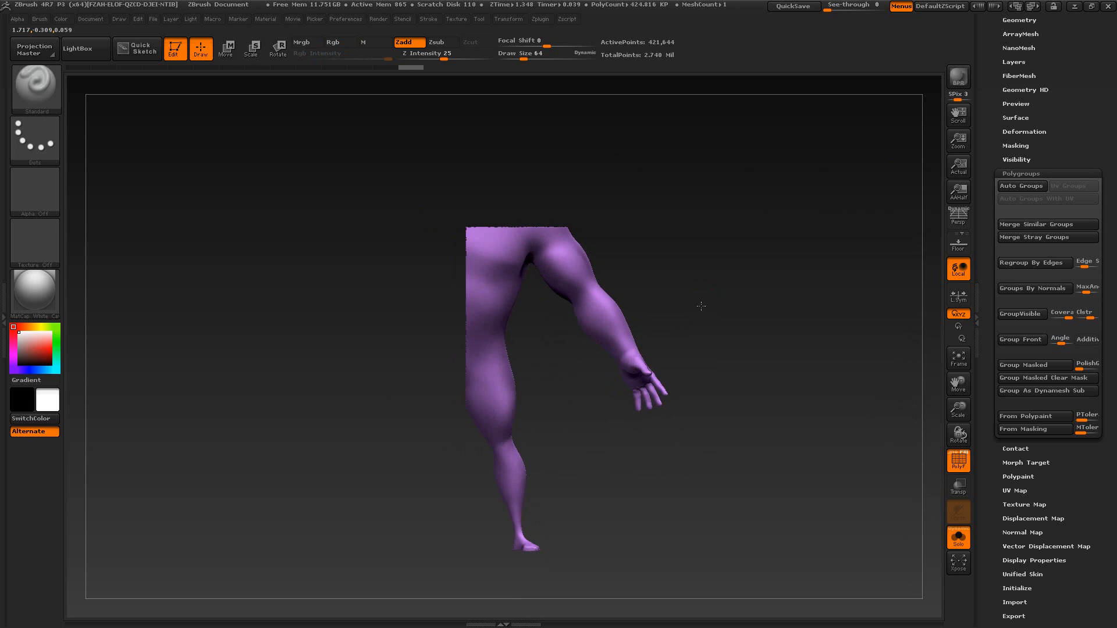
scroll(1065, 131, up, 5)
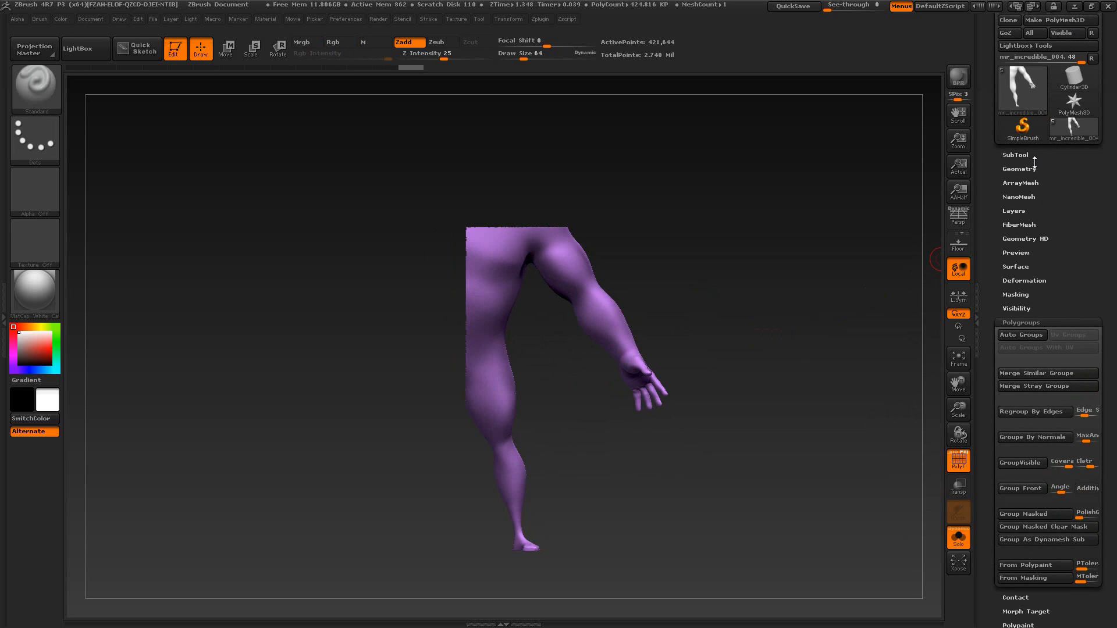
Step: Delete the hidden parts of the body mesh with the Modify Topology command Del Hidden
click(1021, 169)
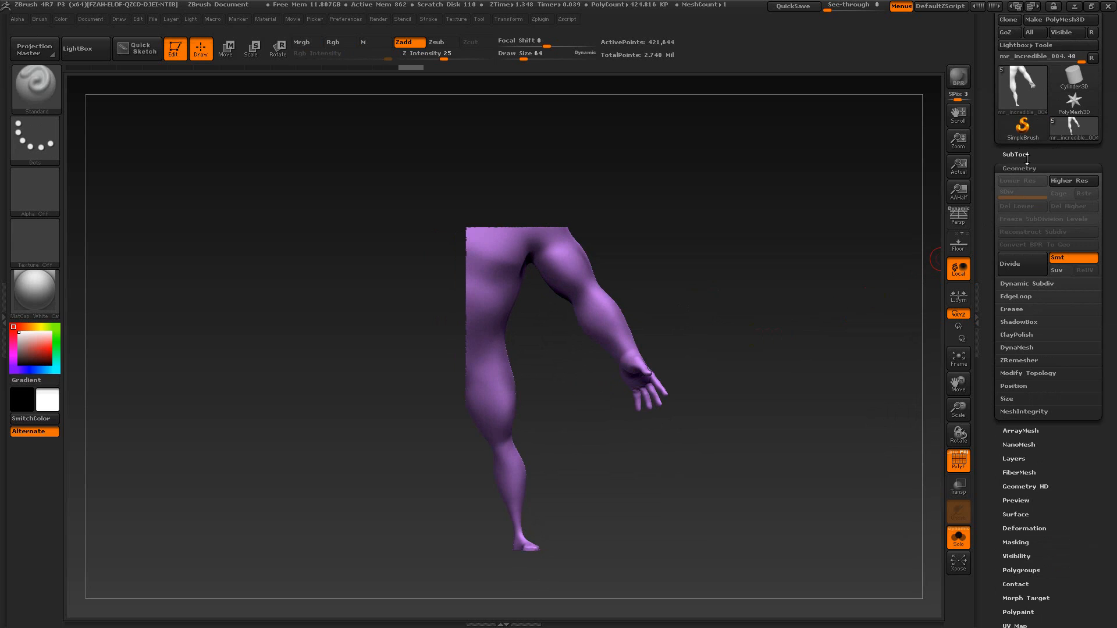
scroll(987, 364, down, 6)
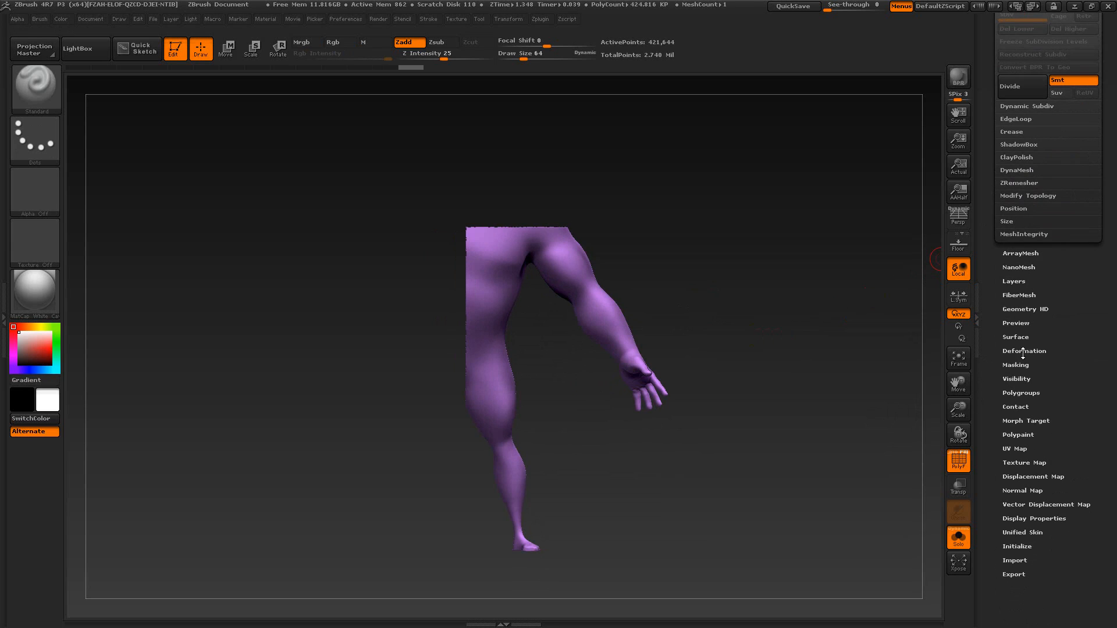
click(1028, 196)
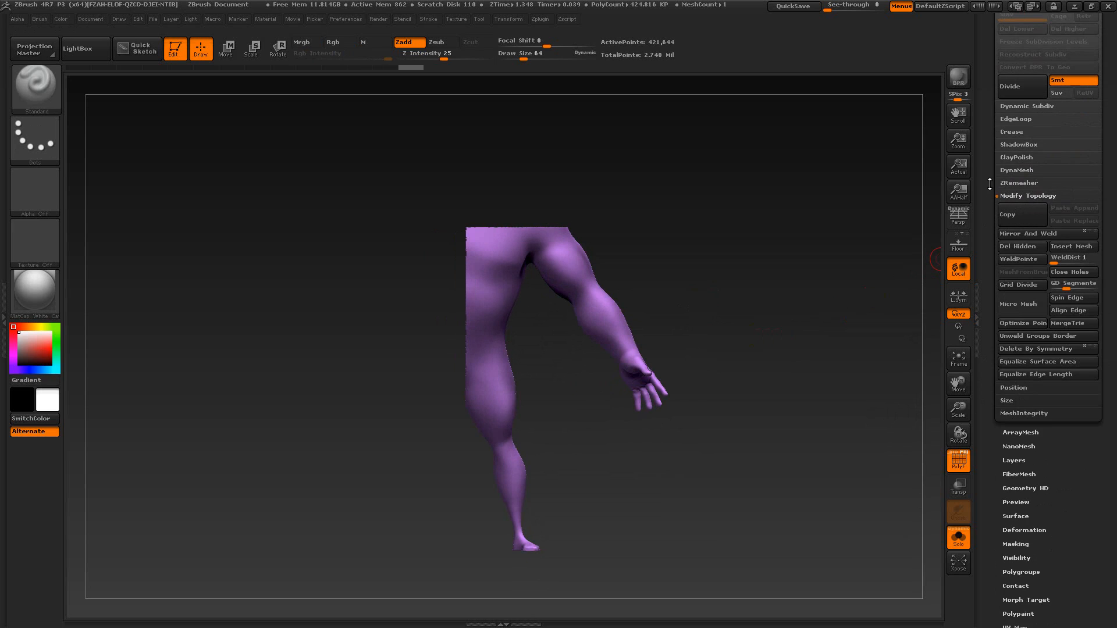
scroll(989, 184, up, 3)
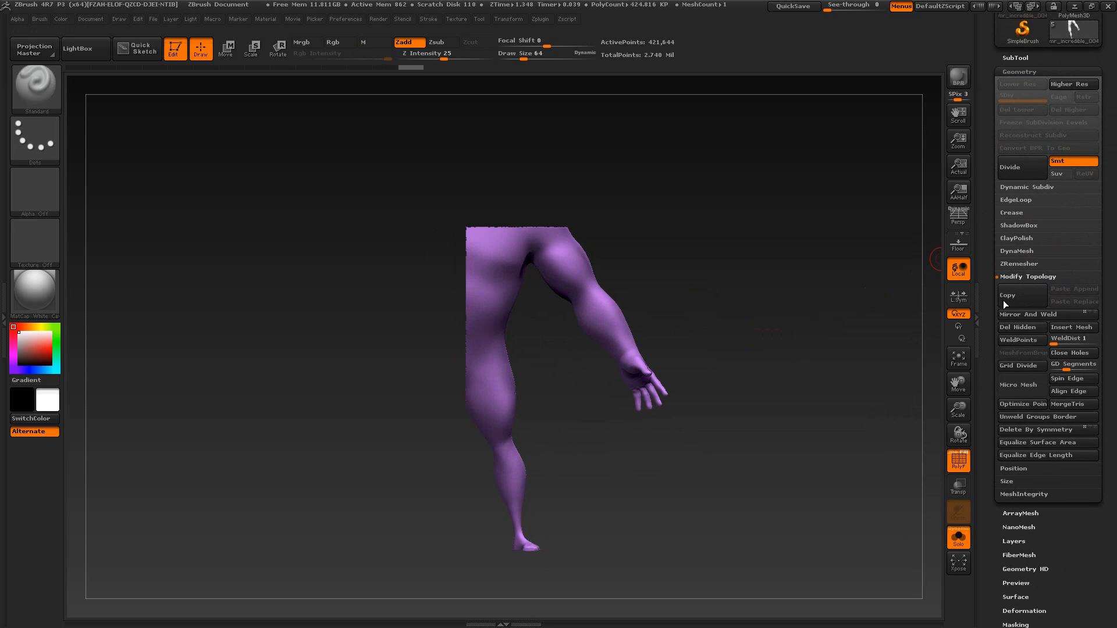
click(1017, 328)
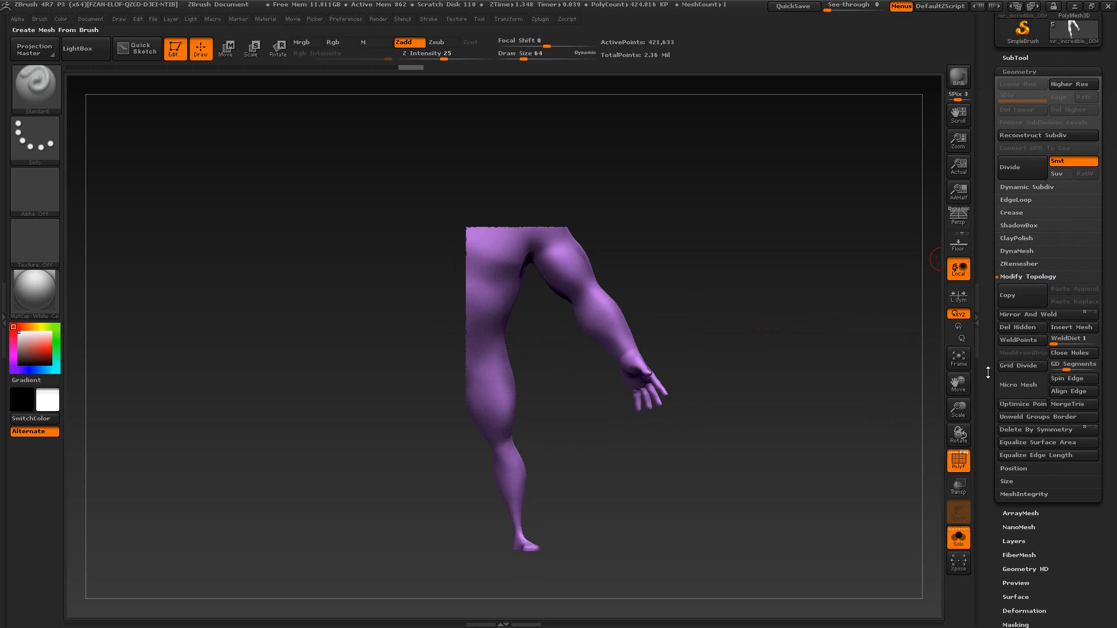
Step: Change the selection brush from SelectRect to SliceCurve for cutting the visible half body
mouse_move(678, 475)
mouse_down()
mouse_move(640, 446)
mouse_move(481, 435)
mouse_move(482, 416)
mouse_move(530, 444)
mouse_up()
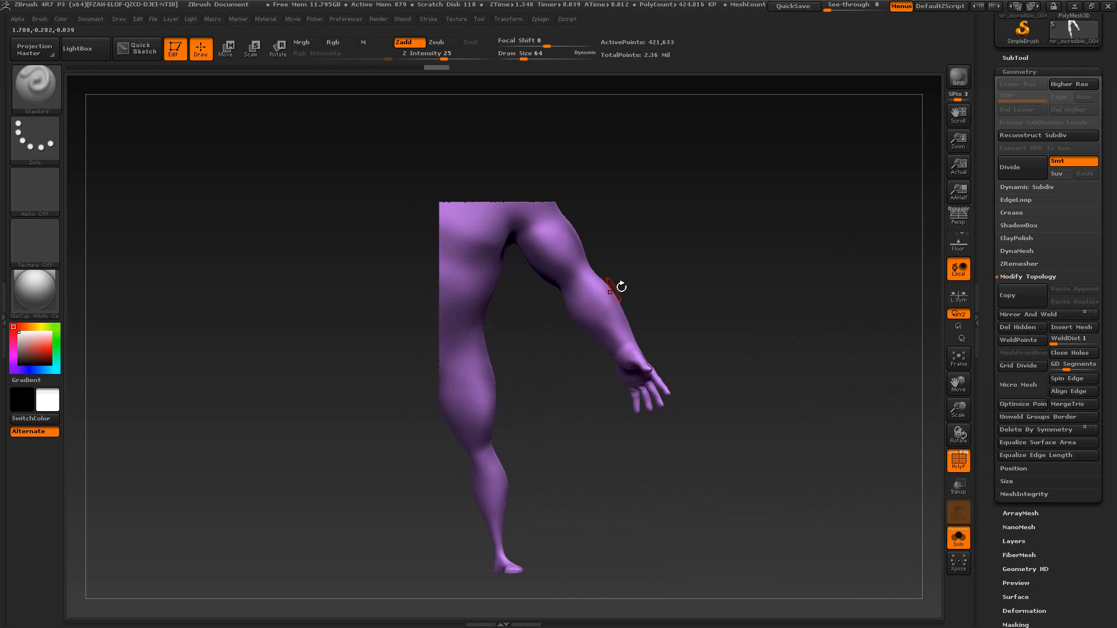
key(ctrl+shift)
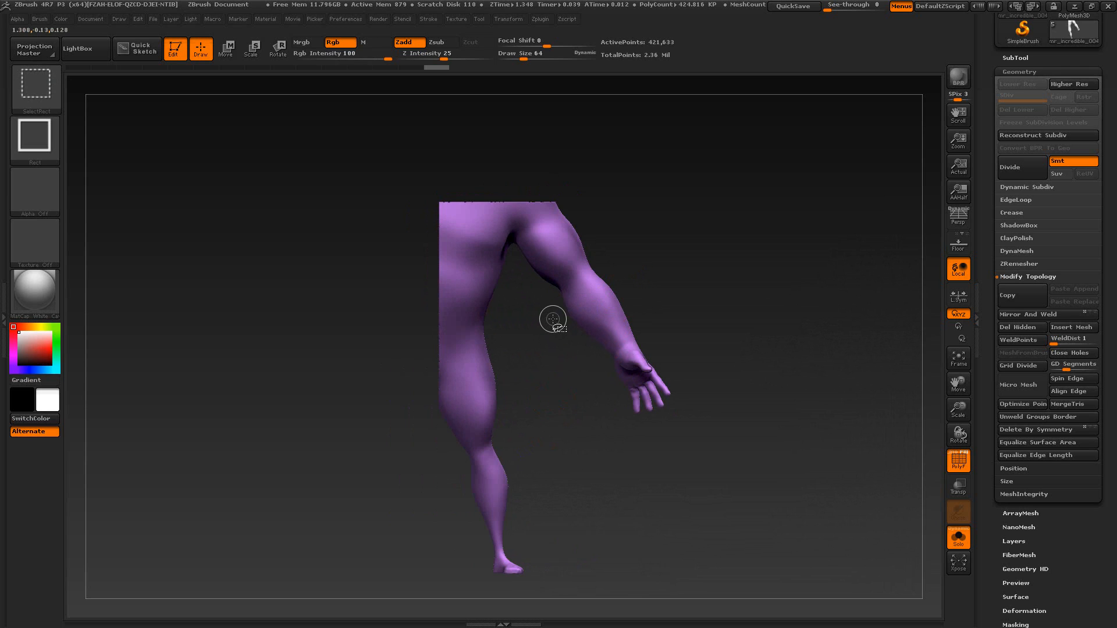
drag(547, 324, 634, 262)
ctrl+shift+click(517, 314)
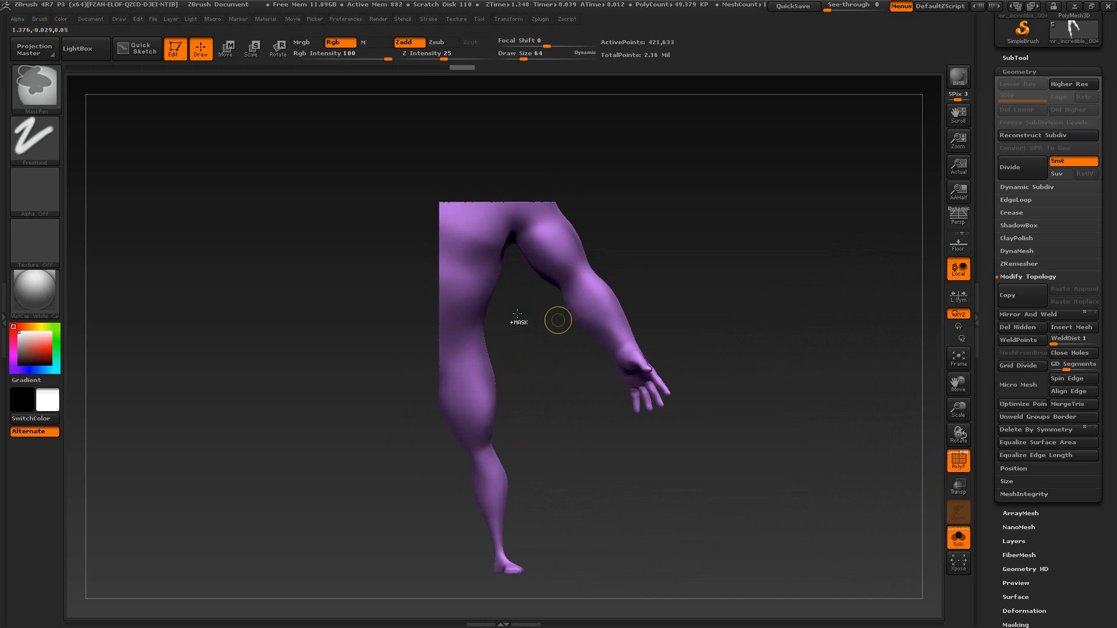
ctrl+shift+click(35, 86)
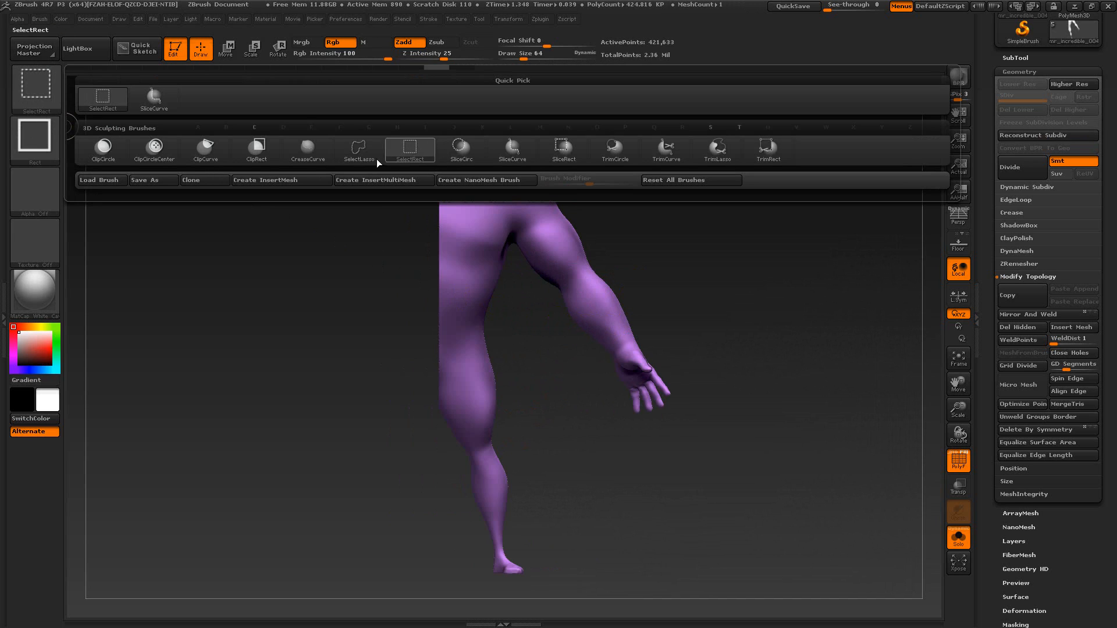
click(511, 149)
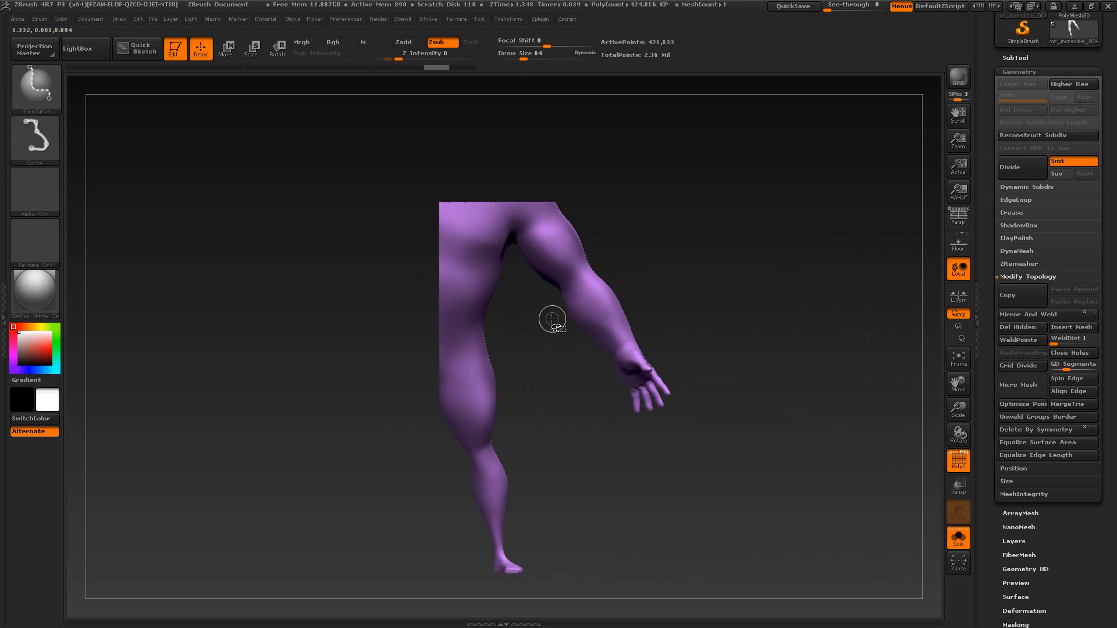
Step: Try a diagonal SliceCurve cut below the elbow and across the thigh, and compare it with the costume reference in XnView
ctrl+shift+drag(552, 318, 638, 249)
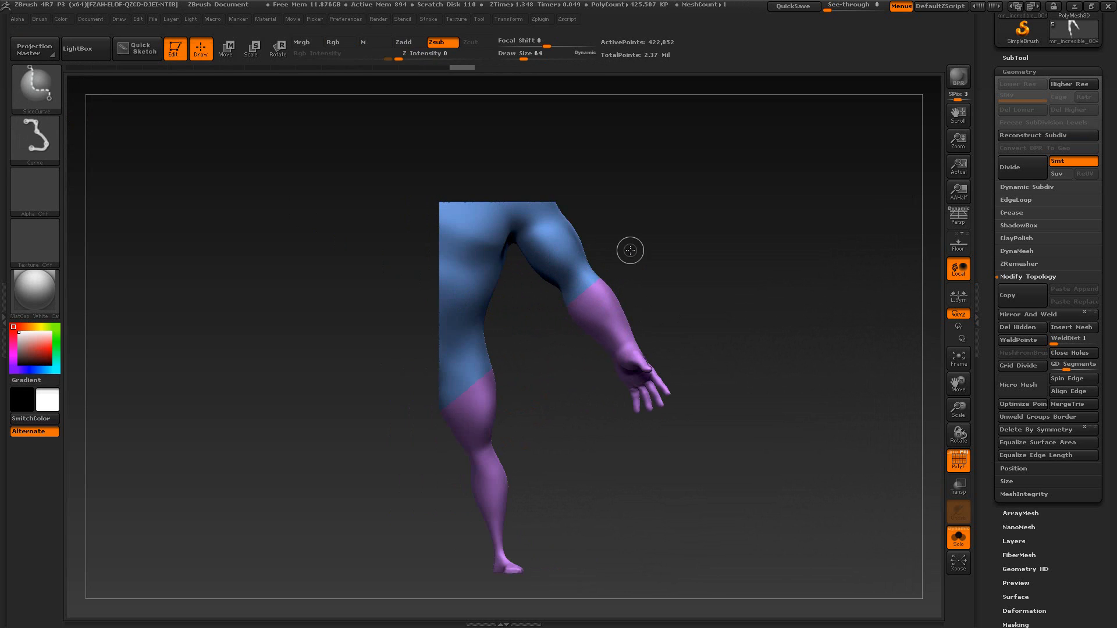
mouse_move(696, 294)
mouse_down()
mouse_move(660, 344)
mouse_move(573, 310)
mouse_up()
key(alt+Tab)
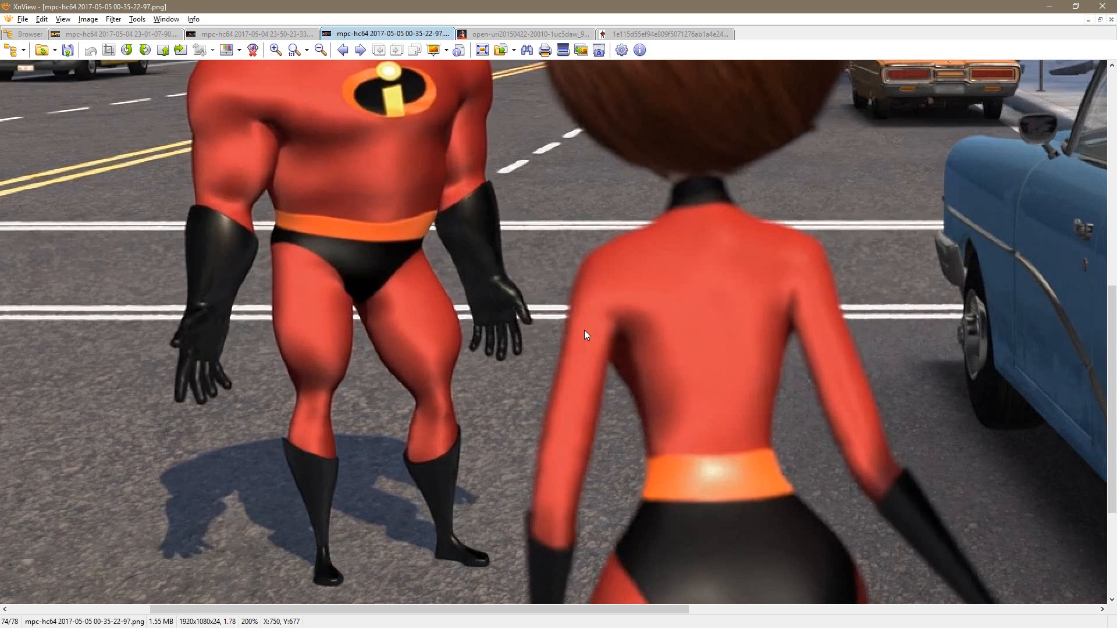
key(alt+Tab)
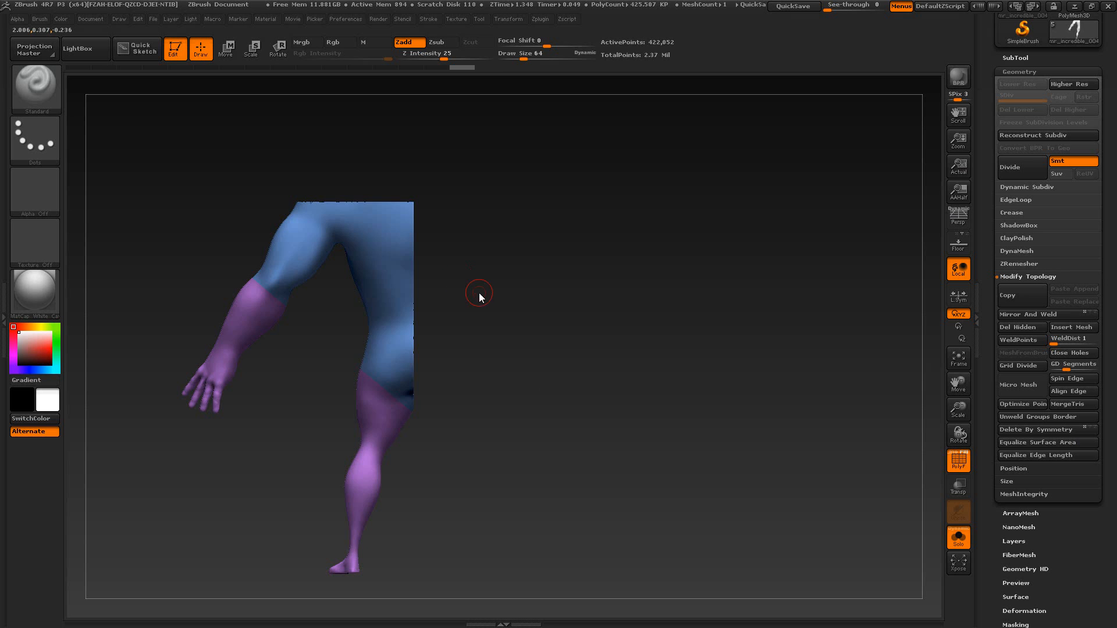
mouse_move(547, 392)
mouse_down()
mouse_move(643, 376)
mouse_move(669, 338)
mouse_up()
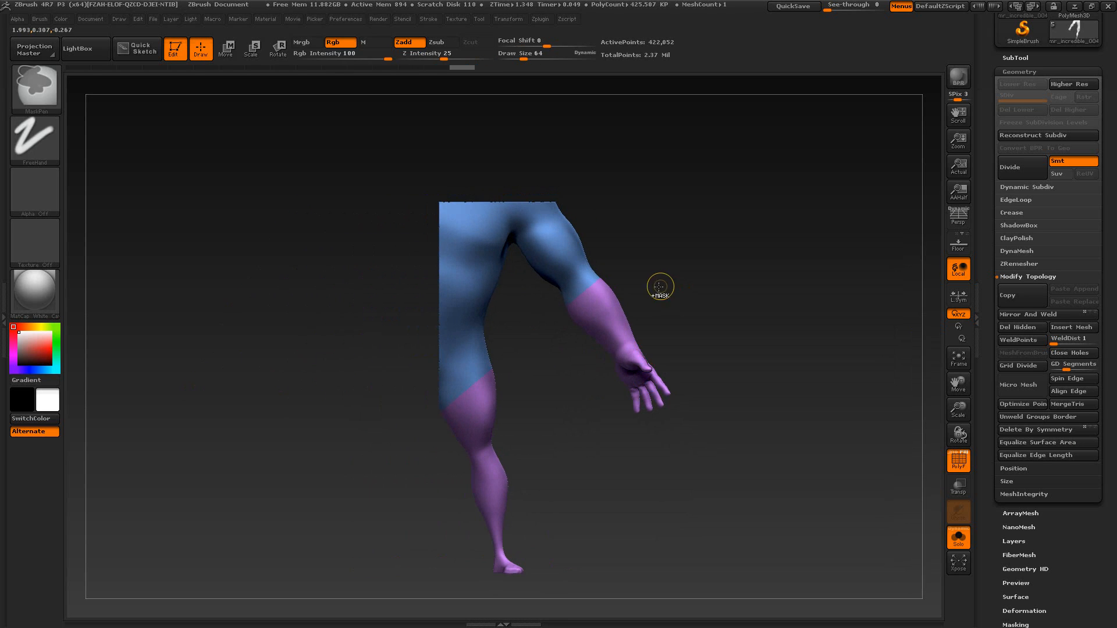
key(ctrl+z)
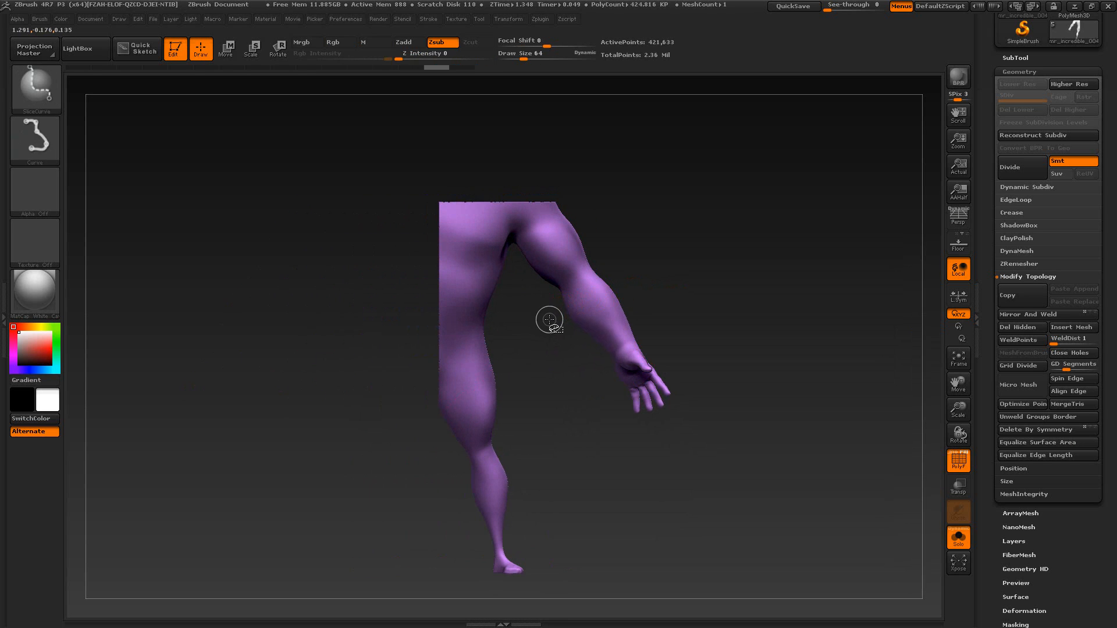
Step: Try a slightly shallower diagonal SliceCurve cut below the elbow from the front view, and inspect it from behind
ctrl+shift+drag(549, 319, 620, 265)
drag(687, 280, 599, 361)
drag(641, 303, 519, 324)
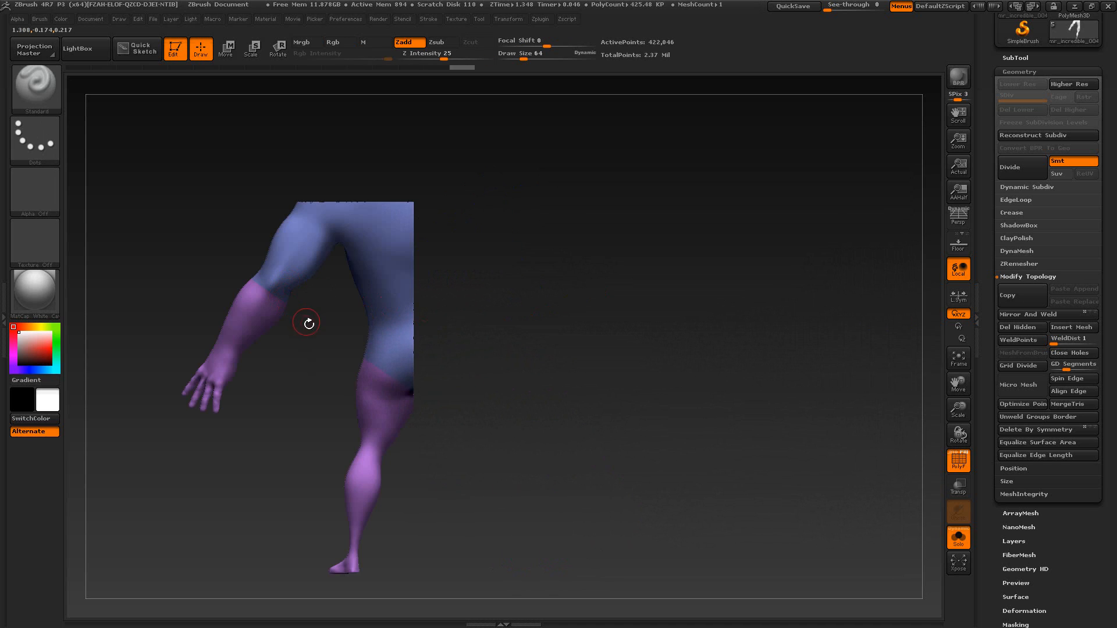
key(alt+Tab)
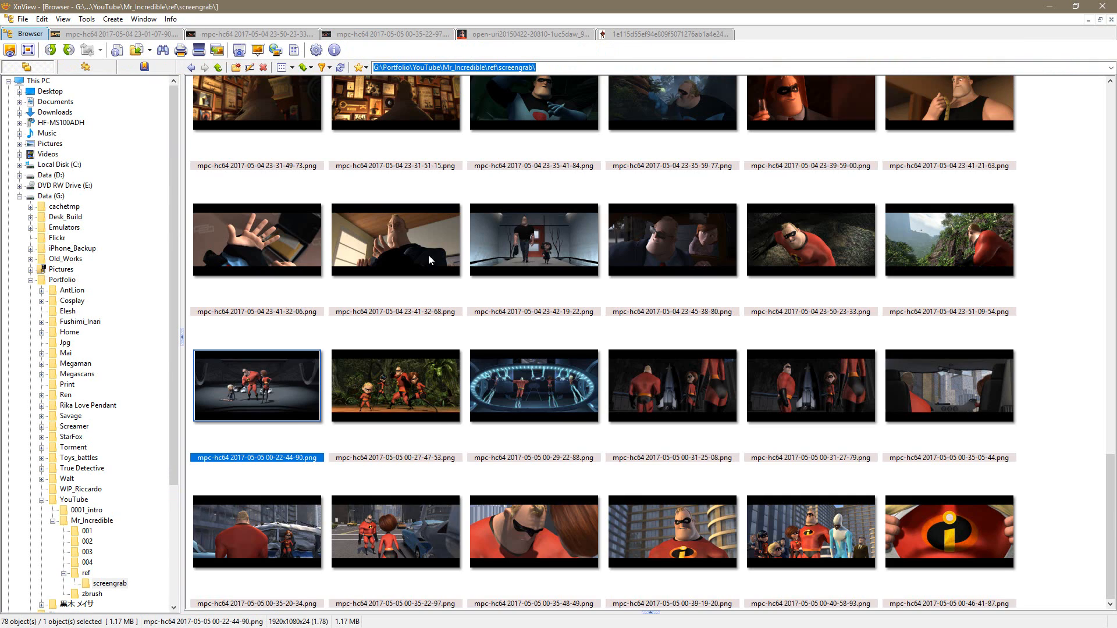
click(685, 387)
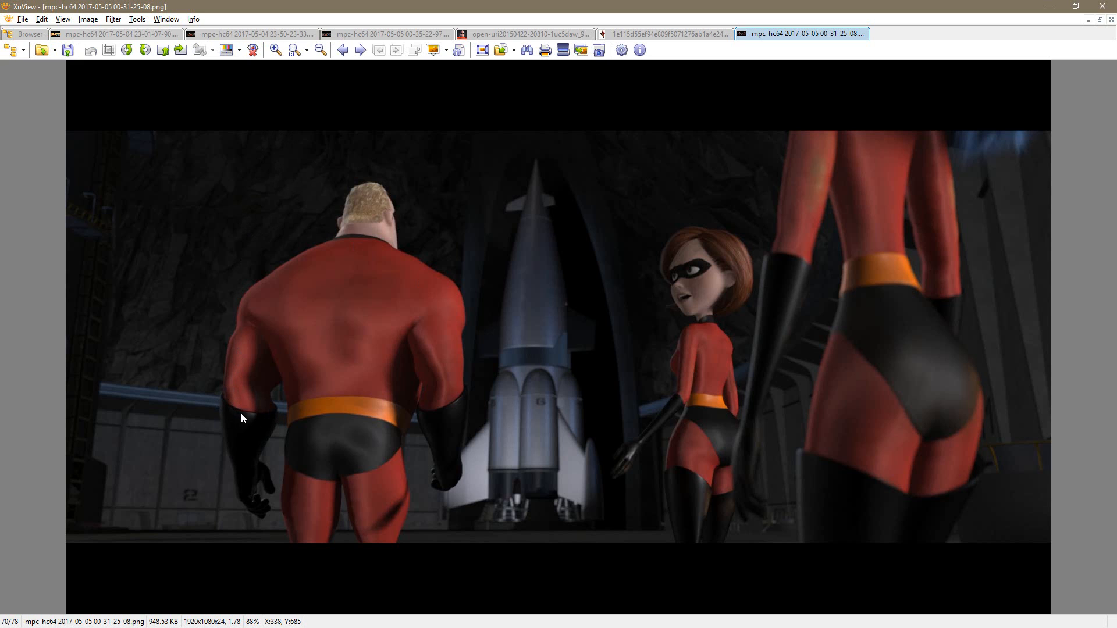
key(alt+Tab)
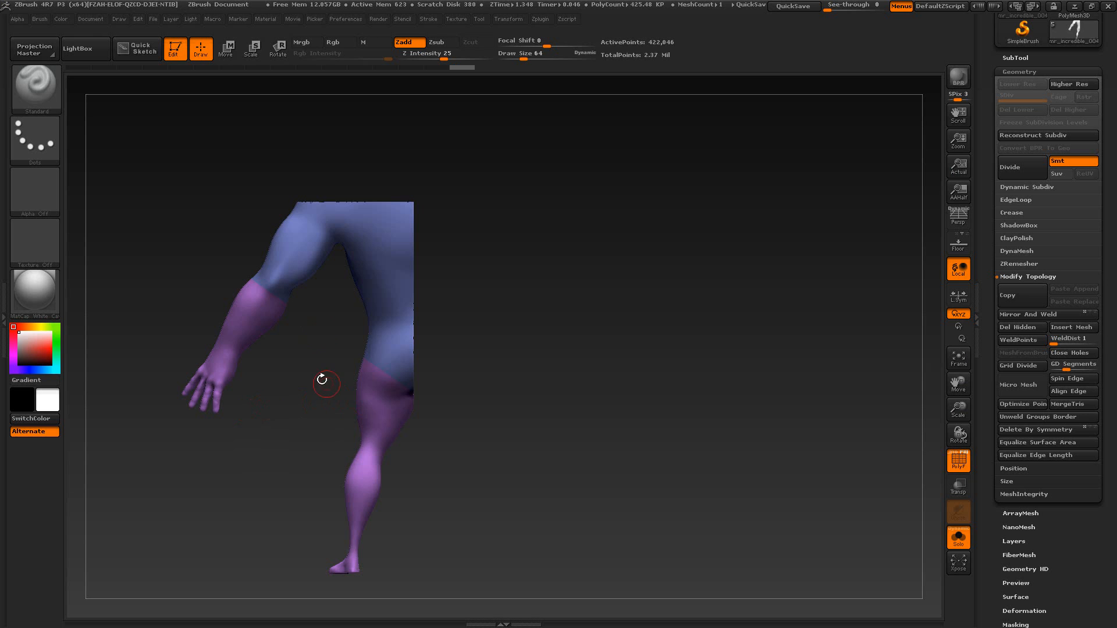
Step: Undo the last slice, try a steeper SliceCurve cut below the elbow from the back view, and compare it with the XnView still
drag(300, 356, 291, 327)
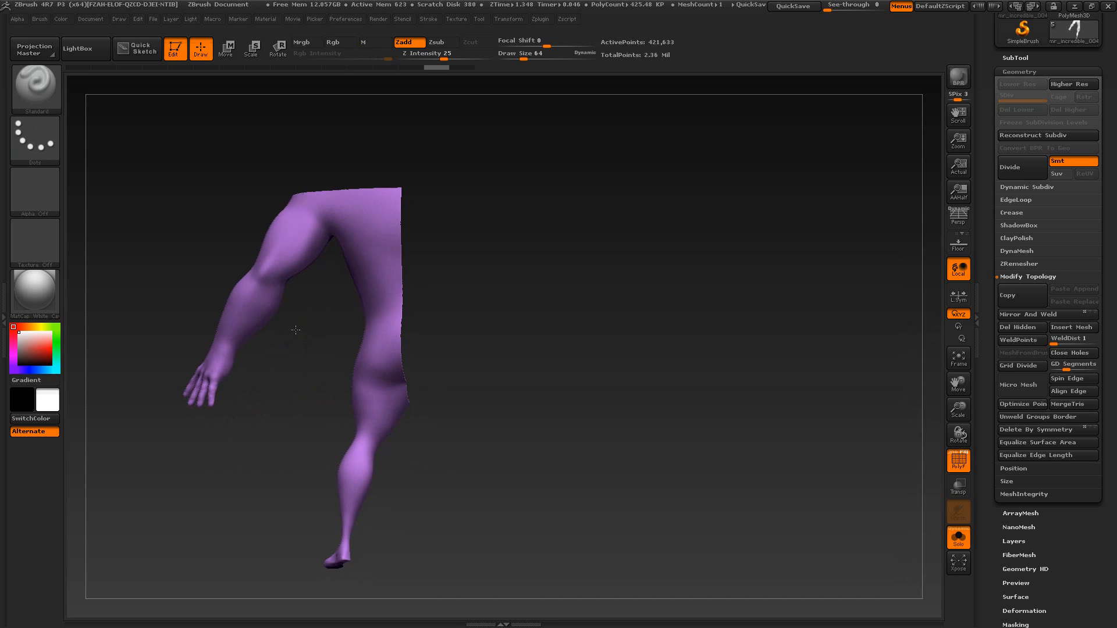
mouse_move(242, 271)
ctrl+shift+mouse_down()
mouse_move(301, 310)
mouse_move(326, 356)
mouse_move(452, 374)
mouse_move(430, 362)
ctrl+shift+mouse_up()
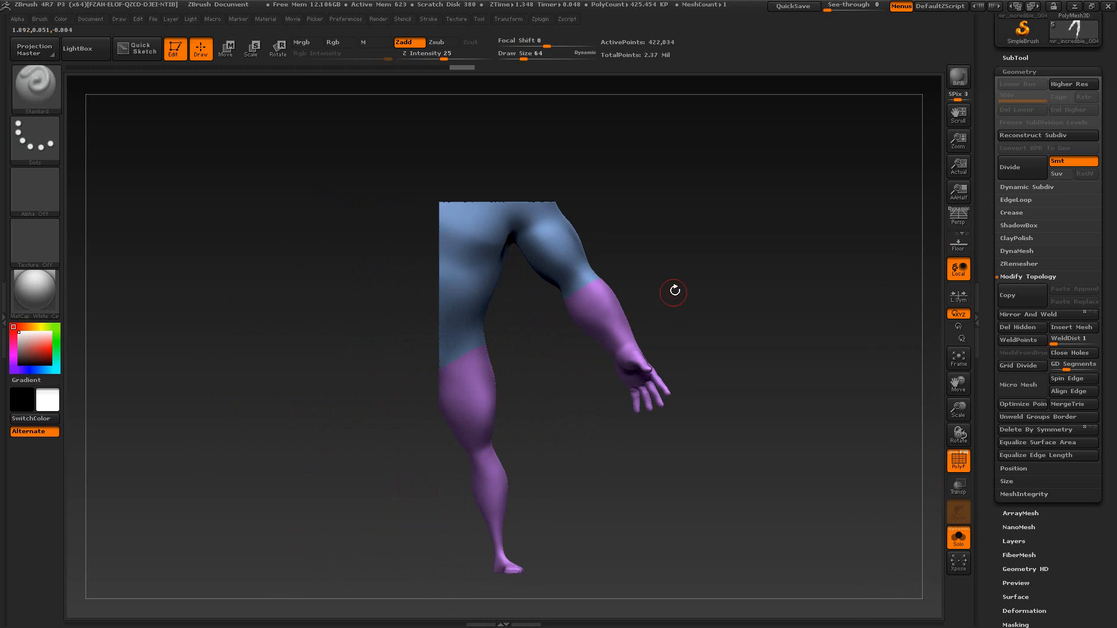
key(alt+Tab)
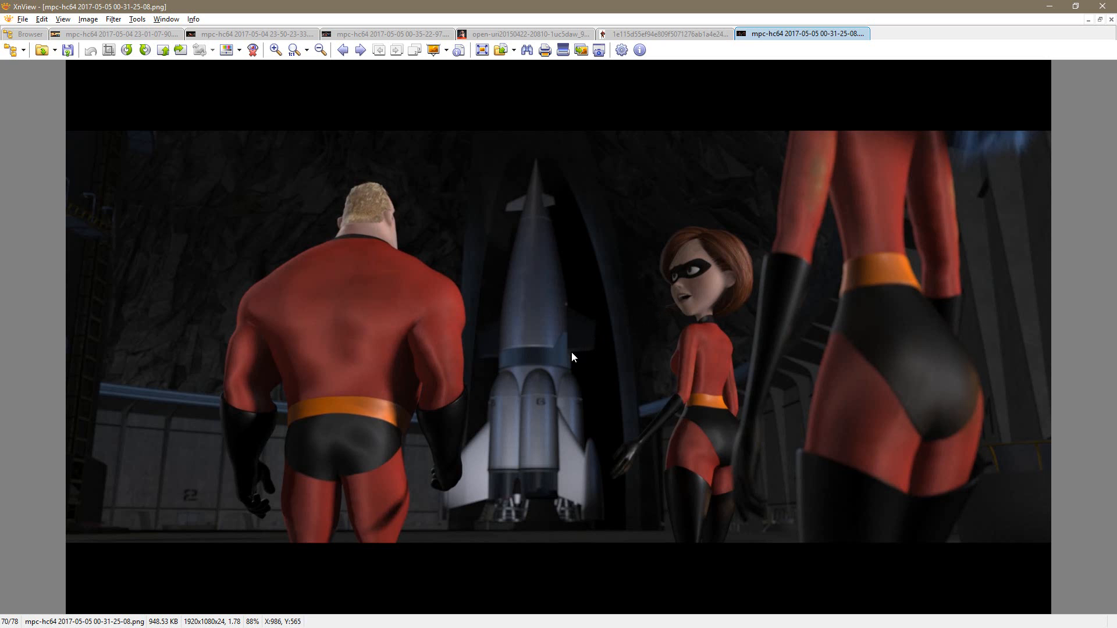
key(alt+Tab)
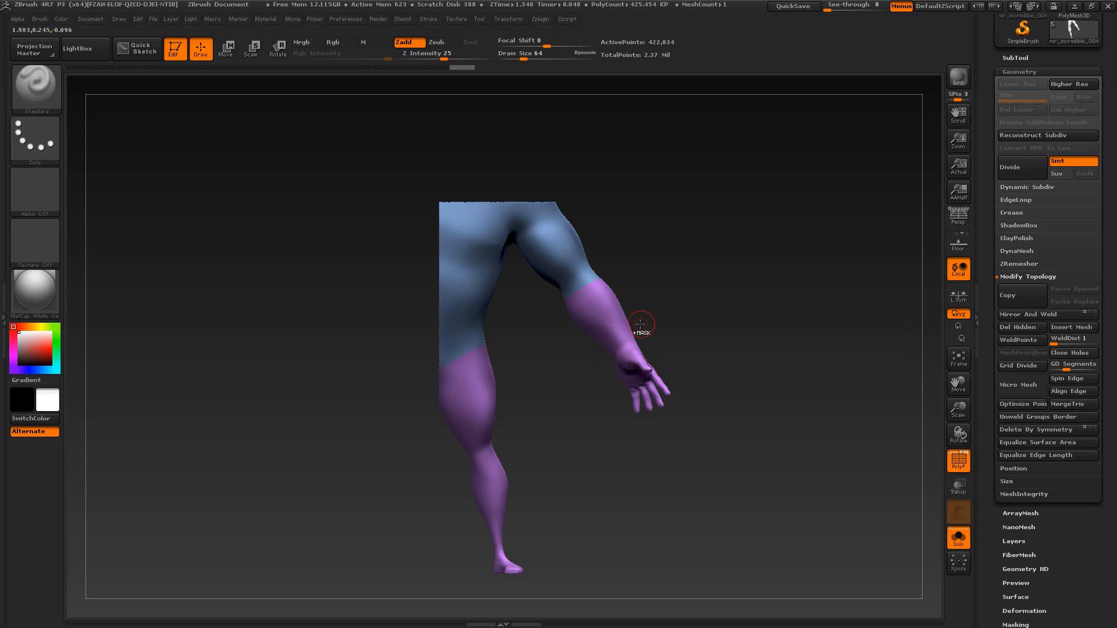
Step: Slice the forearm below the elbow from the back view with a gently sloping SliceCurve line for the glove edge
drag(682, 319, 332, 321)
mouse_move(244, 276)
ctrl+shift+mouse_down()
mouse_move(307, 311)
mouse_move(290, 348)
mouse_move(343, 359)
mouse_move(441, 324)
mouse_move(432, 326)
ctrl+shift+mouse_up()
mouse_move(712, 267)
mouse_down()
mouse_move(680, 319)
mouse_move(701, 279)
mouse_up()
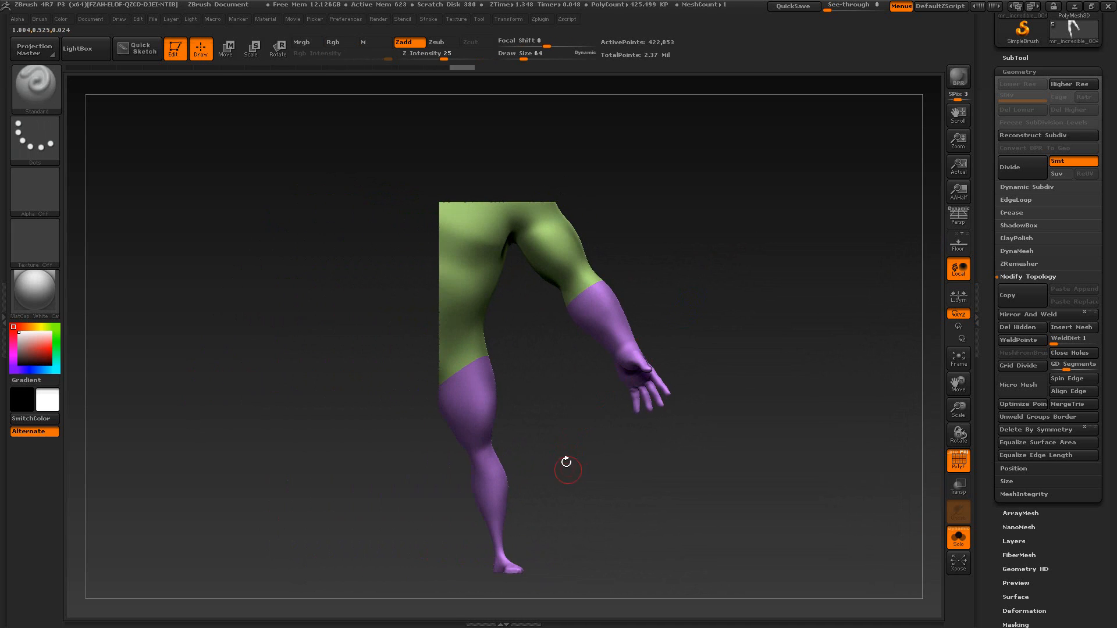
Step: Examine the boot cuffs on the lower legs in the XnView reference 1e115d55ef94e809f5071276ab1a4e24.jpg
key(ctrl+shift)
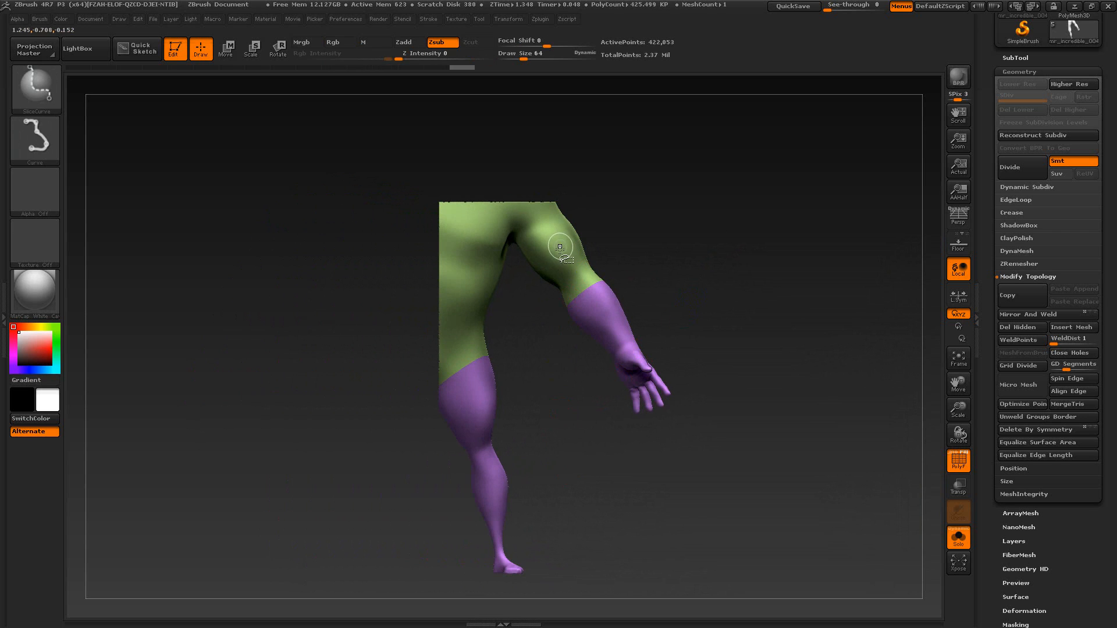
mouse_move(546, 484)
alt+mouse_down()
mouse_move(539, 369)
mouse_move(552, 387)
mouse_move(547, 423)
alt+mouse_up()
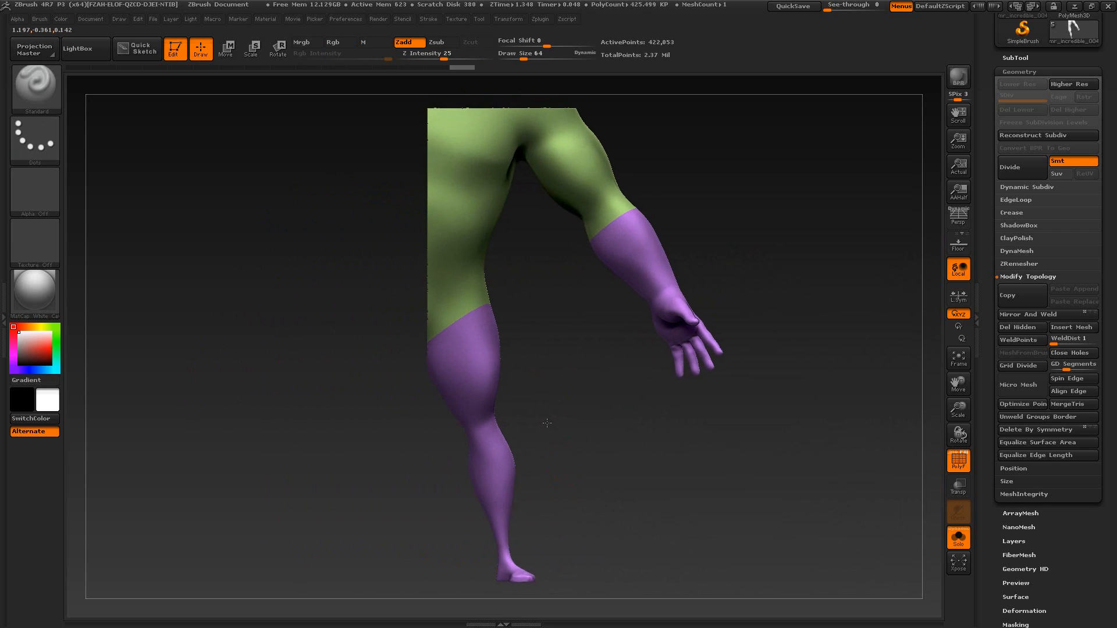
key(alt+Tab)
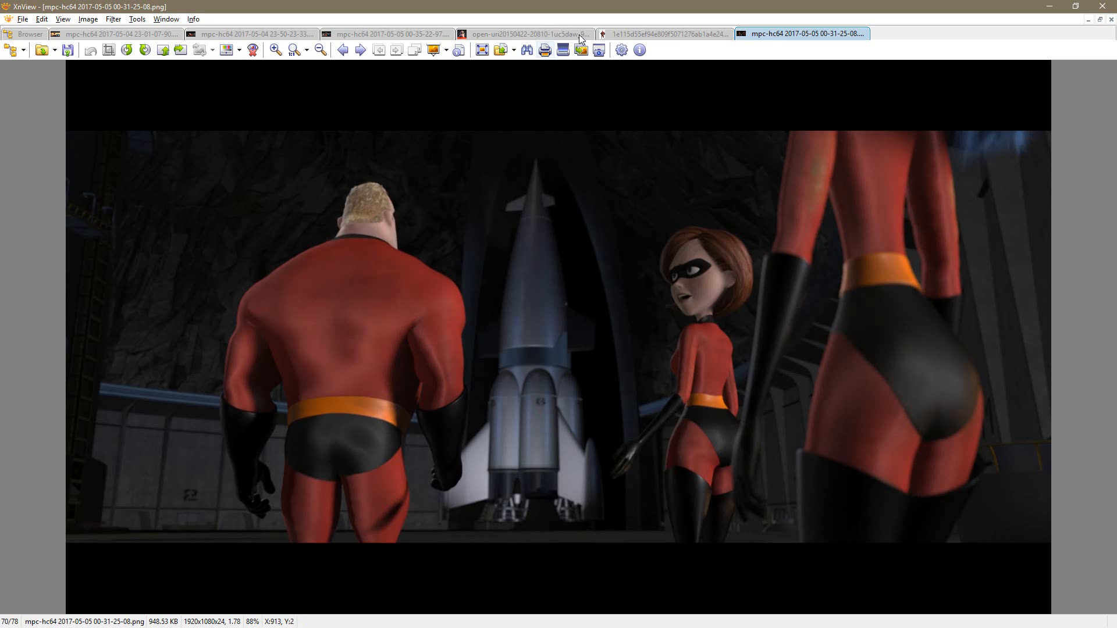
click(664, 34)
scroll(605, 383, down, 6)
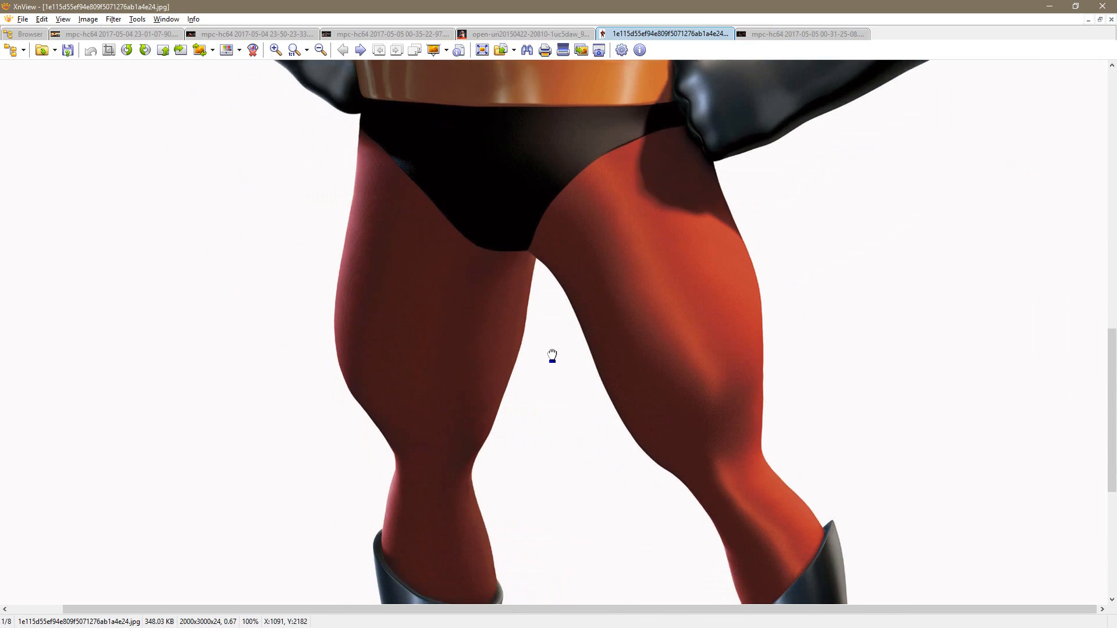
scroll(553, 356, down, 5)
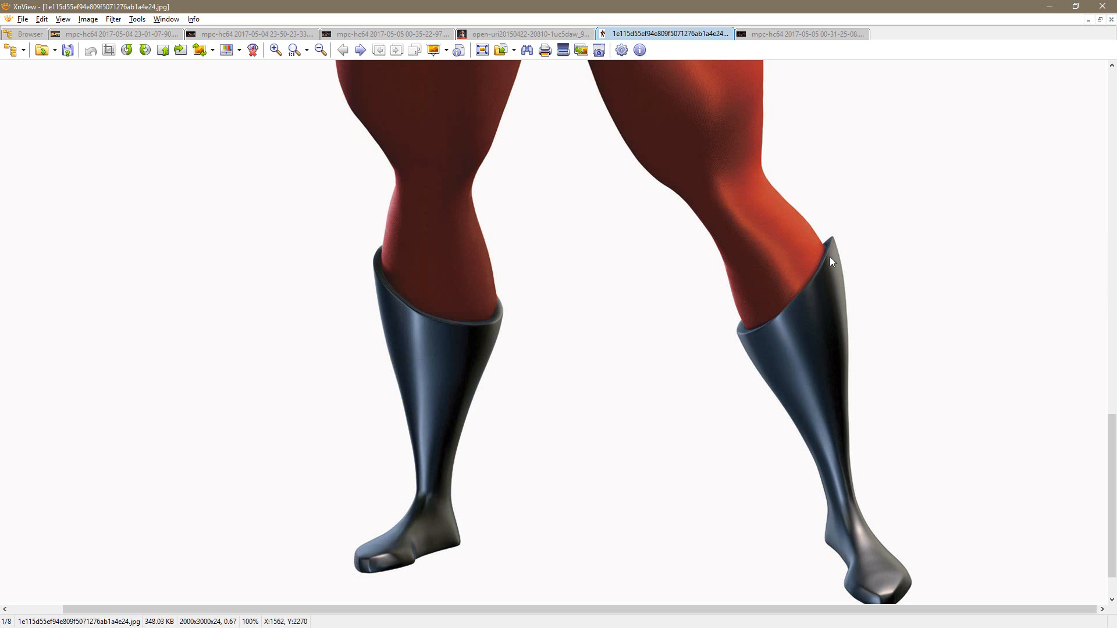
key(alt+Tab)
Step: Try a diagonal SliceCurve cut across the calf for the top of the boot
mouse_move(601, 394)
mouse_down()
mouse_move(583, 412)
mouse_move(605, 412)
mouse_move(574, 416)
mouse_up()
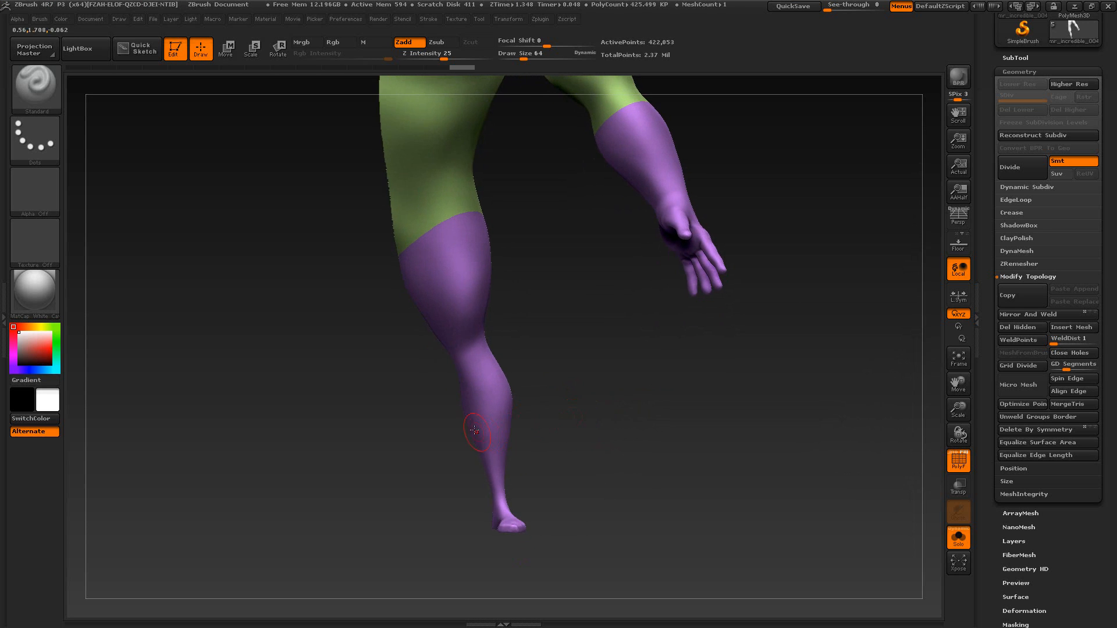
ctrl+shift+drag(447, 420, 545, 395)
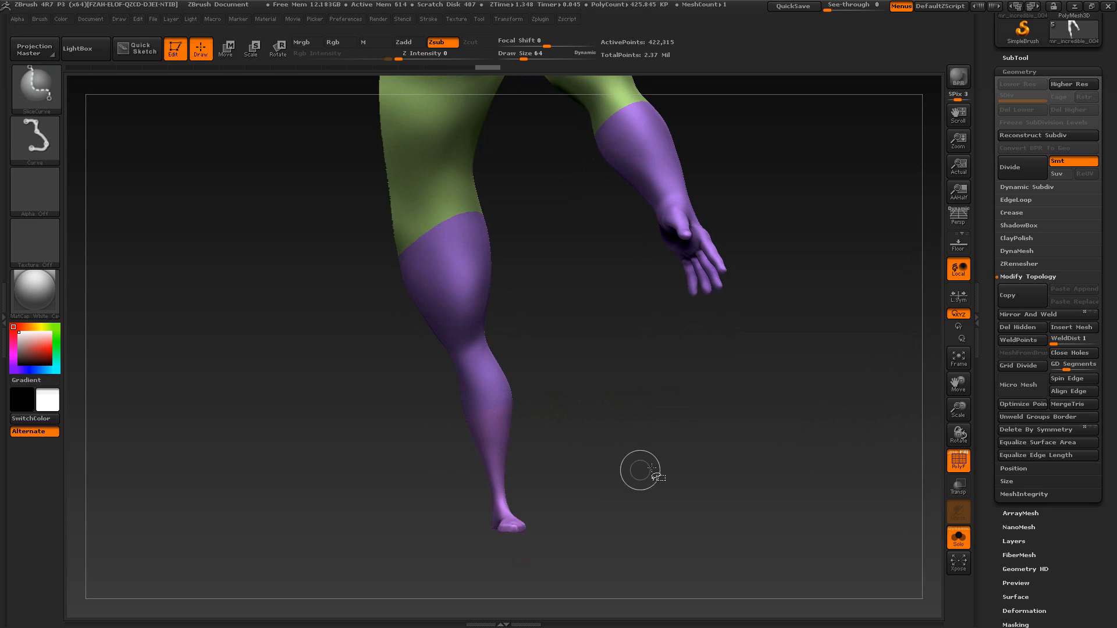
ctrl+shift+drag(455, 417, 547, 382)
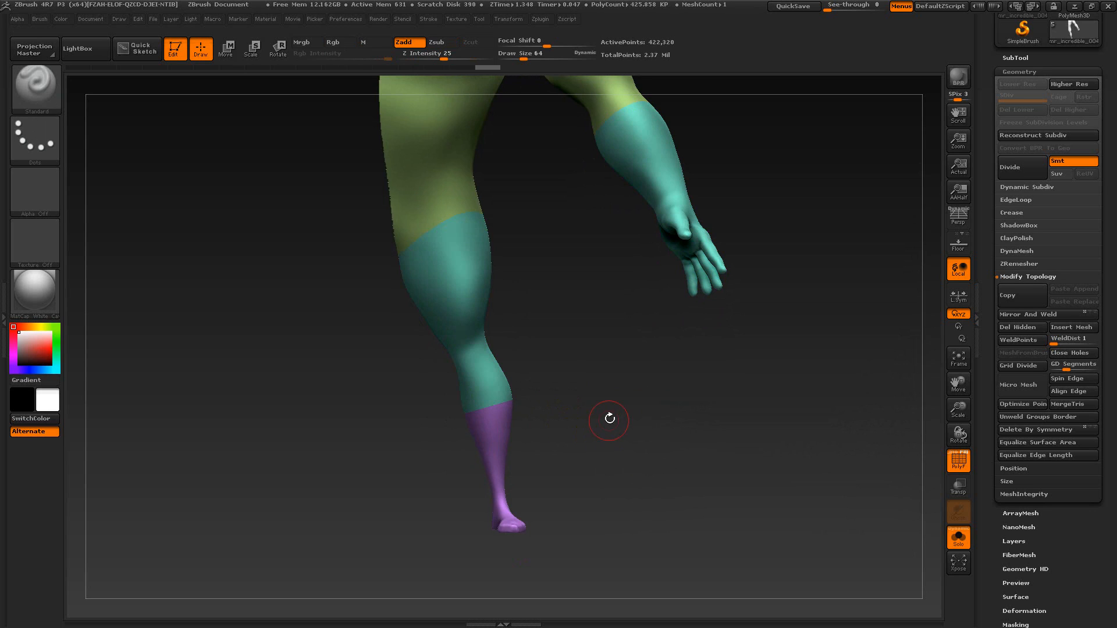
key(ctrl+z)
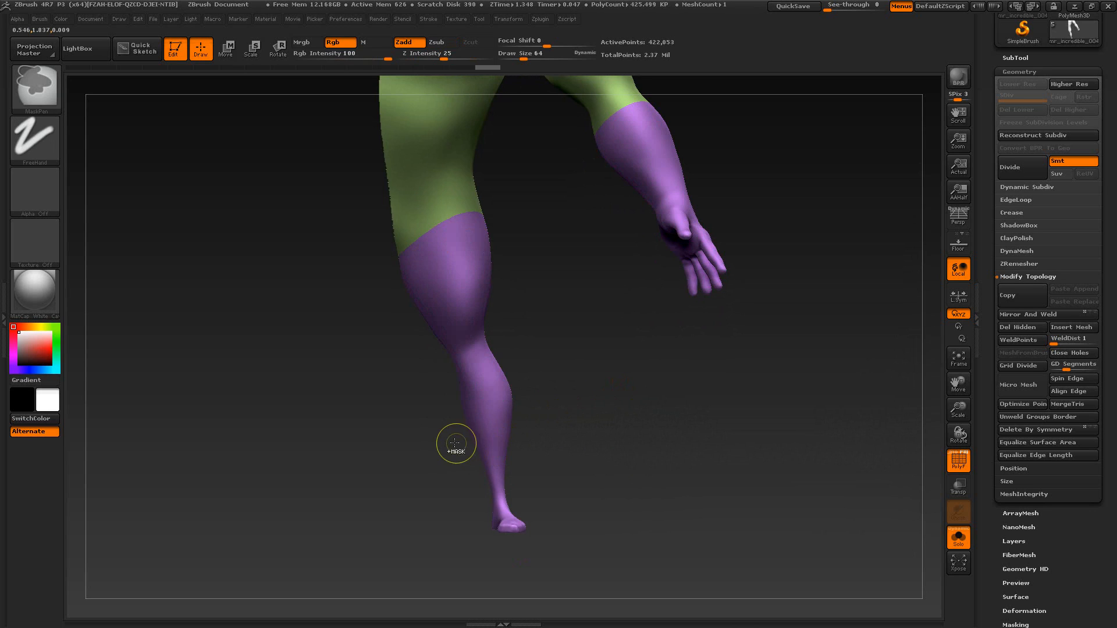
drag(601, 344, 585, 379)
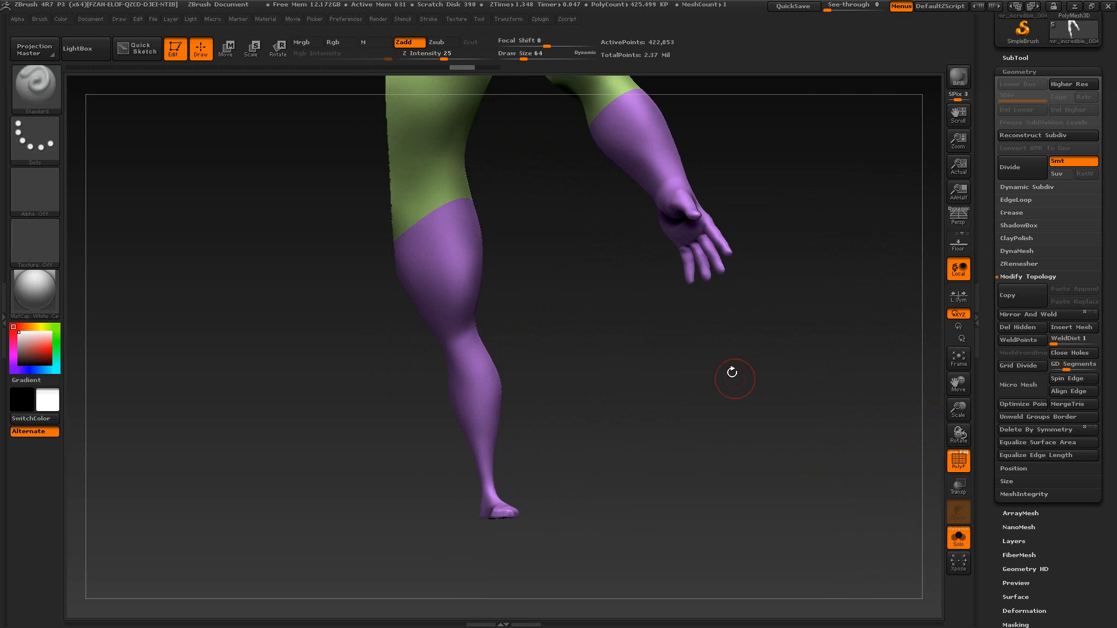
drag(731, 374, 697, 440)
key(ctrl+shift)
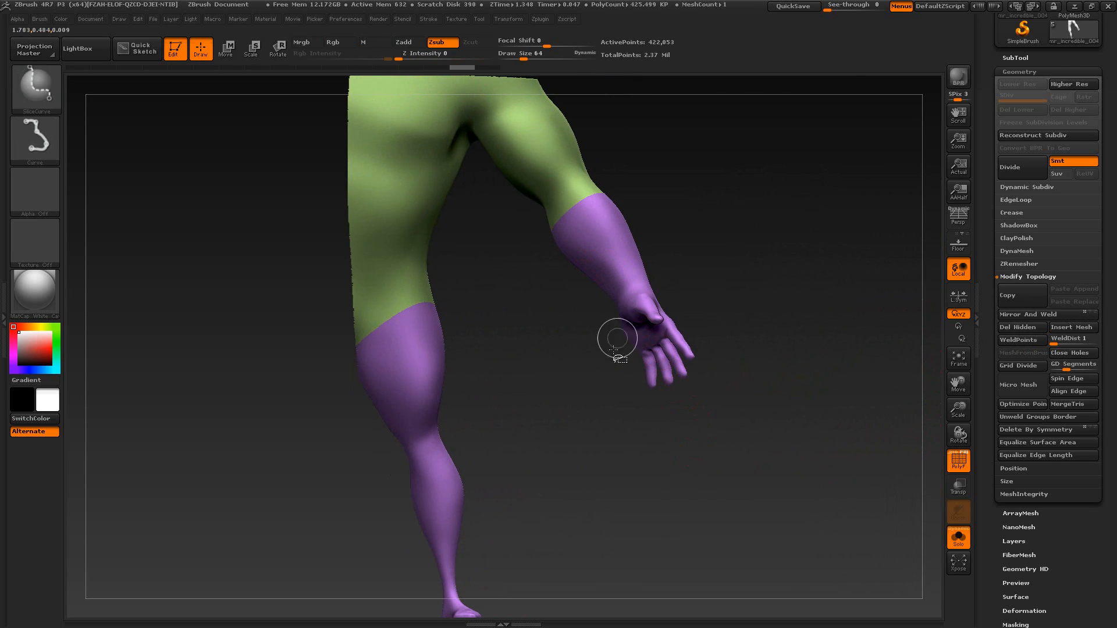
Step: Isolate the shared arm and leg polygroup, split it into separate groups with Auto Groups, and show the whole body
ctrl+shift+click(611, 250)
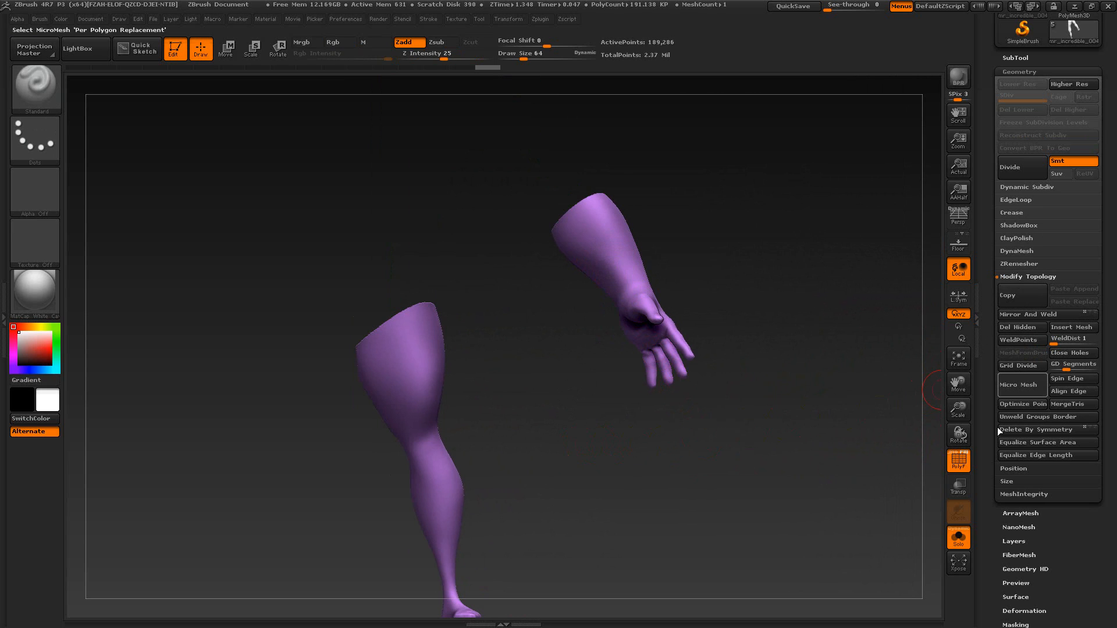
scroll(986, 418, down, 5)
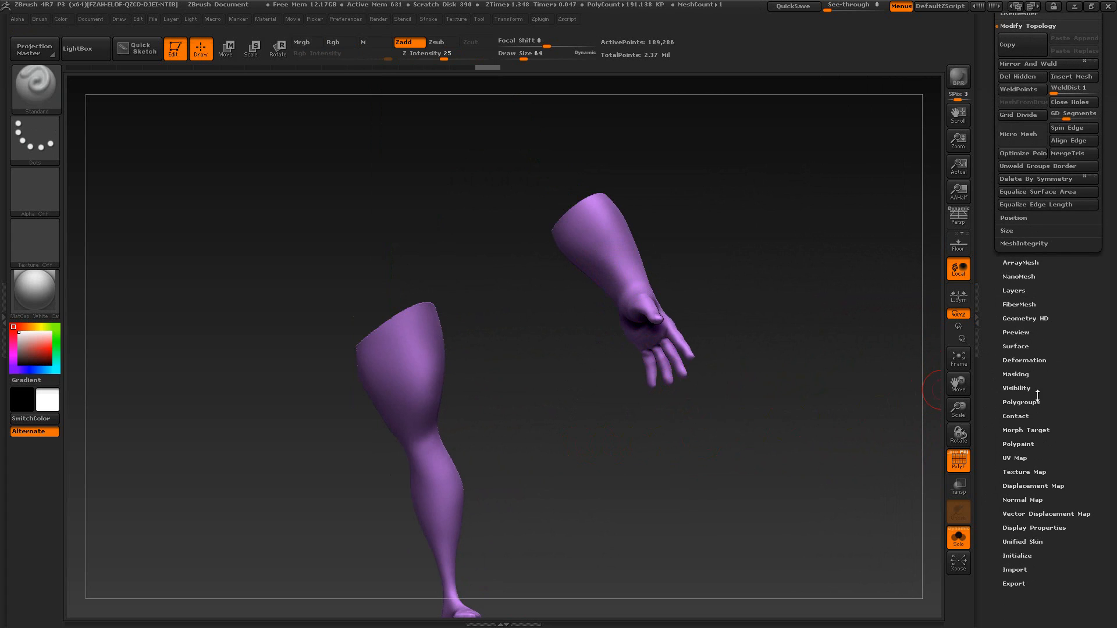
click(1021, 402)
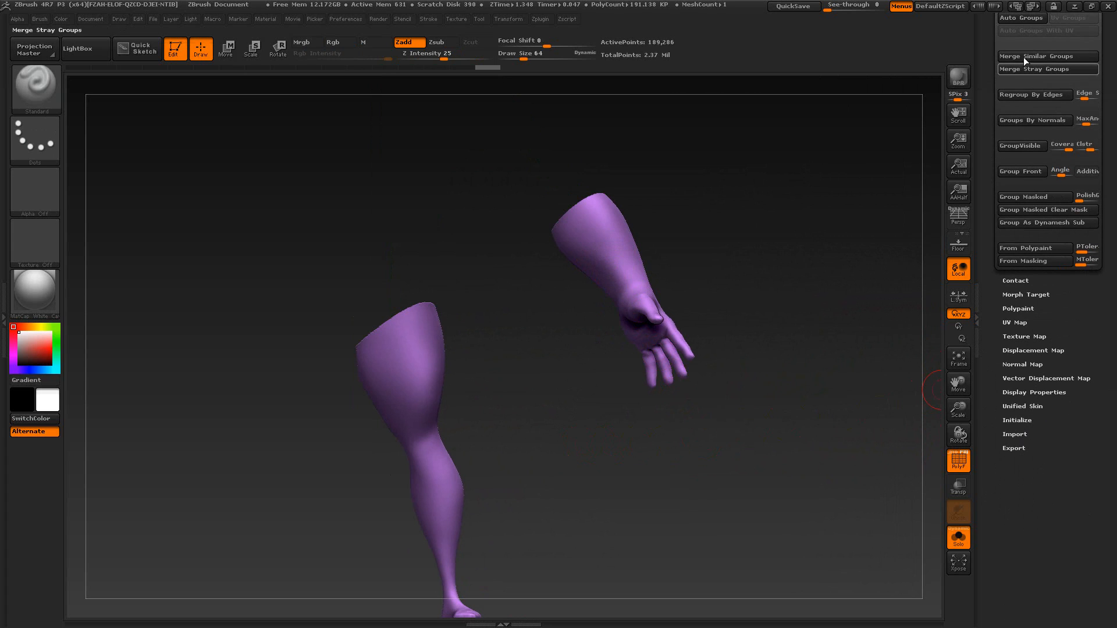
drag(995, 85, 987, 158)
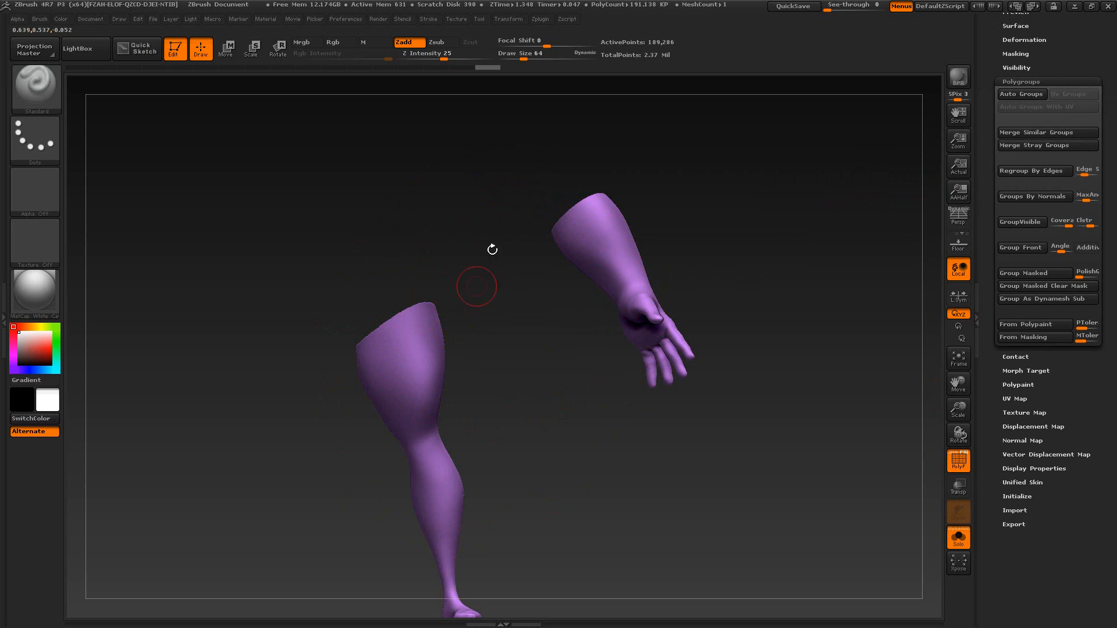
click(1019, 97)
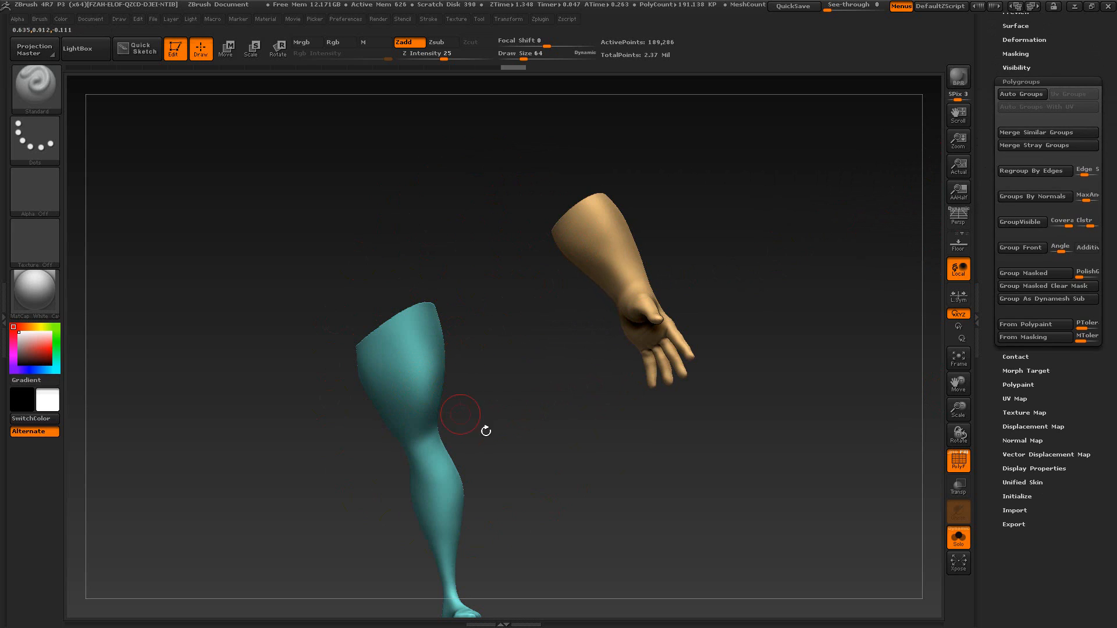
ctrl+shift+click(559, 460)
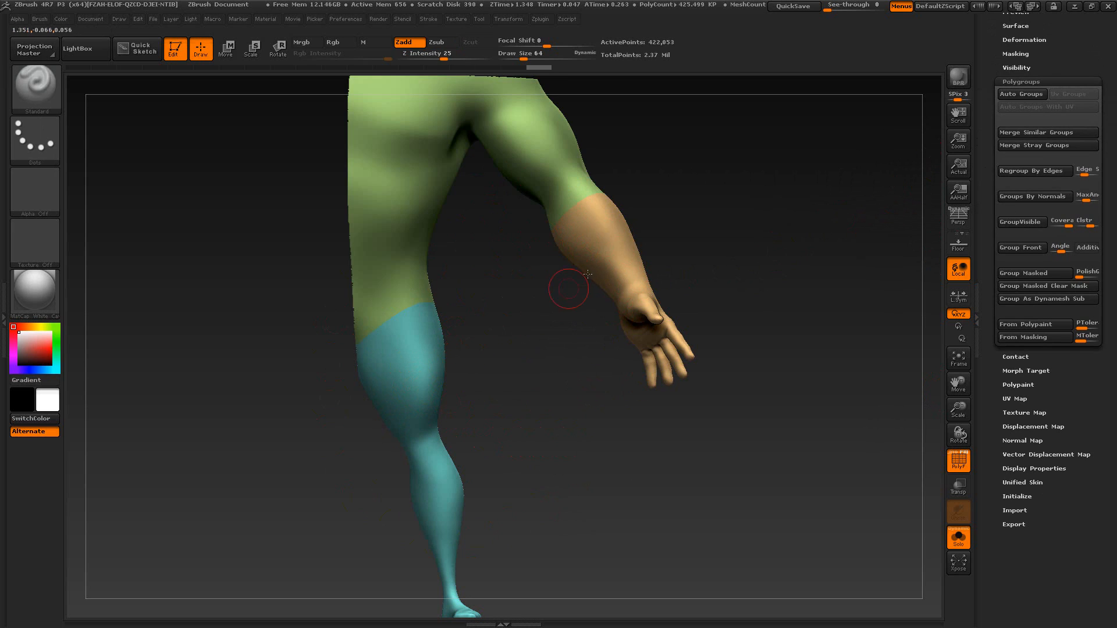
mouse_move(562, 447)
mouse_down()
mouse_move(539, 477)
mouse_move(552, 460)
mouse_move(545, 449)
mouse_up()
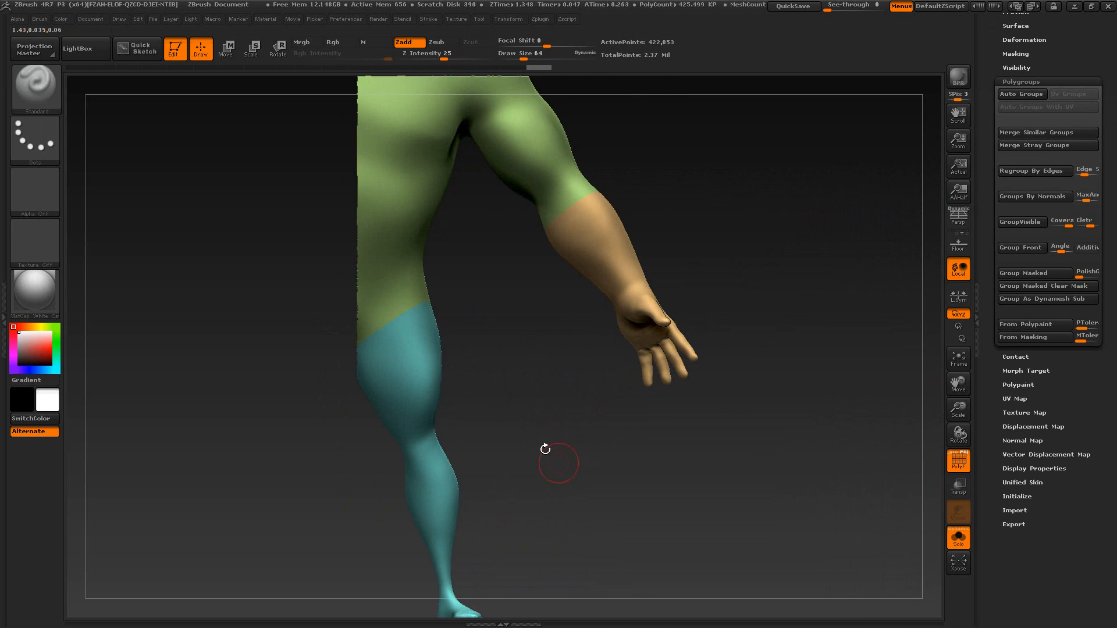
Step: Isolate the leg polygroup and check the boot shape down to the feet in the XnView reference 1e115d55ef94e809f5071276ab1a4e24.jpg
ctrl+shift+click(442, 505)
mouse_move(530, 527)
alt+mouse_down()
mouse_move(591, 394)
mouse_move(607, 419)
alt+mouse_up()
key(alt+Tab)
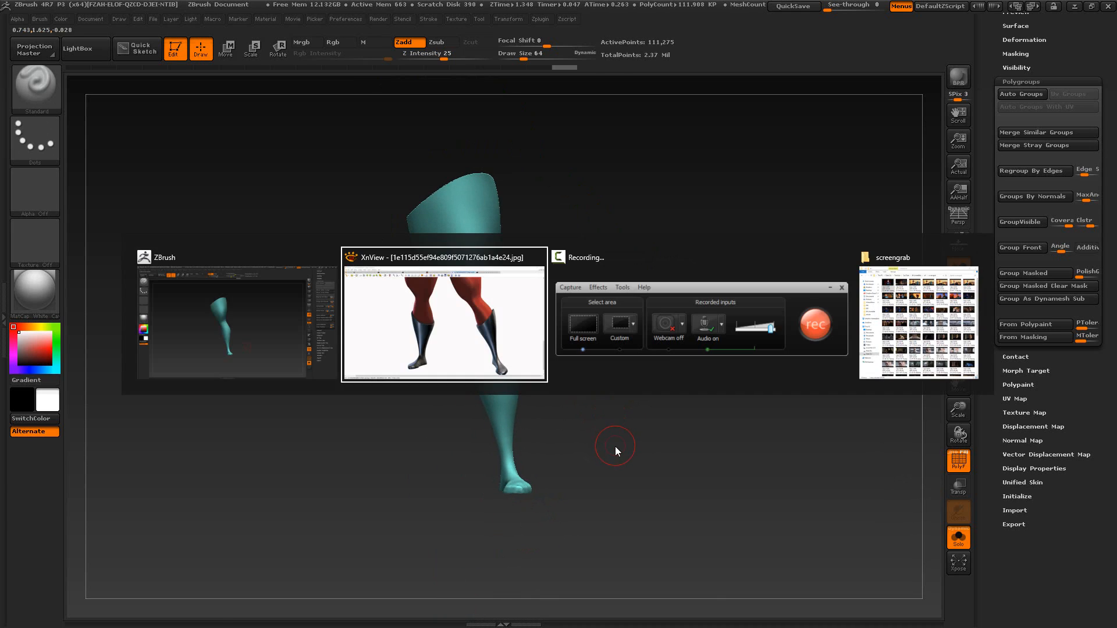
scroll(580, 409, up, 1)
drag(580, 408, 579, 410)
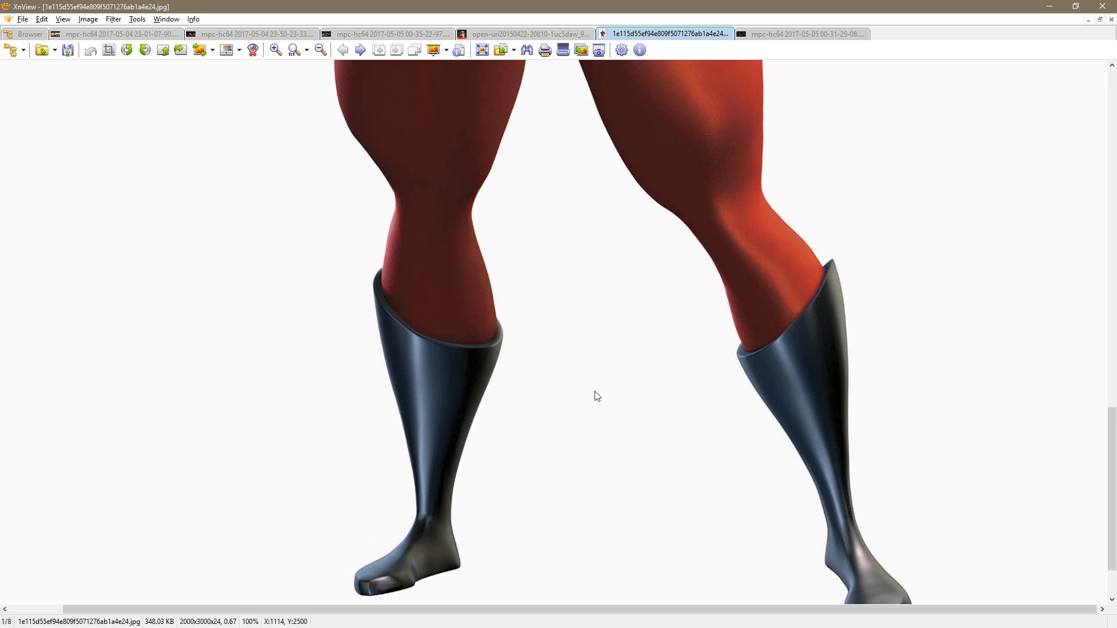
scroll(651, 363, down, 1)
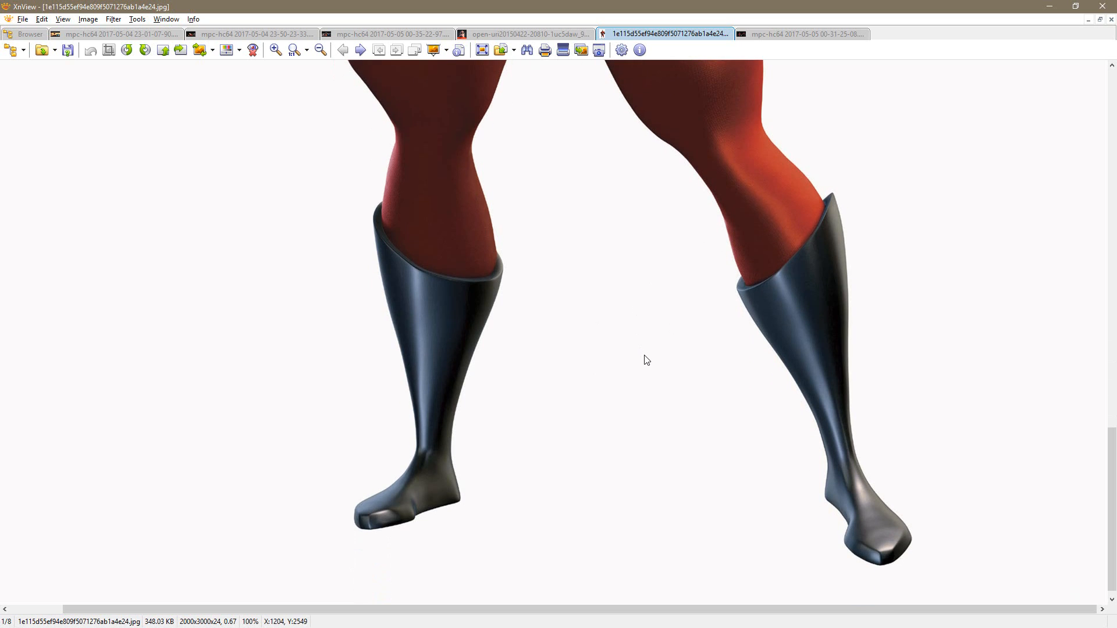
key(alt+Tab)
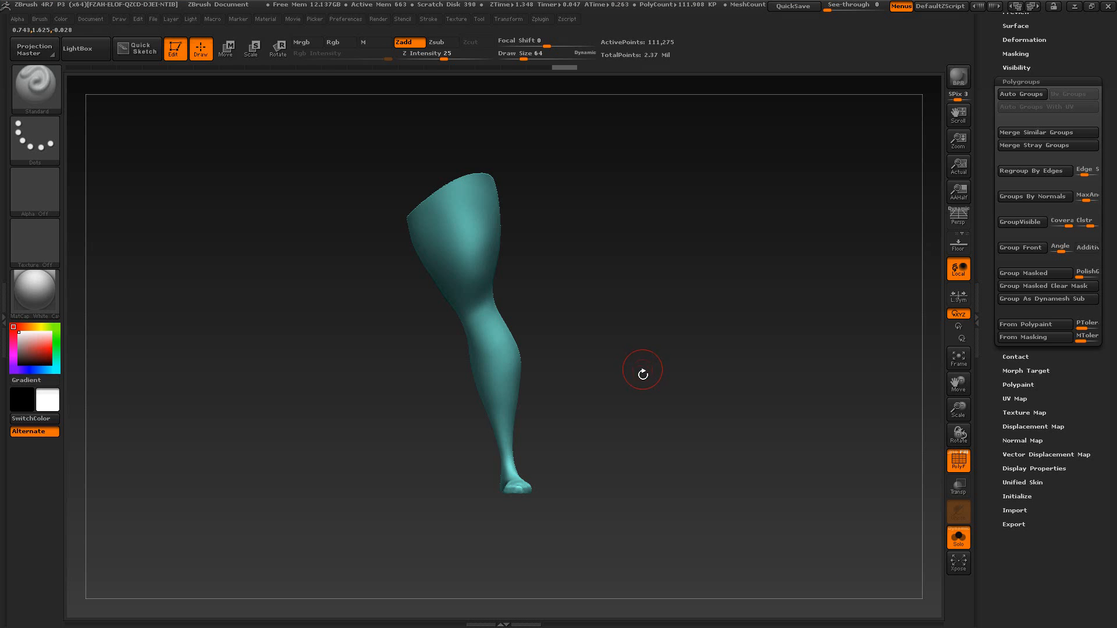
Step: Turn on perspective, set See-through to 55, and enlarge and place the leg between the reference boots
click(958, 218)
drag(829, 6, 860, 16)
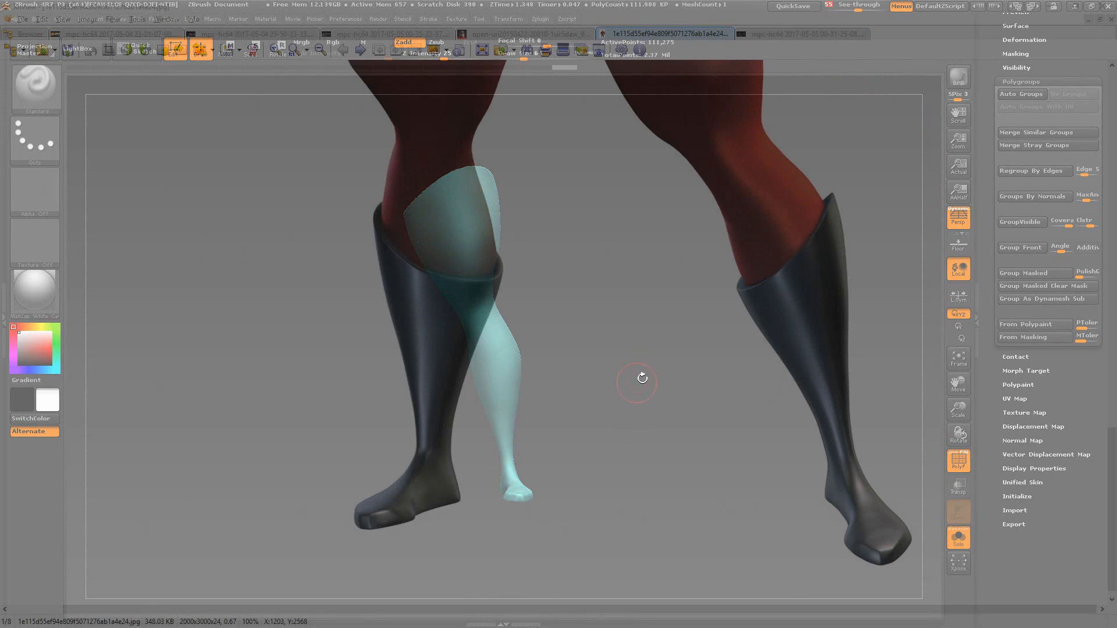
alt+drag(642, 378, 778, 384)
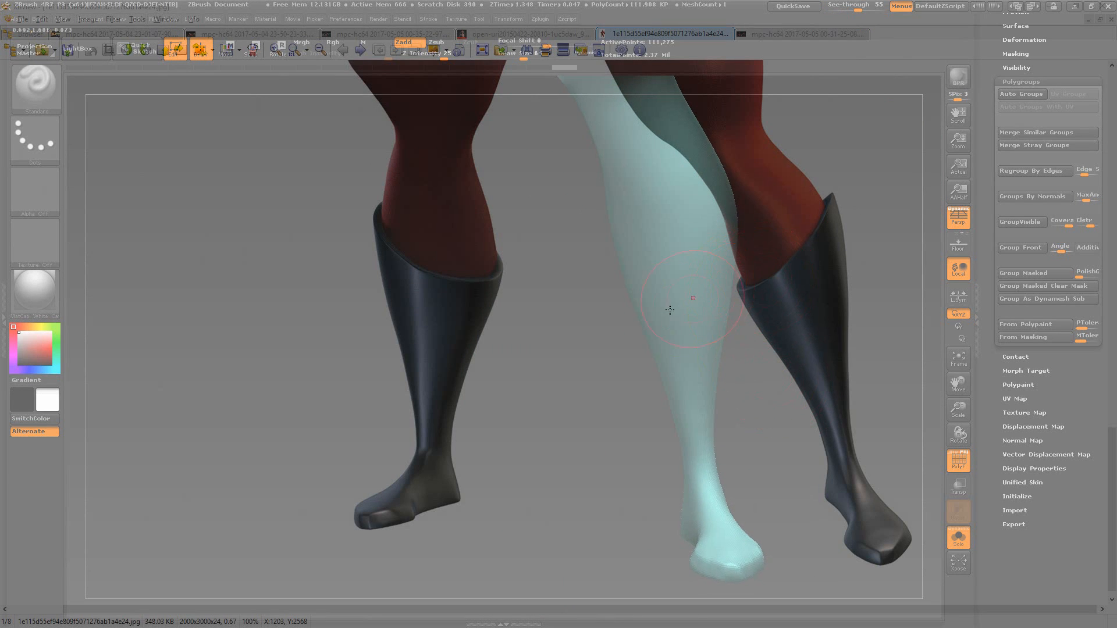
Step: Try a steep diagonal SliceCurve cut across the calf for the boot top, then undo it
key(ctrl+shift)
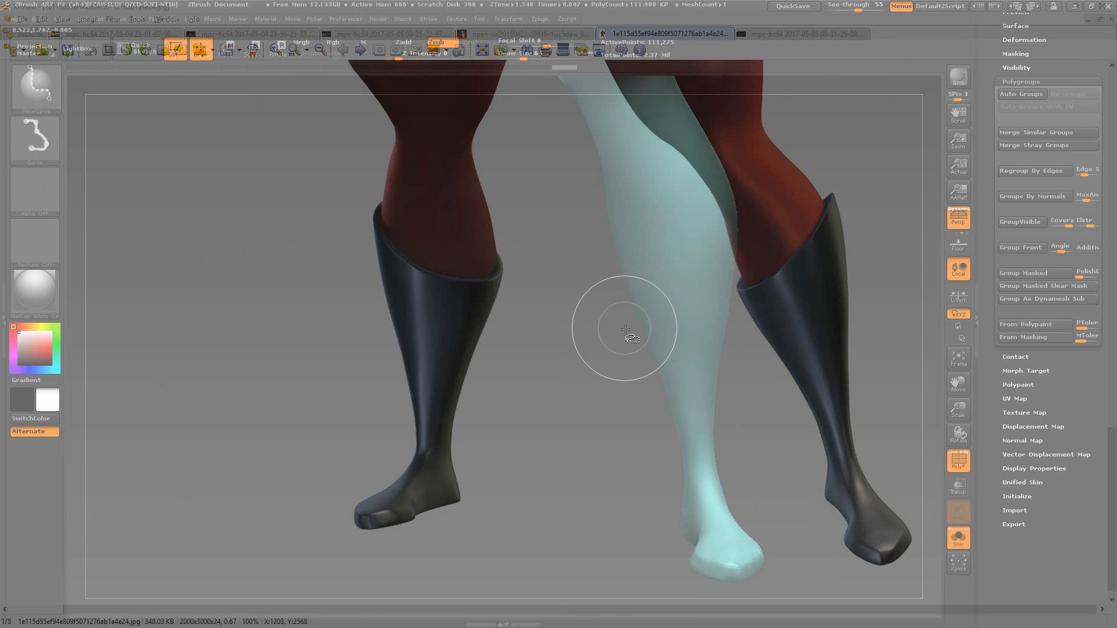
mouse_move(611, 323)
ctrl+shift+mouse_down()
mouse_move(751, 242)
mouse_move(767, 211)
mouse_move(762, 187)
mouse_move(761, 201)
ctrl+shift+mouse_up()
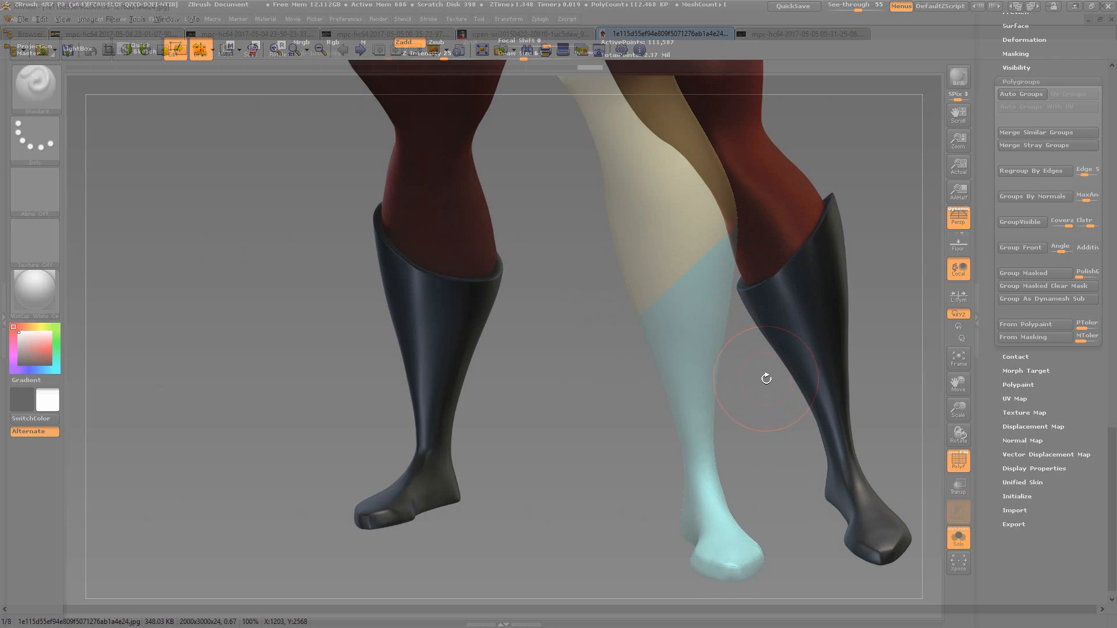
mouse_move(767, 374)
mouse_down()
mouse_move(763, 350)
mouse_move(742, 353)
mouse_move(746, 342)
mouse_up()
key(ctrl+z)
key(ctrl+z)
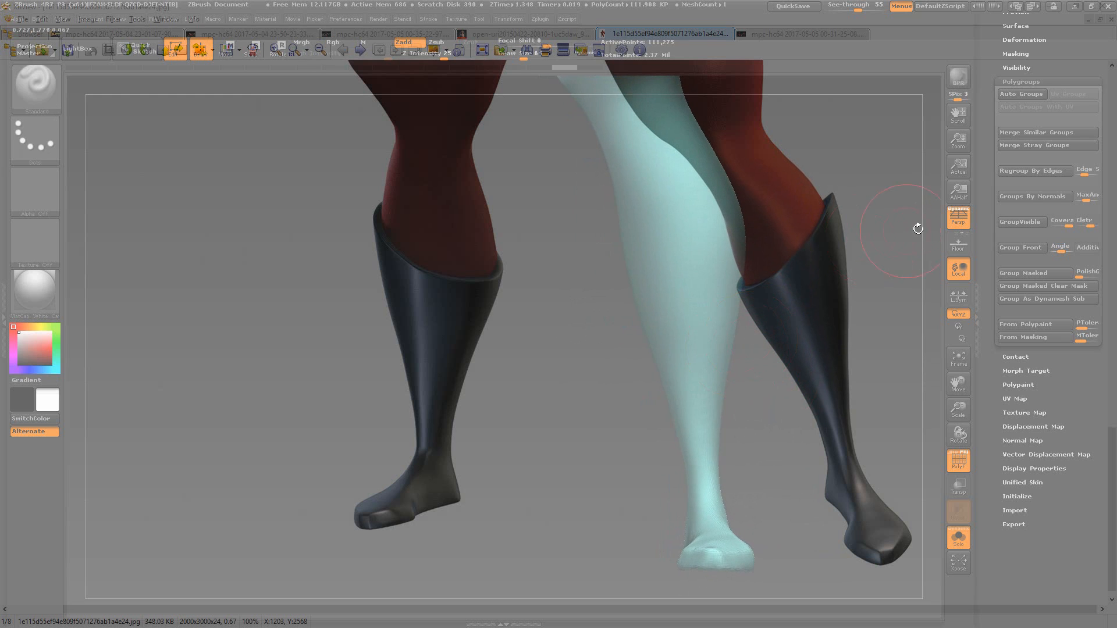
Step: Turn off perspective and slice the calf with a more gently sloping SliceCurve line for the boot top
click(959, 221)
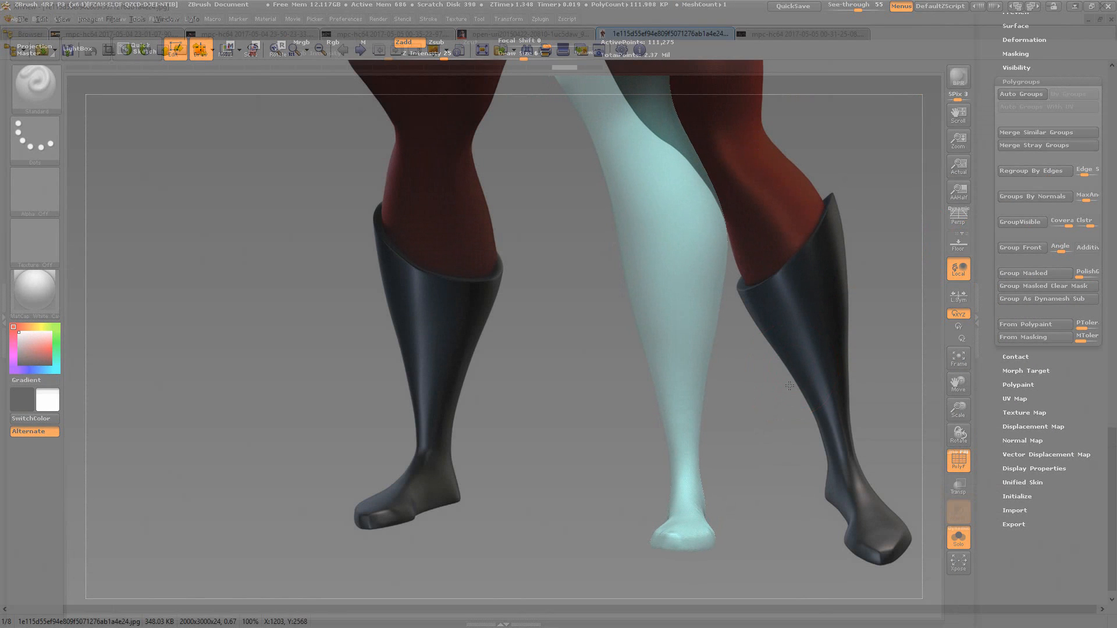
drag(791, 385, 770, 386)
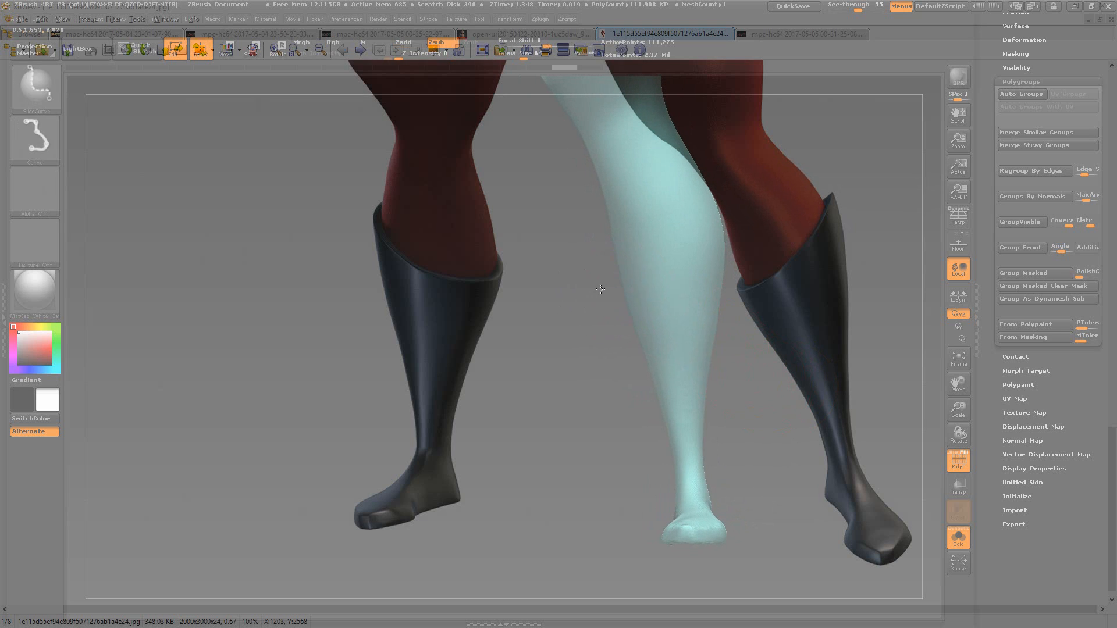
mouse_move(600, 290)
ctrl+shift+mouse_down()
mouse_move(773, 224)
mouse_move(760, 220)
ctrl+shift+mouse_up()
drag(767, 392, 767, 408)
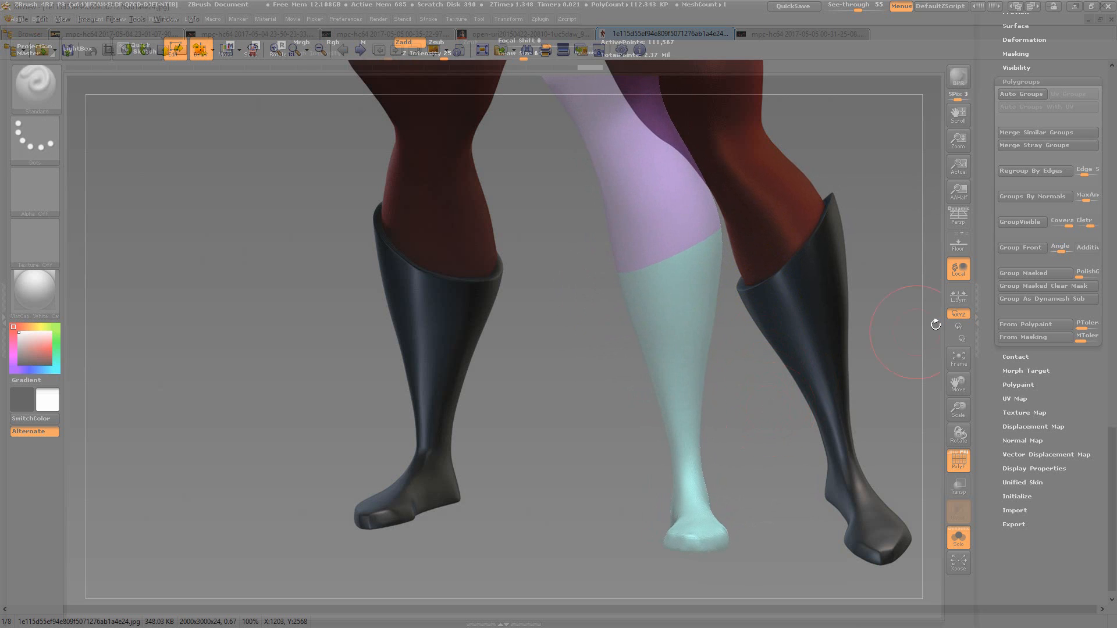
Step: Turn perspective back on, compare the new boot edge with the reference boots, and set See-through to 0
click(955, 226)
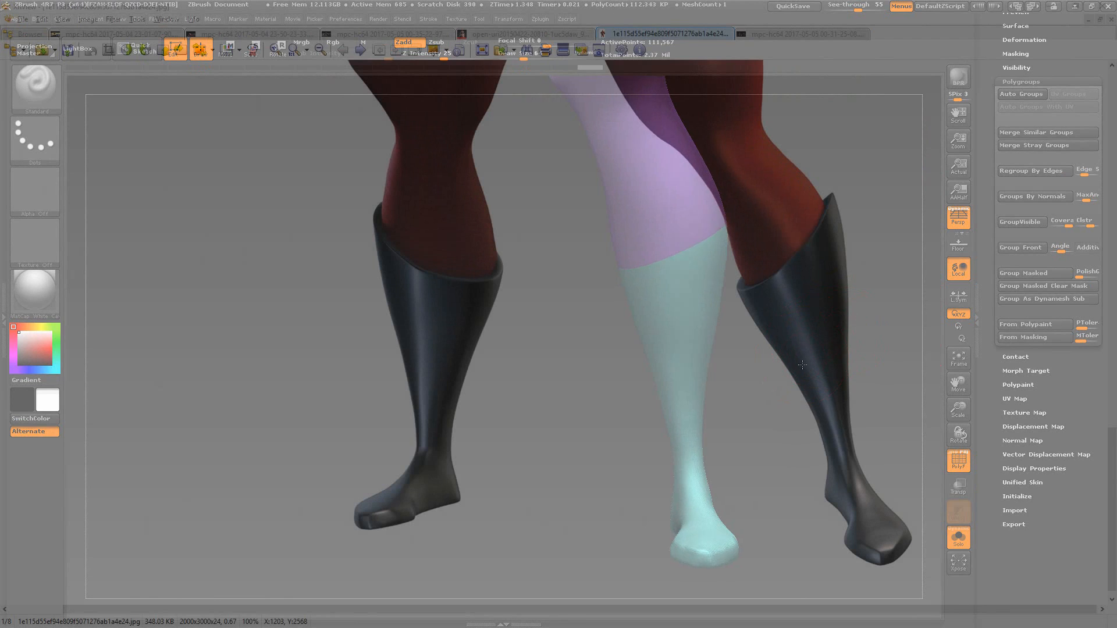
alt+drag(809, 382, 797, 359)
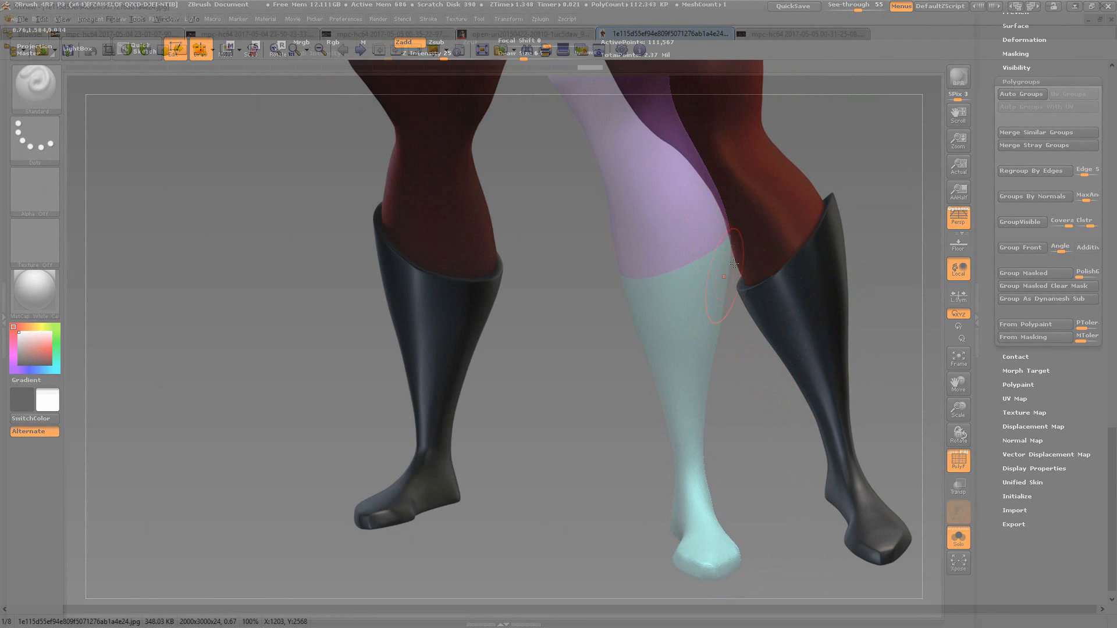
drag(771, 347, 743, 321)
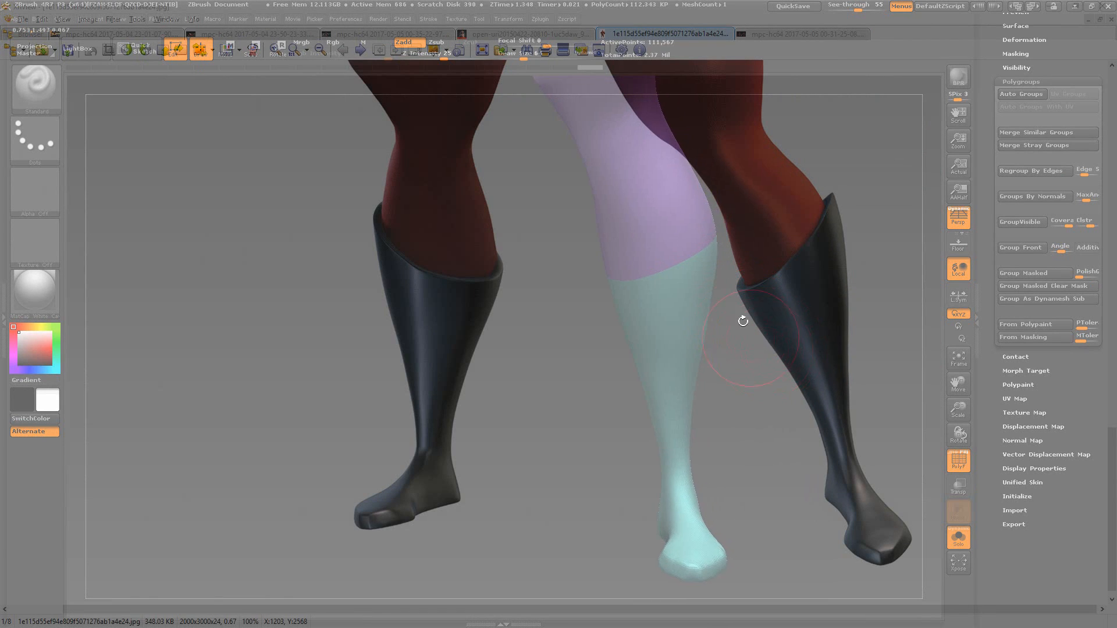
drag(857, 9, 803, 8)
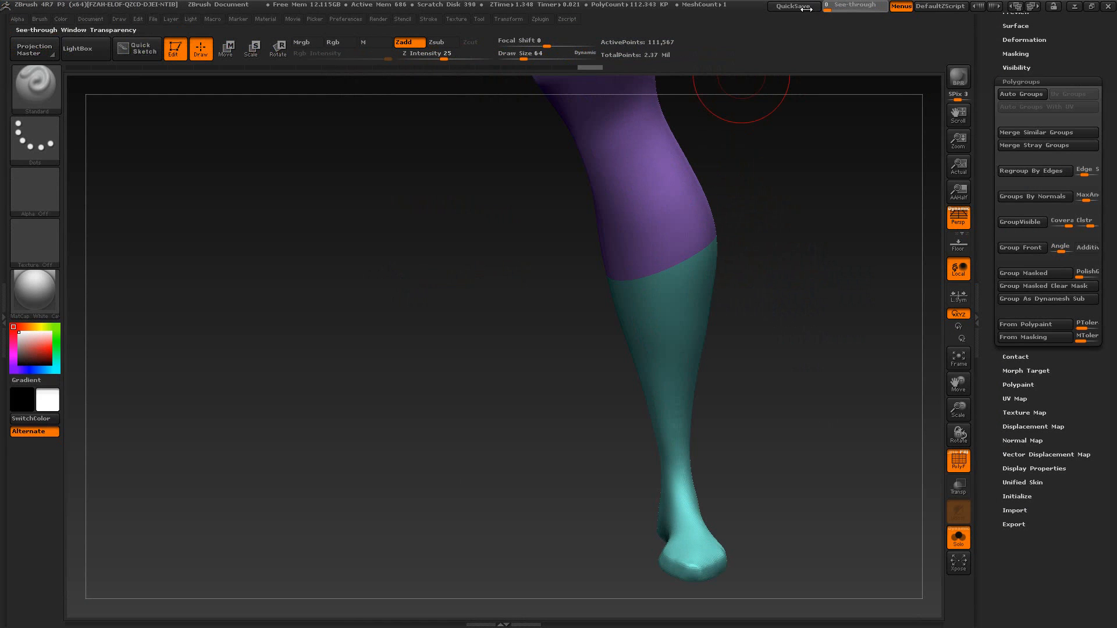
Step: Show the whole body, then hide the torso and upper-leg polygroups, leaving only the forearm and boot
mouse_move(785, 280)
alt+mouse_down()
mouse_move(693, 429)
mouse_move(628, 401)
mouse_move(624, 373)
mouse_move(609, 457)
mouse_move(568, 458)
mouse_move(635, 425)
mouse_move(601, 473)
mouse_move(644, 449)
mouse_move(587, 455)
mouse_move(644, 413)
mouse_move(581, 373)
alt+mouse_up()
ctrl+shift+click(630, 401)
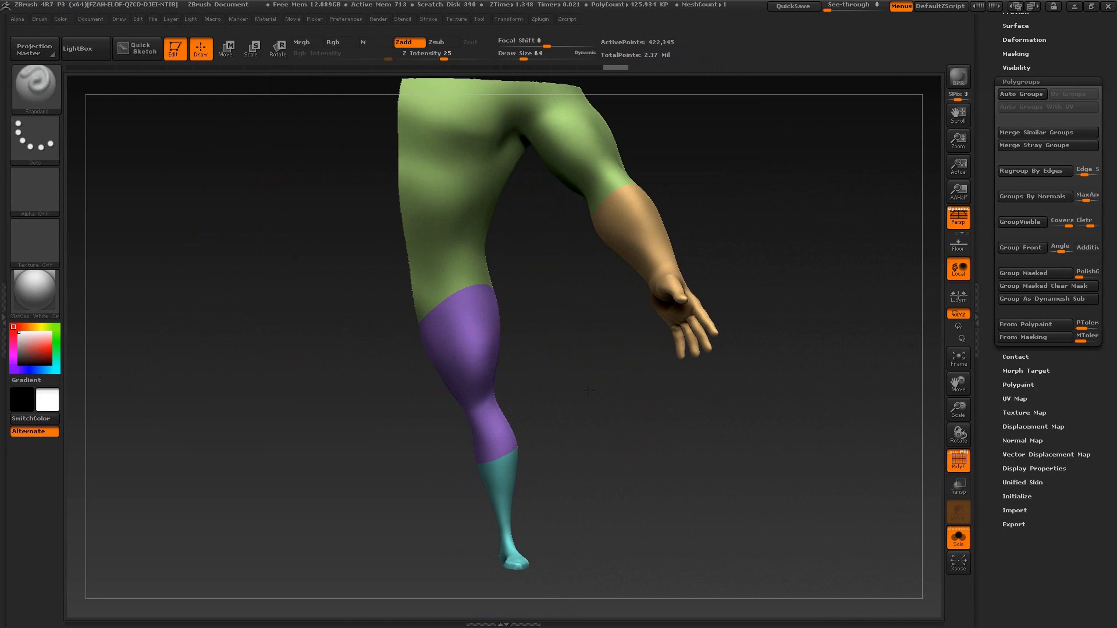
ctrl+shift+click(470, 264)
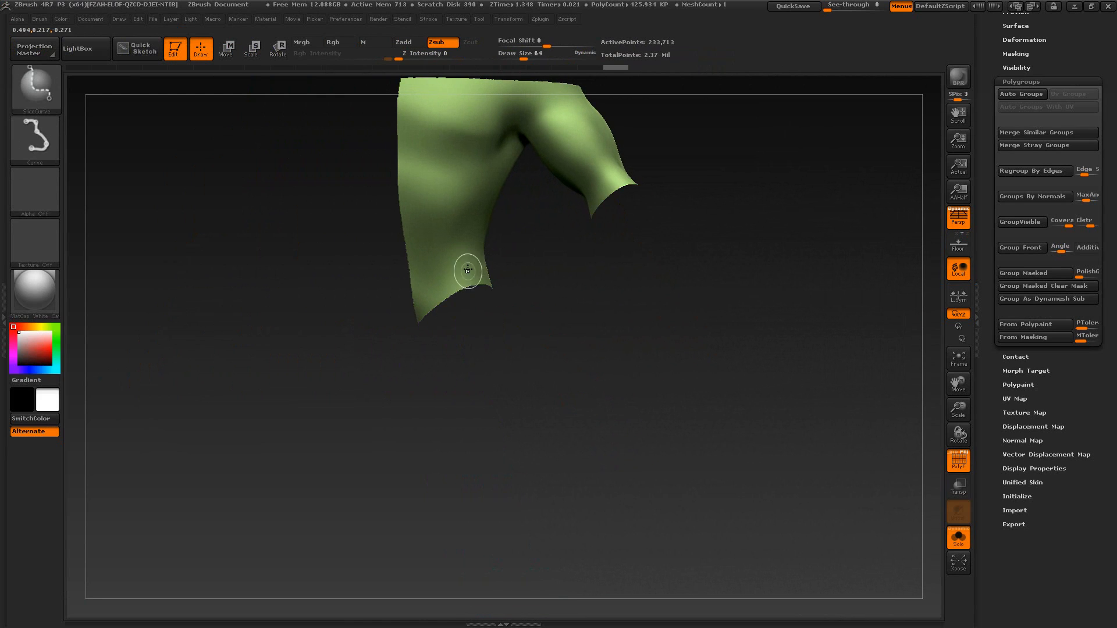
ctrl+shift+click(469, 272)
ctrl+shift+click(489, 322)
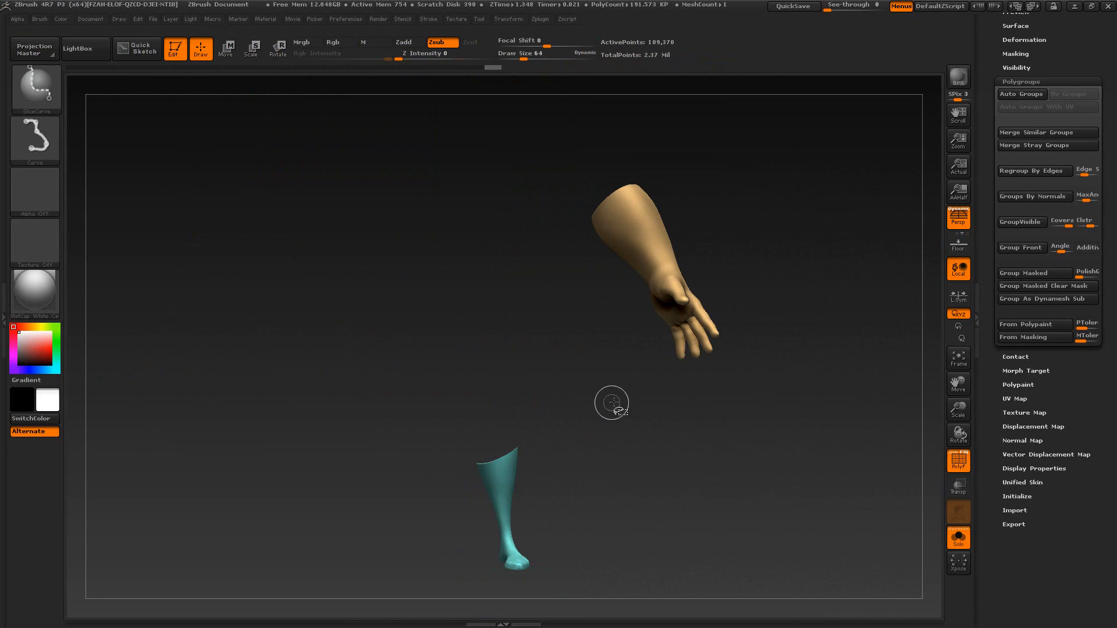
Step: Switch to SelectRect, invert the visibility, combine the torso and upper leg into one polygroup with GroupVisible, and show the full body
ctrl+shift+click(46, 98)
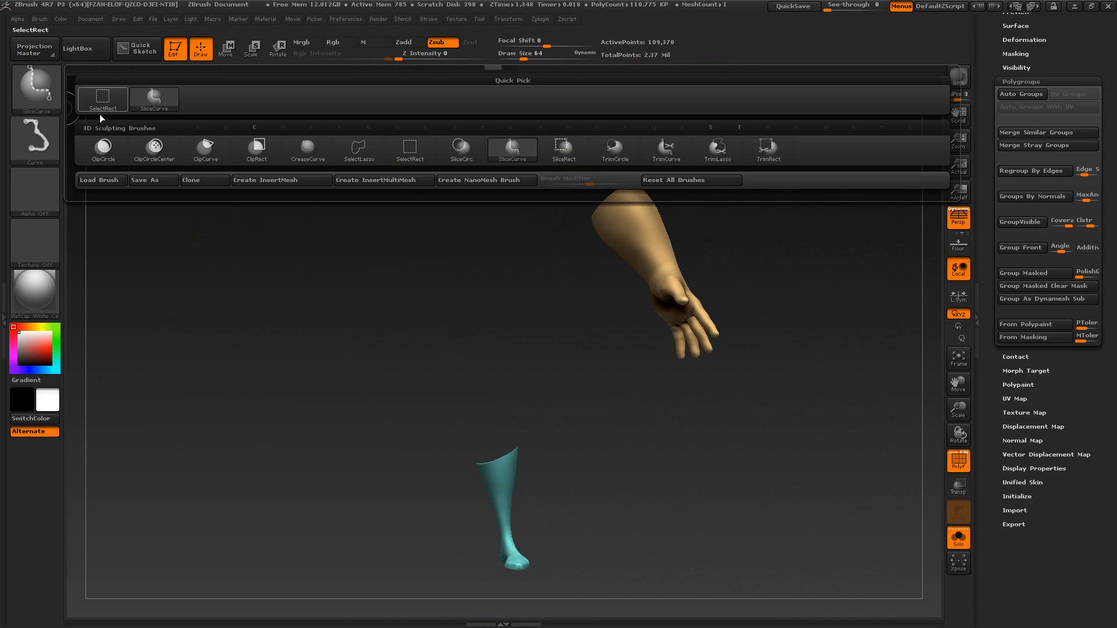
ctrl+shift+click(101, 110)
ctrl+shift+drag(587, 370, 627, 421)
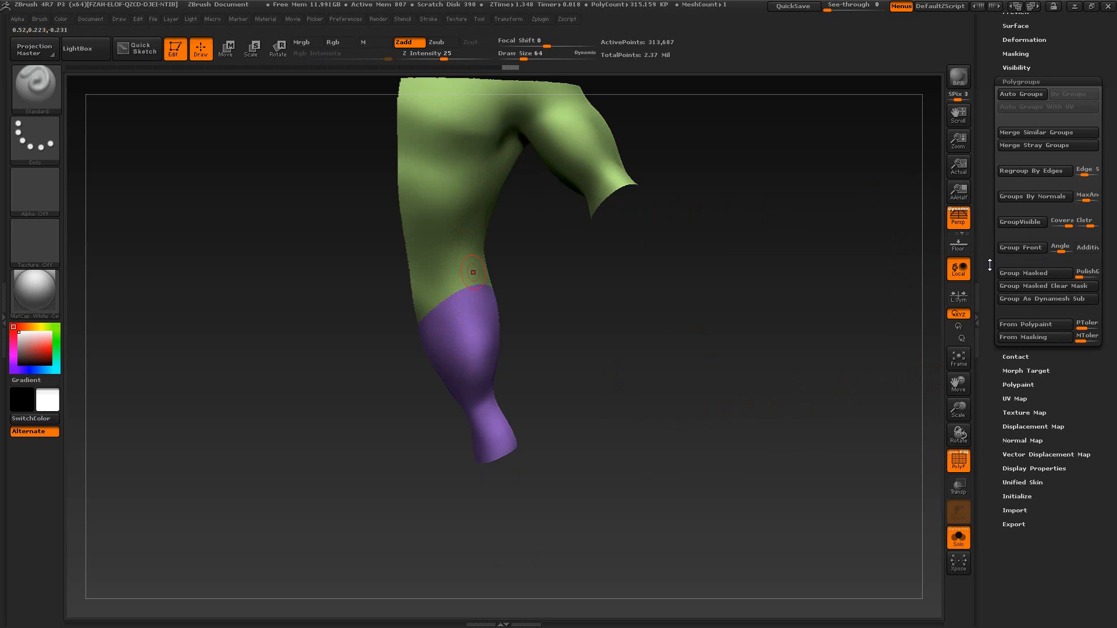
click(1020, 222)
key(ctrl+shift)
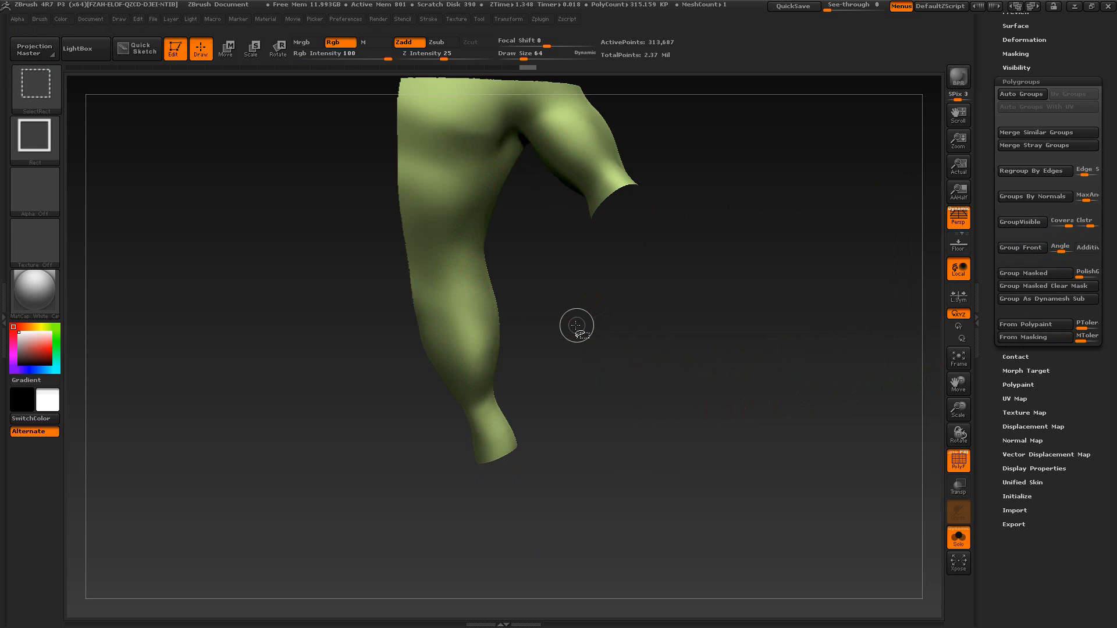
ctrl+shift+click(576, 326)
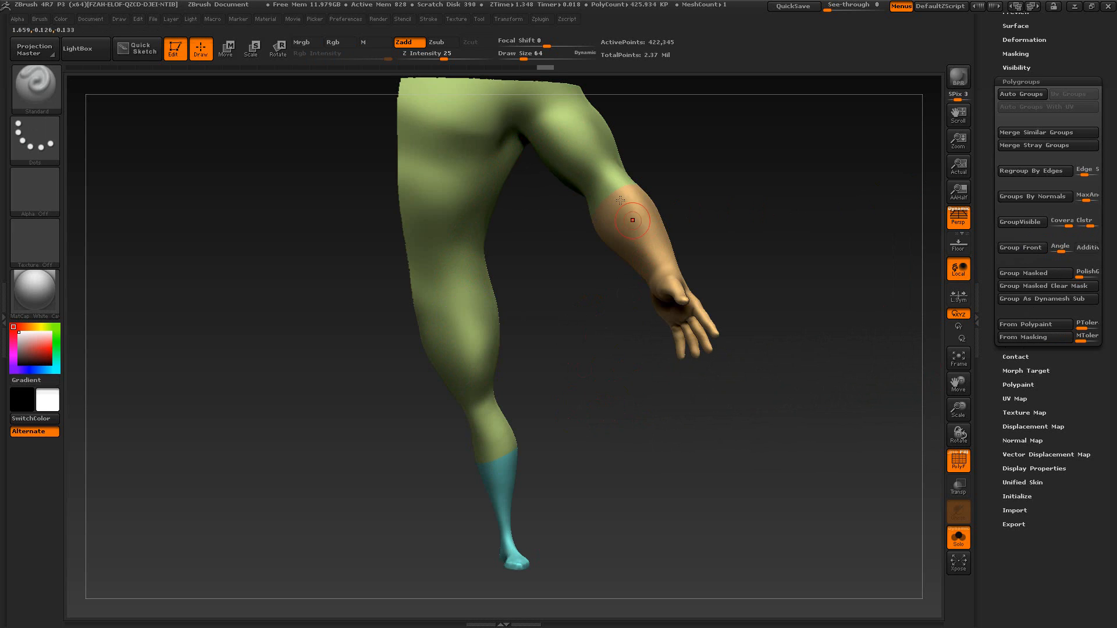
Step: Hide the combined torso and upper-leg polygroup and delete its geometry with Del Hidden, leaving only the forearm and boot
mouse_move(598, 396)
mouse_down()
mouse_move(593, 386)
mouse_move(574, 416)
mouse_move(558, 469)
mouse_move(566, 452)
mouse_move(531, 417)
mouse_up()
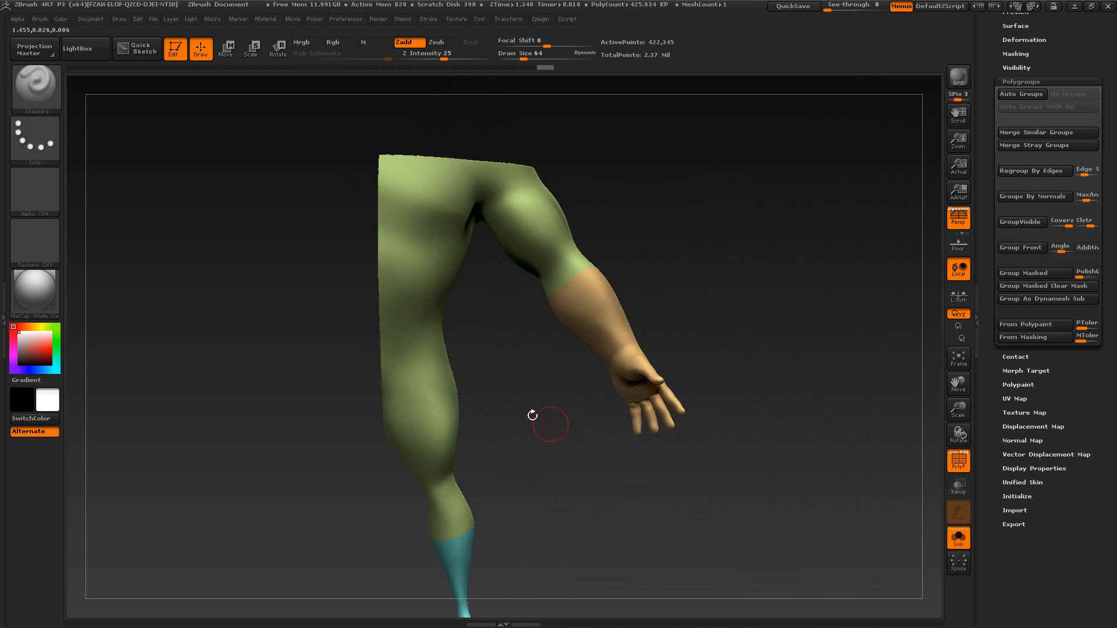
ctrl+shift+click(435, 393)
ctrl+shift+click(438, 410)
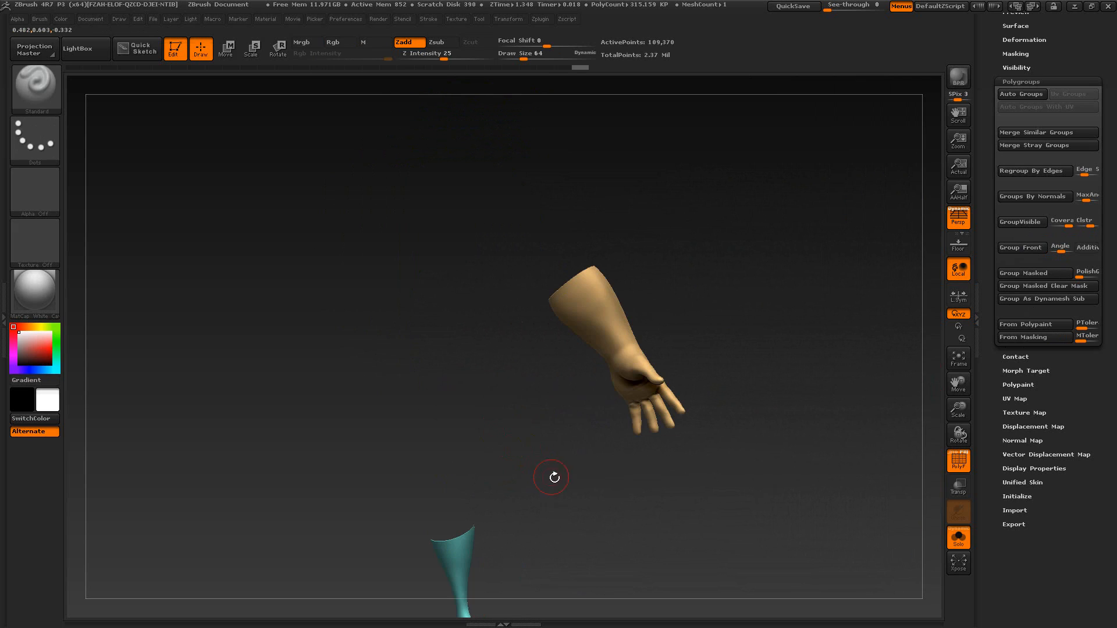
mouse_move(551, 474)
mouse_down()
mouse_move(582, 365)
mouse_move(862, 311)
mouse_up()
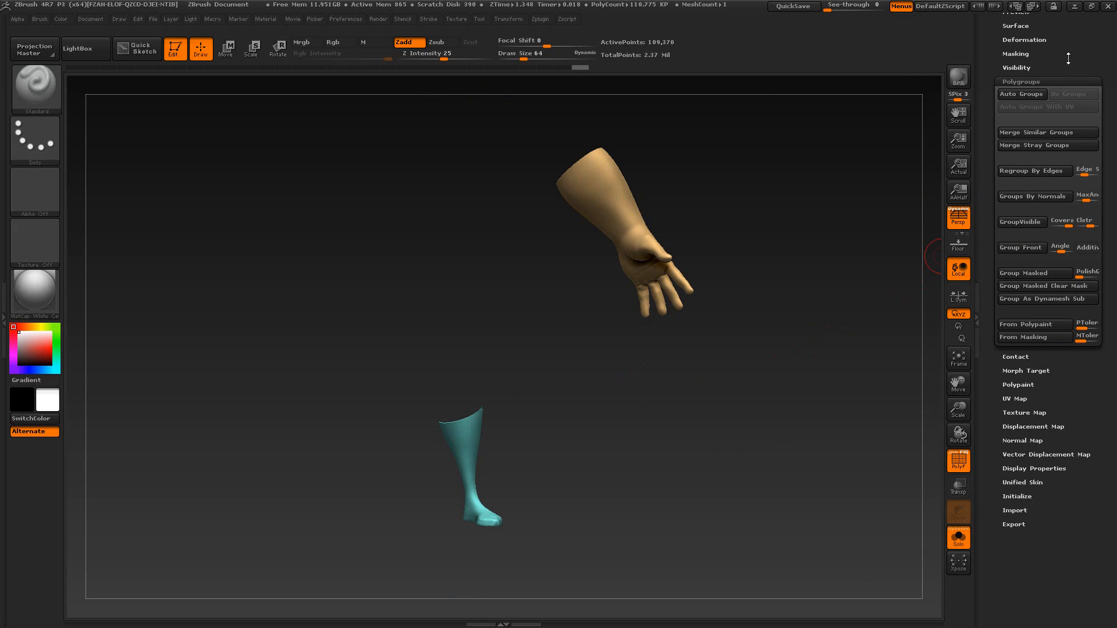
scroll(1068, 58, up, 5)
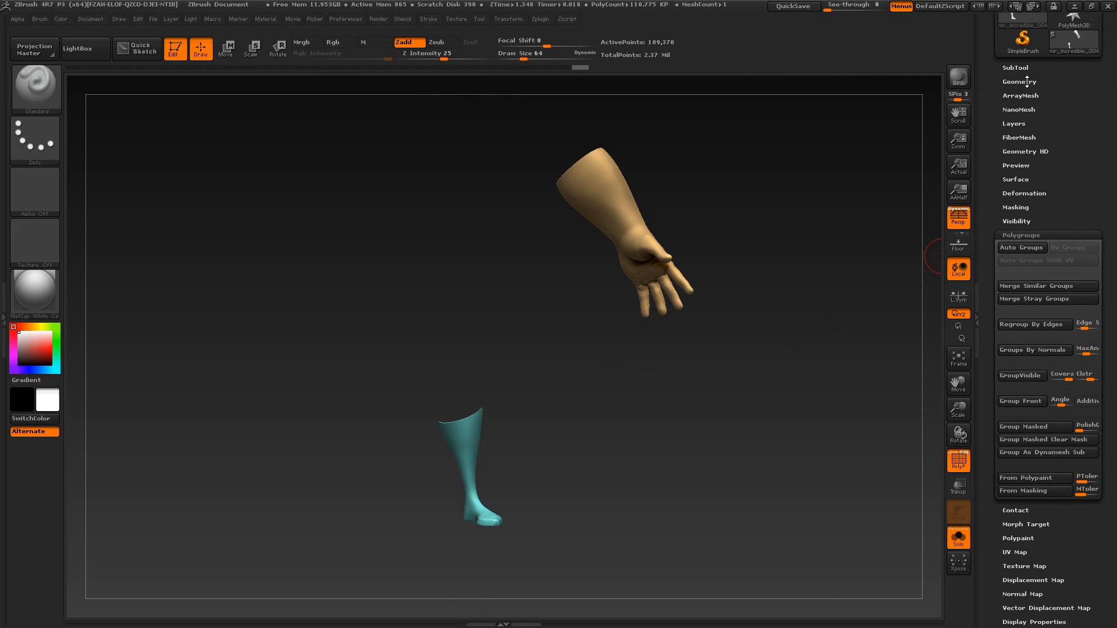
click(1027, 81)
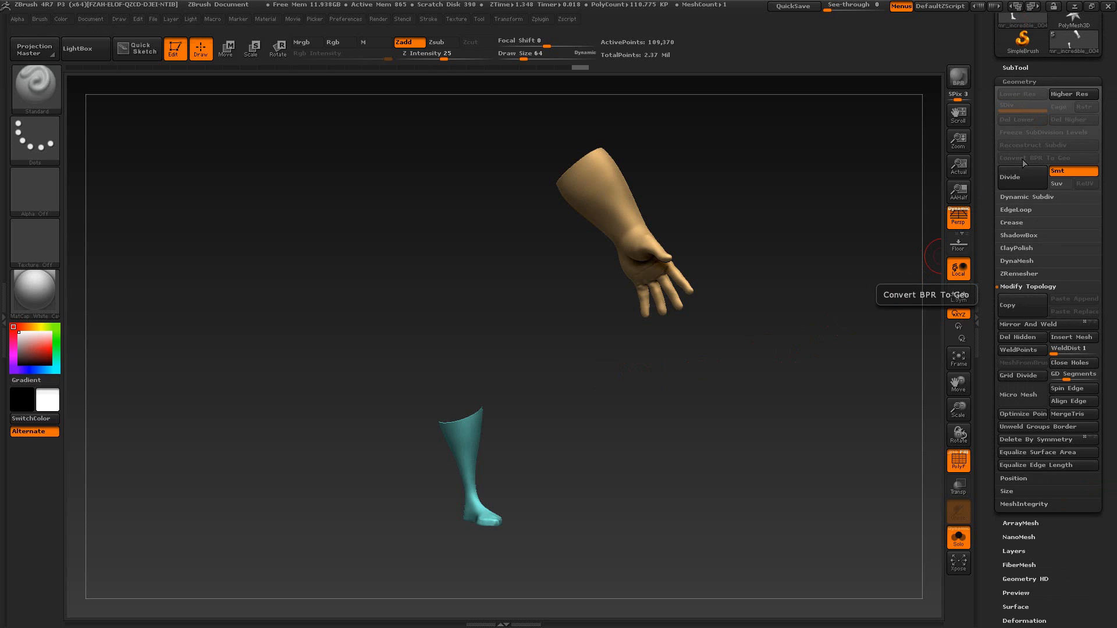
drag(987, 170, 986, 154)
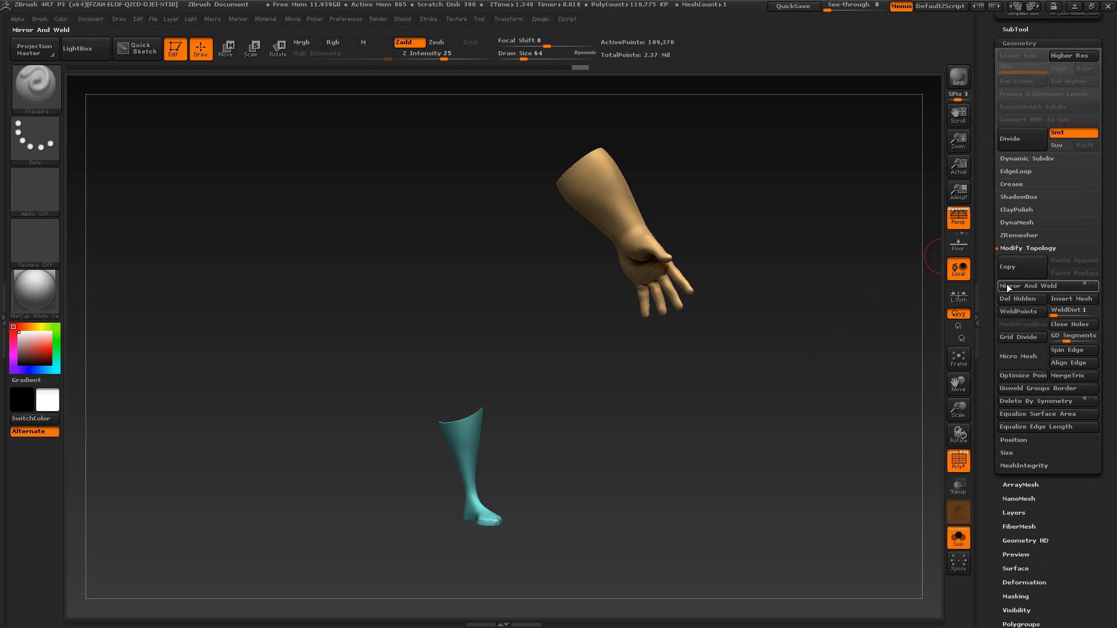
mouse_move(990, 290)
mouse_down()
mouse_move(992, 254)
mouse_move(987, 307)
mouse_move(988, 282)
mouse_up()
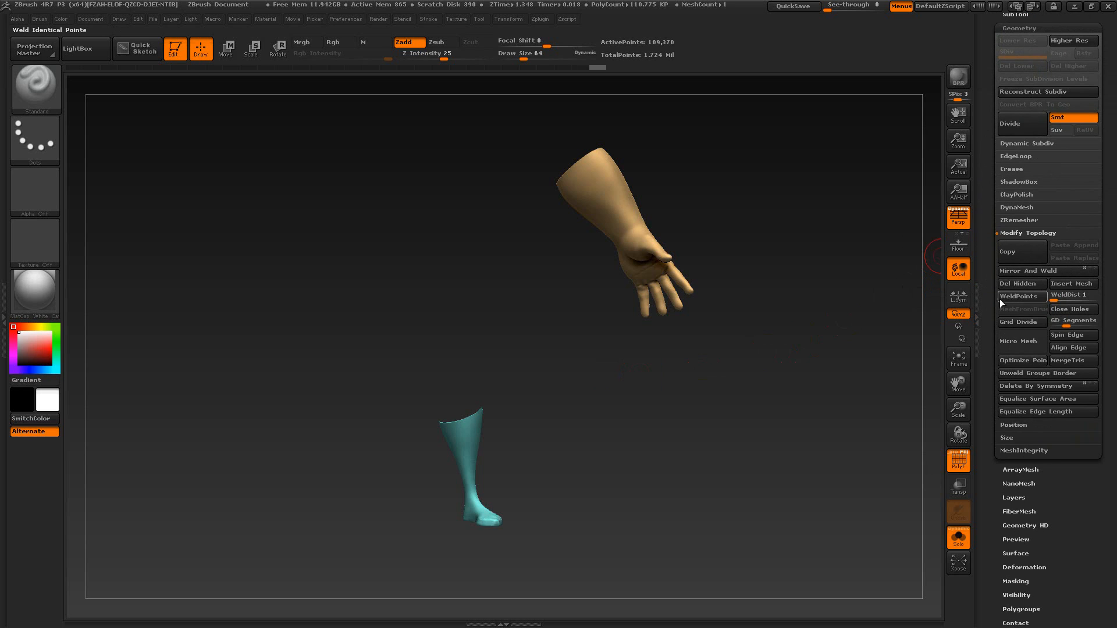
Step: Cap the open ends of the forearm and boot with Close Holes and regroup each piece with Auto Groups
drag(786, 359, 752, 415)
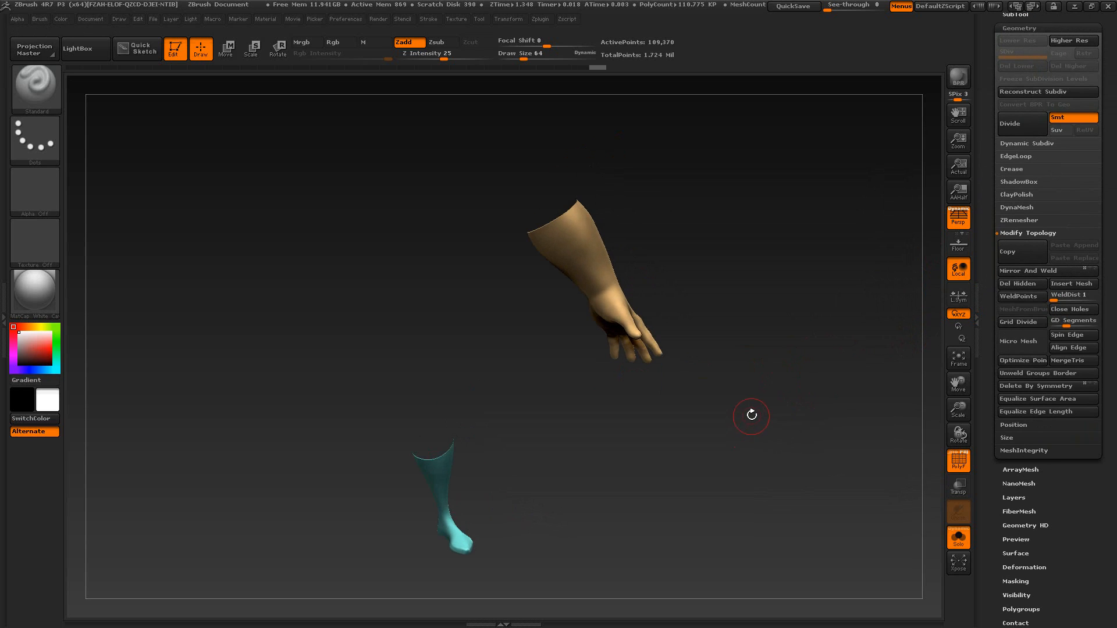
mouse_move(738, 374)
ctrl+shift+mouse_down()
mouse_move(769, 432)
mouse_move(808, 423)
mouse_move(758, 428)
mouse_move(758, 416)
mouse_move(786, 426)
mouse_move(803, 402)
mouse_move(793, 408)
mouse_move(779, 378)
mouse_move(776, 404)
mouse_move(730, 438)
mouse_move(735, 466)
mouse_move(761, 481)
mouse_move(738, 455)
ctrl+shift+mouse_up()
scroll(989, 401, down, 10)
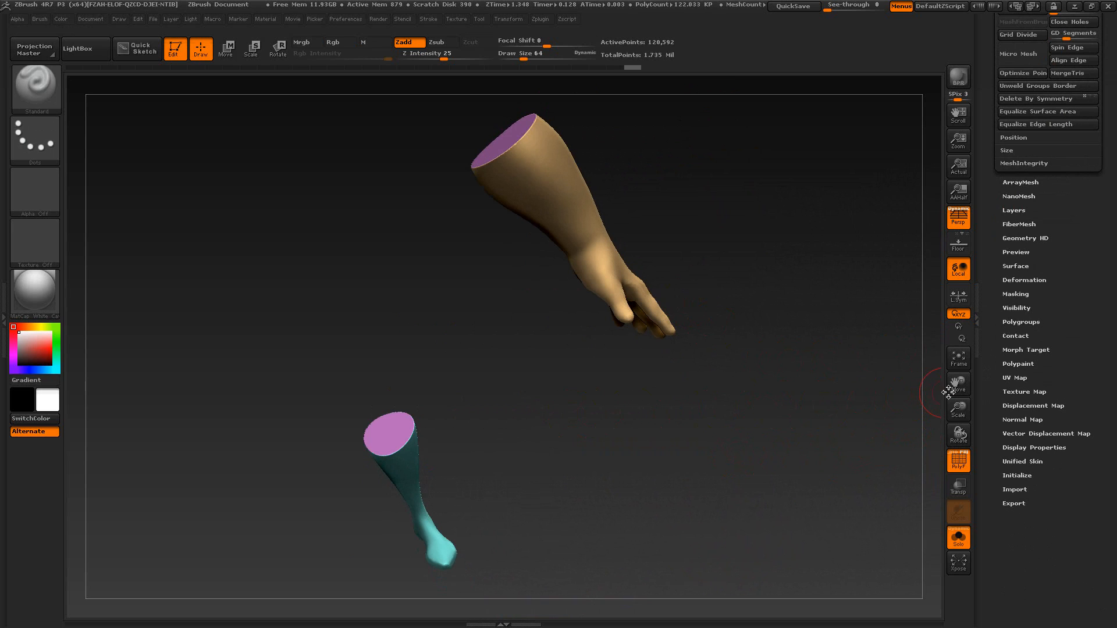
click(1034, 322)
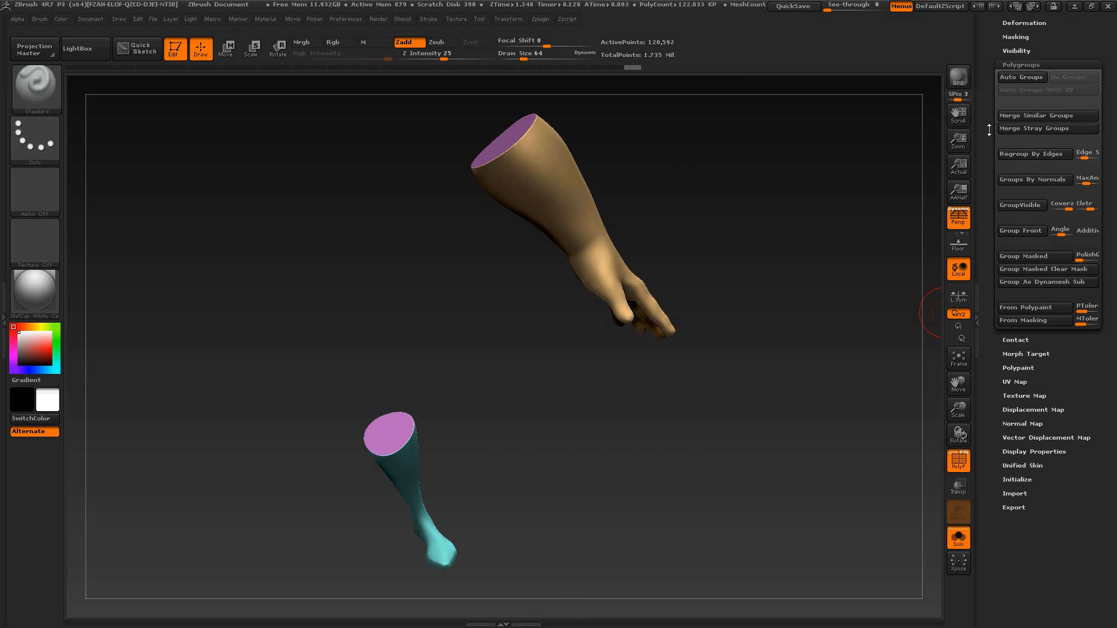
drag(988, 130, 988, 159)
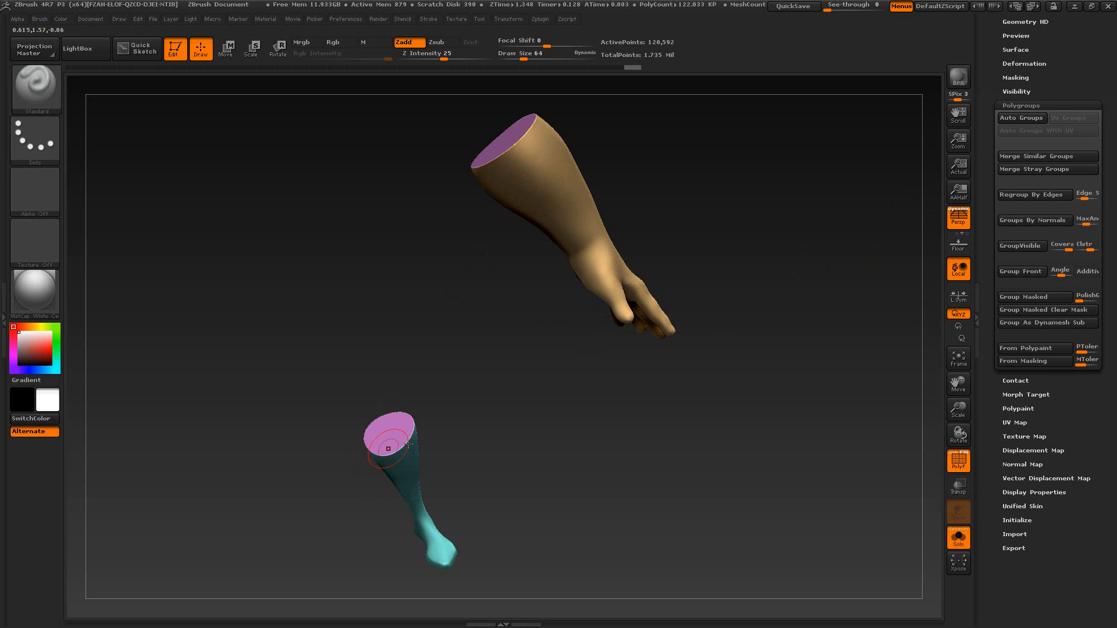
click(1015, 120)
mouse_move(731, 278)
mouse_down()
mouse_move(738, 297)
mouse_move(738, 287)
mouse_up()
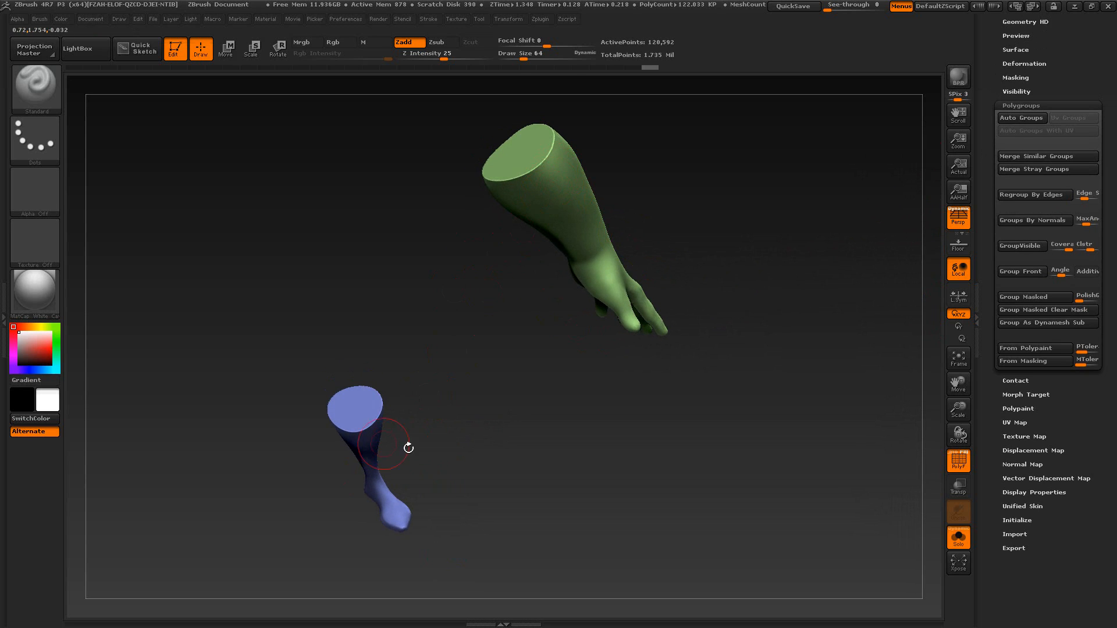
drag(409, 448, 555, 447)
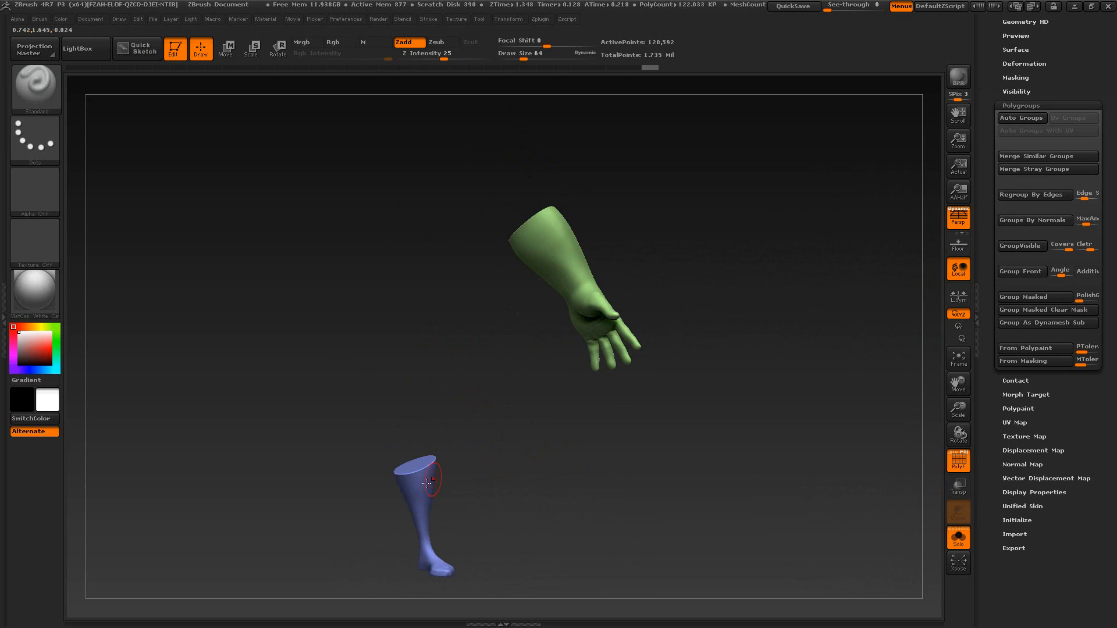
Step: Turn off Solo and show the mr_incredible_005 body to check how the glove and boot sit on it
drag(988, 158, 961, 356)
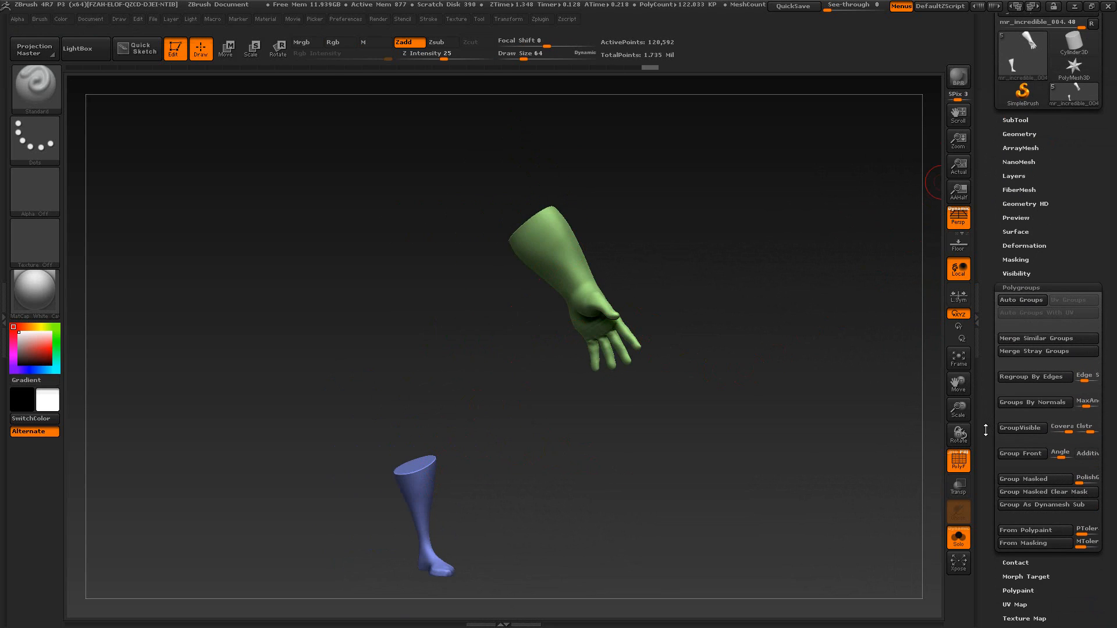
mouse_move(731, 443)
mouse_down()
mouse_move(708, 454)
mouse_move(733, 464)
mouse_up()
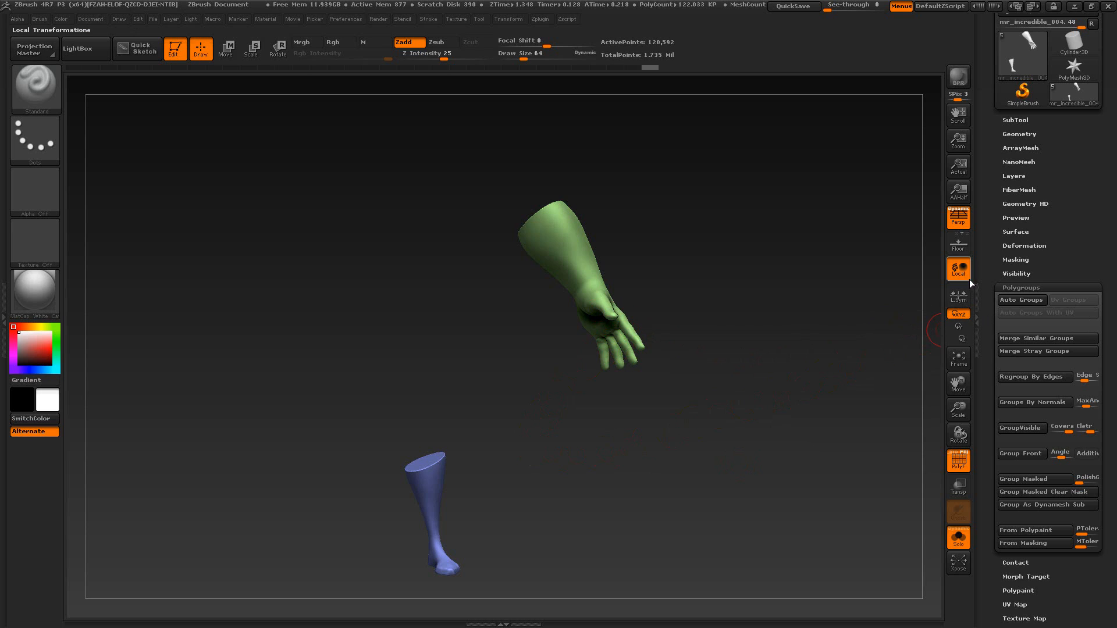
click(1014, 120)
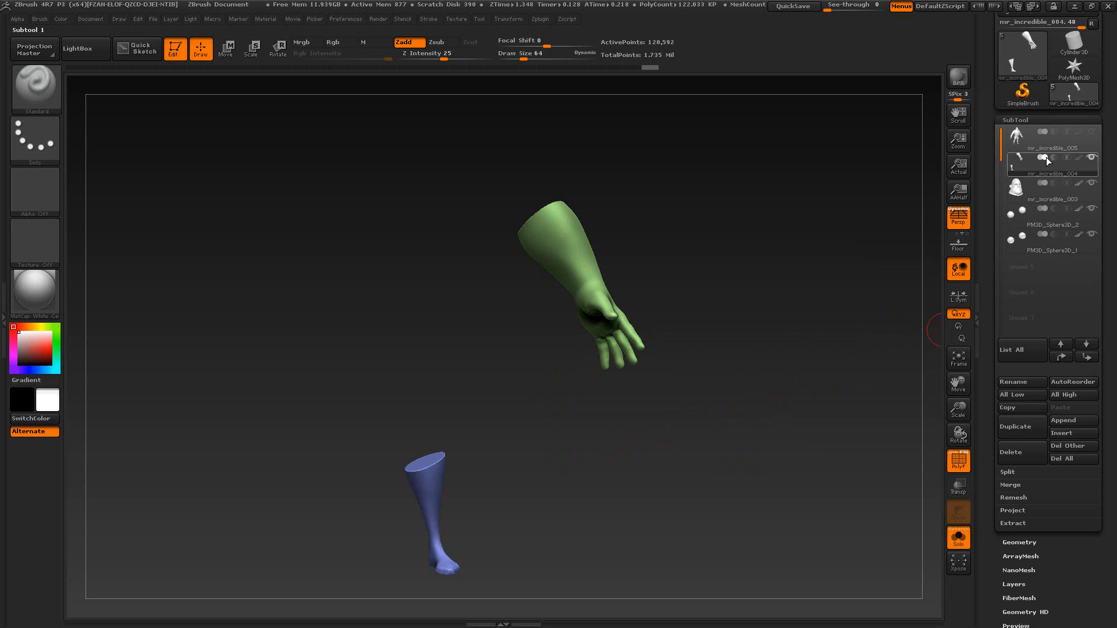
mouse_move(1092, 161)
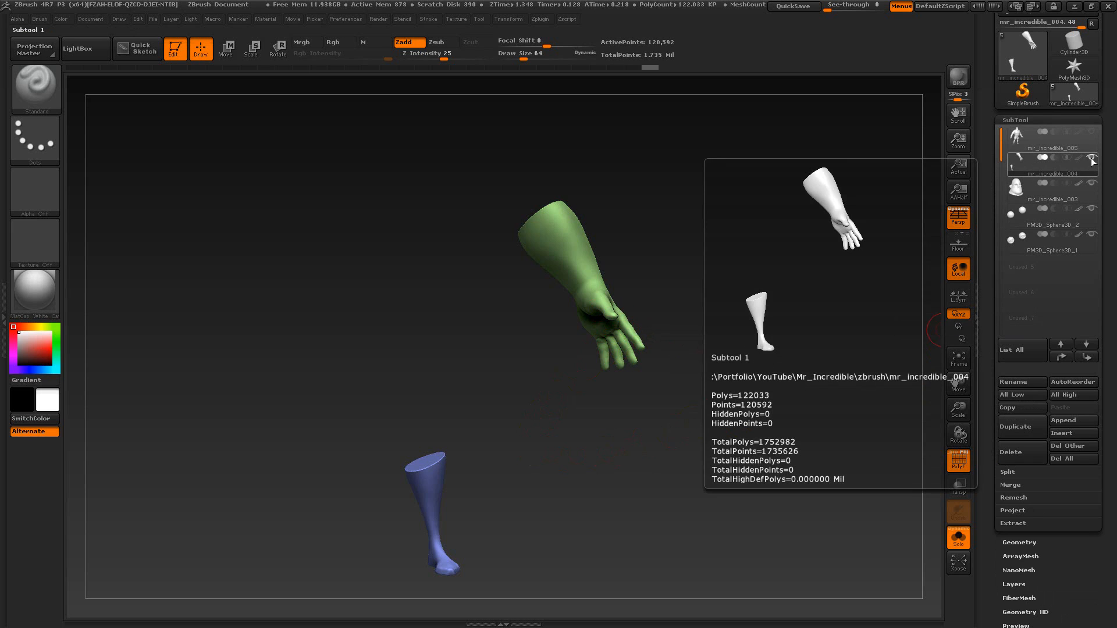
click(963, 540)
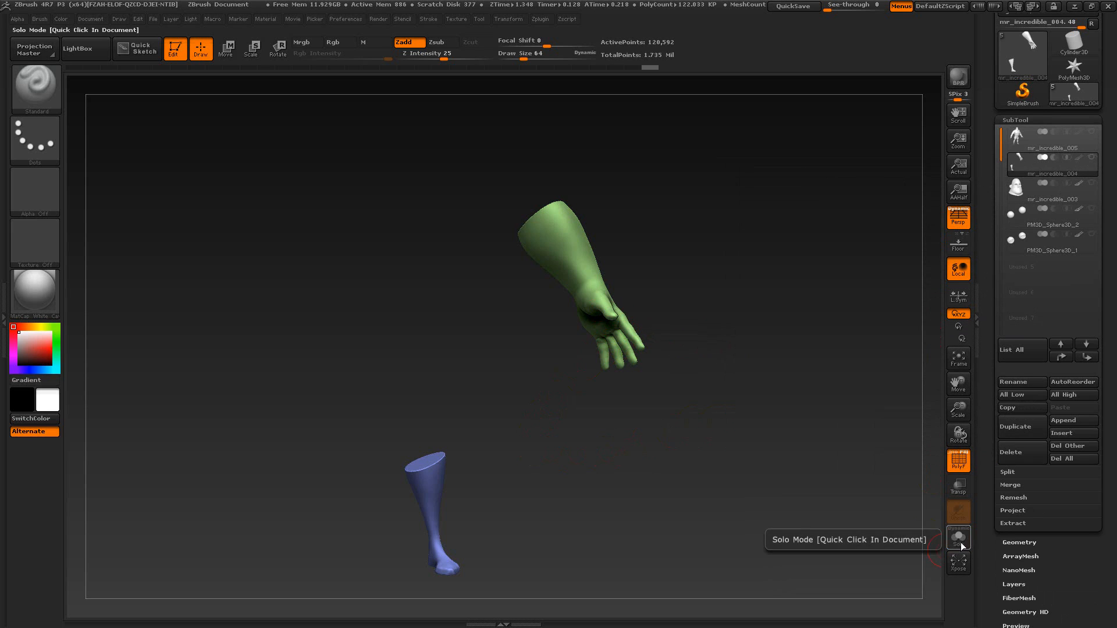
click(1093, 133)
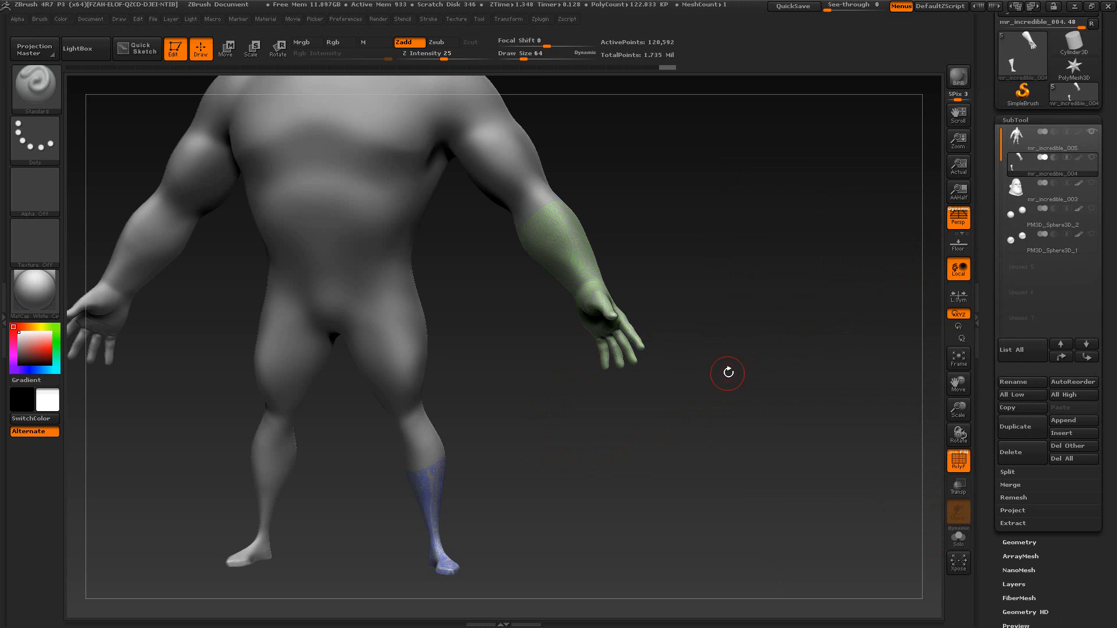
alt+drag(729, 372, 719, 437)
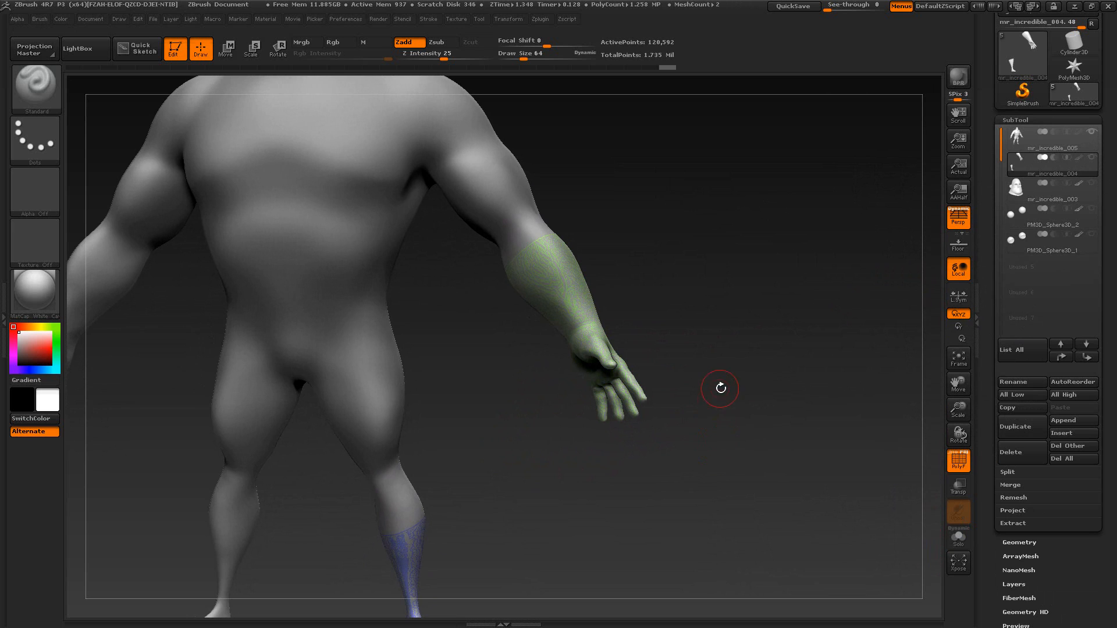
drag(721, 388, 717, 403)
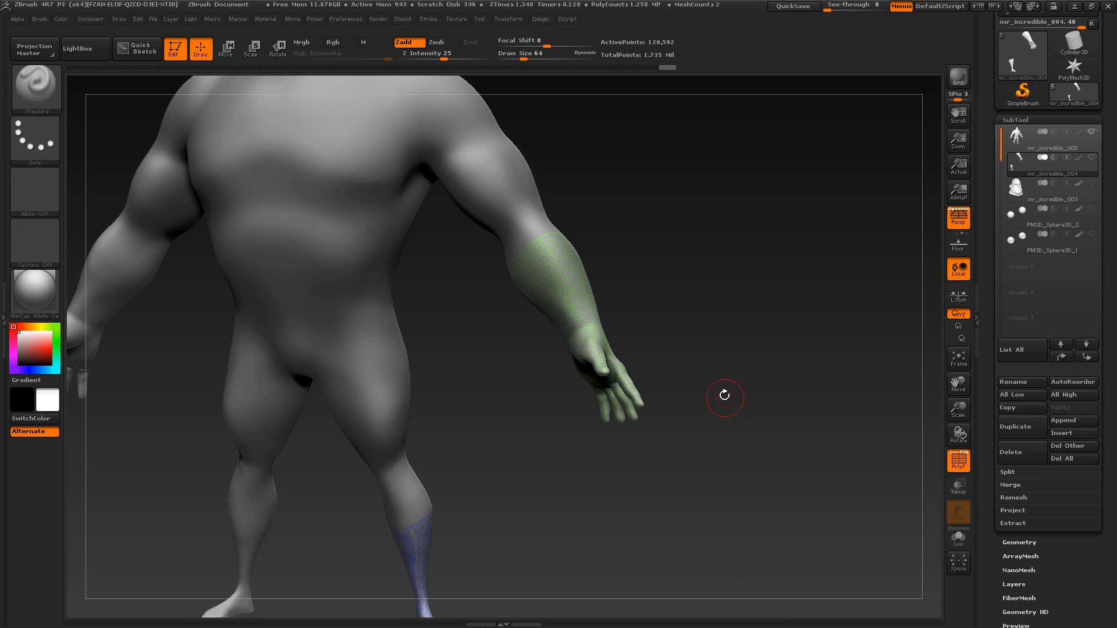
drag(692, 347, 682, 425)
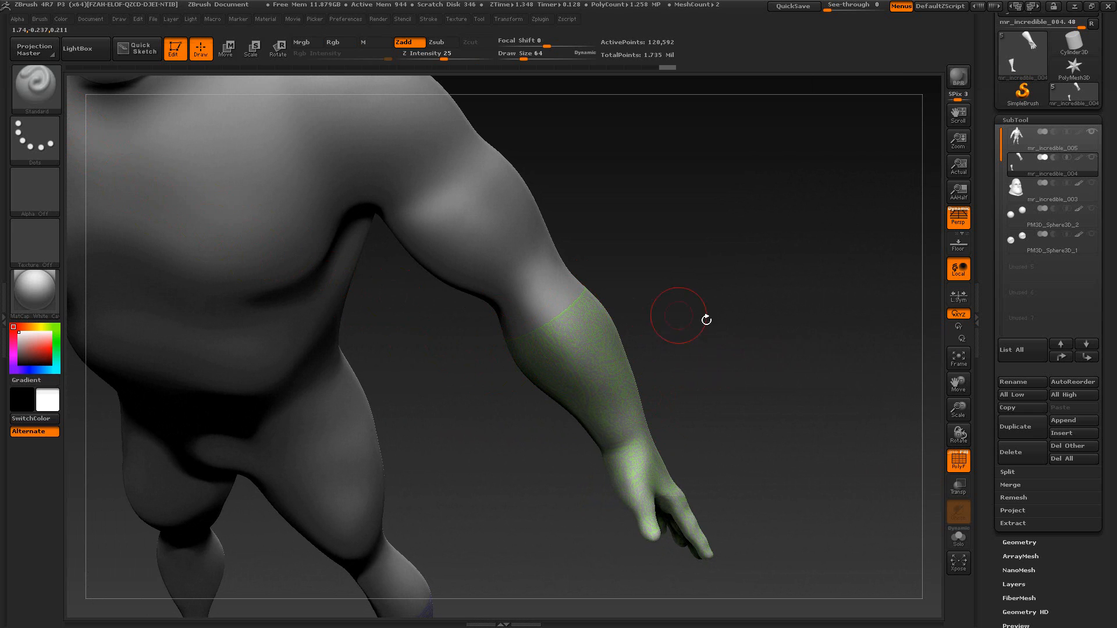
drag(803, 469, 480, 445)
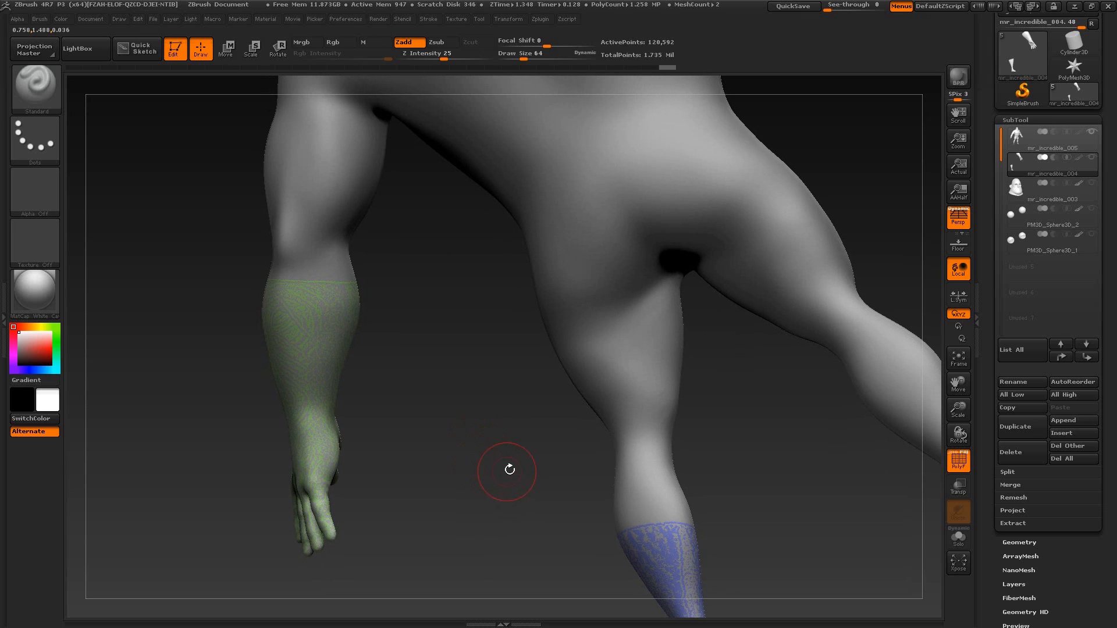
Step: Isolate the glove and boot with Solo and turn off perspective, orienting the forearm upright with its thumb side in view
click(958, 536)
drag(640, 484, 572, 483)
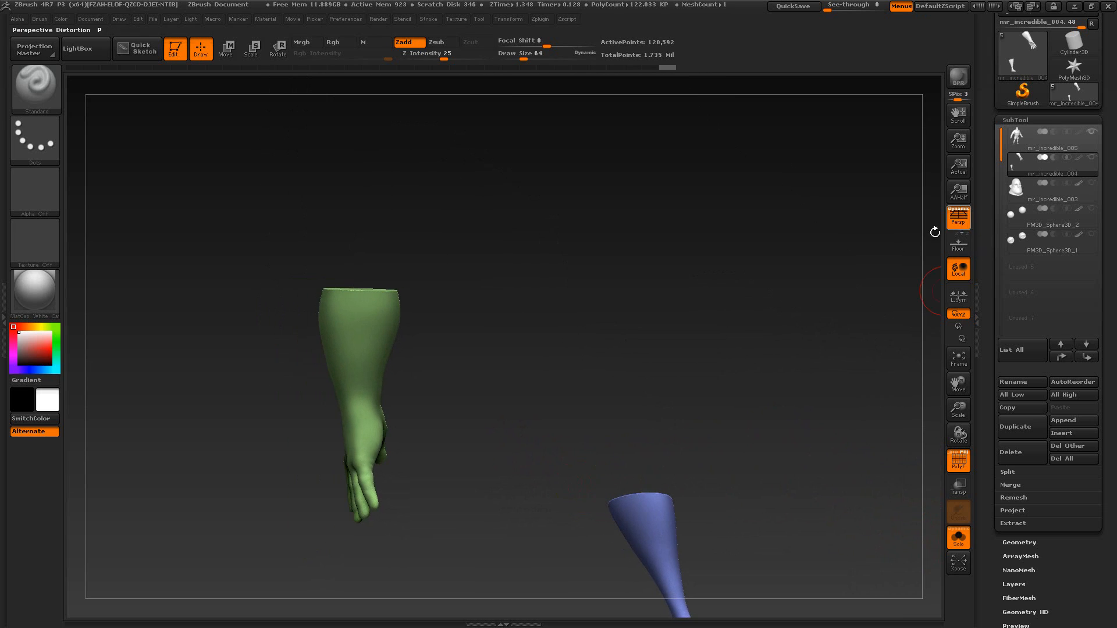
click(958, 216)
drag(697, 332, 703, 352)
mouse_move(698, 309)
mouse_down()
mouse_move(665, 343)
mouse_move(663, 310)
mouse_up()
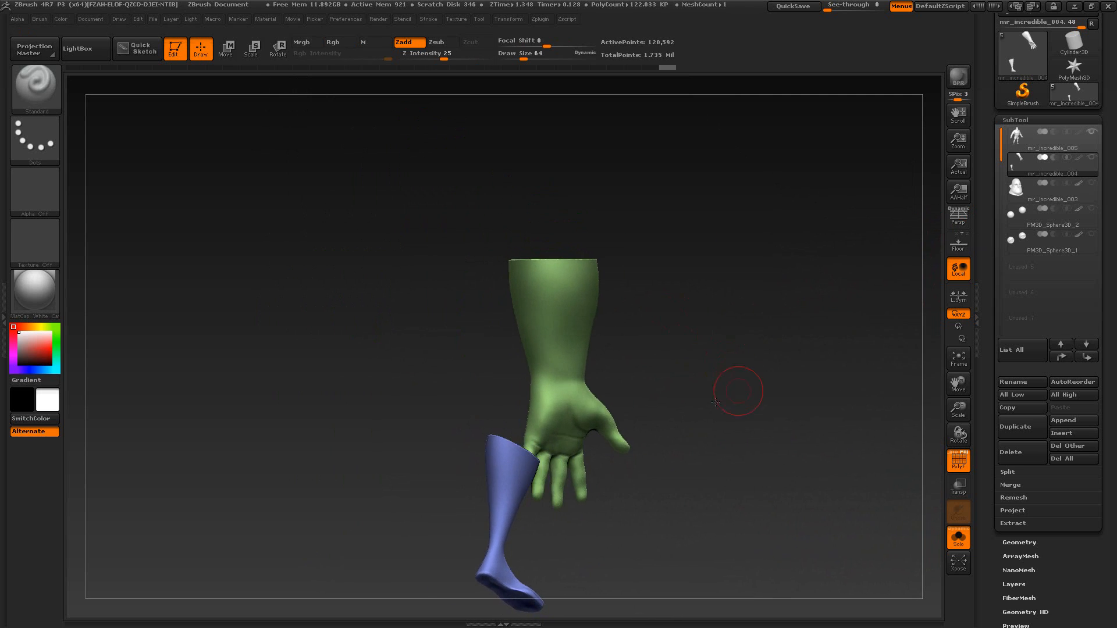
mouse_move(740, 392)
mouse_down()
mouse_move(666, 393)
mouse_move(494, 346)
mouse_up()
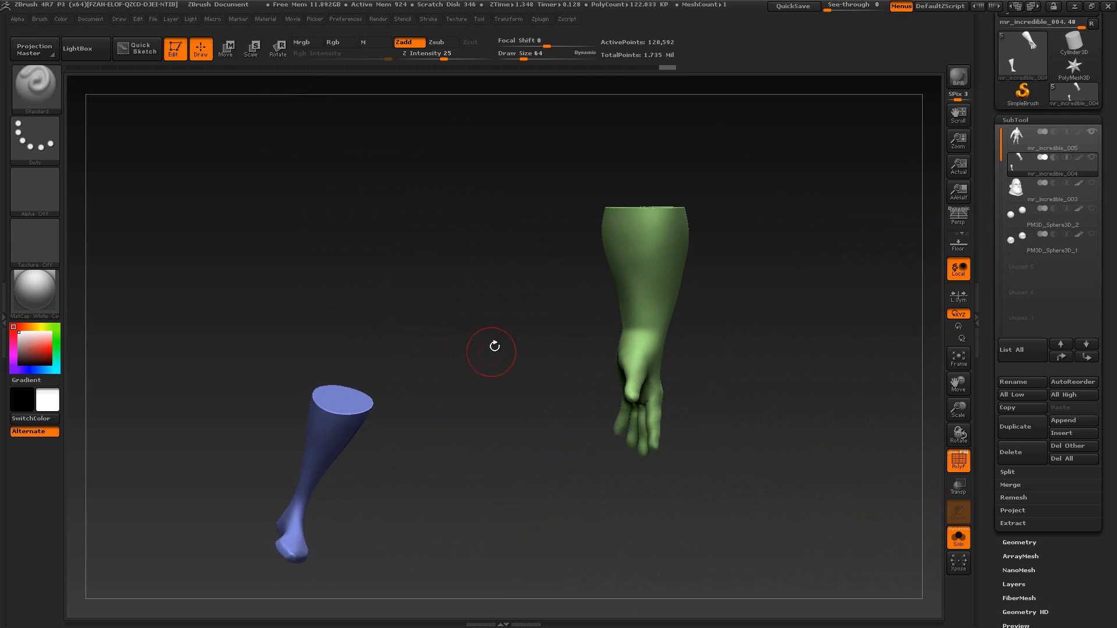
Step: Mask the whole boot and the hand up to the middle of the forearm with rectangular masks
mouse_move(188, 318)
ctrl+mouse_down()
mouse_move(326, 564)
mouse_move(432, 608)
ctrl+mouse_up()
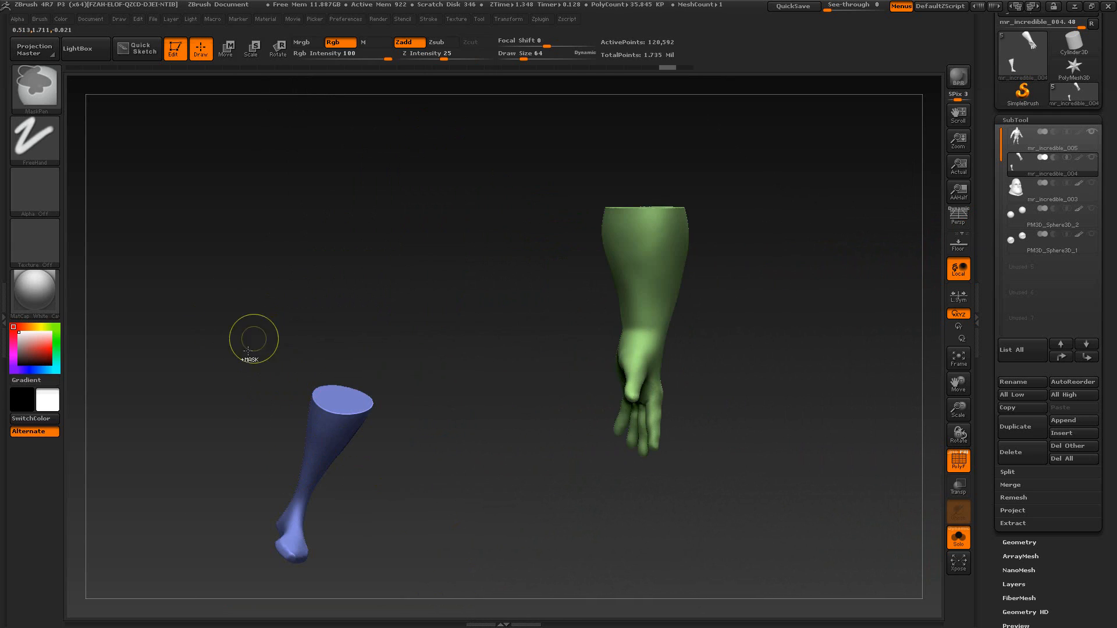
ctrl+drag(200, 318, 449, 594)
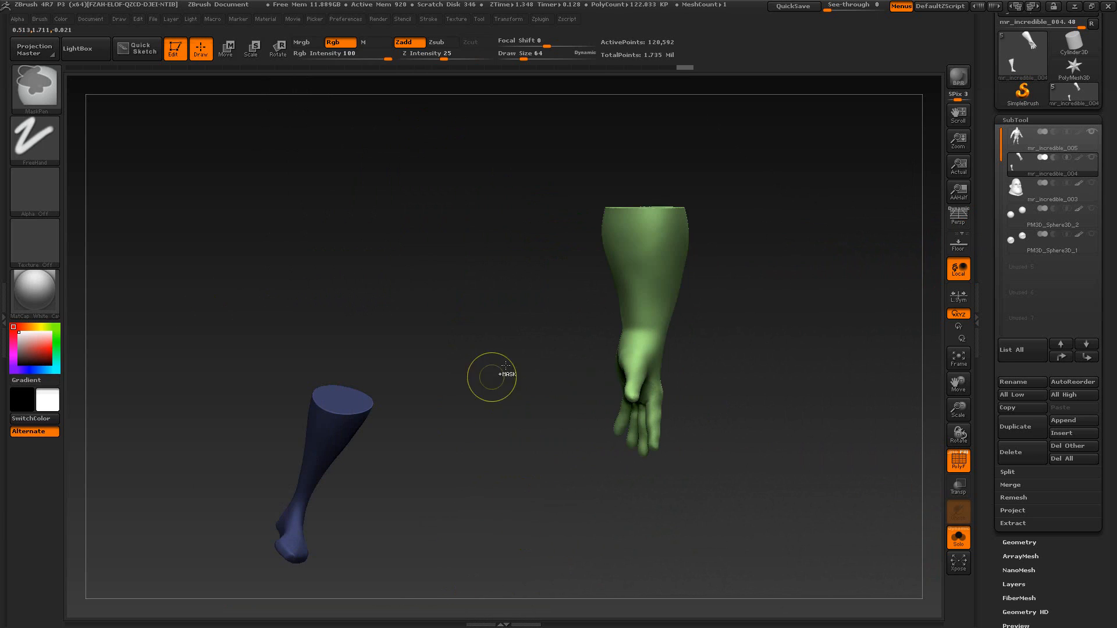
ctrl+drag(551, 541, 734, 287)
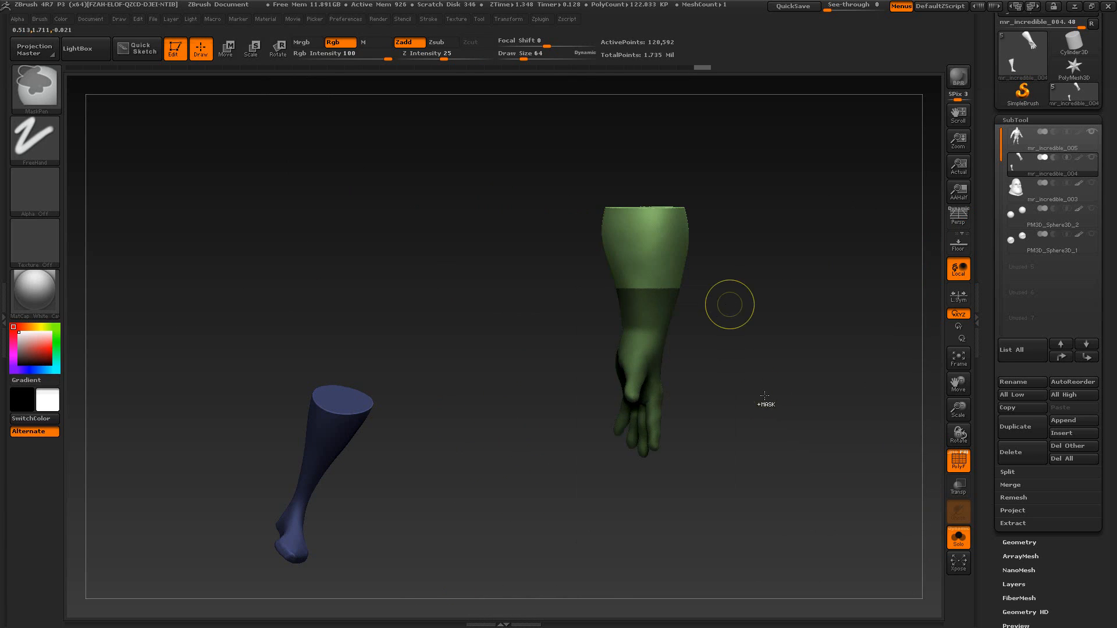
Step: Blur the mask edge across the middle of the forearm repeatedly
ctrl+click(655, 309)
ctrl+click(654, 309)
ctrl+click(654, 309)
ctrl+click(655, 310)
ctrl+click(655, 310)
ctrl+click(654, 312)
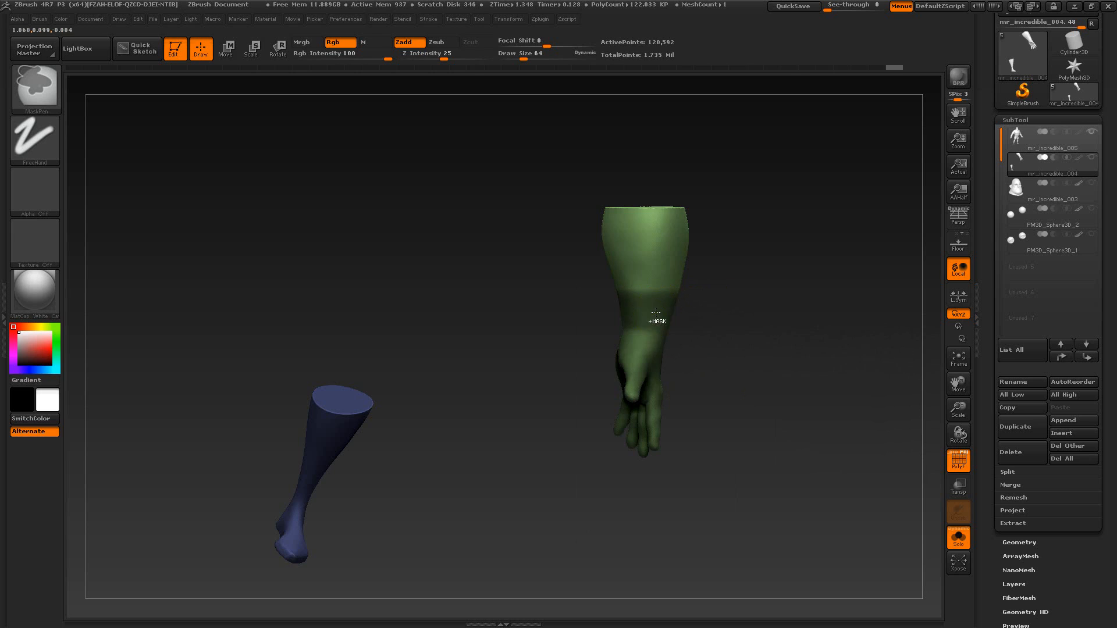
ctrl+click(655, 314)
ctrl+click(656, 312)
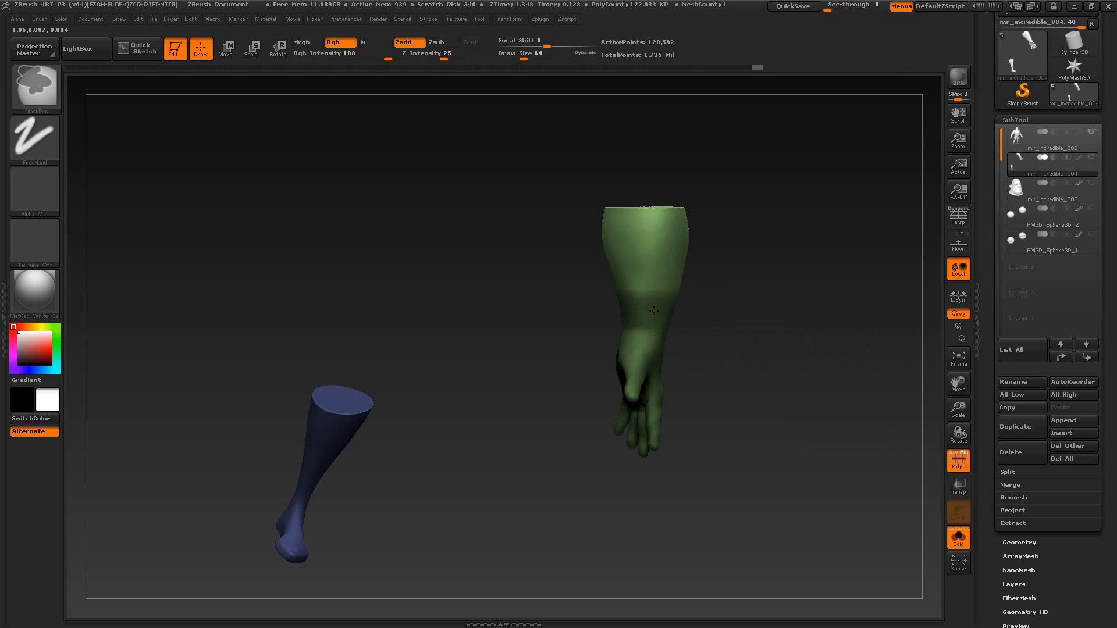
Step: Invert the mask, soften its forearm edge further from the upper side, and invert it back onto the hand and boot
ctrl+click(700, 347)
ctrl+click(669, 260)
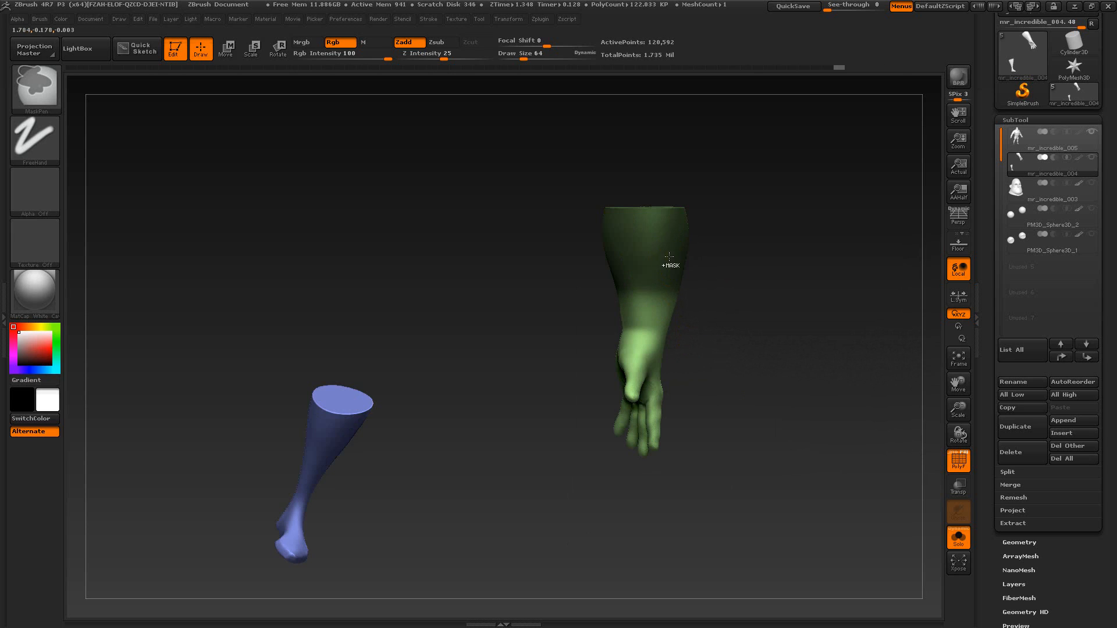
ctrl+click(671, 250)
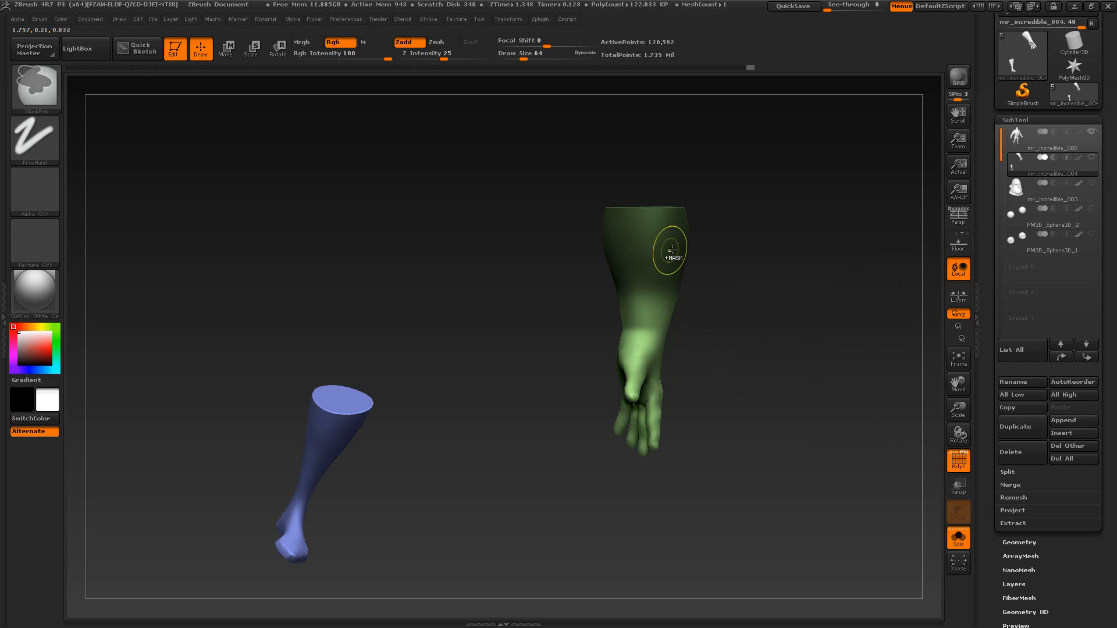
ctrl+click(669, 251)
ctrl+click(668, 253)
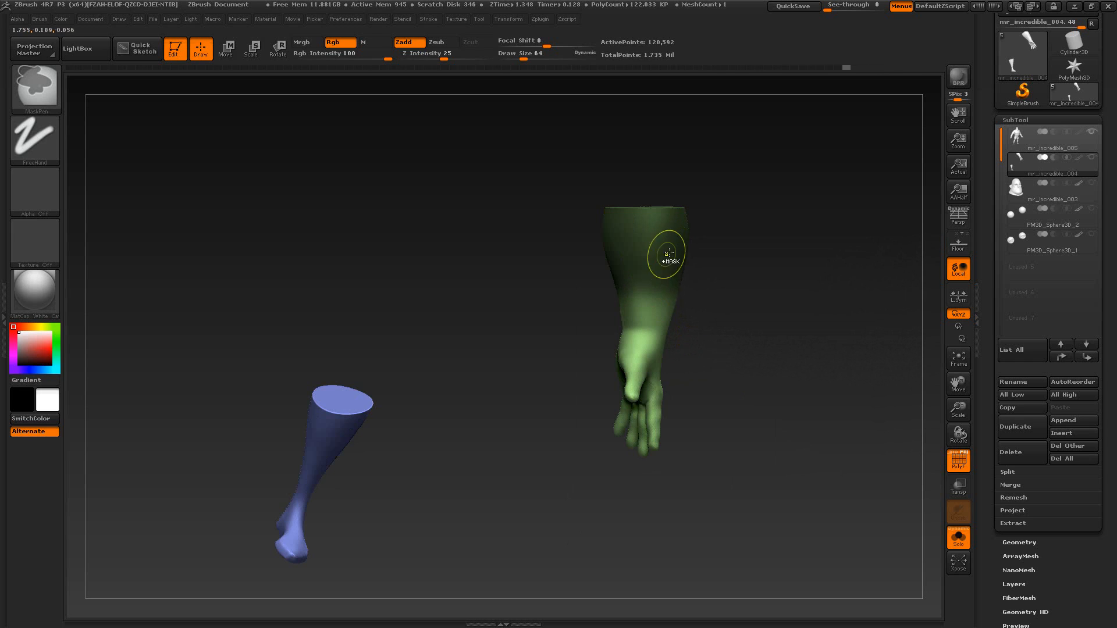
ctrl+click(704, 315)
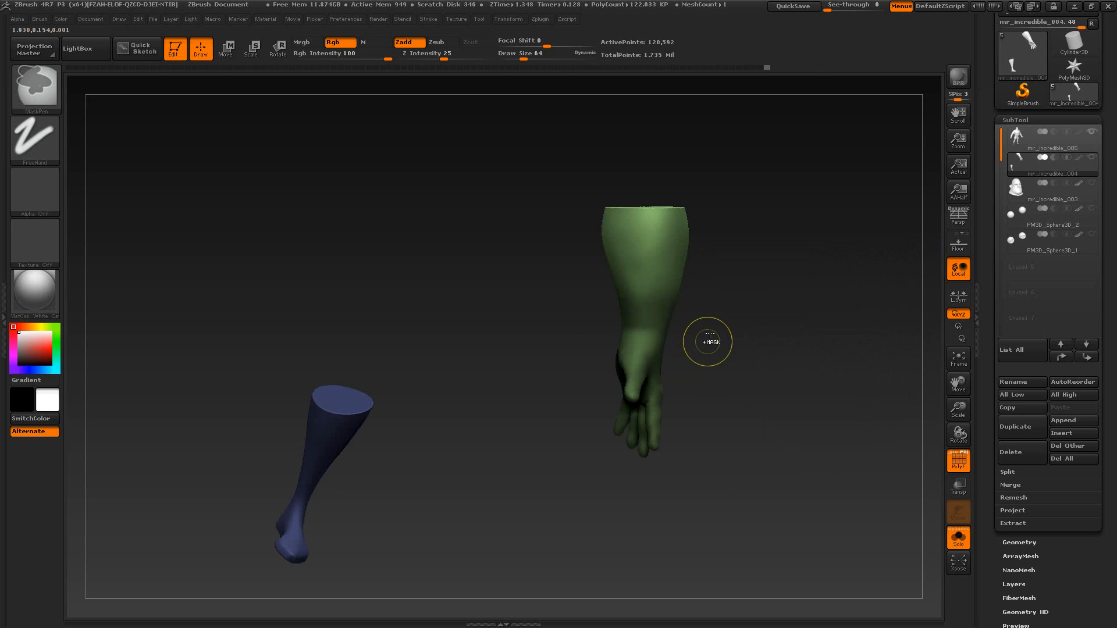
Step: Turn off the PolyFrame display and Solo so the glove and boot are shown together with the body
mouse_move(731, 272)
ctrl+mouse_down()
mouse_move(761, 321)
mouse_move(720, 327)
mouse_move(758, 325)
mouse_move(679, 411)
mouse_move(675, 393)
mouse_move(630, 384)
mouse_move(526, 382)
mouse_move(609, 392)
ctrl+mouse_up()
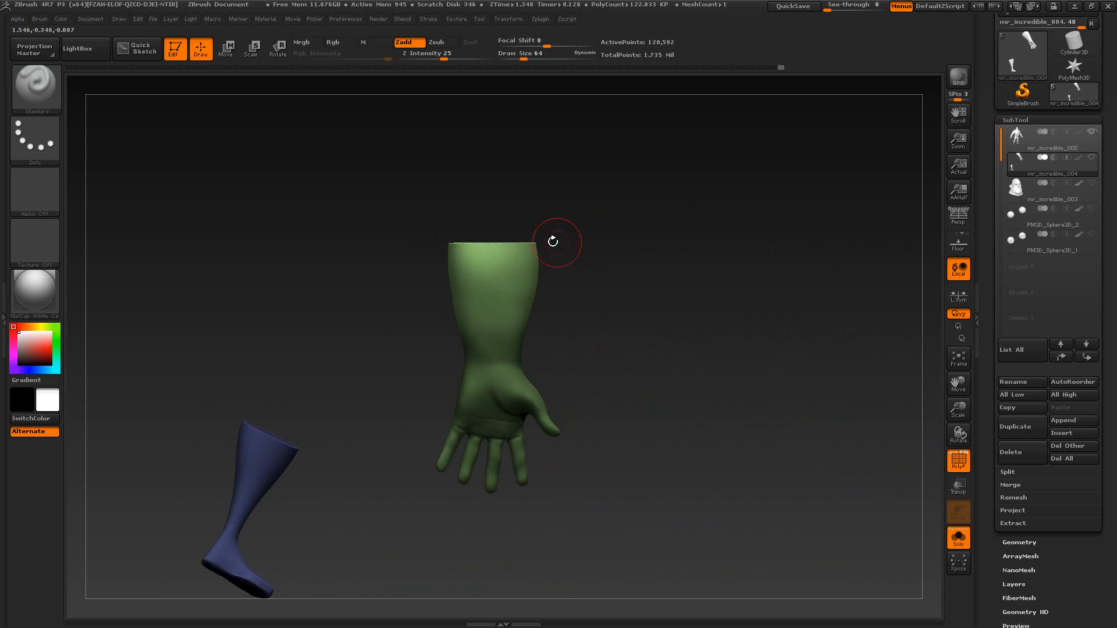
click(959, 460)
mouse_move(1060, 152)
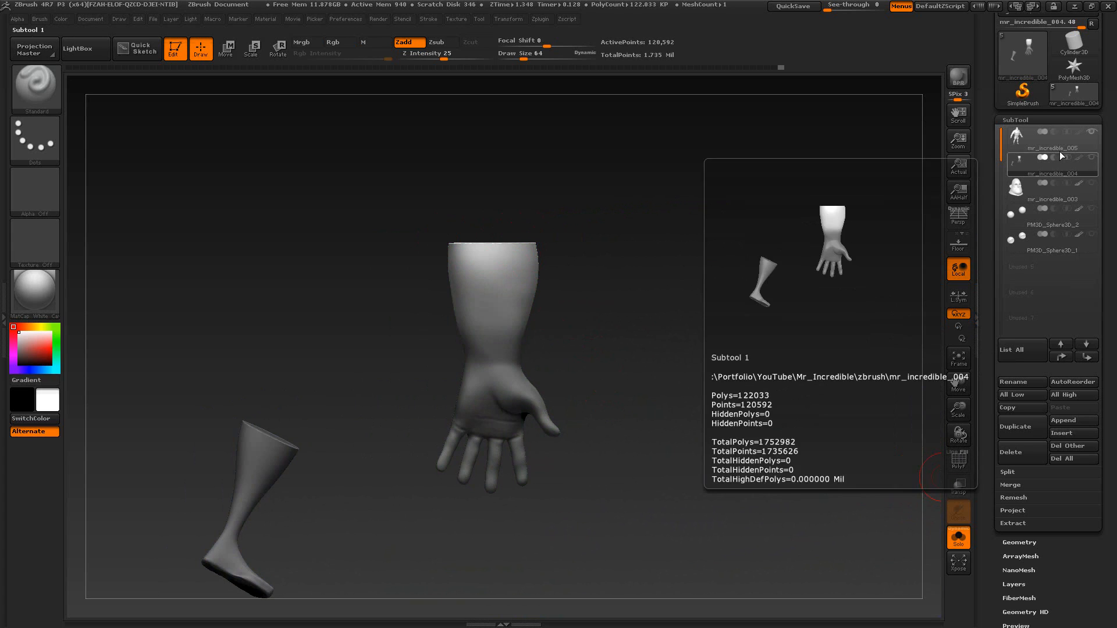
click(959, 539)
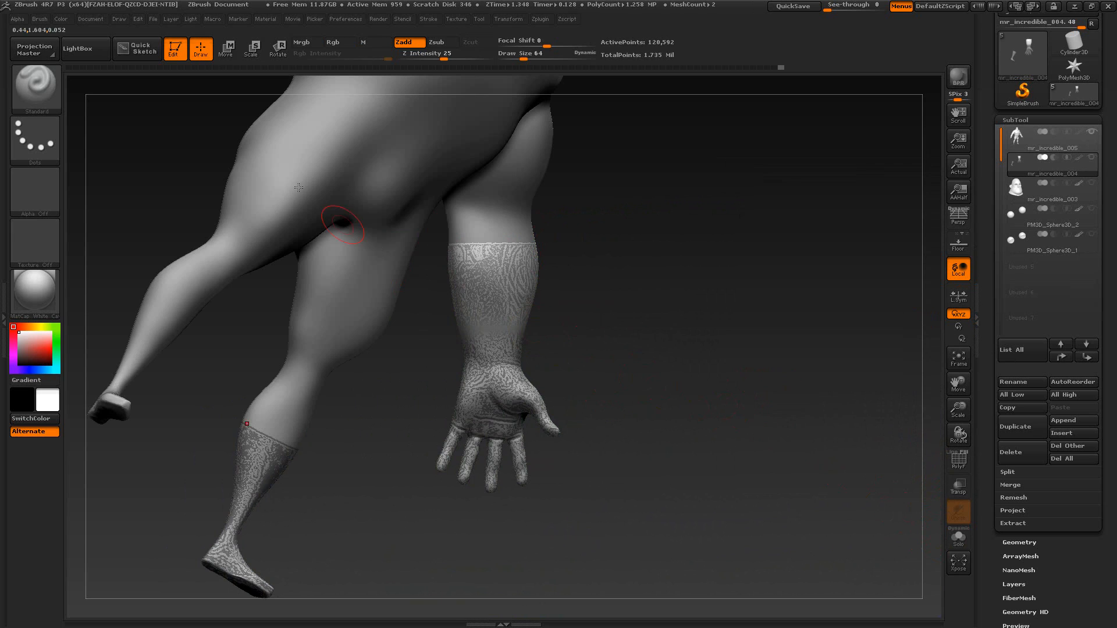
Step: Enlarge the unmasked forearm part of the glove slightly with Transpose Scale, using a line about 0.58 units long from wrist to cuff
click(252, 52)
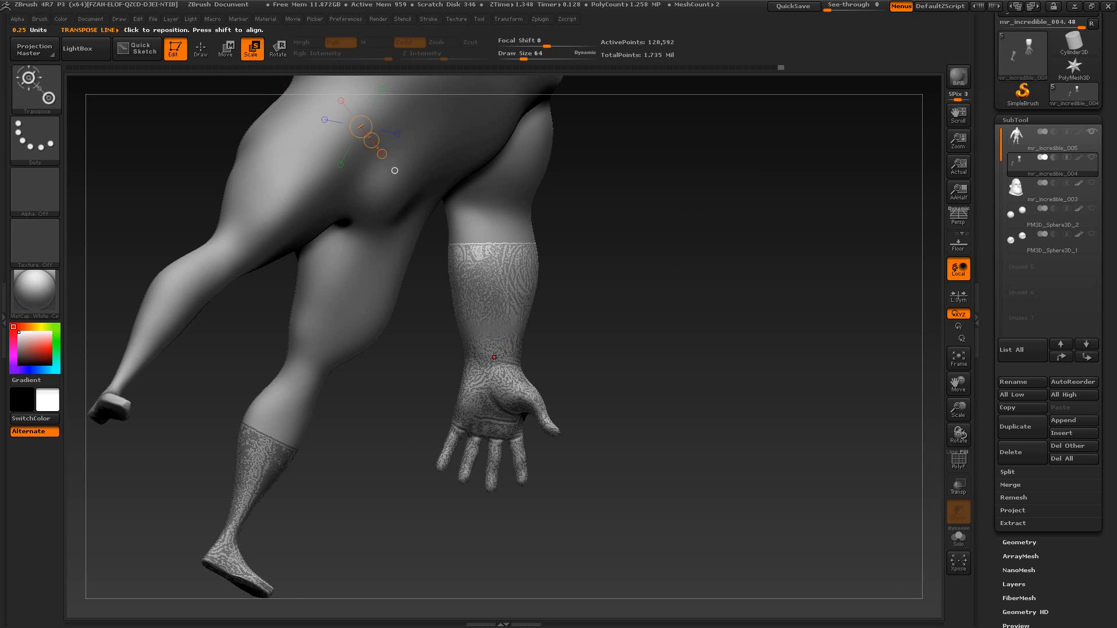
drag(494, 357, 494, 245)
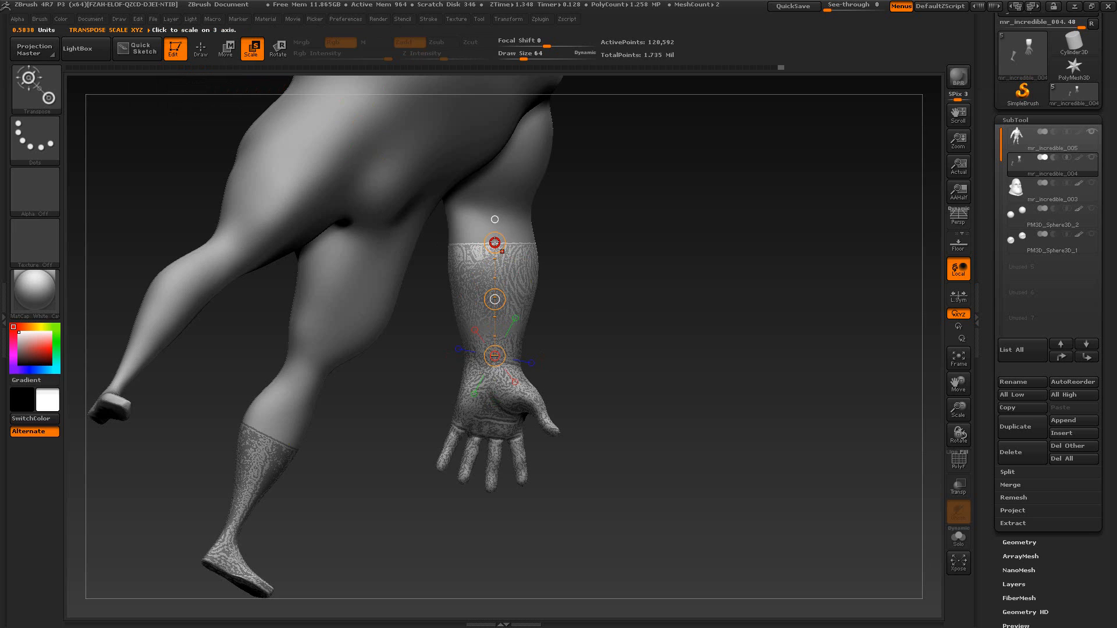
drag(495, 242, 495, 239)
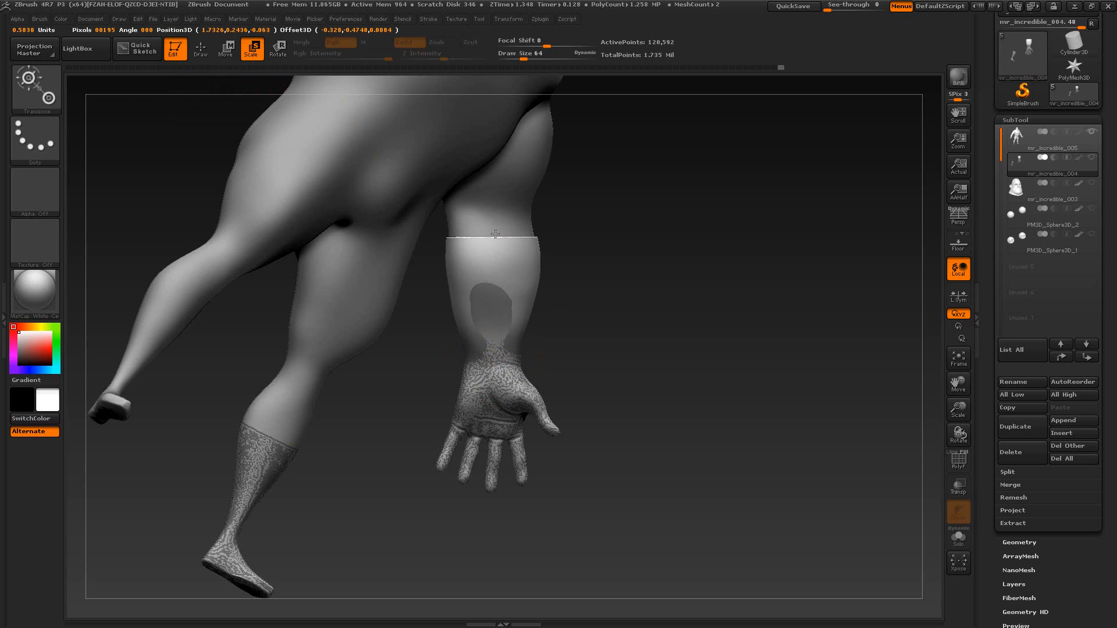
mouse_move(495, 229)
mouse_down()
mouse_move(494, 242)
mouse_move(500, 234)
mouse_up()
Step: Switch to XnView and examine the glove shape in the street, portrait and rocket-scene reference images, returning to ZBrush
key(alt+Tab)
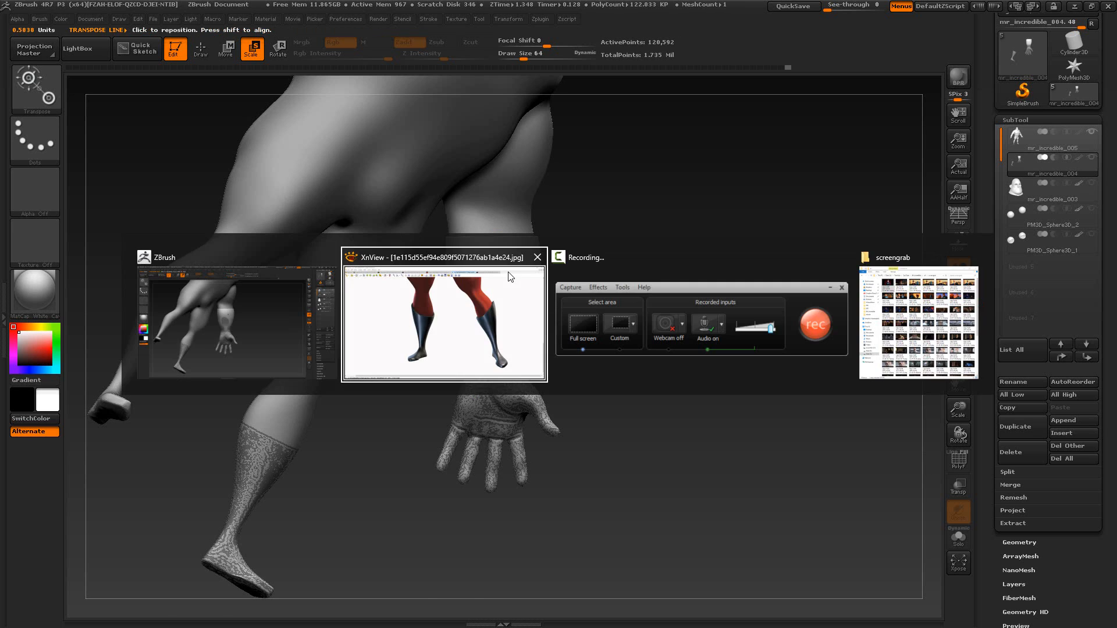
scroll(517, 319, up, 3)
scroll(507, 366, up, 4)
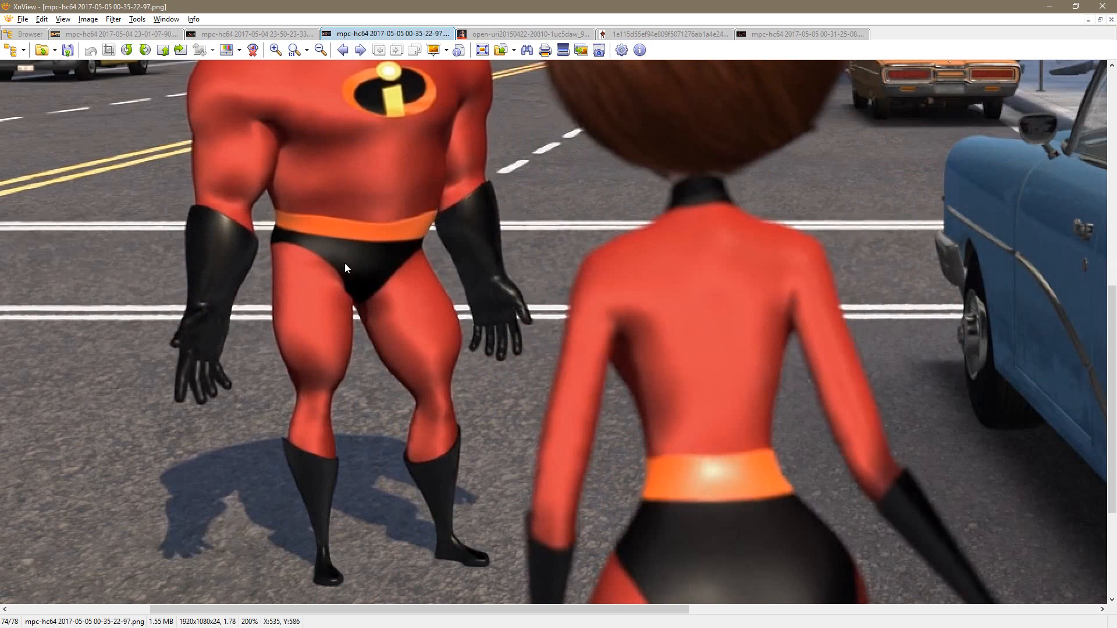
click(517, 32)
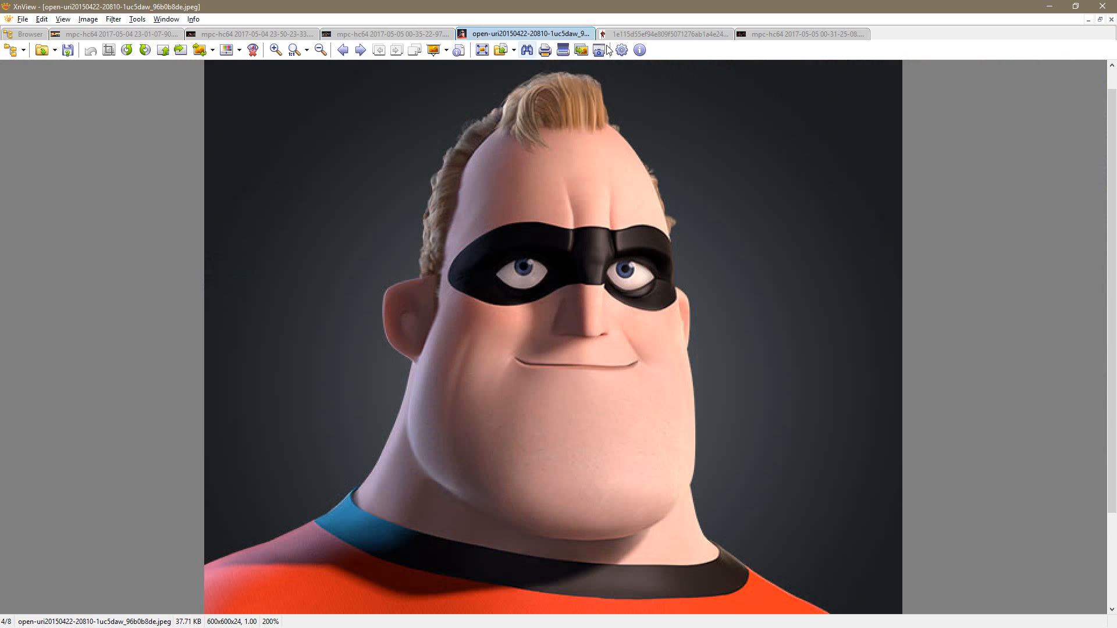
click(803, 33)
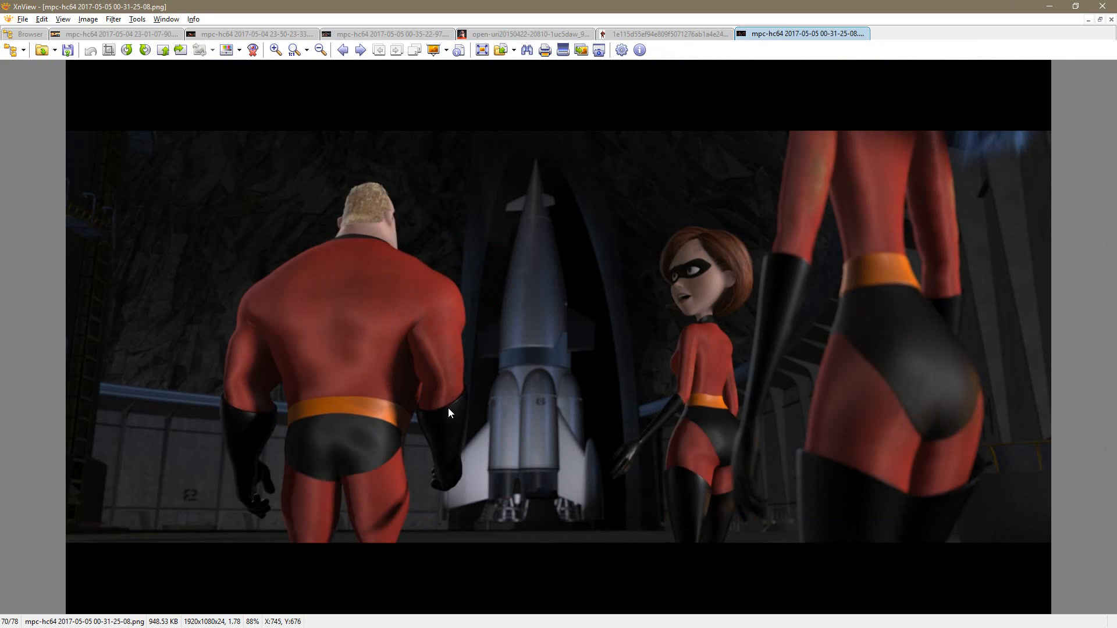
key(alt+Tab)
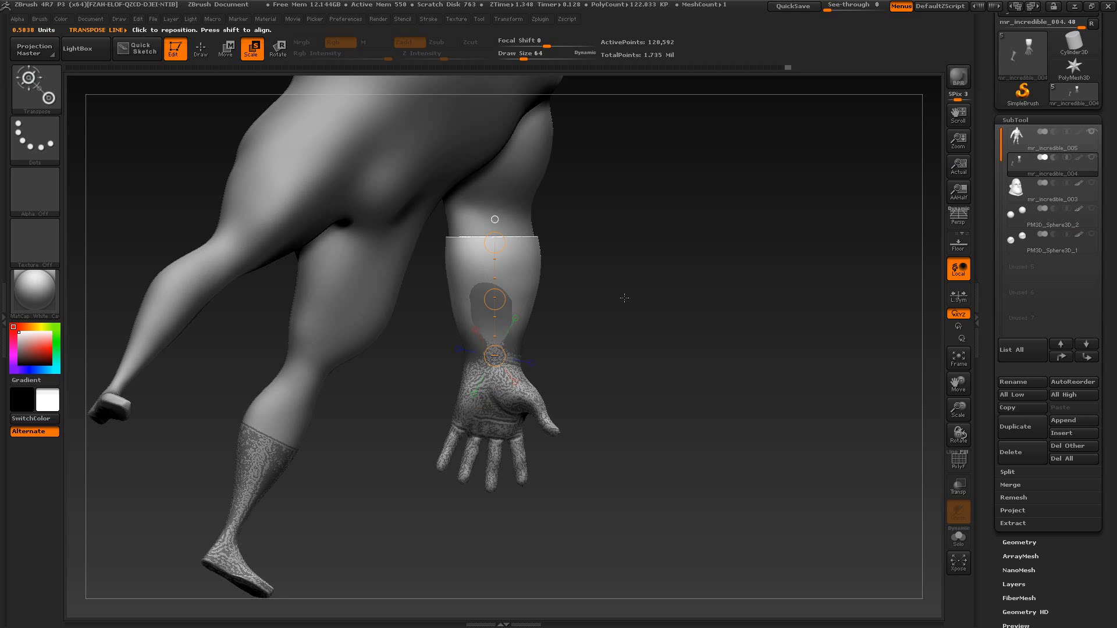
Step: Clear the mask on the glove and boot and inspect their capped ends in Solo, restoring the body's visibility
drag(626, 322, 480, 360)
mouse_move(625, 400)
mouse_down()
mouse_move(663, 314)
mouse_move(666, 273)
mouse_up()
key(ctrl)
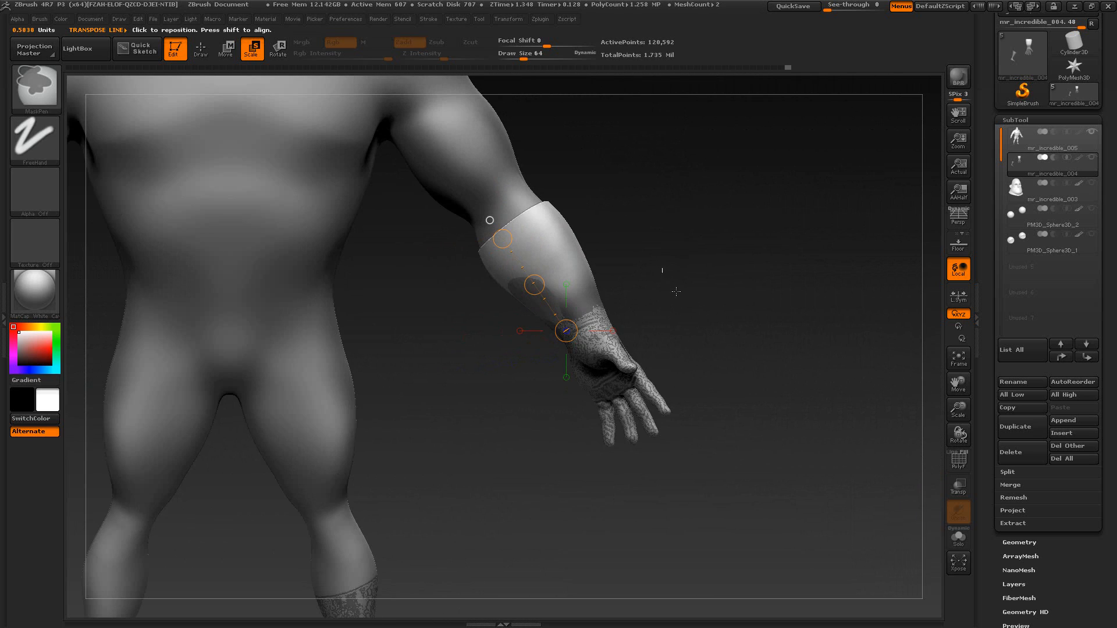
ctrl+click(676, 292)
click(959, 542)
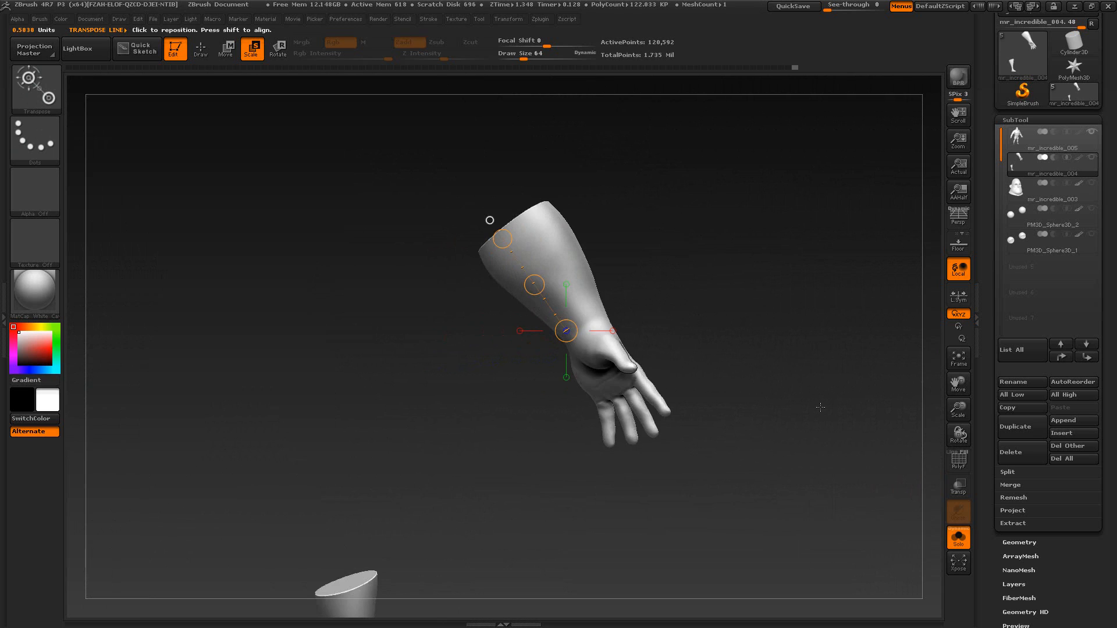
drag(823, 404, 814, 446)
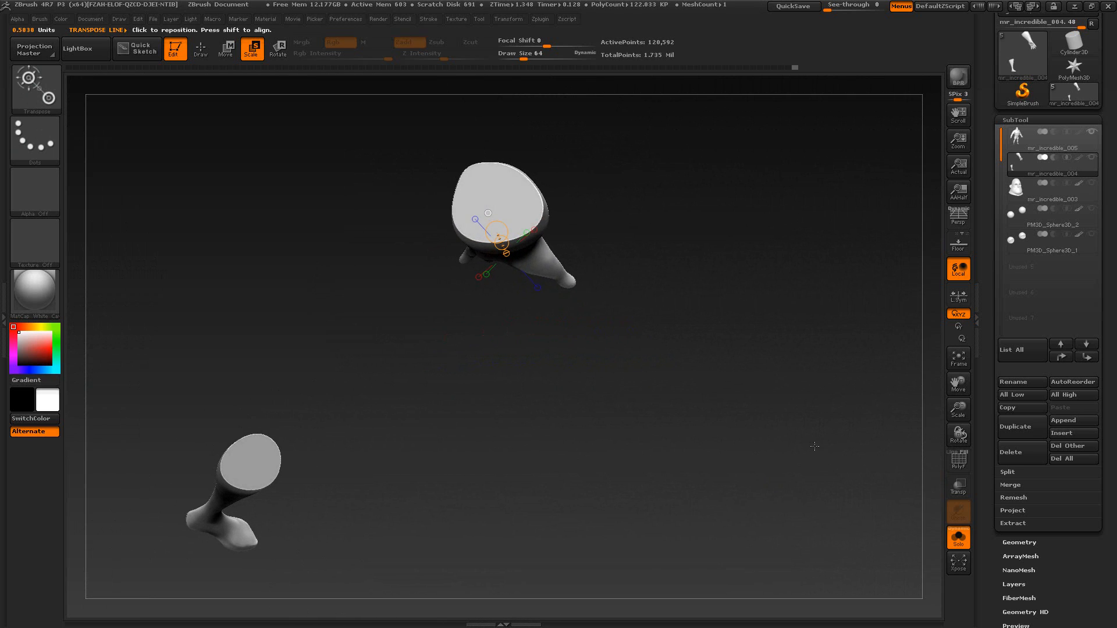
click(957, 542)
Step: Compare the glove's cuff from behind and in front with the rocket-scene back view in XnView
drag(926, 522, 573, 401)
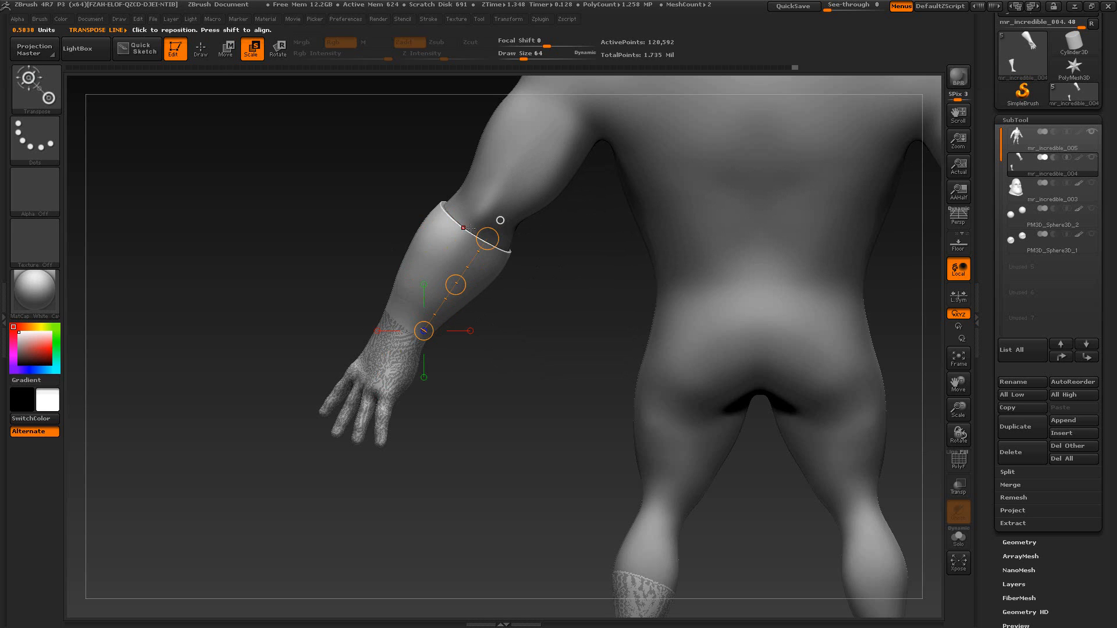
drag(509, 369, 779, 317)
key(alt+Tab)
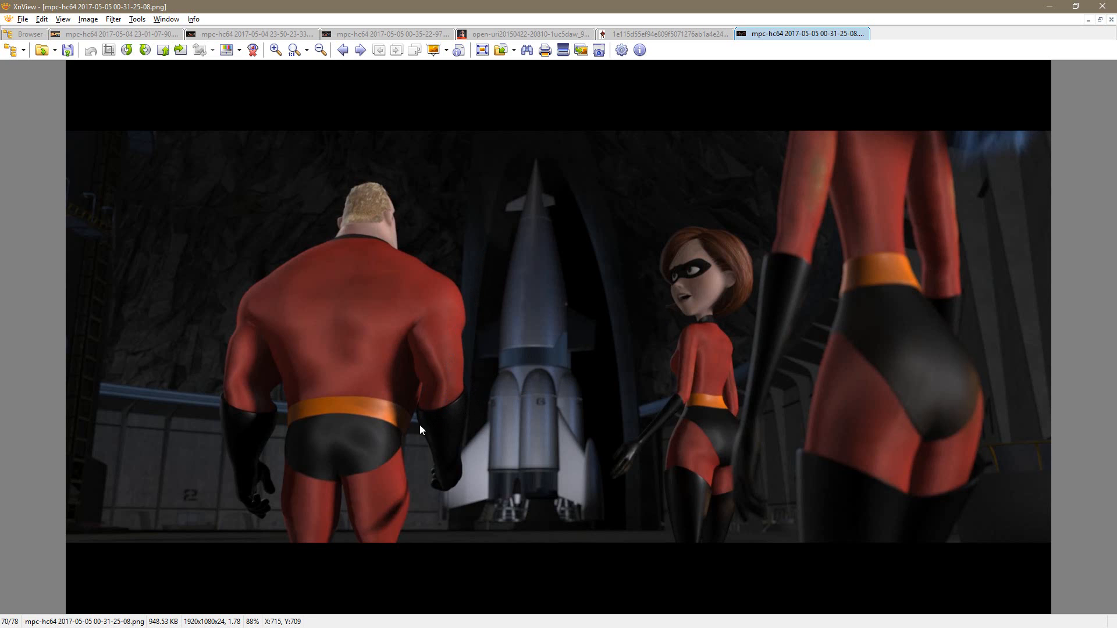
key(alt+Tab)
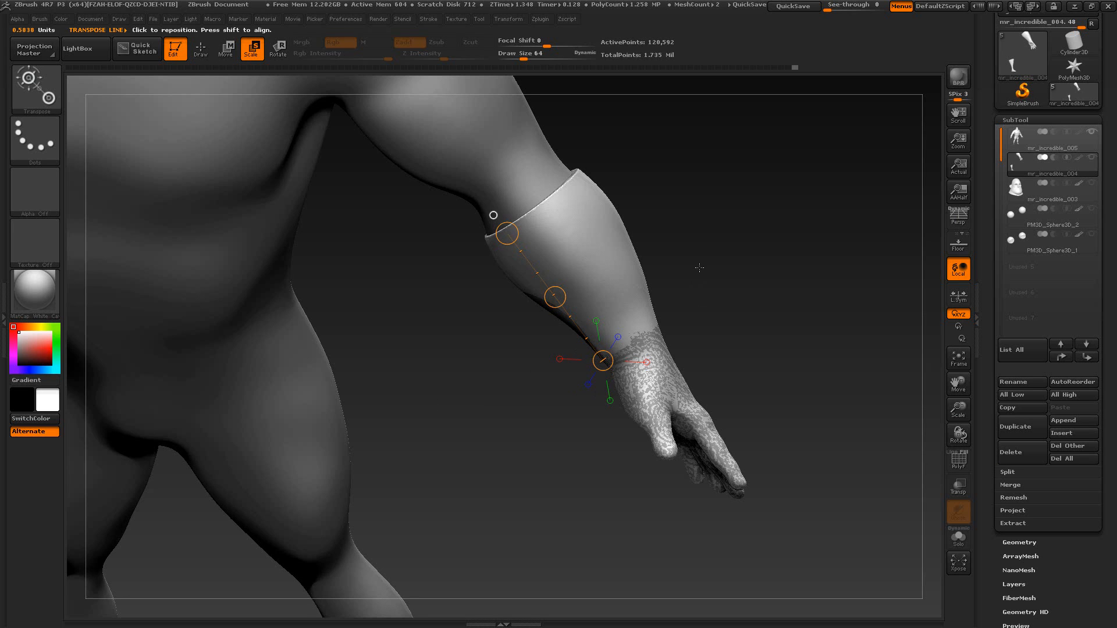
drag(699, 268, 699, 268)
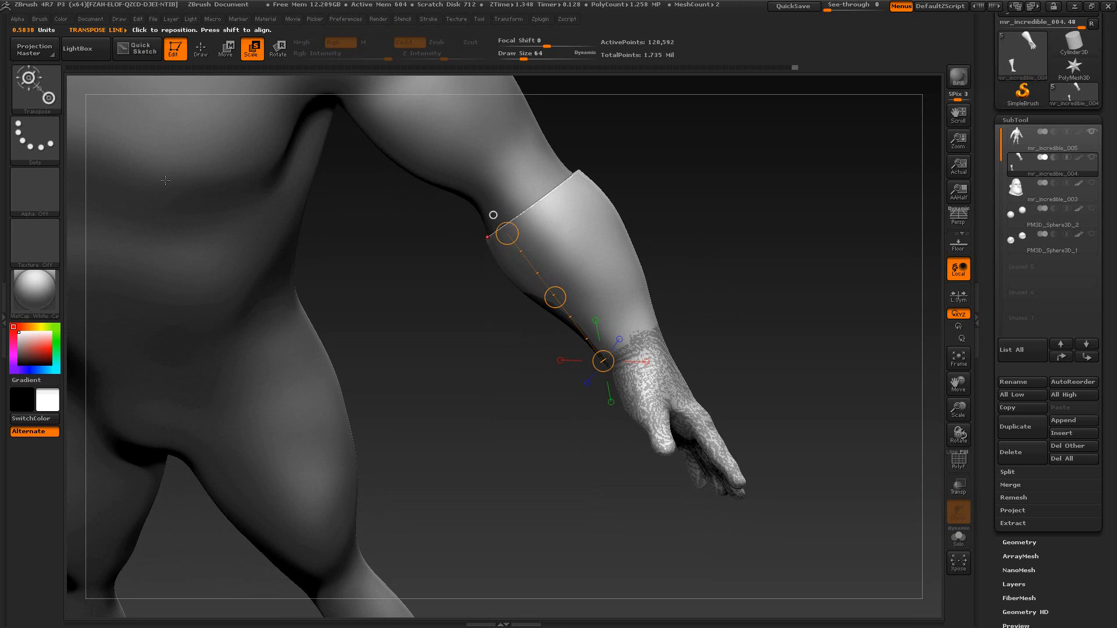
Step: Select the Move brush with a draw size of 270 and pull the inner side of the glove's cuff toward the hand
click(203, 58)
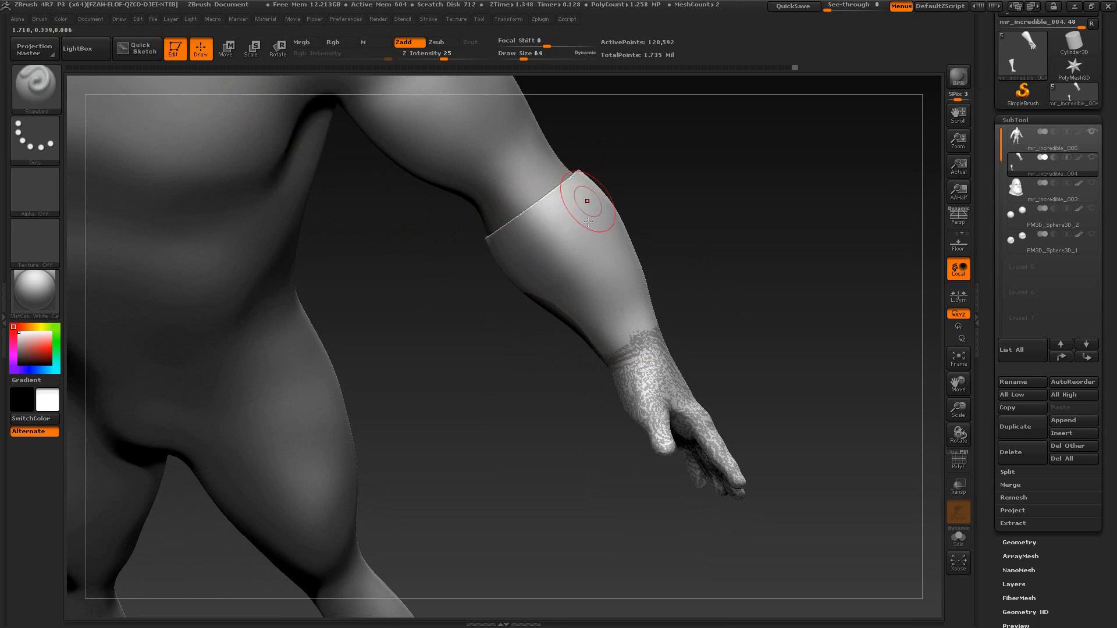
key(s)
drag(552, 231, 572, 232)
click(60, 114)
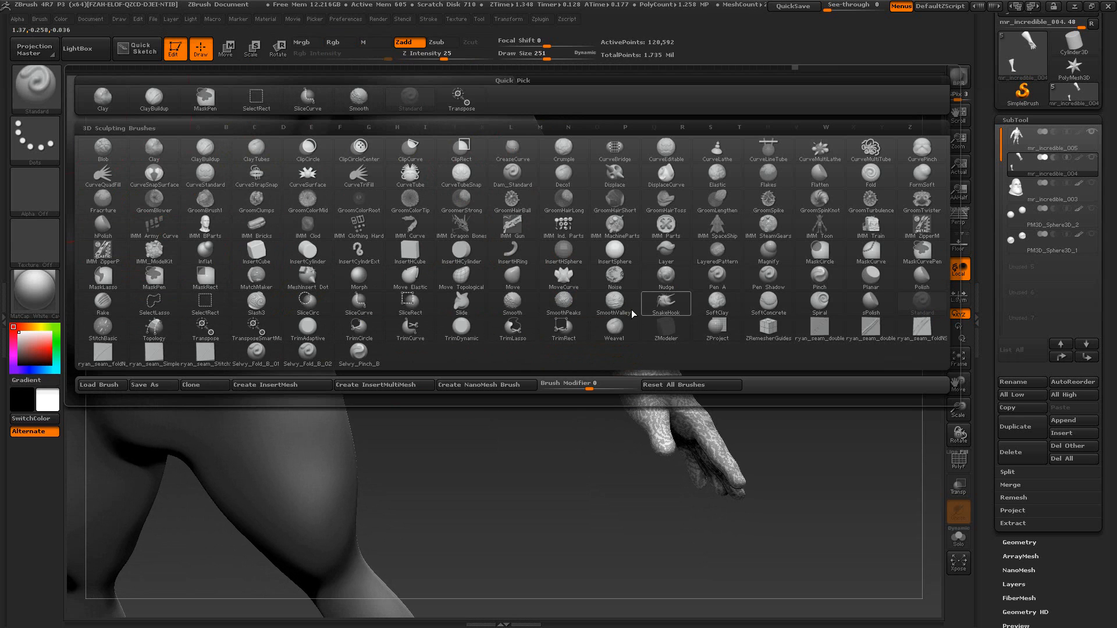
click(512, 275)
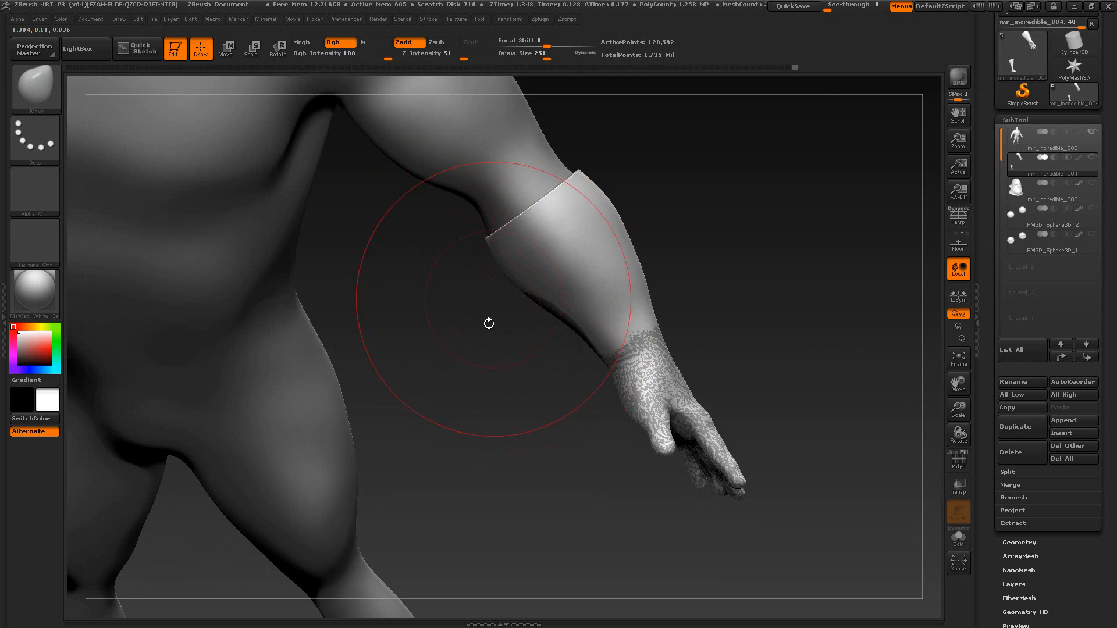
drag(490, 365, 487, 268)
key(s)
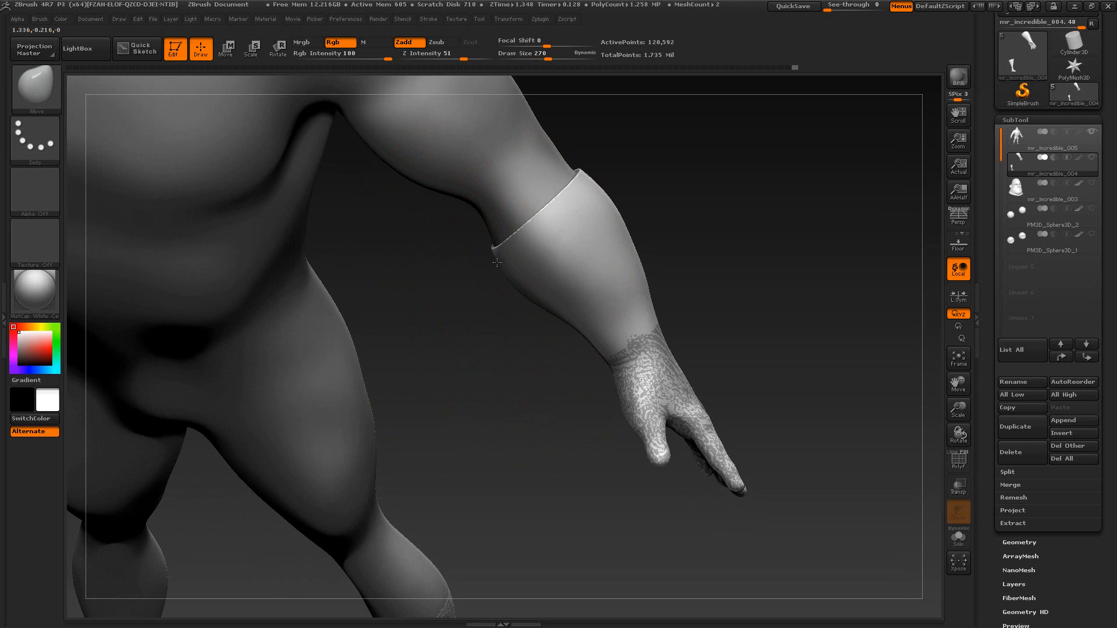
Step: Adjust the glove's cuff rim around the outer and back side of the forearm, checking it against the rocket-scene back view in XnView
mouse_move(656, 212)
mouse_down()
mouse_move(631, 254)
mouse_move(581, 191)
mouse_up()
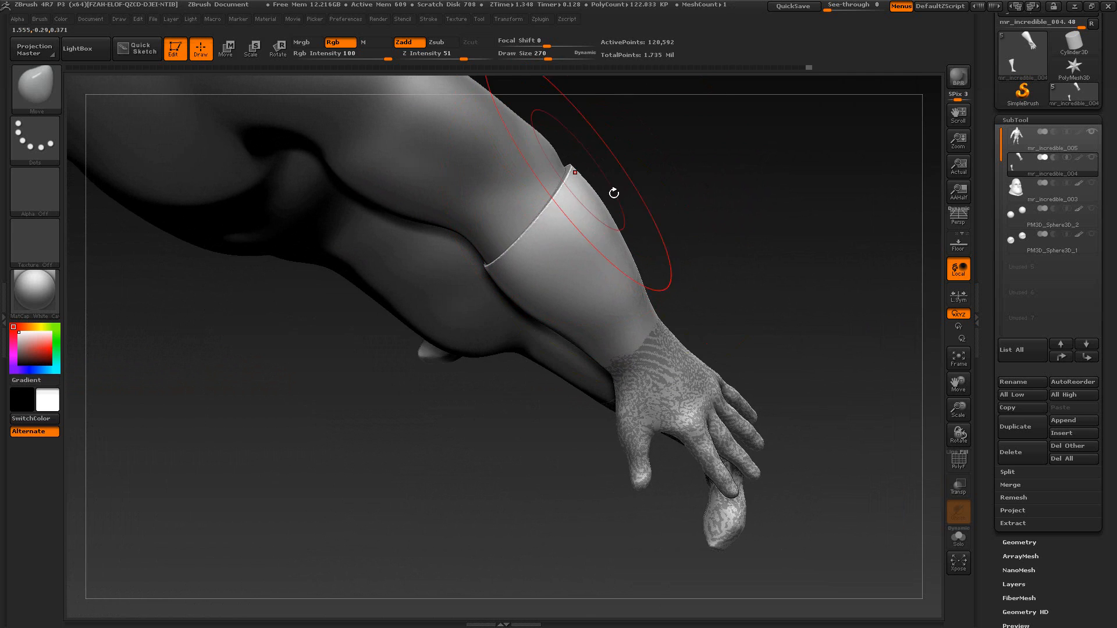
mouse_move(611, 192)
mouse_down()
mouse_move(643, 169)
mouse_move(651, 184)
mouse_up()
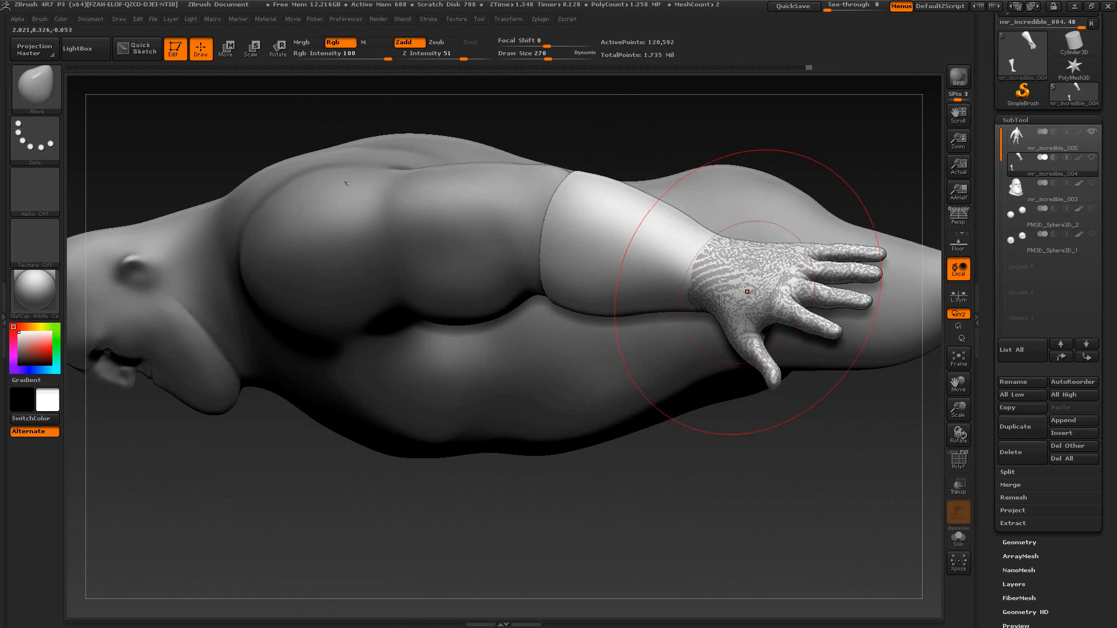
drag(686, 506, 547, 521)
drag(455, 275, 451, 361)
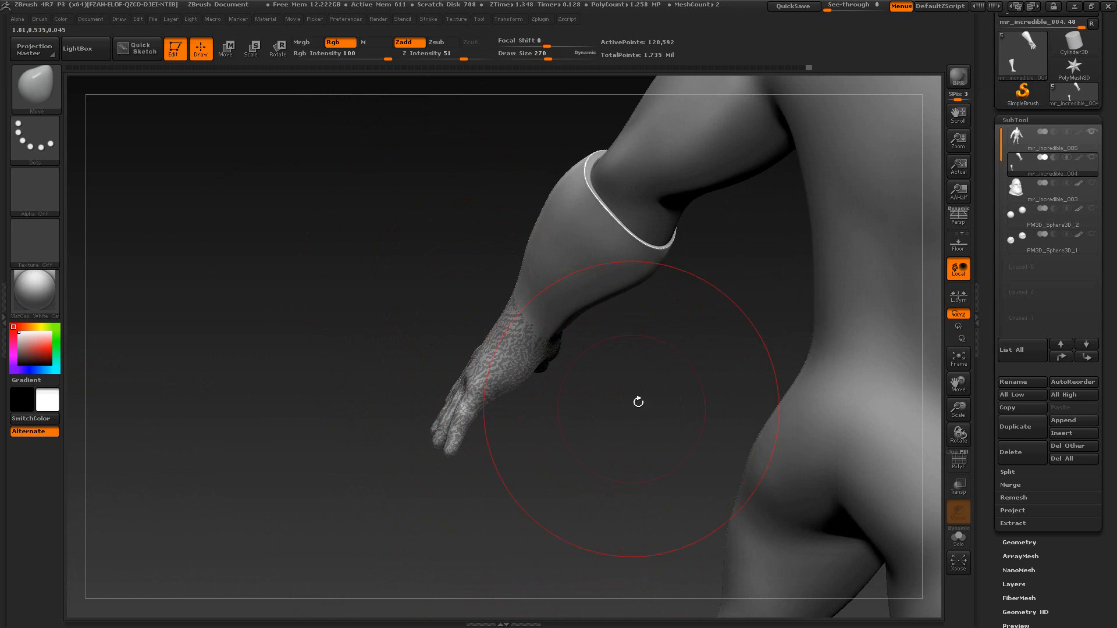
drag(638, 402, 654, 400)
key(alt+Tab)
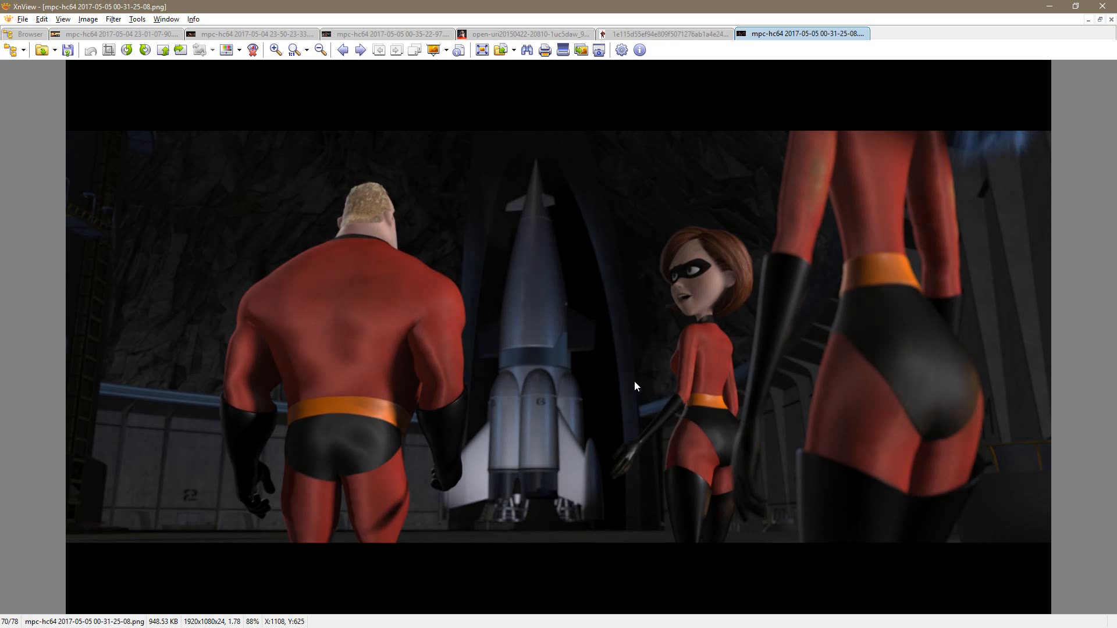
key(alt+Tab)
mouse_move(643, 392)
mouse_down()
mouse_move(673, 324)
mouse_move(632, 406)
mouse_move(652, 339)
mouse_move(649, 375)
mouse_move(636, 384)
mouse_up()
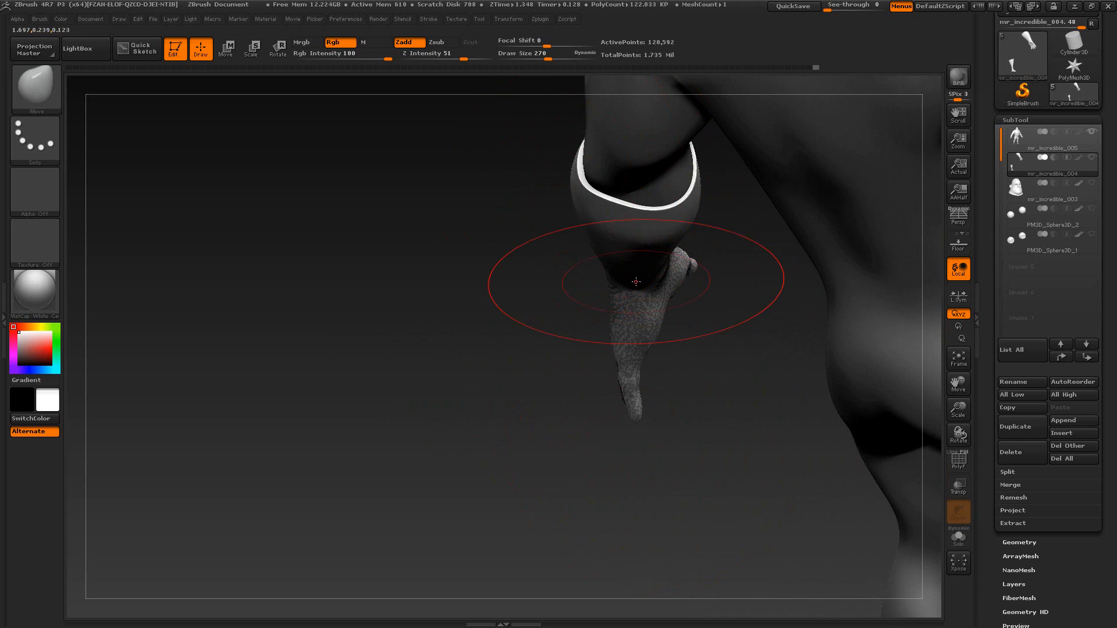
mouse_move(727, 279)
mouse_down()
mouse_move(727, 269)
mouse_move(727, 324)
mouse_move(661, 369)
mouse_move(643, 319)
mouse_up()
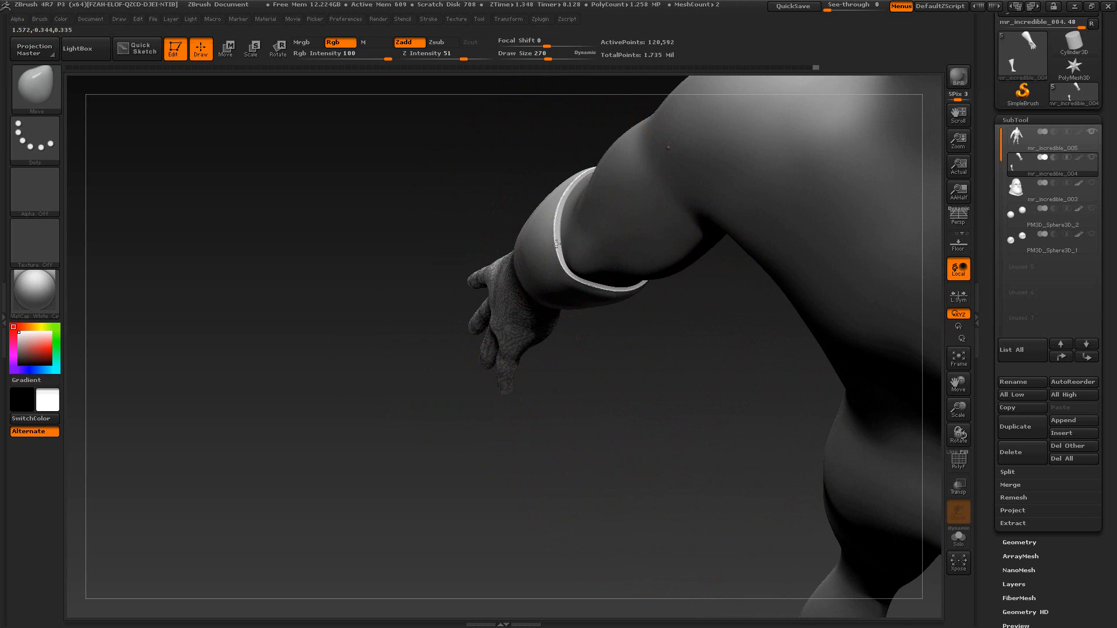
mouse_move(630, 380)
mouse_down()
mouse_move(602, 295)
mouse_move(688, 392)
mouse_move(715, 453)
mouse_move(711, 394)
mouse_move(736, 388)
mouse_move(715, 424)
mouse_move(669, 407)
mouse_move(683, 393)
mouse_move(668, 397)
mouse_move(693, 463)
mouse_up()
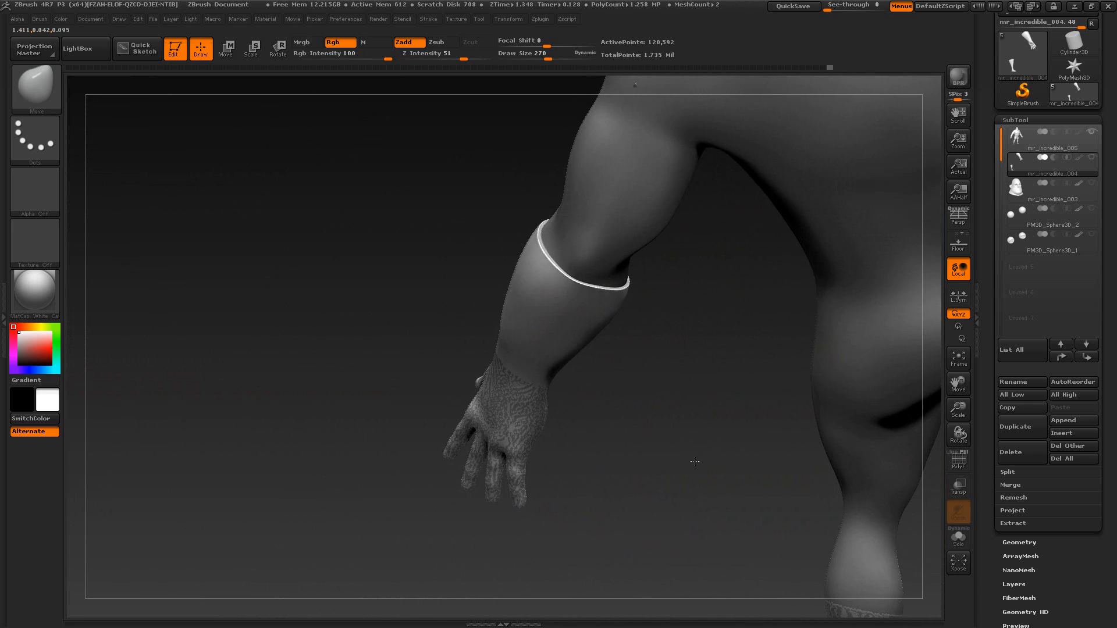
Step: Compare the cuff's height and slant from several angles with the rocket-scene, rock-scene and street reference images in XnView
key(alt+Tab)
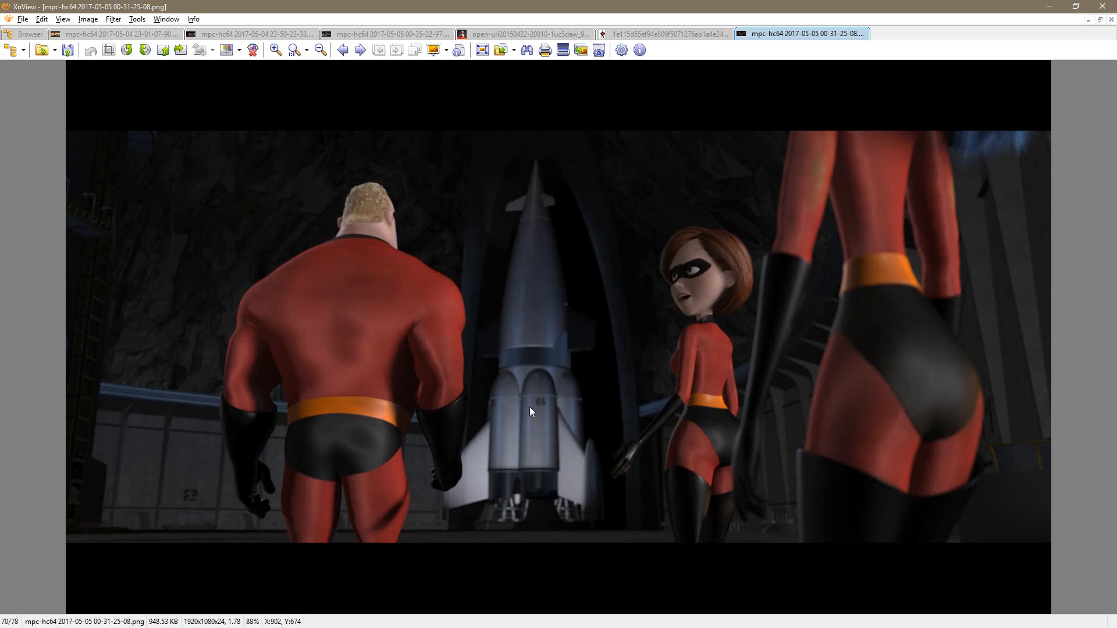
key(alt+Tab)
drag(621, 407, 740, 399)
mouse_move(769, 323)
mouse_down()
mouse_move(788, 326)
mouse_move(756, 279)
mouse_move(764, 301)
mouse_up()
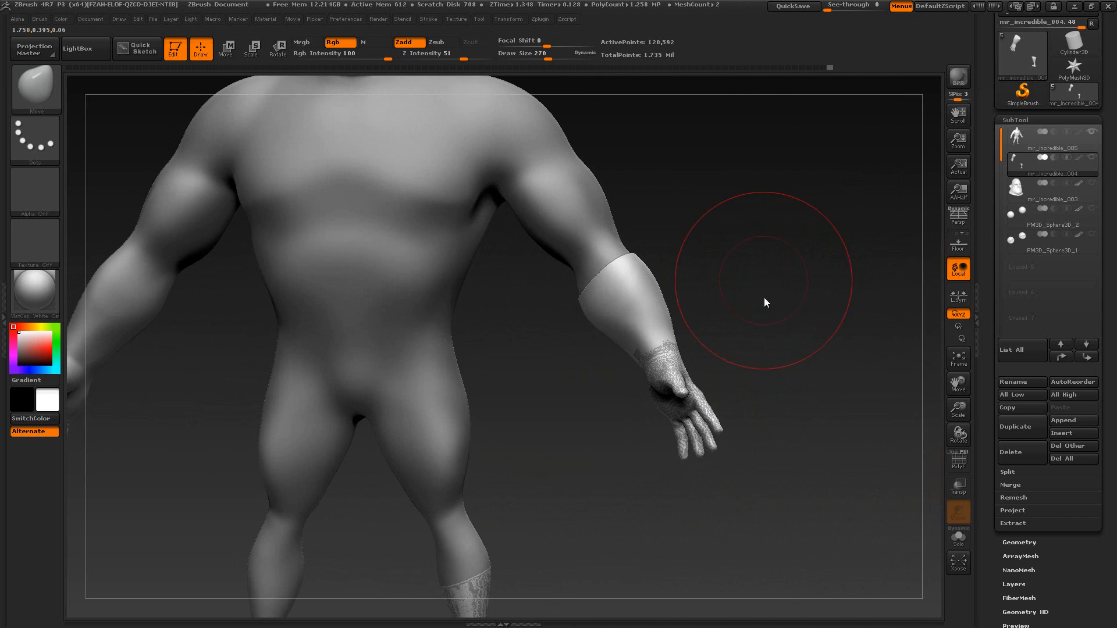
key(alt+Tab)
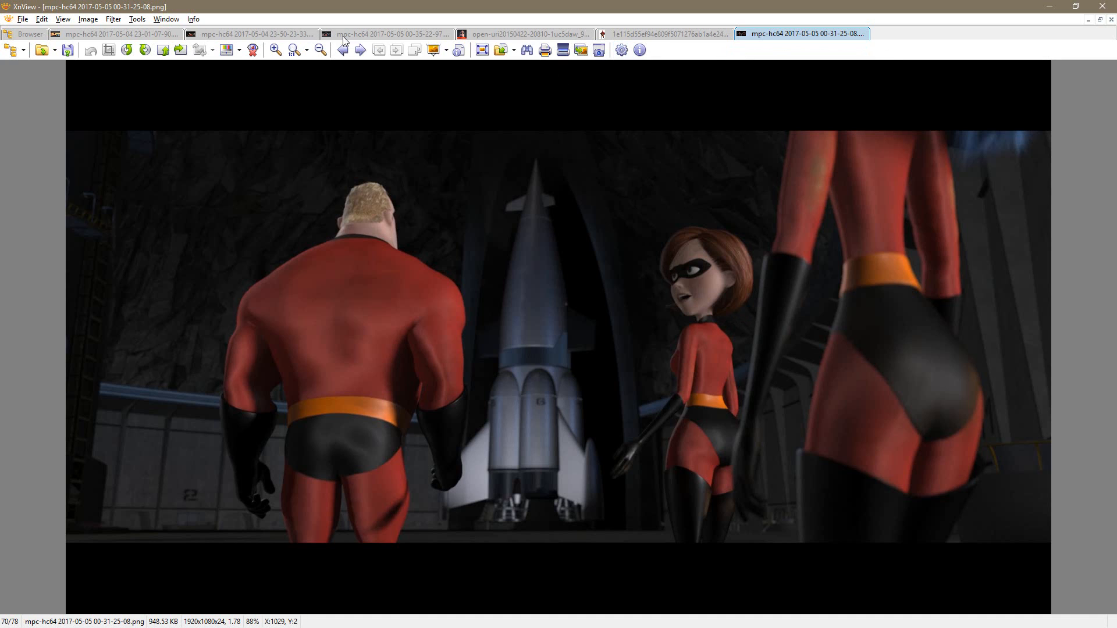
click(254, 37)
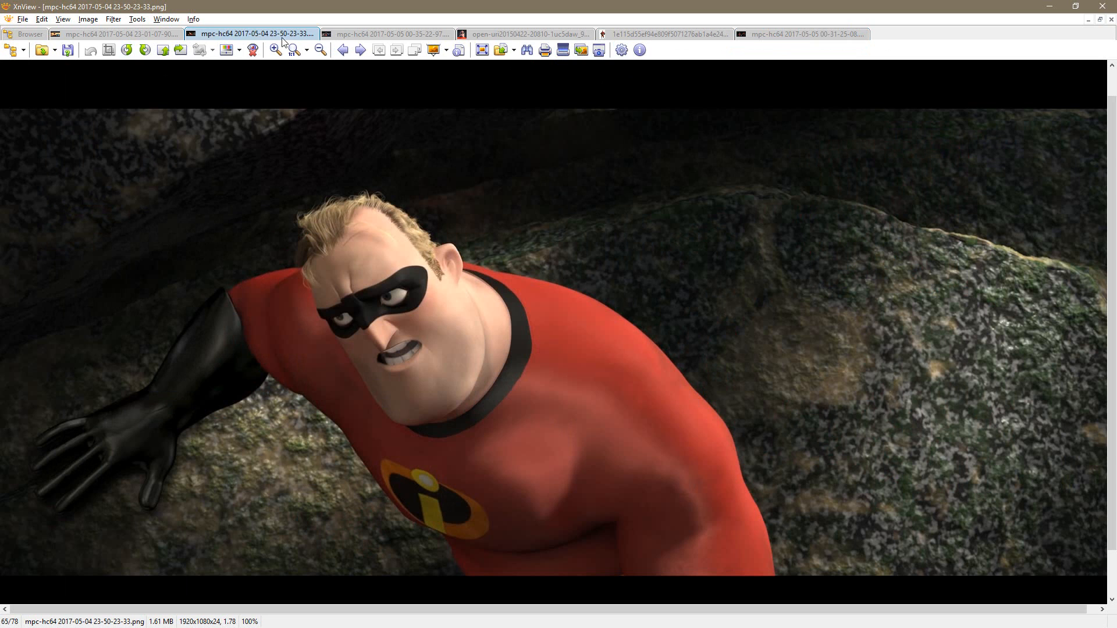
click(381, 37)
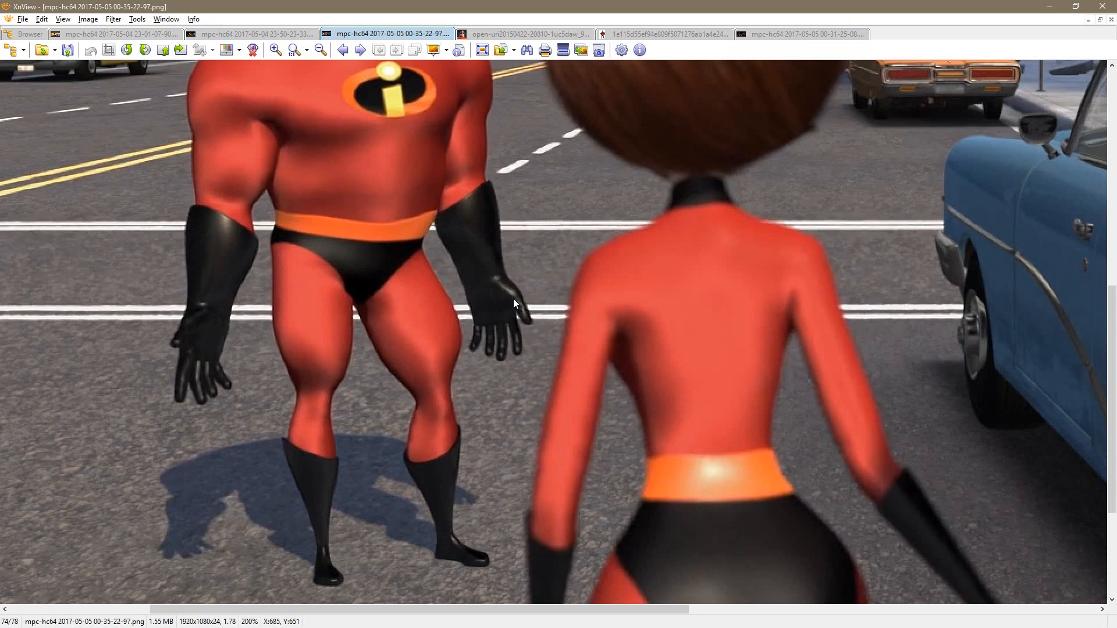
key(alt+Tab)
alt+drag(587, 487, 645, 444)
key(alt+Tab)
key(alt+Tab)
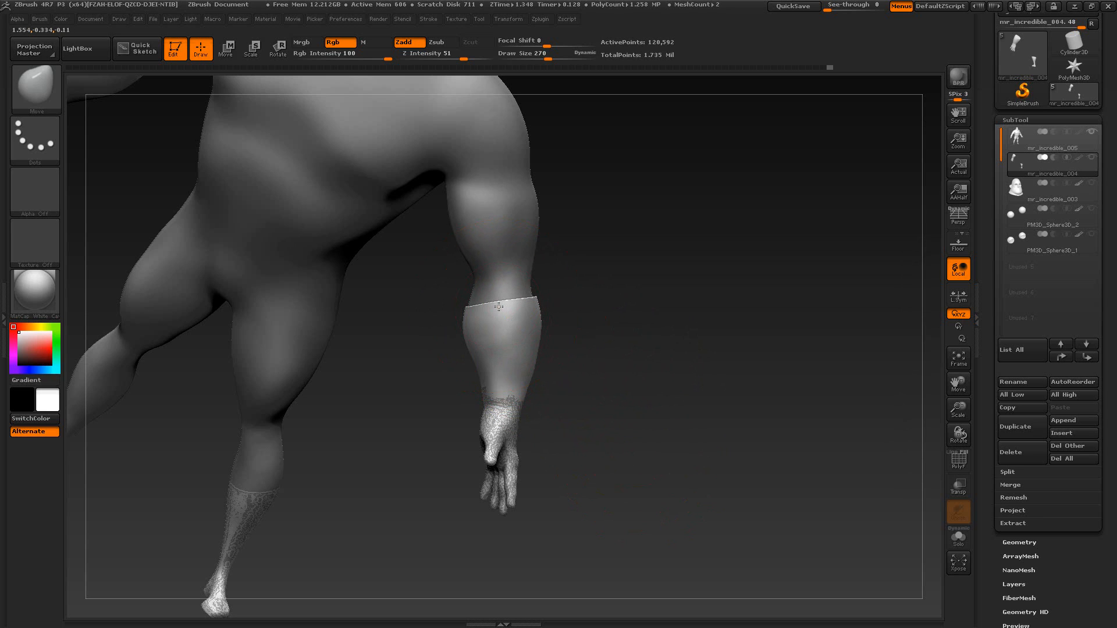
Step: Undo the last cuff change and rework the glove's rim with the Move brush at draw size 160, checking the street reference in XnView
key(ctrl+z)
key(s)
drag(499, 307, 488, 310)
mouse_move(567, 357)
mouse_down()
mouse_move(516, 317)
mouse_move(559, 308)
mouse_up()
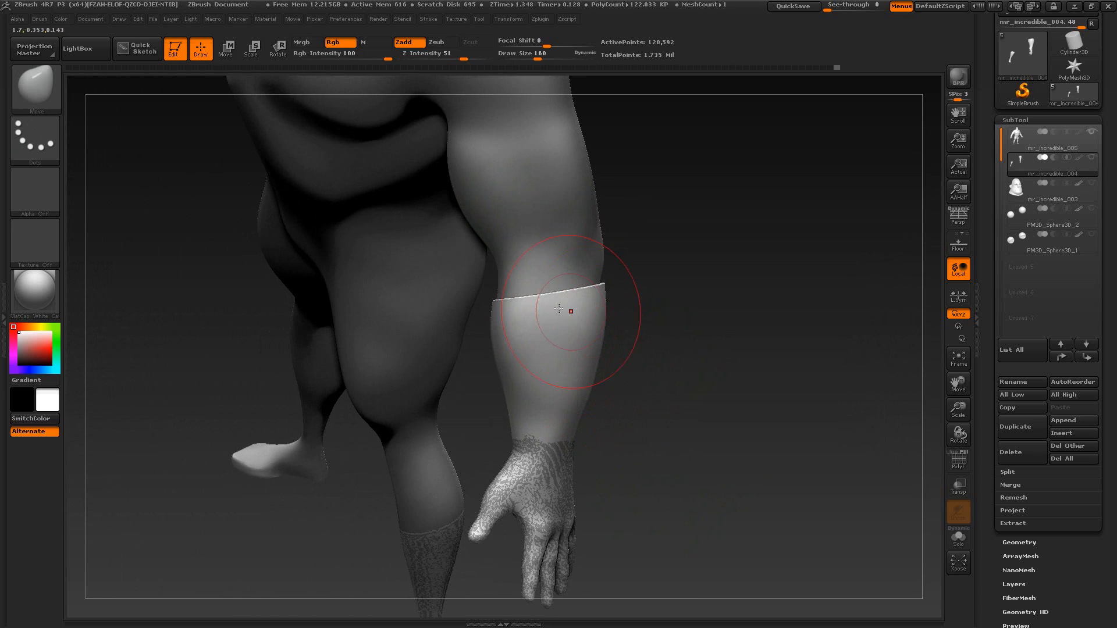
key(alt+Tab)
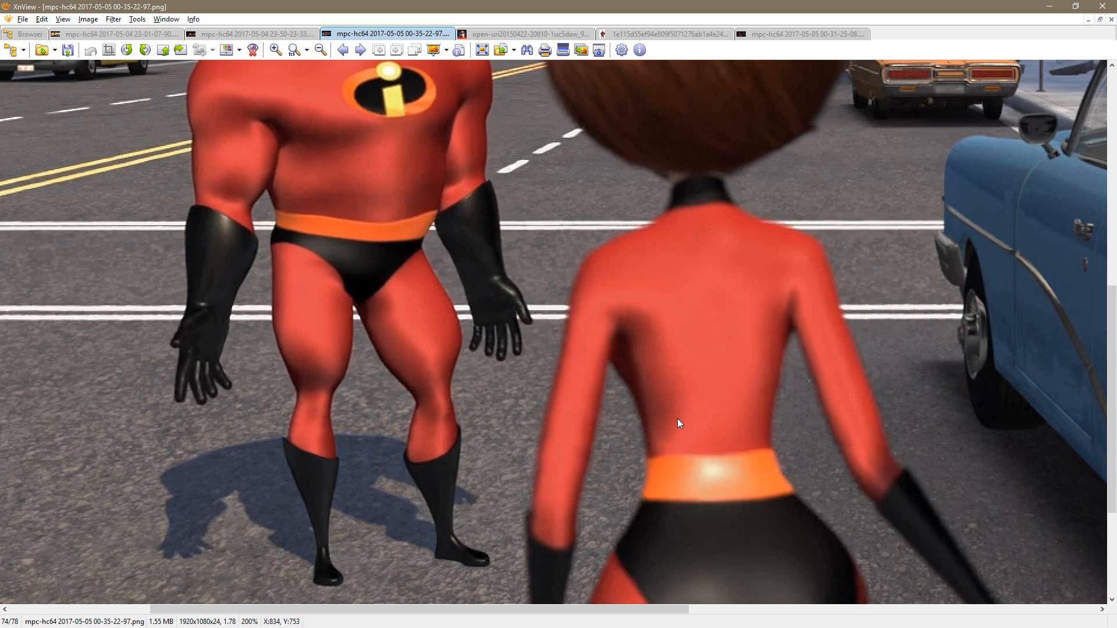
key(alt+Tab)
drag(625, 417, 437, 411)
mouse_move(573, 445)
mouse_down()
mouse_move(811, 437)
mouse_move(591, 356)
mouse_up()
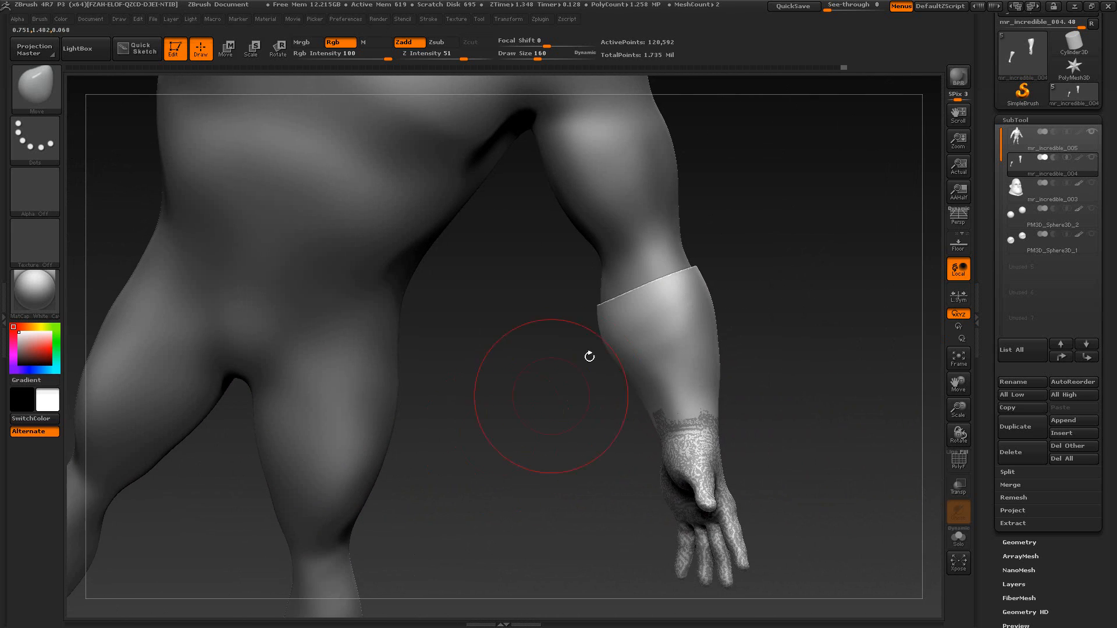
Step: Set the Move brush's draw size to 208 and reshape the inner and front rim of the glove's cuff around the forearm
key(s)
drag(603, 319, 607, 319)
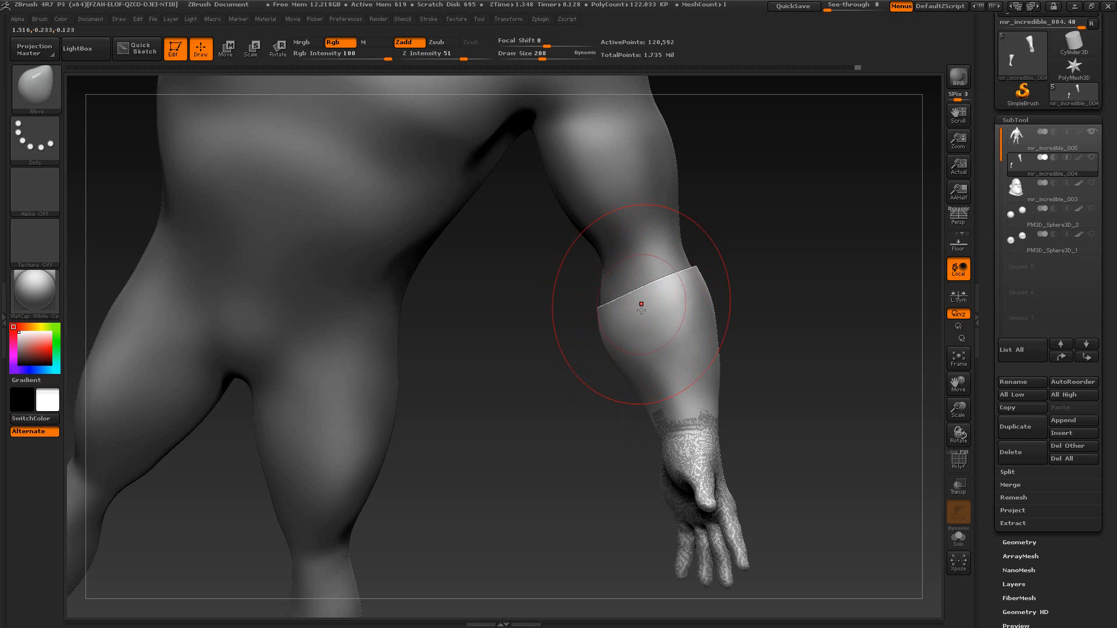
drag(597, 317, 581, 374)
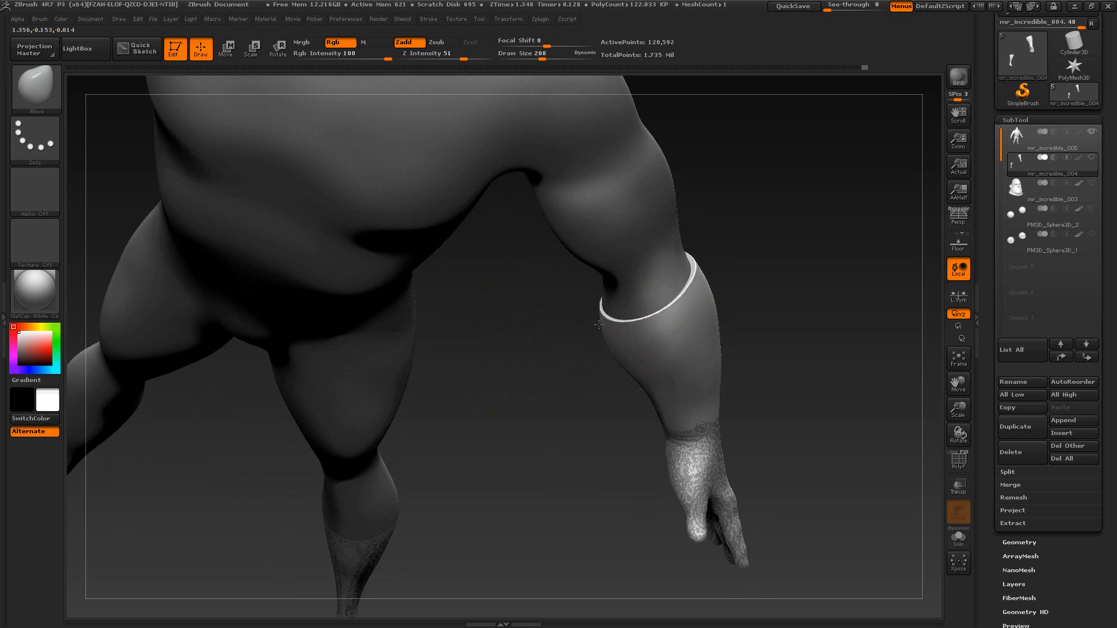
drag(599, 324, 619, 399)
mouse_move(748, 391)
mouse_down()
mouse_move(731, 312)
mouse_move(710, 408)
mouse_move(747, 382)
mouse_up()
drag(644, 420, 628, 374)
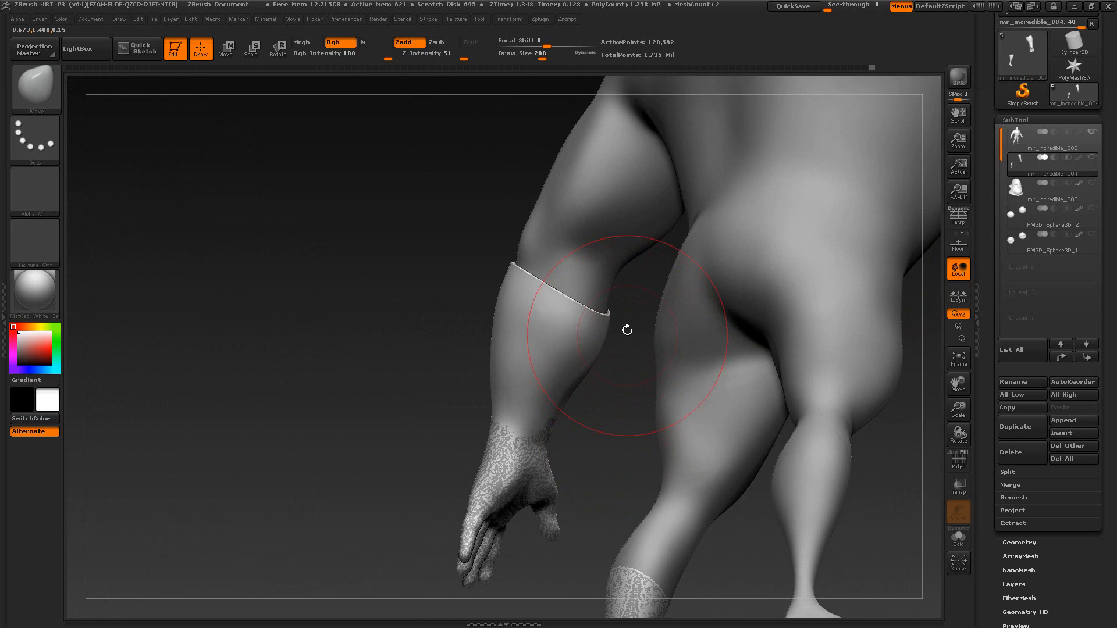
Step: Check the cuff against the street reference in XnView and refine its rim, reducing the Move brush's draw size to 118
key(alt+Tab)
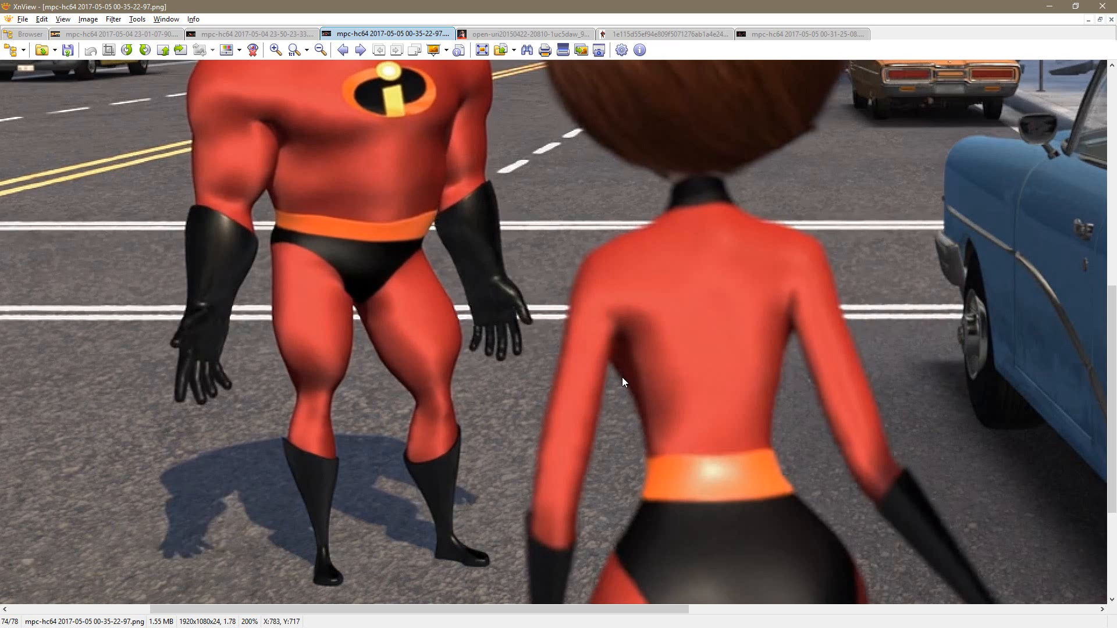
key(alt+Tab)
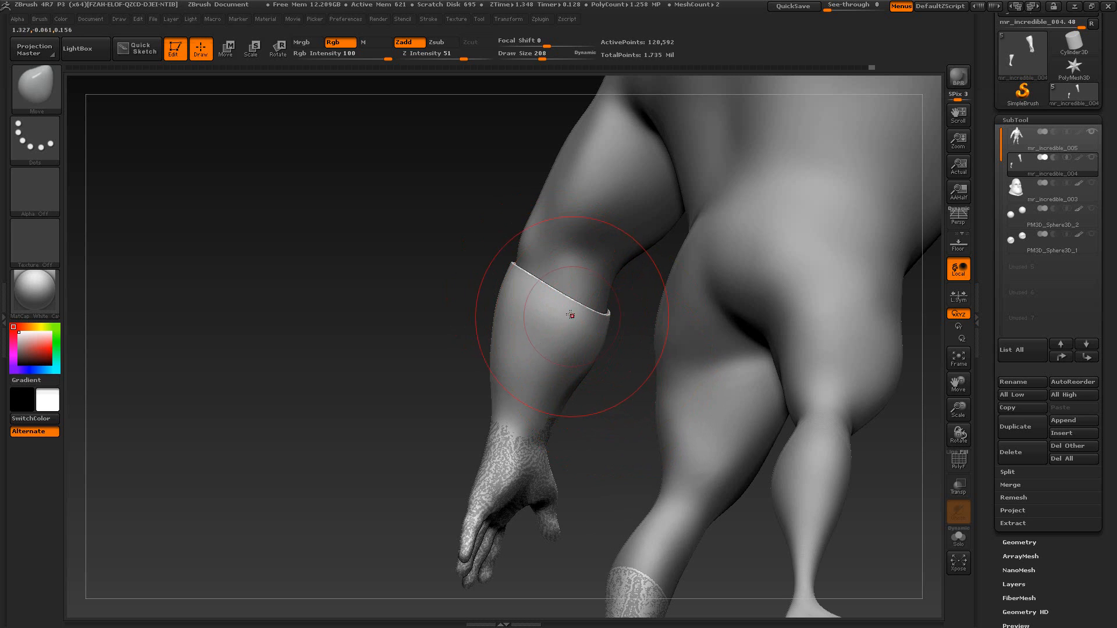
drag(584, 372, 540, 413)
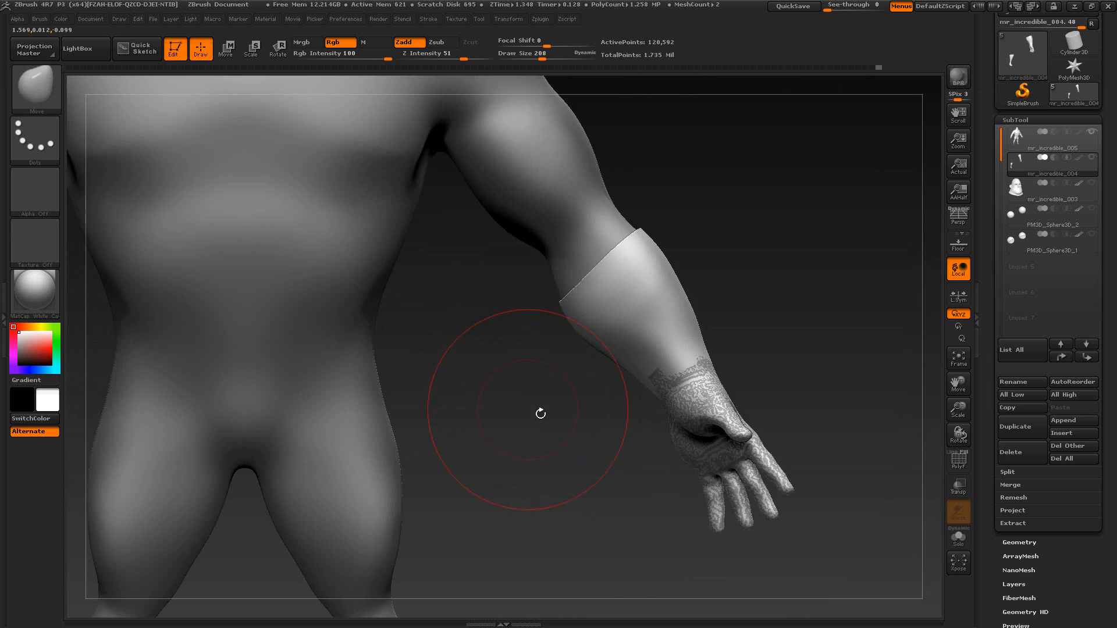
key(s)
drag(603, 266, 593, 268)
drag(541, 391, 554, 425)
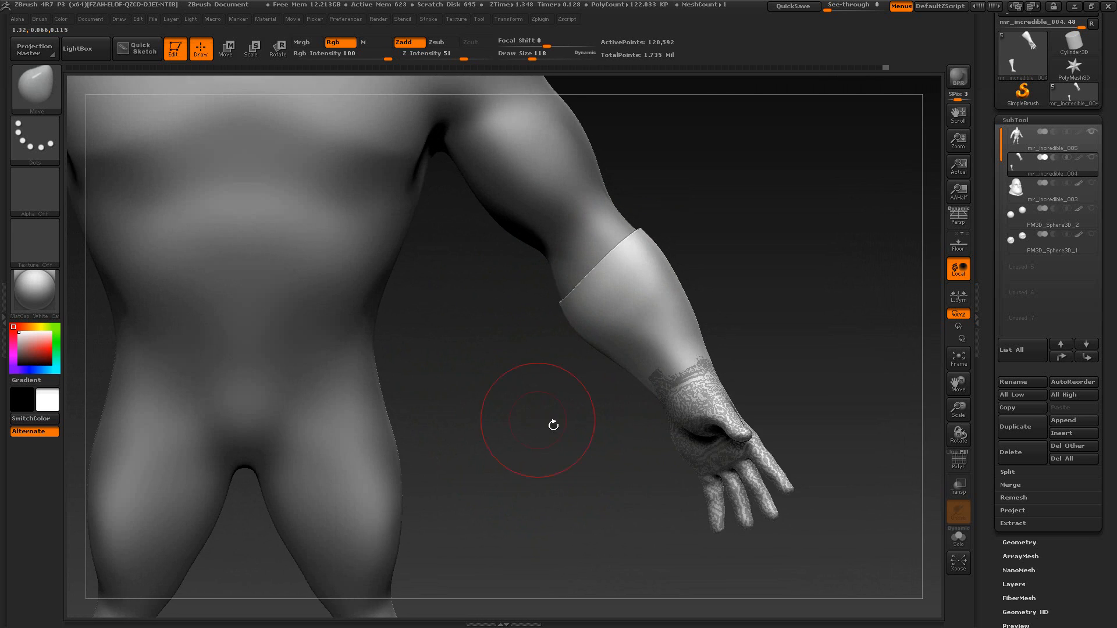
Step: Isolate the glove and boot subtool with Solo and remesh it with DynaMesh
mouse_move(587, 462)
alt+mouse_down()
mouse_move(558, 446)
mouse_move(700, 447)
mouse_move(586, 426)
mouse_move(612, 489)
mouse_move(625, 385)
mouse_move(579, 429)
mouse_move(641, 489)
mouse_move(613, 427)
mouse_move(598, 499)
mouse_move(620, 363)
mouse_move(573, 404)
mouse_move(578, 419)
alt+mouse_up()
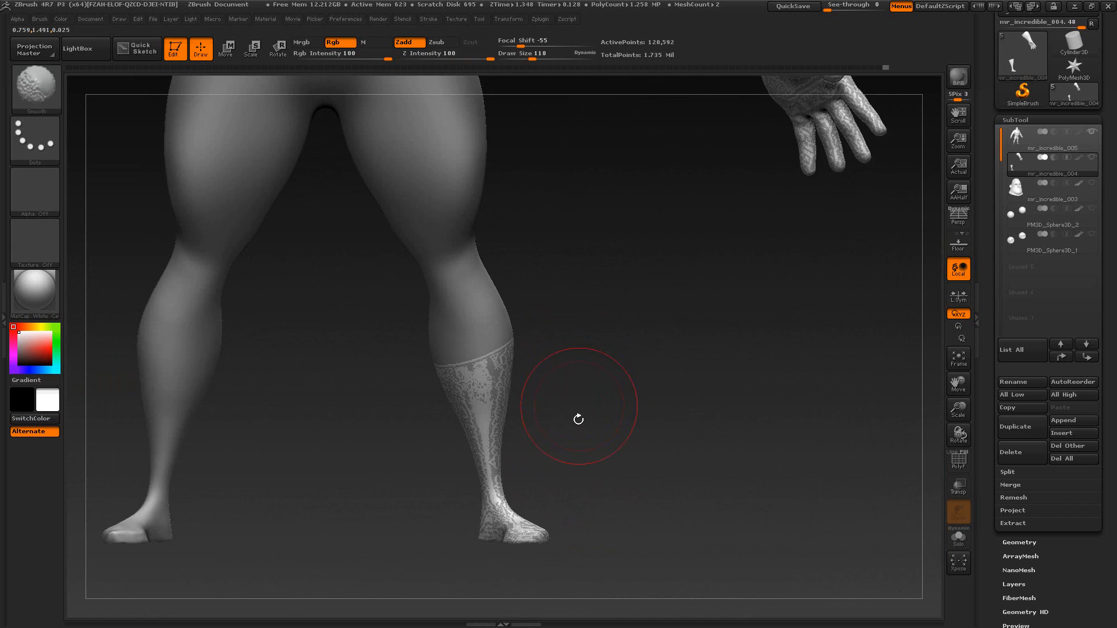
click(959, 538)
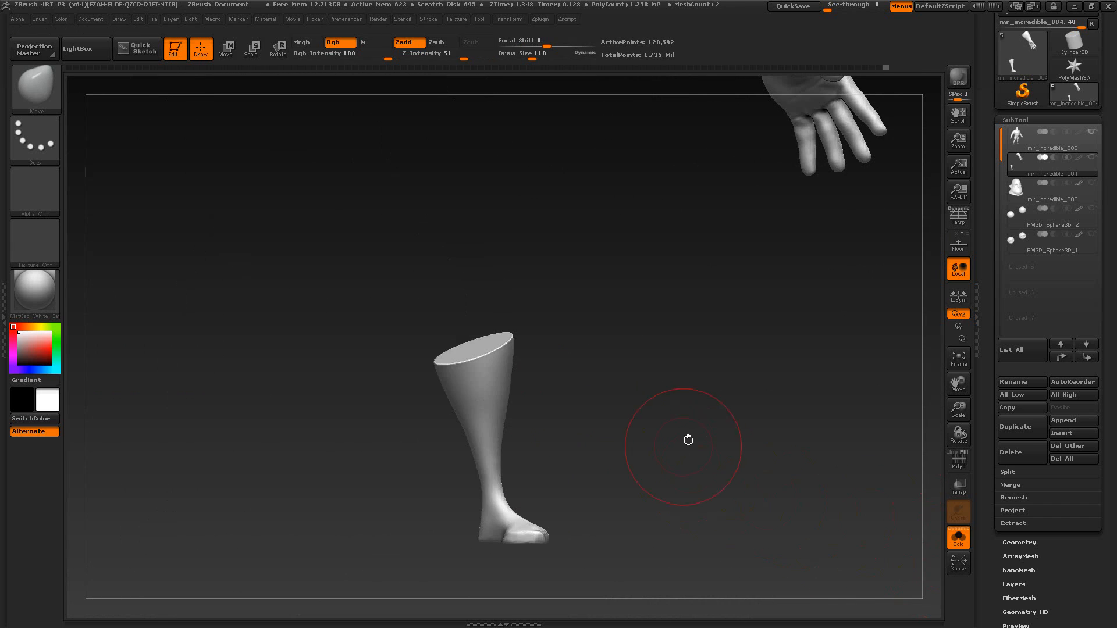
mouse_move(710, 443)
alt+mouse_down()
mouse_move(690, 366)
mouse_move(624, 493)
mouse_move(583, 486)
alt+mouse_up()
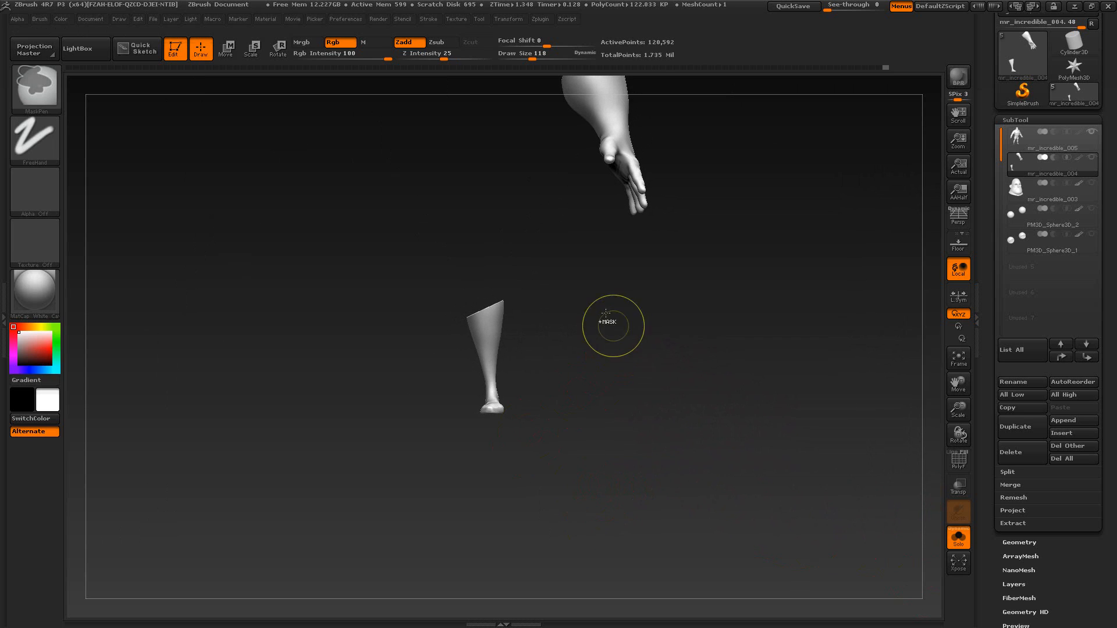
mouse_move(597, 302)
ctrl+mouse_down()
mouse_move(657, 366)
mouse_move(643, 378)
mouse_move(640, 411)
ctrl+mouse_up()
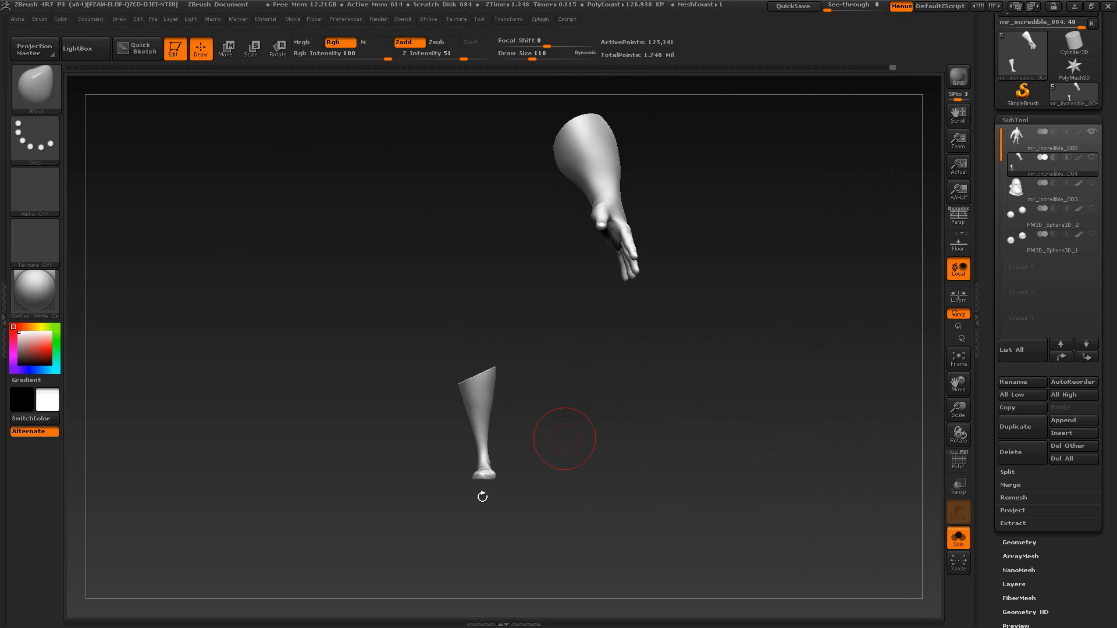
Step: Mask the foot and lower part of the boot and blur the mask into a soft transition below the cuff
ctrl+drag(458, 524, 518, 430)
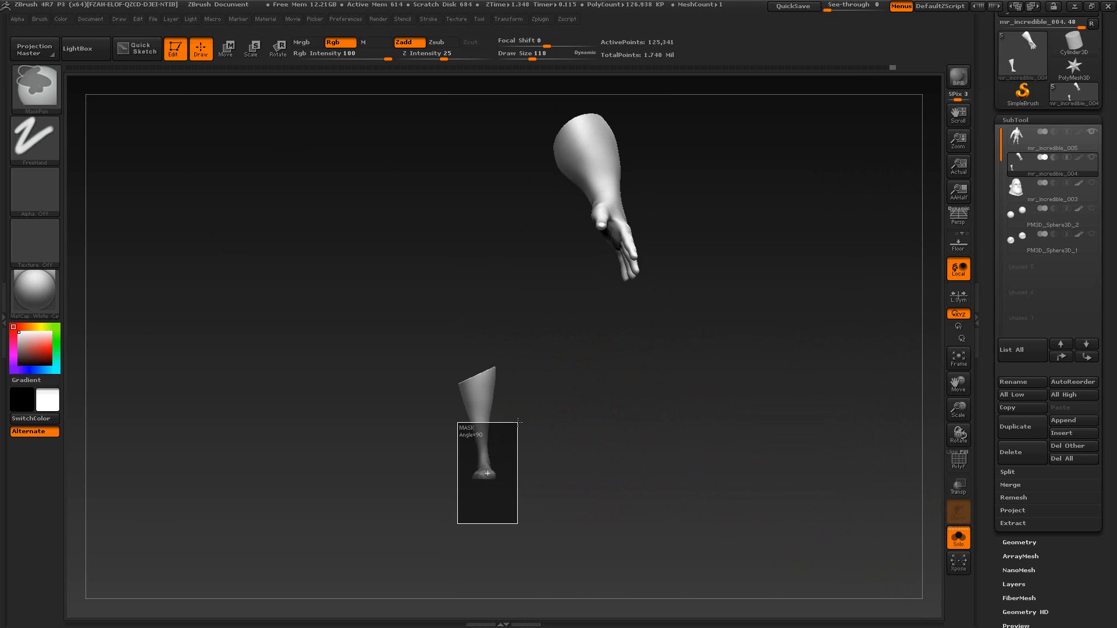
drag(518, 421, 518, 422)
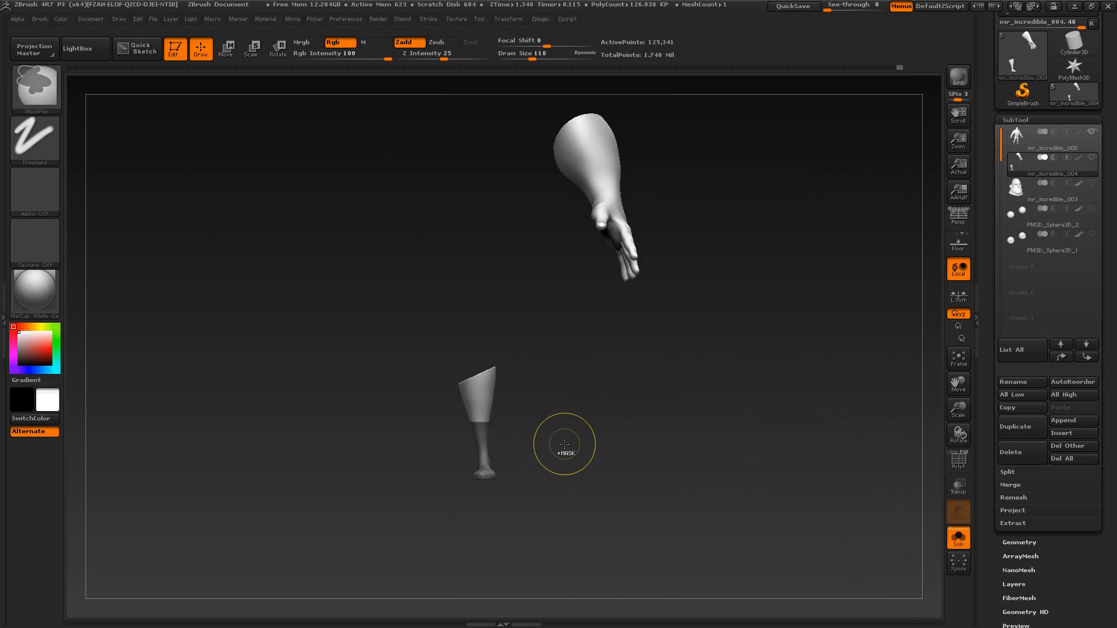
ctrl+click(483, 444)
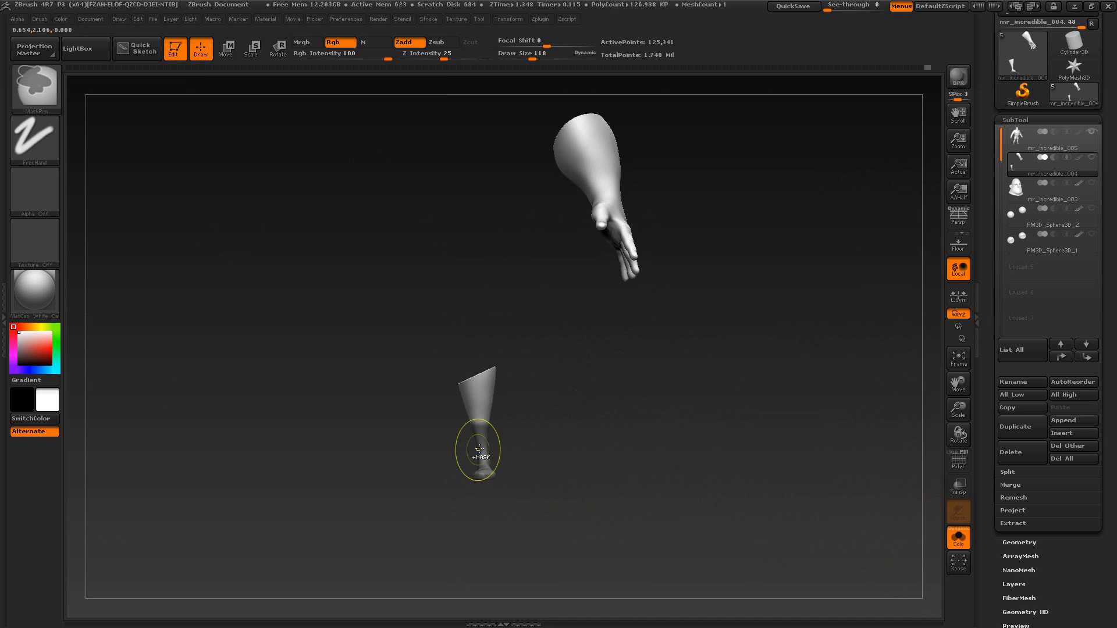
ctrl+click(480, 447)
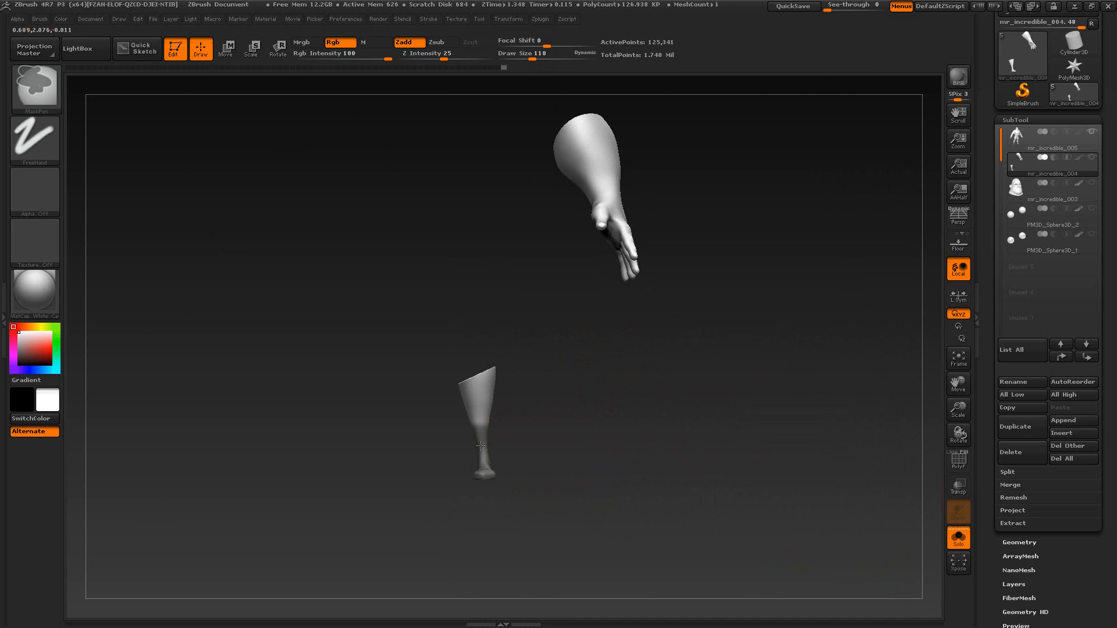
ctrl+click(539, 447)
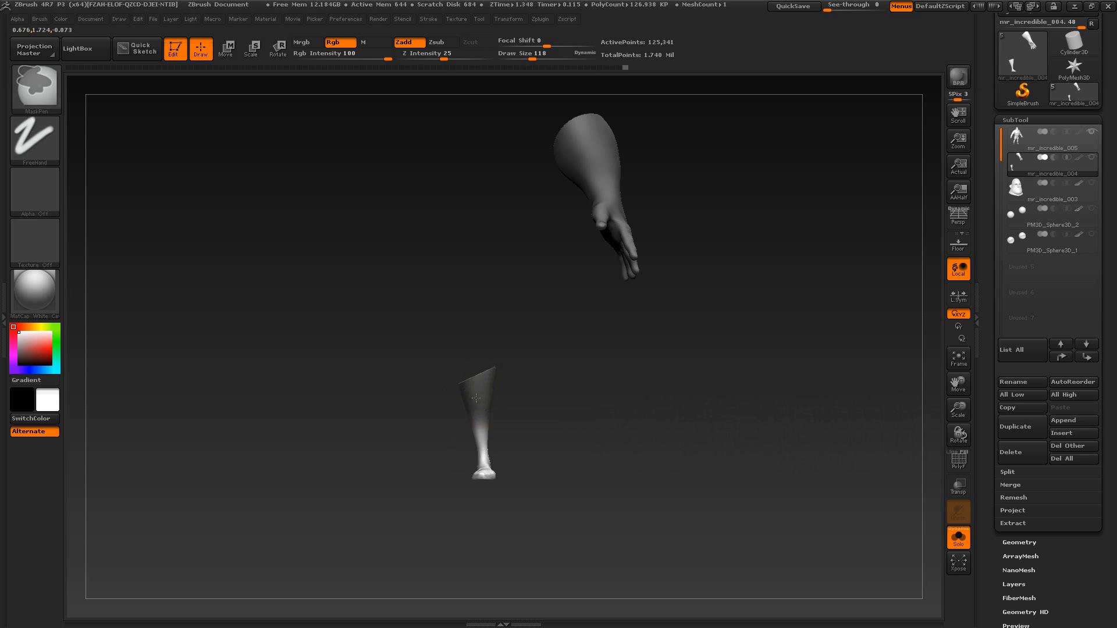
mouse_move(560, 428)
ctrl+mouse_down()
mouse_move(573, 443)
mouse_move(613, 437)
mouse_move(553, 459)
mouse_move(576, 411)
ctrl+mouse_up()
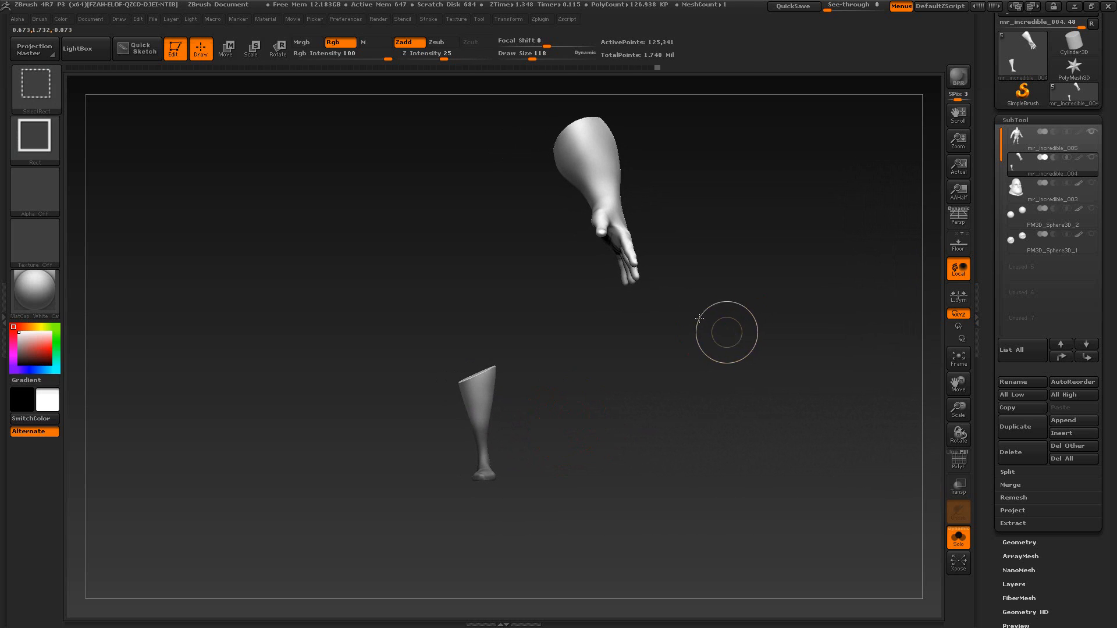
Step: Mask the whole glove as well, leaving the boot's upper part free, and turn off Solo to show the body again
ctrl+shift+drag(726, 330, 586, 204)
ctrl+shift+drag(748, 341, 527, 114)
mouse_move(608, 363)
mouse_down()
mouse_move(485, 383)
mouse_move(598, 395)
mouse_move(550, 394)
mouse_move(536, 414)
mouse_move(577, 447)
mouse_up()
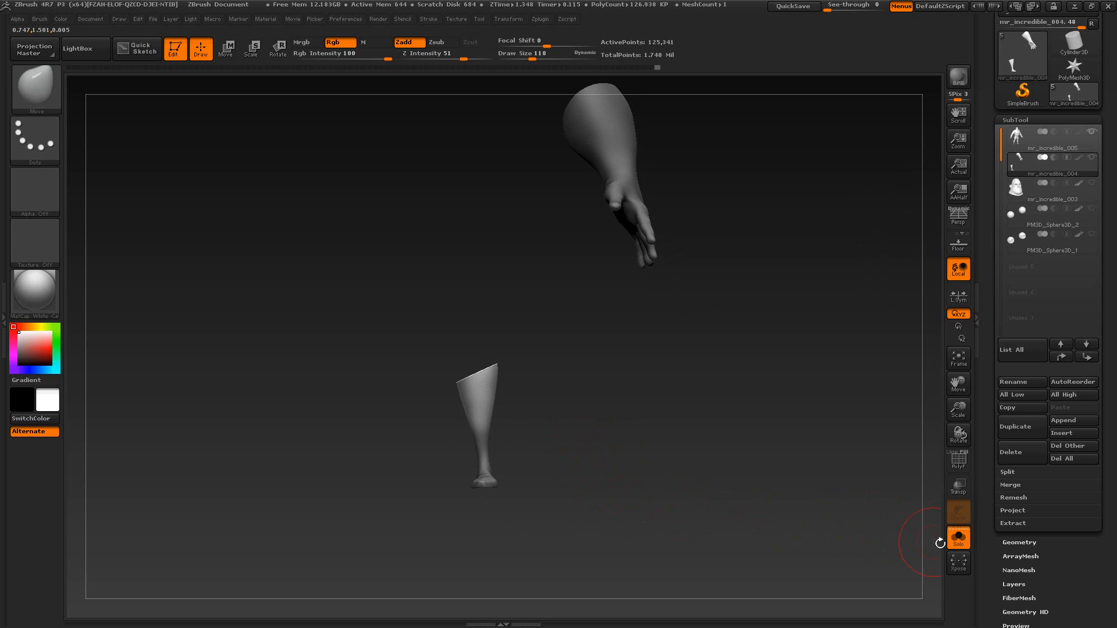
click(958, 538)
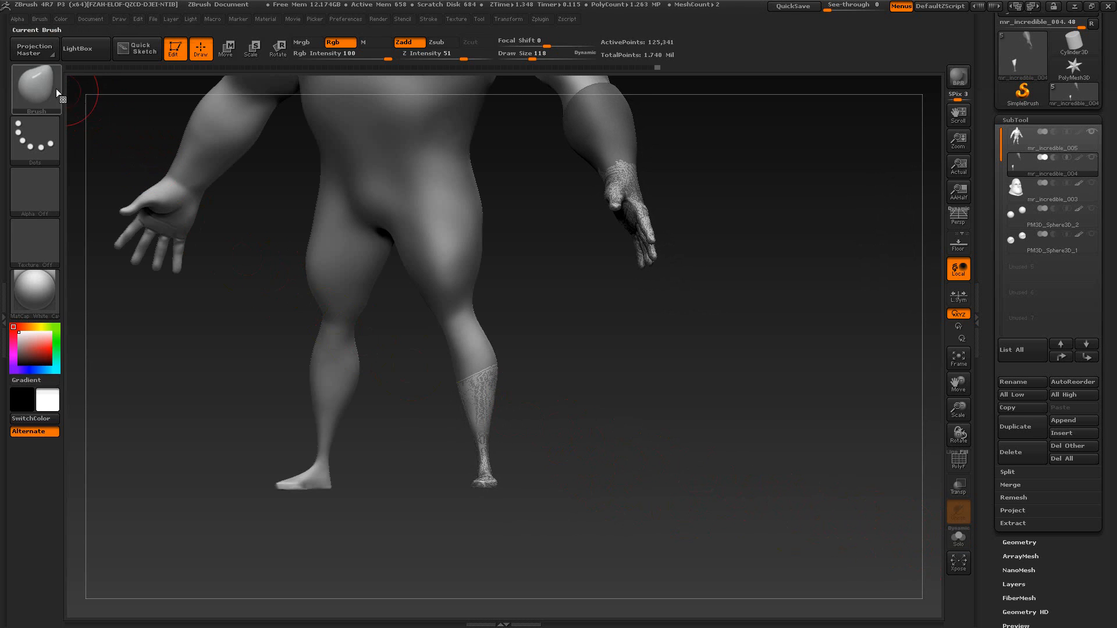
Step: Scale the boot's unmasked upper part outward around the calf, using a transpose line laid along the boot between the foot and the cuff
click(251, 49)
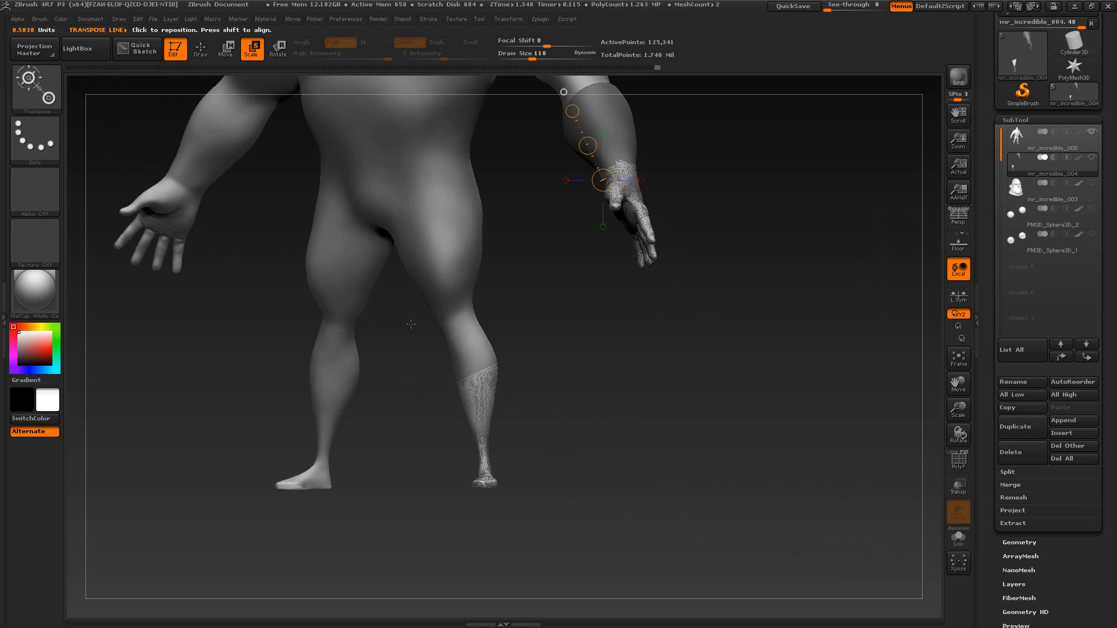
drag(523, 485, 480, 364)
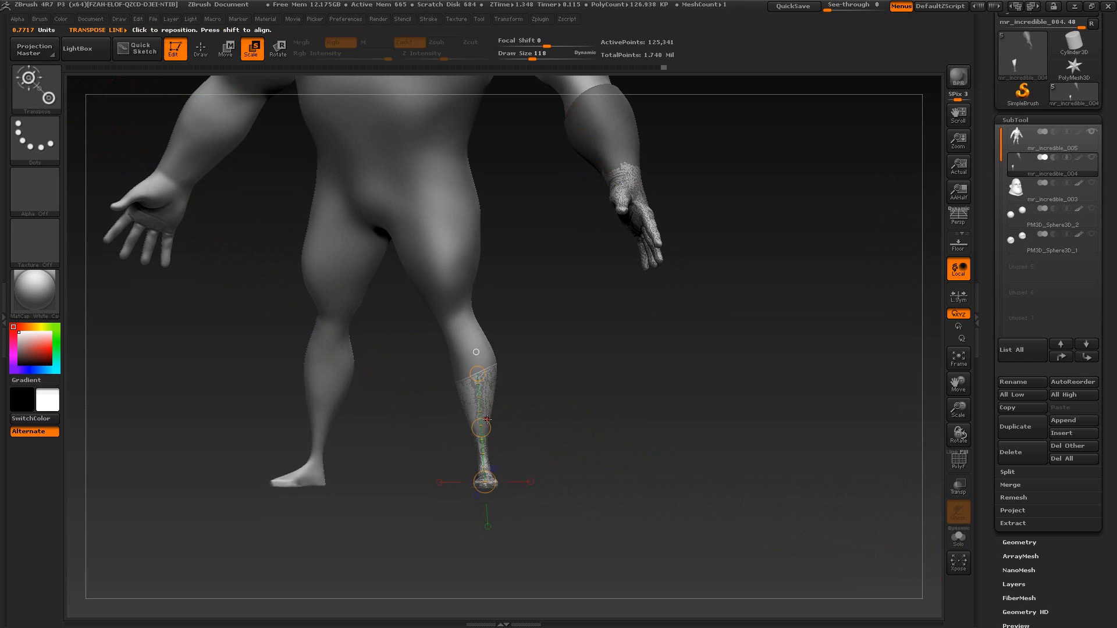
drag(592, 452, 542, 486)
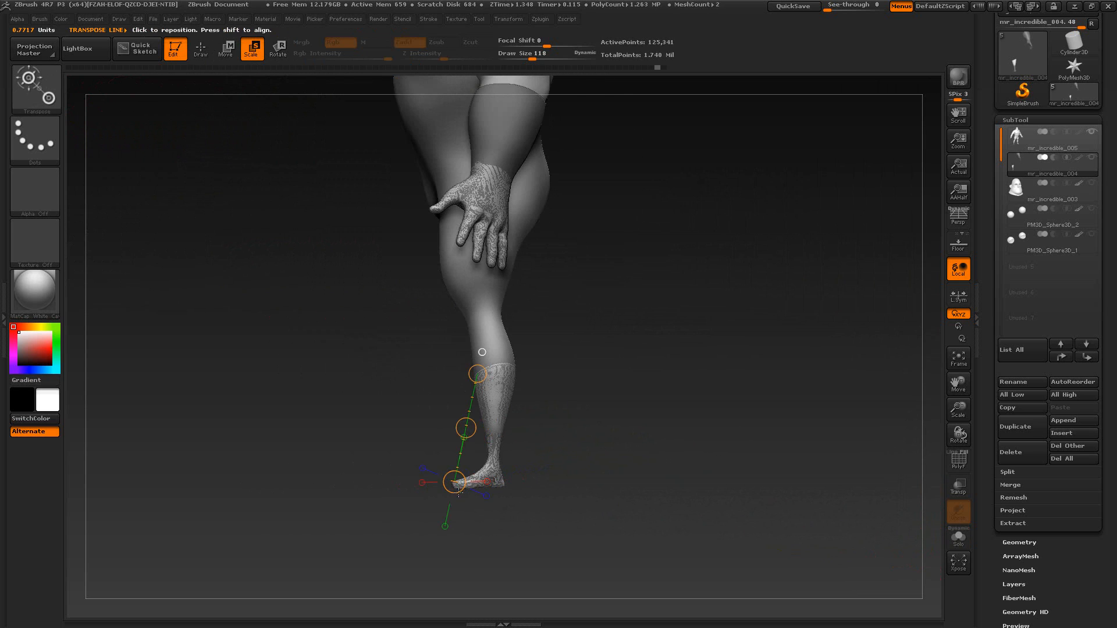
drag(459, 493, 500, 489)
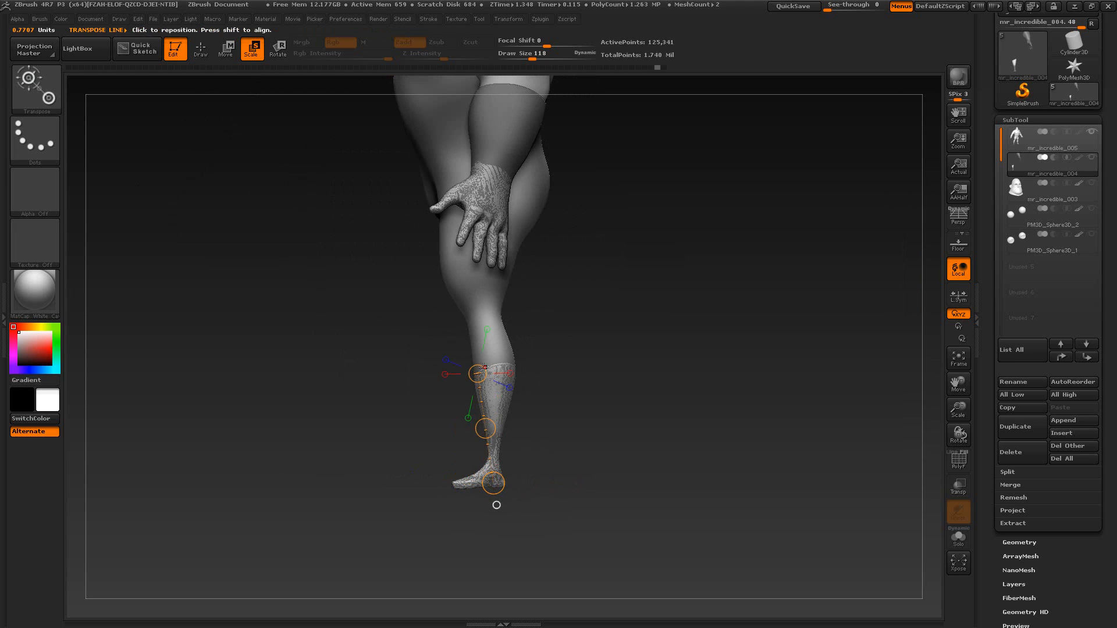
drag(483, 367, 499, 366)
drag(545, 449, 583, 420)
mouse_move(485, 366)
mouse_down()
mouse_move(503, 364)
mouse_move(481, 476)
mouse_move(557, 438)
mouse_move(546, 302)
mouse_move(399, 369)
mouse_move(524, 461)
mouse_move(569, 347)
mouse_move(578, 379)
mouse_move(586, 354)
mouse_move(460, 456)
mouse_move(514, 451)
mouse_move(506, 267)
mouse_move(559, 394)
mouse_move(494, 246)
mouse_move(511, 254)
mouse_move(486, 246)
mouse_move(493, 266)
mouse_up()
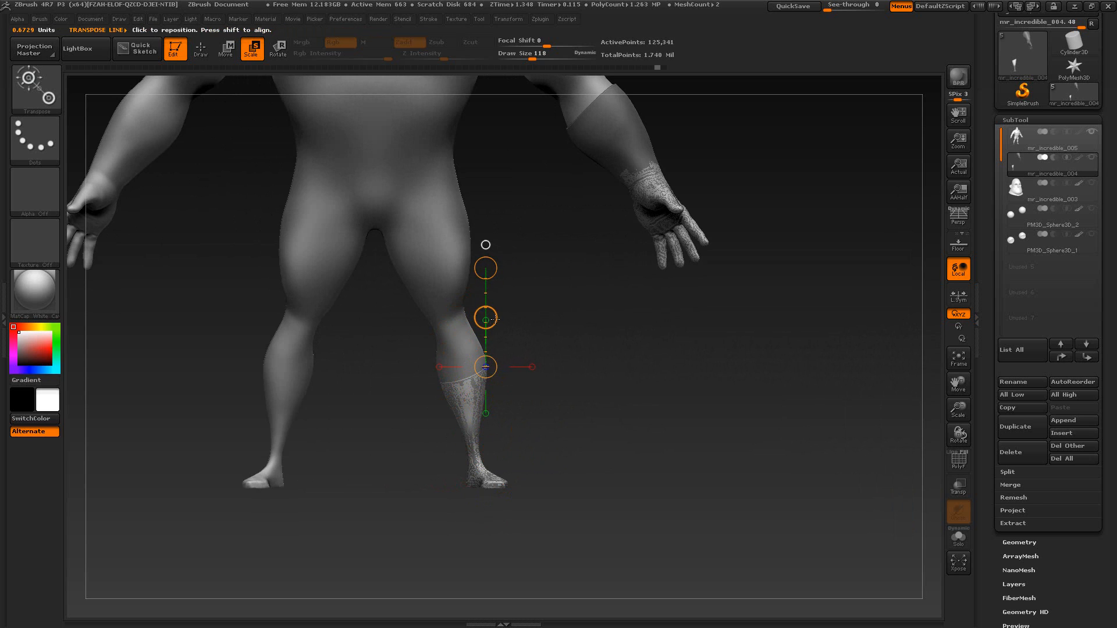
drag(495, 319, 482, 434)
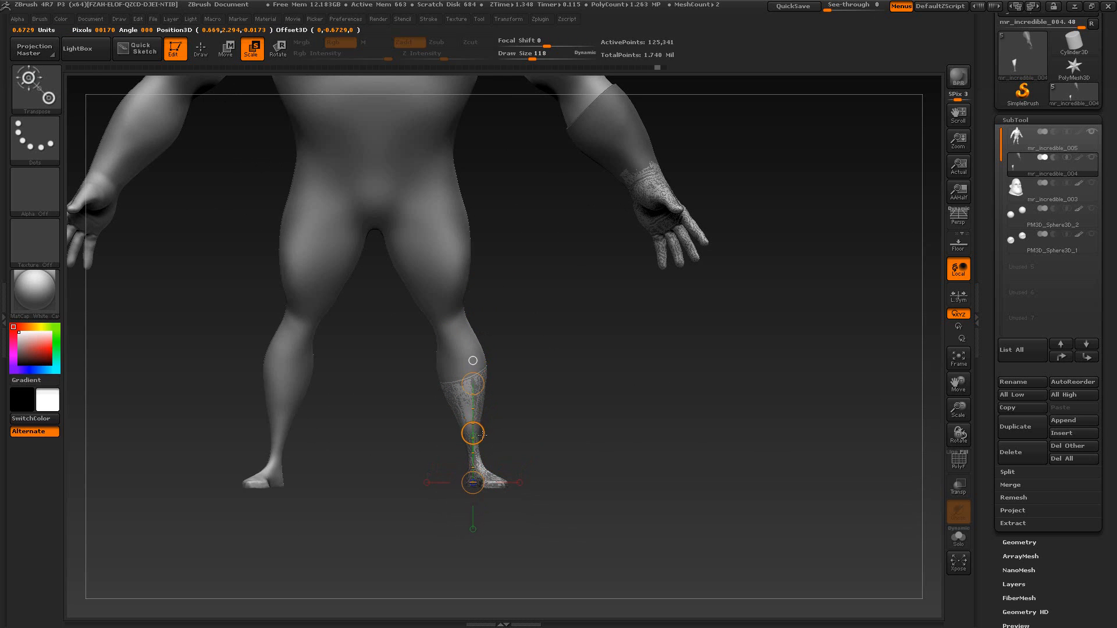
drag(478, 384, 477, 378)
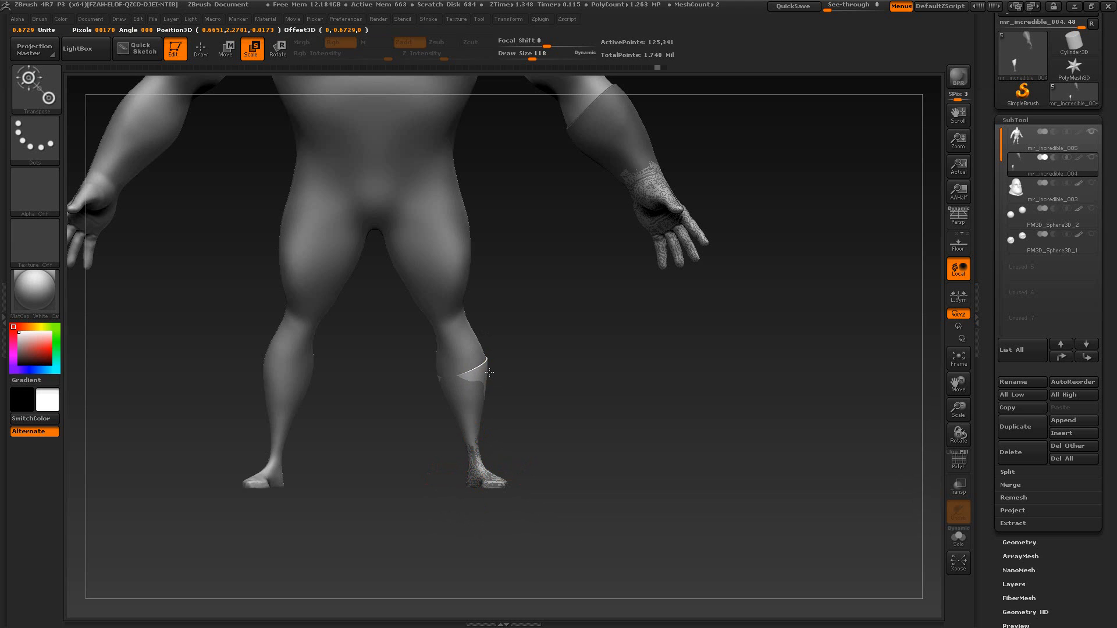
drag(538, 409, 524, 427)
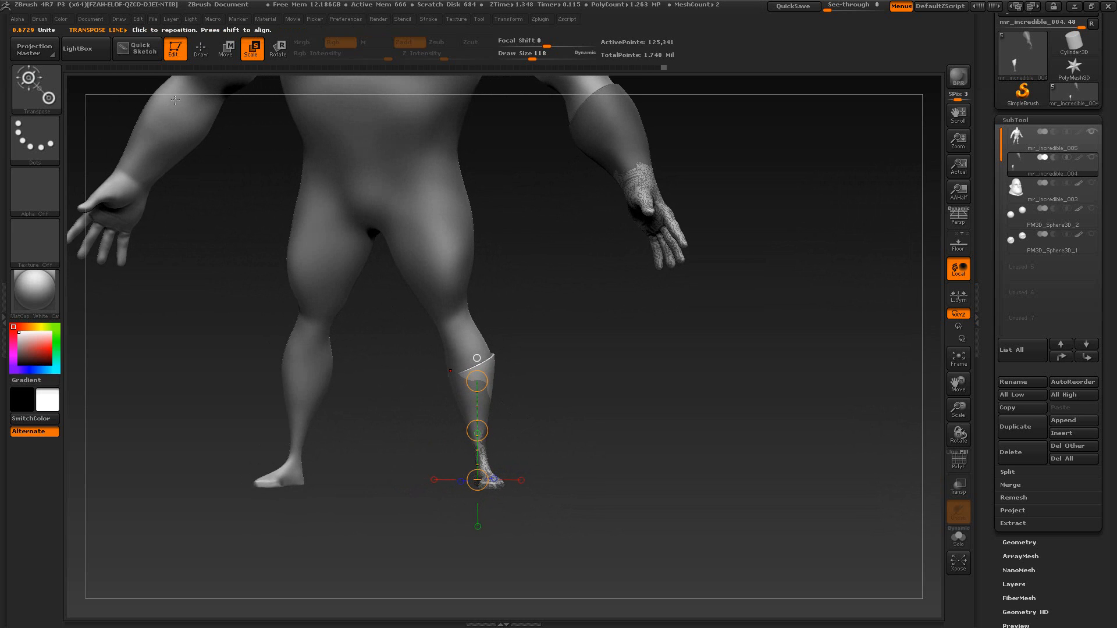
Step: Reshape the boot's rim around the calf with the Move brush at draw size 214, checking it against the white-background boot reference in XnView
click(206, 52)
mouse_move(366, 391)
mouse_down()
mouse_move(568, 436)
mouse_move(542, 469)
mouse_up()
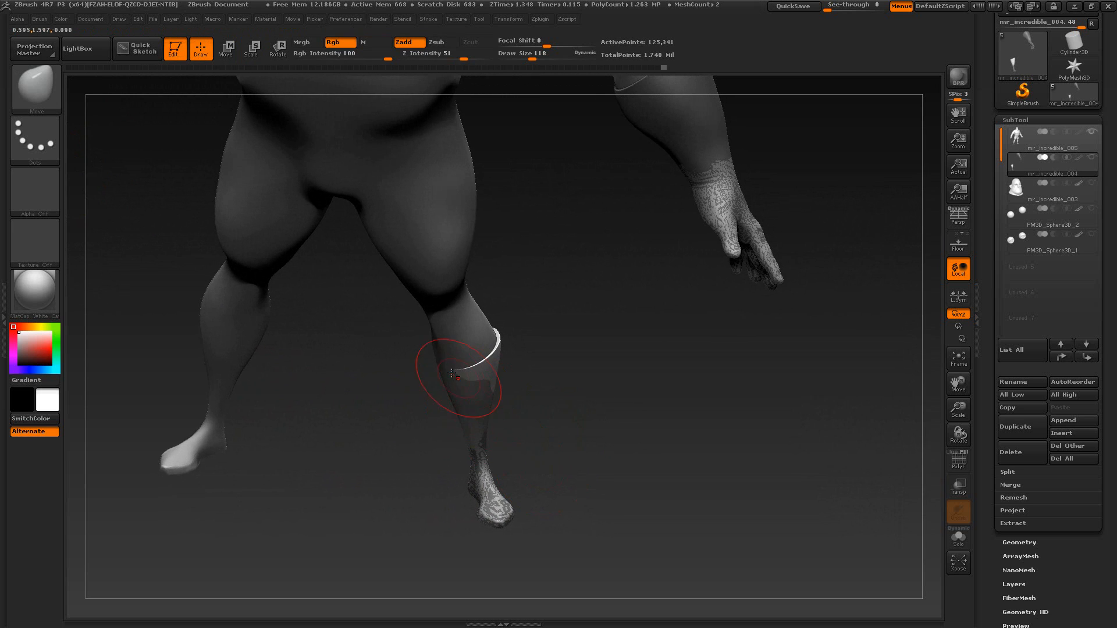
key(s)
drag(449, 375, 458, 375)
mouse_move(434, 366)
mouse_down()
mouse_move(510, 387)
mouse_move(530, 373)
mouse_move(474, 404)
mouse_move(449, 434)
mouse_move(510, 418)
mouse_up()
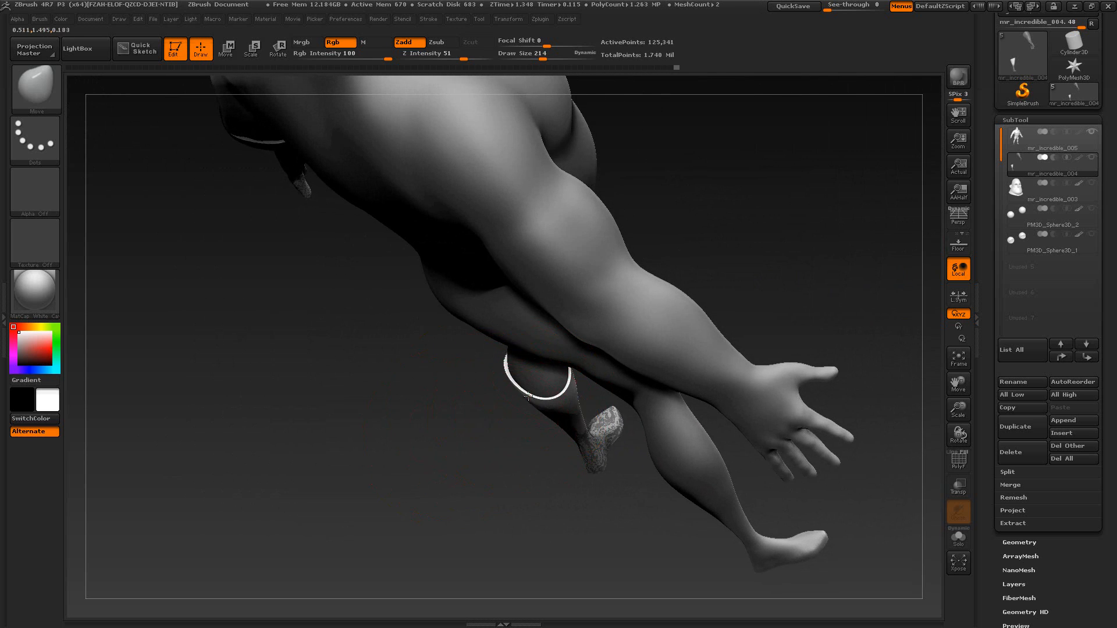
key(alt+Tab)
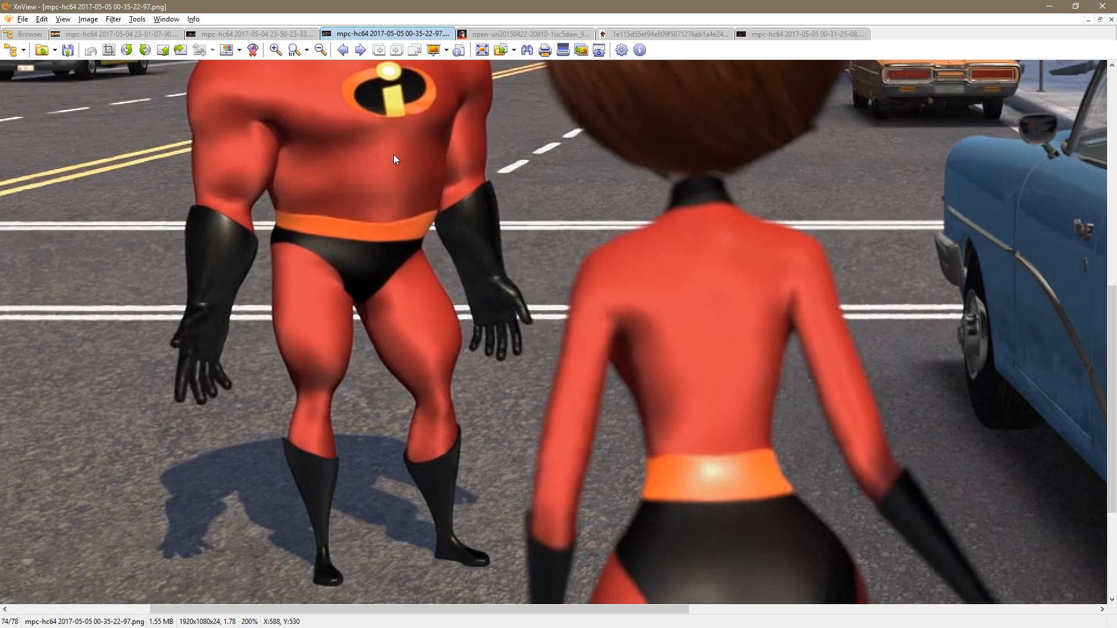
click(628, 34)
scroll(656, 279, down, 6)
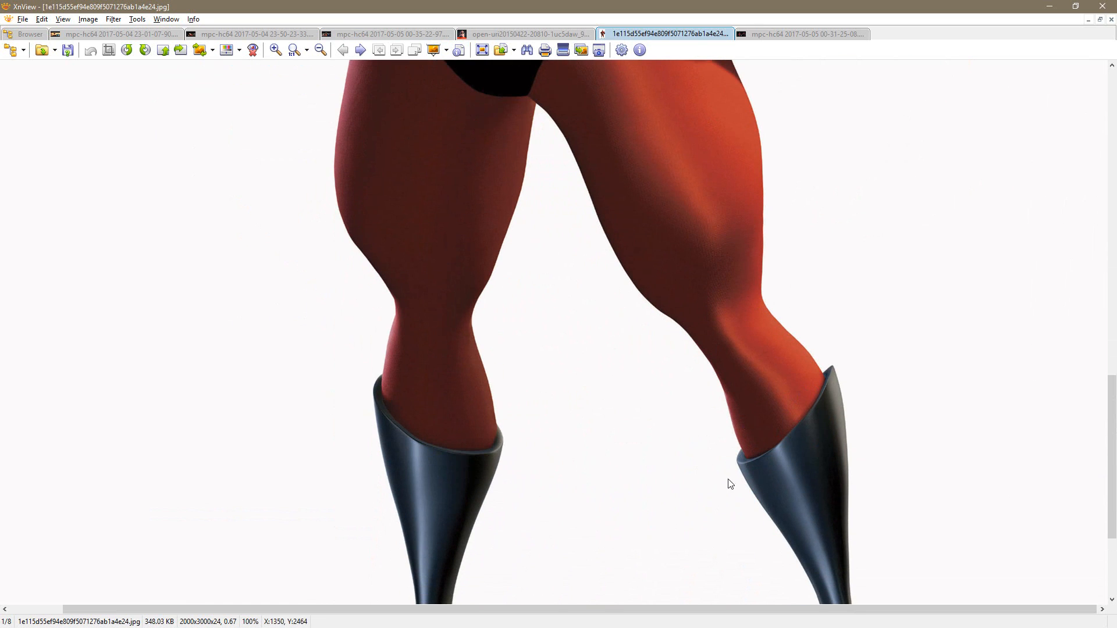
key(alt+Tab)
mouse_move(587, 534)
mouse_down()
mouse_move(682, 381)
mouse_move(683, 438)
mouse_move(641, 419)
mouse_up()
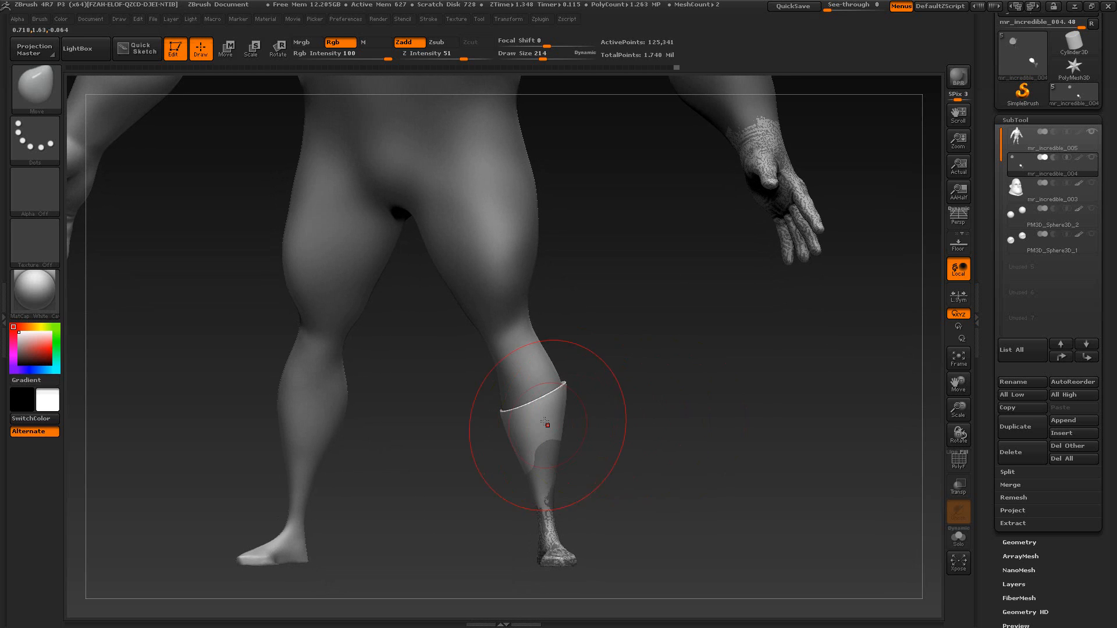
Step: Overlay the white-background boot reference from XnView on the viewport with See-through at 36, and turn on perspective
mouse_move(644, 467)
mouse_down()
mouse_move(648, 431)
mouse_move(643, 446)
mouse_up()
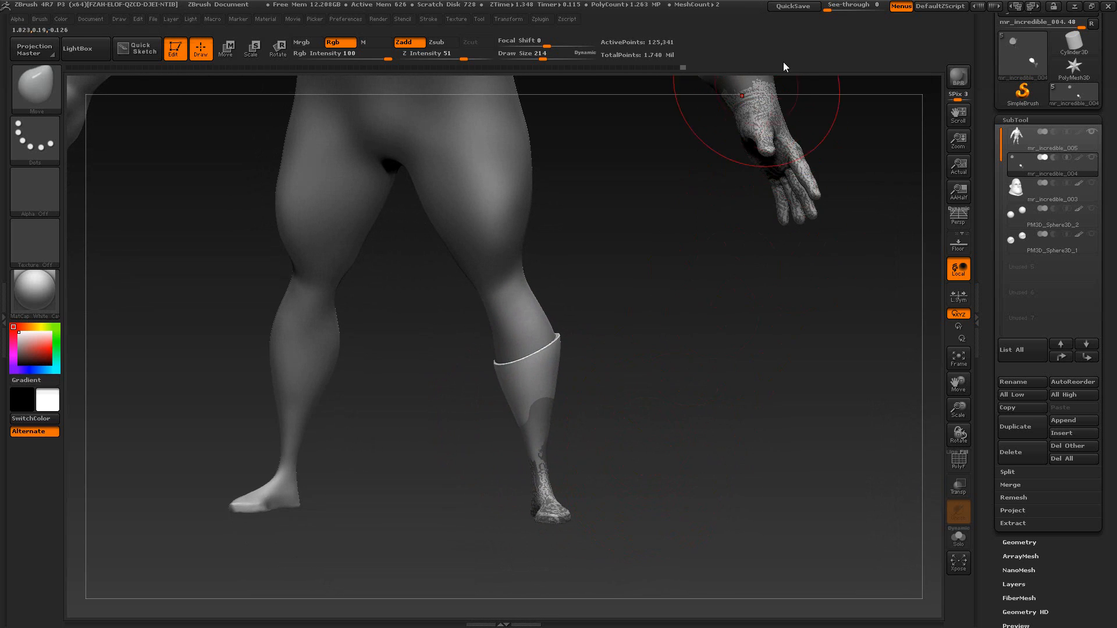
key(alt+Tab)
drag(734, 401, 647, 231)
key(alt+Tab)
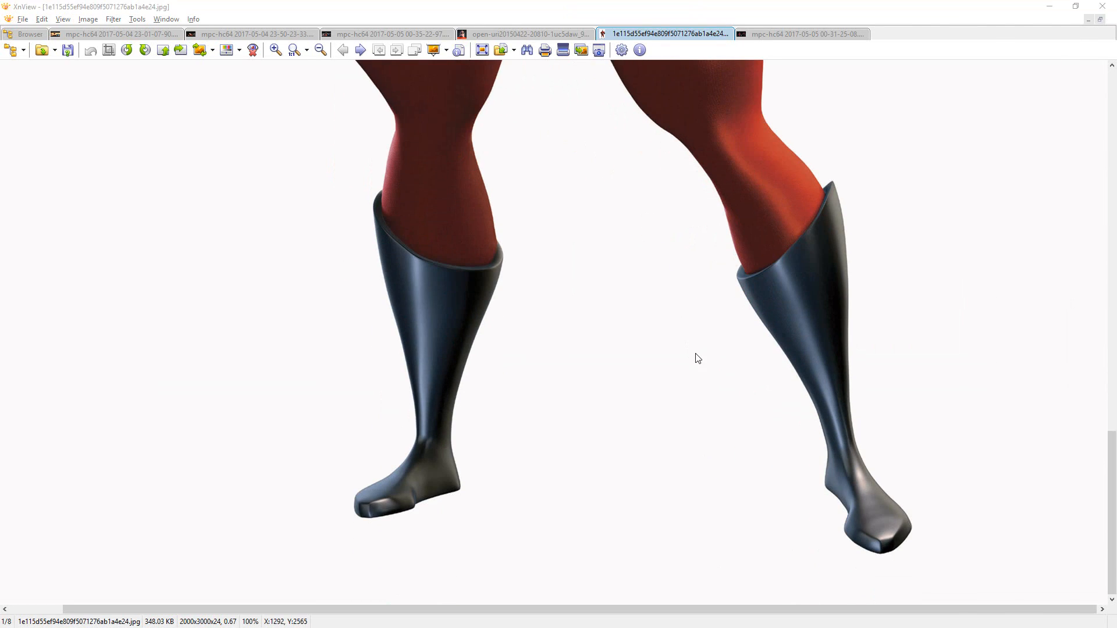
drag(674, 309, 565, 338)
key(s)
drag(626, 473, 663, 444)
drag(832, 8, 847, 9)
alt+drag(673, 315, 708, 385)
click(958, 217)
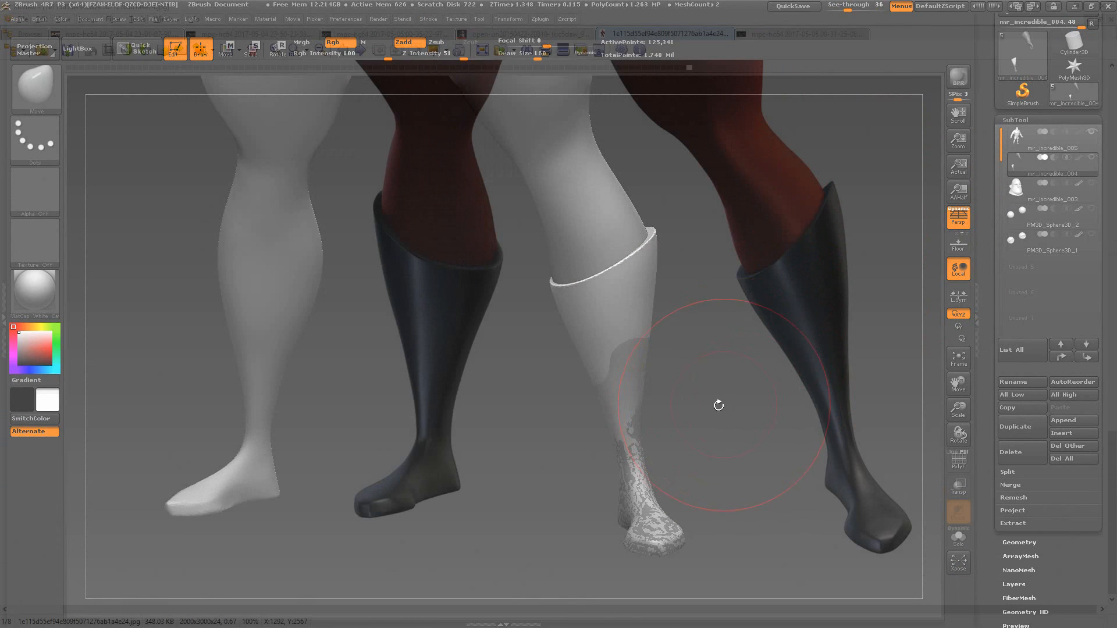
Step: Line the leg up with the overlaid reference and reshape the boot's rim with the Move brush to match the reference boot's slant and peak
mouse_move(724, 431)
alt+mouse_down()
mouse_move(891, 401)
mouse_move(709, 417)
mouse_move(804, 439)
mouse_move(601, 438)
mouse_move(731, 425)
mouse_move(718, 444)
mouse_move(684, 421)
mouse_move(697, 425)
mouse_move(703, 408)
mouse_move(723, 434)
alt+mouse_up()
drag(736, 354, 603, 440)
key(s)
drag(630, 291, 635, 291)
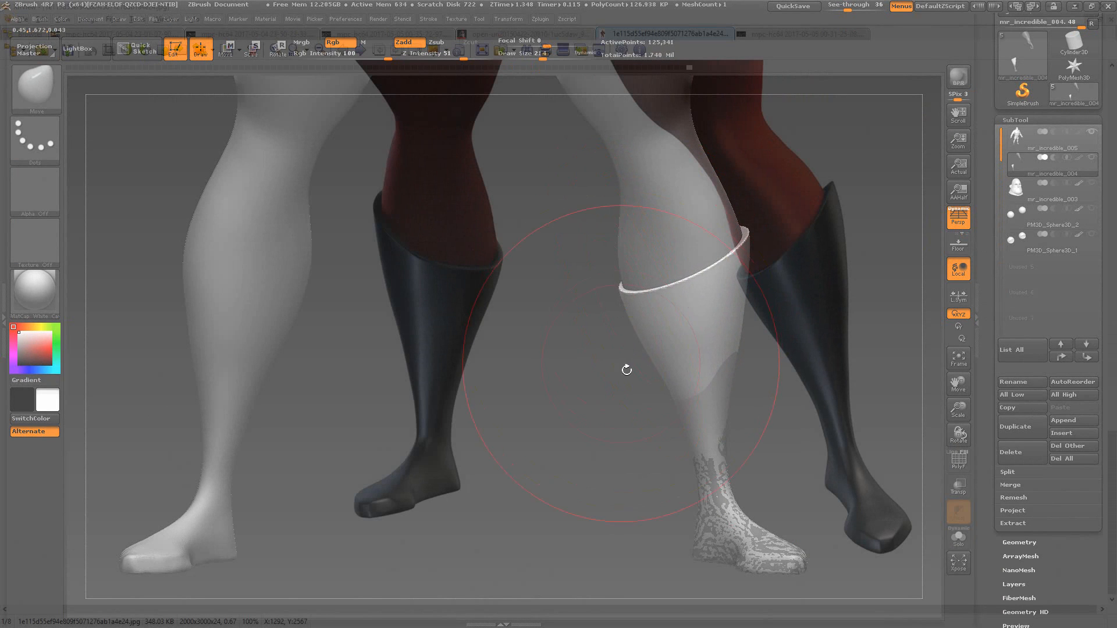
drag(627, 370, 743, 220)
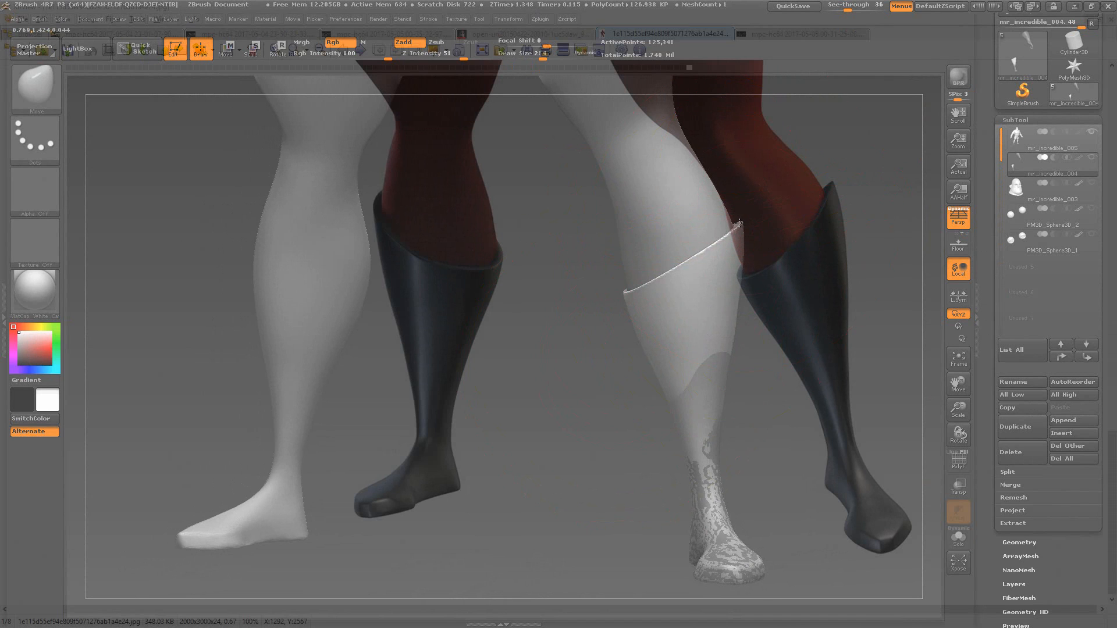
mouse_move(592, 391)
mouse_down()
mouse_move(682, 423)
mouse_move(706, 370)
mouse_move(679, 306)
mouse_move(701, 359)
mouse_move(696, 307)
mouse_move(801, 380)
mouse_move(713, 367)
mouse_move(675, 456)
mouse_move(644, 382)
mouse_move(679, 425)
mouse_move(665, 452)
mouse_move(662, 422)
mouse_move(673, 437)
mouse_move(676, 422)
mouse_up()
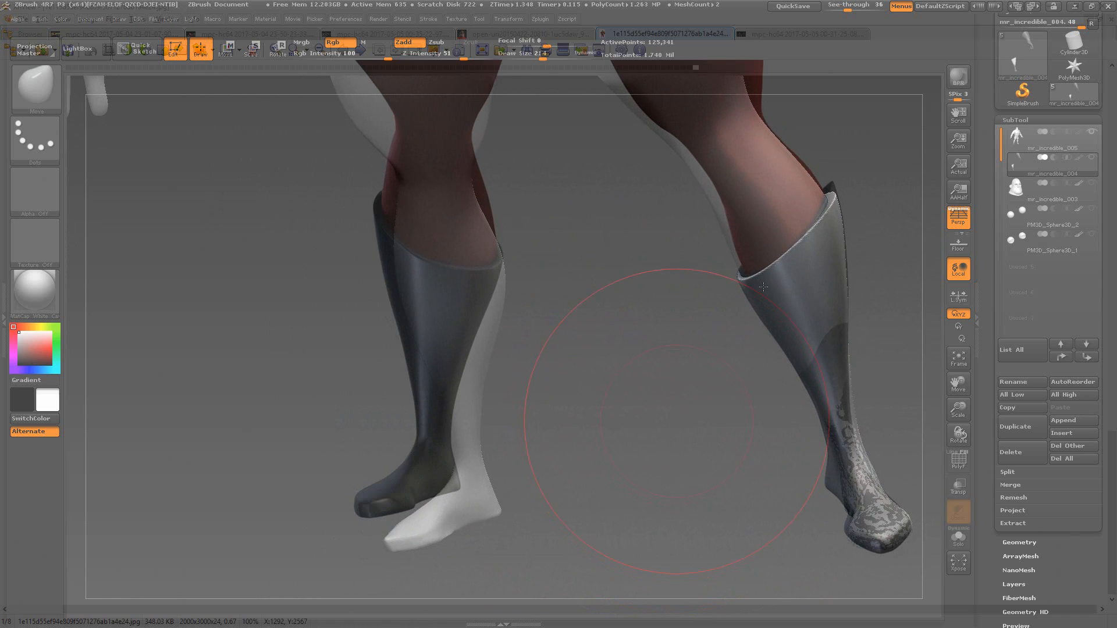
key(s)
drag(850, 189, 840, 191)
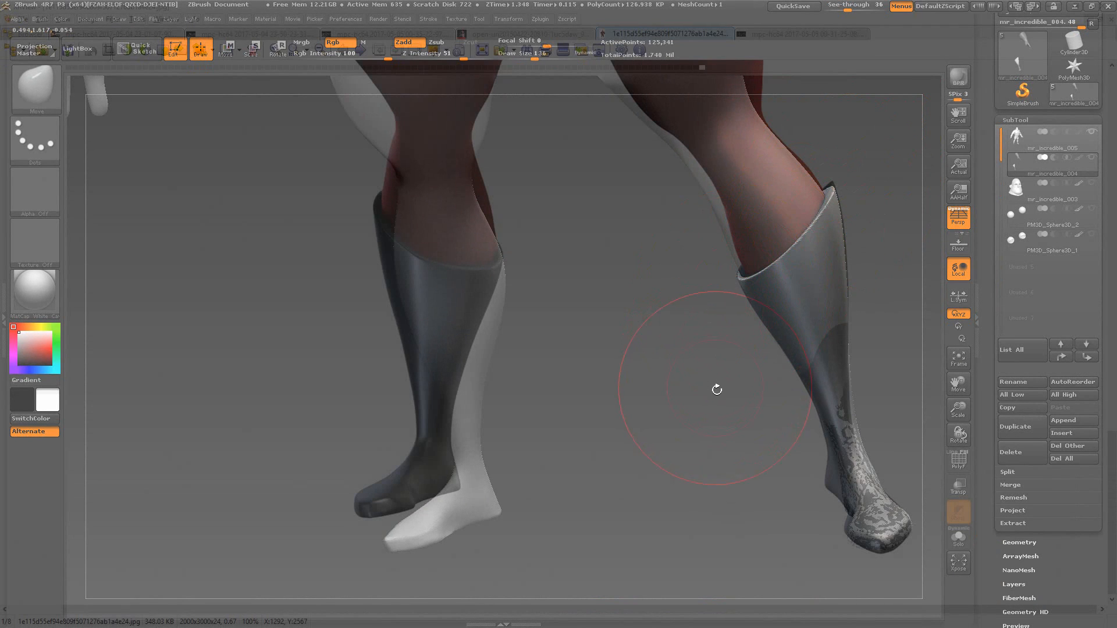
Step: Refine the boot cuff around the calf from above, the side and the front with the Move brush at smaller draw sizes
mouse_move(716, 389)
mouse_down()
mouse_move(615, 438)
mouse_move(775, 394)
mouse_move(772, 490)
mouse_move(712, 271)
mouse_up()
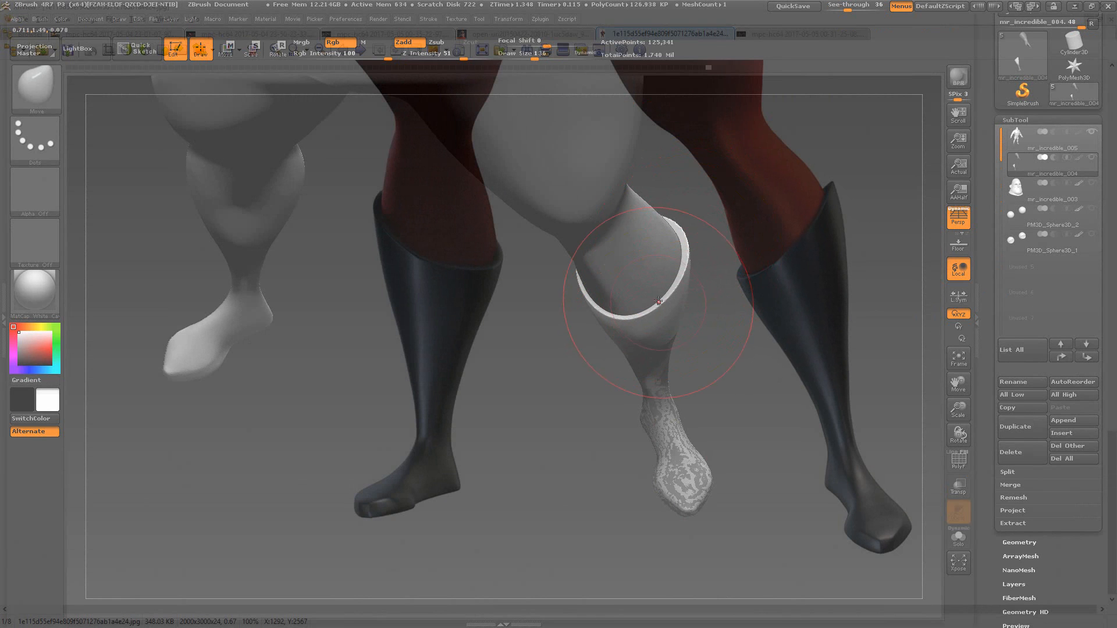
mouse_move(658, 302)
mouse_down()
mouse_move(732, 265)
mouse_move(741, 340)
mouse_up()
drag(787, 343, 627, 287)
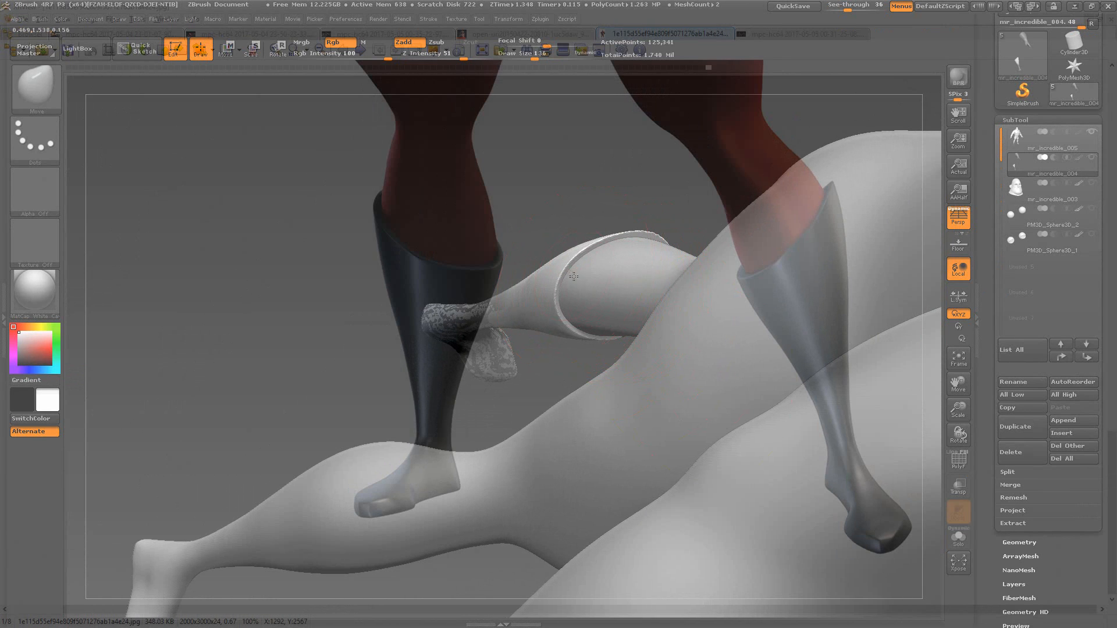
mouse_move(621, 172)
mouse_down()
mouse_move(691, 237)
mouse_move(661, 228)
mouse_up()
key(s)
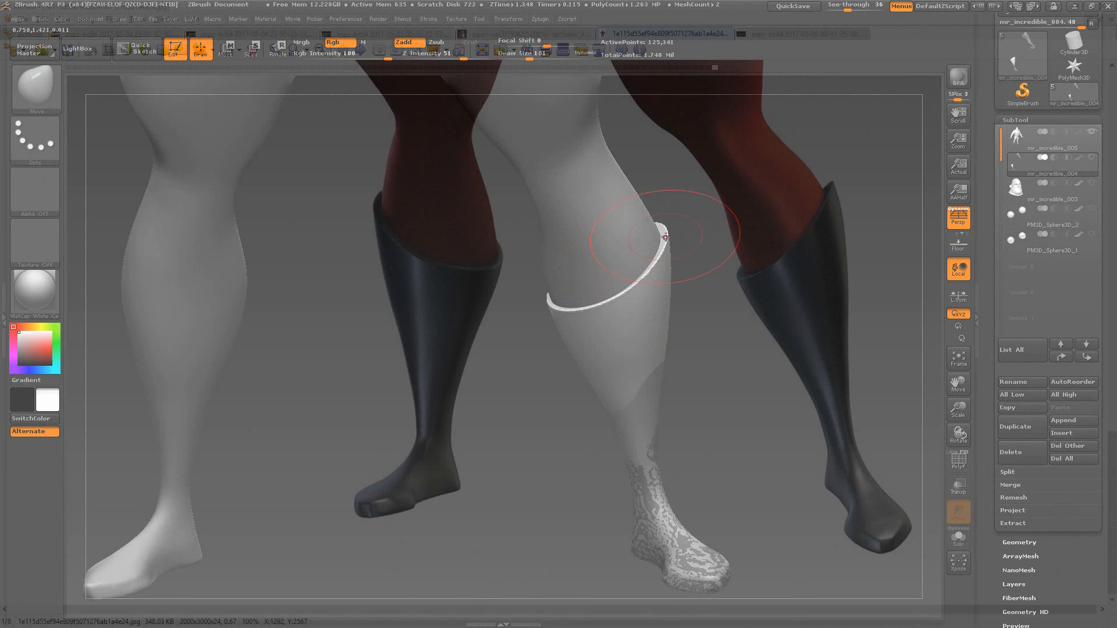
drag(701, 261, 602, 241)
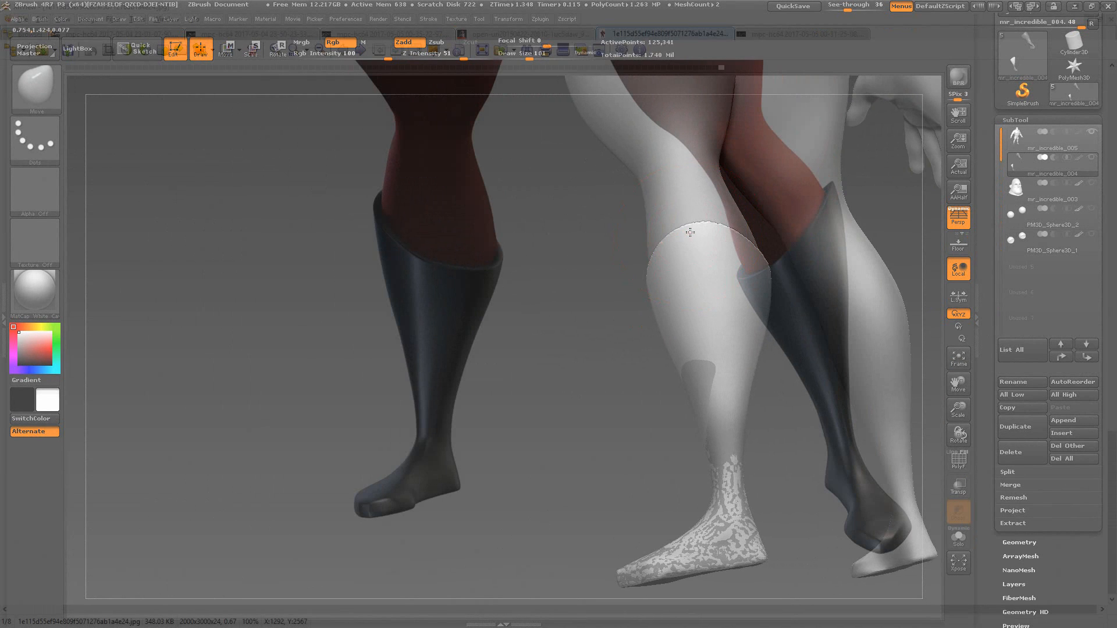
drag(696, 247, 721, 368)
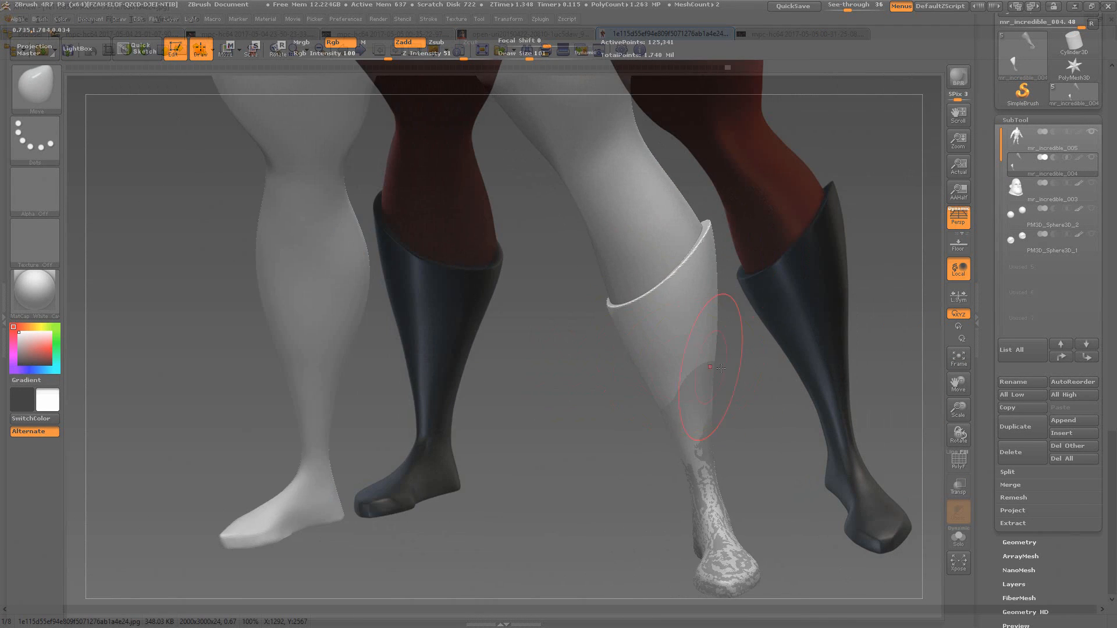
drag(787, 404, 788, 404)
Step: Set See-through back to 0 and check the glove and boot cuffs on the body from the front and back
drag(848, 9, 826, 9)
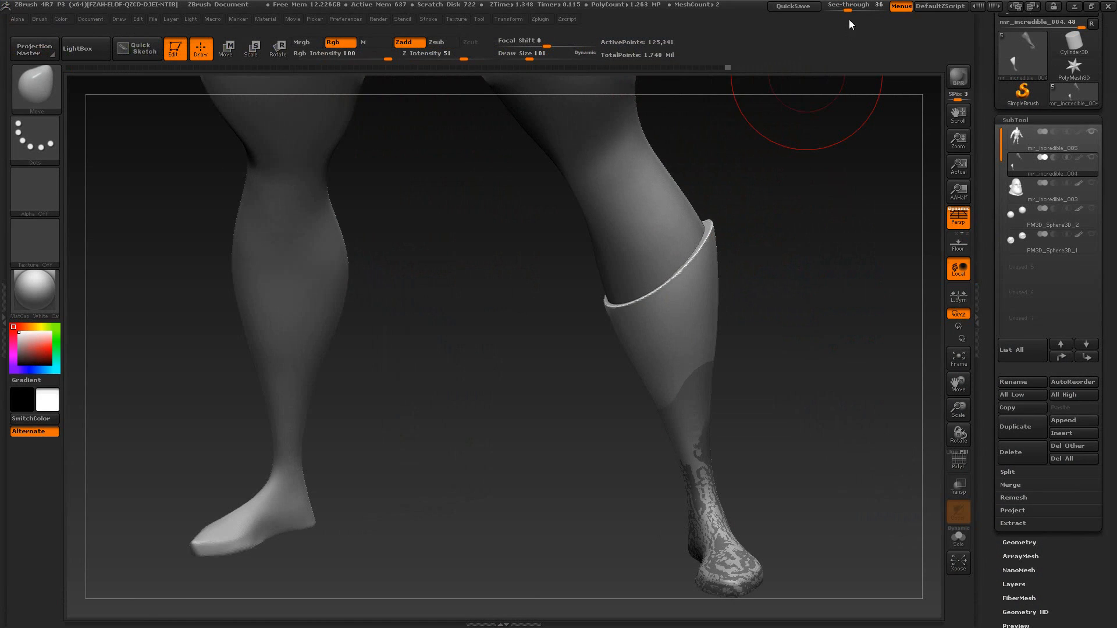
alt+drag(805, 356, 703, 457)
drag(675, 419, 670, 396)
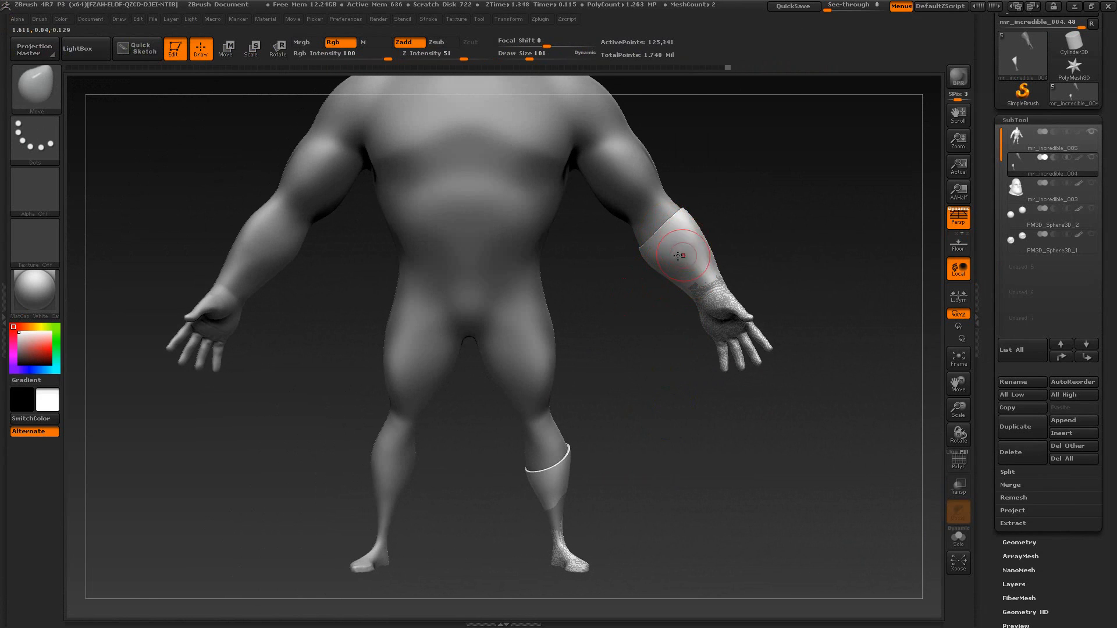
drag(678, 415, 678, 487)
mouse_move(662, 392)
mouse_down()
mouse_move(648, 436)
mouse_move(607, 411)
mouse_move(663, 399)
mouse_move(576, 404)
mouse_up()
key(s)
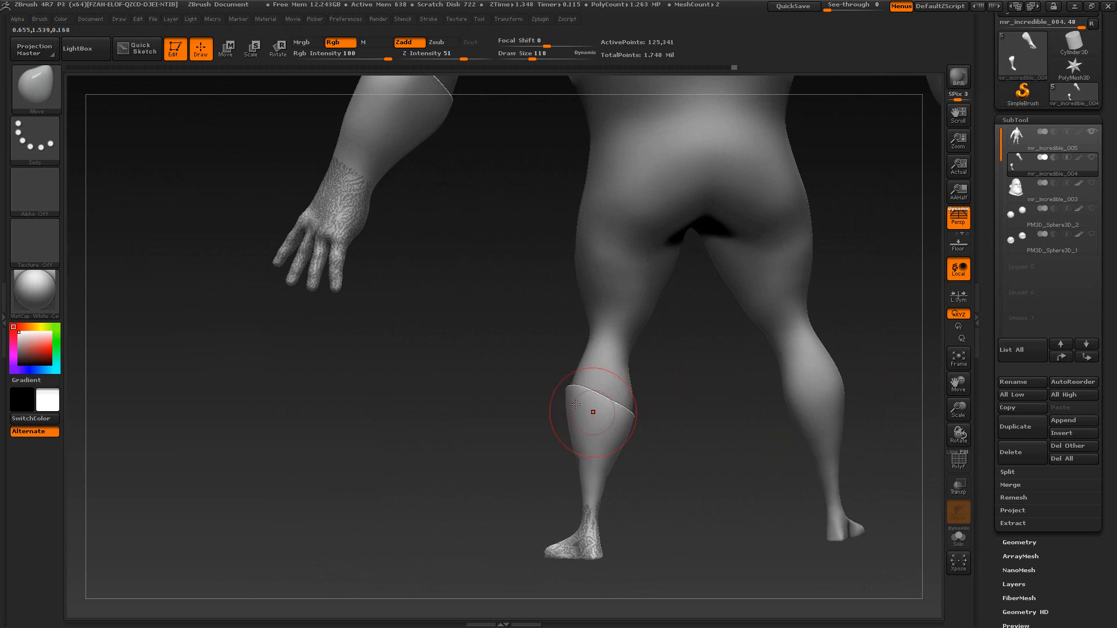
drag(490, 403, 674, 285)
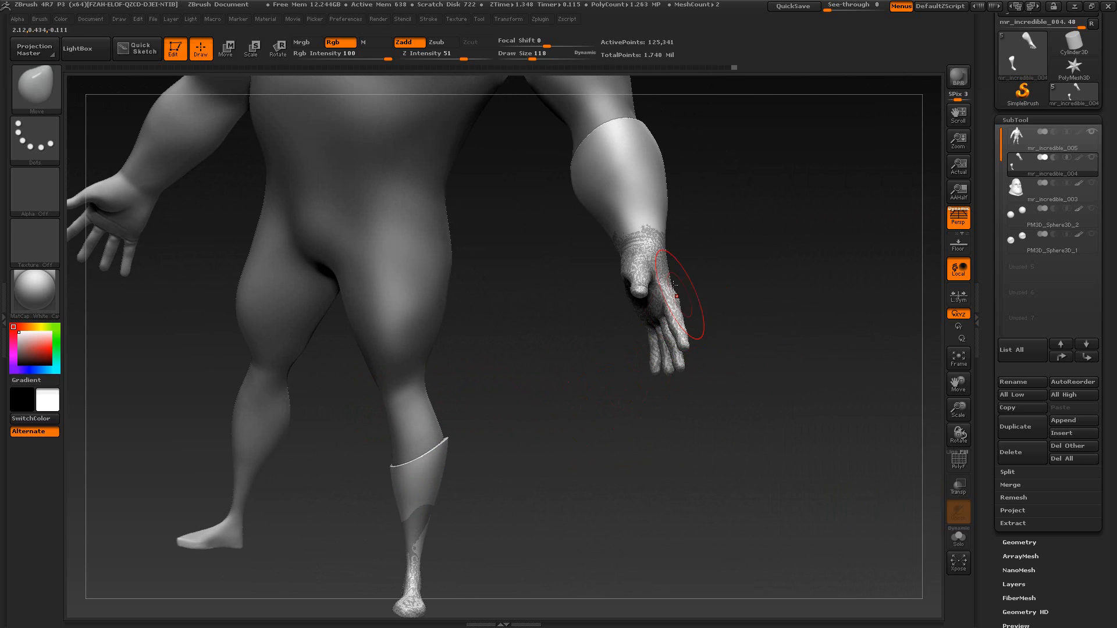
Step: Solo the glove and boot subtool, clear its mask and isolate the glove by hiding the boot
click(958, 538)
drag(855, 499, 643, 364)
key(ctrl+shift)
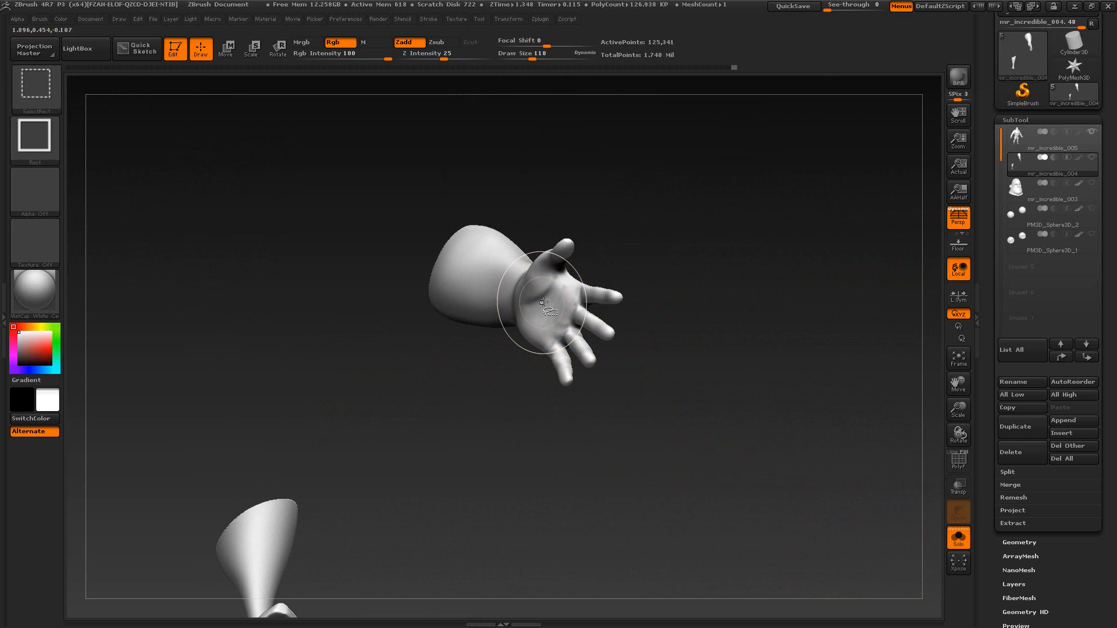
ctrl+shift+click(548, 302)
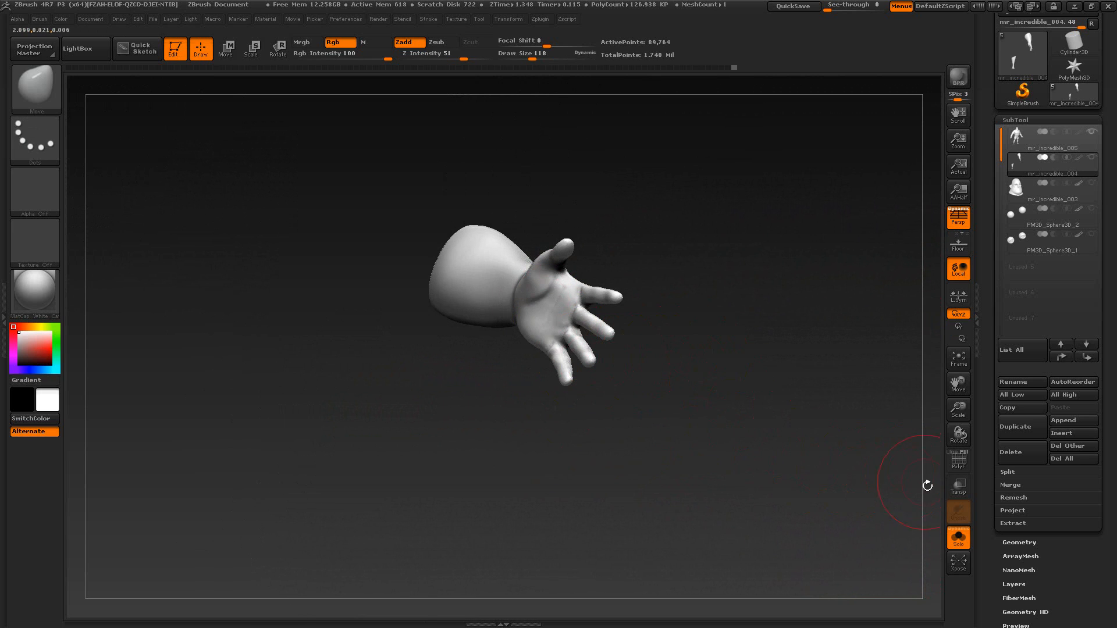
click(959, 462)
click(959, 463)
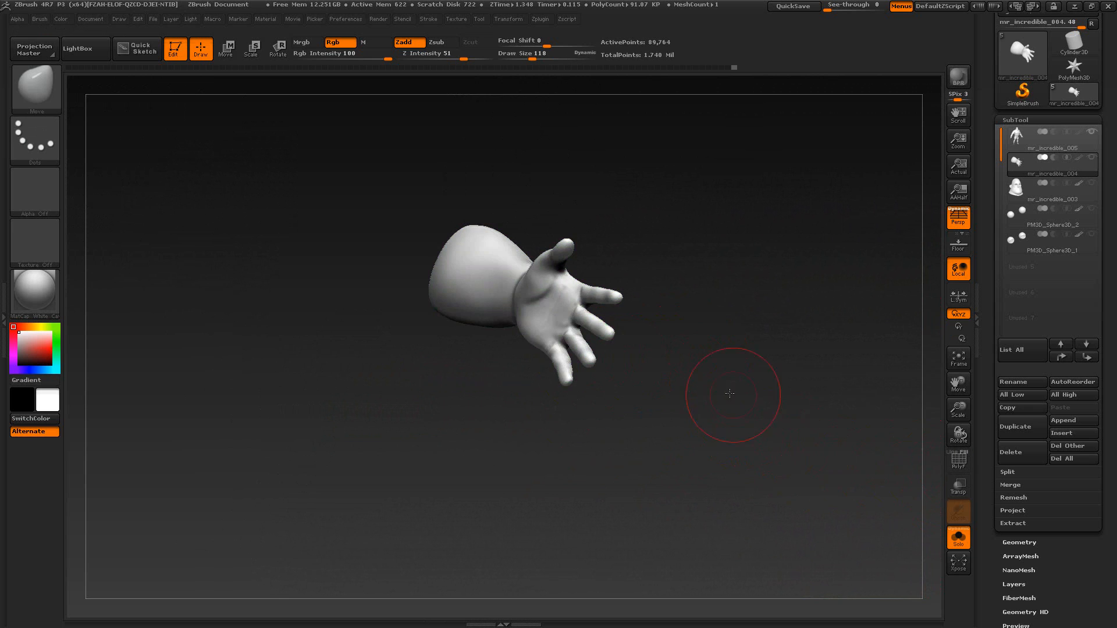
drag(723, 391, 765, 258)
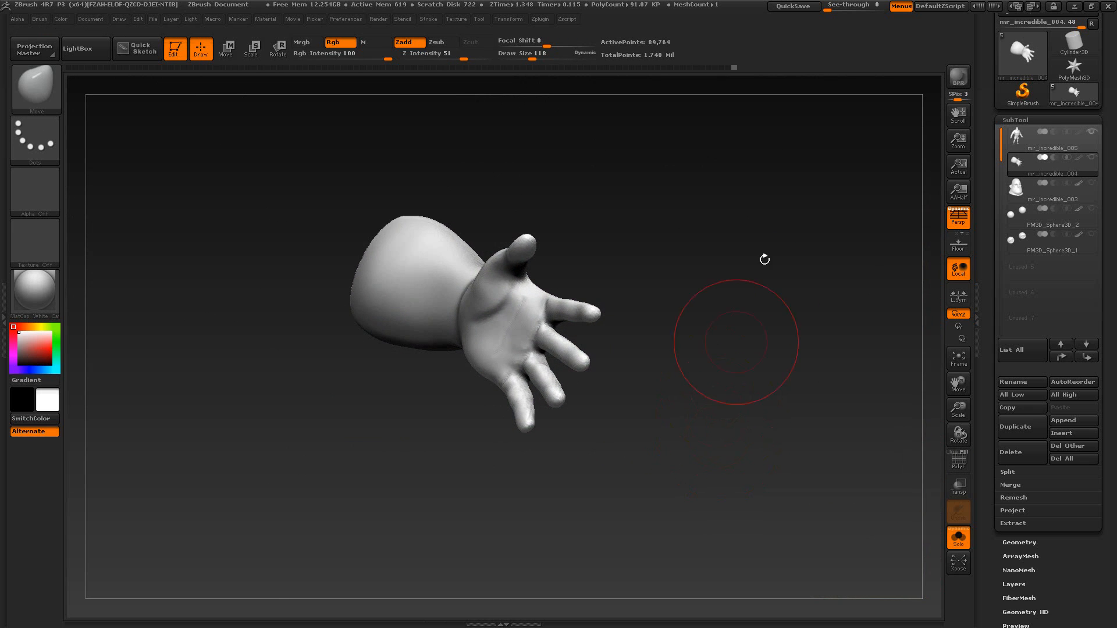
Step: Quick-save the project and unhide the boot piece beside the glove
click(795, 7)
mouse_move(699, 294)
mouse_down()
mouse_move(731, 316)
mouse_move(722, 295)
mouse_move(766, 367)
mouse_move(706, 305)
mouse_move(708, 265)
mouse_move(755, 263)
mouse_move(735, 245)
mouse_up()
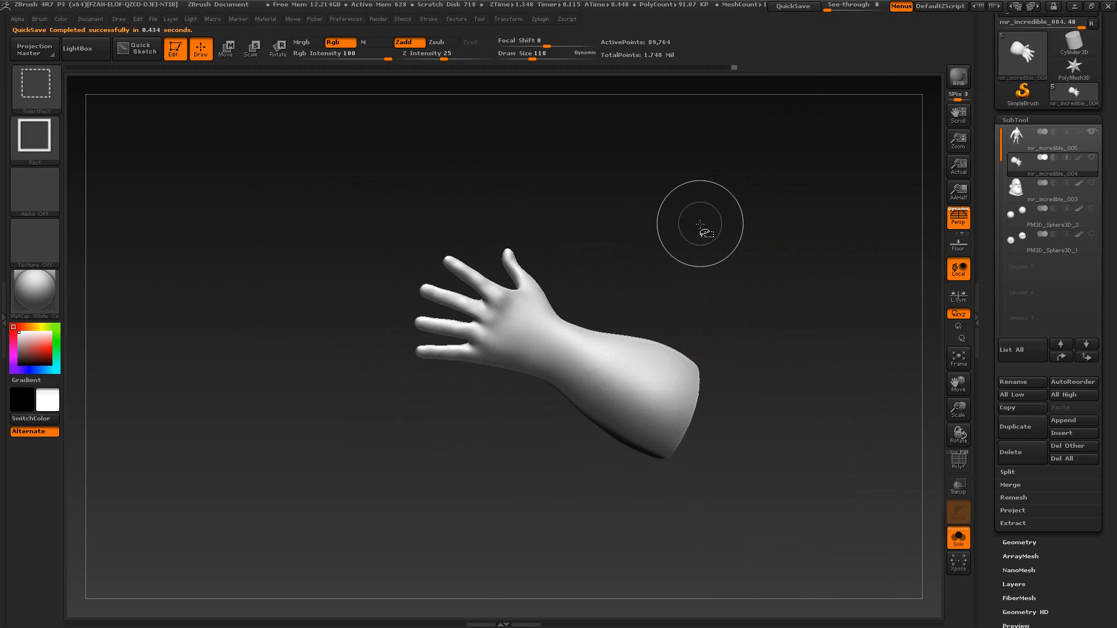
mouse_move(695, 192)
ctrl+shift+mouse_down()
mouse_move(733, 255)
mouse_move(665, 172)
mouse_move(668, 310)
mouse_move(689, 307)
mouse_move(683, 384)
mouse_move(695, 378)
ctrl+shift+mouse_up()
ctrl+shift+click(739, 267)
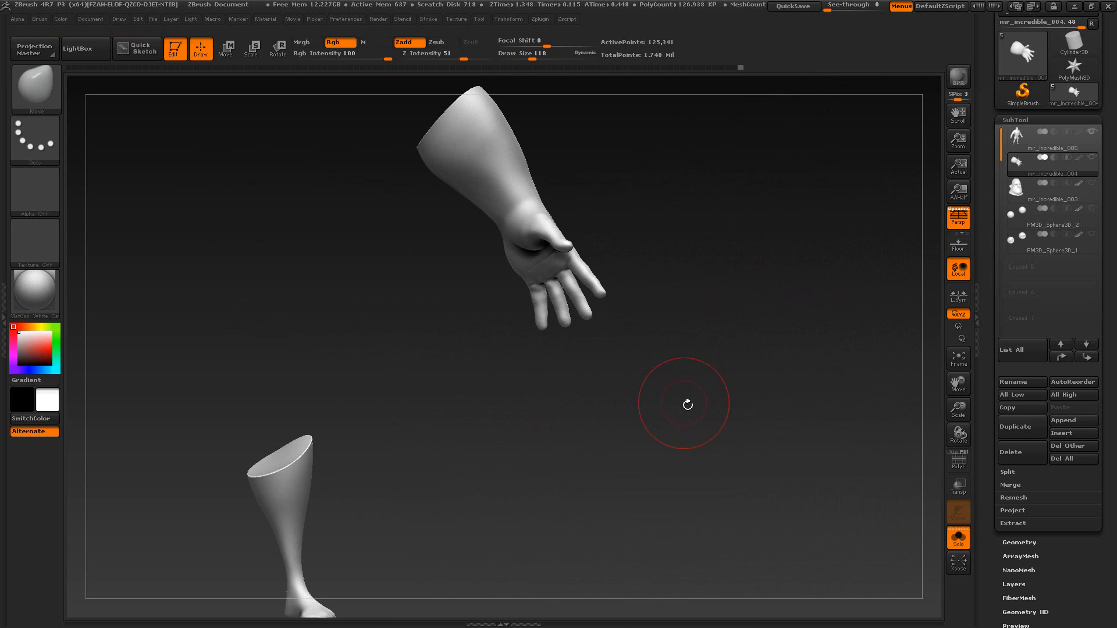
Step: Divide the glove and boot mesh to a second subdivision level and inspect the fingers' surface up close
key(ctrl)
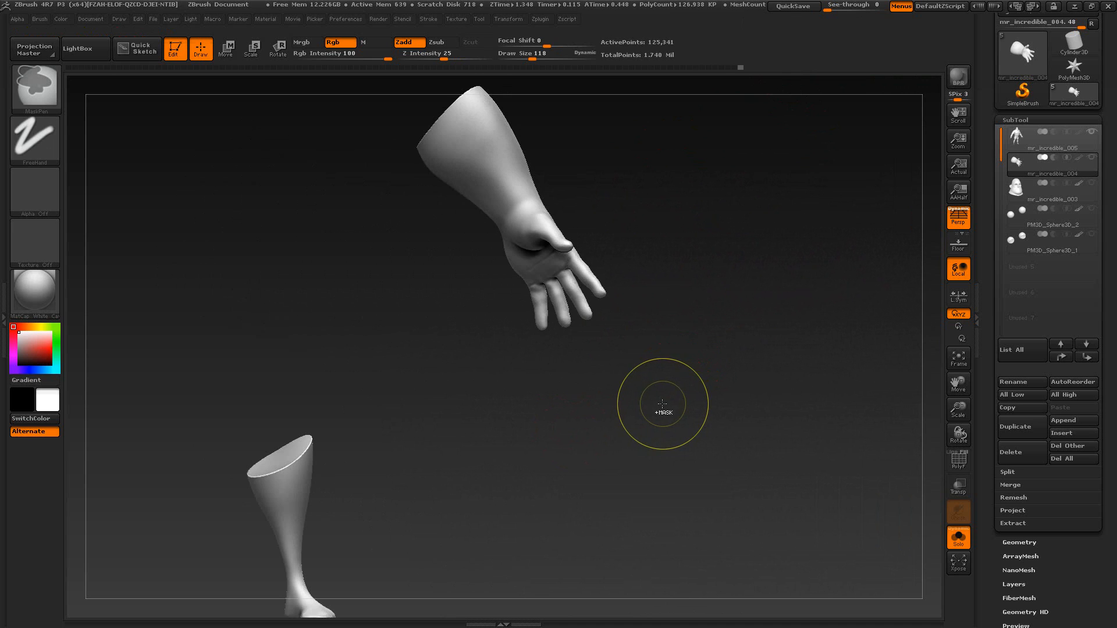
mouse_move(666, 387)
mouse_down()
mouse_move(599, 378)
mouse_move(619, 361)
mouse_move(708, 449)
mouse_move(722, 448)
mouse_move(701, 454)
mouse_up()
key(ctrl)
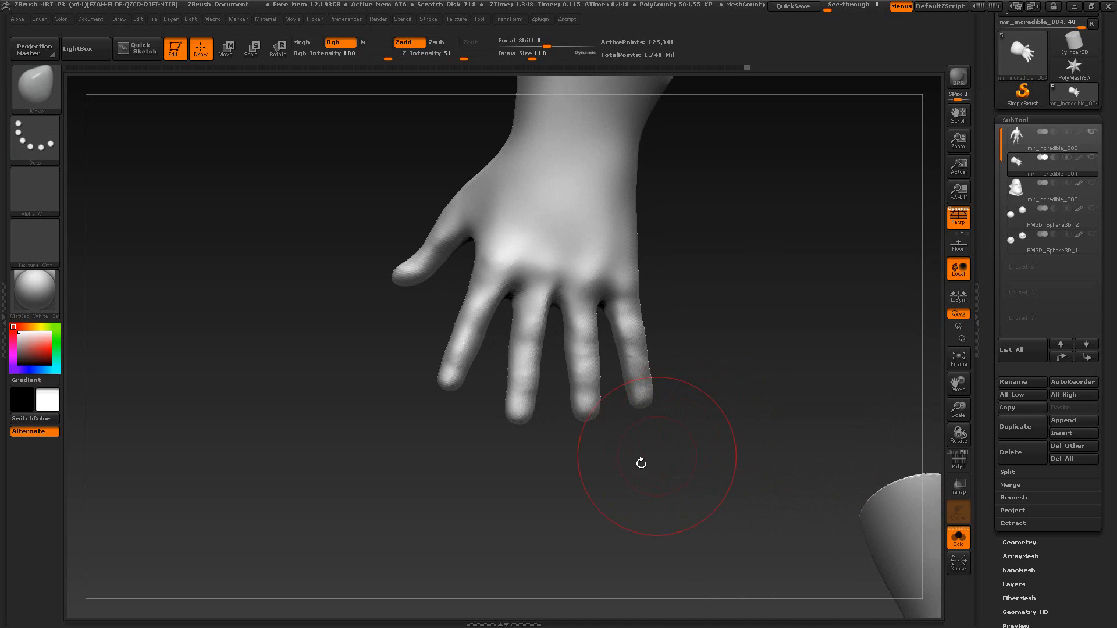
key(ctrl+z)
mouse_move(641, 464)
alt+mouse_down()
mouse_move(653, 491)
mouse_move(741, 538)
alt+mouse_up()
alt+drag(874, 346, 794, 267)
key(ctrl)
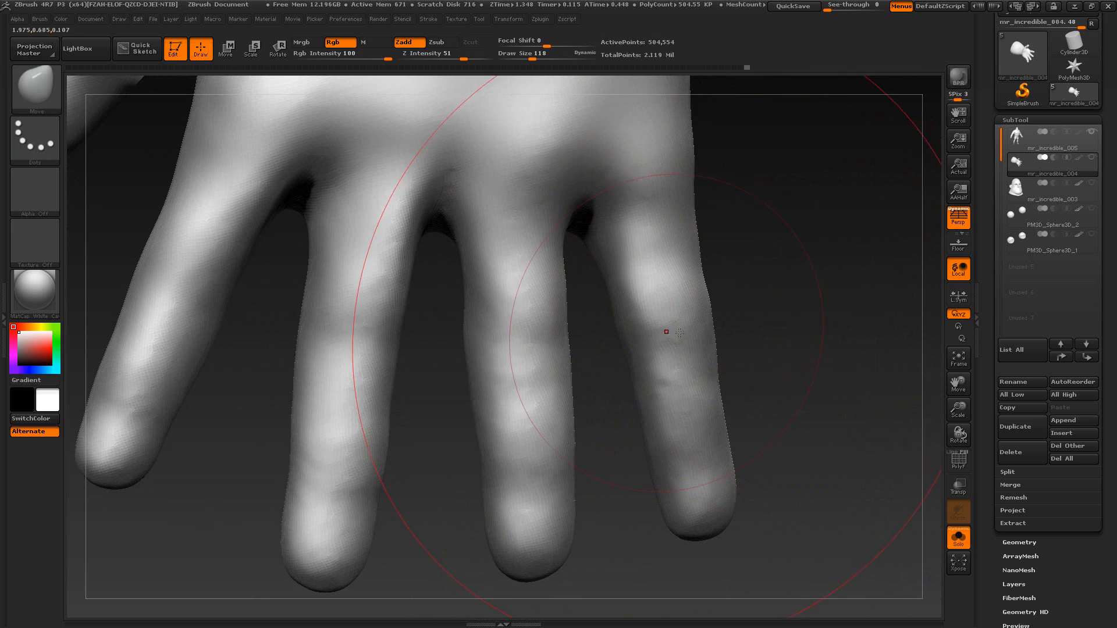
alt+drag(792, 340, 736, 362)
drag(993, 268, 985, 325)
mouse_move(793, 358)
alt+mouse_down()
mouse_move(669, 305)
mouse_move(735, 314)
mouse_move(735, 357)
mouse_move(777, 364)
alt+mouse_up()
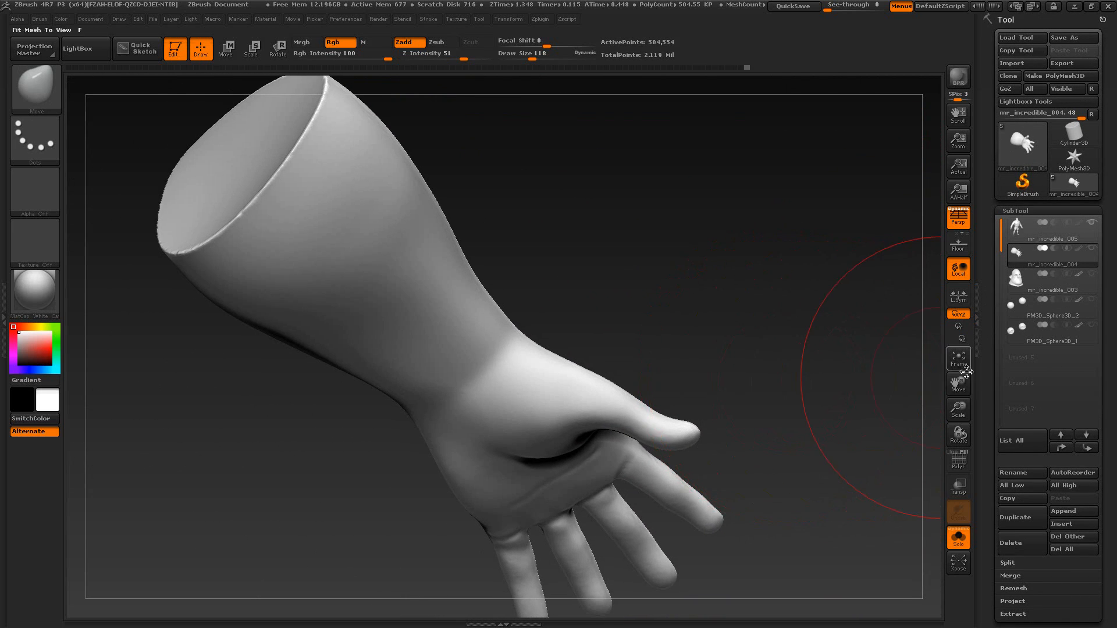
Step: Remesh the glove and boot with DynaMesh at resolution 1024 and check the hand's topology with the wireframe shown
drag(986, 379, 990, 291)
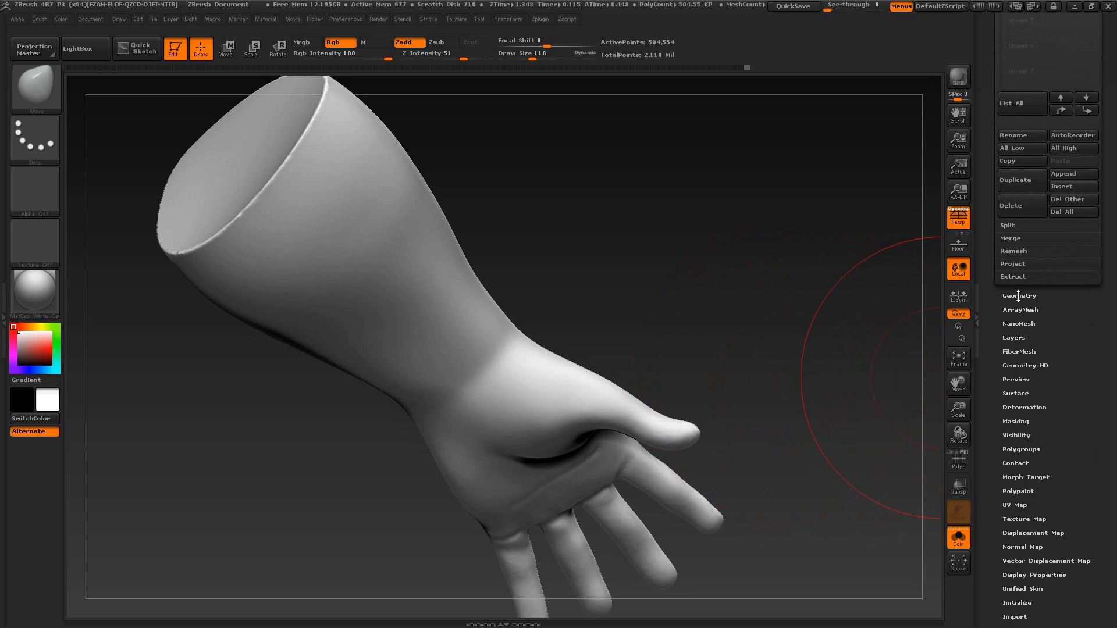
click(1018, 295)
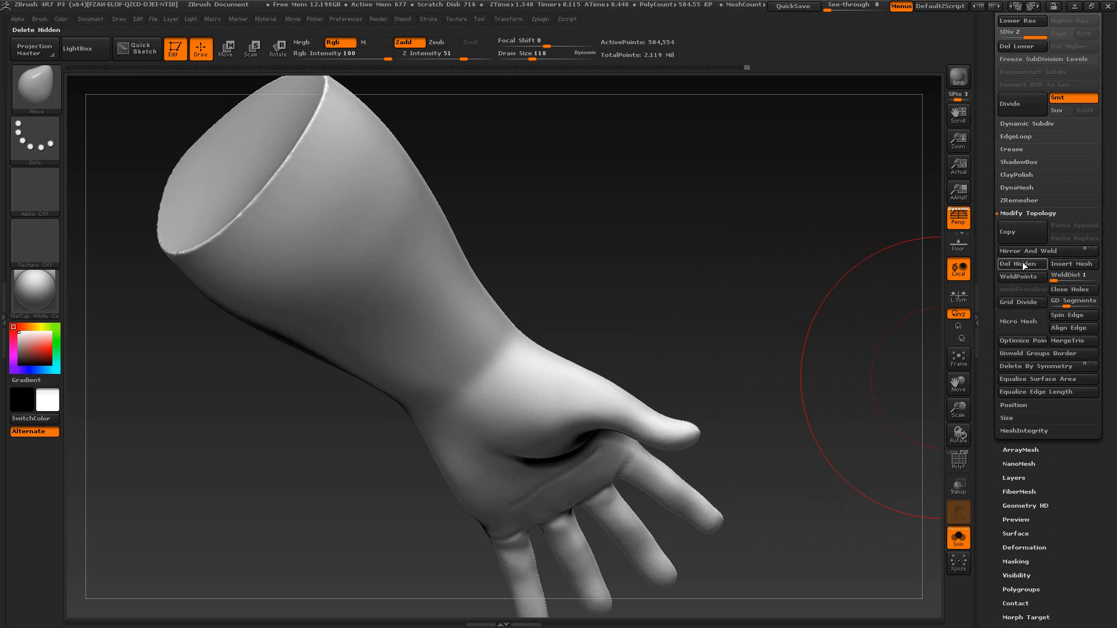
click(1017, 189)
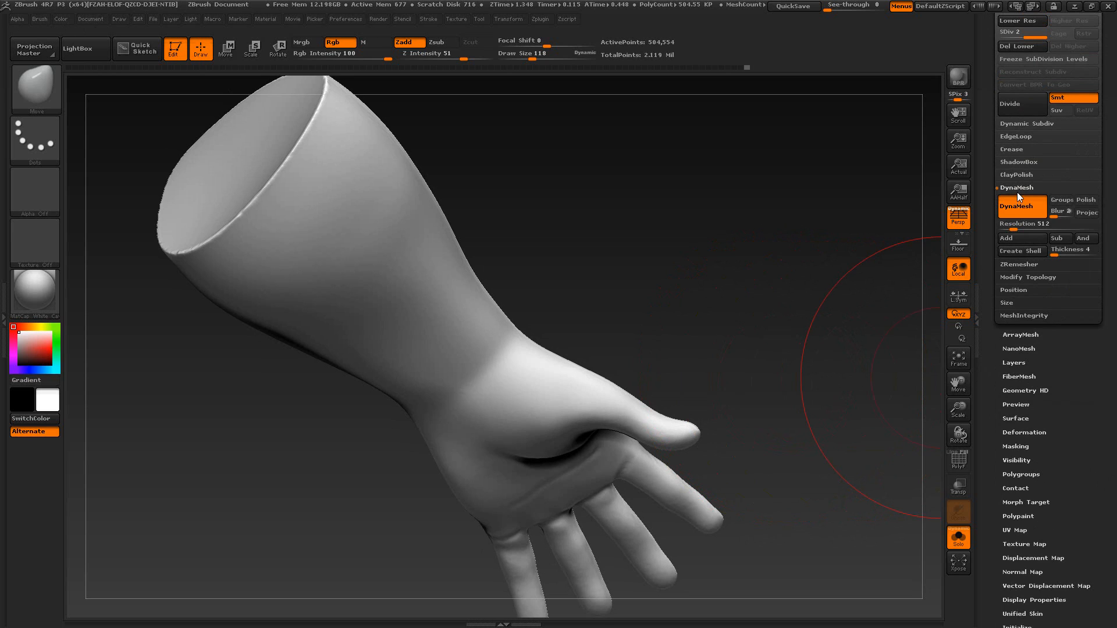
click(1027, 224)
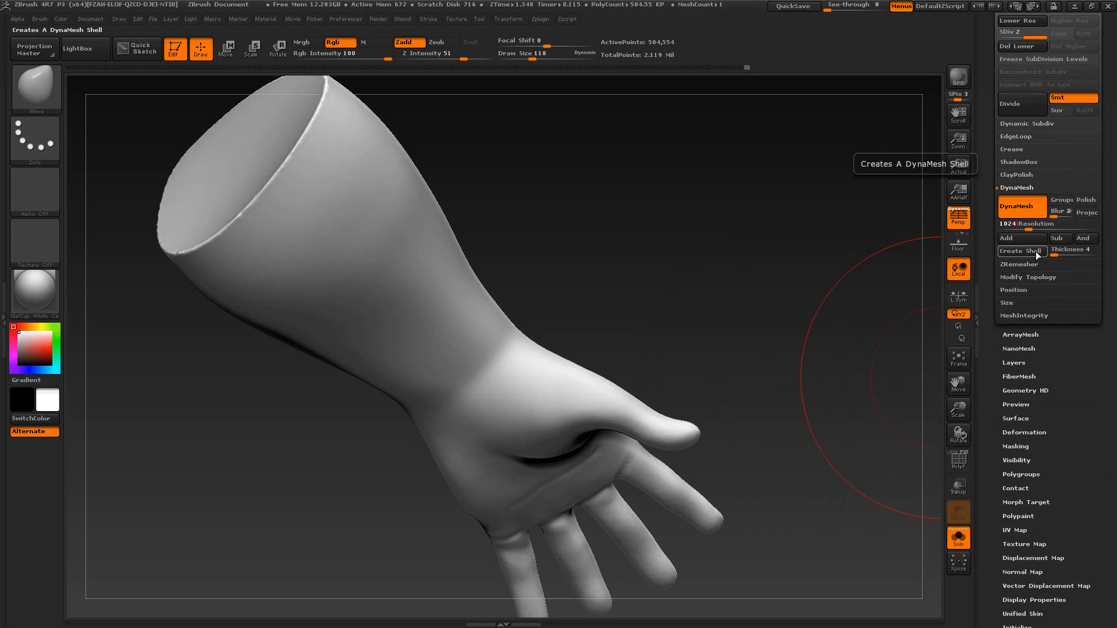
mouse_move(647, 231)
ctrl+mouse_down()
mouse_move(726, 324)
mouse_move(723, 336)
ctrl+mouse_up()
mouse_move(723, 291)
mouse_down()
mouse_move(715, 244)
mouse_move(682, 226)
mouse_move(751, 344)
mouse_move(748, 316)
mouse_move(693, 353)
mouse_move(715, 338)
mouse_move(741, 399)
mouse_move(778, 273)
mouse_move(731, 349)
mouse_move(718, 327)
mouse_move(692, 354)
mouse_move(692, 324)
mouse_move(640, 360)
mouse_move(499, 396)
mouse_up()
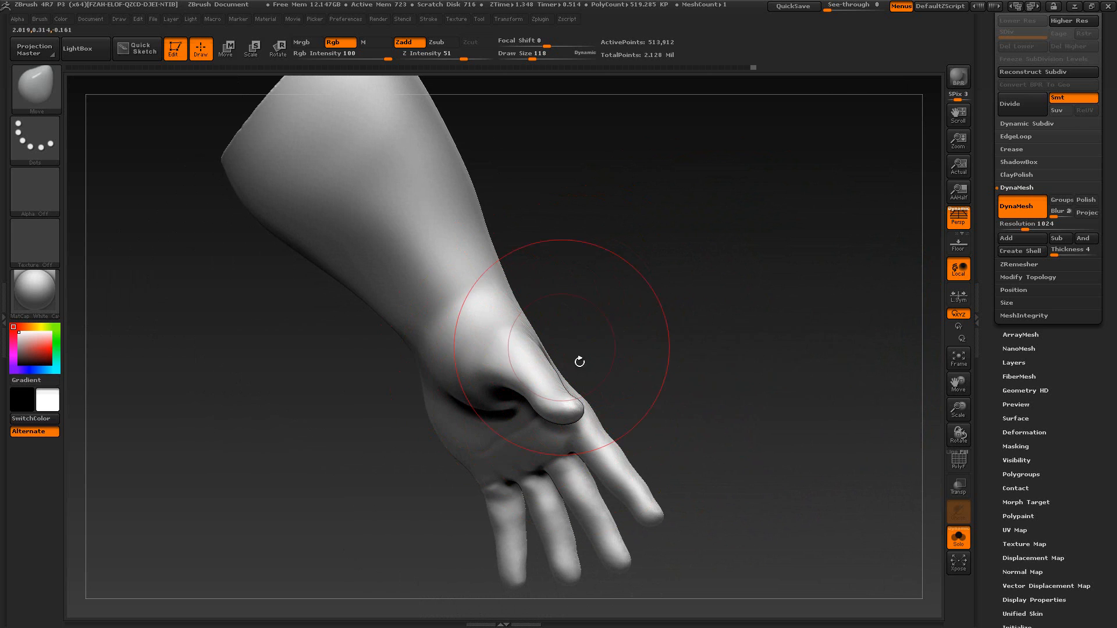
drag(699, 405, 938, 468)
click(958, 460)
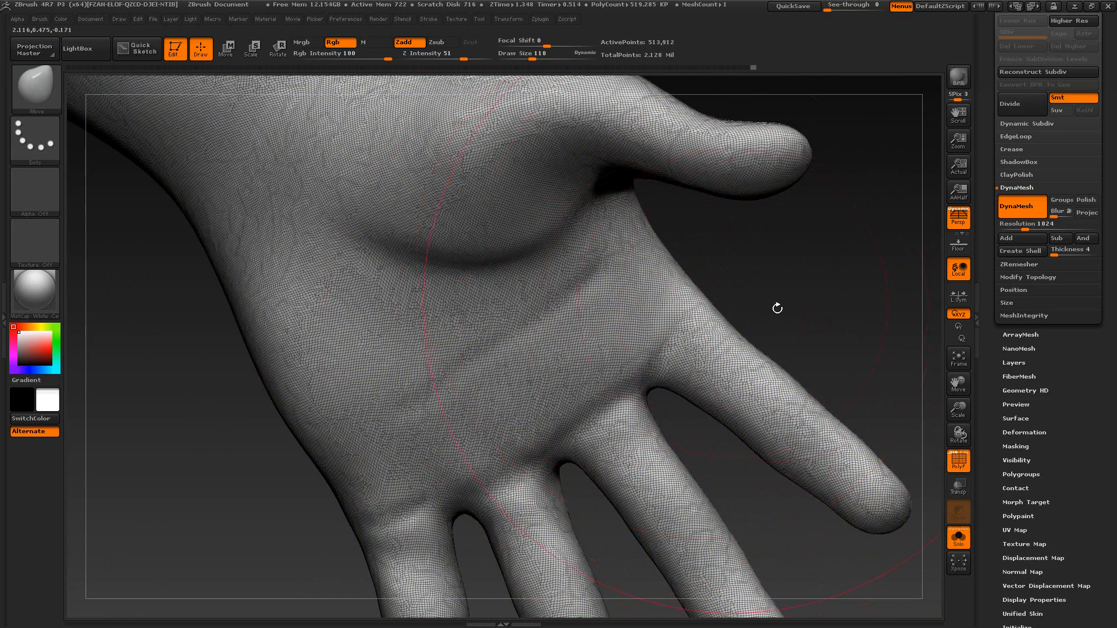
drag(777, 308, 932, 449)
click(959, 461)
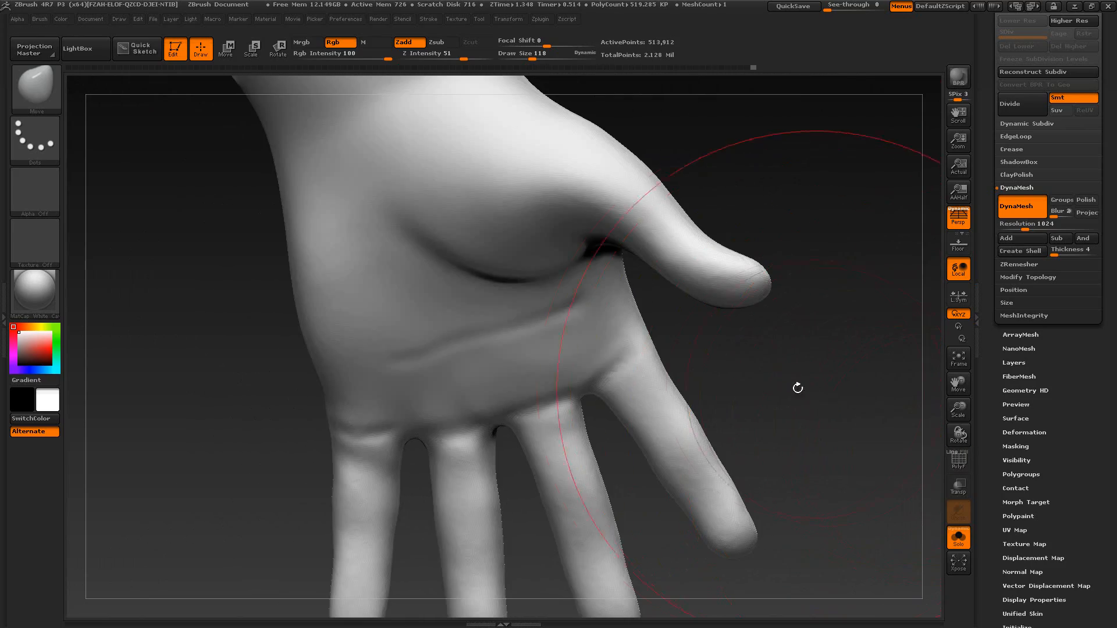
Step: Reduce the draw size to 30 and smooth out the horizontal crease across the glove's palm
alt+drag(797, 388, 765, 314)
alt+drag(728, 433, 681, 410)
drag(752, 411, 722, 409)
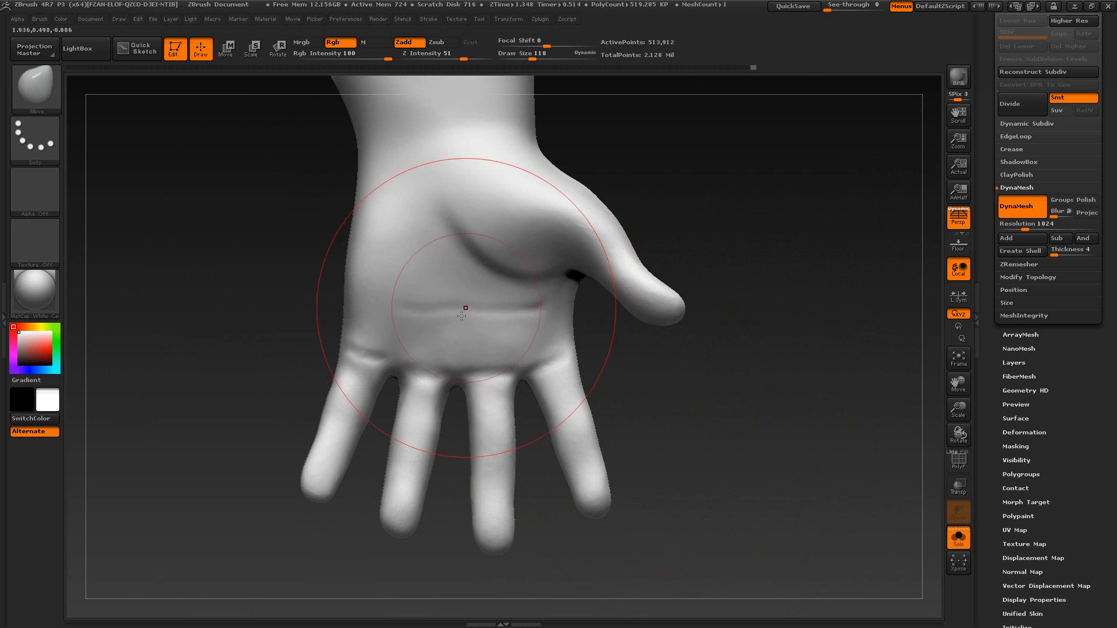
key(s)
drag(466, 320, 445, 320)
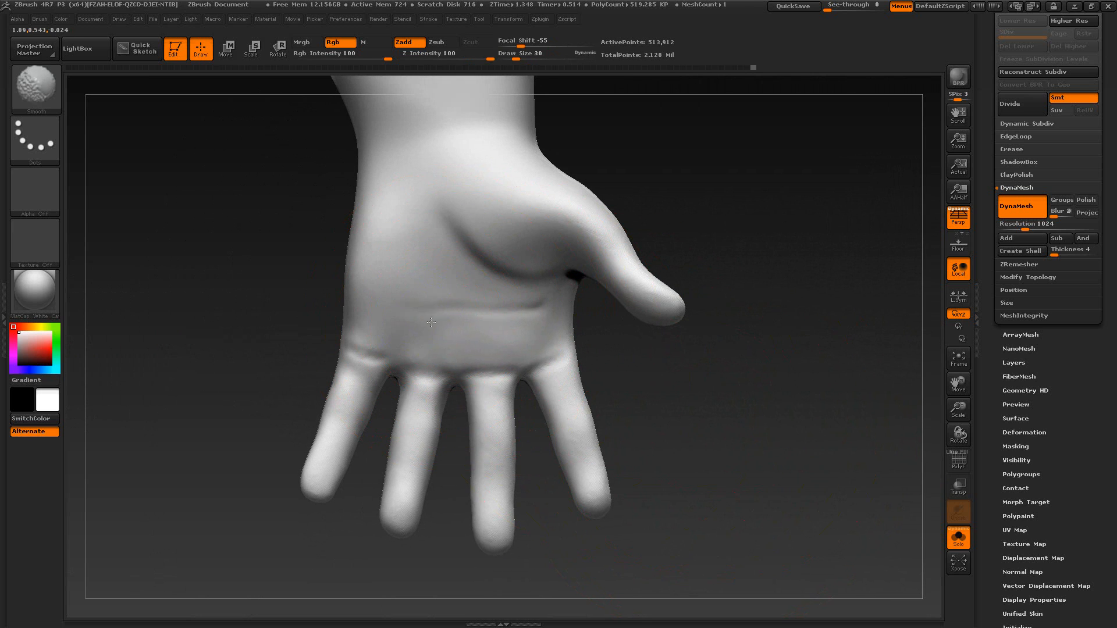
drag(643, 393, 693, 443)
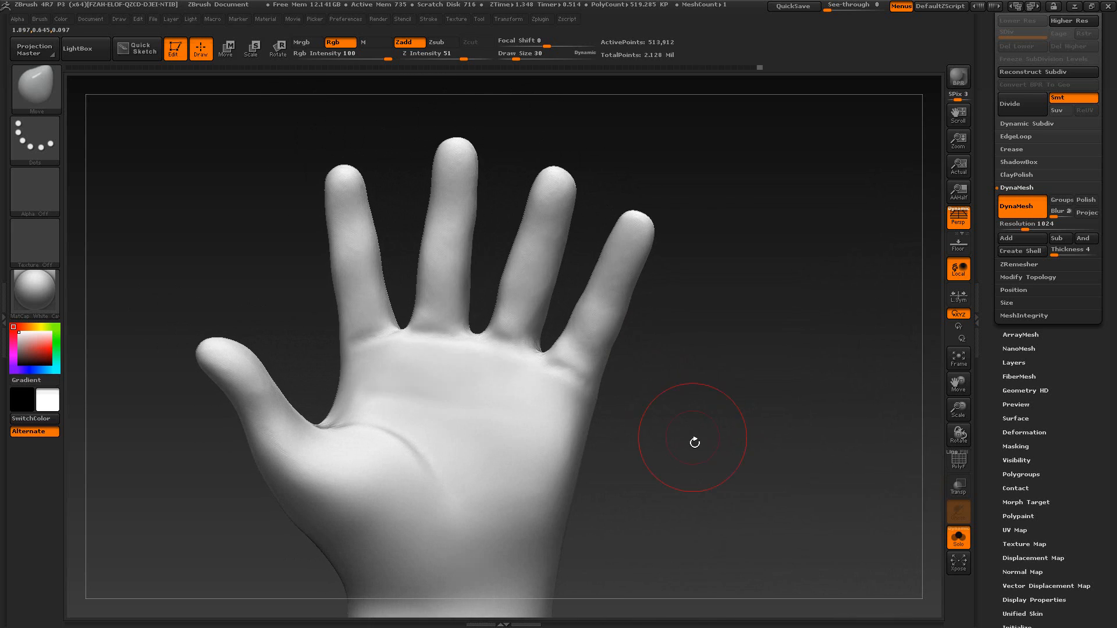
key(alt+Tab)
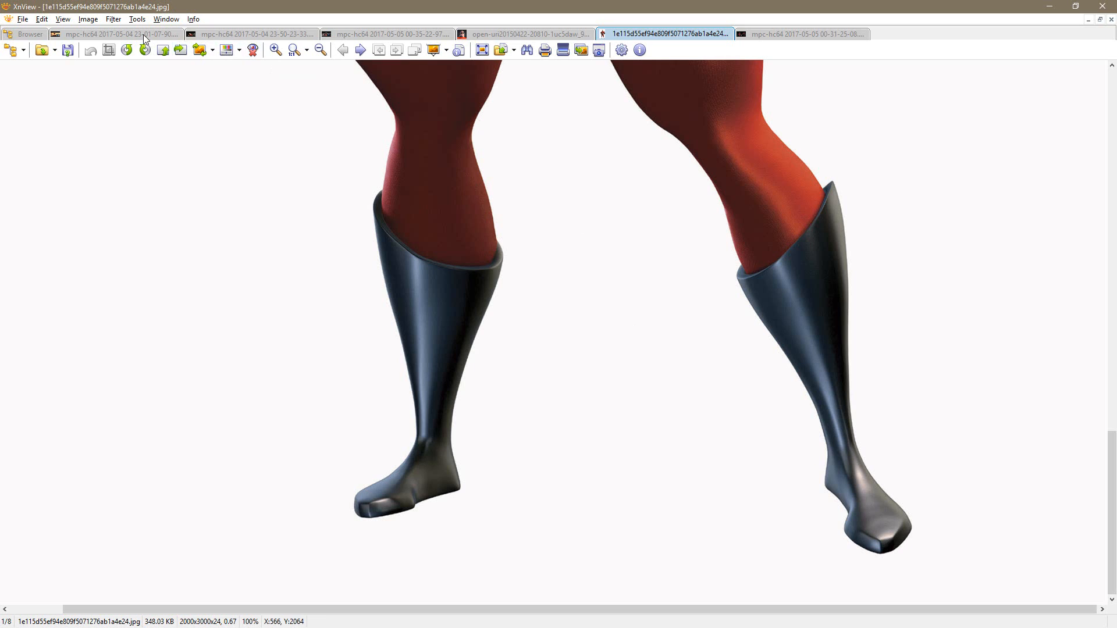
click(149, 35)
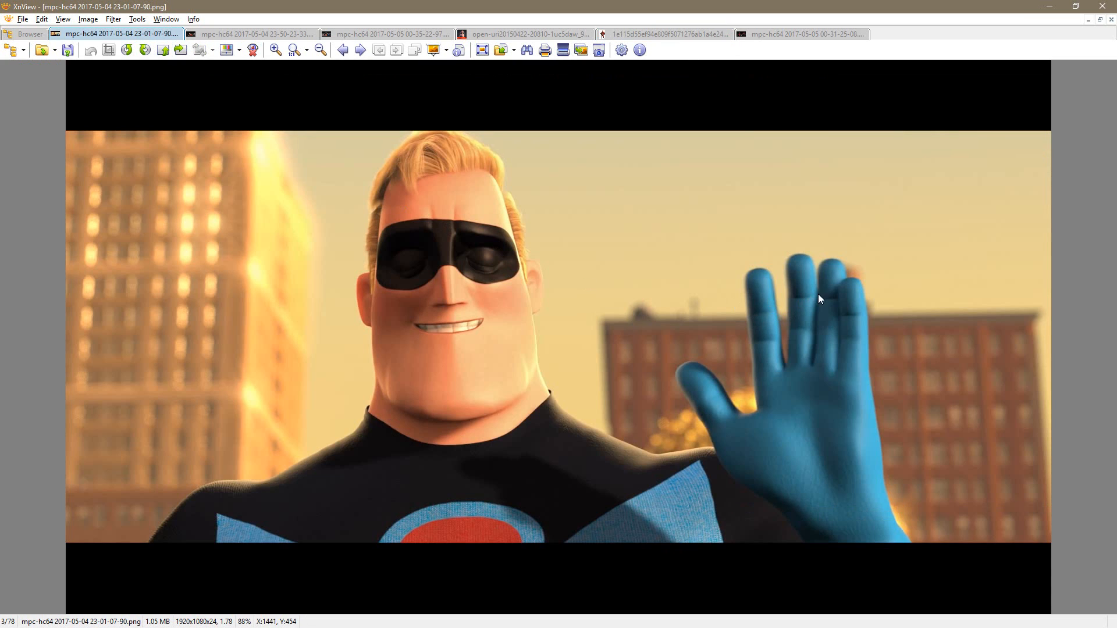
key(alt+Tab)
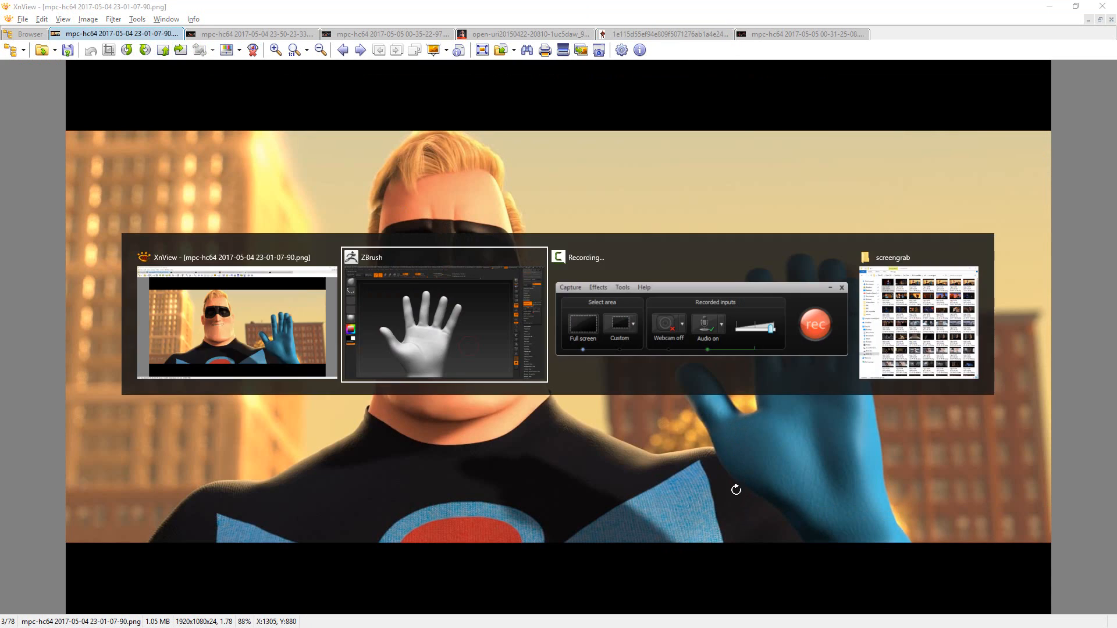
drag(688, 419, 677, 420)
key(alt+Tab)
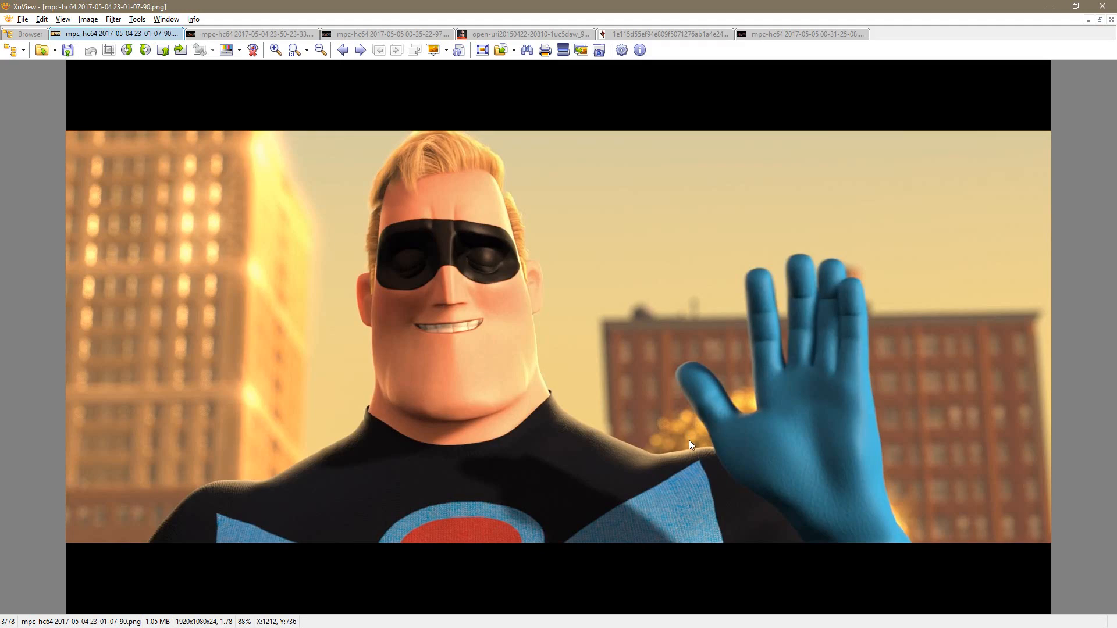
key(alt+Tab)
Step: Set the draw size to 26, then smooth and reshape the finger bases with the Move brush, checking against the reference hand
key(s)
drag(393, 344, 372, 336)
key(shift)
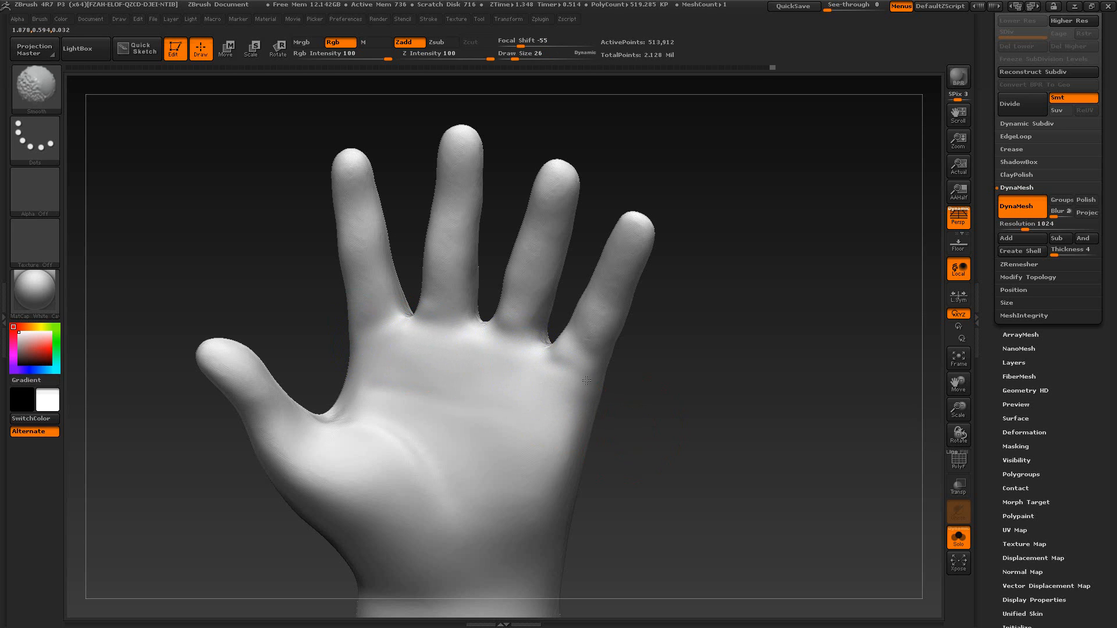
key(b)
key(m)
key(v)
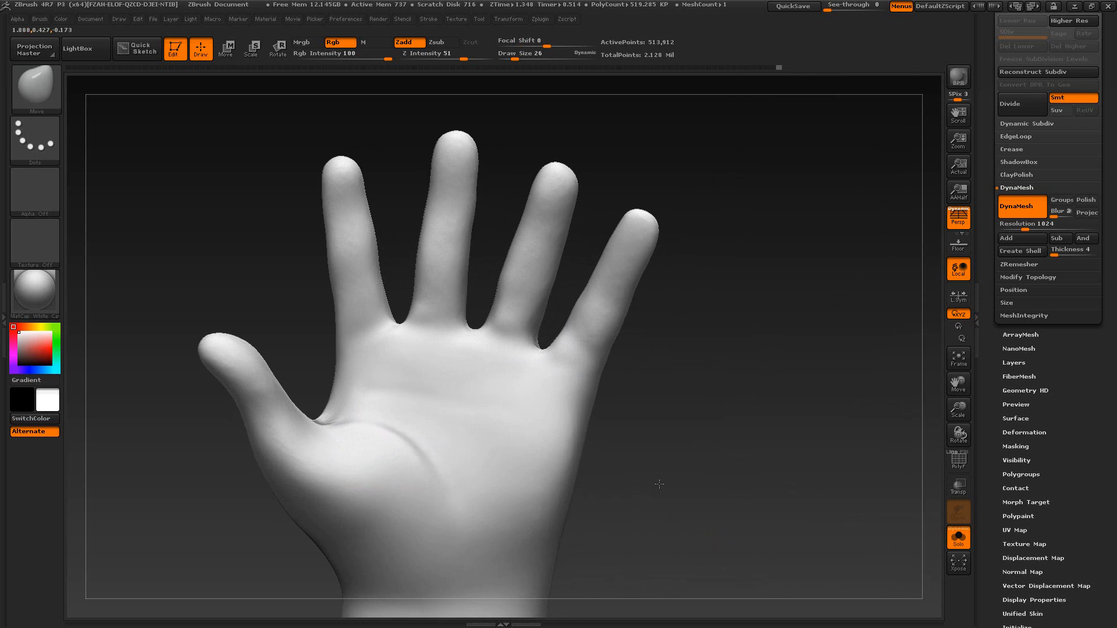
drag(660, 484, 618, 382)
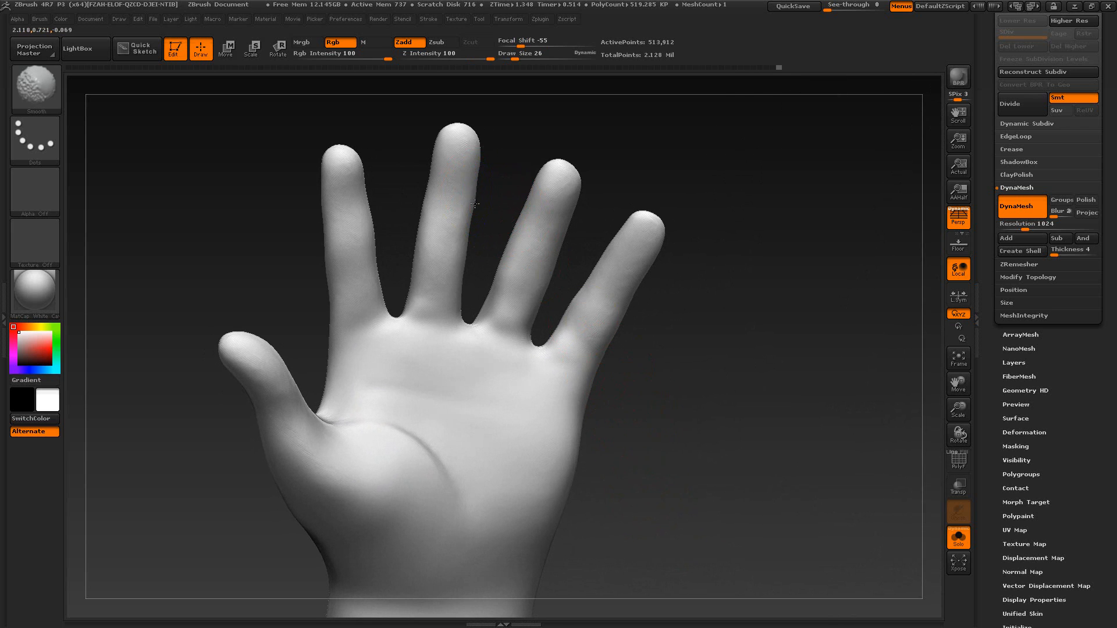
drag(651, 460, 672, 476)
key(alt+Tab)
key(alt+Tab)
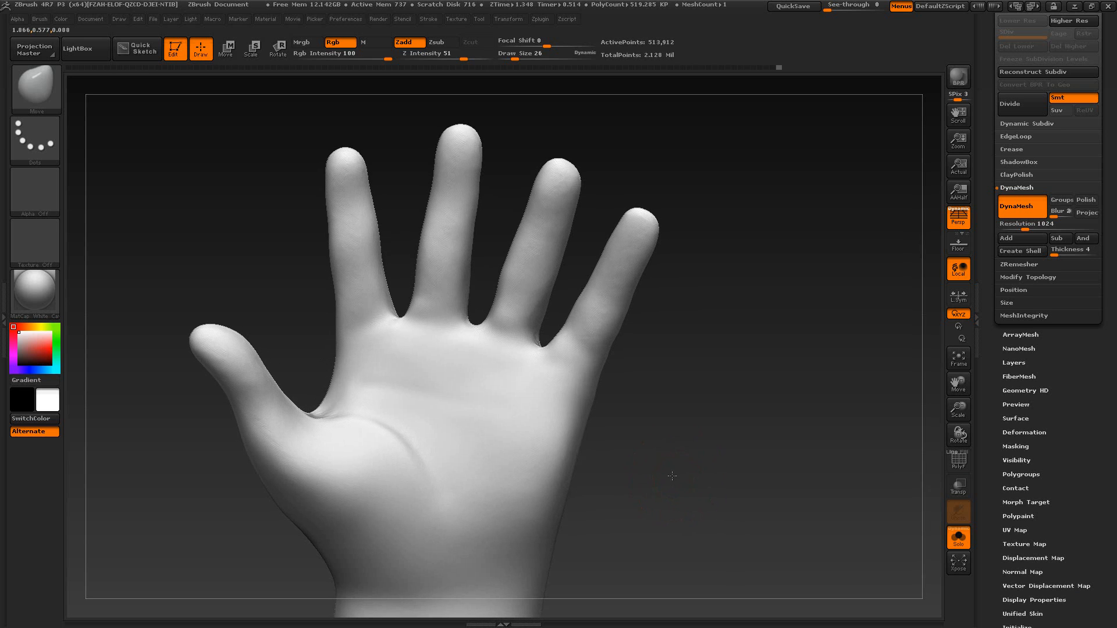
Step: Choose the Dam_Standard brush, reduce its draw size to 9 and check the finger creases on the reference hand
click(40, 97)
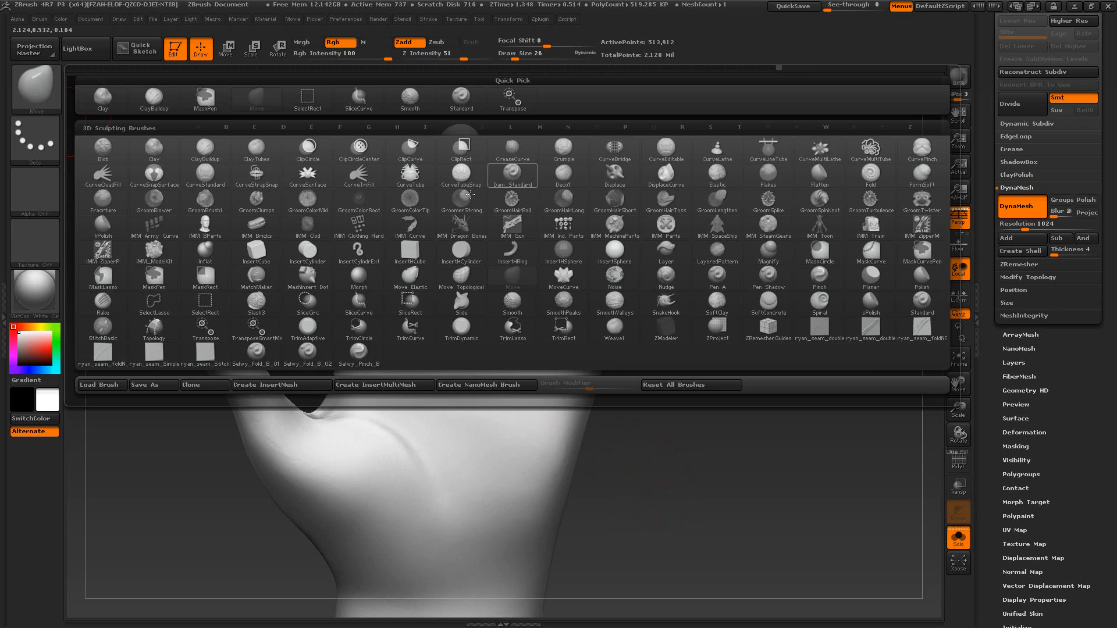
click(512, 174)
key(s)
mouse_move(351, 215)
mouse_down()
mouse_move(317, 239)
mouse_move(273, 236)
mouse_move(373, 237)
mouse_move(270, 242)
mouse_move(274, 253)
mouse_up()
key(alt+Tab)
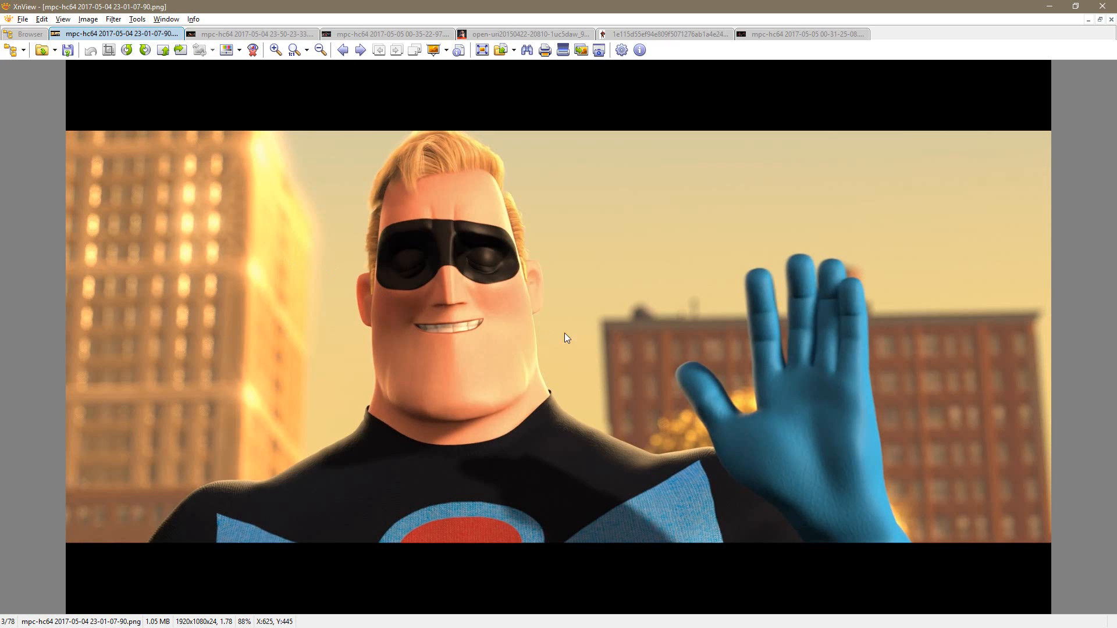
key(alt+Tab)
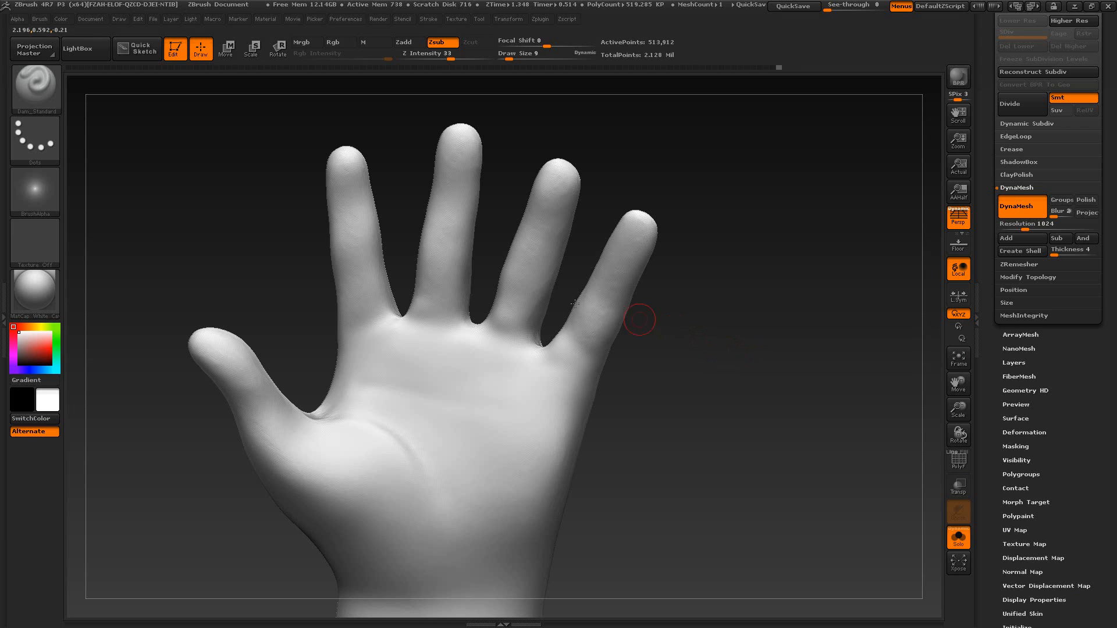
drag(361, 203, 397, 210)
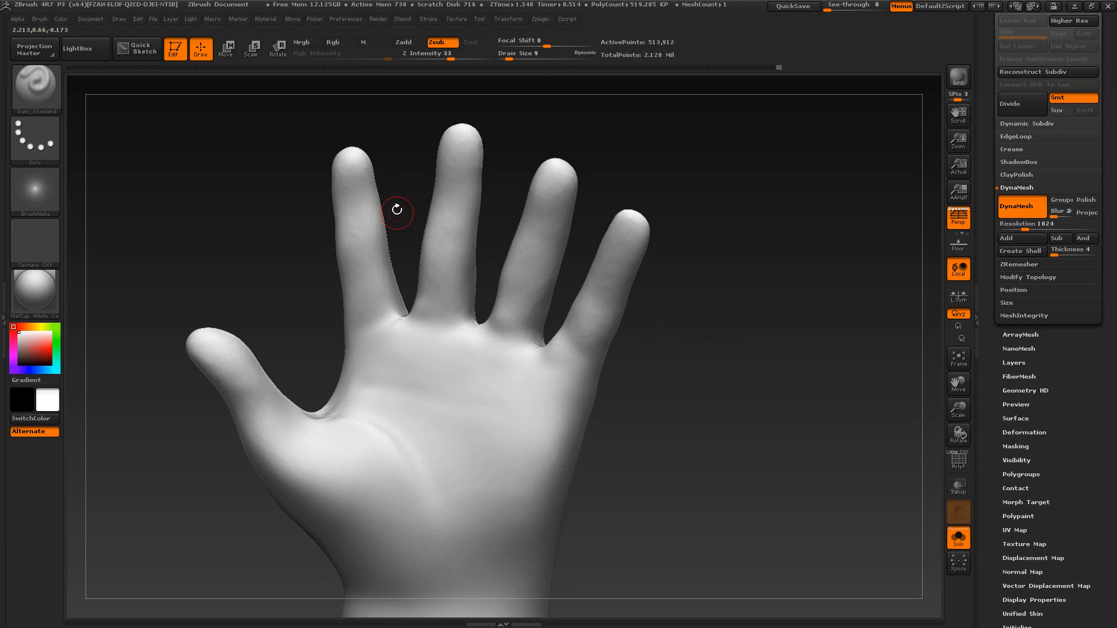
key(alt+Tab)
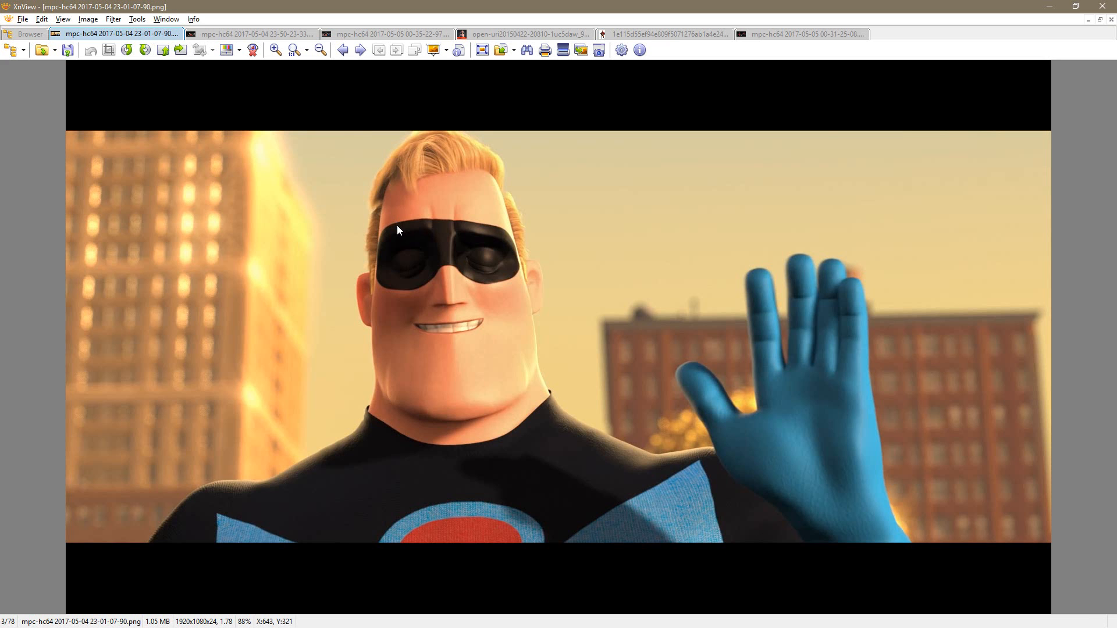
click(31, 34)
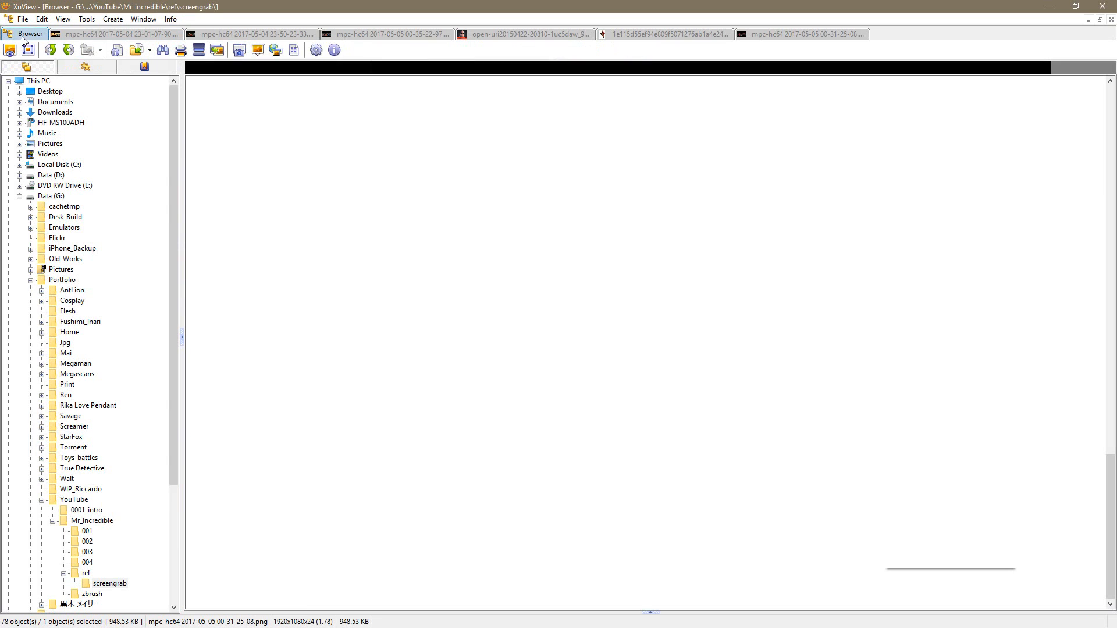
double_click(278, 244)
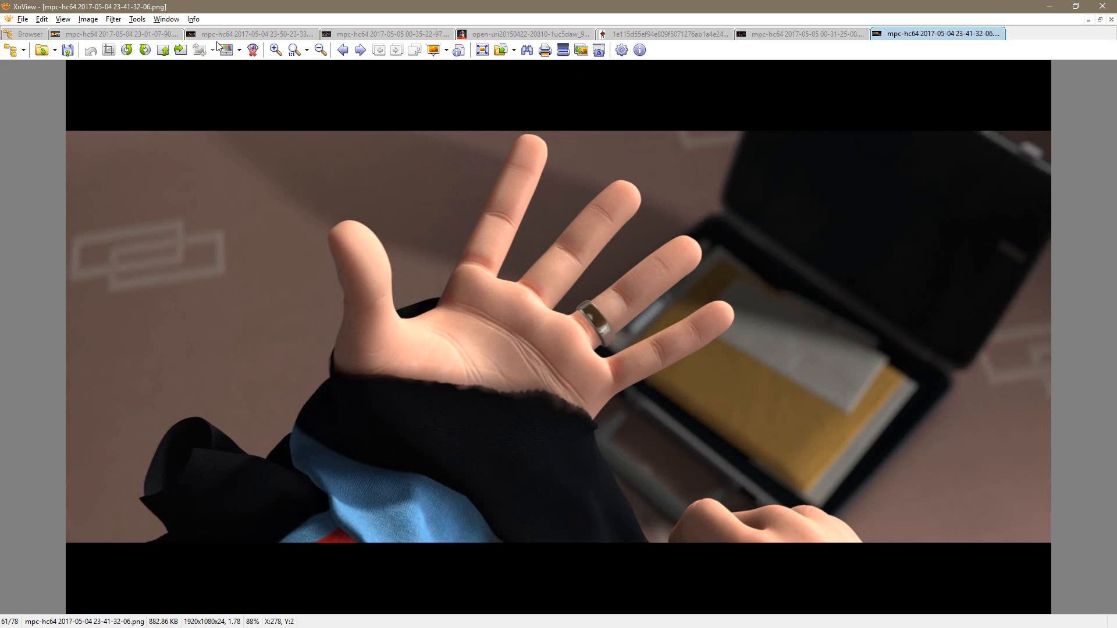
click(161, 36)
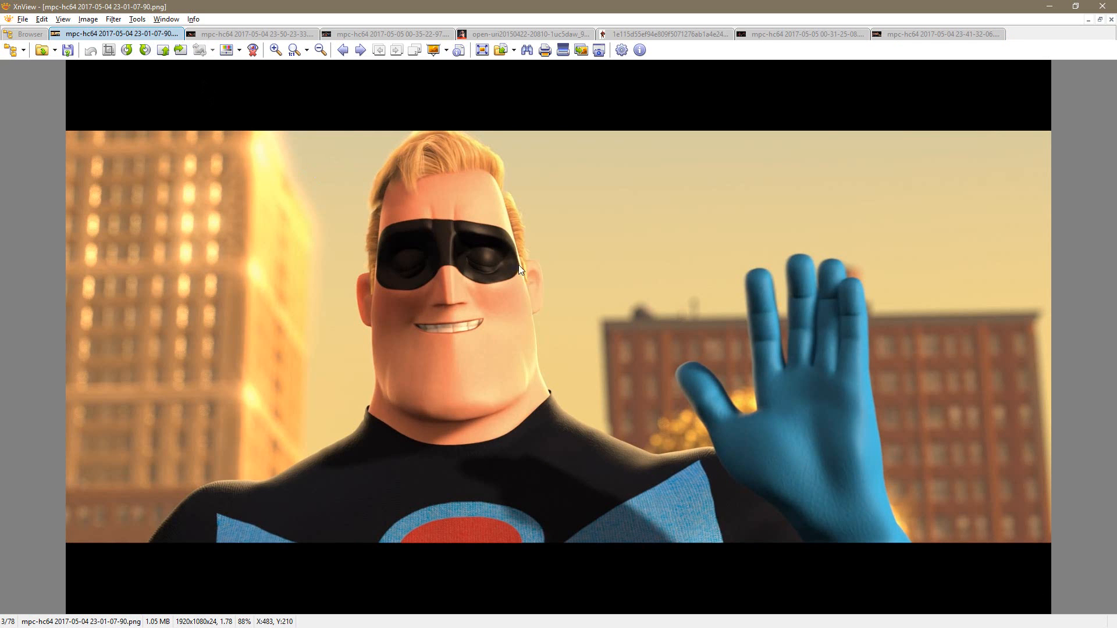
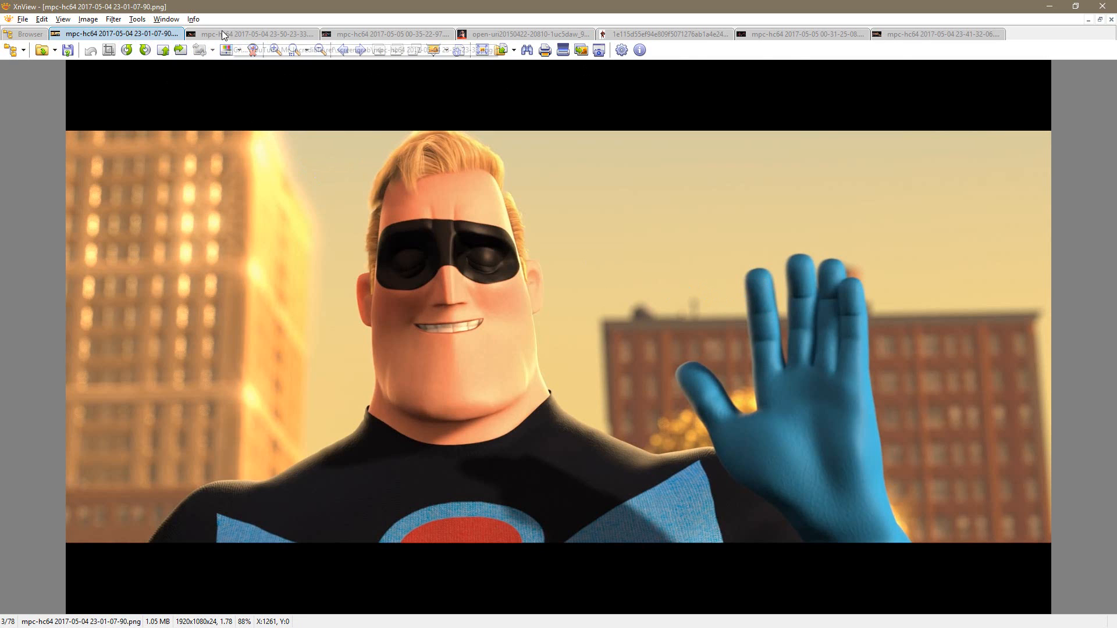
click(918, 36)
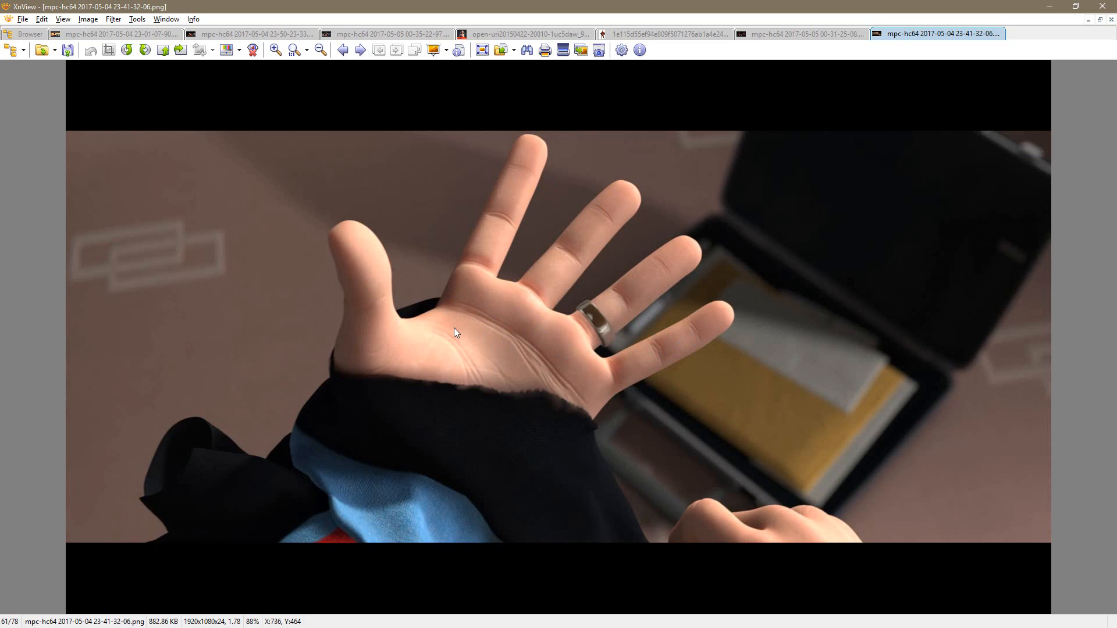
key(alt+Tab)
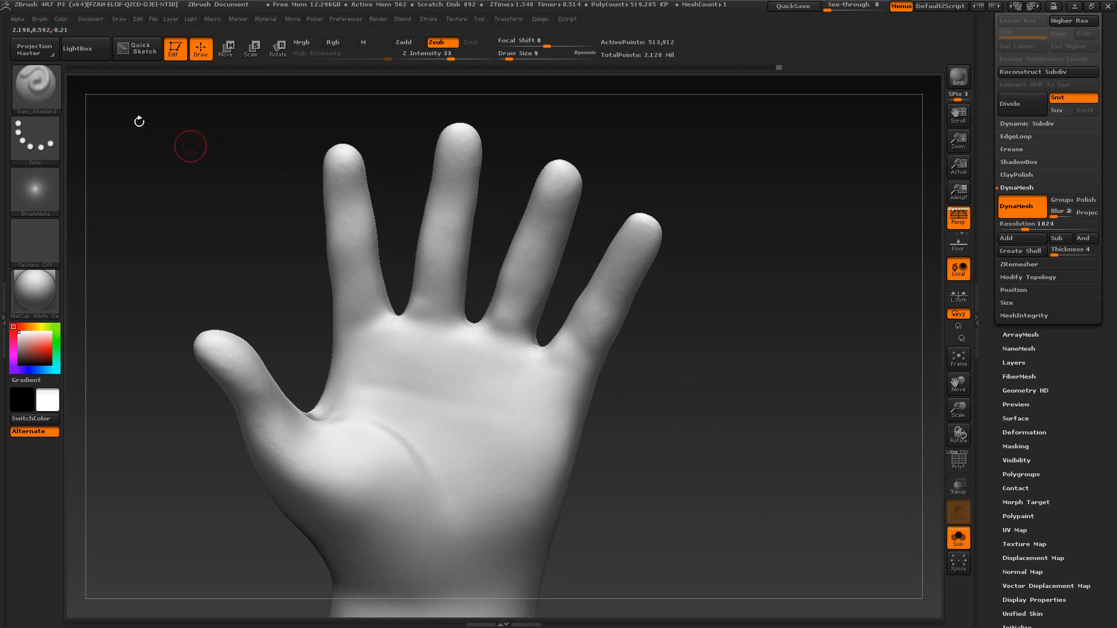
Step: Select the Move brush, enlarge its draw size to 28 and adjust the shape of the index finger
click(39, 88)
click(307, 97)
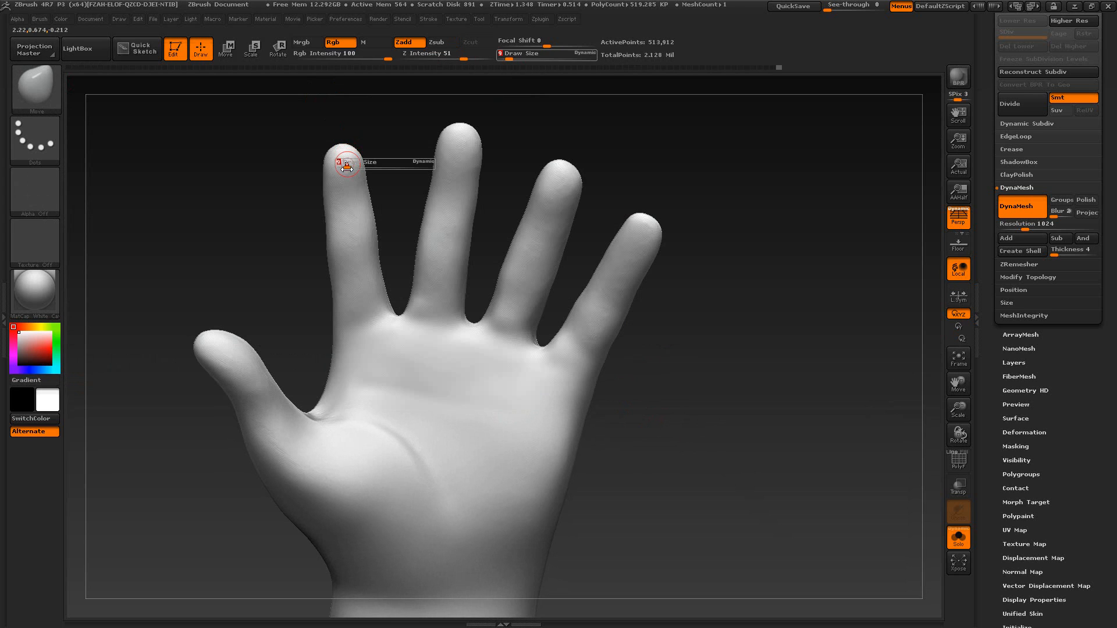
mouse_move(327, 156)
mouse_down()
mouse_move(349, 146)
mouse_move(375, 168)
mouse_up()
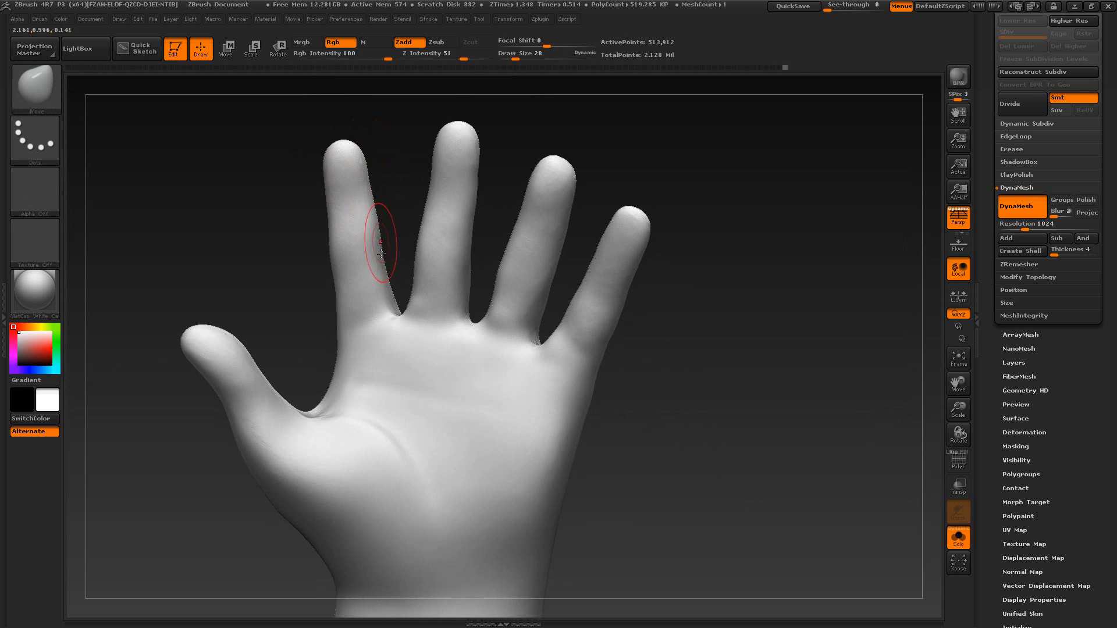
Step: Review the reference images of the bare palm, the blue glove and the black gloves for finger proportions and spacing
key(alt+Tab)
key(alt+Tab)
key(alt+Tab)
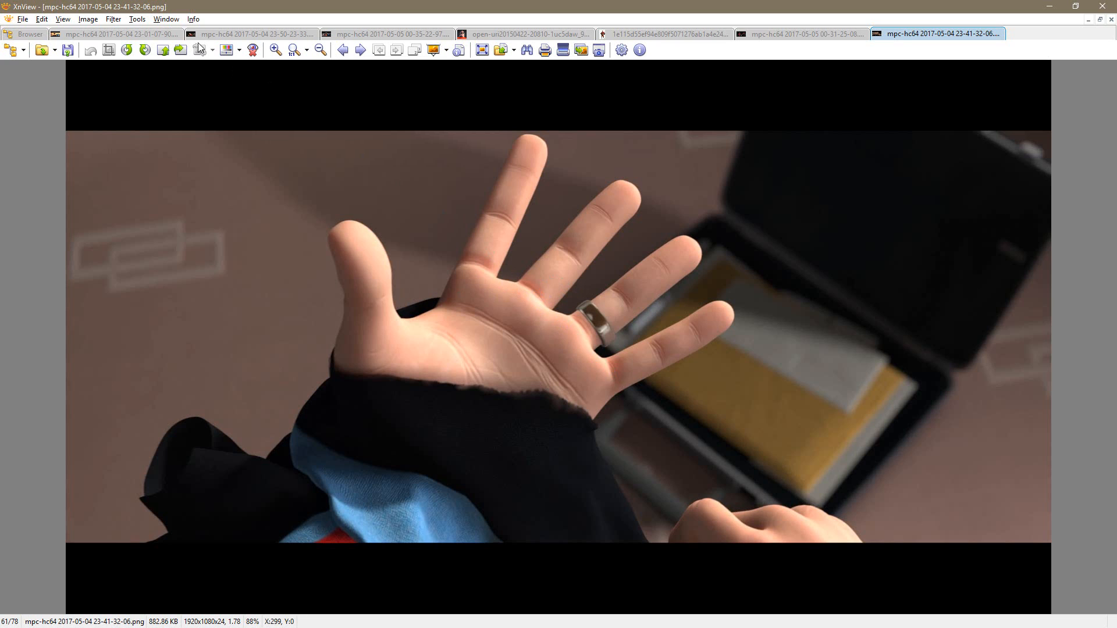
click(138, 33)
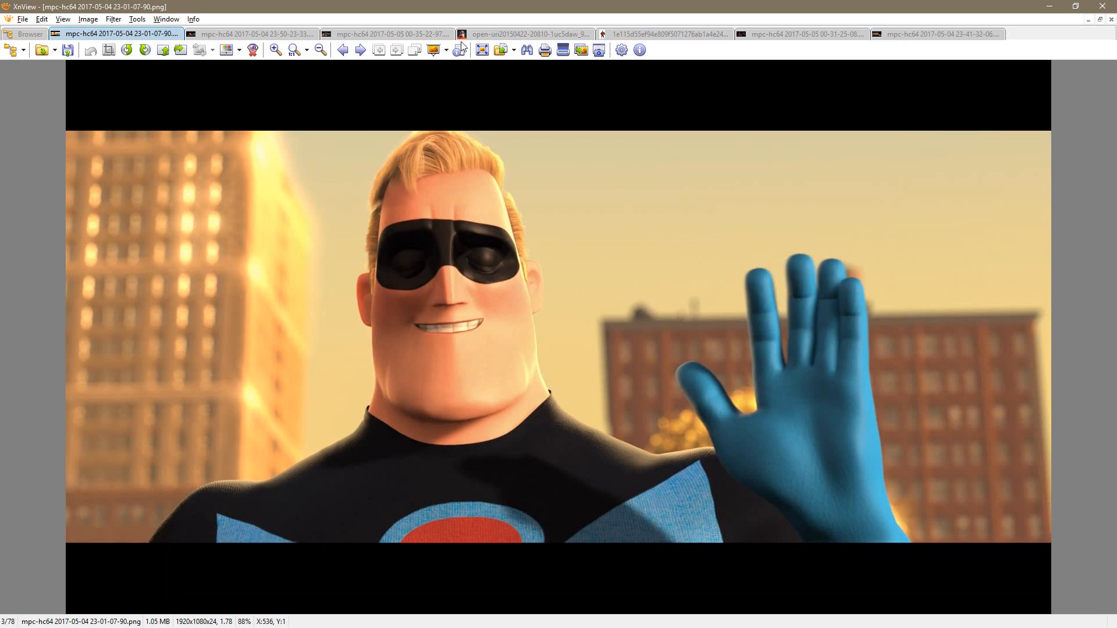
click(754, 40)
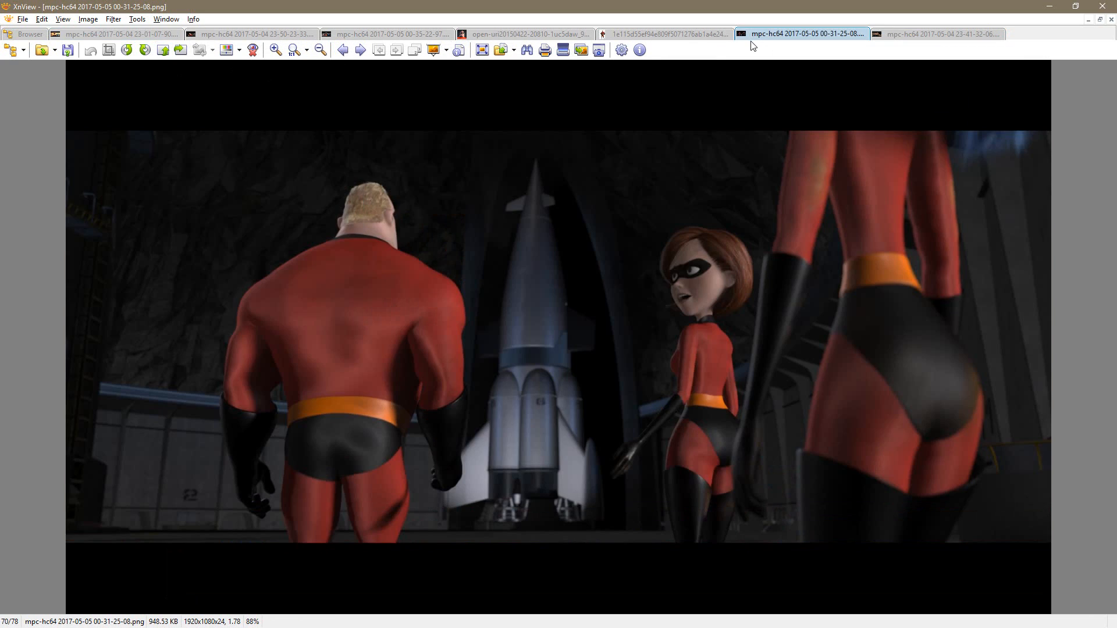
click(280, 34)
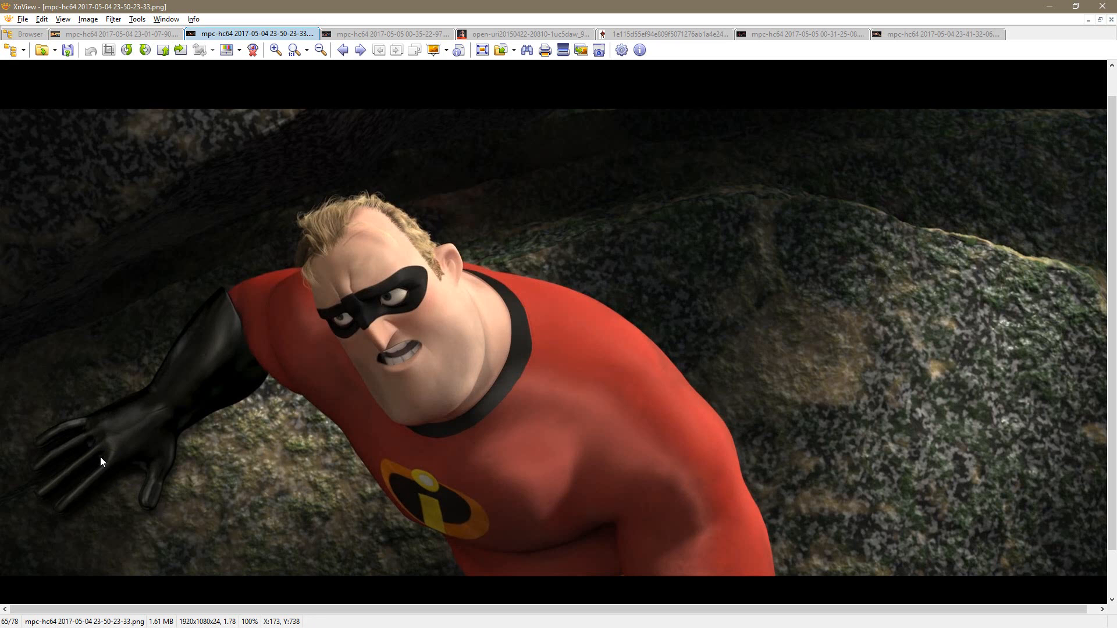
click(361, 34)
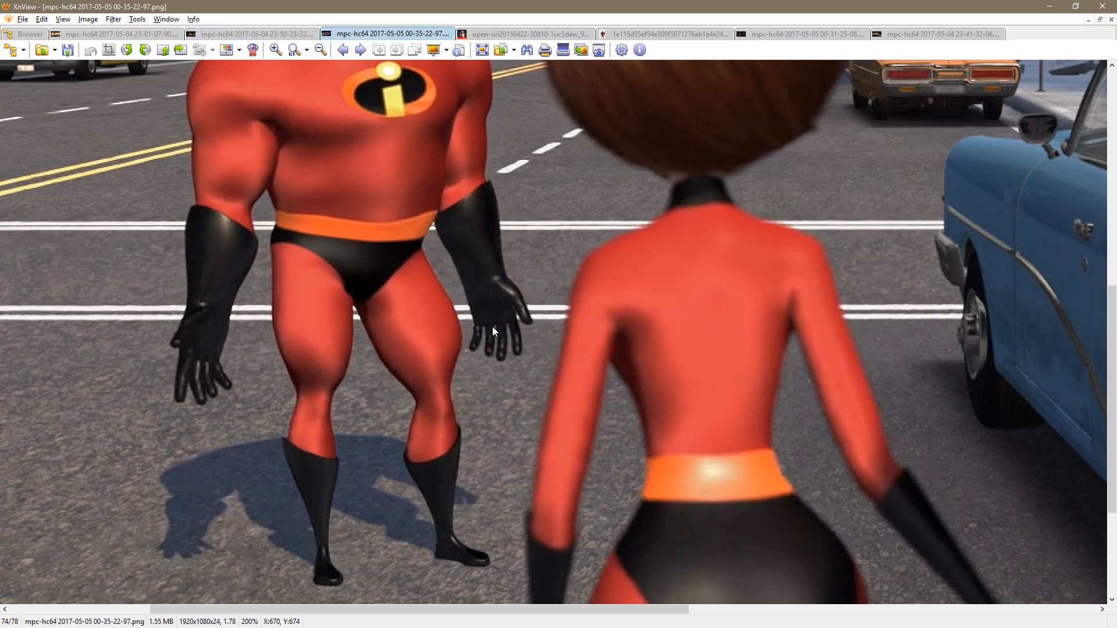
key(alt+Tab)
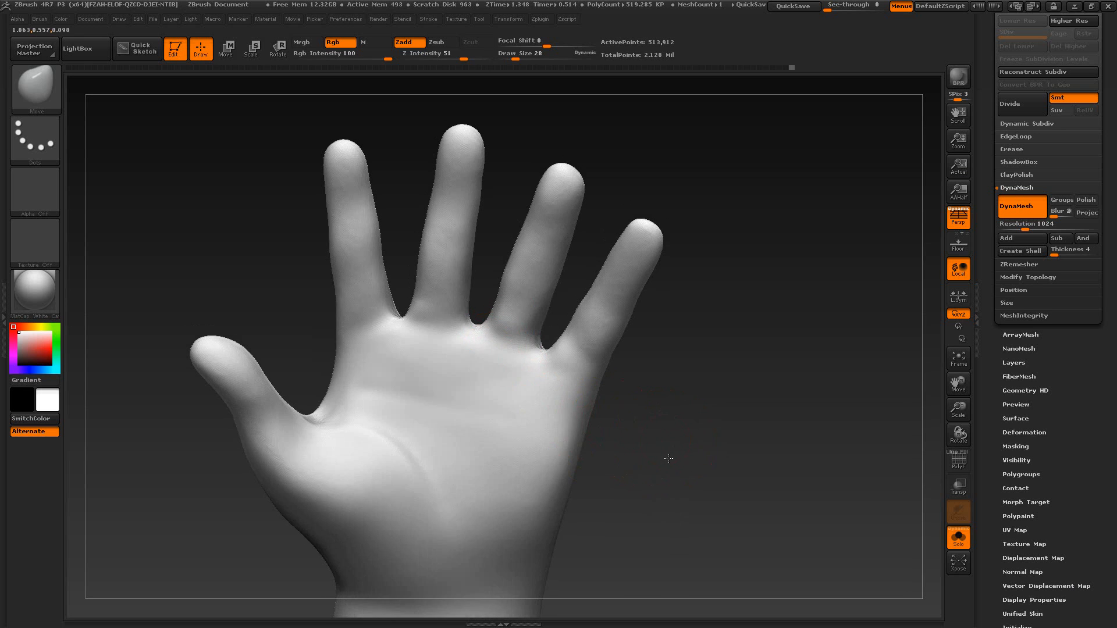
Step: Reduce the Move brush's draw size to 17 and reshape the webbing between the index, middle and ring fingers
drag(668, 458, 681, 452)
key(s)
drag(402, 304, 400, 318)
drag(403, 281, 402, 311)
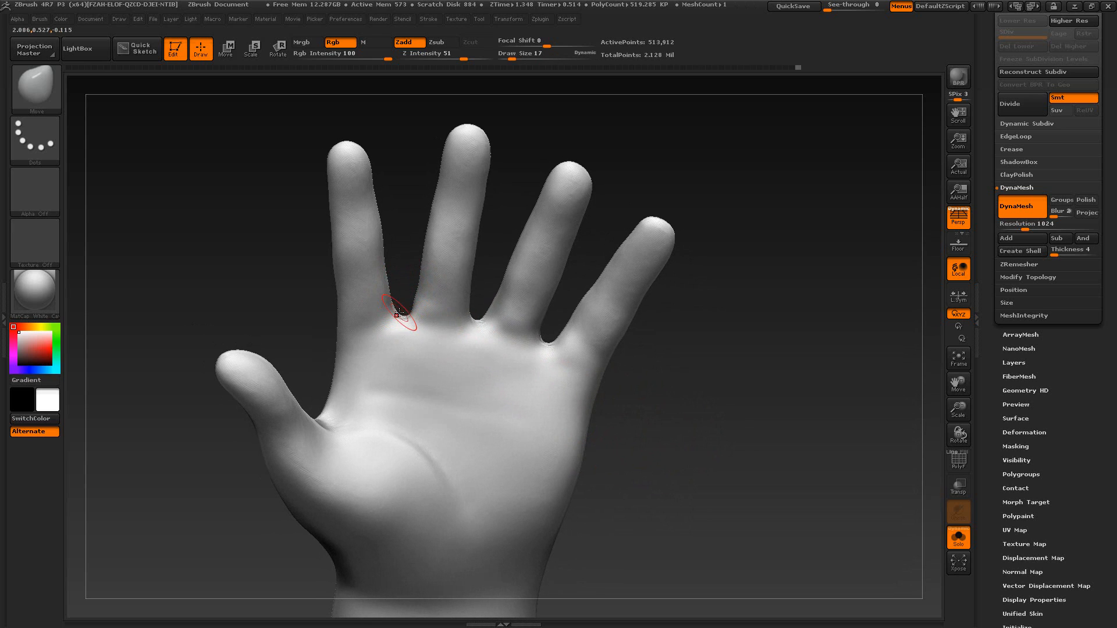
drag(477, 321, 480, 320)
drag(674, 429, 663, 393)
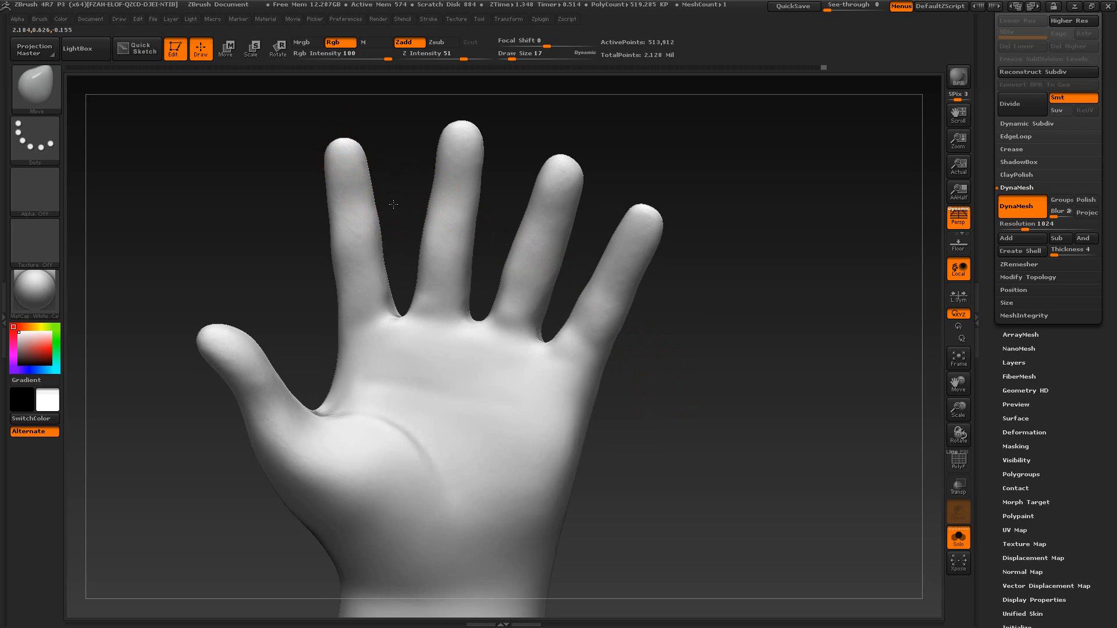
Step: Compare the reshaped fingers with the black glove and blue glove reference images in XnView
key(alt+Tab)
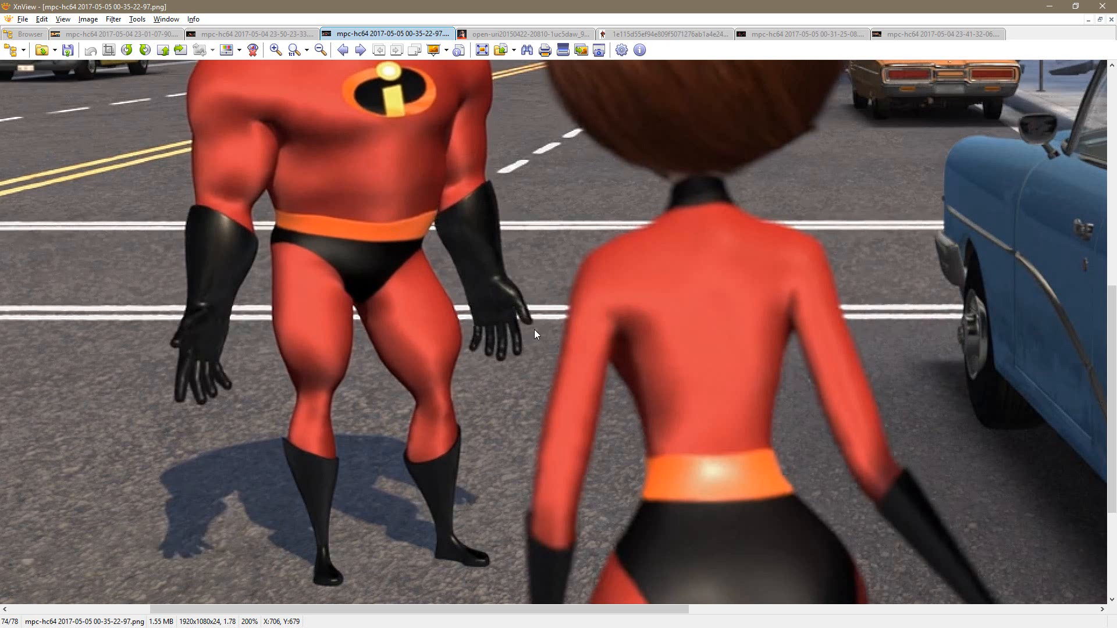
click(223, 33)
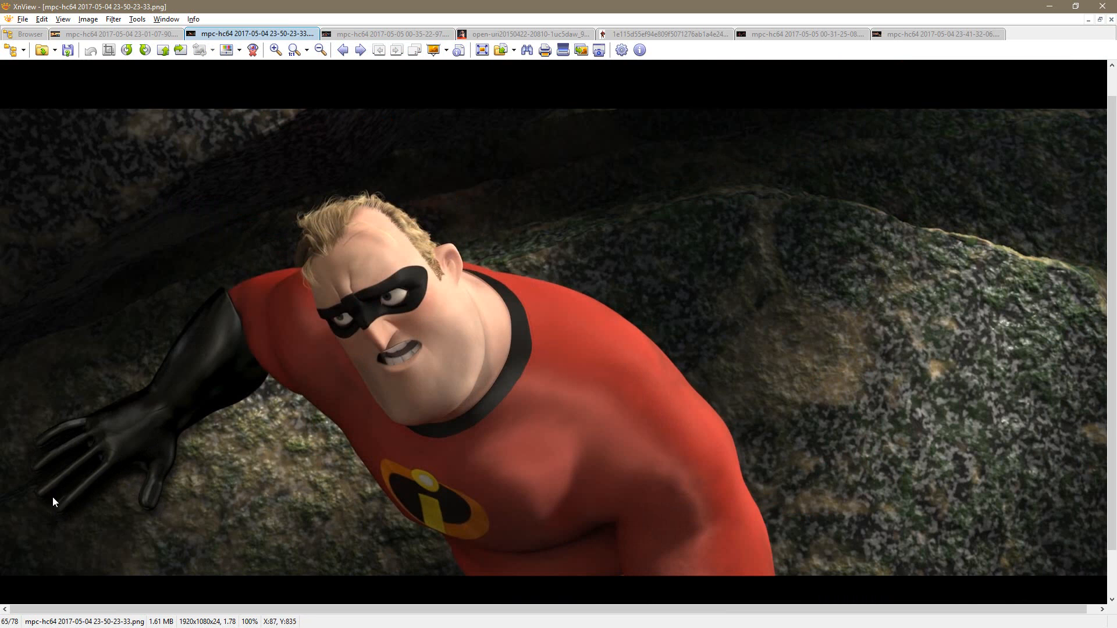
click(135, 36)
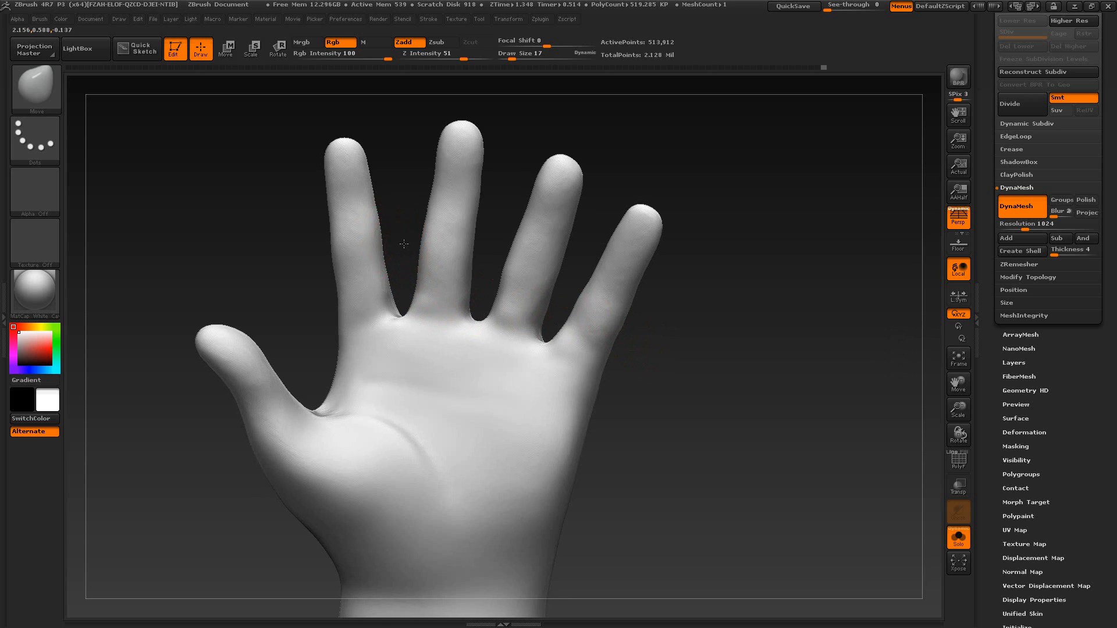
Step: Enlarge the Move brush's draw size to 28, refine the index finger's outline and smooth the webbing beside the middle finger
drag(404, 244, 389, 245)
drag(388, 289, 392, 287)
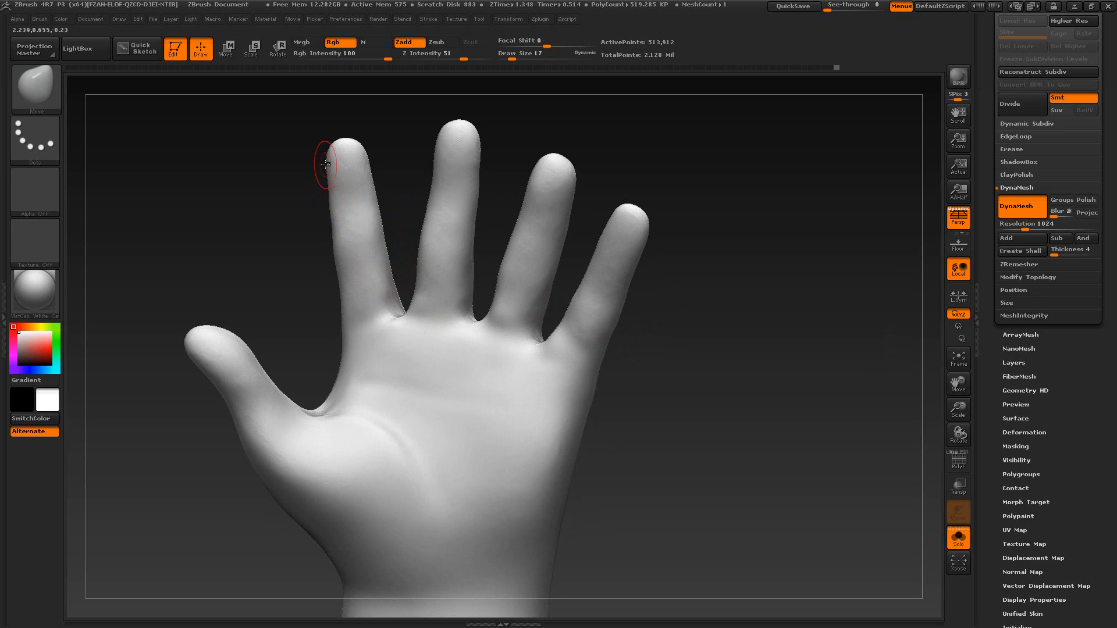
key(s)
drag(328, 164, 333, 165)
drag(332, 250, 335, 251)
key(shift)
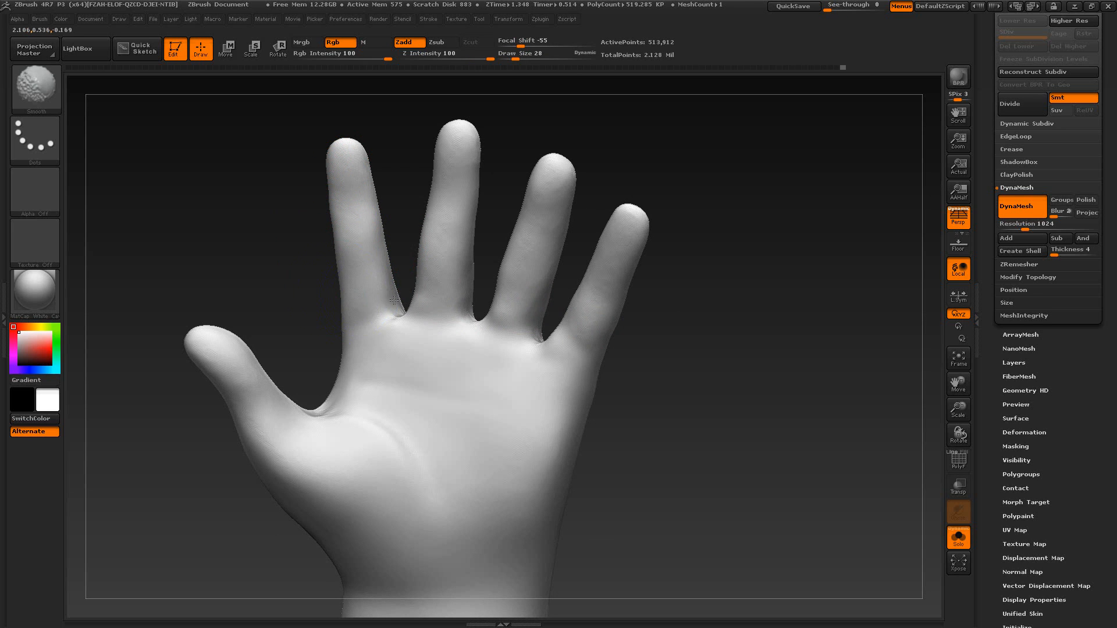
drag(402, 306, 399, 301)
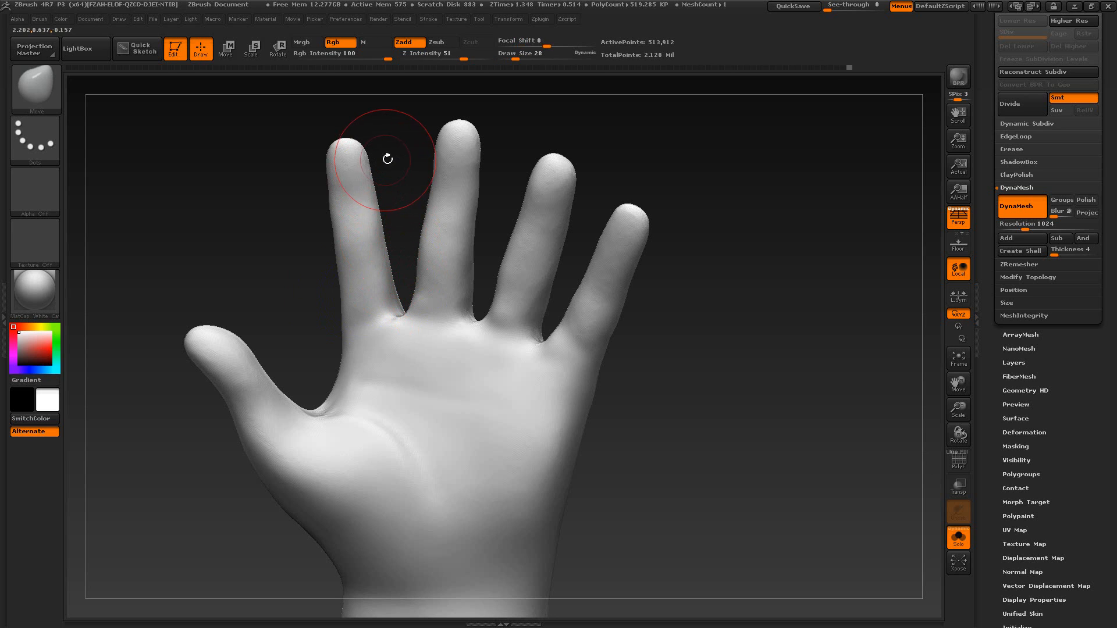
drag(388, 159, 342, 145)
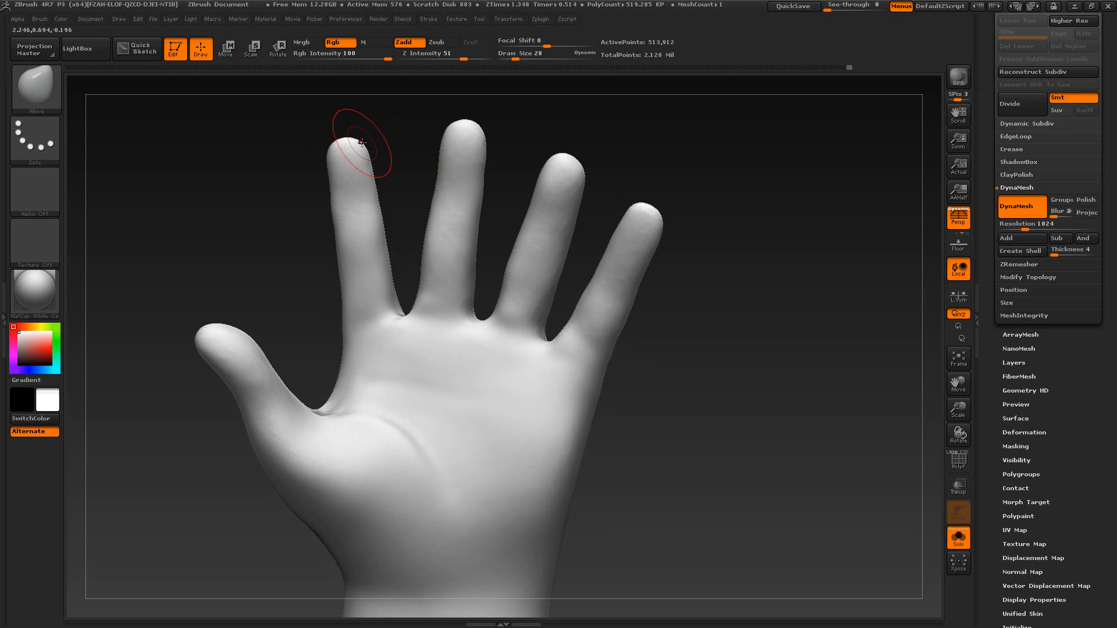
drag(386, 150, 420, 239)
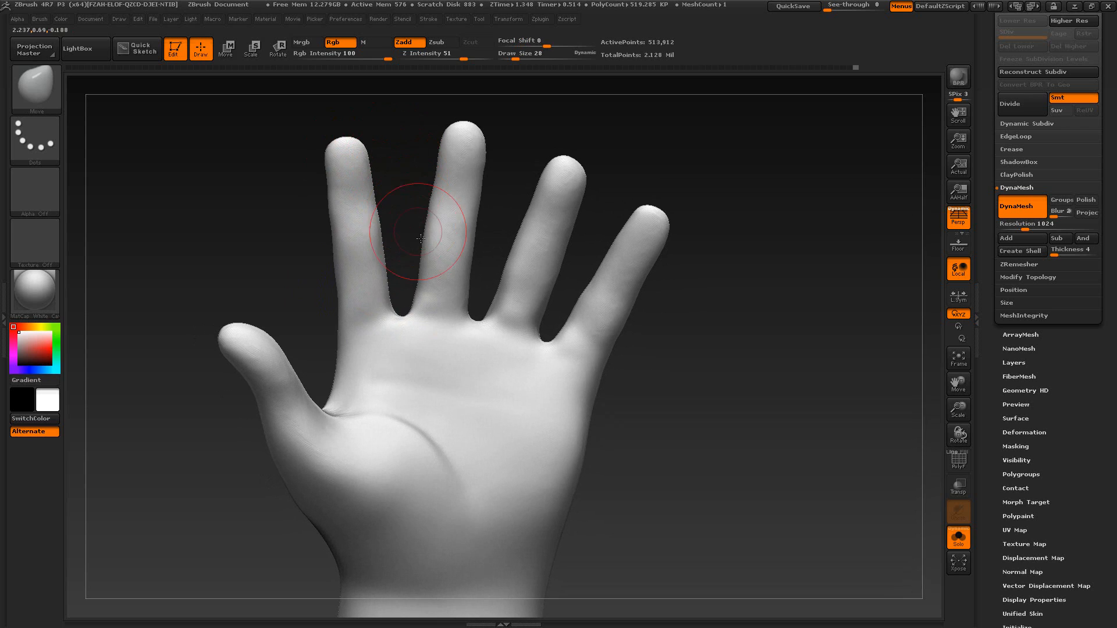
Step: Smooth the middle finger, refine its outline with the Move brush and smooth the base of the ring finger
key(shift)
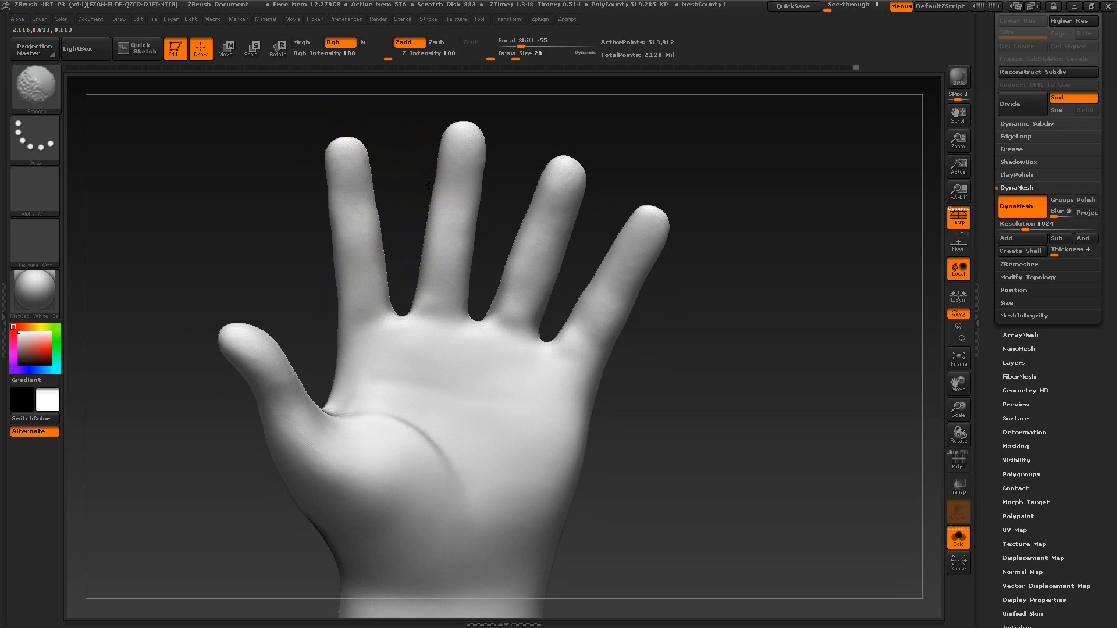
shift+drag(429, 185, 436, 176)
drag(499, 202, 487, 171)
drag(502, 170, 483, 128)
drag(450, 310, 462, 308)
shift+drag(530, 315, 542, 300)
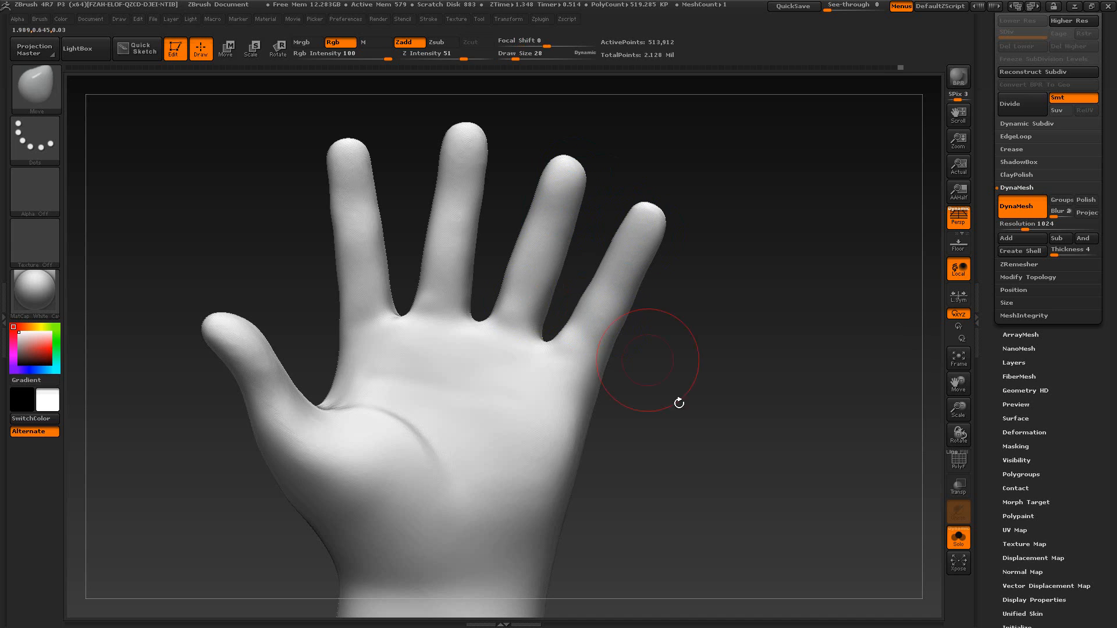
Step: Smooth the lumpy surface on the back of the middle and index fingers
mouse_move(679, 404)
mouse_down()
mouse_move(588, 360)
mouse_move(511, 294)
mouse_up()
key(shift)
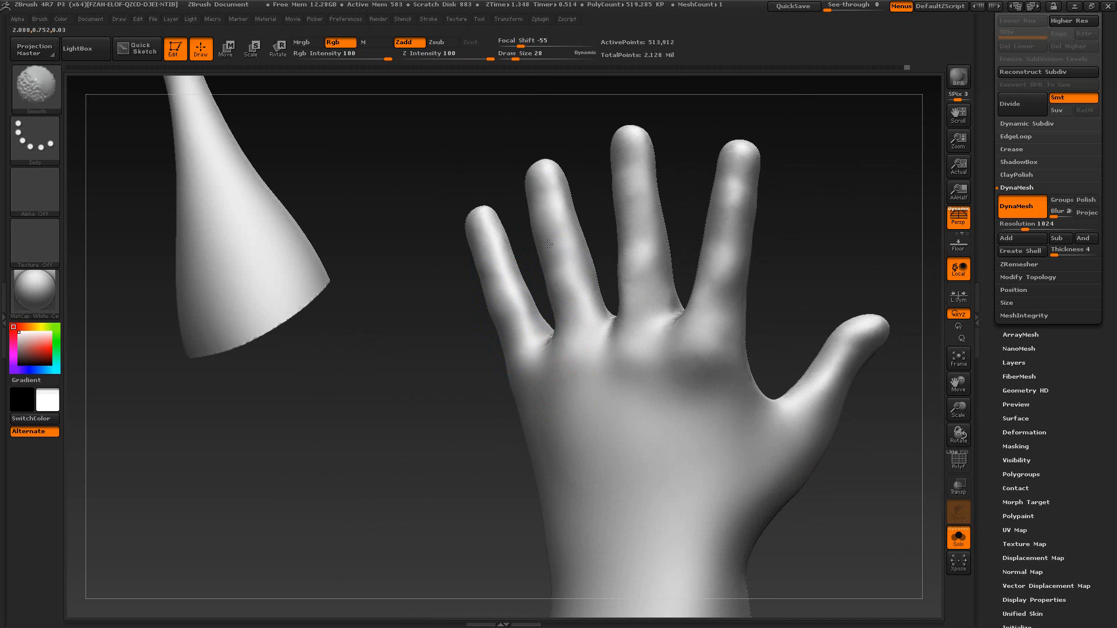
shift+drag(618, 279, 635, 259)
shift+drag(725, 253, 731, 283)
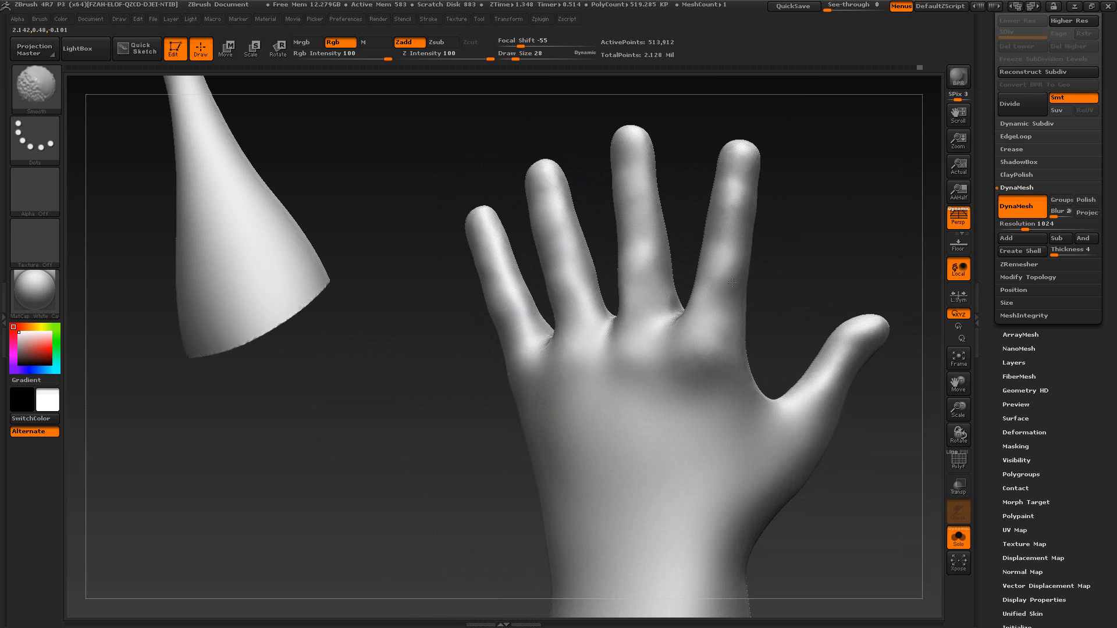
shift+drag(732, 218, 743, 181)
Step: Compare the thumb with the reference image, adjust its tip and outer contour with the Move brush and smooth it
drag(800, 222, 748, 201)
drag(808, 236, 740, 220)
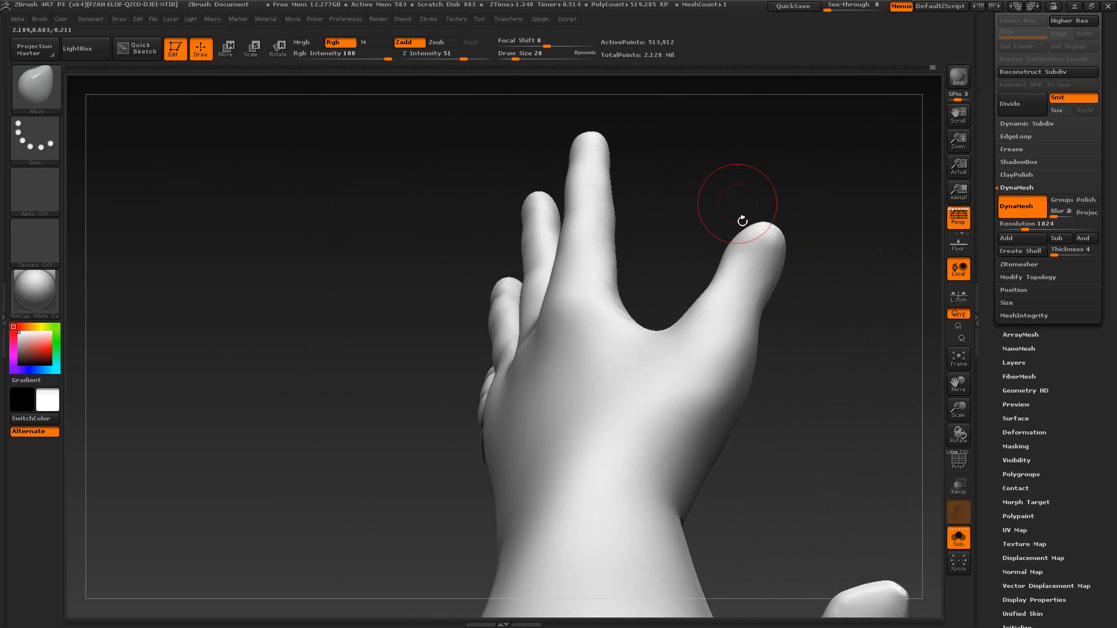
key(alt+Tab)
key(alt+Tab)
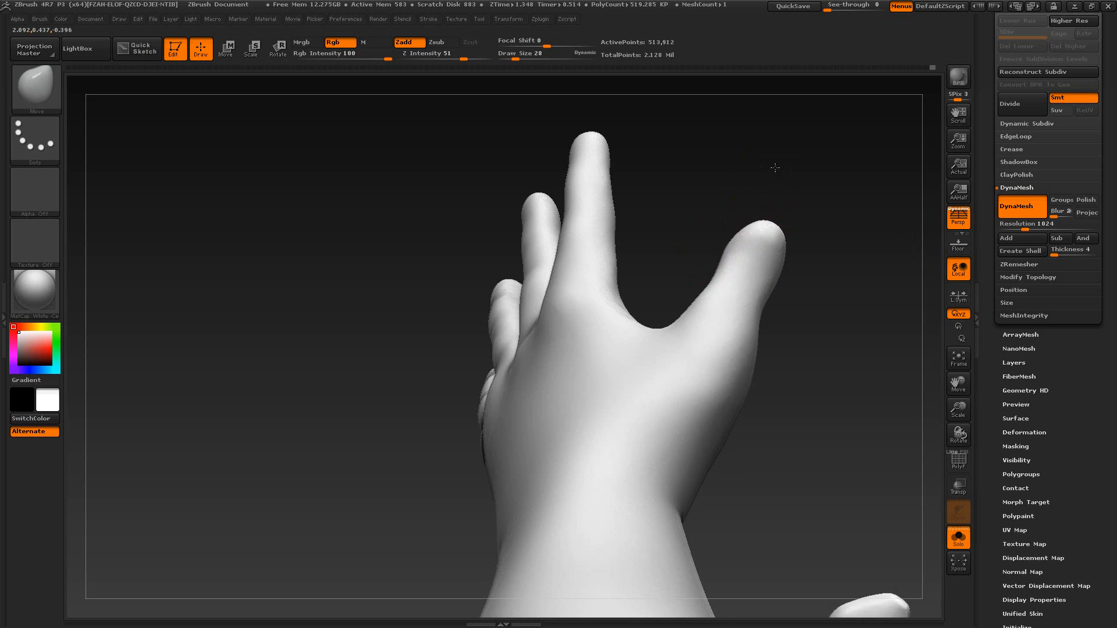
drag(758, 217, 784, 219)
drag(780, 223, 757, 213)
drag(810, 297, 758, 301)
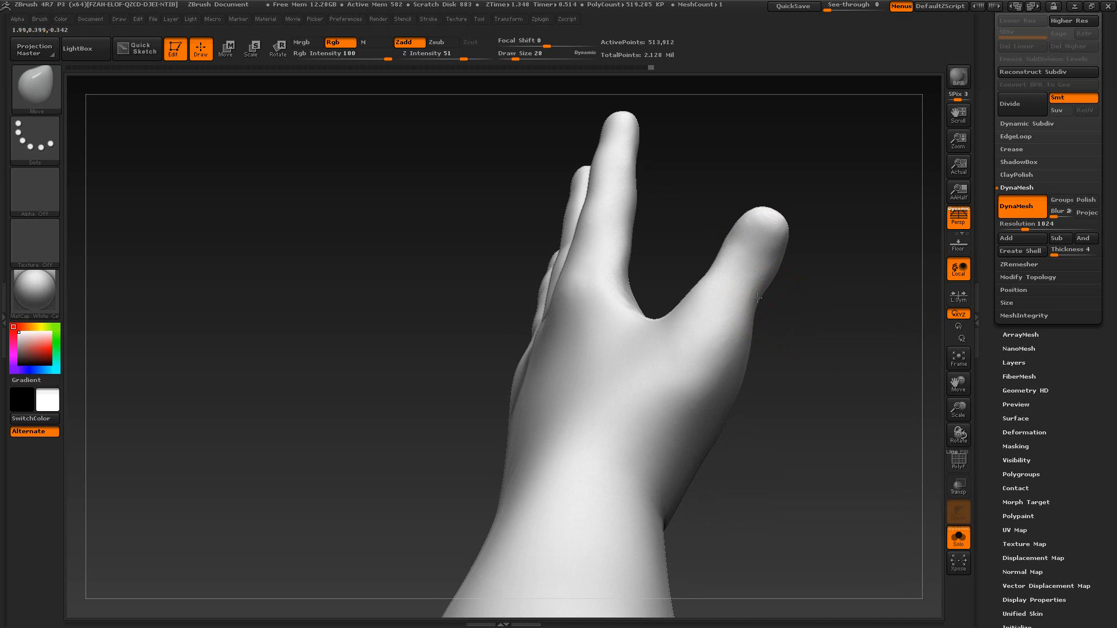
key(shift)
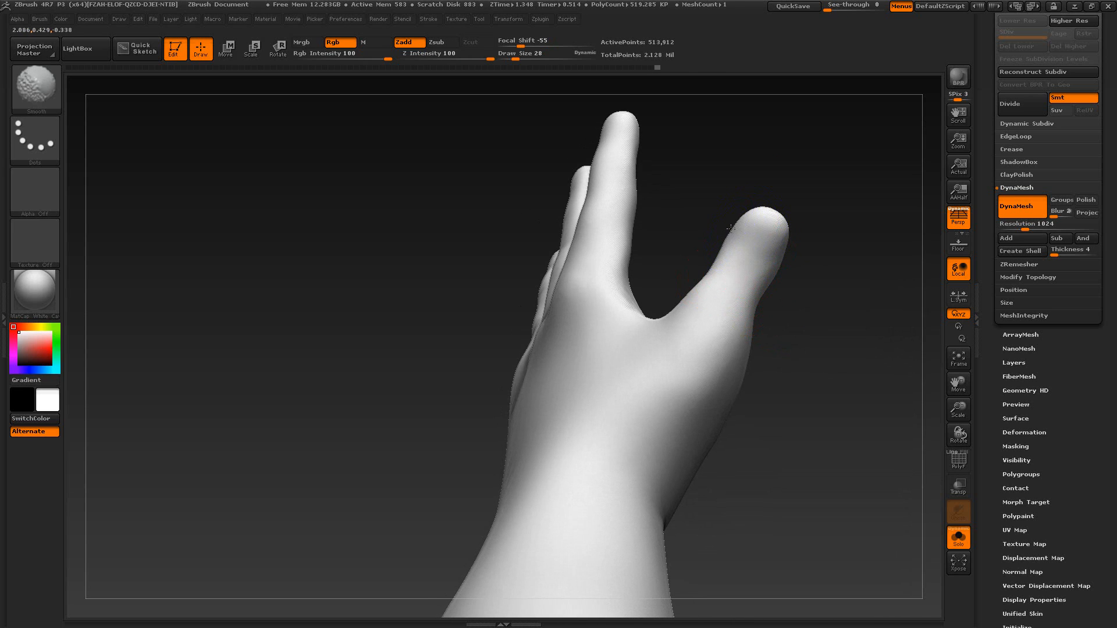
drag(781, 265, 768, 283)
drag(753, 341, 751, 308)
Step: Check the blue glove reference in XnView, enlarge the Move brush to 42 and reshape the index finger's base from the side
drag(441, 289, 567, 285)
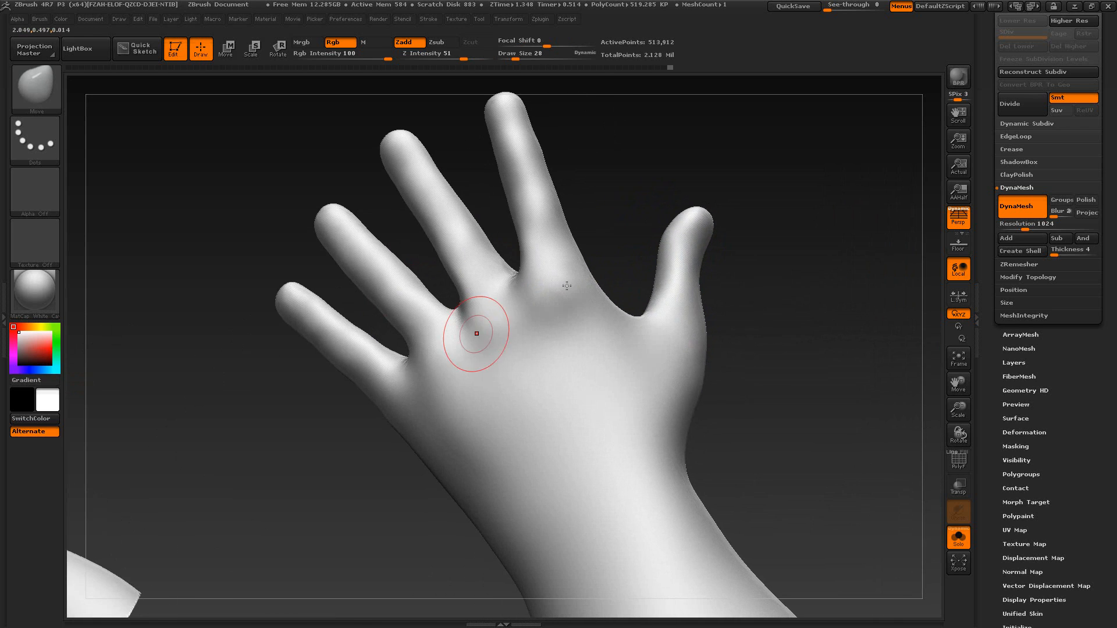
alt+drag(634, 168, 677, 334)
key(alt+Tab)
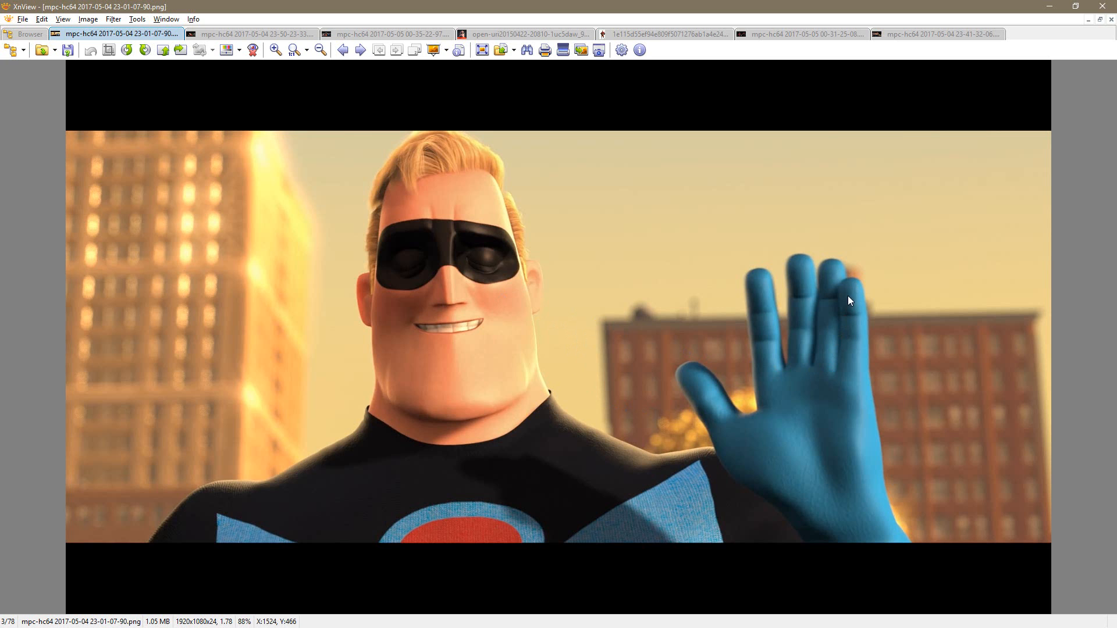
key(alt+Tab)
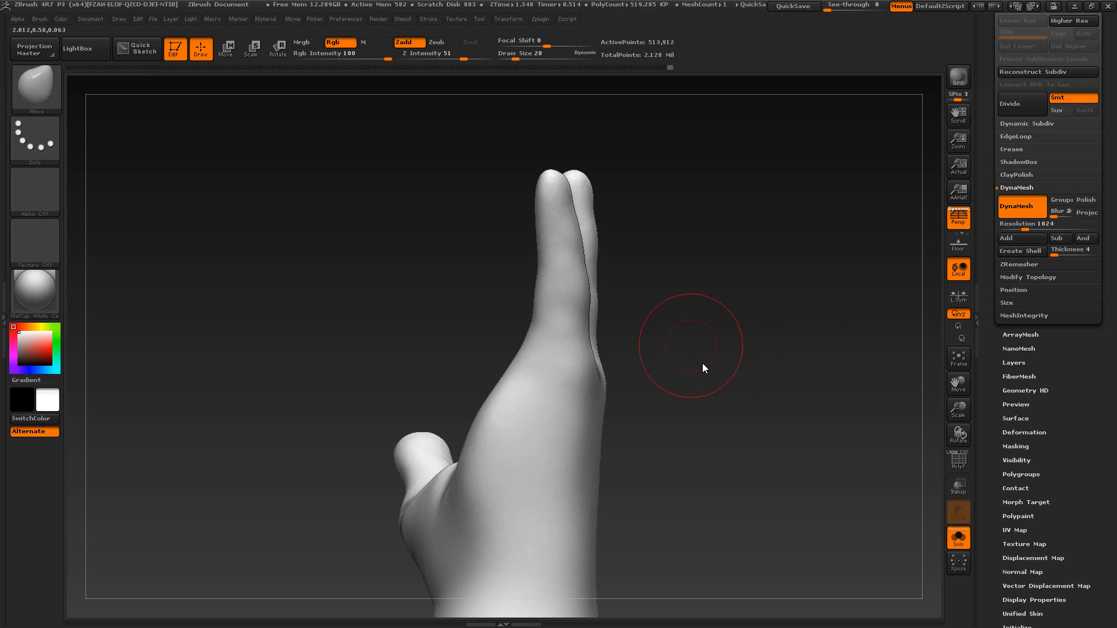
drag(703, 365, 735, 424)
key(bracketright)
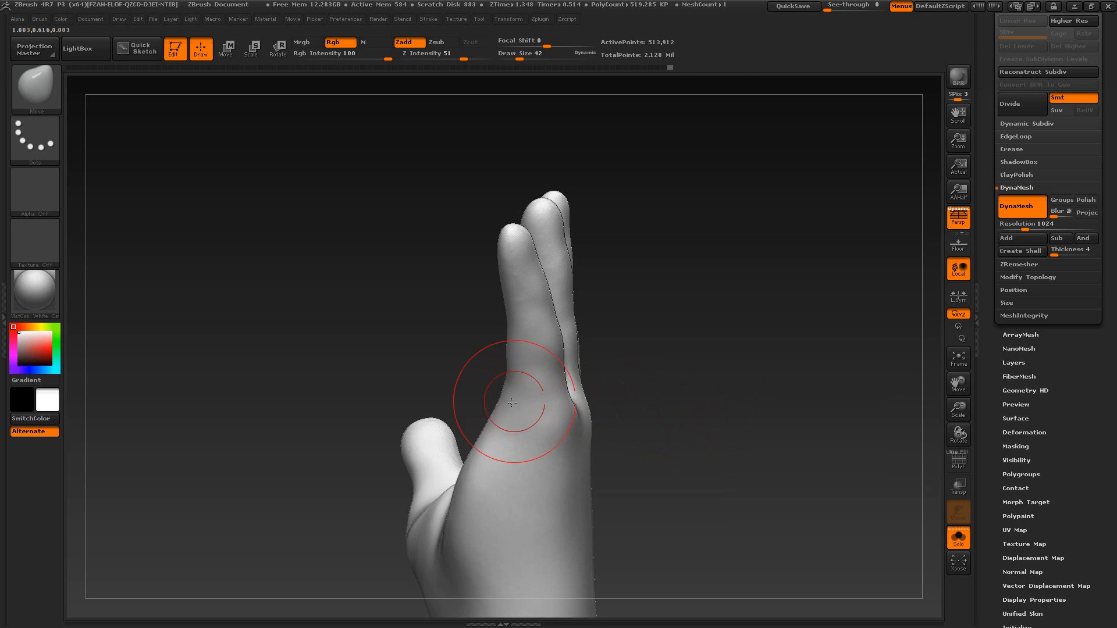
drag(505, 400, 513, 402)
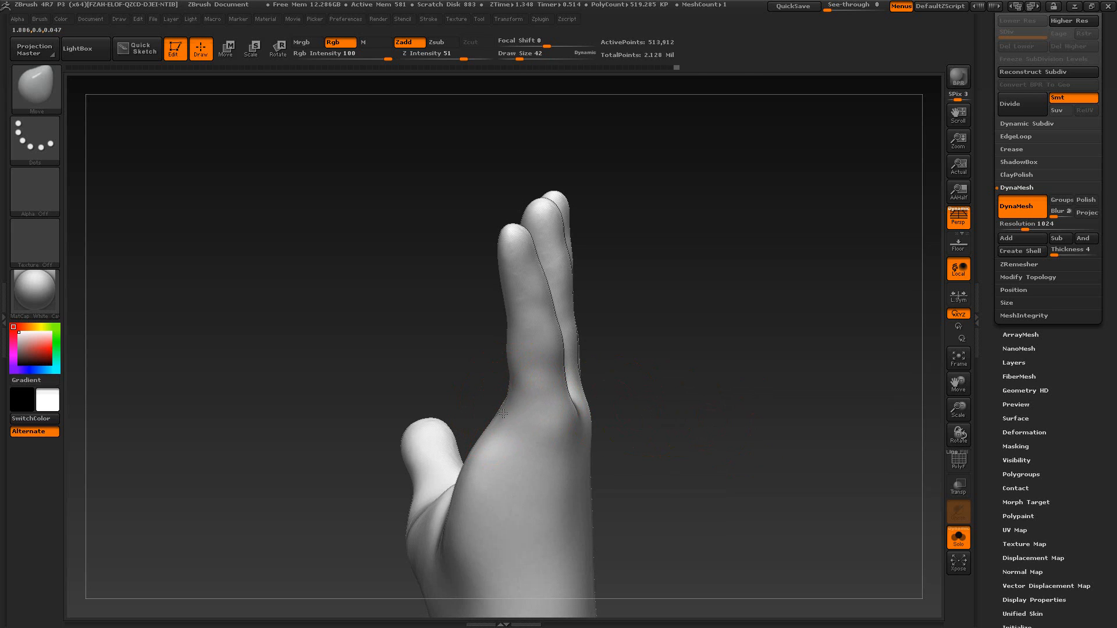
mouse_move(605, 437)
mouse_down()
mouse_move(689, 456)
mouse_move(639, 549)
mouse_move(670, 576)
mouse_move(499, 469)
mouse_up()
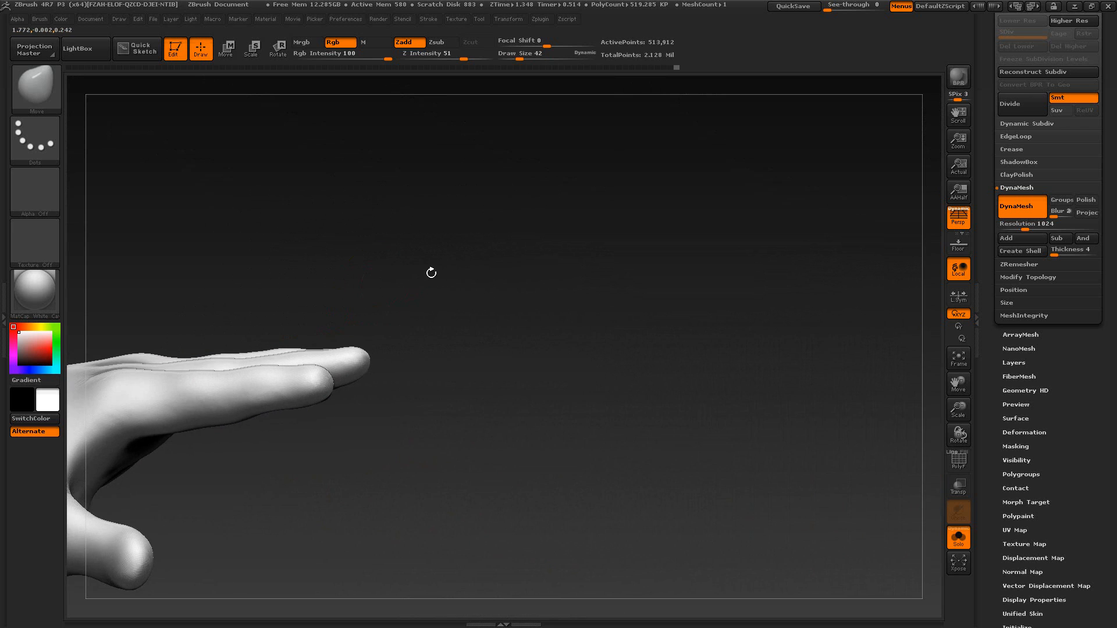
Step: Select the Dam_Standard brush, reduce its draw size to 15 and open its Lazy Mouse stroke settings
mouse_move(429, 271)
mouse_down()
mouse_move(660, 242)
mouse_move(604, 406)
mouse_move(548, 269)
mouse_move(489, 262)
mouse_move(481, 287)
mouse_move(496, 294)
mouse_move(479, 259)
mouse_move(436, 299)
mouse_move(378, 289)
mouse_move(434, 351)
mouse_move(341, 361)
mouse_move(349, 326)
mouse_move(403, 322)
mouse_move(550, 392)
mouse_move(330, 358)
mouse_move(354, 344)
mouse_up()
click(36, 87)
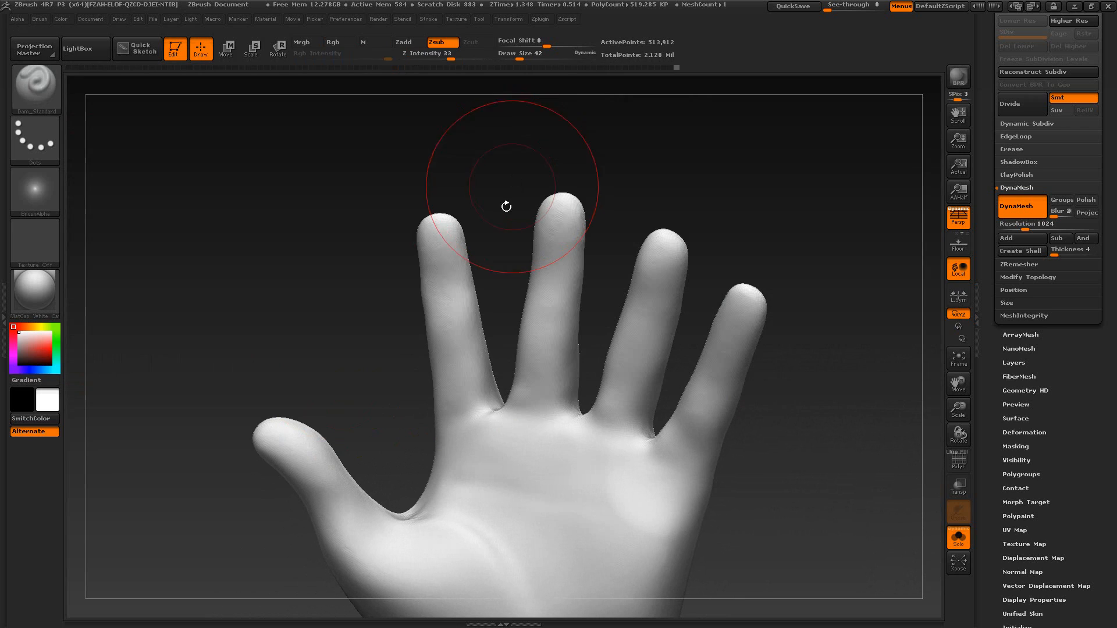
click(512, 172)
key(s)
drag(441, 274, 427, 273)
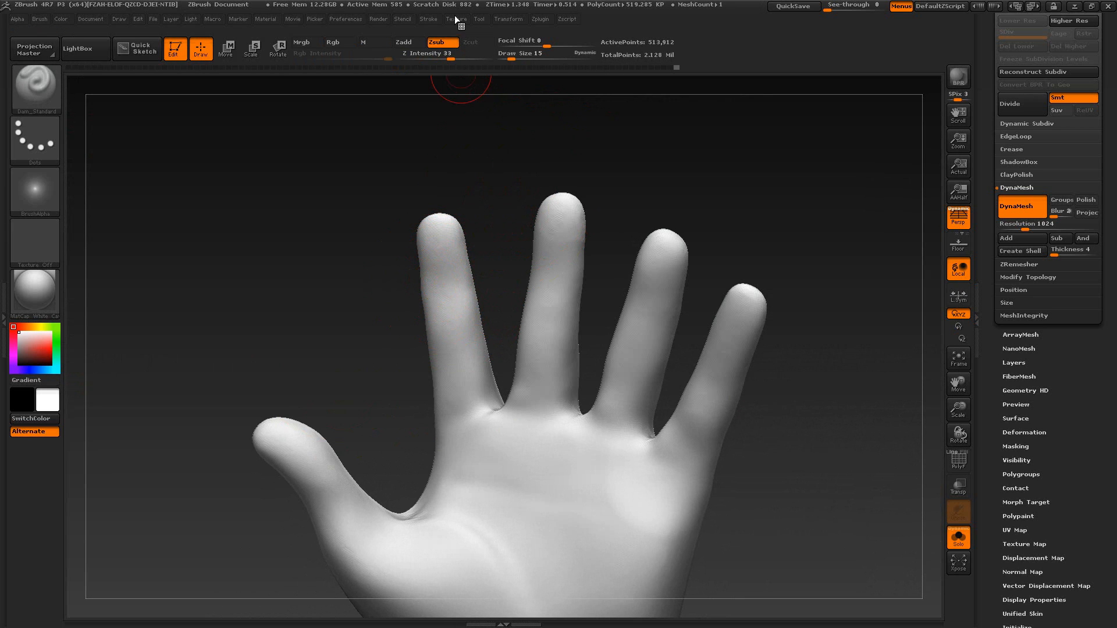
click(428, 21)
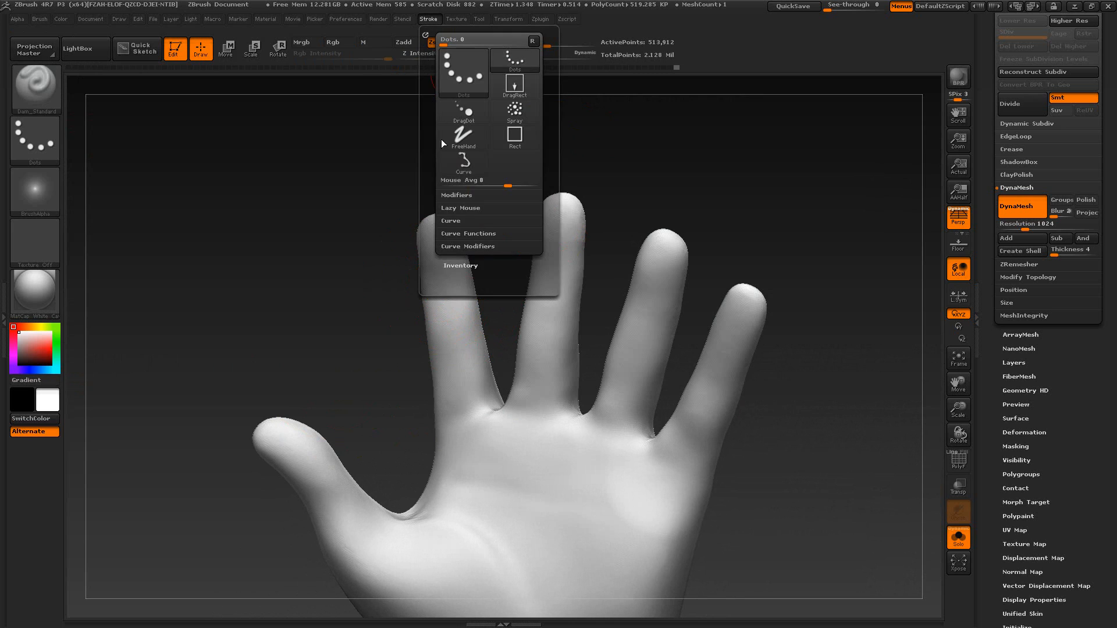
click(461, 209)
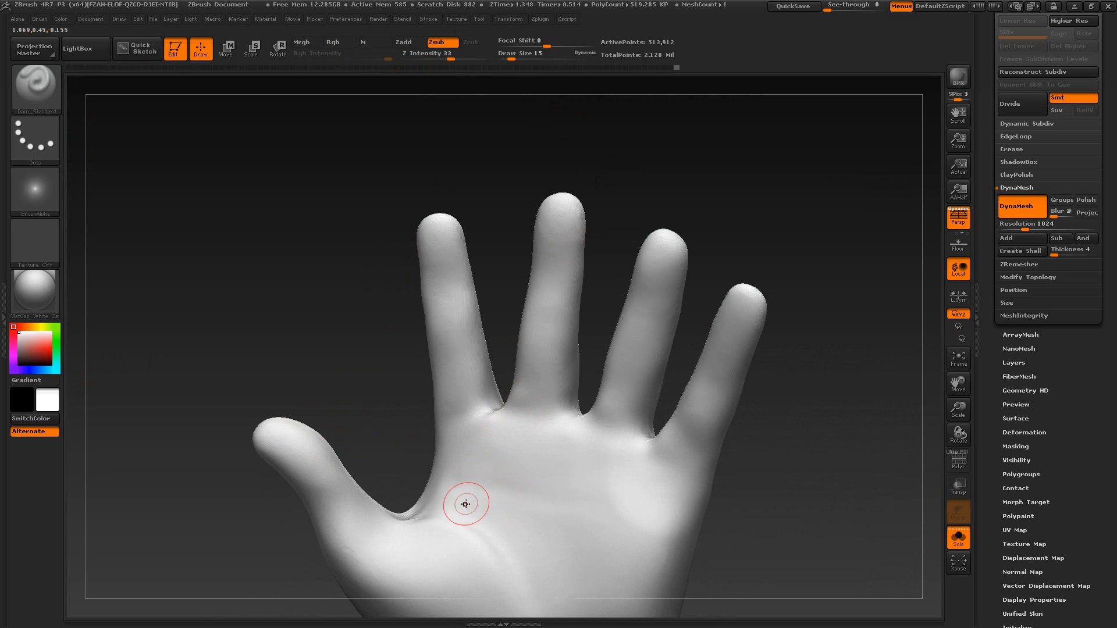
drag(459, 493, 469, 478)
drag(527, 450, 557, 532)
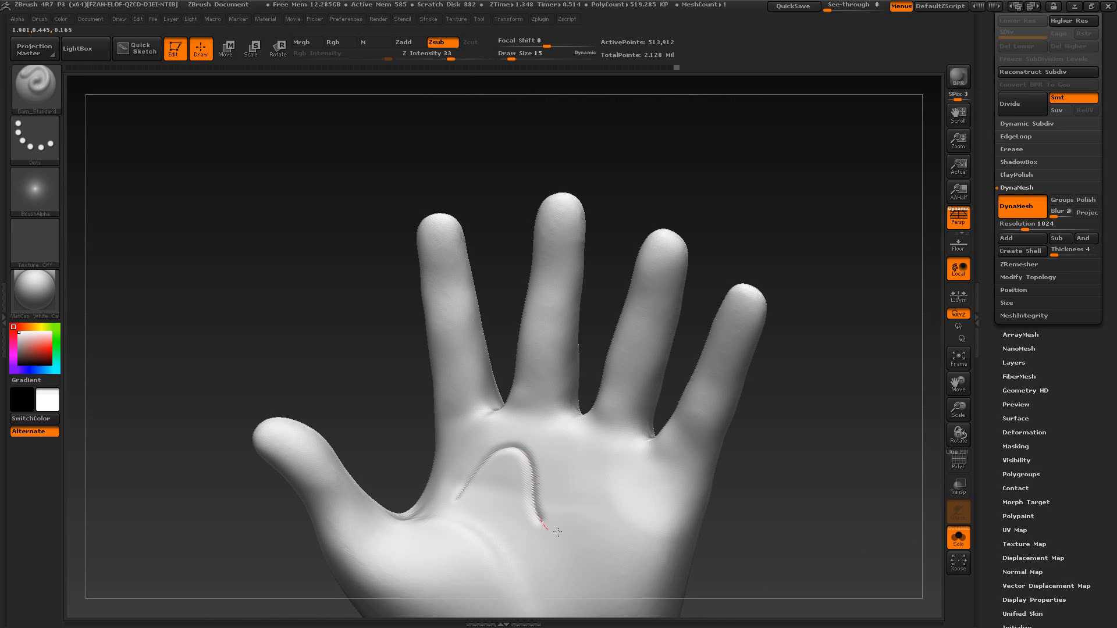
mouse_move(588, 460)
mouse_down()
mouse_move(602, 536)
mouse_move(653, 521)
mouse_move(611, 451)
mouse_move(479, 438)
mouse_up()
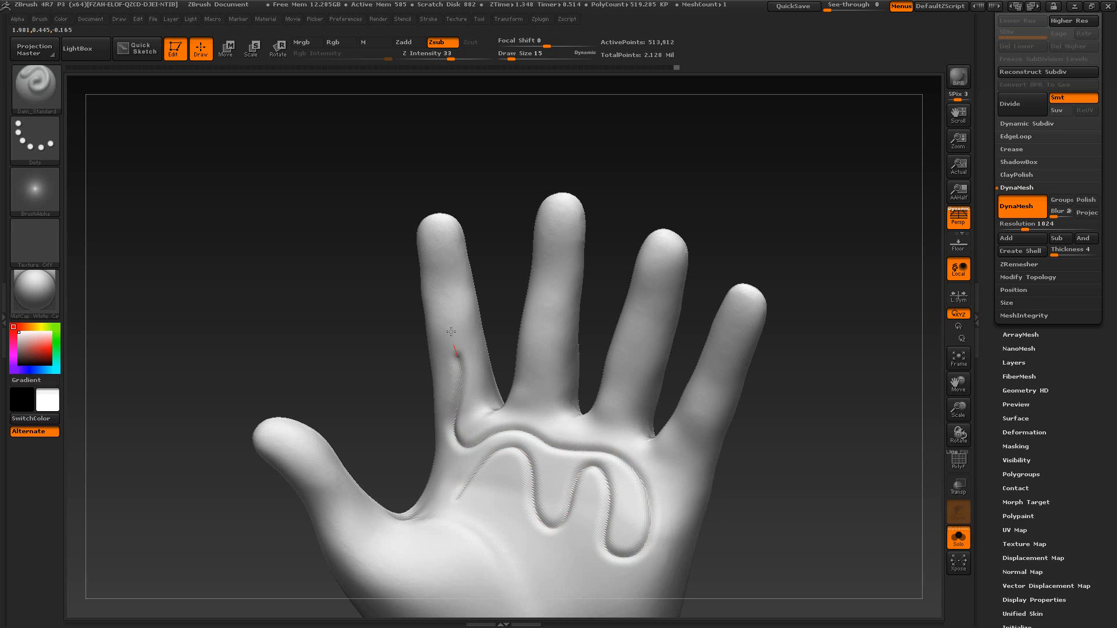
drag(450, 332, 447, 291)
key(ctrl+z)
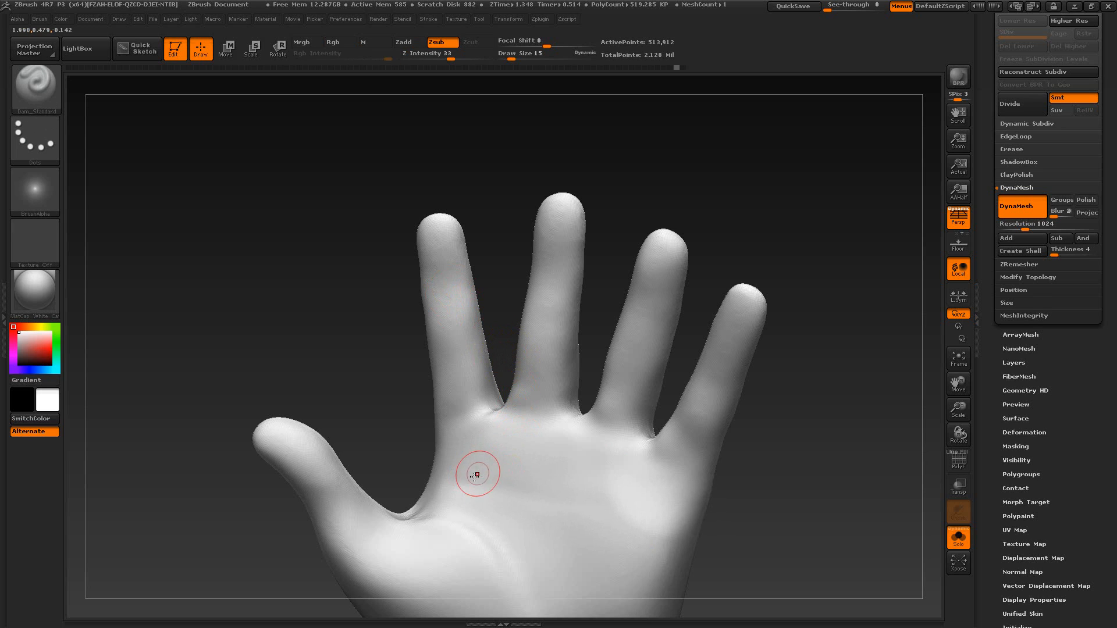
mouse_move(488, 452)
mouse_down()
mouse_move(529, 528)
mouse_move(599, 494)
mouse_move(651, 529)
mouse_move(692, 491)
mouse_up()
key(ctrl)
key(ctrl+z)
Step: Carve two joint creases across the palm side of the index finger with Dam_Standard, following the reference image
mouse_move(499, 280)
mouse_down()
mouse_move(506, 272)
mouse_move(516, 292)
mouse_up()
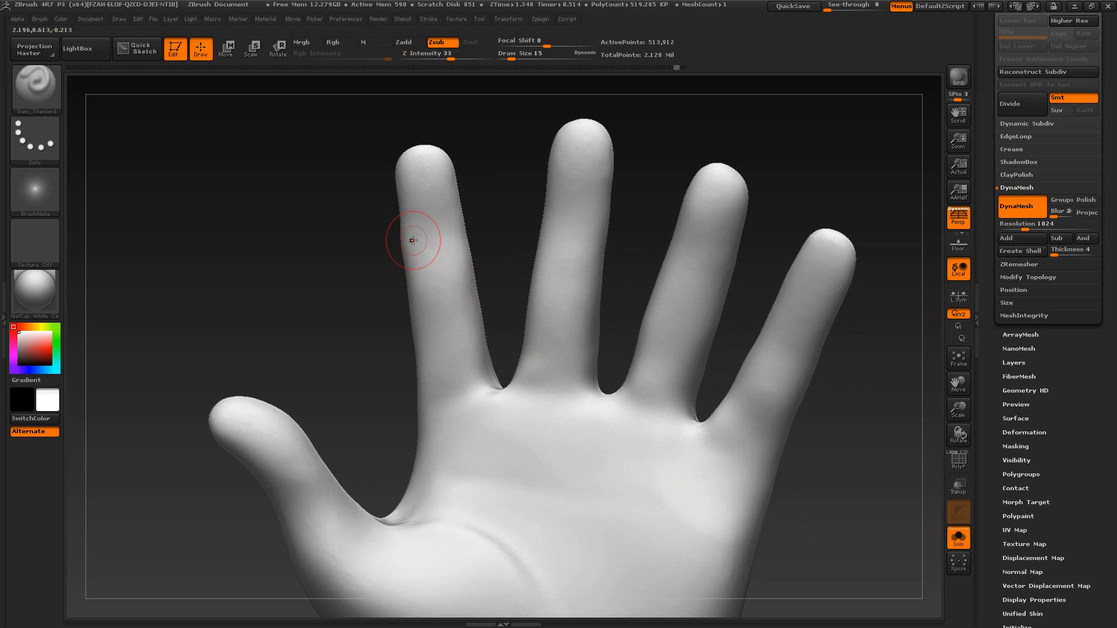
key(alt+Tab)
key(alt+Tab)
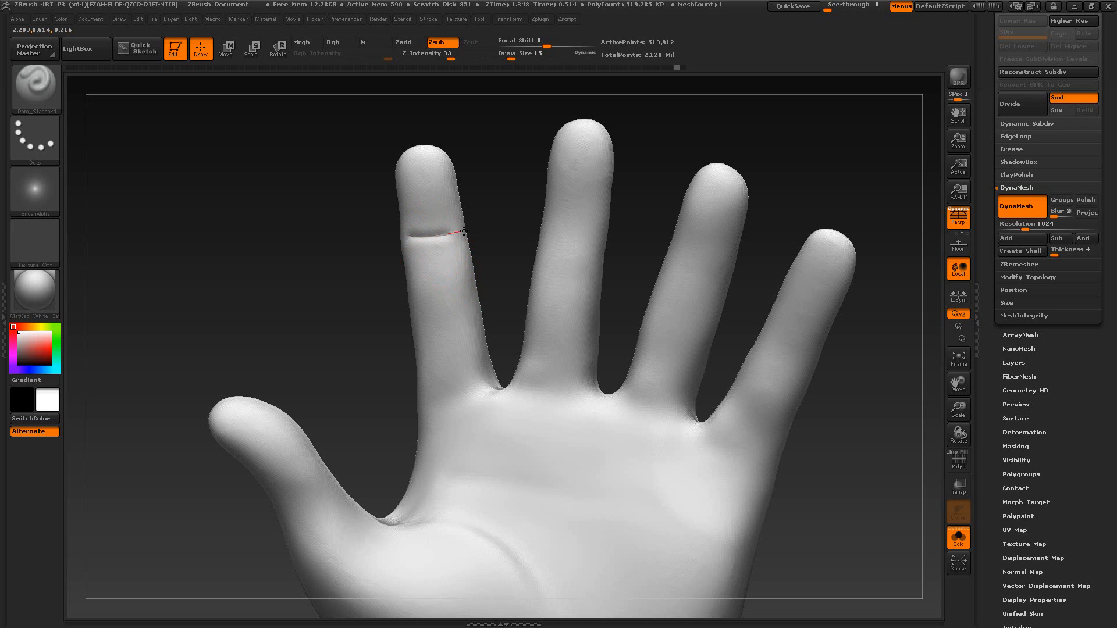
mouse_move(464, 232)
mouse_down()
mouse_move(550, 241)
mouse_move(501, 243)
mouse_up()
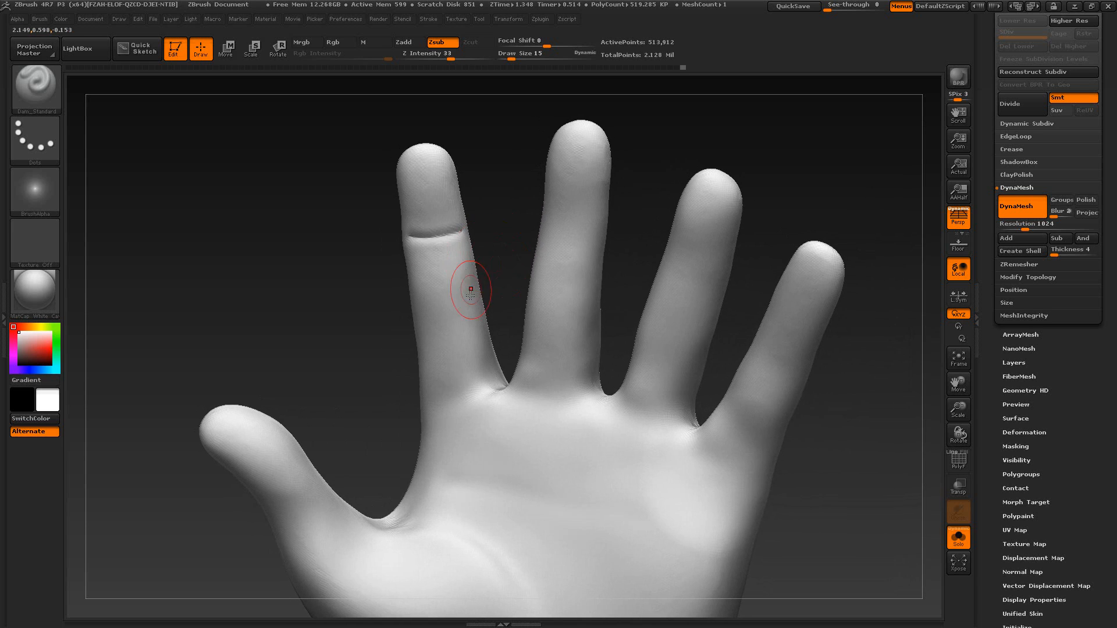
key(alt+Tab)
key(alt+Tab)
mouse_move(512, 290)
mouse_down()
mouse_move(581, 280)
mouse_move(507, 287)
mouse_up()
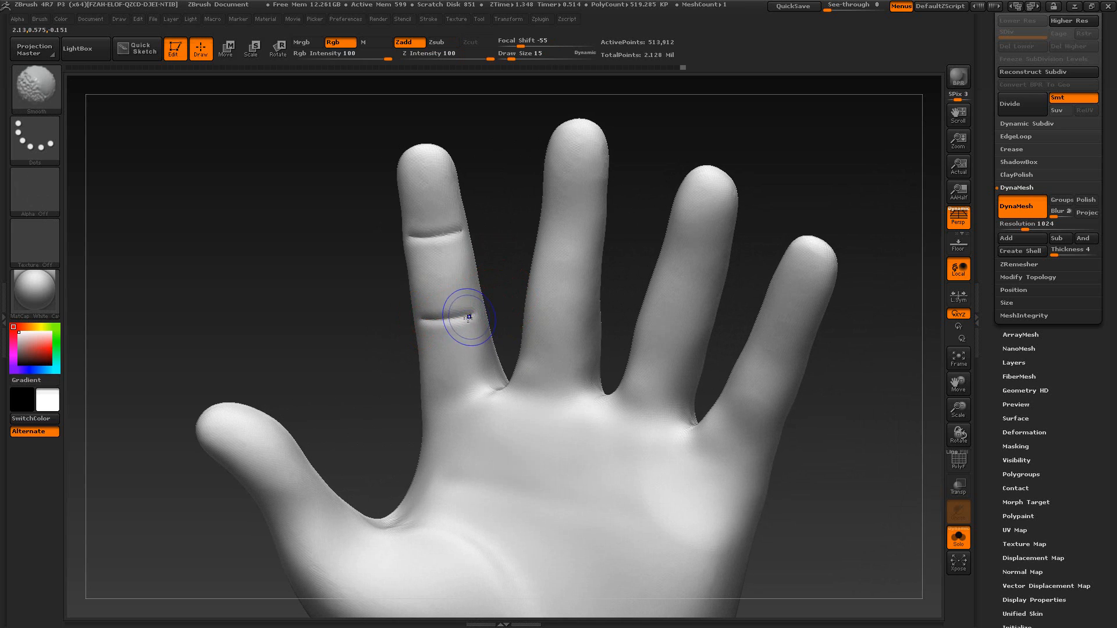
Step: Soften the two index finger creases with the Smooth brush
key(shift)
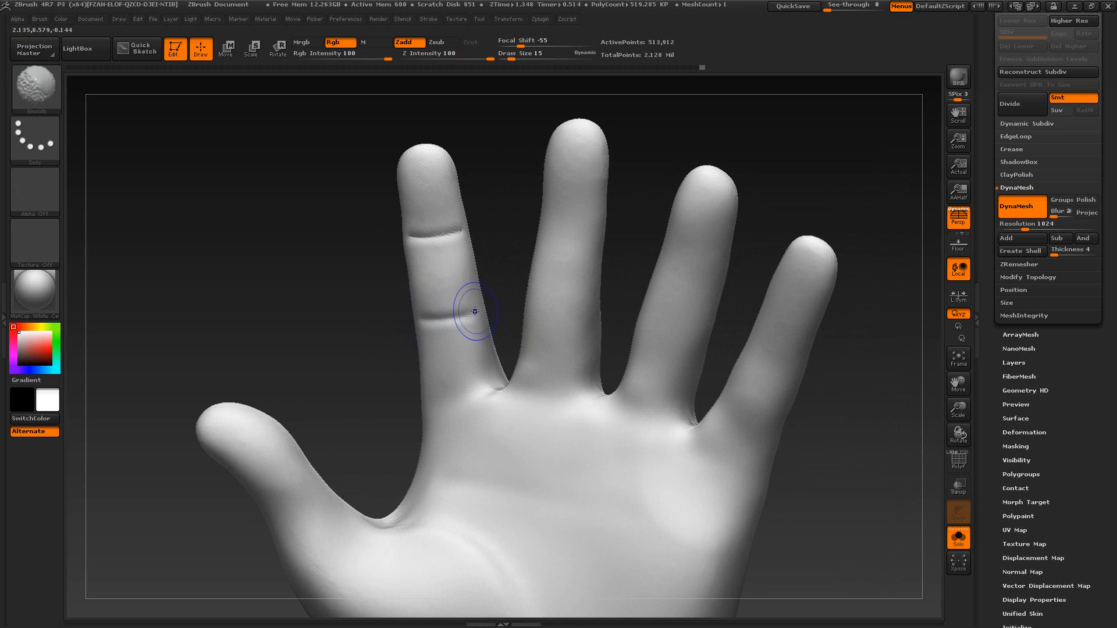
shift+drag(456, 234, 415, 234)
mouse_move(491, 231)
mouse_down()
mouse_move(513, 213)
mouse_move(494, 257)
mouse_up()
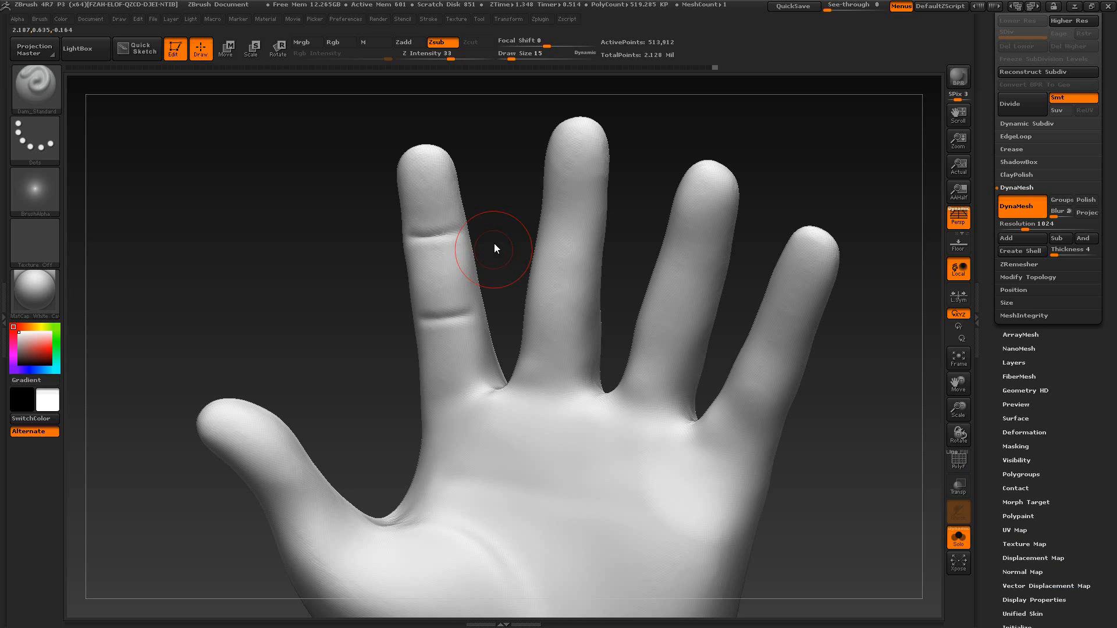
Step: Carve two joint creases across the palm side of the middle finger with the Dam_Standard brush
drag(494, 243, 562, 206)
mouse_move(492, 211)
mouse_down()
mouse_move(471, 216)
mouse_move(549, 229)
mouse_move(509, 225)
mouse_move(543, 204)
mouse_up()
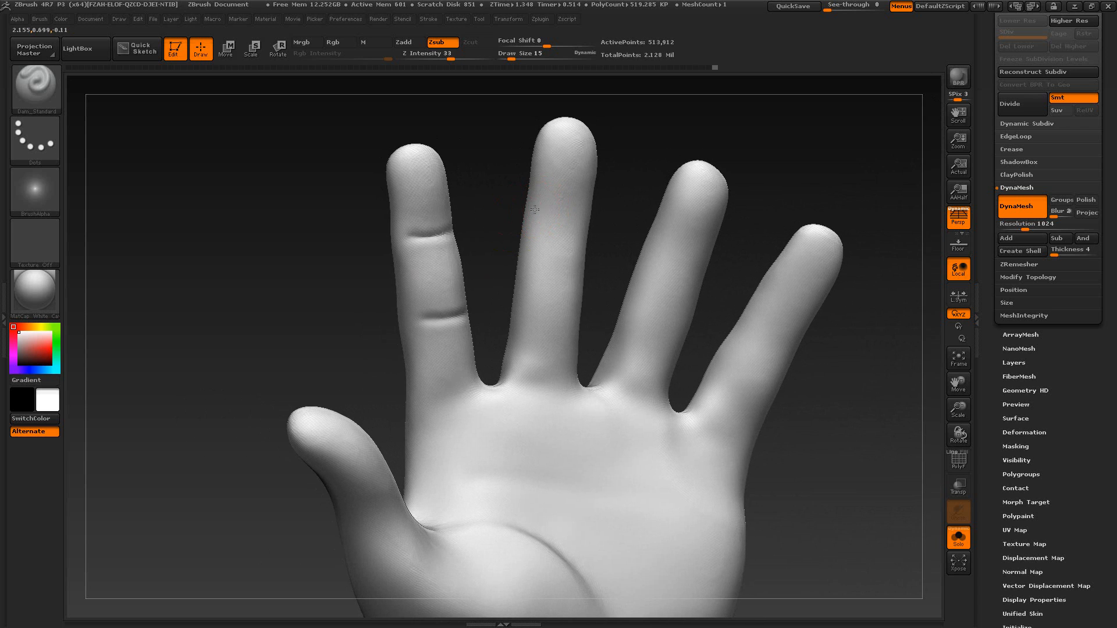
drag(621, 231, 582, 219)
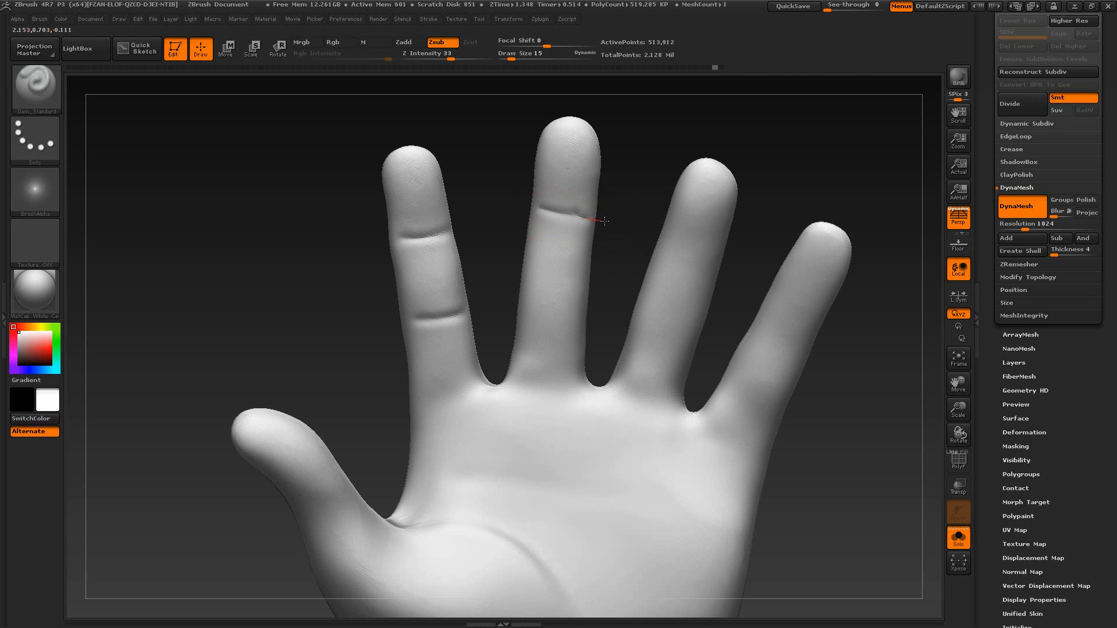
mouse_move(623, 226)
mouse_down()
mouse_move(569, 224)
mouse_move(546, 199)
mouse_move(621, 146)
mouse_move(612, 230)
mouse_up()
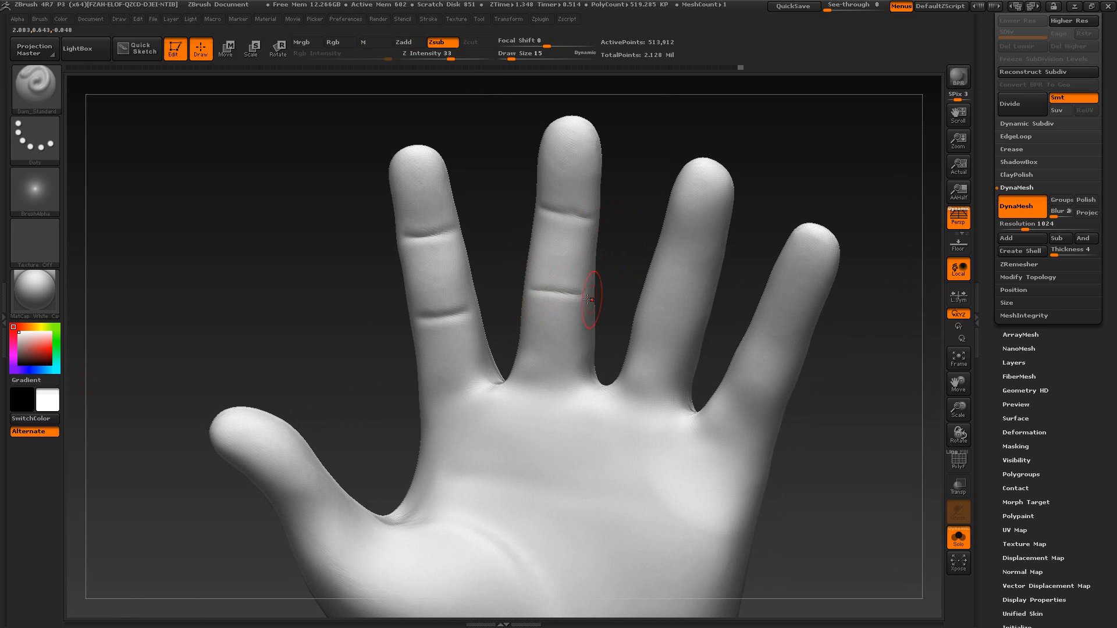
Step: Undo the last middle finger stroke and redo its lower crease, adding two softened joint creases across the palm side of the ring finger
key(ctrl+z)
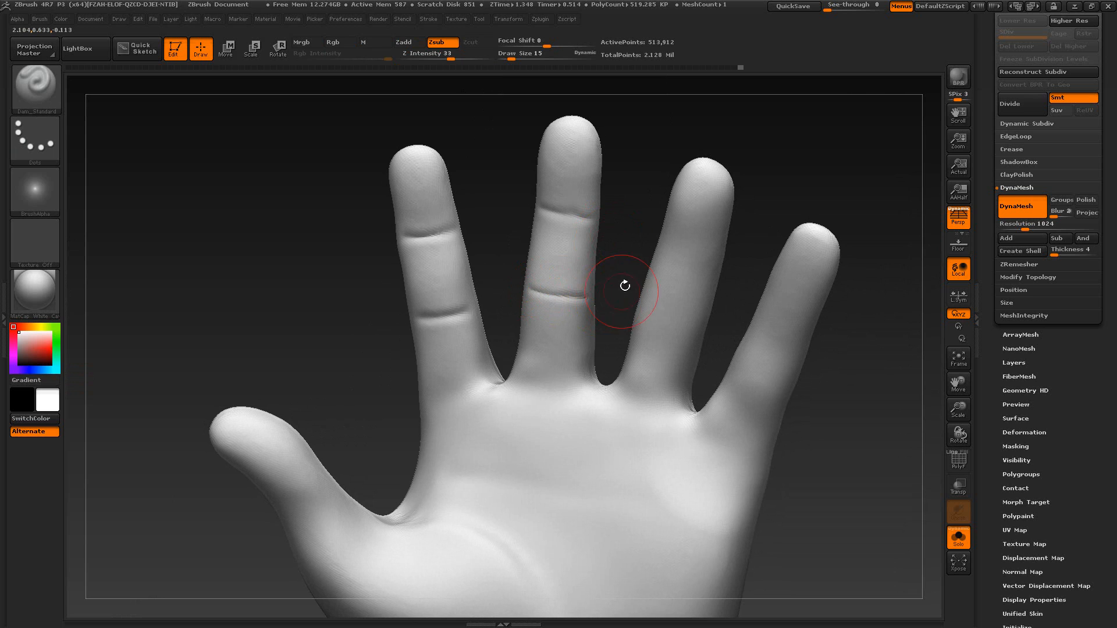
mouse_move(624, 285)
mouse_down()
mouse_move(593, 289)
mouse_move(635, 266)
mouse_up()
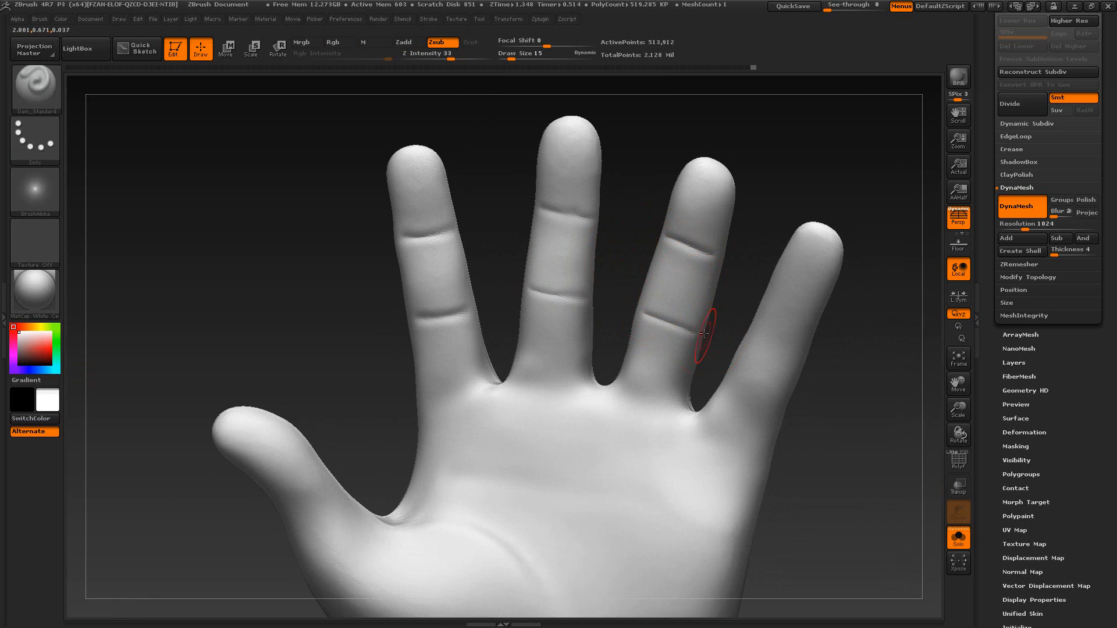
key(shift)
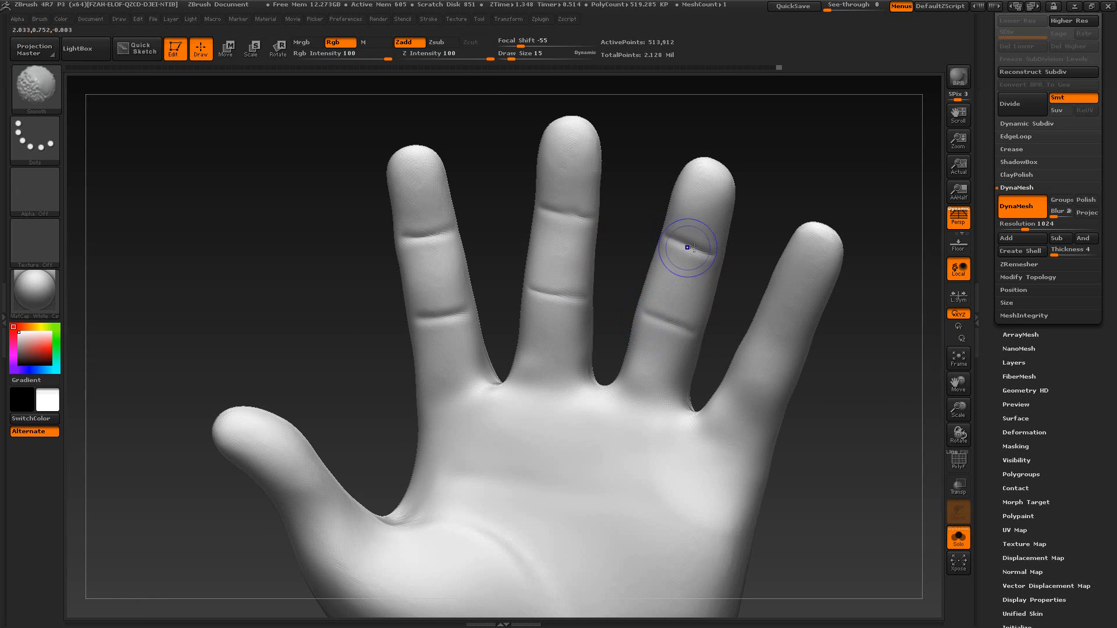
mouse_move(741, 255)
mouse_down()
mouse_move(651, 209)
mouse_move(693, 184)
mouse_up()
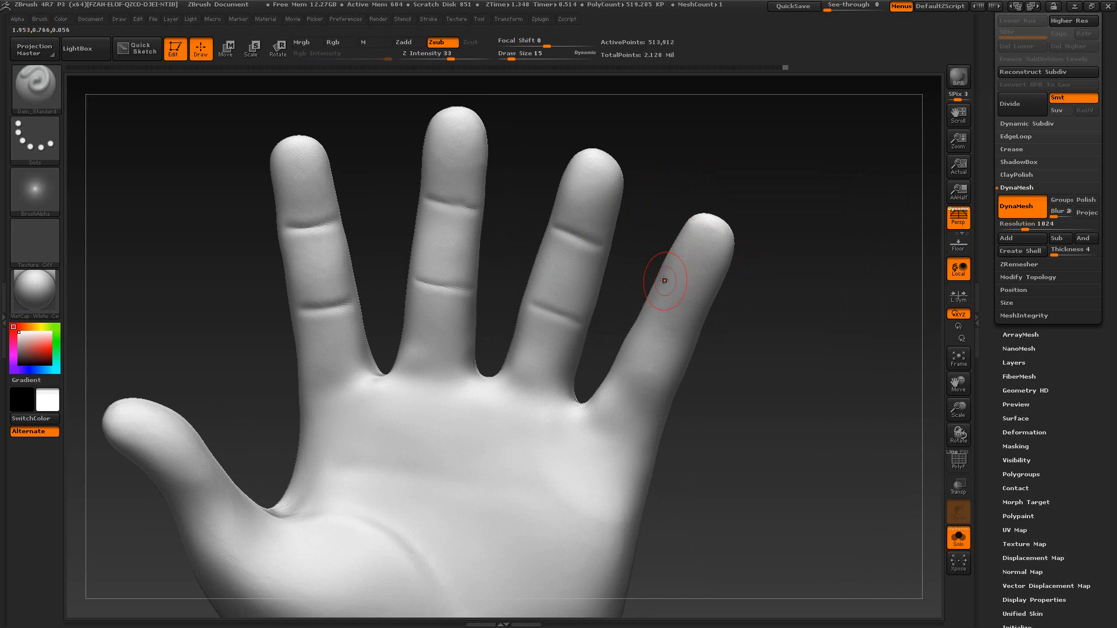
Step: Carve two joint creases across the palm side of the little finger with Dam_Standard and soften them with the Smooth brush
mouse_move(767, 316)
mouse_down()
mouse_move(708, 322)
mouse_move(752, 326)
mouse_up()
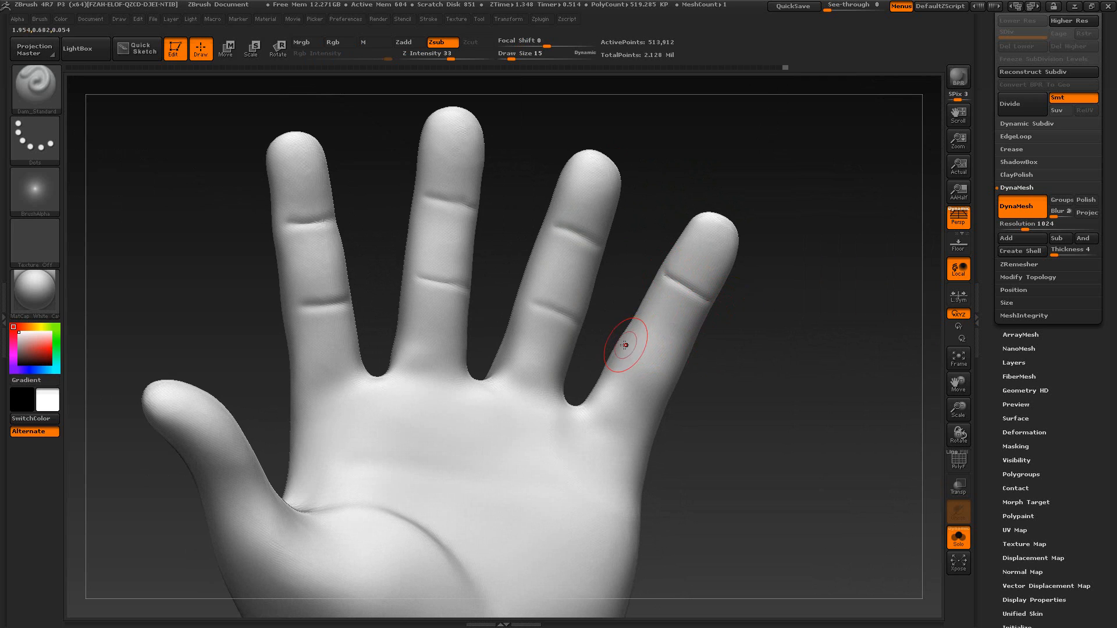
mouse_move(686, 387)
mouse_down()
mouse_move(736, 402)
mouse_move(653, 374)
mouse_up()
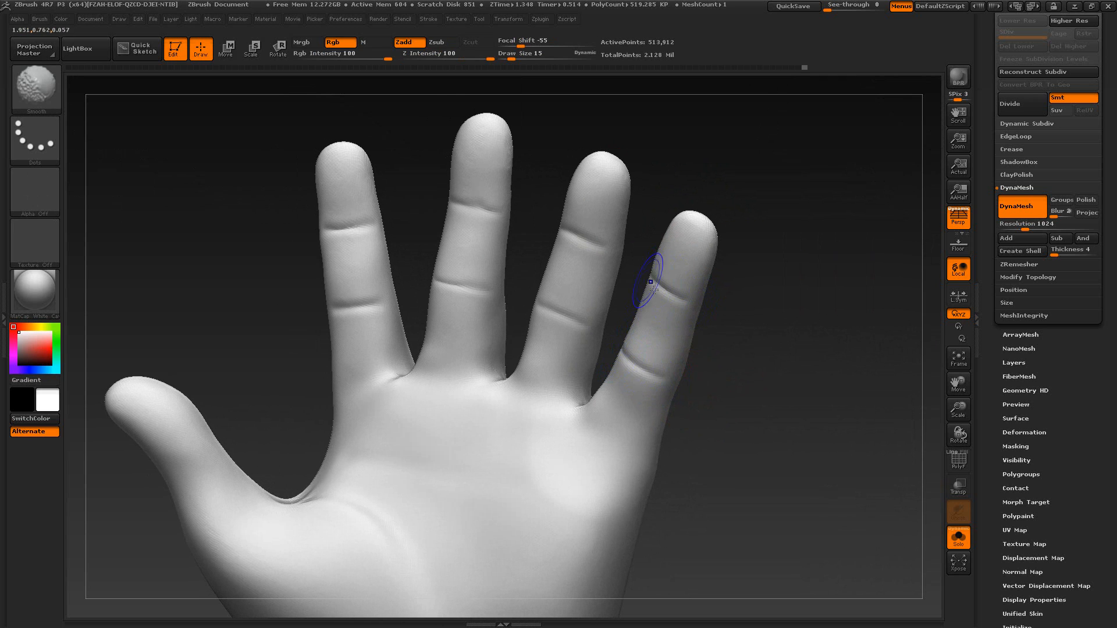
mouse_move(721, 372)
alt+mouse_down()
mouse_move(711, 354)
mouse_move(675, 369)
mouse_move(713, 361)
mouse_move(736, 386)
mouse_move(705, 385)
alt+mouse_up()
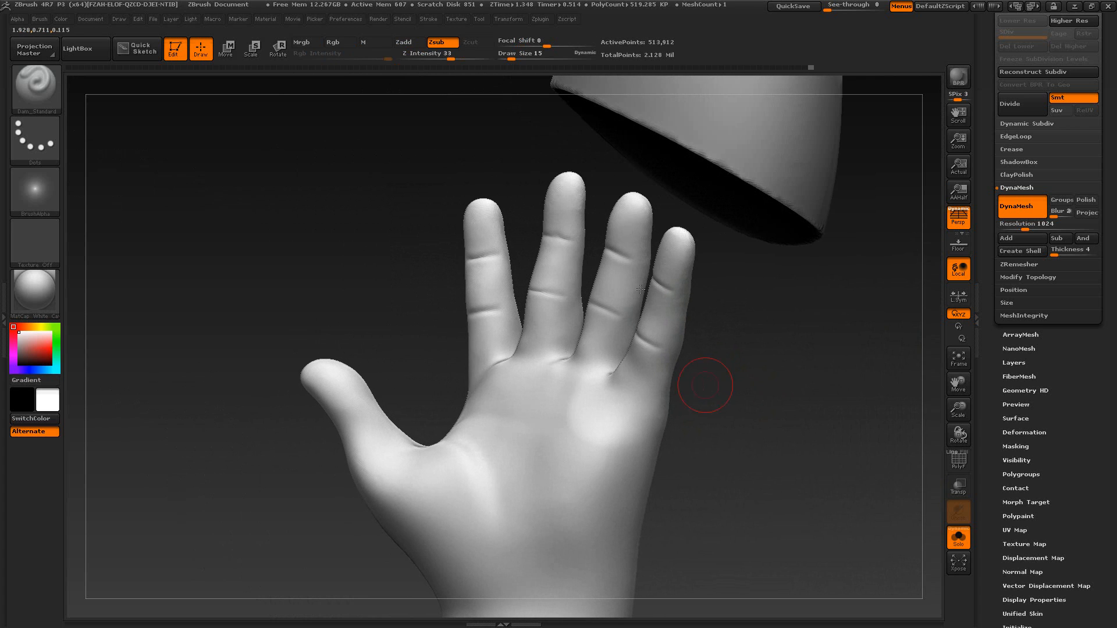
Step: Switch to the Move brush and set its draw size to 47
click(54, 94)
click(309, 107)
key(s)
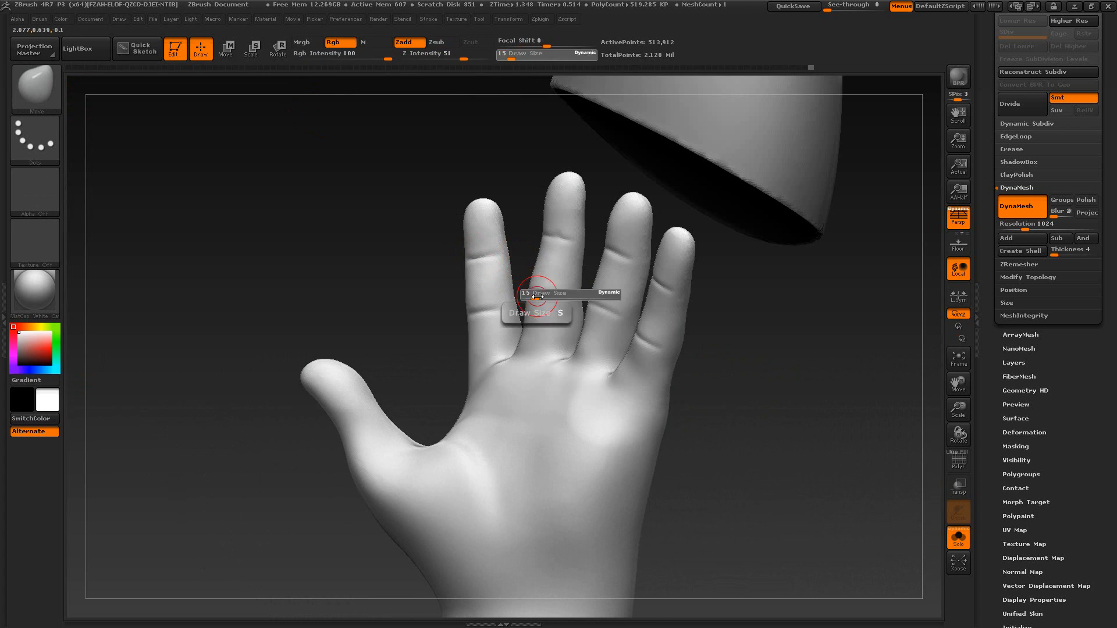
drag(538, 297, 534, 295)
key(s)
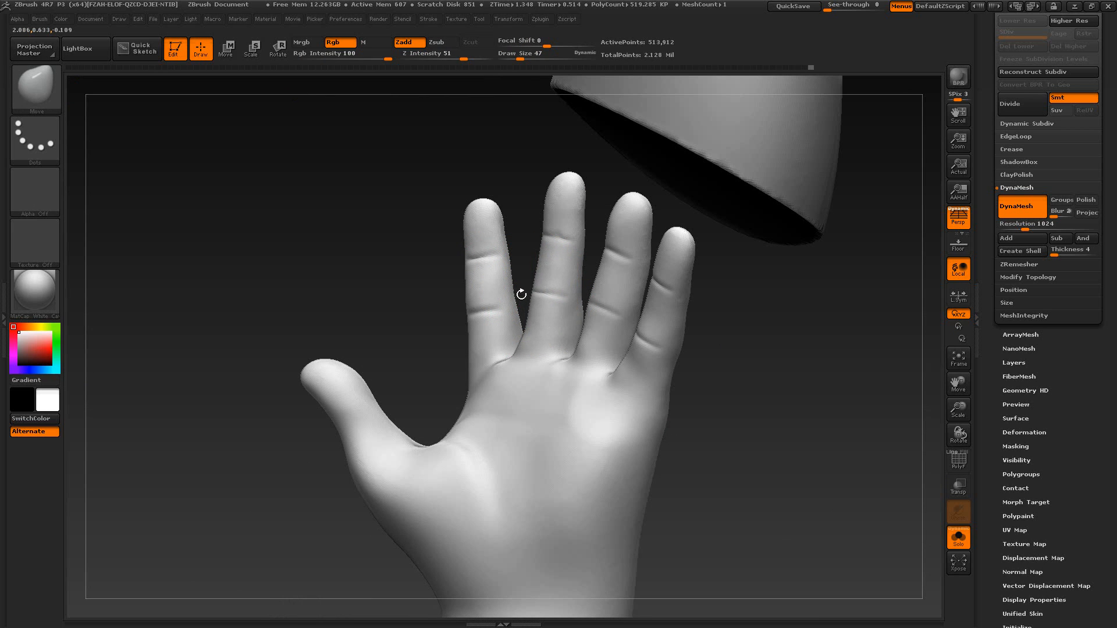
Step: Check the raised blue glove reference, and refine the index, middle and ring finger outlines around the creases with the Move brush at draw size 30
mouse_move(545, 250)
right_down()
mouse_move(503, 249)
mouse_move(573, 265)
mouse_move(560, 267)
right_up()
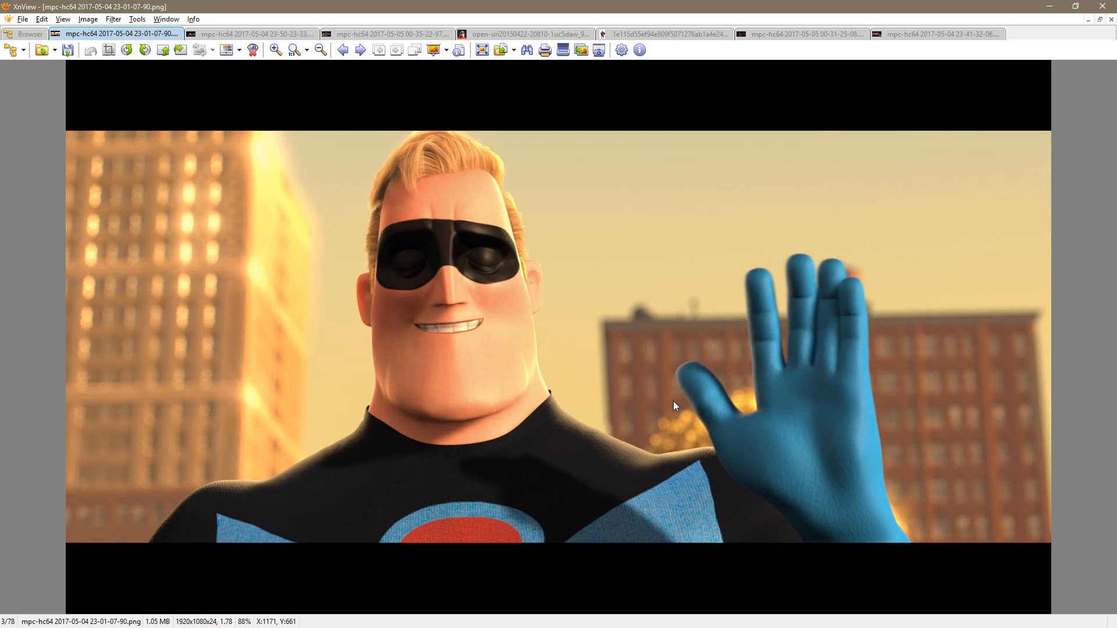
key(alt+Tab)
right_drag(680, 401, 681, 386)
key(s)
drag(553, 277, 548, 280)
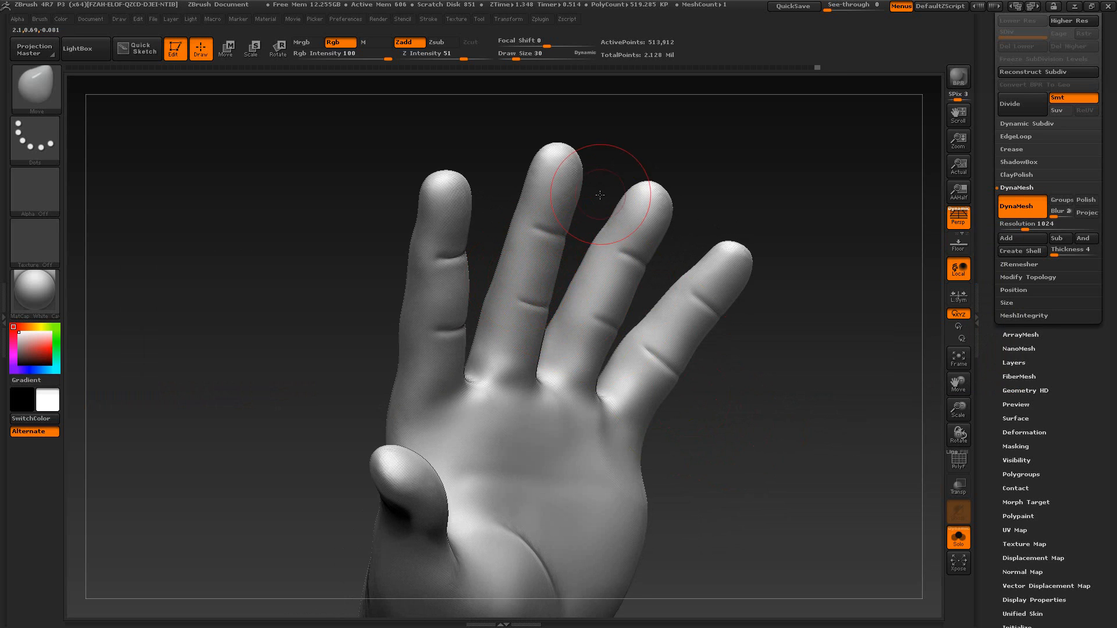
right_drag(599, 201, 562, 202)
key(shift)
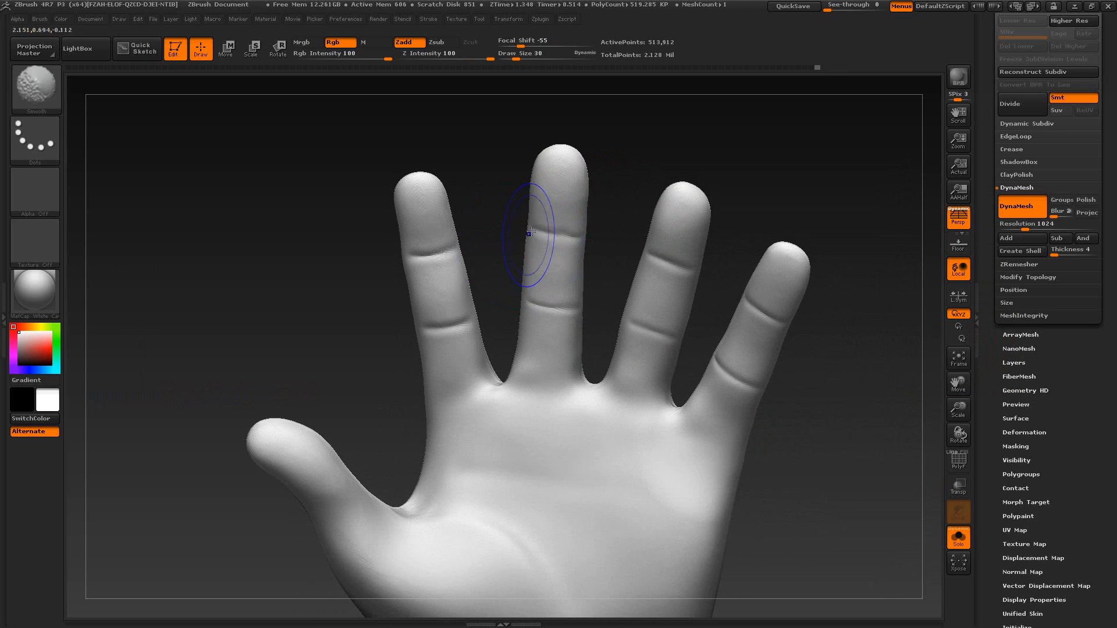
right_drag(611, 242, 653, 274)
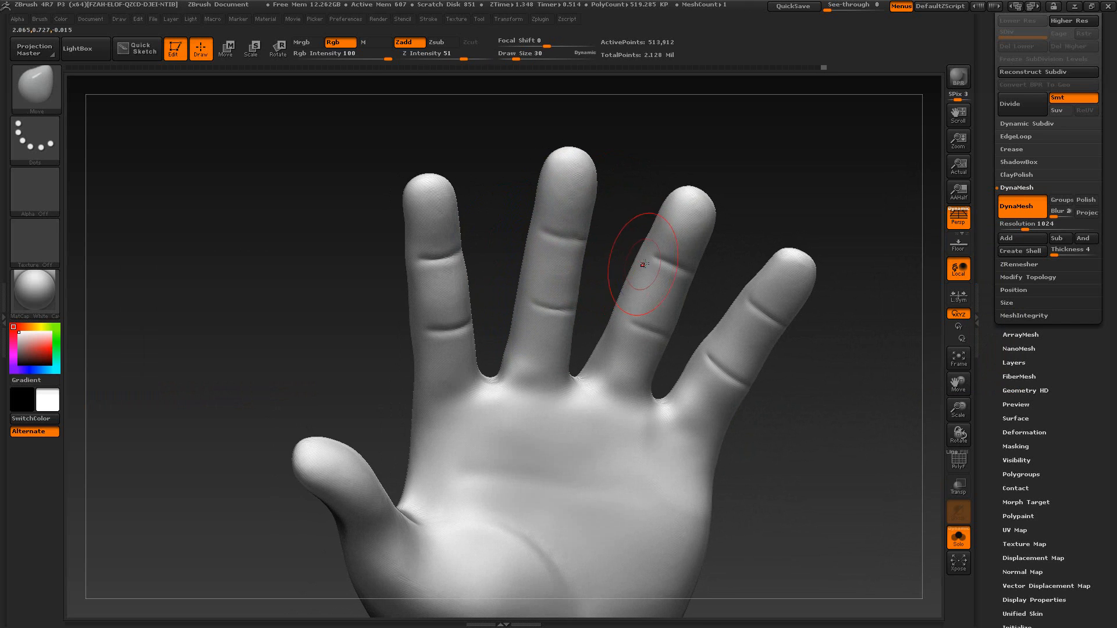
key(shift)
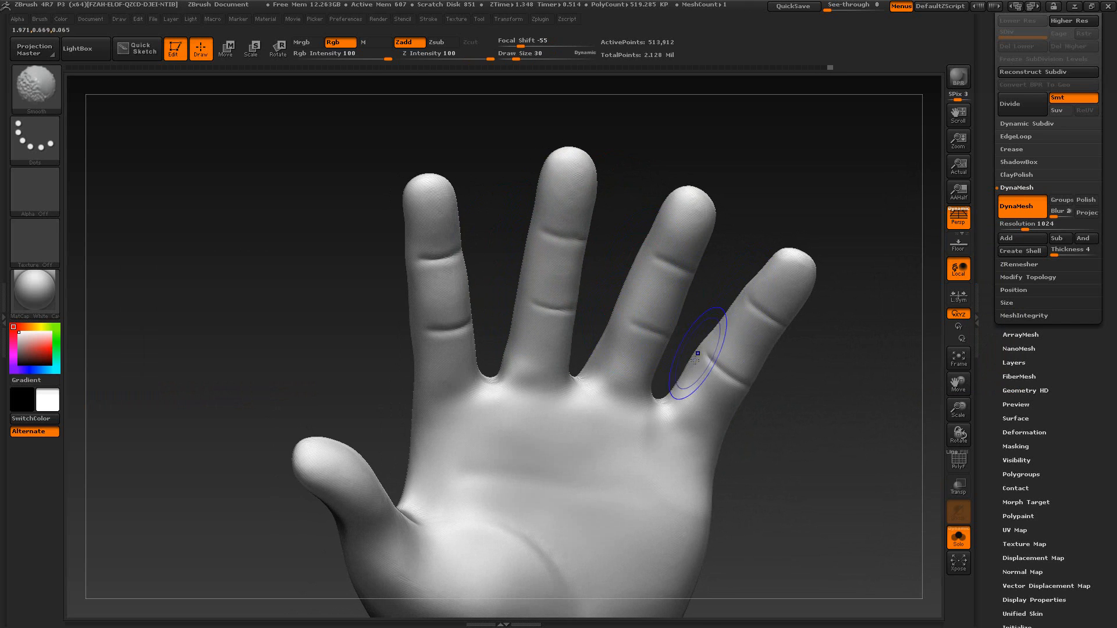
Step: Refine the little finger's outline around its two creases with the Move brush at draw size 19, smoothing where needed
right_drag(713, 364, 617, 378)
mouse_move(734, 401)
shift+mouse_down()
mouse_move(724, 378)
mouse_move(729, 391)
shift+mouse_up()
right_drag(760, 403, 747, 394)
drag(700, 433, 702, 417)
key(s)
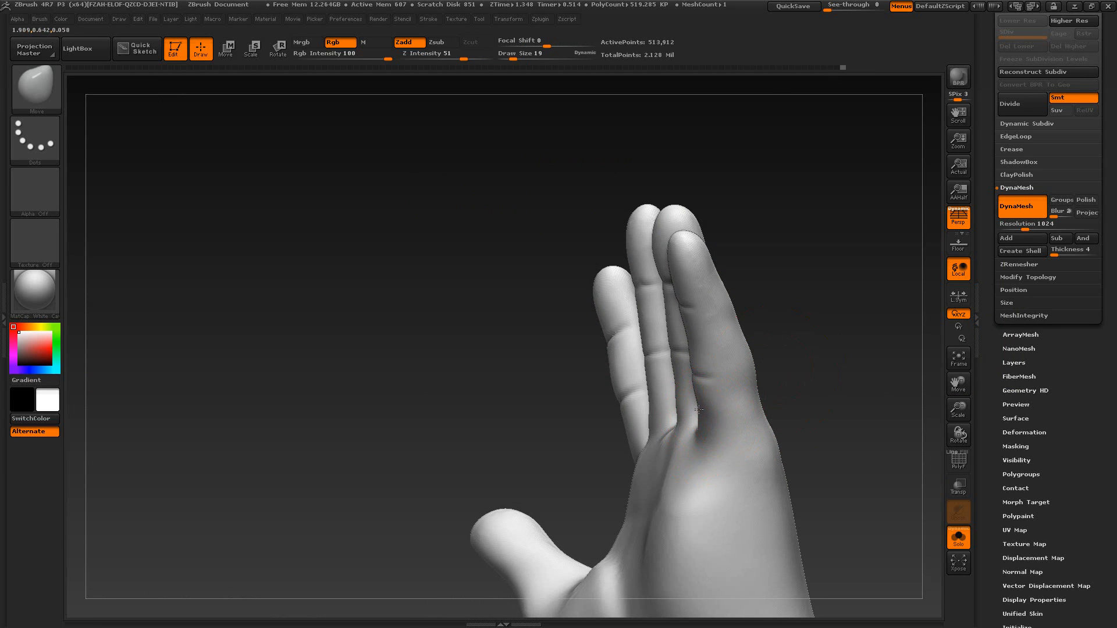
drag(784, 397, 701, 346)
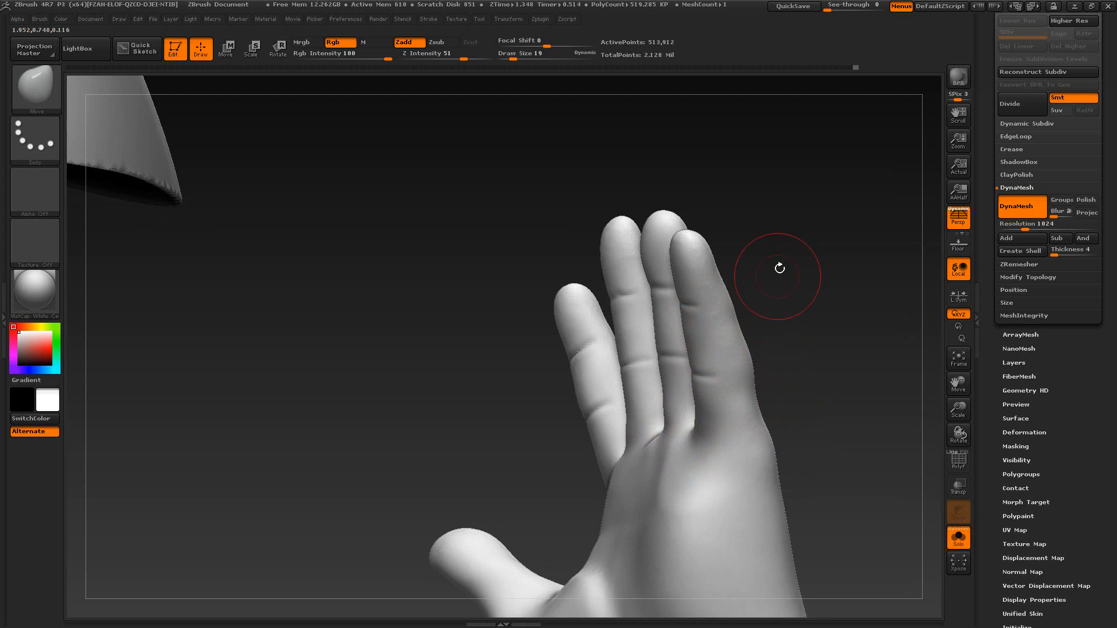
drag(779, 268, 745, 261)
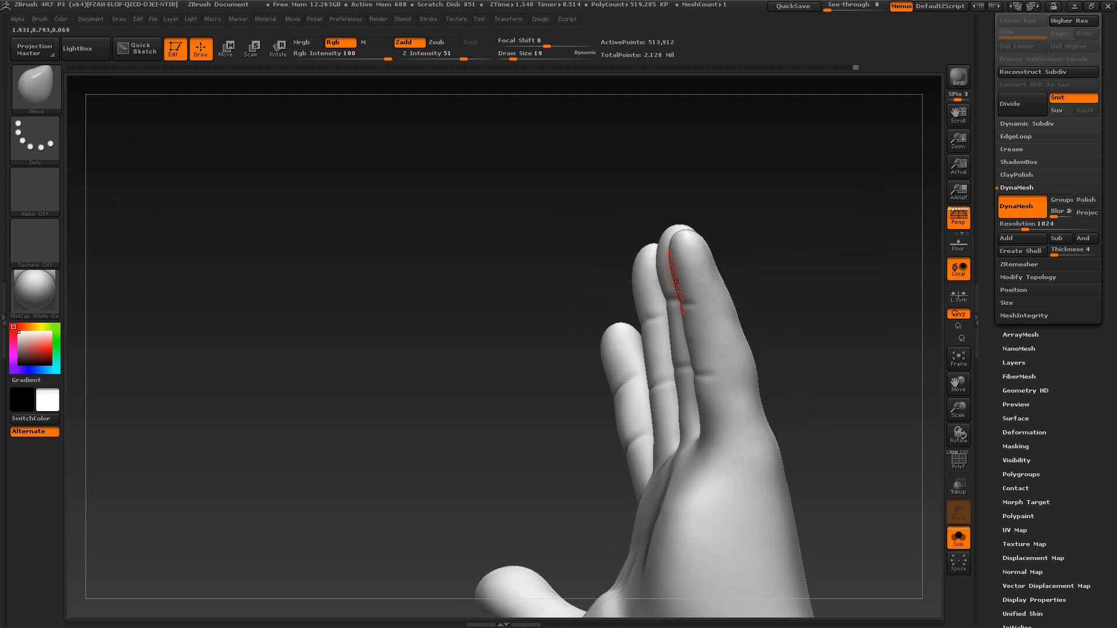
drag(682, 289, 684, 290)
drag(767, 301, 814, 305)
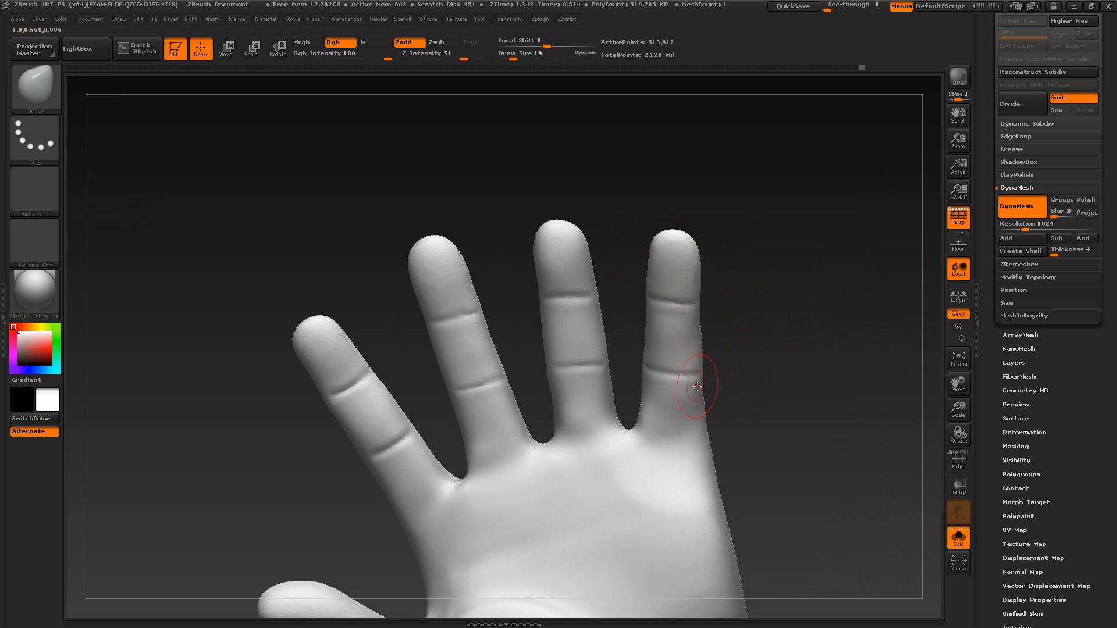
shift+drag(697, 378, 721, 417)
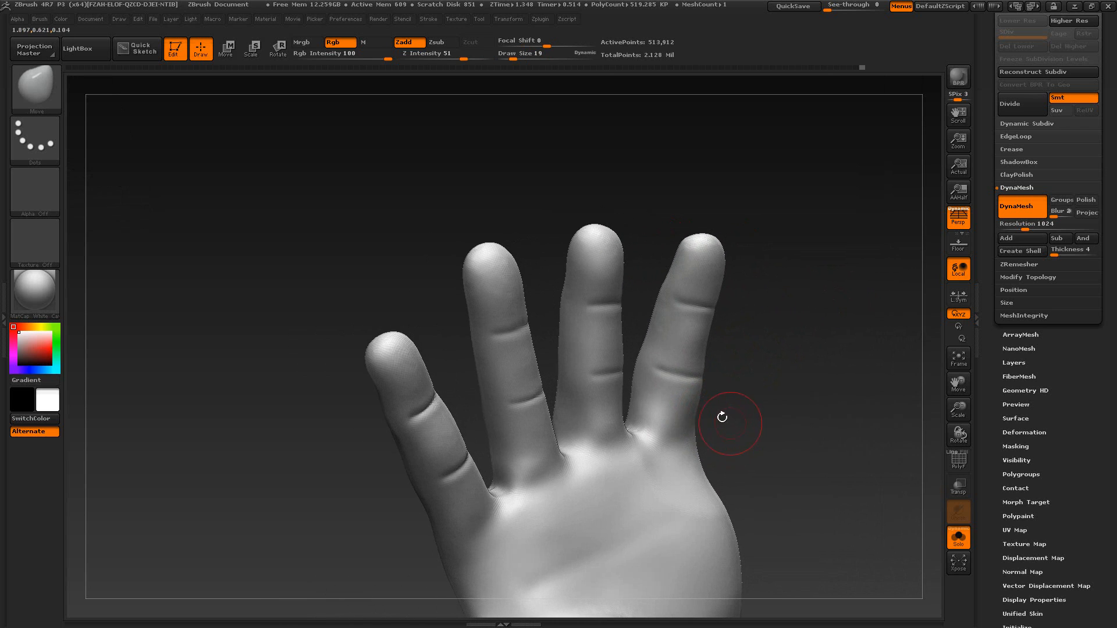
Step: Fill out the base segment of the little finger with the Move brush at draw size 35
key(s)
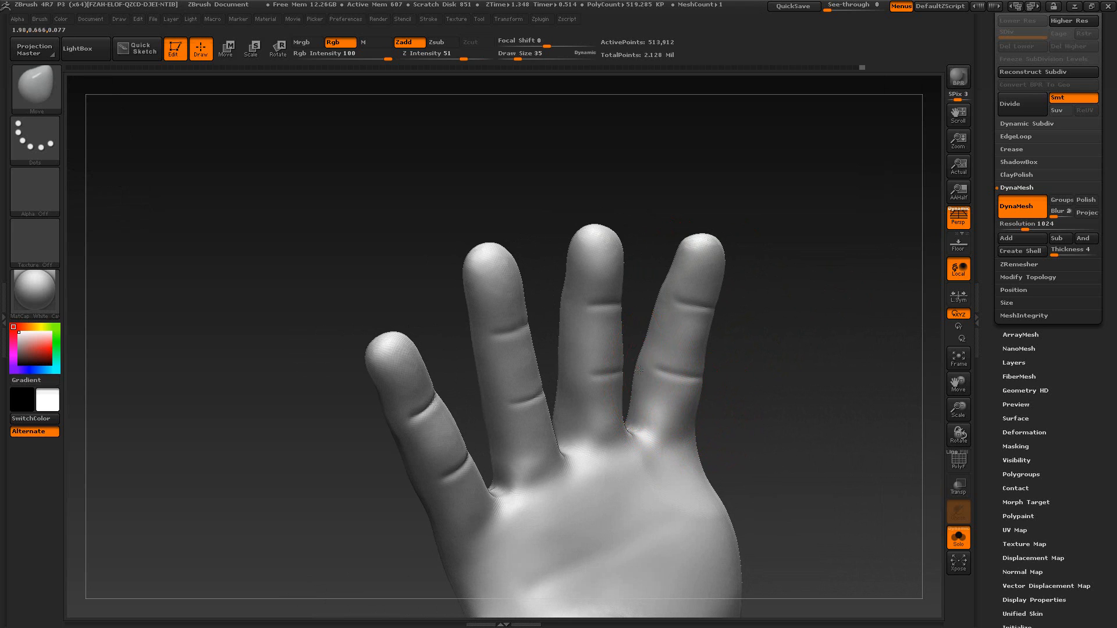
drag(640, 373, 637, 375)
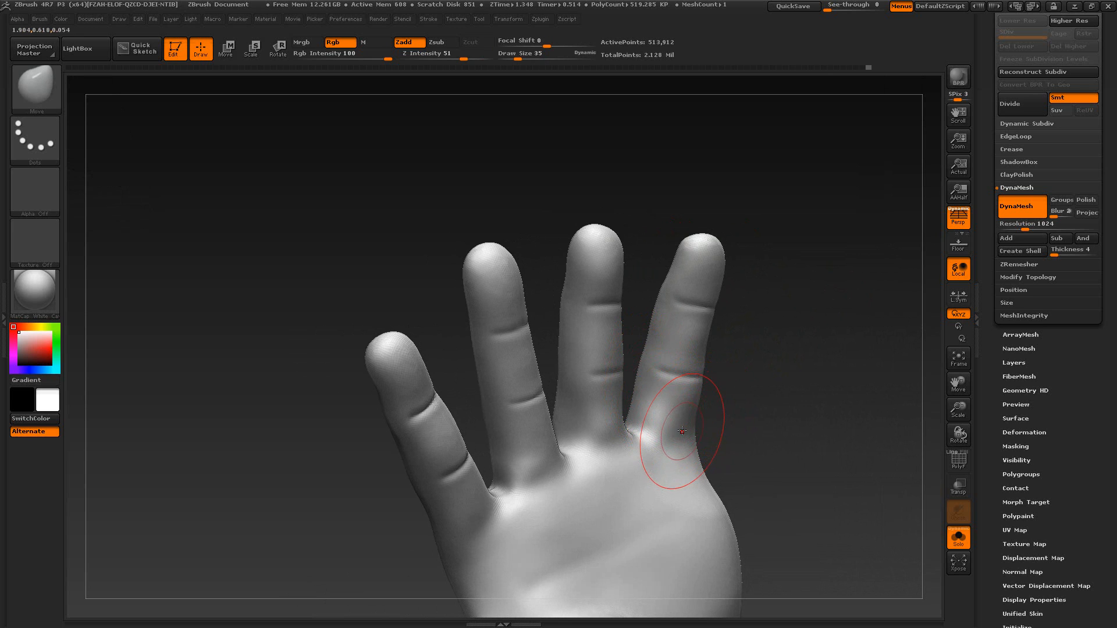
mouse_move(723, 436)
mouse_down()
mouse_move(710, 428)
mouse_move(757, 446)
mouse_move(786, 486)
mouse_up()
Step: Shape the back of the little finger with the Move brush at draw size 26 and smooth it towards the tip
key(s)
mouse_move(614, 372)
mouse_down()
mouse_move(630, 352)
mouse_move(616, 378)
mouse_move(606, 375)
mouse_up()
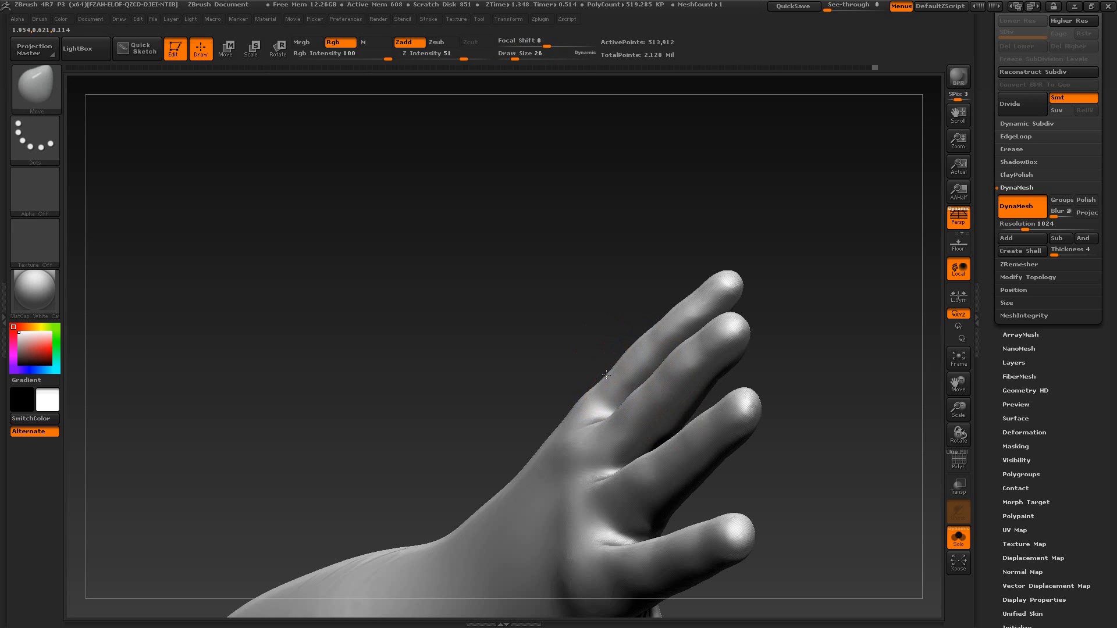
shift+drag(695, 307, 698, 304)
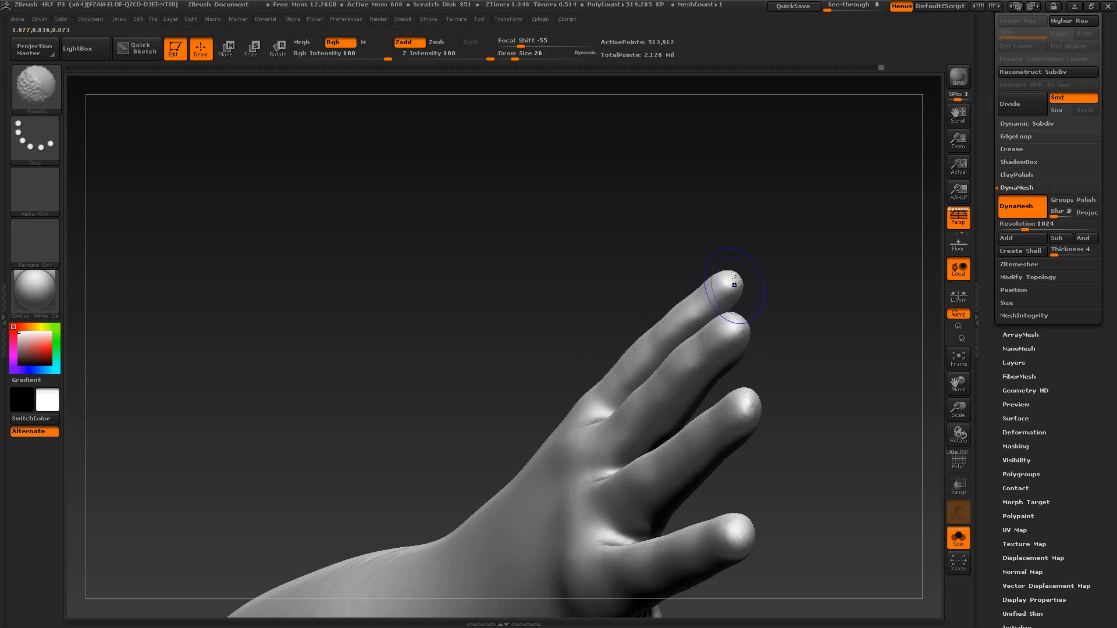
mouse_move(797, 287)
mouse_down()
mouse_move(793, 254)
mouse_move(746, 262)
mouse_move(668, 378)
mouse_move(671, 298)
mouse_move(650, 305)
mouse_up()
Step: Touch up the little finger's side profile near the creases with the Move brush at draw size 17 and smooth it
key(s)
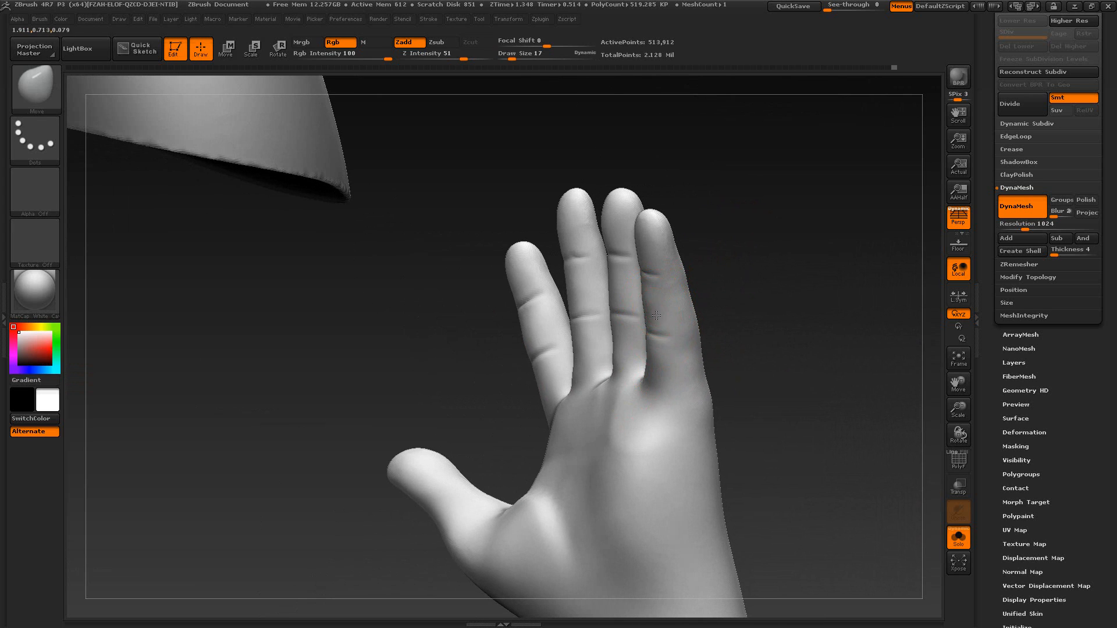
key(shift)
mouse_move(746, 329)
mouse_down()
mouse_move(751, 317)
mouse_move(734, 314)
mouse_up()
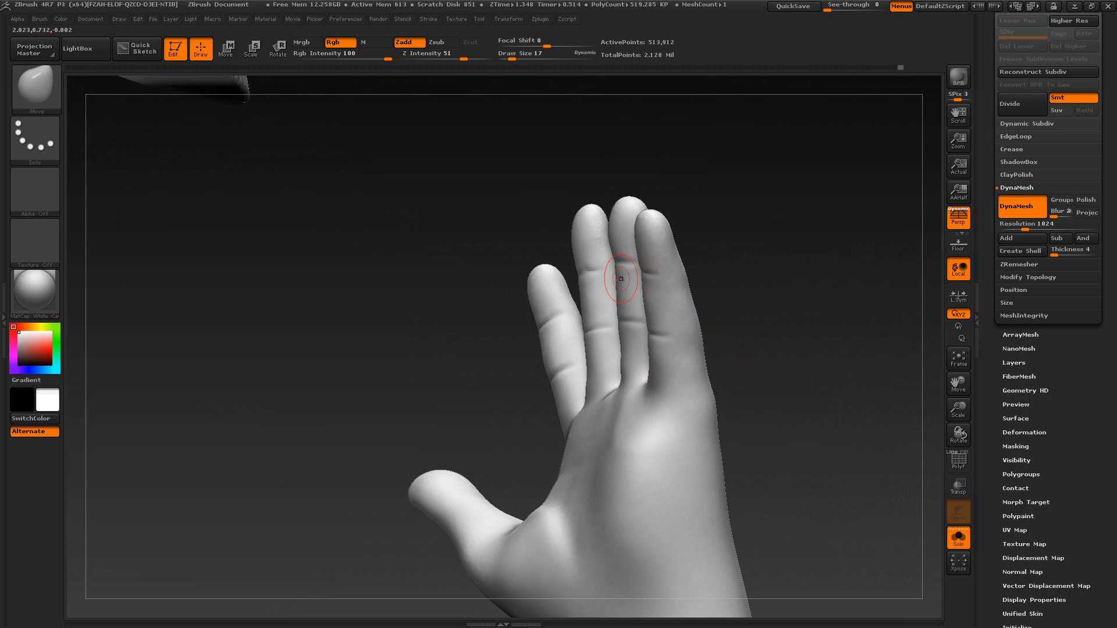
Step: Shape the ring finger segments between the creases with the Move brush at draw size 22
key(s)
drag(617, 287, 623, 284)
drag(712, 174, 775, 201)
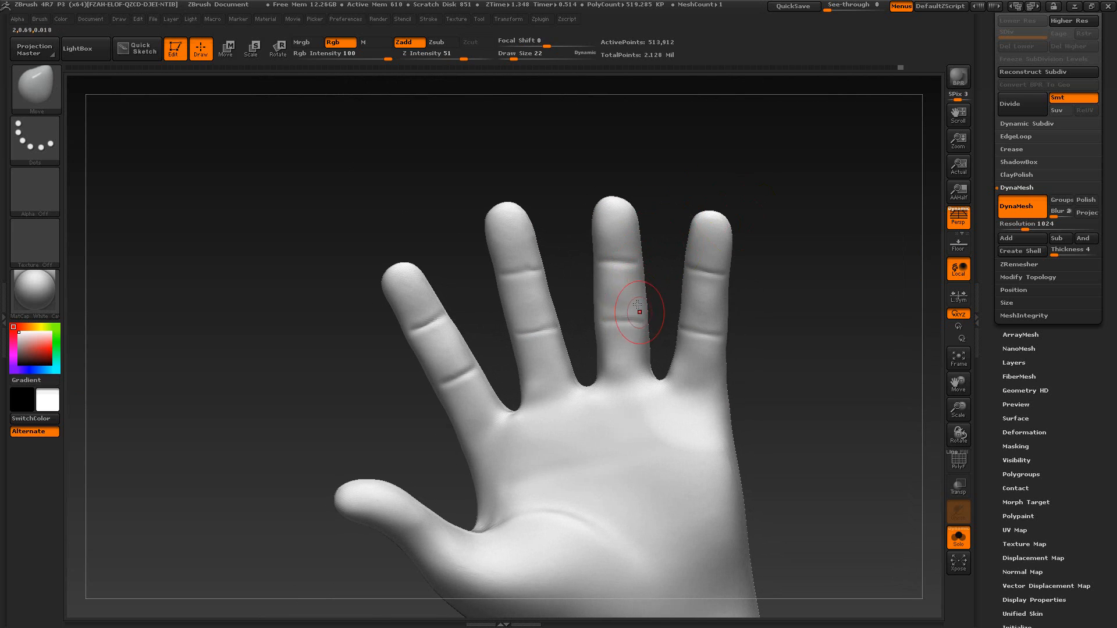
drag(670, 194, 666, 271)
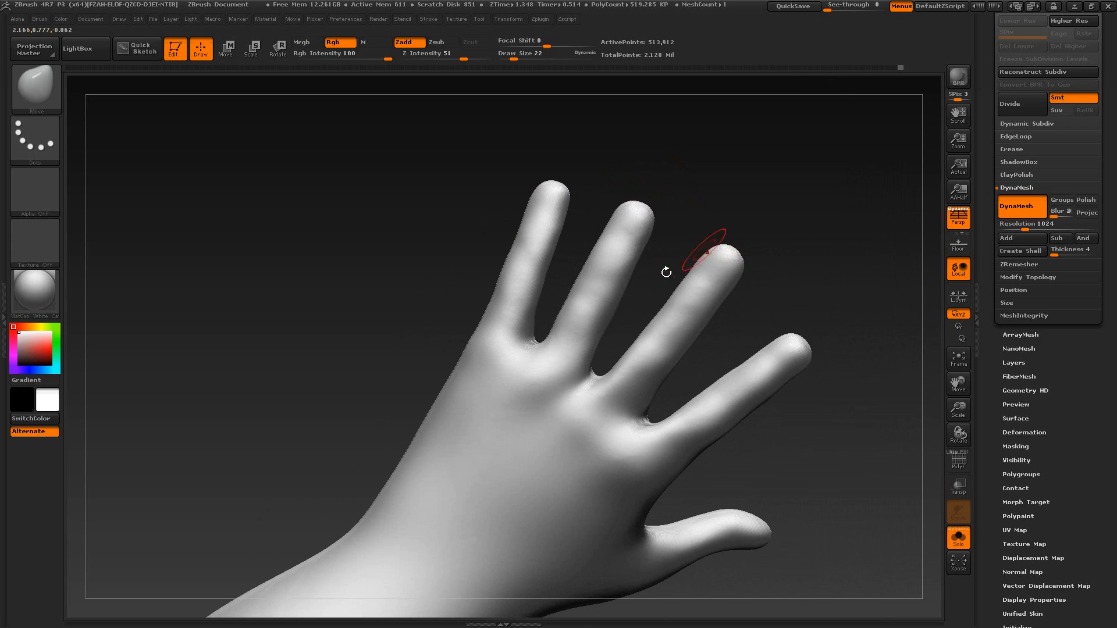
Step: Adjust the middle finger's outline with the Move brush at draw size 37
key(s)
mouse_move(583, 350)
mouse_down()
mouse_move(588, 377)
mouse_move(546, 347)
mouse_up()
mouse_move(647, 285)
mouse_down()
mouse_move(652, 273)
mouse_move(570, 187)
mouse_up()
drag(498, 182, 479, 186)
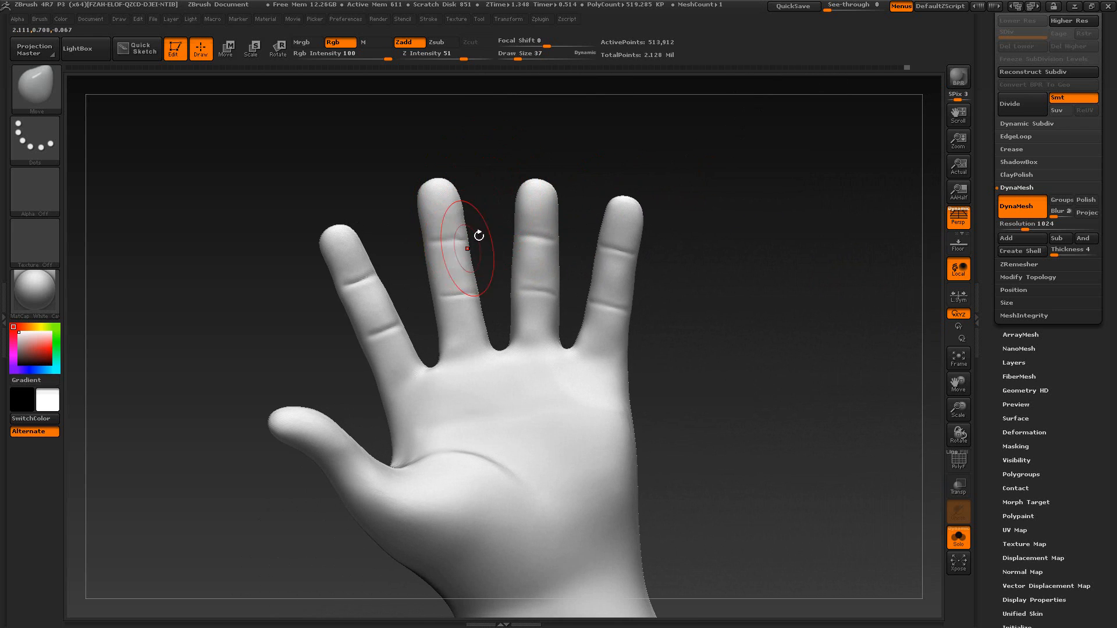
mouse_move(481, 239)
mouse_down()
mouse_move(478, 265)
mouse_move(473, 237)
mouse_up()
mouse_move(486, 198)
mouse_down()
mouse_move(412, 207)
mouse_move(458, 207)
mouse_move(404, 236)
mouse_move(411, 249)
mouse_up()
Step: Shape the knuckle area on the back of the hand with the Move brush at draw size 24 and smooth it
drag(620, 373, 613, 464)
key(s)
drag(503, 260, 498, 259)
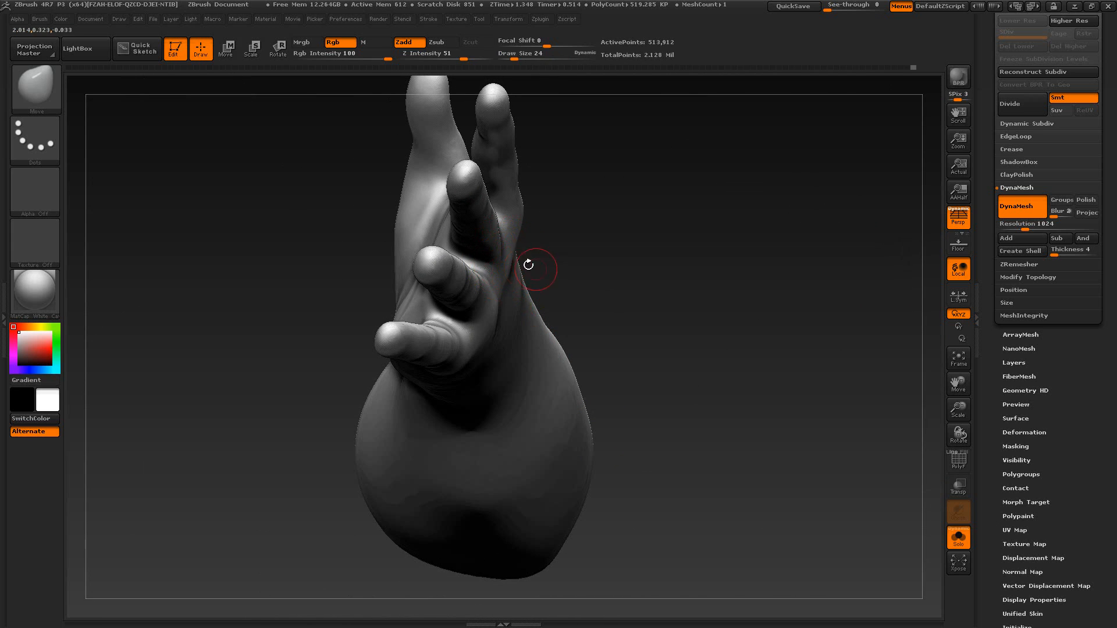
mouse_move(575, 258)
mouse_down()
mouse_move(599, 186)
mouse_move(512, 257)
mouse_up()
mouse_move(573, 290)
mouse_down()
mouse_move(485, 291)
mouse_move(480, 305)
mouse_up()
key(shift)
drag(679, 279, 657, 282)
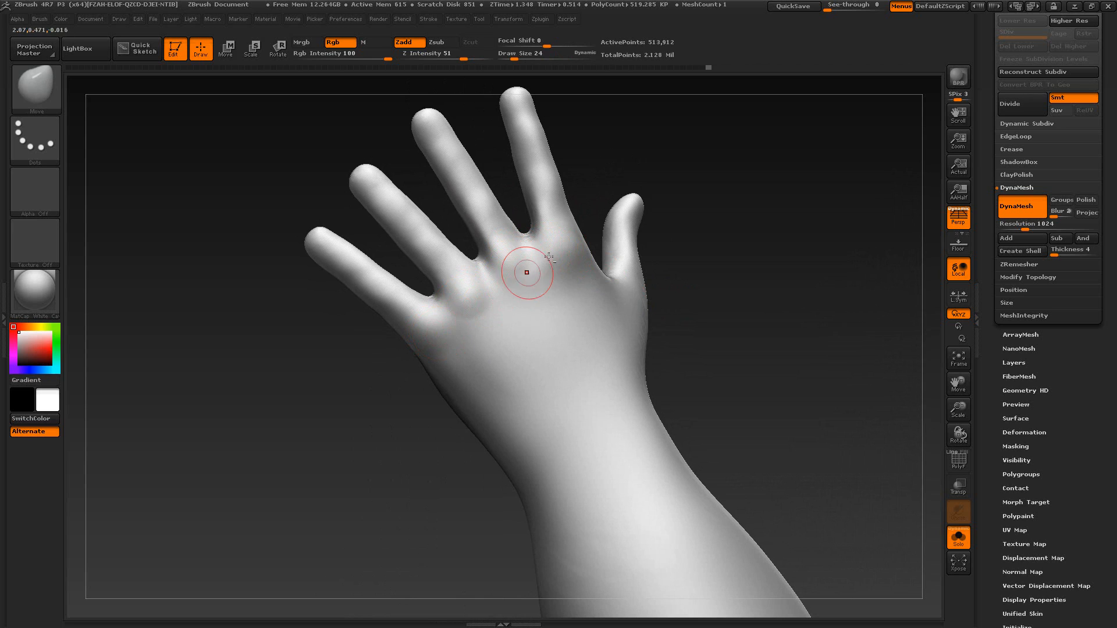
drag(557, 257, 570, 249)
key(shift)
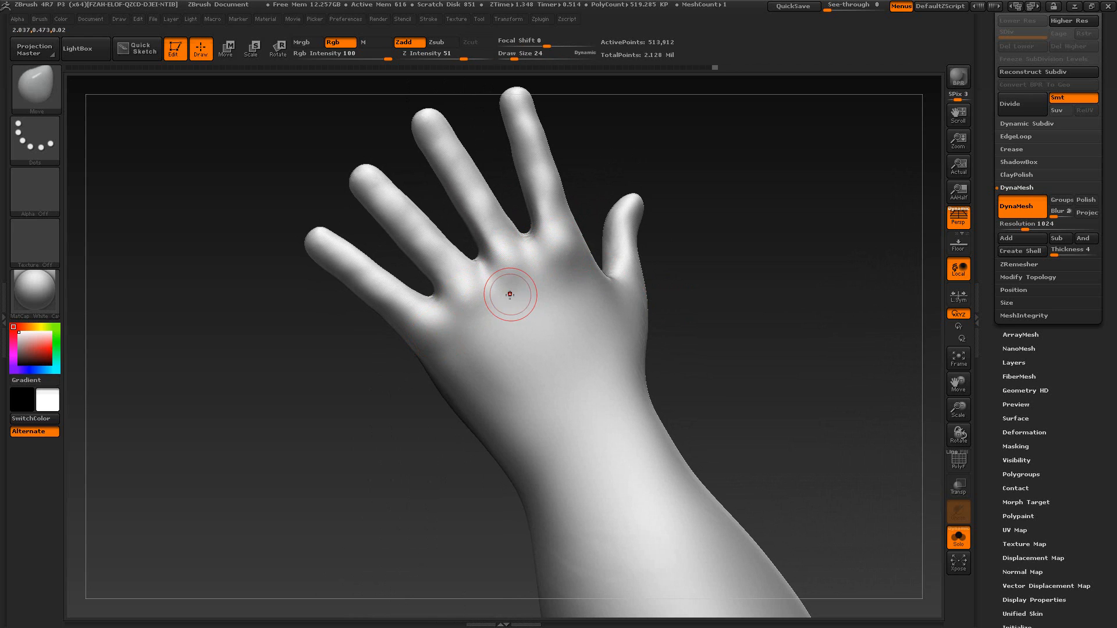
drag(773, 349, 680, 289)
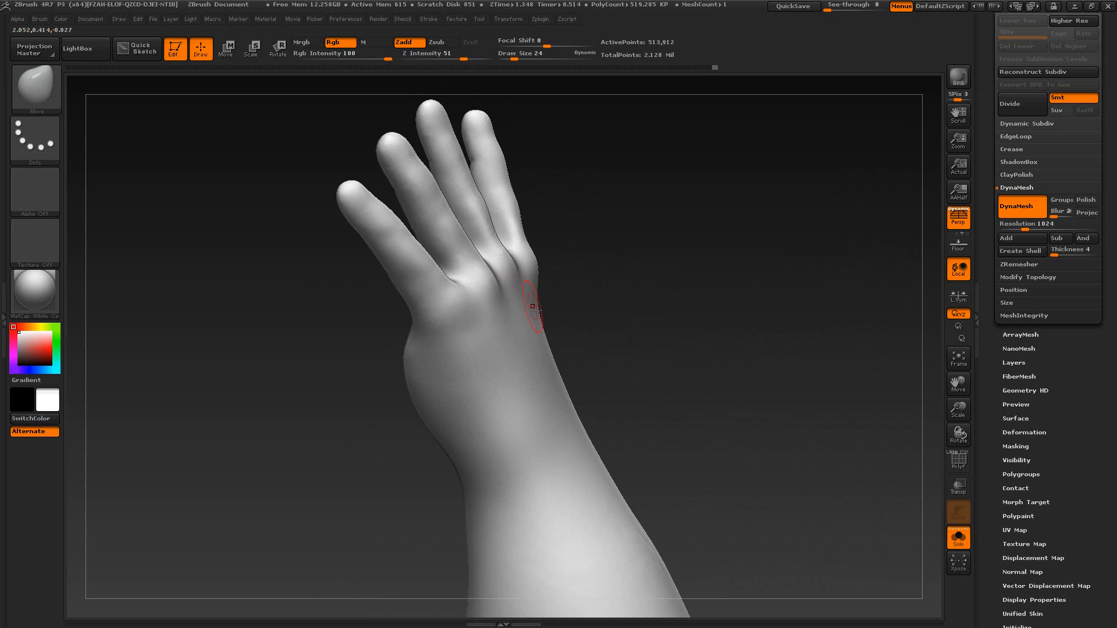
Step: Check the black glove reference image, and emphasize the knuckles on the back of the hand with the Move brush at draw size 45
key(alt+Tab)
click(310, 35)
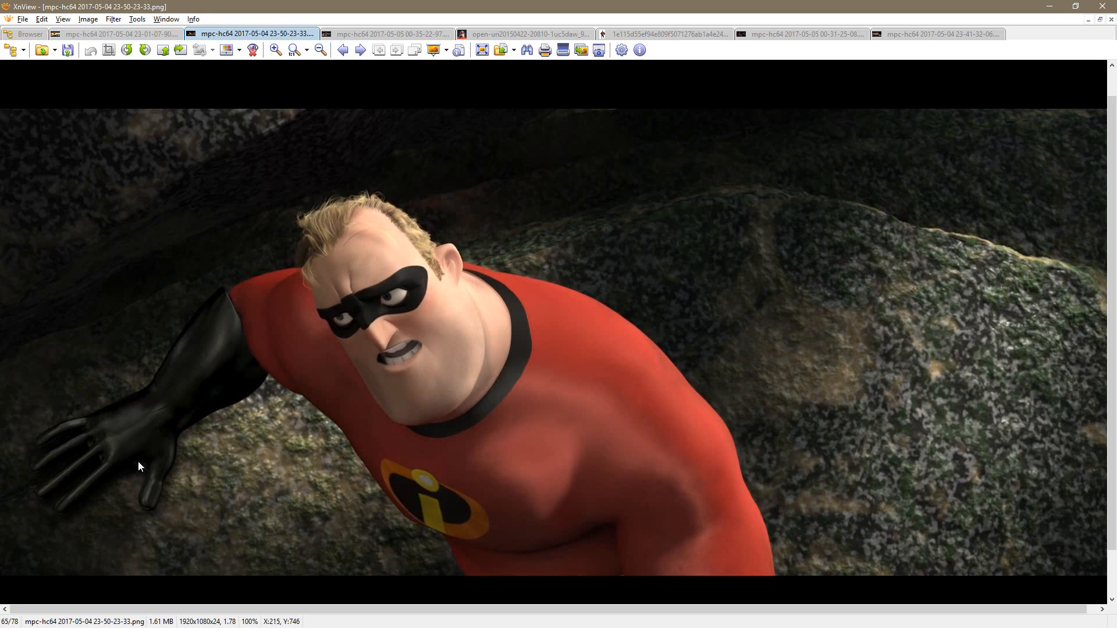
key(alt+Tab)
drag(610, 299, 548, 309)
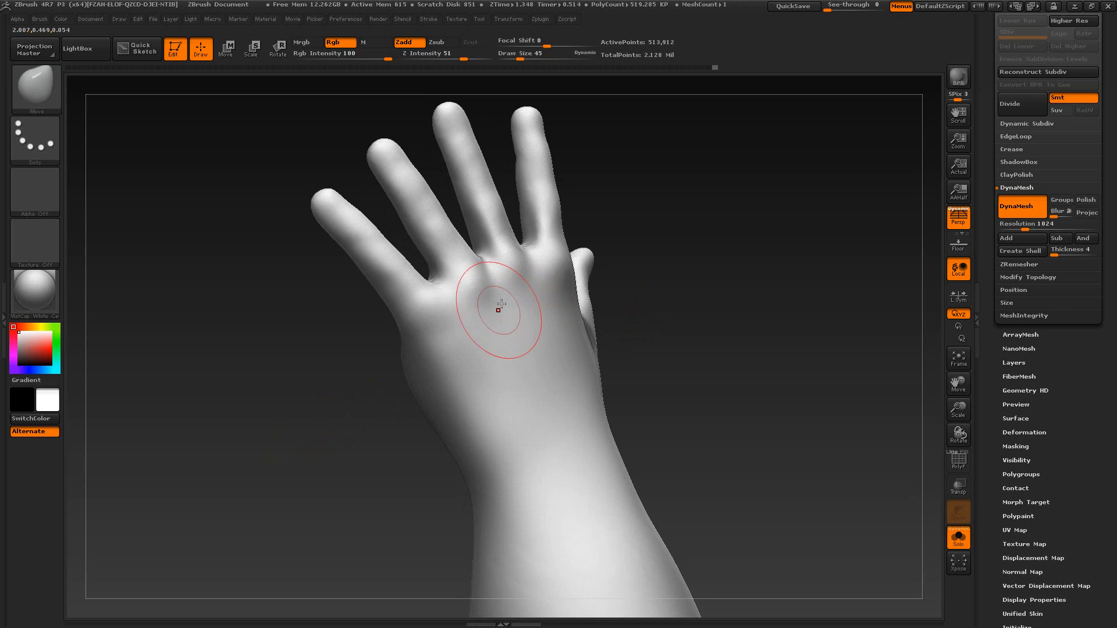
key(shift)
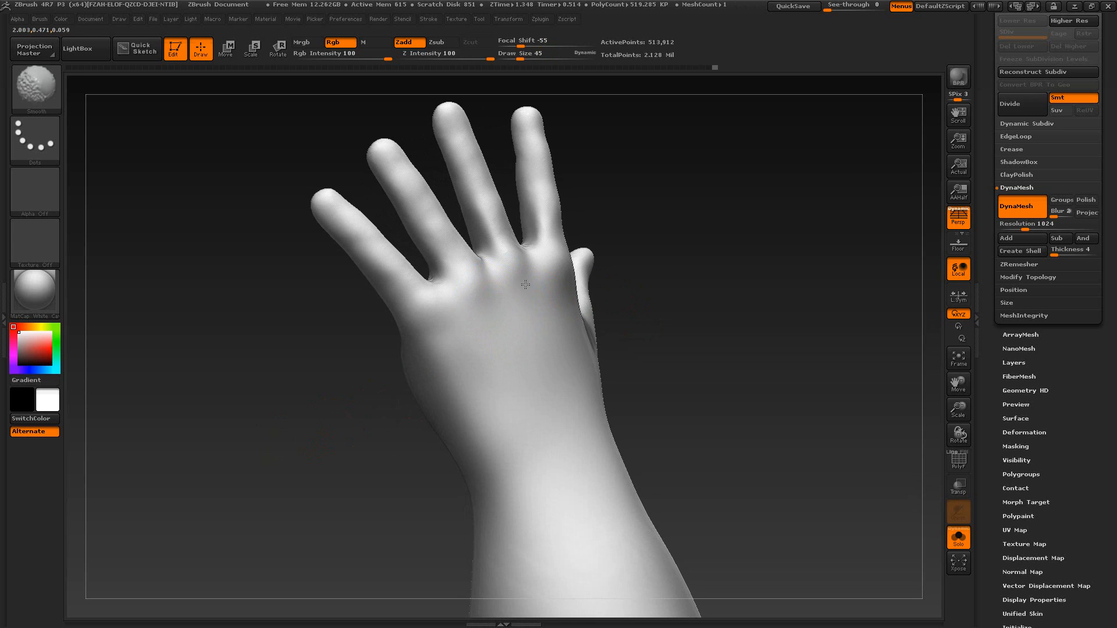
Step: Set the Move brush's draw size to 30 for work on the palm side of the hand
mouse_move(610, 226)
mouse_down()
mouse_move(602, 280)
mouse_move(578, 242)
mouse_move(543, 219)
mouse_up()
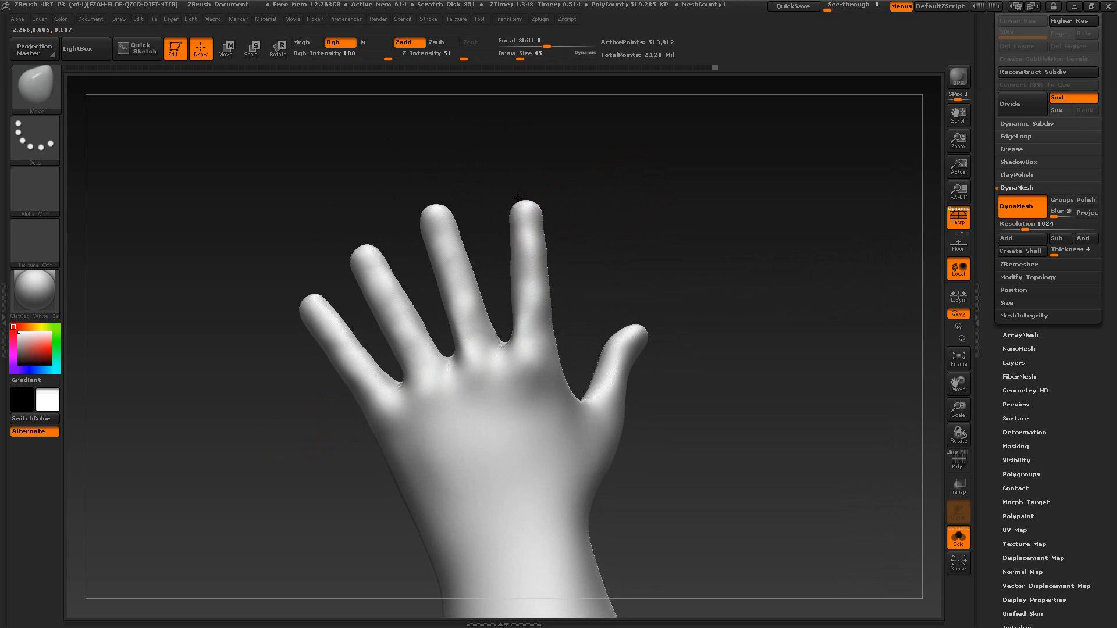
drag(547, 199, 489, 225)
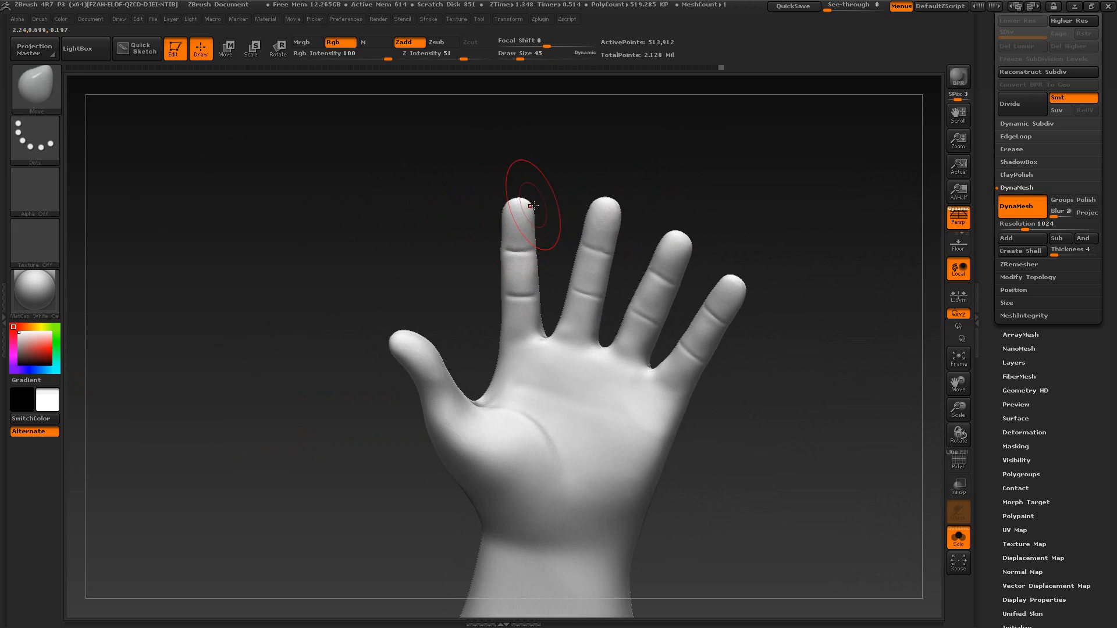
key(s)
drag(551, 329, 556, 338)
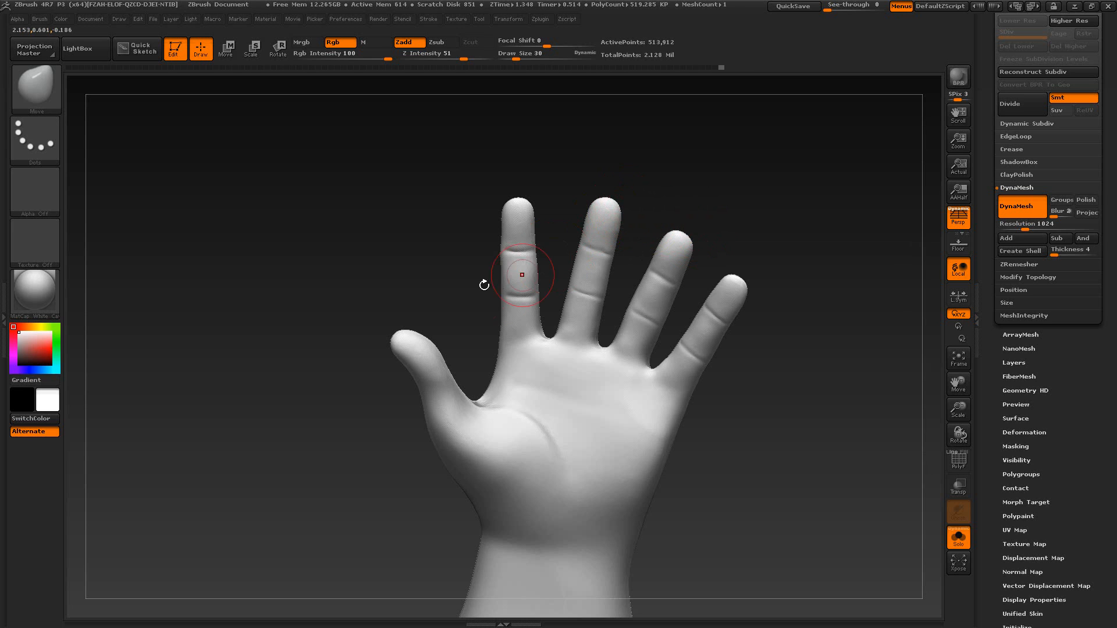
Step: Compare the sculpted palm and fingers with the waving blue-glove reference image in XnView
drag(484, 284, 458, 310)
key(alt+Tab)
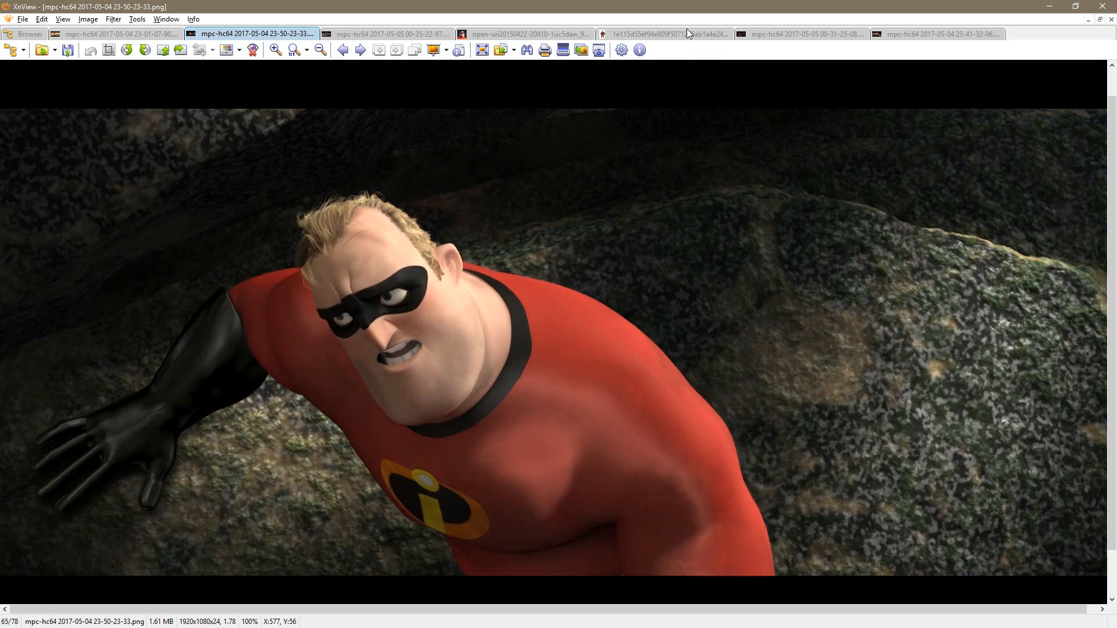
click(119, 35)
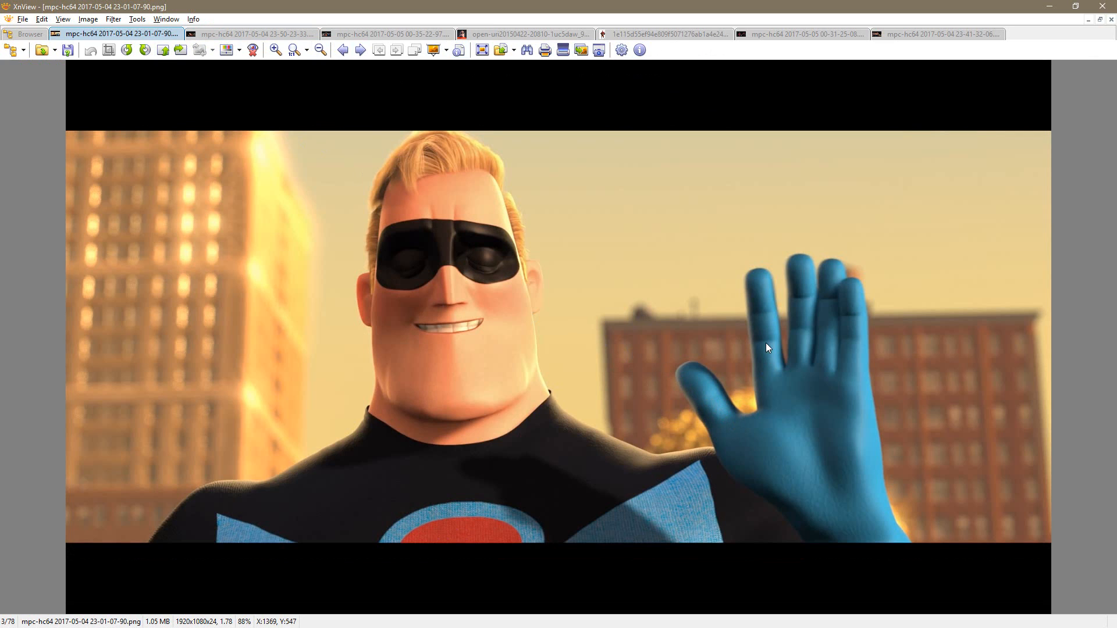
key(alt+Tab)
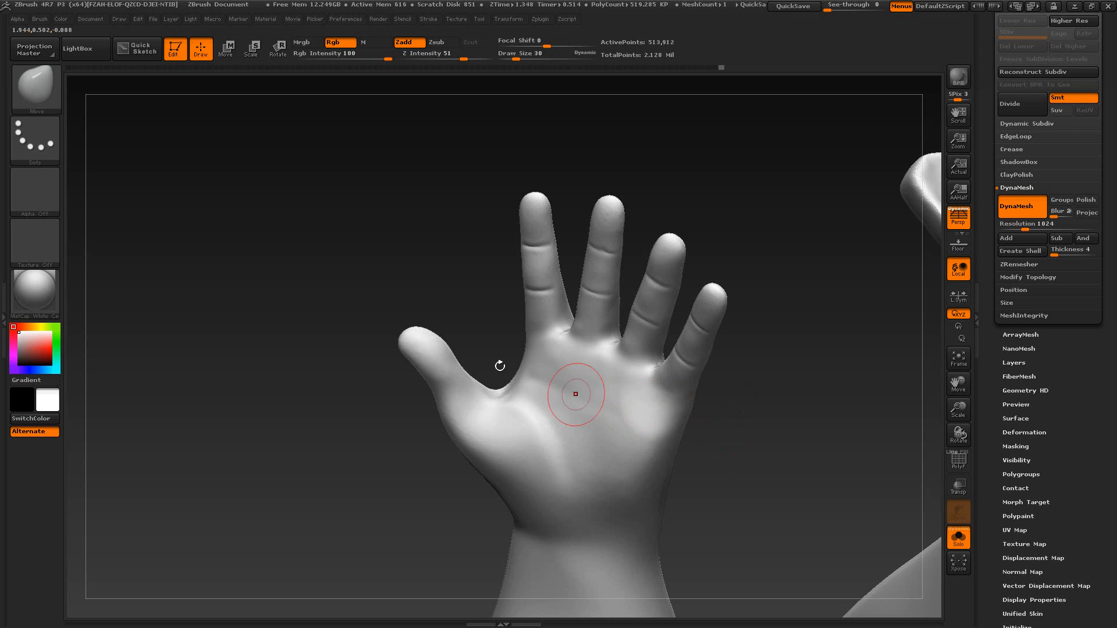
mouse_move(489, 339)
mouse_down()
mouse_move(507, 302)
mouse_move(489, 332)
mouse_move(464, 303)
mouse_move(490, 317)
mouse_up()
key(alt+Tab)
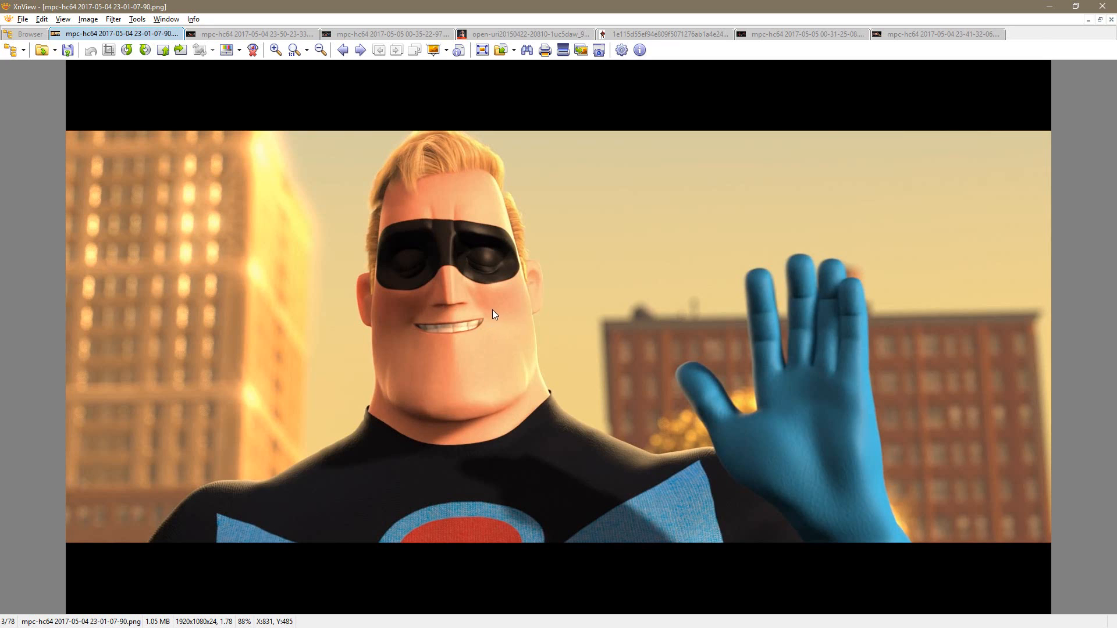
key(alt+Tab)
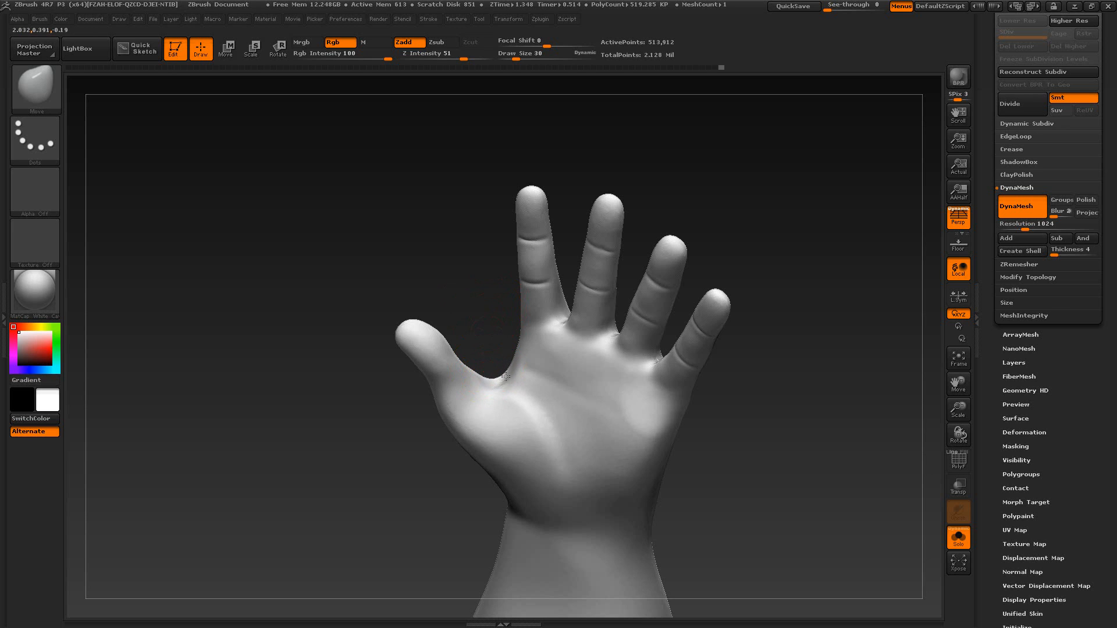
Step: In ZBrush, adjust the web beside the thumb and smooth the palm pad below the little finger, checking against the waving-hand reference
drag(506, 376, 502, 325)
shift+drag(656, 414, 647, 418)
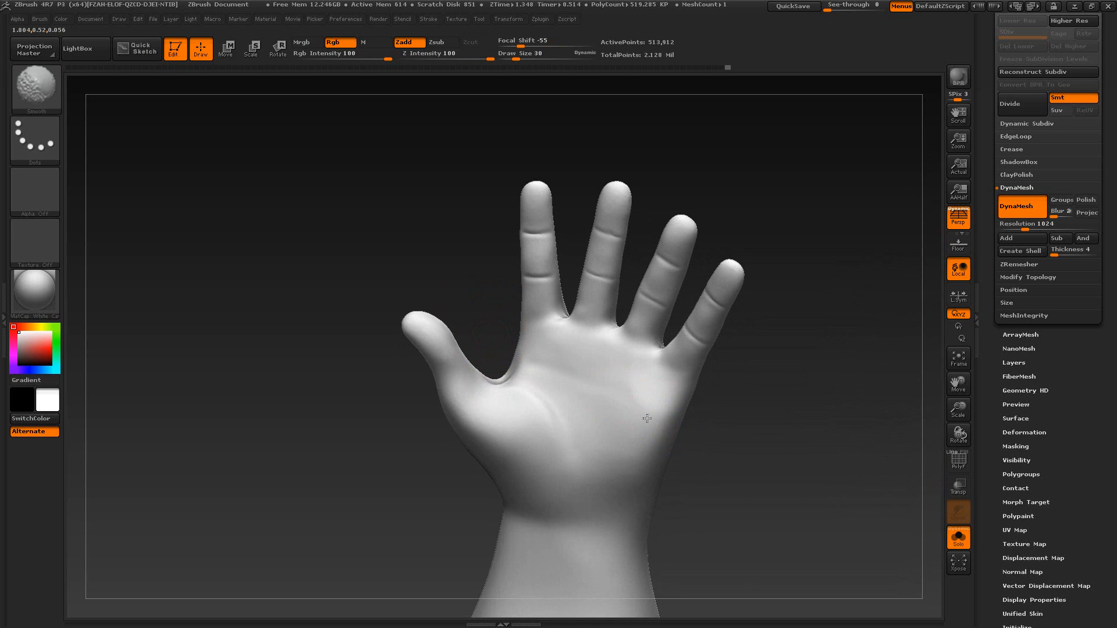
key(alt+Tab)
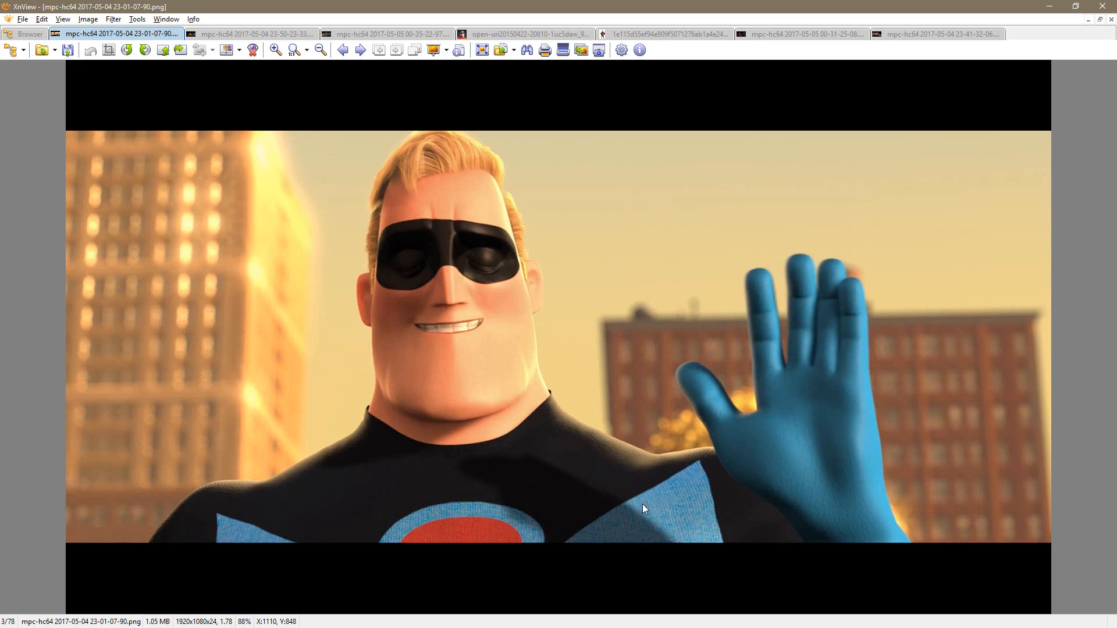
key(alt+Tab)
mouse_move(753, 468)
mouse_down()
mouse_move(780, 442)
mouse_move(716, 500)
mouse_move(751, 477)
mouse_move(752, 499)
mouse_up()
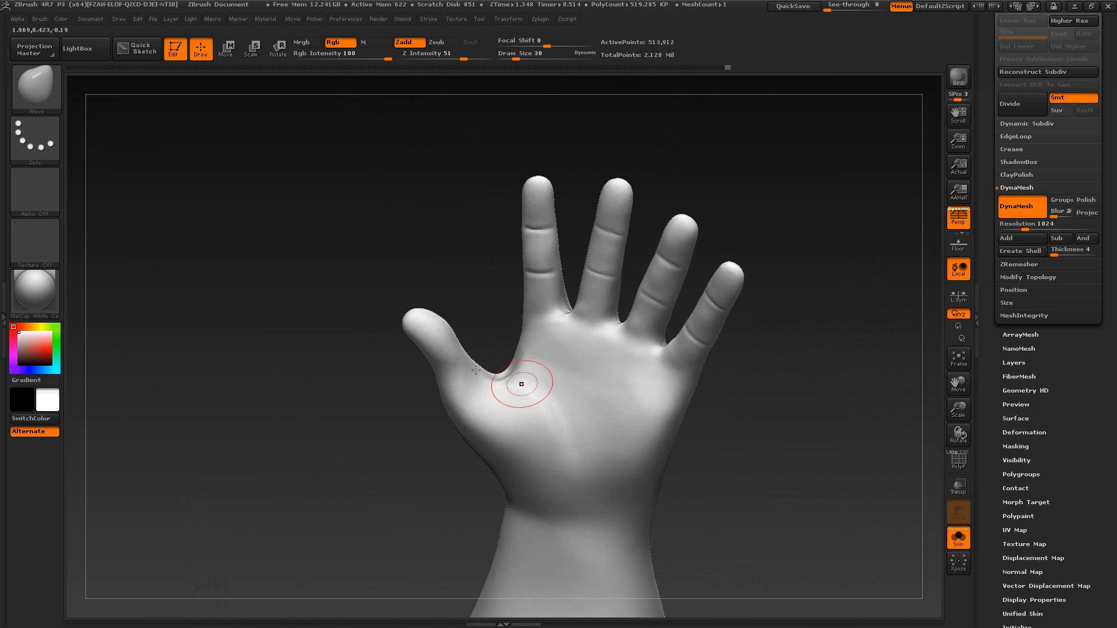
Step: Carve a hollow into the middle of the palm with the ClayBuildup brush and smooth the strokes
click(50, 93)
click(155, 100)
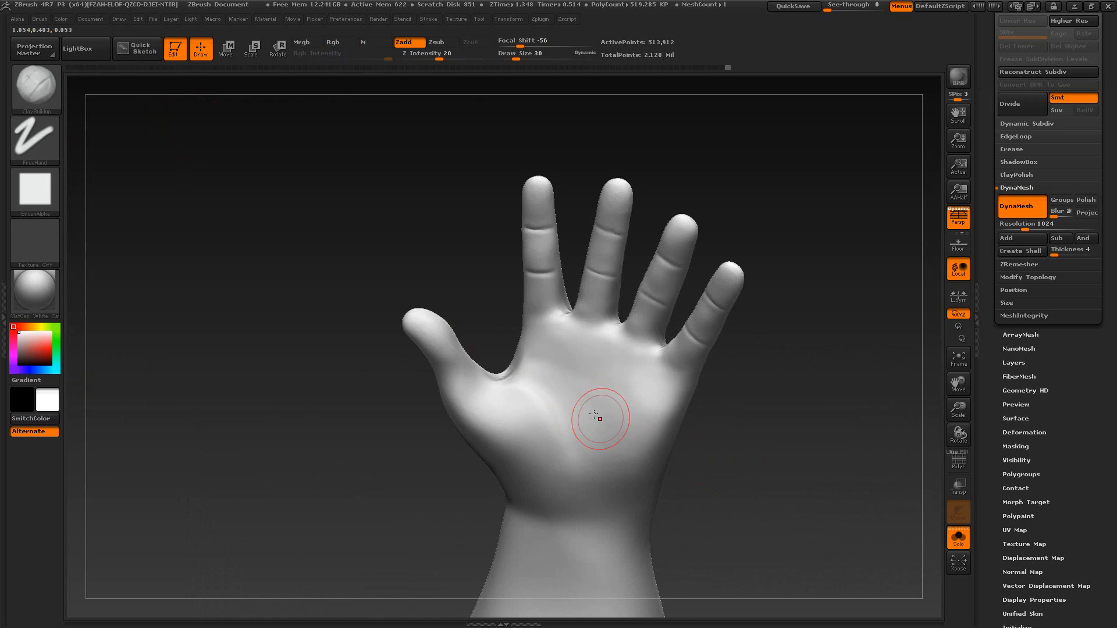
mouse_move(563, 387)
mouse_down()
mouse_move(584, 486)
mouse_move(586, 442)
mouse_up()
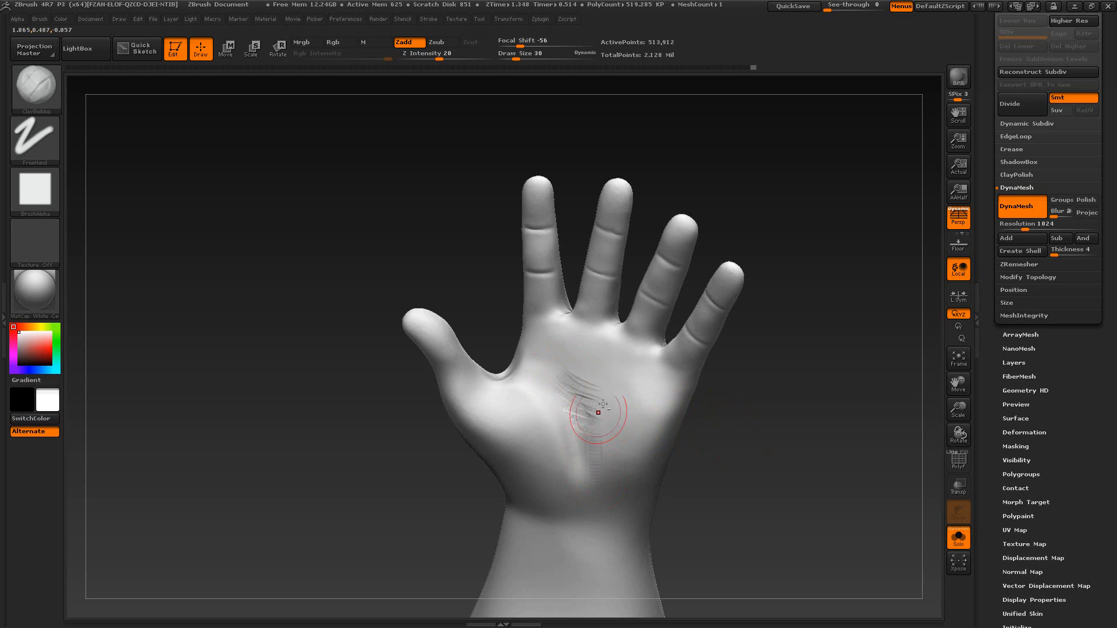
drag(593, 472, 605, 400)
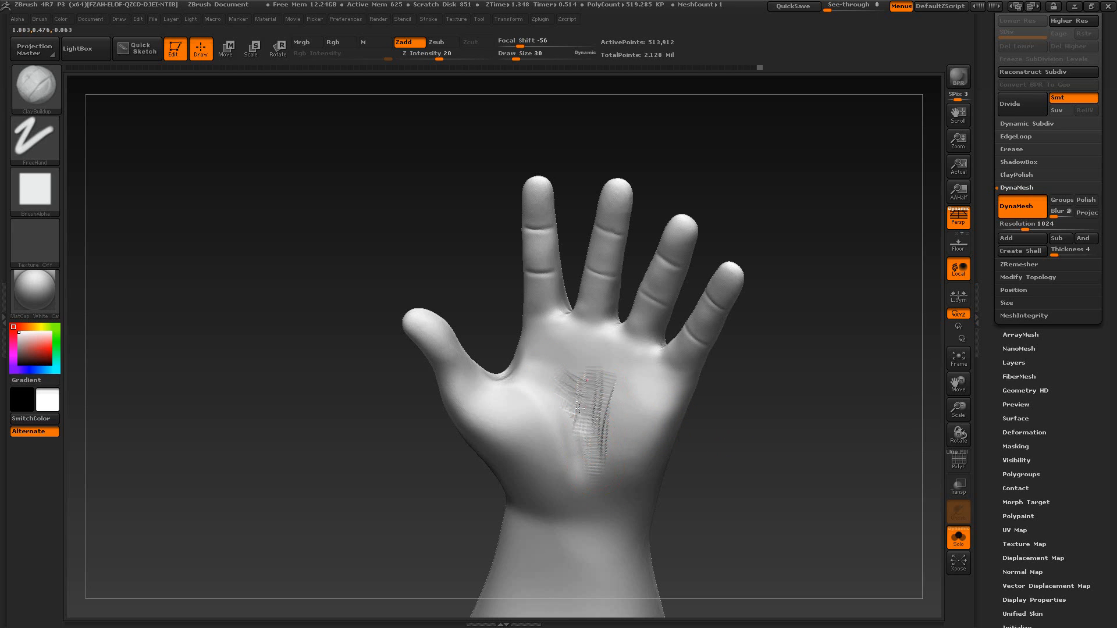
mouse_move(541, 371)
mouse_down()
mouse_move(575, 380)
mouse_move(588, 456)
mouse_move(579, 465)
mouse_up()
alt+drag(560, 410, 581, 484)
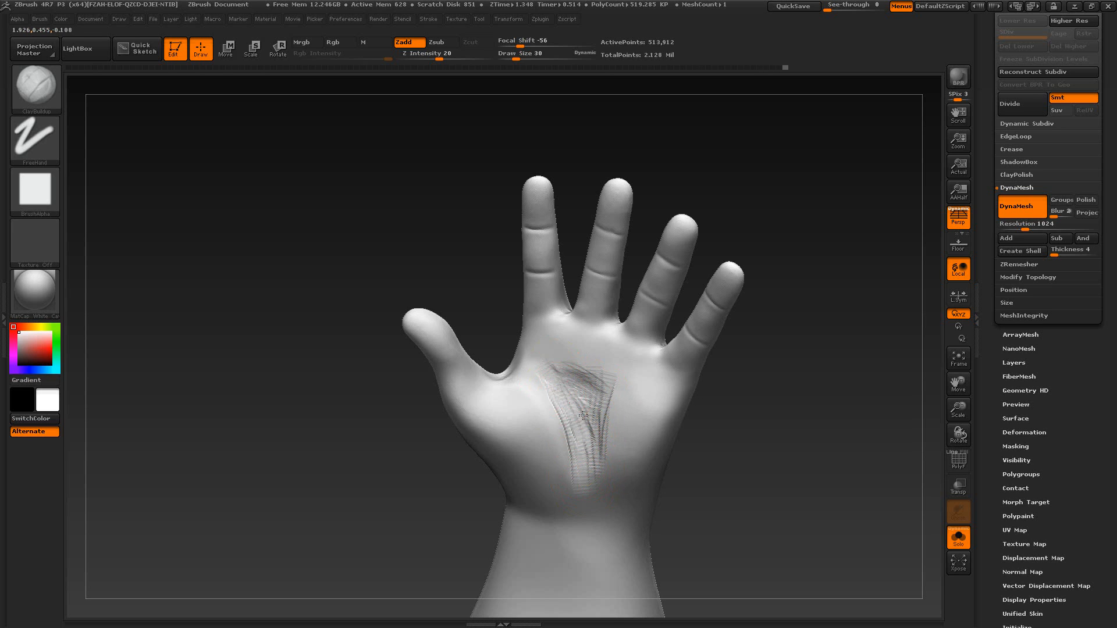
shift+drag(586, 386, 555, 371)
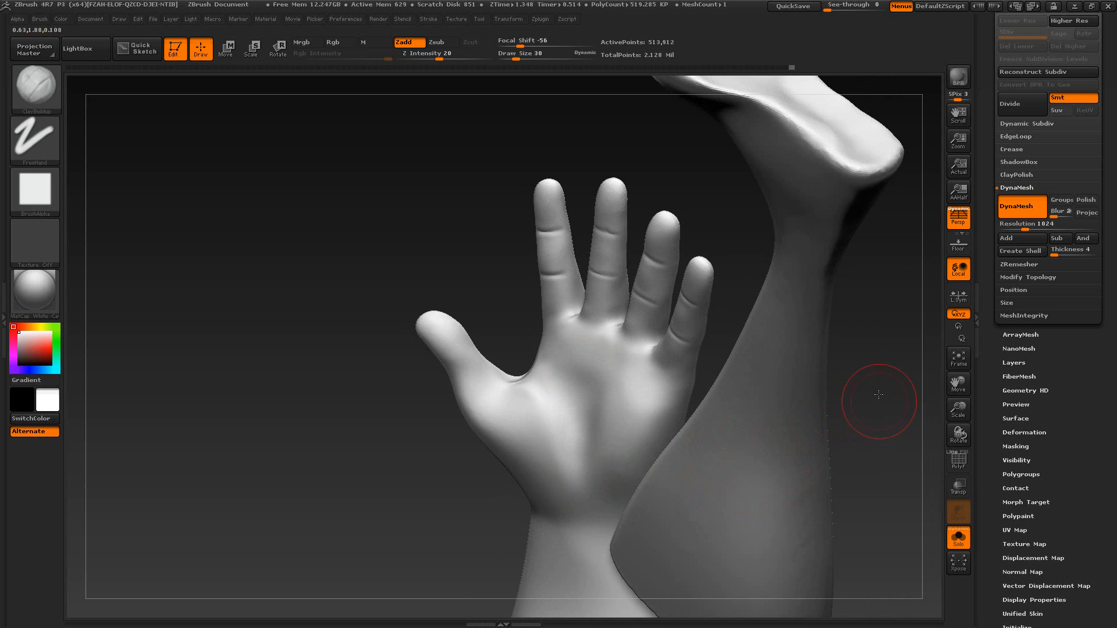
Step: Define the crease between the thumb pad and the heel of the palm with ClayBuildup strokes and smooth them
drag(878, 394, 685, 374)
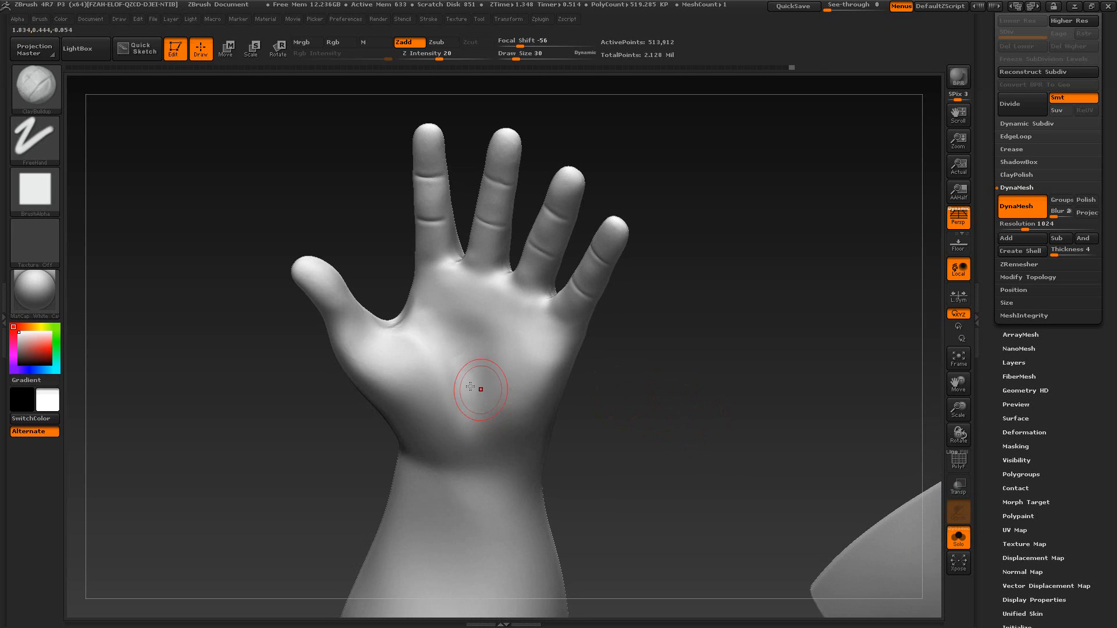
drag(435, 354, 458, 425)
mouse_move(487, 330)
mouse_down()
mouse_move(475, 423)
mouse_move(484, 421)
mouse_up()
drag(501, 325, 495, 423)
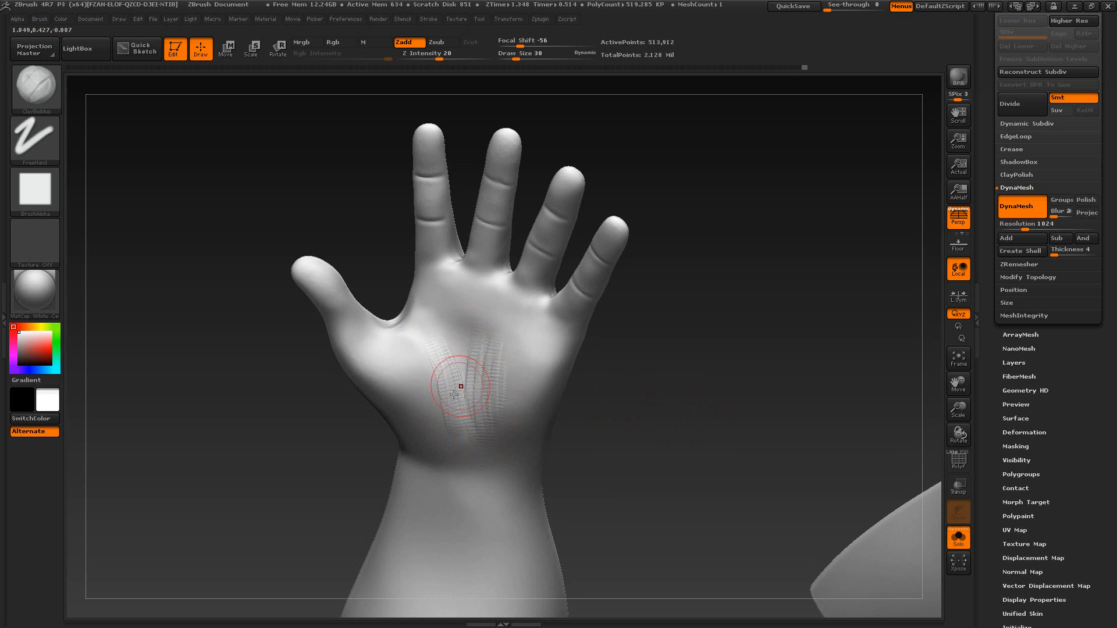
drag(441, 344, 464, 419)
drag(400, 333, 457, 428)
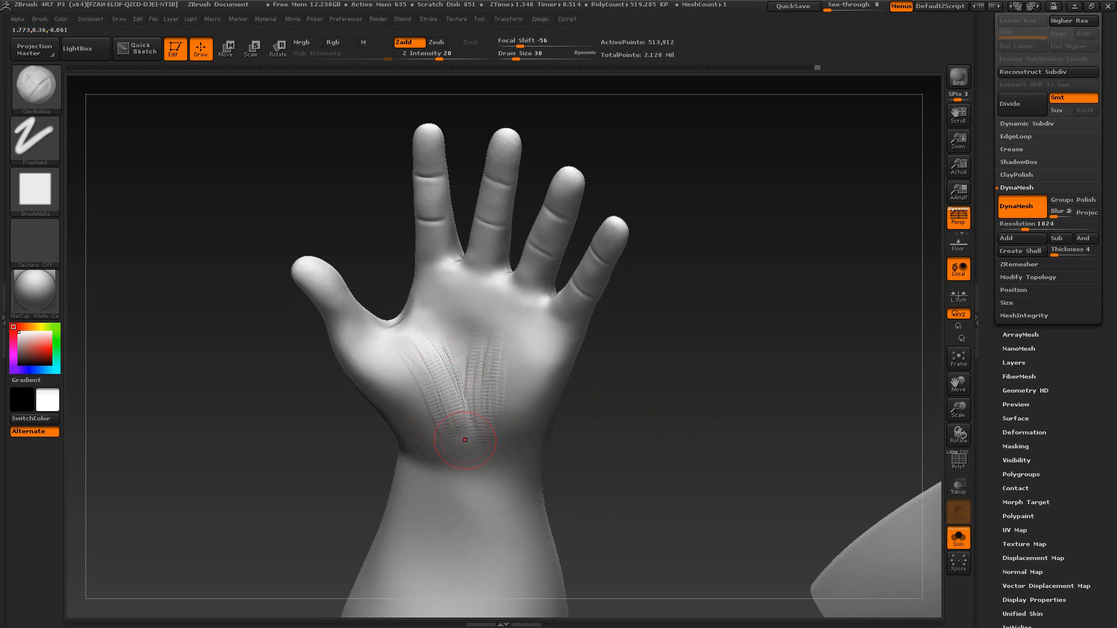
mouse_move(499, 350)
shift+mouse_down()
mouse_move(471, 330)
mouse_move(449, 426)
shift+mouse_up()
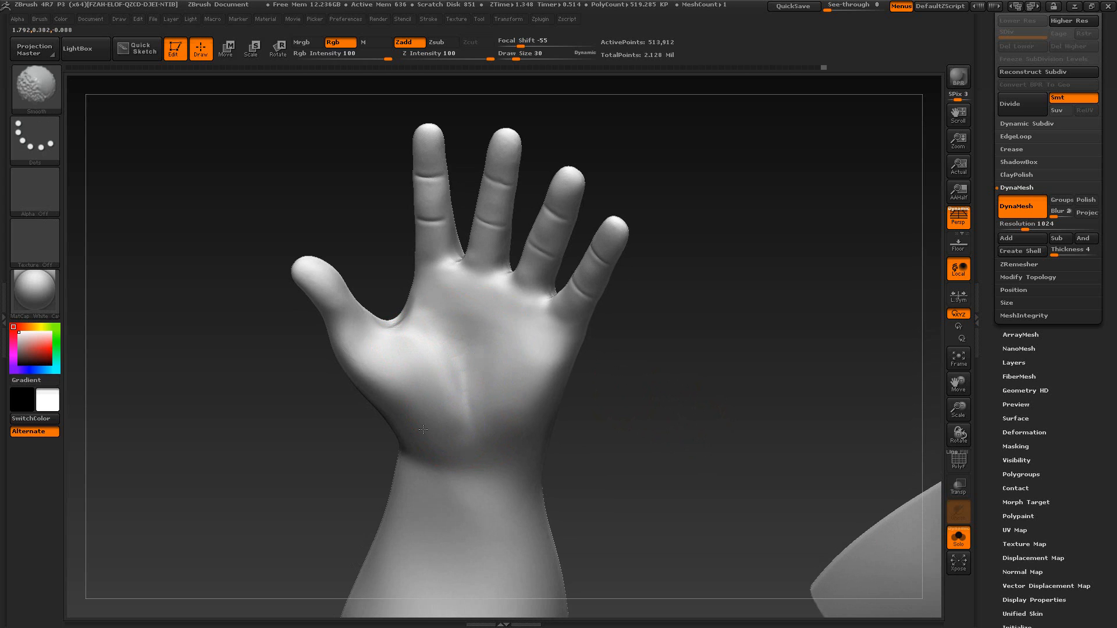
shift+drag(463, 405, 459, 378)
Step: Smooth the palm below the fingers and check its shape against the waving-hand reference image
mouse_move(646, 413)
mouse_down()
mouse_move(601, 394)
mouse_move(566, 400)
mouse_up()
key(shift)
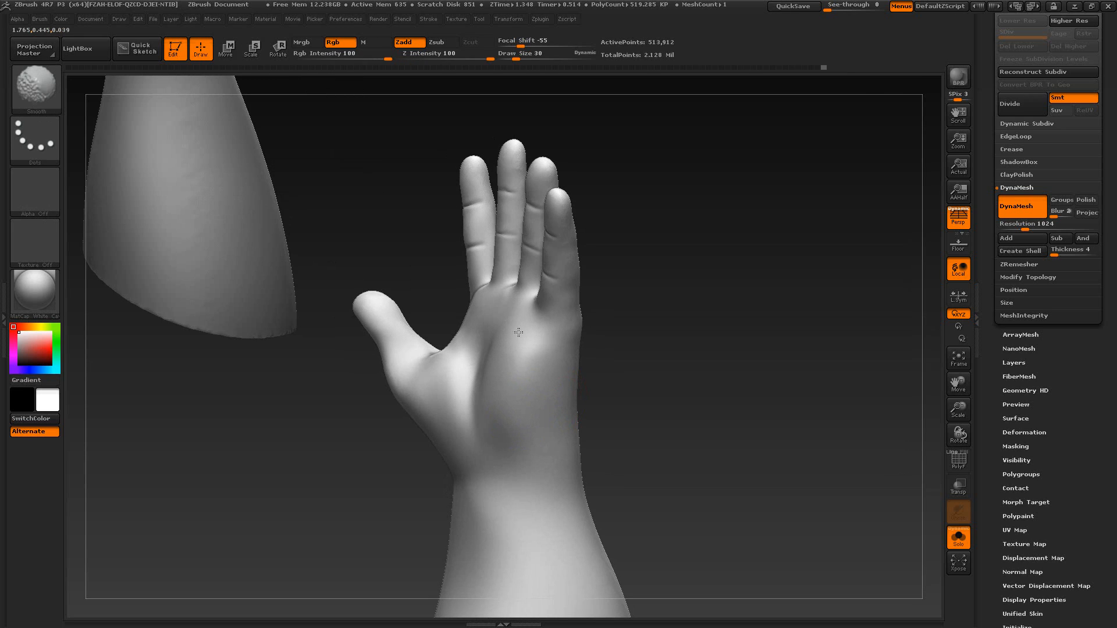
mouse_move(670, 455)
mouse_down()
mouse_move(658, 457)
mouse_move(693, 460)
mouse_move(697, 472)
mouse_up()
key(alt+Tab)
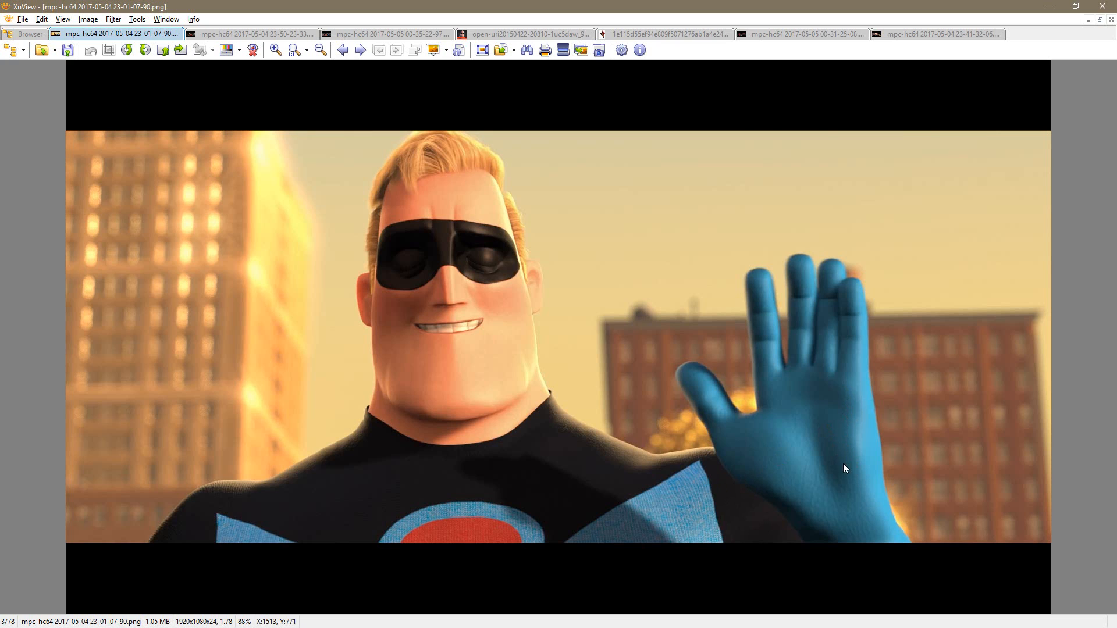
key(alt+Tab)
Step: Reshape the little-finger side of the palm with the Move brush at draw size 75
mouse_move(785, 478)
mouse_down()
mouse_move(708, 457)
mouse_move(669, 427)
mouse_up()
key(s)
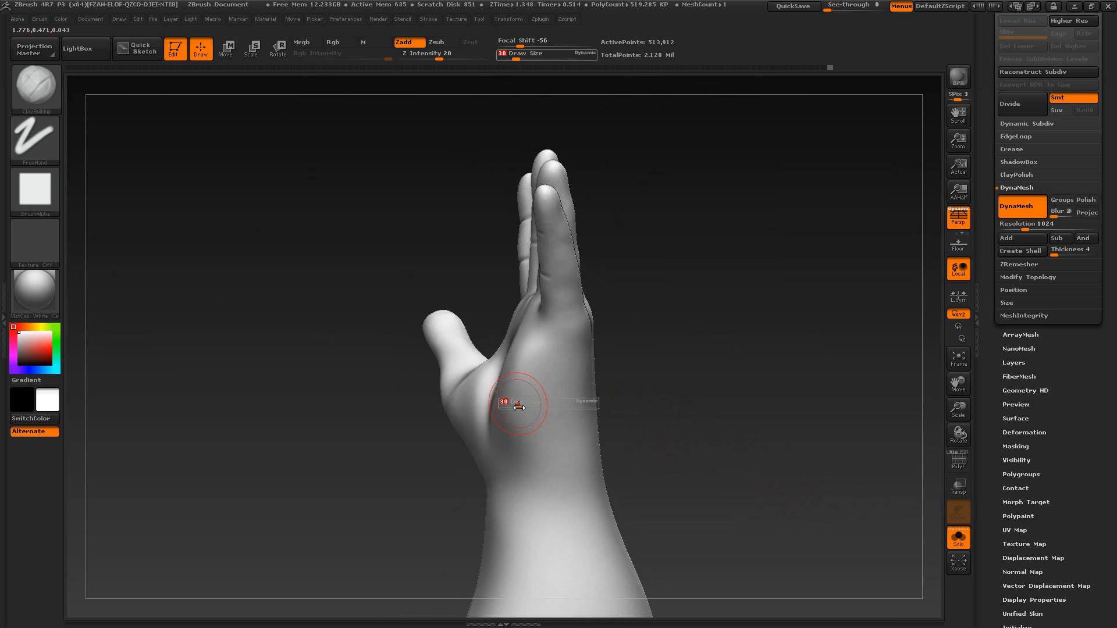
drag(518, 407, 528, 408)
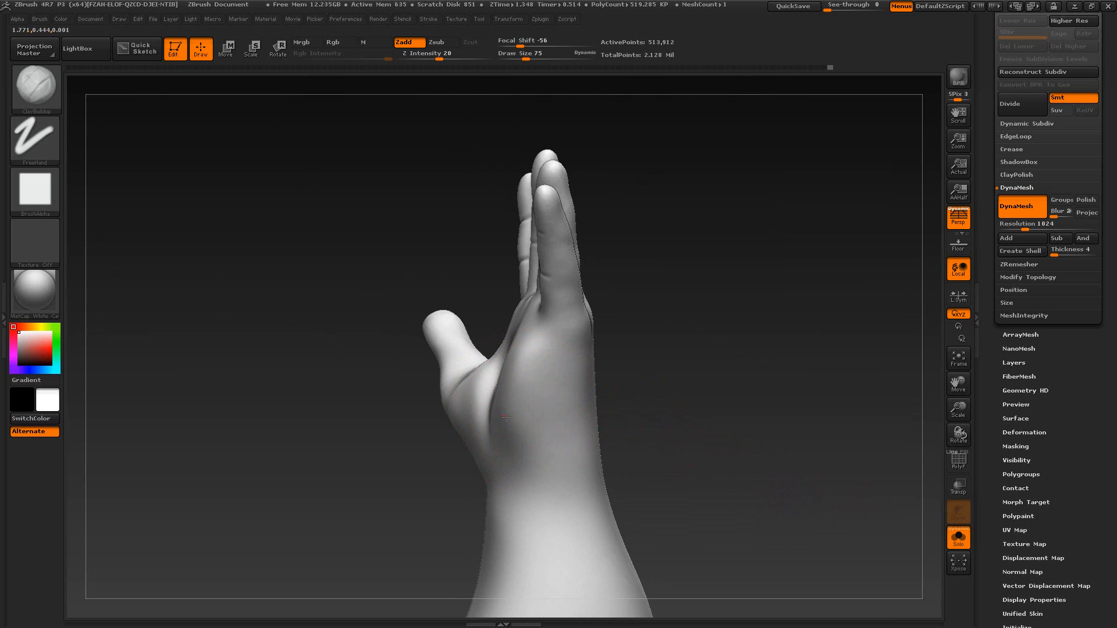
click(47, 96)
click(308, 108)
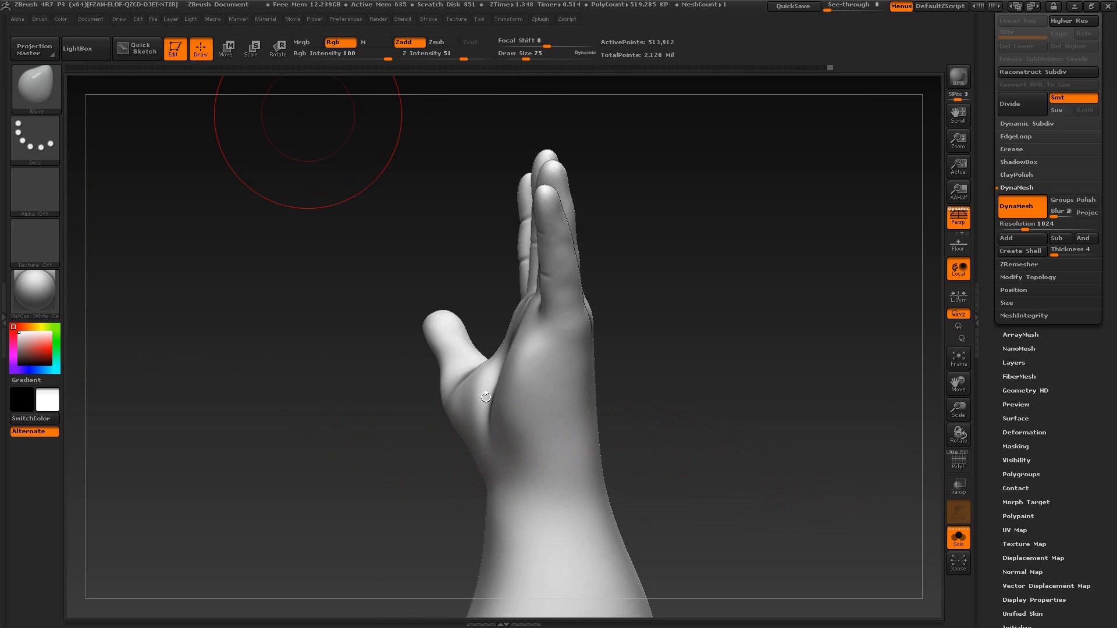
drag(505, 412, 522, 360)
Step: Refine the palm's side contour from the little finger to the wrist with the Move brush at draw size 56
key(s)
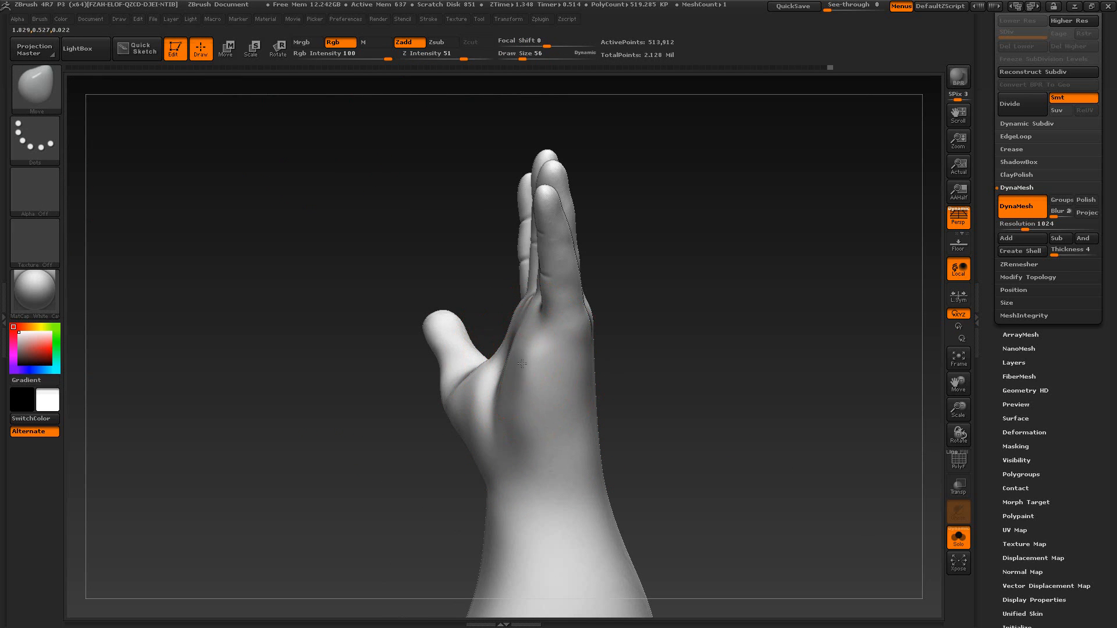
mouse_move(631, 448)
mouse_down()
mouse_move(668, 456)
mouse_move(644, 418)
mouse_up()
drag(682, 452, 653, 450)
drag(522, 439, 518, 435)
drag(531, 366, 535, 366)
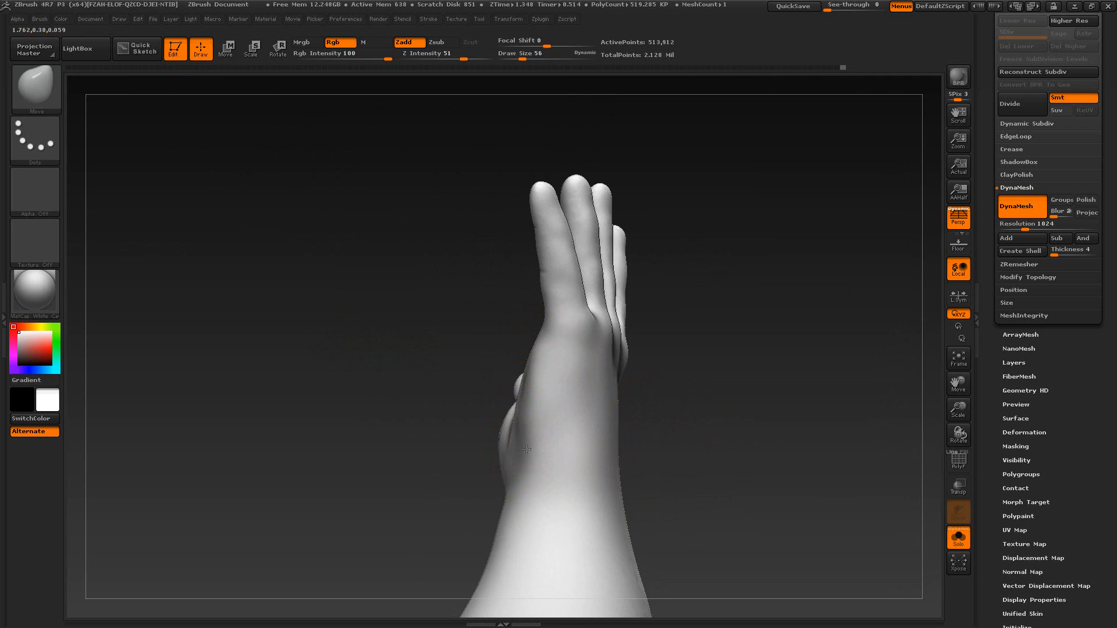
Step: Adjust the bulge of the palm's outer heel with the Move brush, using draw sizes 56, 101 and 50
mouse_move(657, 454)
mouse_down()
mouse_move(732, 431)
mouse_move(662, 381)
mouse_up()
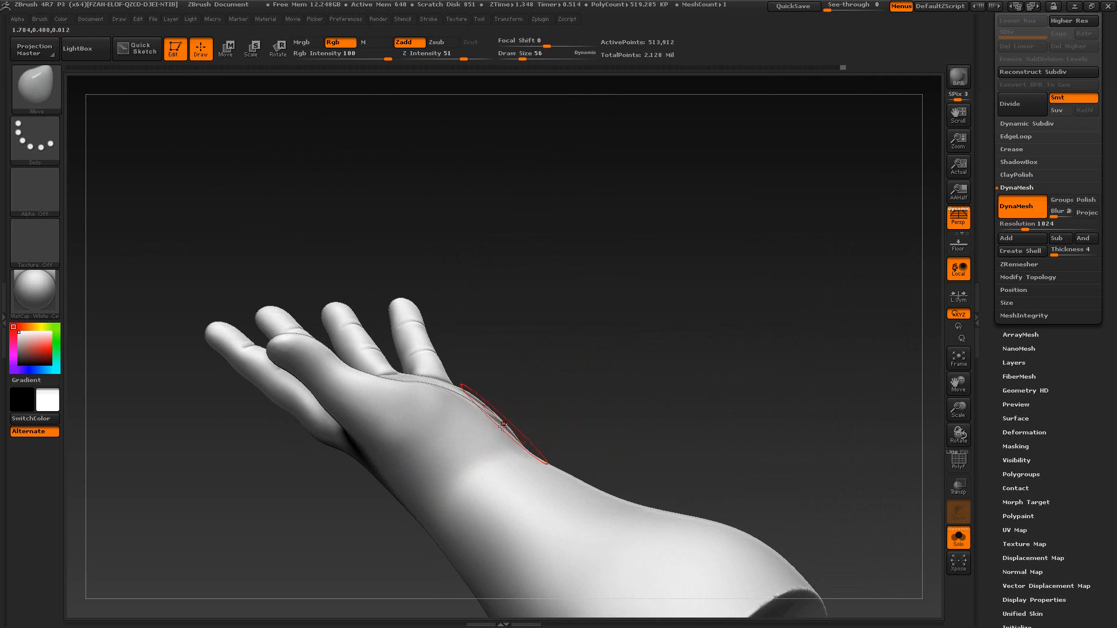
mouse_move(506, 426)
mouse_down()
mouse_move(493, 438)
mouse_move(456, 406)
mouse_up()
key(bracketright)
key(bracketright)
key(bracketright)
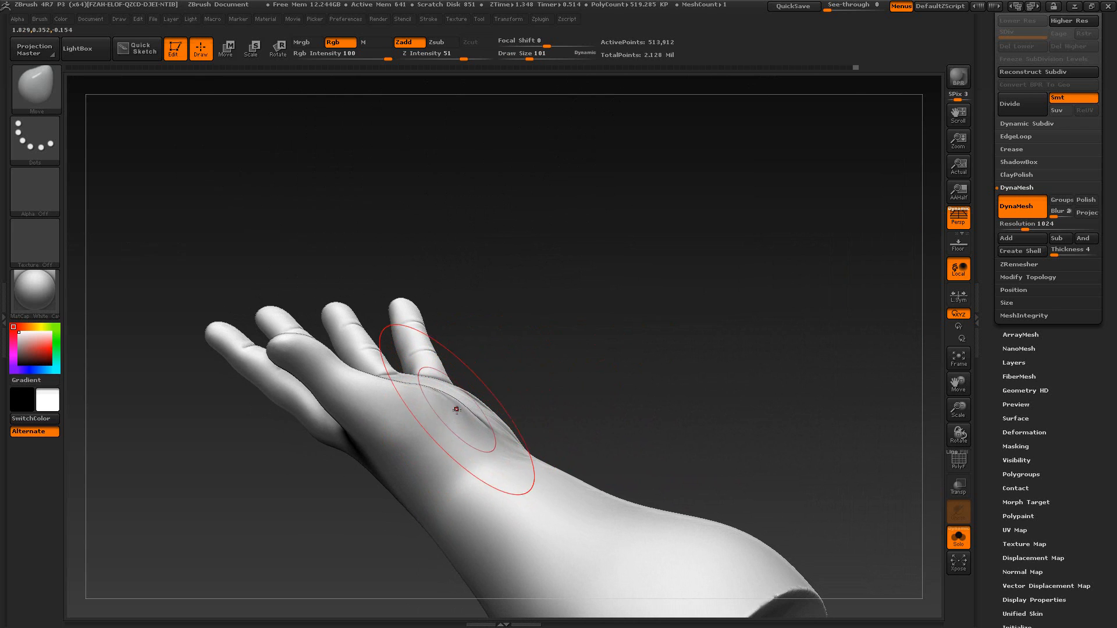
drag(520, 387, 561, 448)
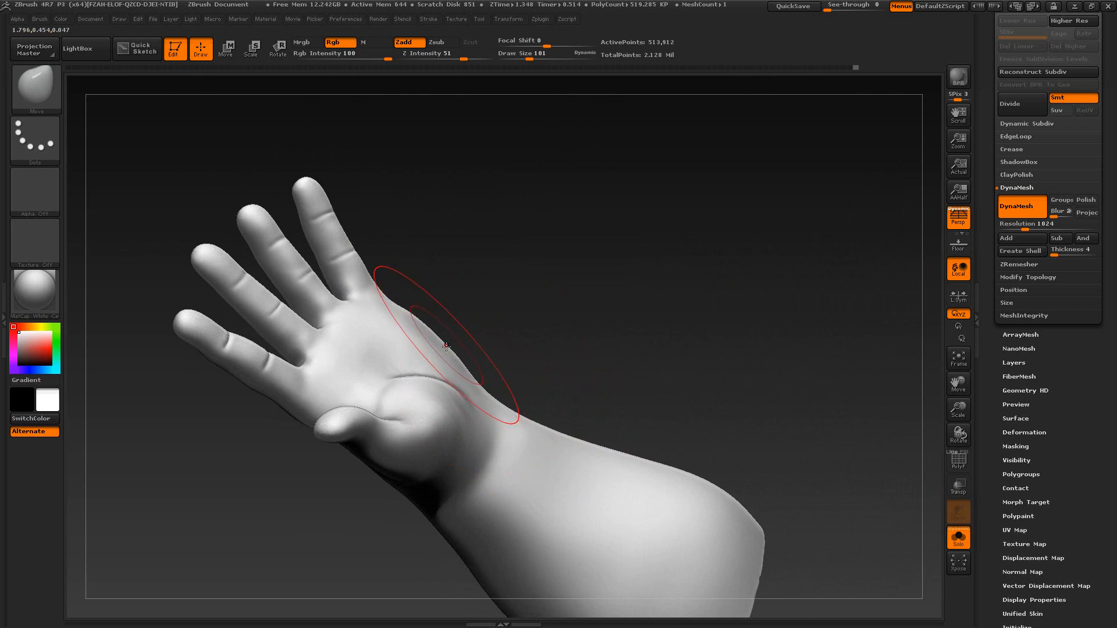
key(s)
drag(447, 351, 436, 351)
Step: Smooth the outer edge and heel of the palm above the wrist
key(shift)
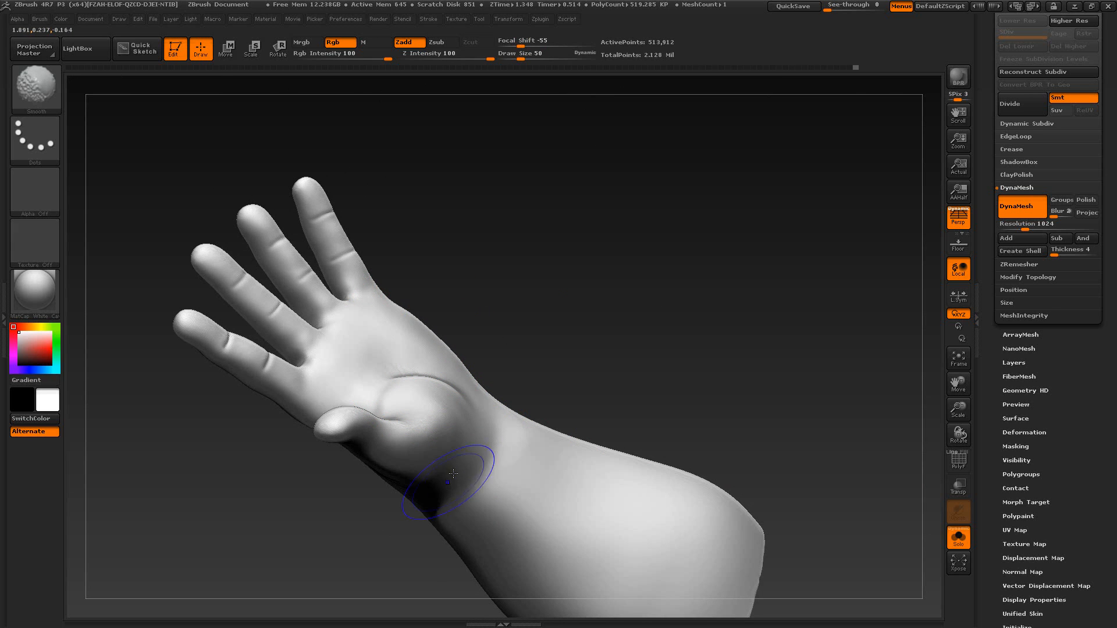
mouse_move(453, 473)
right_down()
mouse_move(506, 413)
mouse_move(480, 412)
right_up()
shift+drag(480, 412, 460, 372)
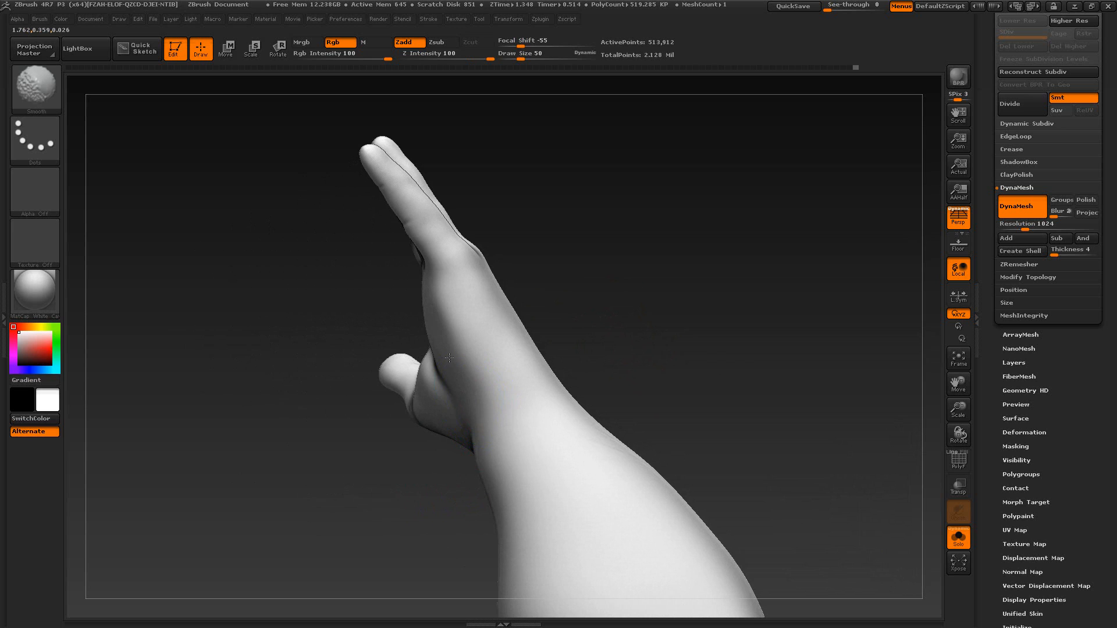
key(shift)
shift+drag(456, 384, 464, 382)
Step: Smooth the central palm and thumb pad and check the hand against the waving-hand reference image
mouse_move(622, 343)
mouse_down()
mouse_move(584, 349)
mouse_move(608, 343)
mouse_move(533, 321)
mouse_up()
key(shift)
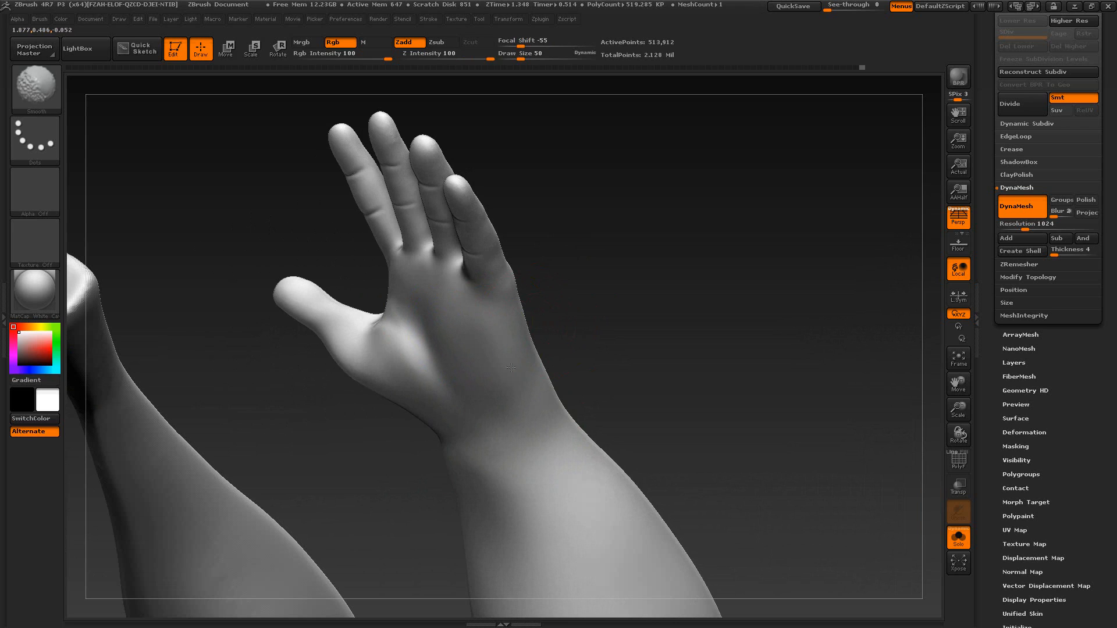
mouse_move(599, 349)
mouse_down()
mouse_move(646, 343)
mouse_move(427, 399)
mouse_up()
key(shift)
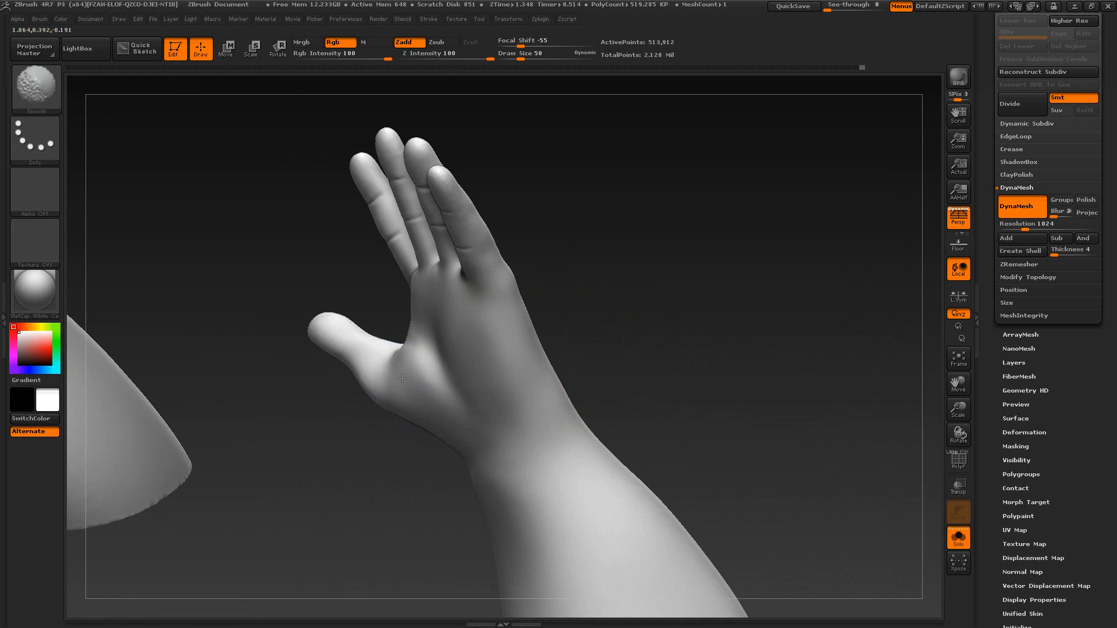
mouse_move(634, 343)
mouse_down()
mouse_move(679, 337)
mouse_move(669, 329)
mouse_up()
key(alt+Tab)
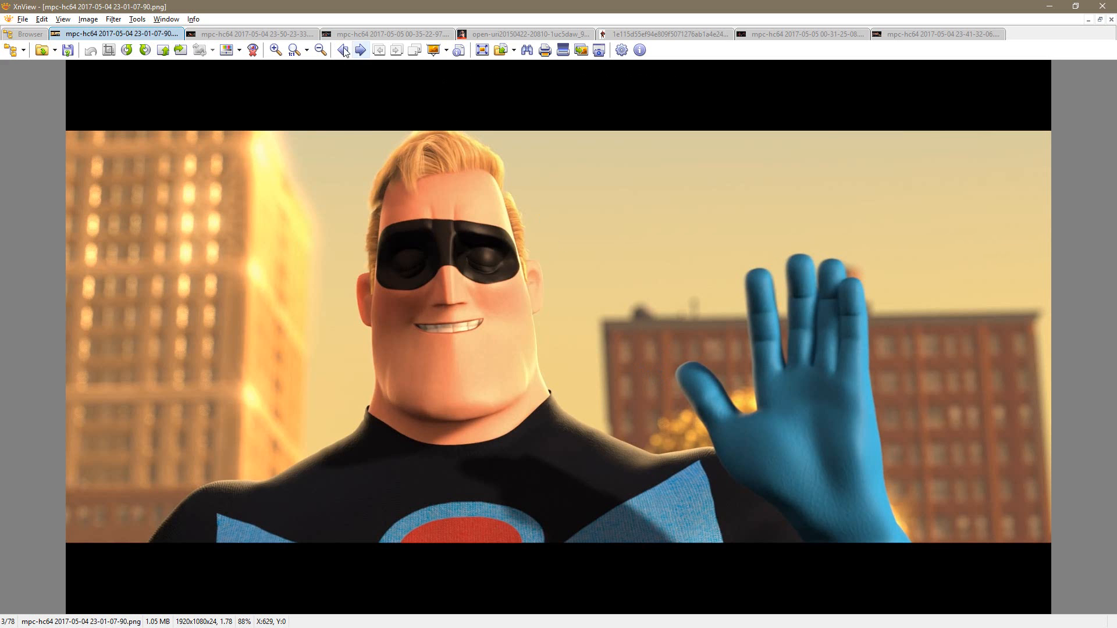
Step: Check the reference image of the character crouching against the rock, and smooth the palm's outer edge below the little finger
click(288, 35)
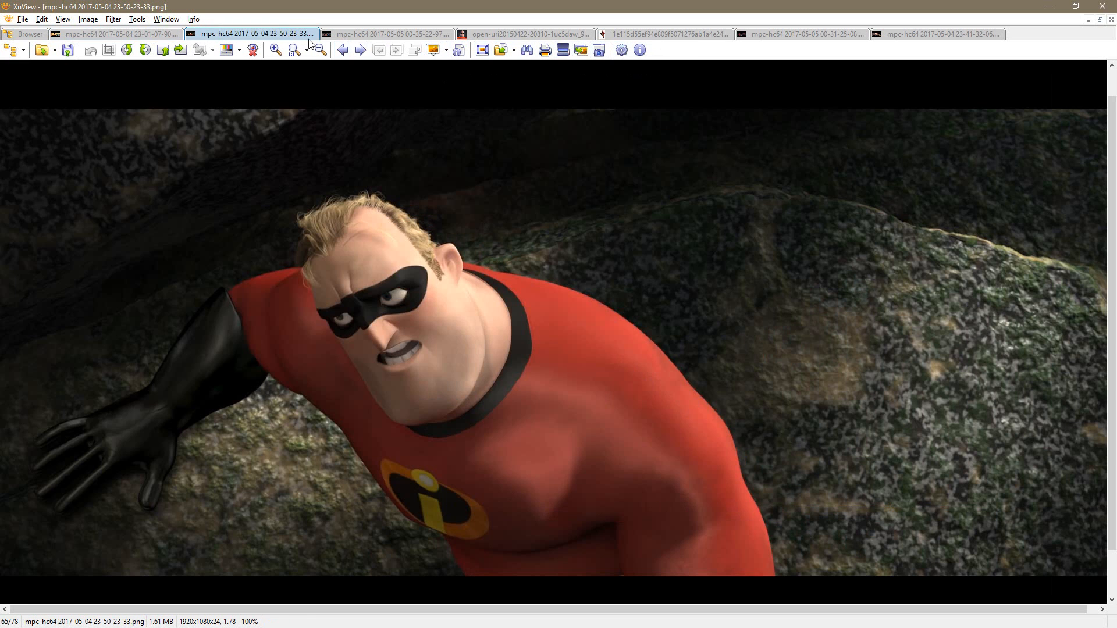
key(alt+Tab)
drag(658, 454, 663, 438)
shift+drag(560, 306, 563, 304)
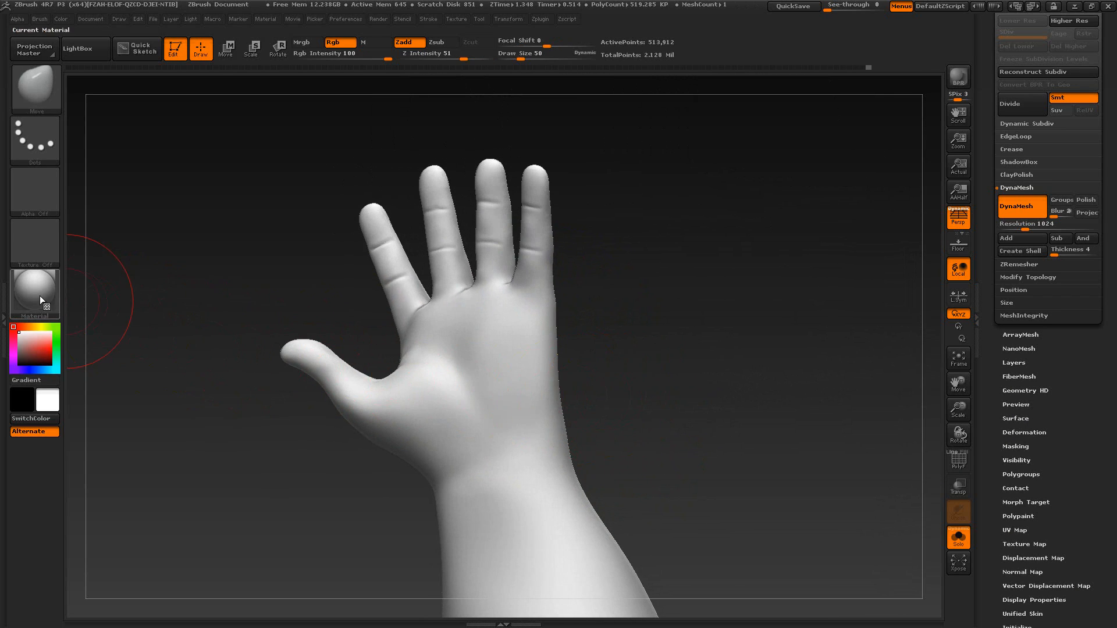
Step: Preview the hand in the MatCap Metal02 material and compare its surface with the reference image
click(36, 291)
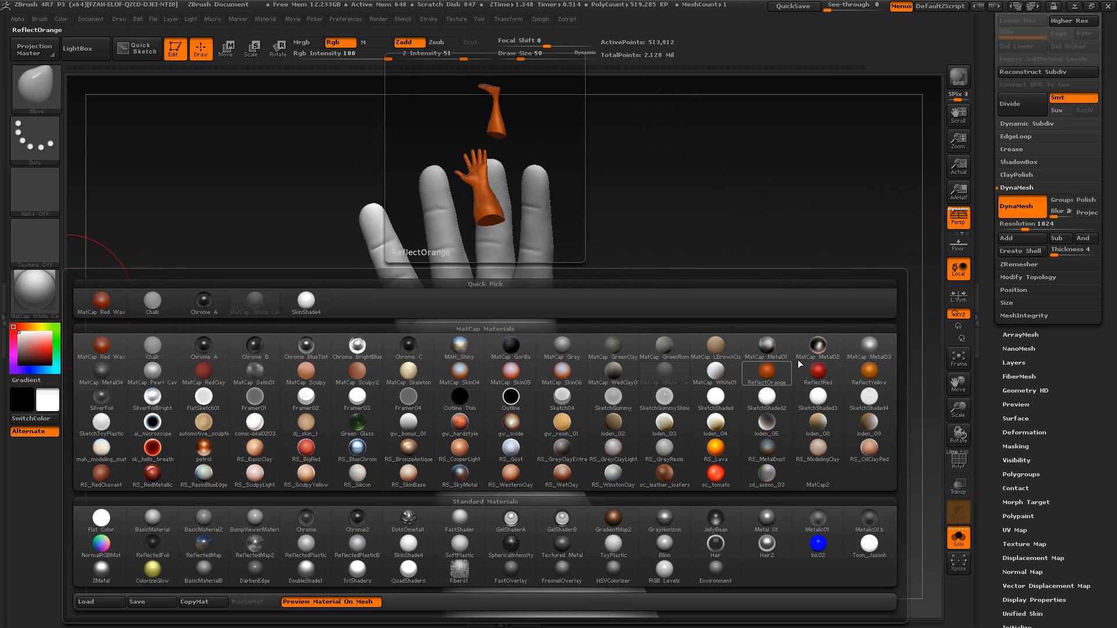
click(824, 349)
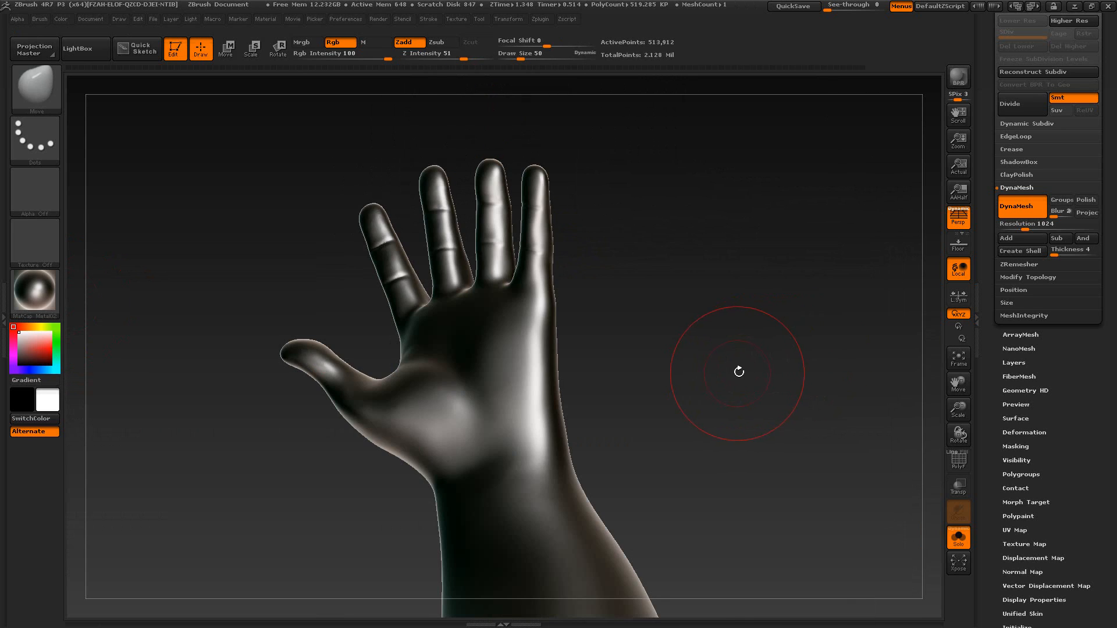
drag(740, 369, 676, 383)
key(alt+Tab)
key(alt+Tab)
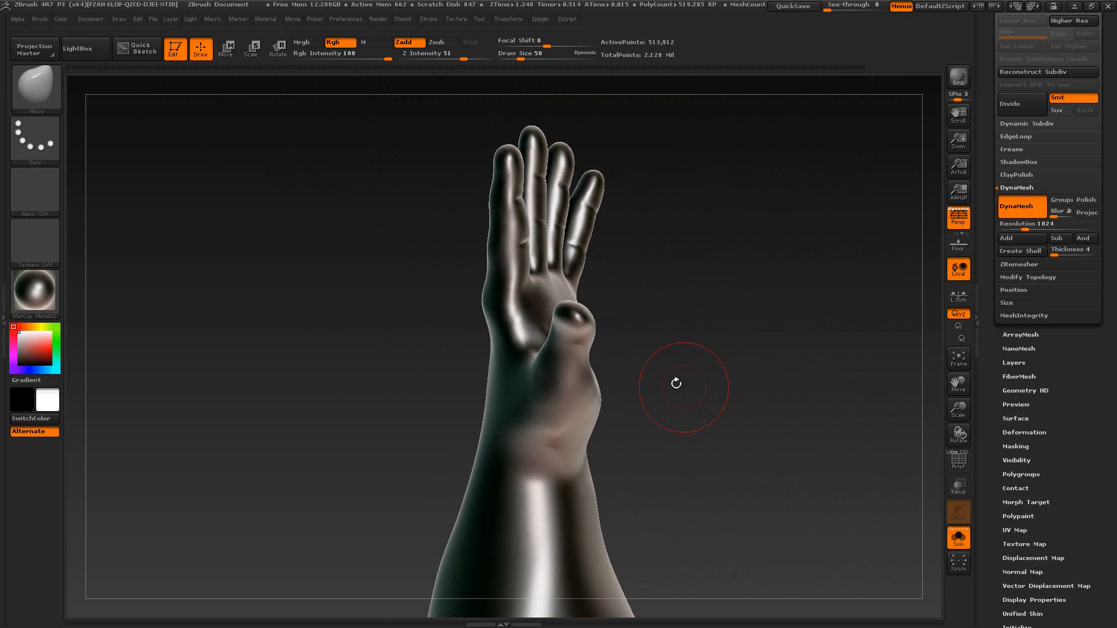
Step: Reshape the hand's side contour below the index finger with the Move brush, using draw sizes 56 and 45
key(s)
drag(482, 348, 484, 348)
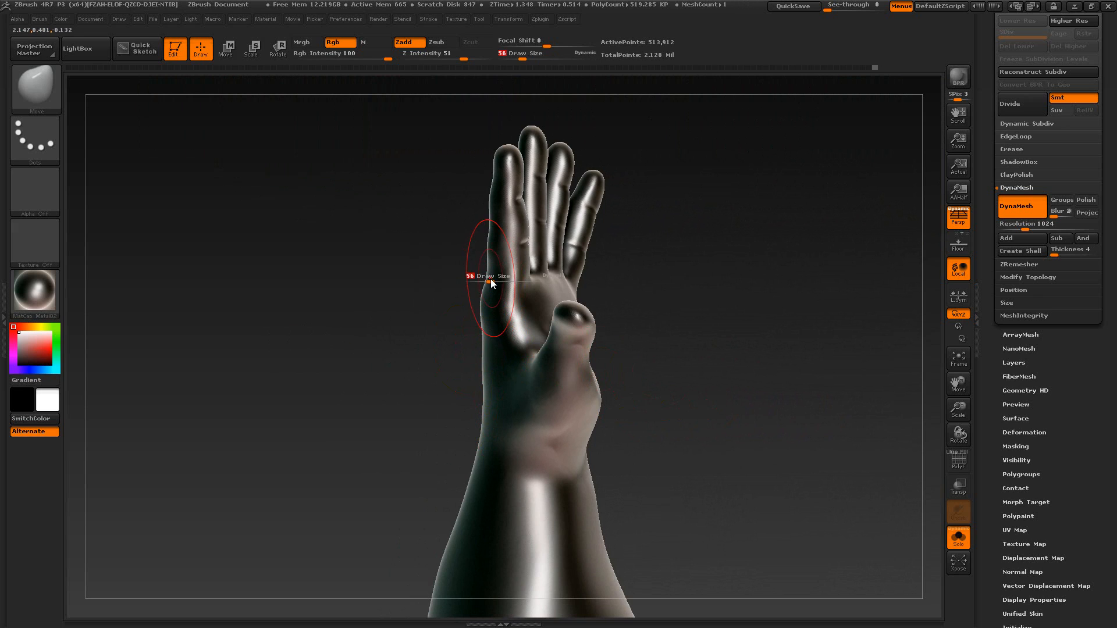
key(bracketleft)
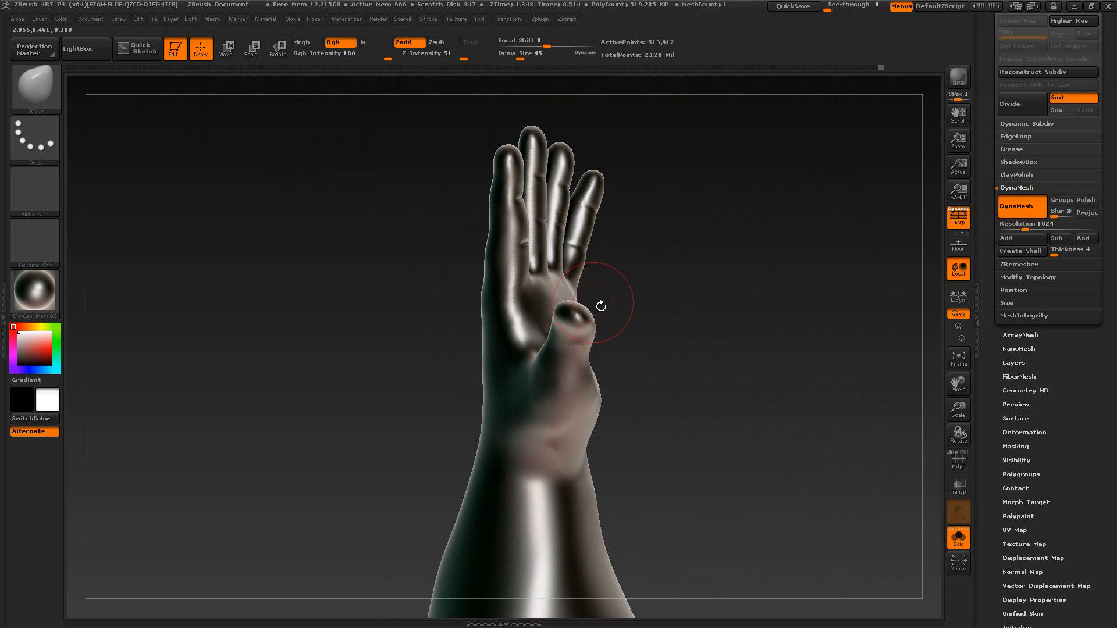
Step: Preview the hand in the Chrome A material and restore the MatCap White Cavity material
click(42, 299)
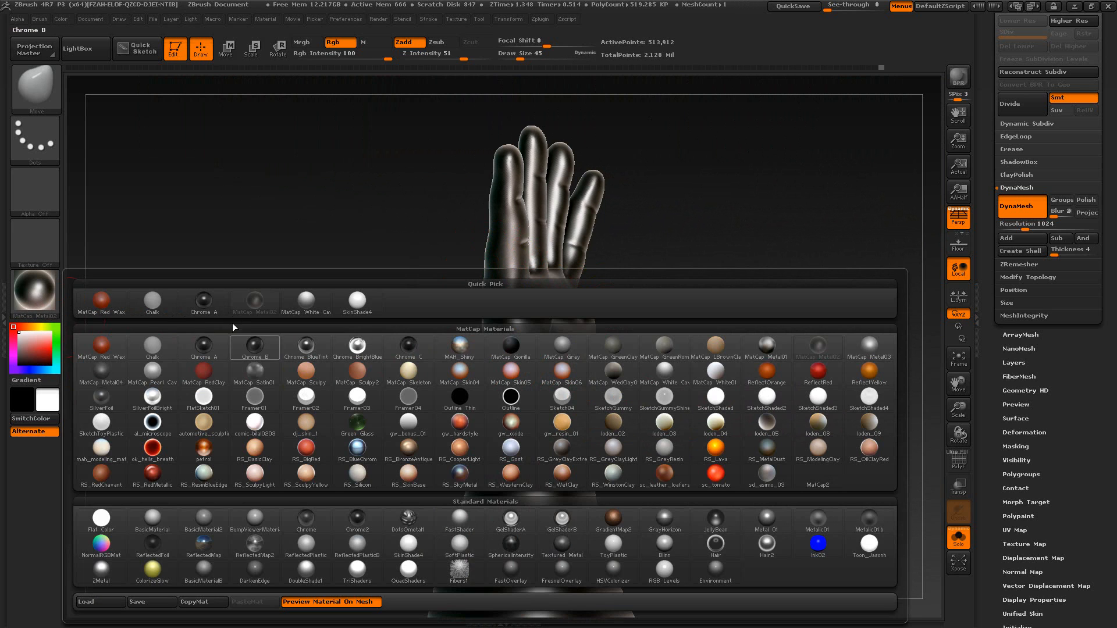
click(203, 347)
drag(249, 312, 182, 324)
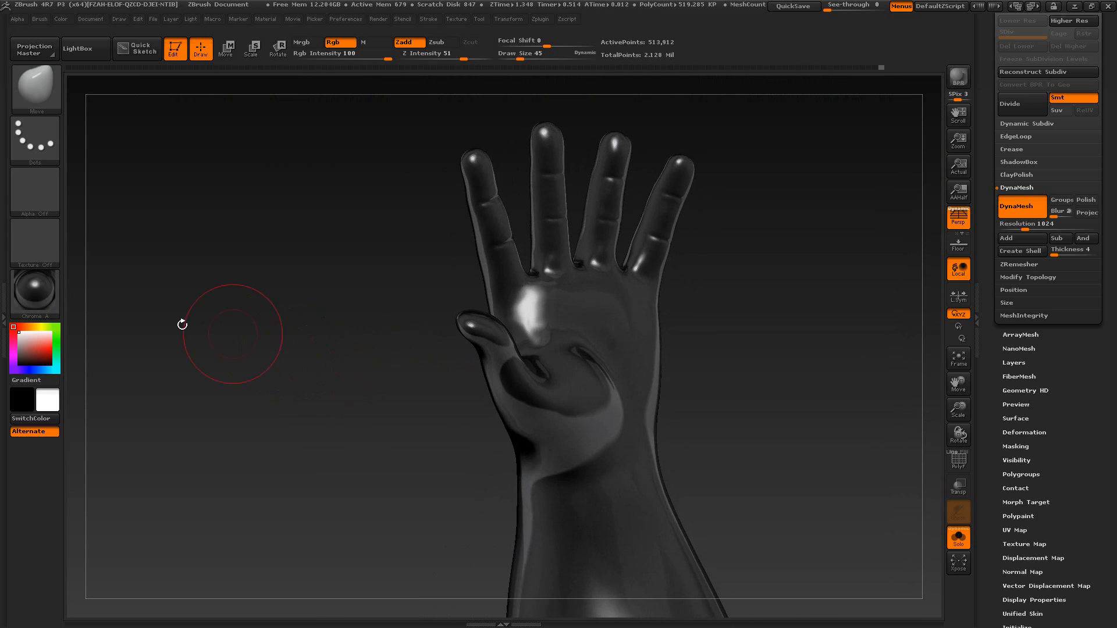
click(54, 304)
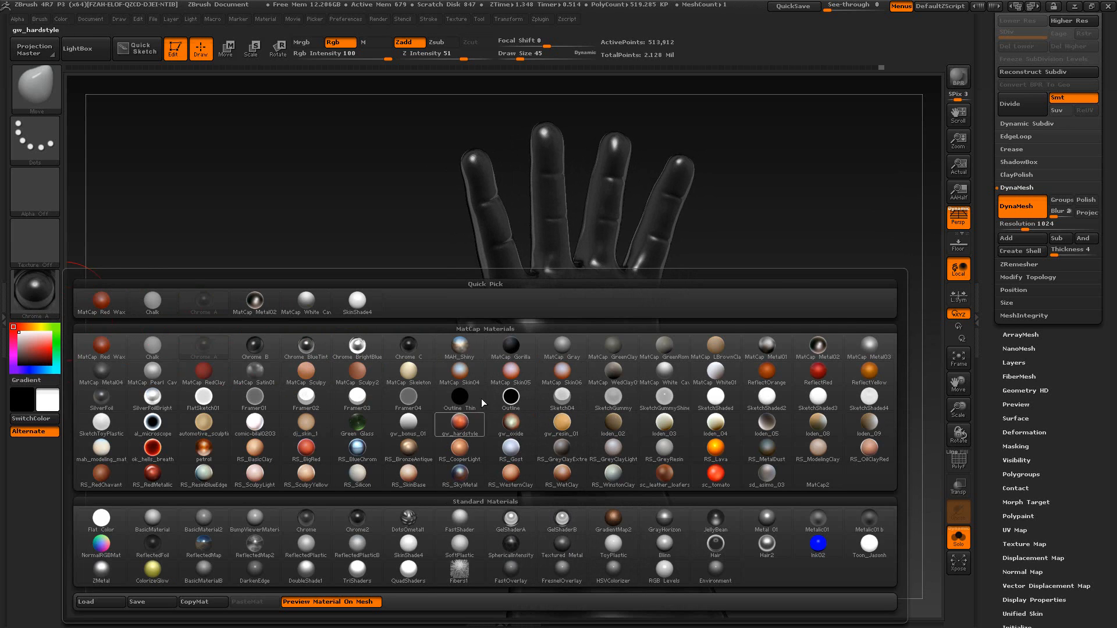
click(322, 309)
Step: Smooth the thumb side of the hand above the wrist and the knuckle area between the little and ring fingers
mouse_move(375, 402)
mouse_down()
mouse_move(352, 403)
mouse_move(406, 411)
mouse_move(417, 385)
mouse_up()
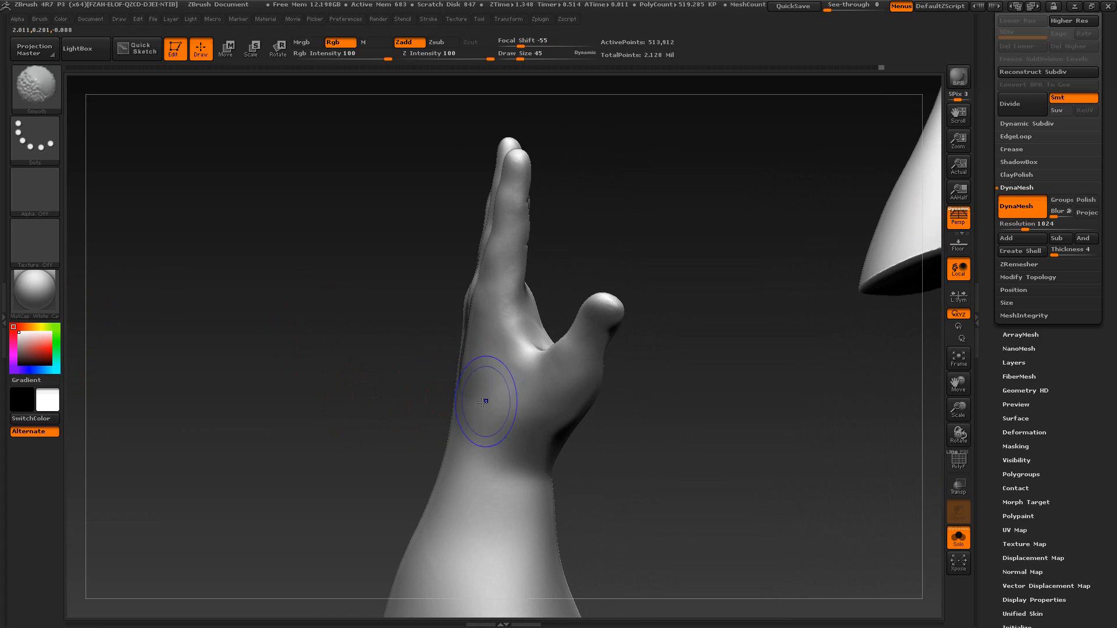
shift+drag(484, 399, 466, 391)
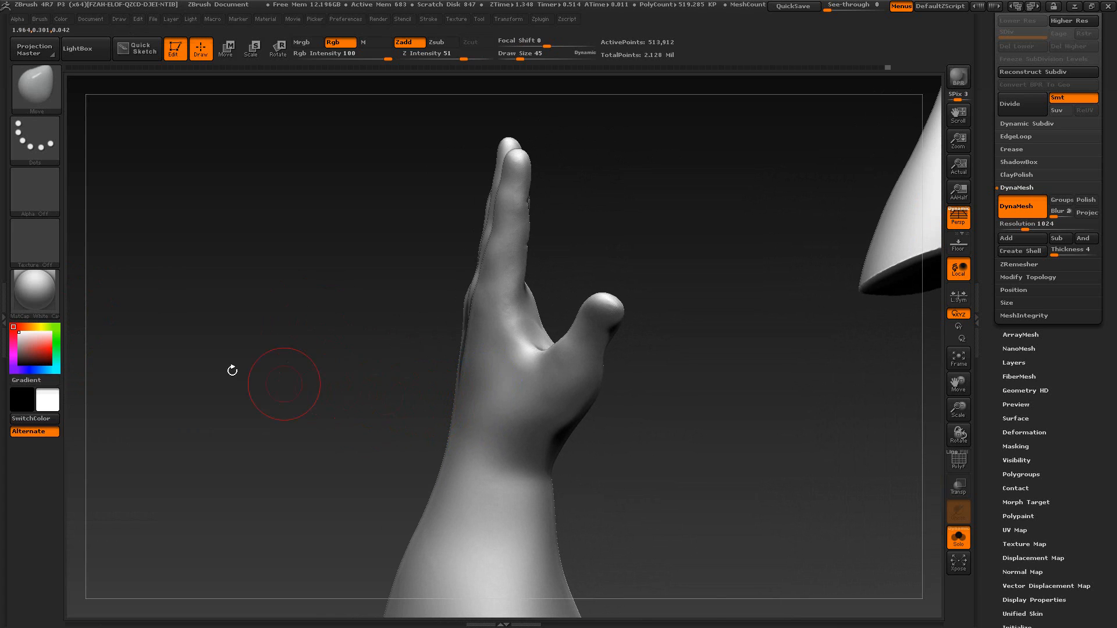
mouse_move(601, 504)
mouse_down()
mouse_move(661, 466)
mouse_move(637, 472)
mouse_move(630, 462)
mouse_up()
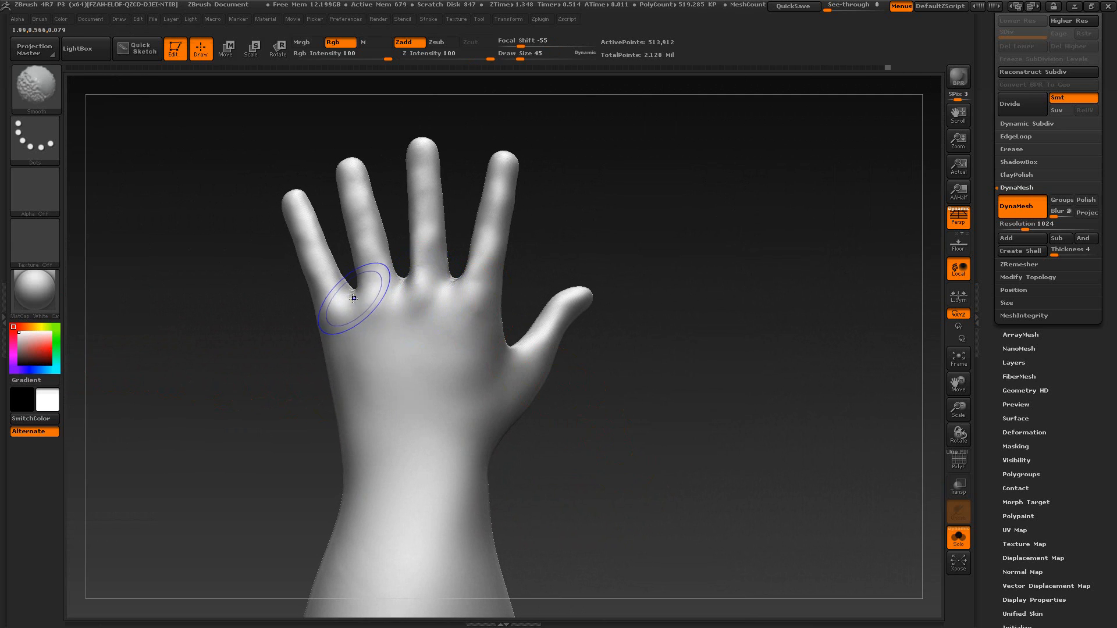
shift+drag(357, 299, 353, 305)
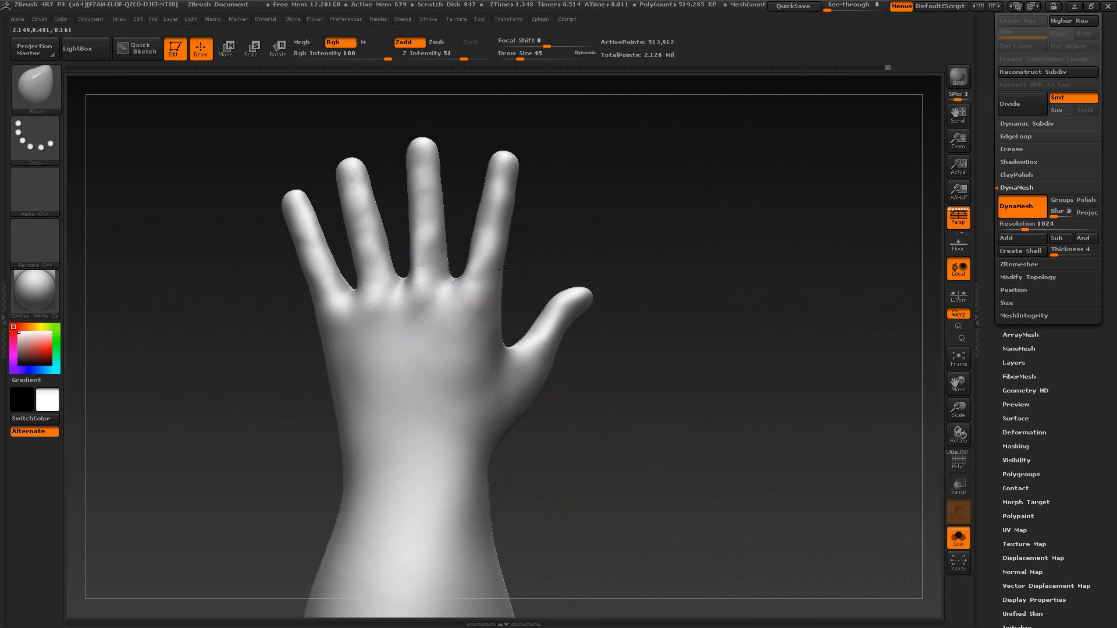
Step: Refine the index finger's side profile with the Move brush, reducing the draw size from 45 to 28
drag(528, 214, 514, 207)
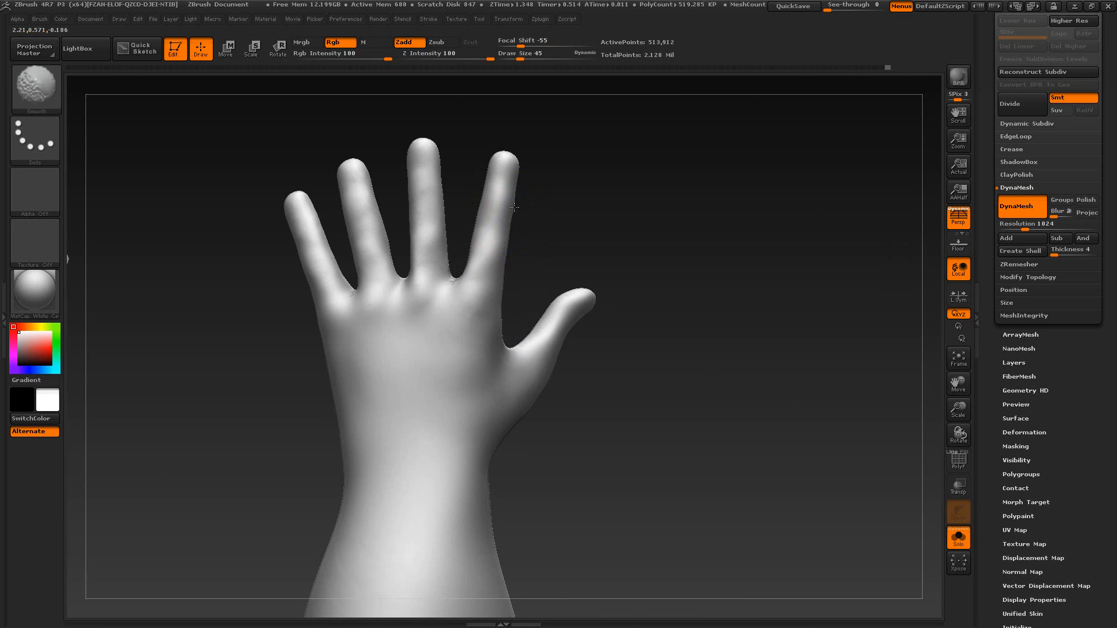
mouse_move(591, 249)
mouse_down()
mouse_move(570, 299)
mouse_move(495, 335)
mouse_up()
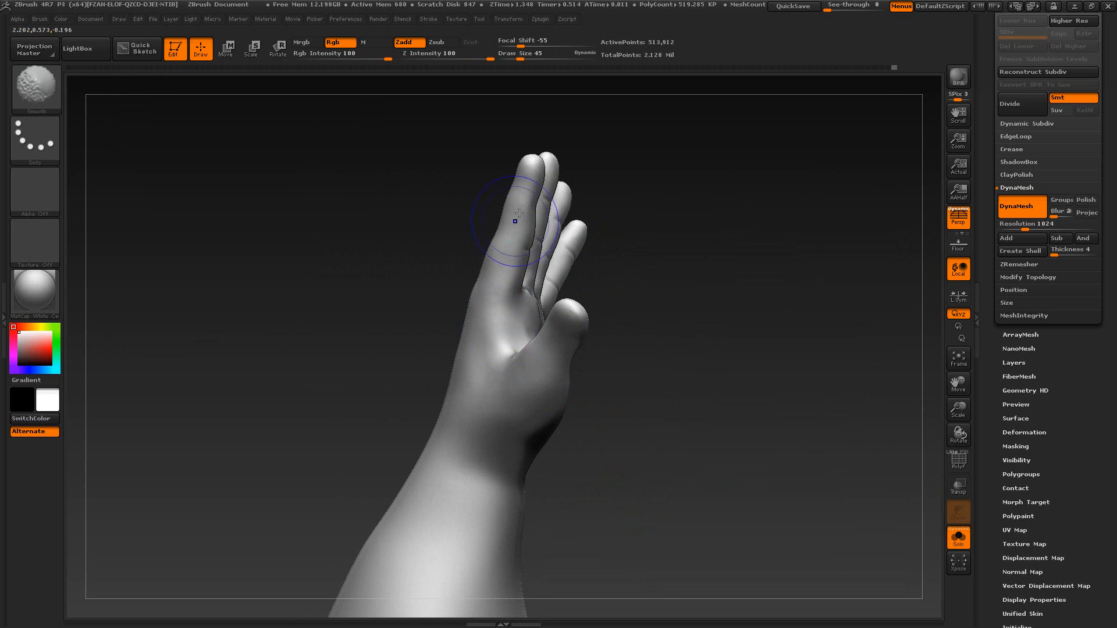
mouse_move(667, 230)
alt+mouse_down()
mouse_move(591, 334)
mouse_move(630, 377)
mouse_move(636, 369)
alt+mouse_up()
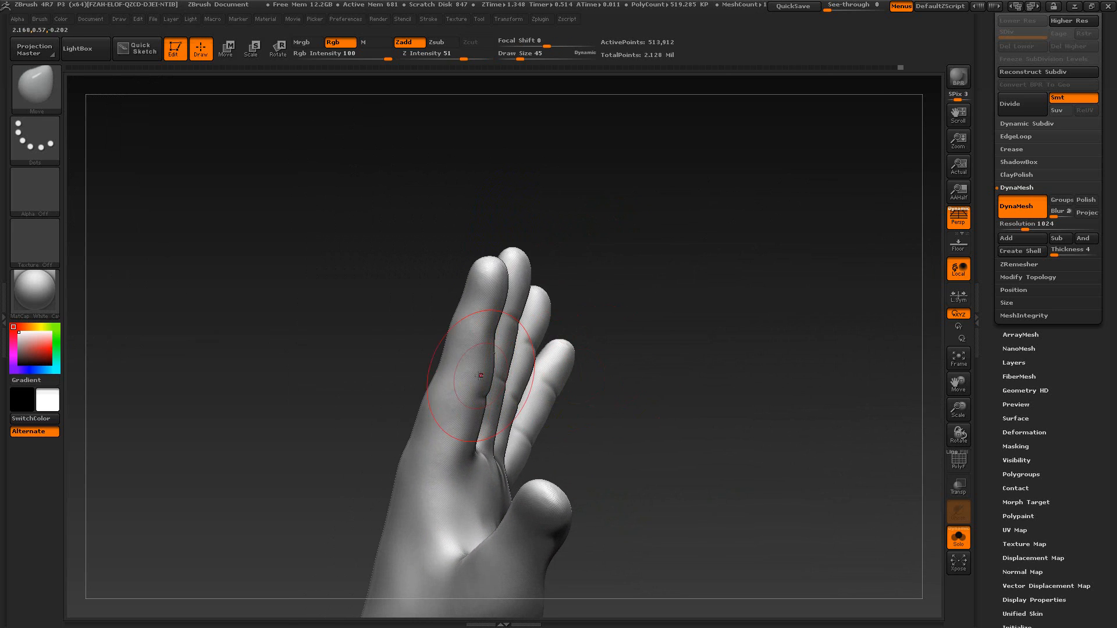
key(s)
drag(485, 382, 481, 382)
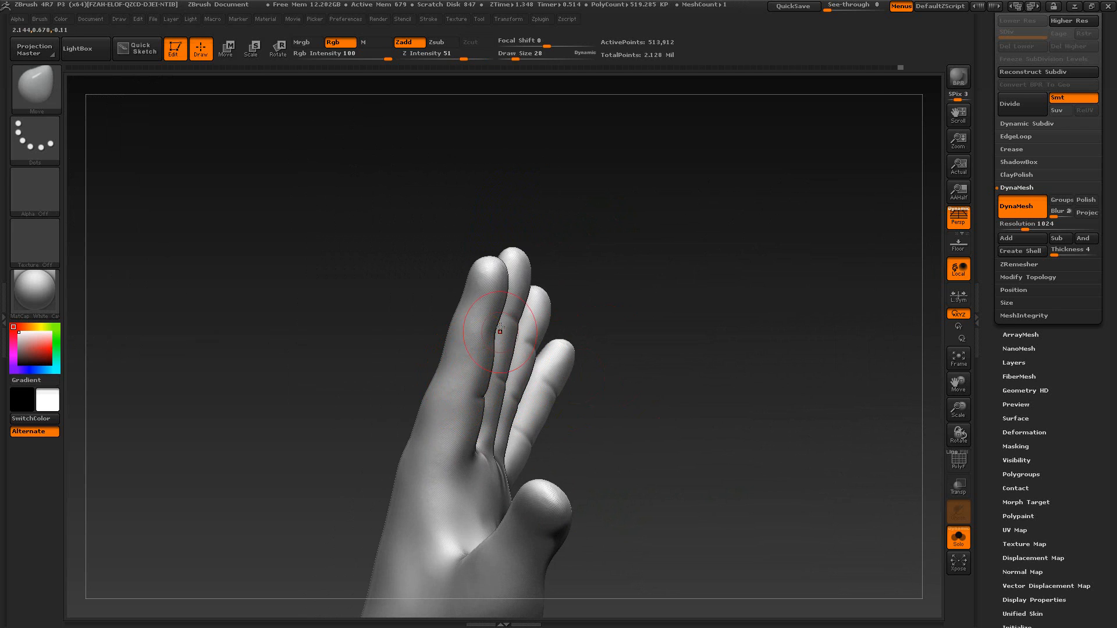
drag(657, 402, 541, 372)
mouse_move(435, 305)
mouse_down()
mouse_move(473, 303)
mouse_move(411, 327)
mouse_up()
Step: Sharpen the index finger's joint creases with the Dam_Standard brush at draw size 11 and inspect the whole hand
click(61, 99)
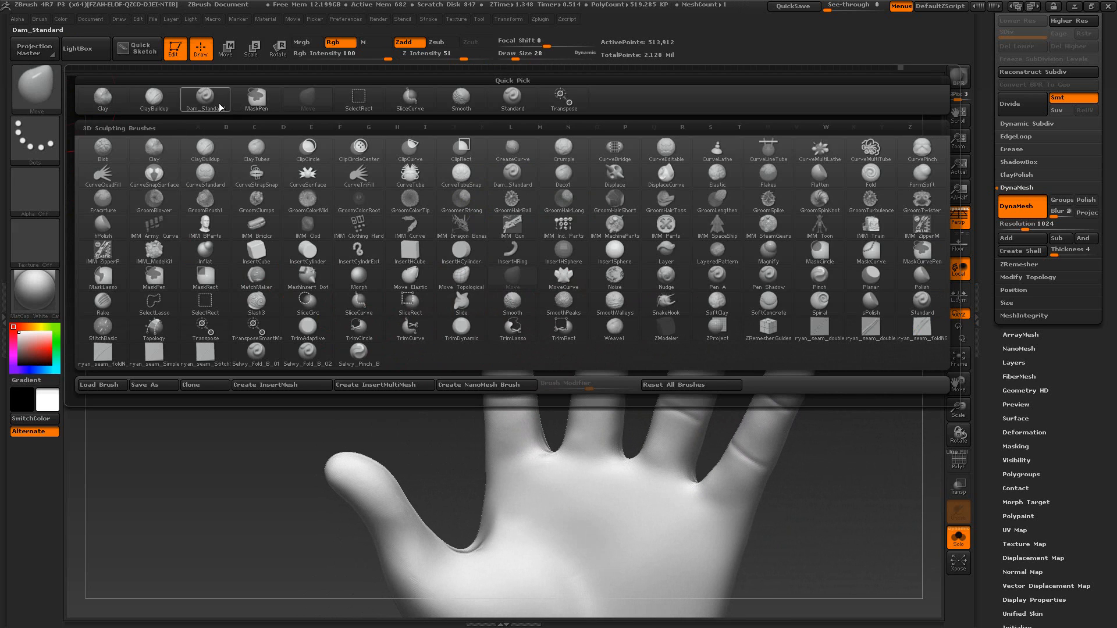
click(205, 98)
key(s)
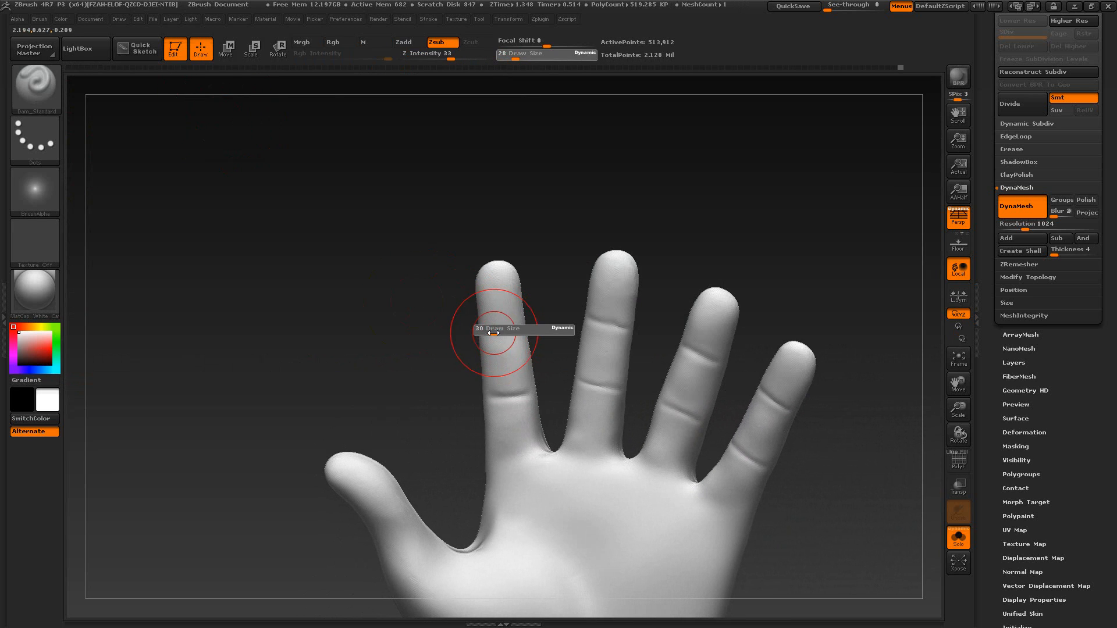
mouse_move(489, 327)
mouse_down()
mouse_move(555, 333)
mouse_move(564, 326)
mouse_move(528, 335)
mouse_move(566, 310)
mouse_move(487, 323)
mouse_up()
drag(572, 246, 559, 228)
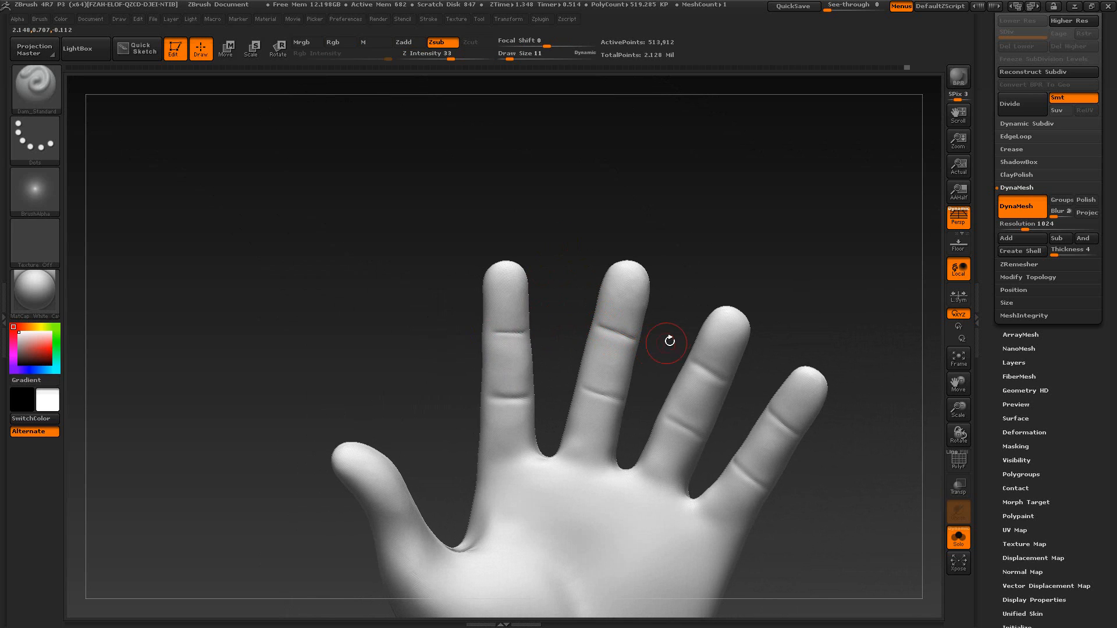
drag(669, 341, 653, 331)
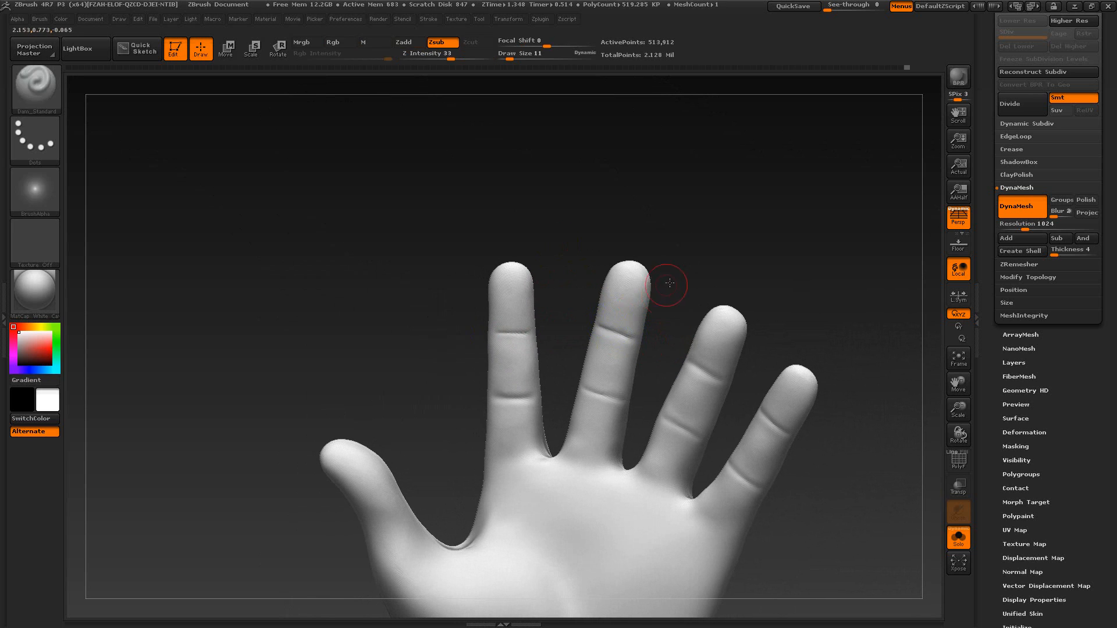
mouse_move(665, 281)
mouse_down()
mouse_move(727, 384)
mouse_move(692, 368)
mouse_up()
mouse_move(757, 325)
mouse_down()
mouse_move(725, 234)
mouse_move(706, 269)
mouse_move(678, 285)
mouse_move(693, 273)
mouse_move(663, 262)
mouse_move(761, 280)
mouse_move(788, 337)
mouse_move(734, 358)
mouse_move(716, 419)
mouse_move(602, 306)
mouse_up()
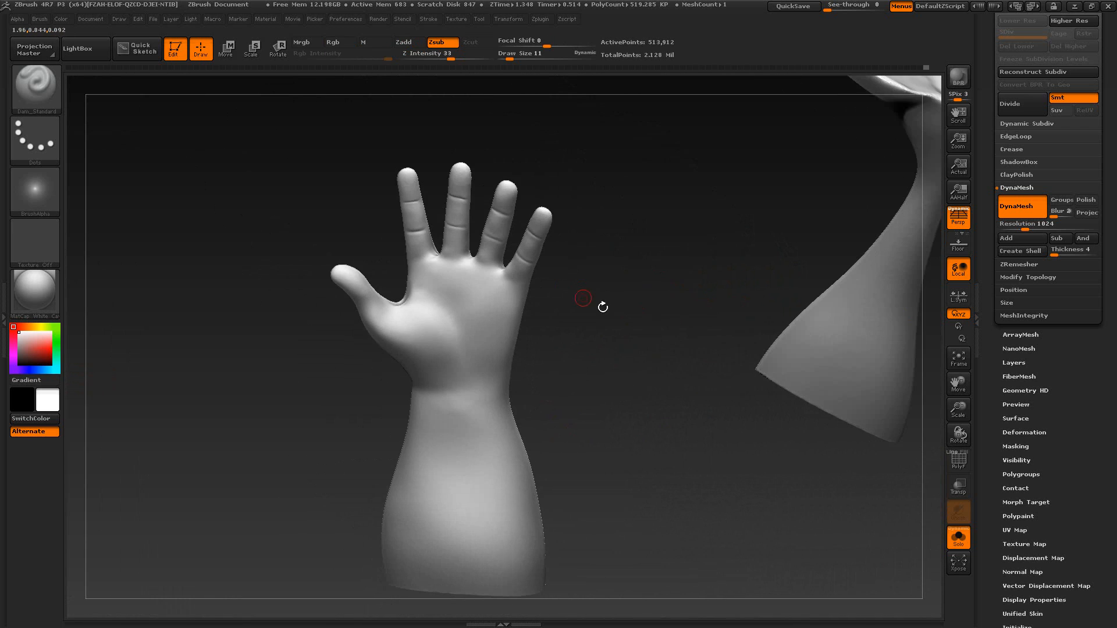
mouse_move(627, 346)
mouse_down()
mouse_move(633, 324)
mouse_move(626, 355)
mouse_move(679, 356)
mouse_move(616, 358)
mouse_up()
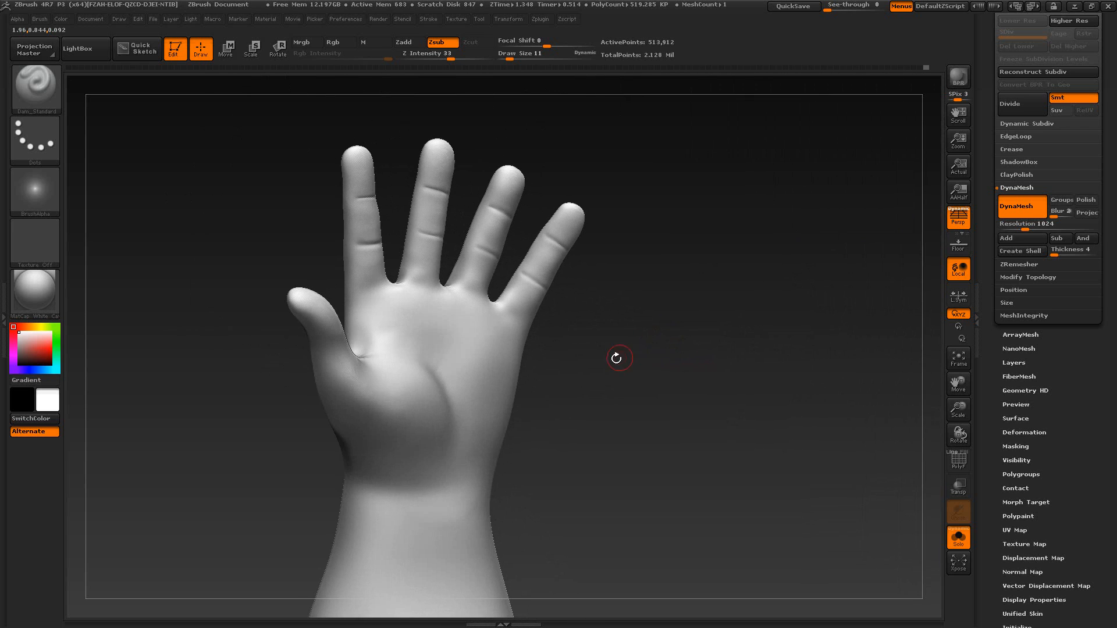
Step: Smooth the index finger around its lower joint crease and update the DynaMesh
mouse_move(287, 246)
alt+mouse_down()
mouse_move(399, 364)
mouse_move(381, 418)
alt+mouse_up()
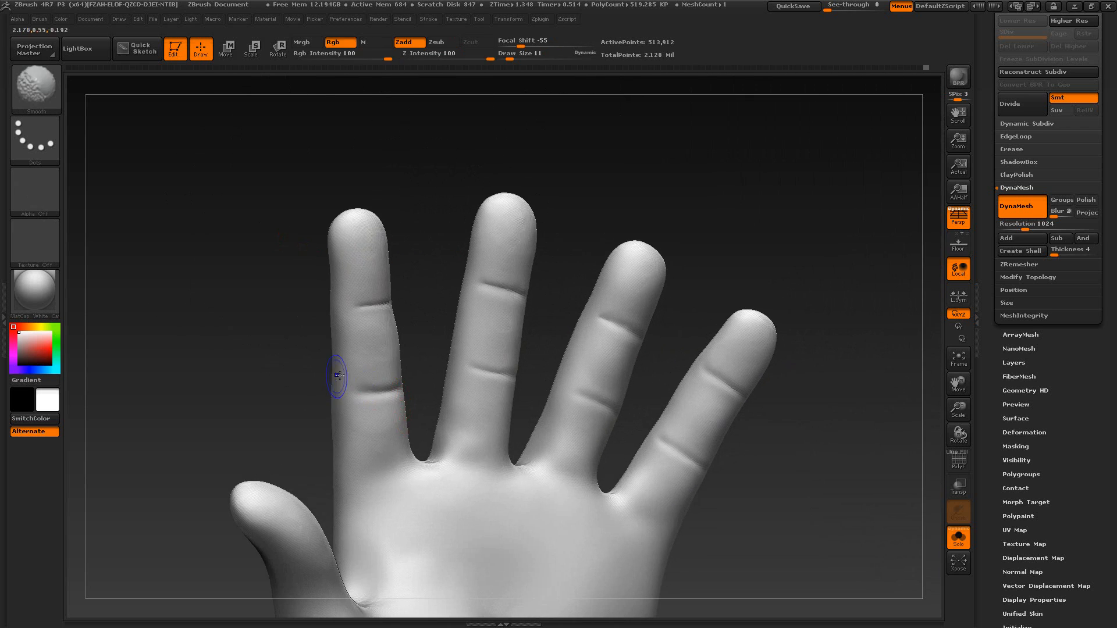
shift+drag(357, 377, 226, 349)
shift+drag(396, 361, 384, 374)
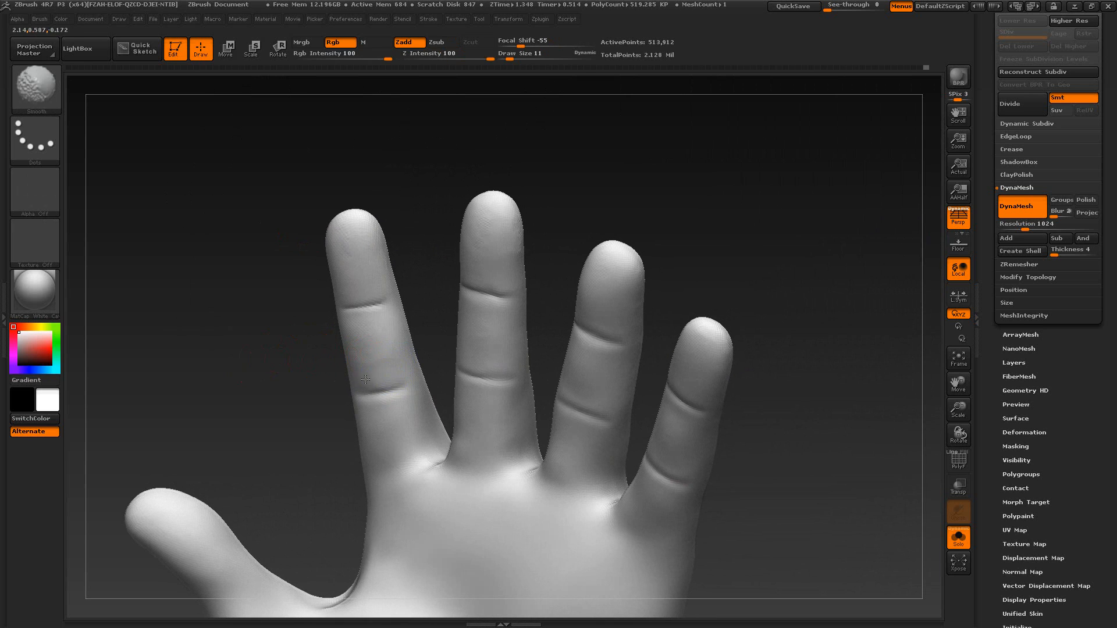
mouse_move(293, 378)
alt+mouse_down()
mouse_move(277, 336)
mouse_move(296, 336)
alt+mouse_up()
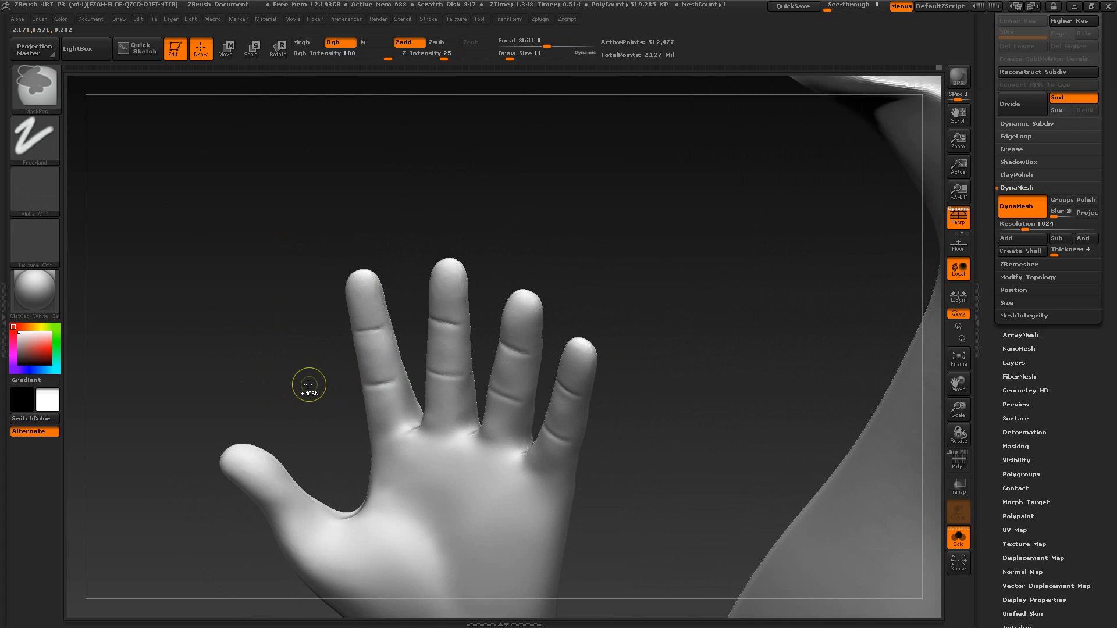
alt+drag(299, 378, 256, 326)
Step: Adjust the knuckles on the back of the hand with the Move brush at draw size 35 and smooth the surface below them
mouse_move(407, 274)
mouse_down()
mouse_move(568, 307)
mouse_move(514, 334)
mouse_up()
key(s)
drag(349, 413, 358, 414)
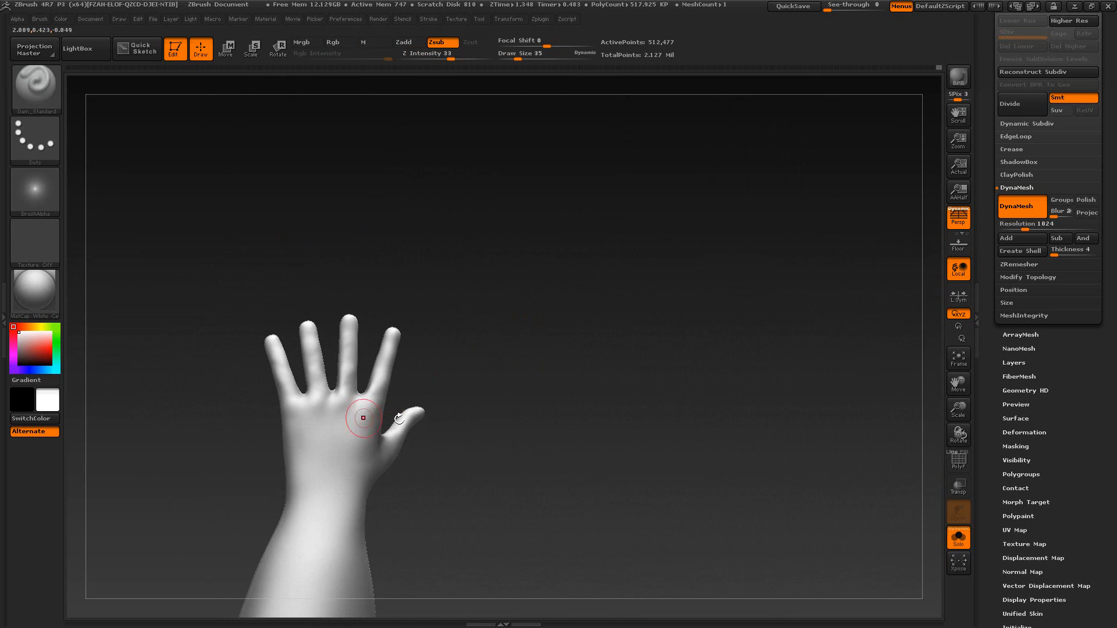
mouse_move(486, 367)
alt+mouse_down()
mouse_move(506, 409)
mouse_move(493, 388)
alt+mouse_up()
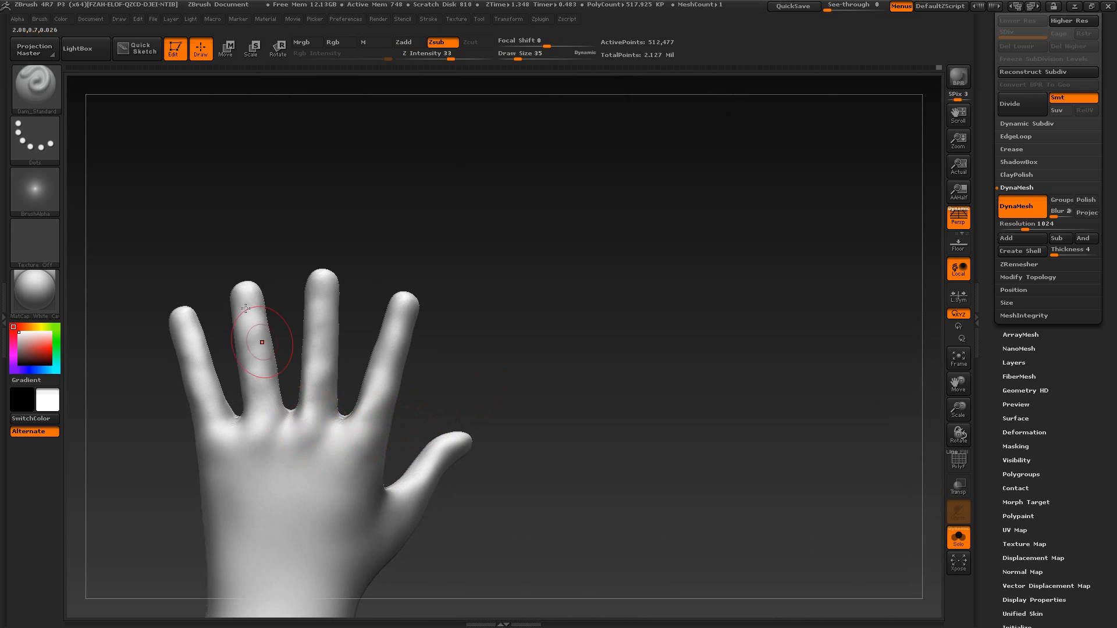
key(b)
key(m)
key(v)
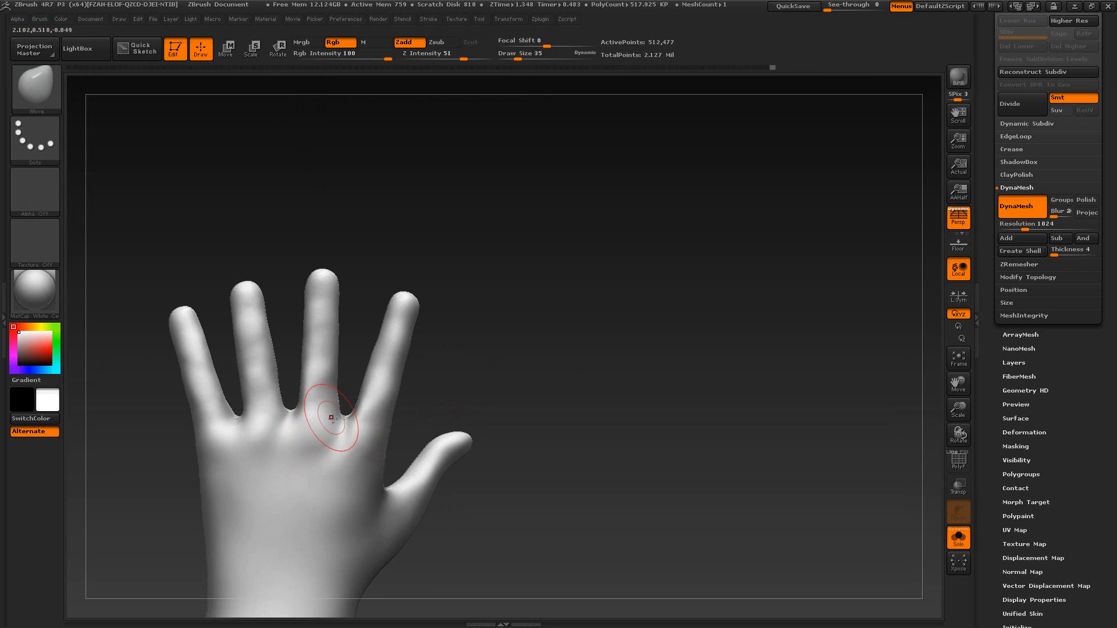
key(shift)
mouse_move(447, 402)
mouse_down()
mouse_move(476, 394)
mouse_move(453, 449)
mouse_up()
mouse_move(461, 493)
mouse_down()
mouse_move(482, 510)
mouse_move(469, 531)
mouse_move(379, 458)
mouse_up()
key(shift)
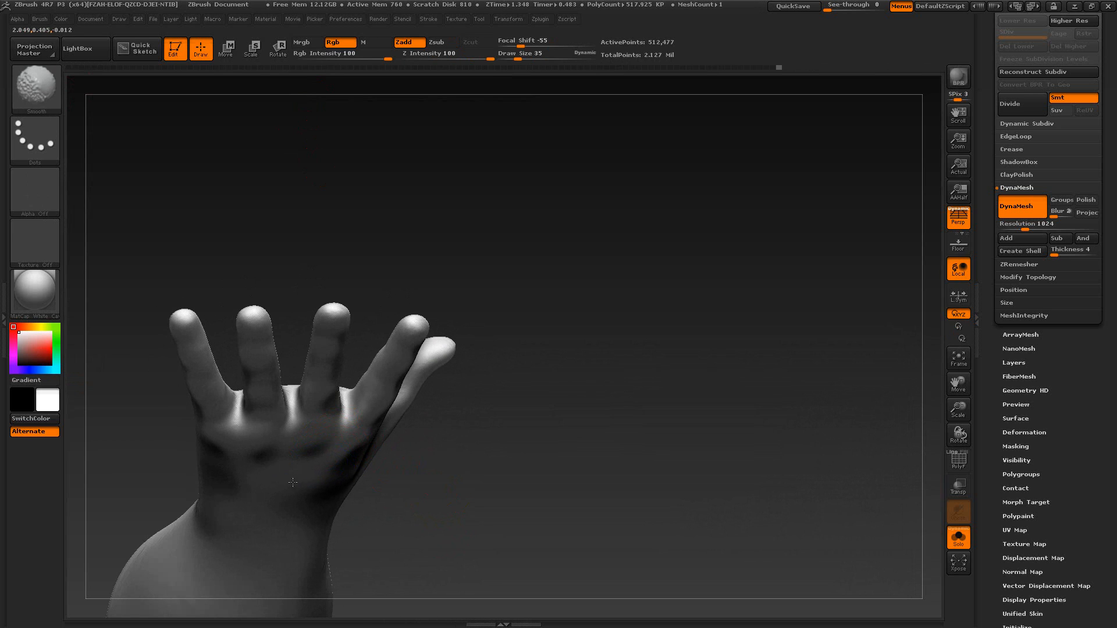
Step: Refine the middle finger's back and knuckle with the Move brush at draw size 30 and smooth the finger
mouse_move(399, 491)
mouse_down()
mouse_move(468, 490)
mouse_move(481, 391)
mouse_move(529, 445)
mouse_move(510, 343)
mouse_move(540, 454)
mouse_move(539, 539)
mouse_move(389, 332)
mouse_up()
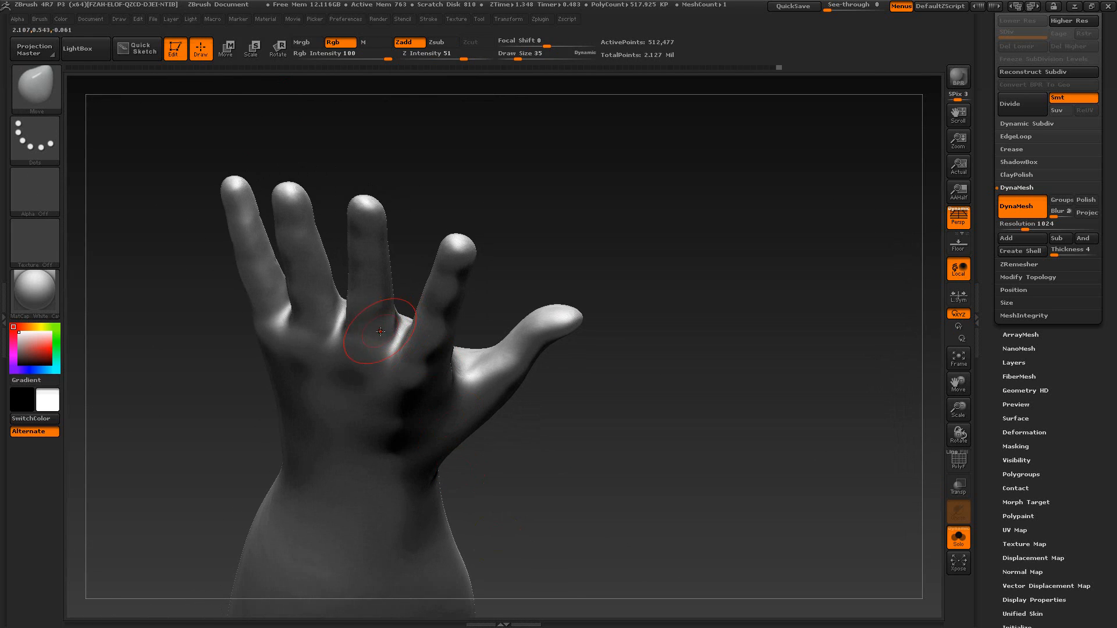
key(bracketleft)
drag(461, 315, 357, 319)
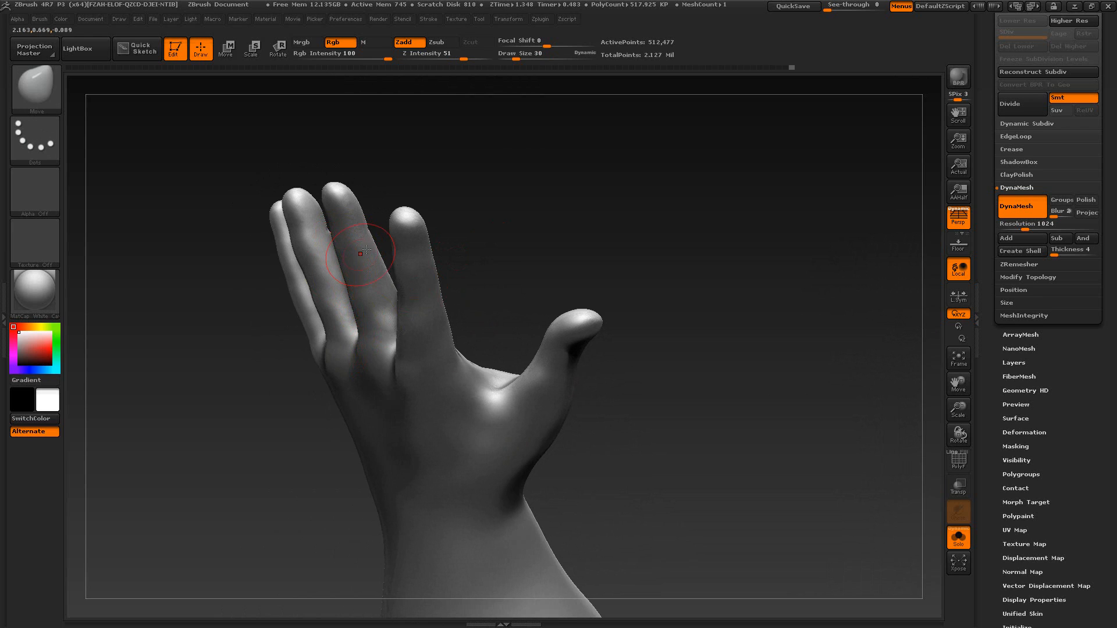
drag(384, 175, 360, 434)
key(shift)
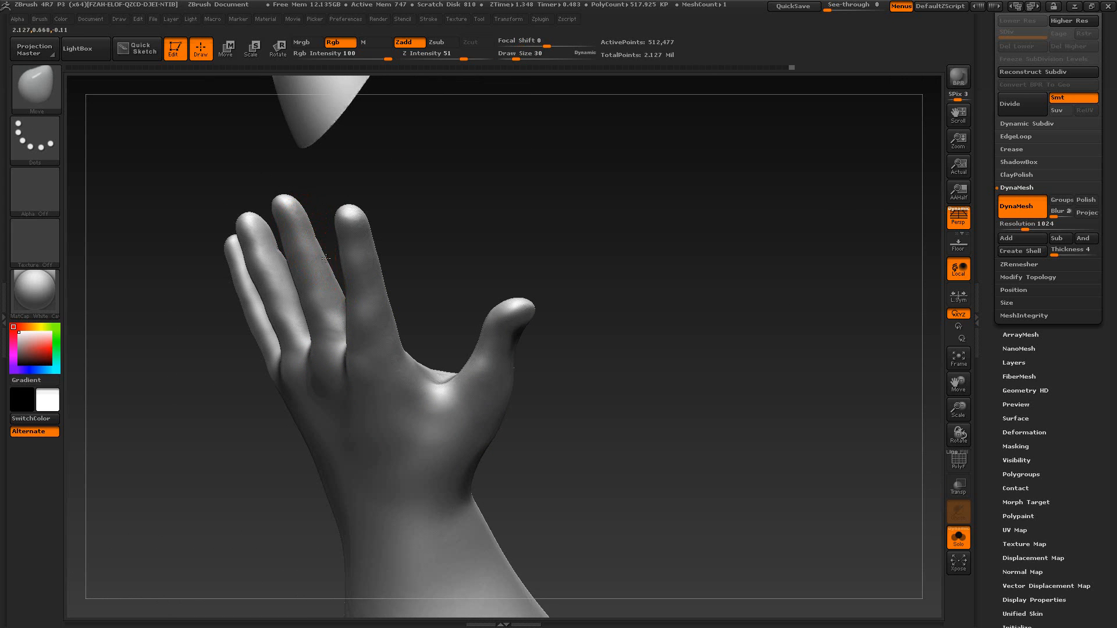
Step: Adjust the index fingertip and the web between the ring and little fingers with the Move brush at draw size 22
mouse_move(430, 222)
mouse_down()
mouse_move(372, 220)
mouse_move(416, 266)
mouse_move(420, 232)
mouse_up()
mouse_move(490, 302)
mouse_down()
mouse_move(503, 262)
mouse_move(529, 239)
mouse_move(515, 208)
mouse_move(281, 226)
mouse_up()
key(s)
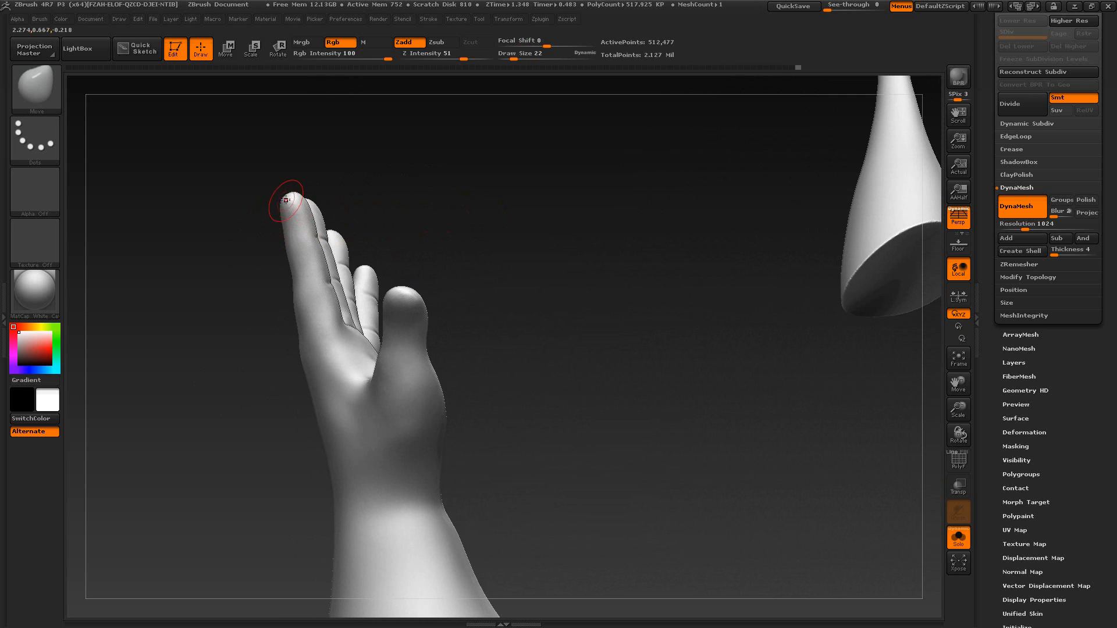
mouse_move(280, 161)
mouse_down()
mouse_move(343, 150)
mouse_move(282, 203)
mouse_move(349, 244)
mouse_move(407, 349)
mouse_move(484, 432)
mouse_move(474, 424)
mouse_move(472, 404)
mouse_move(569, 481)
mouse_up()
drag(430, 409, 425, 400)
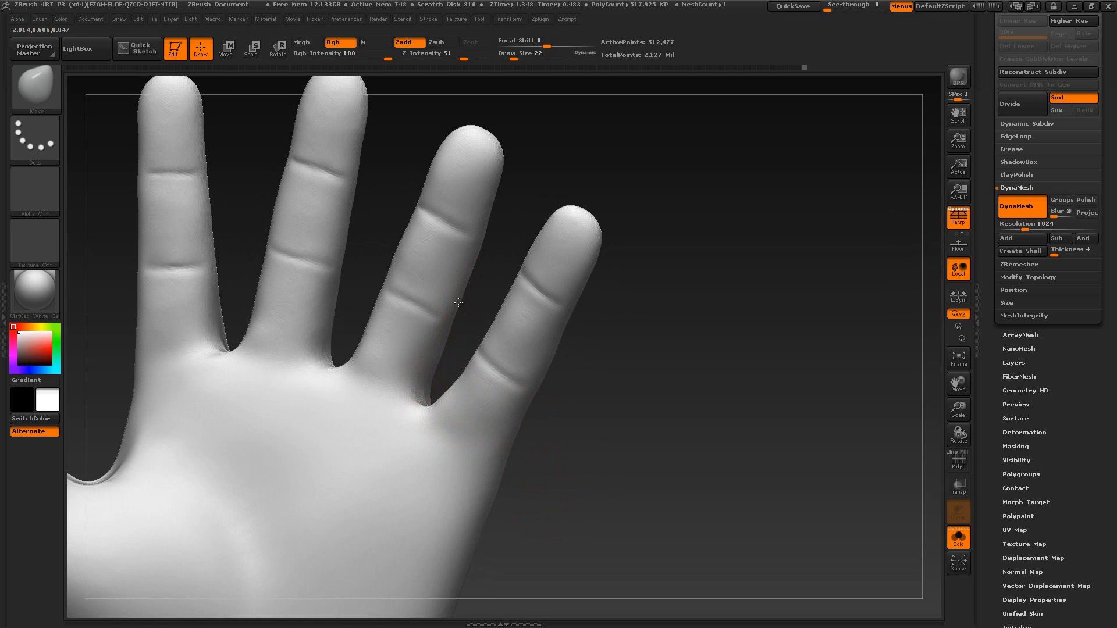
Step: Smooth the palm side of the ring finger and its base at draw size 22
key(shift)
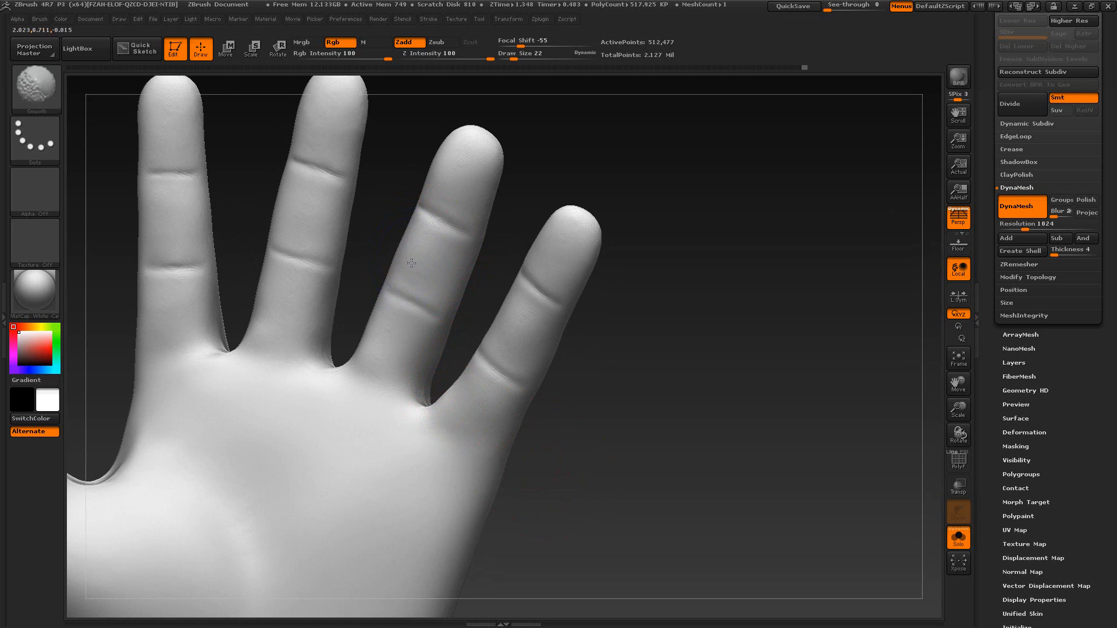
shift+drag(411, 263, 432, 236)
shift+drag(365, 363, 370, 378)
mouse_move(606, 489)
mouse_down()
mouse_move(582, 474)
mouse_move(607, 477)
mouse_move(536, 456)
mouse_move(551, 477)
mouse_move(564, 436)
mouse_move(582, 441)
mouse_move(573, 429)
mouse_up()
key(alt+Tab)
key(alt+Tab)
key(alt+Tab)
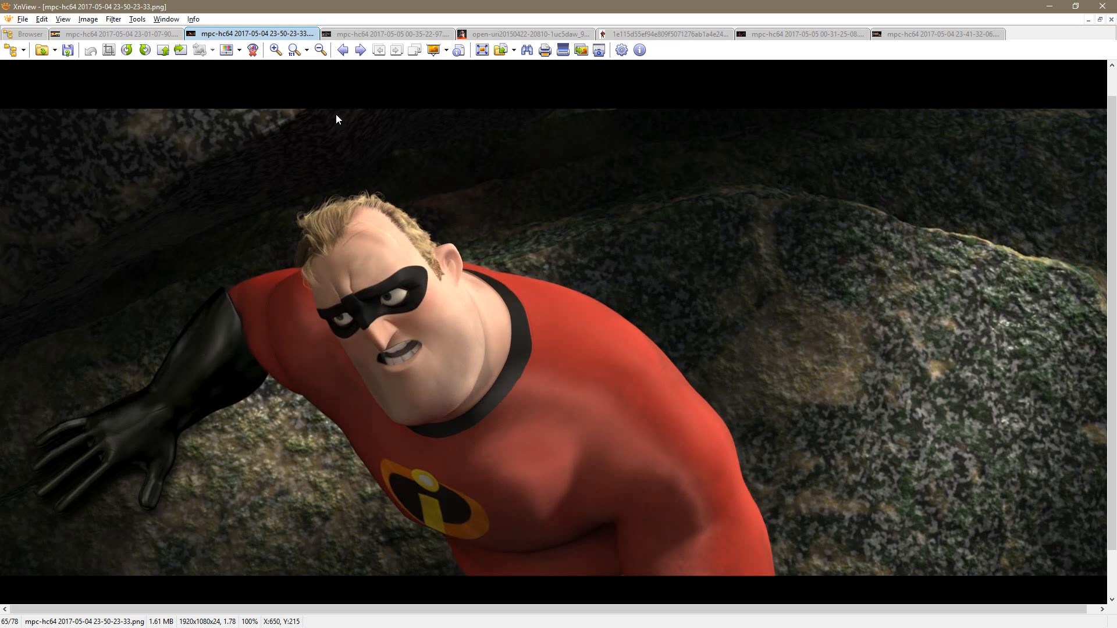
click(167, 36)
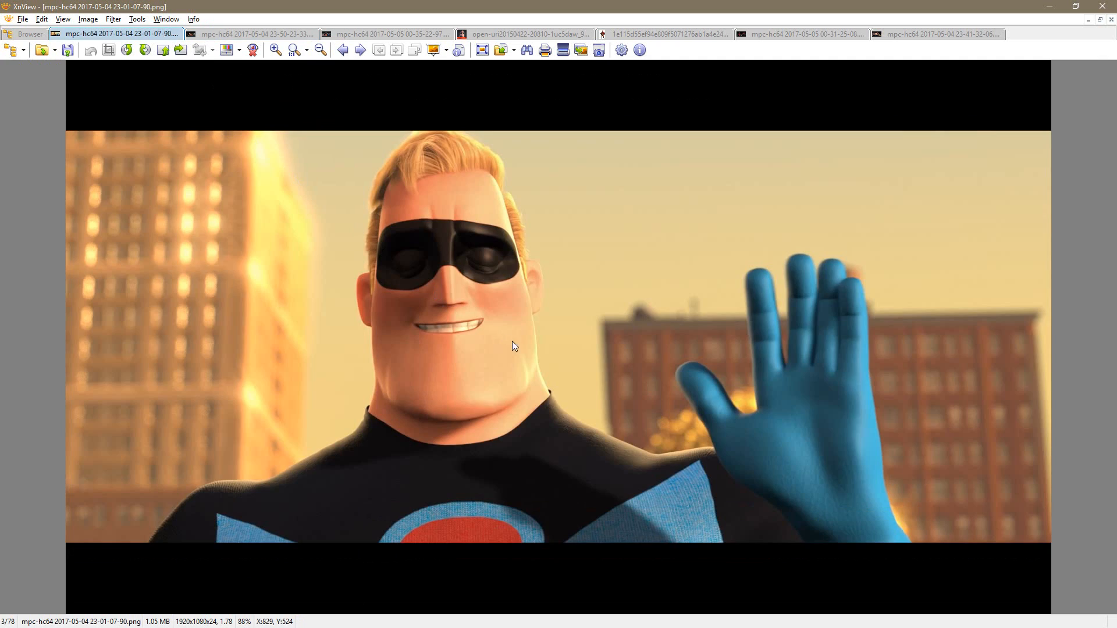
key(alt+Tab)
Step: Reshape the tips of the ring and middle fingers with the Move brush at draw sizes 28 and 35
key(s)
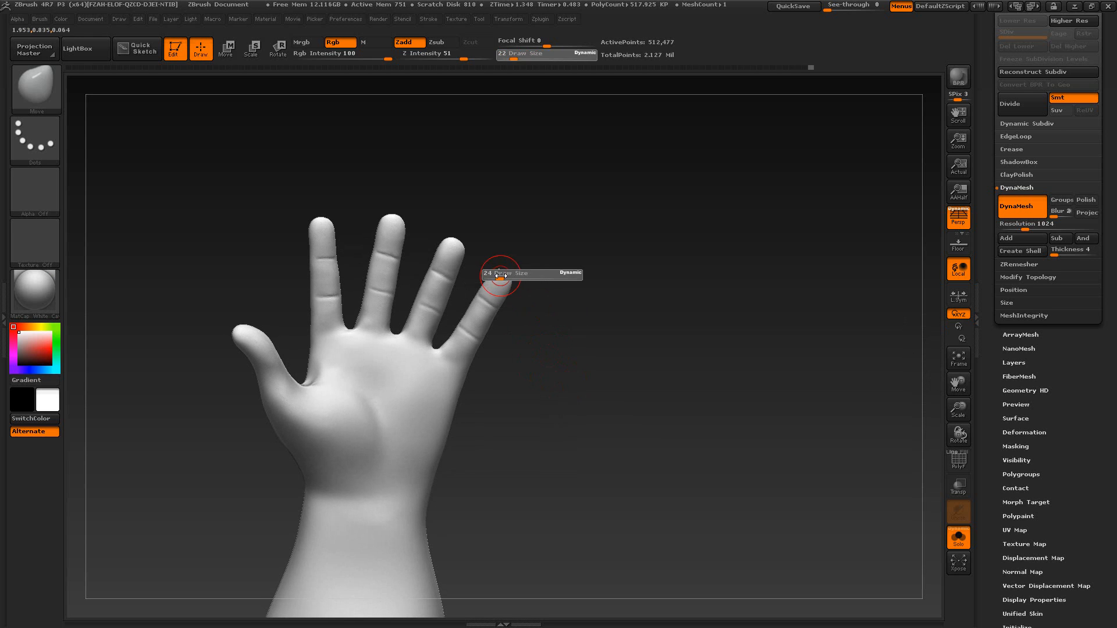
drag(500, 276, 504, 276)
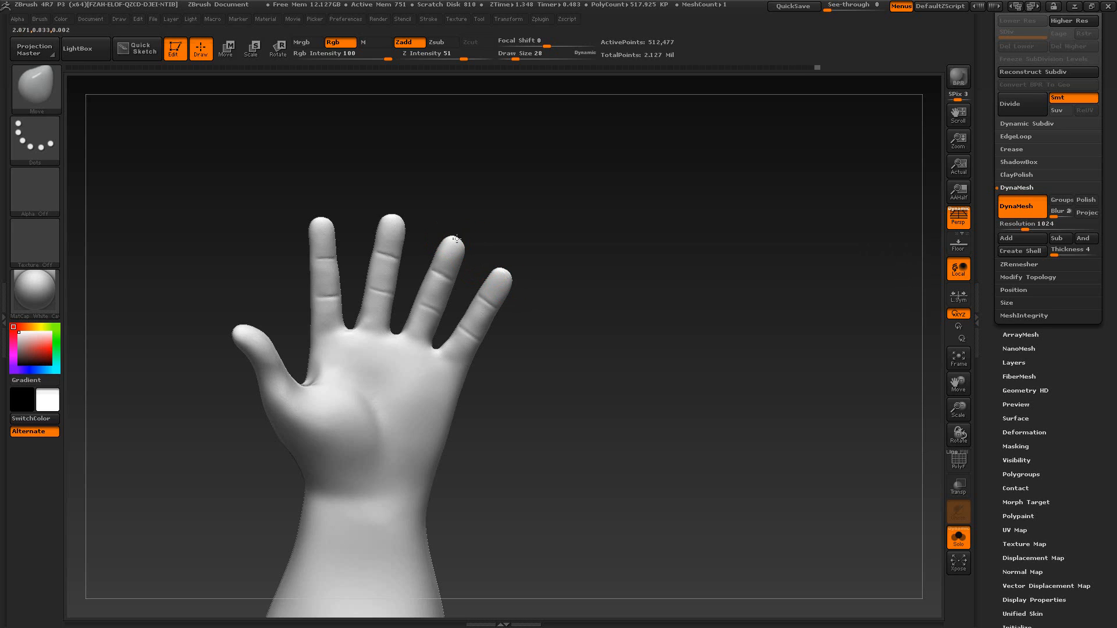
drag(463, 244, 461, 244)
key(s)
drag(403, 210, 391, 216)
drag(544, 362, 580, 310)
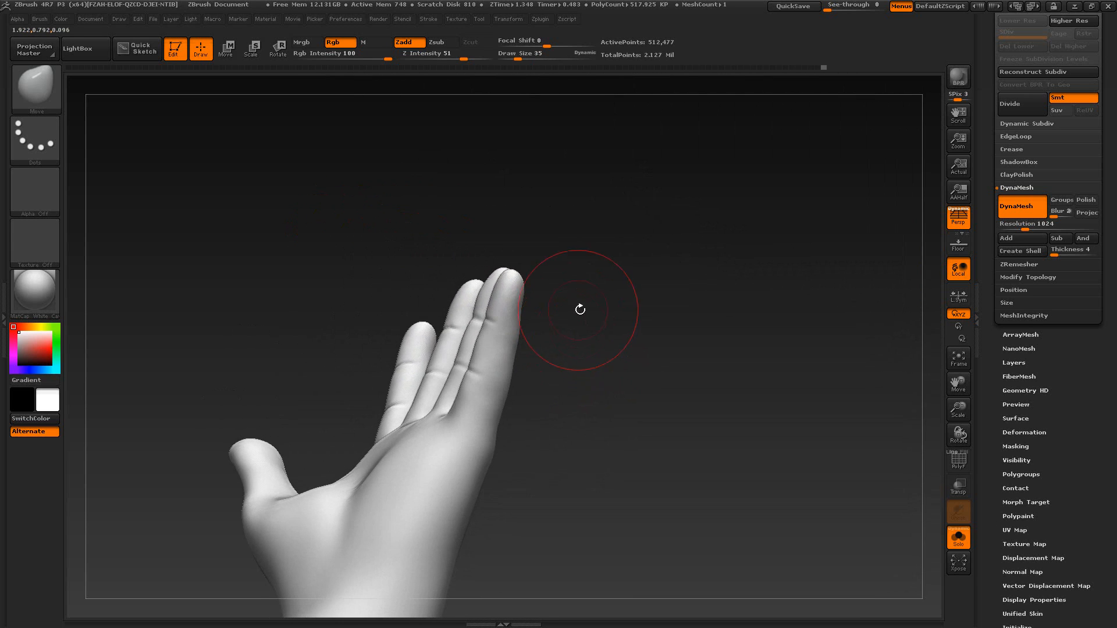
Step: Check the hand against the reference image and refine the little finger's upper segment with the Move brush at draw size 20
key(alt+Tab)
key(alt+Tab)
drag(596, 356, 657, 396)
key(s)
drag(493, 310, 488, 310)
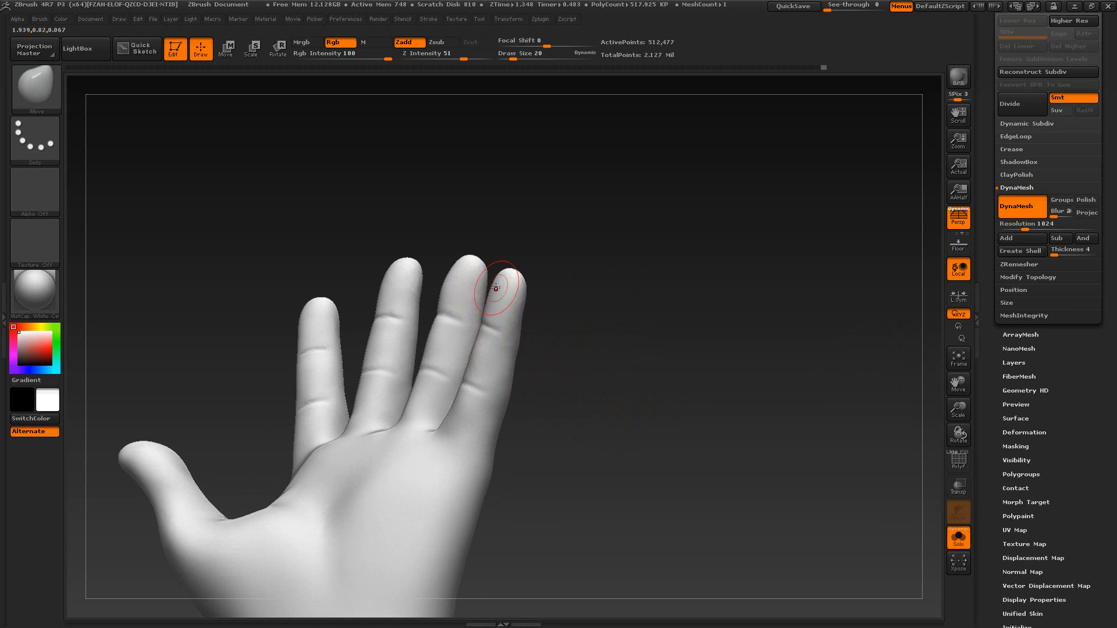
drag(538, 337, 628, 384)
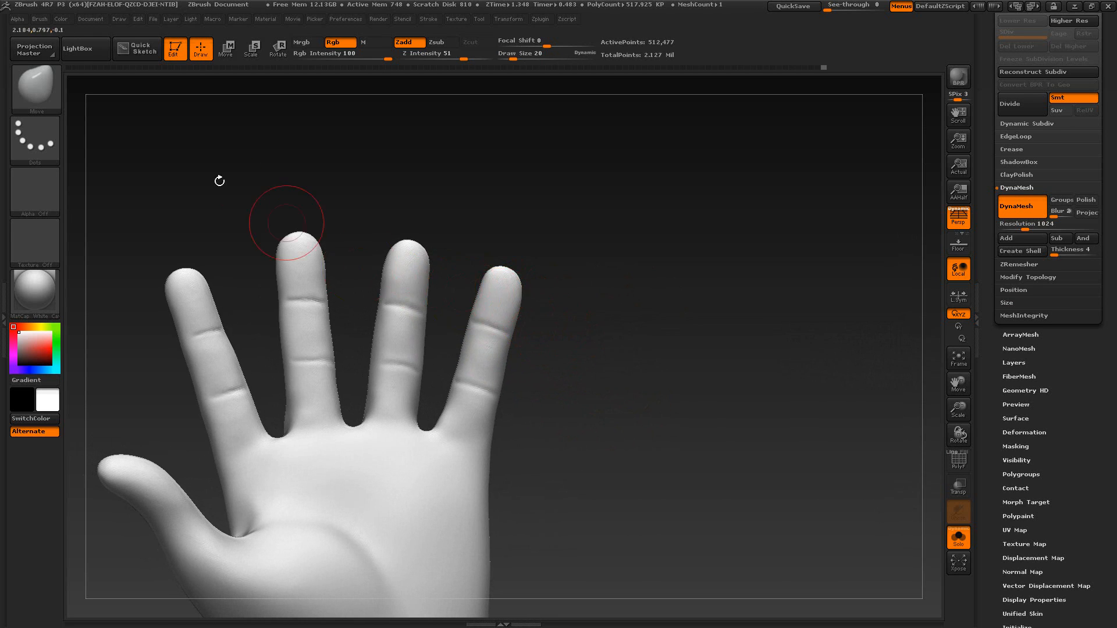
Step: Build up the little and ring fingertip pads with the ClayBuildup brush at draw size 20 and smooth them
click(50, 97)
click(149, 98)
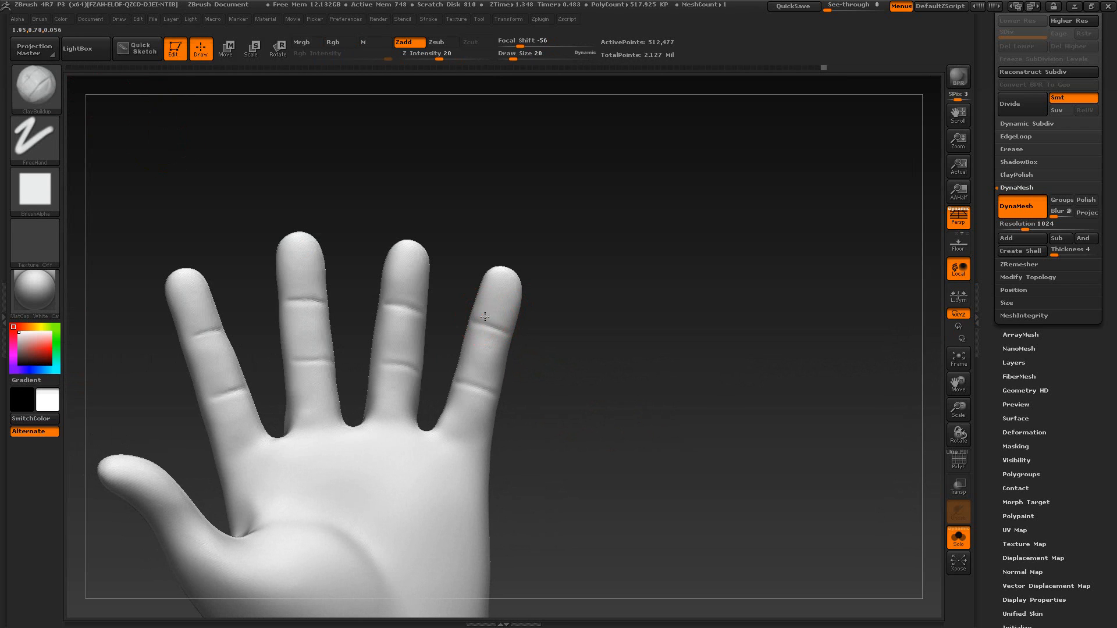
drag(481, 311, 510, 314)
drag(486, 320, 507, 324)
mouse_move(418, 302)
mouse_down()
mouse_move(391, 294)
mouse_move(421, 291)
mouse_move(406, 275)
mouse_move(409, 250)
mouse_up()
shift+drag(502, 290, 494, 318)
mouse_move(414, 278)
shift+mouse_down()
mouse_move(409, 291)
mouse_move(404, 249)
mouse_move(413, 278)
shift+mouse_up()
Step: Build up the middle fingertip pad with the ClayBuildup brush at draw size 20 and smooth it
mouse_move(291, 283)
mouse_down()
mouse_move(301, 287)
mouse_move(289, 272)
mouse_move(313, 257)
mouse_up()
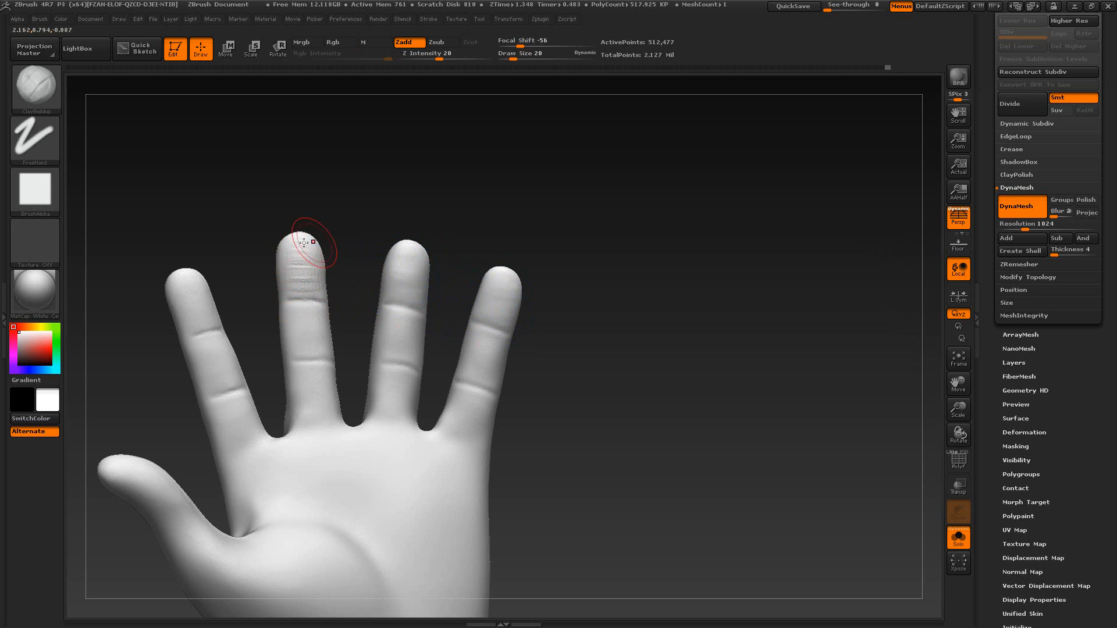
key(shift)
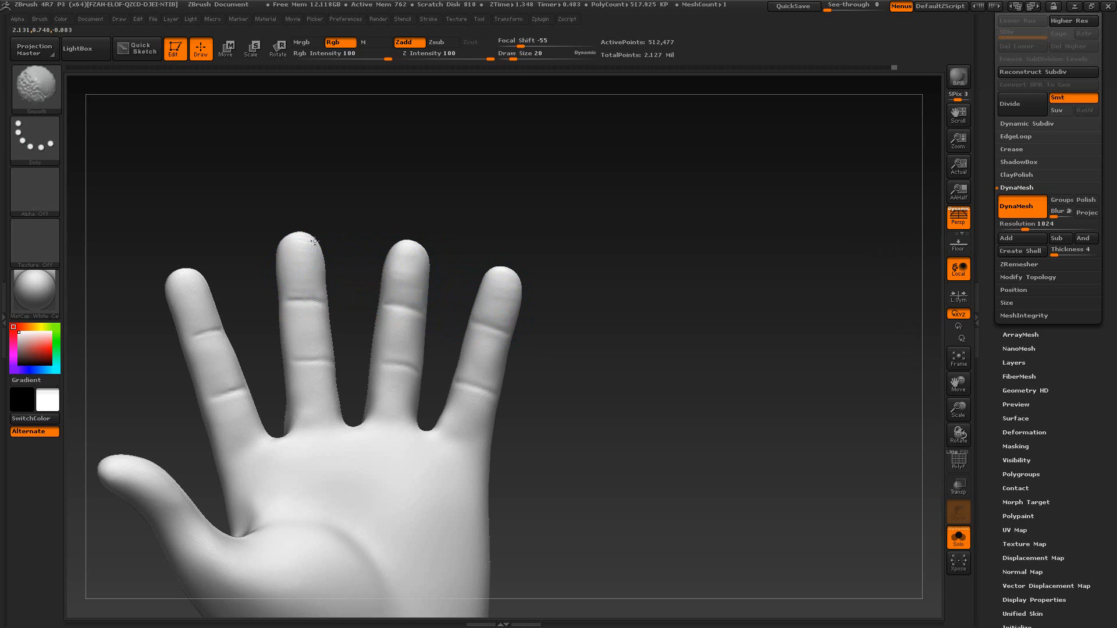
mouse_move(344, 195)
mouse_down()
mouse_move(299, 194)
mouse_move(362, 272)
mouse_up()
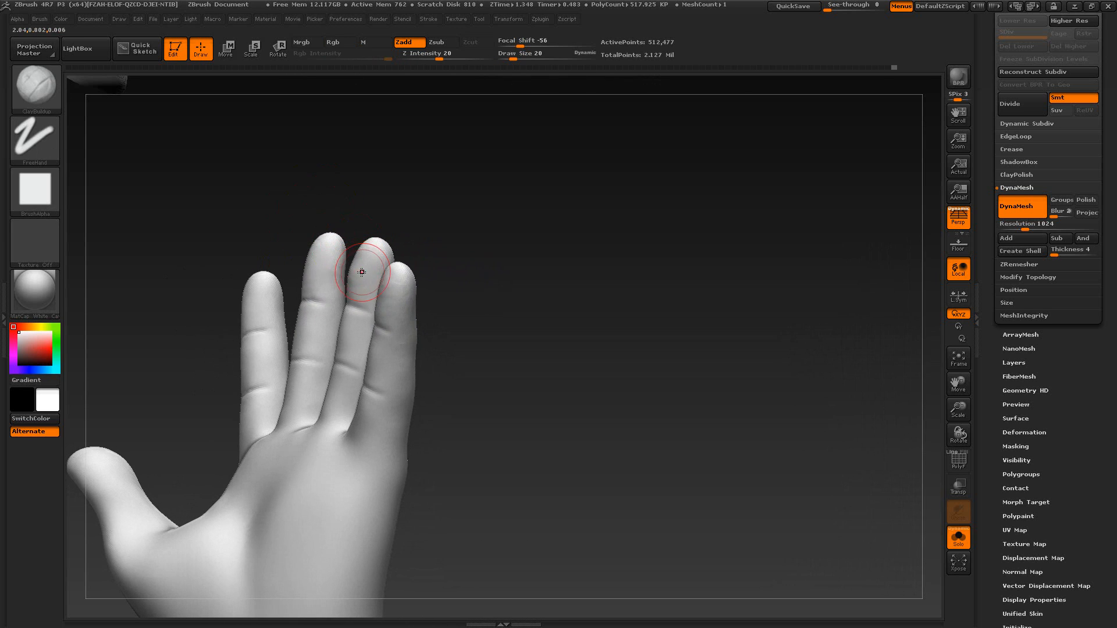
key(shift)
mouse_move(439, 274)
mouse_down()
mouse_move(368, 249)
mouse_move(295, 184)
mouse_move(319, 170)
mouse_move(264, 224)
mouse_up()
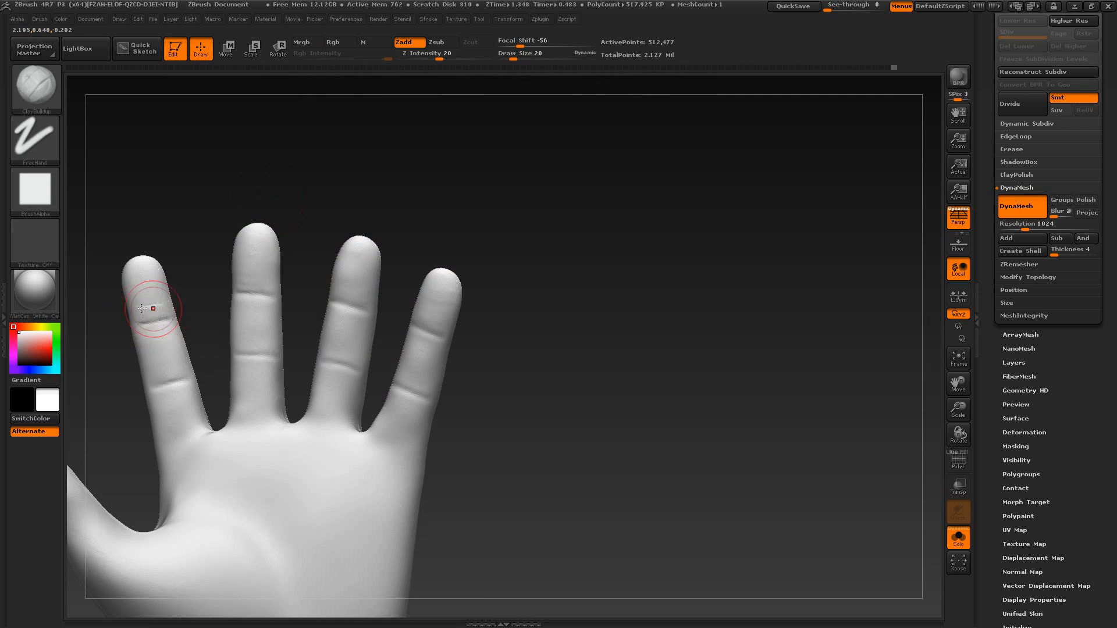
Step: Fill out the index fingertip pad above its upper joint crease with ClayBuildup and smooth the surface
key(shift)
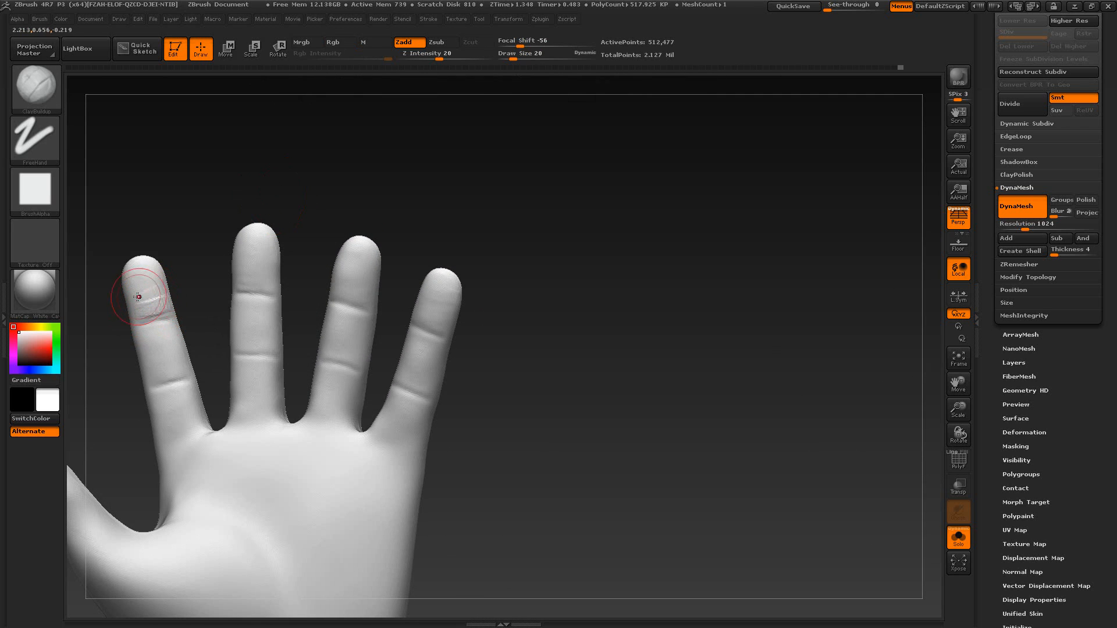
mouse_move(146, 266)
shift+mouse_down()
mouse_move(142, 292)
mouse_move(154, 279)
shift+mouse_up()
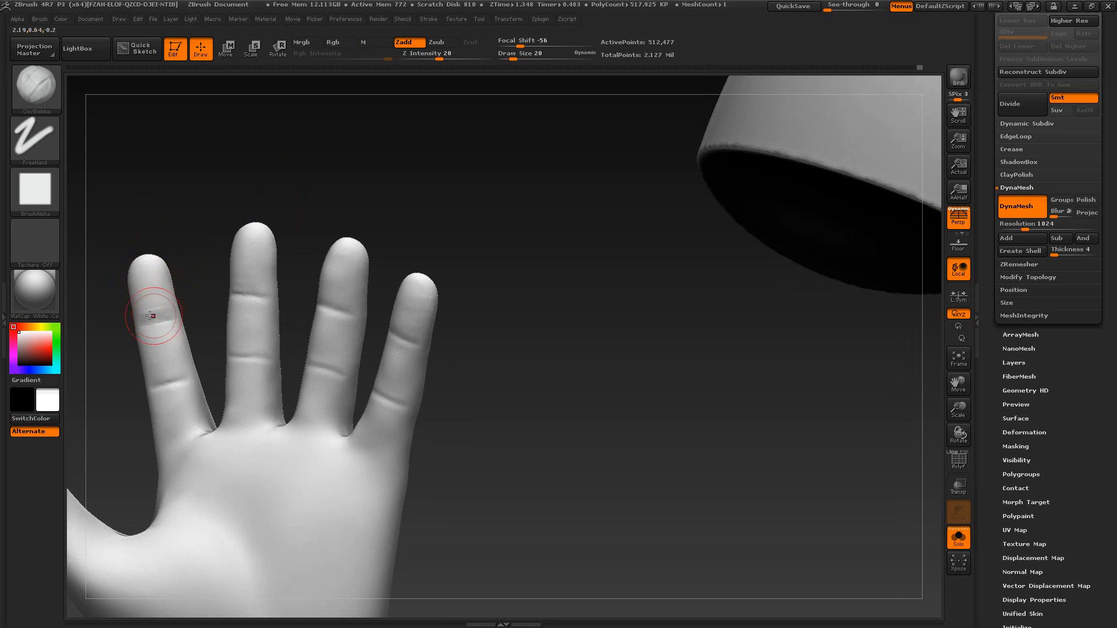
mouse_move(174, 310)
shift+mouse_down()
mouse_move(138, 297)
mouse_move(151, 299)
mouse_move(140, 313)
shift+mouse_up()
mouse_move(199, 190)
mouse_down()
mouse_move(209, 207)
mouse_move(325, 200)
mouse_move(224, 205)
mouse_up()
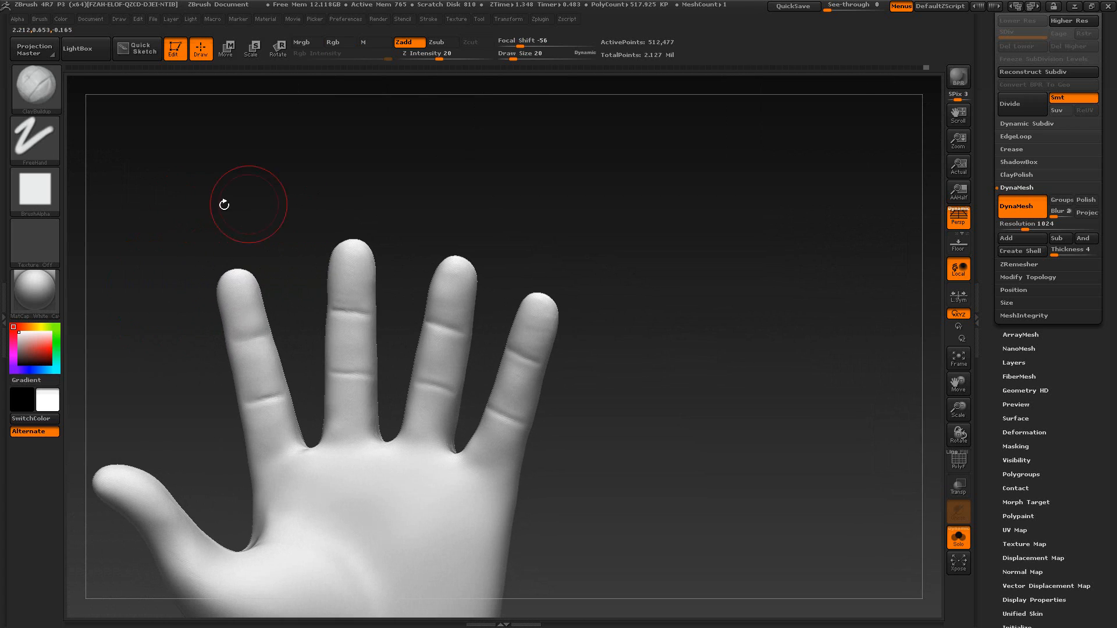
Step: Redefine the index finger's upper joint crease with the Dam_Standard brush at draw size 10
click(29, 85)
click(210, 117)
key(s)
drag(249, 335, 240, 340)
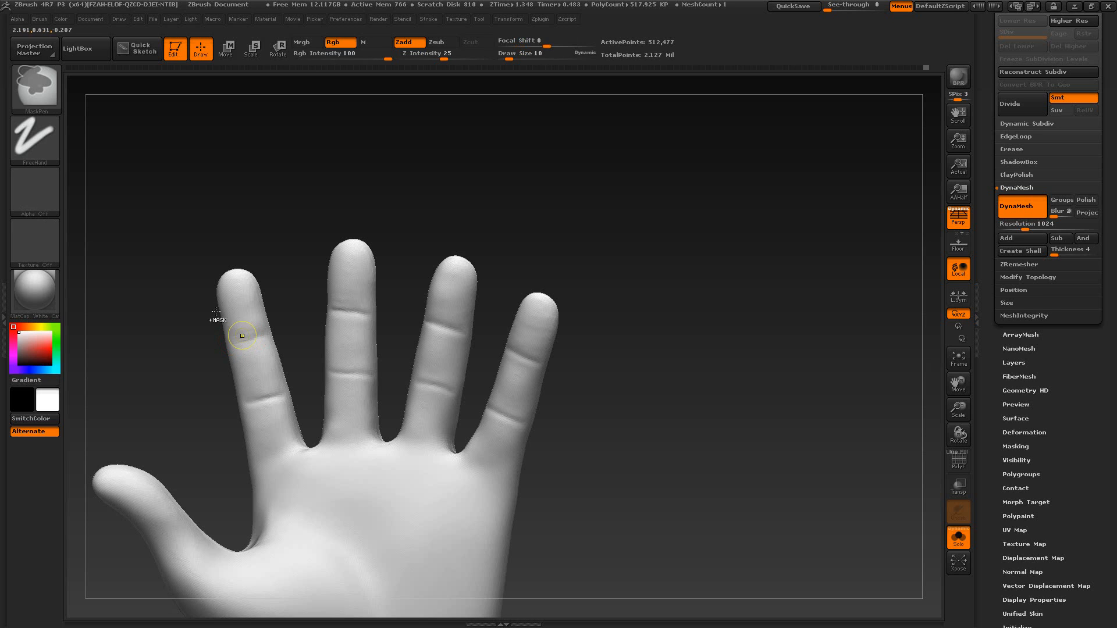
click(33, 85)
click(199, 100)
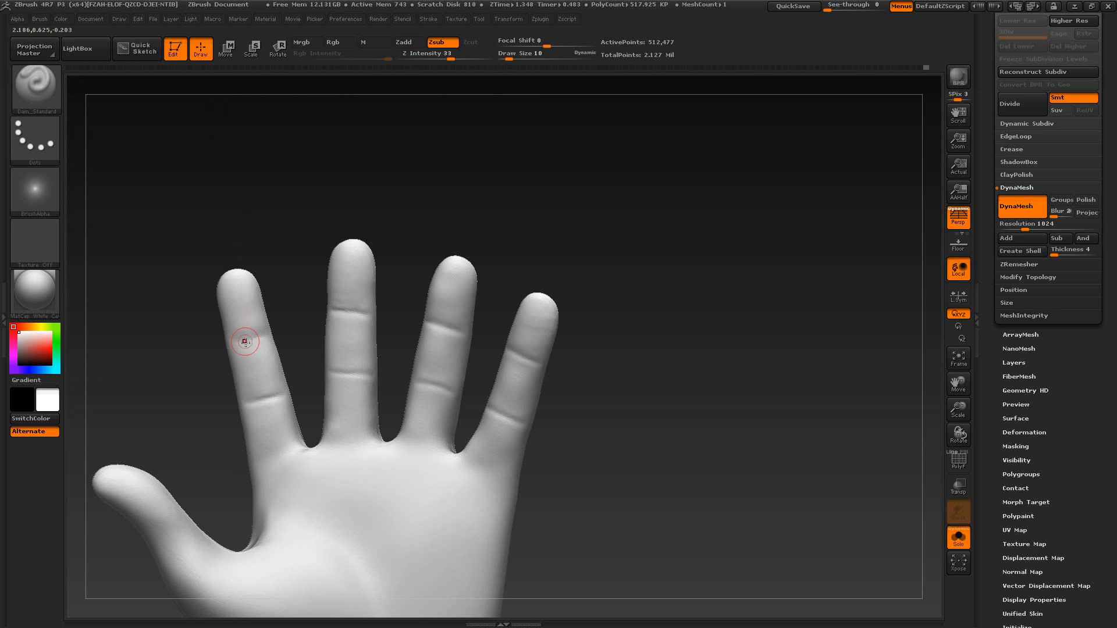
key(s)
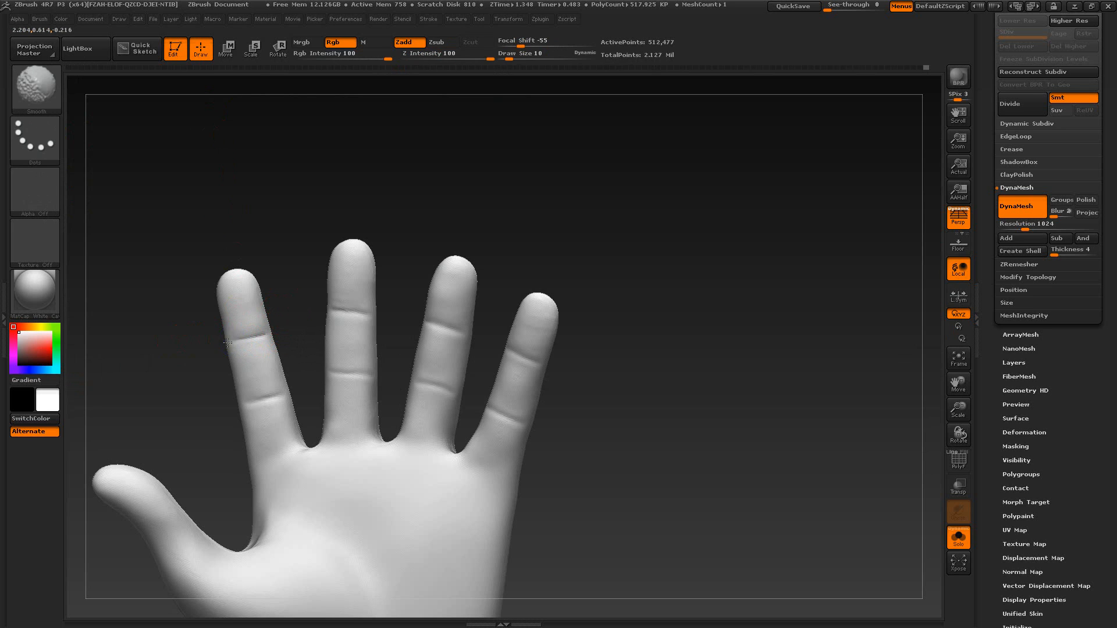
Step: Adjust the index finger's knuckle on the back of the hand with the Move brush at draw size 20 and smooth around it
drag(291, 239, 461, 369)
key(b)
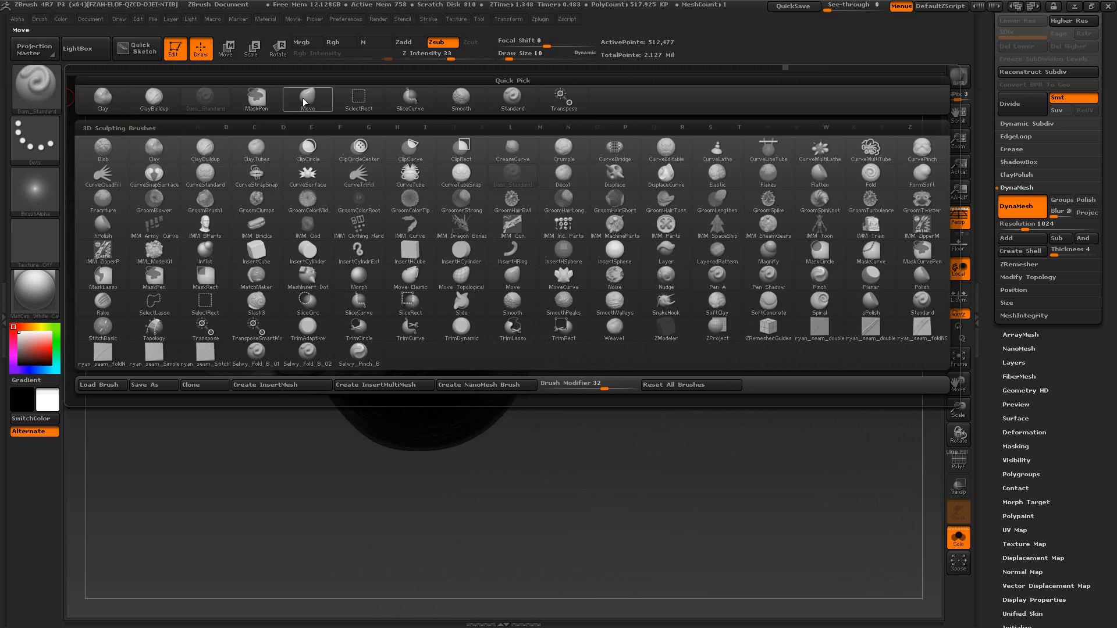
click(304, 103)
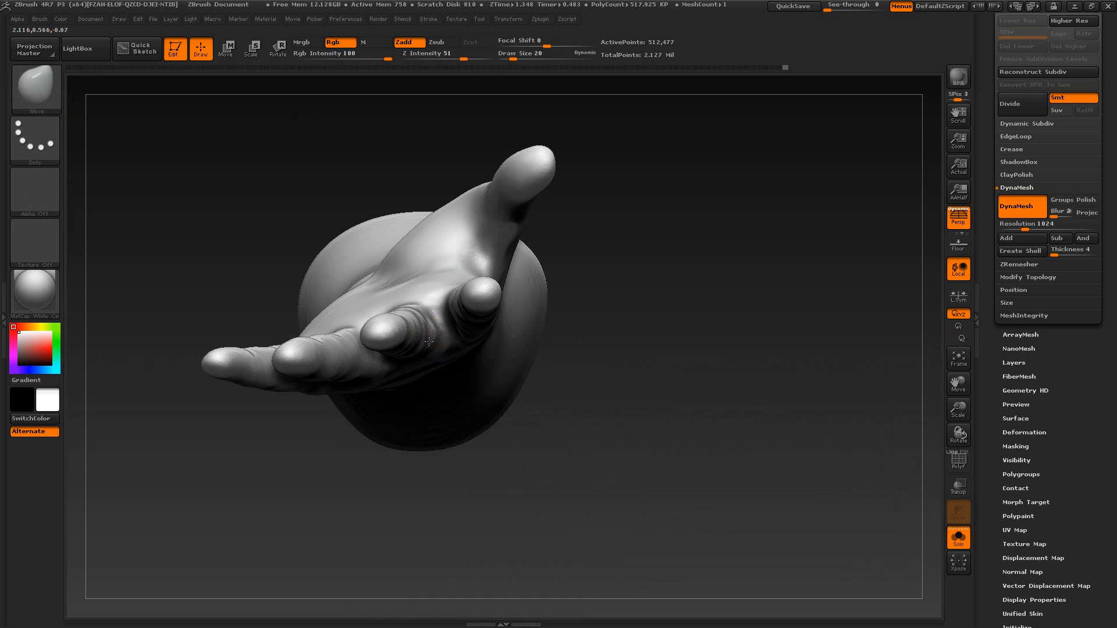
key(shift)
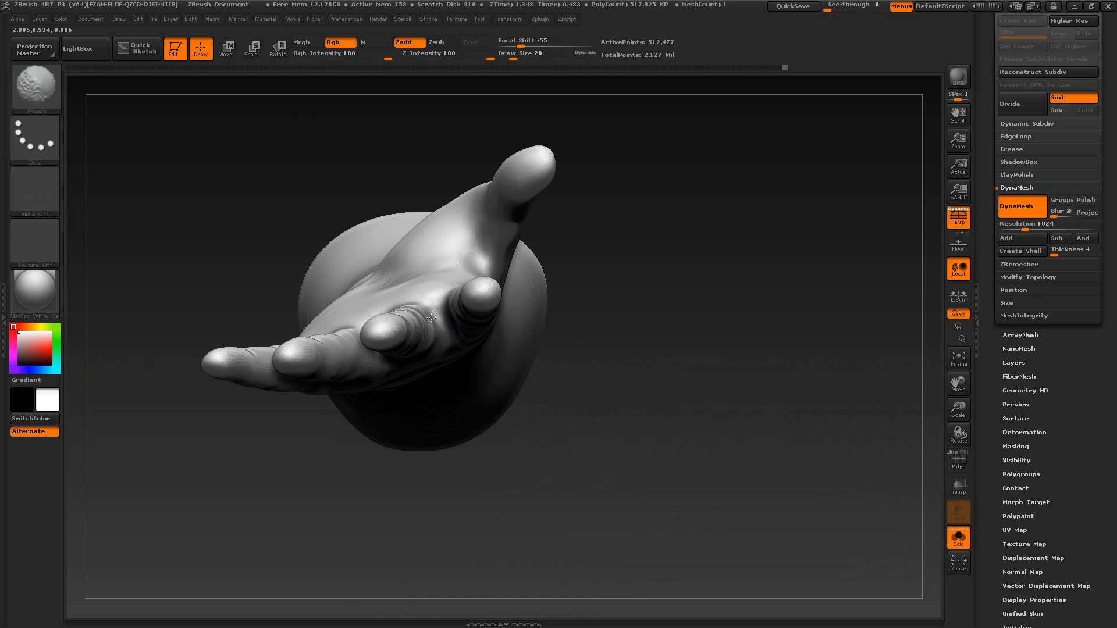
mouse_move(538, 489)
mouse_down()
mouse_move(556, 404)
mouse_move(528, 414)
mouse_up()
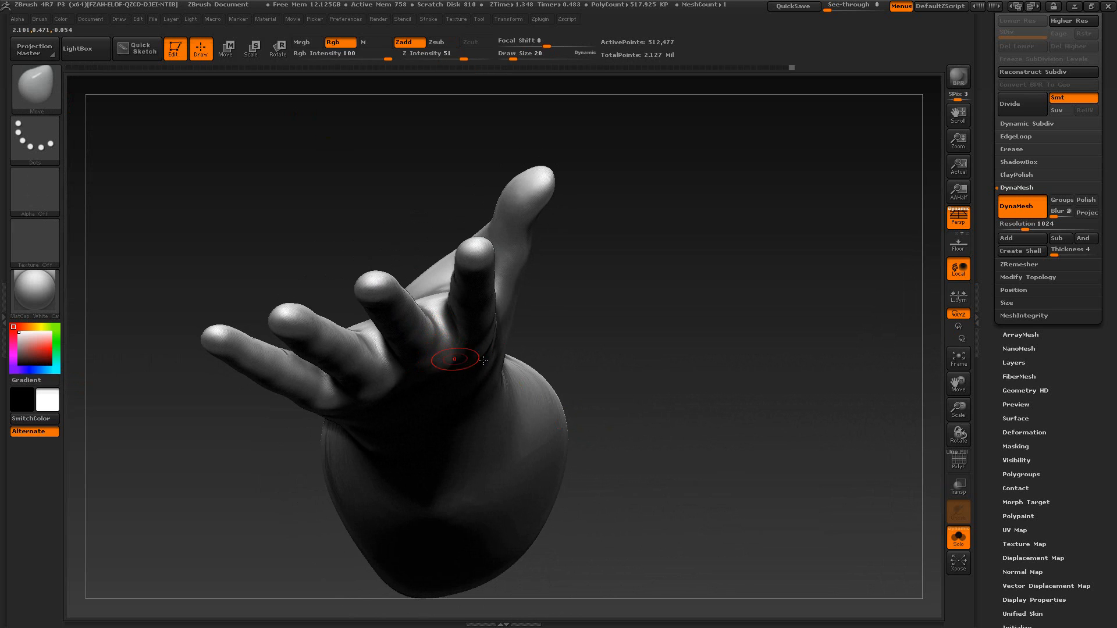
drag(483, 360, 476, 328)
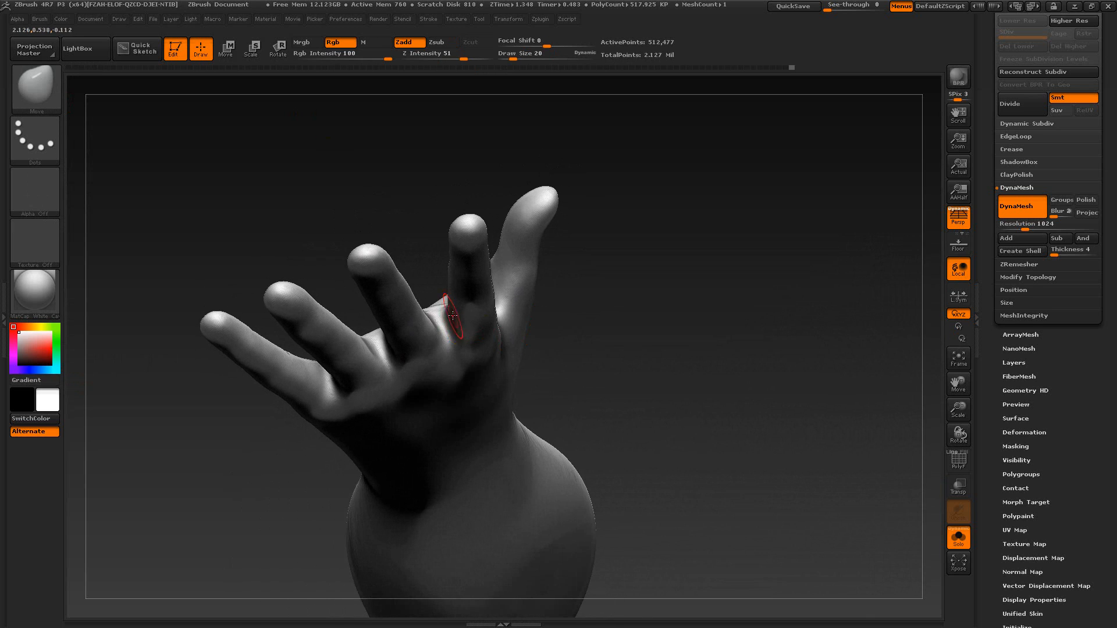
key(shift)
mouse_move(490, 334)
right_down()
mouse_move(505, 331)
mouse_move(494, 334)
right_up()
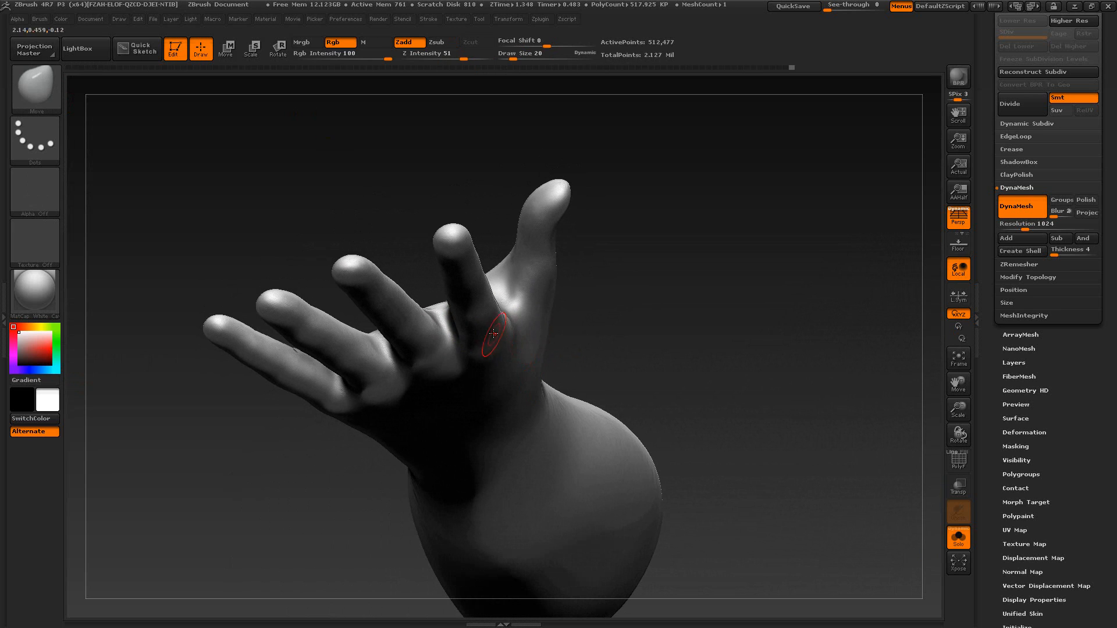
mouse_move(610, 365)
right_down()
mouse_move(656, 269)
mouse_move(618, 359)
right_up()
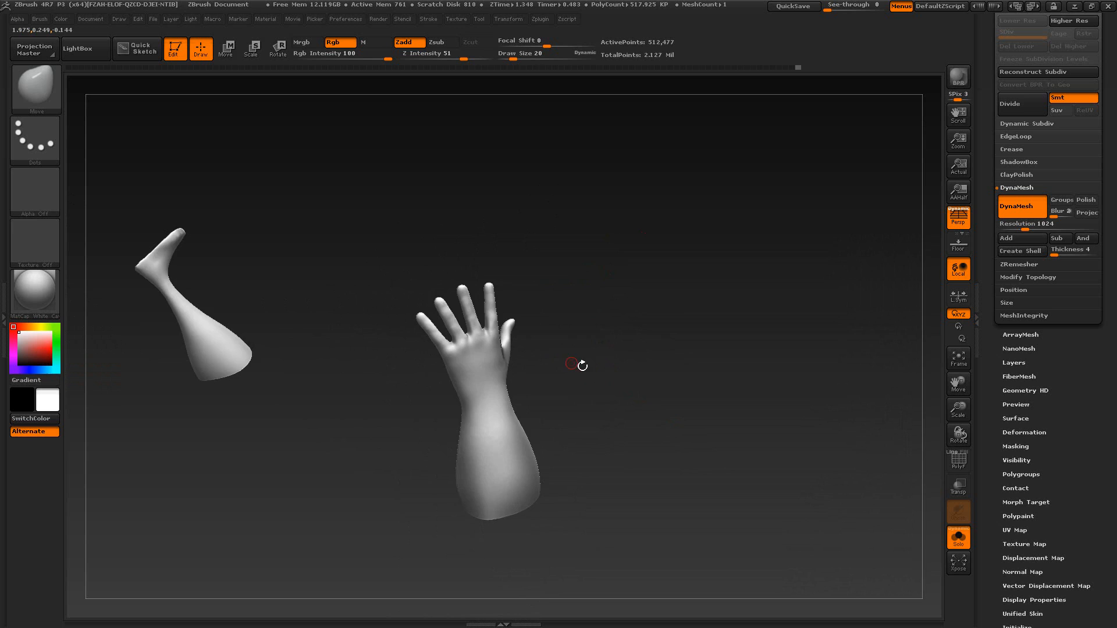
right_drag(582, 366, 603, 348)
key(alt+Tab)
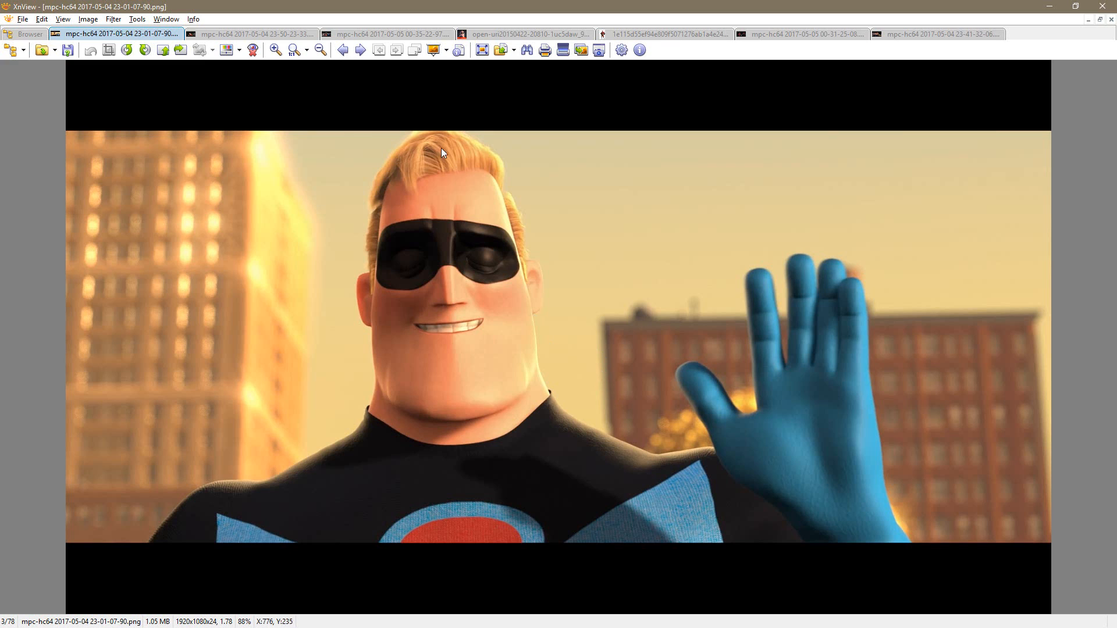
click(376, 36)
key(alt+Tab)
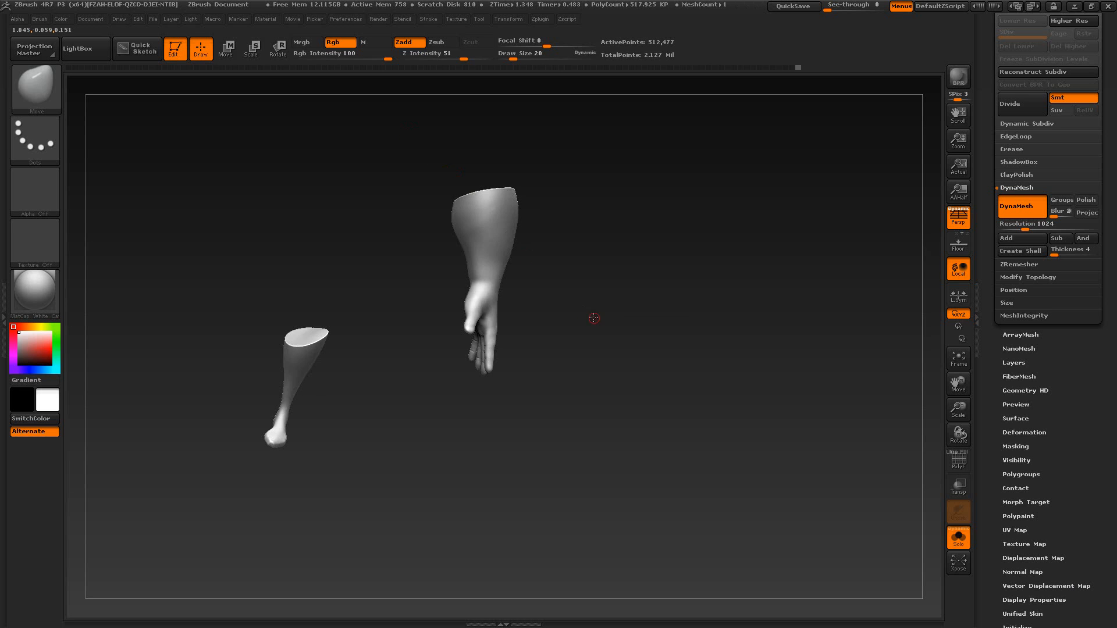
Step: Refine the outline of the forearm above the wrist with the Move brush at draw size 101 and smooth its surface
key(s)
drag(456, 238, 474, 240)
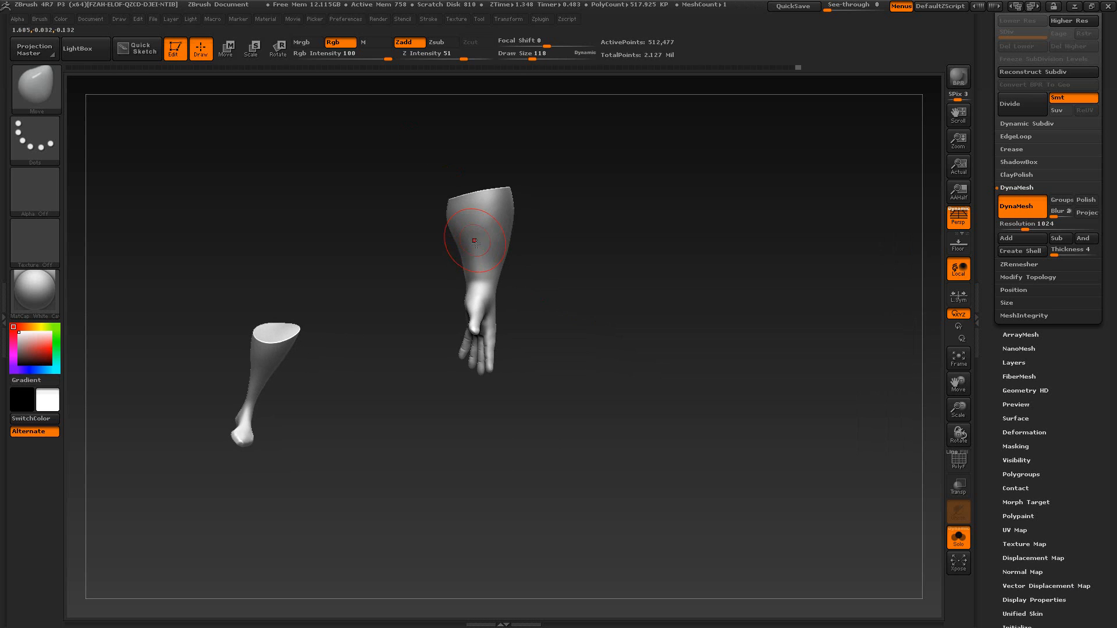
mouse_move(543, 317)
alt+mouse_down()
mouse_move(533, 397)
mouse_move(560, 406)
mouse_move(548, 405)
alt+mouse_up()
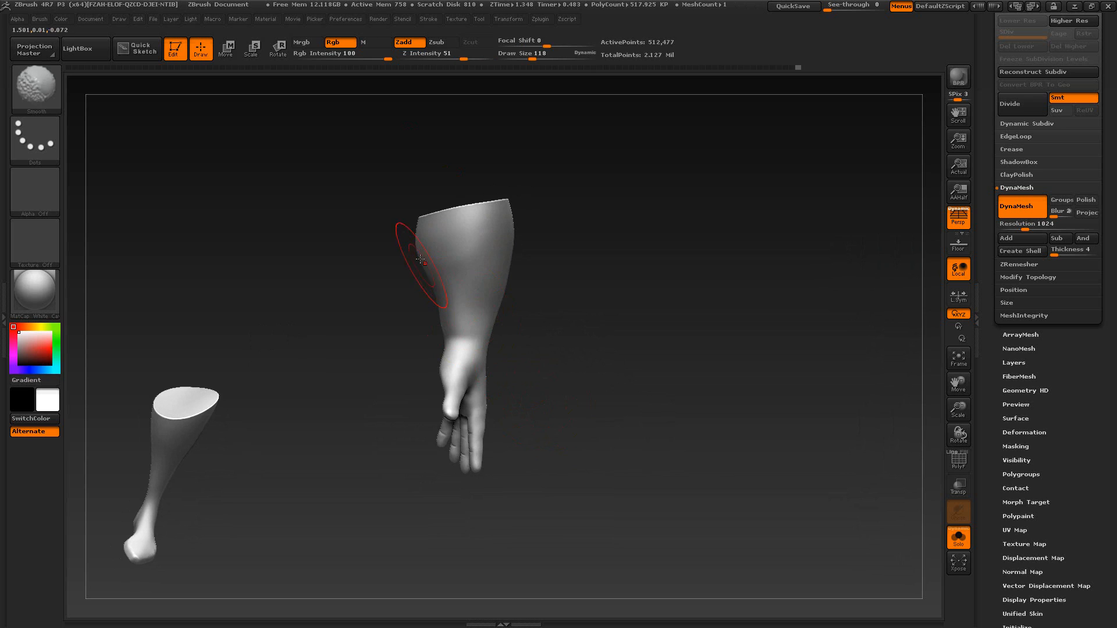
key(s)
mouse_move(417, 257)
mouse_down()
mouse_move(408, 272)
mouse_move(410, 255)
mouse_up()
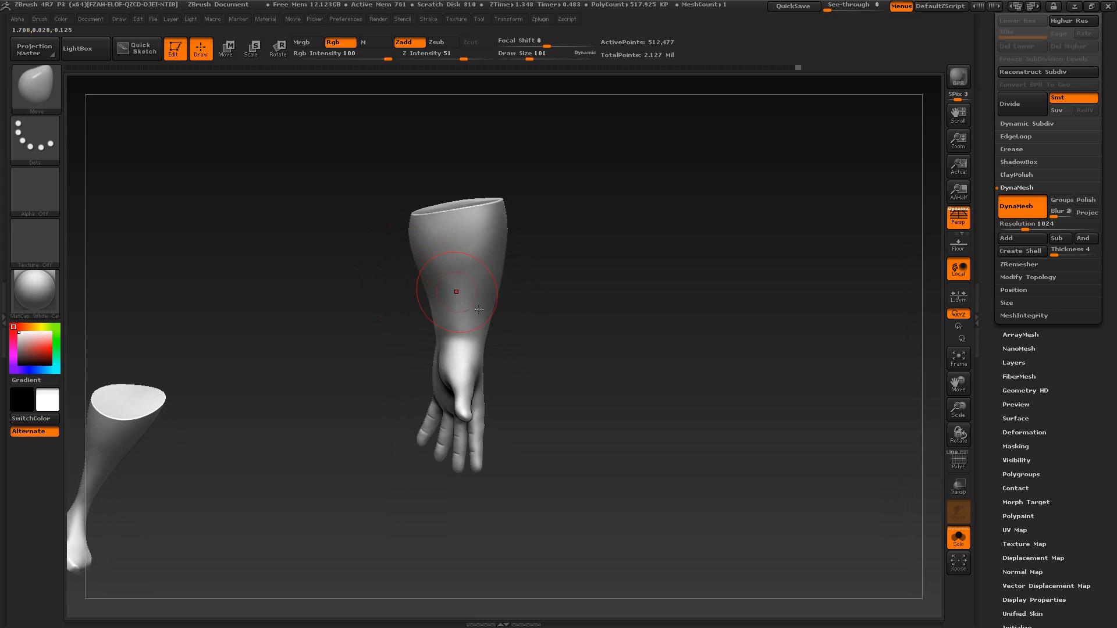
drag(479, 310, 547, 337)
key(shift)
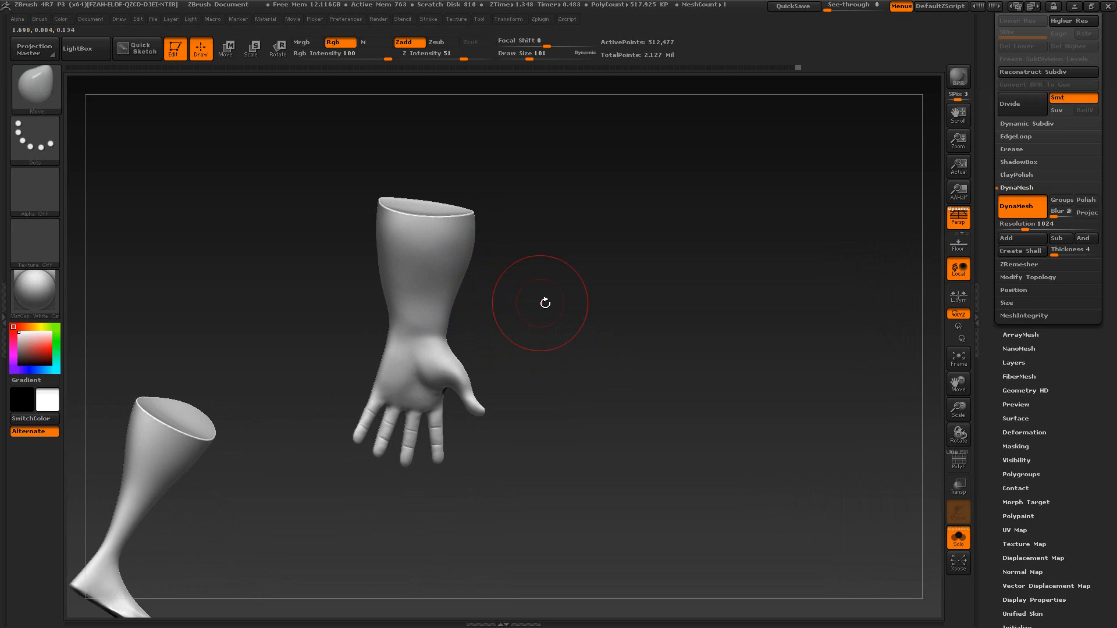
drag(541, 302, 434, 280)
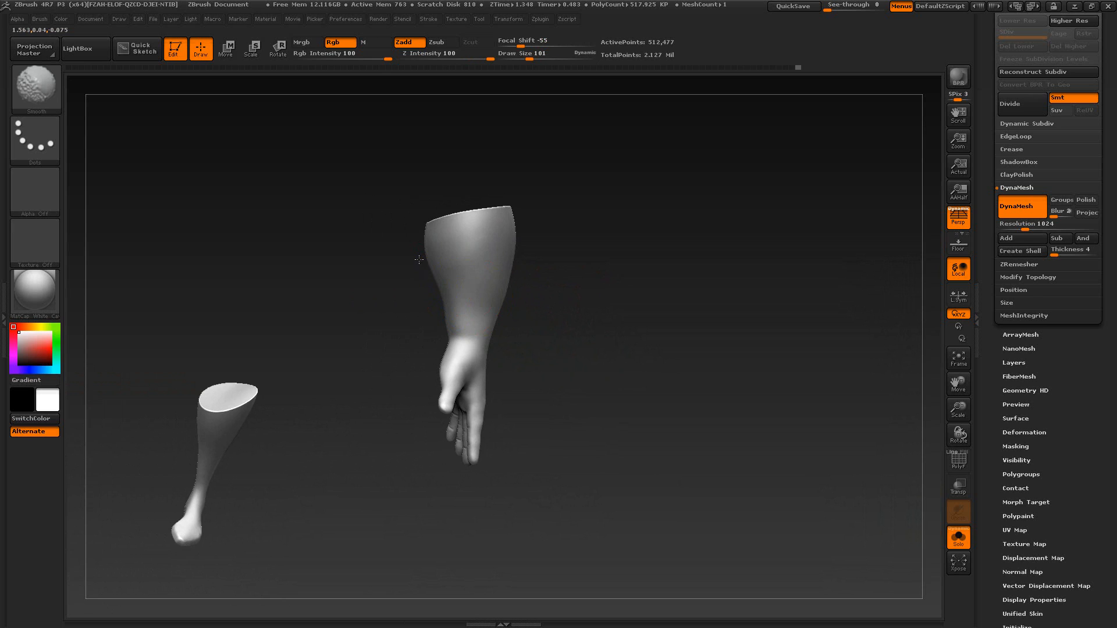
drag(461, 277, 494, 296)
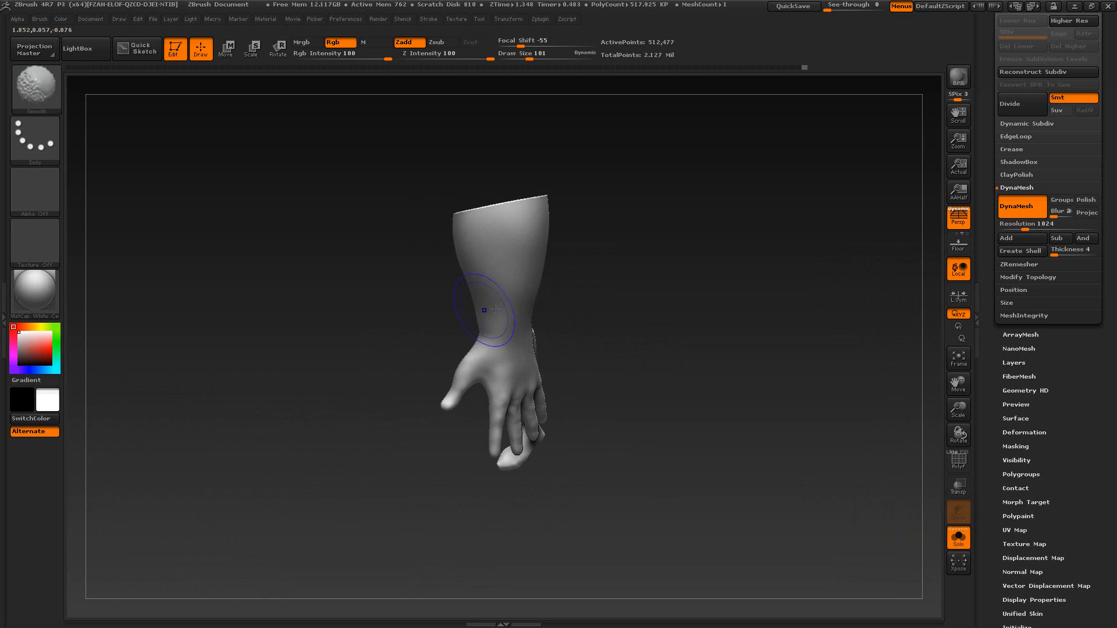
Step: Leave Solo mode and show the arm and leg pieces together with the full body
drag(626, 303, 550, 294)
mouse_move(669, 262)
mouse_down()
mouse_move(628, 274)
mouse_move(576, 313)
mouse_up()
mouse_move(625, 422)
mouse_down()
mouse_move(587, 408)
mouse_move(588, 390)
mouse_move(561, 387)
mouse_move(645, 471)
mouse_move(605, 402)
mouse_move(675, 393)
mouse_move(673, 447)
mouse_move(596, 413)
mouse_move(688, 448)
mouse_up()
click(951, 541)
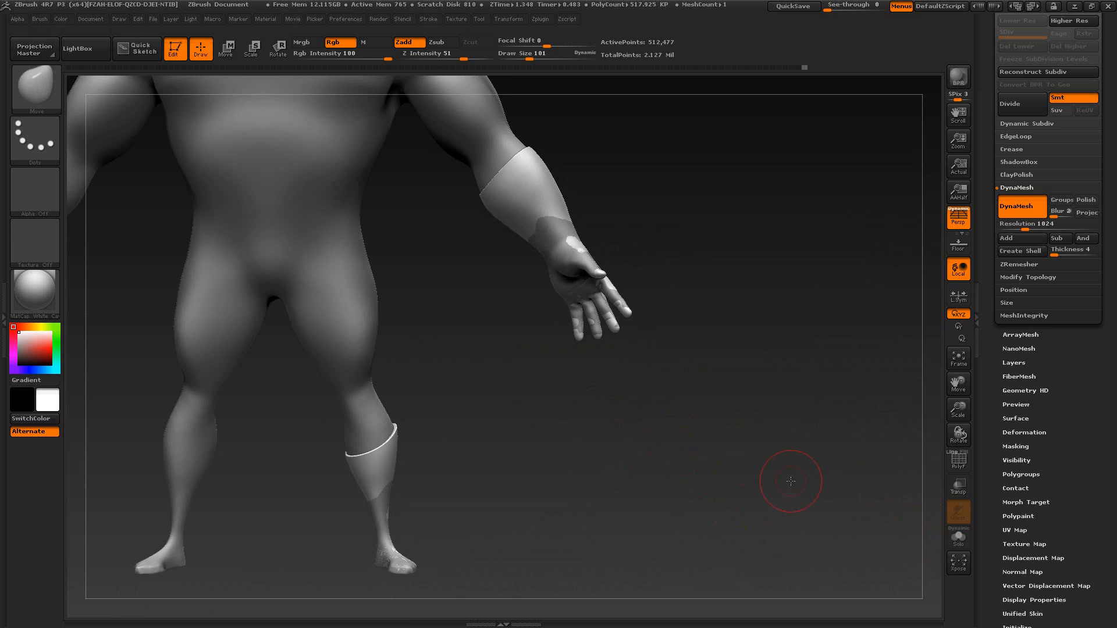
alt+drag(790, 483, 758, 483)
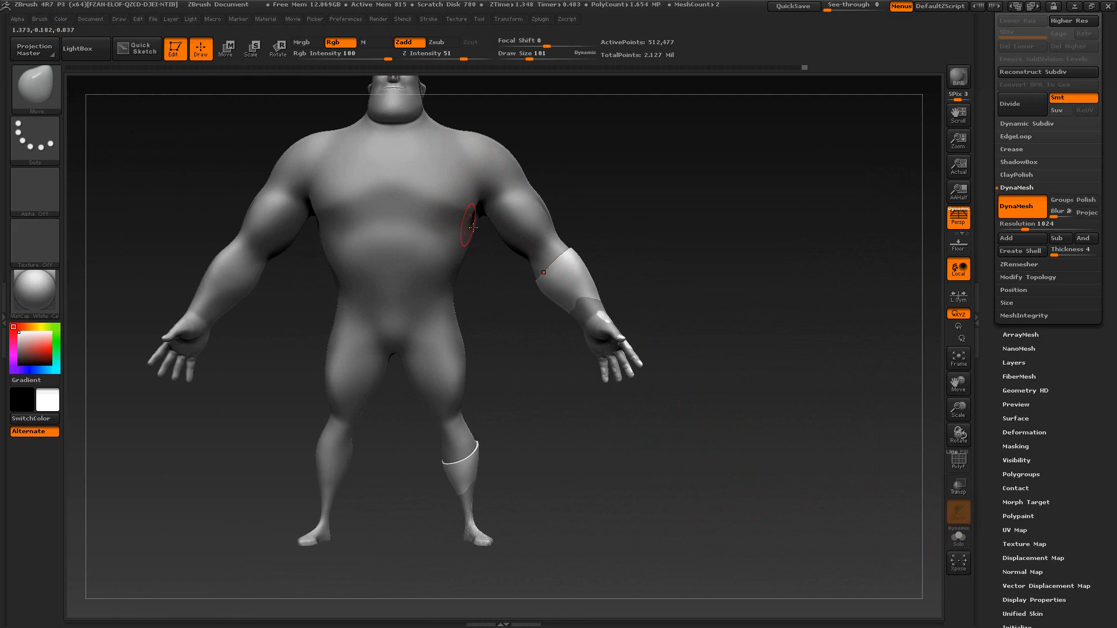
Step: Select the mr_incredible_005 body subtool and make the mr_incredible_004 subtool visible alongside it
drag(989, 150, 981, 239)
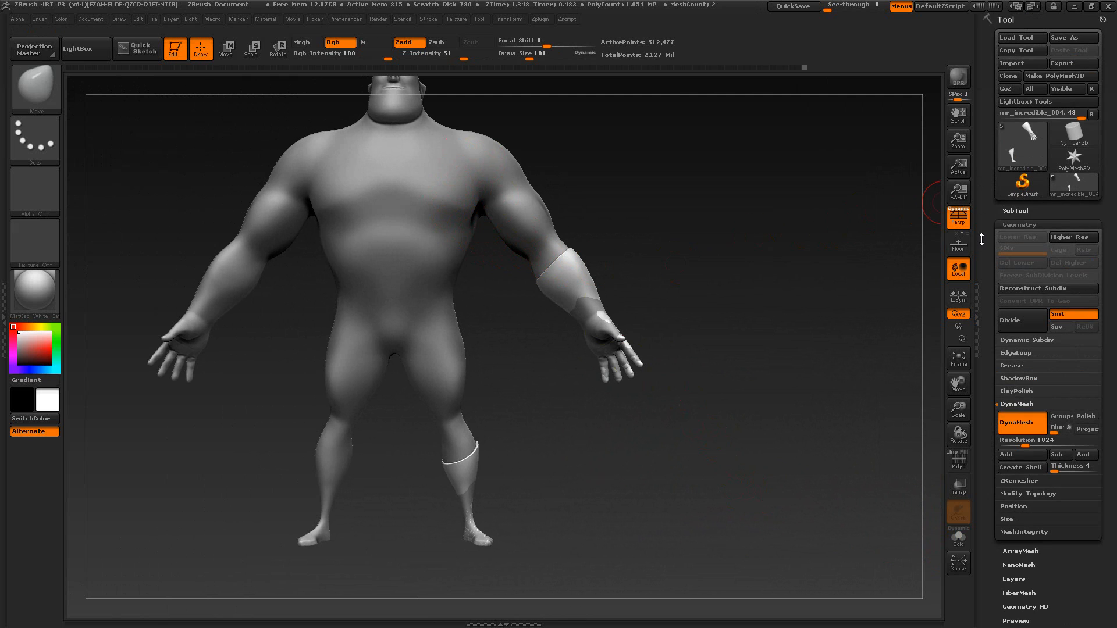
click(1016, 212)
click(1093, 238)
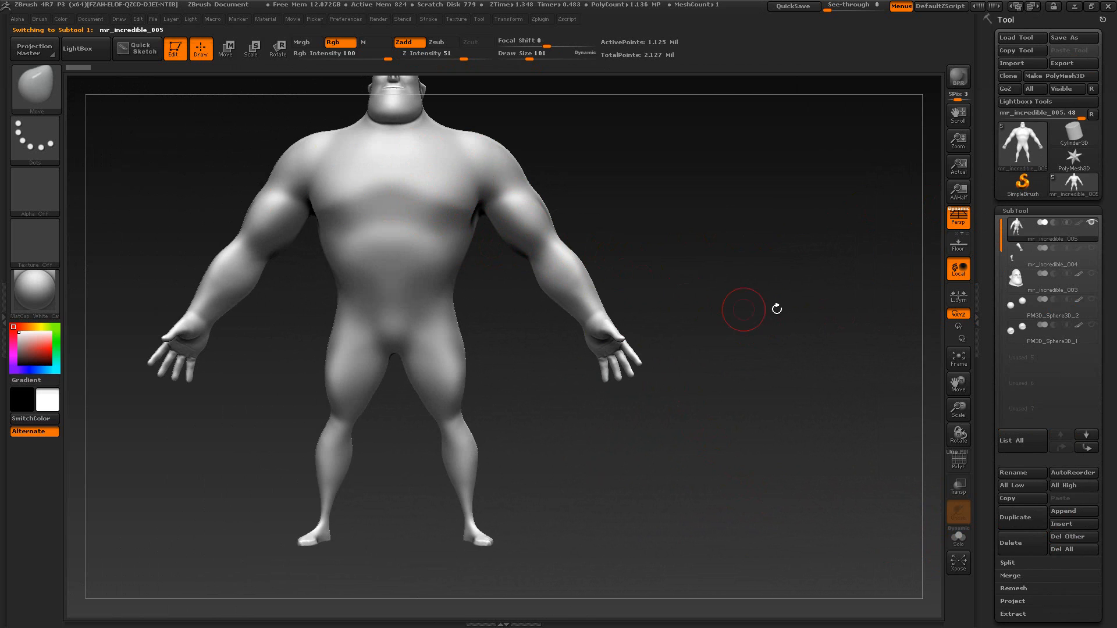
click(1092, 249)
mouse_move(787, 362)
mouse_down()
mouse_move(767, 367)
mouse_move(783, 365)
mouse_up()
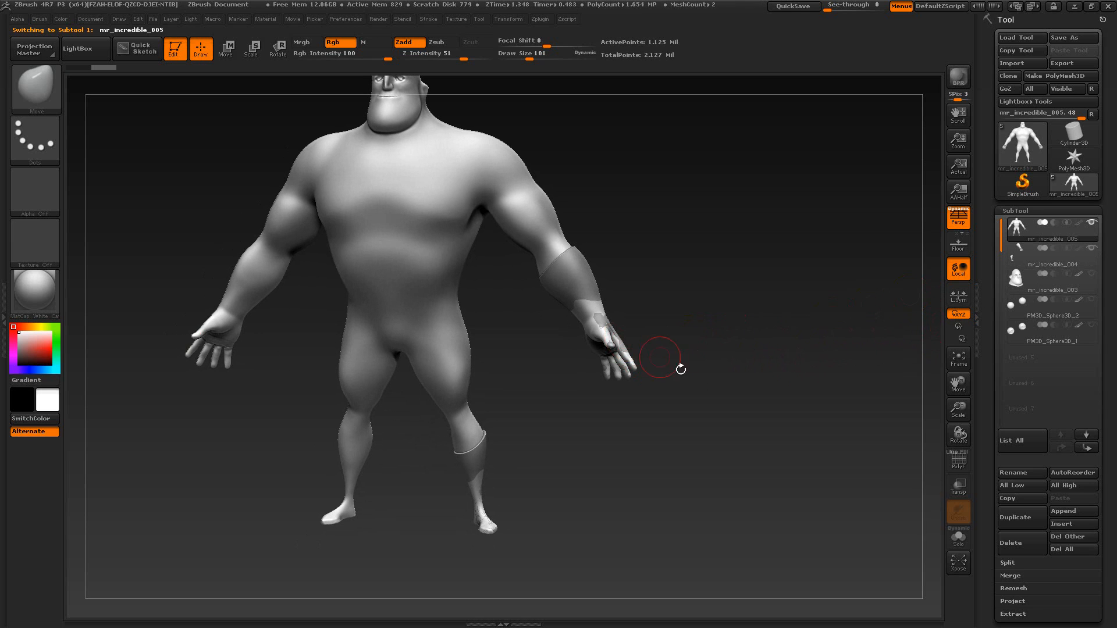
Step: Hide the body's hands and lower forearms, checking the cut with the body isolated
drag(681, 370, 669, 444)
key(ctrl+shift)
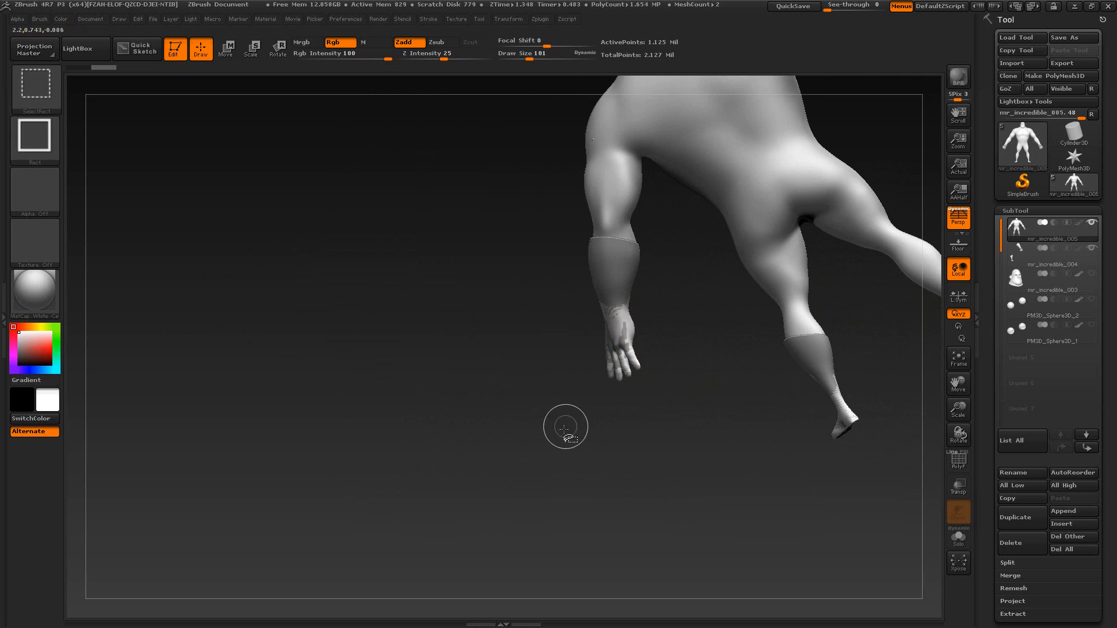
mouse_move(564, 429)
ctrl+shift+mouse_down()
mouse_move(629, 304)
mouse_move(669, 277)
ctrl+shift+mouse_up()
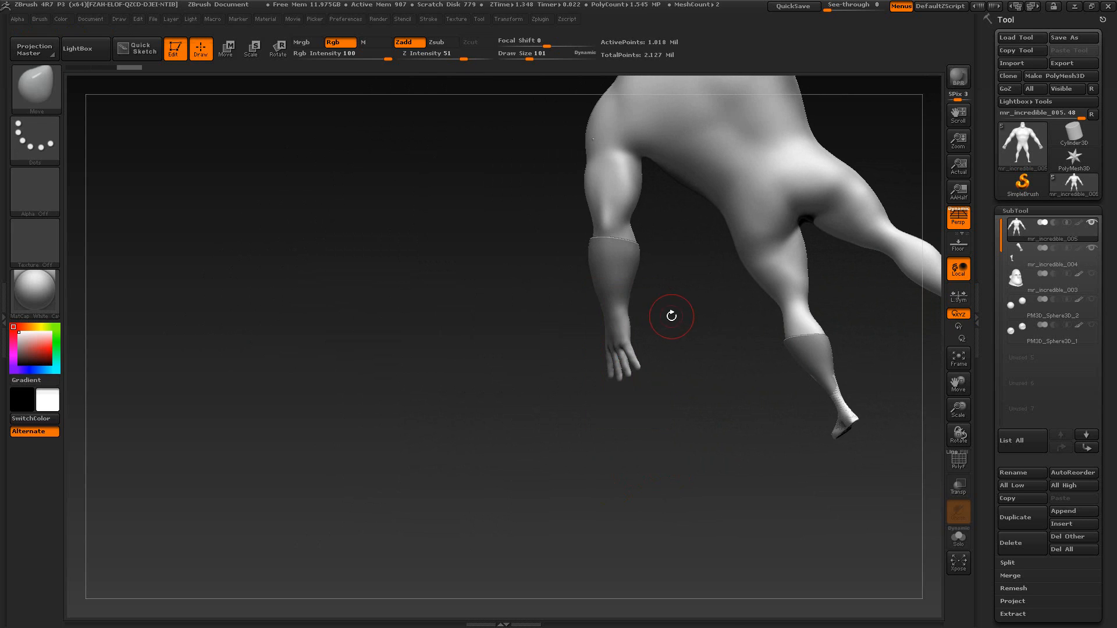
click(958, 537)
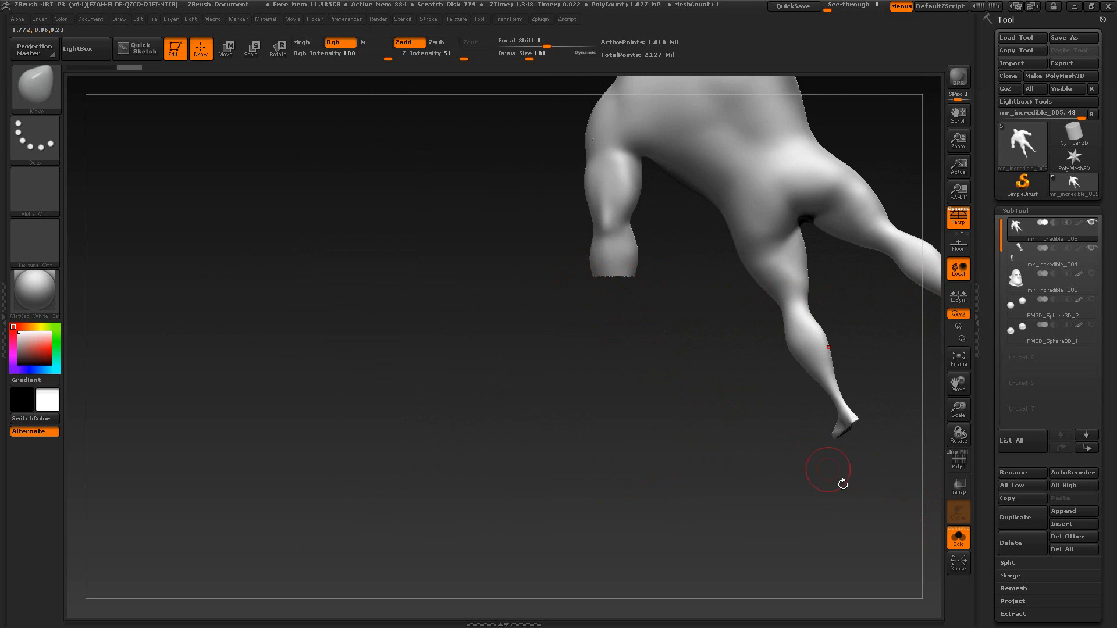
click(958, 536)
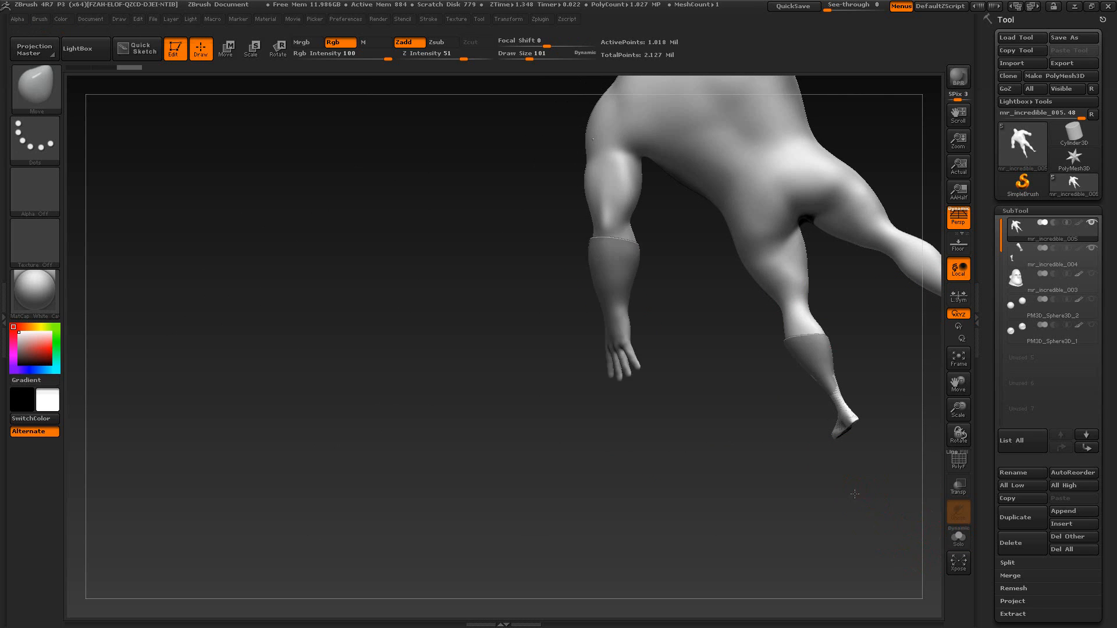
Step: Hide the body's lower legs and feet from just below the knees
key(f)
alt+drag(646, 549, 641, 439)
mouse_move(437, 481)
ctrl+shift+mouse_down()
mouse_move(526, 406)
mouse_move(529, 362)
ctrl+shift+mouse_up()
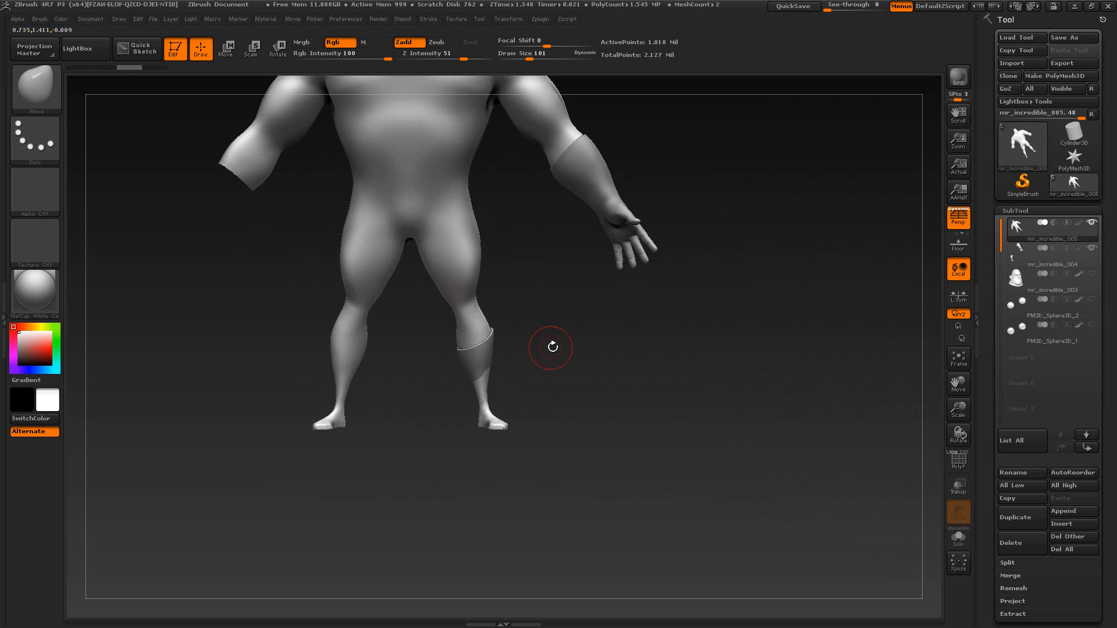
alt+drag(552, 348, 553, 399)
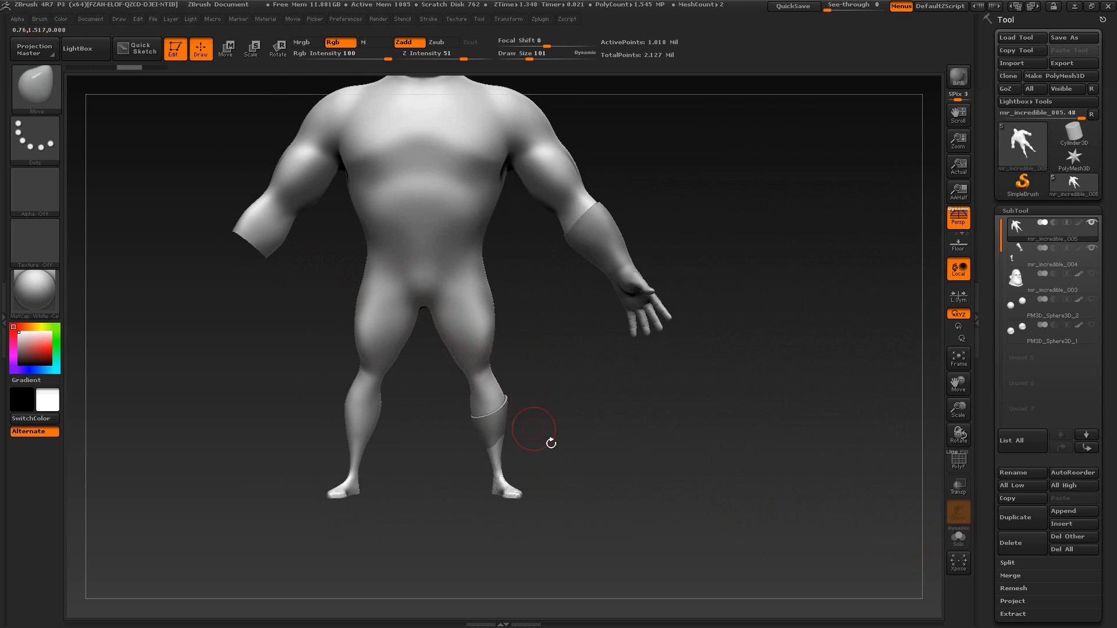
drag(593, 480, 566, 481)
mouse_move(460, 535)
ctrl+shift+mouse_down()
mouse_move(473, 534)
mouse_move(546, 427)
ctrl+shift+mouse_up()
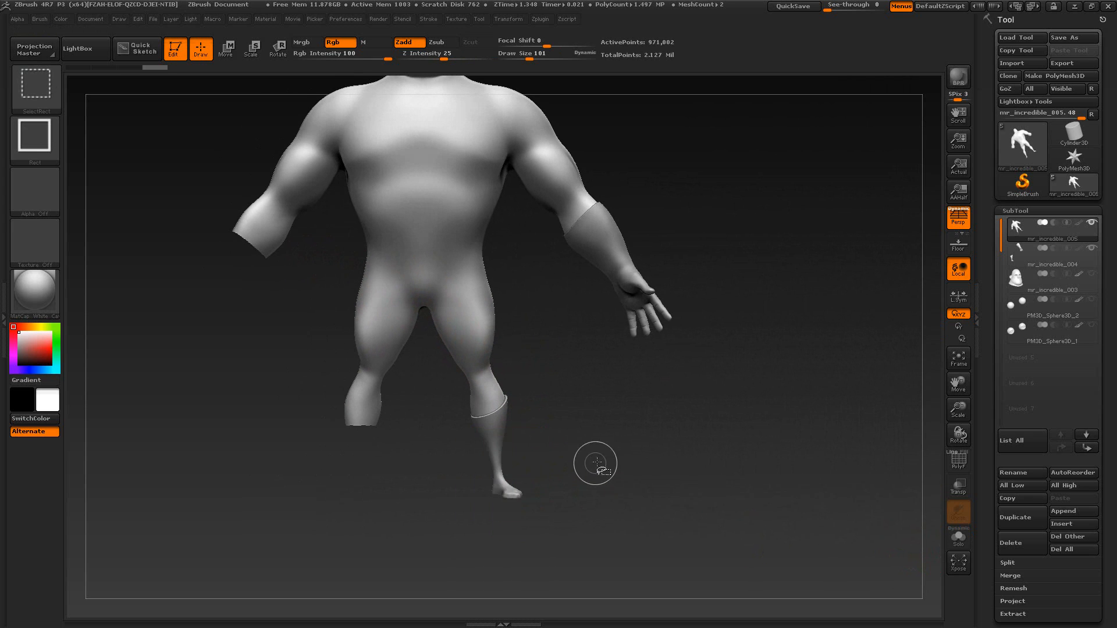
mouse_move(618, 460)
mouse_down()
mouse_move(603, 468)
mouse_move(497, 428)
mouse_up()
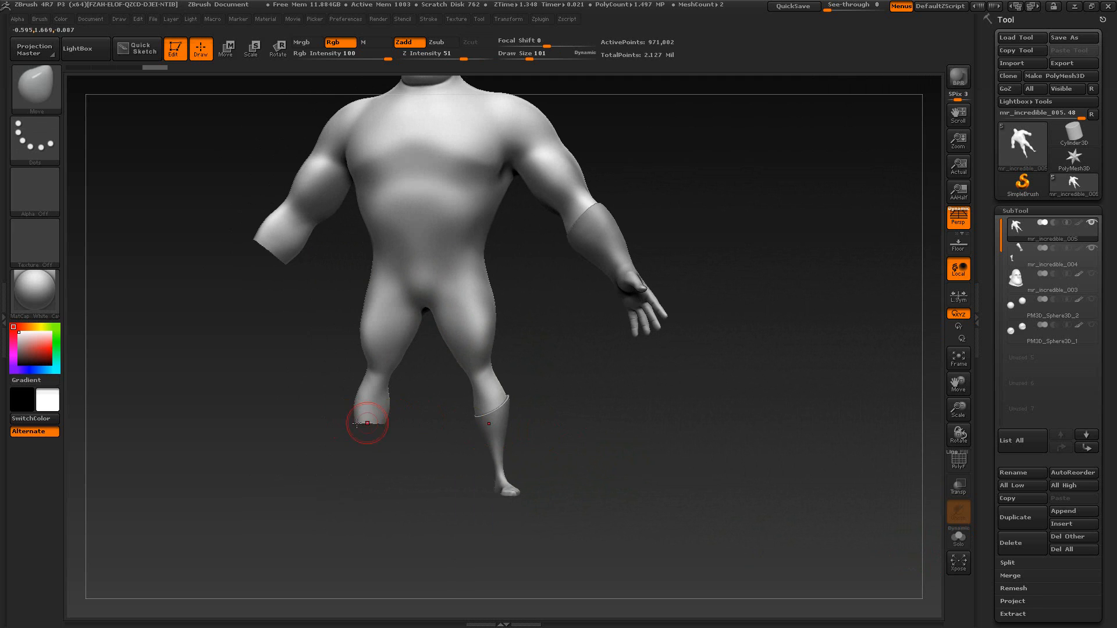
Step: Inspect the trimmed figure, examine the boots, gloves and torso in reference image 1e115d55ef94e809f5071276ab1a4e24 in XnView, and return to ZBrush
drag(540, 289, 590, 411)
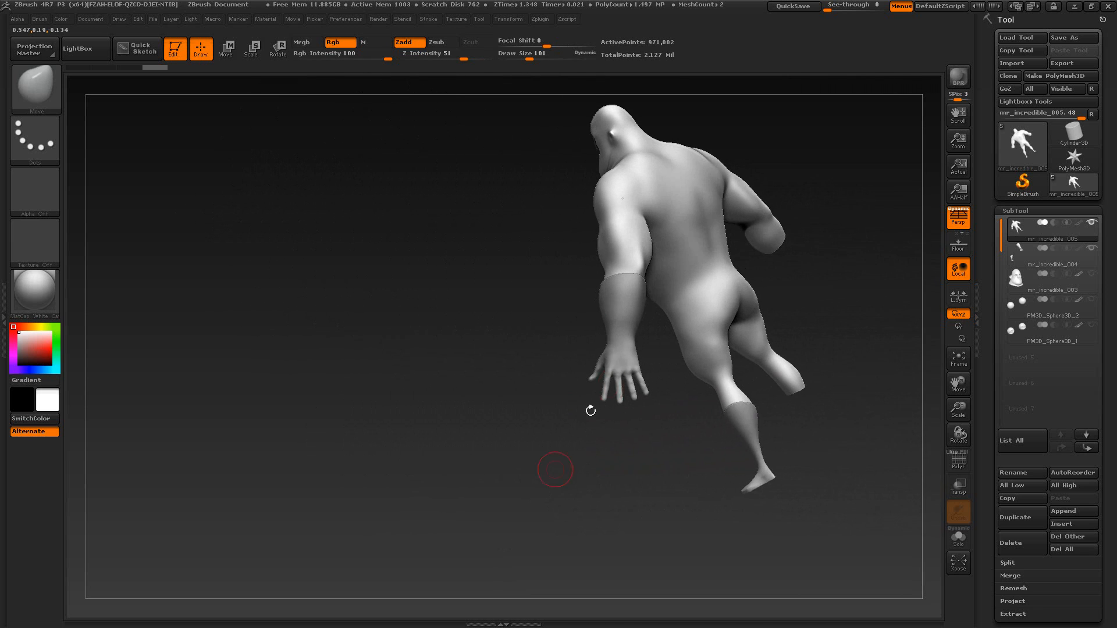
drag(594, 504, 672, 509)
key(alt+Tab)
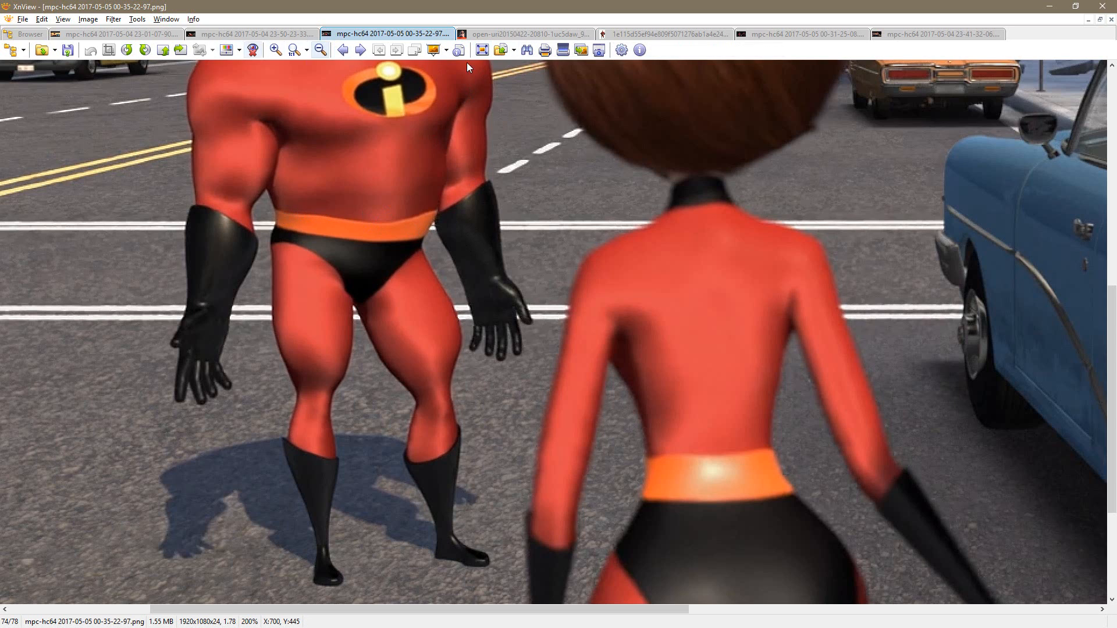
click(662, 33)
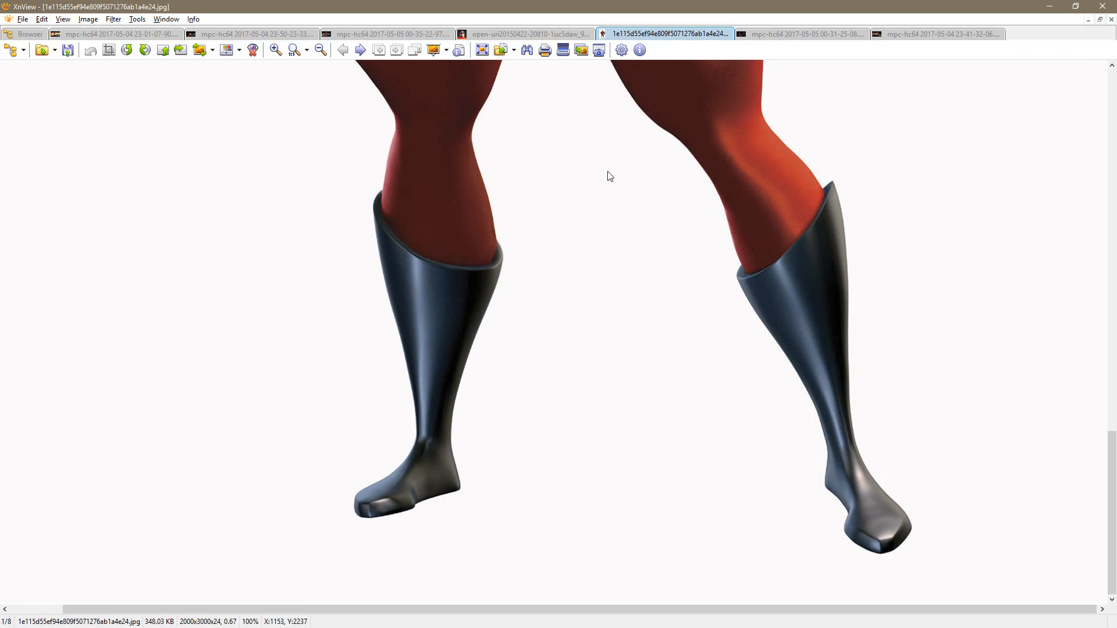
drag(606, 175, 553, 501)
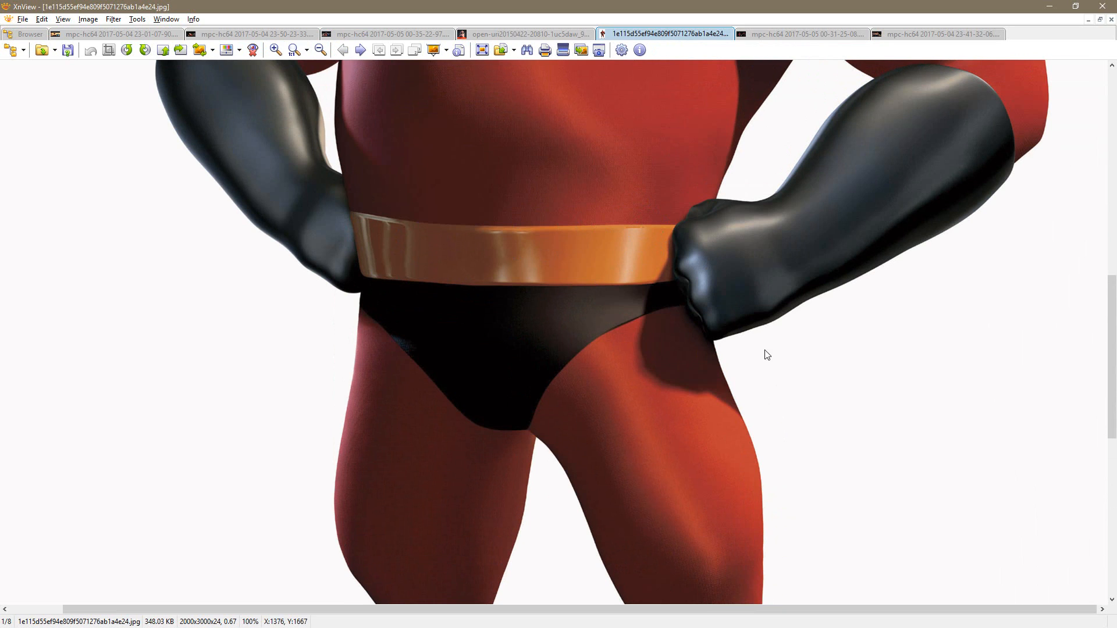
drag(813, 359, 812, 370)
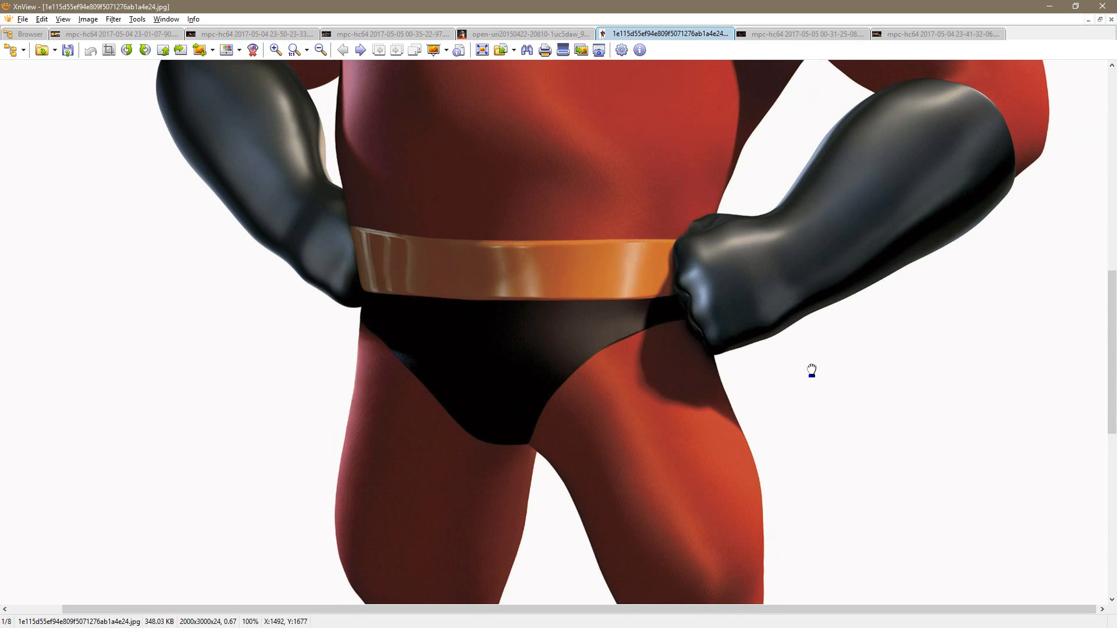
scroll(808, 386, up, 7)
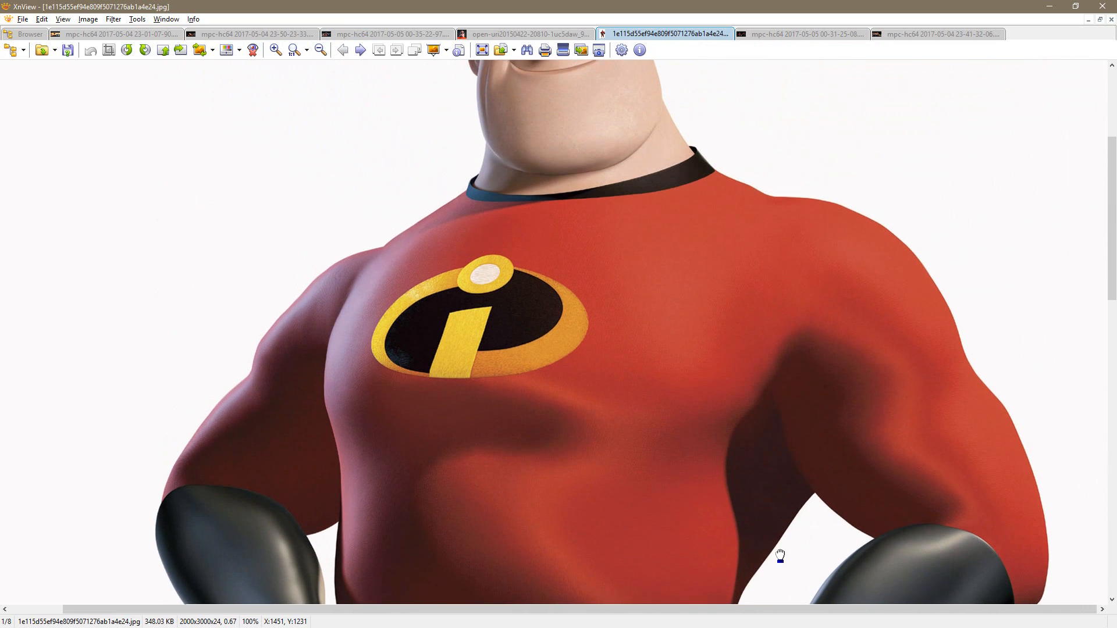
drag(780, 556, 794, 208)
key(alt+Tab)
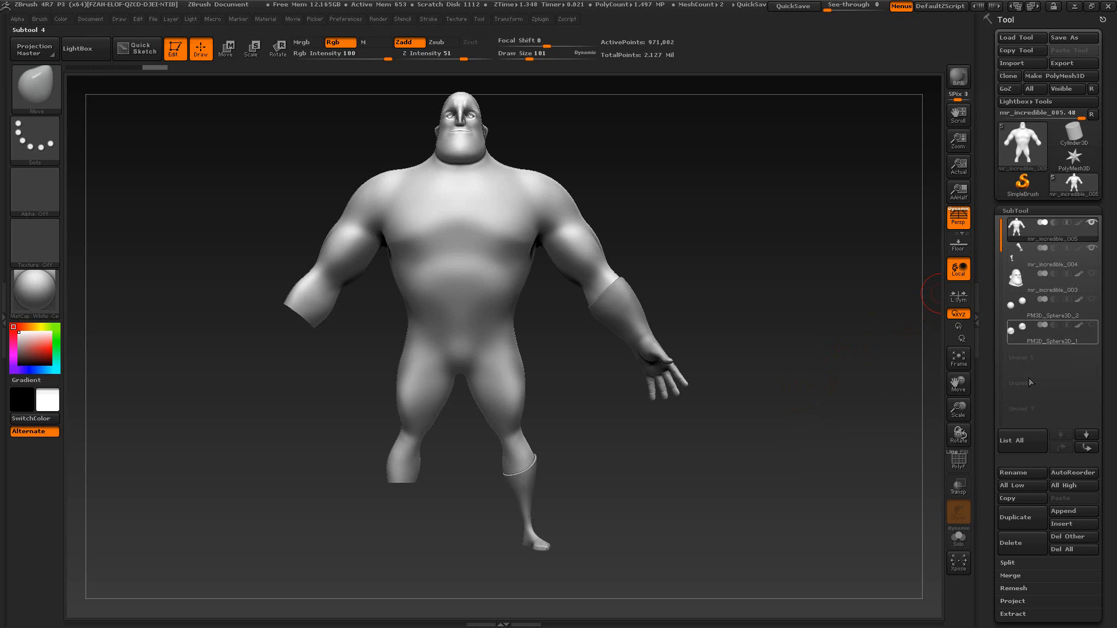
Step: Duplicate the body subtool, reselect the original mr_incredible_005, and check the waist and gloves in the XnView reference
click(1015, 517)
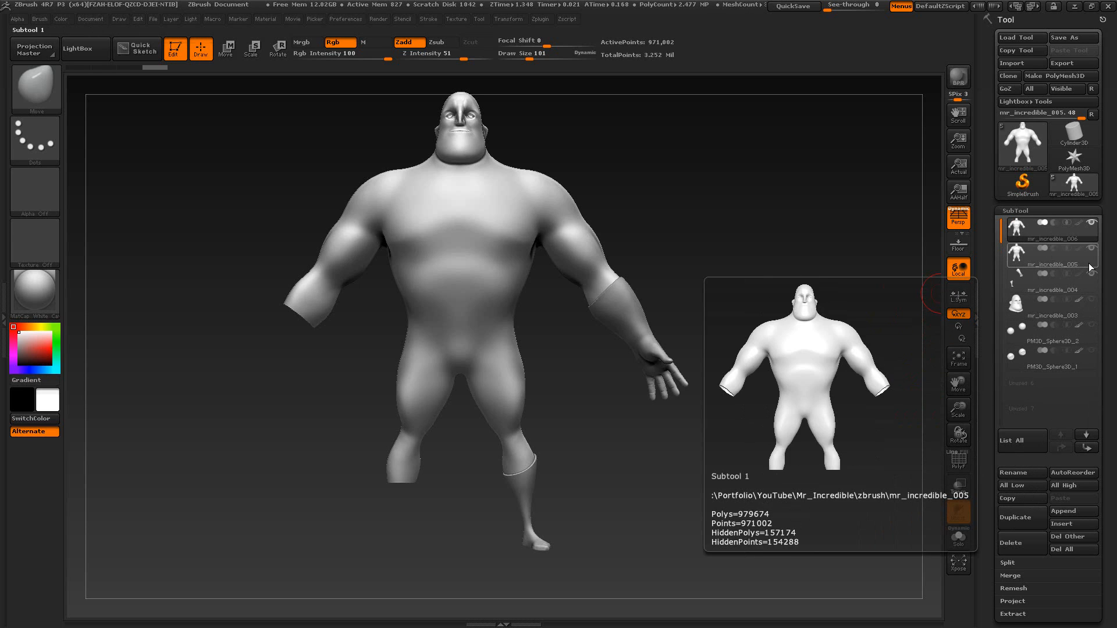
click(1090, 266)
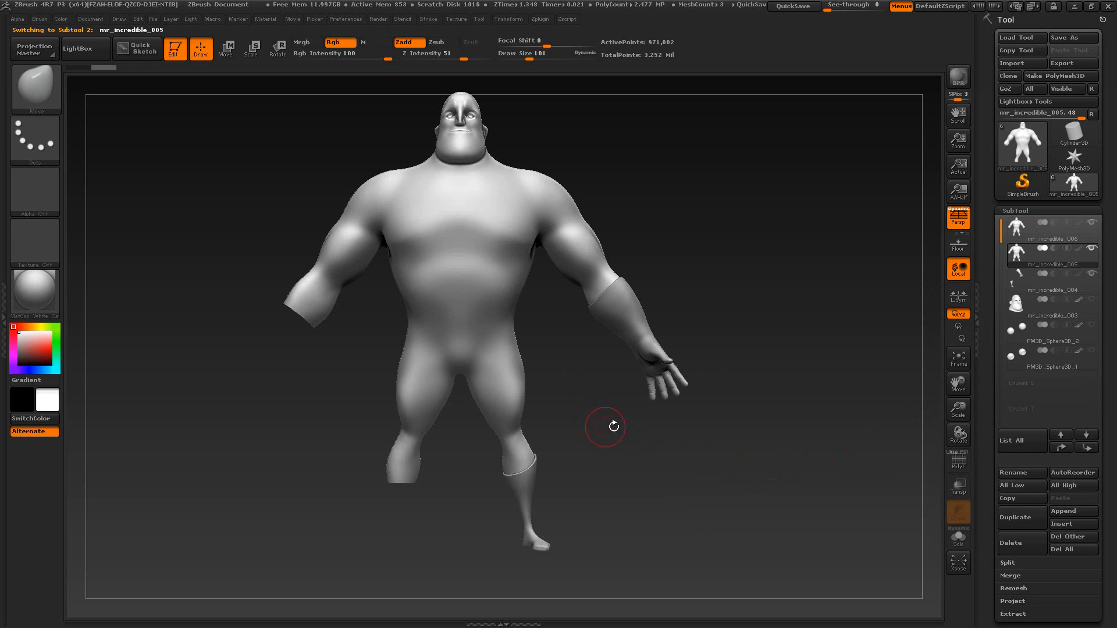
key(alt+Tab)
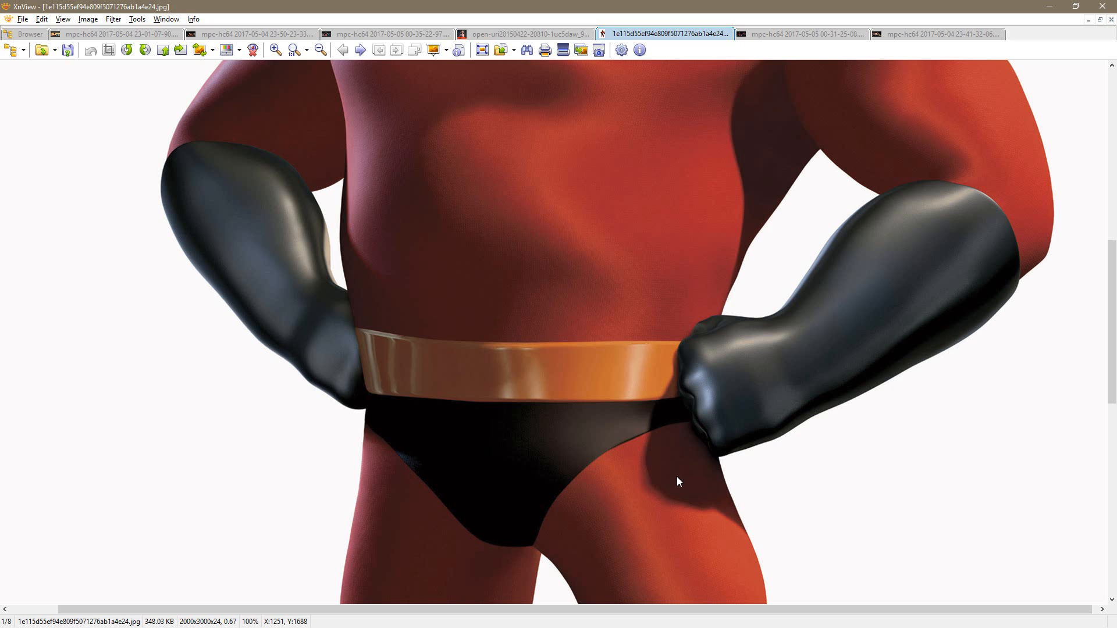
key(alt+Tab)
Step: Try to mask across the waist and subdivide the visible polygons of the body
key(ctrl)
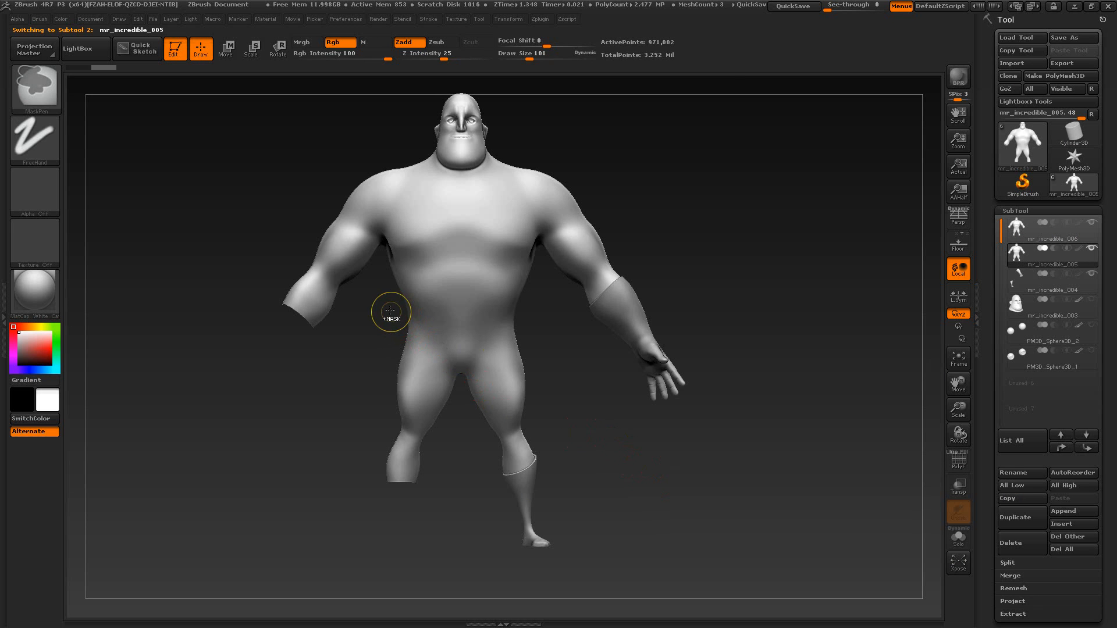
ctrl+drag(400, 315, 535, 328)
mouse_move(571, 381)
alt+mouse_down()
mouse_move(611, 429)
mouse_move(533, 444)
mouse_move(631, 414)
mouse_move(616, 407)
alt+mouse_up()
key(ctrl)
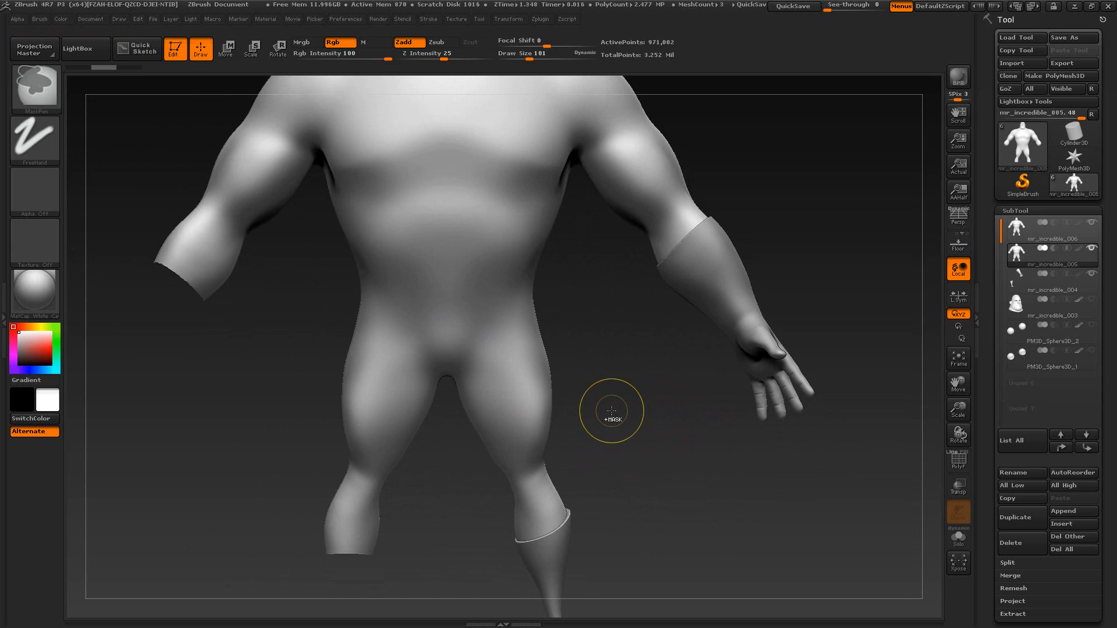
key(ctrl+d)
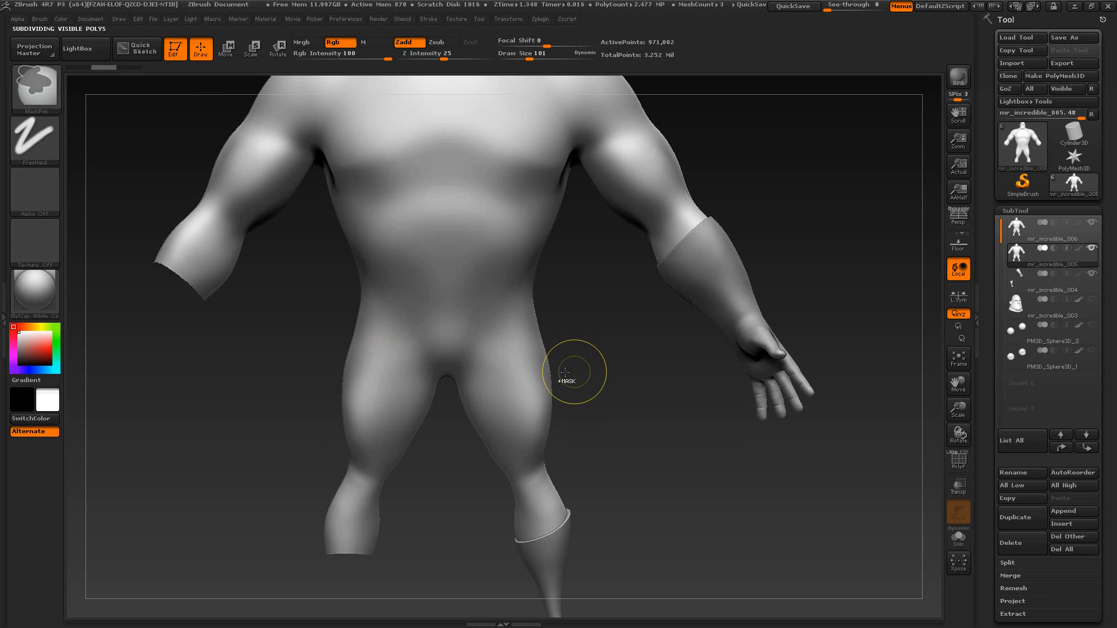
Step: Unhide the whole mr_incredible_005 body, isolate it with Solo and subdivide its geometry once
ctrl+shift+click(612, 359)
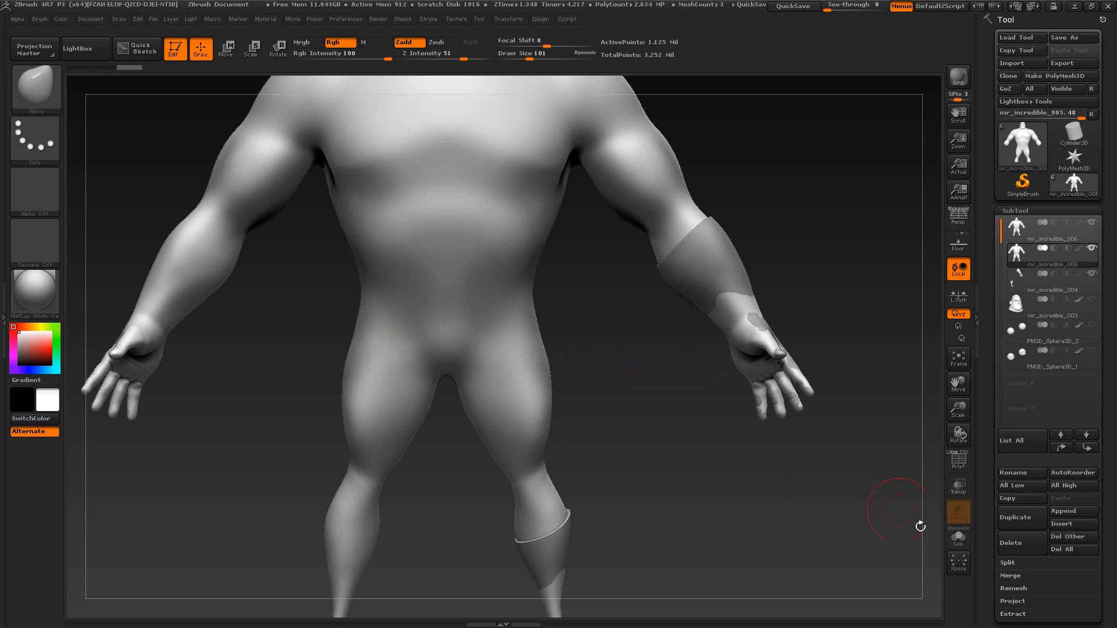
click(959, 539)
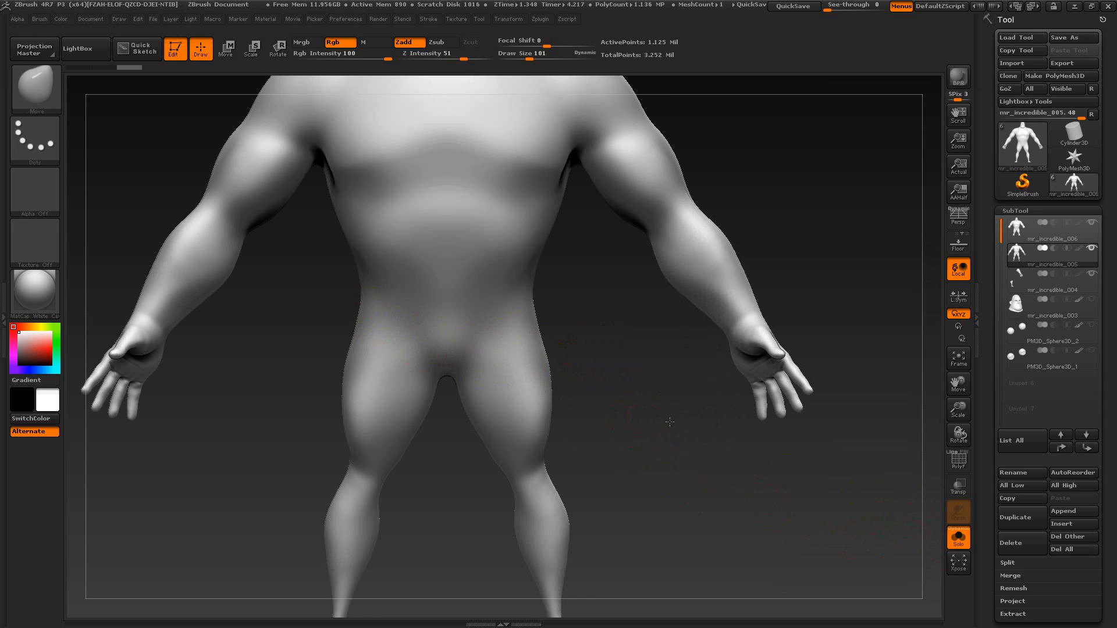
mouse_move(670, 421)
mouse_down()
mouse_move(658, 379)
mouse_move(664, 405)
mouse_move(602, 366)
mouse_move(565, 362)
mouse_up()
key(ctrl+d)
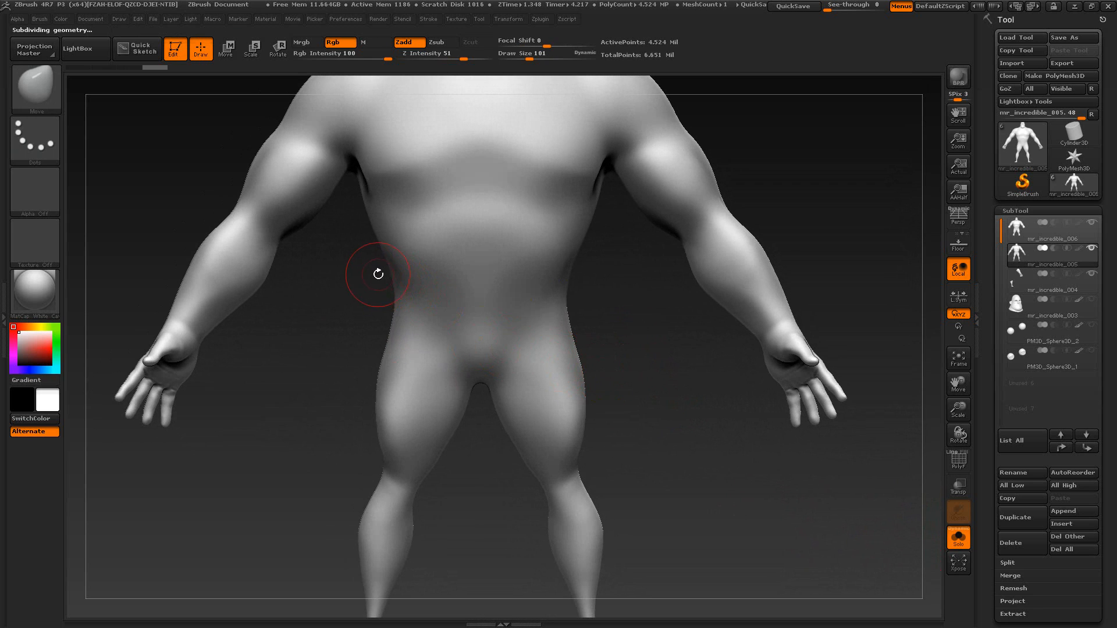
Step: Try isolating a narrow band of polygons around the waist, and bring the whole body back into view
mouse_move(375, 265)
ctrl+shift+mouse_down()
mouse_move(481, 294)
mouse_move(585, 294)
ctrl+shift+mouse_up()
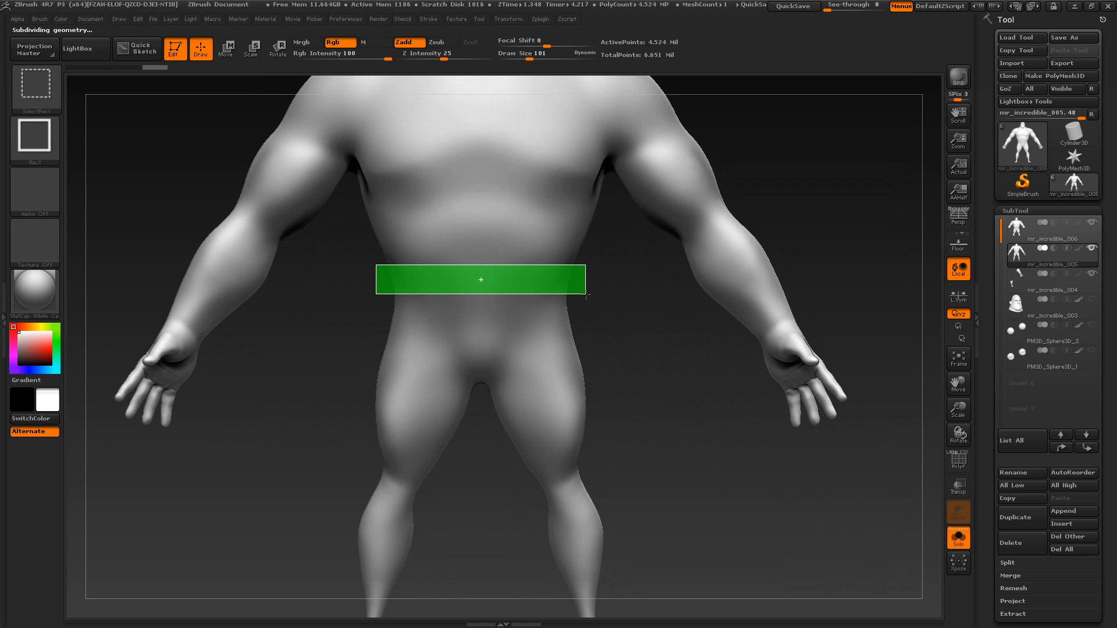
mouse_move(623, 342)
mouse_down()
mouse_move(591, 376)
mouse_move(611, 356)
mouse_up()
key(alt+Tab)
key(alt+Tab)
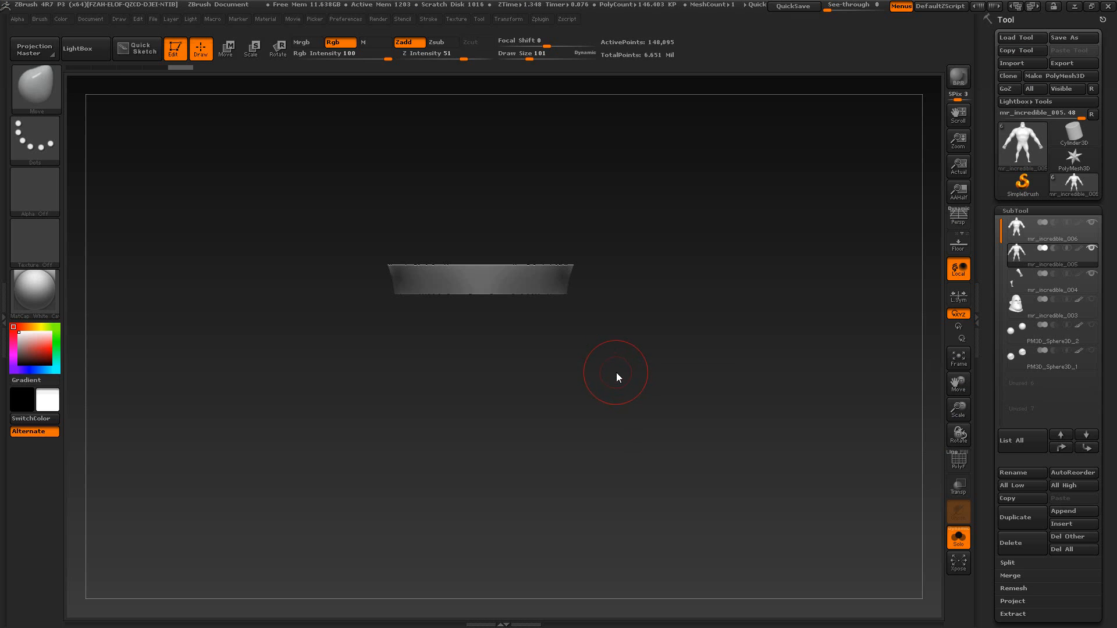
ctrl+shift+click(615, 374)
alt+drag(636, 371, 603, 399)
Step: Examine the belt and briefs in XnView reference image 1e115d55ef94e809f5071276ab1a4e24, fit the whole figure in view and return to ZBrush
key(alt+Tab)
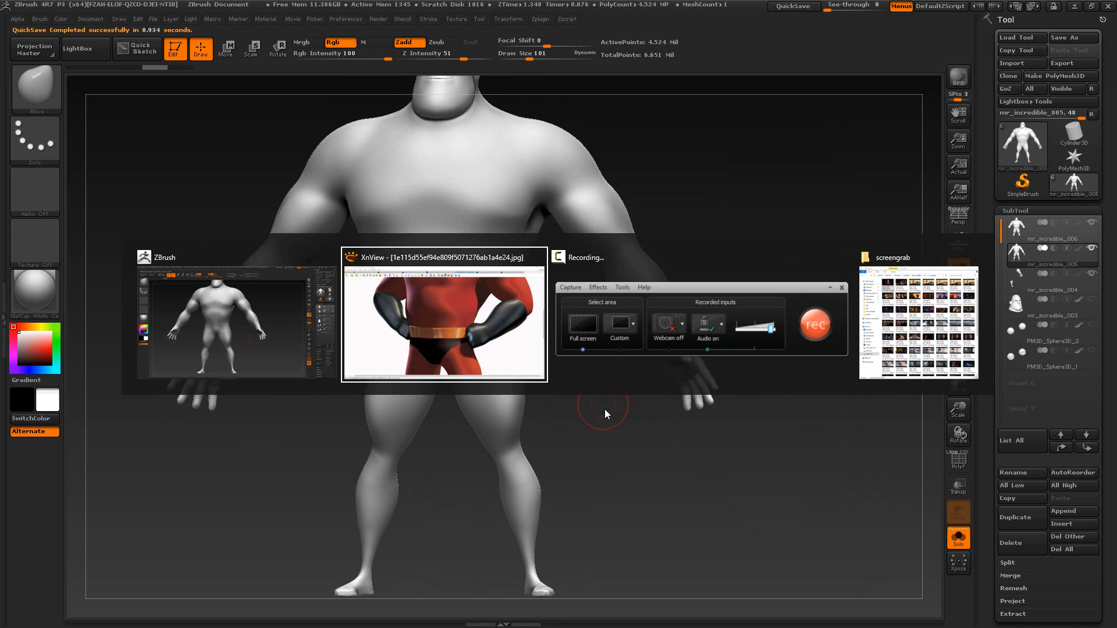
key(alt+Tab)
key(alt+Tab)
key(alt+Tab)
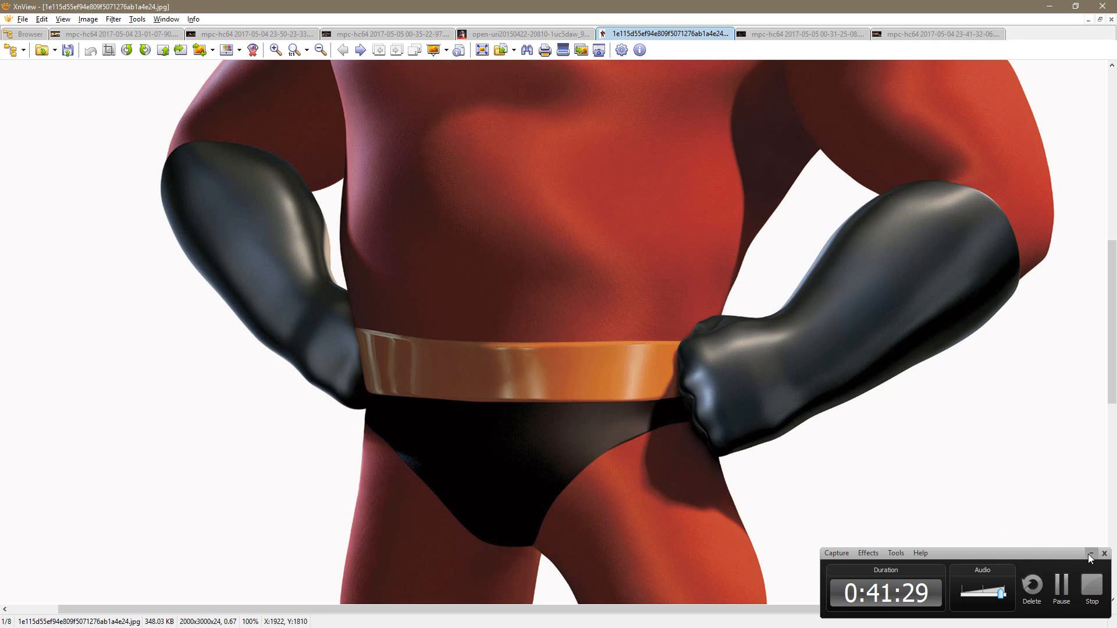
click(1090, 554)
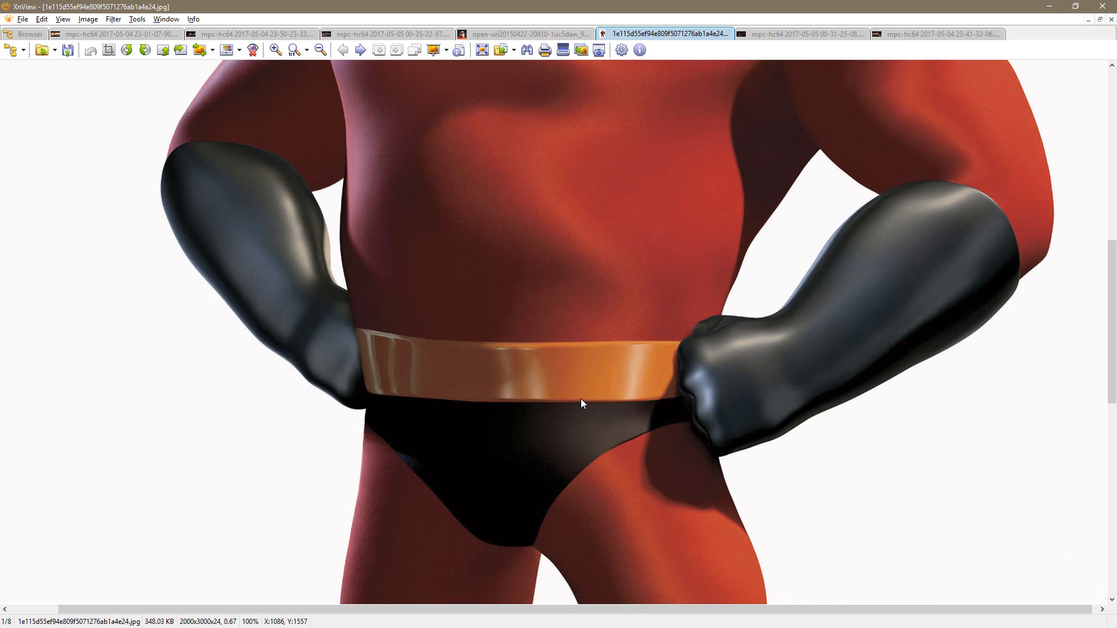
scroll(577, 396, down, 1)
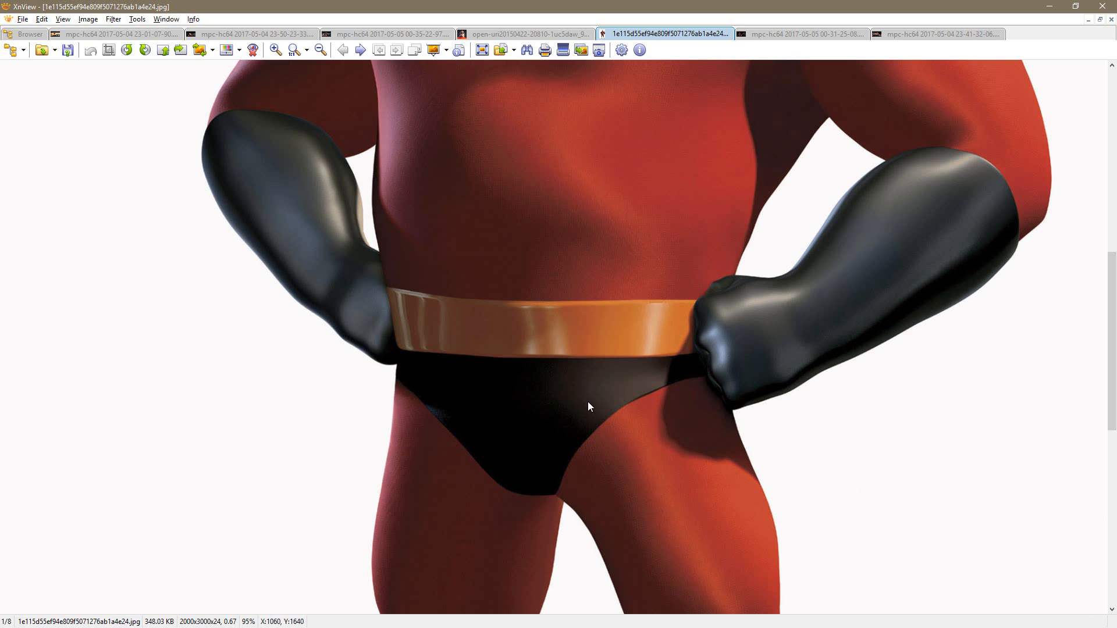
scroll(573, 403, down, 3)
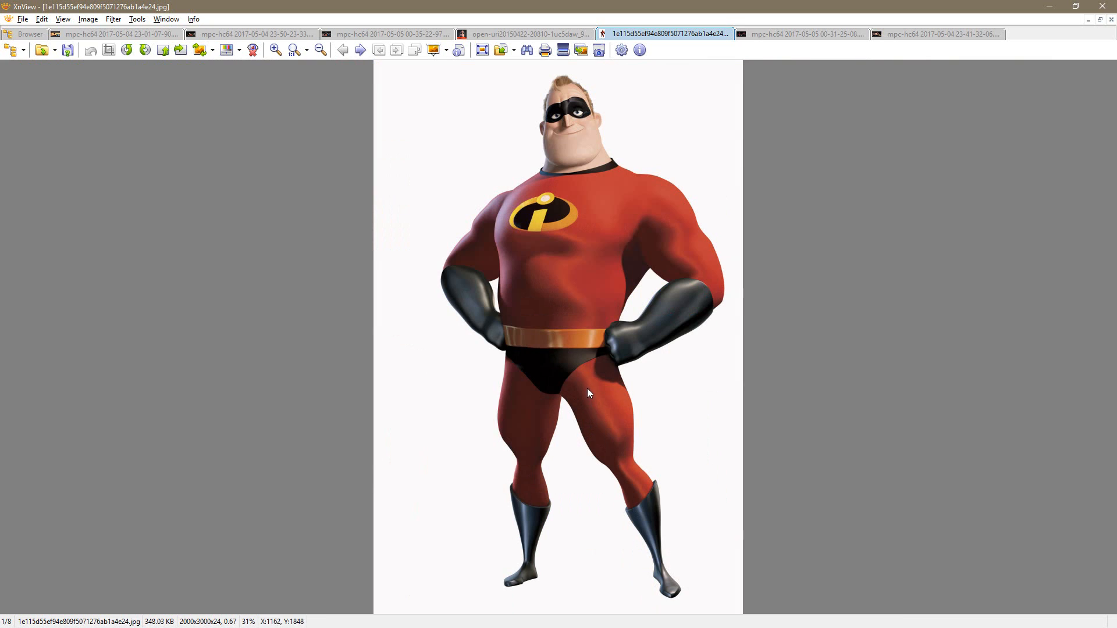
key(alt+Tab)
key(alt+Tab)
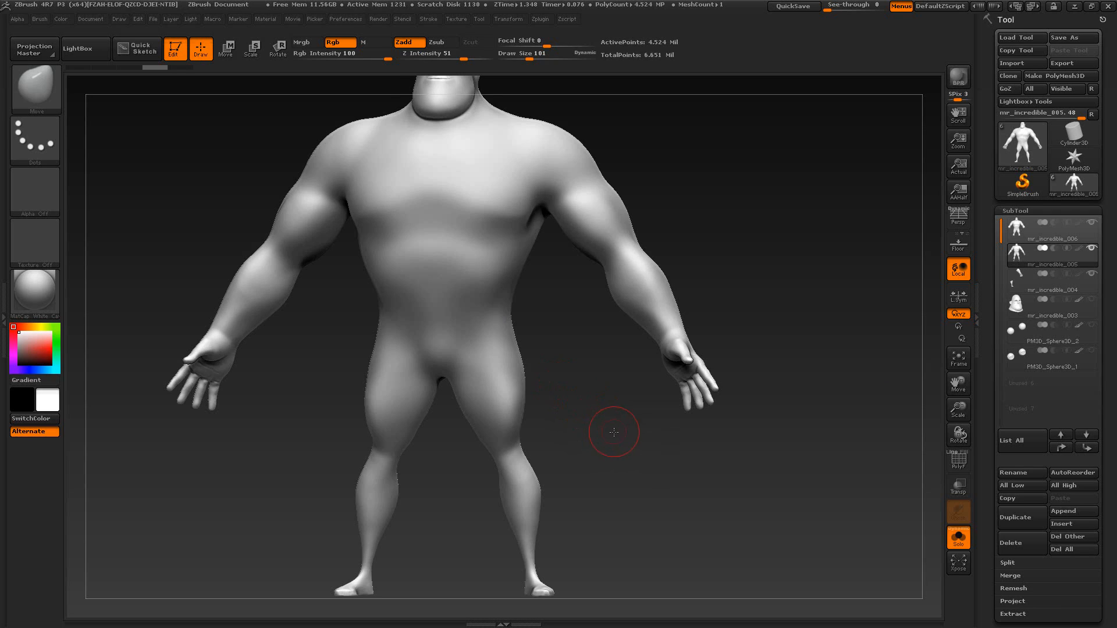
Step: Set See-through to 27, turn on perspective, align the body with the reference figure and mask the belt band across the waist
drag(613, 432, 612, 428)
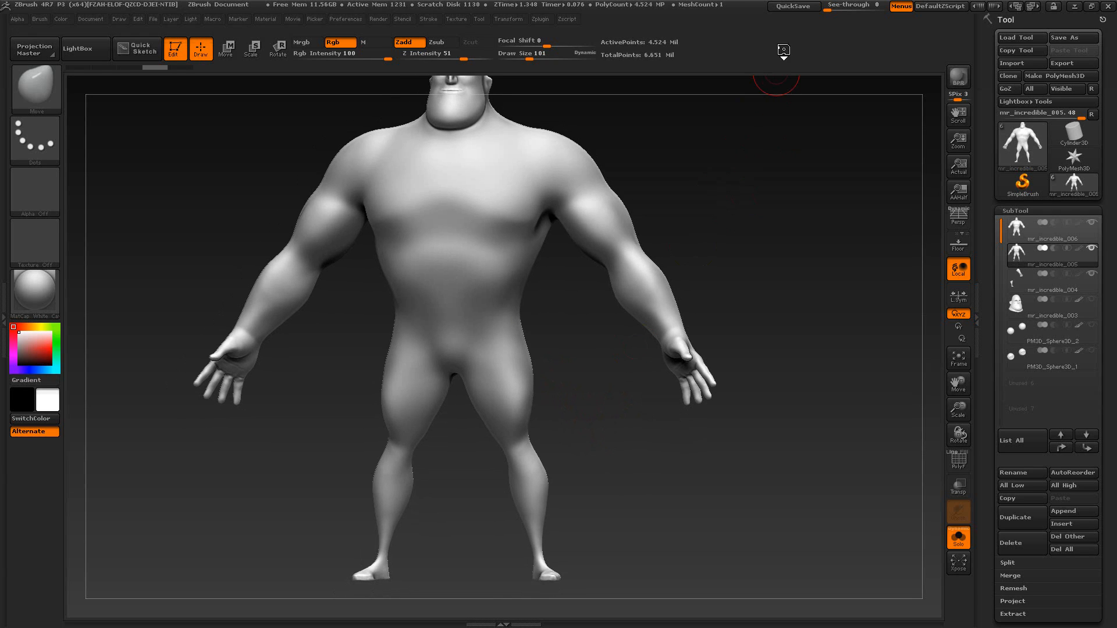
drag(826, 13, 842, 10)
drag(741, 224, 812, 298)
click(956, 219)
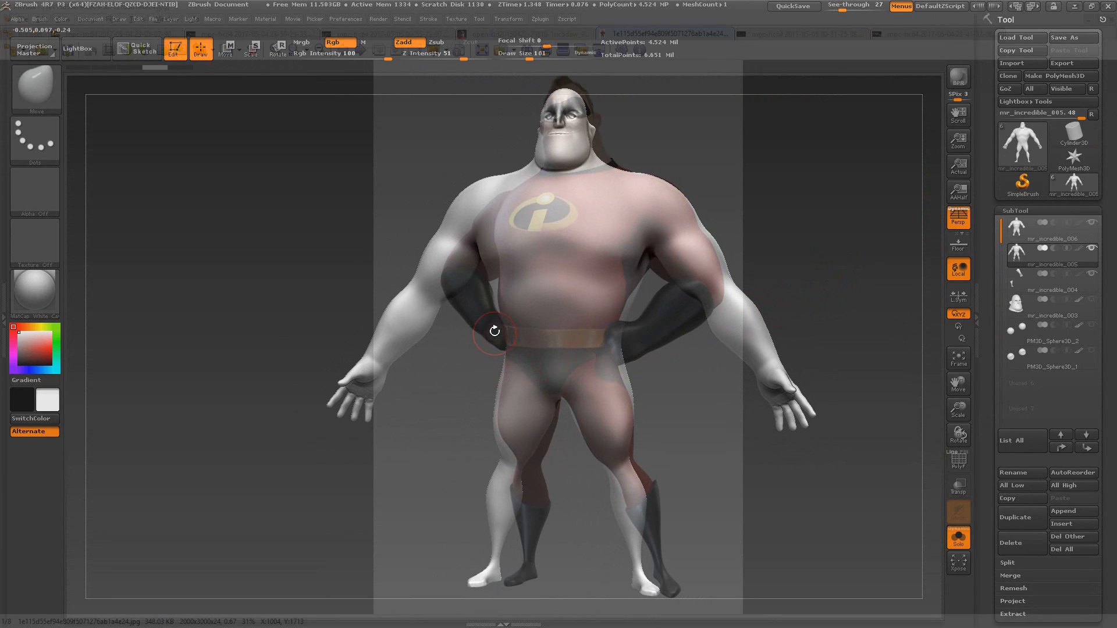
ctrl+drag(491, 330, 635, 350)
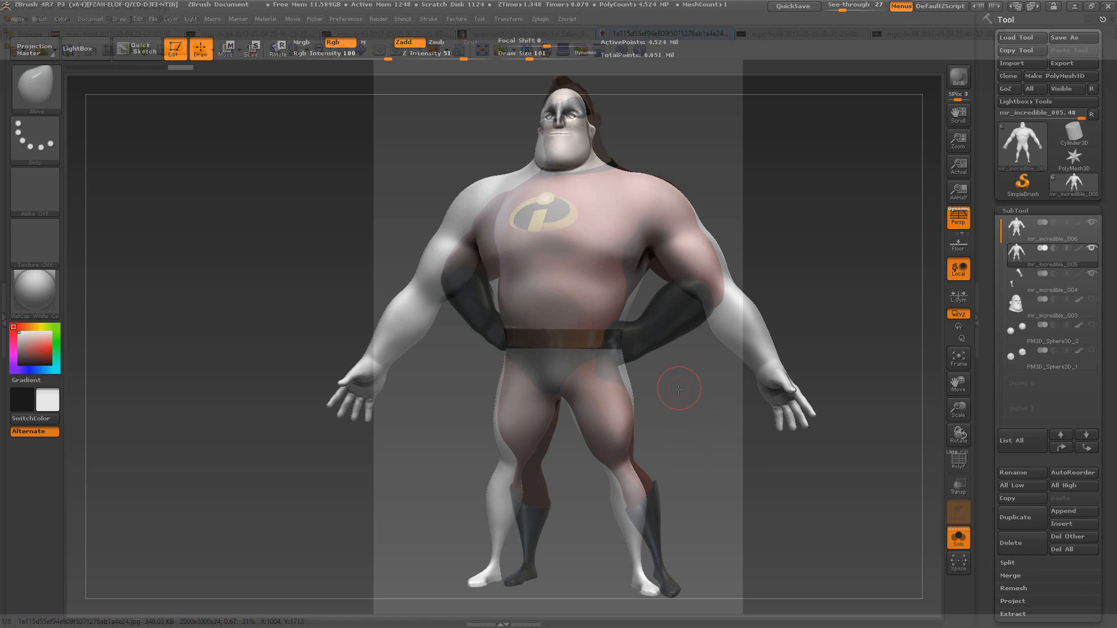
Step: Turn off perspective and set See-through to 0, face the body straight on and redraw the belt mask across the waist
drag(678, 389, 626, 423)
click(959, 221)
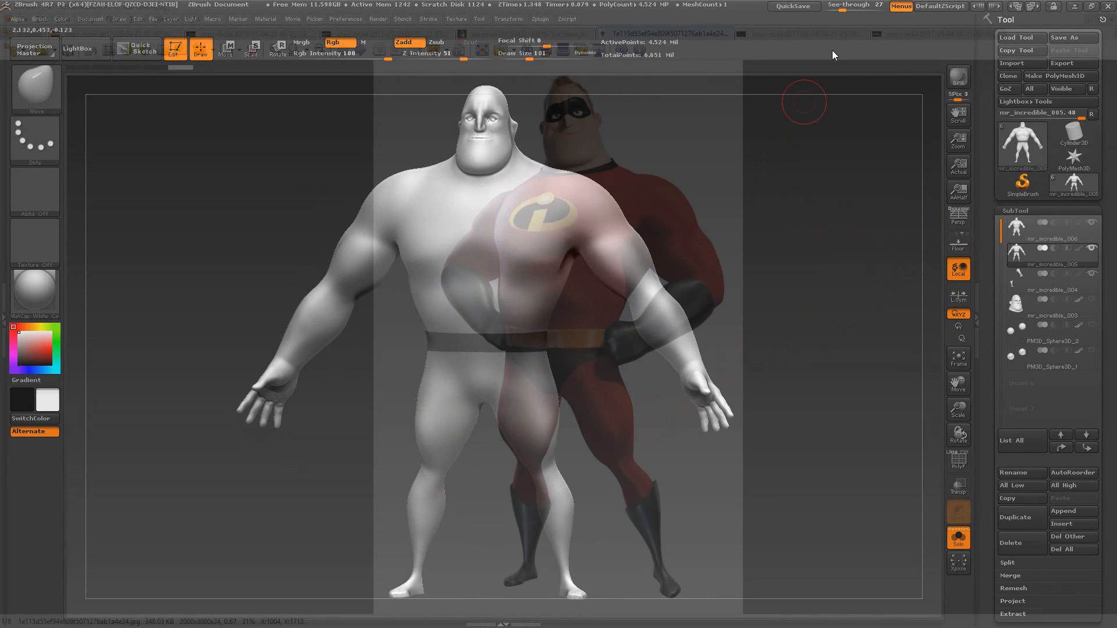
drag(835, 7, 823, 7)
drag(638, 398, 573, 445)
drag(777, 483, 578, 391)
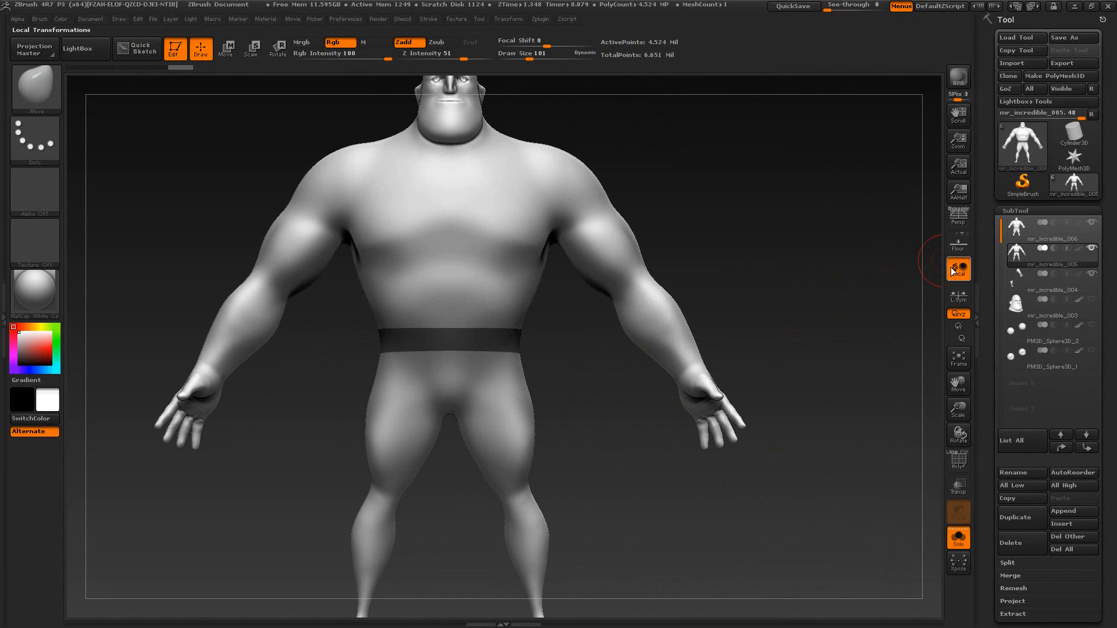
key(ctrl)
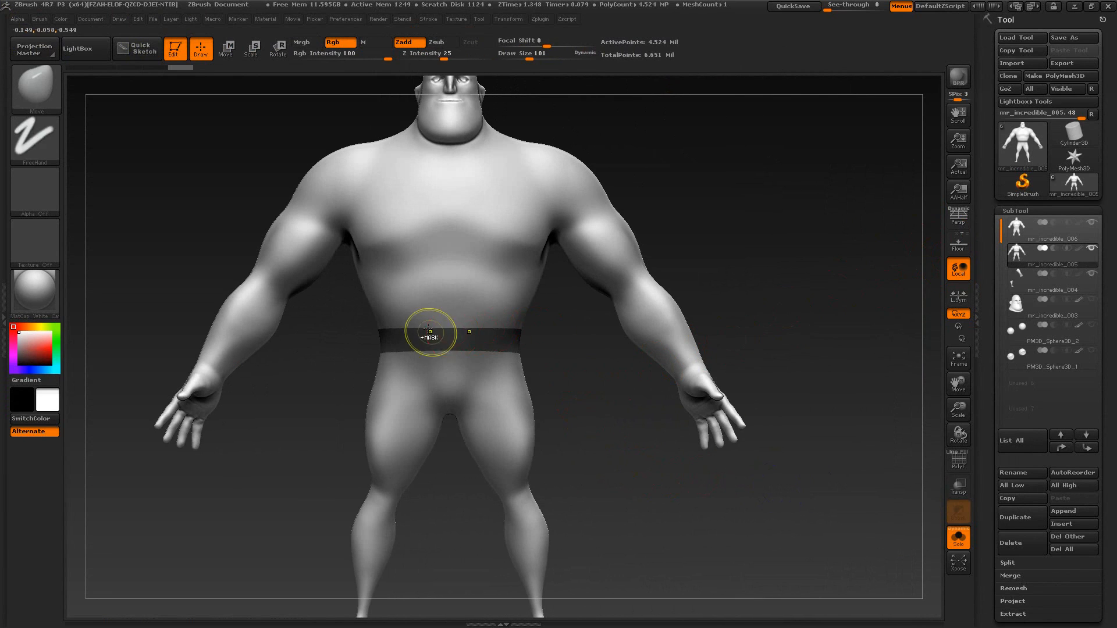
ctrl+drag(357, 331, 539, 355)
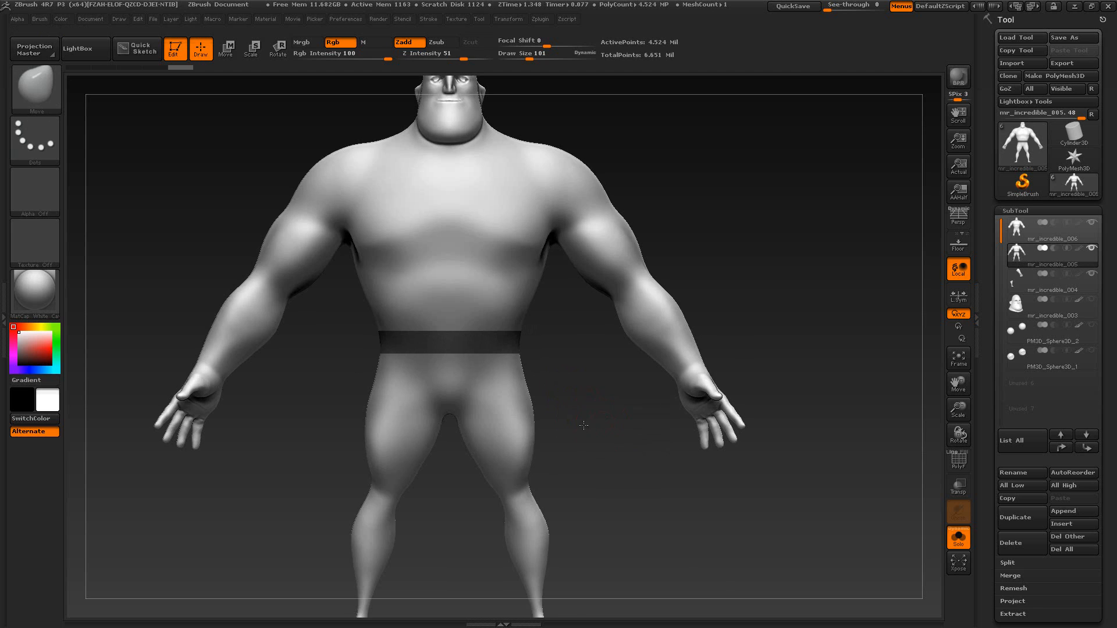
drag(584, 425, 375, 391)
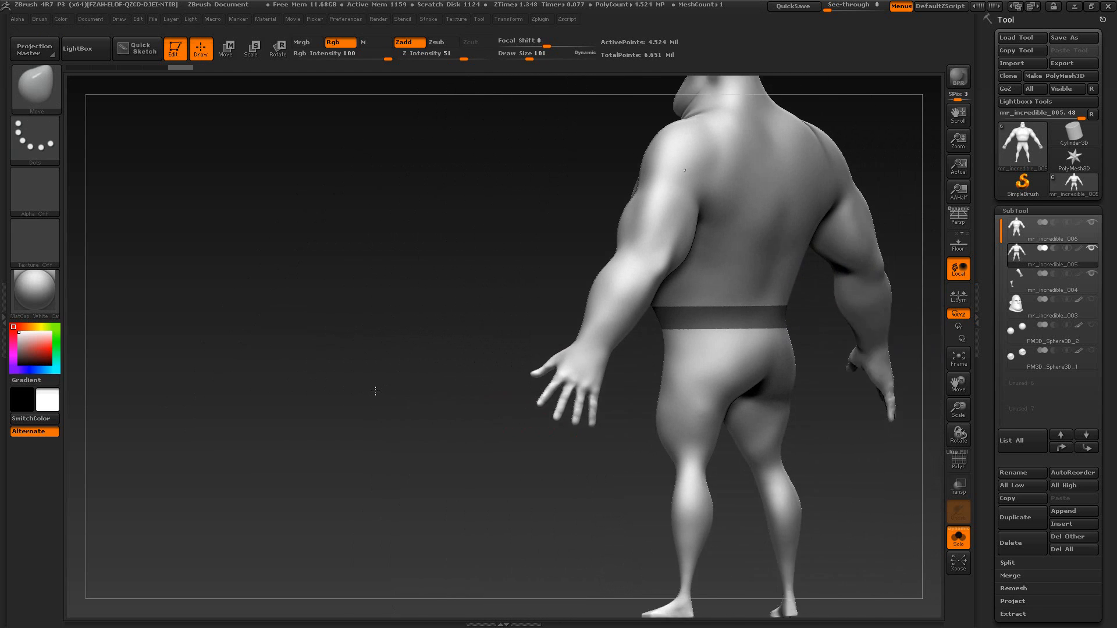
key(alt+Tab)
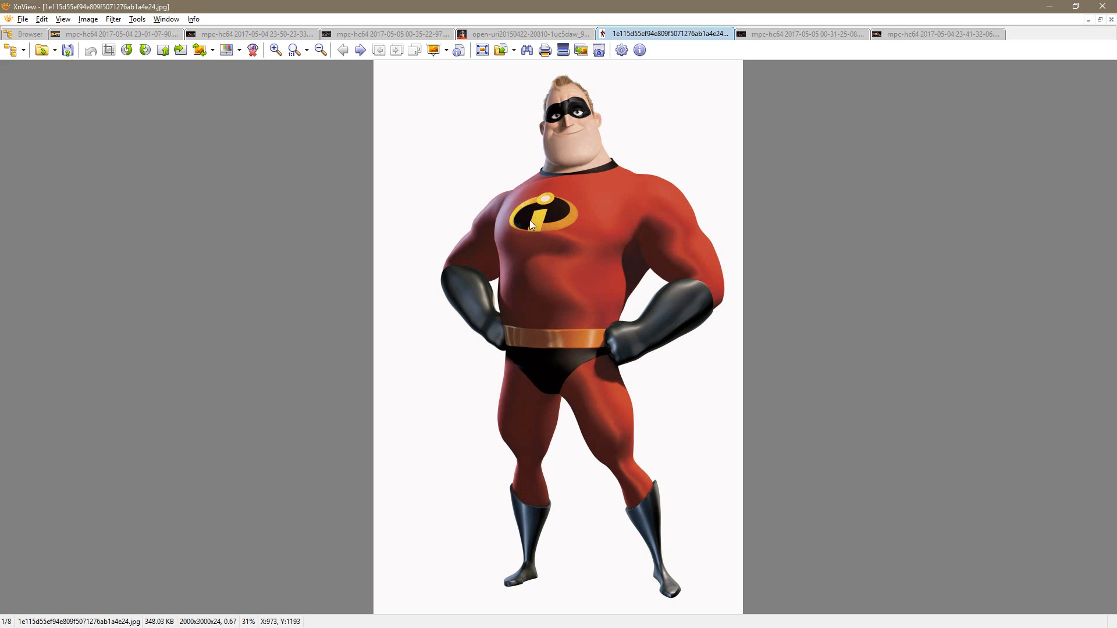
click(415, 35)
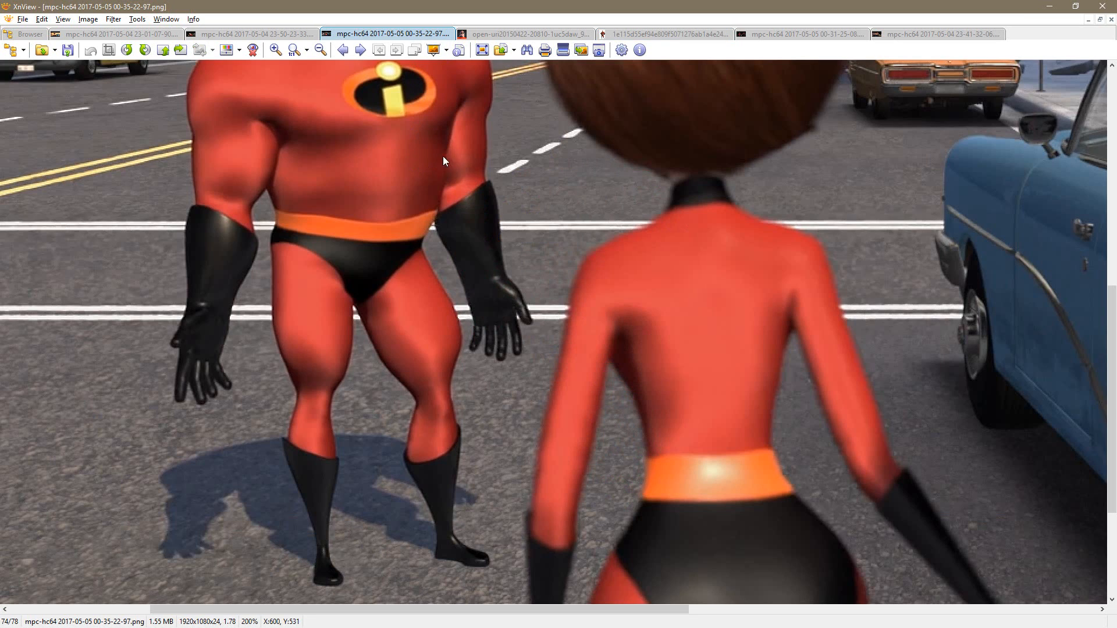
click(755, 35)
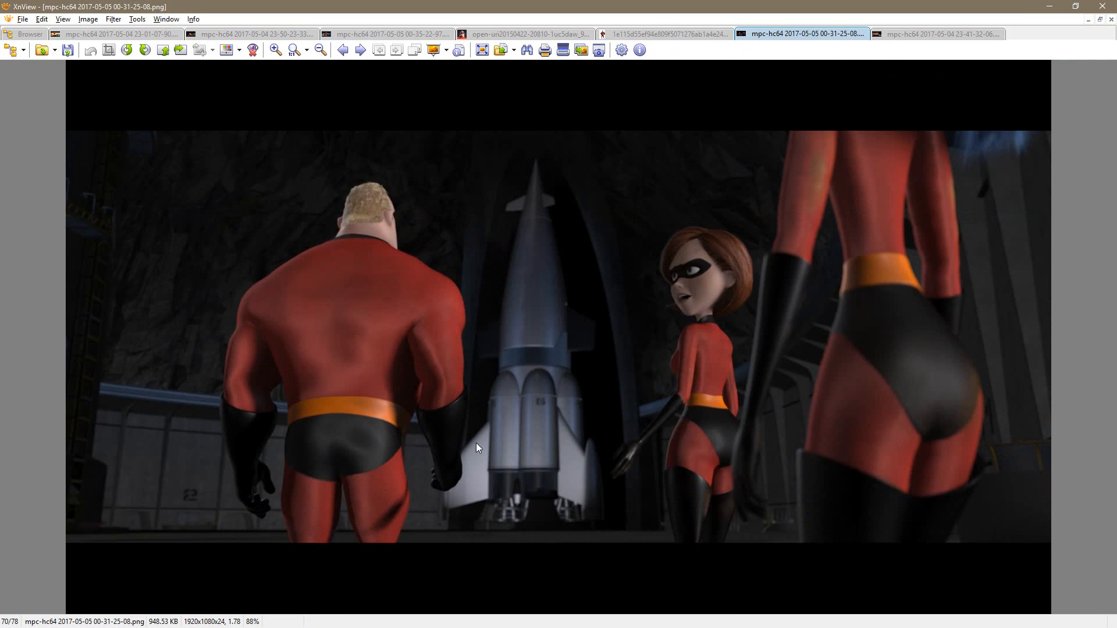
key(alt+Tab)
Step: Choose the SliceRect brush and try to slice the body along the belt mask at the waist
mouse_move(781, 453)
mouse_down()
mouse_move(731, 494)
mouse_move(598, 494)
mouse_move(618, 460)
mouse_move(604, 456)
mouse_move(531, 483)
mouse_move(671, 484)
mouse_move(639, 491)
mouse_move(663, 471)
mouse_move(652, 458)
mouse_up()
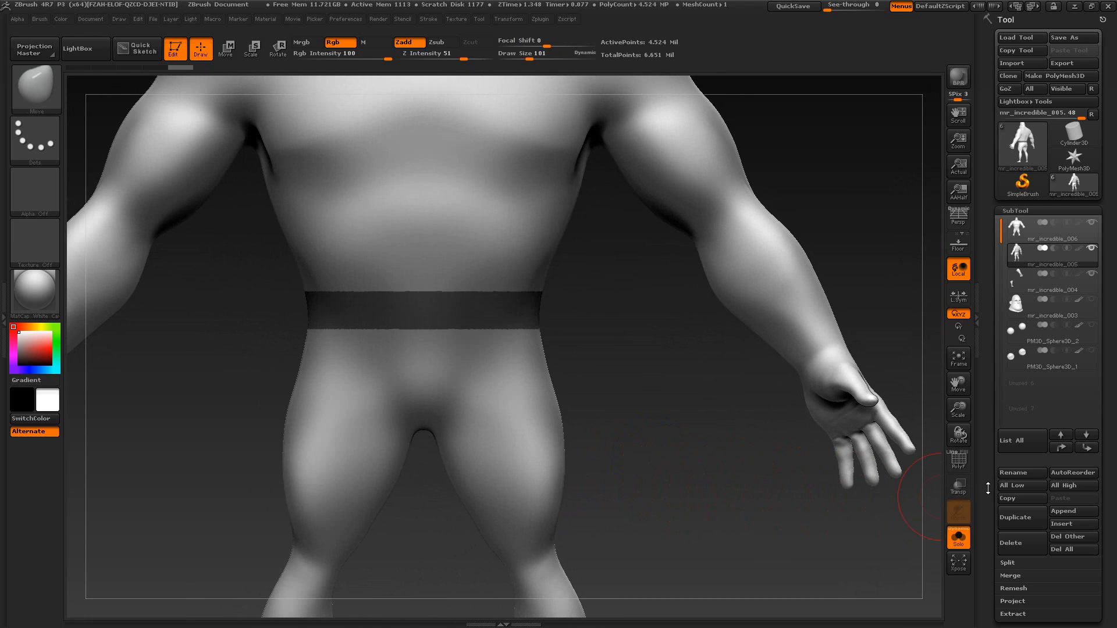
drag(988, 487, 986, 416)
drag(993, 471, 997, 363)
drag(987, 448, 986, 445)
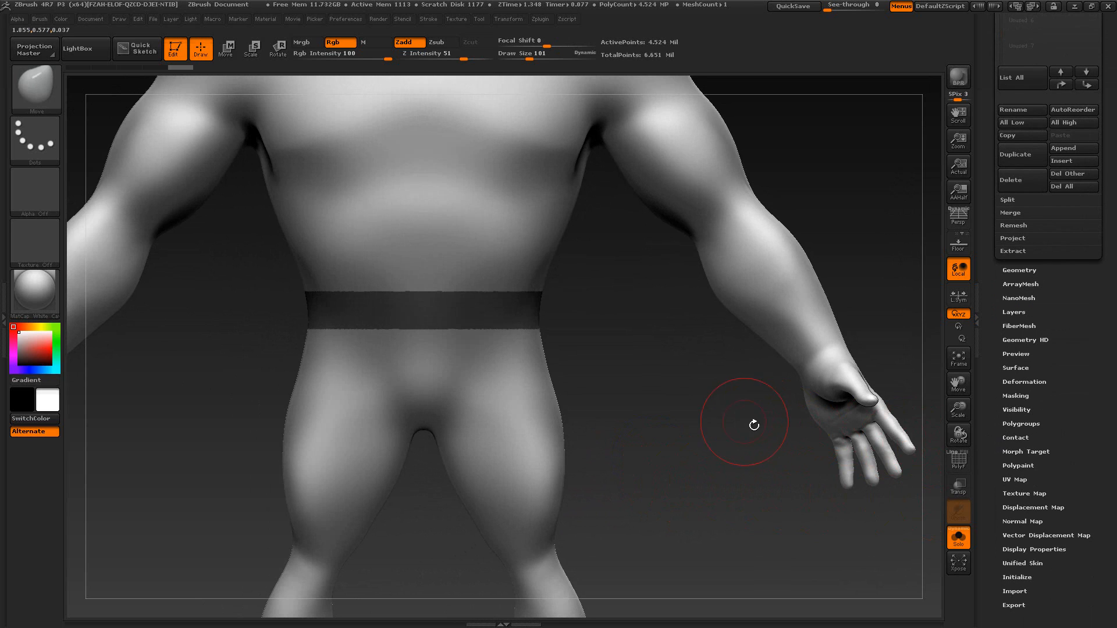
drag(719, 465, 729, 497)
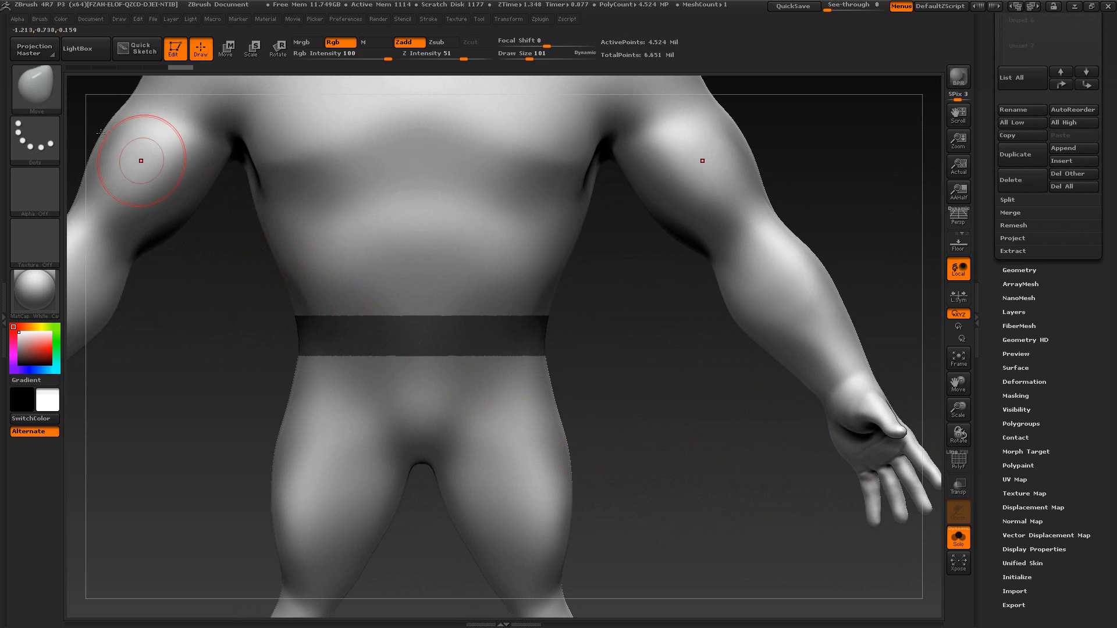
click(48, 92)
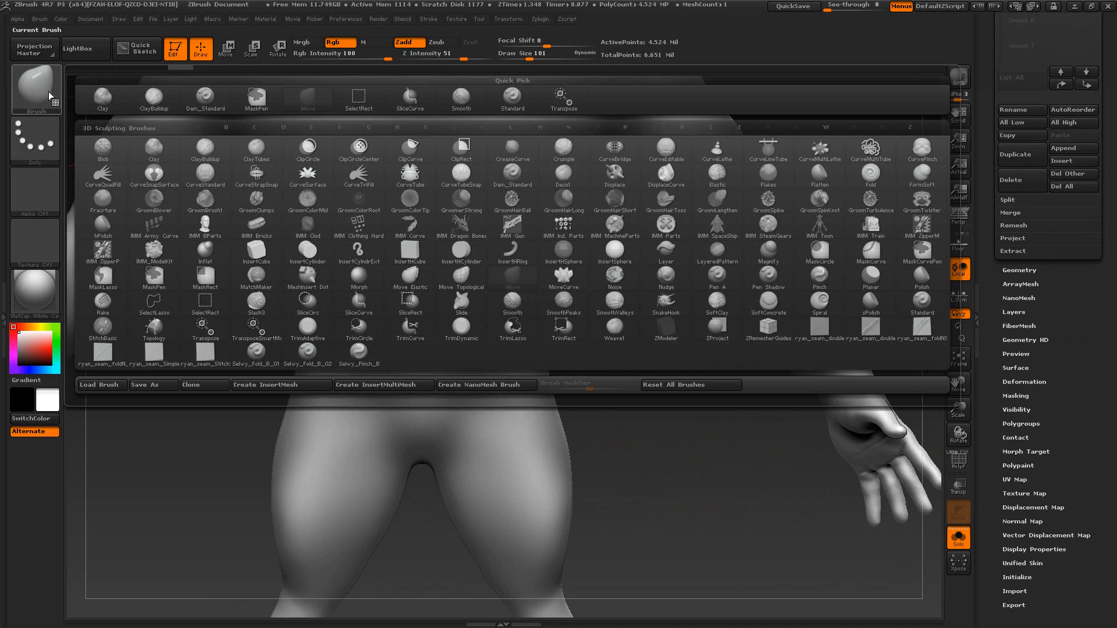
click(407, 100)
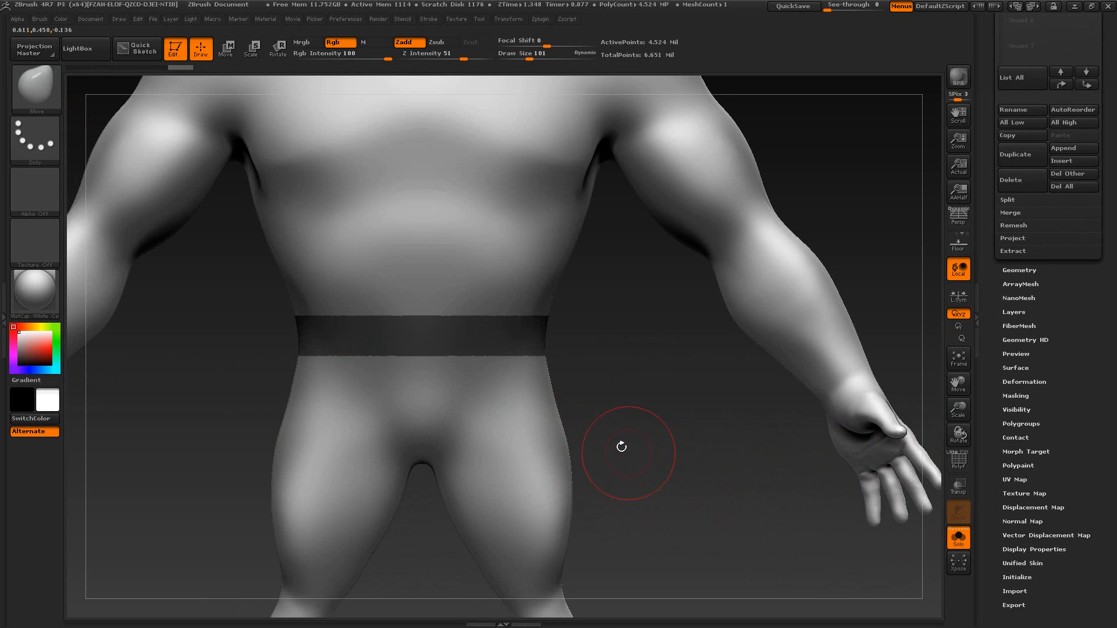
key(ctrl+shift)
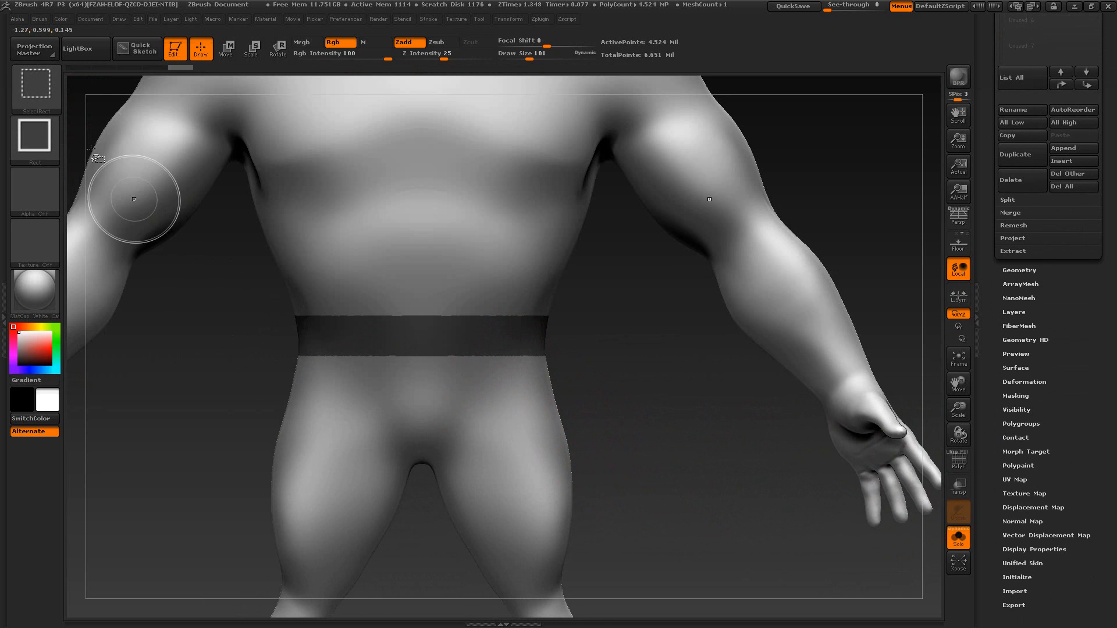
click(40, 87)
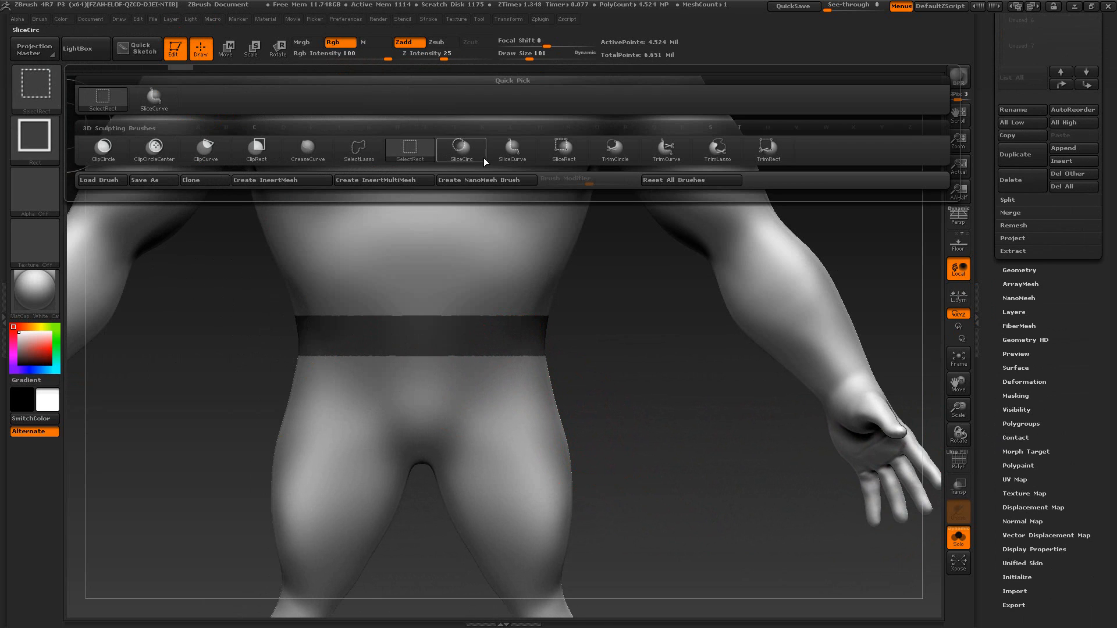
click(564, 150)
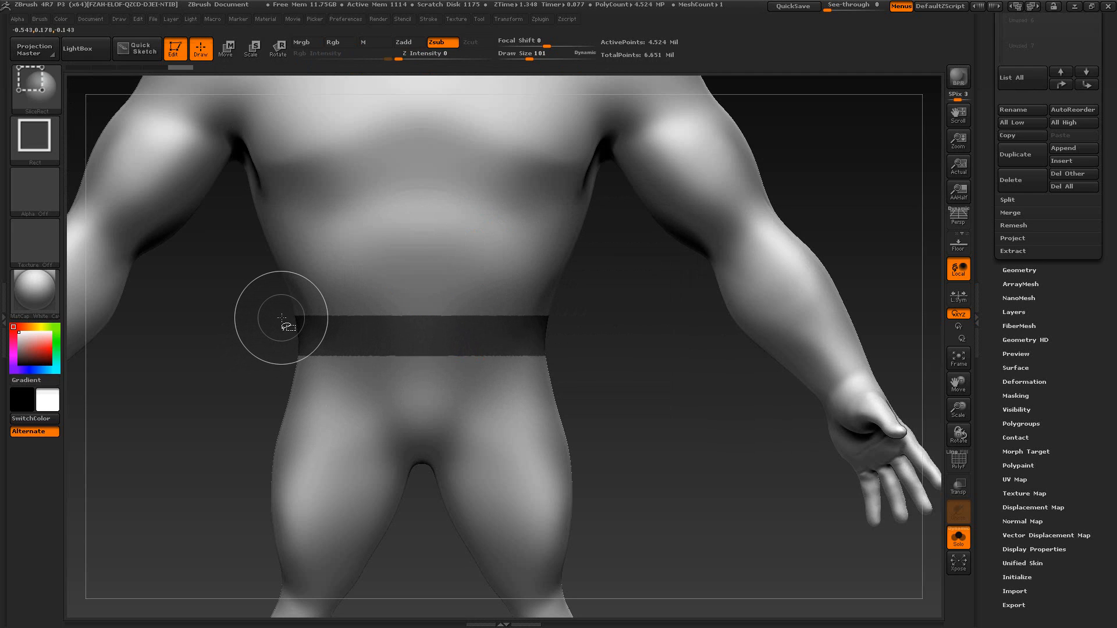
ctrl+shift+drag(282, 316, 578, 357)
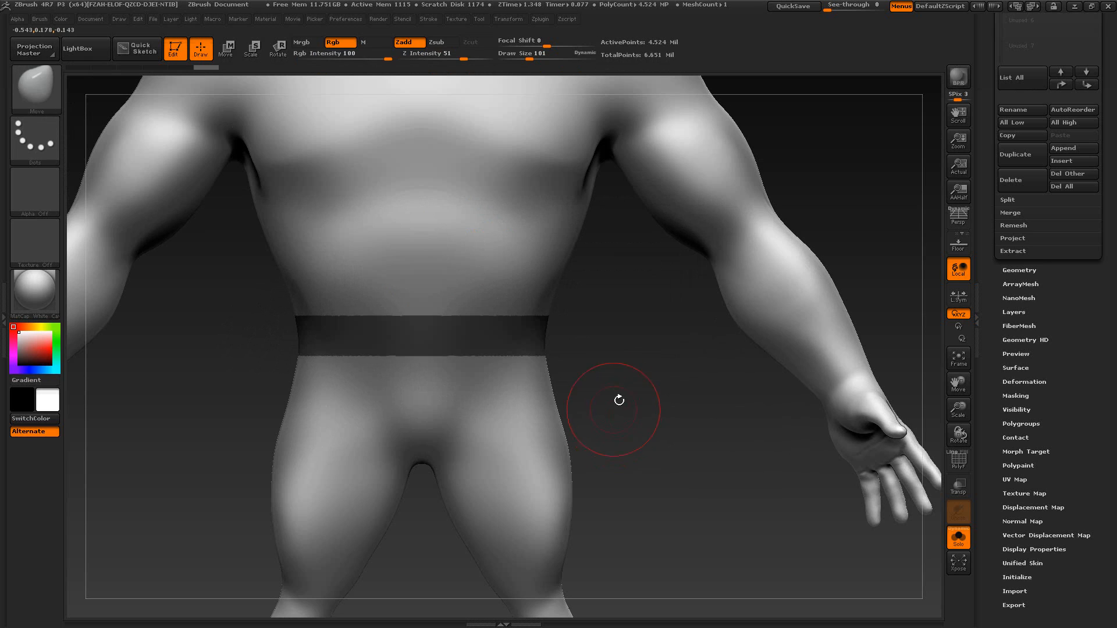
Step: Delete the body's lower subdivision levels and slice the mesh with a rectangle matching the belt mask
drag(980, 229, 986, 205)
click(1017, 323)
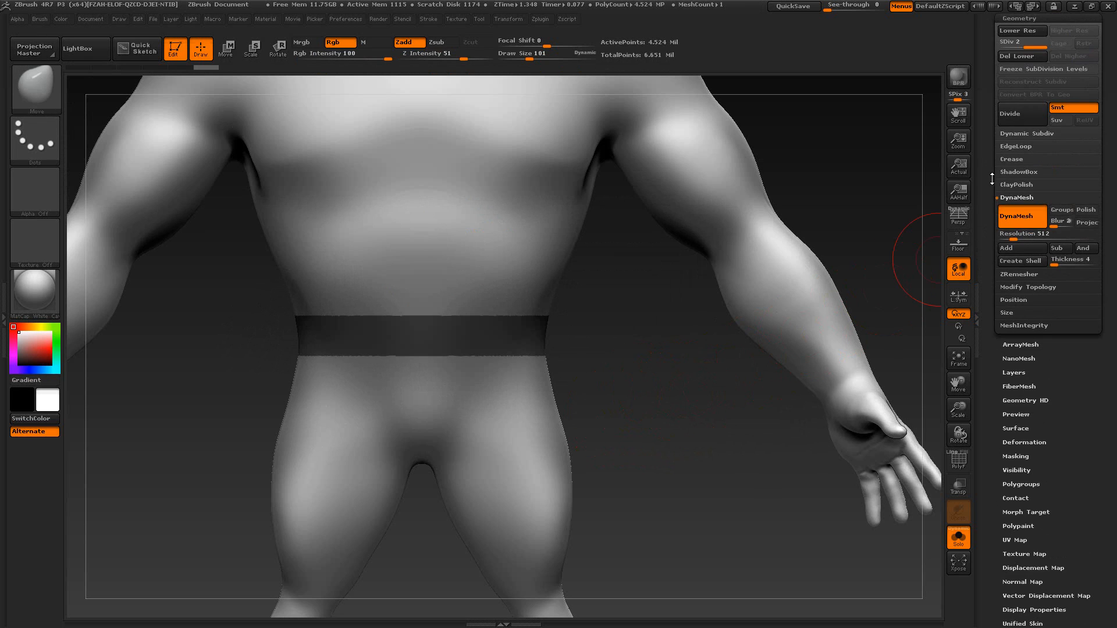
click(1017, 57)
key(ctrl+shift)
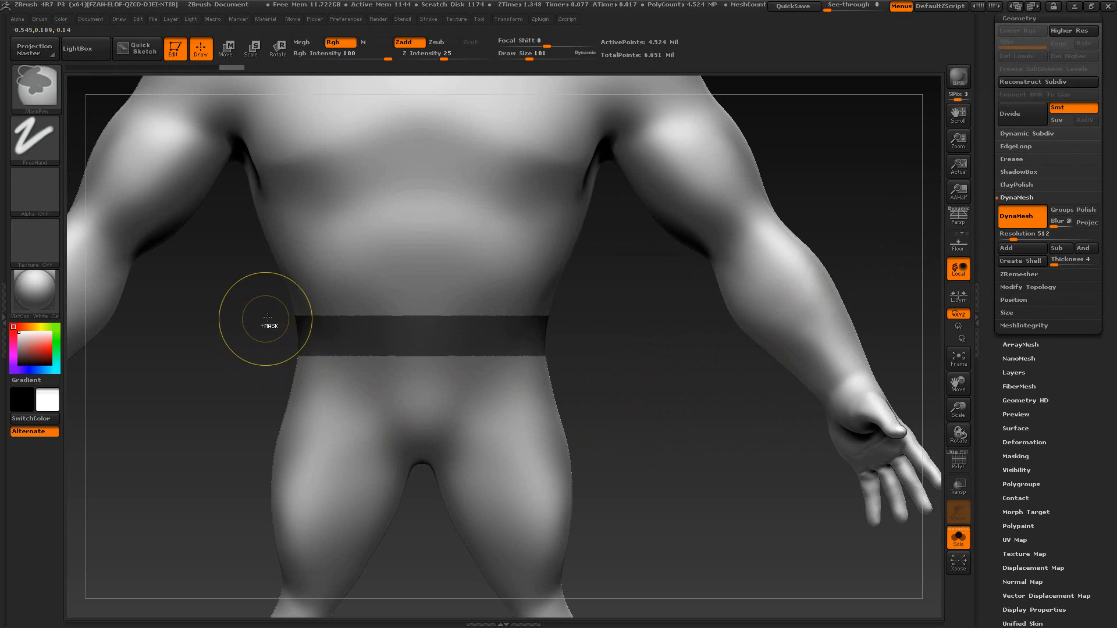
ctrl+shift+drag(275, 316, 598, 357)
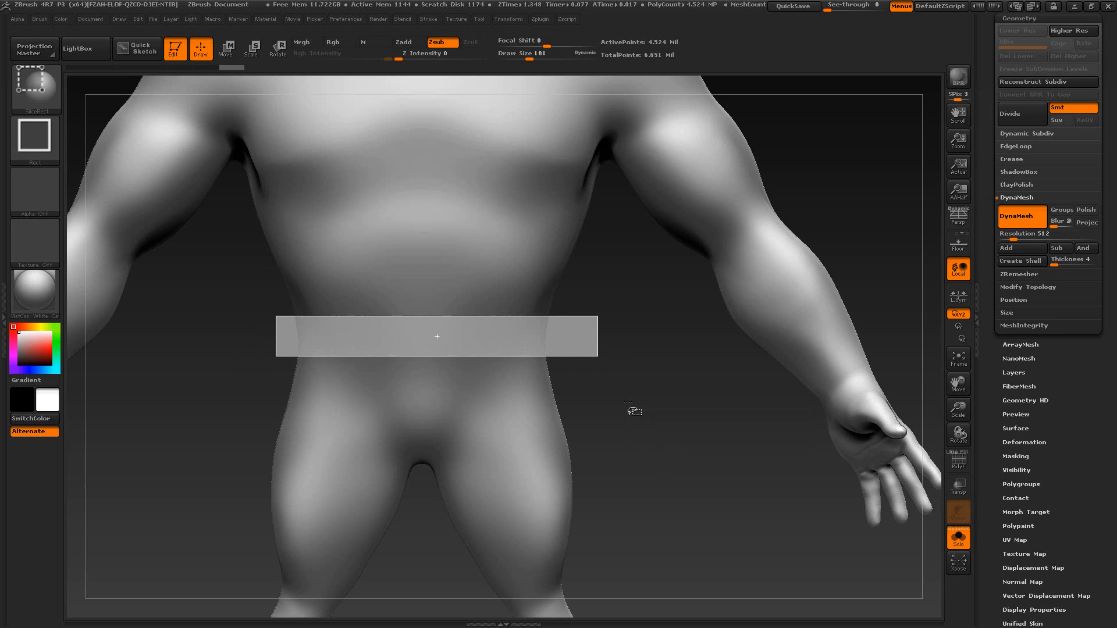
Step: Display the body's polyframe, clear the belt mask and turn on the polygroup colours
click(958, 460)
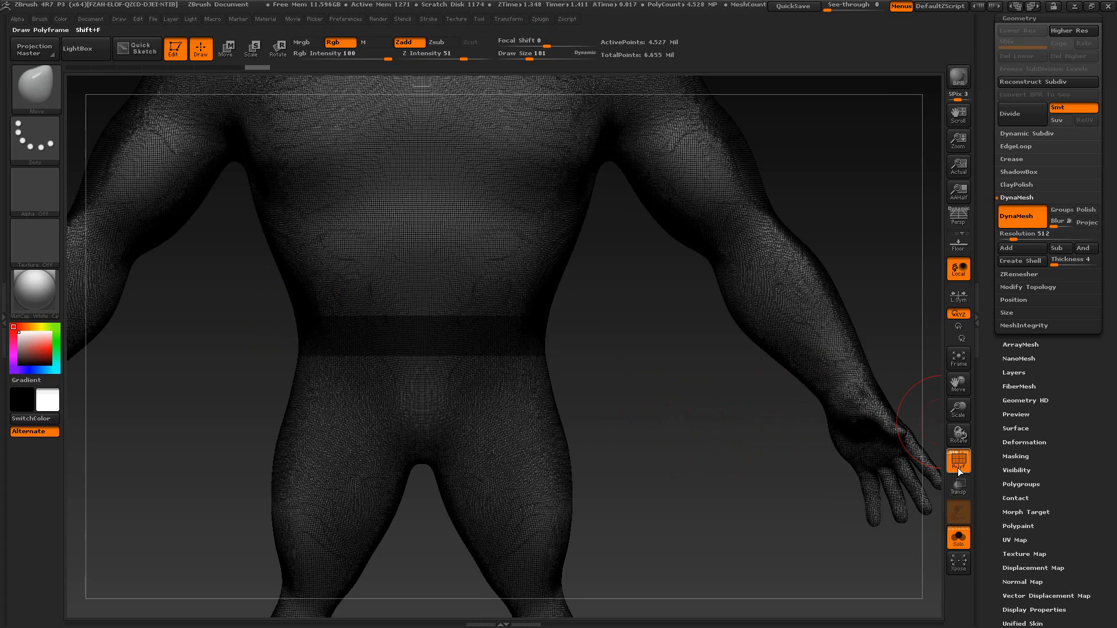
drag(737, 467, 716, 467)
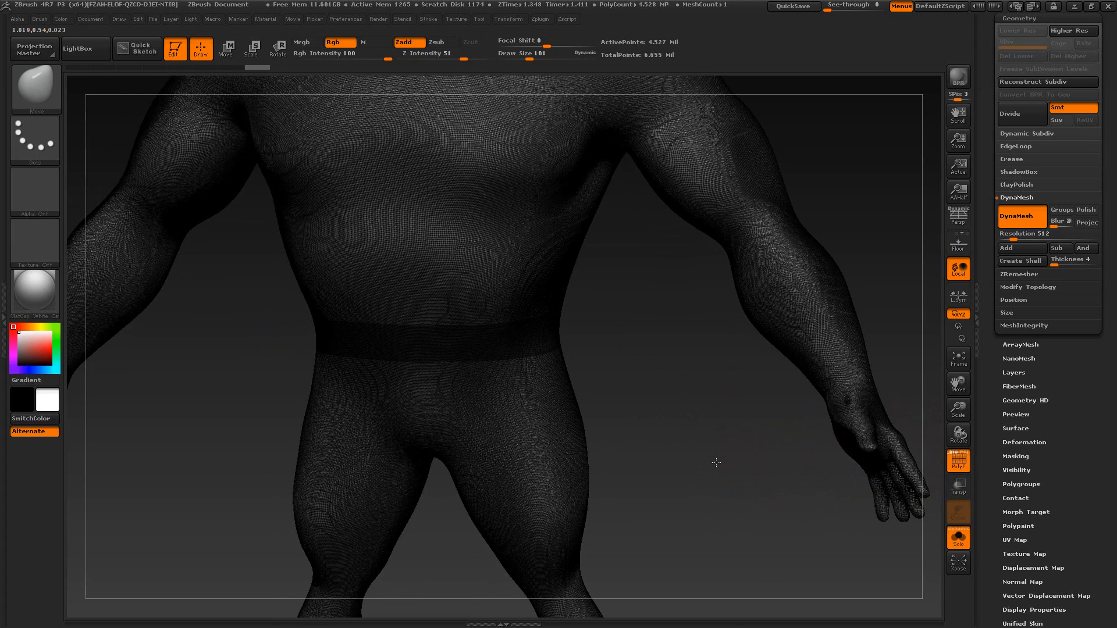
ctrl+drag(706, 416, 723, 462)
mouse_move(791, 473)
mouse_down()
mouse_move(780, 495)
mouse_move(780, 478)
mouse_move(788, 500)
mouse_up()
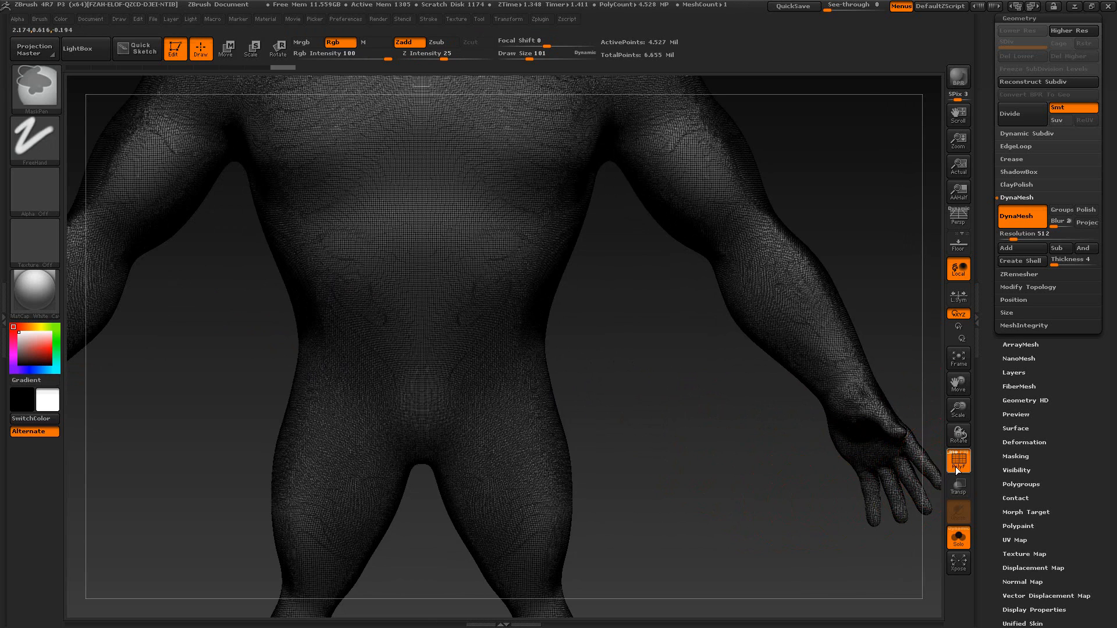
click(960, 459)
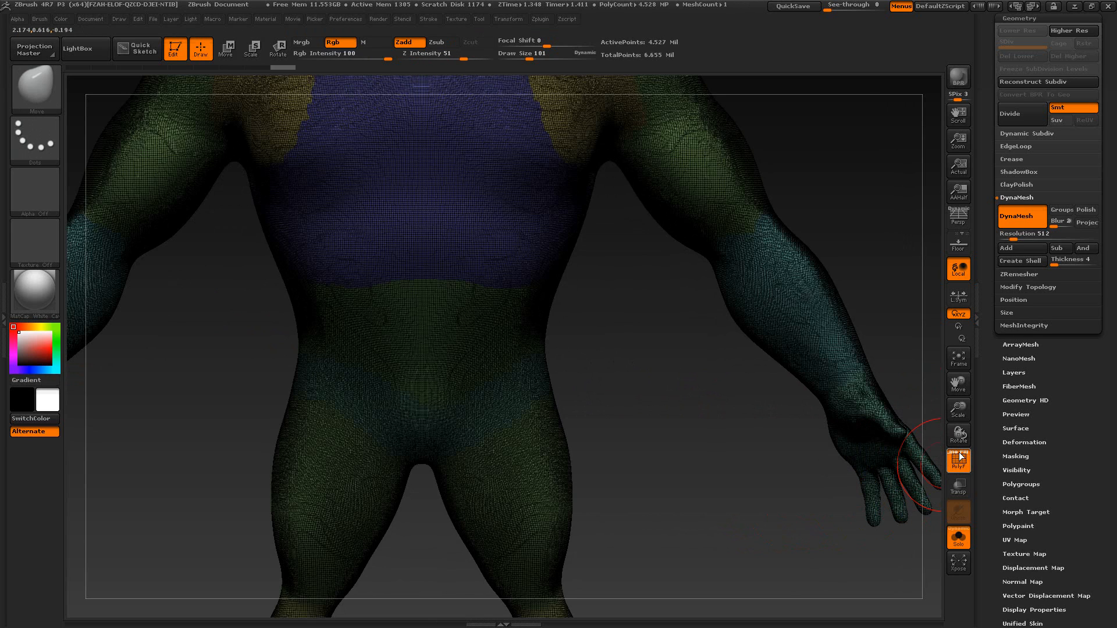
Step: Restore the cleared belt mask by undoing and assign the whole visible body to a single polygroup
click(959, 455)
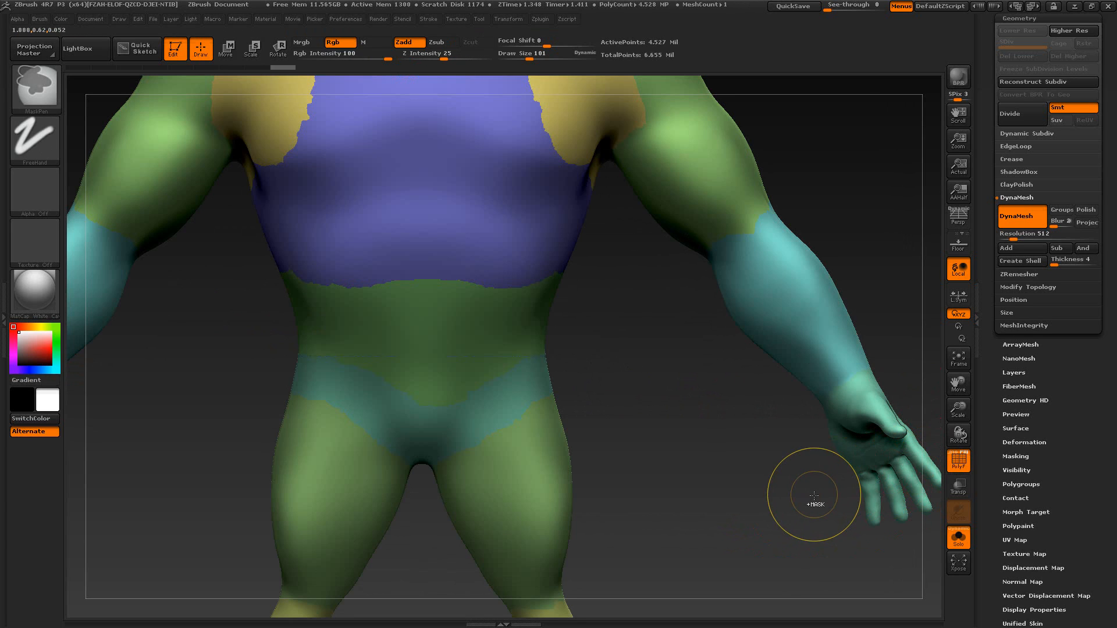
key(ctrl+z)
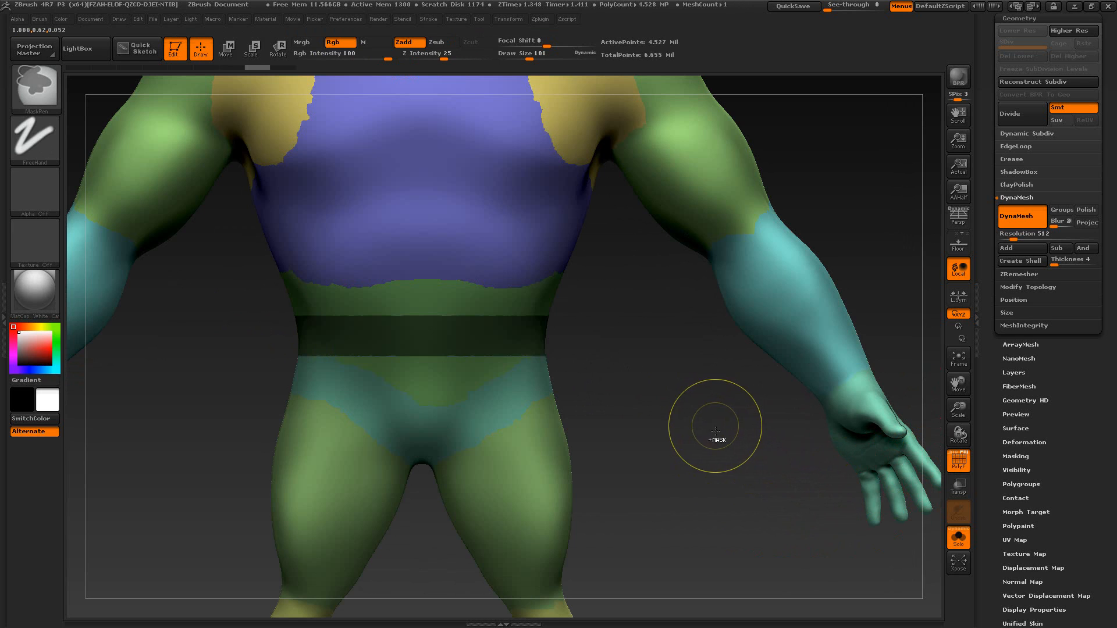
drag(992, 490, 1030, 366)
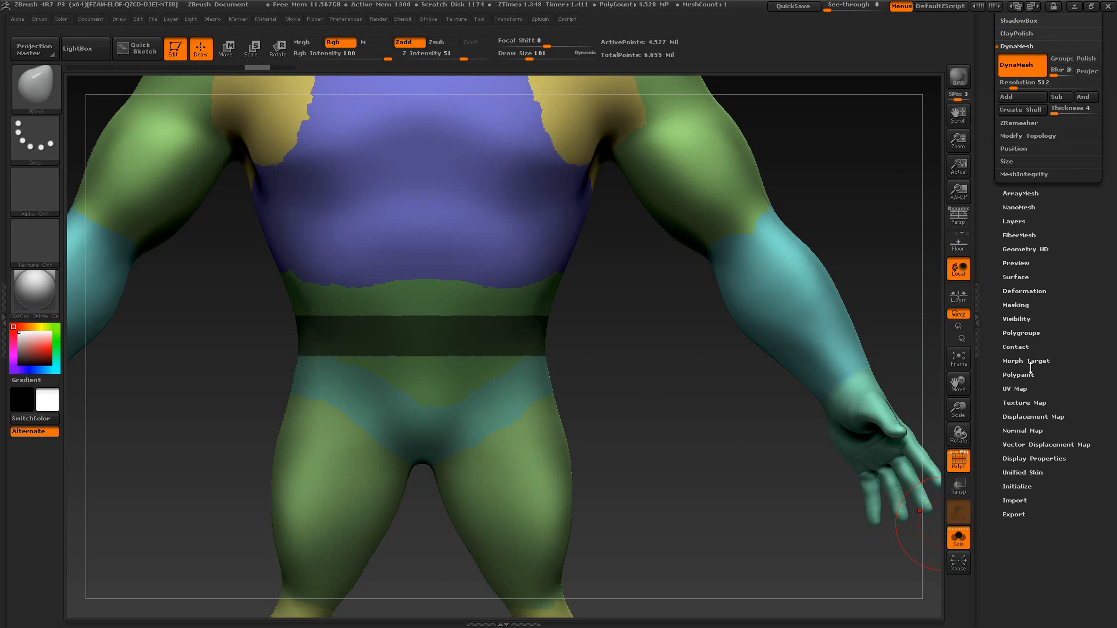
click(1021, 334)
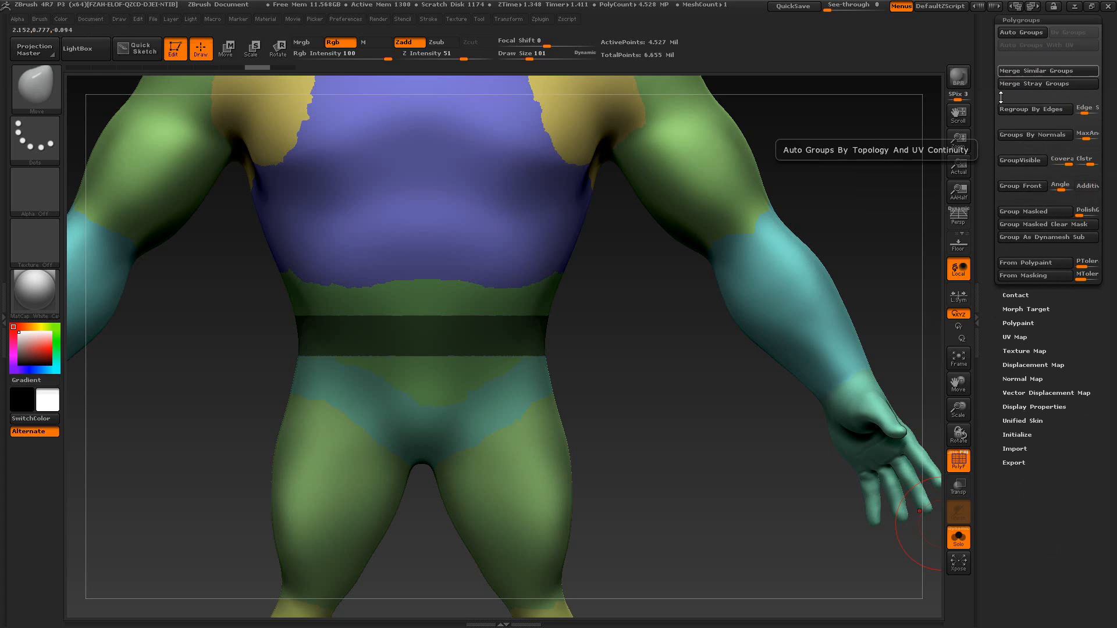
click(1017, 161)
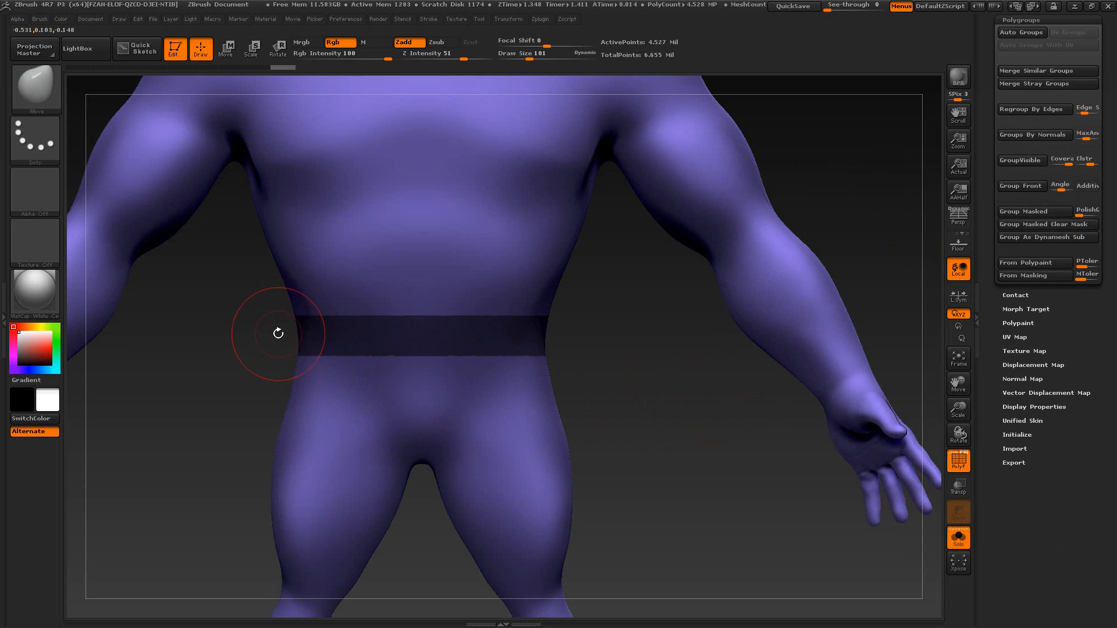
key(alt+Tab)
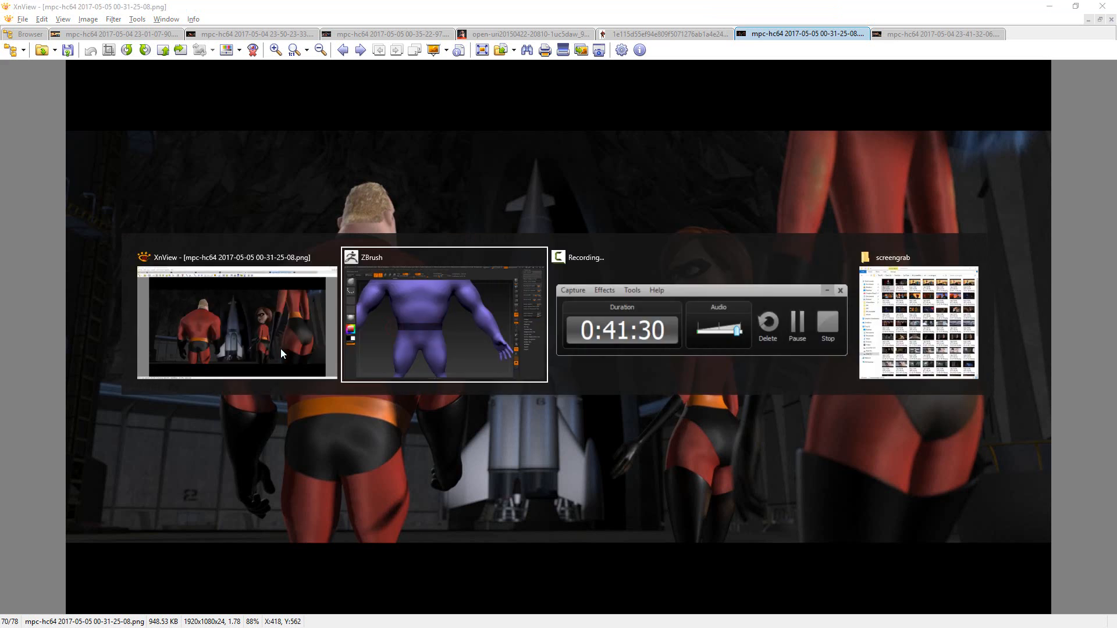
key(ctrl)
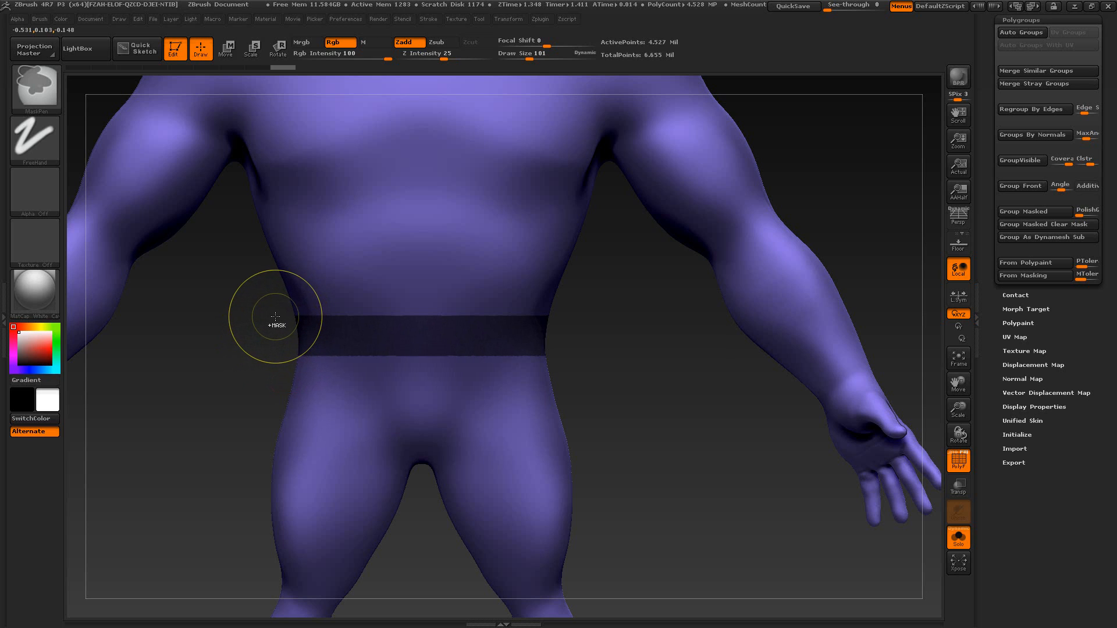
ctrl+drag(273, 322, 575, 356)
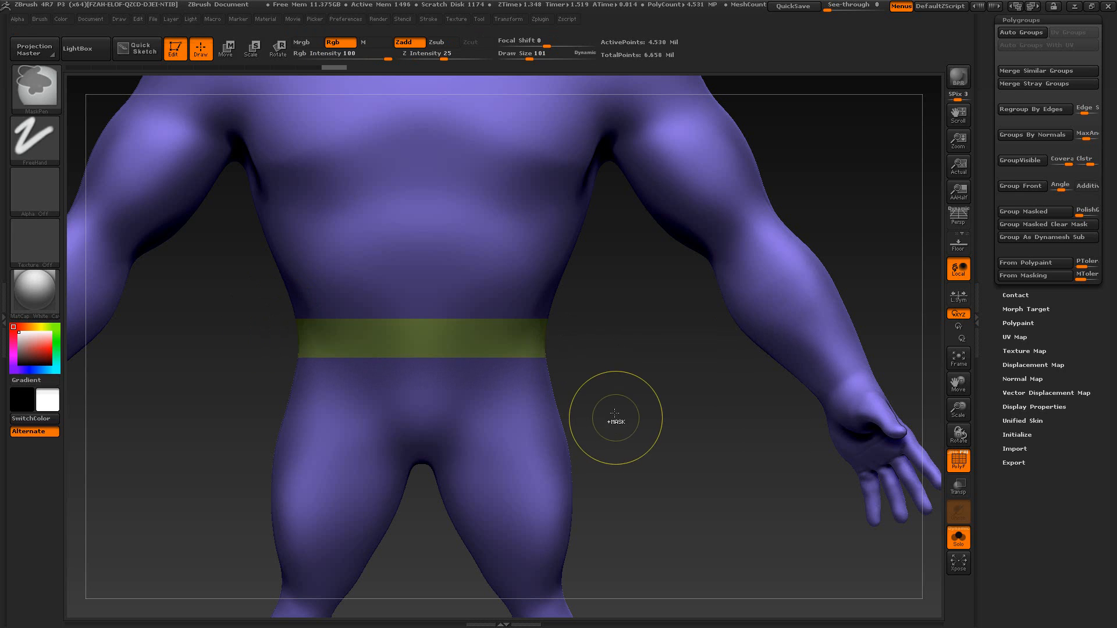
mouse_move(604, 401)
mouse_down()
mouse_move(588, 401)
mouse_move(622, 402)
mouse_up()
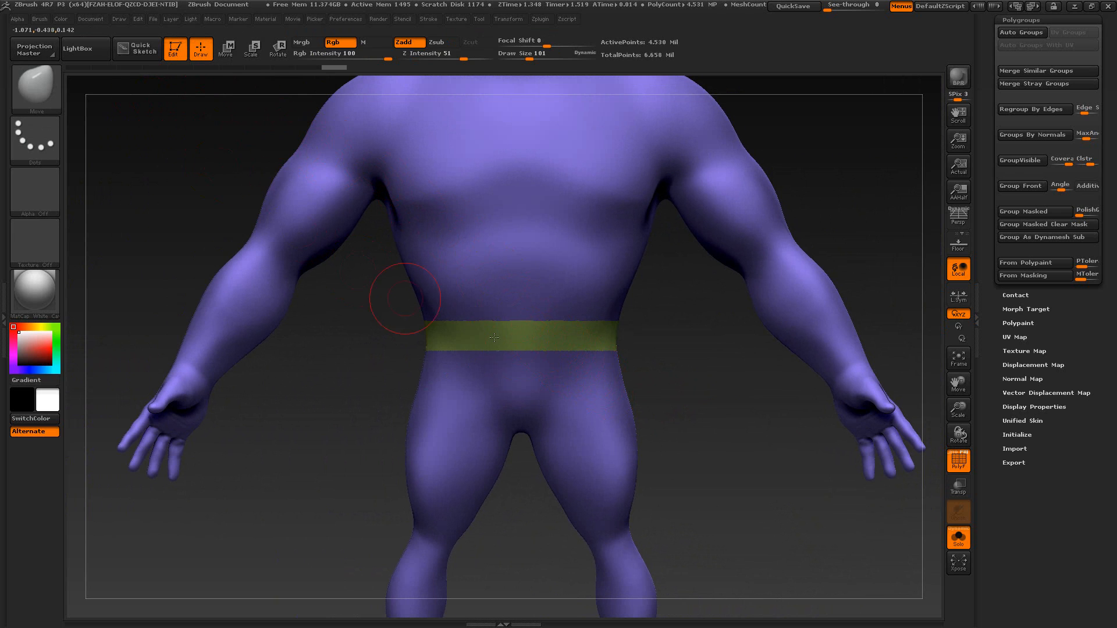
drag(684, 437, 593, 416)
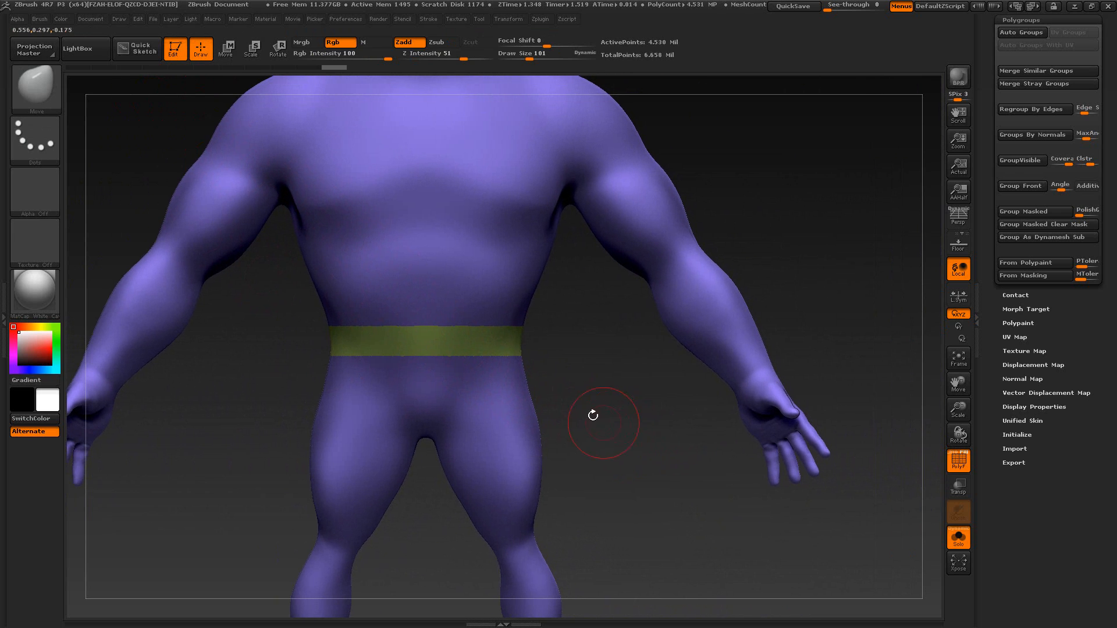
Step: Isolate the belt band's polygroup and delete the hidden rest of the body mesh
ctrl+shift+click(467, 338)
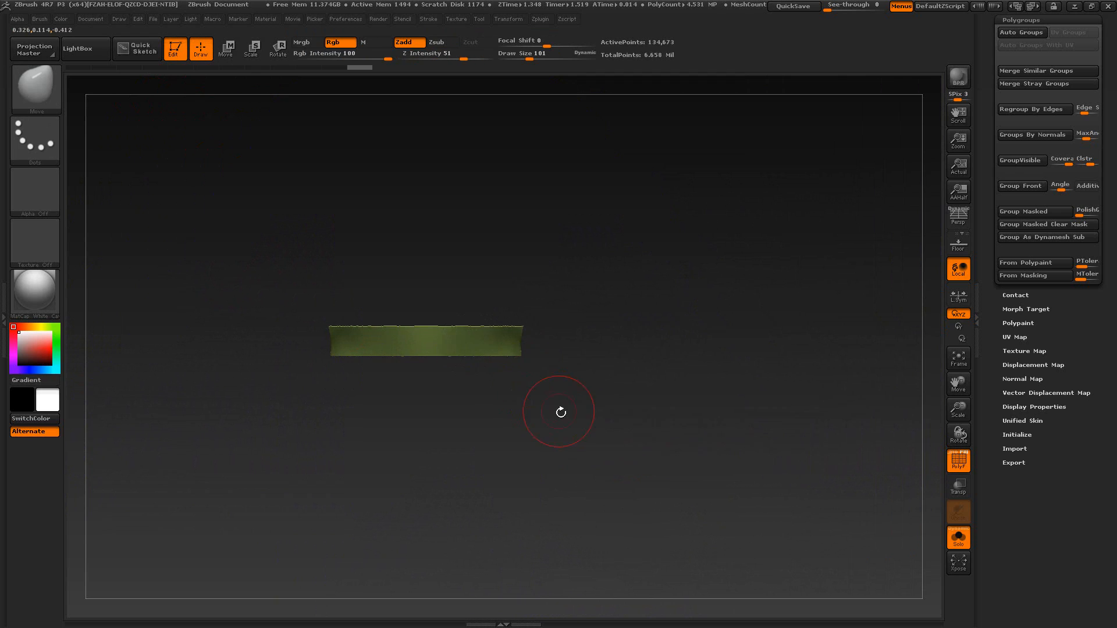
drag(561, 411, 626, 436)
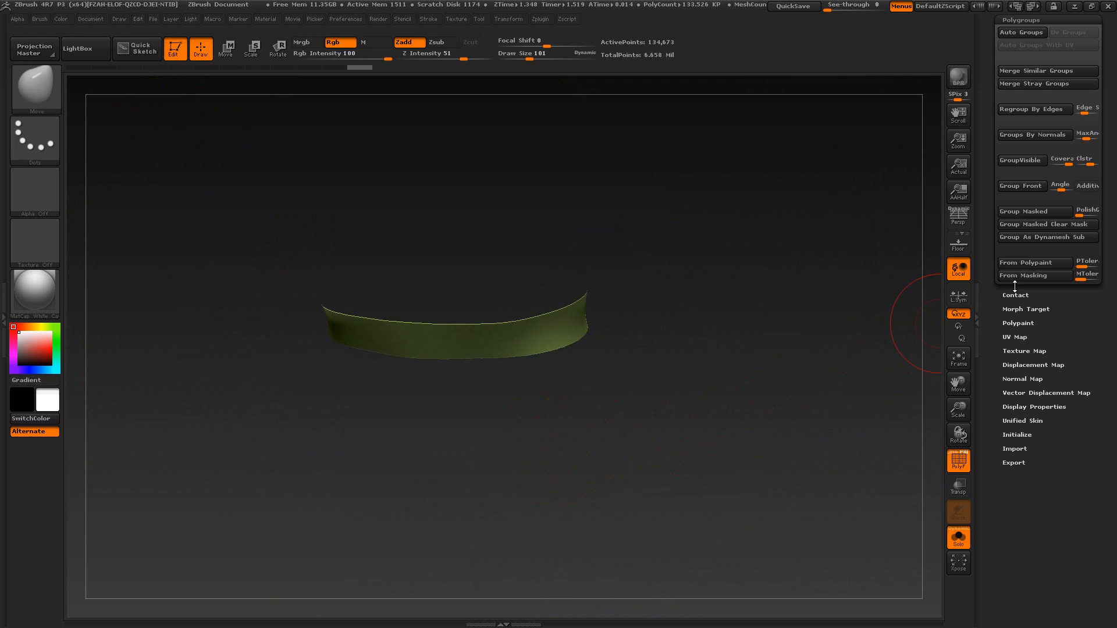
scroll(995, 299, up, 5)
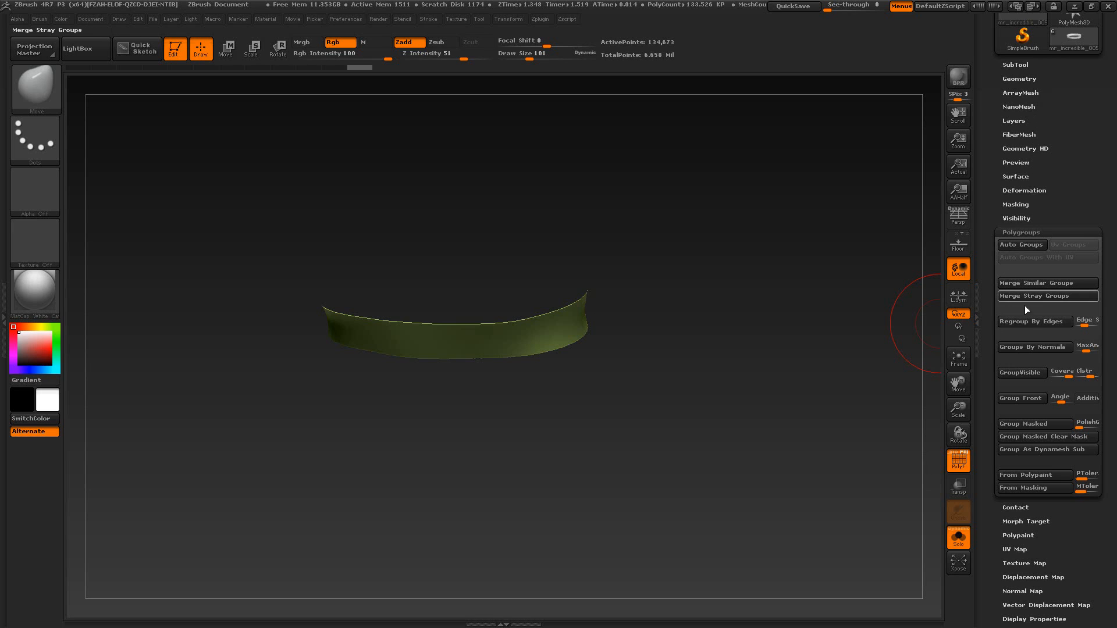
drag(991, 347, 991, 270)
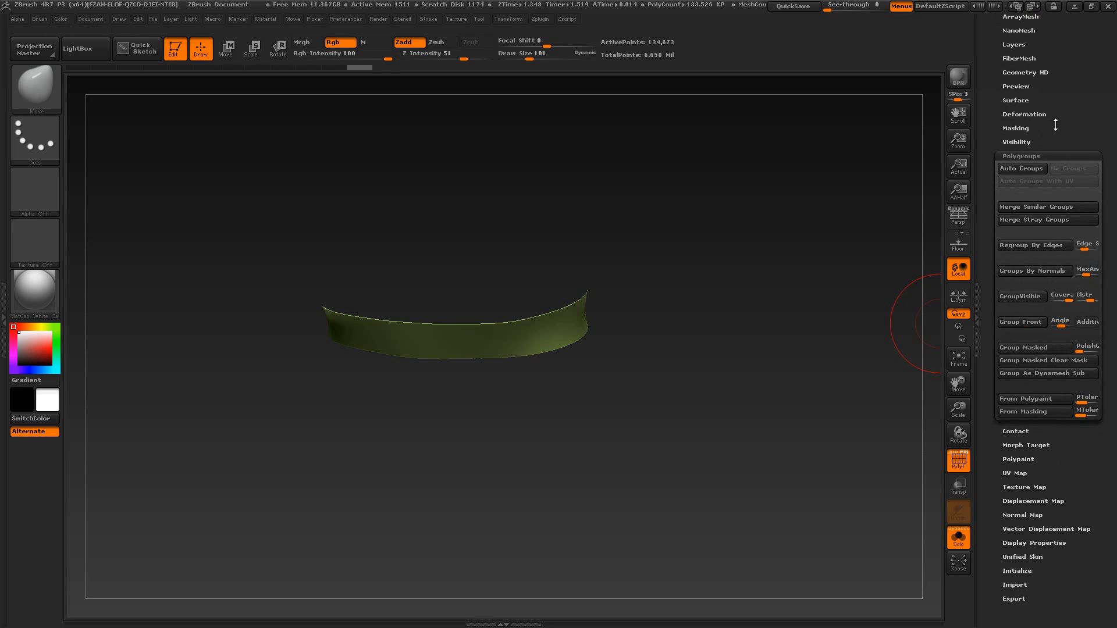
drag(1055, 125, 1048, 184)
click(1029, 113)
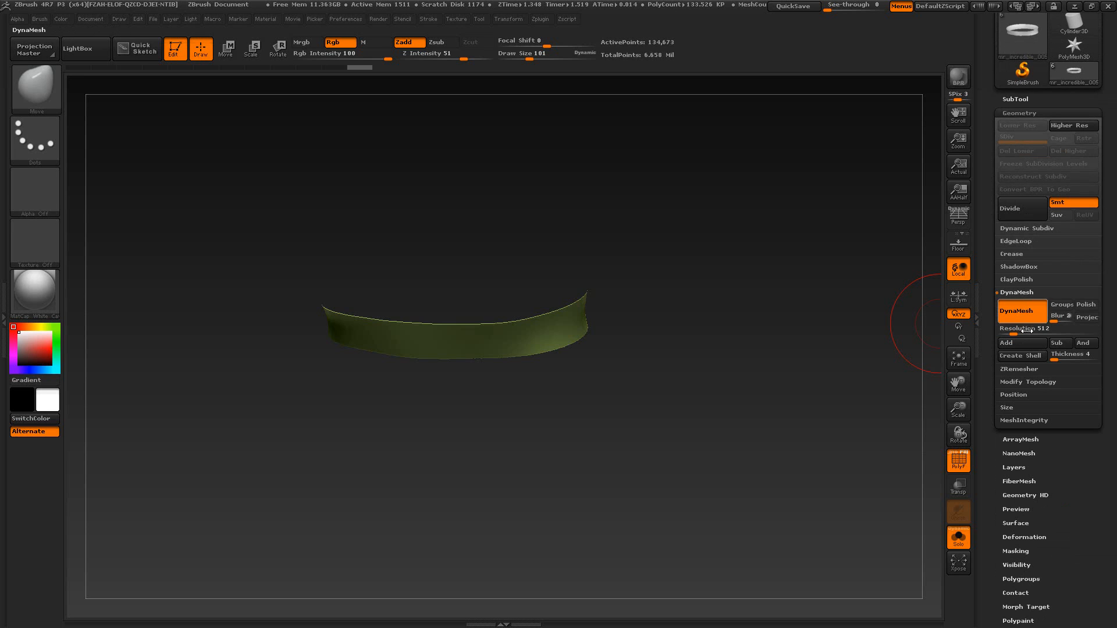
click(1021, 382)
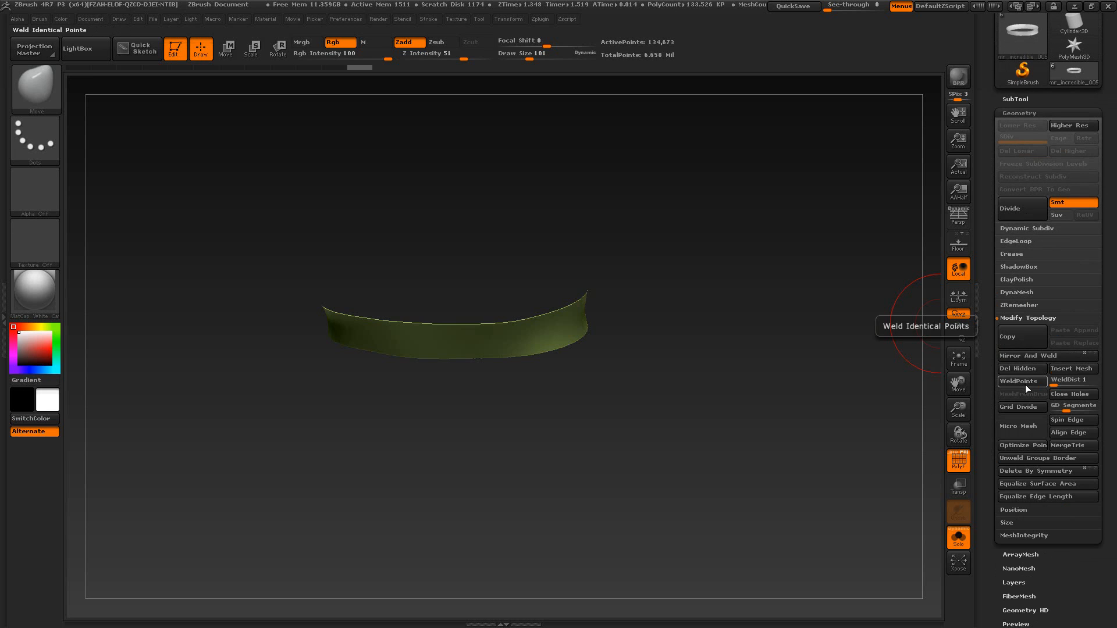
click(1018, 368)
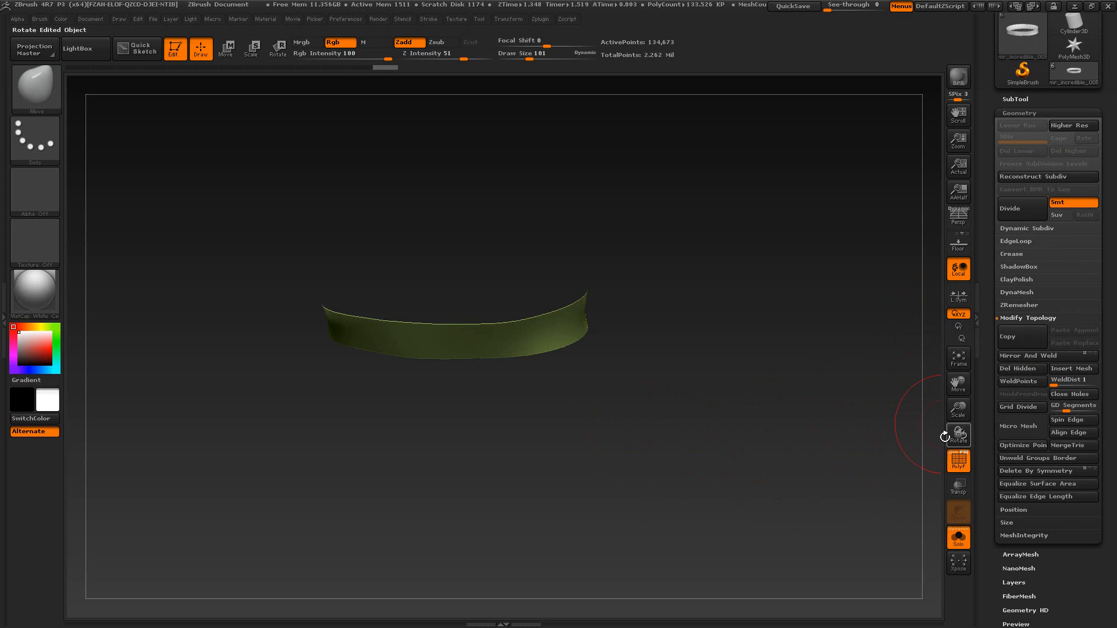
Step: Close the open holes of the belt band and assign the whole piece to one polygroup
mouse_move(720, 448)
mouse_down()
mouse_move(705, 361)
mouse_move(716, 448)
mouse_move(714, 371)
mouse_move(763, 403)
mouse_up()
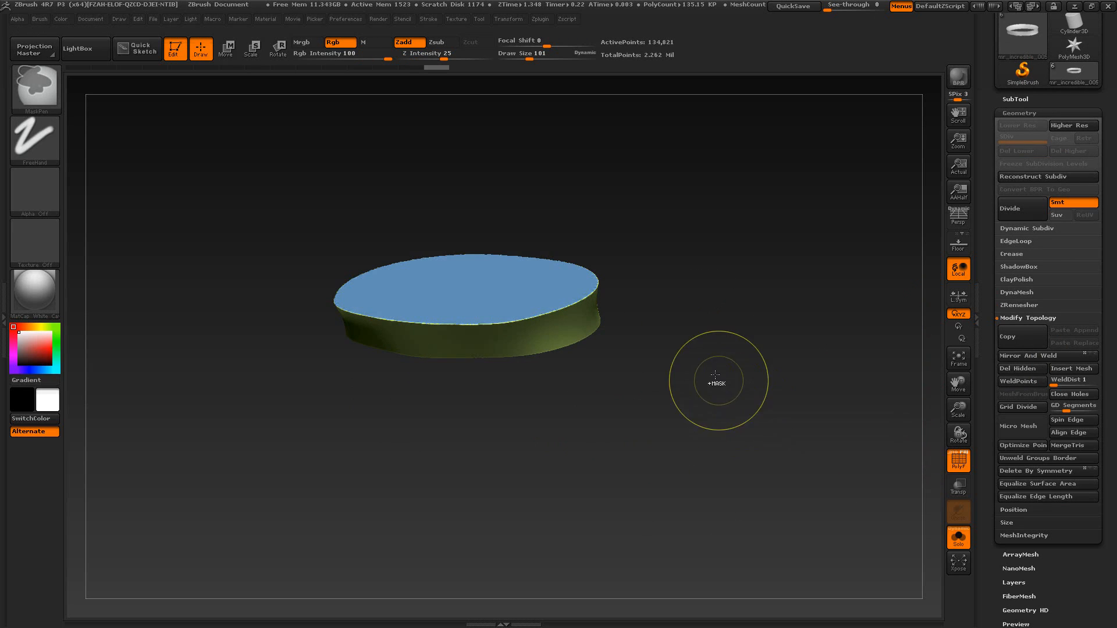
drag(718, 378, 706, 400)
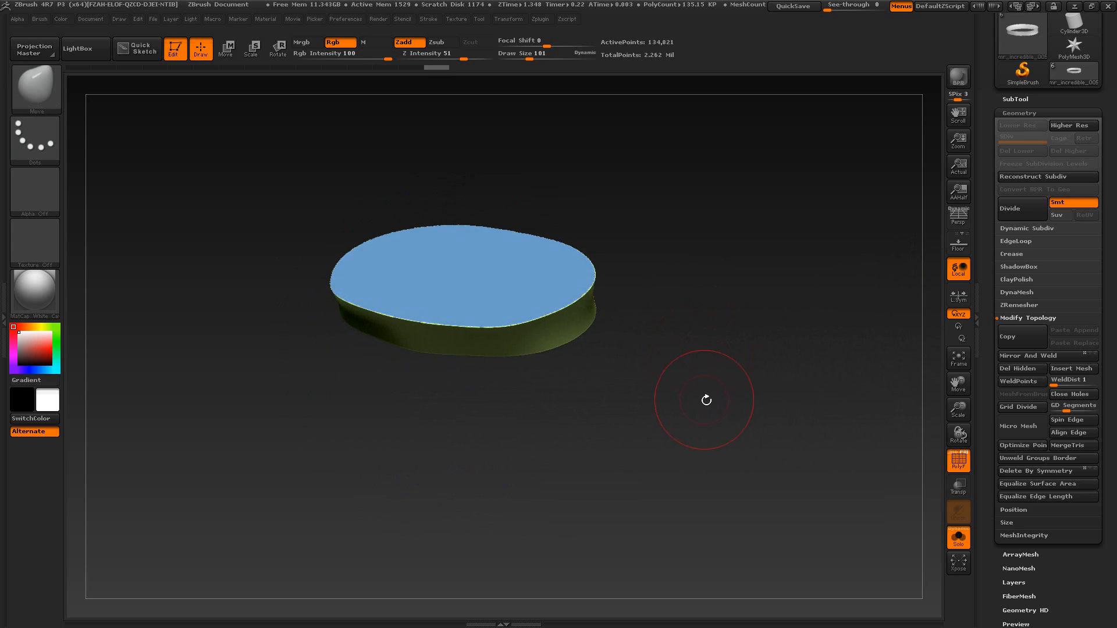
mouse_move(991, 469)
mouse_down()
mouse_move(990, 367)
mouse_move(987, 452)
mouse_up()
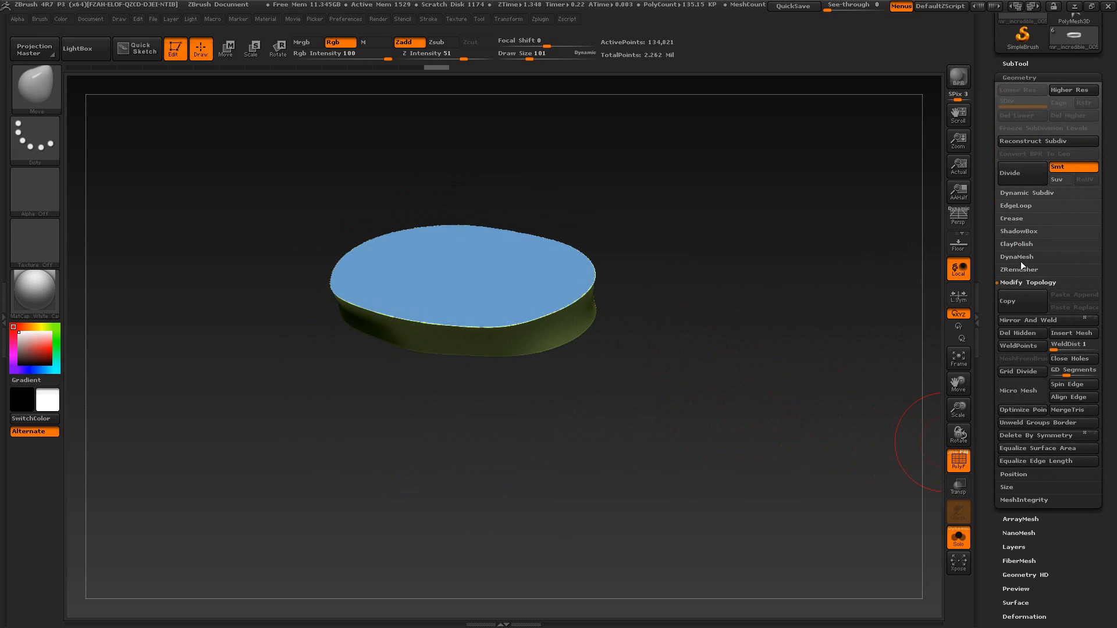
drag(995, 294, 990, 243)
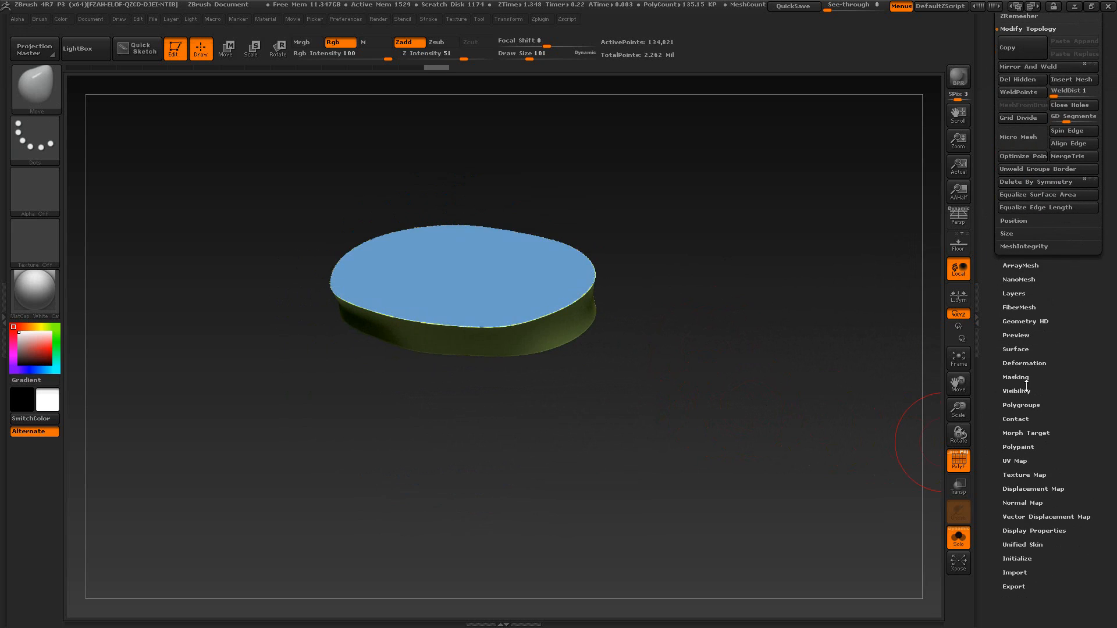
click(1025, 405)
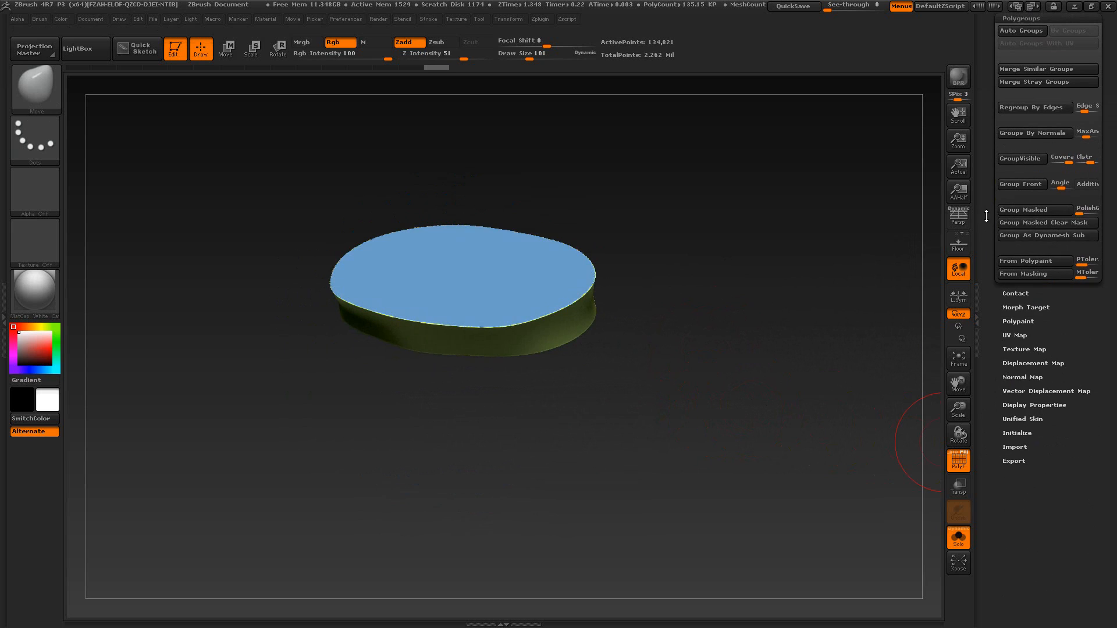
drag(987, 174, 987, 263)
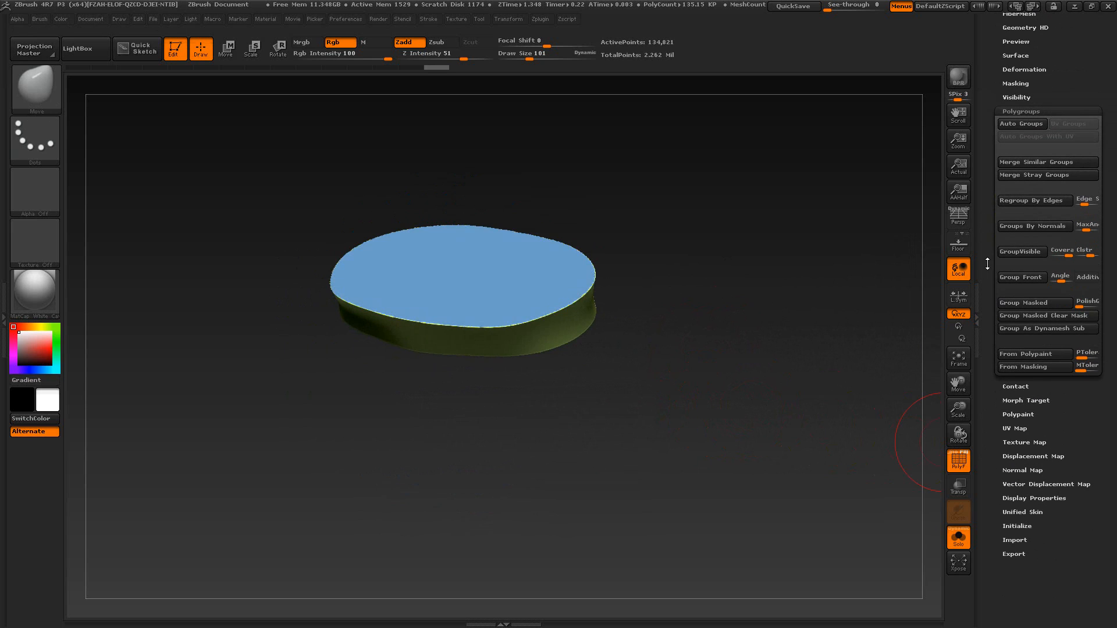
click(1018, 253)
mouse_move(782, 404)
mouse_down()
mouse_move(773, 444)
mouse_move(779, 382)
mouse_up()
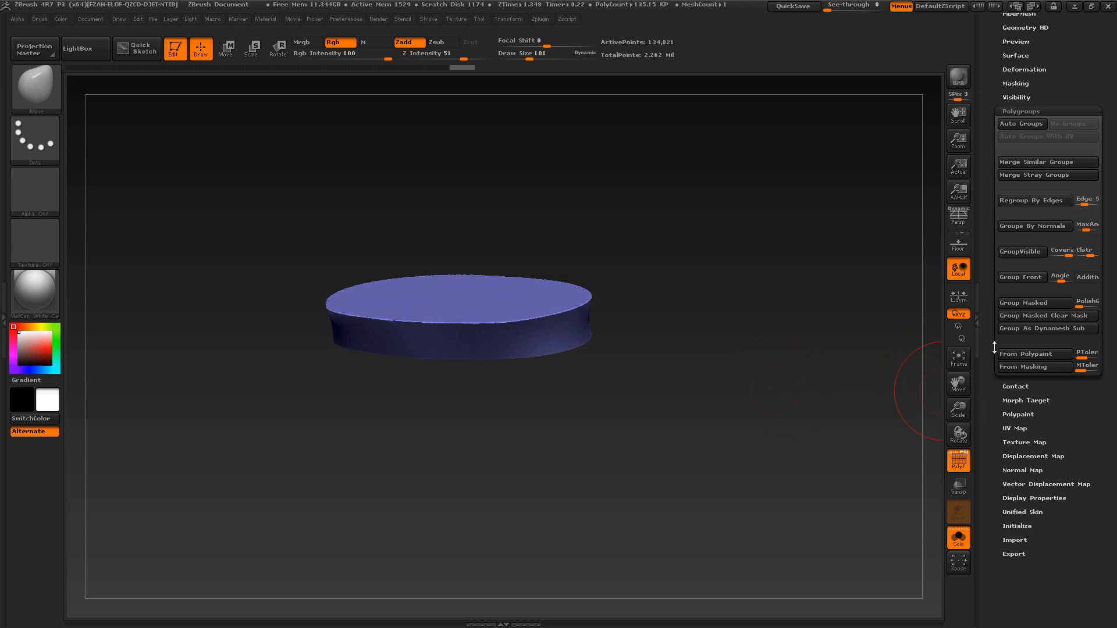
Step: Check the belt reference, then apply the Smooth deformation to the belt piece and repeat it on the active subtool several times
drag(983, 323, 976, 398)
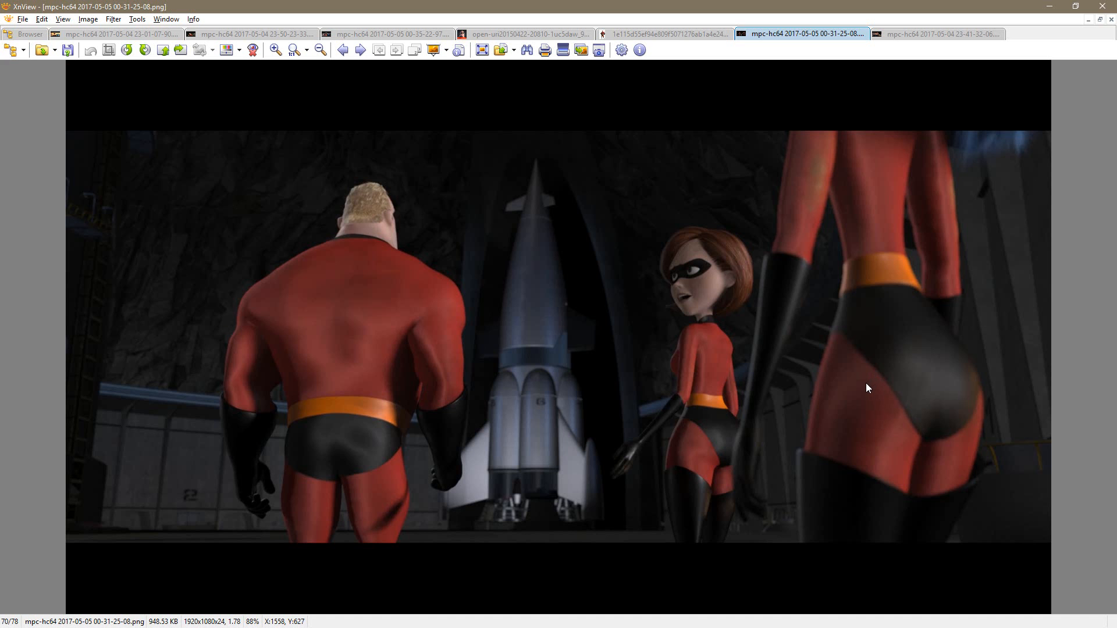
key(alt+Tab)
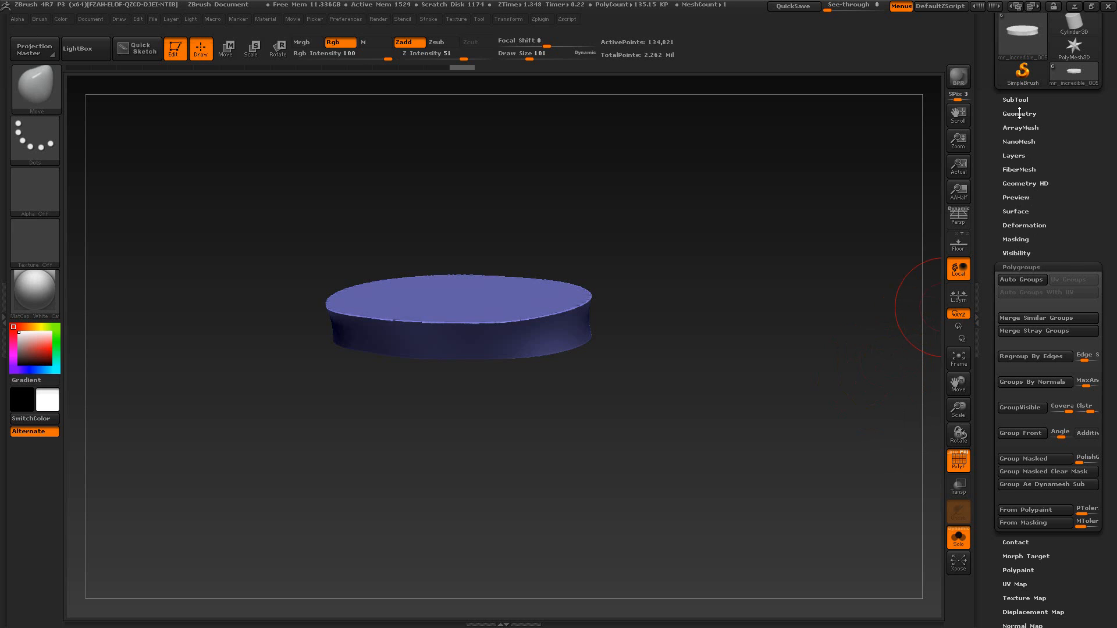
click(1018, 113)
click(1018, 115)
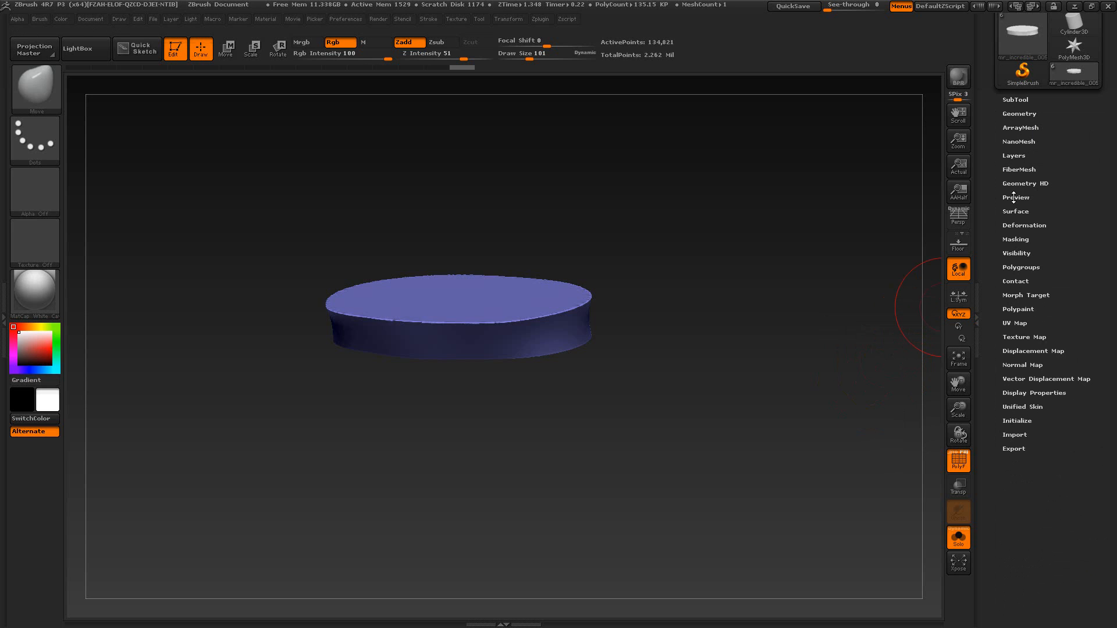
click(1017, 225)
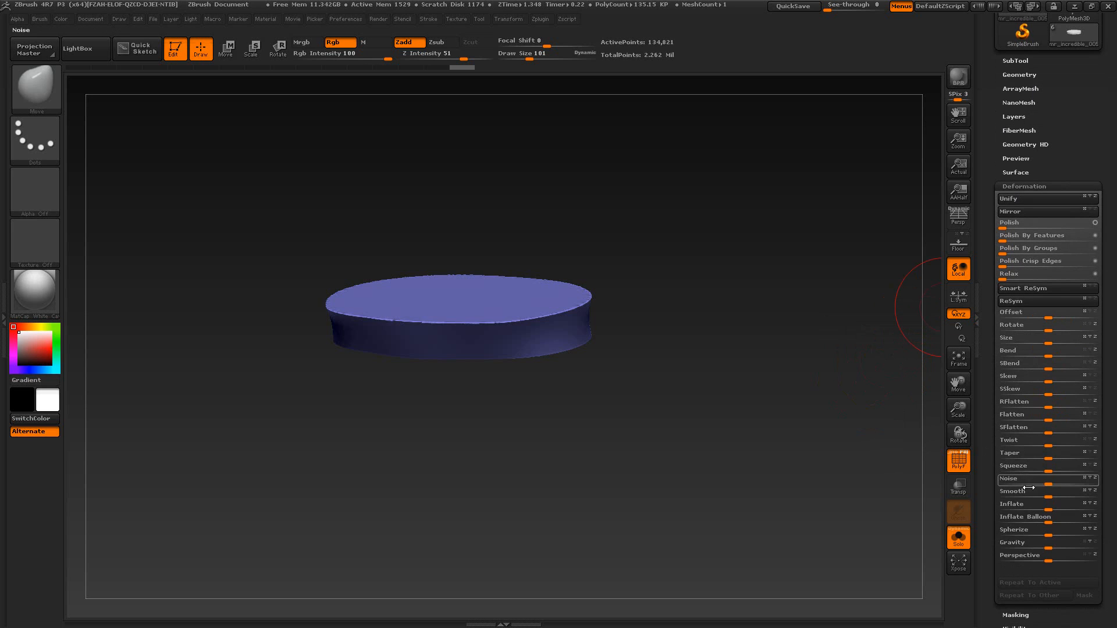
drag(1048, 496, 1112, 499)
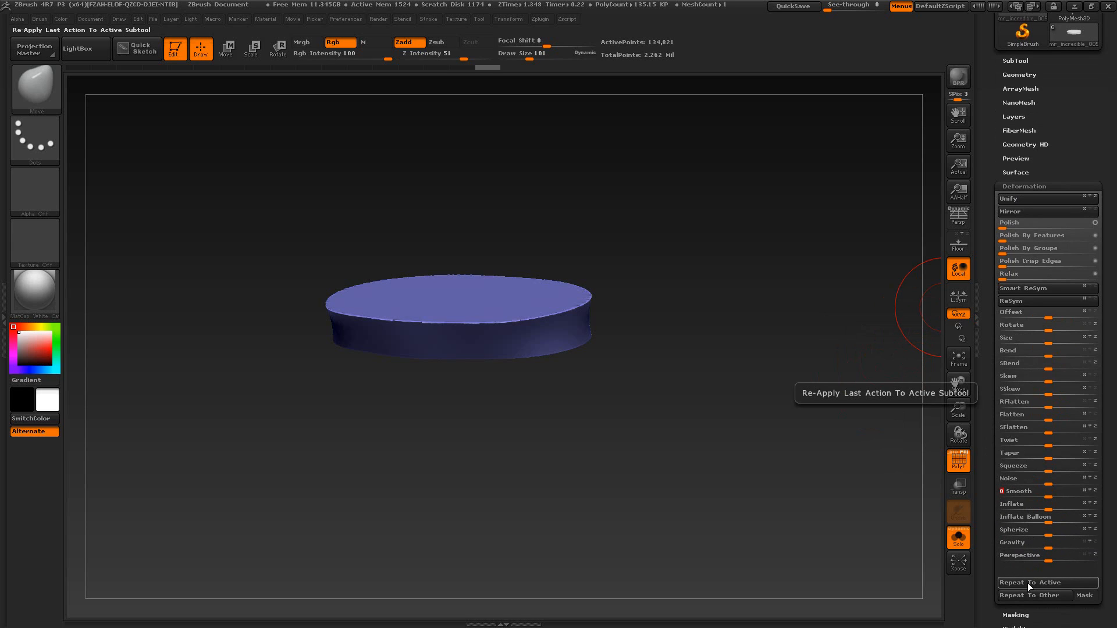
click(1047, 582)
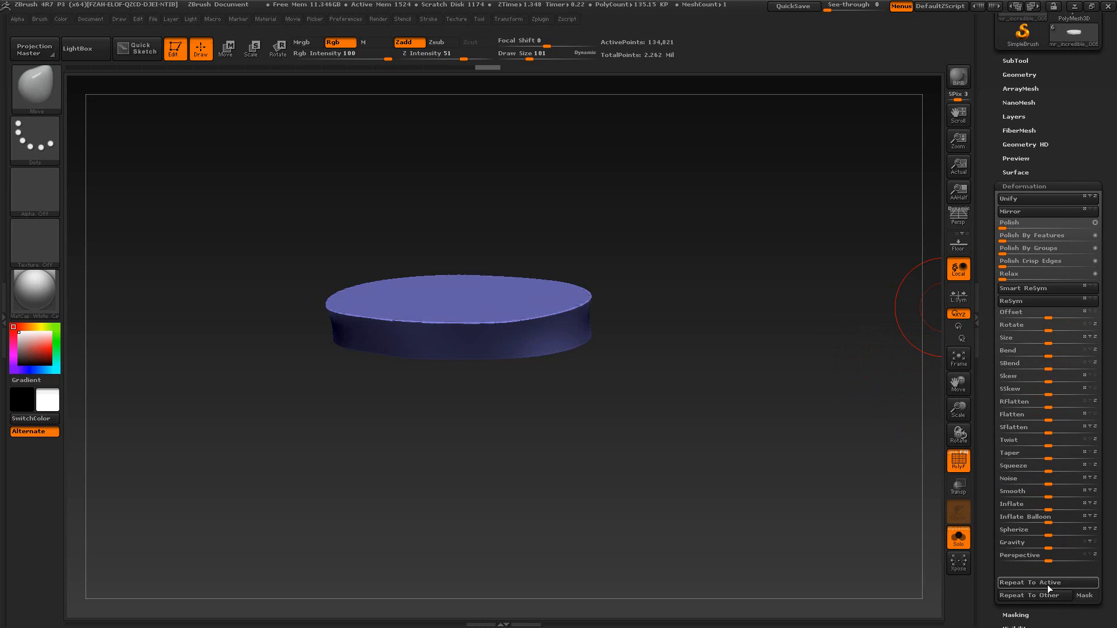
click(1049, 585)
click(1048, 585)
click(1048, 585)
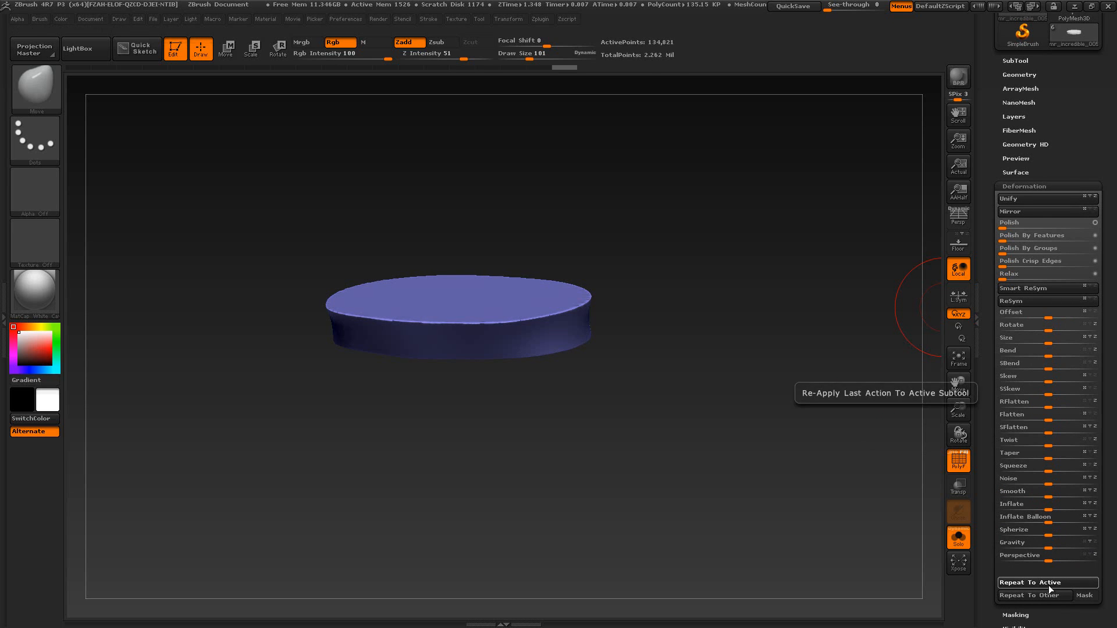
click(1048, 585)
click(1048, 585)
click(1048, 585)
click(1049, 585)
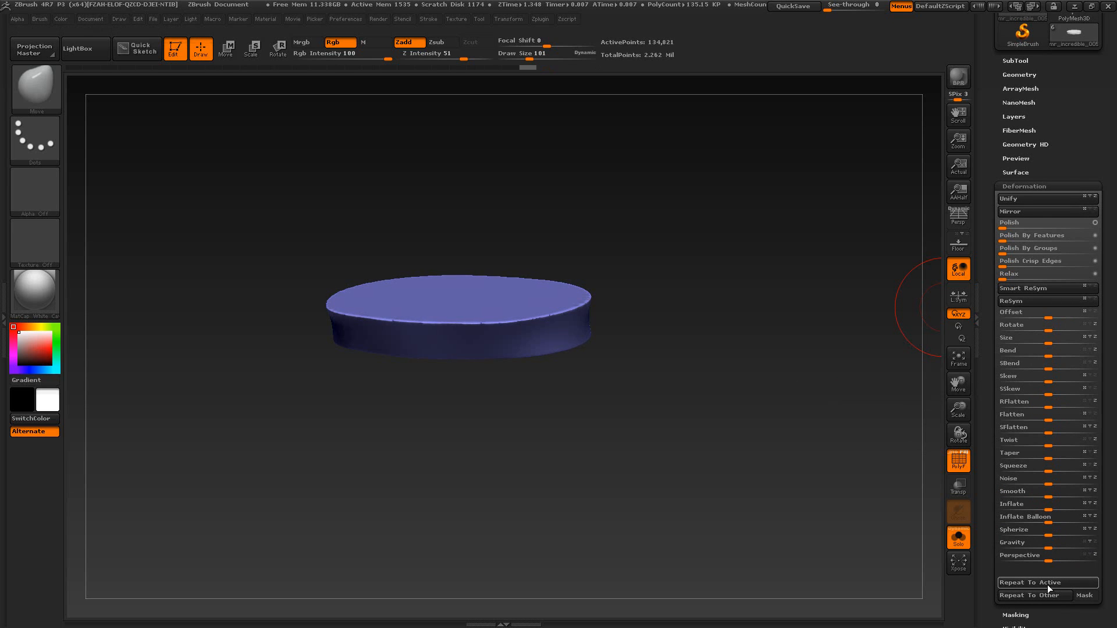
click(1046, 585)
Step: Remesh the smoothed belt piece with DynaMesh and divide it once
mouse_move(708, 439)
mouse_down()
mouse_move(713, 494)
mouse_move(715, 439)
mouse_up()
mouse_move(656, 310)
ctrl+mouse_down()
mouse_move(712, 383)
mouse_move(721, 434)
mouse_move(693, 460)
mouse_move(717, 369)
mouse_move(716, 416)
ctrl+mouse_up()
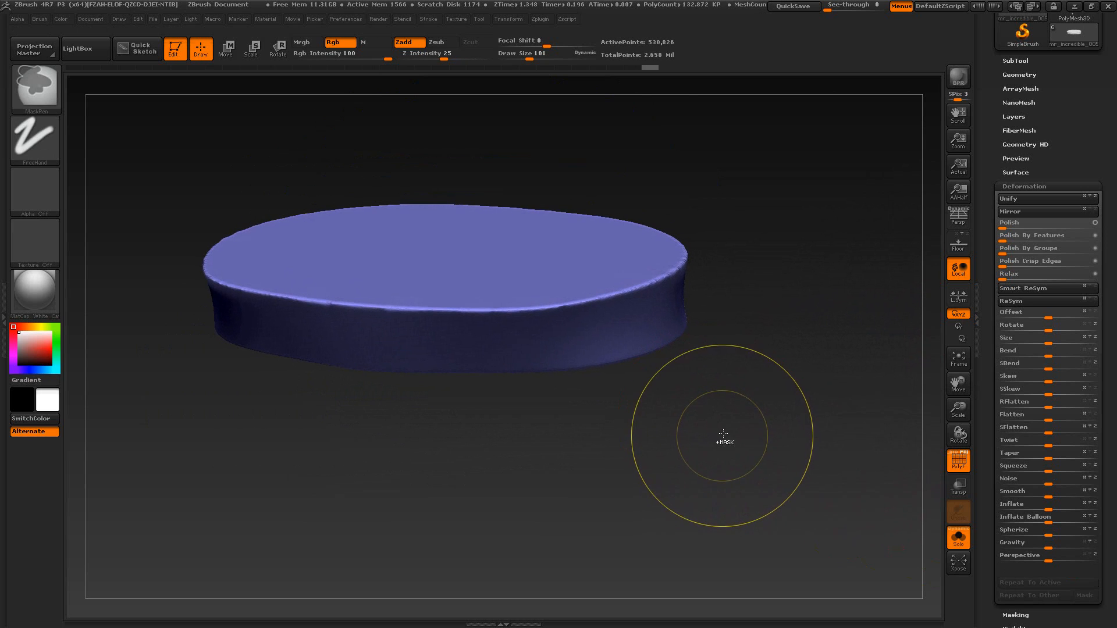
key(ctrl+d)
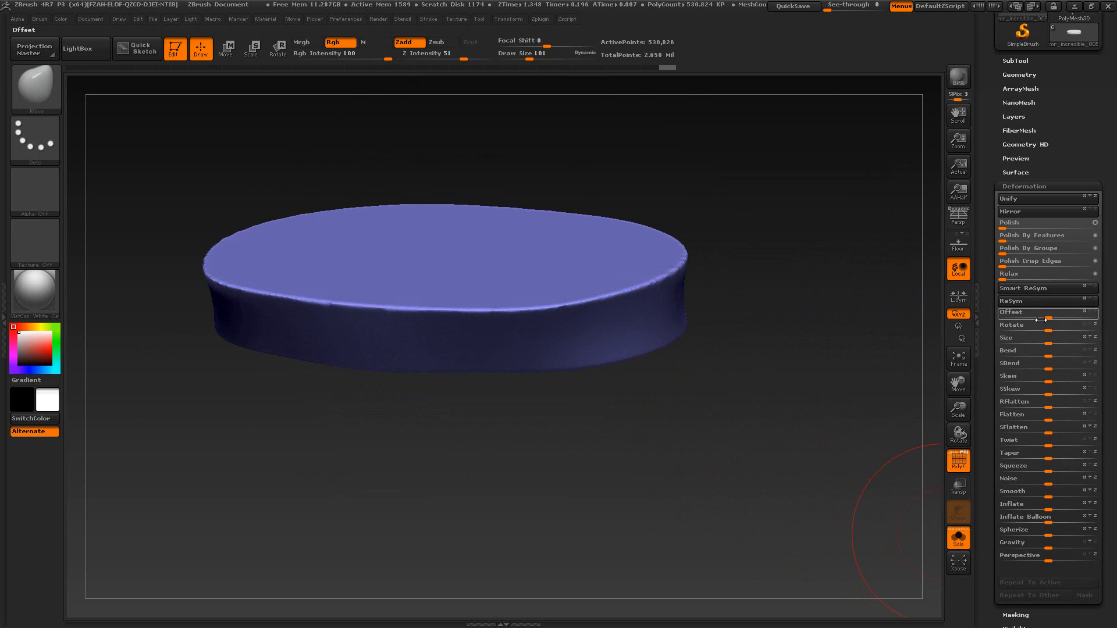
Step: Apply a light Polish deformation to the belt piece and delete its lower subdivision level
click(1003, 228)
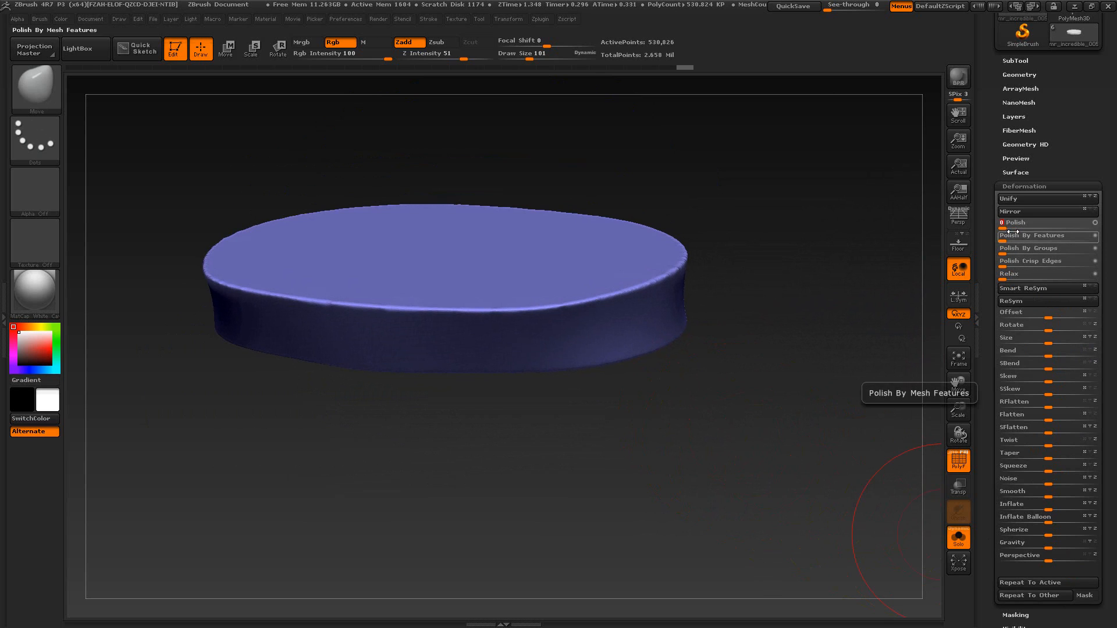
drag(1002, 228, 1015, 227)
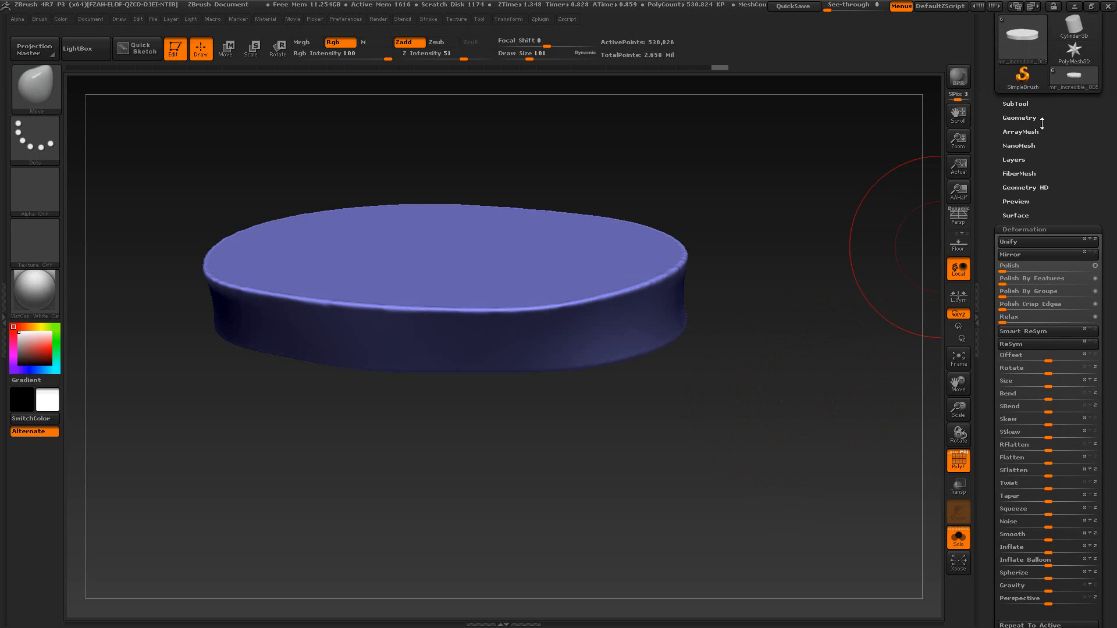
click(1019, 117)
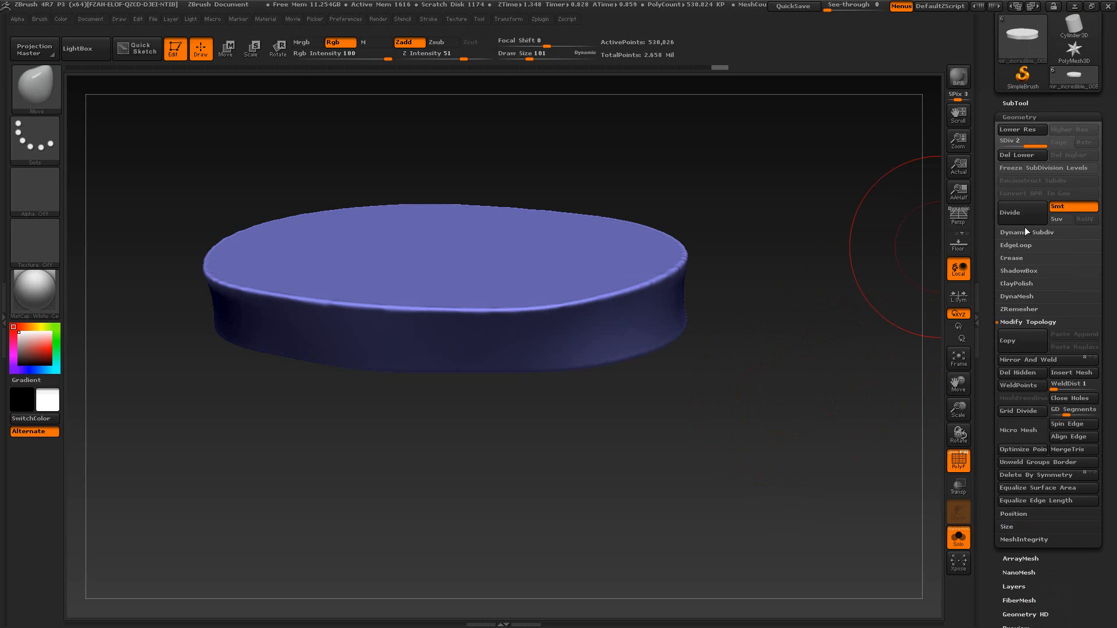
click(1025, 156)
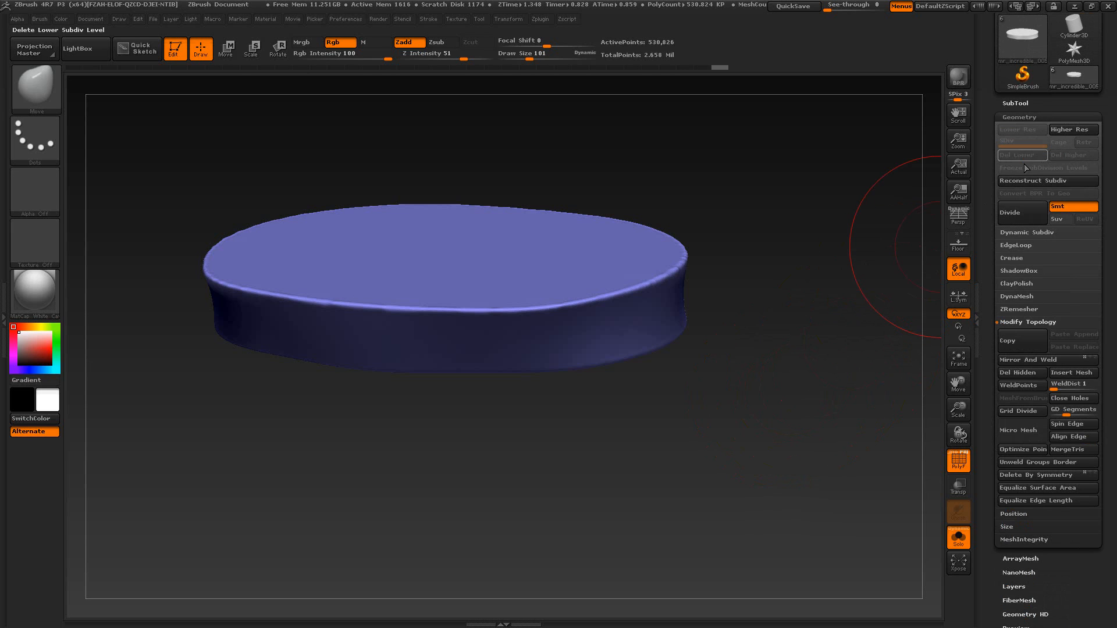
Step: Remesh the belt piece with DynaMesh at resolution 1024 and inspect its rim and underside
click(1017, 298)
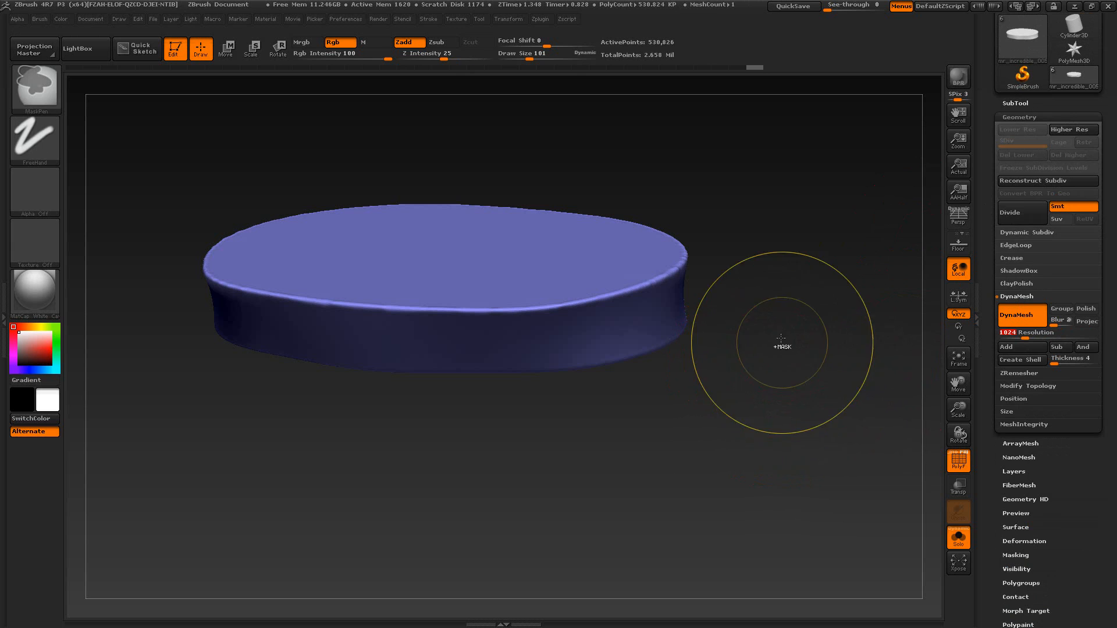
ctrl+drag(780, 331, 824, 422)
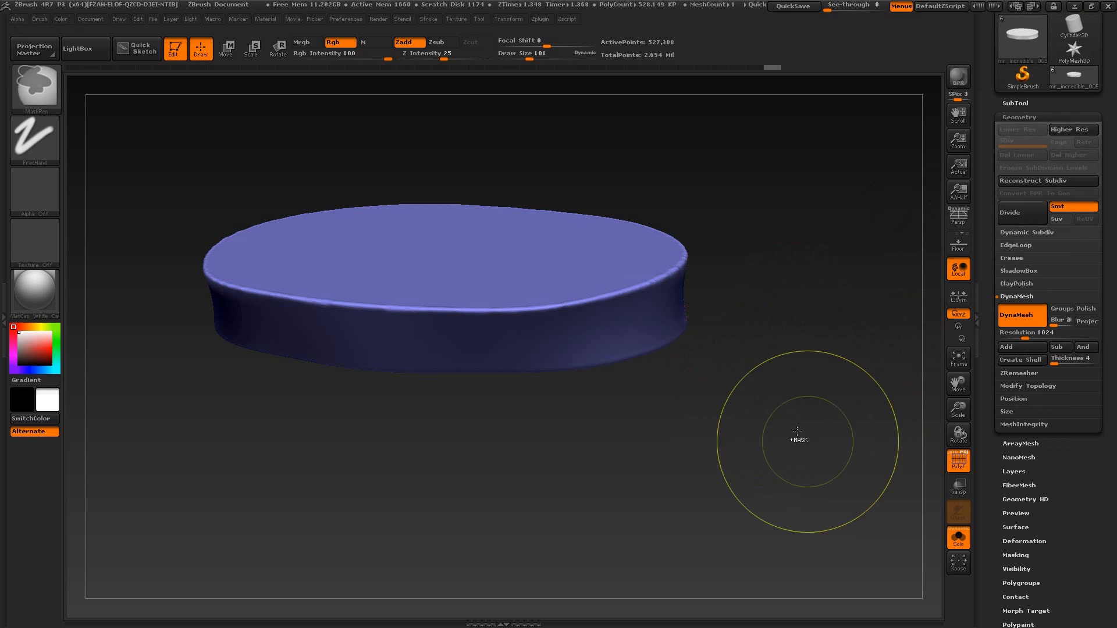
mouse_move(746, 403)
alt+mouse_down()
mouse_move(773, 440)
mouse_move(769, 479)
mouse_move(793, 407)
alt+mouse_up()
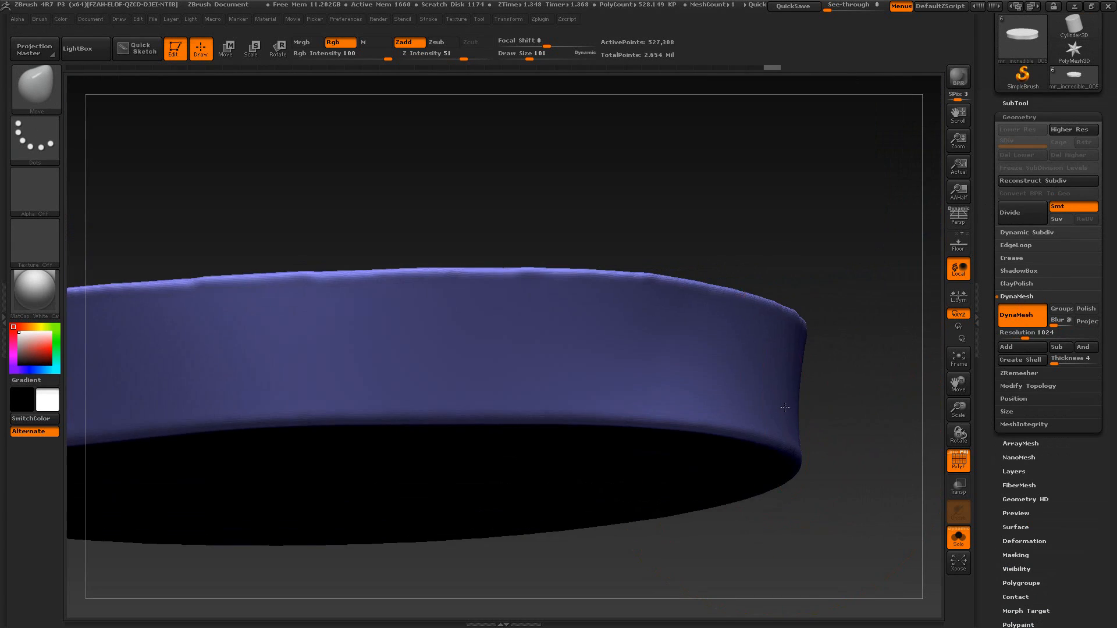
alt+drag(853, 507, 782, 462)
Step: Turn off the polygroup display and Solo mode to show the belt on the full body, and open the Deformation settings
click(953, 462)
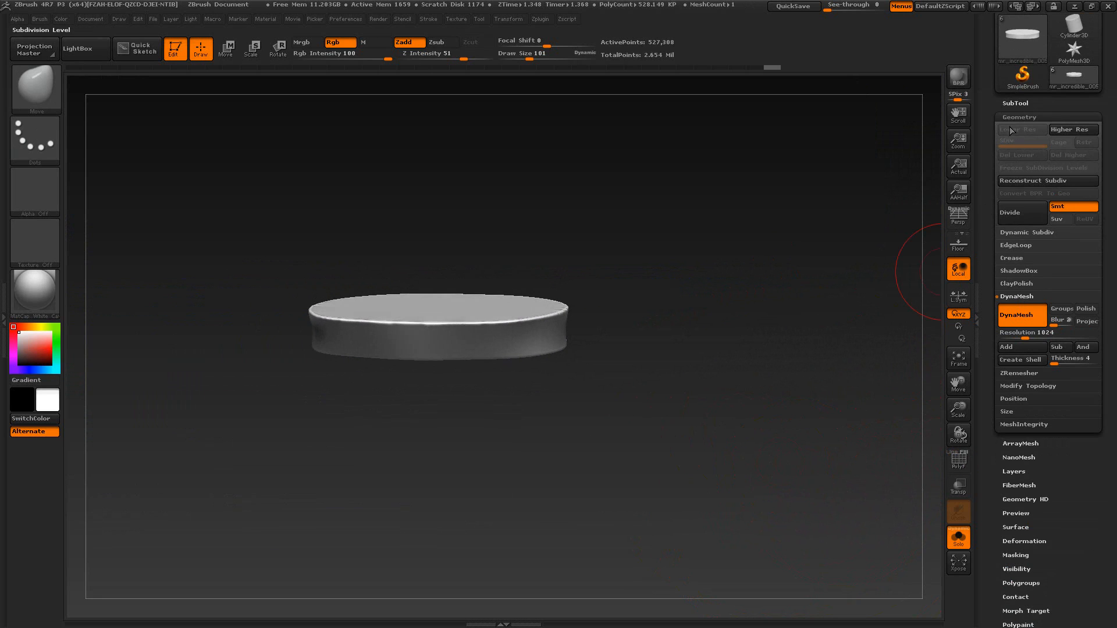
click(1015, 103)
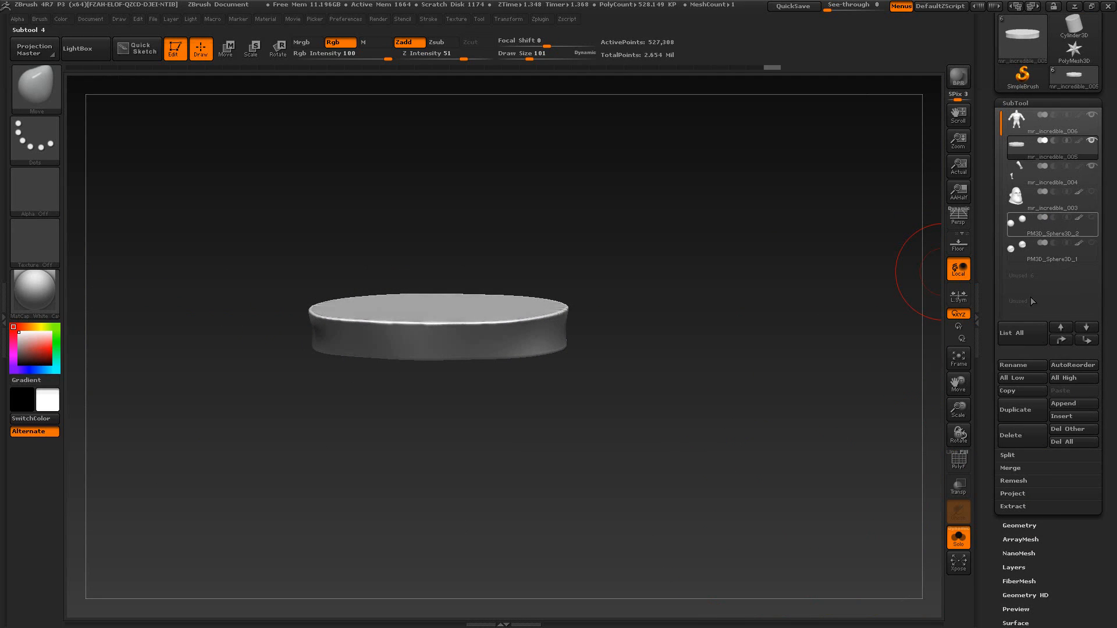
click(960, 538)
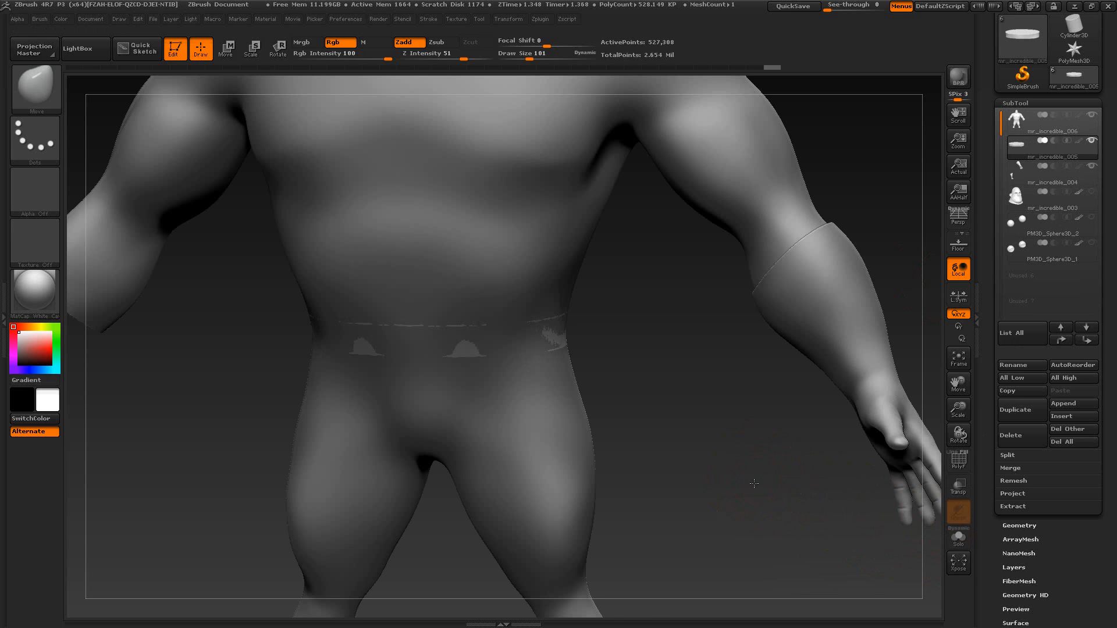
drag(745, 490, 720, 479)
drag(1102, 311, 1108, 180)
click(1028, 378)
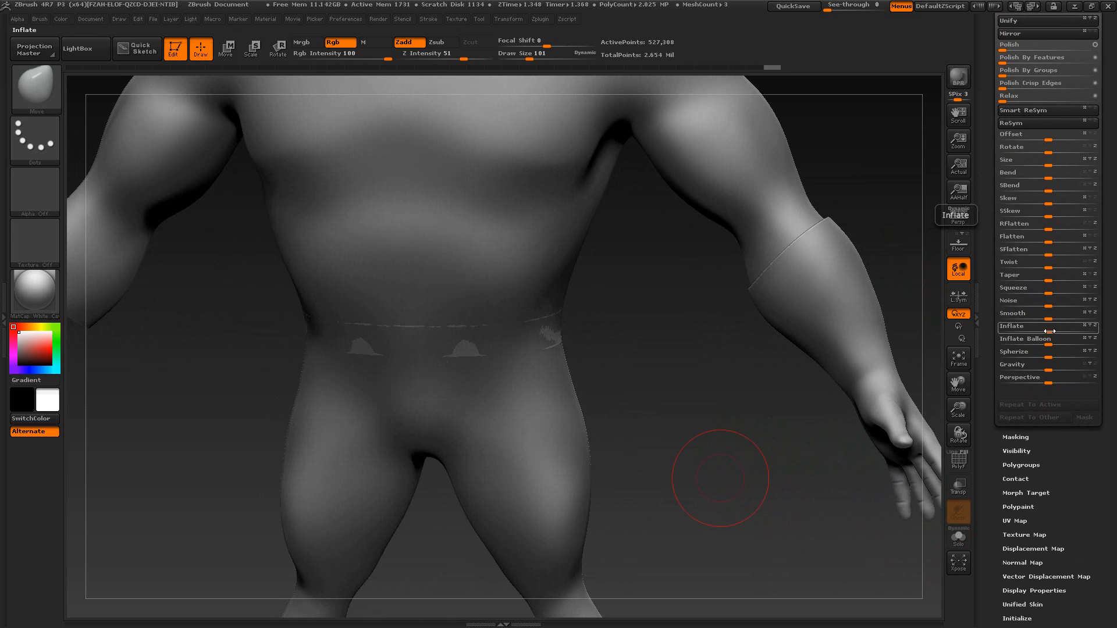
click(1050, 331)
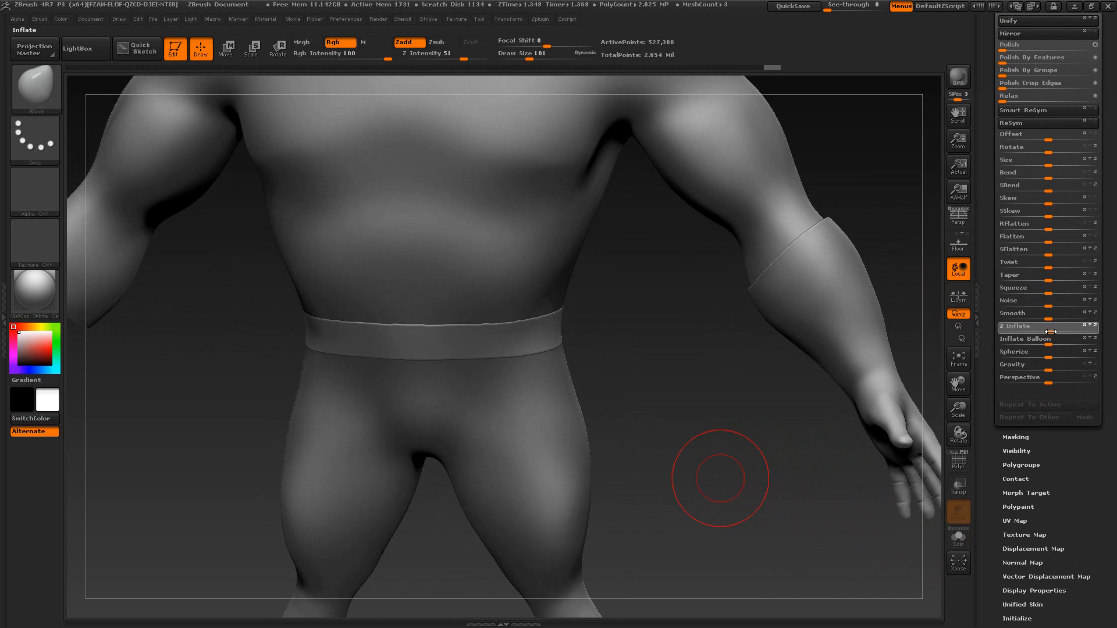
click(1052, 332)
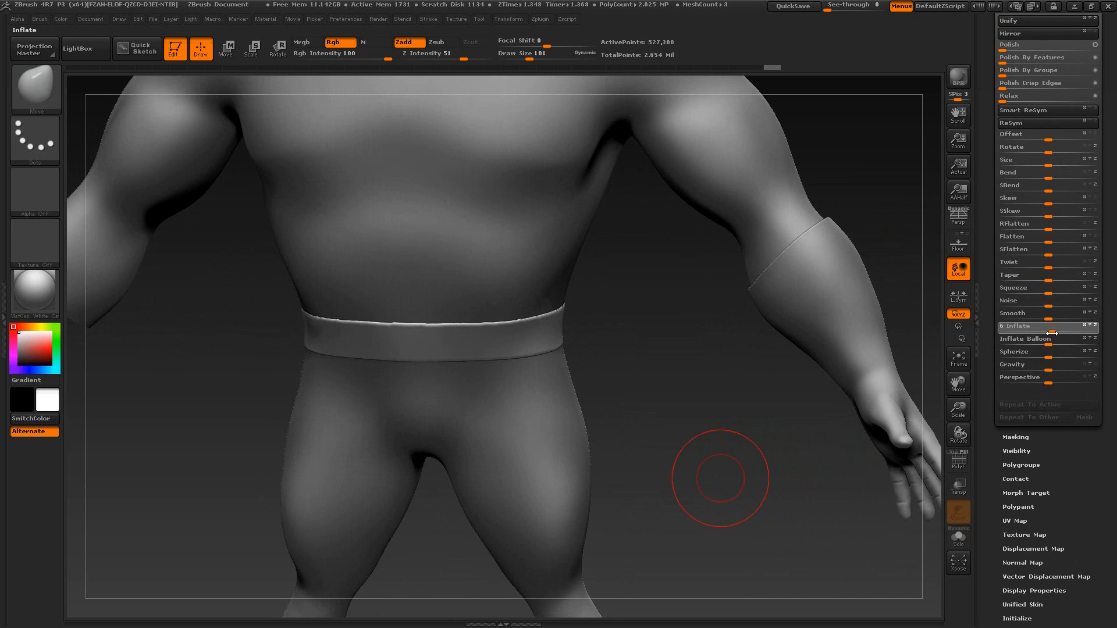
key(ctrl+z)
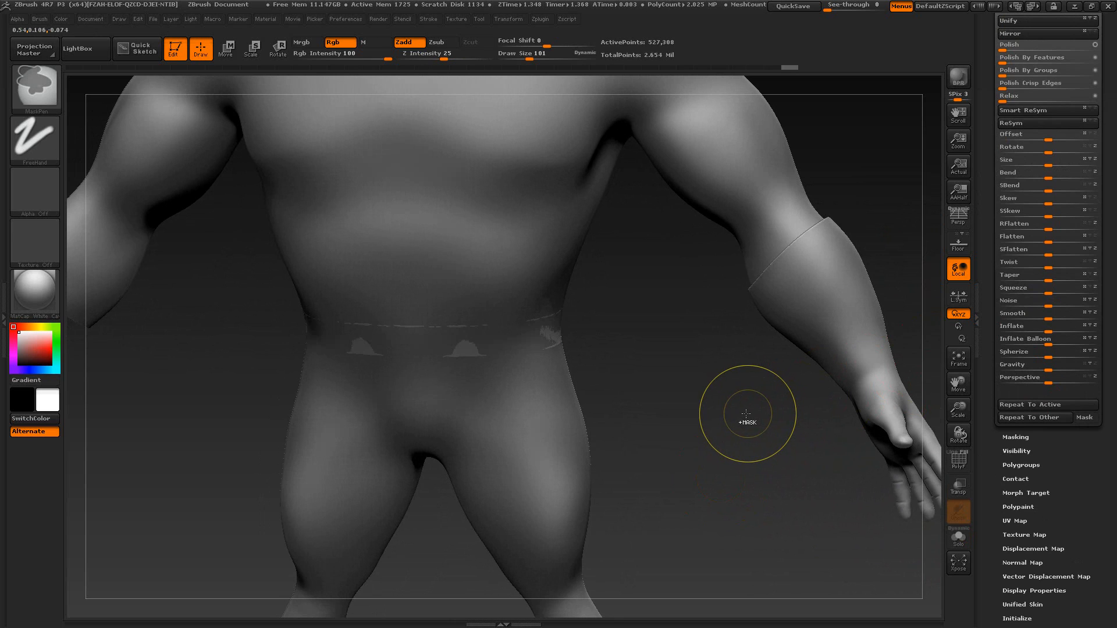
Step: Inflate the belt by 7 so it stands out around the waist, and check it from several angles
drag(721, 436, 734, 439)
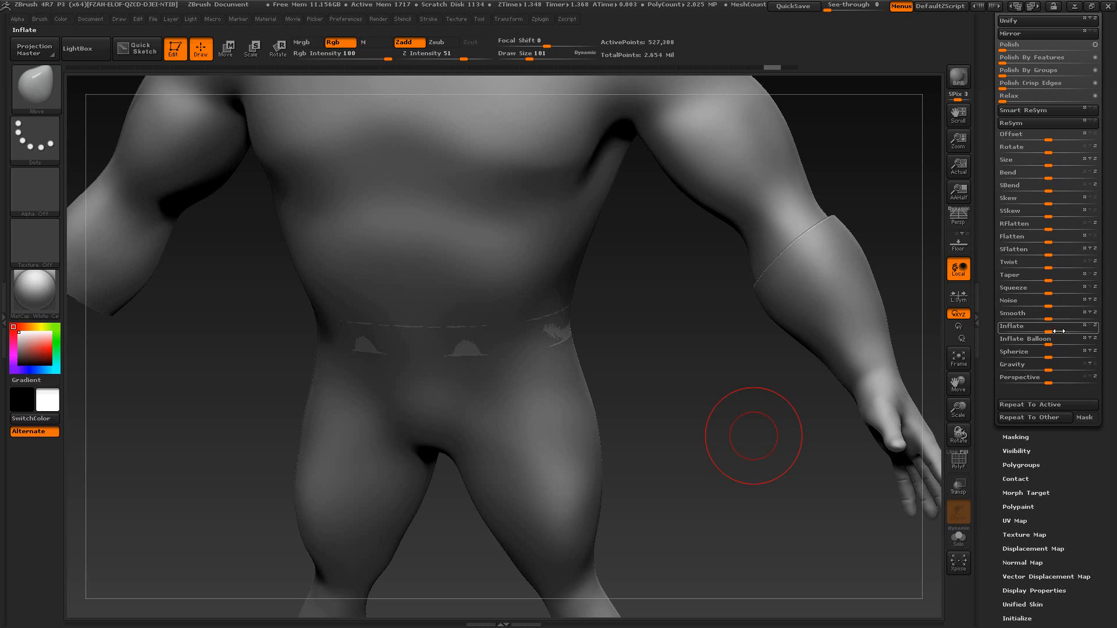
drag(1058, 331, 1053, 333)
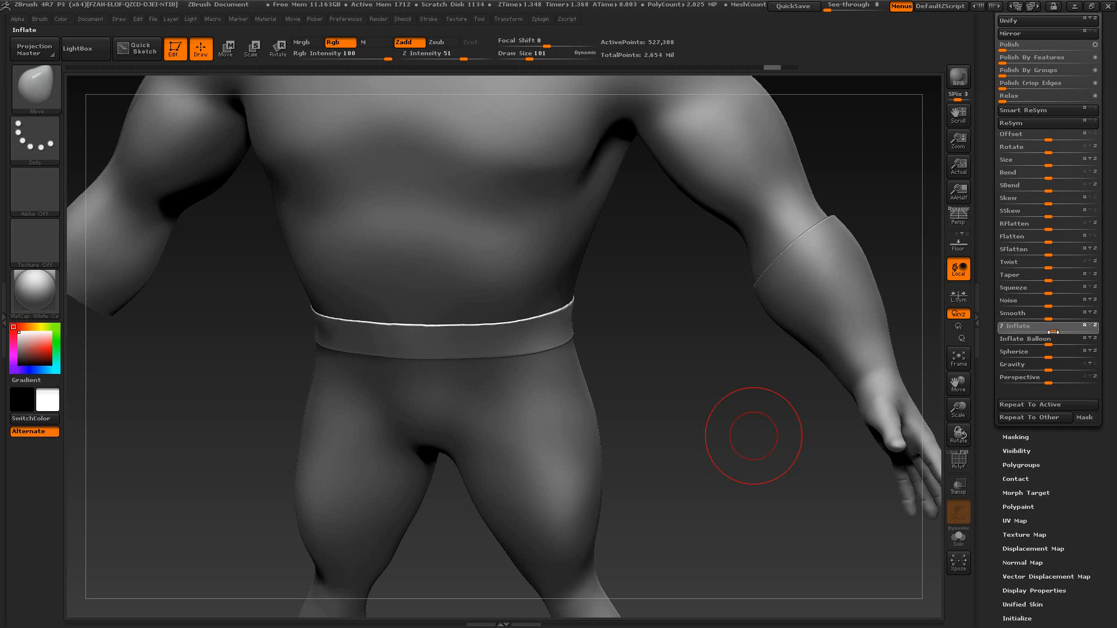
drag(1053, 331, 1053, 332)
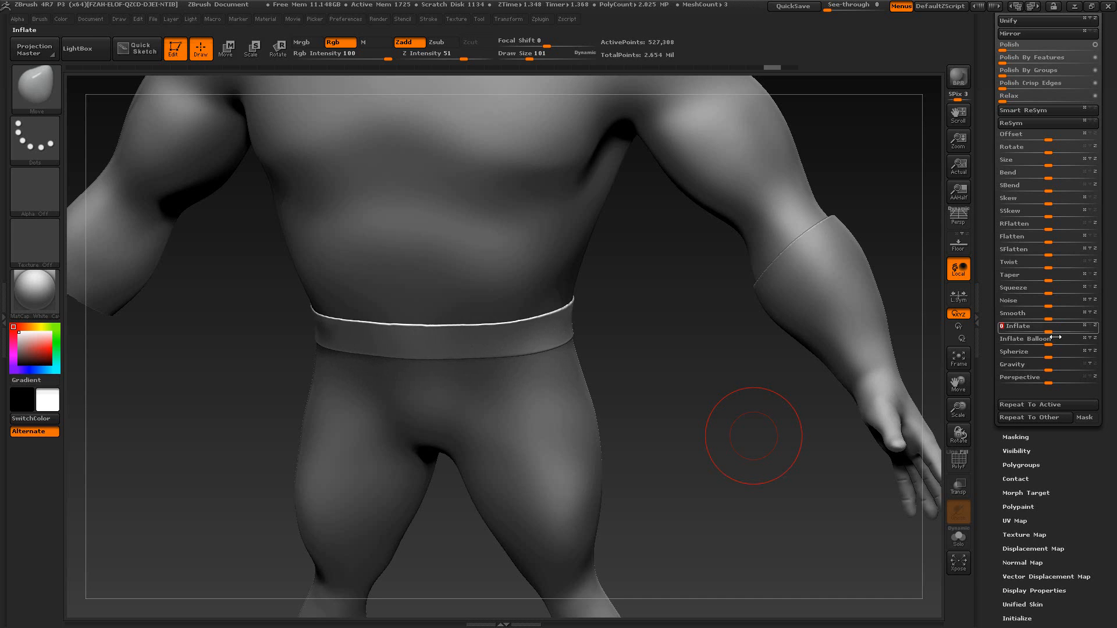
drag(815, 382, 693, 409)
mouse_move(701, 455)
mouse_down()
mouse_move(741, 459)
mouse_move(692, 460)
mouse_move(710, 458)
mouse_up()
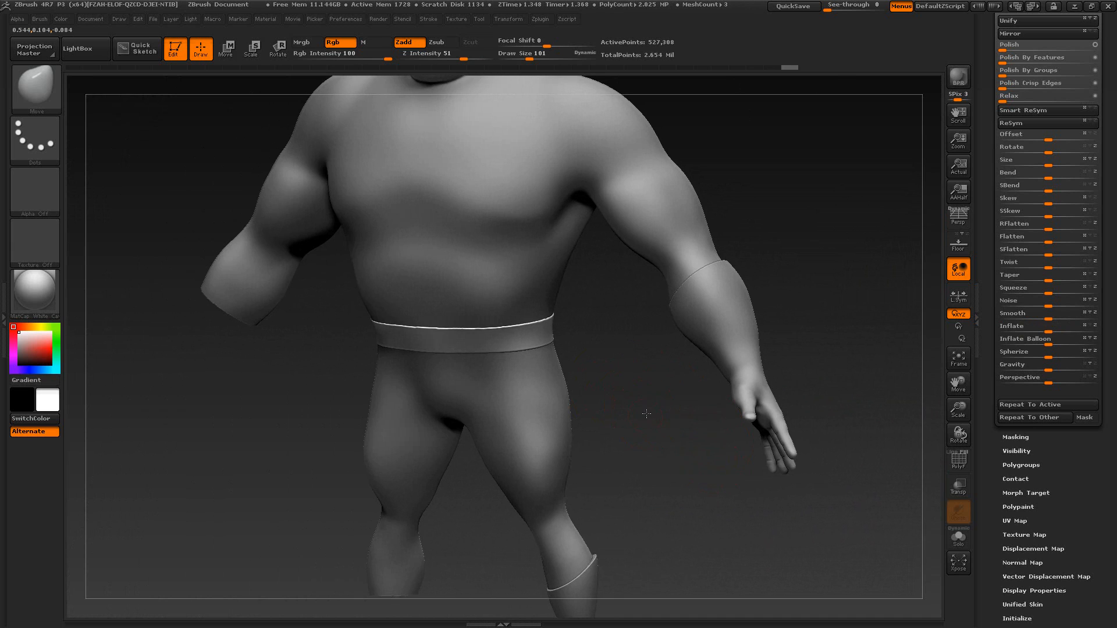
alt+drag(636, 405, 699, 447)
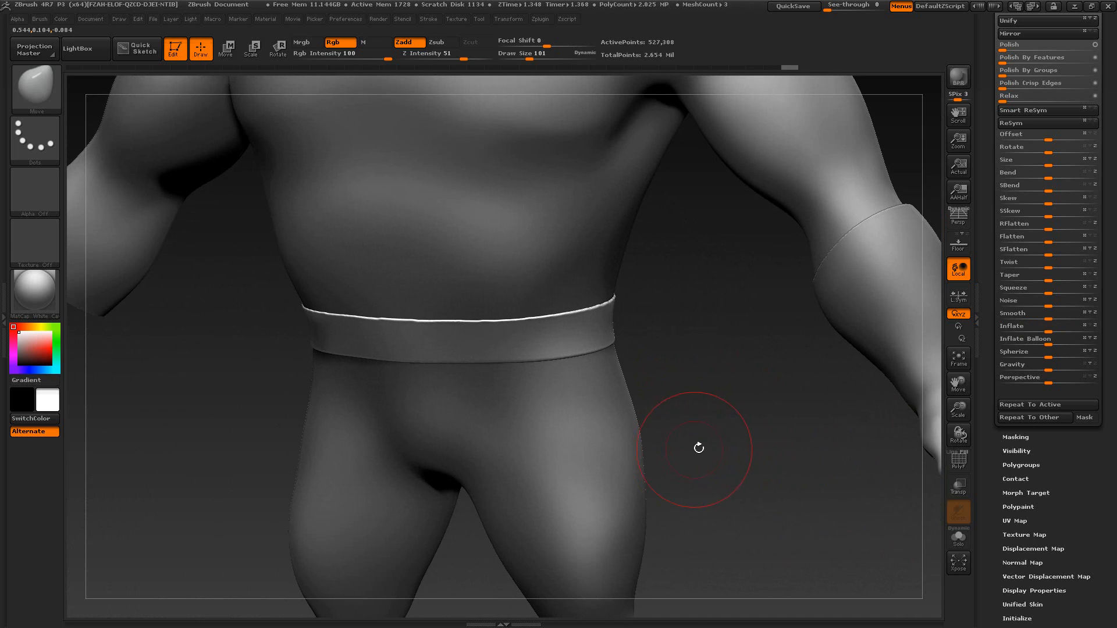
Step: Apply the Polish deformation to the inflated belt, repeat it on the active subtool and inspect the belt in isolation
click(1020, 464)
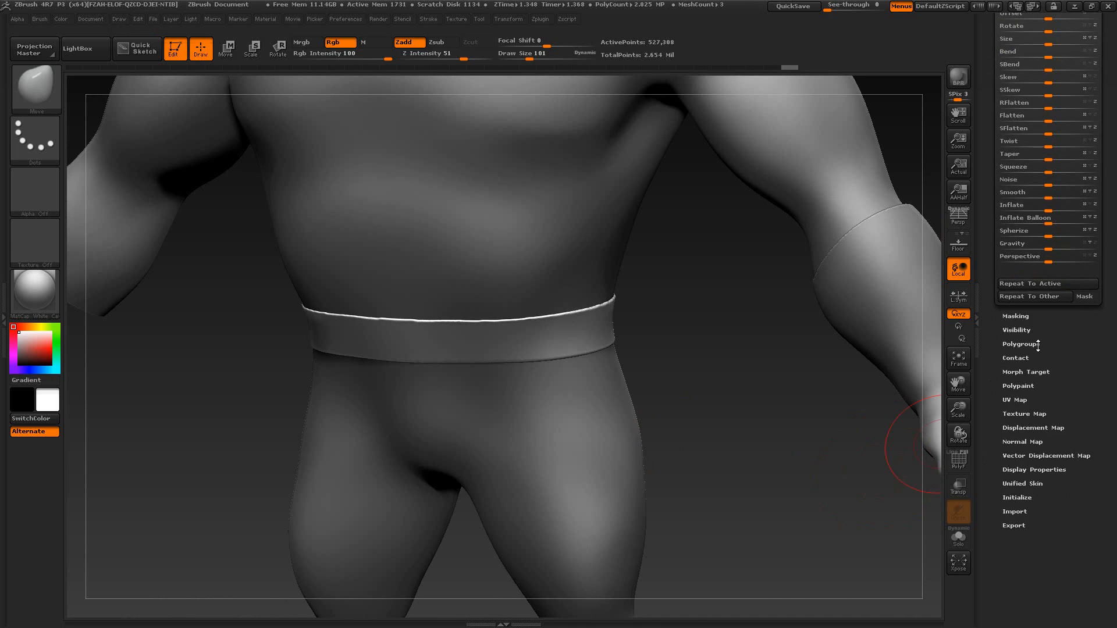
drag(1069, 329, 1066, 434)
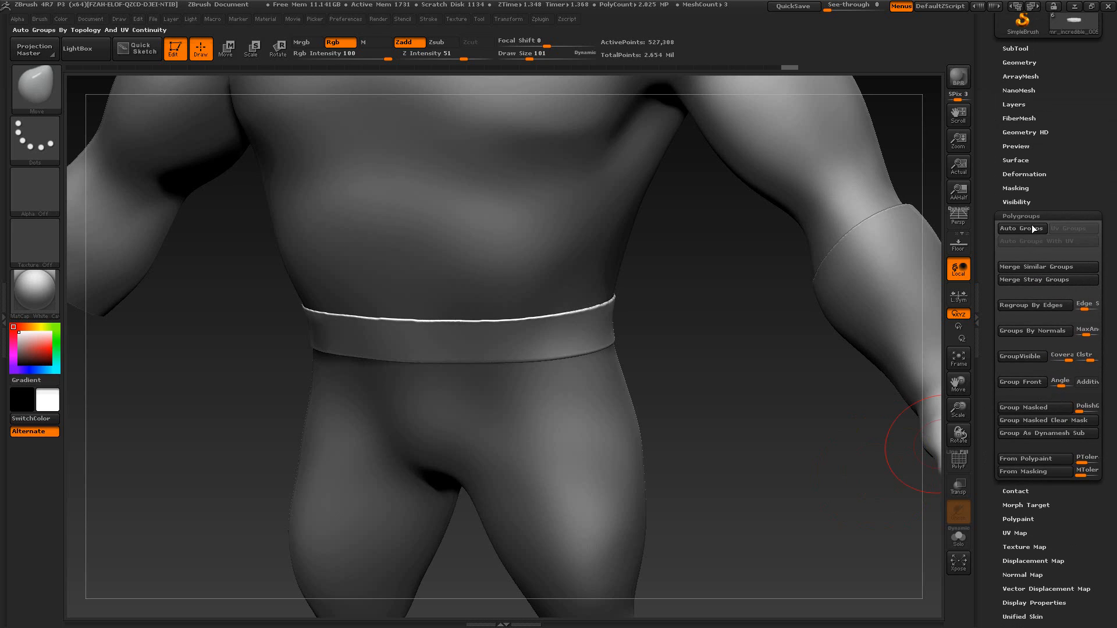
click(1039, 174)
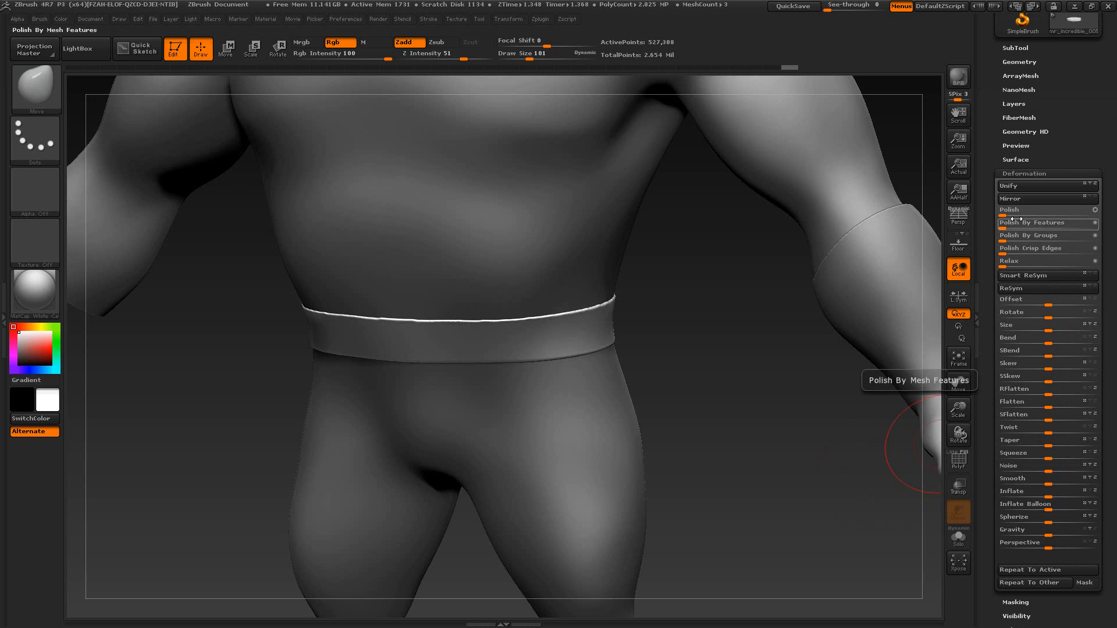
drag(1004, 217, 1099, 223)
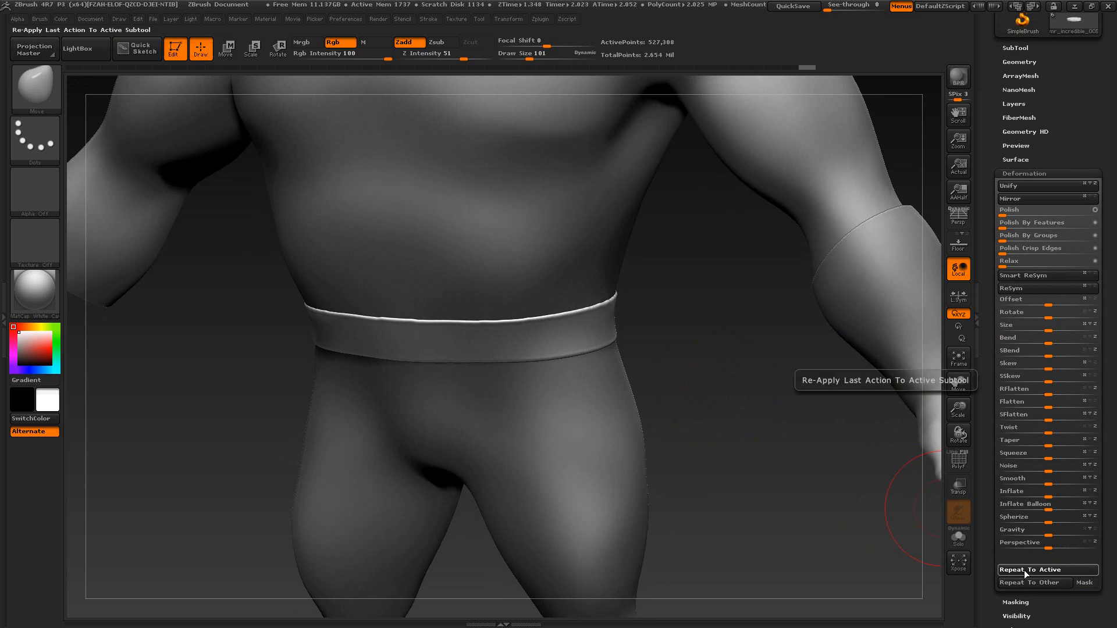
click(1025, 570)
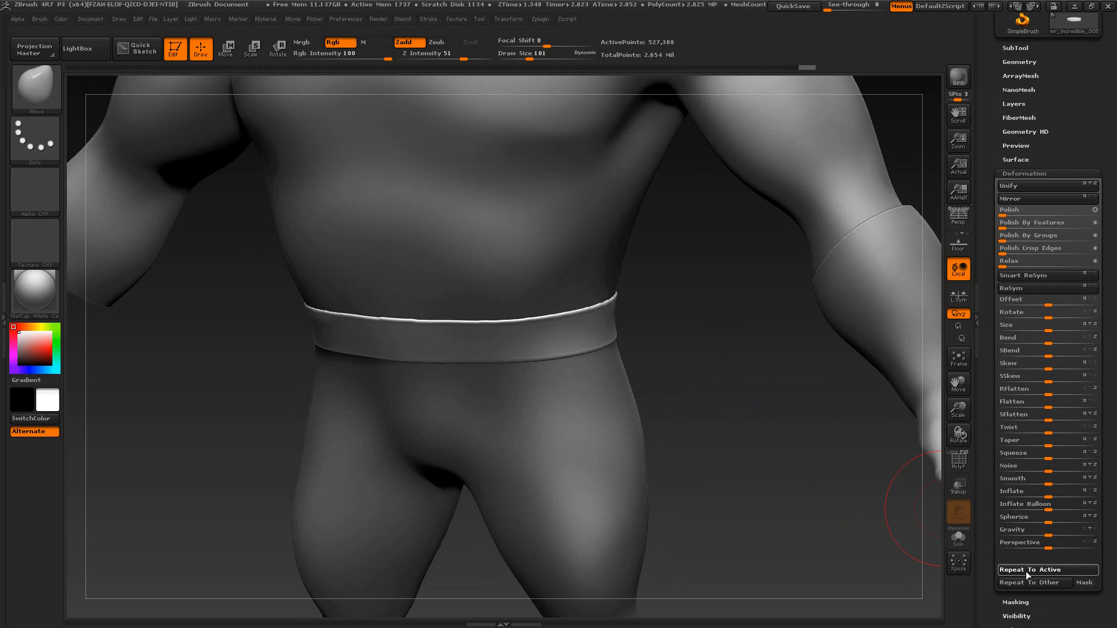
click(958, 537)
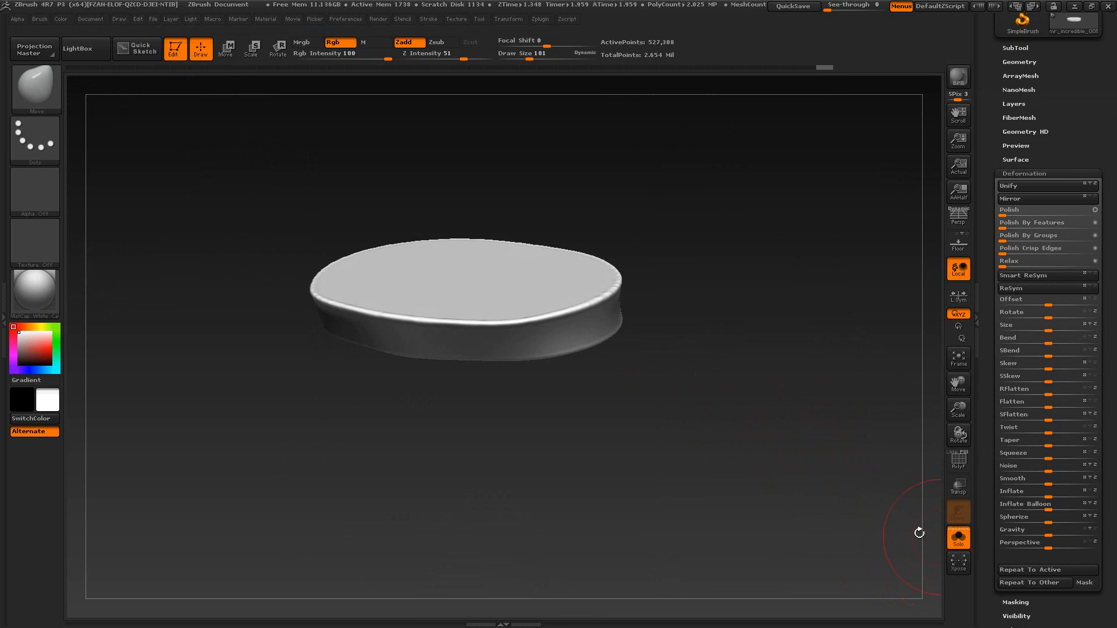
click(950, 543)
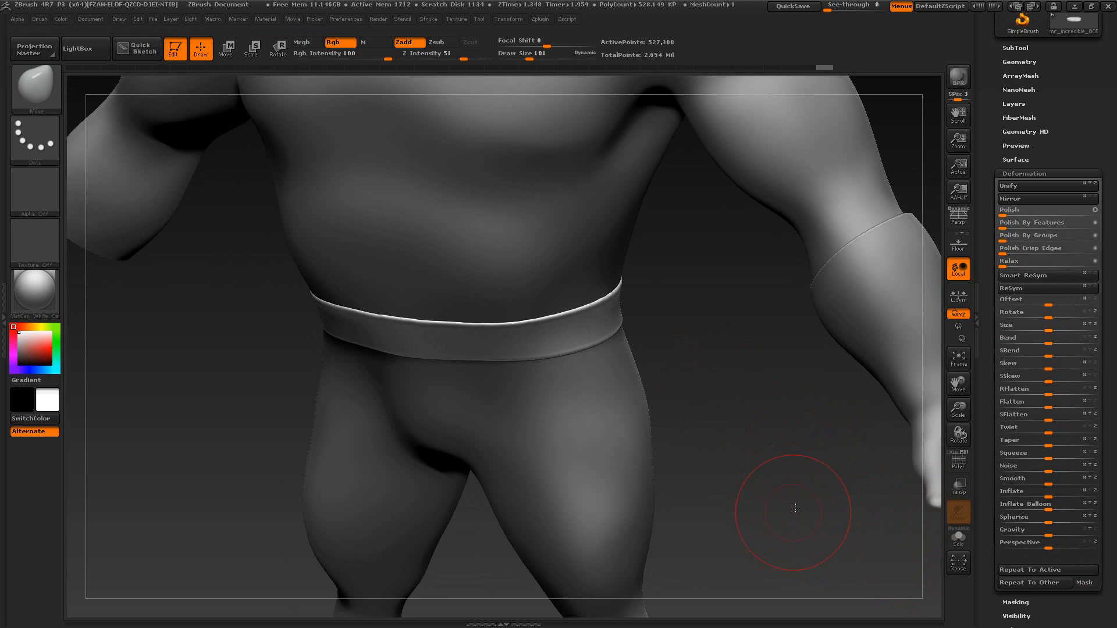
Step: Switch to XnView and compare the belt with the full-body Mr. Incredible reference, then return to ZBrush
drag(794, 508, 753, 500)
key(alt+Tab)
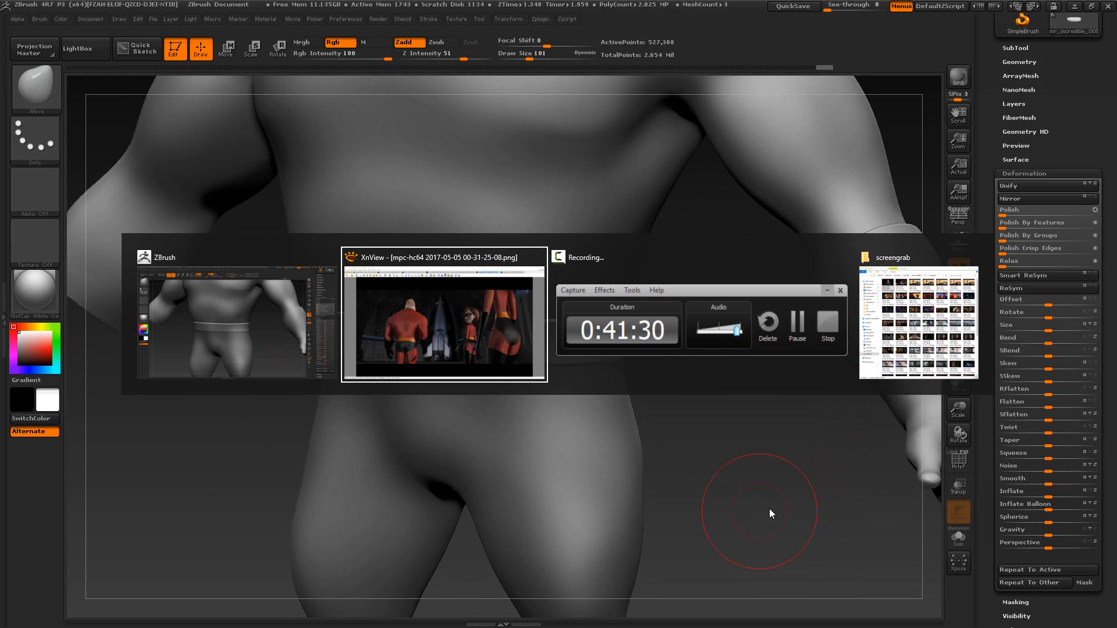
click(526, 35)
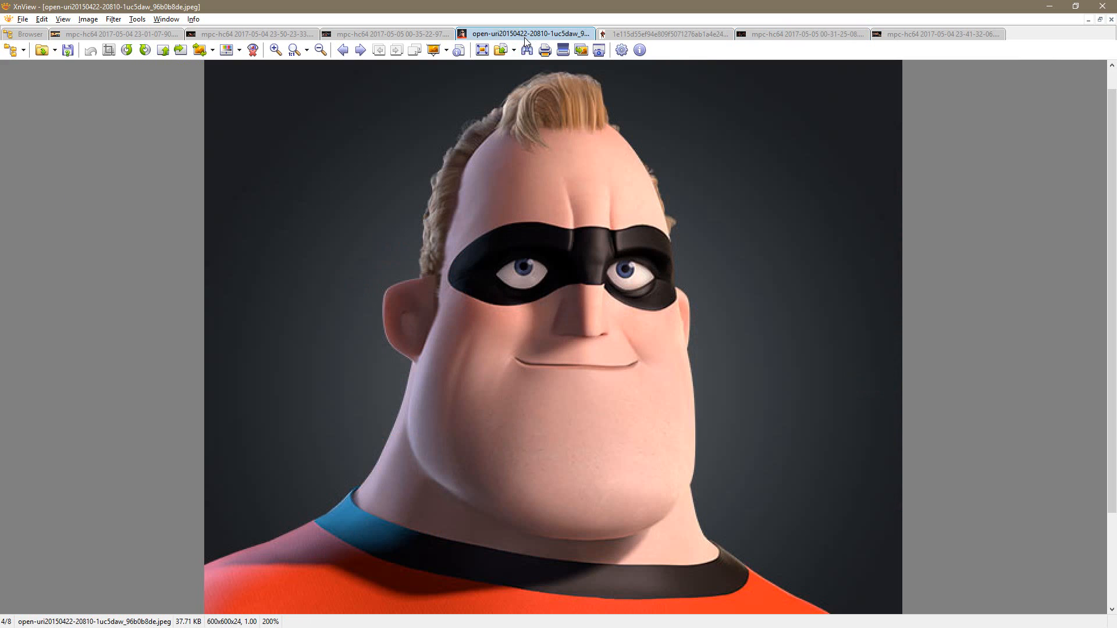
click(662, 34)
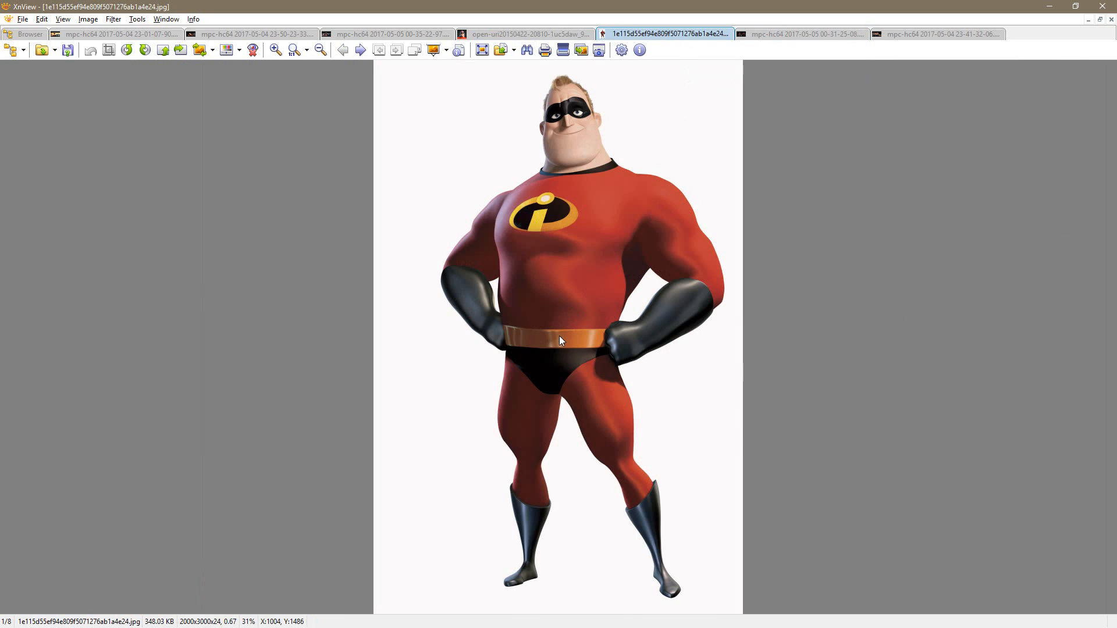
key(alt+Tab)
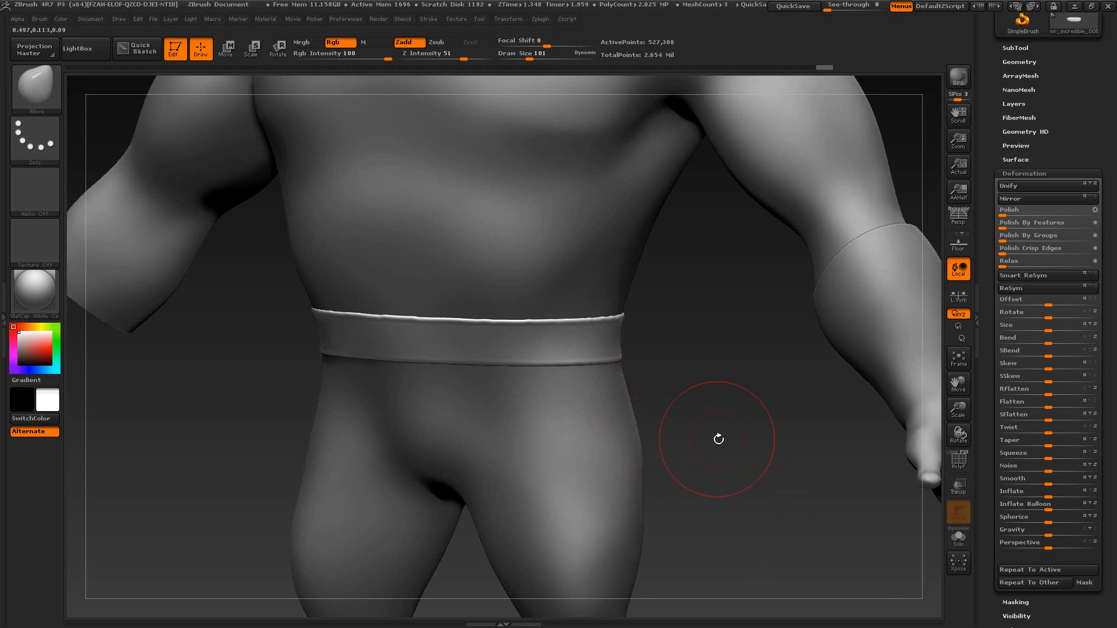
Step: Enlarge the Move brush and pull the belt upward at the middle of the lower back
drag(718, 439, 626, 411)
key(s)
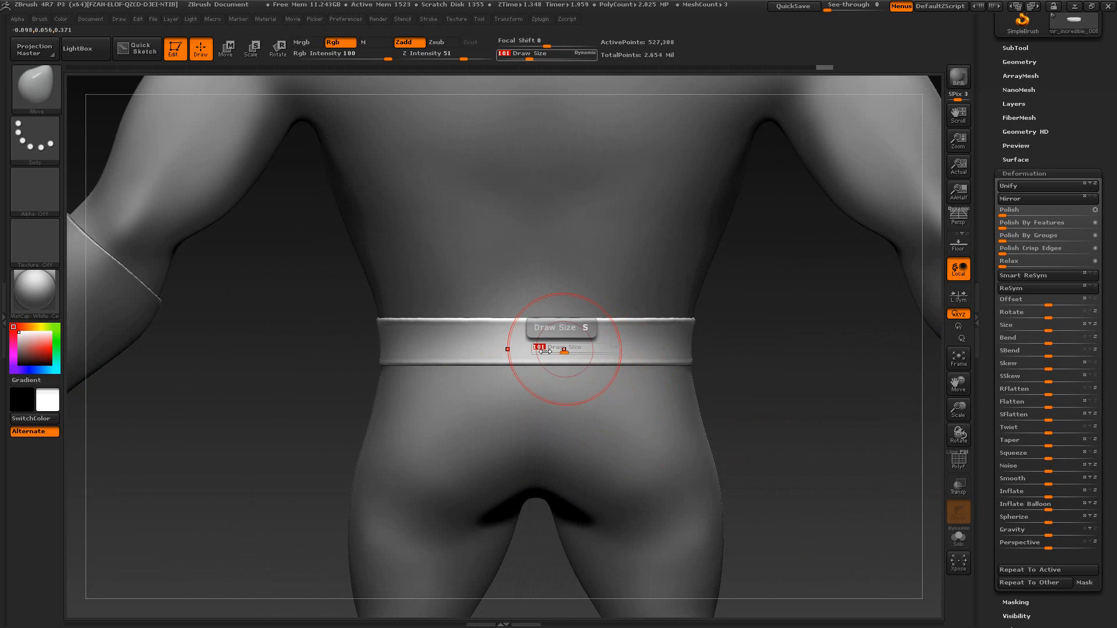
drag(517, 358, 540, 358)
drag(714, 406, 623, 320)
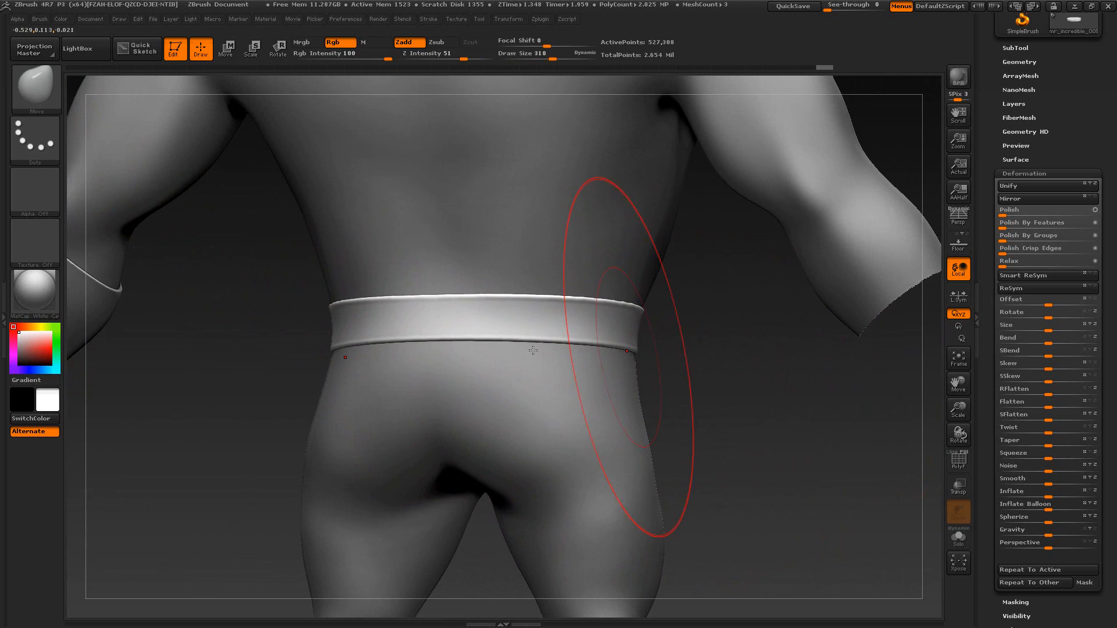
mouse_move(442, 320)
mouse_down()
mouse_move(439, 312)
mouse_move(501, 318)
mouse_move(450, 304)
mouse_up()
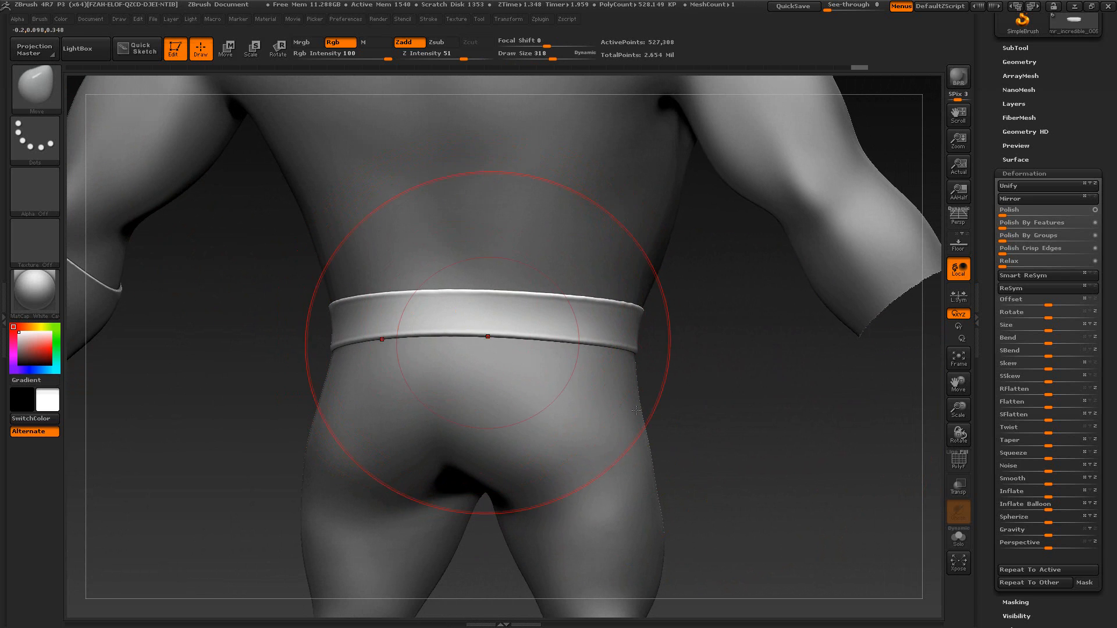
Step: Adjust the belt's lower edge over the buttocks with small Move brush strokes
mouse_move(806, 437)
mouse_down()
mouse_move(755, 429)
mouse_move(638, 351)
mouse_up()
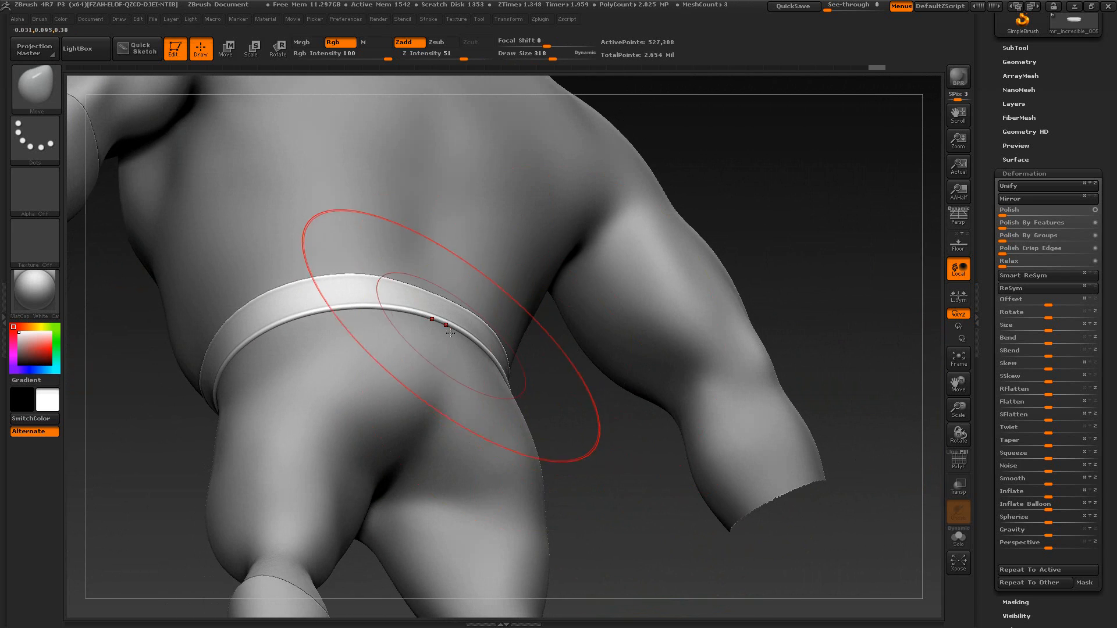
drag(442, 326, 436, 333)
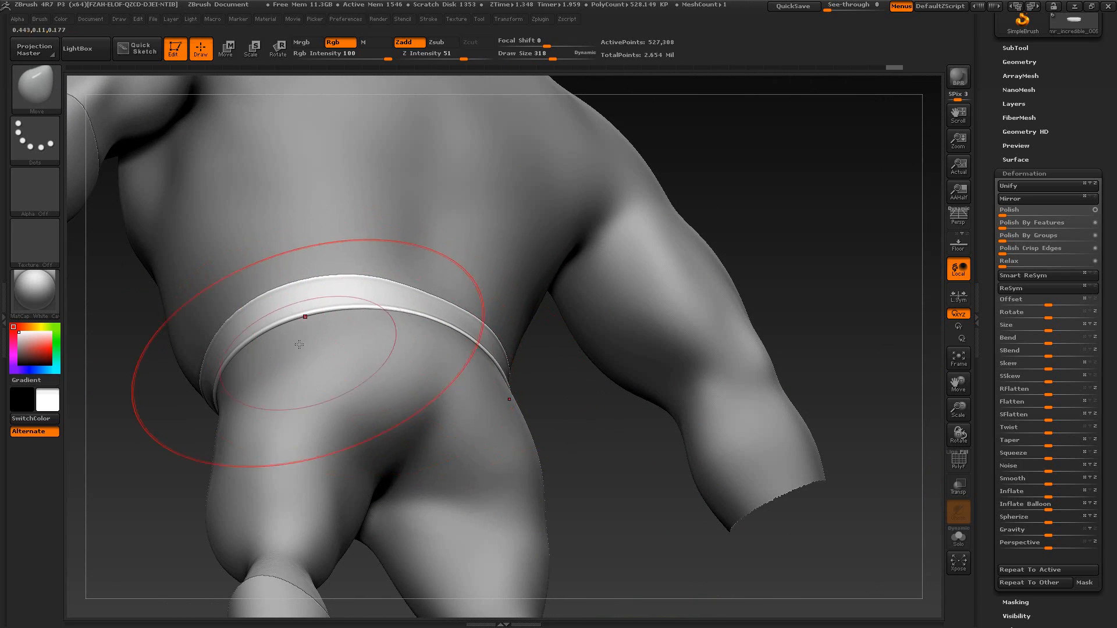
drag(284, 344, 285, 351)
Step: Set the Move brush size to 170 and nudge the belt's upper edge along the front and side of the waist
mouse_move(558, 428)
mouse_down()
mouse_move(559, 513)
mouse_move(646, 538)
mouse_up()
key(s)
mouse_move(401, 255)
mouse_down()
mouse_move(386, 254)
mouse_move(402, 254)
mouse_up()
drag(335, 274, 336, 275)
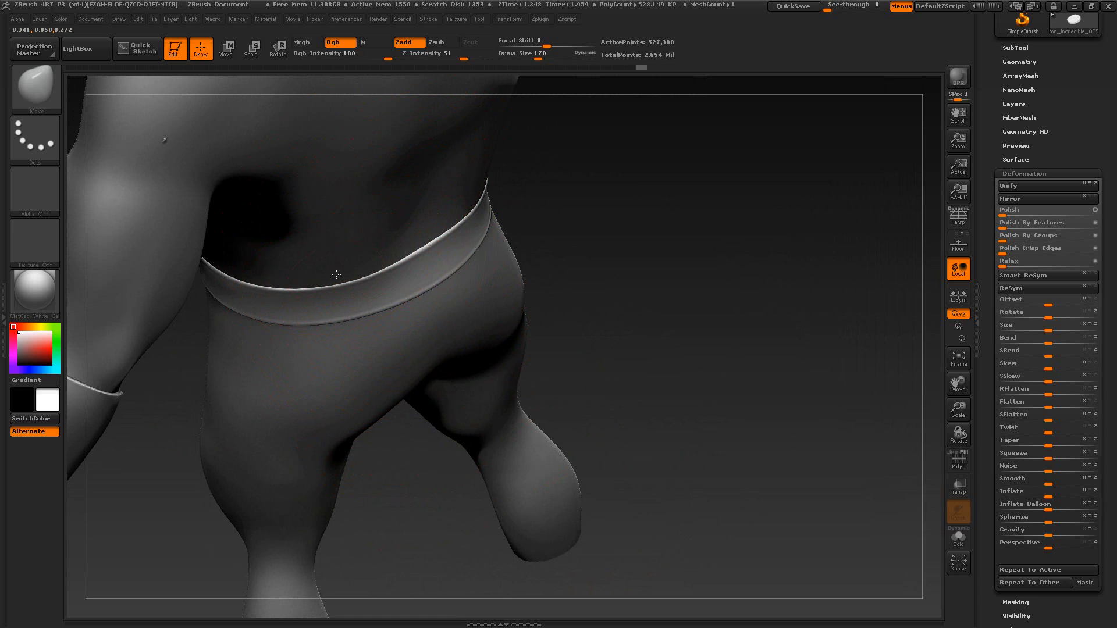
drag(461, 210, 463, 207)
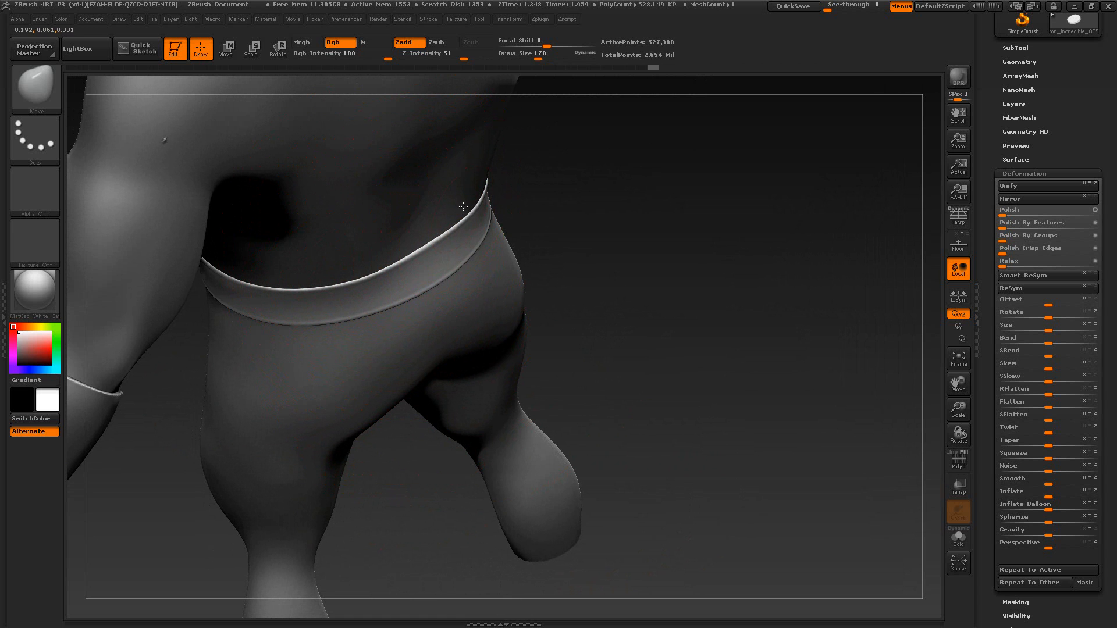
mouse_move(609, 227)
mouse_down()
mouse_move(586, 237)
mouse_move(616, 227)
mouse_up()
Step: Reduce the Move brush size and even out the wavy upper edge of the belt across the front
mouse_move(710, 197)
alt+mouse_down()
mouse_move(666, 301)
mouse_move(512, 428)
alt+mouse_up()
drag(361, 489, 587, 389)
key(s)
drag(449, 330, 430, 329)
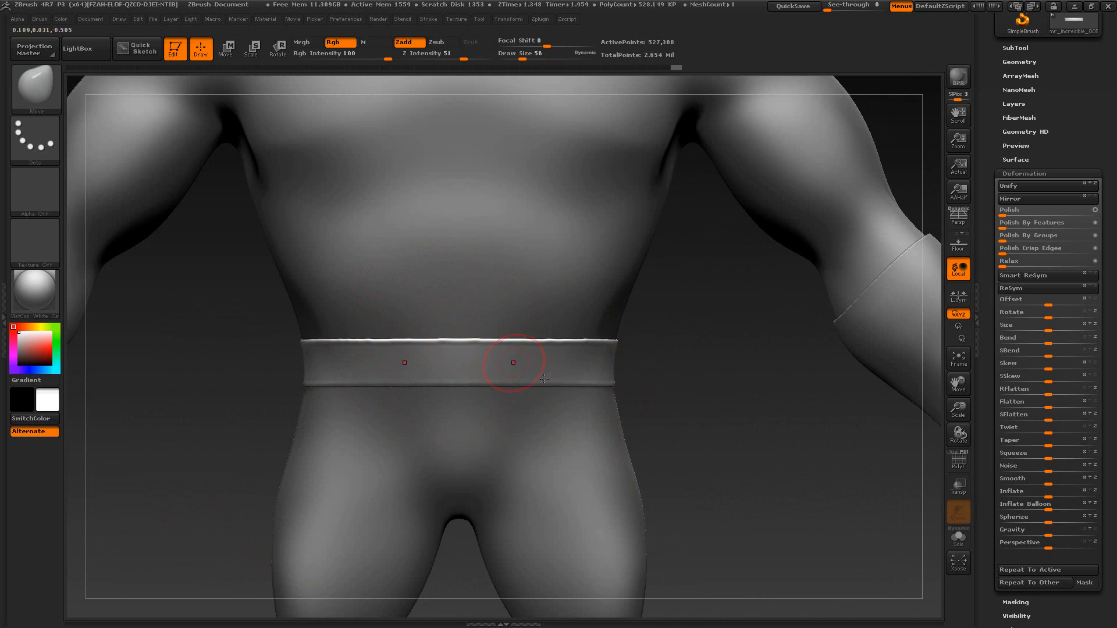
mouse_move(680, 394)
alt+mouse_down()
mouse_move(706, 417)
mouse_move(707, 494)
alt+mouse_up()
key(s)
drag(469, 339, 449, 324)
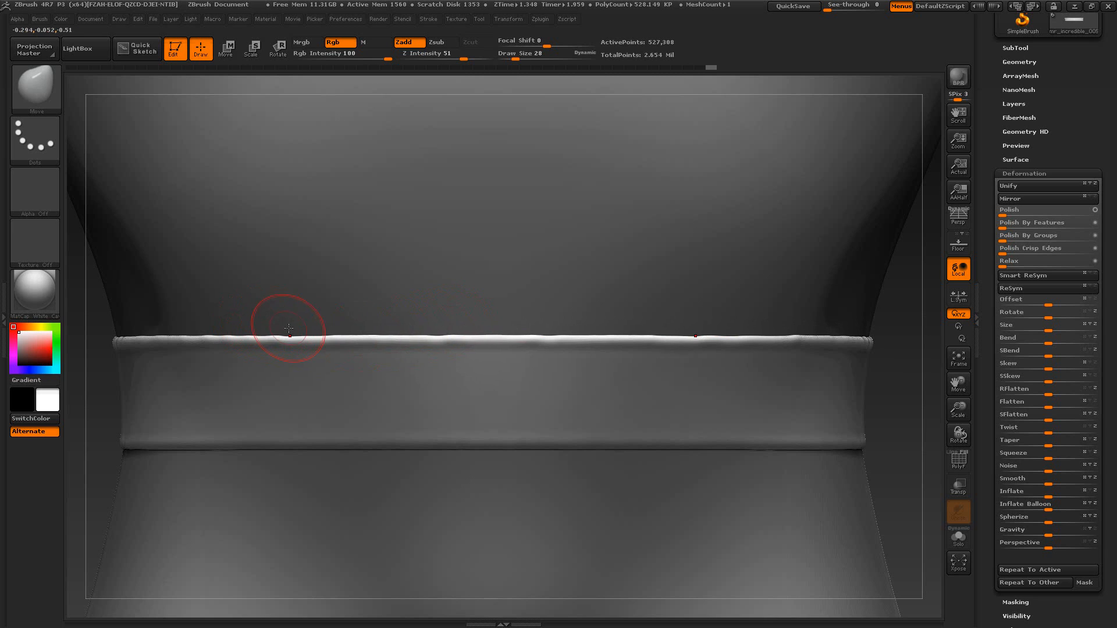
drag(288, 326, 292, 331)
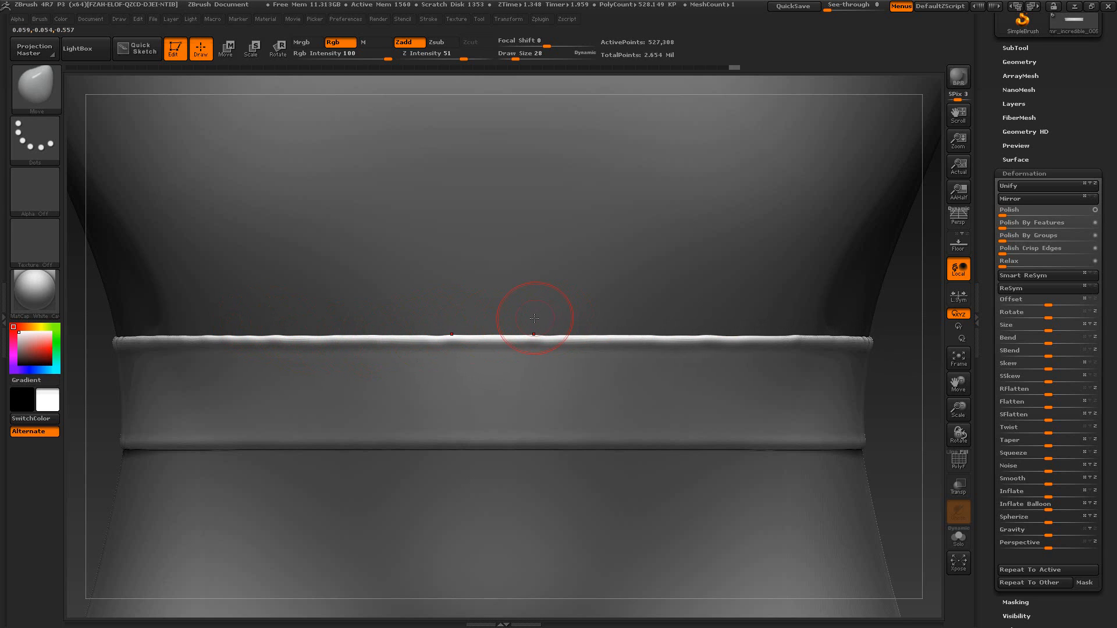
alt+drag(882, 390, 878, 349)
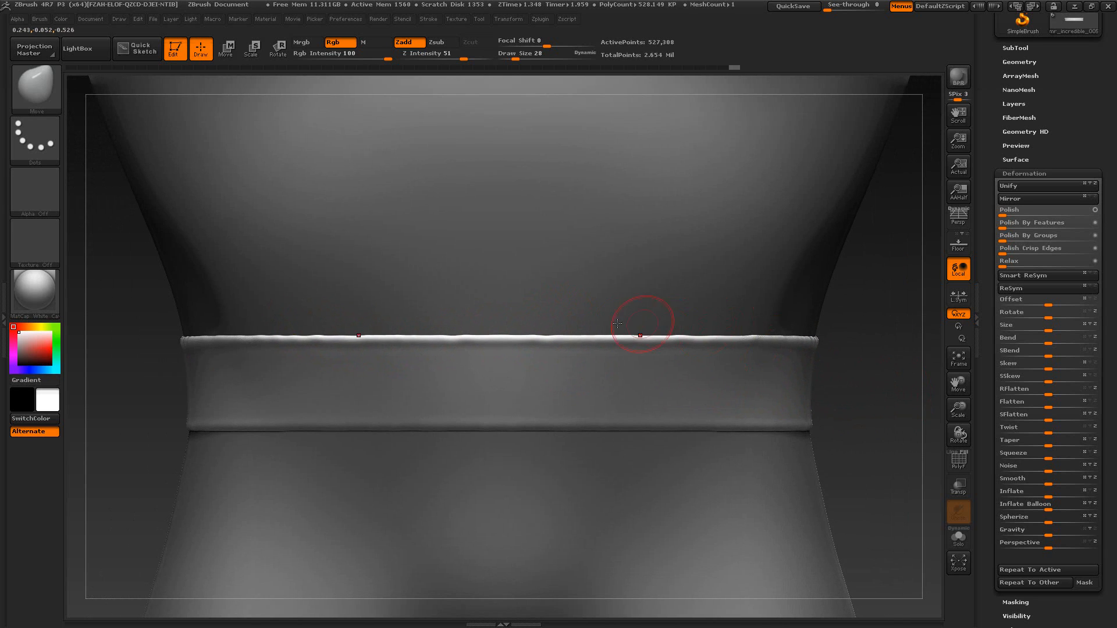
Step: Correct the belt's upper edge at the side of the waist and check it from the front, side and back
alt+drag(860, 398, 785, 427)
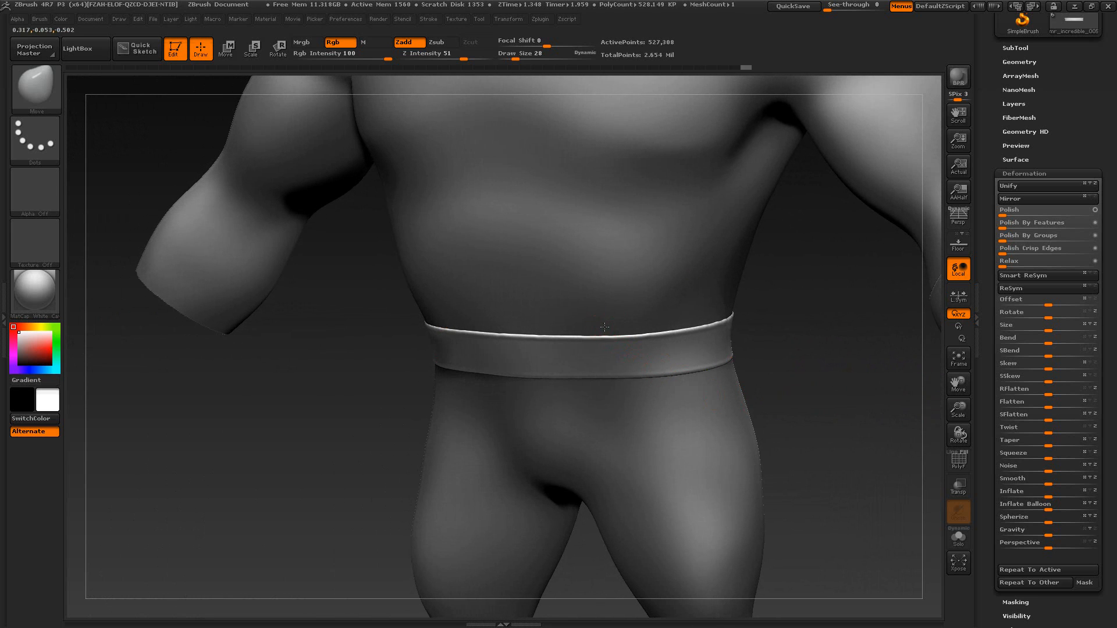
drag(797, 386, 658, 387)
drag(643, 313, 643, 317)
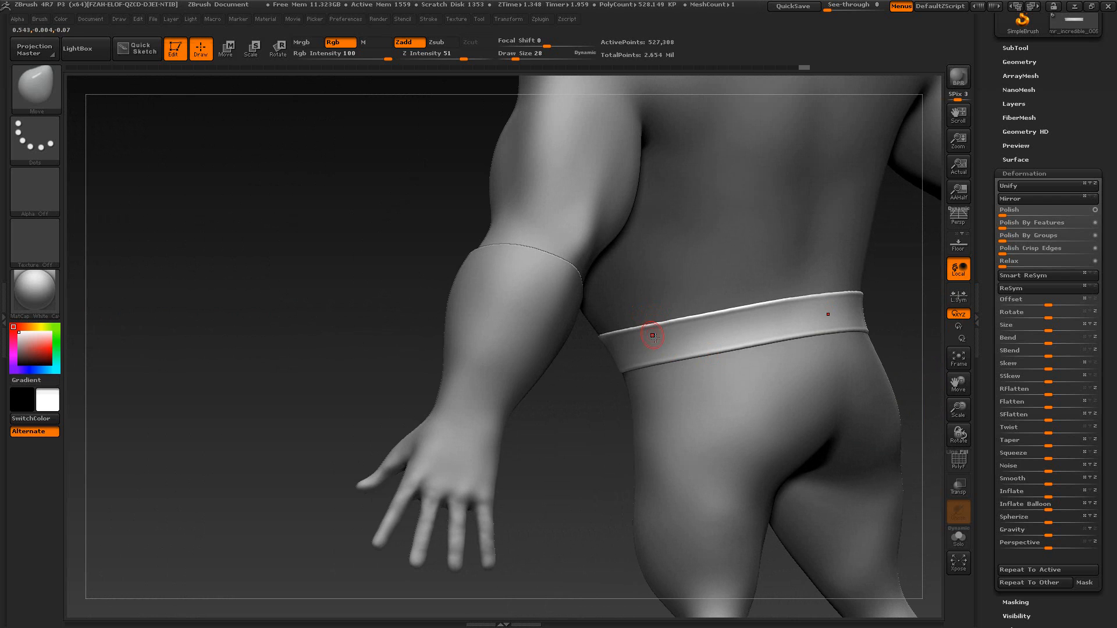
mouse_move(605, 404)
mouse_down()
mouse_move(571, 410)
mouse_move(615, 386)
mouse_move(670, 411)
mouse_up()
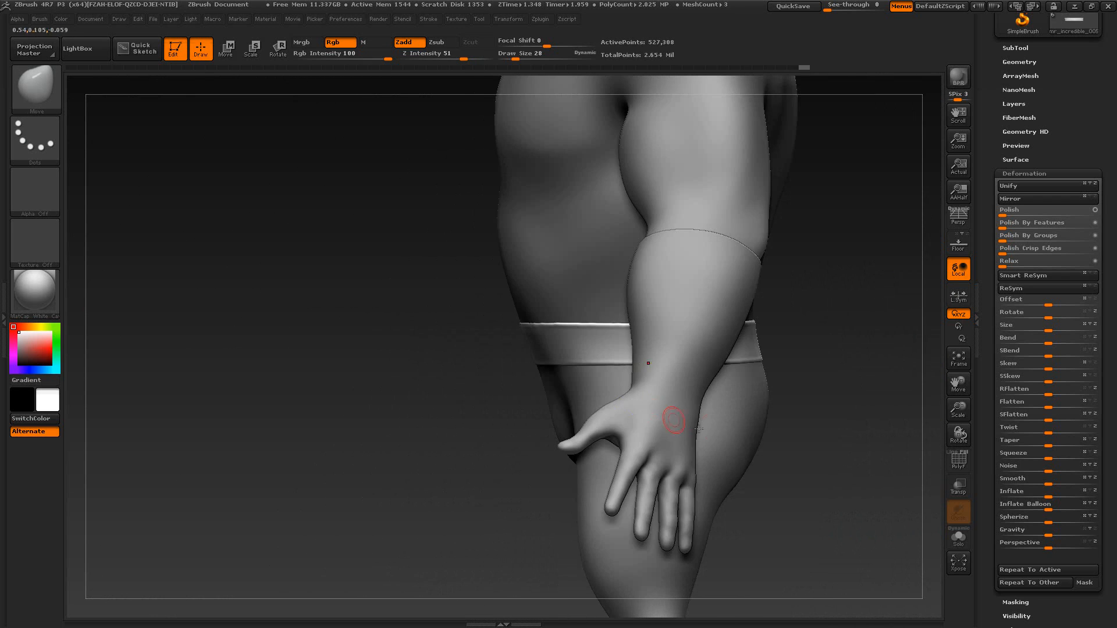
drag(843, 409, 762, 403)
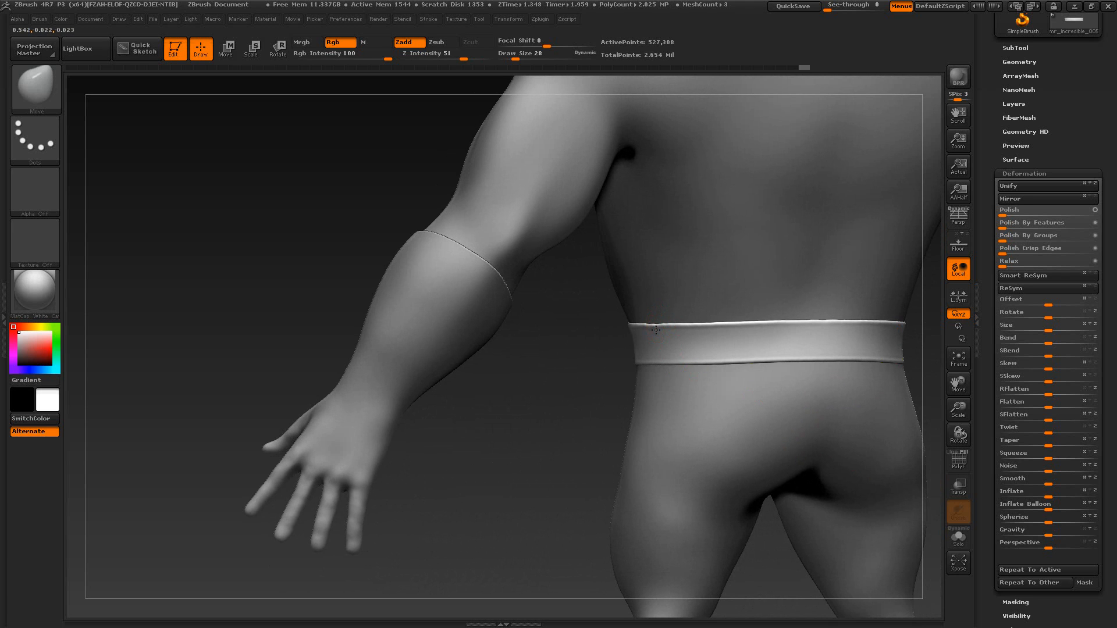
drag(588, 428, 675, 421)
Step: Switch to XnView to compare the belt with the full-body Mr. Incredible reference, then return to ZBrush
key(alt+Tab)
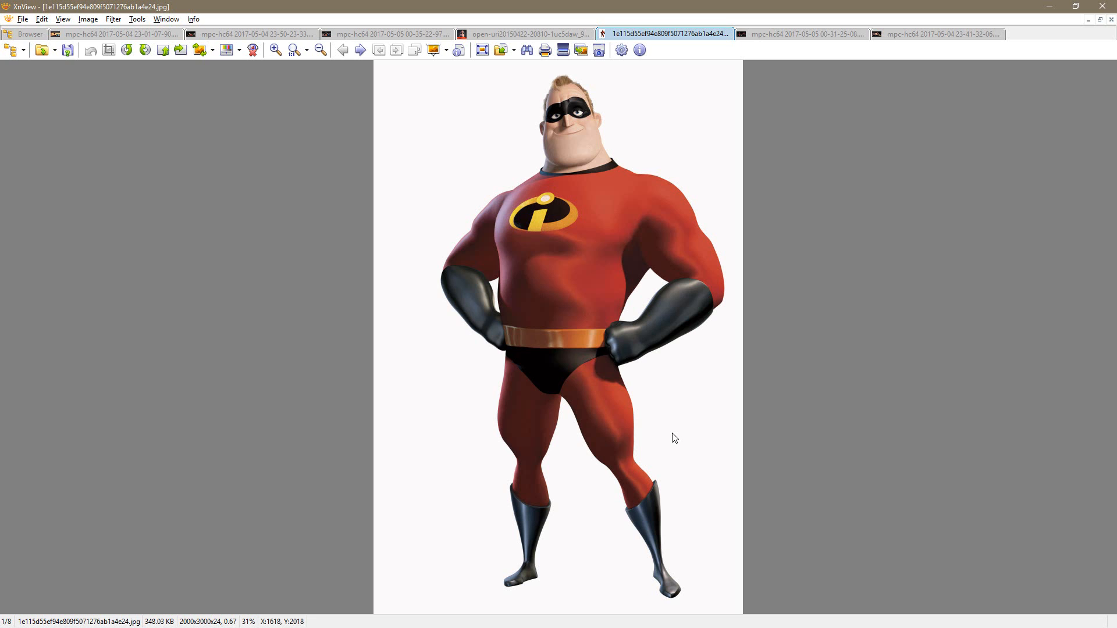
key(alt+Tab)
drag(664, 435, 648, 411)
key(alt+Tab)
key(alt+Tab)
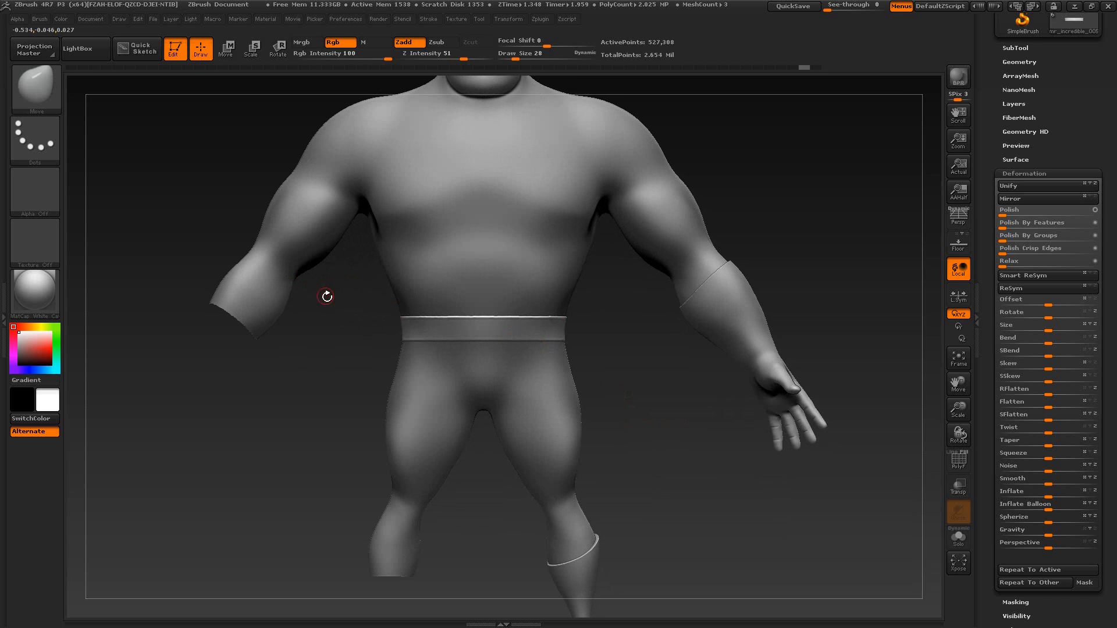
Step: Make the belt slightly taller using a vertical Transpose Move line from its centre, then return to Draw mode
click(235, 50)
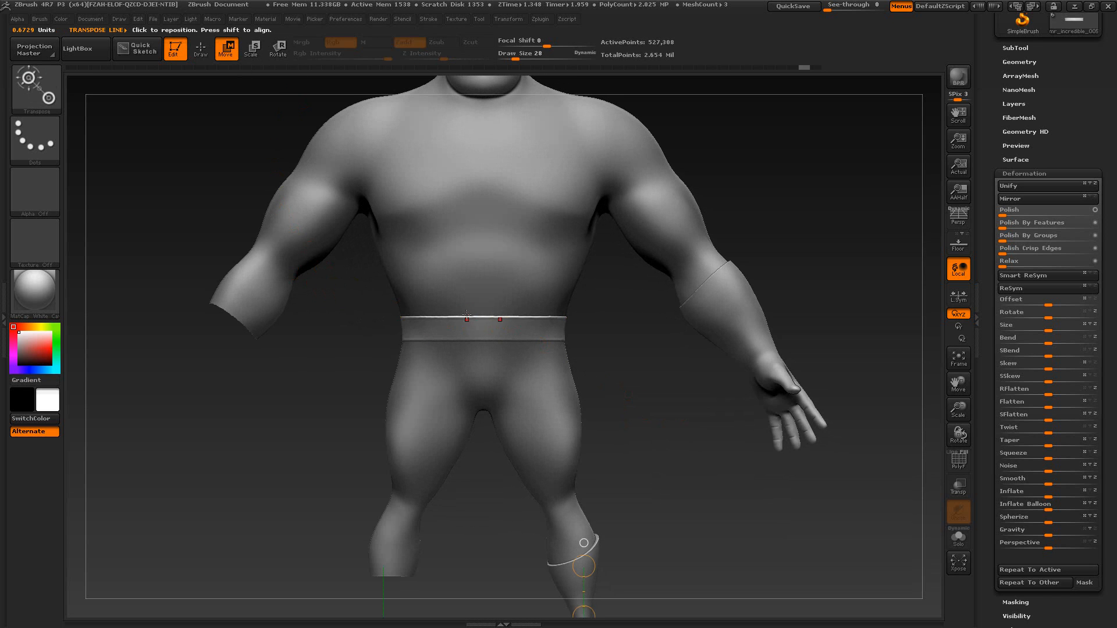
drag(484, 329, 484, 282)
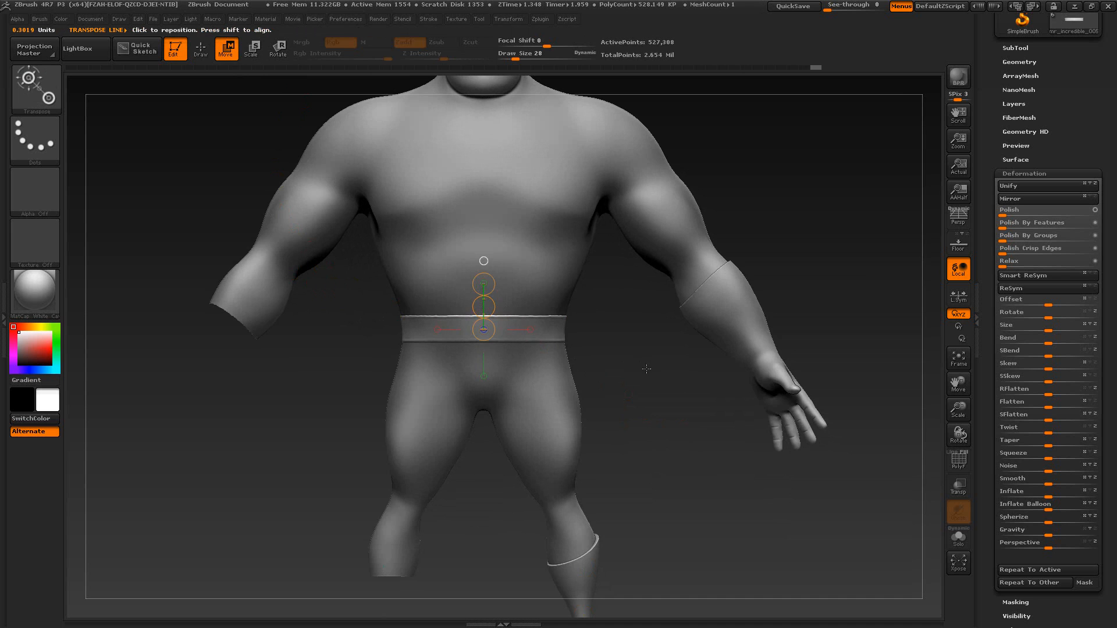
drag(645, 369, 683, 417)
key(q)
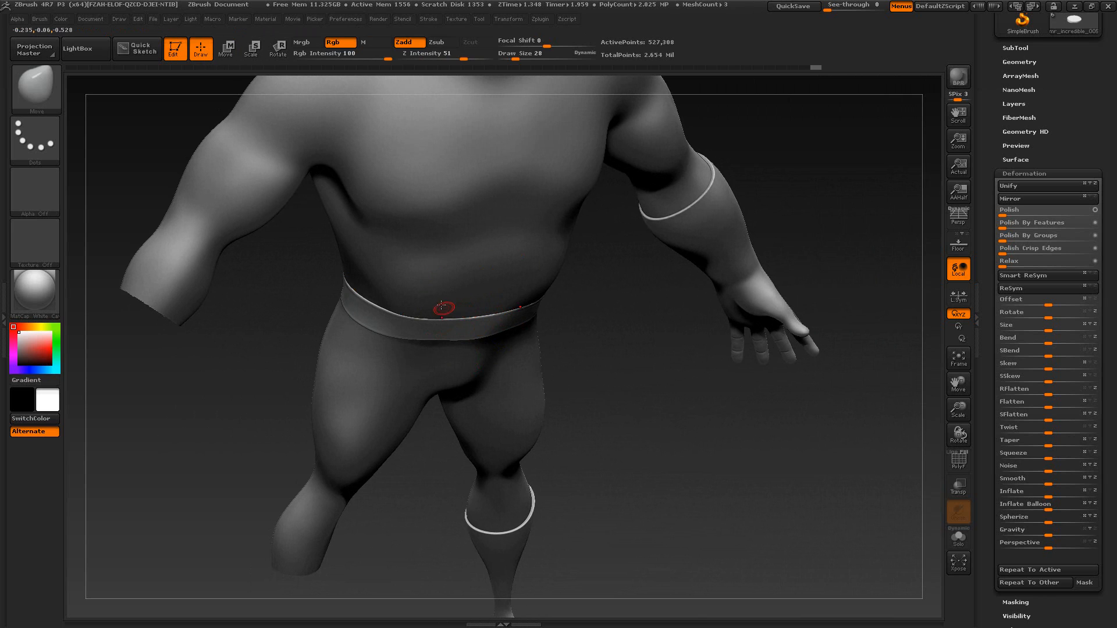
Step: Set the Move brush size to 197 and refine the belt's fit around the front, side and back of the waist
key(s)
drag(441, 305, 463, 301)
key(s)
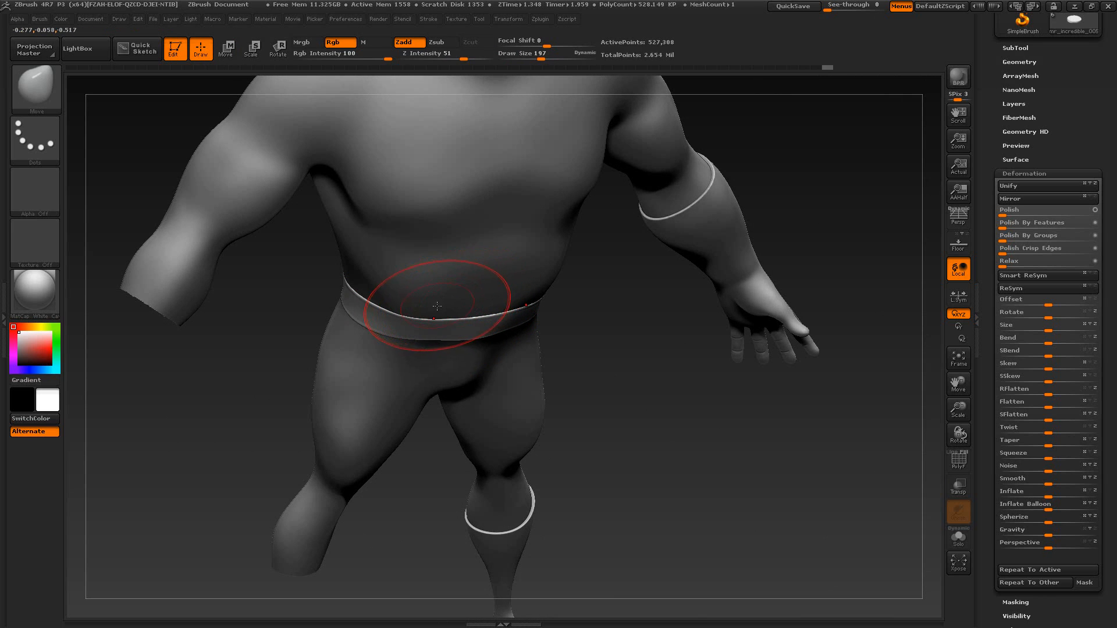
drag(610, 365, 404, 374)
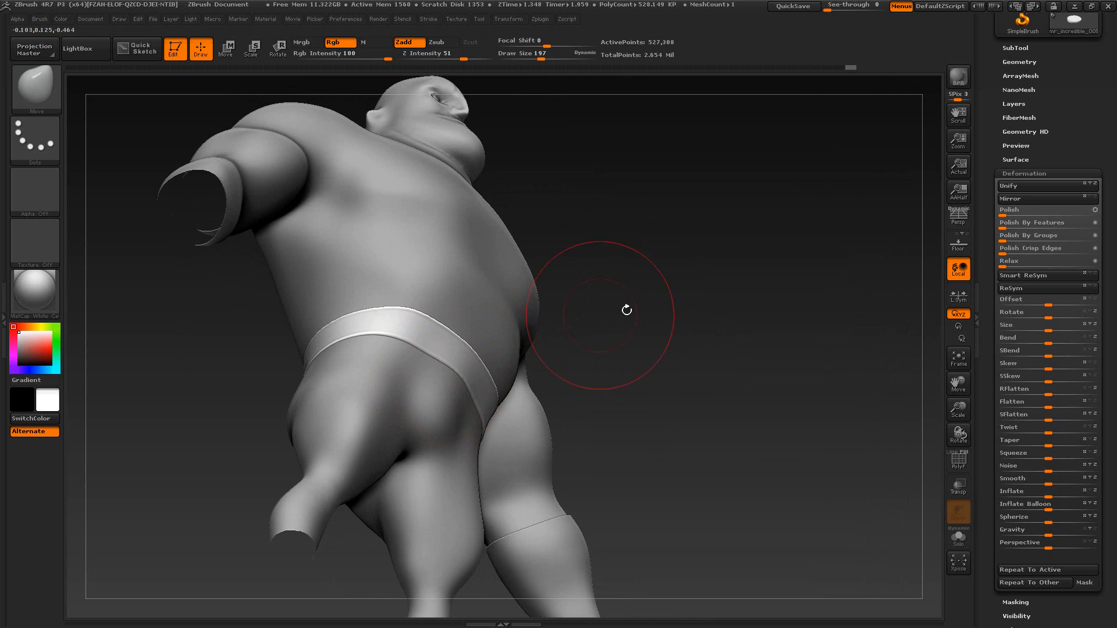
drag(628, 309, 442, 331)
right_drag(444, 330, 554, 301)
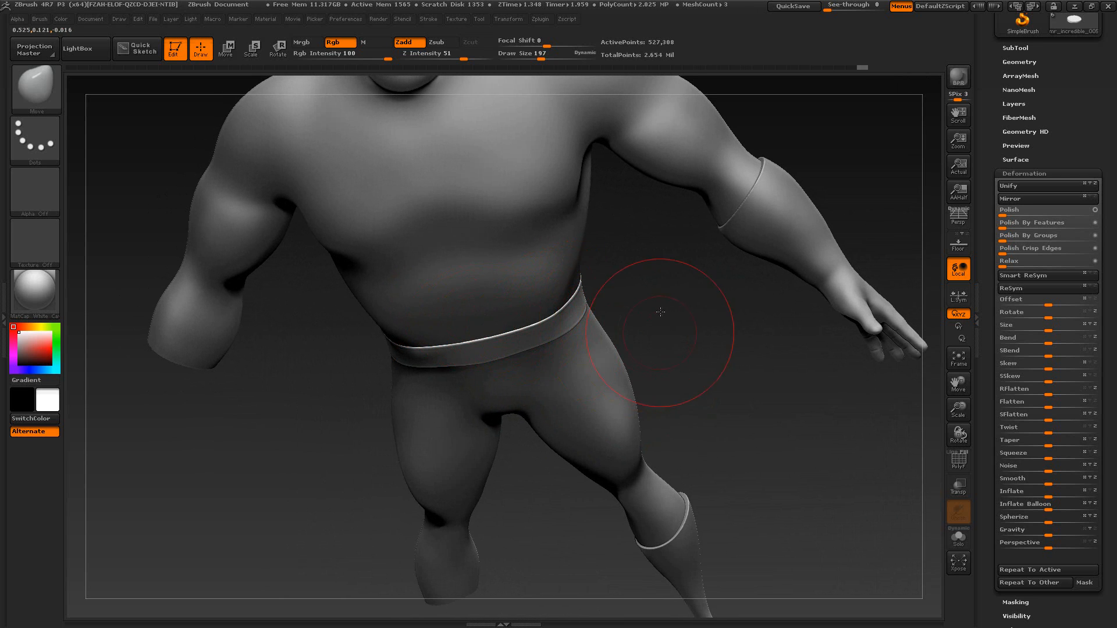
shift+drag(660, 310, 646, 309)
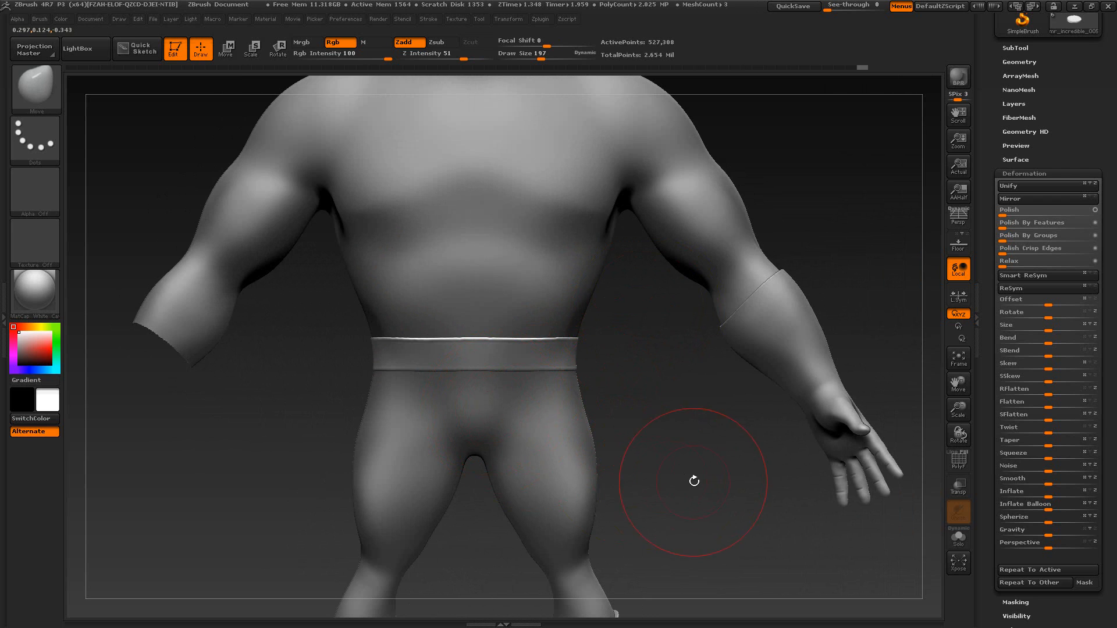
Step: Check the belt's proportions on the whole figure against the full-body reference in XnView, then return to ZBrush
ctrl+right_drag(694, 481, 630, 469)
key(alt+Tab)
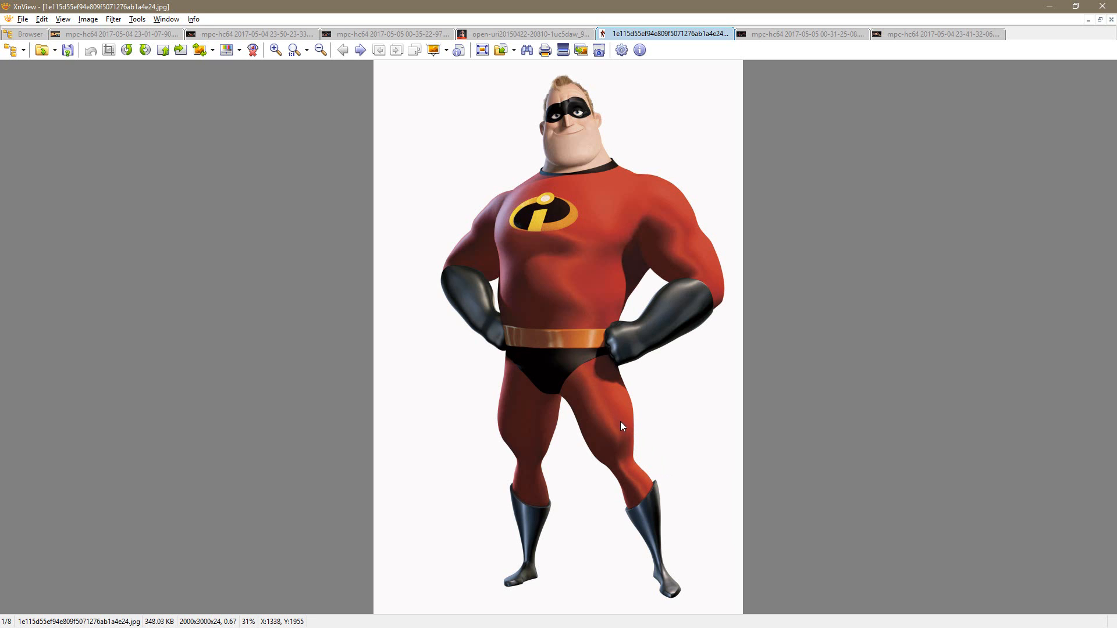
key(alt+Tab)
shift+right_drag(649, 441, 658, 446)
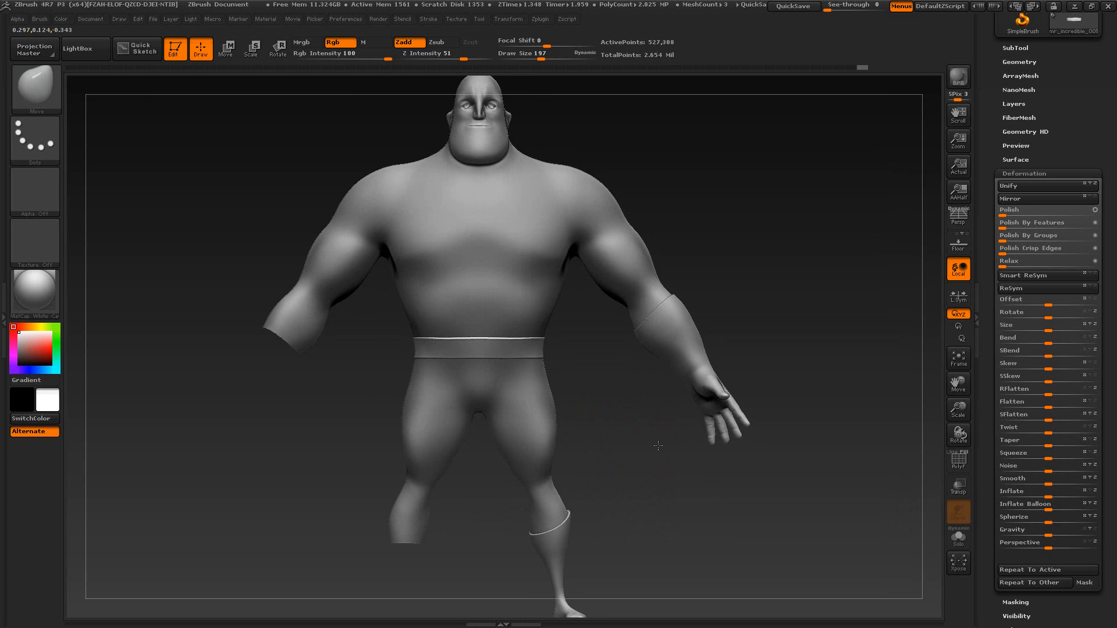
right_drag(617, 402, 625, 437)
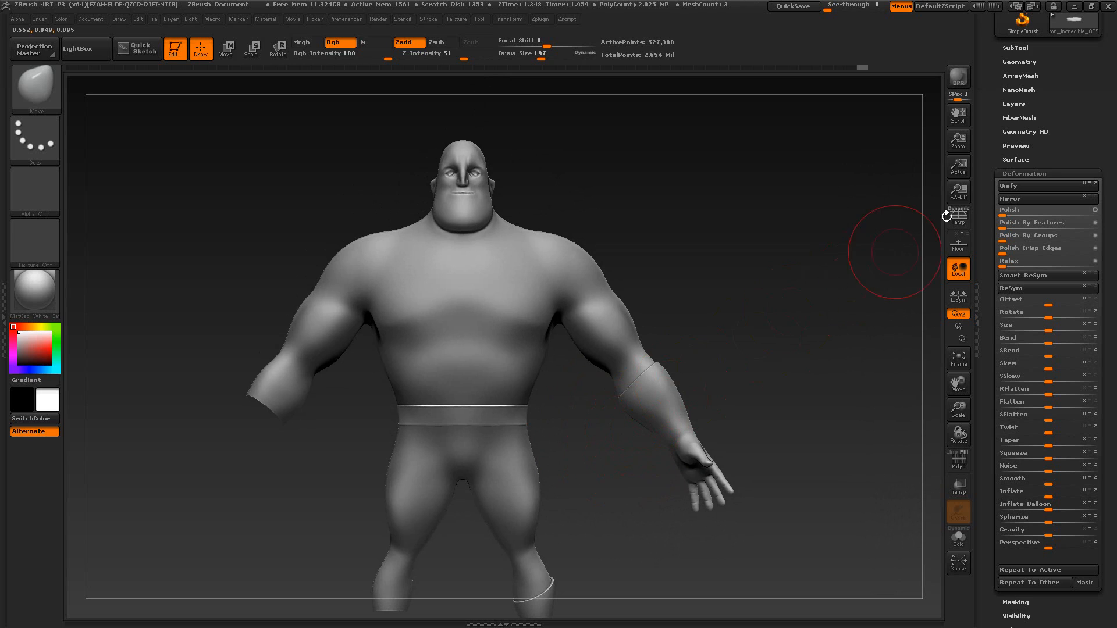
Step: Quick-save the project
scroll(1077, 110, up, 2)
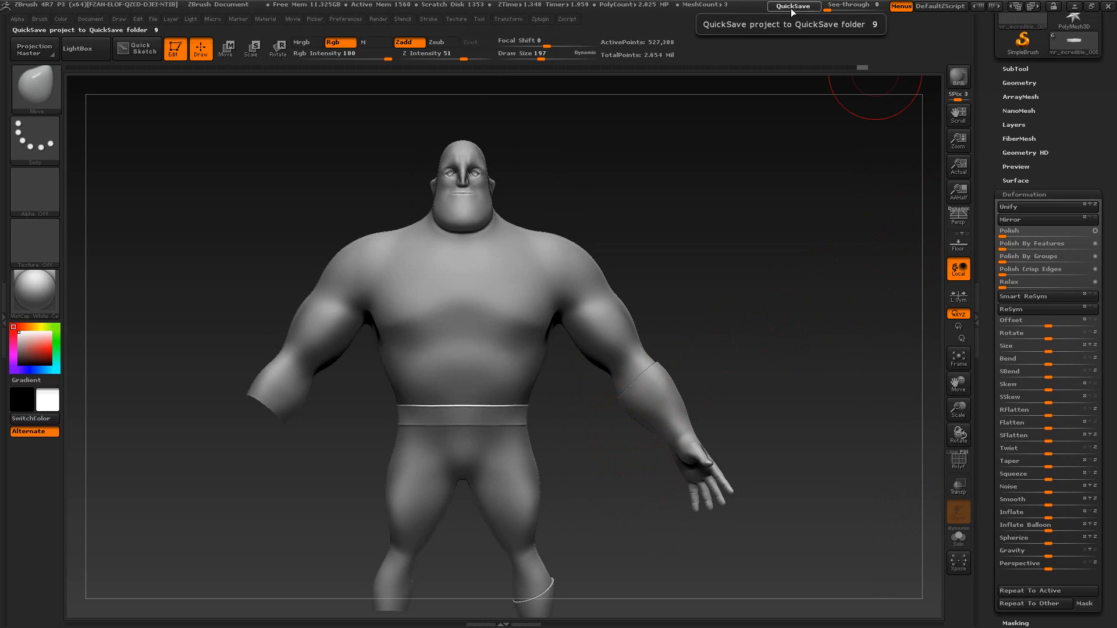
mouse_move(744, 324)
right_down()
mouse_move(734, 311)
mouse_move(763, 312)
right_up()
scroll(1012, 116, up, 2)
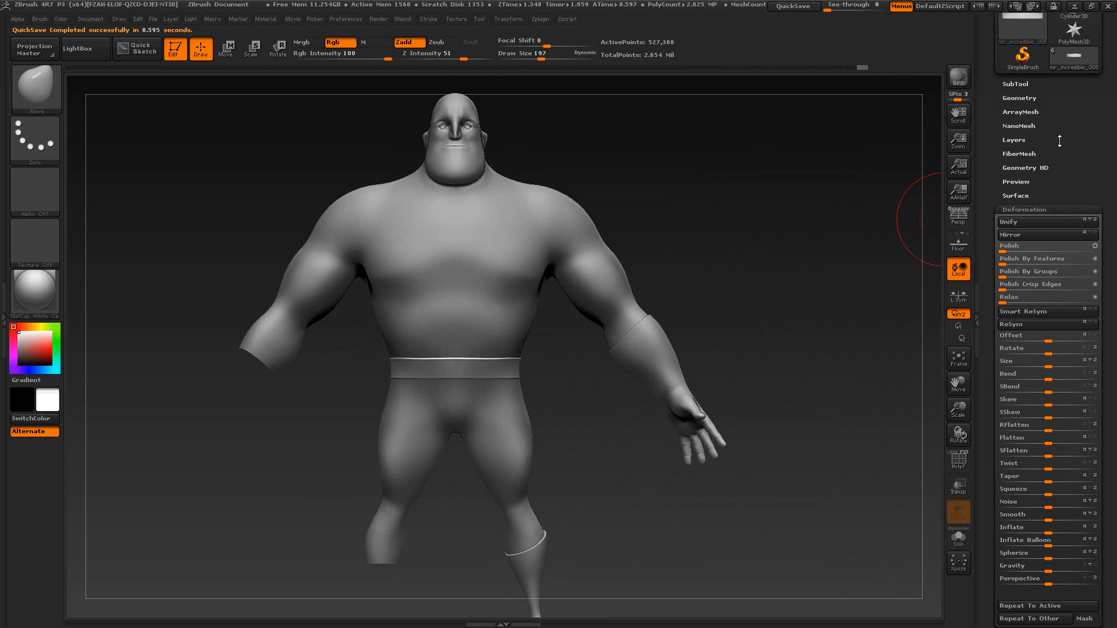
Step: Open the subtool list and make the mr_incredible_003 head subtool visible
click(1018, 89)
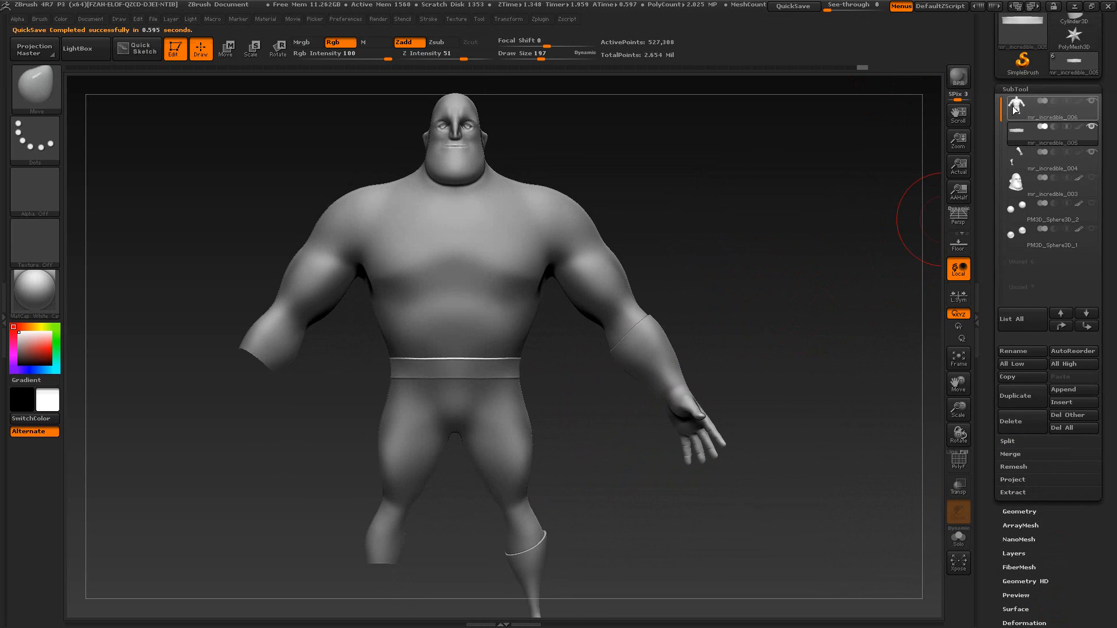
mouse_move(776, 253)
right_down()
mouse_move(738, 314)
mouse_move(793, 289)
right_up()
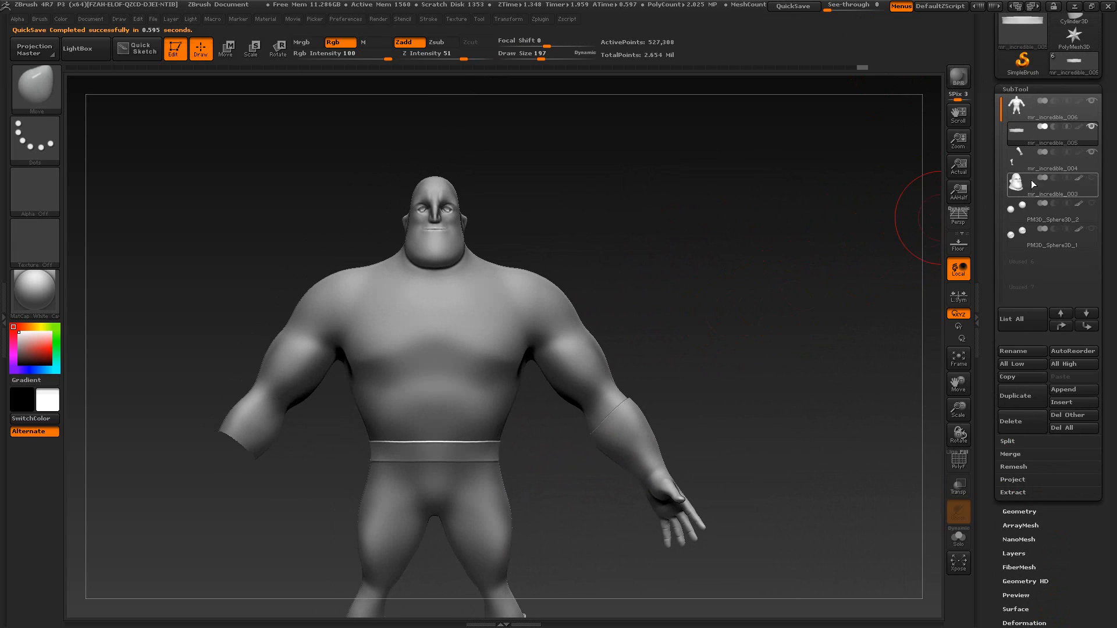
click(1090, 179)
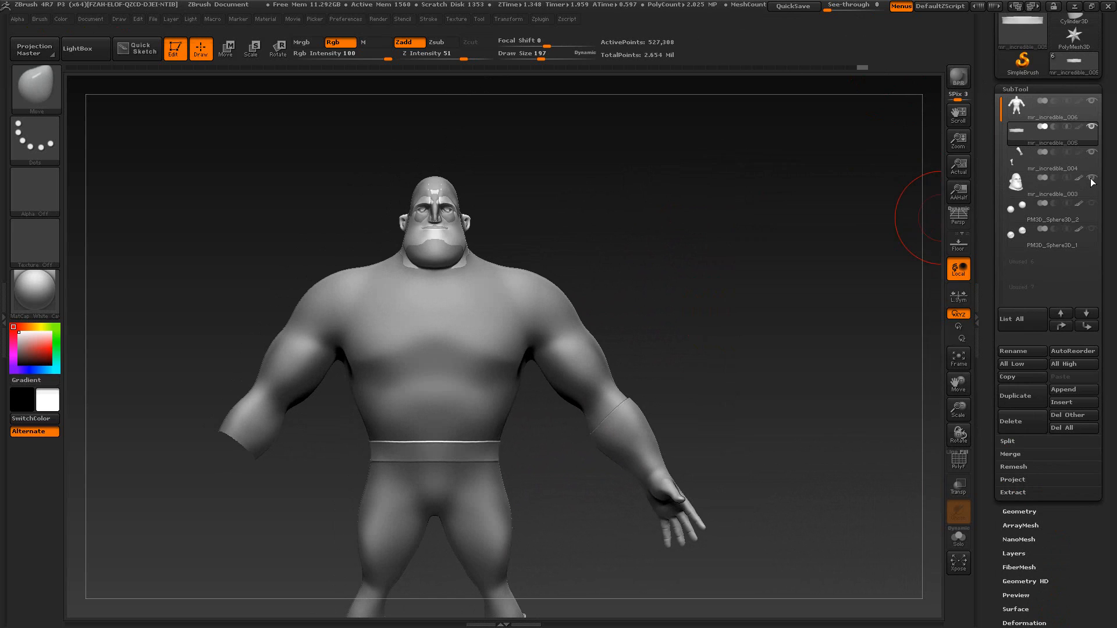
Step: Turn on ghosted transparency to examine how the two overlapping heads and necks fit the body
mouse_move(900, 225)
right_down()
mouse_move(743, 326)
mouse_move(752, 329)
mouse_move(640, 291)
right_up()
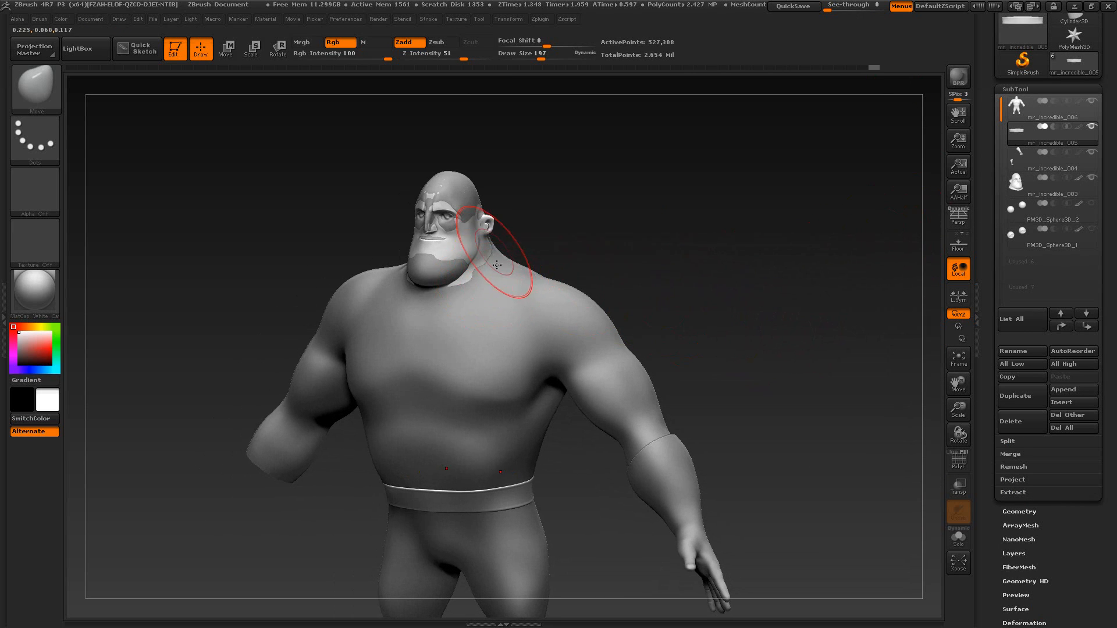
ctrl+right_drag(606, 236, 625, 300)
alt+right_drag(743, 146, 716, 316)
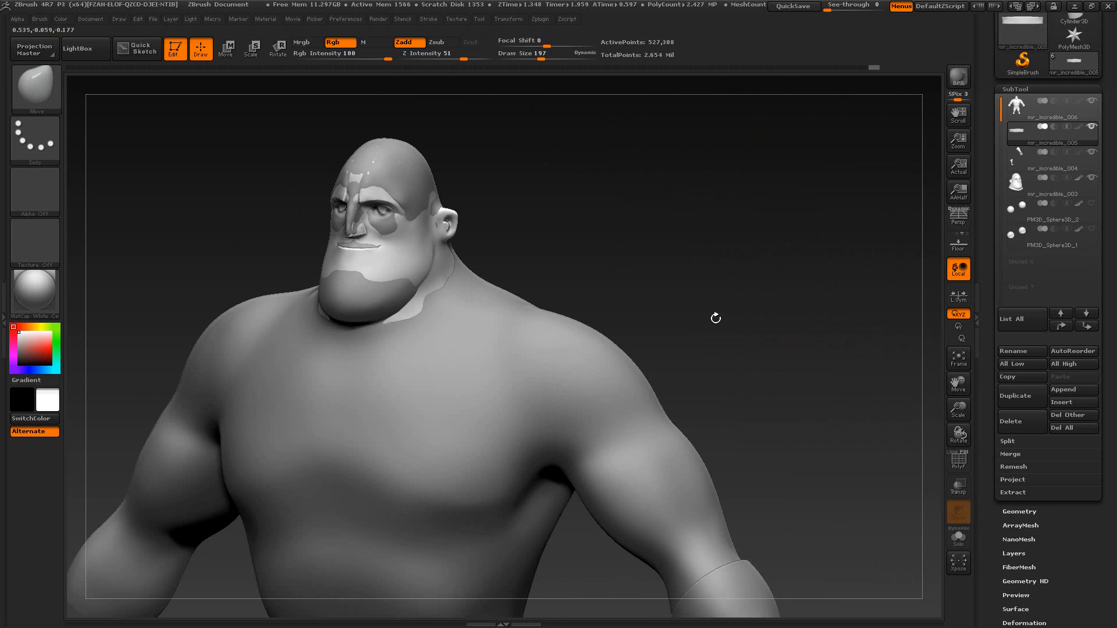
click(959, 494)
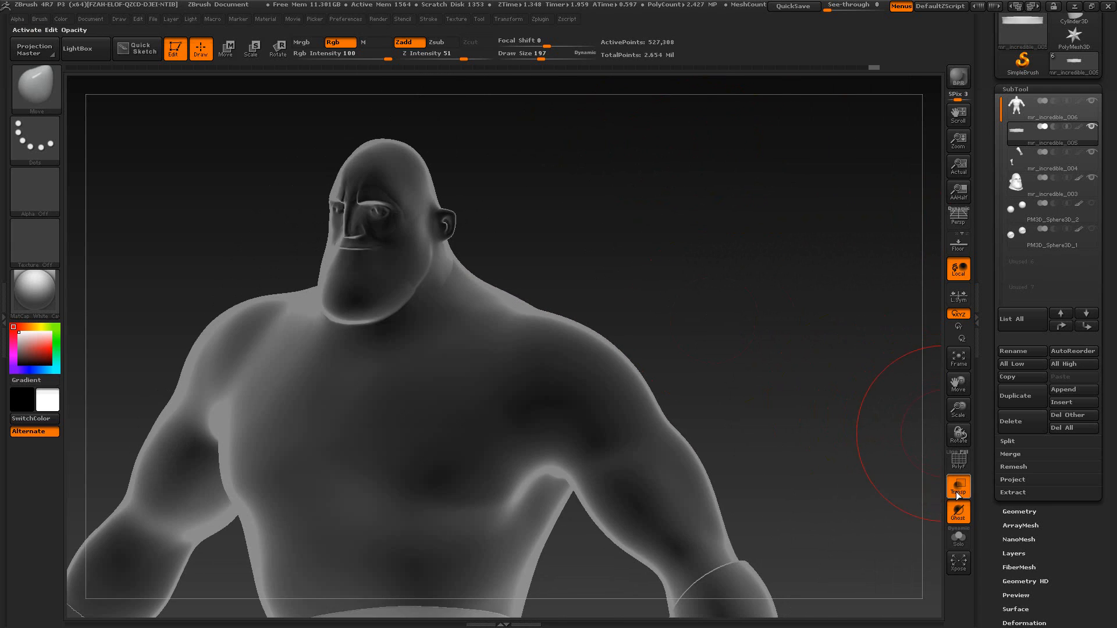
Step: Select the mr_incredible_003 head subtool and inspect how its neck meets the body from the front and back
drag(839, 425, 839, 383)
click(1090, 195)
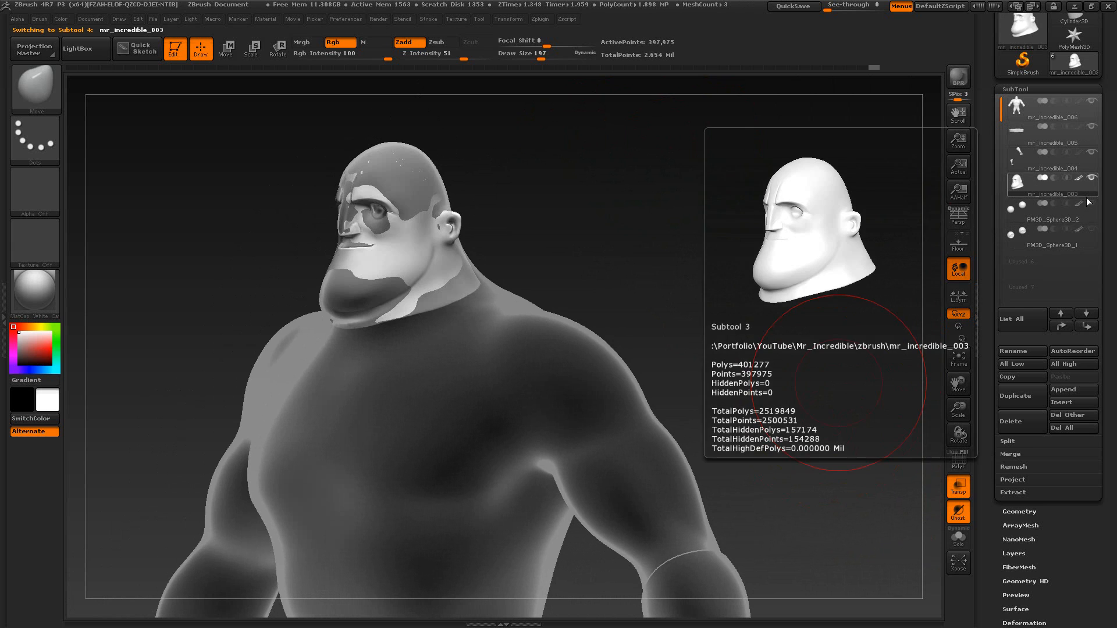
drag(742, 322, 770, 333)
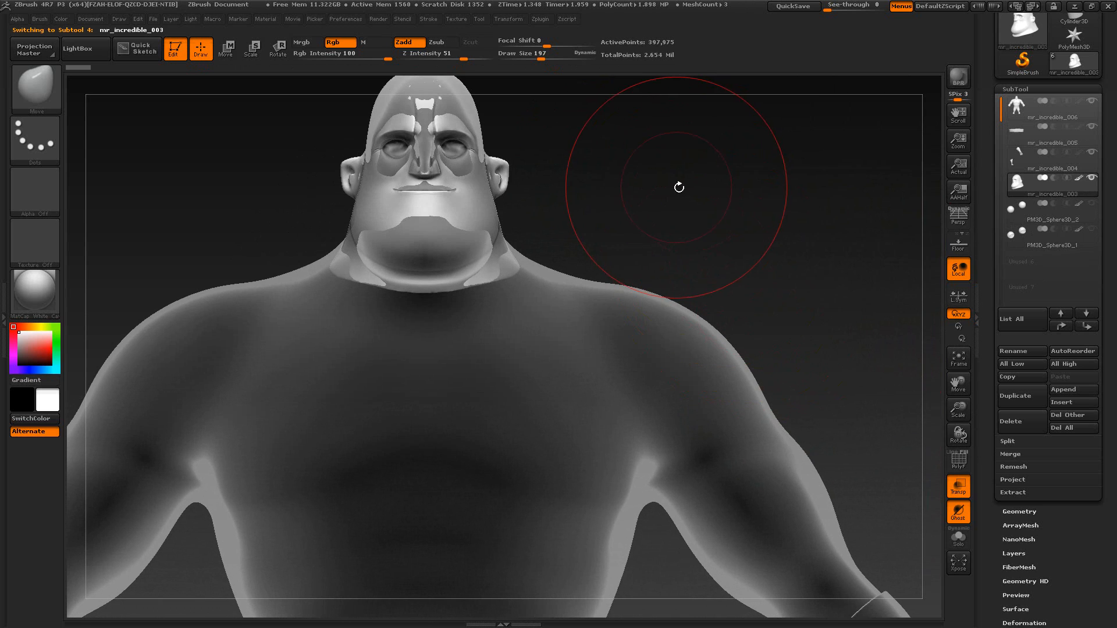
mouse_move(636, 184)
mouse_down()
mouse_move(588, 195)
mouse_move(673, 175)
mouse_move(661, 207)
mouse_move(607, 256)
mouse_up()
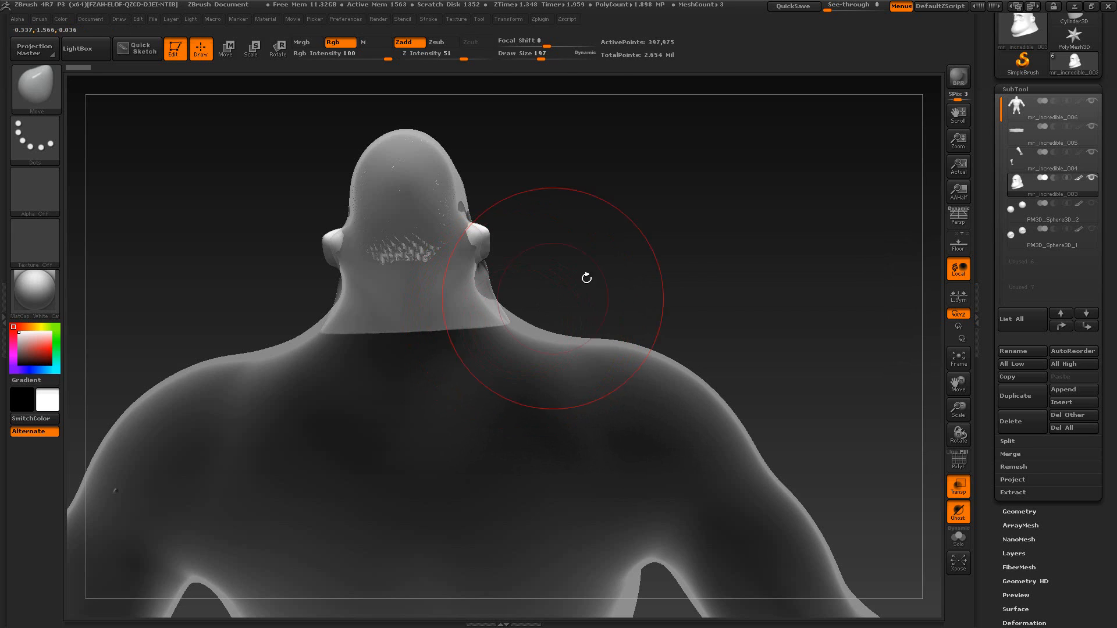
Step: Compare the back of the neck and shoulders with the full-body reference in XnView, then return to ZBrush
key(alt+Tab)
key(alt+Tab)
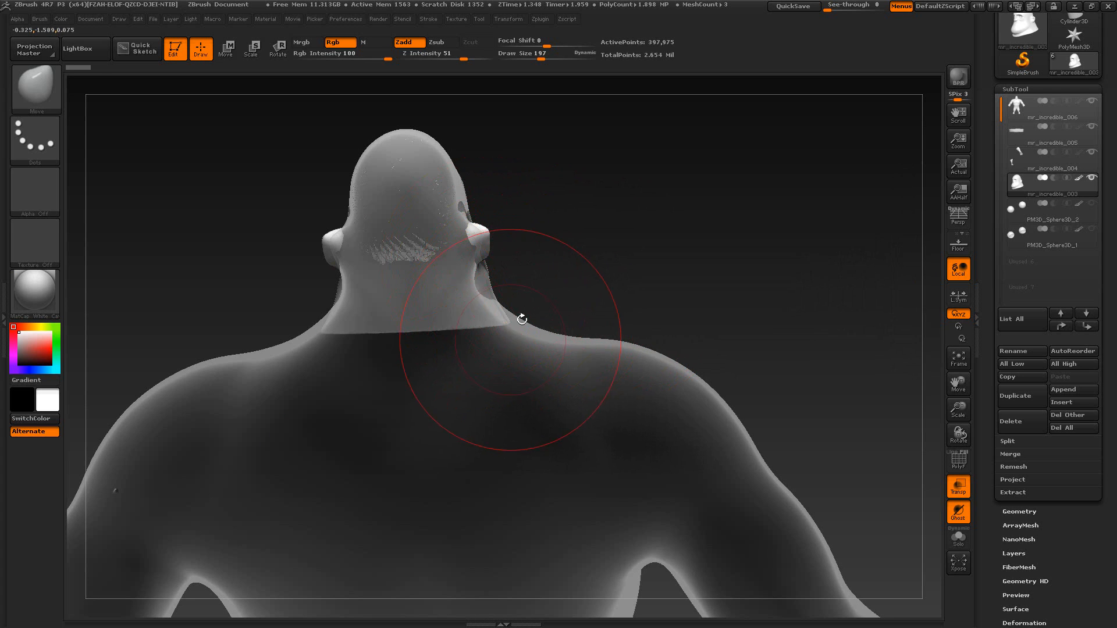
drag(655, 274, 612, 297)
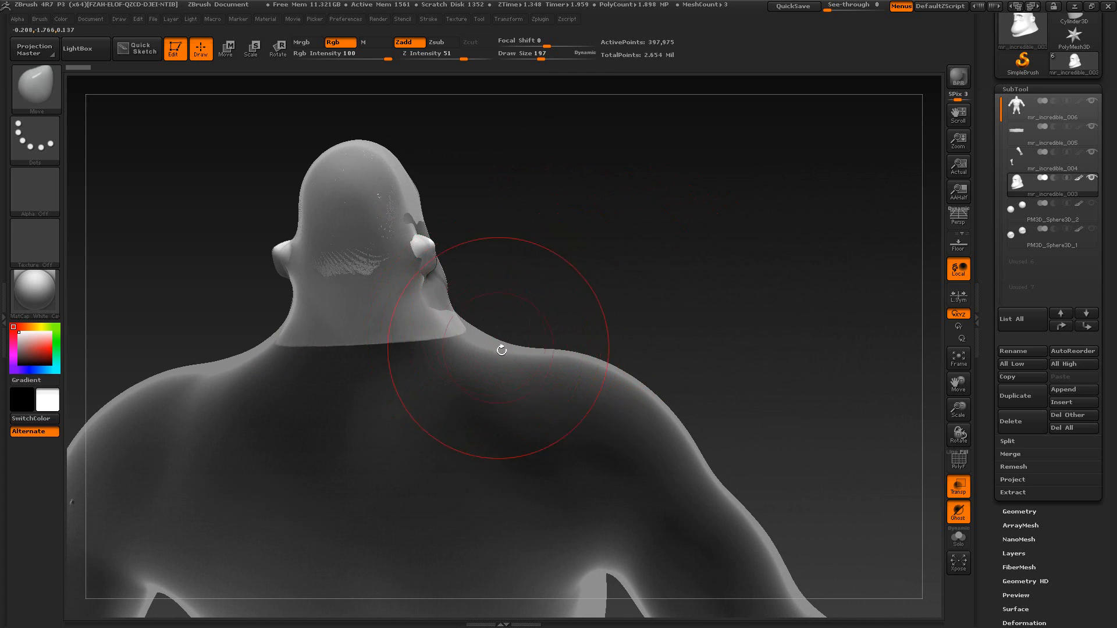
key(alt+Tab)
key(alt+Tab)
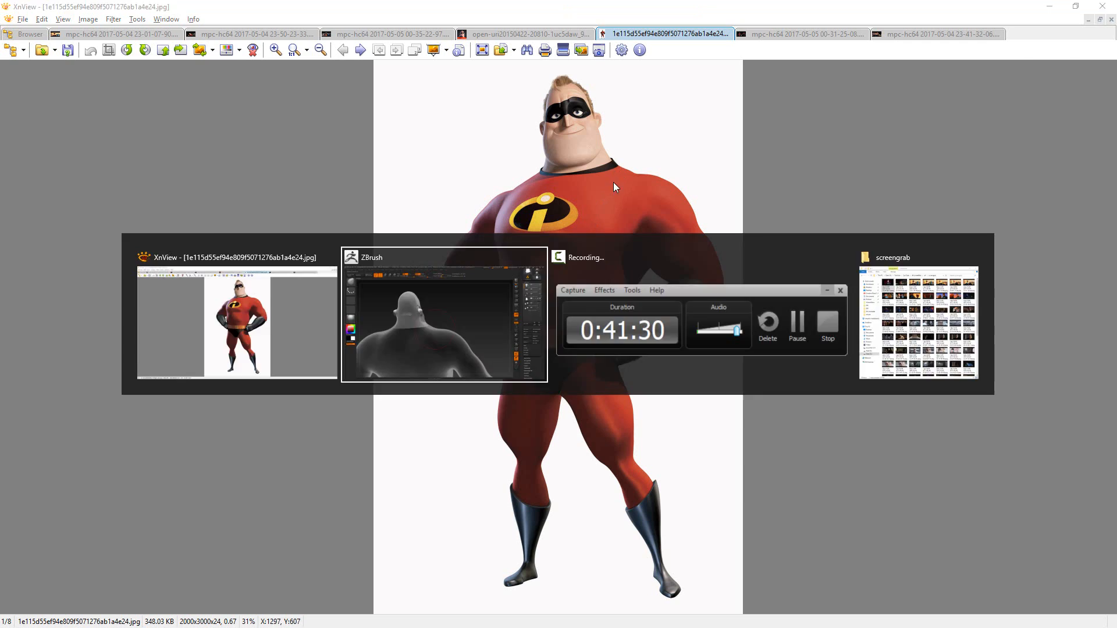
Step: Make the mr_incredible_006 body subtool active and check its side profile against the full-body reference in XnView
drag(642, 246, 709, 251)
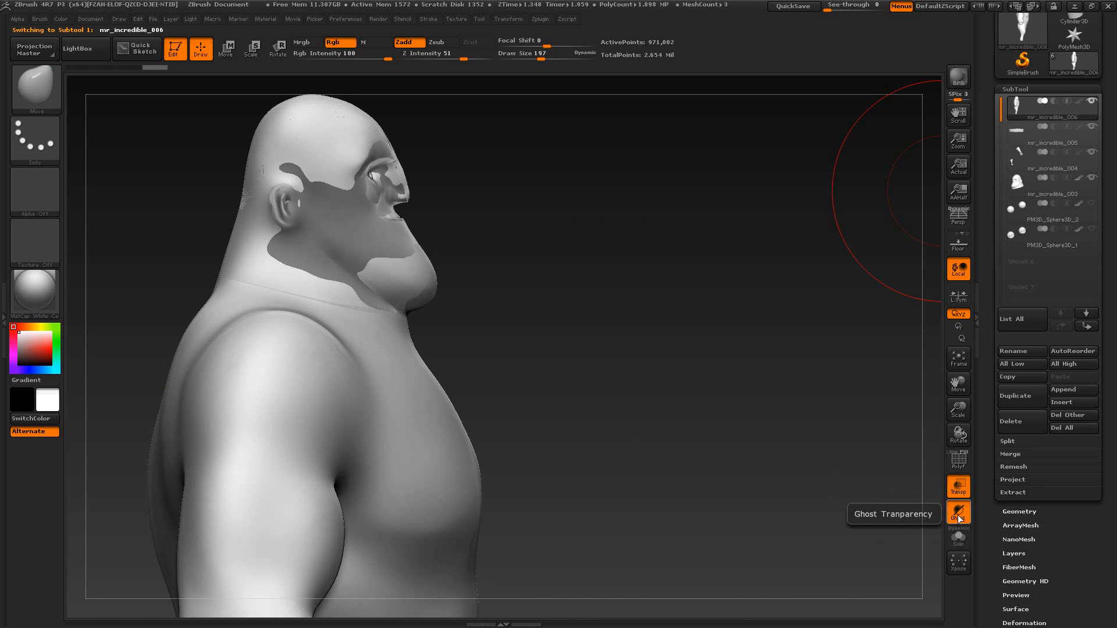
drag(774, 468, 748, 486)
key(alt+Tab)
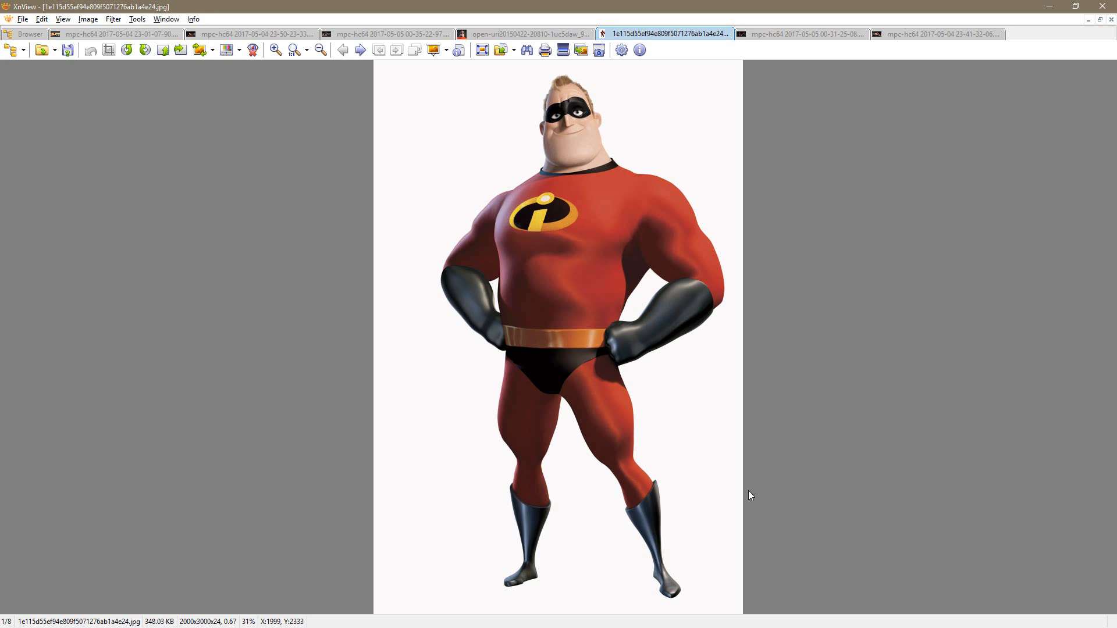
key(alt+Tab)
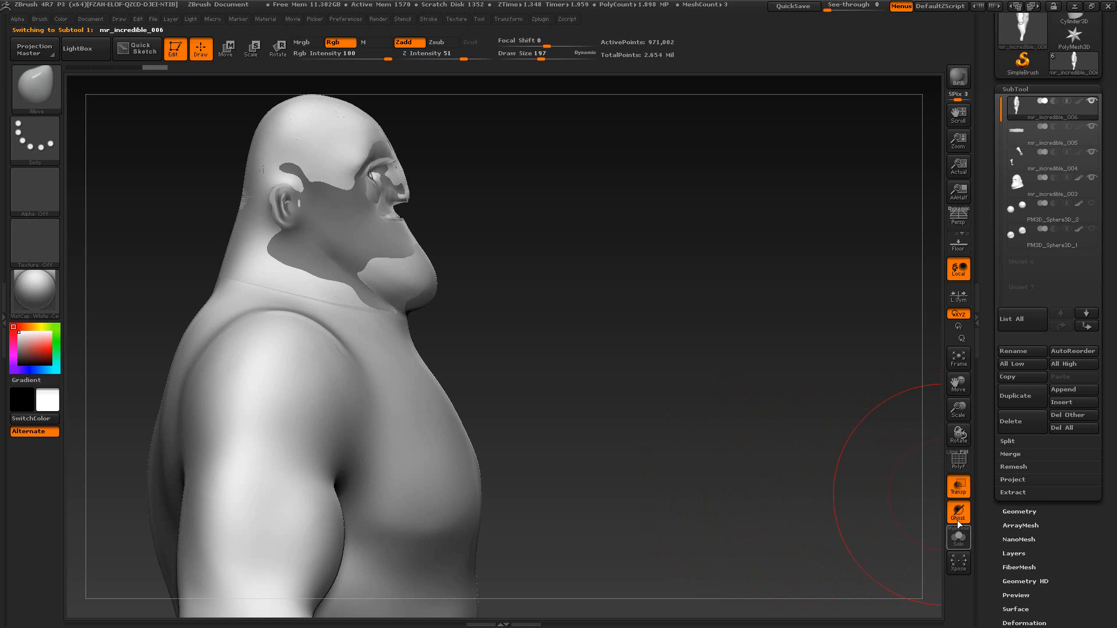
Step: Toggle transparency off and back on to compare the two overlapping heads in side view
click(960, 487)
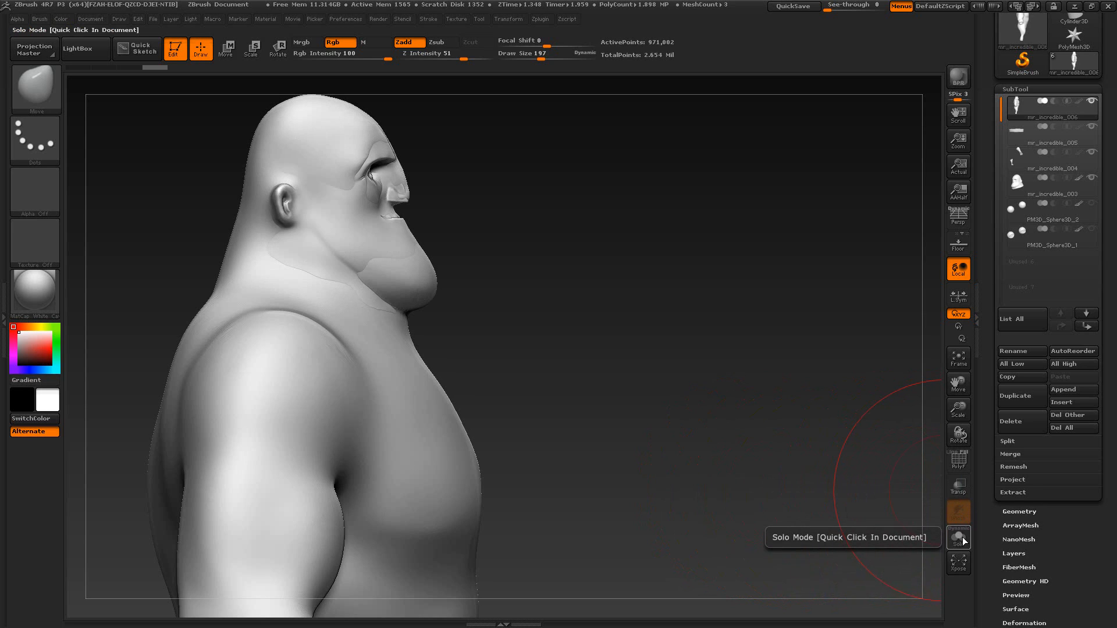
drag(922, 523, 856, 499)
click(960, 487)
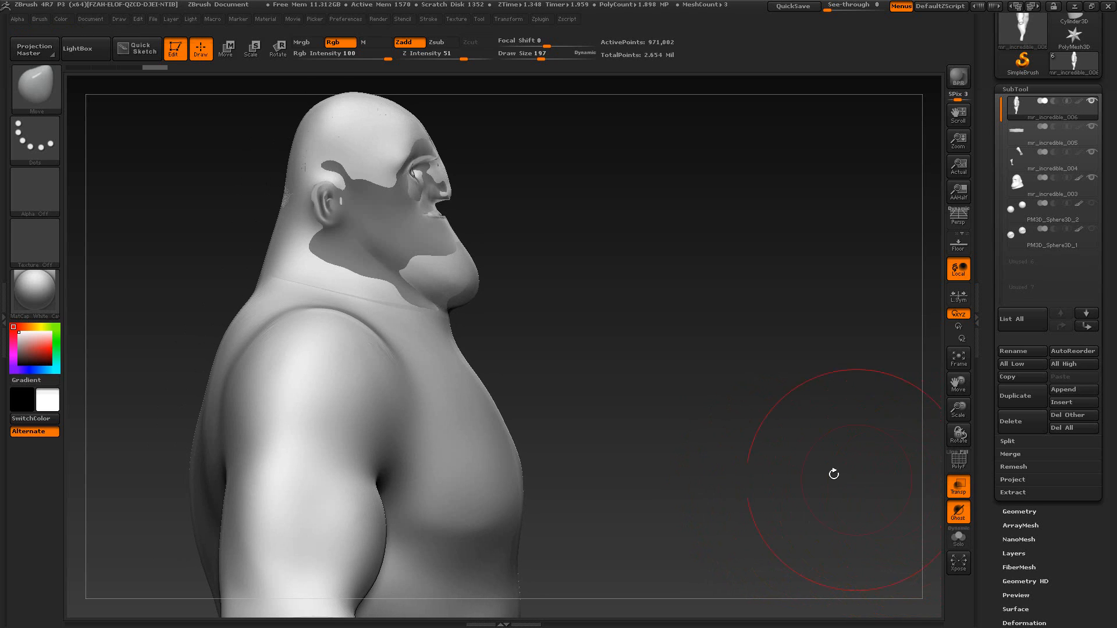
mouse_move(787, 474)
mouse_down()
mouse_move(771, 482)
mouse_move(798, 461)
mouse_up()
Step: Duplicate the mr_incredible_006 body subtool, hide the upper copy, and make mr_incredible_006 active again
click(1023, 396)
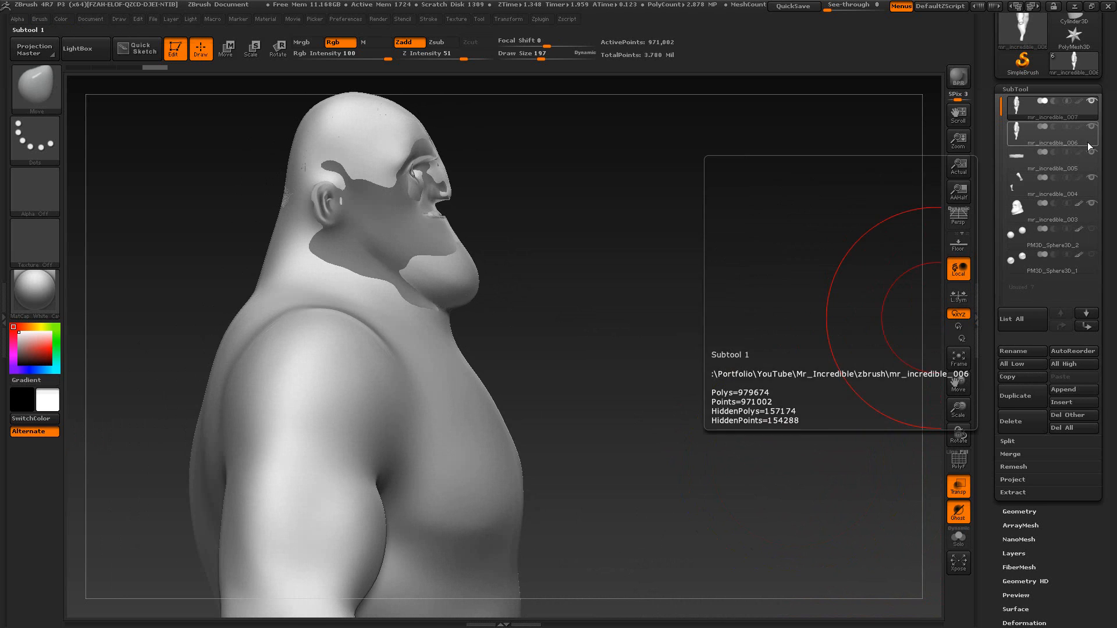
click(1092, 102)
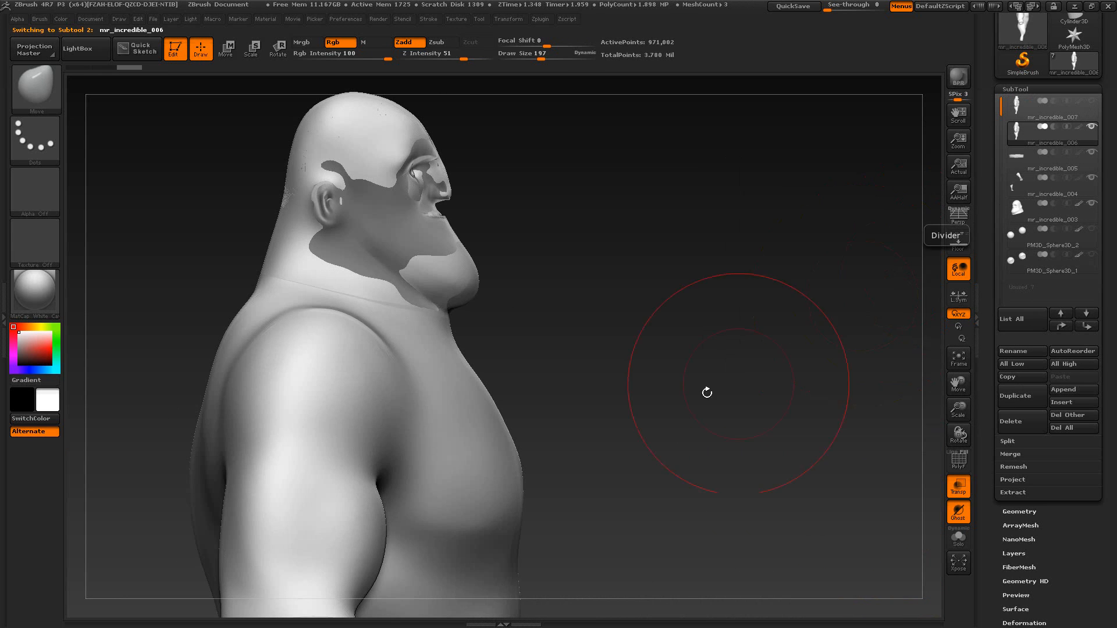
drag(708, 391, 781, 413)
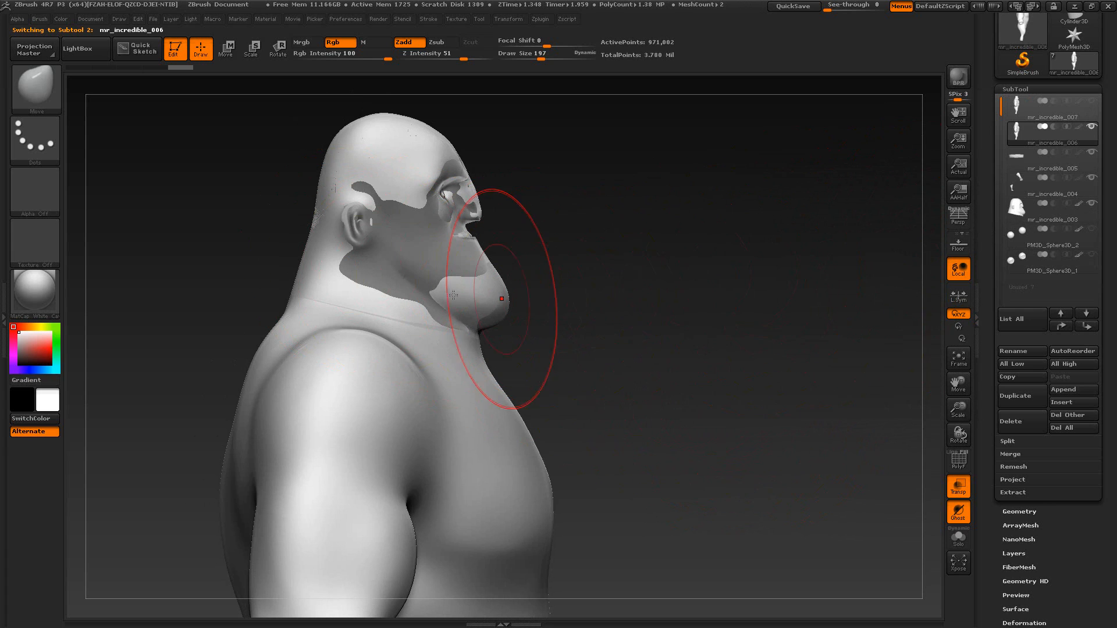
Step: Check the neck from front and side, and choose the SliceCurve brush for cutting the body mesh
drag(654, 336, 595, 340)
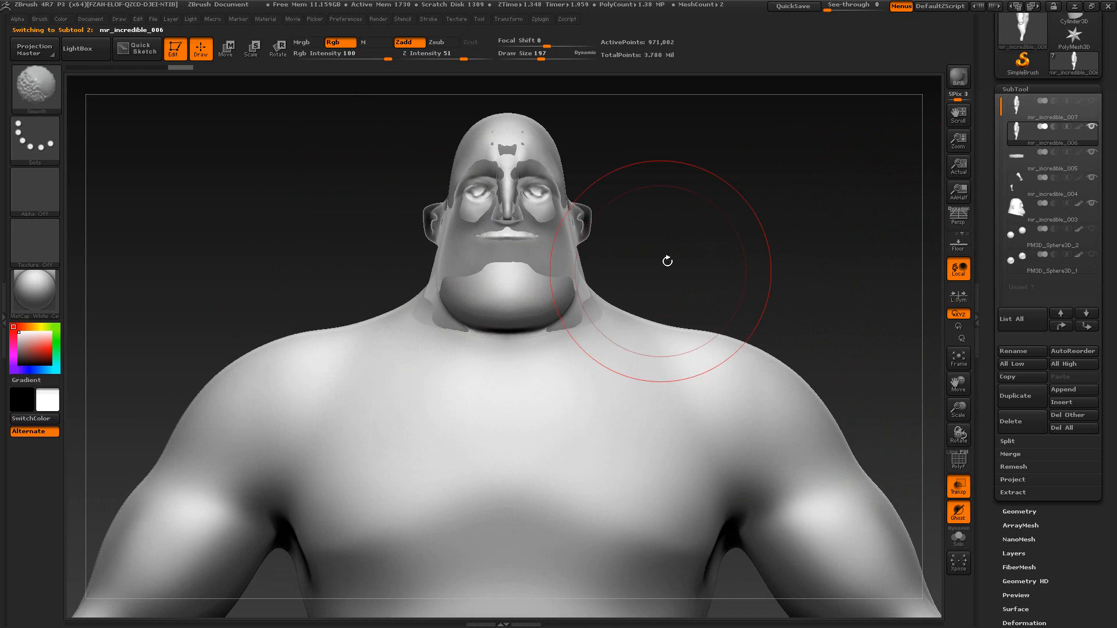
mouse_move(667, 260)
mouse_down()
mouse_move(666, 226)
mouse_move(664, 250)
mouse_up()
drag(687, 247, 727, 247)
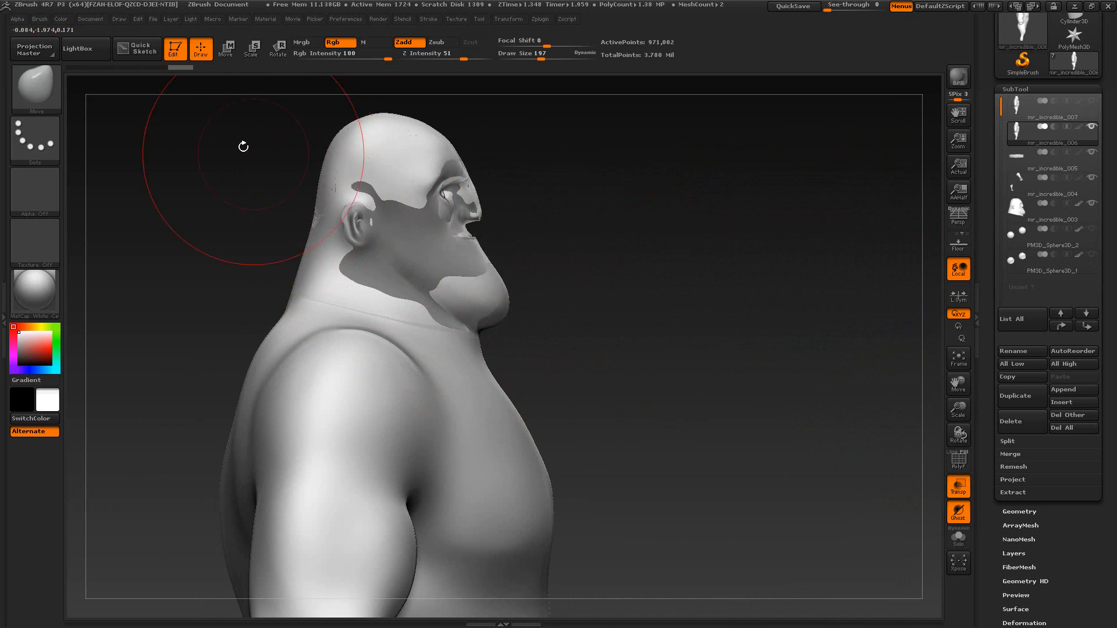
key(ctrl+shift)
click(41, 93)
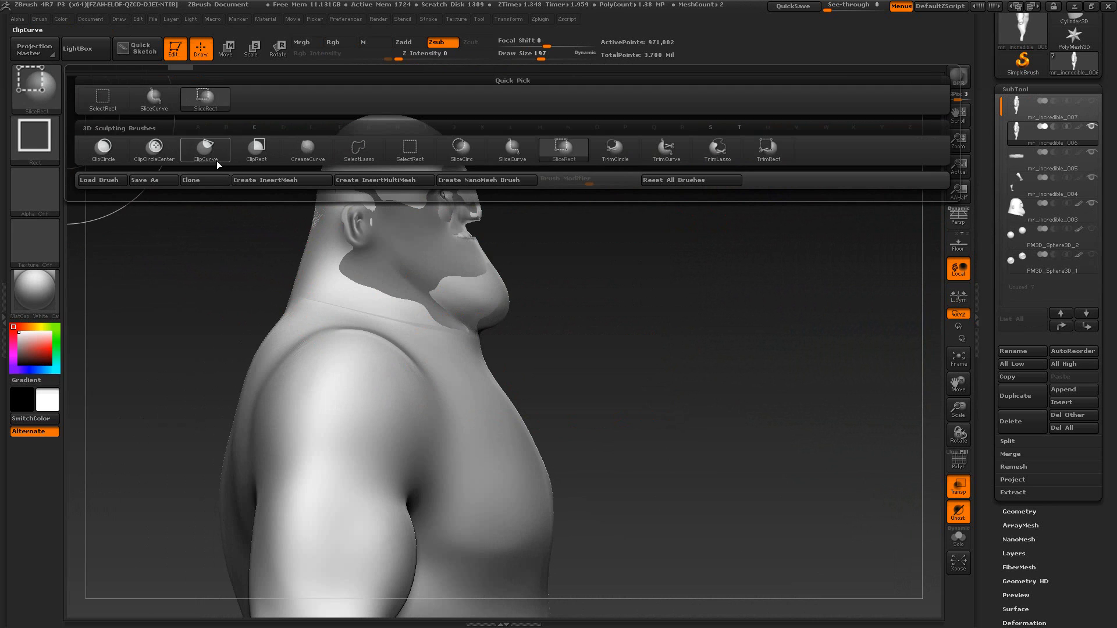
key(ctrl+shift)
click(41, 96)
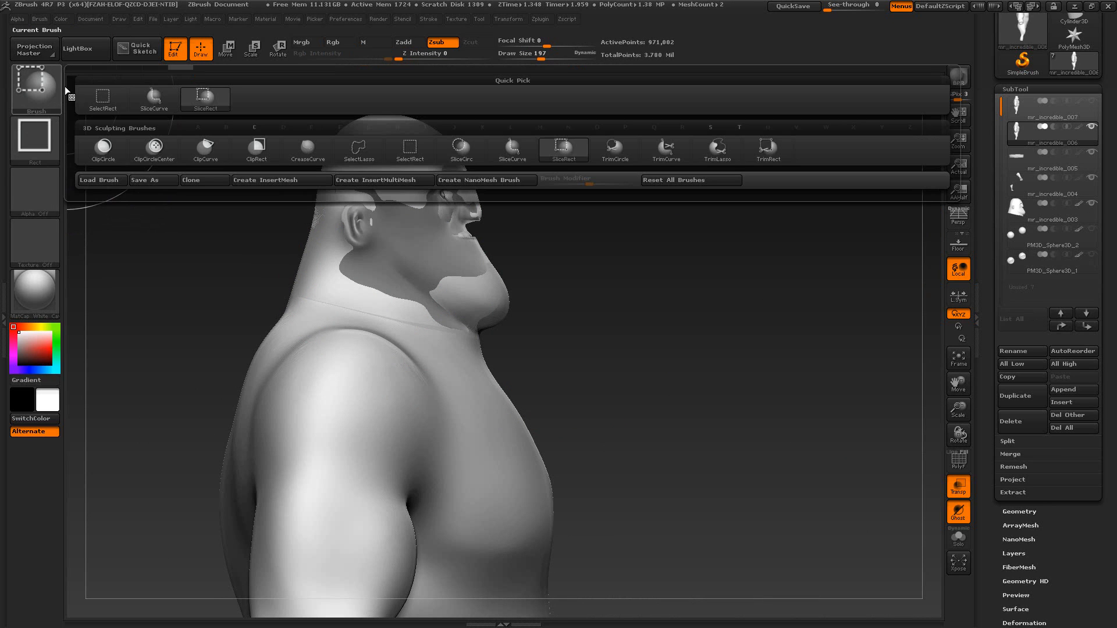
mouse_move(155, 108)
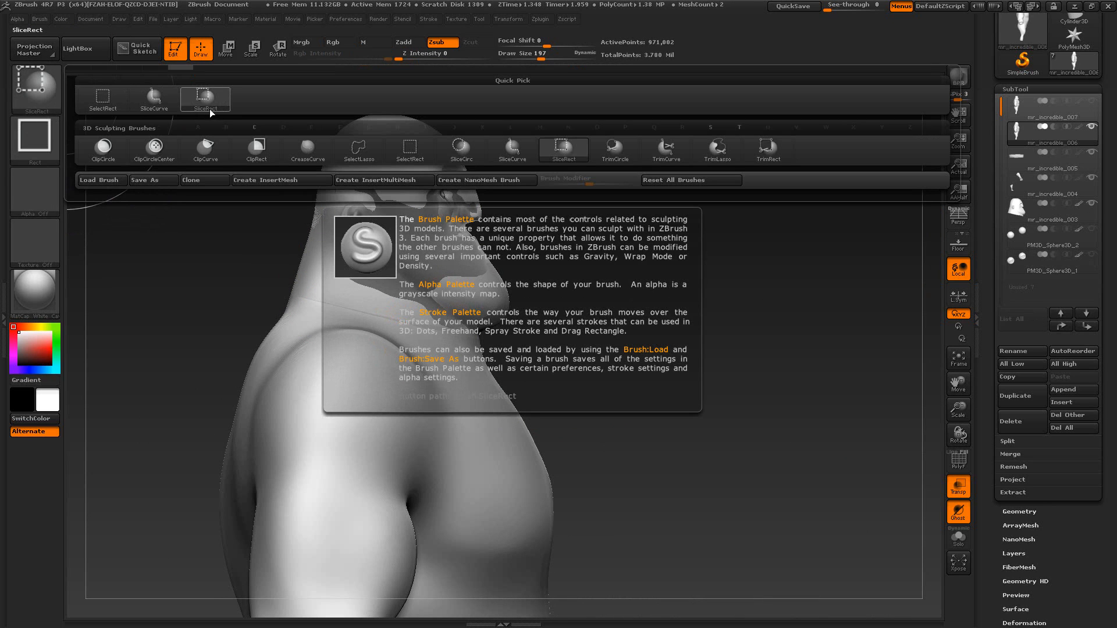
click(167, 97)
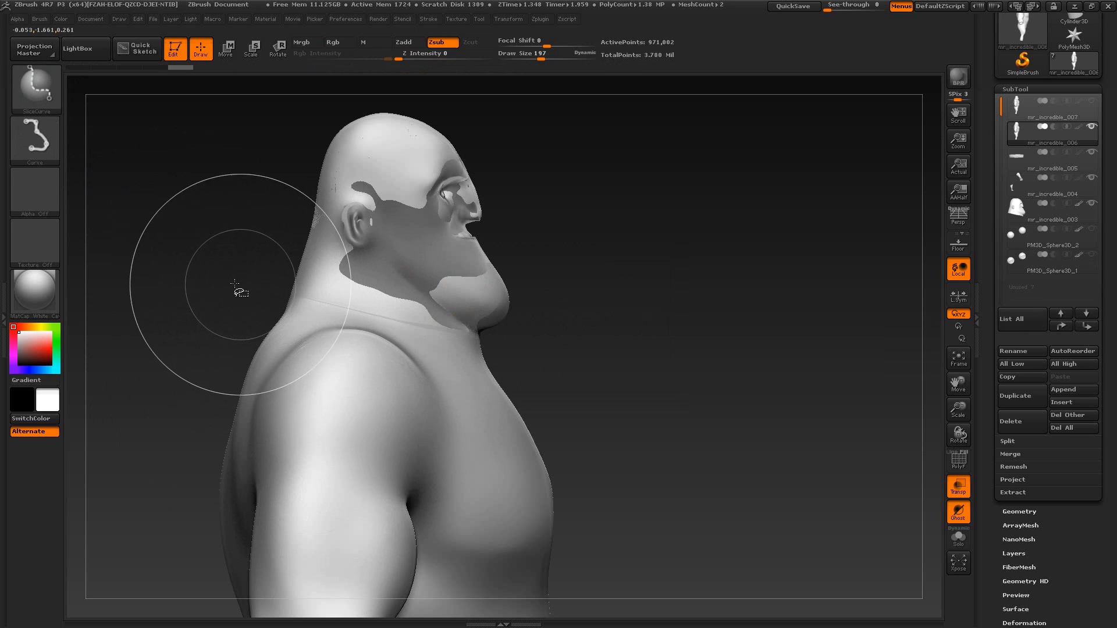
Step: Try slicing the body across the base of the neck, display its polygroups, and undo the slice
ctrl+shift+drag(250, 288, 537, 370)
key(shift+f)
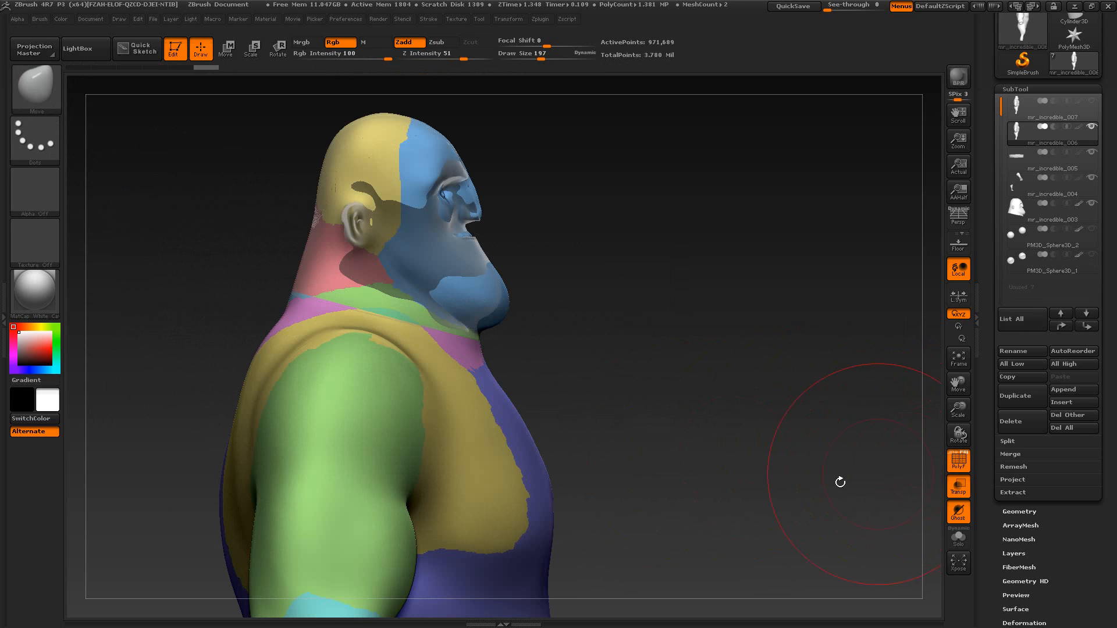
key(ctrl+z)
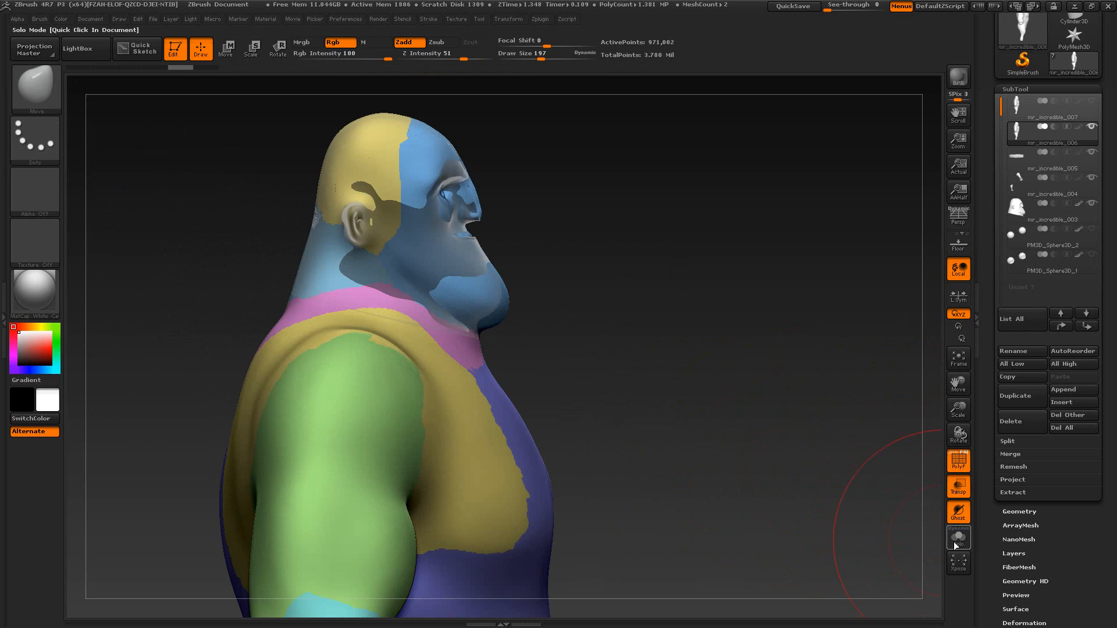
Step: Isolate the body subtool, merge its whole mesh into a single polygroup, and turn off the polyframe and Solo displays
click(956, 538)
drag(790, 534, 800, 522)
scroll(1043, 410, down, 5)
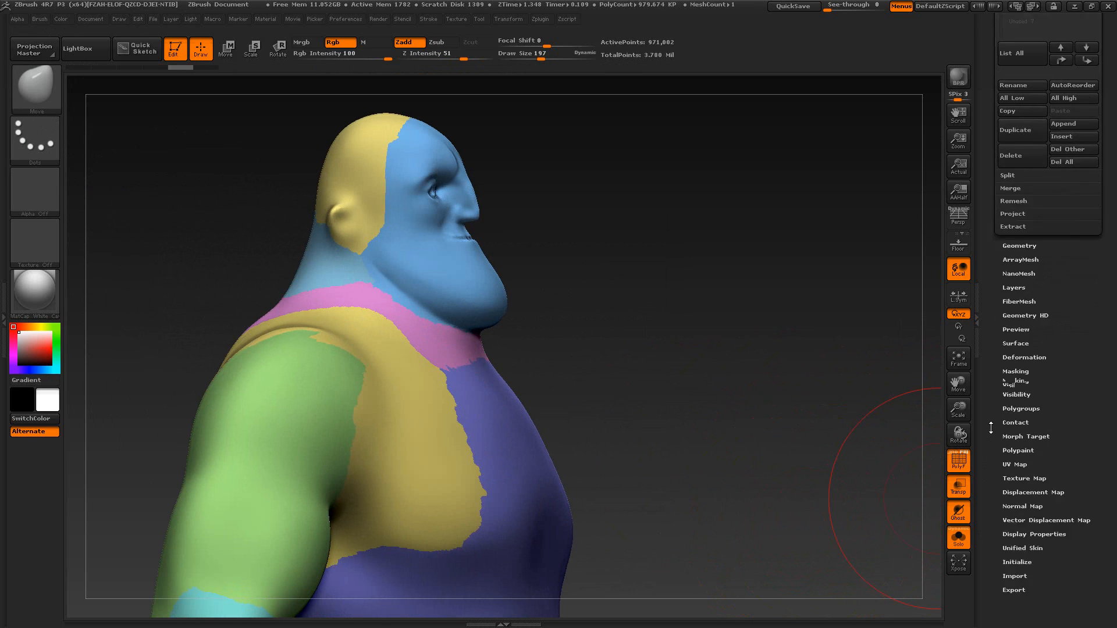
click(1020, 355)
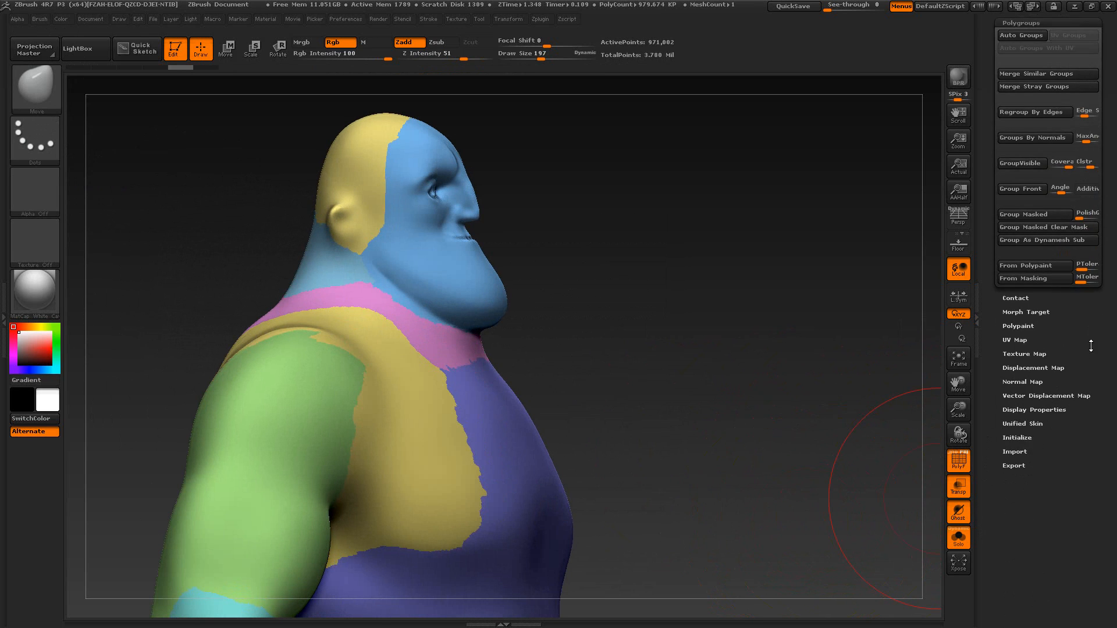
click(1019, 240)
drag(776, 409, 793, 425)
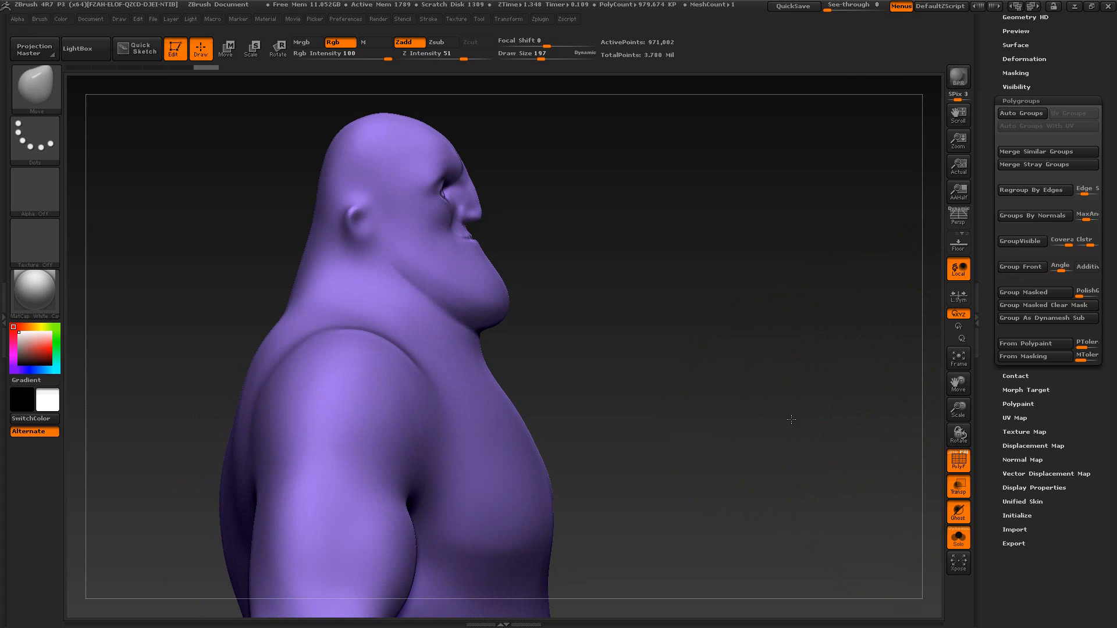
click(958, 461)
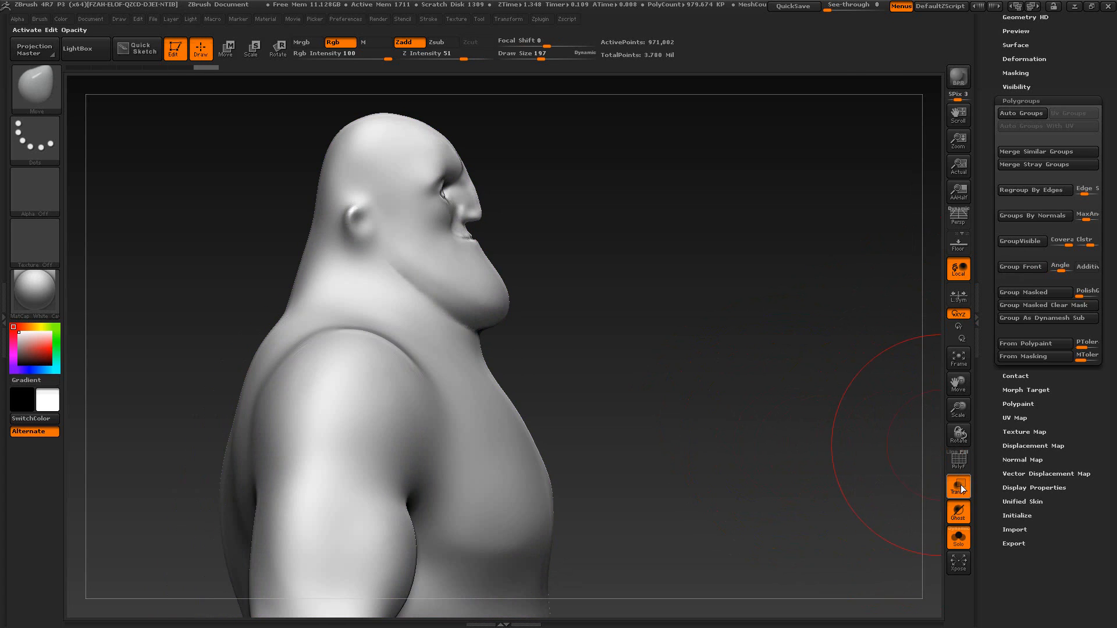
click(959, 540)
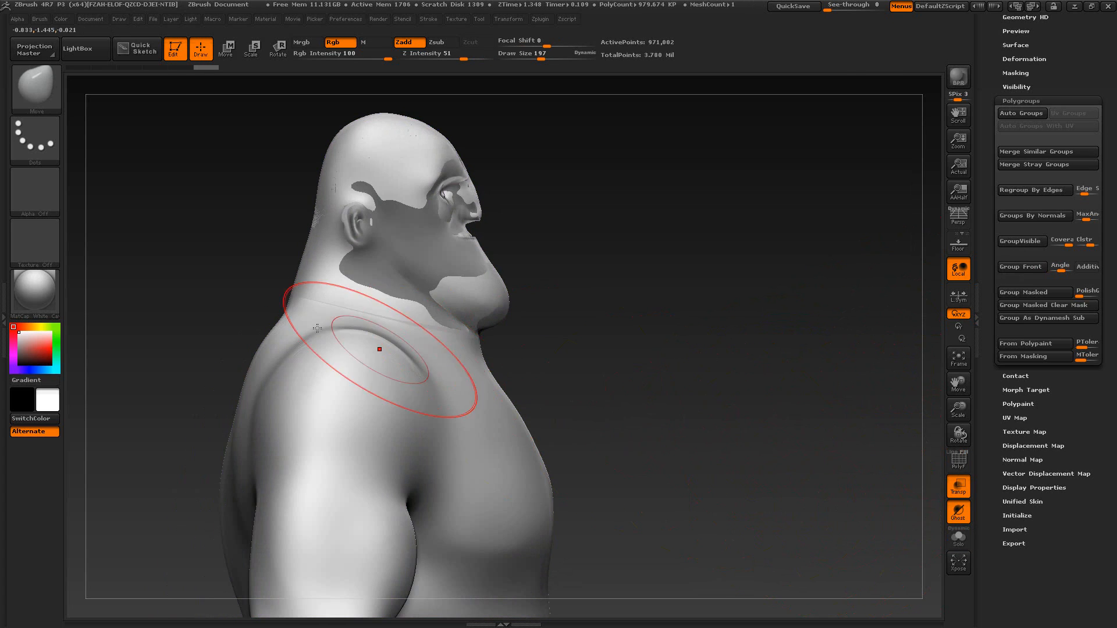
Step: Slice the body along a slanted neckline in side view with SliceCurve and display the polygroups from the front
key(ctrl+shift)
ctrl+shift+drag(278, 298, 521, 352)
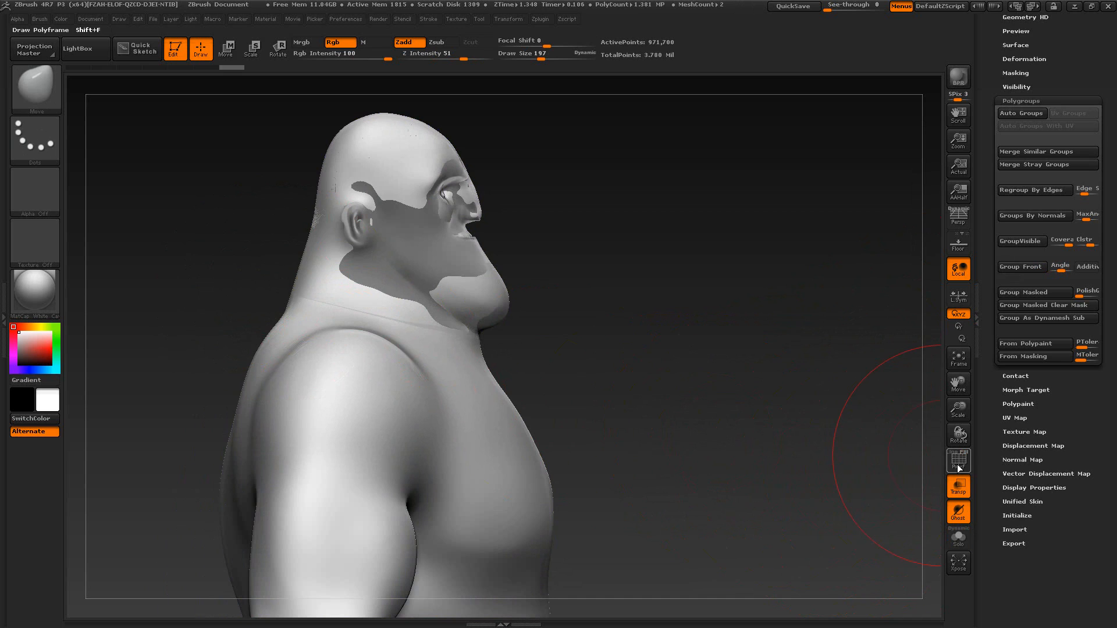
click(959, 463)
drag(803, 487, 738, 472)
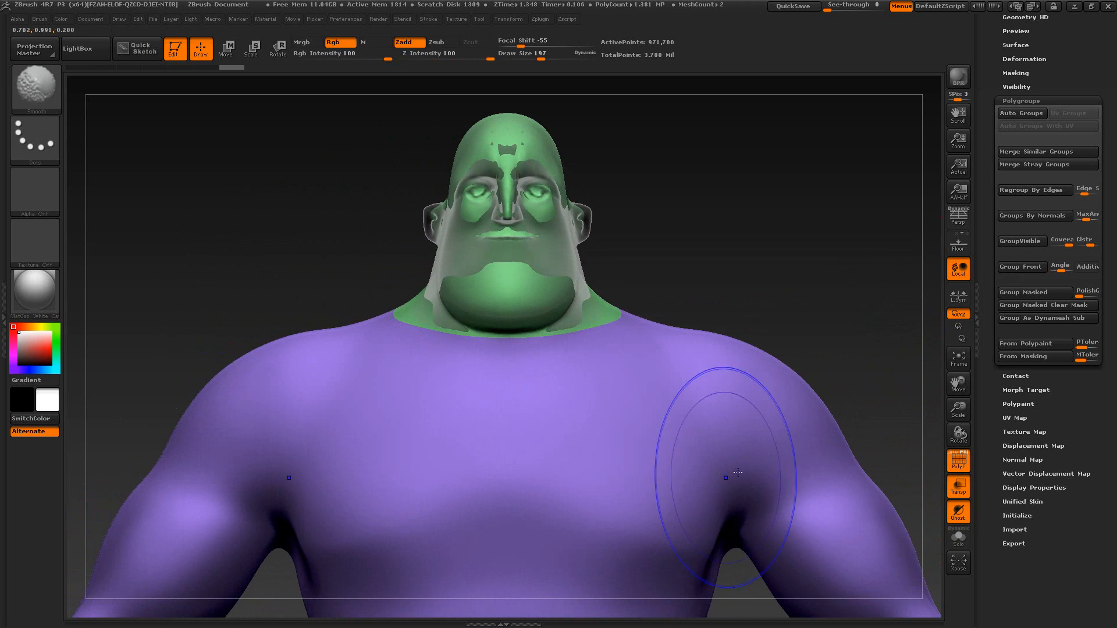
Step: Isolate the body subtool, hide its rough head polygroup, and delete the hidden geometry
scroll(1063, 73, up, 5)
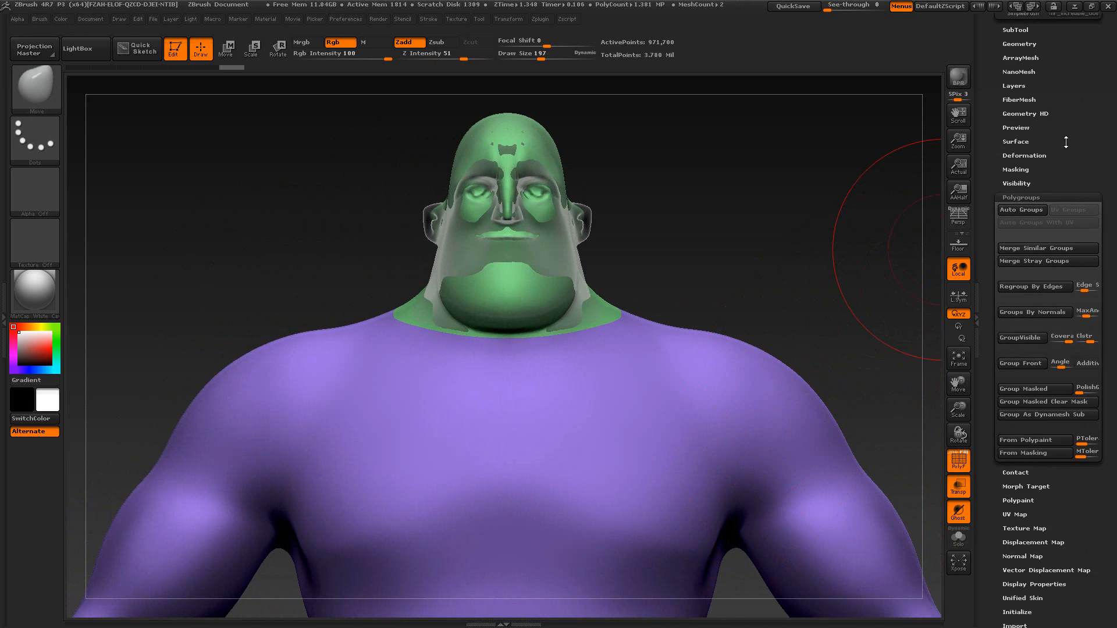
click(1024, 77)
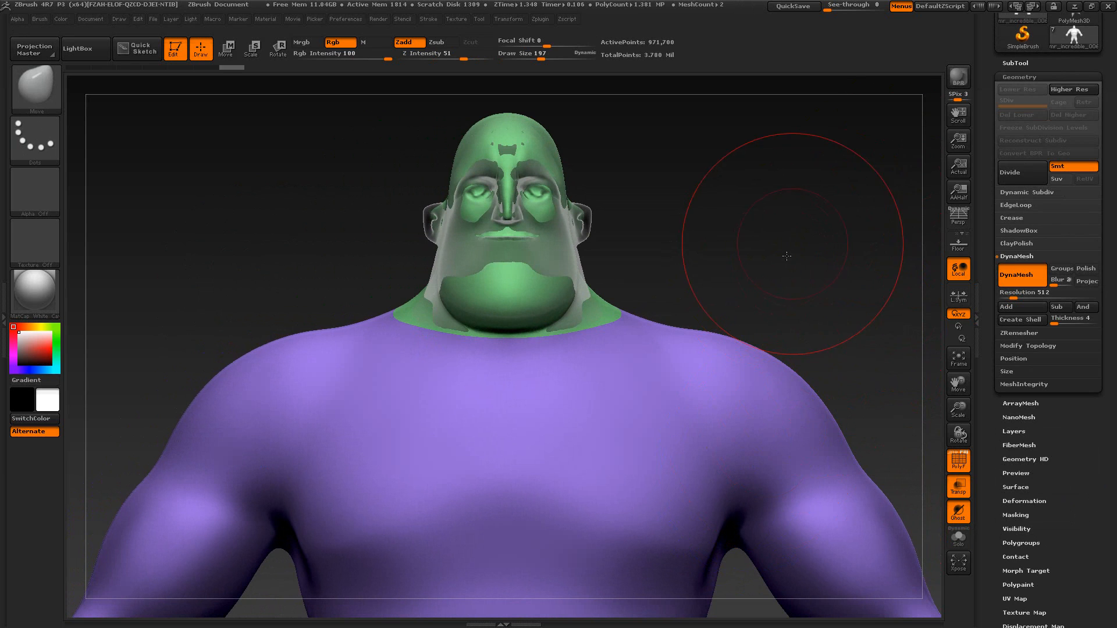
mouse_move(789, 254)
mouse_down()
mouse_move(775, 277)
mouse_move(795, 272)
mouse_up()
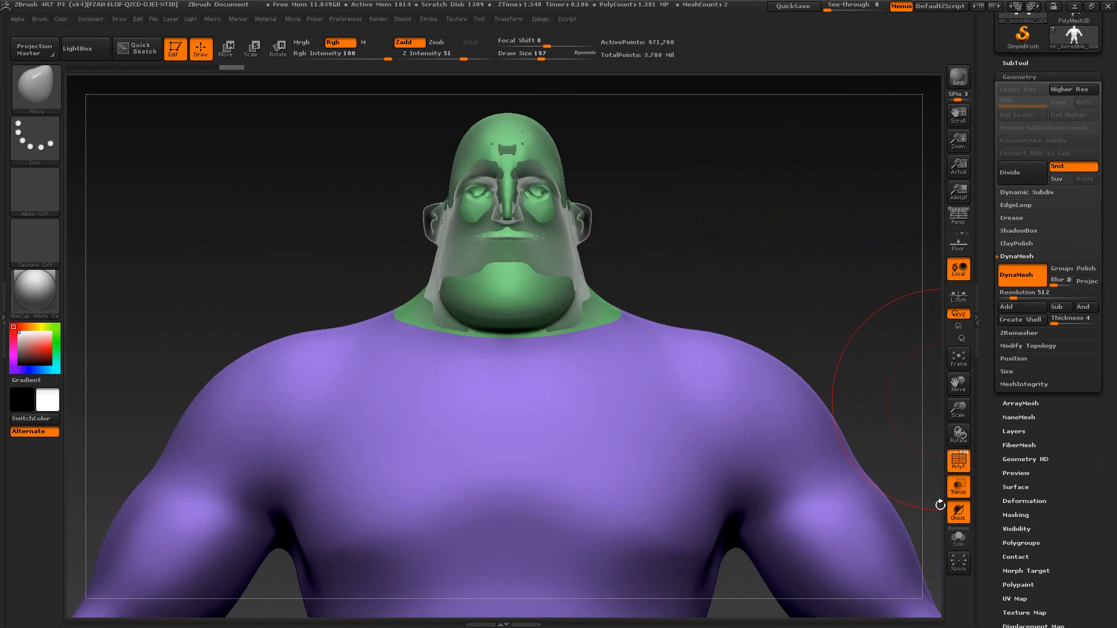
click(960, 544)
mouse_move(796, 312)
alt+mouse_down()
mouse_move(780, 296)
mouse_move(817, 317)
alt+mouse_up()
ctrl+shift+double_click(560, 299)
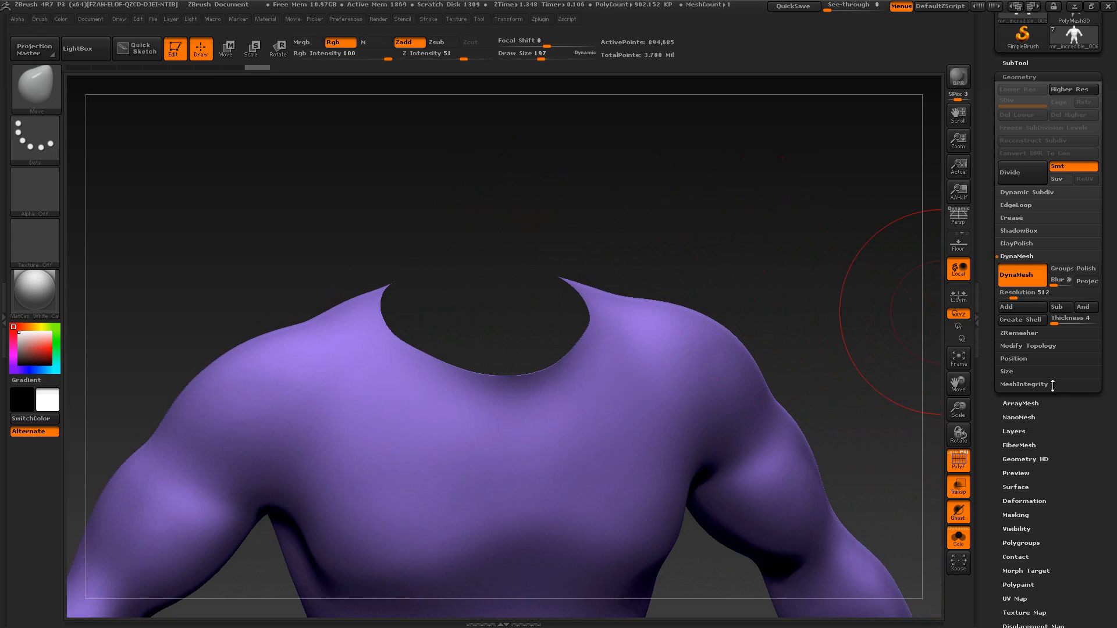
click(1031, 345)
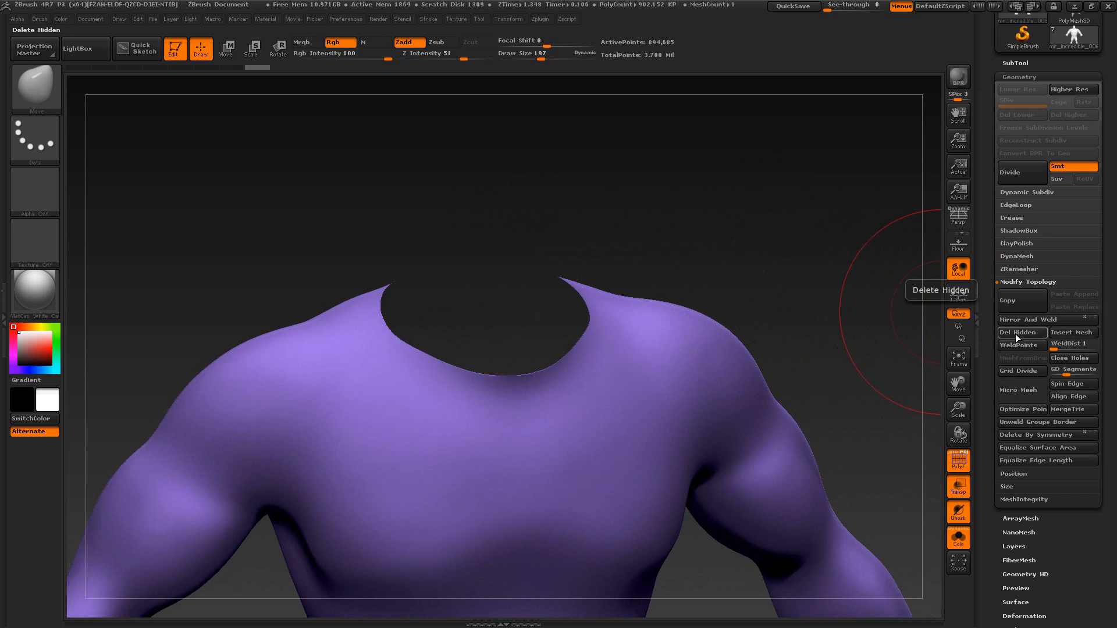
key(f)
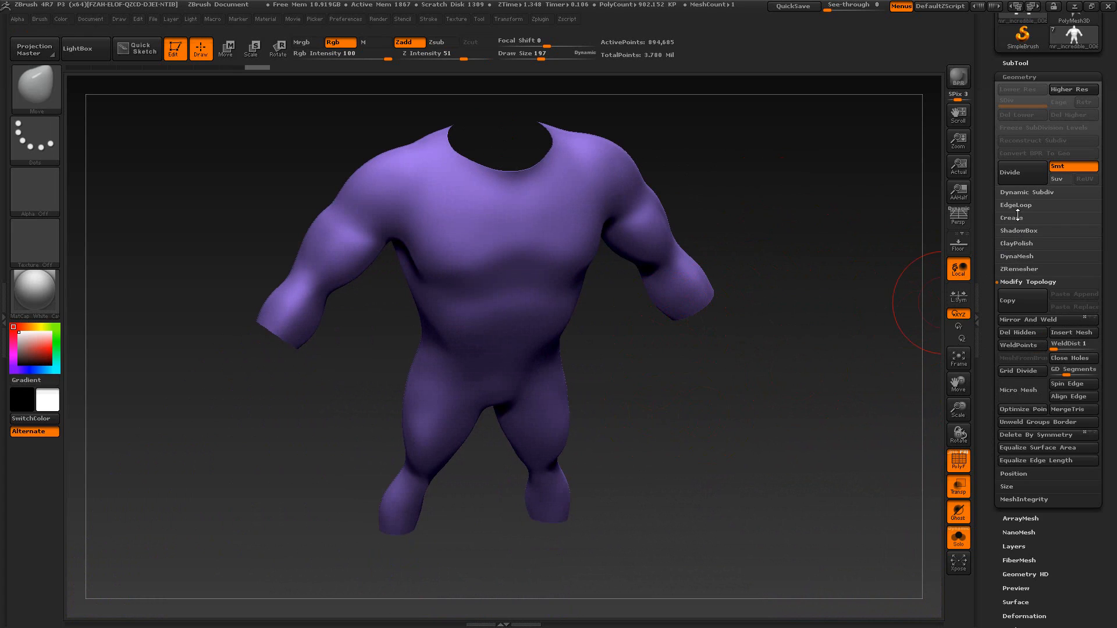
click(1019, 332)
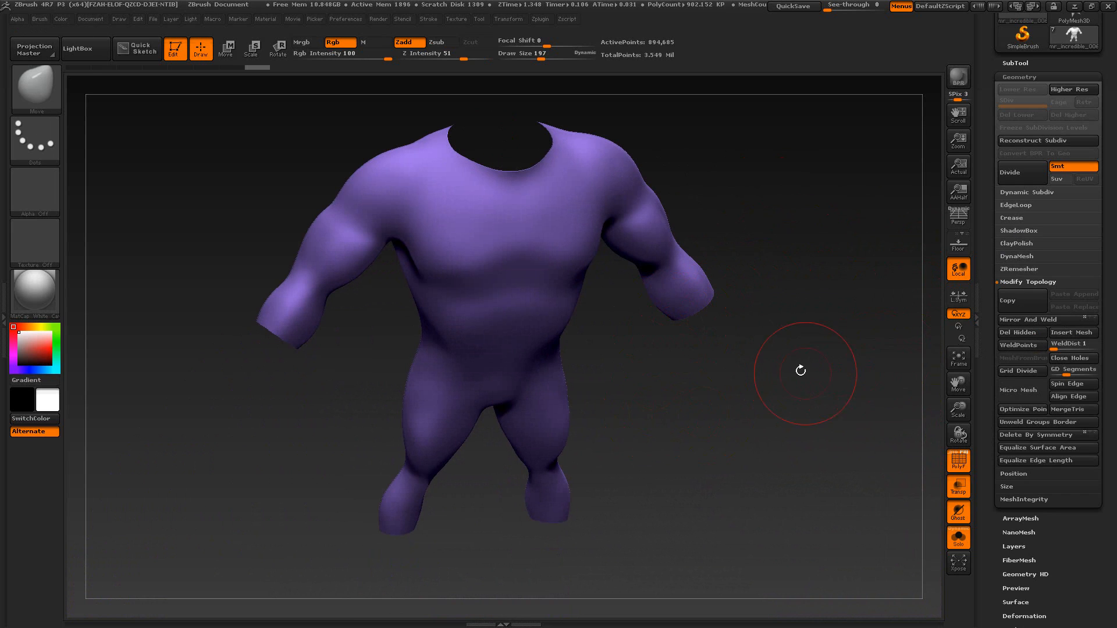
Step: Turn off Solo, Ghost, Transparency, and PolyFrame to view the trimmed body together with the other visible subtools
alt+drag(800, 371, 798, 465)
drag(843, 381, 875, 384)
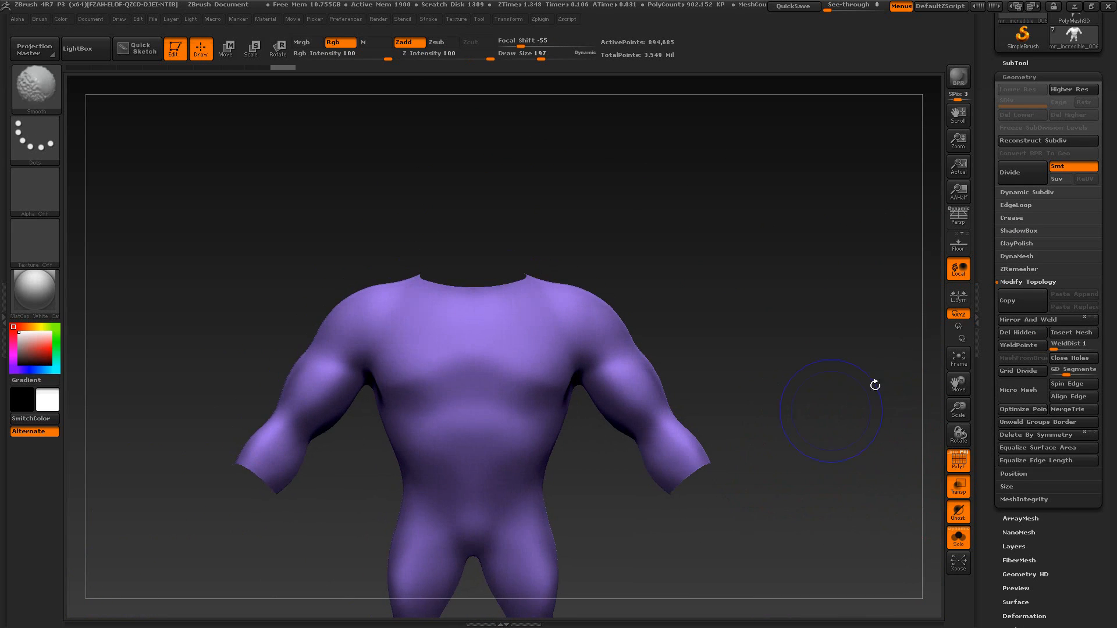
click(959, 539)
drag(835, 394, 914, 459)
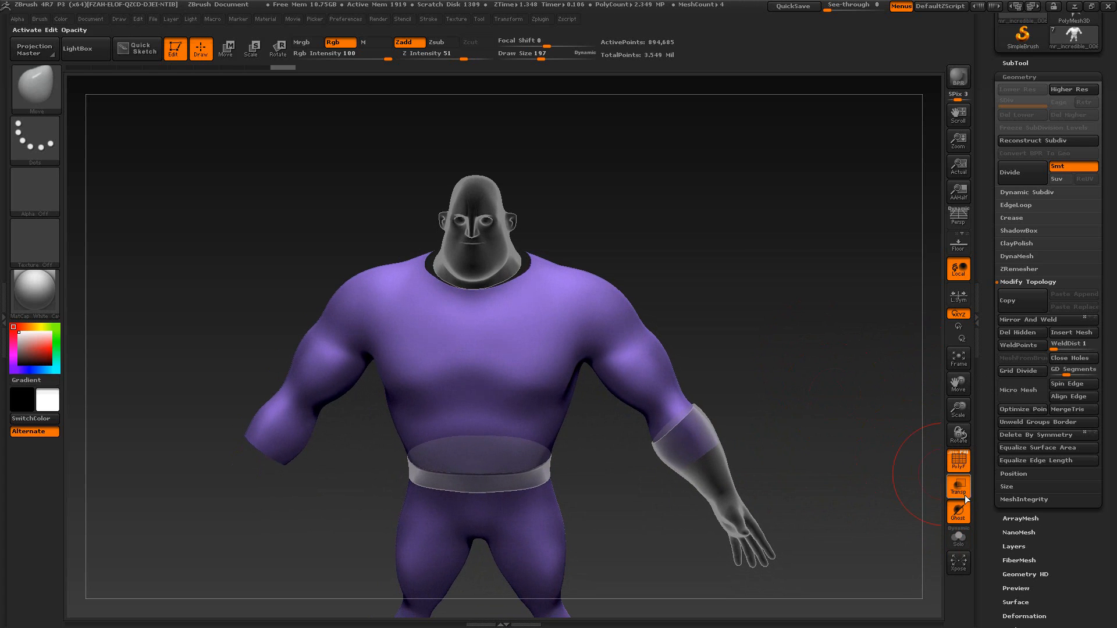
click(958, 512)
drag(712, 255, 720, 263)
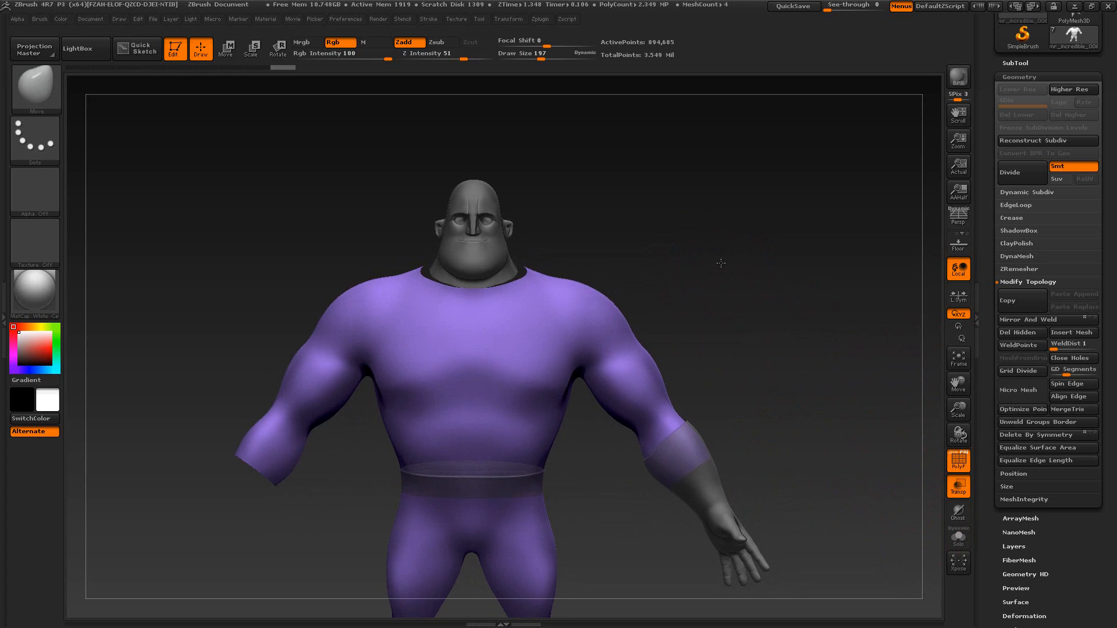
click(959, 488)
click(959, 489)
click(960, 489)
click(952, 467)
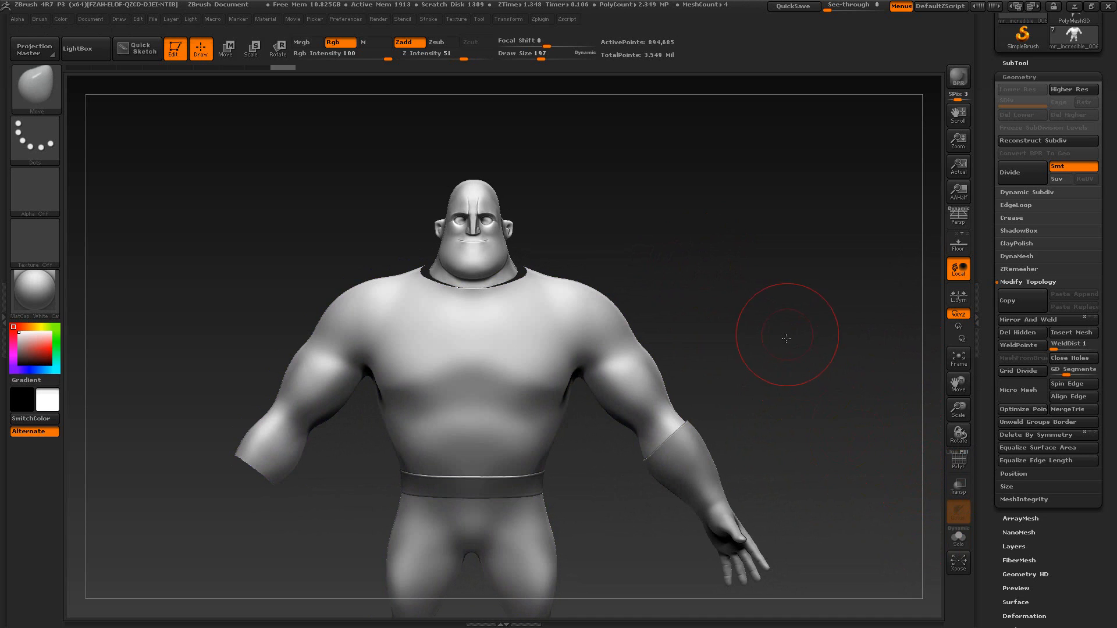
drag(786, 338, 721, 294)
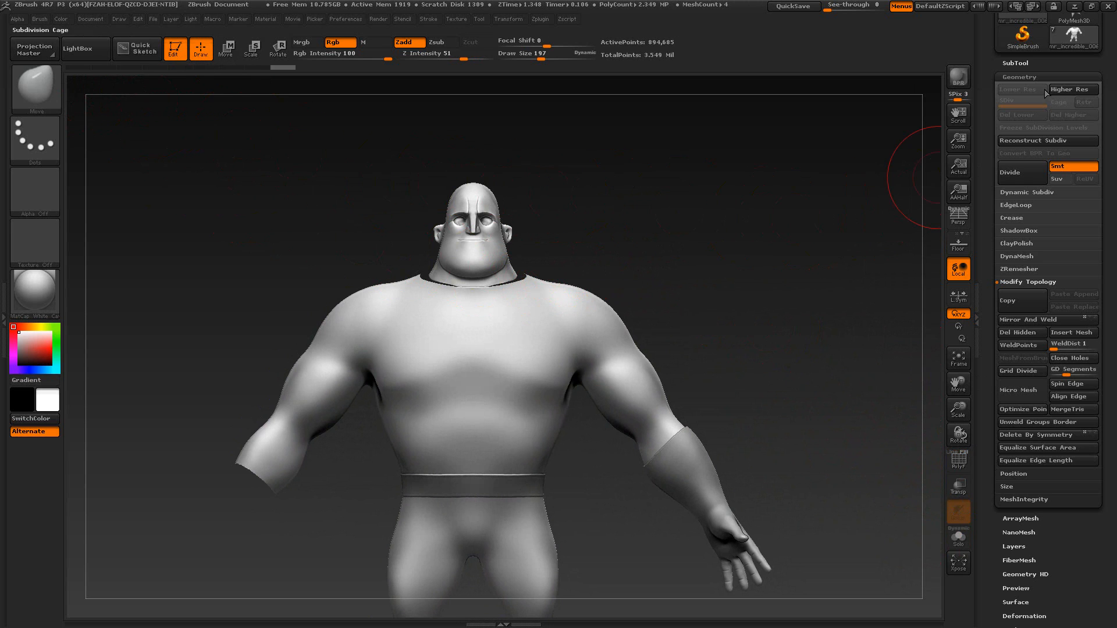
Step: Pull the body's neck opening inward against the sides of the neck with the Move brush, reducing the draw size to 101
click(1015, 63)
mouse_move(647, 220)
alt+mouse_down()
mouse_move(673, 255)
mouse_move(666, 234)
mouse_move(657, 303)
alt+mouse_up()
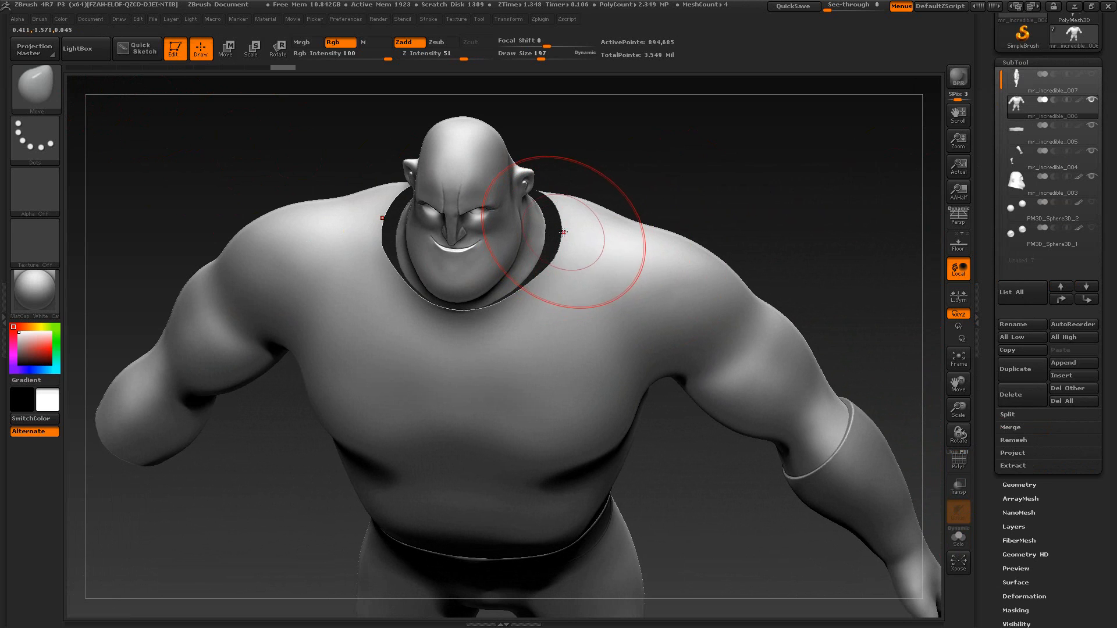
mouse_move(563, 232)
mouse_down()
mouse_move(536, 227)
mouse_move(537, 257)
mouse_up()
key(s)
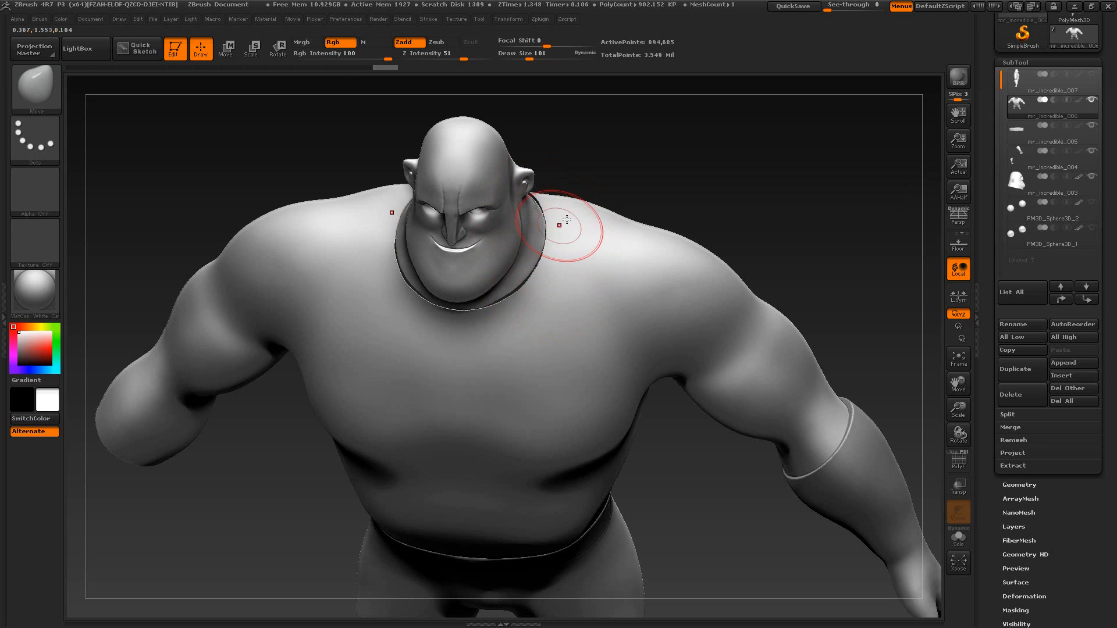
drag(567, 219, 564, 221)
Step: Move the neckline edges against the neck at the front and back to close the remaining gaps
drag(610, 160, 602, 258)
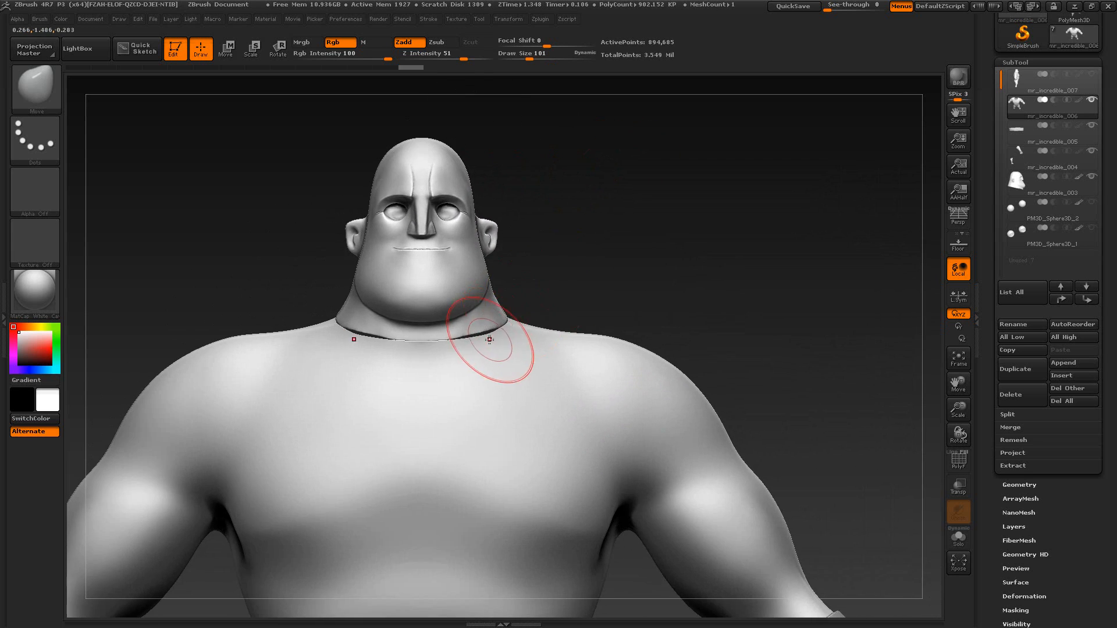
mouse_move(486, 339)
mouse_down()
mouse_move(461, 342)
mouse_move(500, 332)
mouse_up()
drag(567, 290, 542, 389)
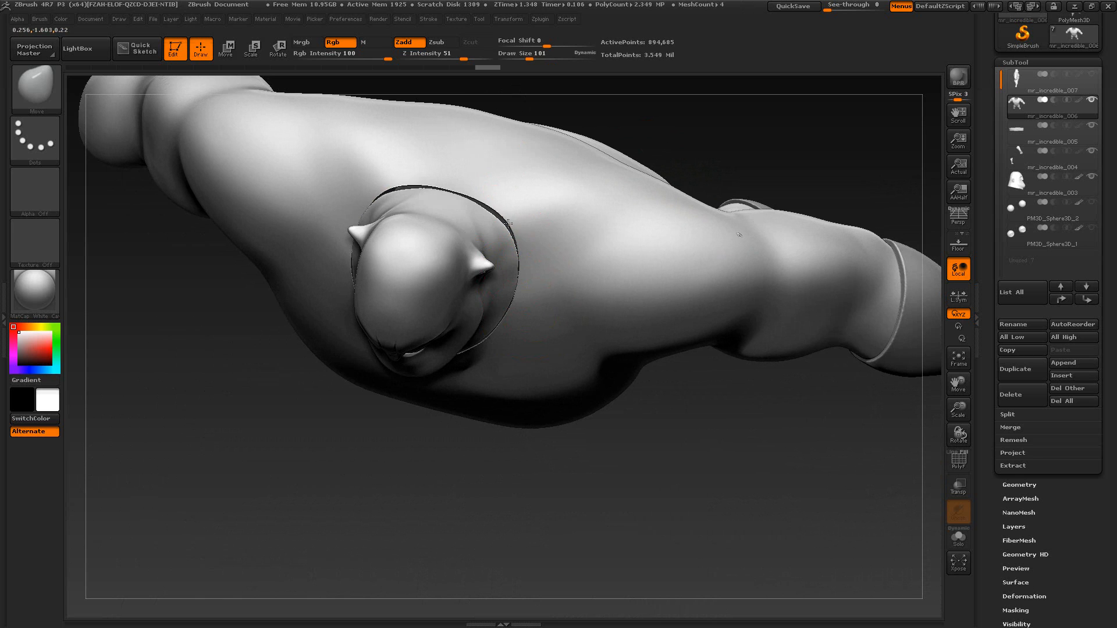
drag(506, 225, 489, 202)
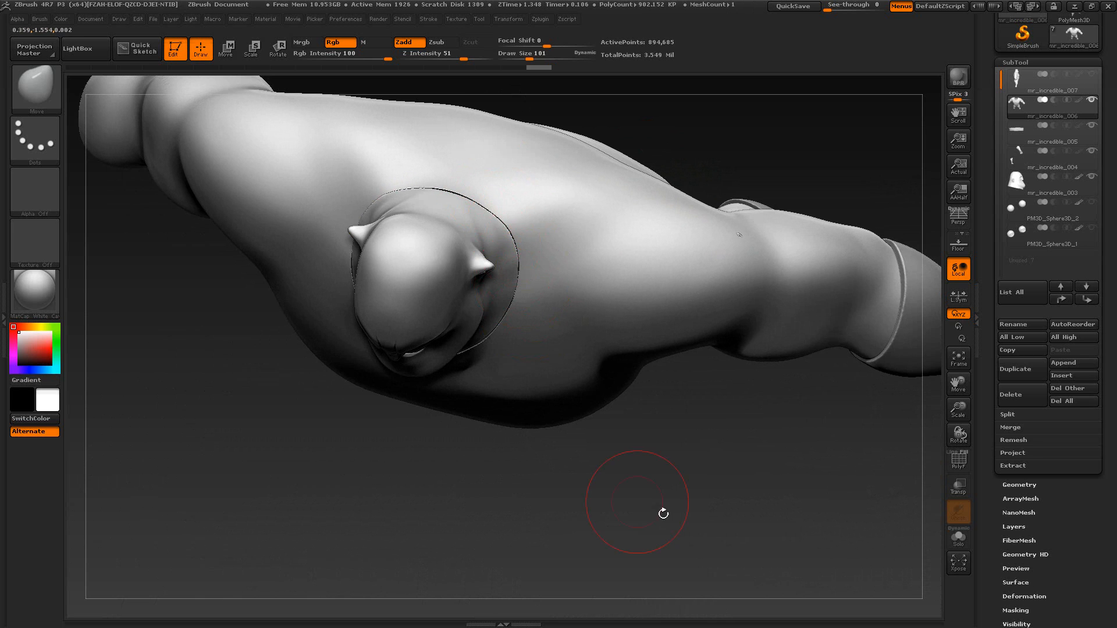
Step: Close the neckline gap at the rear of the neck in side view and check it from behind and front
drag(665, 515, 671, 390)
drag(770, 179, 690, 189)
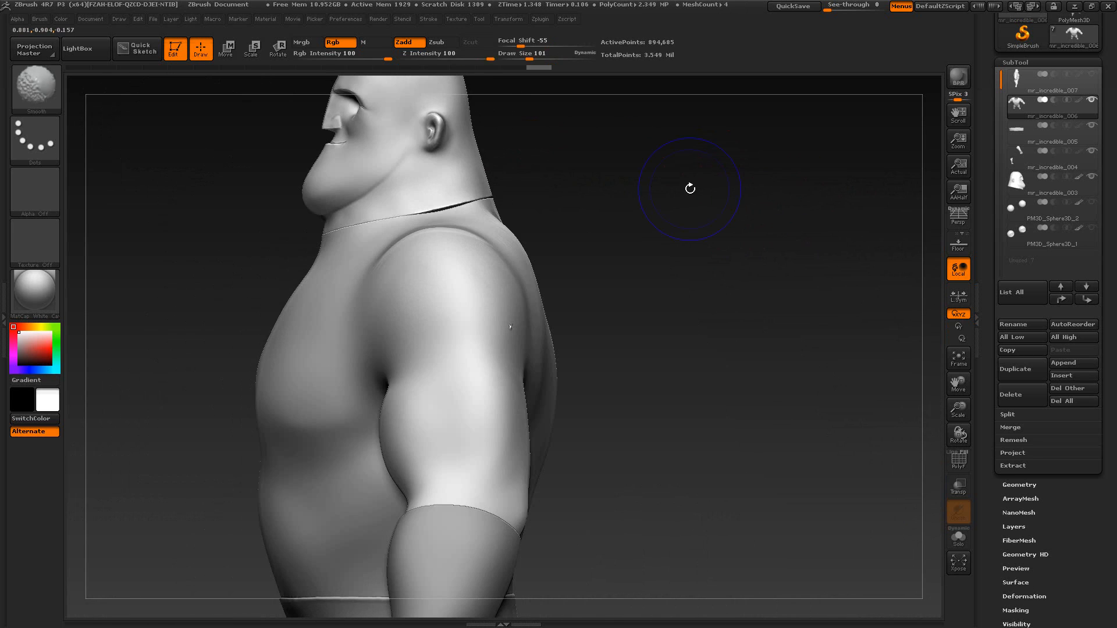
drag(442, 208, 464, 211)
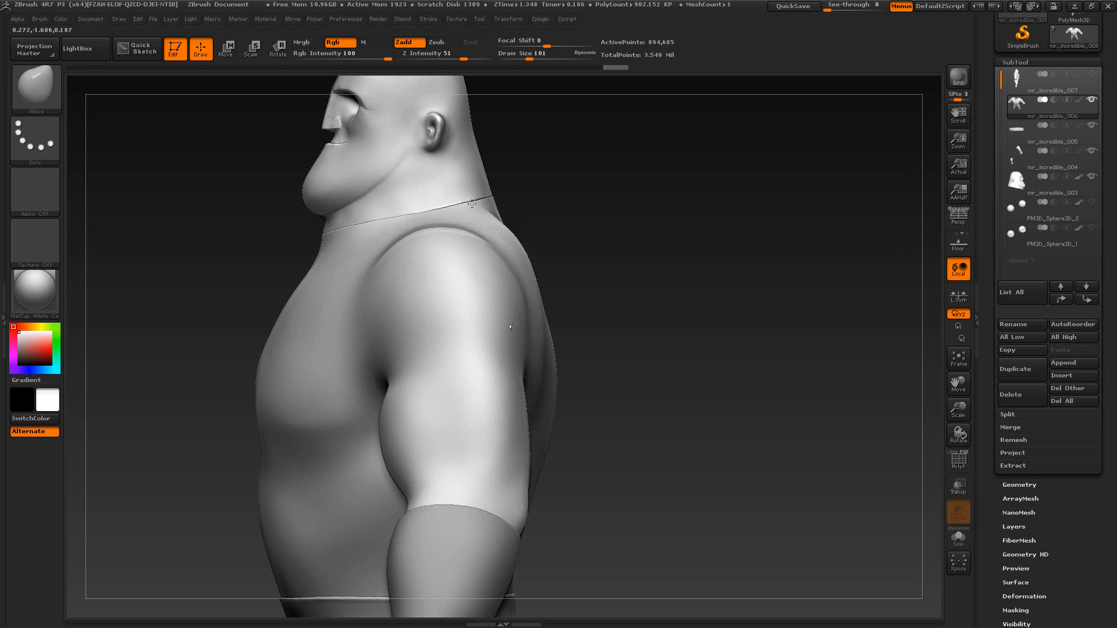
mouse_move(528, 204)
mouse_down()
mouse_move(658, 172)
mouse_move(662, 198)
mouse_move(597, 200)
mouse_up()
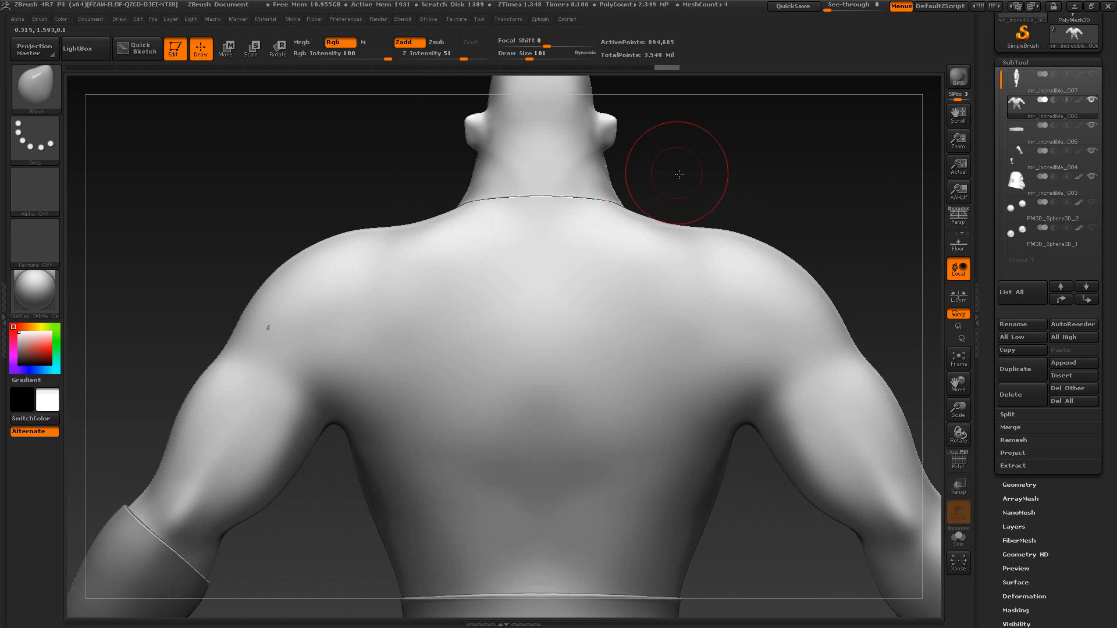
mouse_move(679, 174)
mouse_down()
mouse_move(779, 163)
mouse_move(687, 200)
mouse_up()
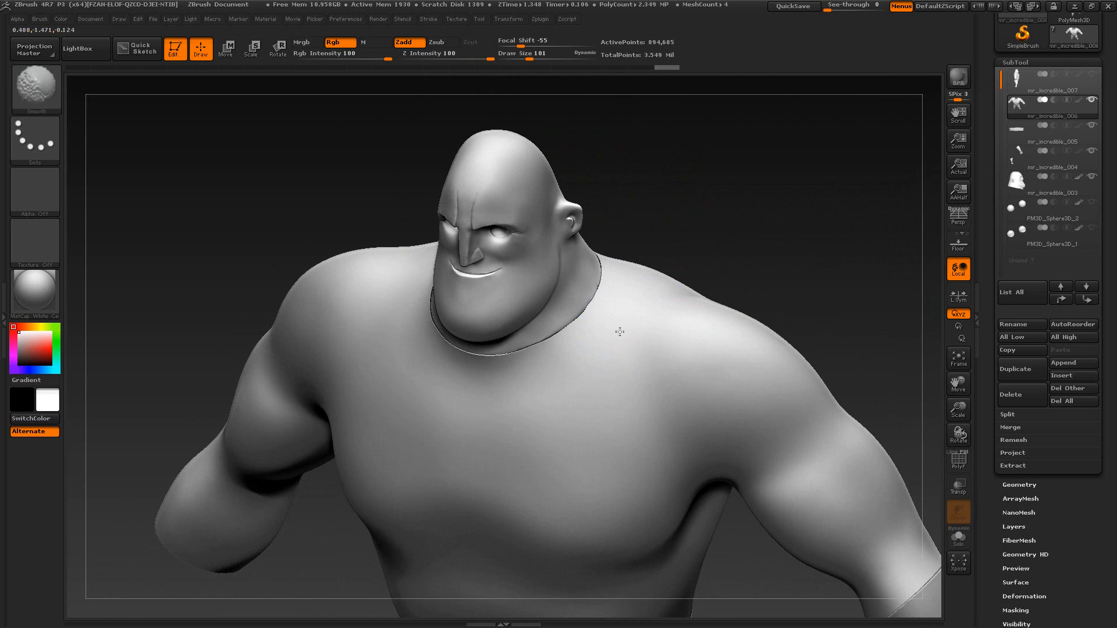
Step: Select the Move brush again and reduce the draw size to 72 for finer neckline adjustments
key(b)
key(m)
key(v)
mouse_move(710, 224)
mouse_down()
mouse_move(668, 267)
mouse_move(584, 301)
mouse_up()
key(s)
Step: Switch to XnView, examine the suit's collar on the full-body reference at 100% zoom, and return to ZBrush
key(alt+Tab)
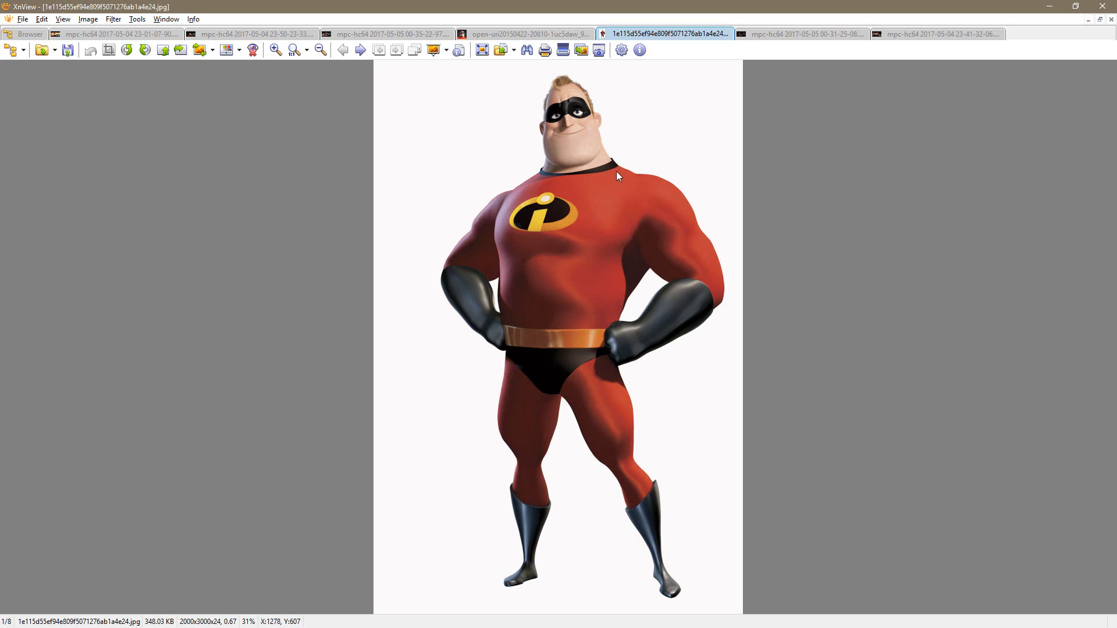
click(295, 50)
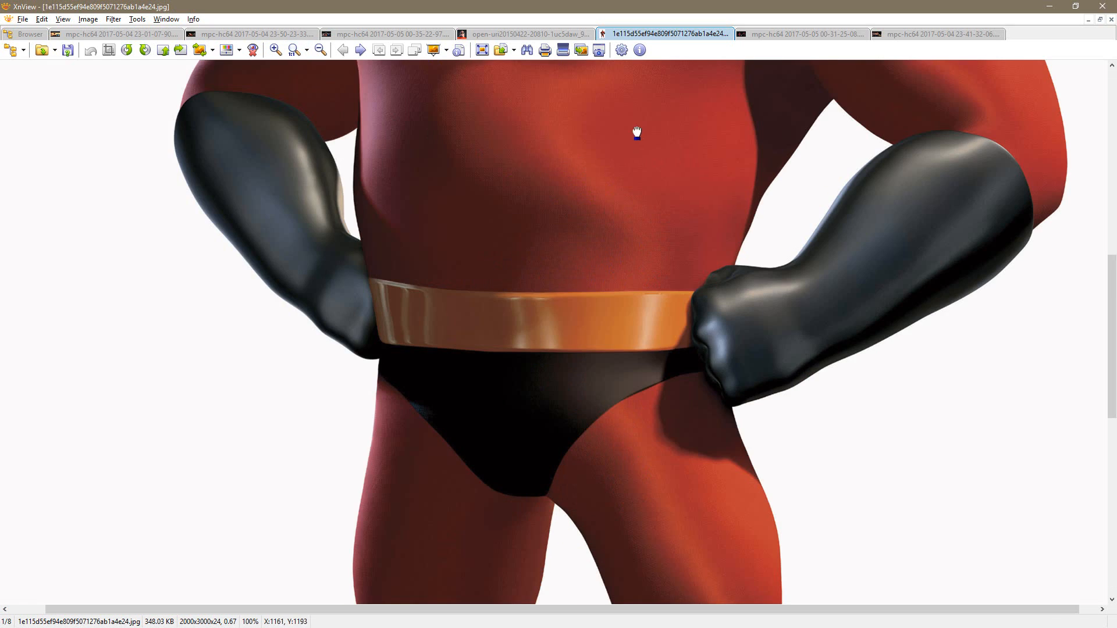
scroll(588, 344, up, 5)
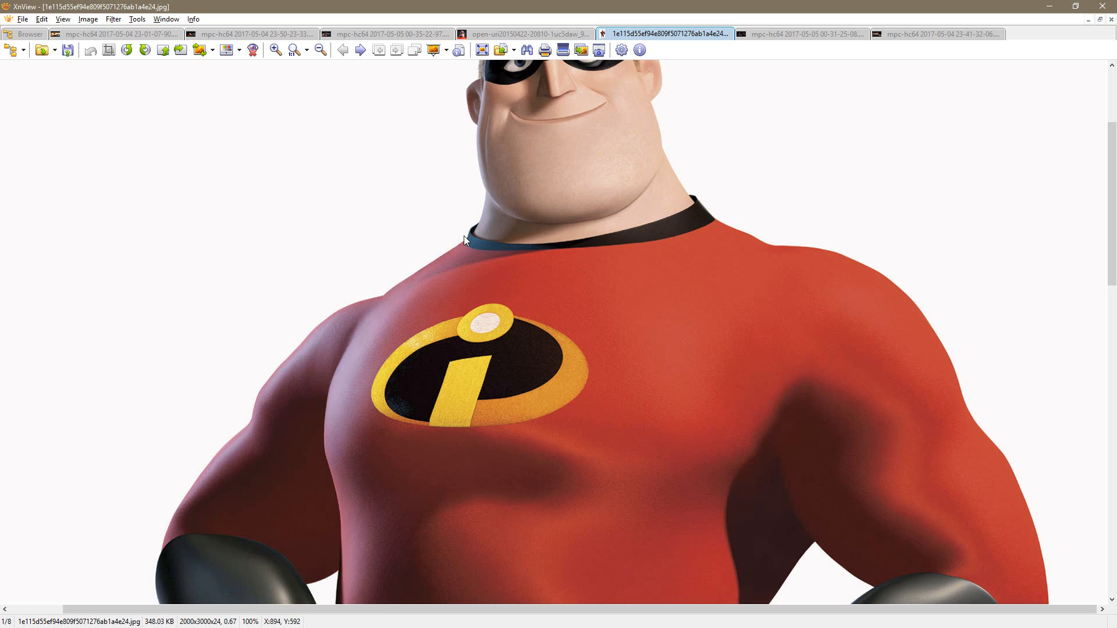
key(alt+Tab)
Step: Refine the body's neckline where it meets the shoulder, reducing the Move brush's draw size to 53
mouse_move(644, 234)
mouse_down()
mouse_move(669, 161)
mouse_move(681, 226)
mouse_move(671, 201)
mouse_up()
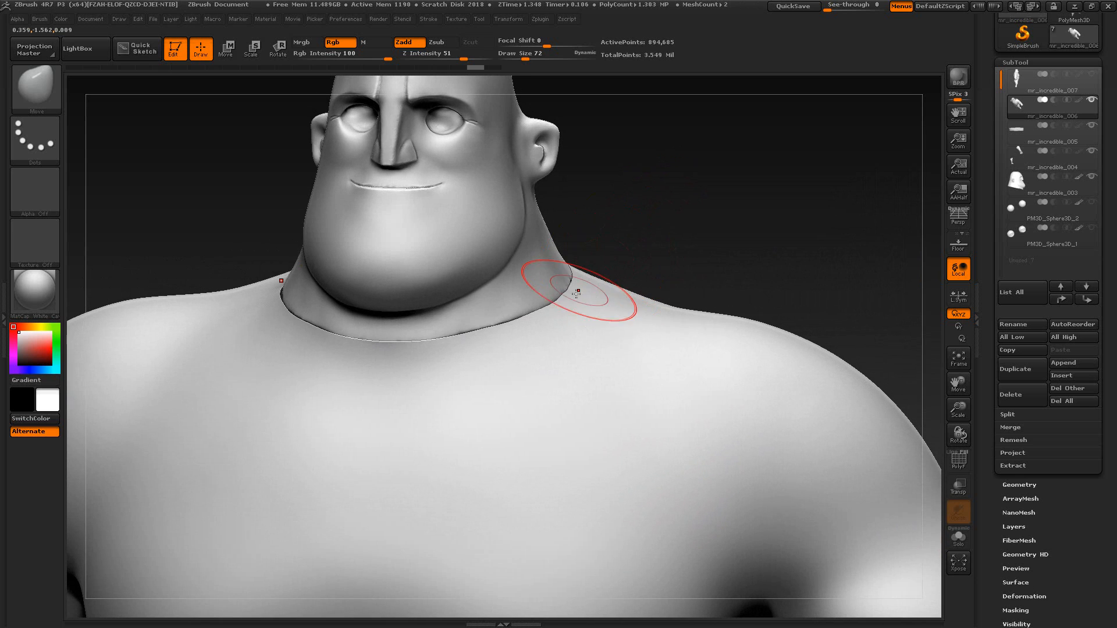
key(s)
drag(568, 303, 559, 302)
mouse_move(617, 235)
mouse_down()
mouse_move(611, 290)
mouse_move(574, 317)
mouse_move(588, 318)
mouse_move(566, 279)
mouse_move(576, 274)
mouse_up()
key(s)
key(s)
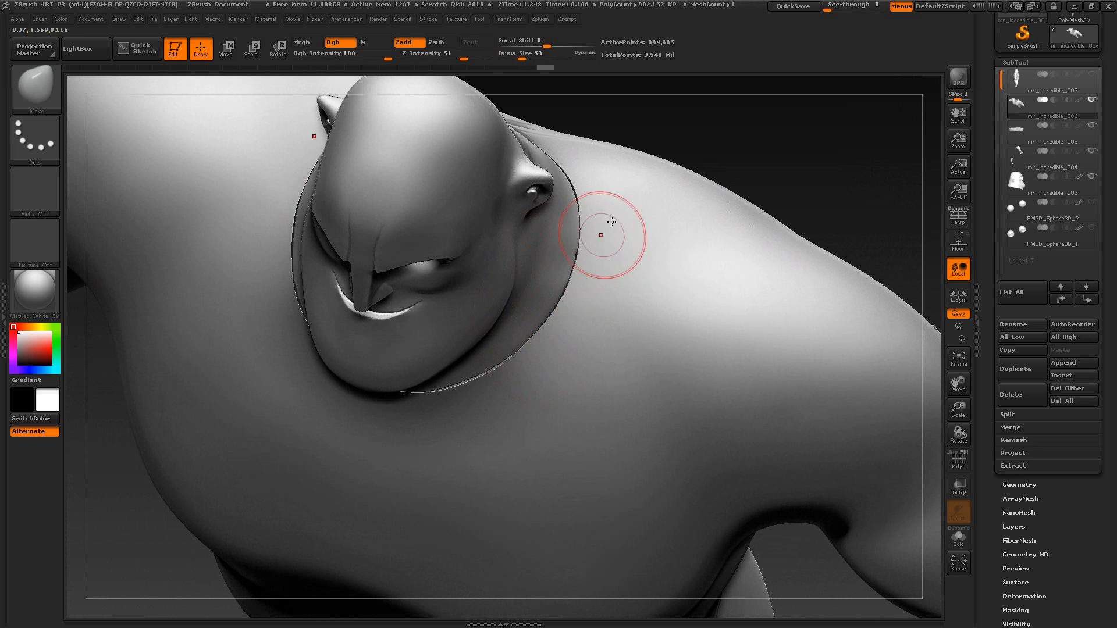
Step: Fit the back of the neckline against the neck from above with the Move brush at draw size 86
drag(721, 150, 691, 244)
key(s)
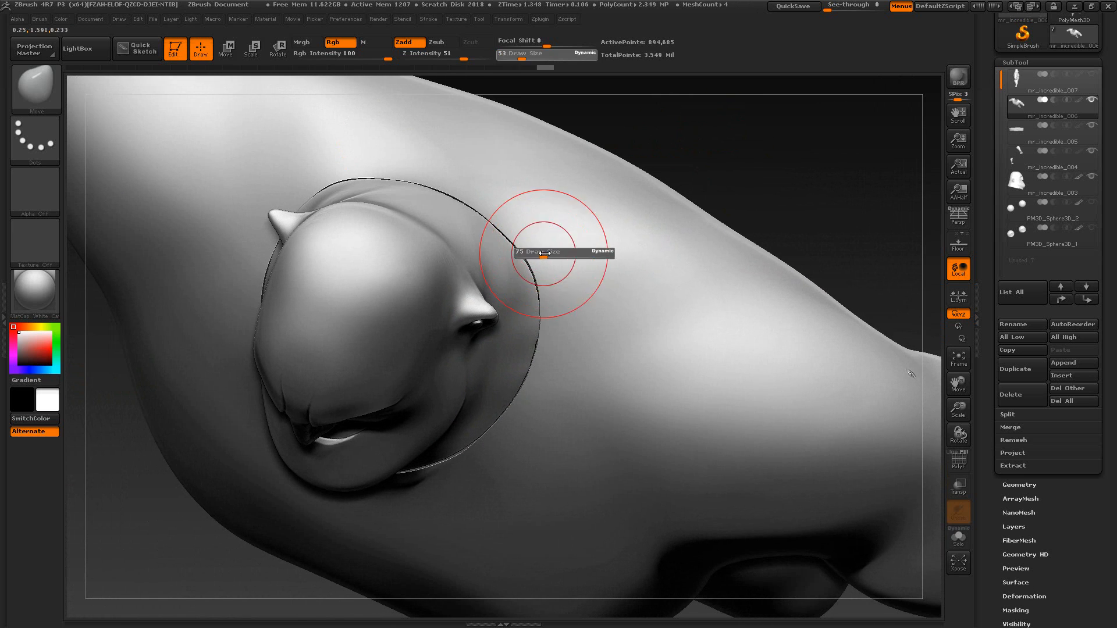
mouse_move(536, 250)
mouse_down()
mouse_move(550, 250)
mouse_move(526, 257)
mouse_up()
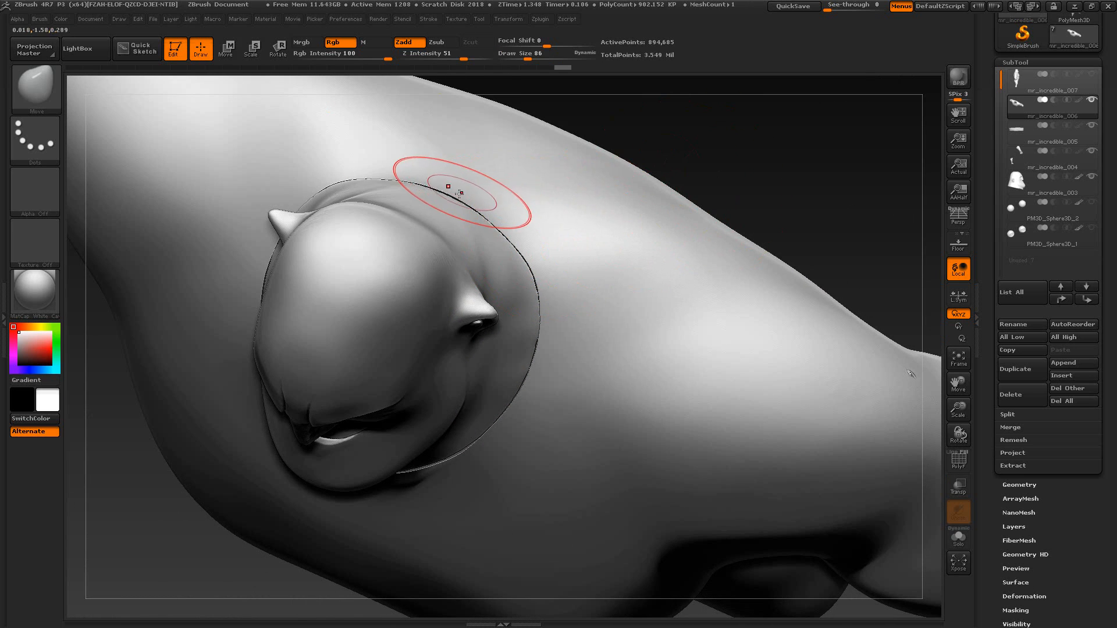
drag(457, 193, 458, 199)
Step: Tighten the front neckline around the neck with the Move brush at draw size 30
drag(761, 162, 754, 105)
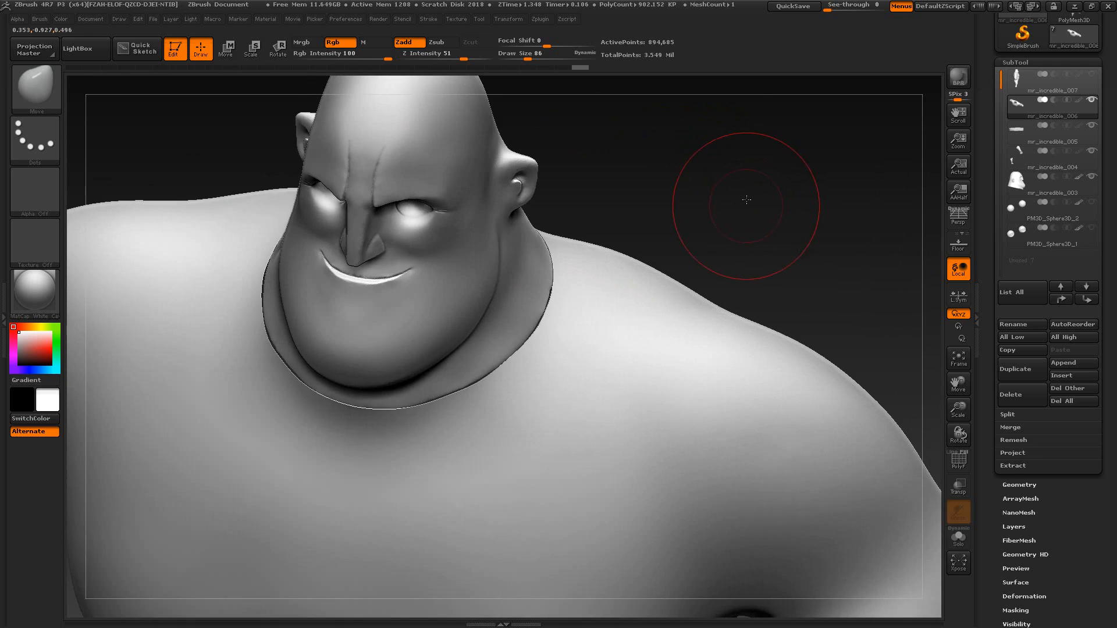
mouse_move(746, 202)
mouse_down()
mouse_move(752, 165)
mouse_move(697, 185)
mouse_up()
key(s)
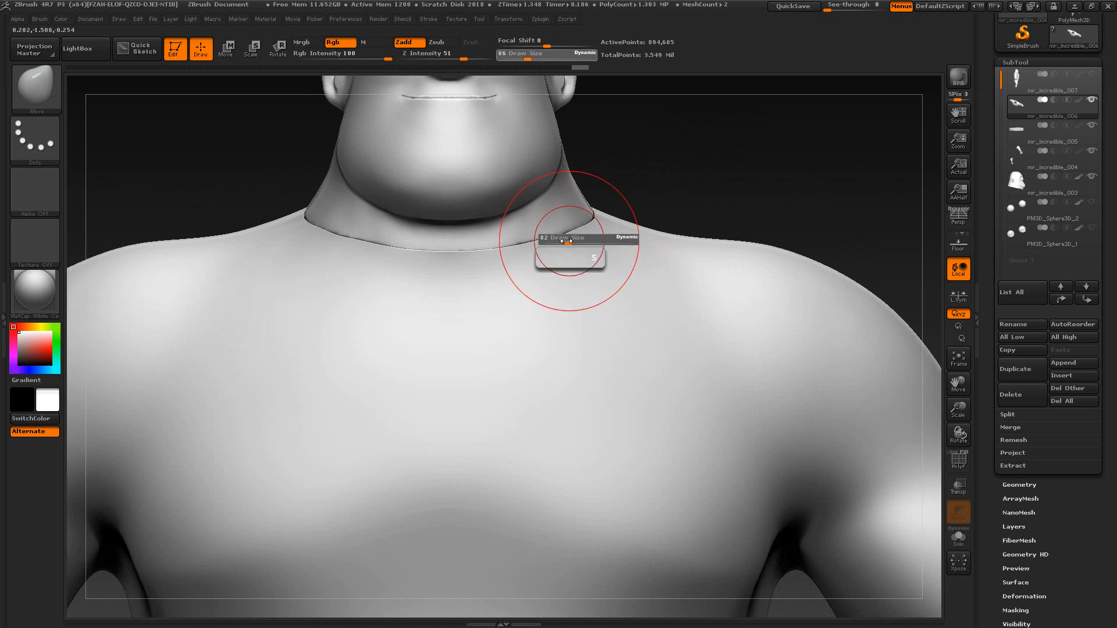
drag(578, 244, 562, 244)
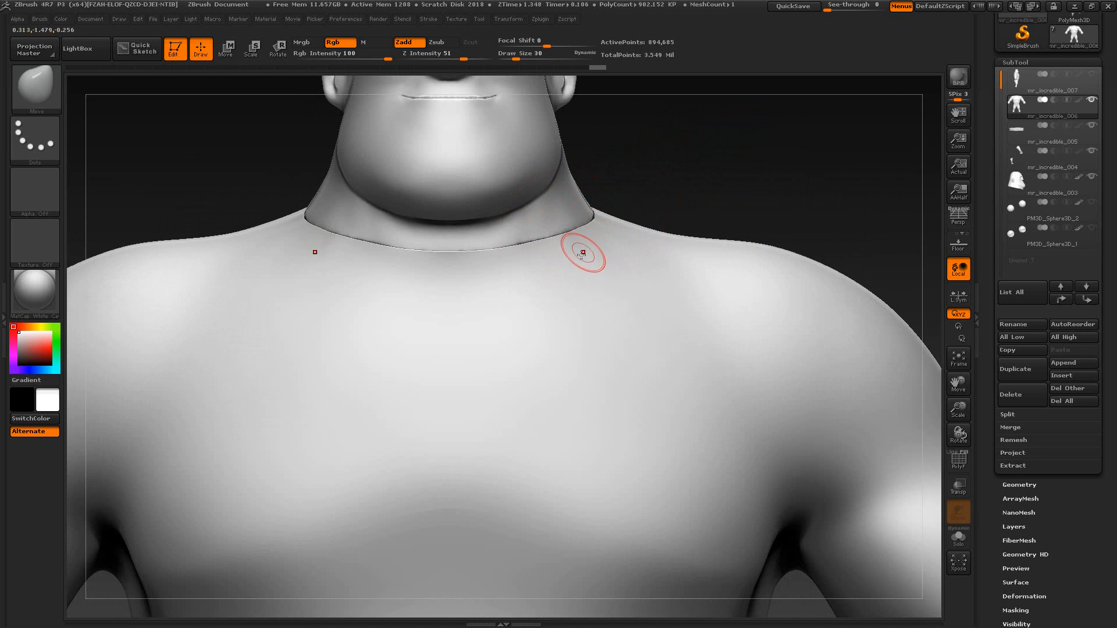
mouse_move(693, 167)
alt+mouse_down()
mouse_move(738, 219)
mouse_move(775, 228)
mouse_move(756, 232)
mouse_move(775, 295)
alt+mouse_up()
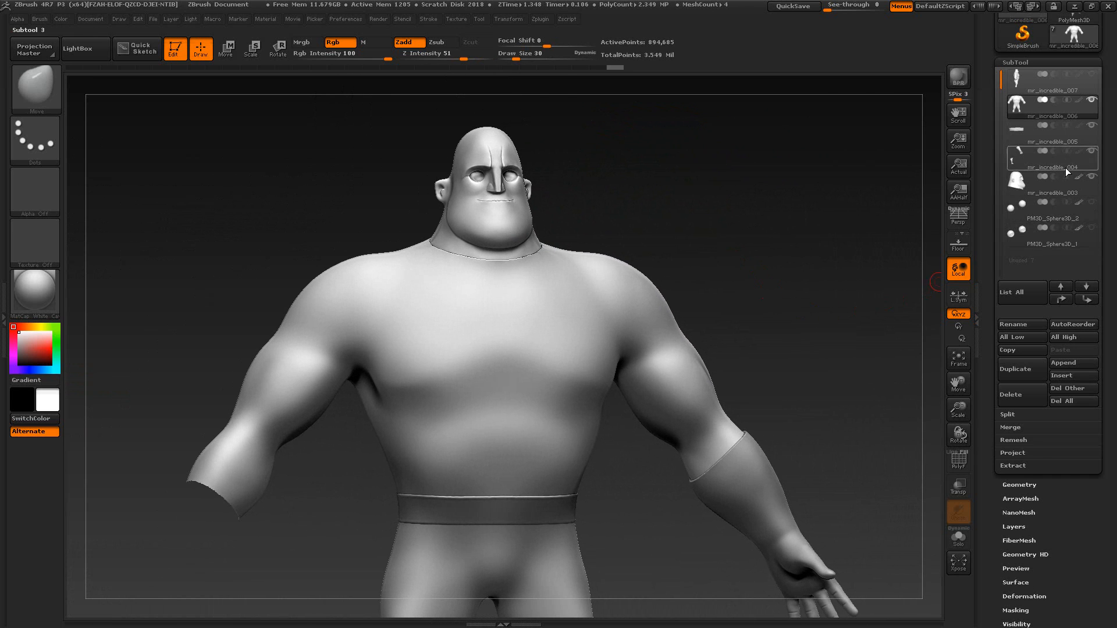
Step: Show the eye and eyelid subtools PM3D_Sphere3D_2 and PM3D_Sphere3D_1
click(1091, 202)
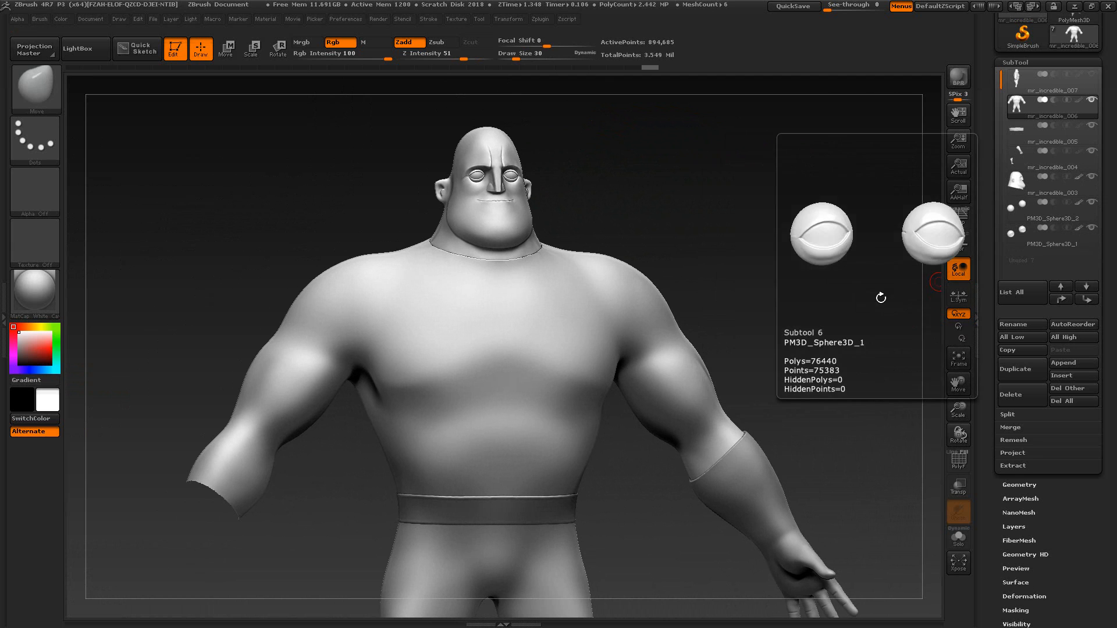
click(1092, 228)
alt+drag(802, 306, 770, 332)
Step: Adjust the upper back beside the neck with the Move brush at draw size 62 and check the whole figure
drag(744, 279, 666, 321)
alt+drag(697, 390, 690, 465)
key(shift)
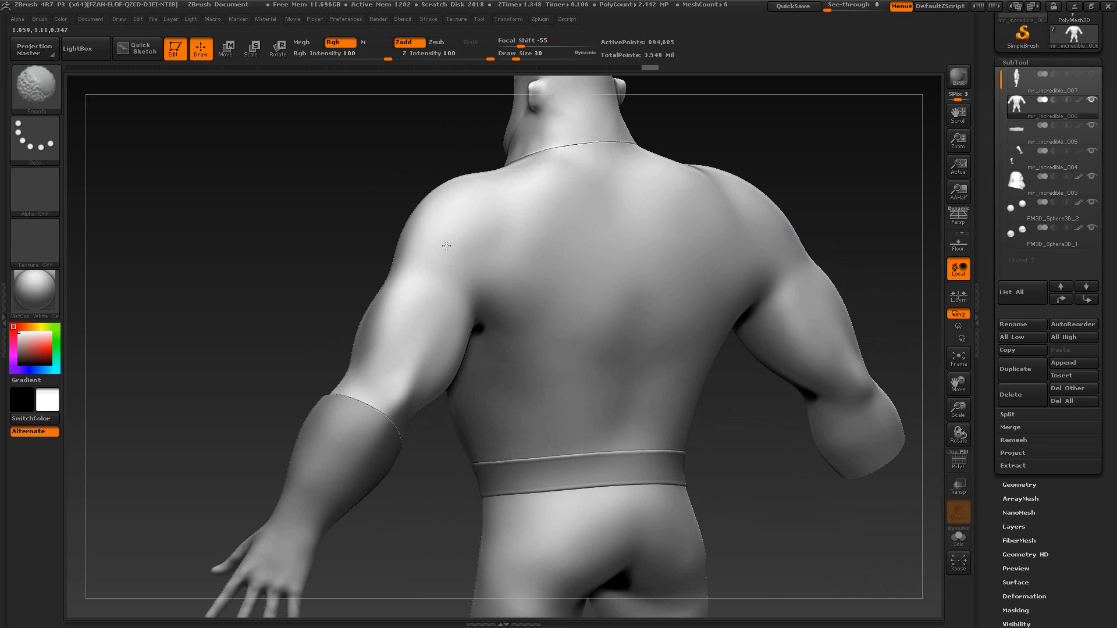
drag(812, 185, 797, 288)
key(s)
click(712, 175)
drag(804, 358, 842, 262)
alt+drag(879, 194, 731, 304)
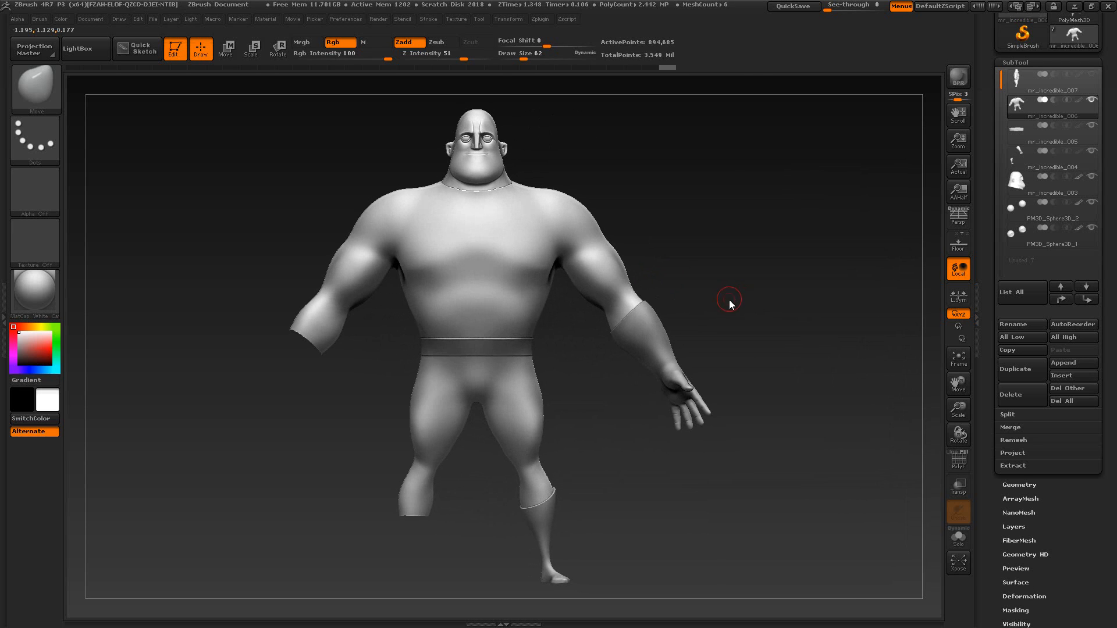
Step: Compare the model's hips with the front and rear reference images of Mr. Incredible's black briefs in XnView
key(alt+Tab)
scroll(551, 219, down, 10)
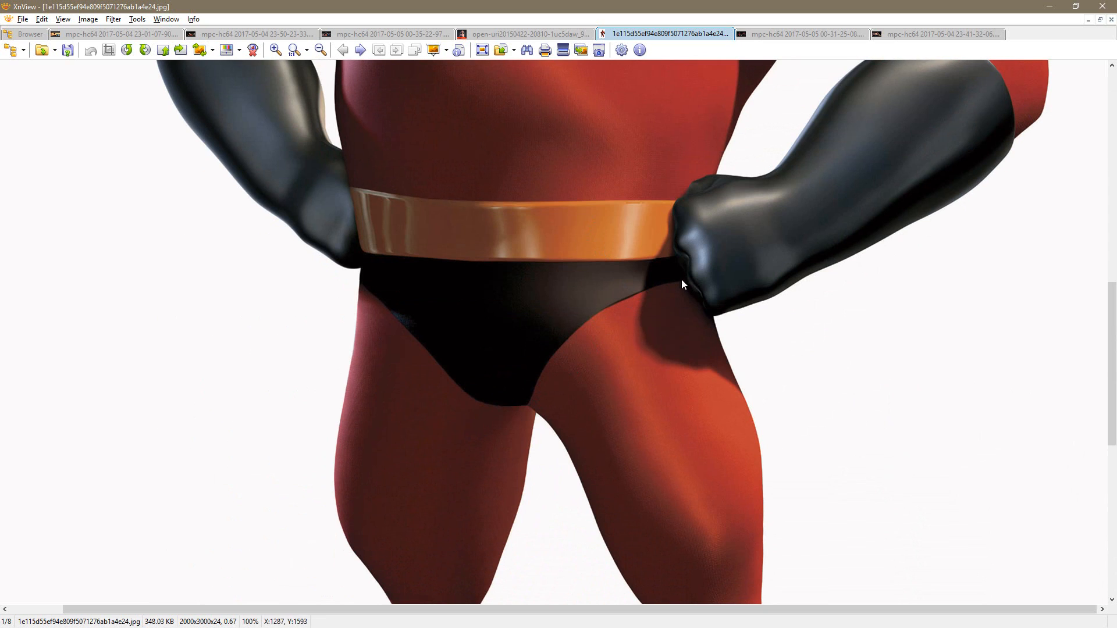
key(alt+Tab)
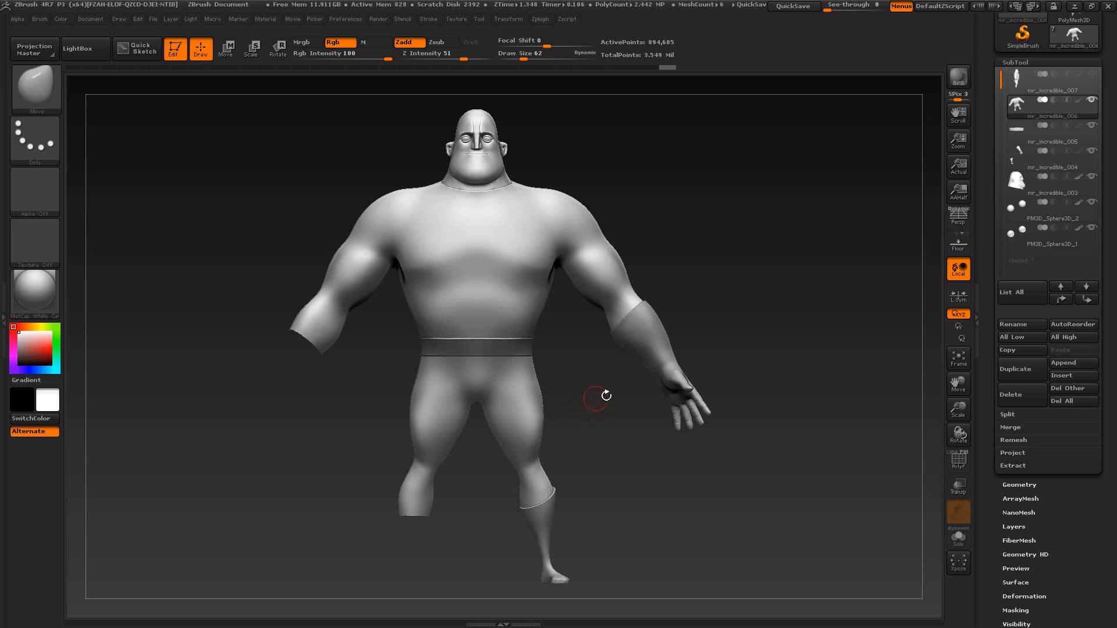
alt+right_drag(596, 431, 633, 411)
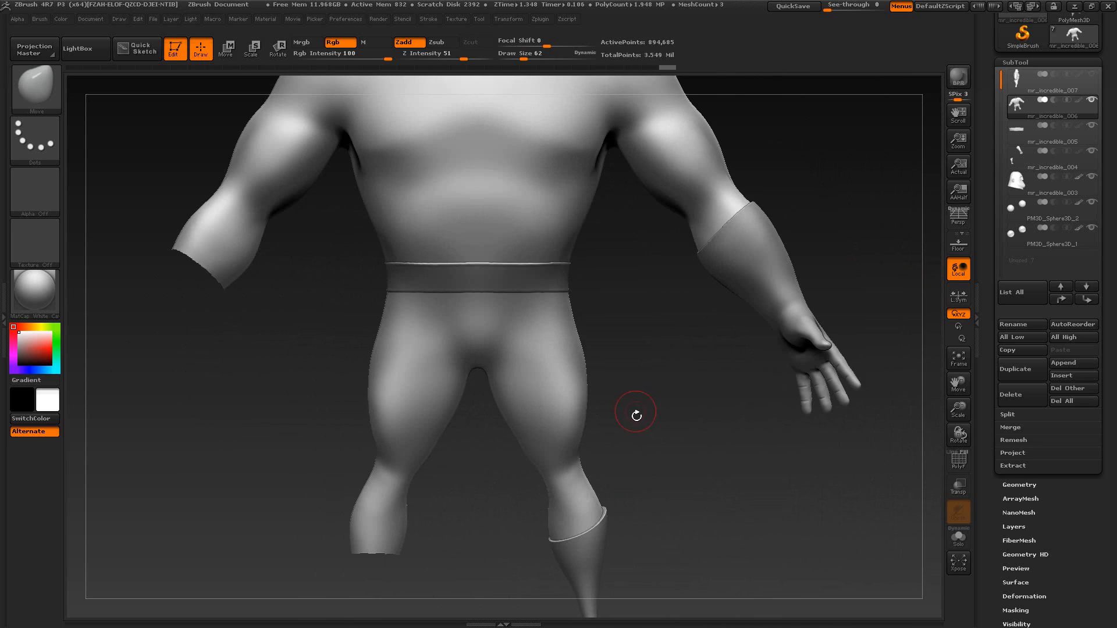
key(alt+Tab)
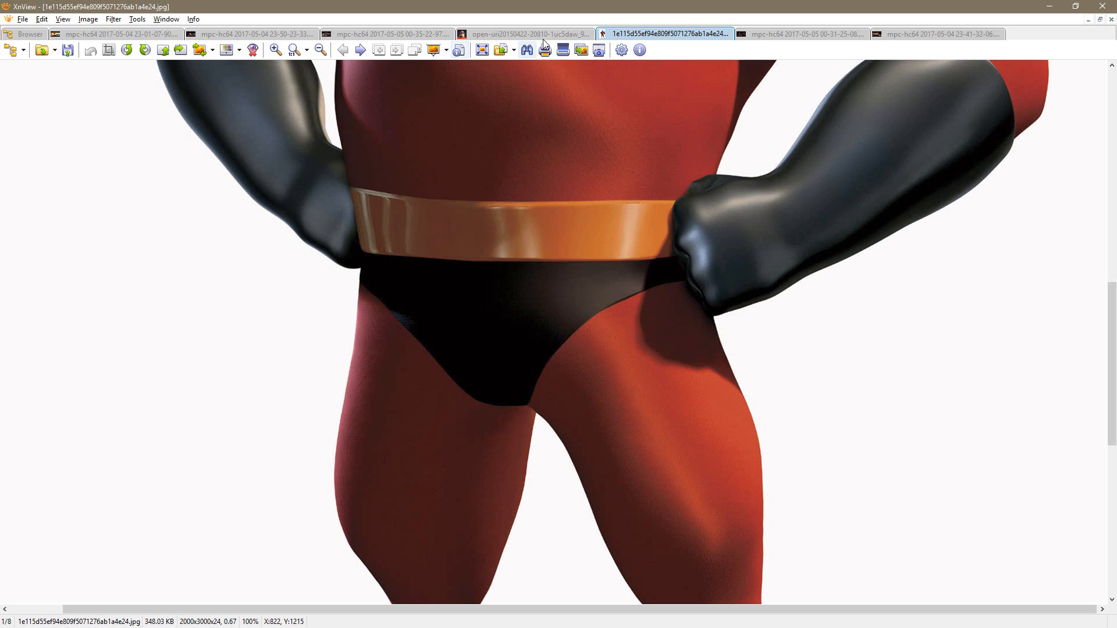
click(768, 35)
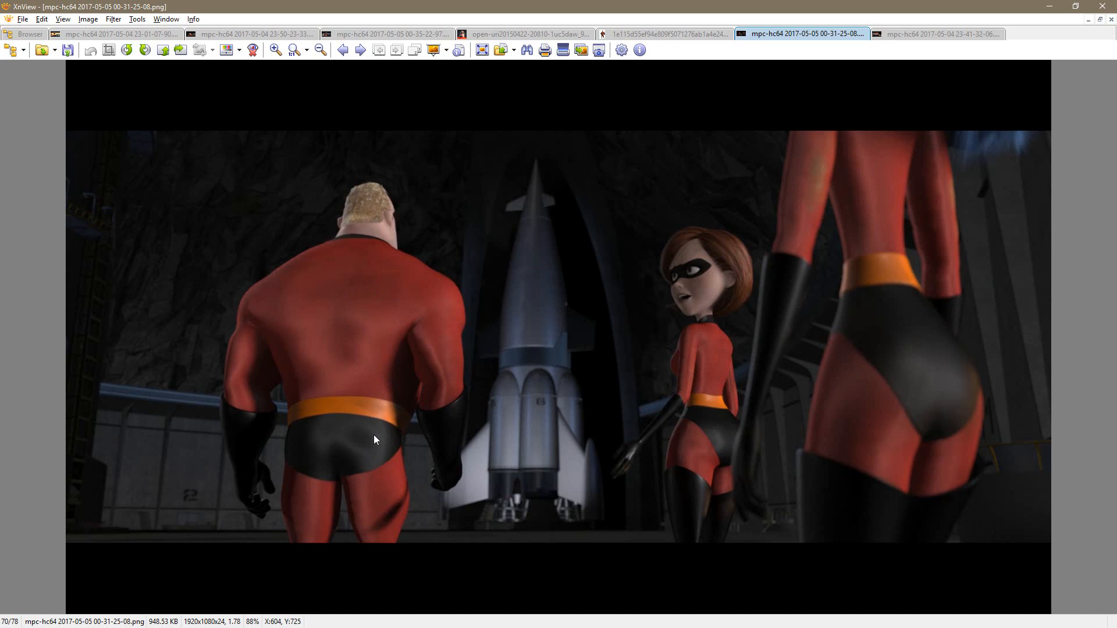
key(alt+Tab)
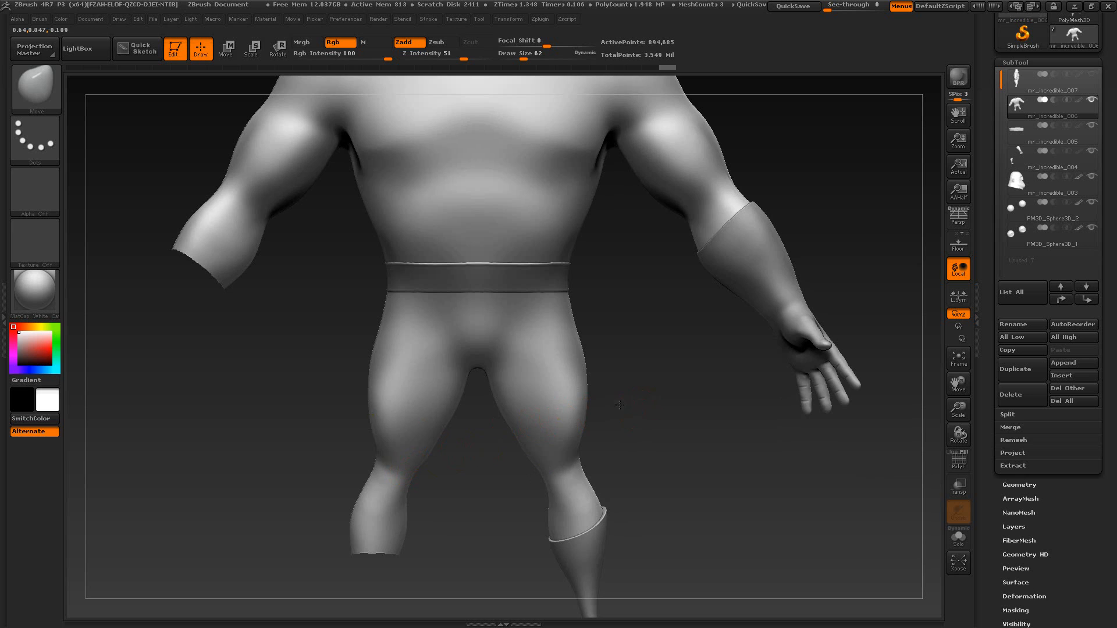
drag(619, 404, 655, 437)
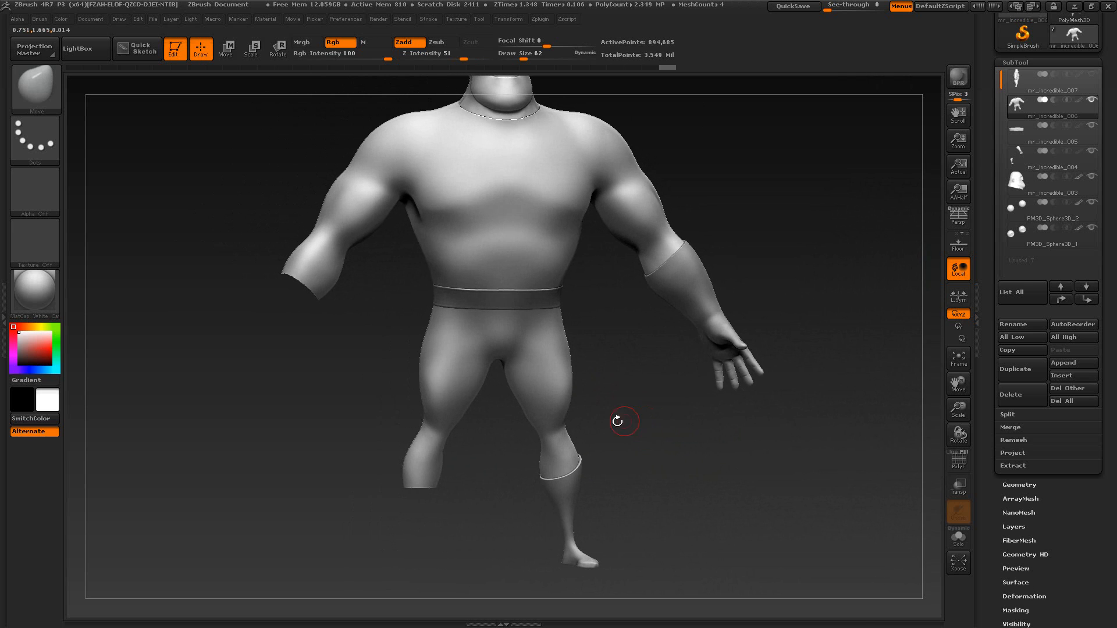
key(alt+Tab)
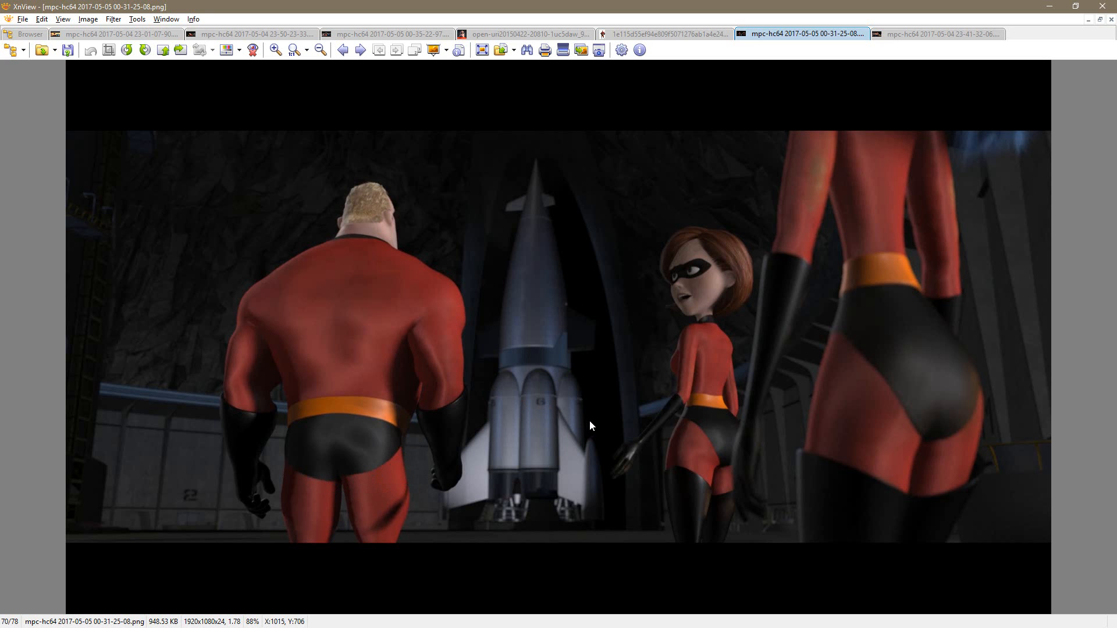
key(alt+Tab)
Step: Try to mask a rectangular band across the hips directly below the belt
drag(629, 395, 615, 445)
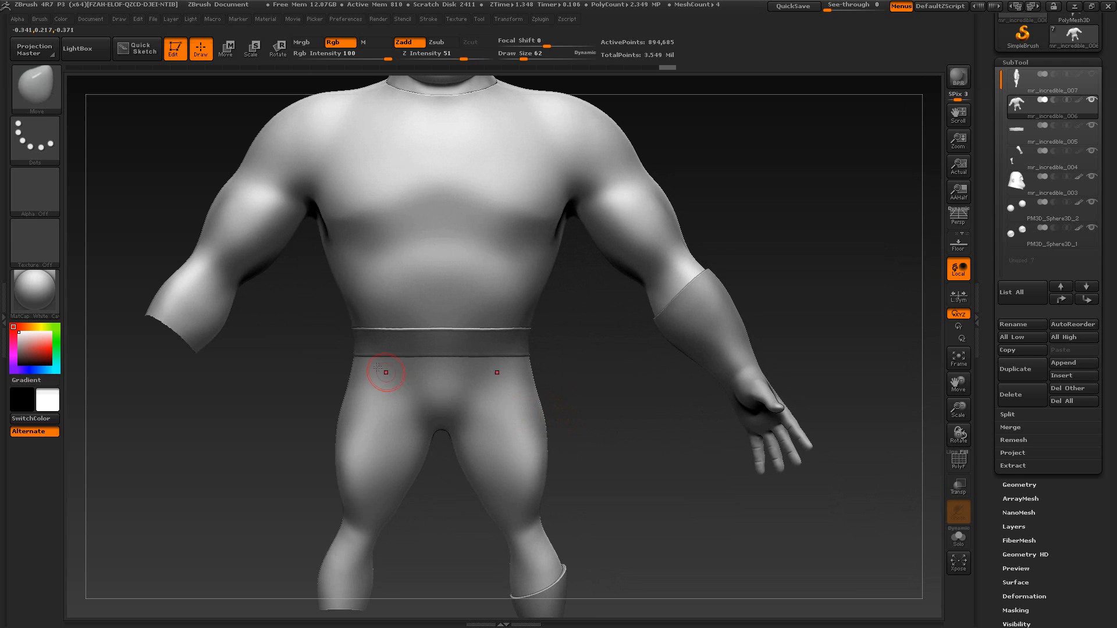
mouse_move(335, 342)
ctrl+mouse_down()
mouse_move(510, 361)
mouse_move(556, 387)
ctrl+mouse_up()
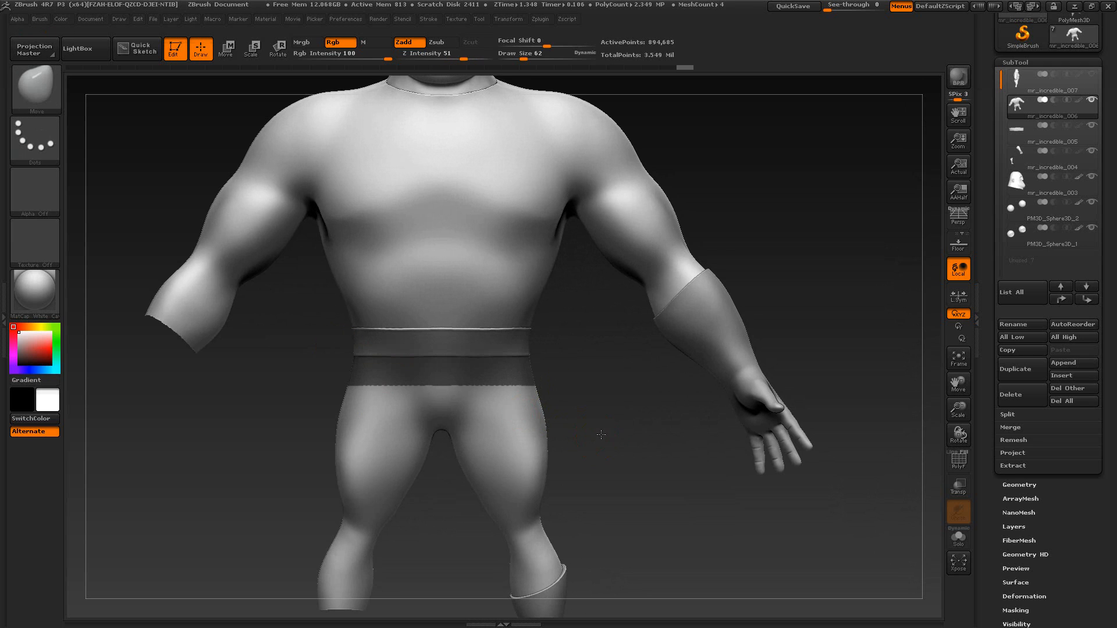
mouse_move(601, 435)
alt+mouse_down()
mouse_move(641, 389)
mouse_move(606, 412)
alt+mouse_up()
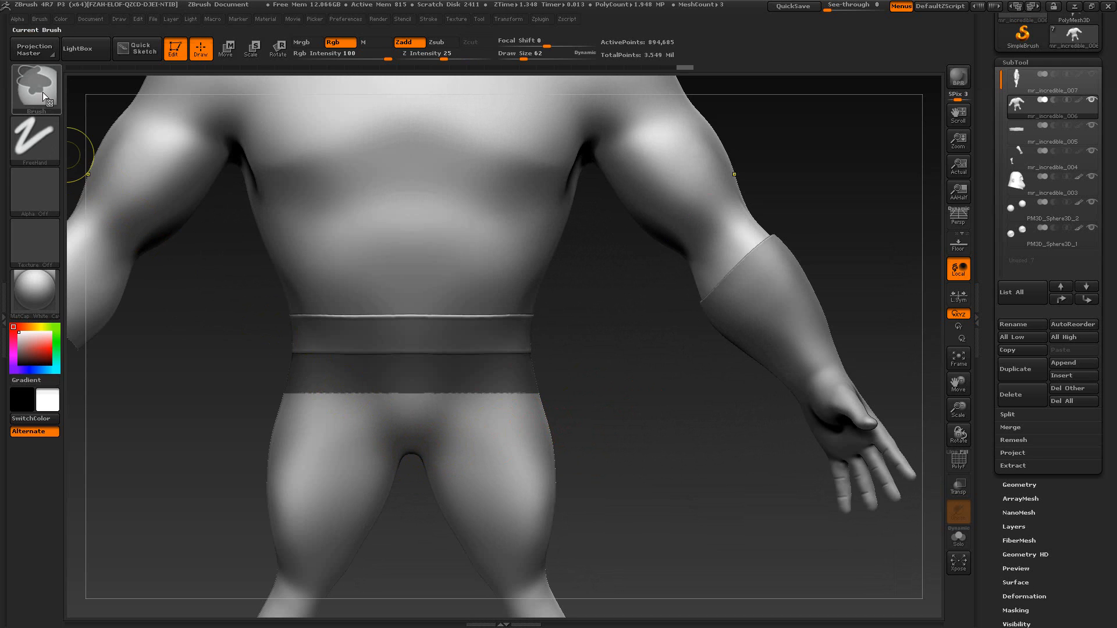
Step: Clear the hip mask and mask the briefs from the belt to the crotch using the MaskPen with the Lasso stroke, guided by the front reference
ctrl+click(47, 141)
ctrl+click(206, 178)
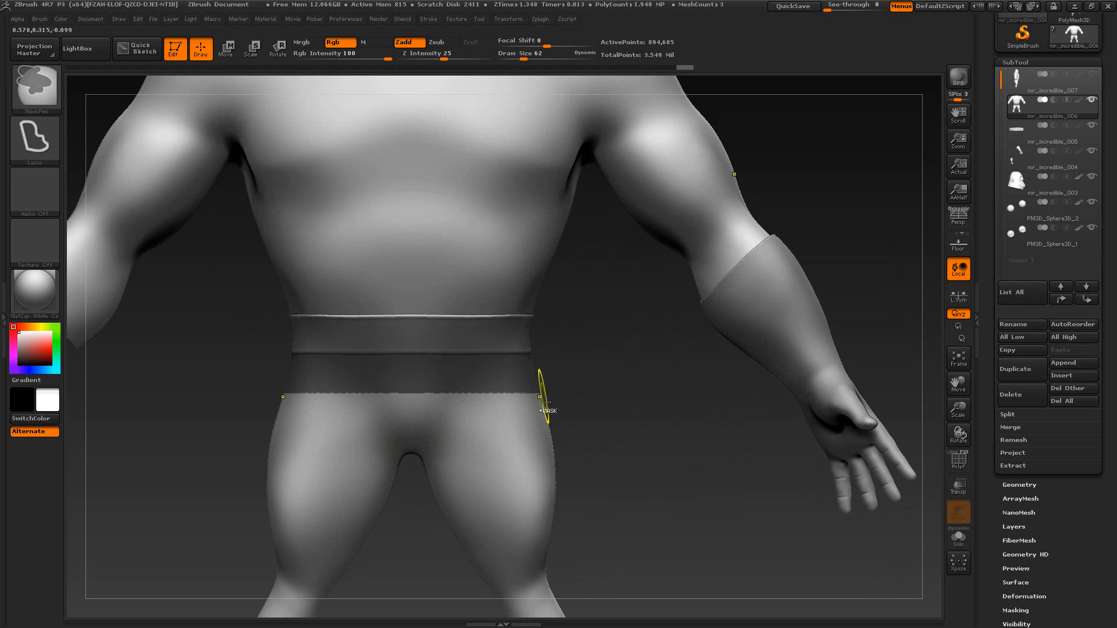
key(alt+Tab)
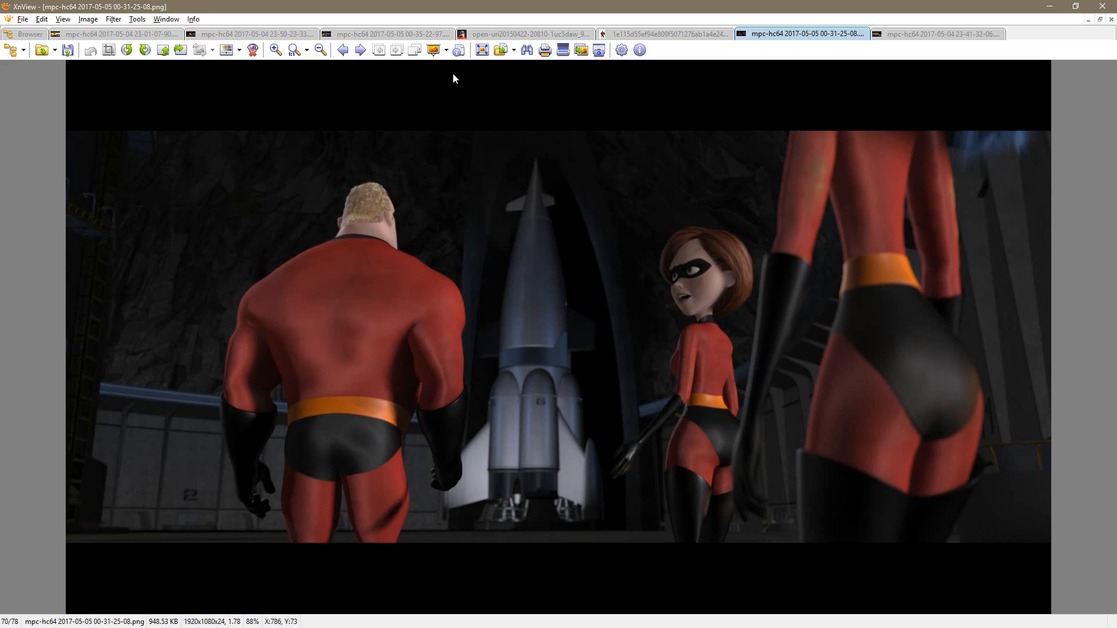
click(637, 33)
key(alt+Tab)
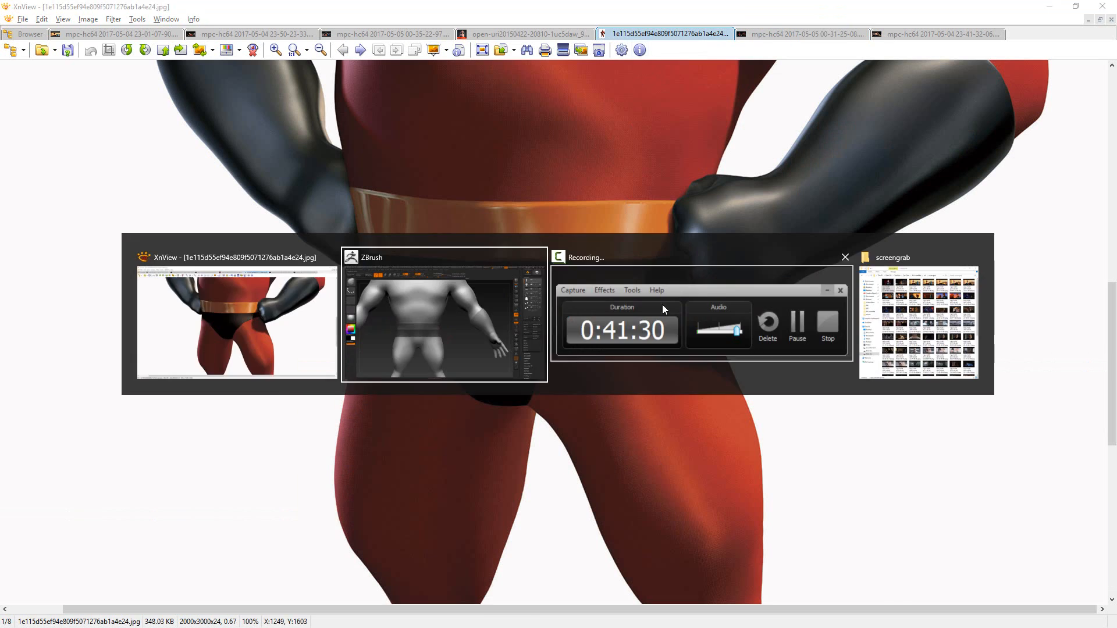
ctrl+drag(582, 387, 582, 392)
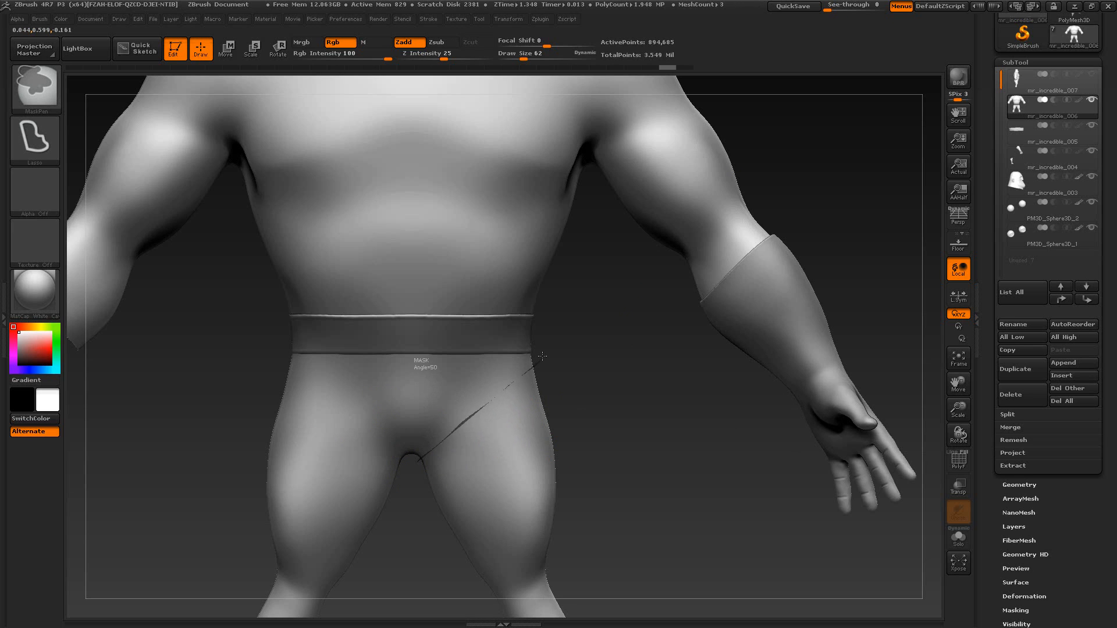
mouse_move(542, 356)
ctrl+mouse_down()
mouse_move(524, 325)
mouse_move(434, 326)
mouse_move(414, 461)
ctrl+mouse_up()
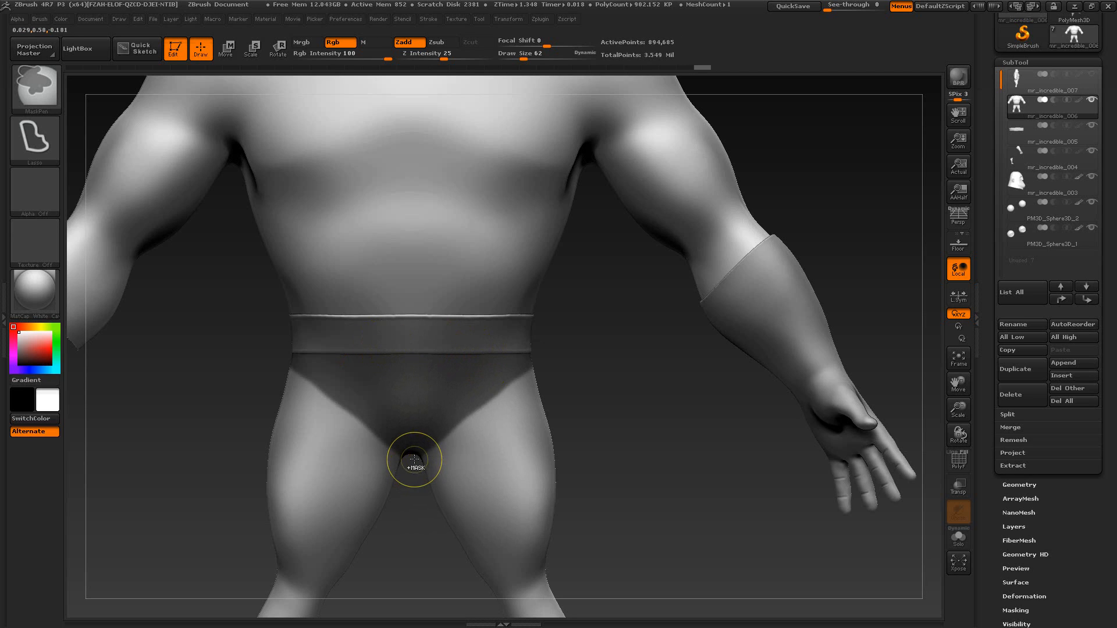
ctrl+drag(416, 353, 266, 360)
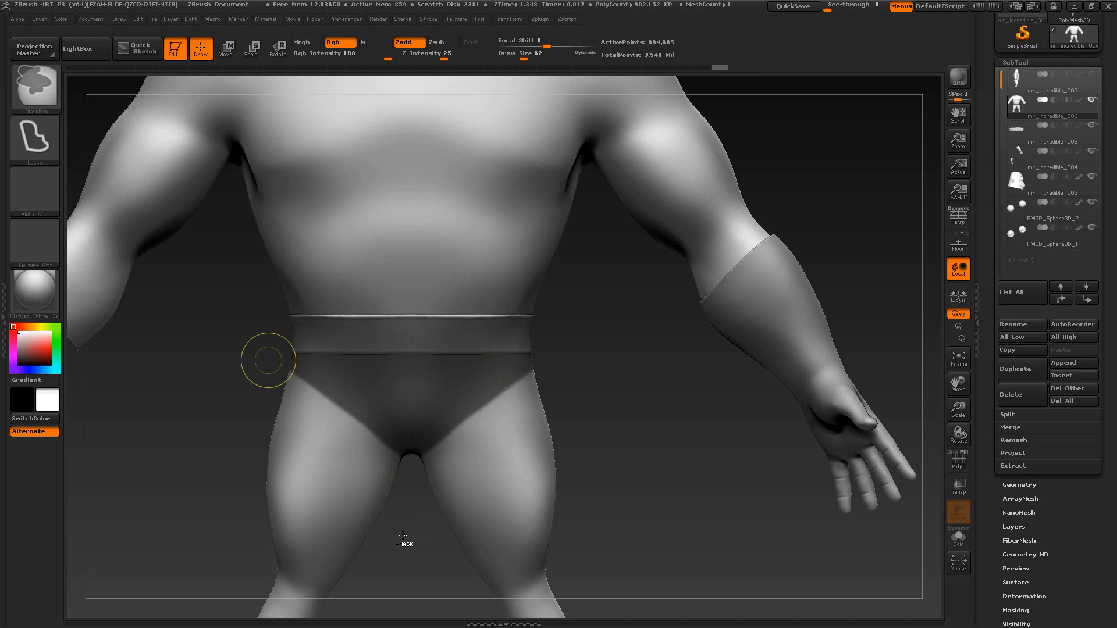
Step: Check the briefs mask on the whole figure against the reference and isolate the body subtool with Solo
mouse_move(575, 459)
mouse_down()
mouse_move(581, 439)
mouse_move(570, 464)
mouse_move(548, 455)
mouse_move(643, 462)
mouse_move(630, 479)
mouse_move(644, 502)
mouse_move(681, 458)
mouse_move(653, 449)
mouse_move(623, 478)
mouse_move(635, 457)
mouse_move(537, 466)
mouse_move(608, 448)
mouse_move(632, 501)
mouse_up()
key(alt+Tab)
key(alt+Tab)
drag(608, 460, 602, 523)
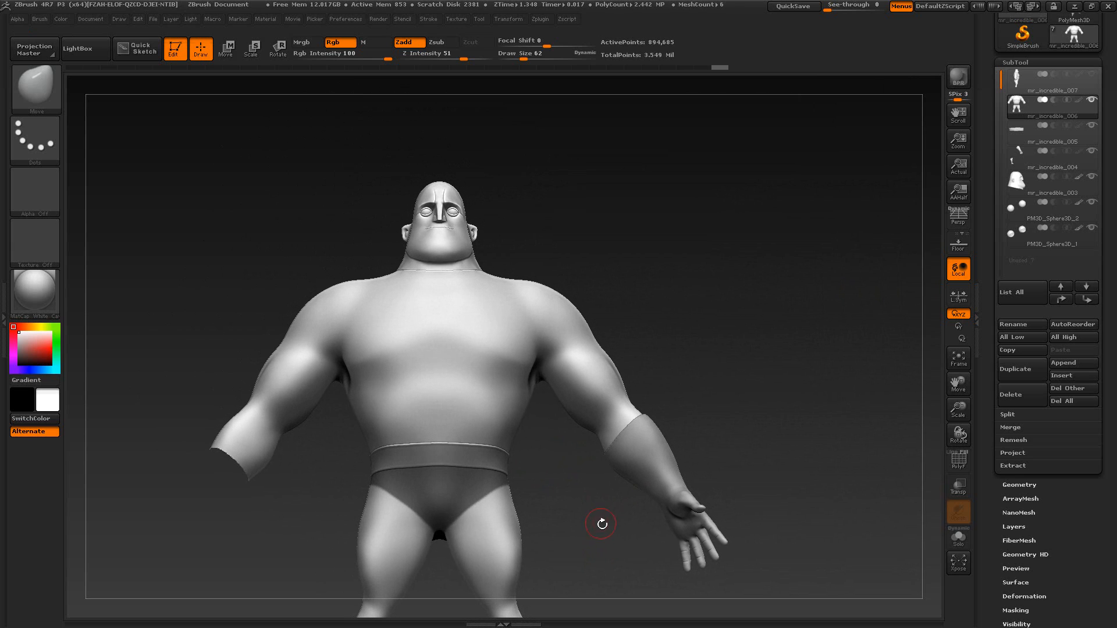
drag(374, 245, 411, 248)
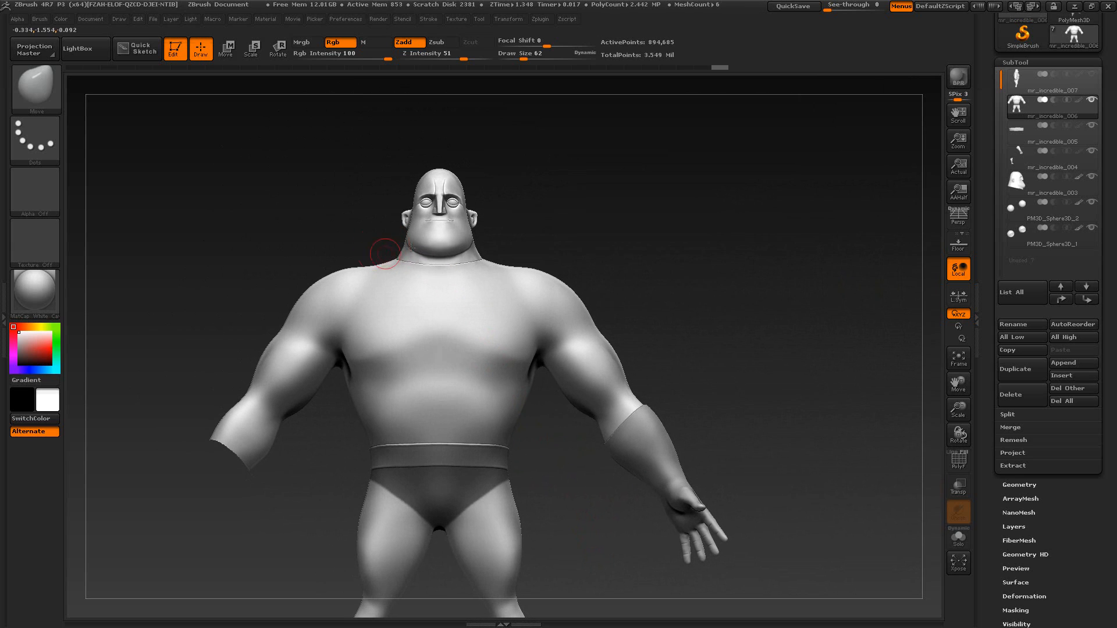
click(958, 537)
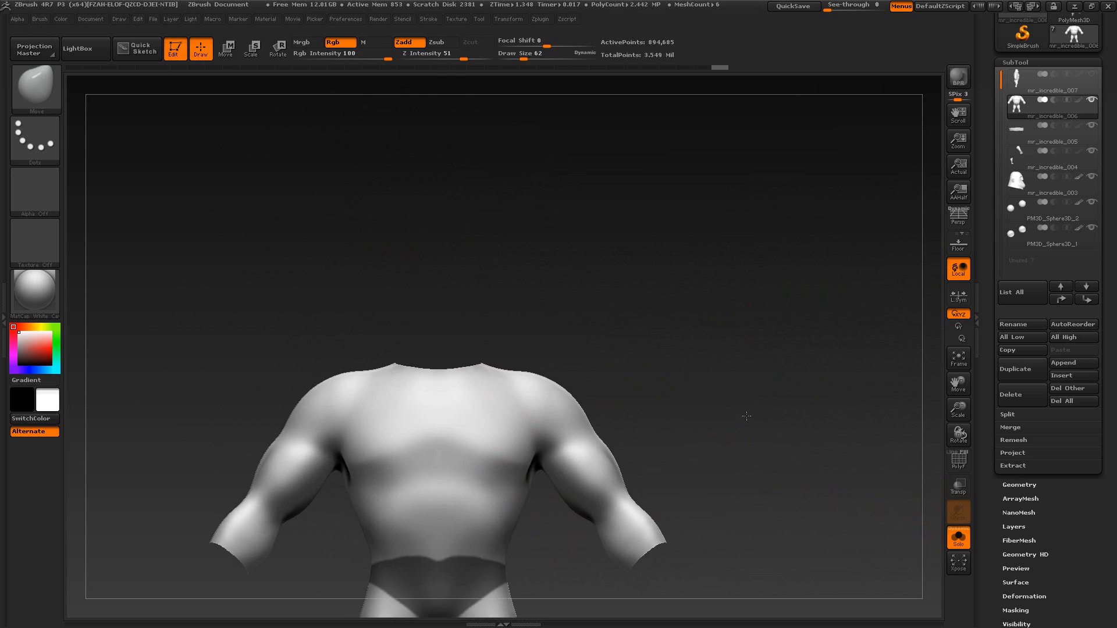
mouse_move(785, 315)
mouse_down()
mouse_move(787, 349)
mouse_move(788, 282)
mouse_move(790, 303)
mouse_up()
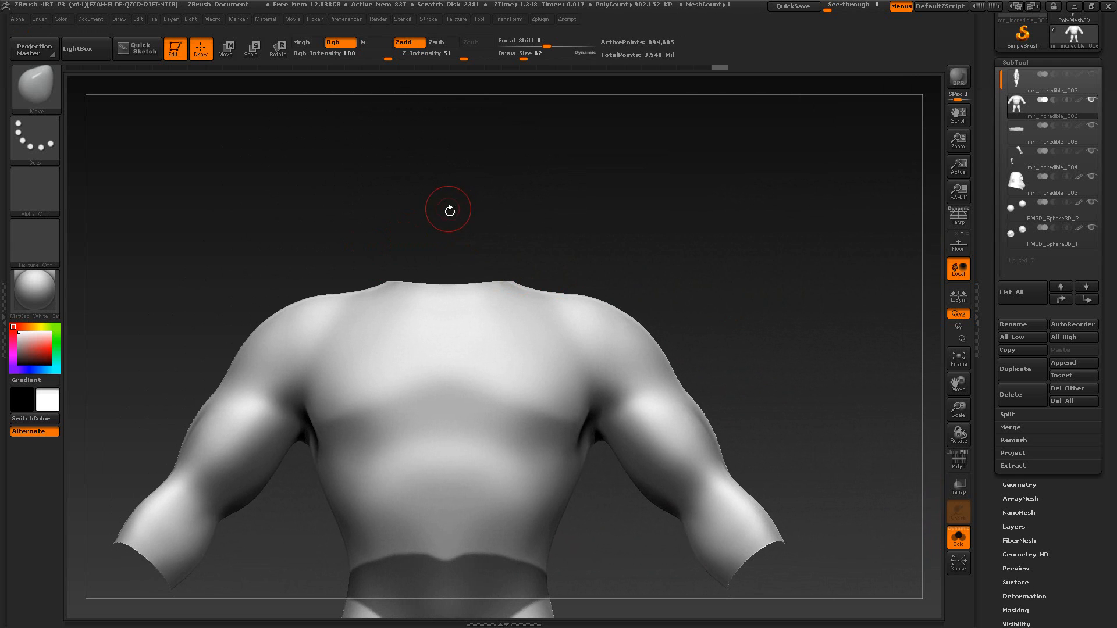
drag(462, 216, 467, 340)
mouse_move(490, 287)
mouse_down()
mouse_move(481, 130)
mouse_move(491, 209)
mouse_move(495, 171)
mouse_move(496, 186)
mouse_move(478, 212)
mouse_up()
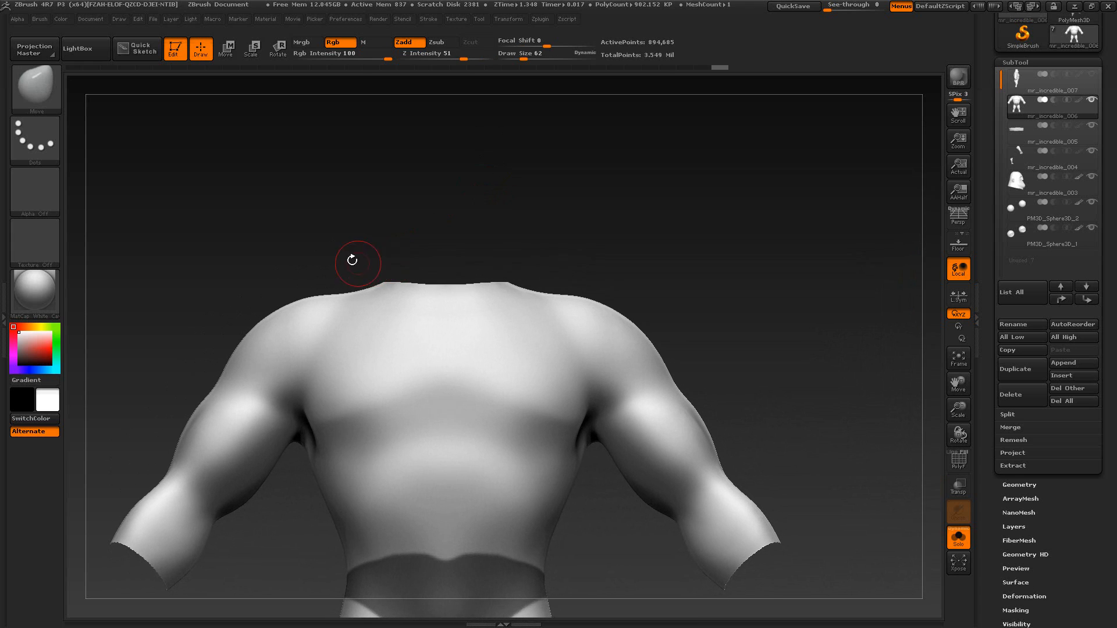
mouse_move(352, 260)
mouse_down()
mouse_move(424, 232)
mouse_move(466, 242)
mouse_move(499, 227)
mouse_move(453, 215)
mouse_up()
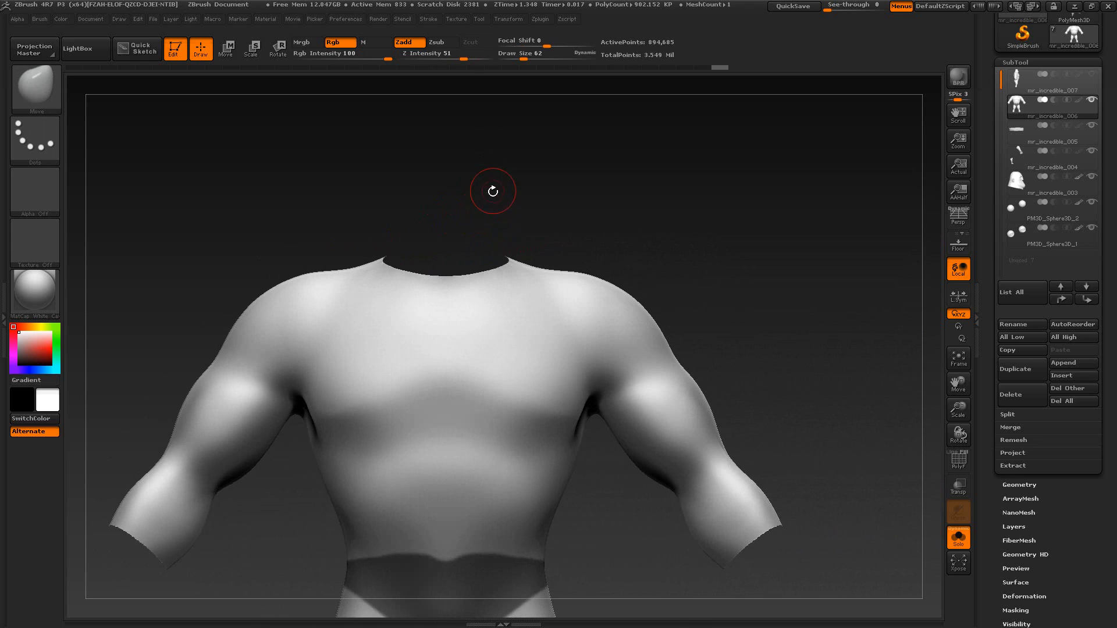
Step: Extend the briefs mask up to a straight waistline using the MaskPen with the DragRect stroke
alt+drag(698, 270, 696, 160)
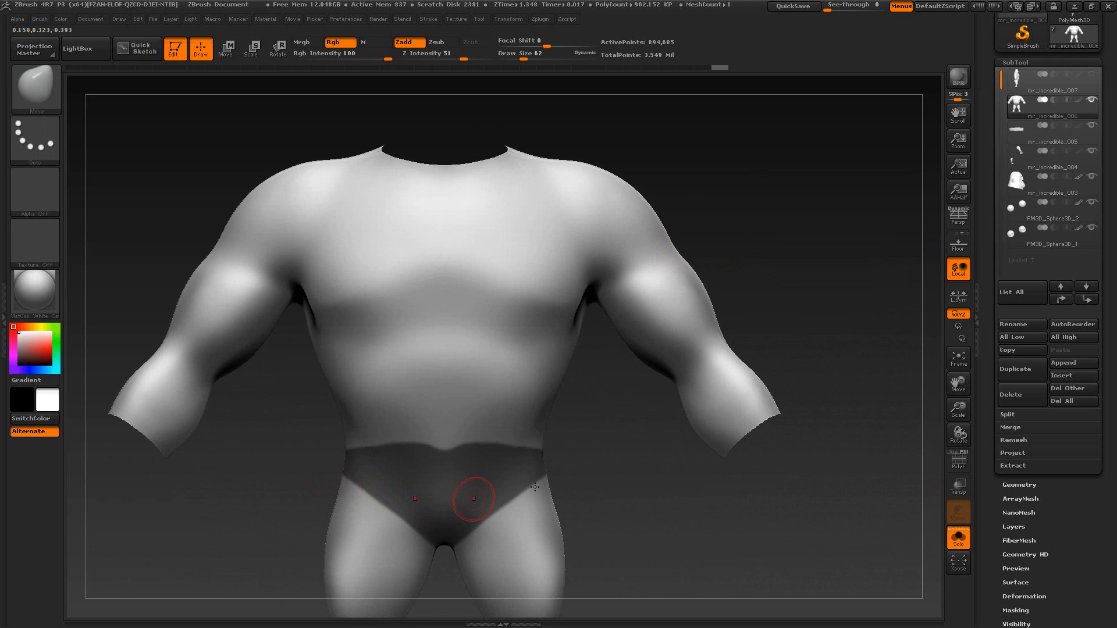
key(ctrl)
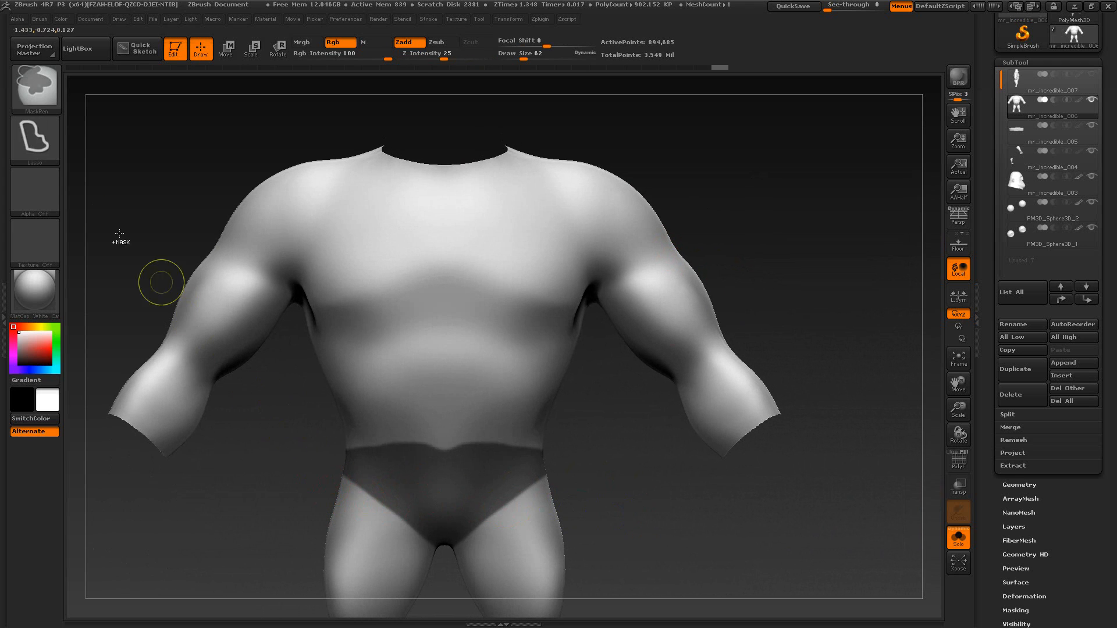
click(51, 144)
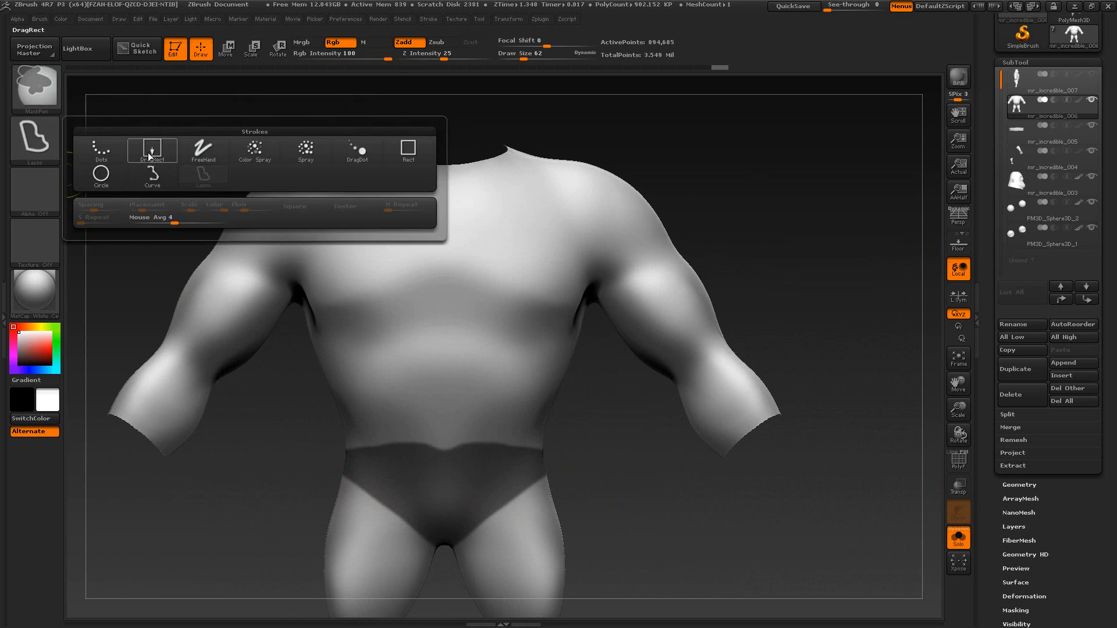
click(130, 156)
mouse_move(329, 454)
ctrl+mouse_down()
mouse_move(563, 464)
mouse_move(564, 454)
ctrl+mouse_up()
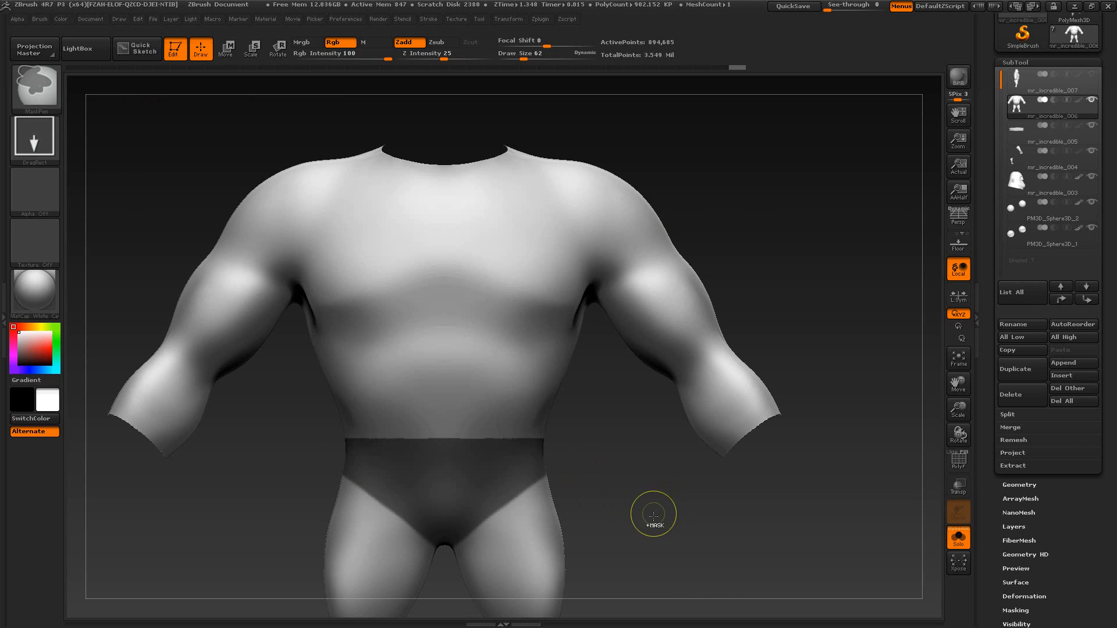
drag(656, 523, 677, 534)
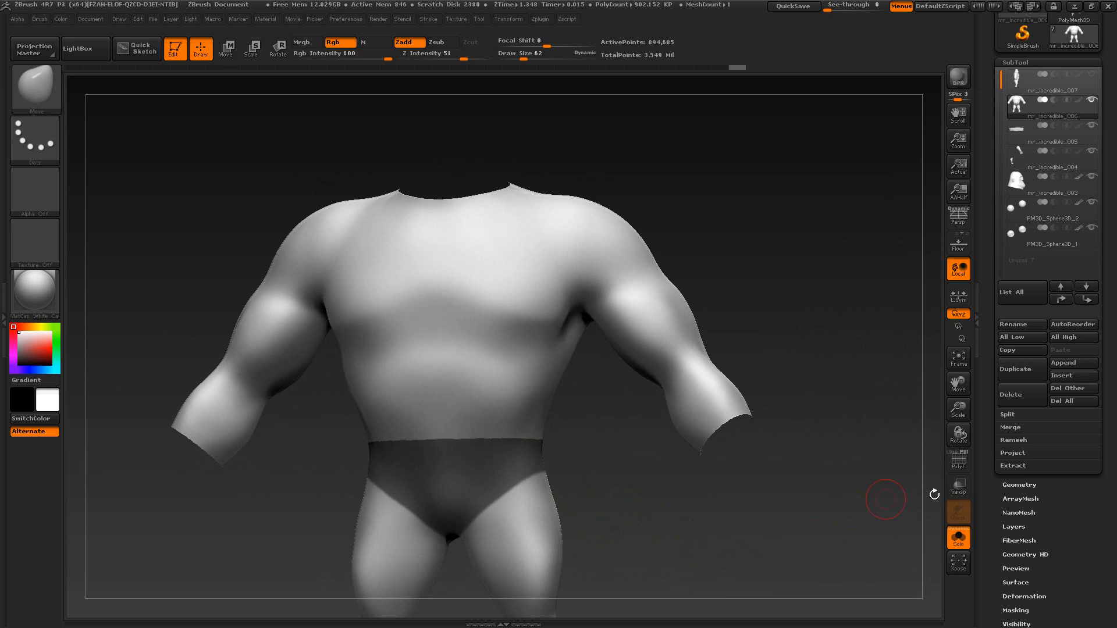
Step: Mask a narrow collar band along the body's neckline with a rectangular mask
drag(993, 528, 994, 469)
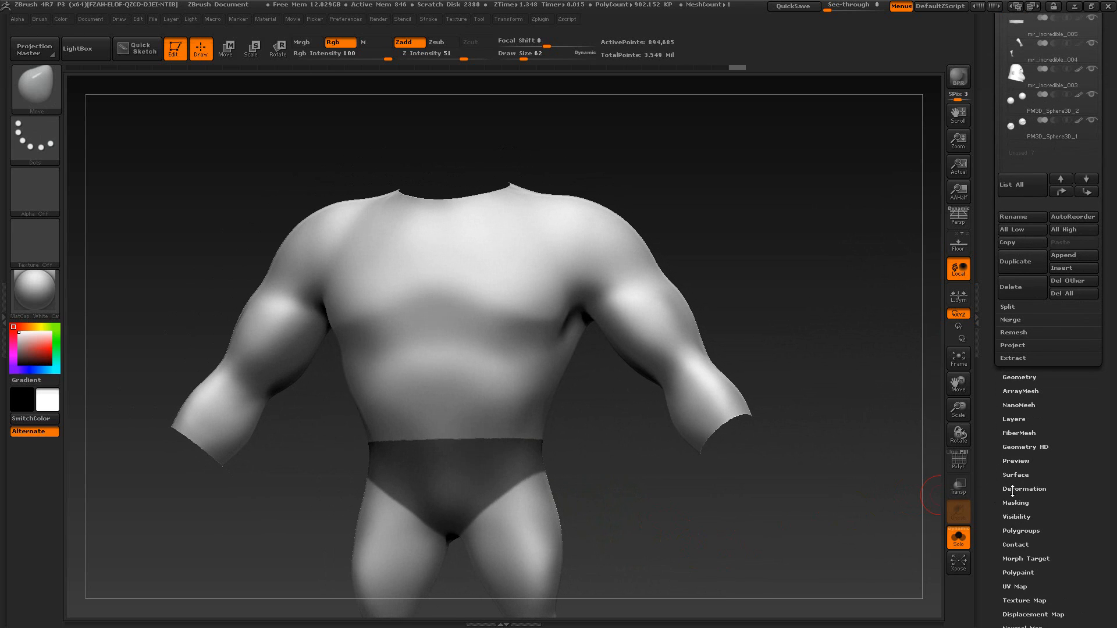
drag(705, 532, 707, 507)
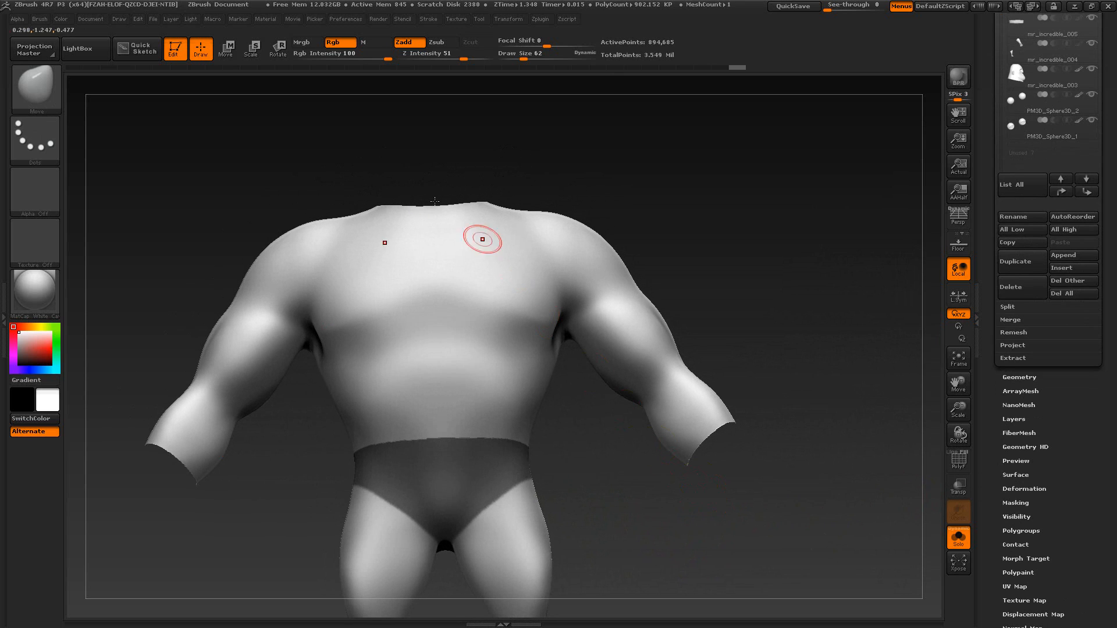
mouse_move(343, 153)
ctrl+mouse_down()
mouse_move(448, 180)
mouse_move(511, 215)
ctrl+mouse_up()
mouse_move(541, 169)
mouse_down()
mouse_move(556, 217)
mouse_move(546, 139)
mouse_up()
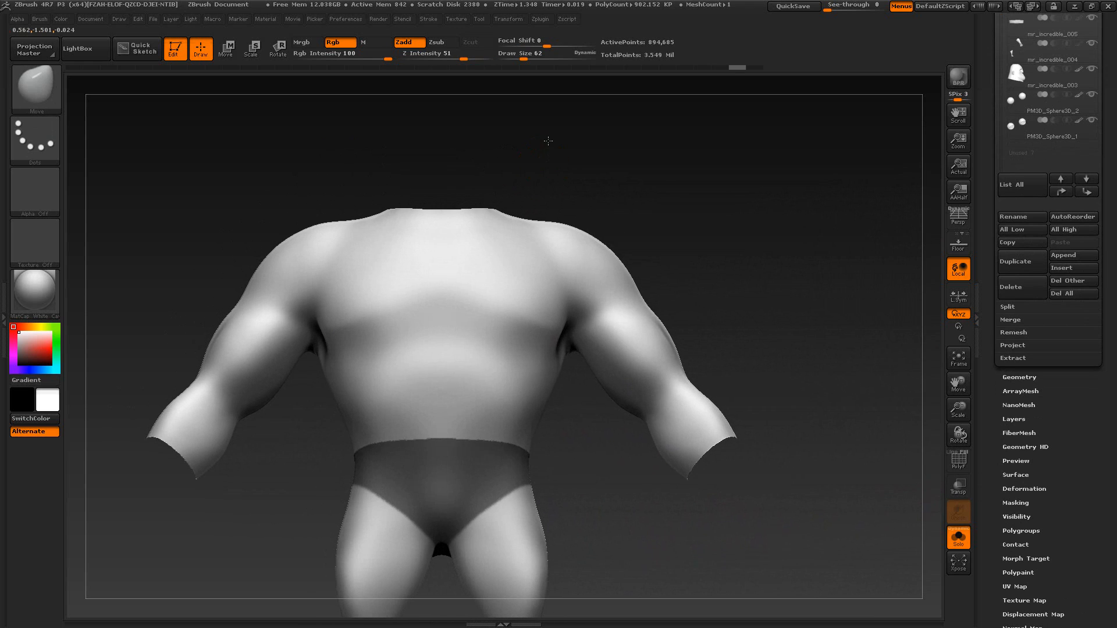
ctrl+drag(342, 166, 457, 218)
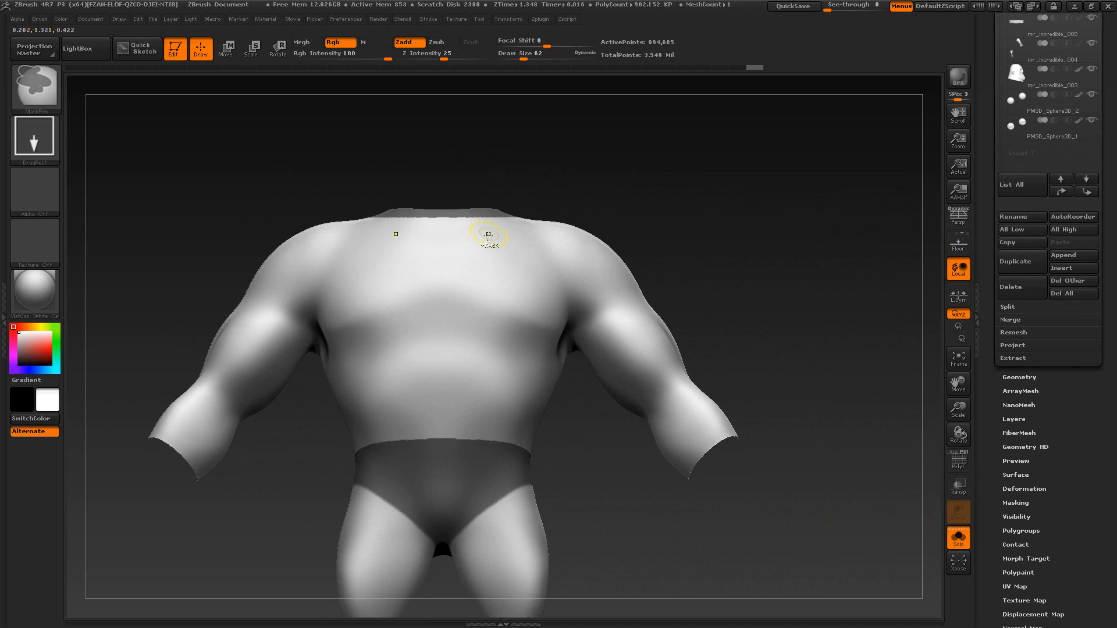
Step: Extend the collar mask lower toward the shoulders with further rectangular masks and check it around the neck opening
mouse_move(549, 150)
mouse_down()
mouse_move(551, 289)
mouse_move(512, 291)
mouse_move(500, 320)
mouse_move(544, 300)
mouse_up()
mouse_move(580, 186)
mouse_down()
mouse_move(596, 155)
mouse_move(626, 135)
mouse_move(644, 202)
mouse_move(601, 213)
mouse_move(600, 197)
mouse_up()
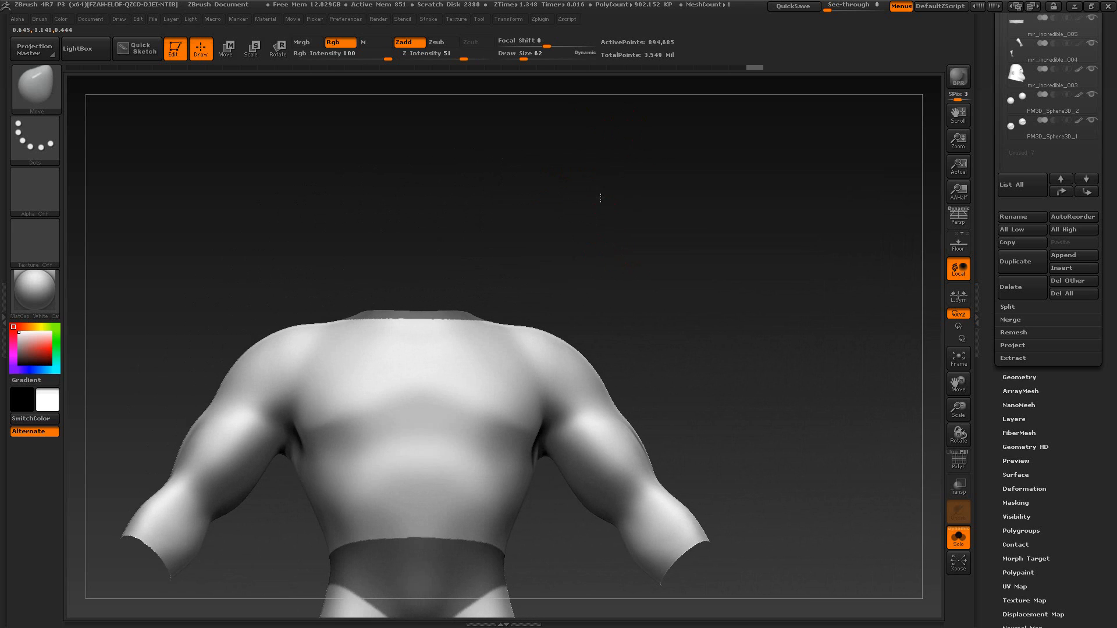
ctrl+drag(310, 256, 506, 324)
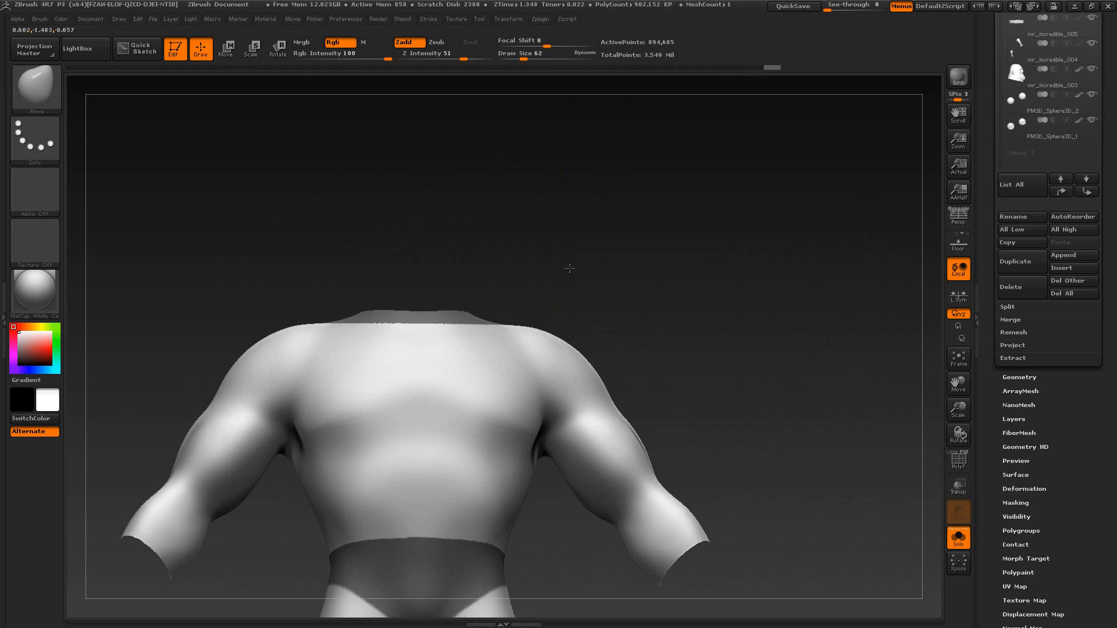
drag(569, 267, 447, 220)
ctrl+drag(311, 223, 481, 274)
mouse_move(574, 237)
mouse_down()
mouse_move(539, 256)
mouse_move(526, 331)
mouse_move(518, 252)
mouse_up()
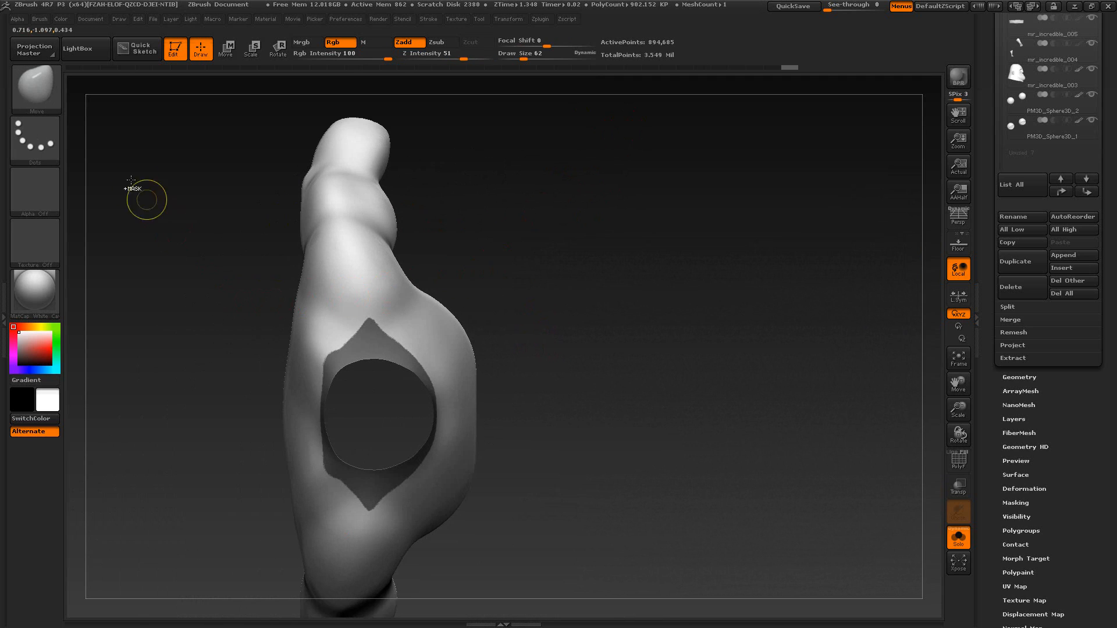
Step: Set the MaskPen to the FreeHand stroke with Draw Size 53 and Focal Shift -59
key(ctrl)
click(57, 142)
click(197, 150)
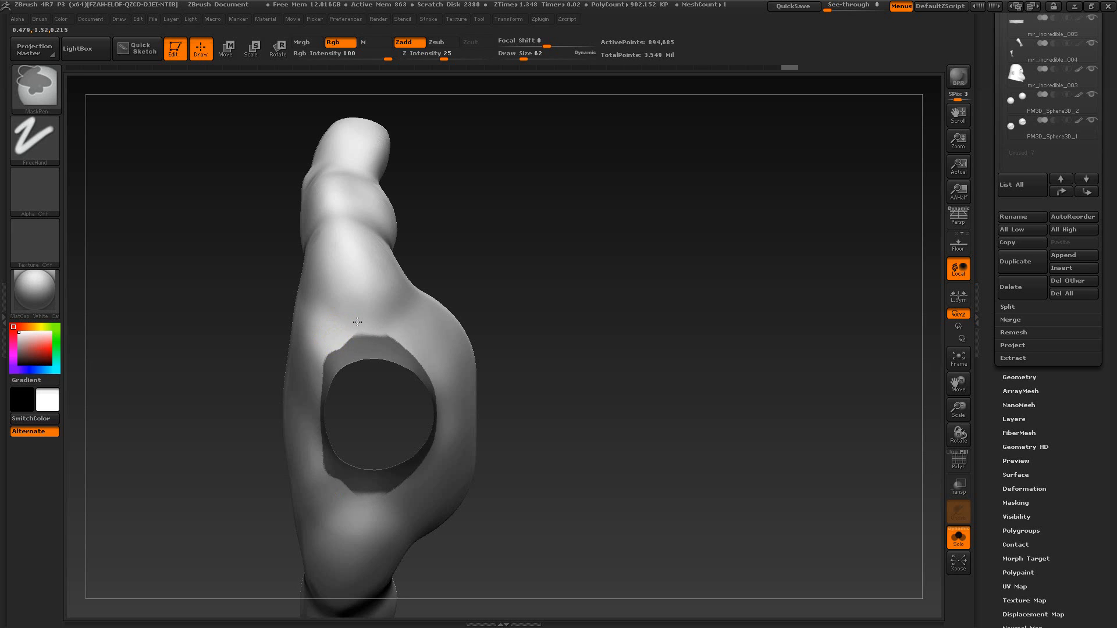
key(s)
drag(359, 323, 360, 323)
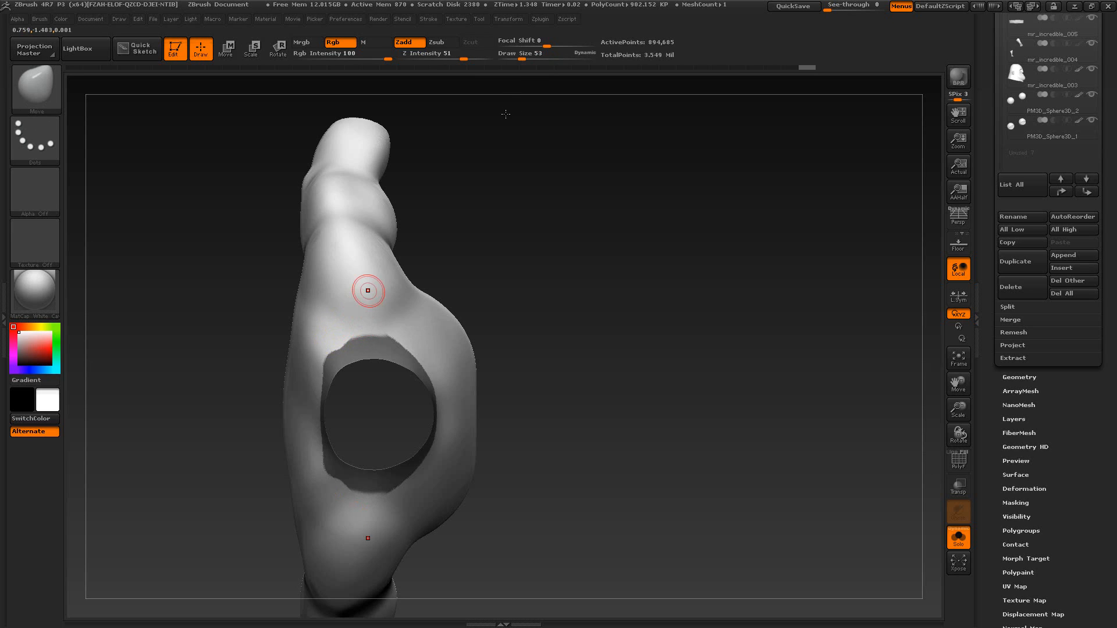
key(ctrl)
ctrl+drag(544, 46, 519, 47)
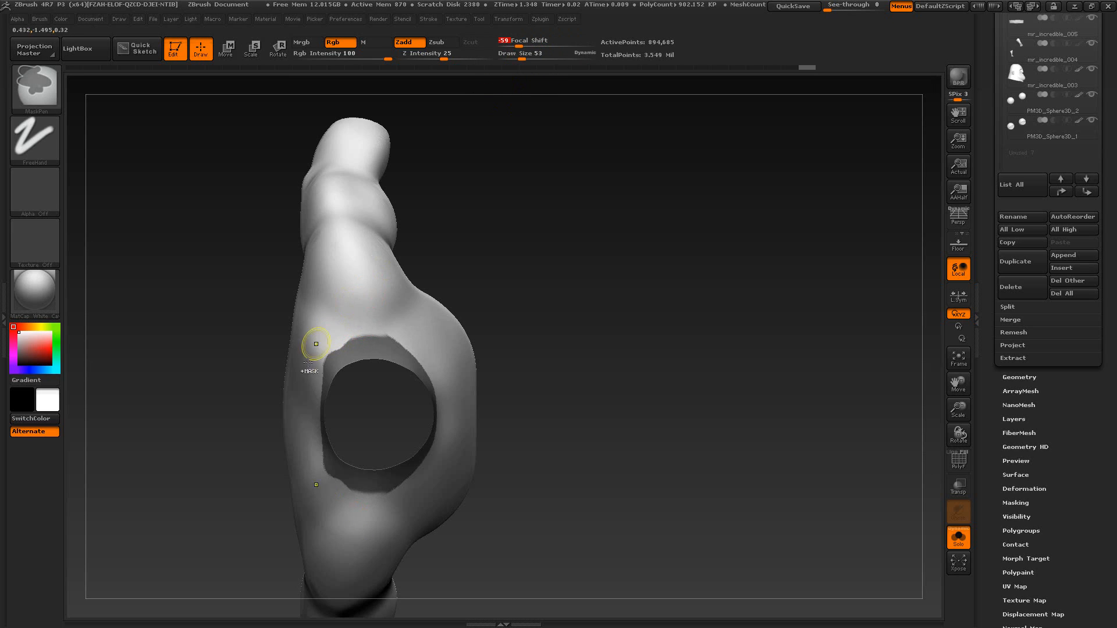
Step: Trim the excess collar mask near the shoulders into a narrower, rounded band around the neck opening
drag(515, 284, 515, 287)
key(ctrl)
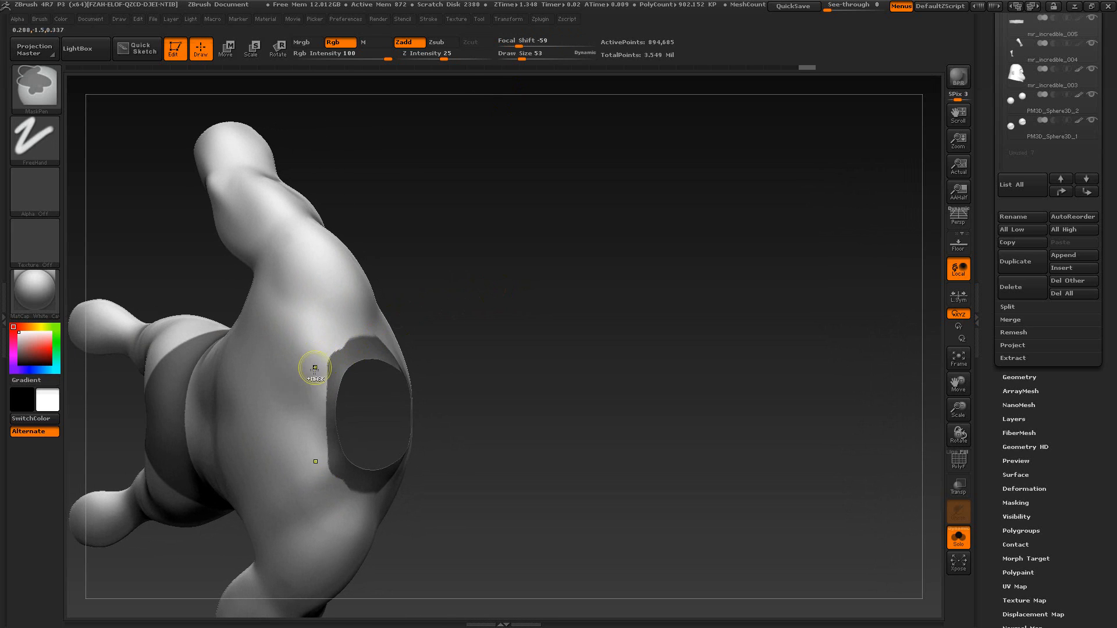
mouse_move(315, 368)
ctrl+mouse_down()
mouse_move(337, 340)
mouse_move(320, 358)
ctrl+mouse_up()
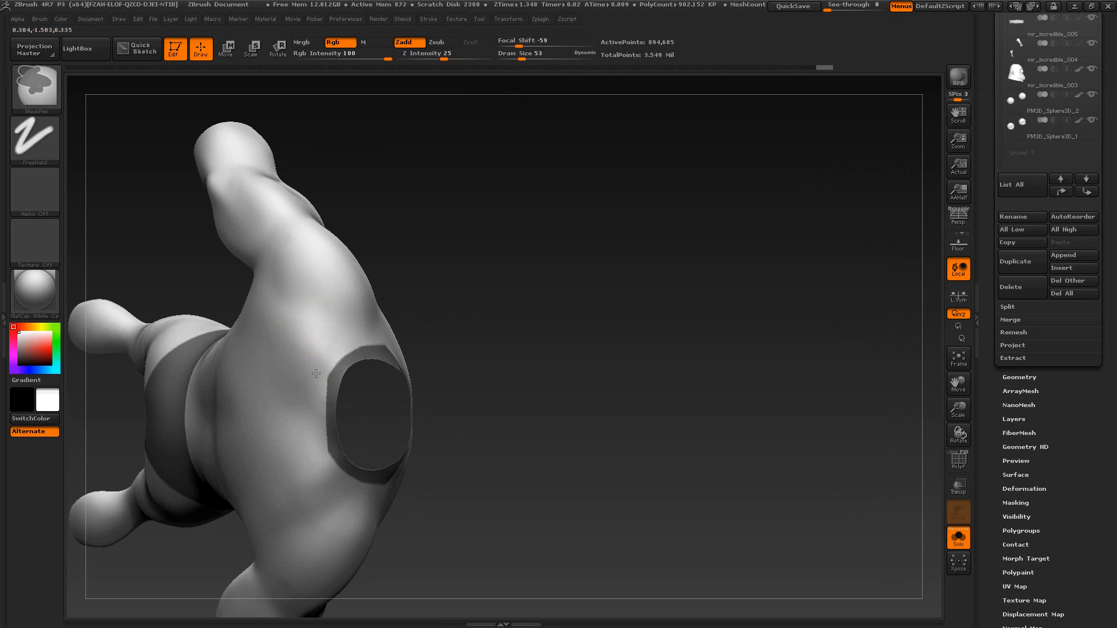
Step: Widen the thin stretch of the collar mask along the body's neckline with a freehand masking stroke
mouse_move(429, 377)
mouse_down()
mouse_move(476, 375)
mouse_move(535, 441)
mouse_up()
drag(391, 445, 366, 463)
key(ctrl)
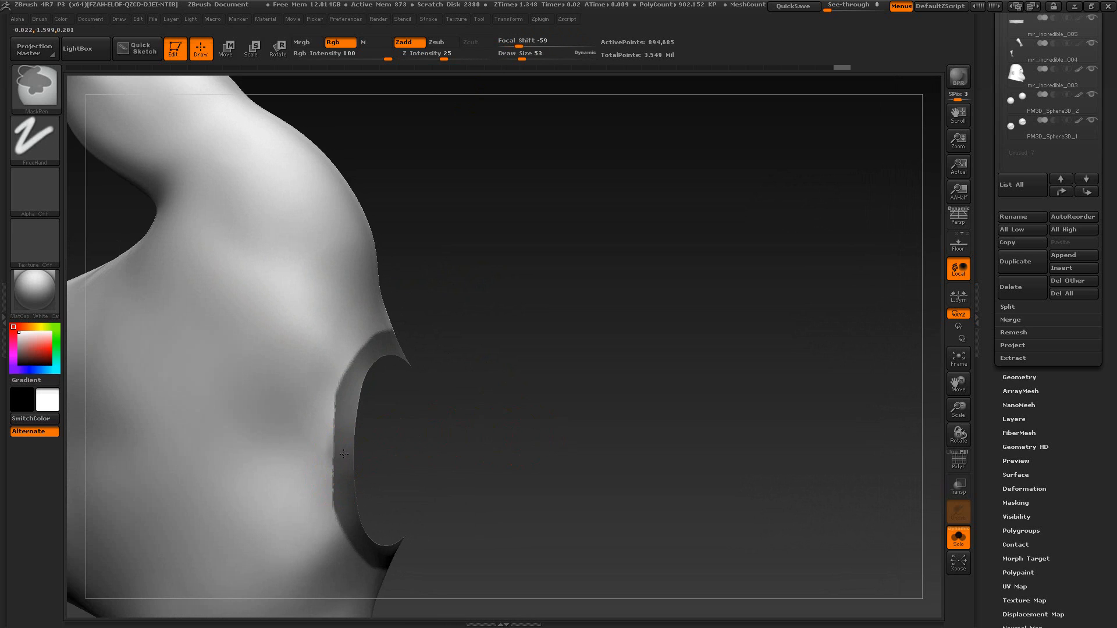
ctrl+drag(350, 407, 344, 486)
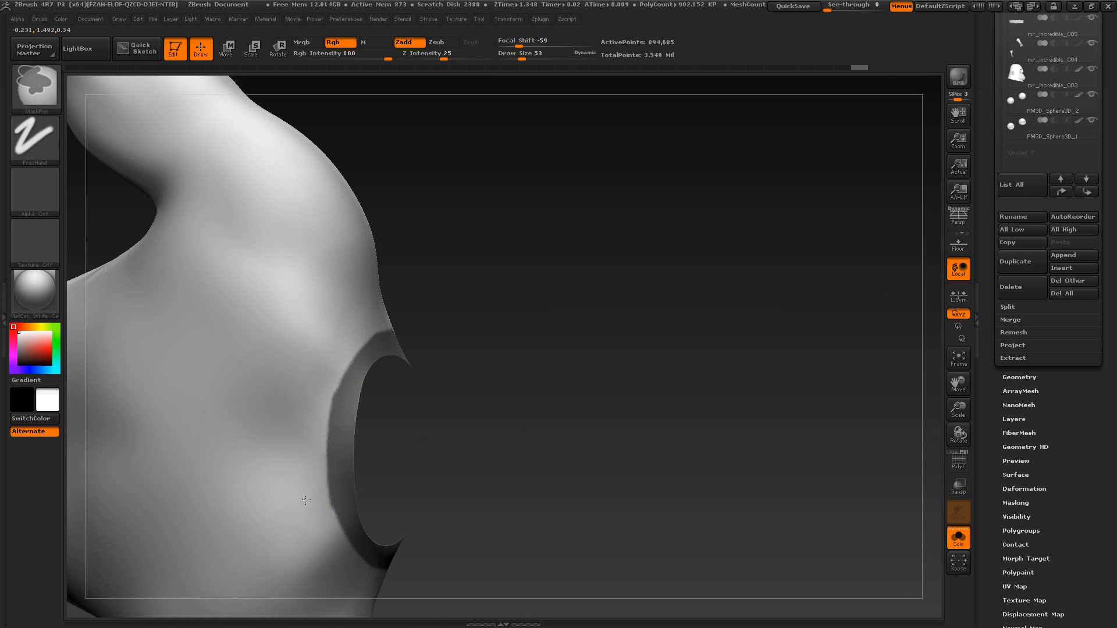
Step: Reduce the Draw Size to 35 and refine the collar mask's outer edge around the neck opening
drag(424, 449, 406, 447)
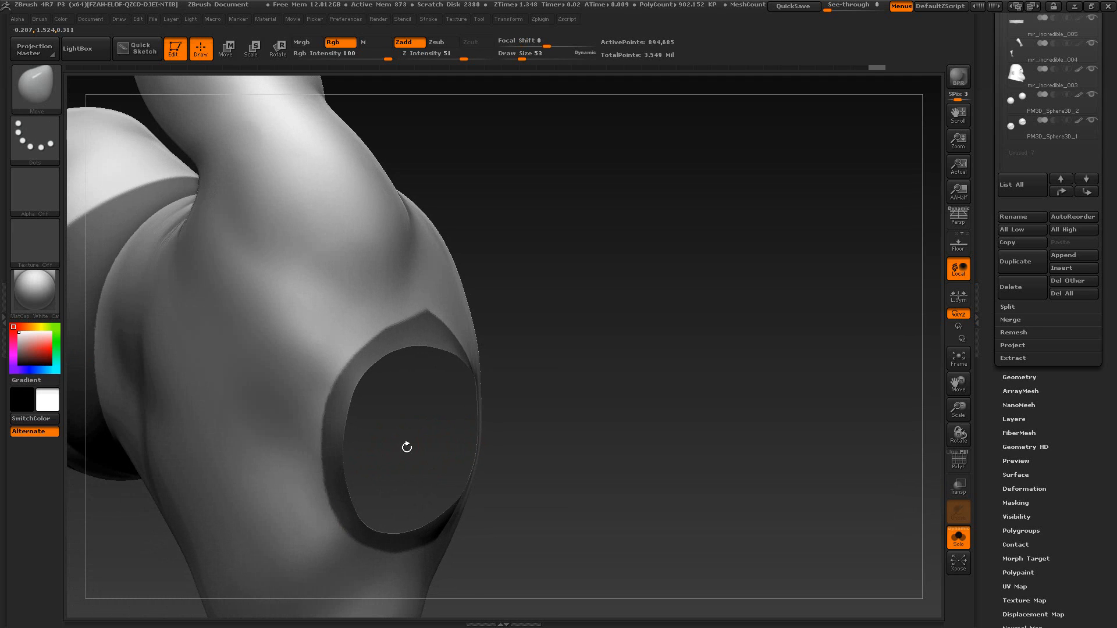
key(s)
drag(340, 390, 335, 391)
key(ctrl)
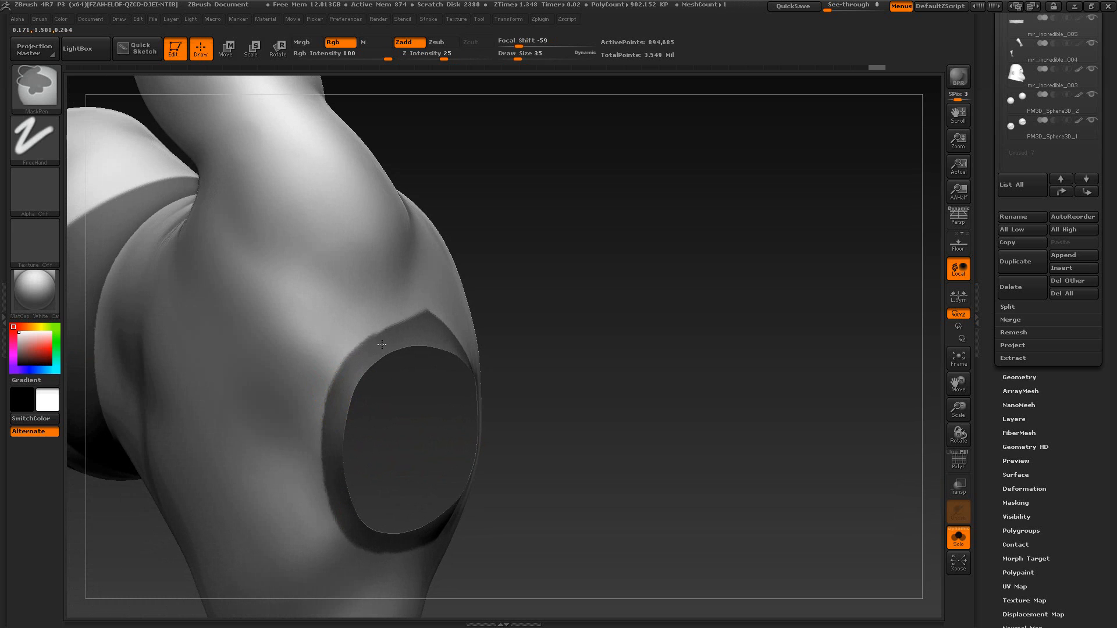
mouse_move(528, 407)
mouse_down()
mouse_move(548, 382)
mouse_move(458, 400)
mouse_up()
key(ctrl)
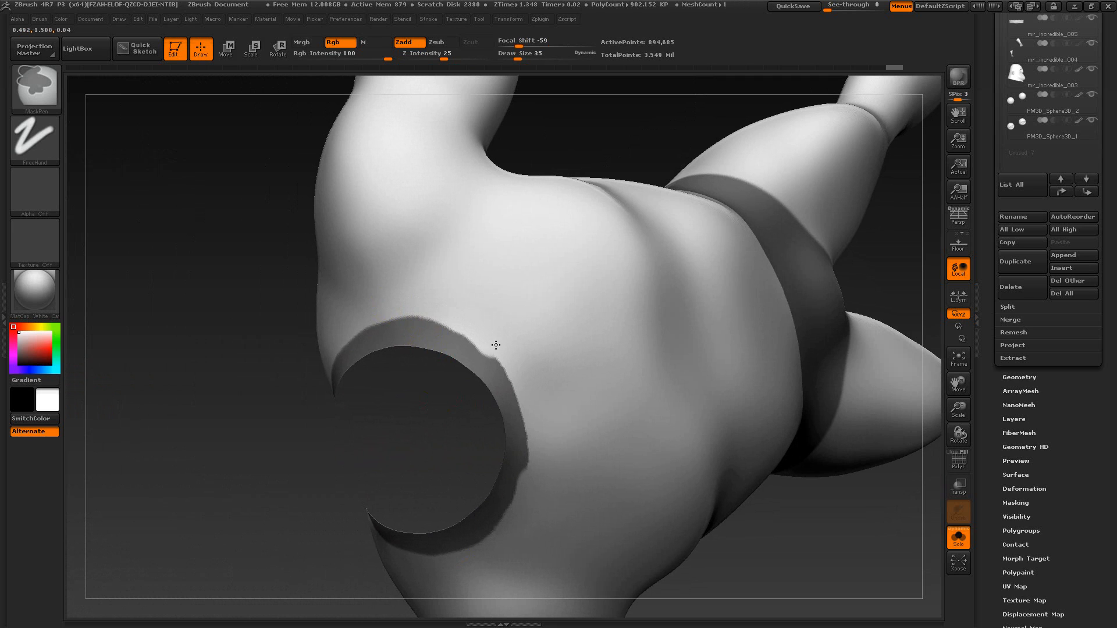
Step: Switch to XnView and examine the suit's torso and black collar in the Mr. Incredible reference, checking back against the ZBrush model
key(alt+Tab)
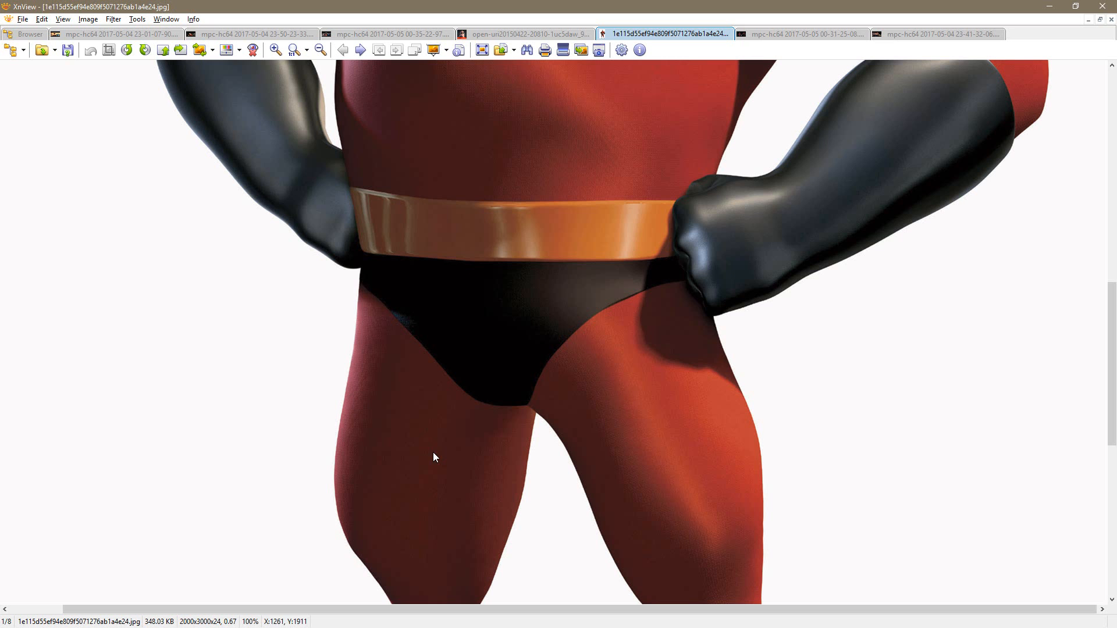
drag(803, 369, 687, 625)
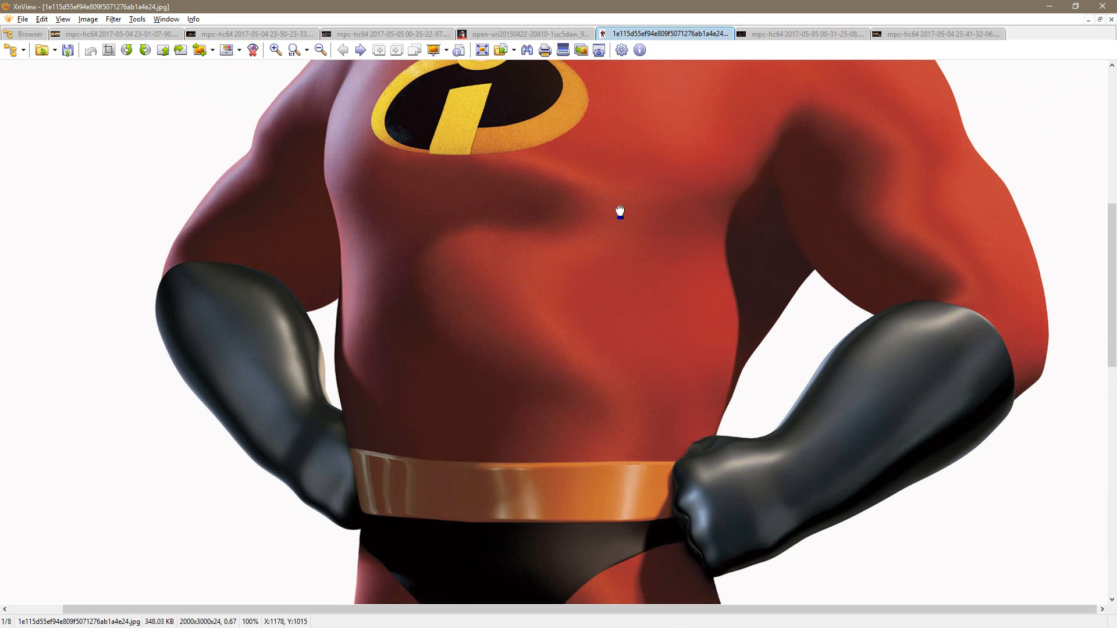
drag(620, 211, 607, 541)
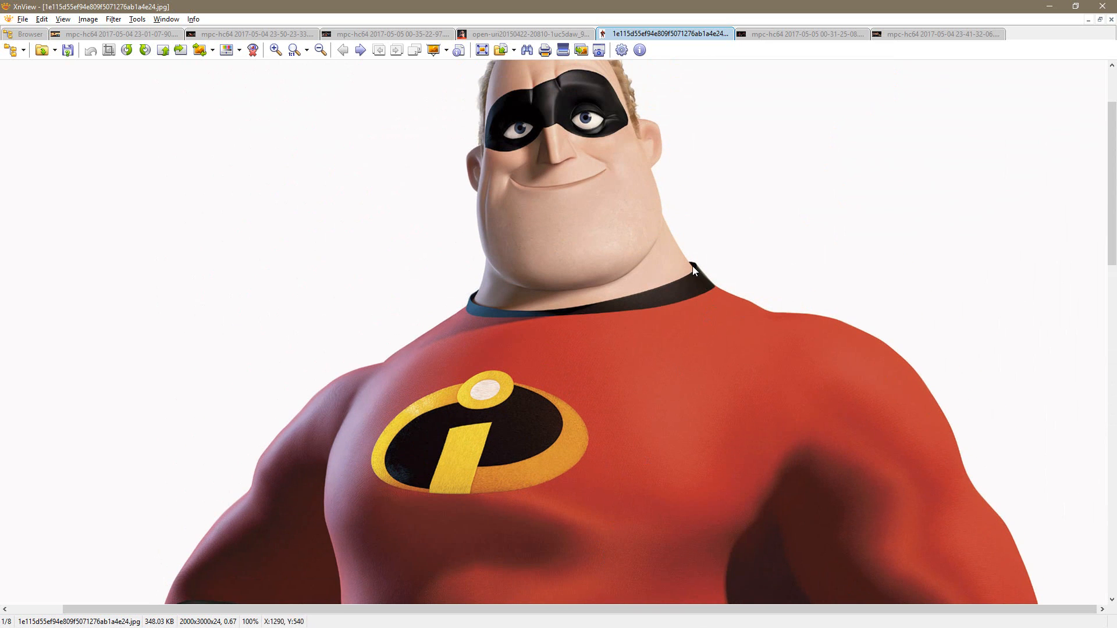
key(alt+Tab)
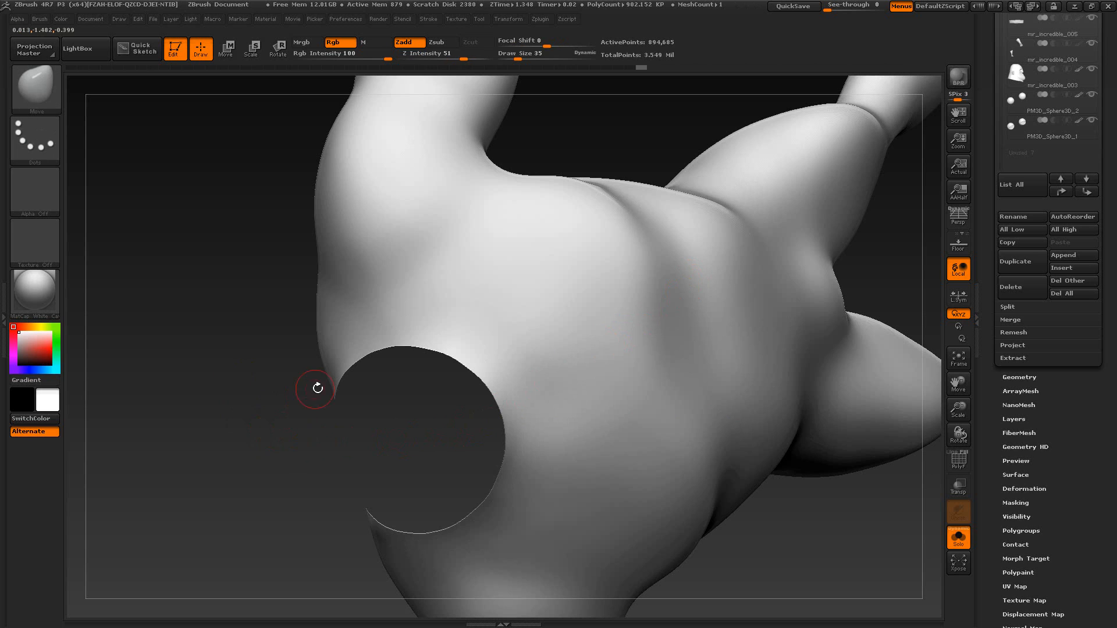
key(alt+Tab)
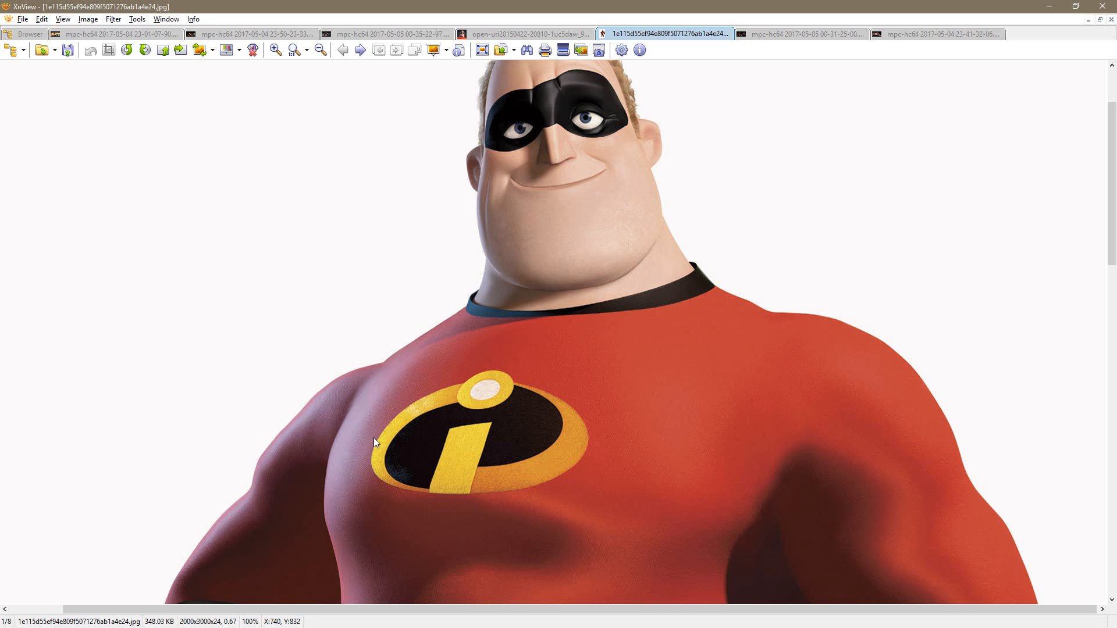
key(alt+Tab)
Step: View the torso from the front in ZBrush and compare its neckline with the collar in the XnView reference
drag(305, 474, 580, 253)
drag(563, 240, 715, 266)
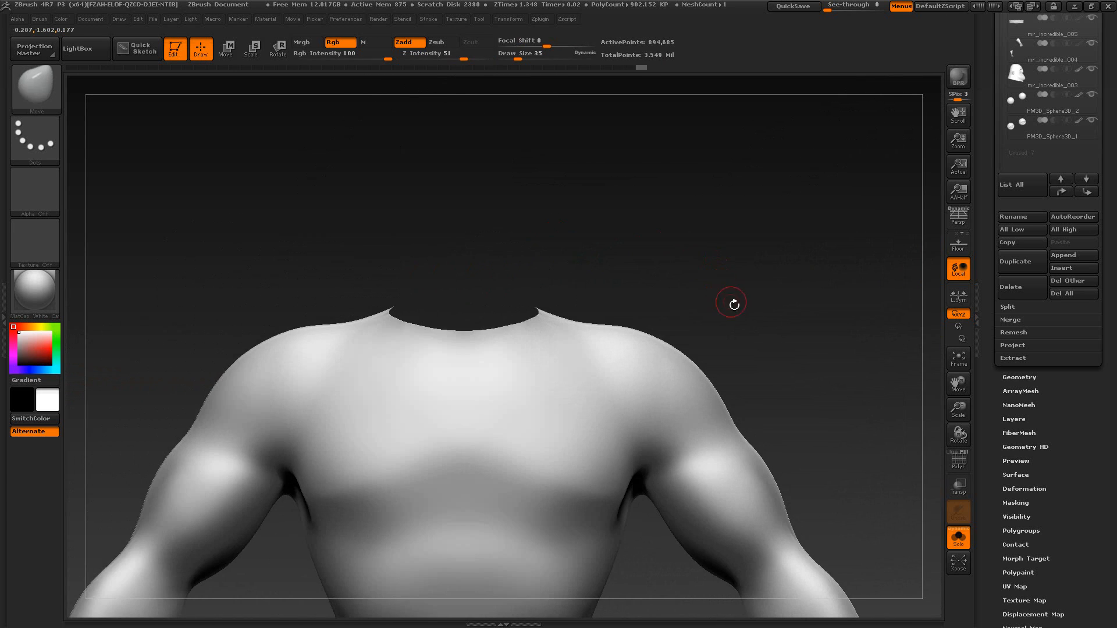
key(alt+Tab)
key(alt+Tab)
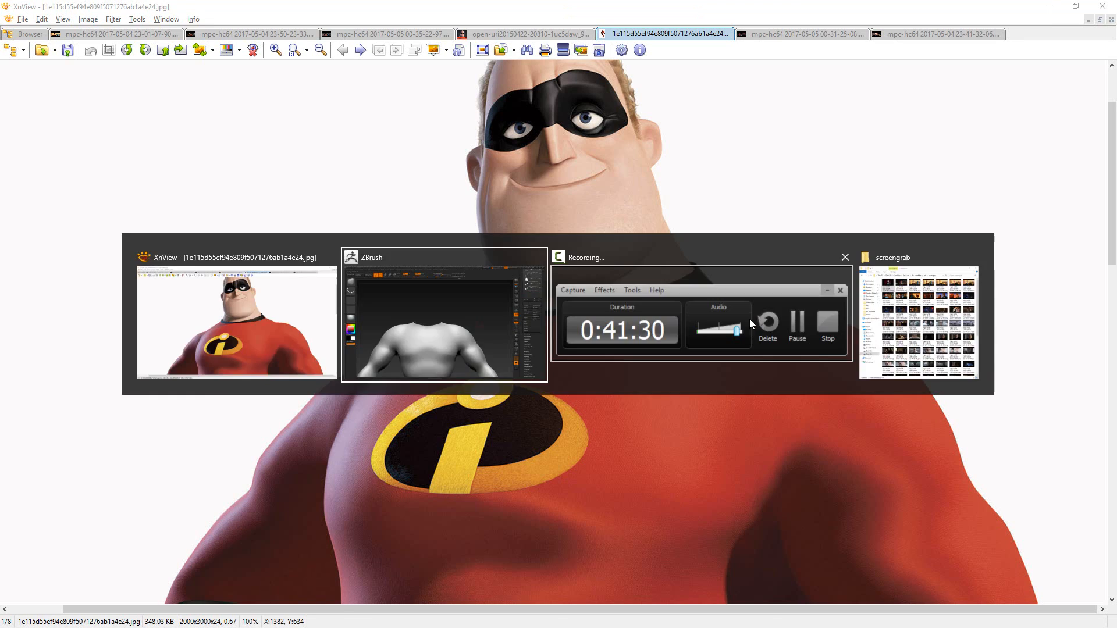
drag(770, 267, 763, 304)
key(alt+Tab)
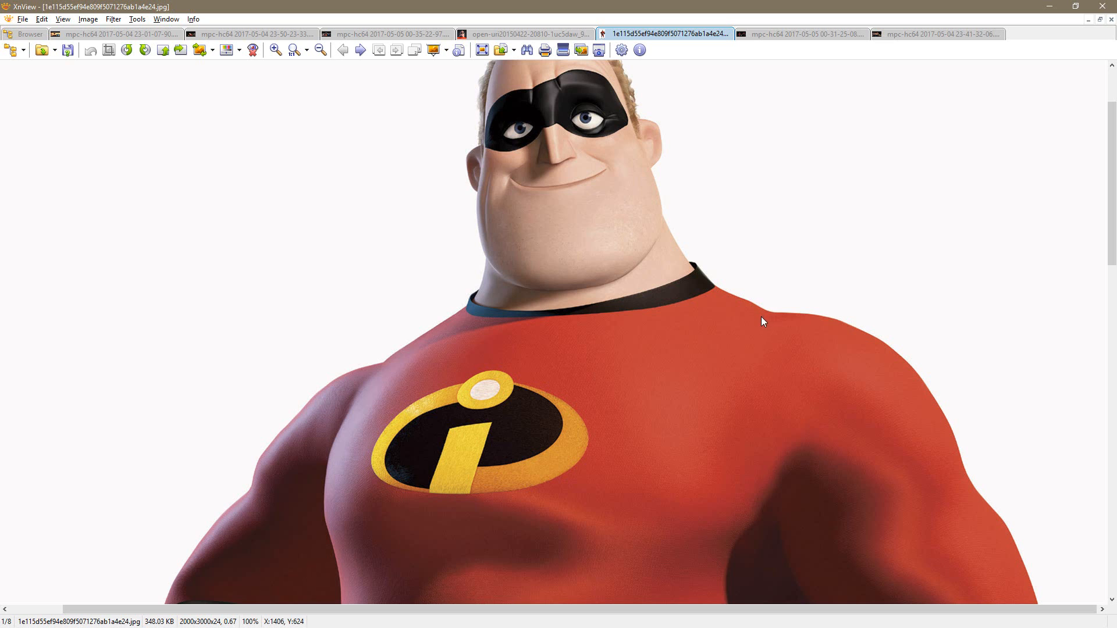
key(alt+Tab)
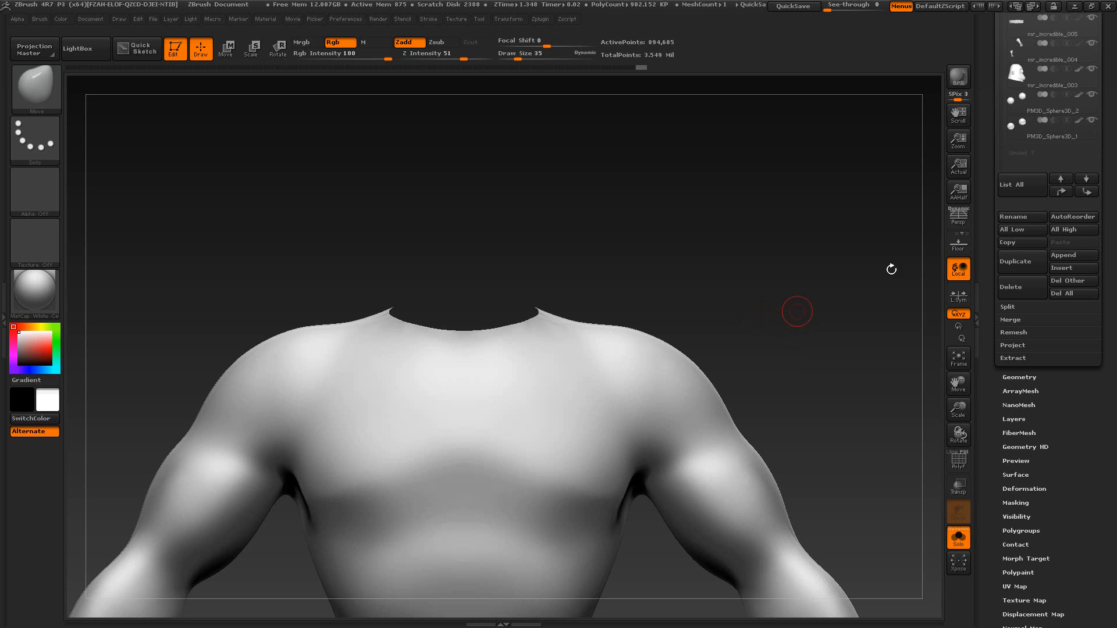
Step: Turn off Solo and compare the full figure's neck and shoulders with the XnView reference, then inspect them in profile
click(959, 538)
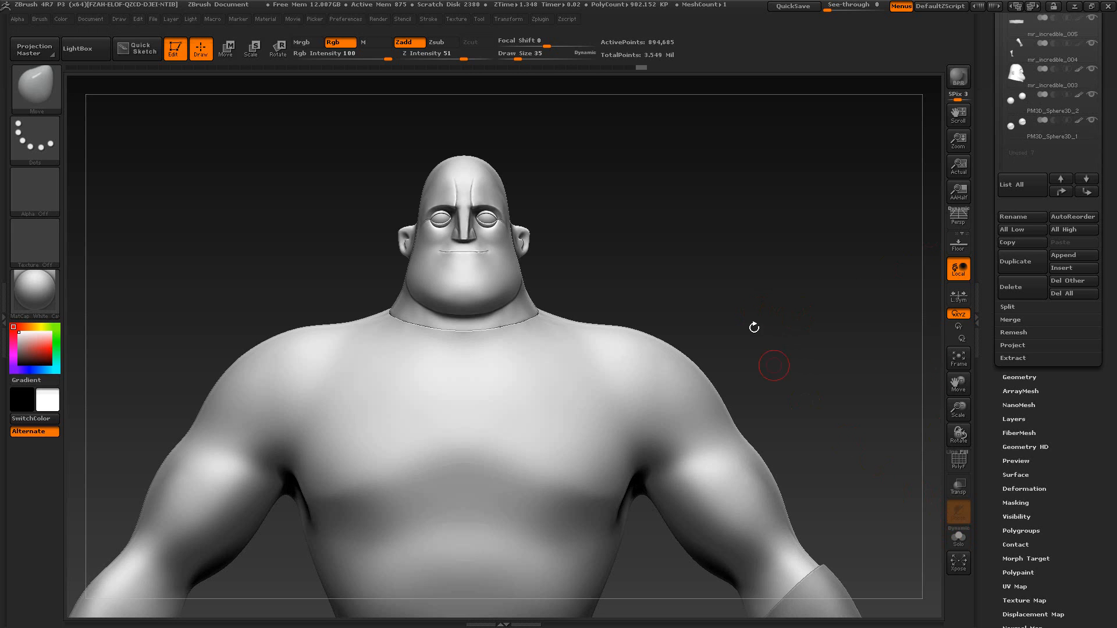
alt+drag(675, 264, 649, 268)
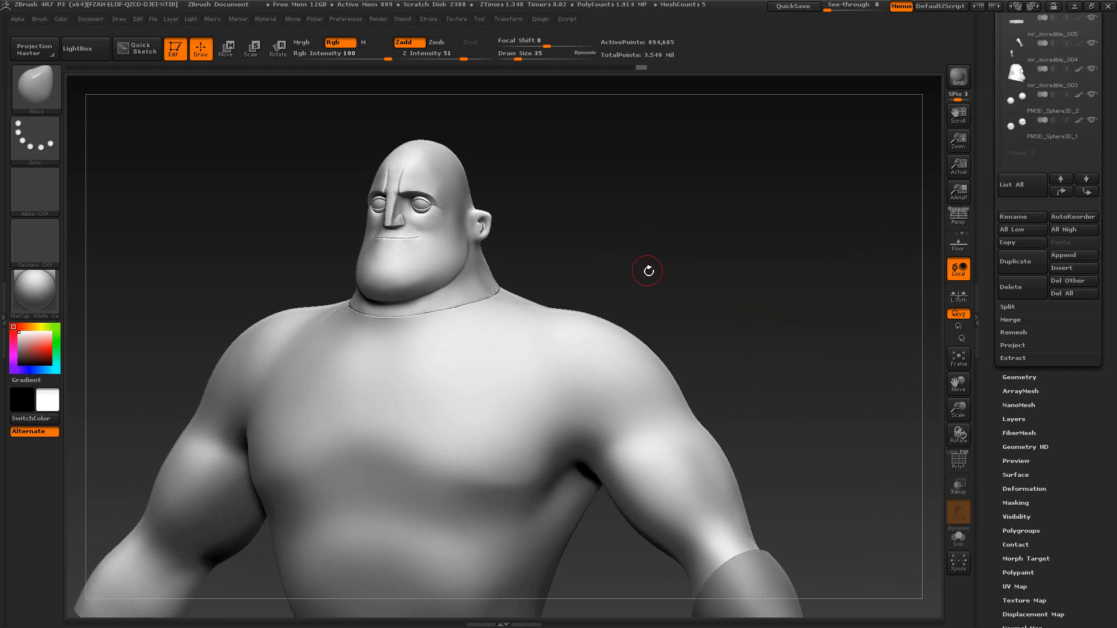
key(alt+Tab)
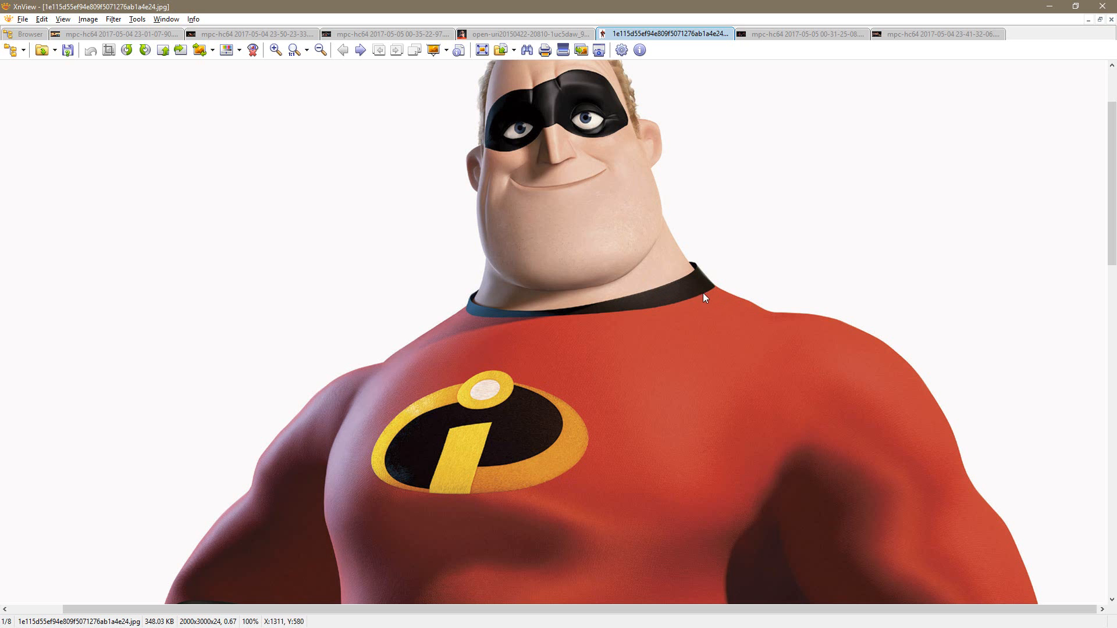
key(alt+Tab)
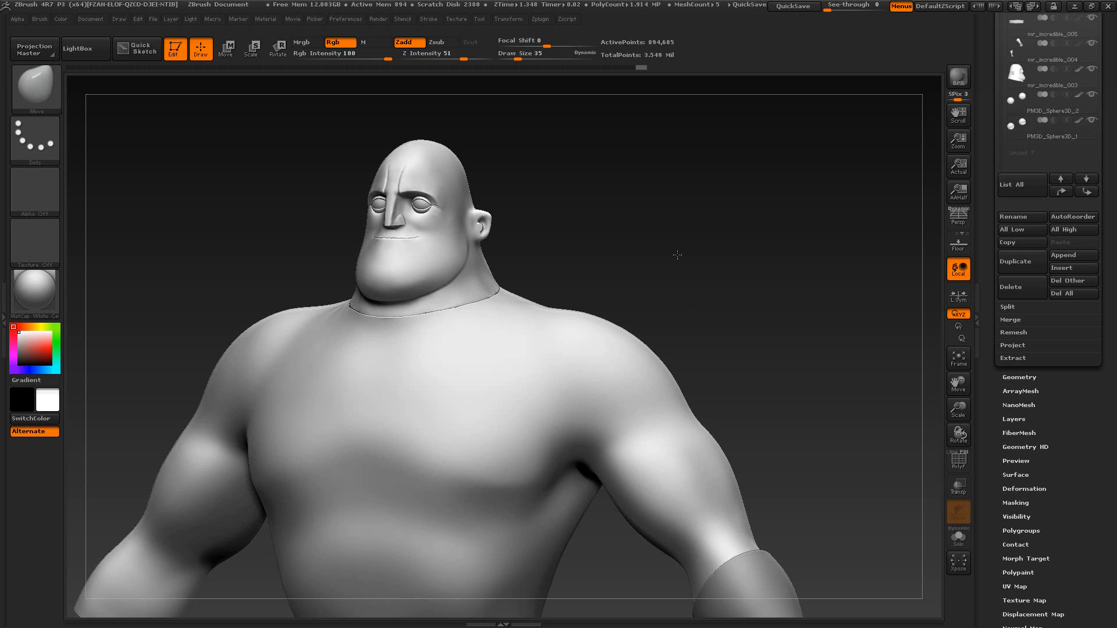
shift+drag(640, 266, 630, 267)
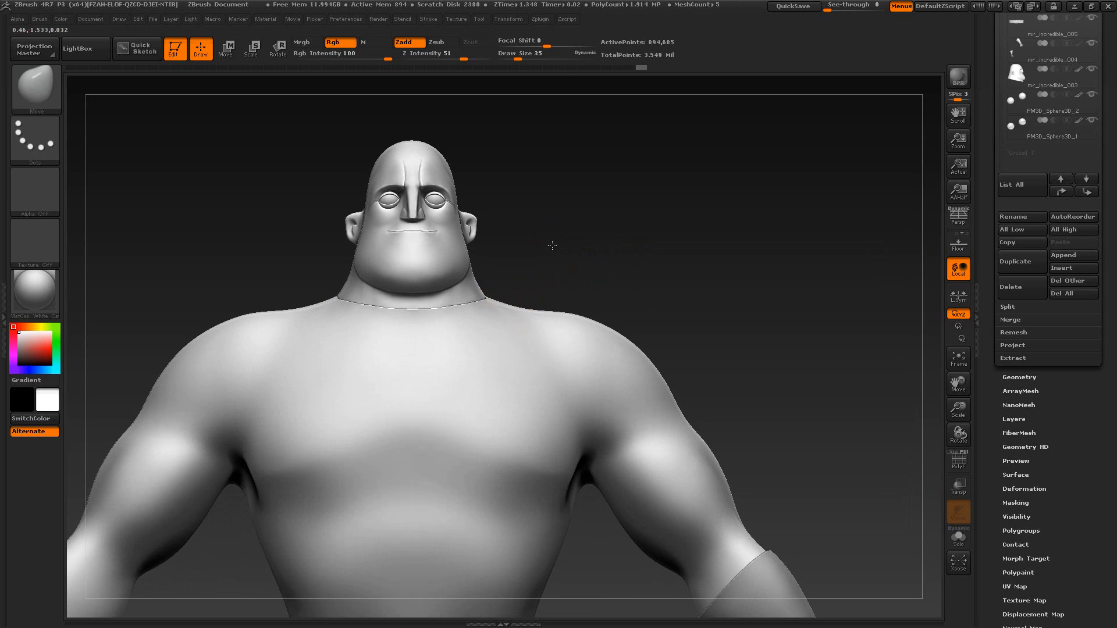
drag(553, 257, 474, 272)
drag(738, 195, 808, 239)
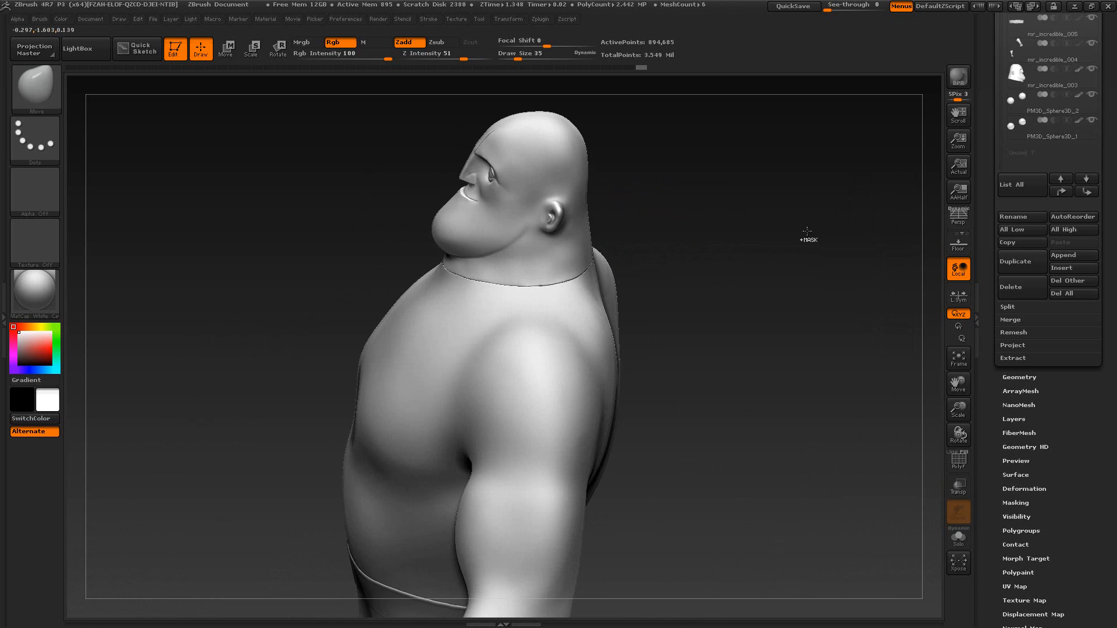
Step: Turn the mask display back on, isolate the torso and refine the outer edge of the collar mask at the front
key(ctrl+h)
drag(713, 270, 714, 355)
click(958, 536)
key(ctrl)
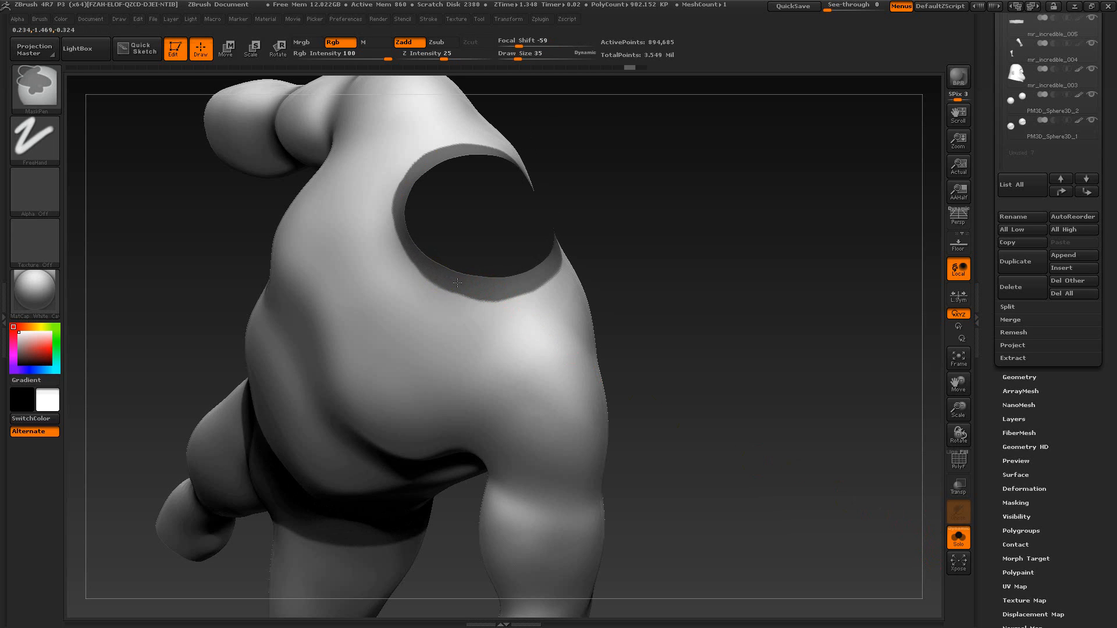
ctrl+alt+click(476, 285)
ctrl+alt+click(449, 306)
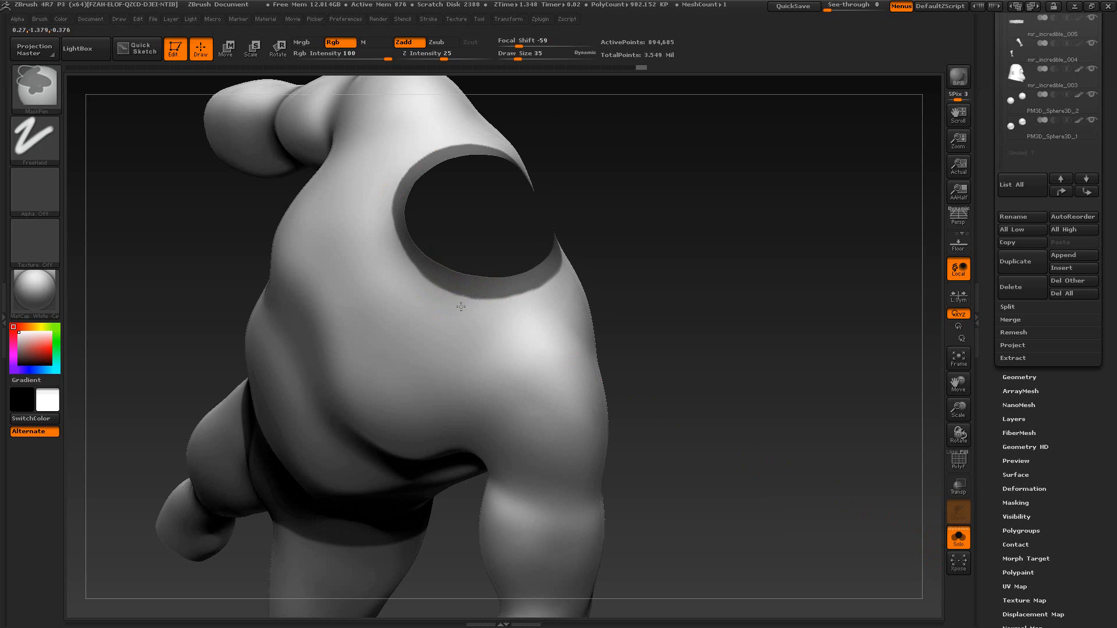
mouse_move(421, 287)
ctrl+mouse_down()
mouse_move(428, 270)
mouse_move(405, 228)
ctrl+mouse_up()
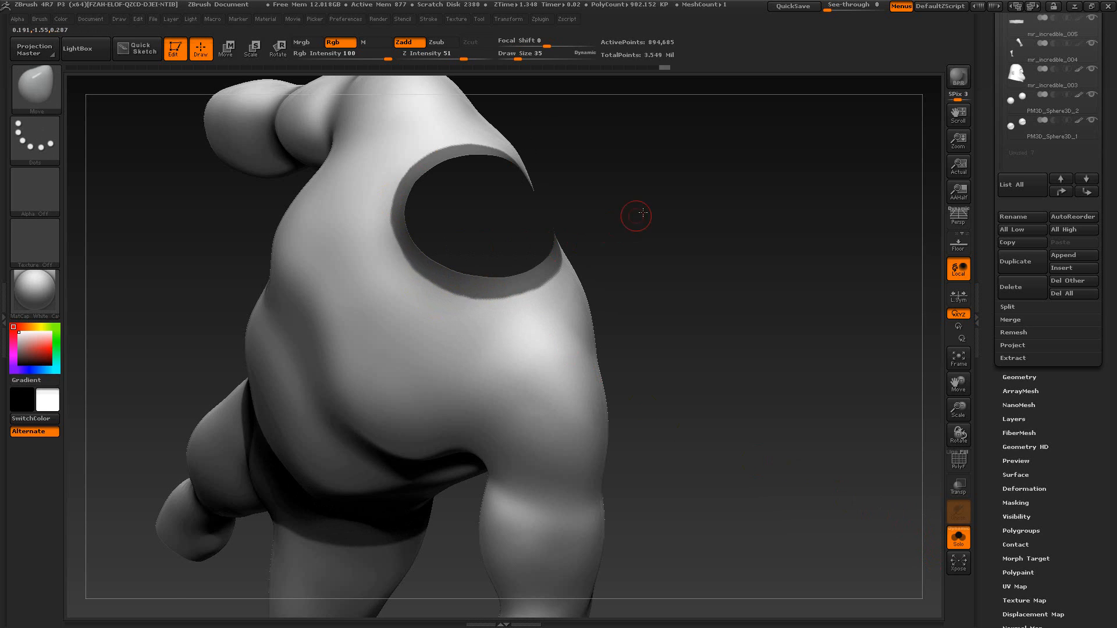
Step: Even out the collar mask's width from the chest toward the shoulder by adding and erasing mask along its edge
drag(645, 214, 634, 232)
ctrl+drag(398, 278, 402, 279)
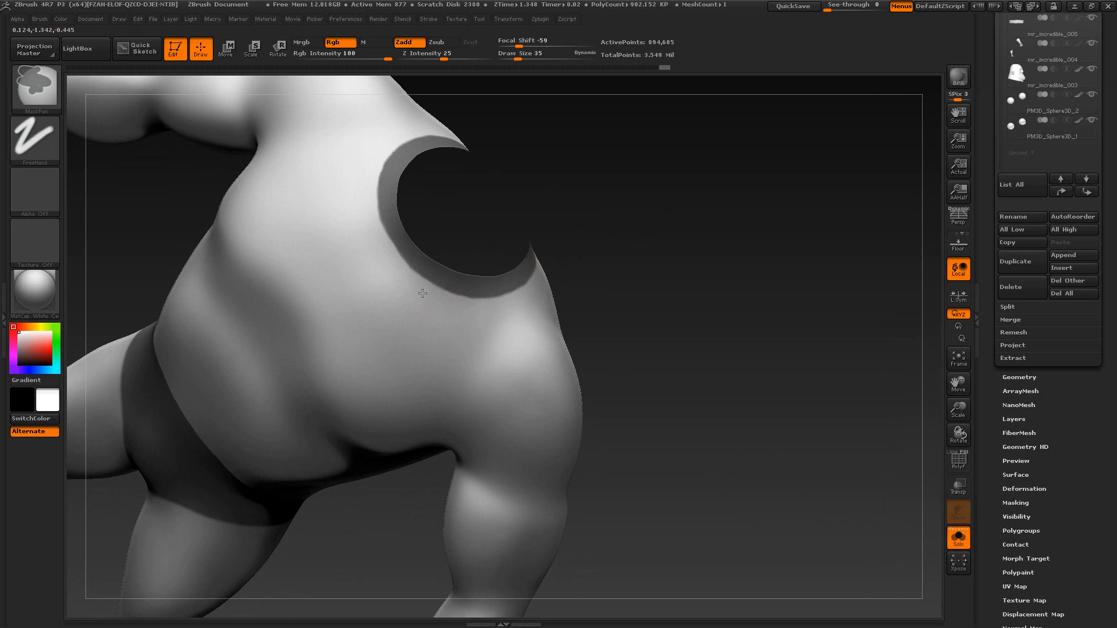
ctrl+alt+drag(487, 308, 531, 299)
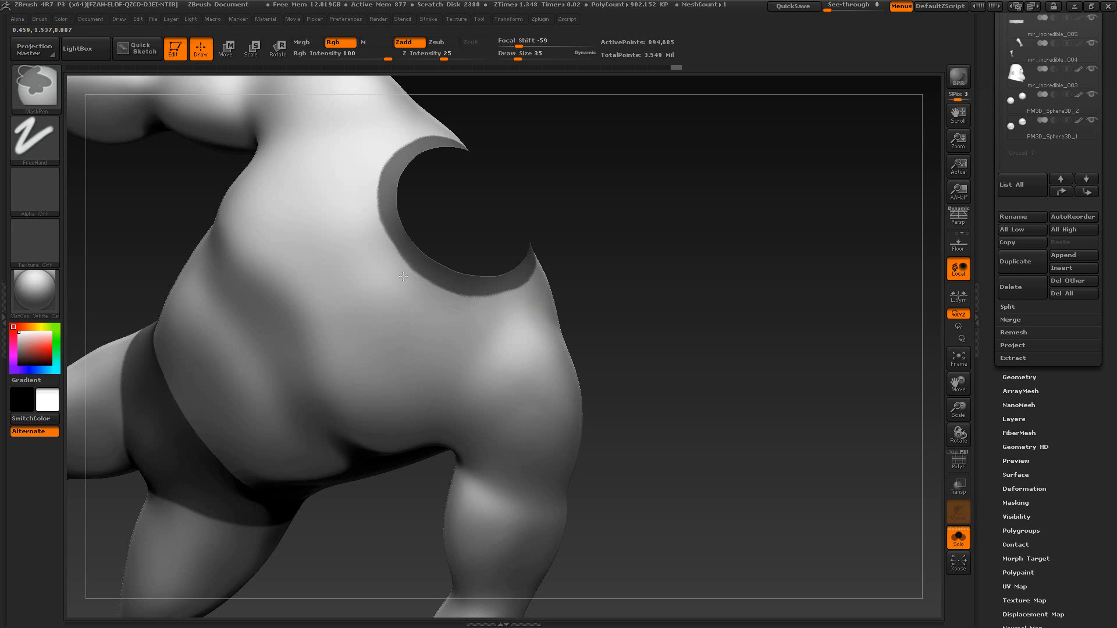
mouse_move(402, 273)
ctrl+mouse_down()
mouse_move(411, 256)
mouse_move(396, 239)
ctrl+mouse_up()
ctrl+alt+drag(396, 267, 371, 202)
key(ctrl+z)
ctrl+alt+drag(387, 255, 406, 278)
Step: Clean up the collar mask's outer edge over the shoulder and around the back of the neck opening
drag(668, 241, 527, 311)
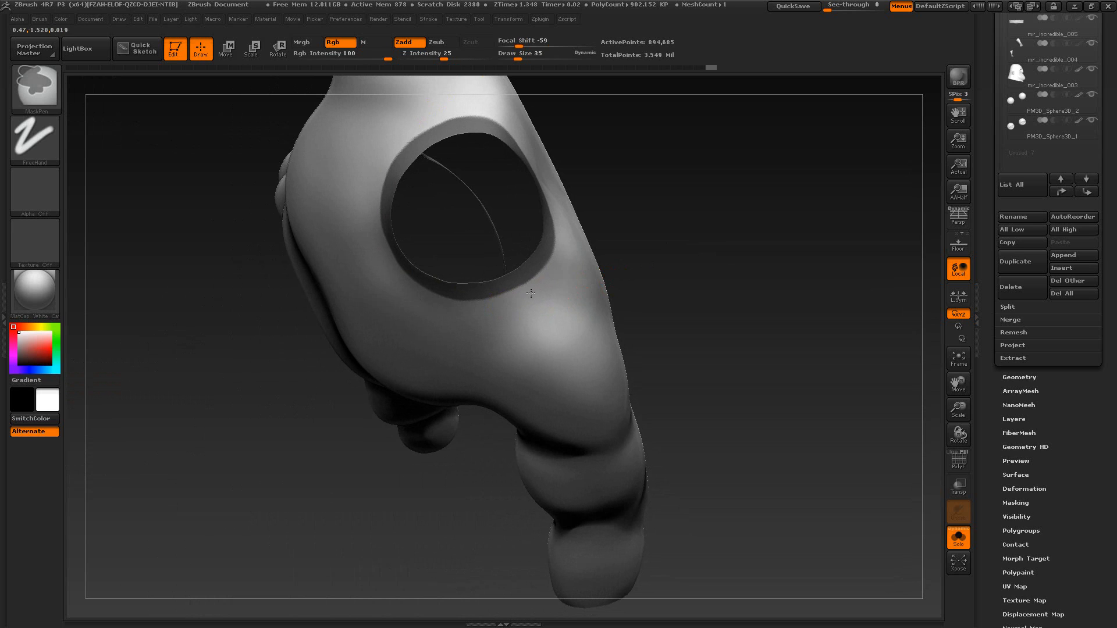
drag(667, 262, 573, 272)
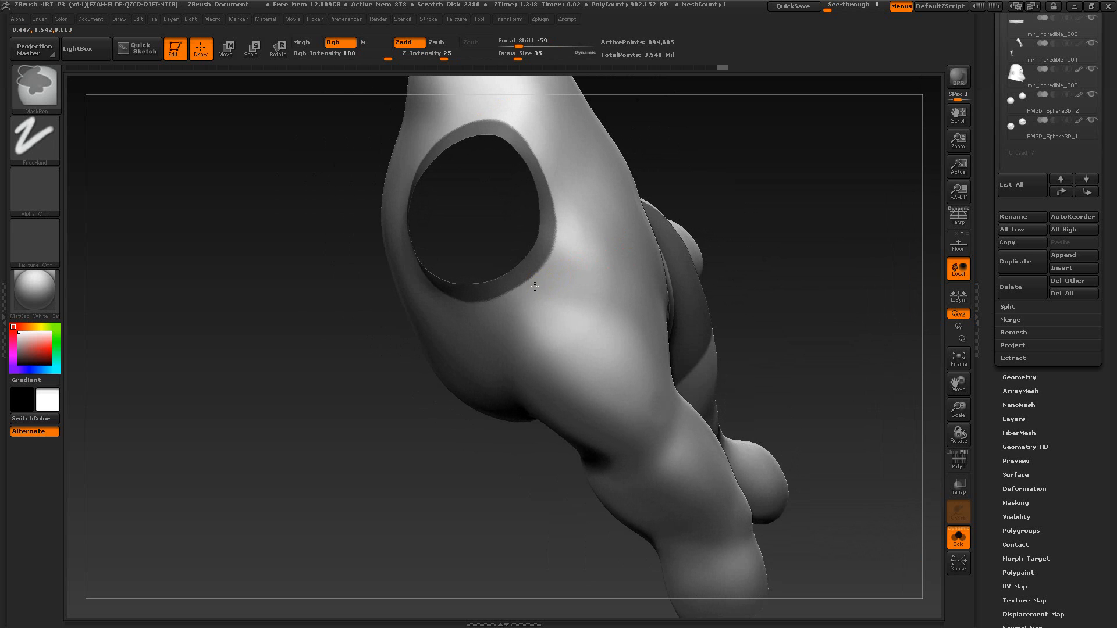
mouse_move(708, 186)
mouse_down()
mouse_move(762, 186)
mouse_move(740, 230)
mouse_move(716, 242)
mouse_move(599, 252)
mouse_up()
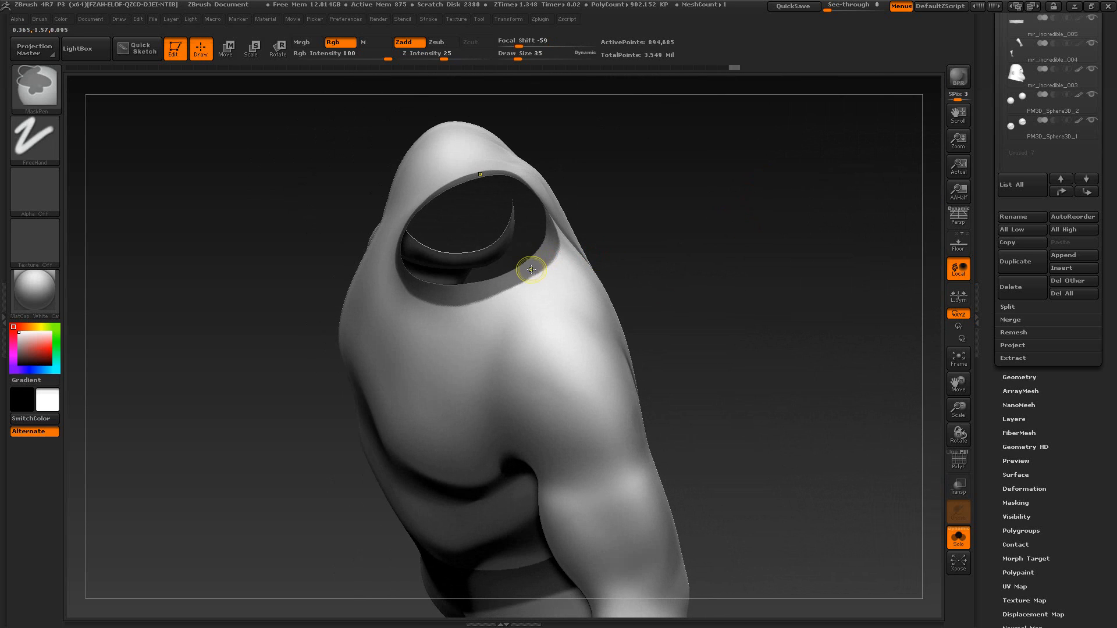
ctrl+drag(527, 269, 526, 267)
Step: Turn off Solo and inspect the collar mask on the full figure from the front and at an angle
mouse_move(619, 250)
mouse_down()
mouse_move(696, 202)
mouse_move(754, 247)
mouse_move(725, 237)
mouse_up()
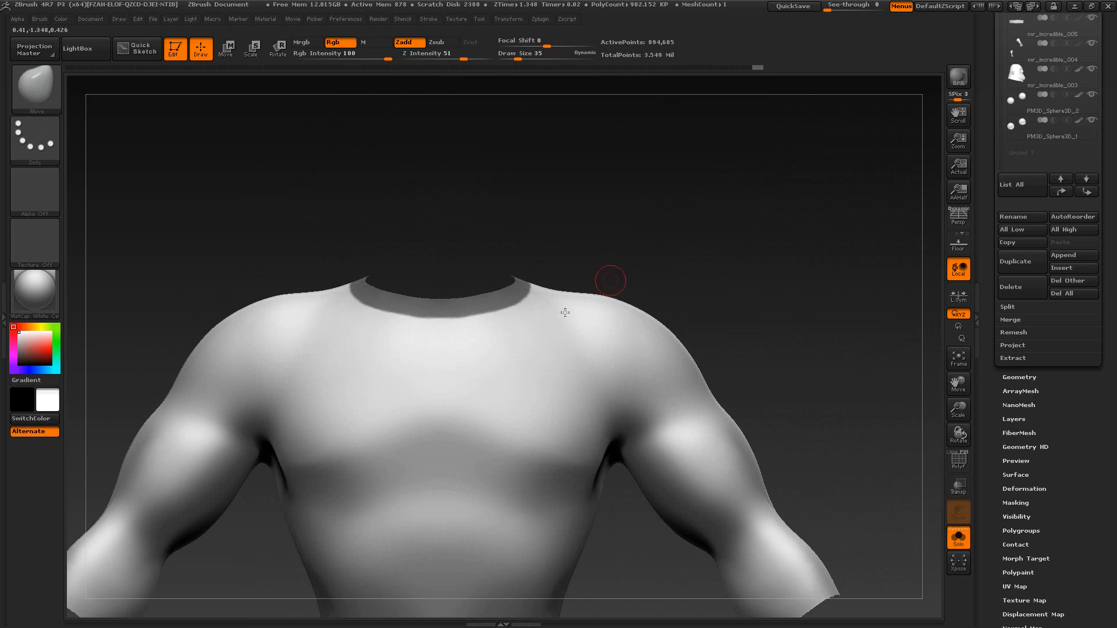
key(ctrl)
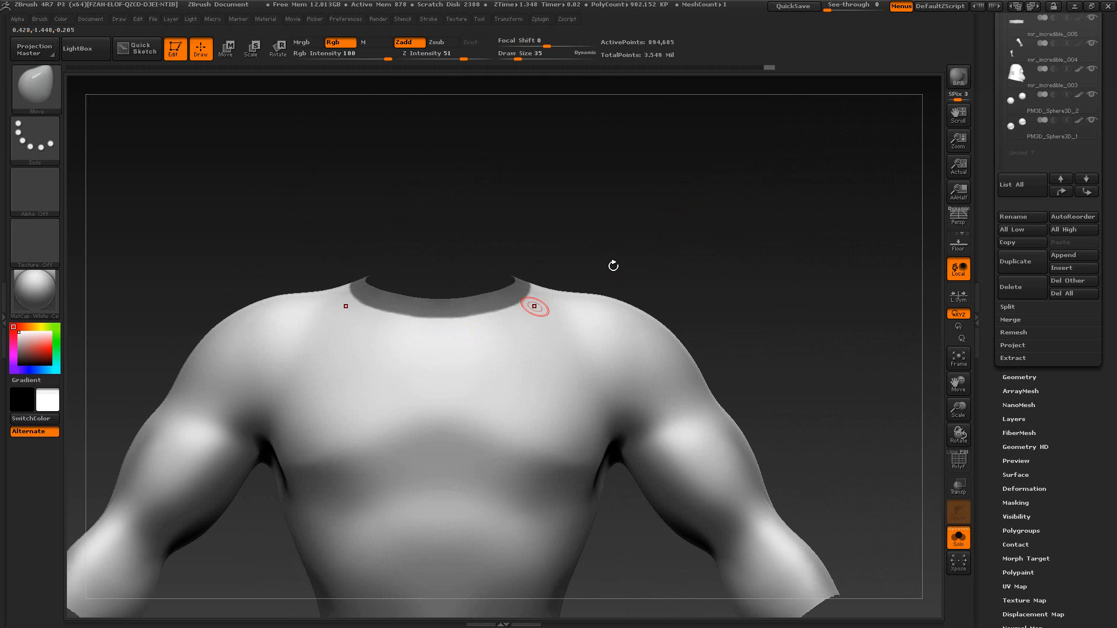
mouse_move(611, 262)
mouse_down()
mouse_move(631, 220)
mouse_move(678, 239)
mouse_move(652, 244)
mouse_move(770, 448)
mouse_up()
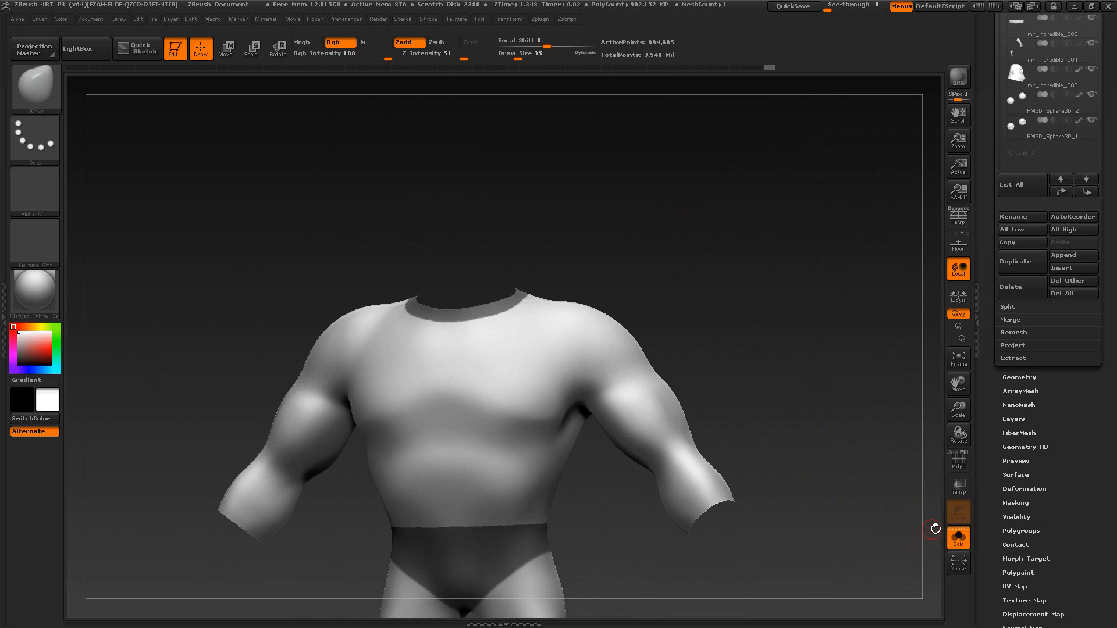
click(957, 536)
drag(790, 394, 744, 388)
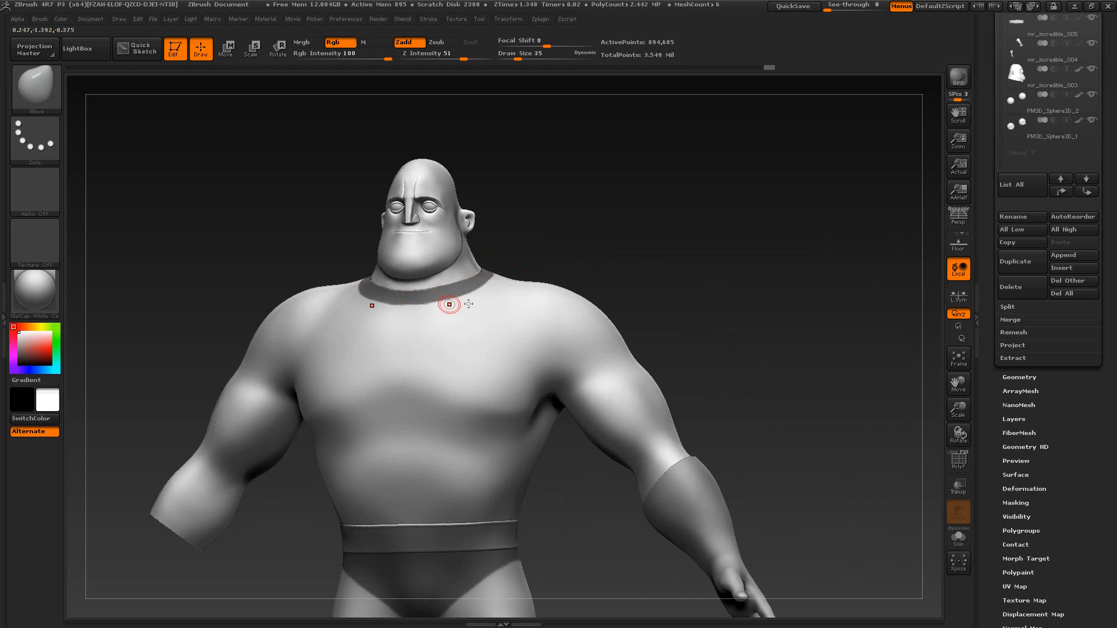
drag(518, 267, 583, 253)
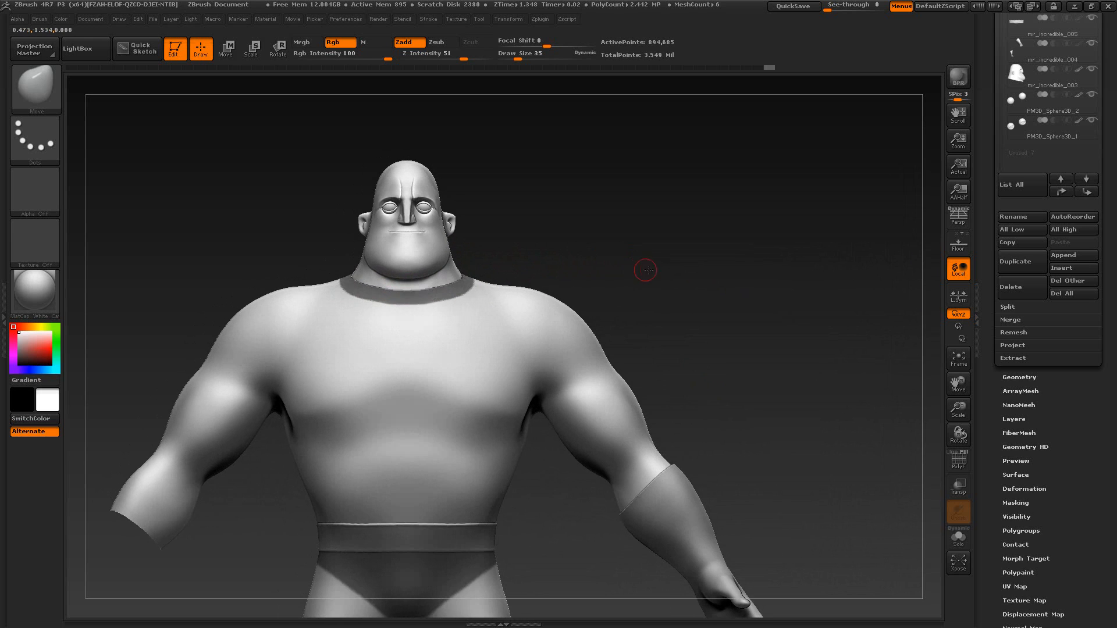
alt+drag(644, 269, 626, 269)
alt+drag(667, 339, 721, 292)
key(alt+Tab)
key(alt+Tab)
key(alt+Tab)
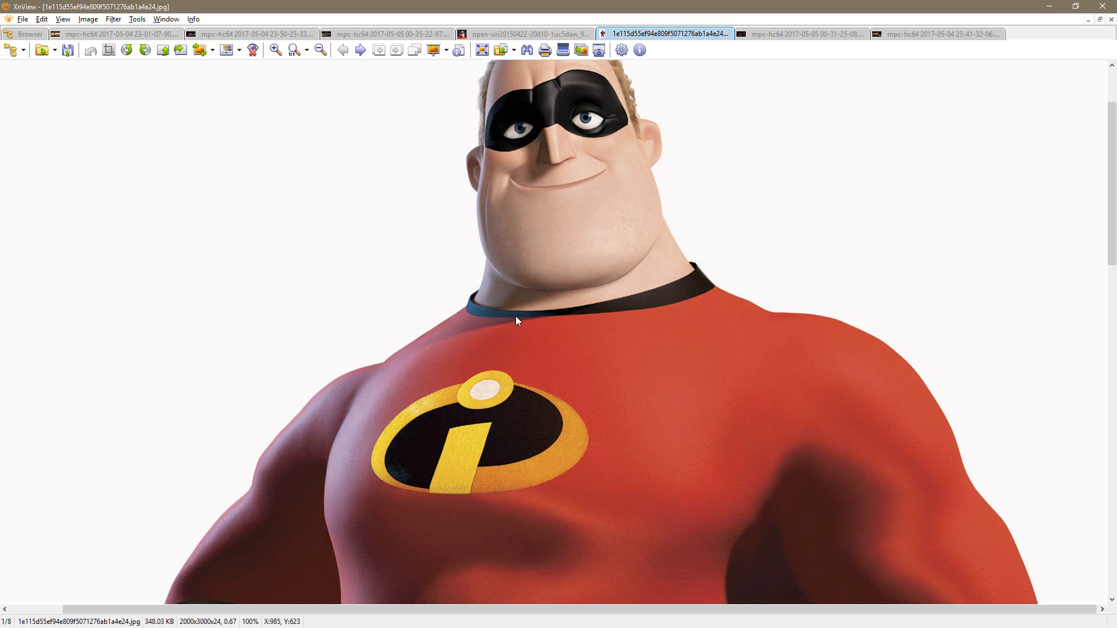
click(344, 35)
drag(377, 131, 386, 321)
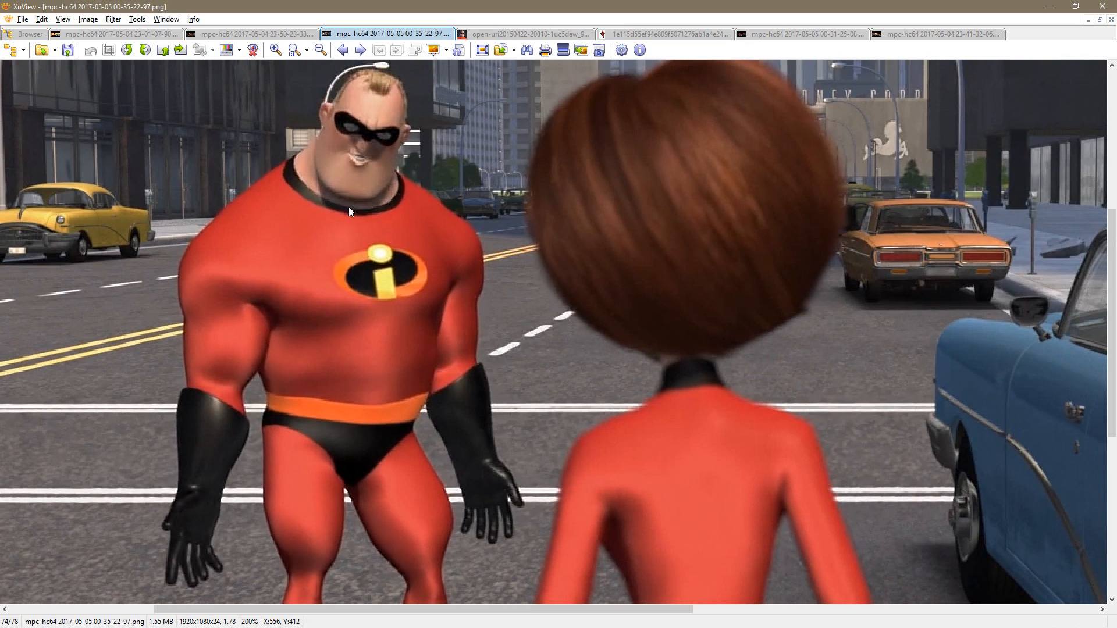
key(alt+Tab)
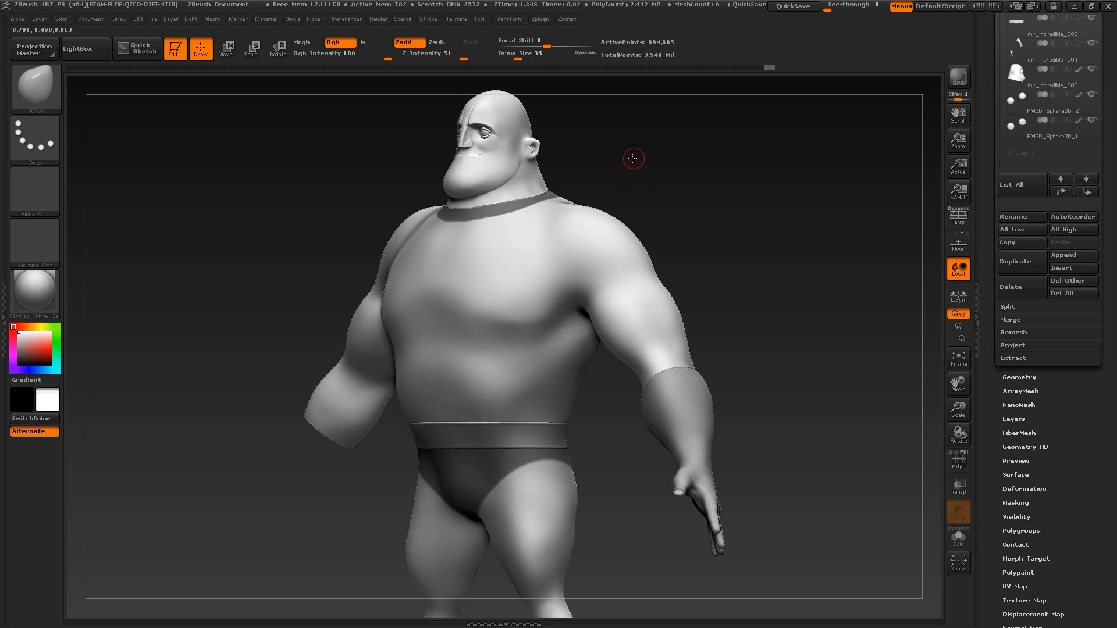
mouse_move(634, 160)
mouse_down()
mouse_move(600, 250)
mouse_move(610, 229)
mouse_up()
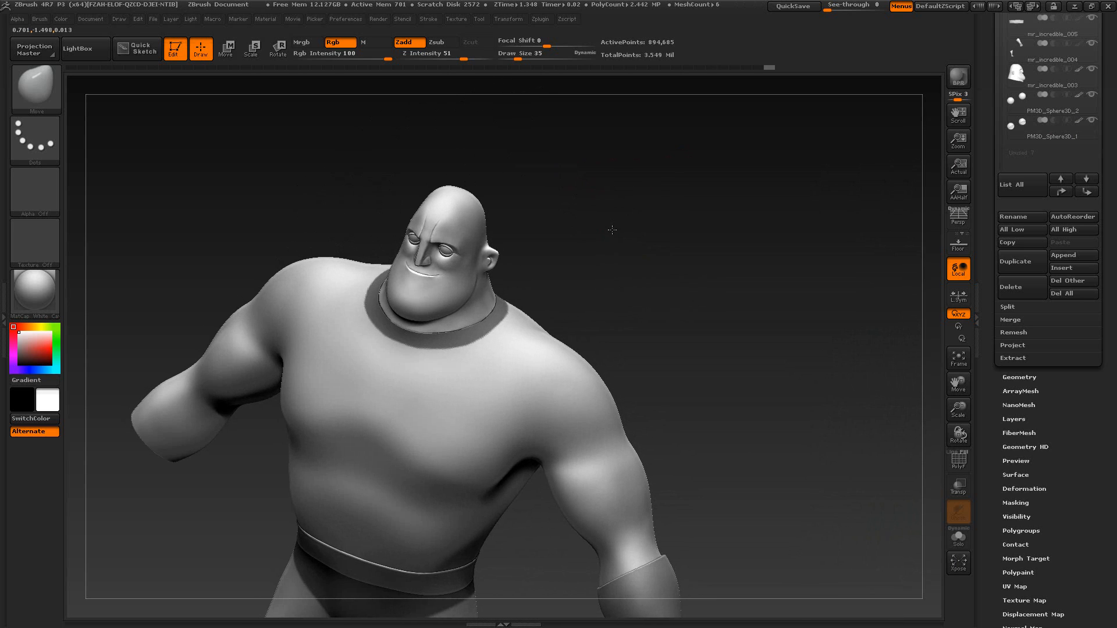
Step: Isolate the torso again and touch up the collar mask's outer edge at the front of the neckline
click(958, 537)
key(ctrl)
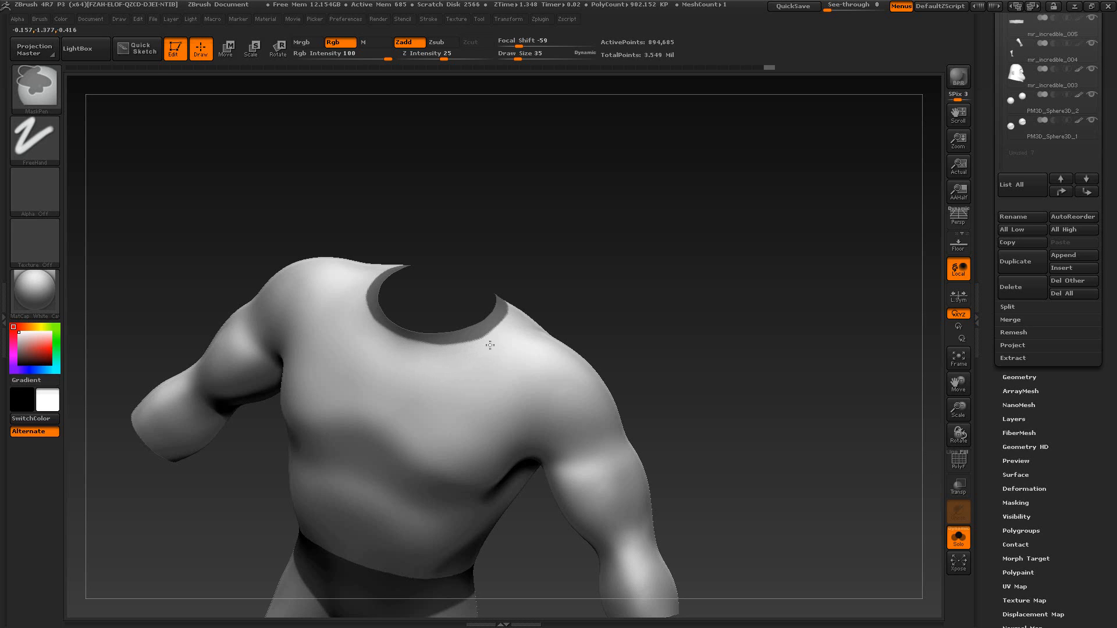
mouse_move(516, 239)
mouse_down()
mouse_move(534, 194)
mouse_move(527, 233)
mouse_up()
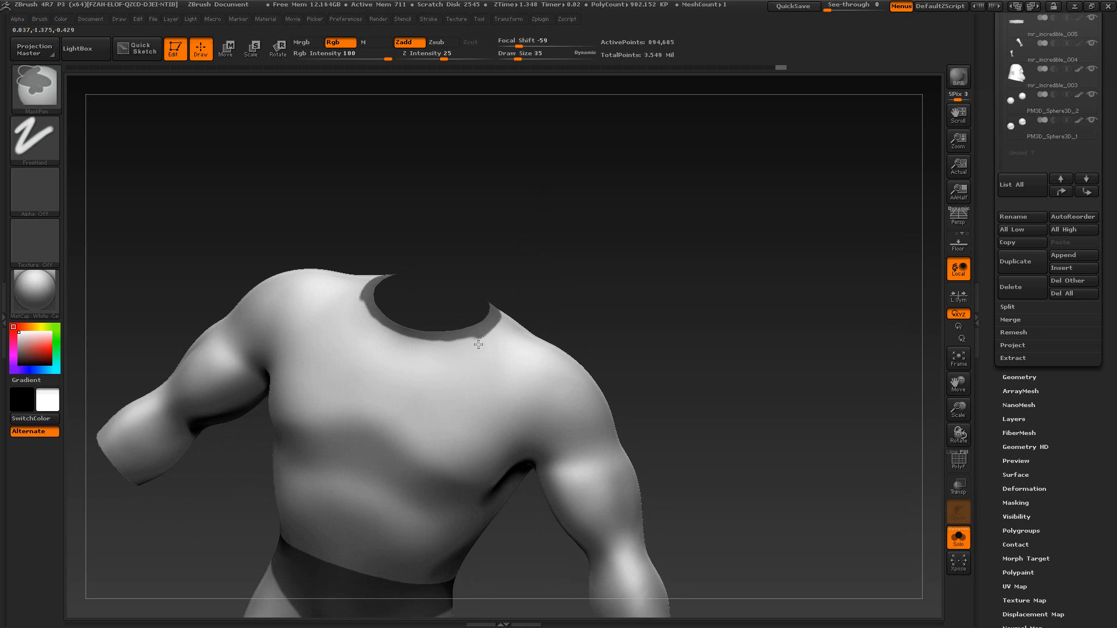
key(ctrl+z)
ctrl+click(451, 351)
mouse_move(555, 250)
mouse_down()
mouse_move(580, 290)
mouse_move(571, 320)
mouse_up()
key(alt+Tab)
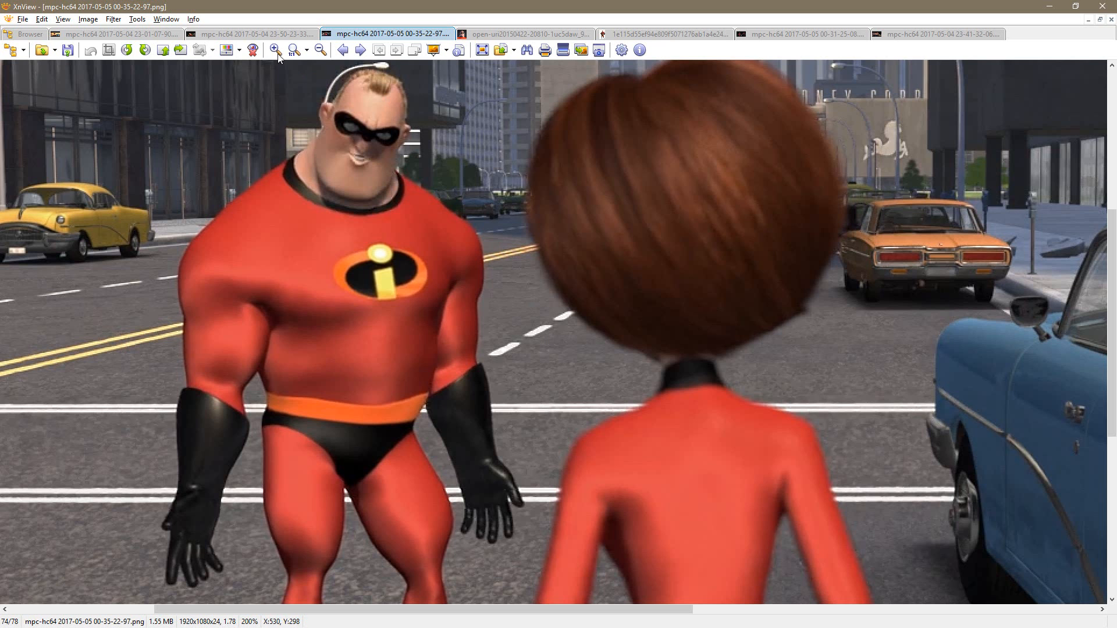
click(225, 35)
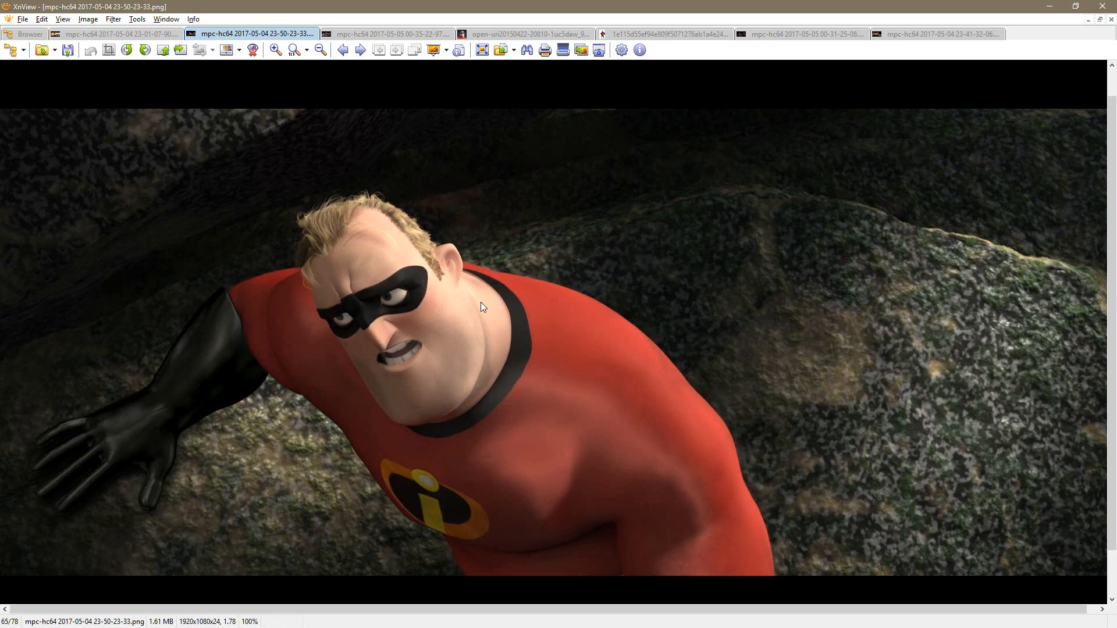
click(533, 36)
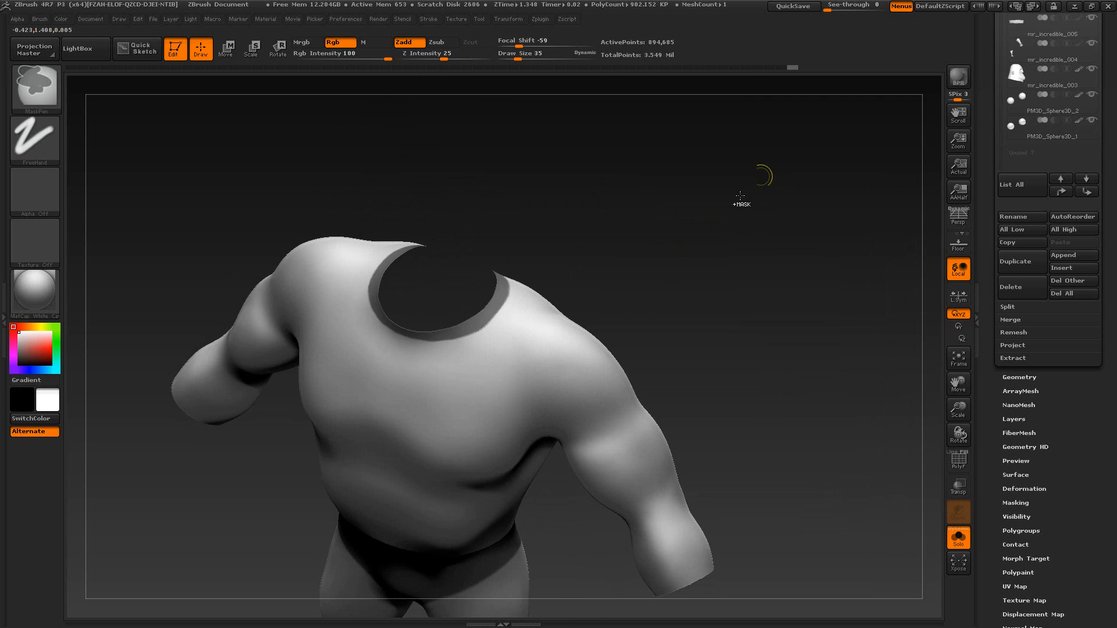
mouse_move(630, 265)
mouse_down()
mouse_move(650, 194)
mouse_move(673, 214)
mouse_move(646, 222)
mouse_up()
key(alt+Tab)
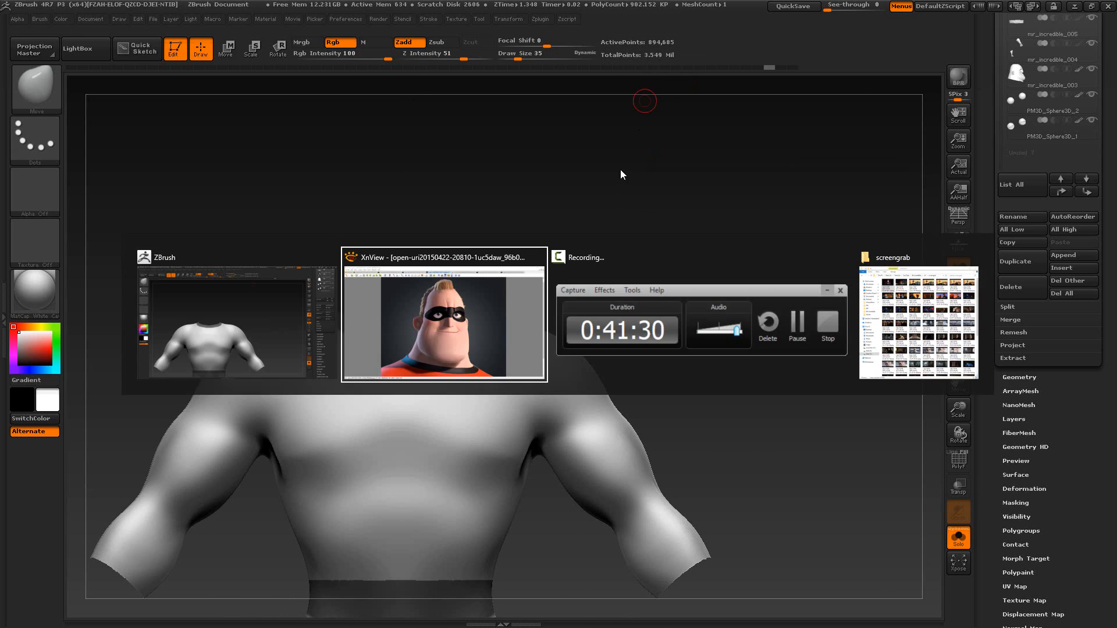
click(675, 35)
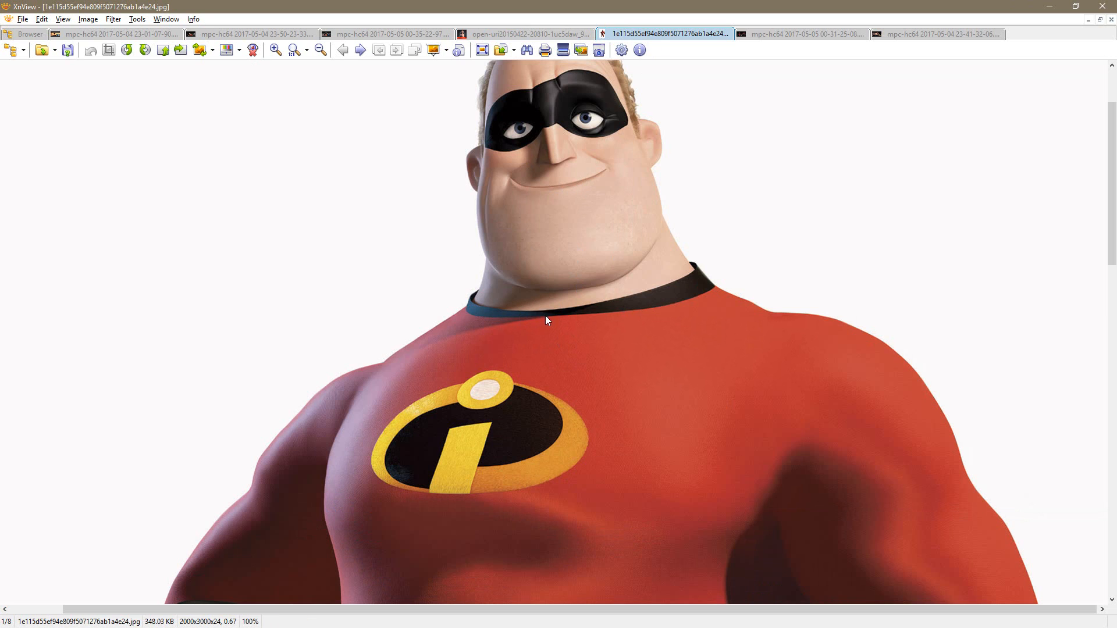
key(alt+Tab)
Step: Turn off Solo in ZBrush and inspect the collar on the full figure from the front and at an angle
drag(638, 263, 701, 294)
click(958, 538)
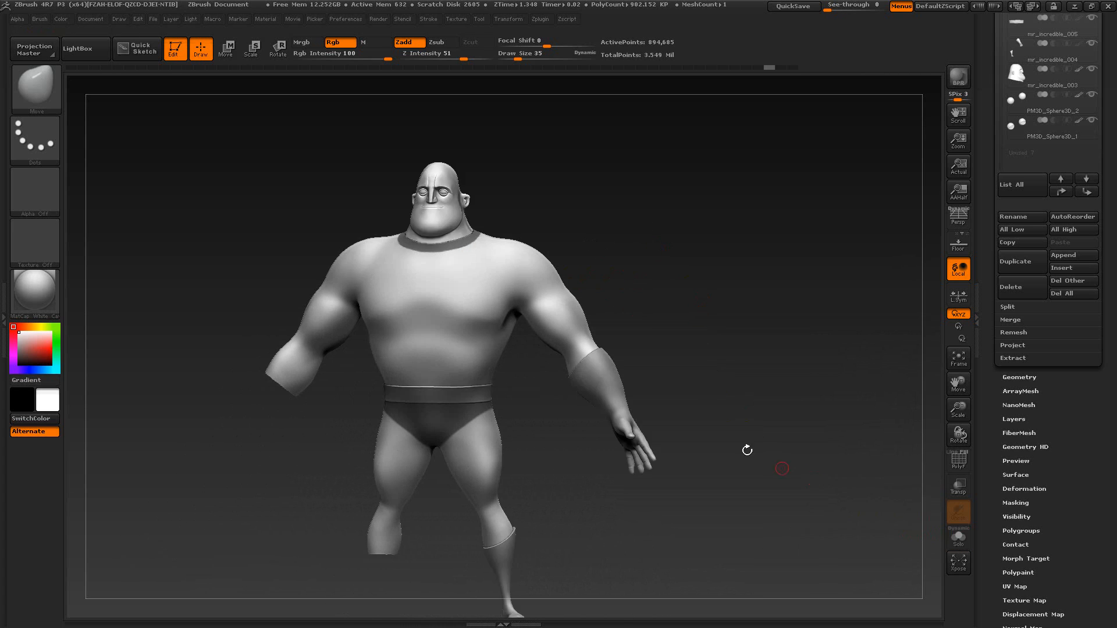
drag(705, 346, 768, 308)
drag(767, 263, 762, 342)
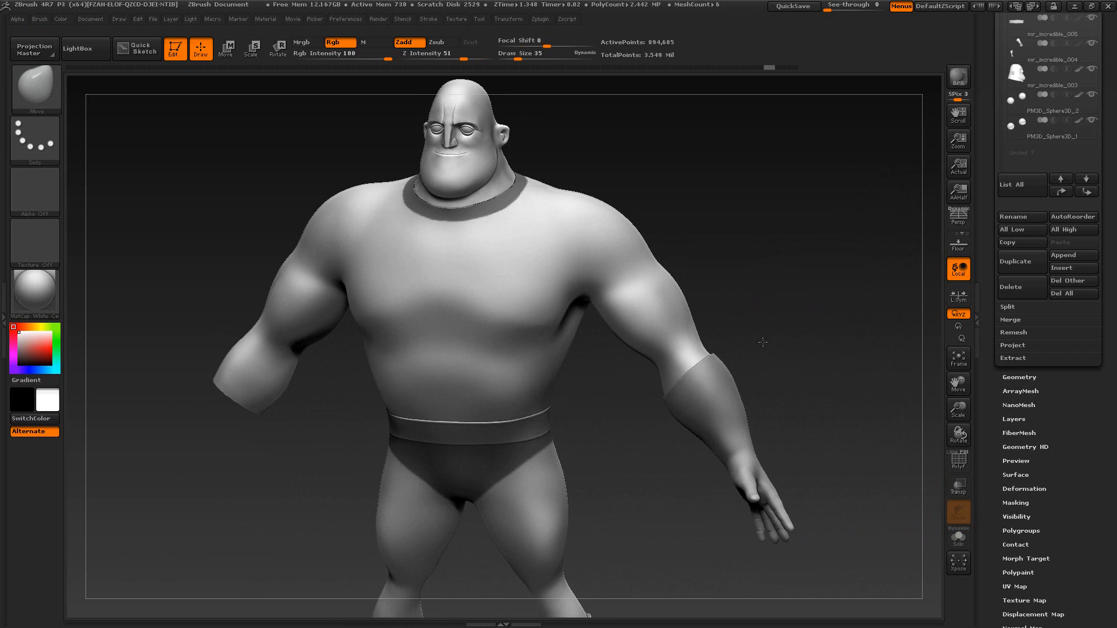
Step: Isolate the torso again and sharpen its collar and trunks mask with SharpenMask
click(958, 536)
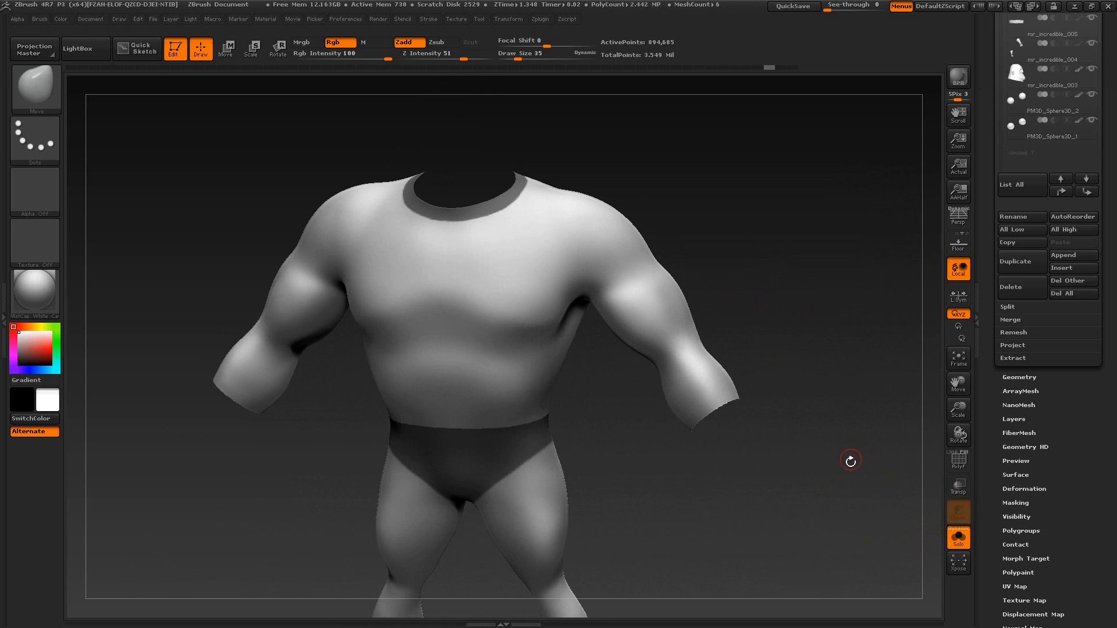
click(959, 463)
click(958, 464)
drag(1050, 480, 1065, 407)
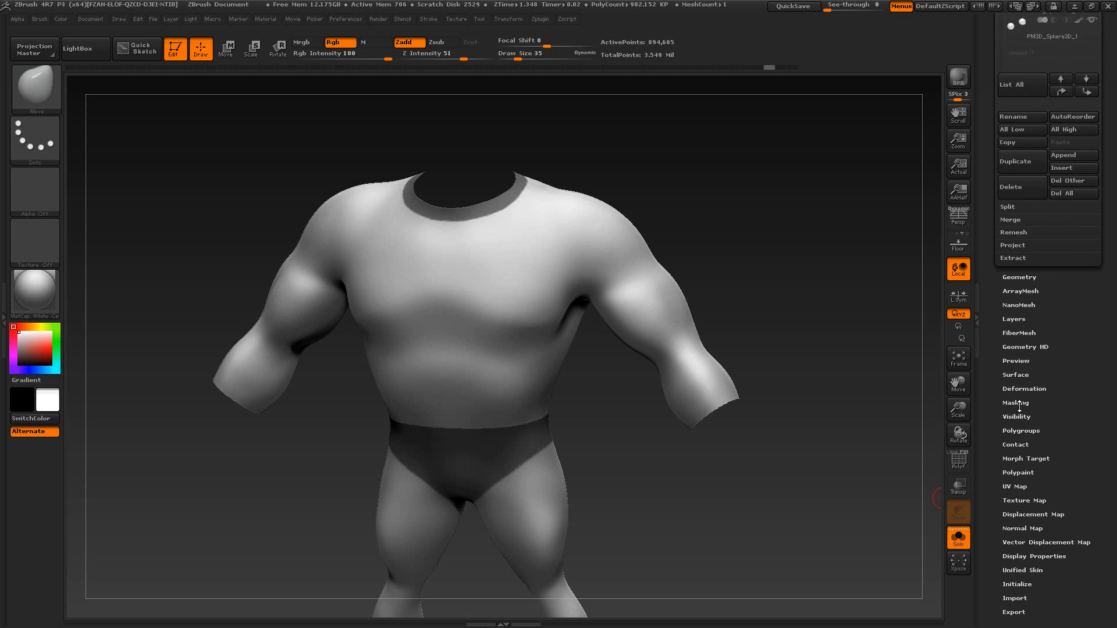
click(1018, 406)
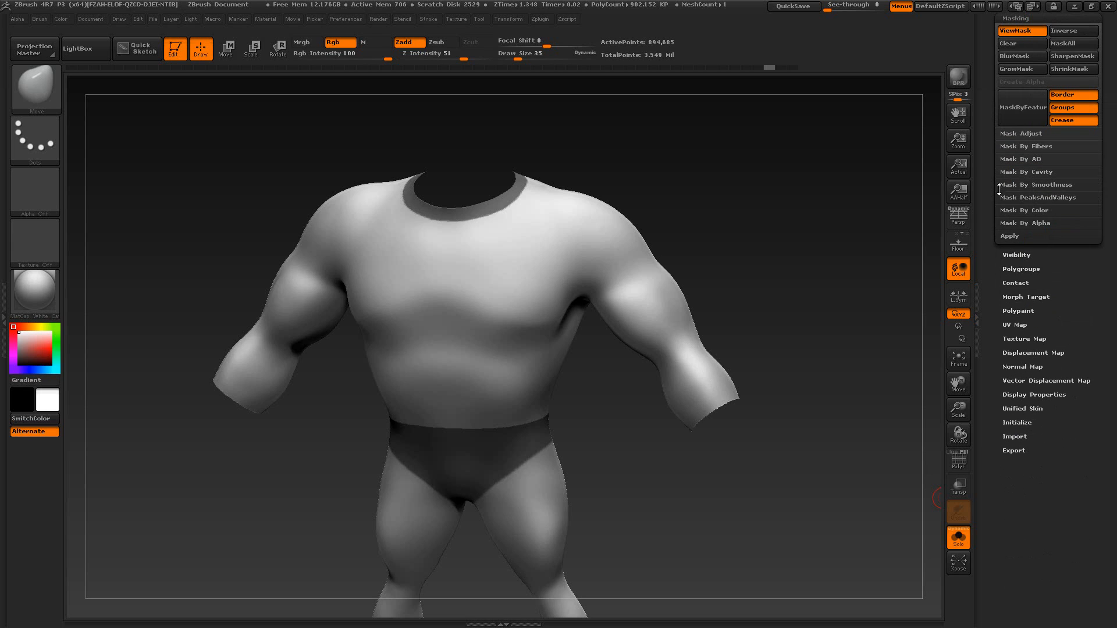
drag(999, 189, 990, 243)
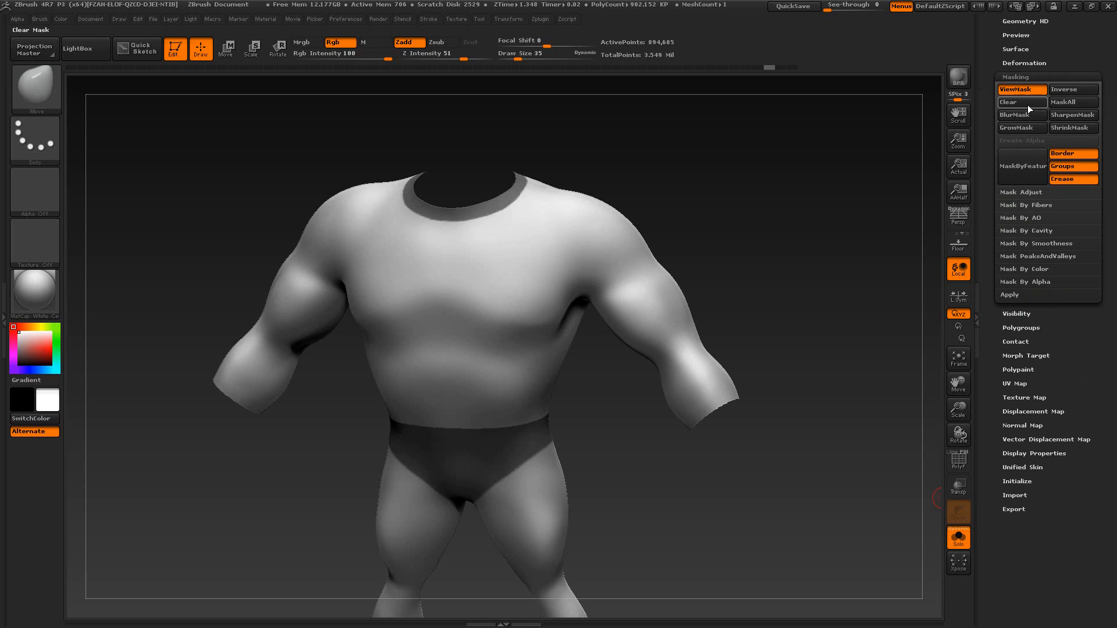
scroll(987, 242, up, 2)
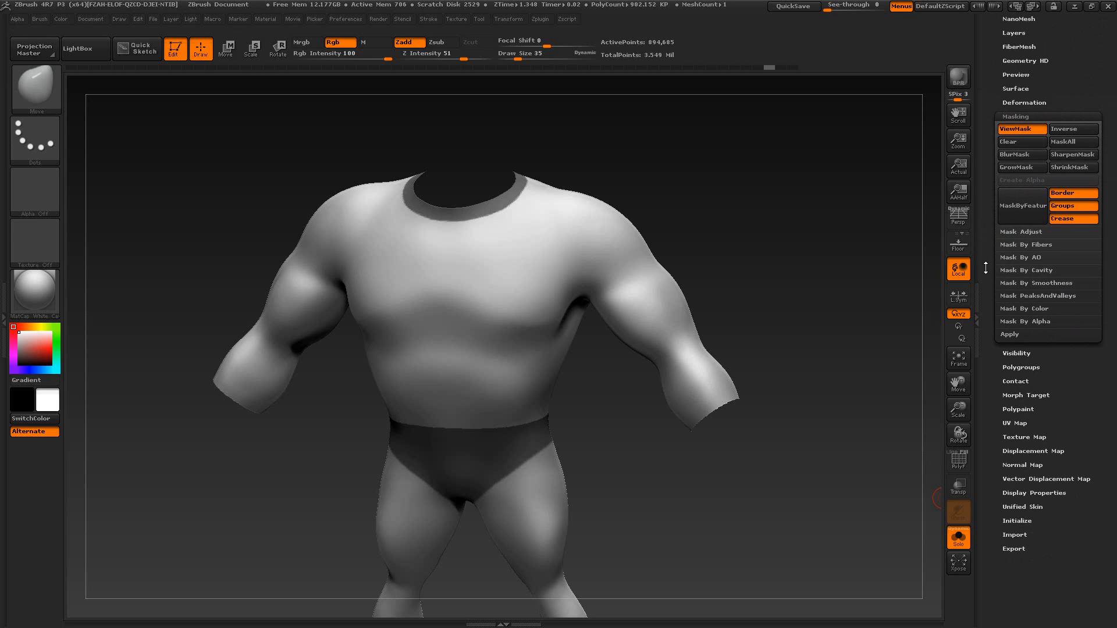
click(1063, 160)
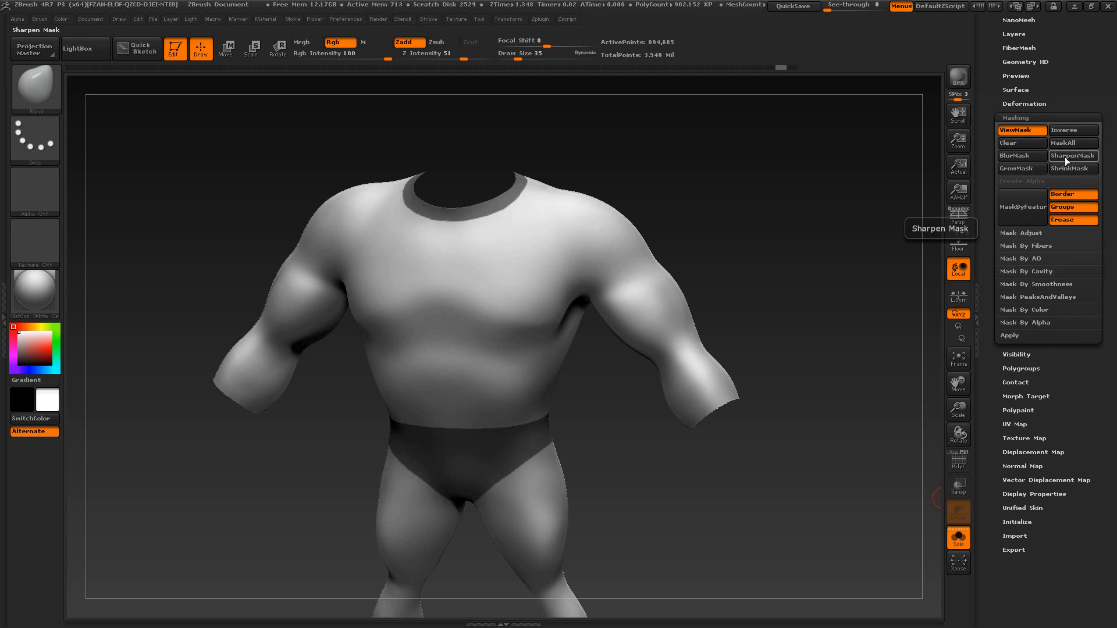
Step: Display the polygroup colours and turn the masked collar and trunks into a polygroup with Group Masked
drag(806, 352, 796, 408)
click(959, 461)
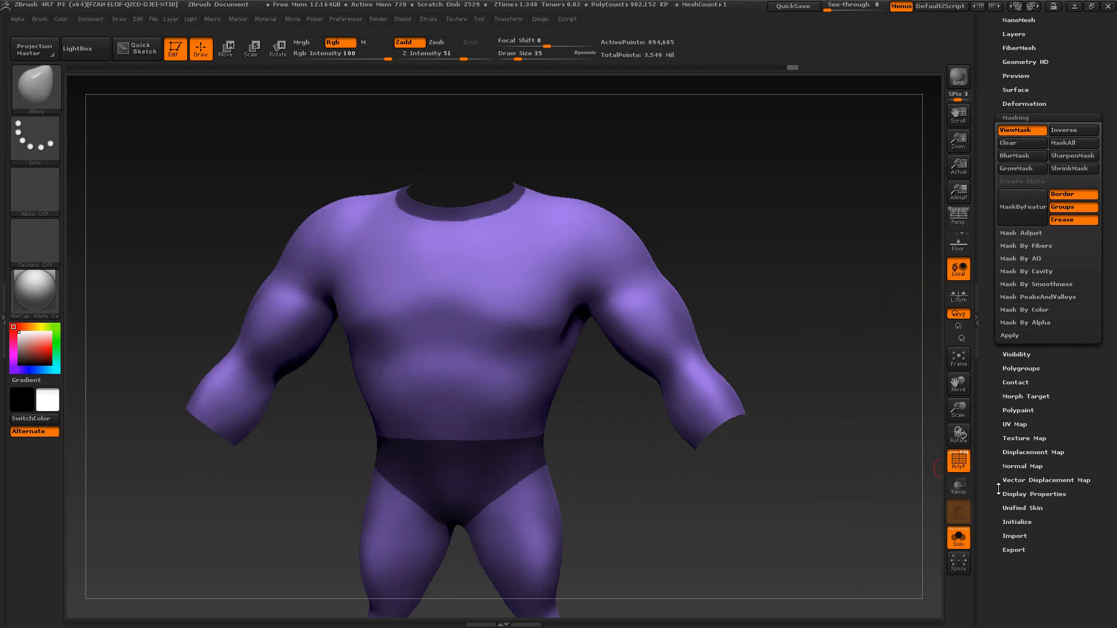
scroll(1018, 385, down, 2)
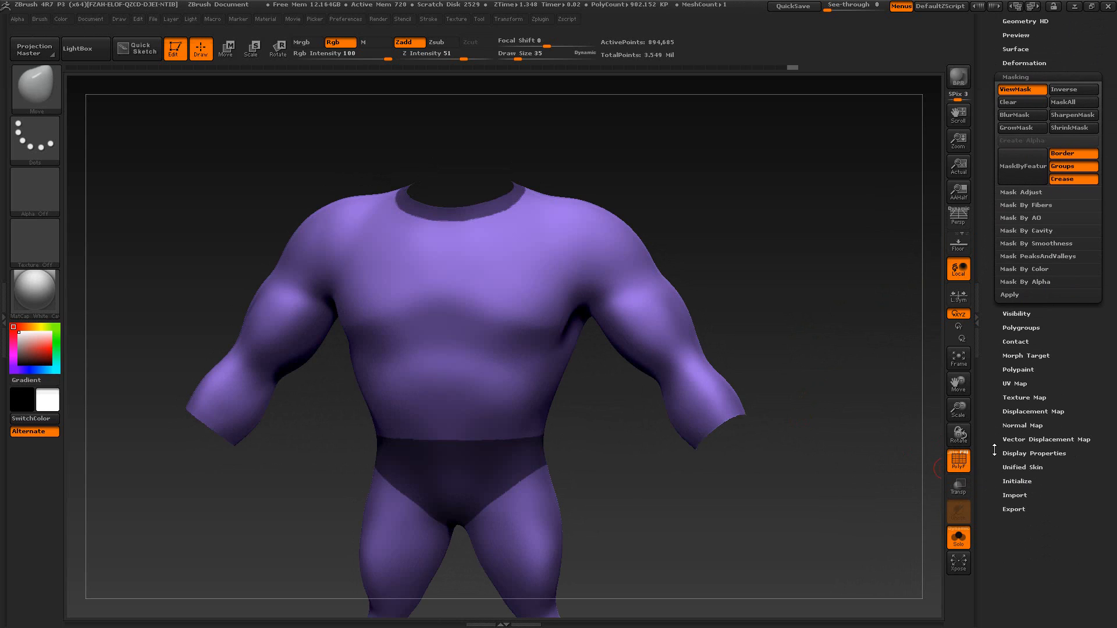
click(1022, 324)
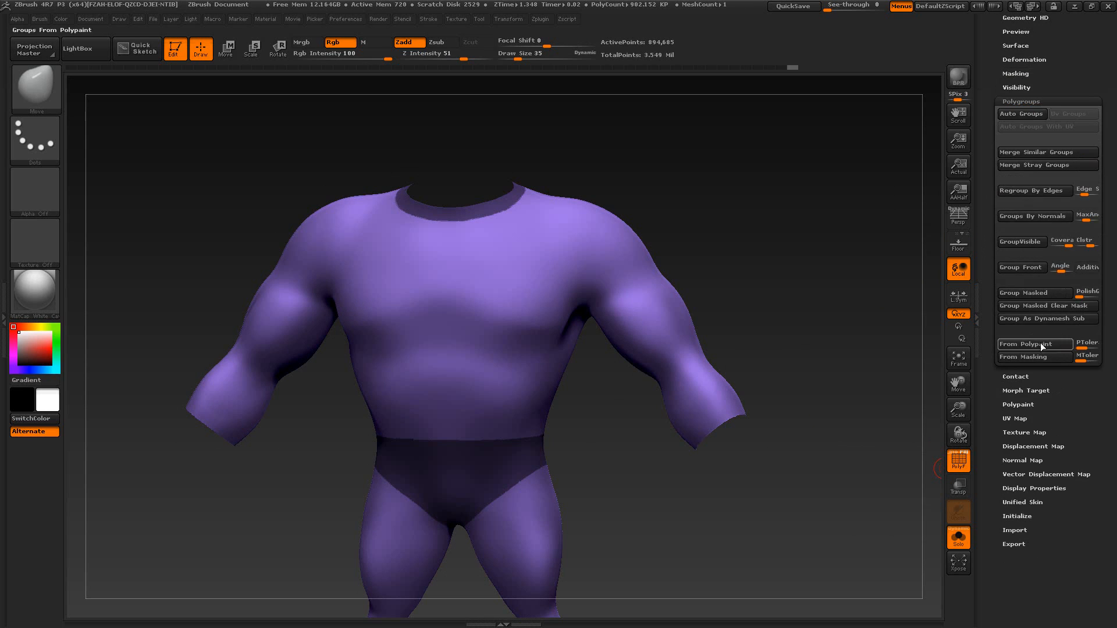
click(1027, 293)
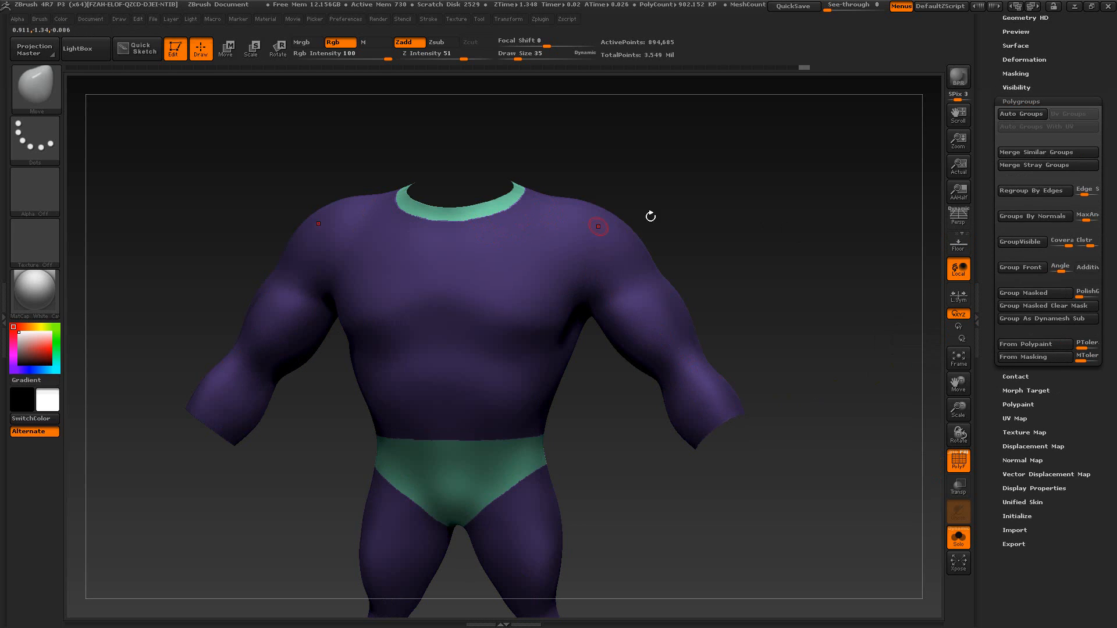
Step: Clear the mask, undo both the clearing and the Group Masked operation, and hide the polygroup colours
mouse_move(689, 154)
ctrl+mouse_down()
mouse_move(743, 234)
mouse_move(735, 192)
mouse_move(788, 204)
mouse_move(663, 431)
mouse_move(658, 464)
mouse_move(646, 327)
mouse_move(692, 329)
mouse_move(660, 325)
mouse_move(649, 405)
mouse_move(600, 507)
mouse_move(598, 528)
mouse_move(605, 510)
mouse_move(622, 547)
mouse_move(628, 456)
ctrl+mouse_up()
key(ctrl+z)
key(ctrl+z)
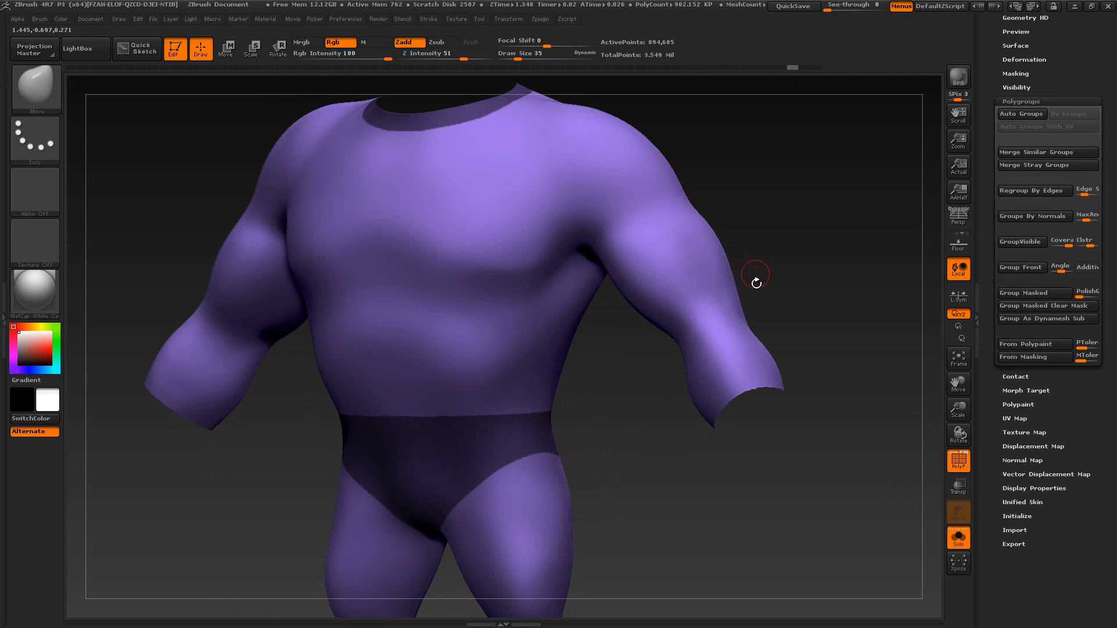
click(958, 460)
Step: Show the torso's wireframe around the waist and insert an edge loop with Edgeloop Masked Border
drag(1051, 37, 1050, 182)
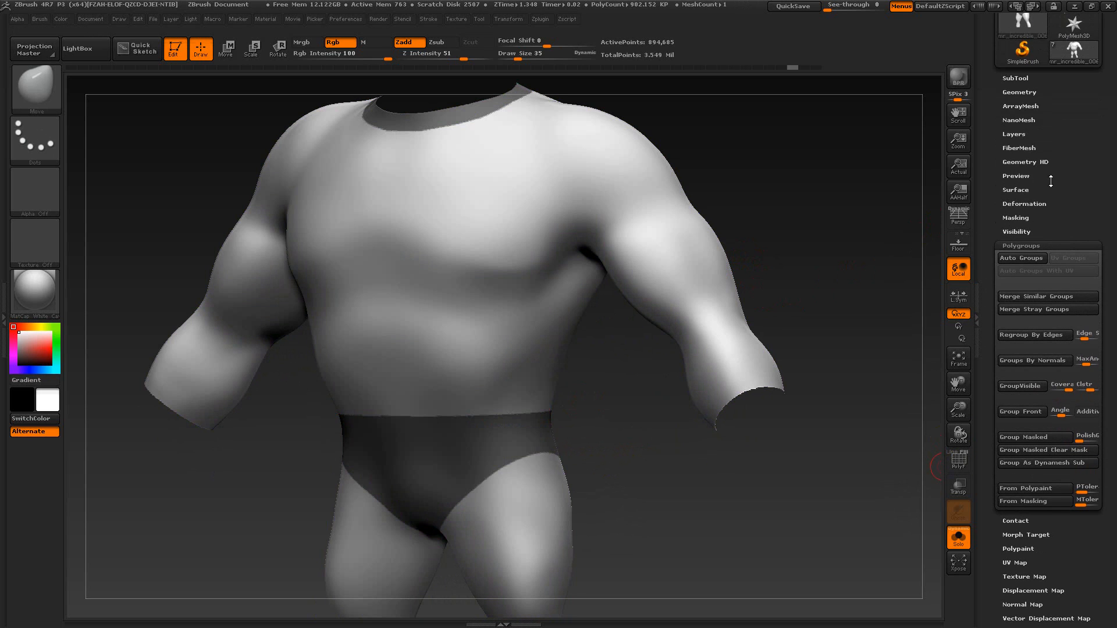
click(1019, 93)
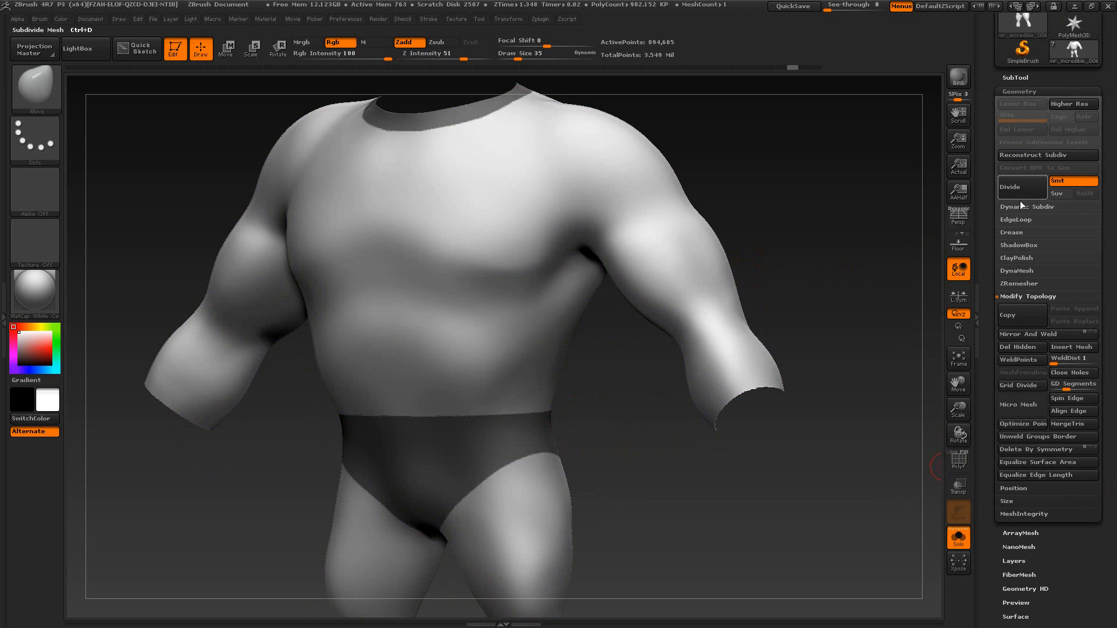
click(1017, 219)
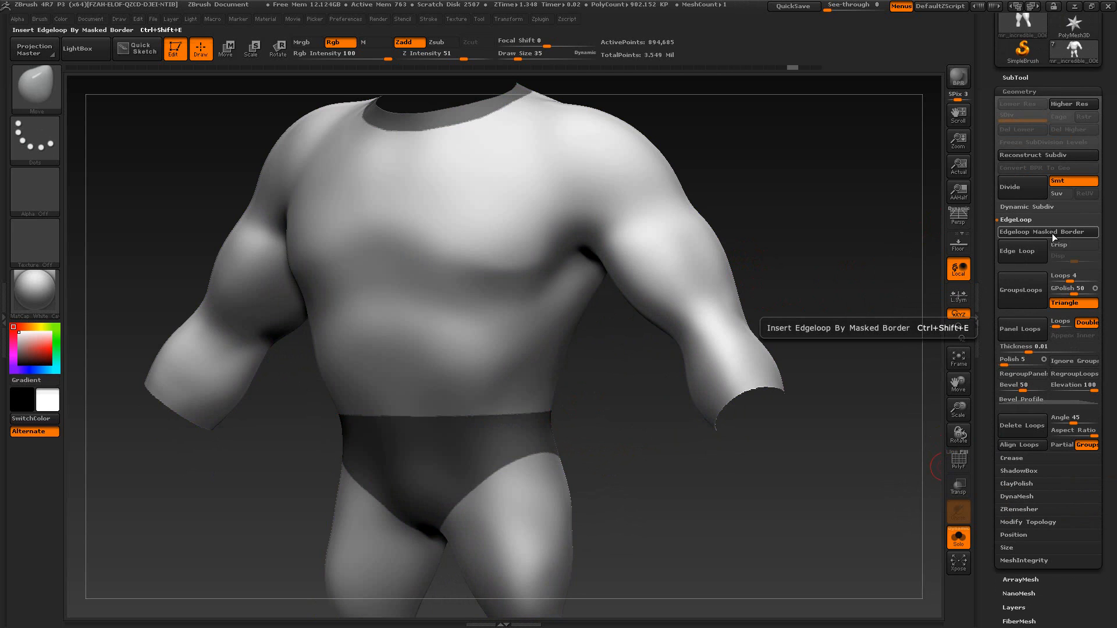
click(958, 460)
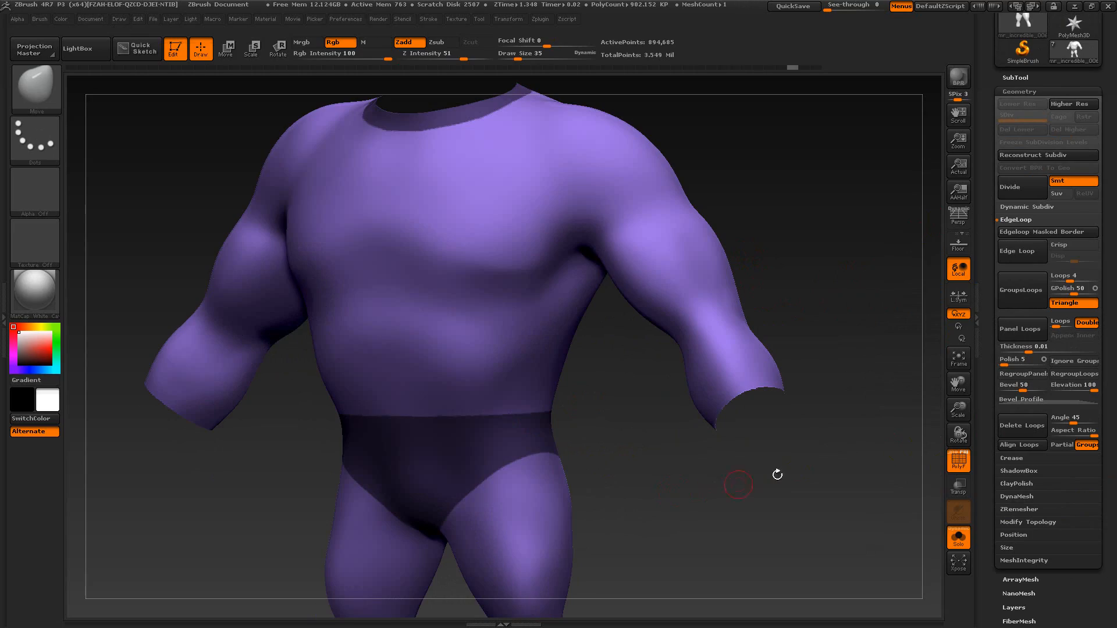
click(952, 453)
click(966, 455)
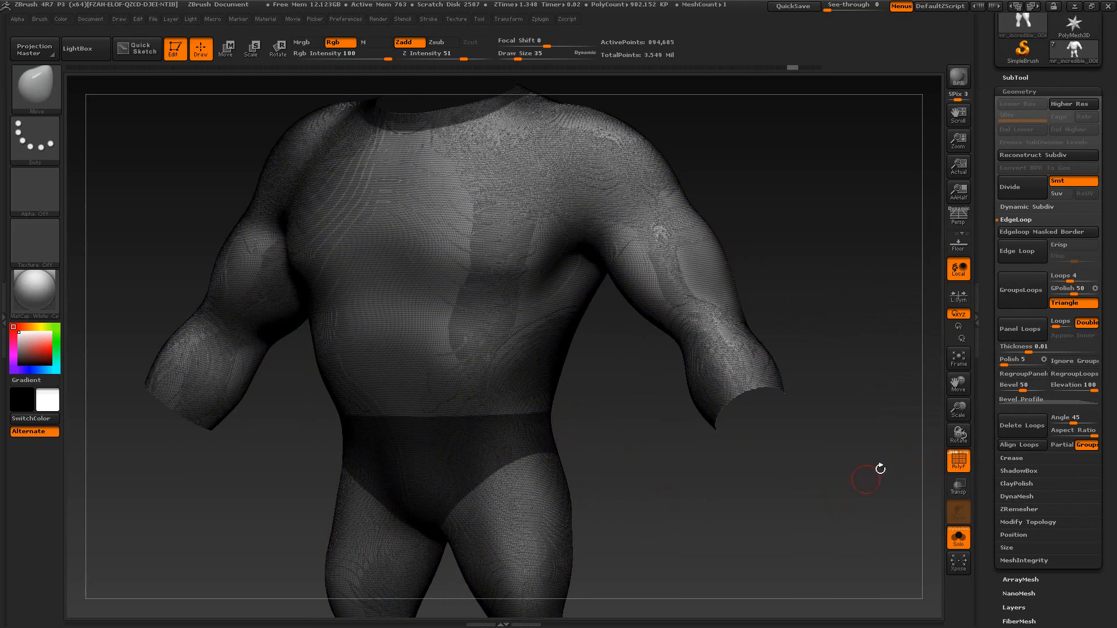
alt+drag(686, 493, 763, 552)
alt+drag(839, 570, 820, 175)
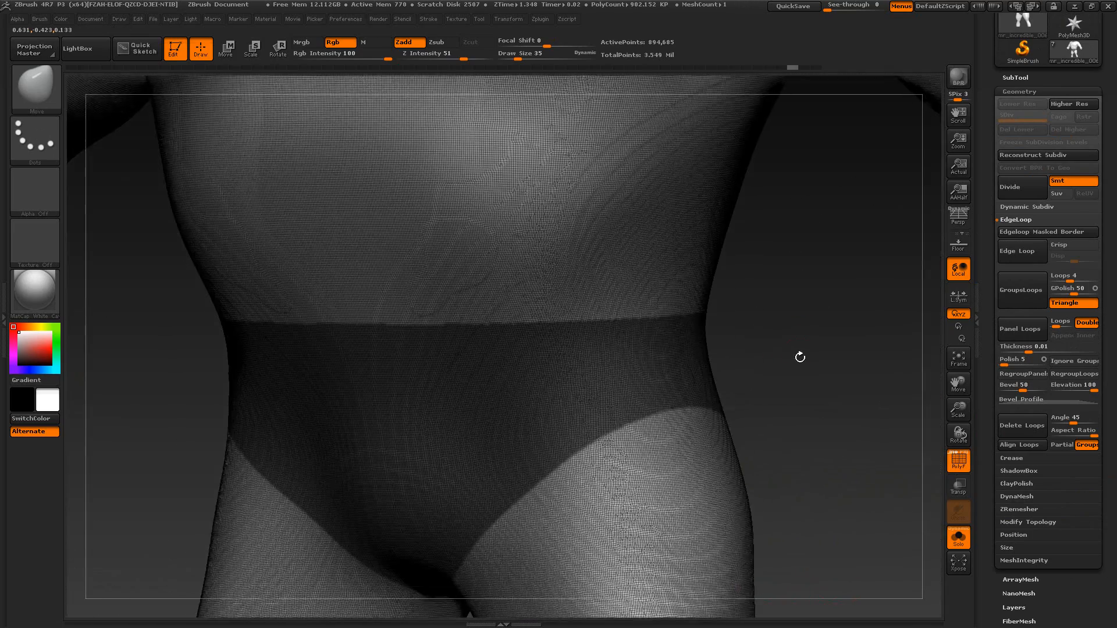
click(1041, 233)
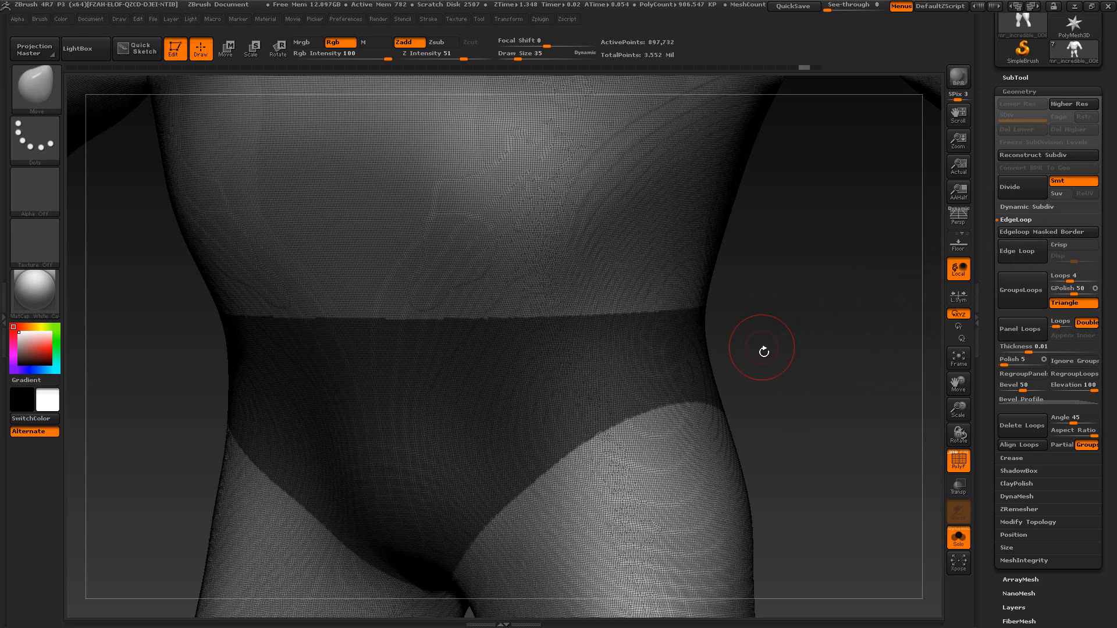
Step: Undo the edge loop, reapply Edgeloop Masked Border to compare the waist border up close, and undo it again
alt+drag(780, 372, 750, 361)
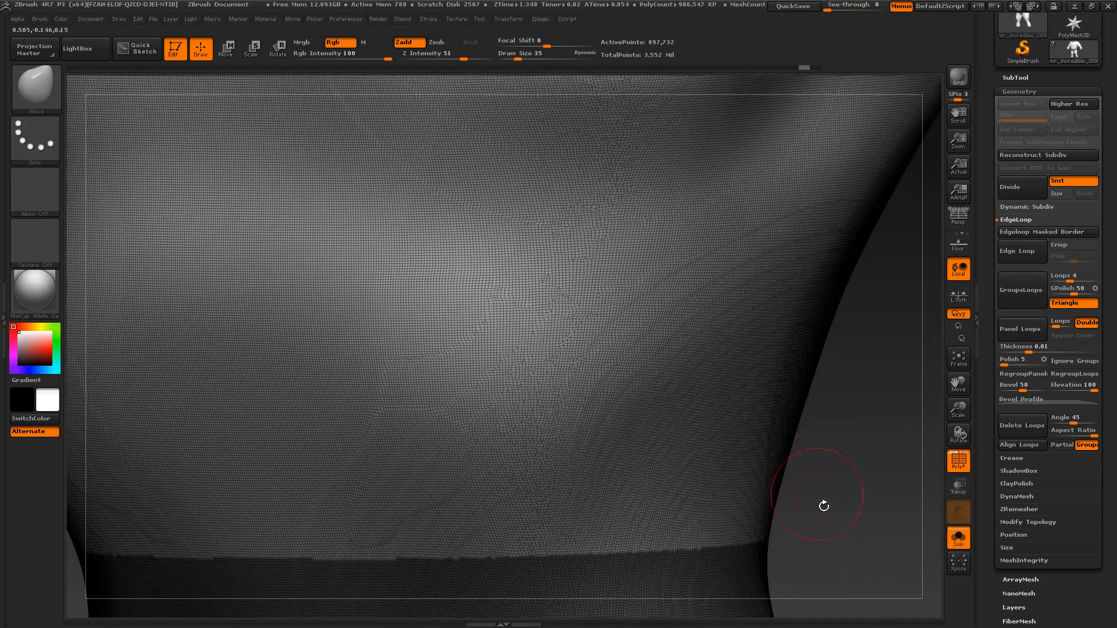
mouse_move(821, 477)
alt+mouse_down()
mouse_move(783, 232)
mouse_move(792, 336)
mouse_move(813, 361)
mouse_move(790, 364)
alt+mouse_up()
key(ctrl)
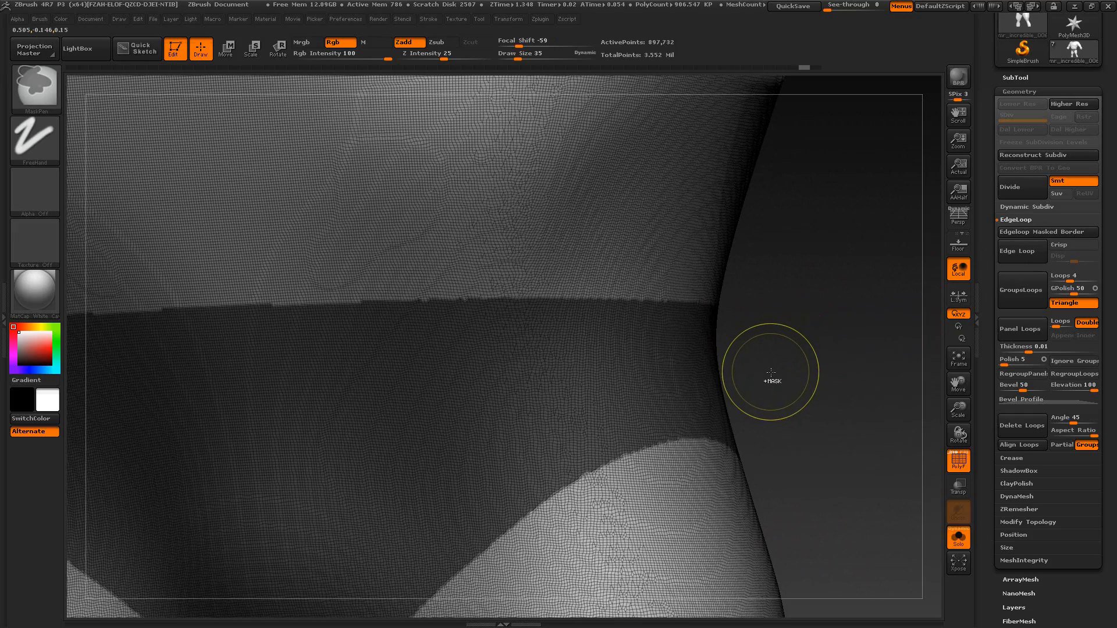
mouse_move(791, 367)
mouse_down()
mouse_move(809, 382)
mouse_move(808, 372)
mouse_move(831, 428)
mouse_move(792, 398)
mouse_up()
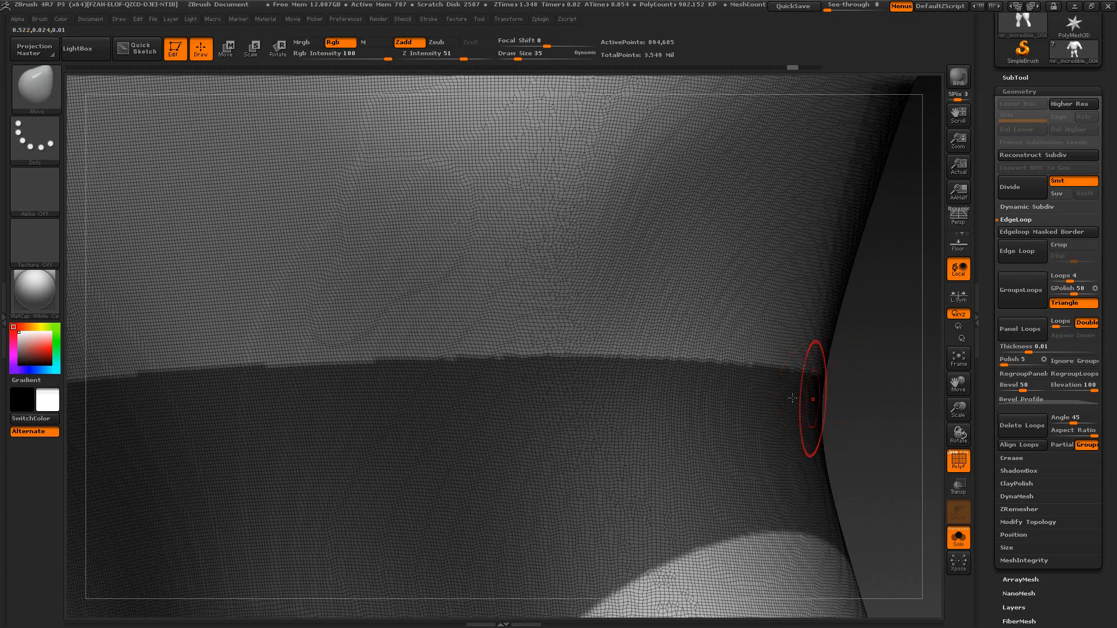
click(1037, 234)
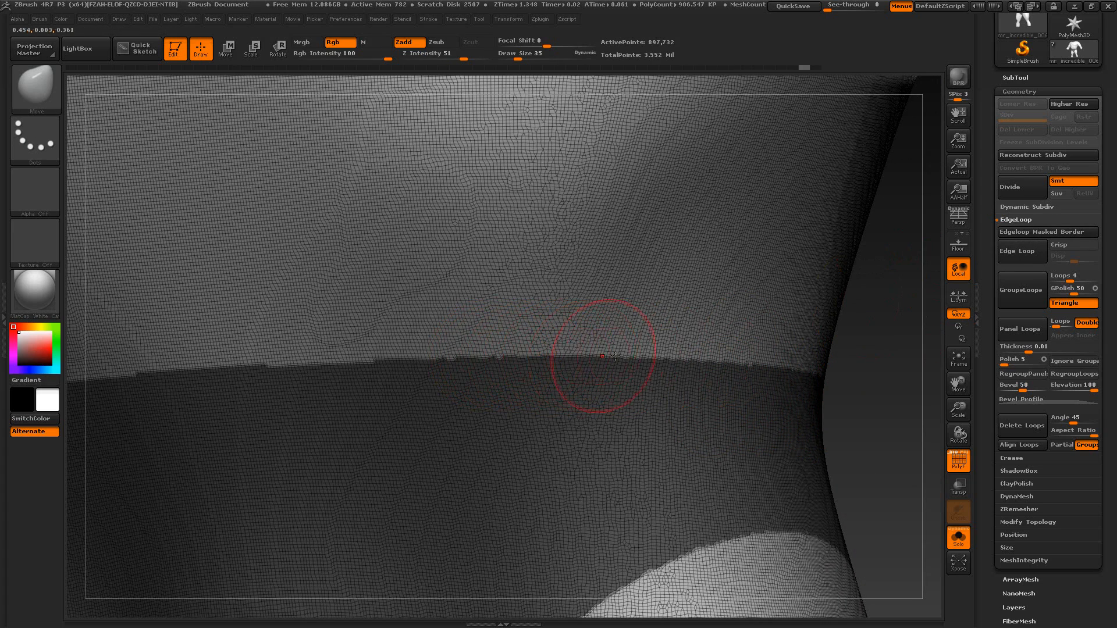
key(ctrl+z)
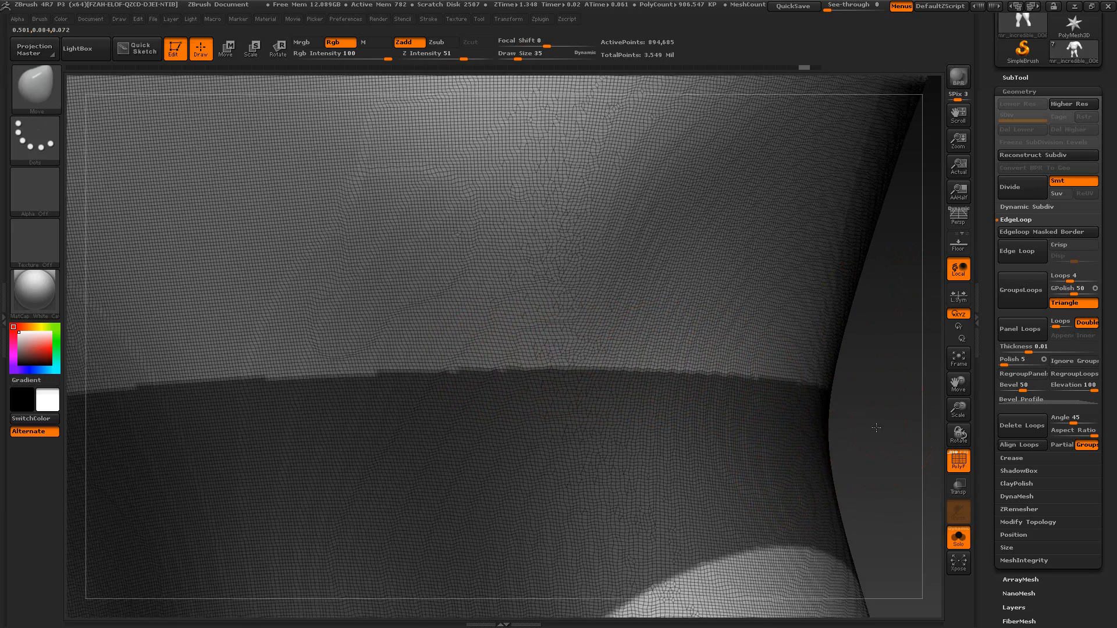
Step: Hide the wireframe, duplicate the masked torso subtool, and make mr_incredible_006 the active copy
drag(847, 415, 722, 602)
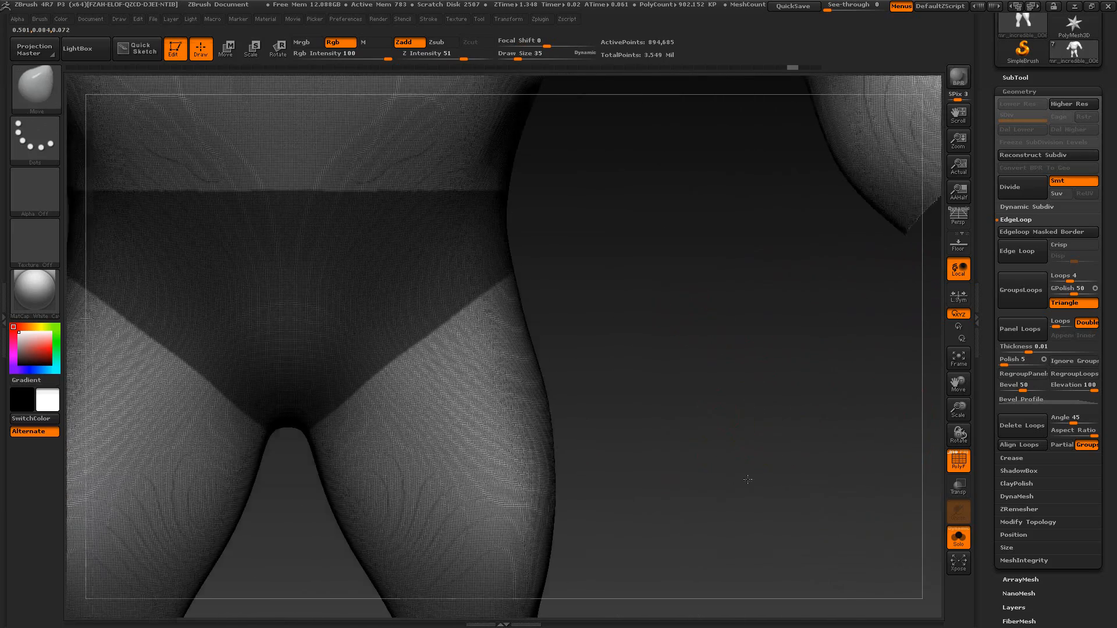
click(963, 469)
alt+drag(698, 406, 734, 625)
drag(756, 488, 728, 490)
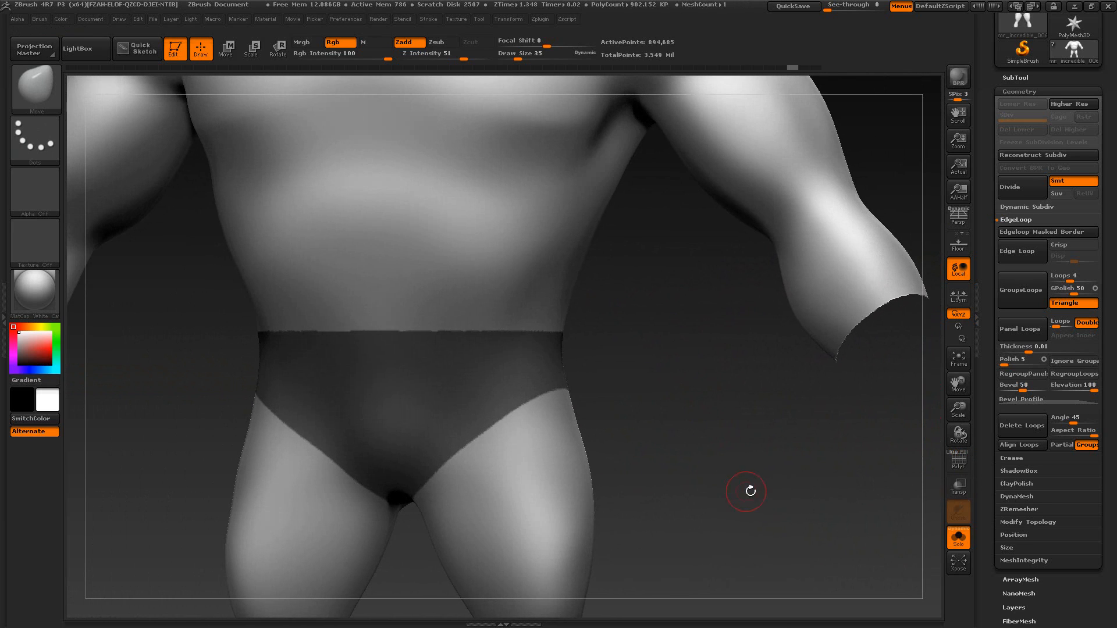
click(1015, 78)
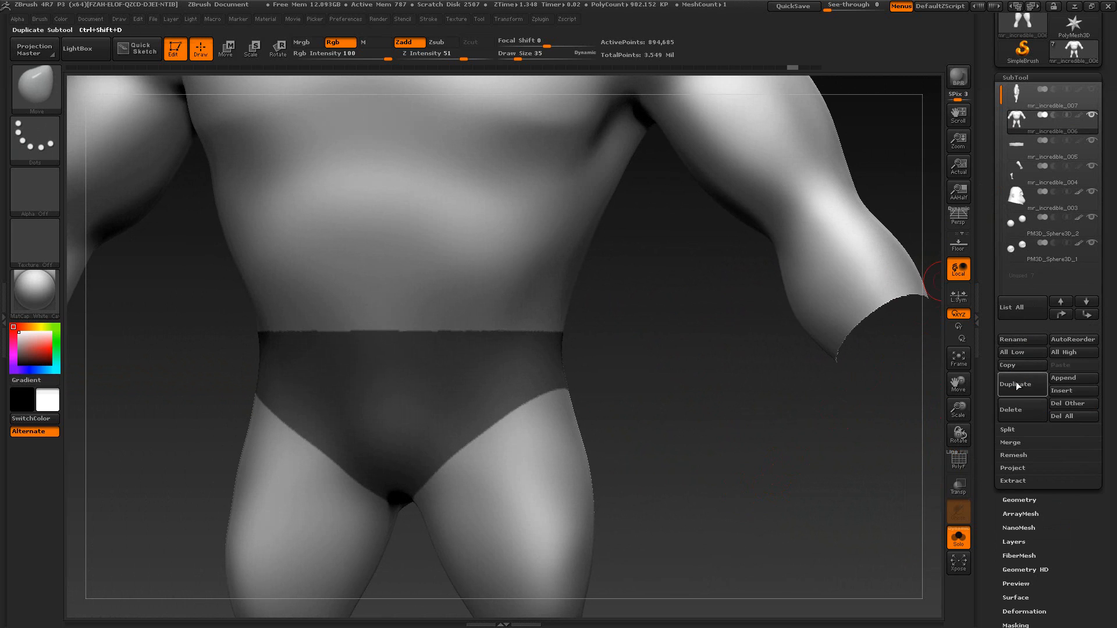
click(1023, 384)
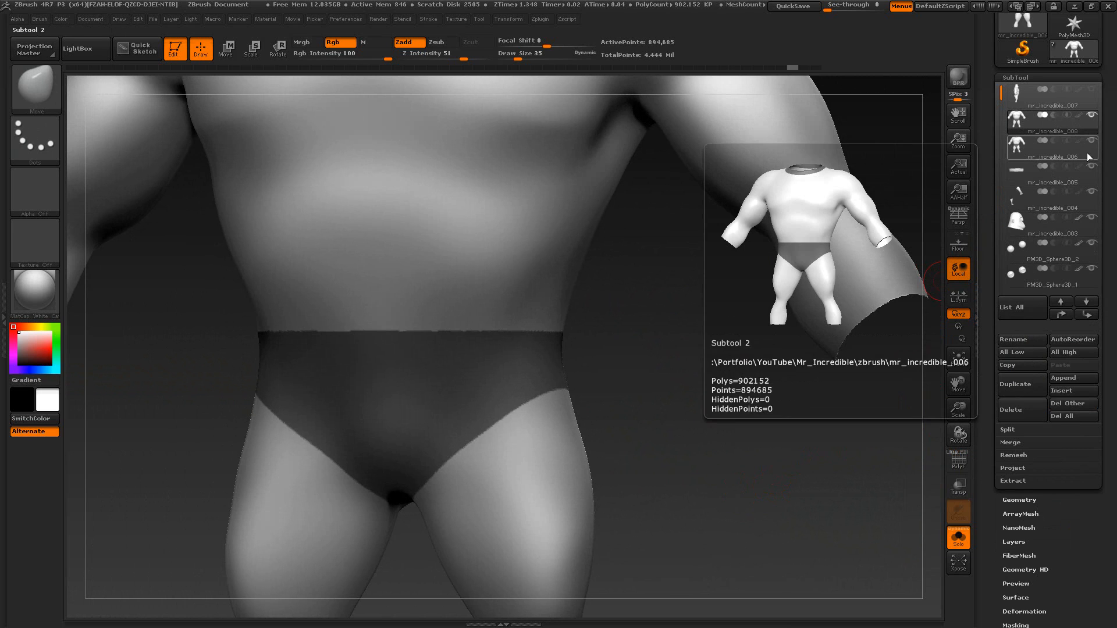
drag(991, 515, 977, 453)
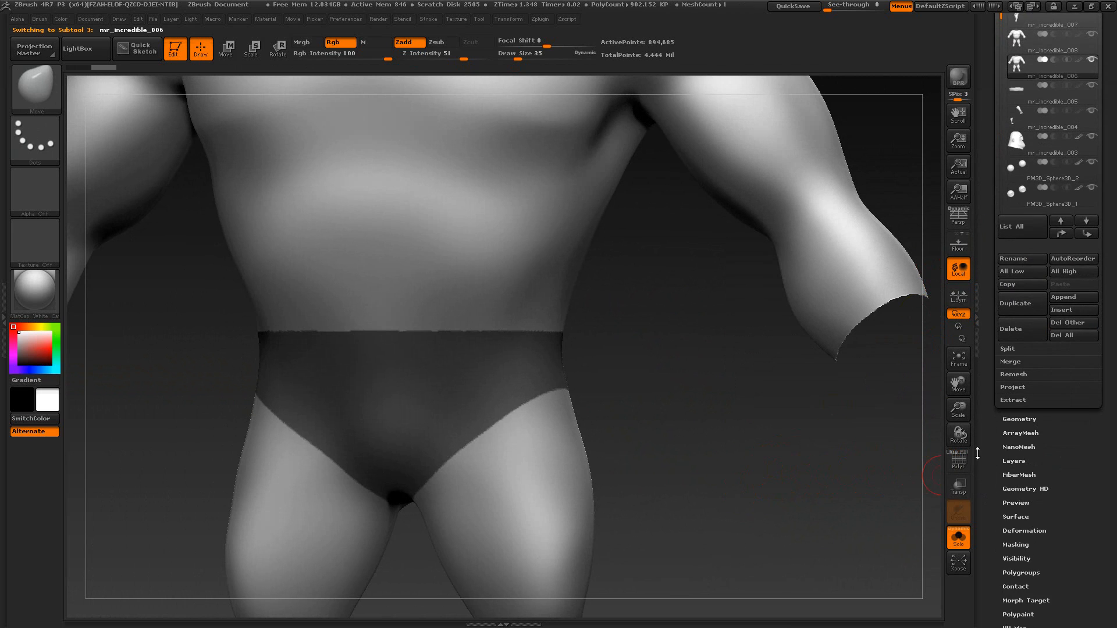
Step: Show the polygroup colours, turn the masked collar and trunks into a polygroup with Group Masked, and clear the mask
click(959, 461)
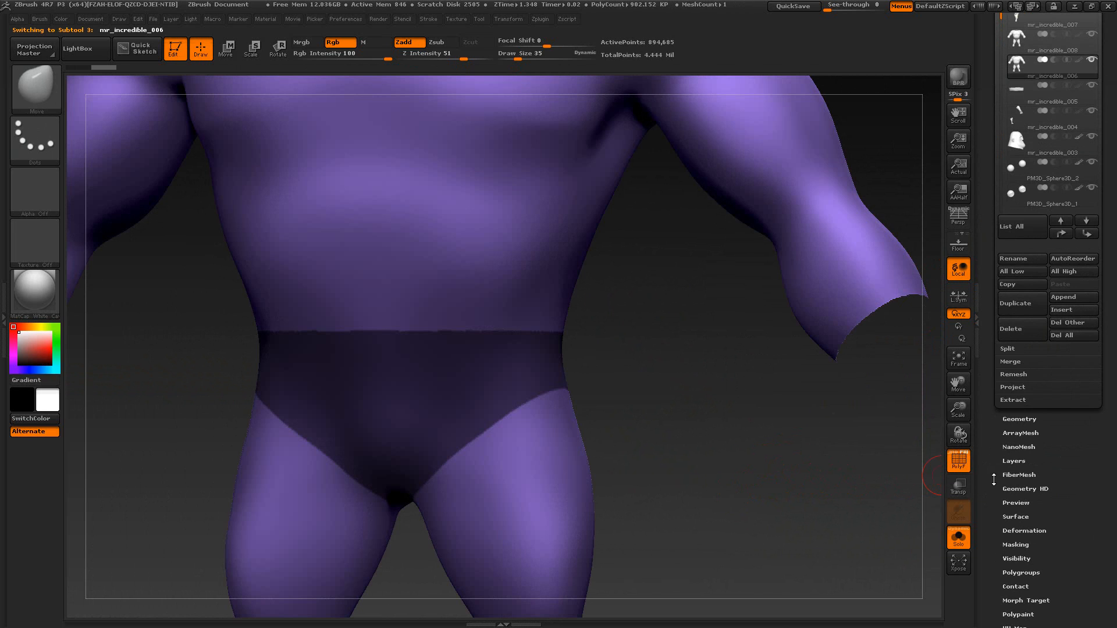
drag(990, 570, 990, 393)
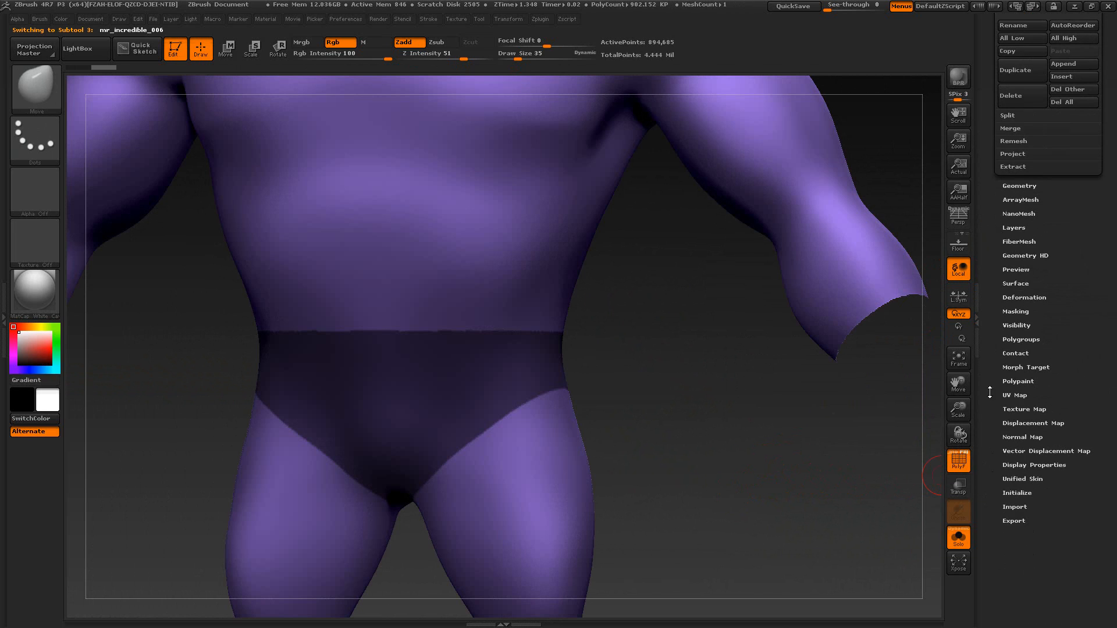
click(1020, 339)
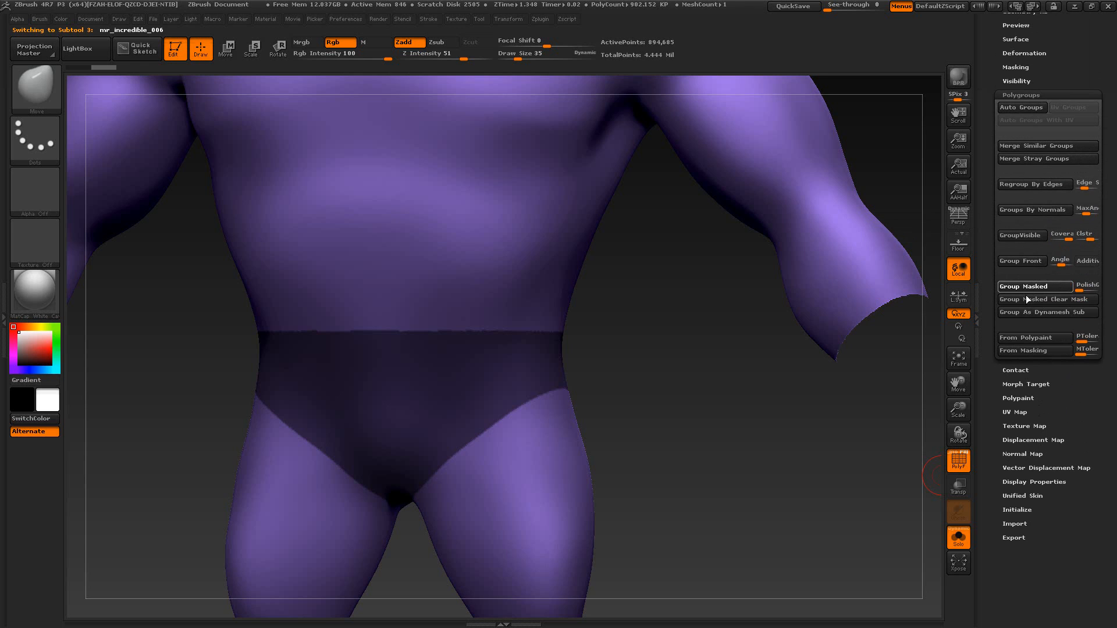
click(1026, 289)
ctrl+drag(698, 419, 698, 416)
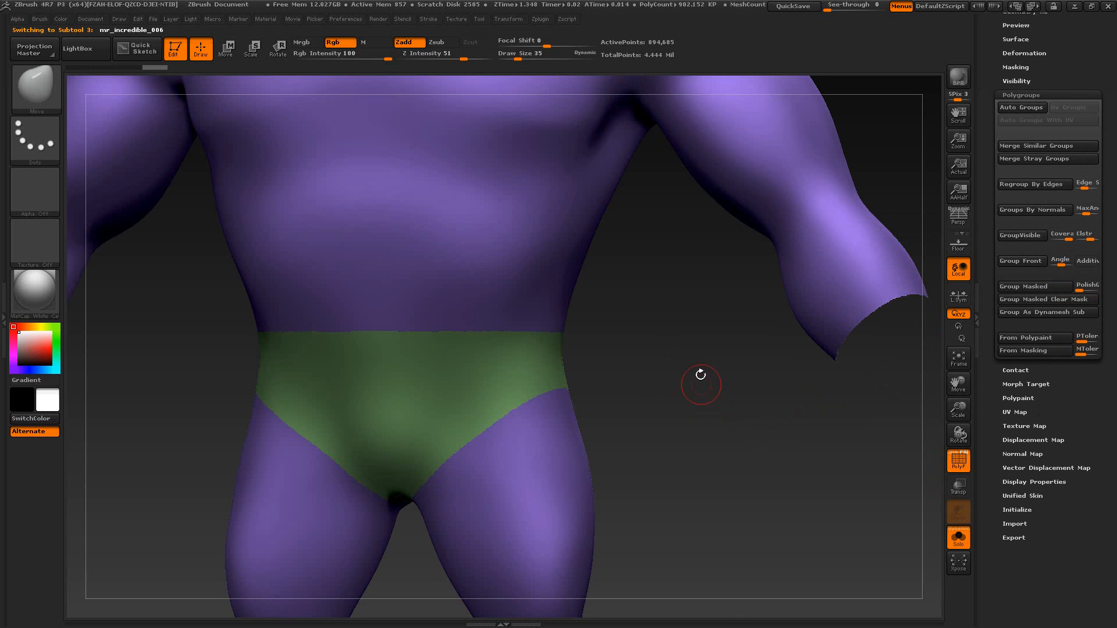
Step: Try GroupsLoops with 4 loops and GPolish 50 on the torso, inspect the trunks border, and undo it
alt+drag(700, 374, 683, 461)
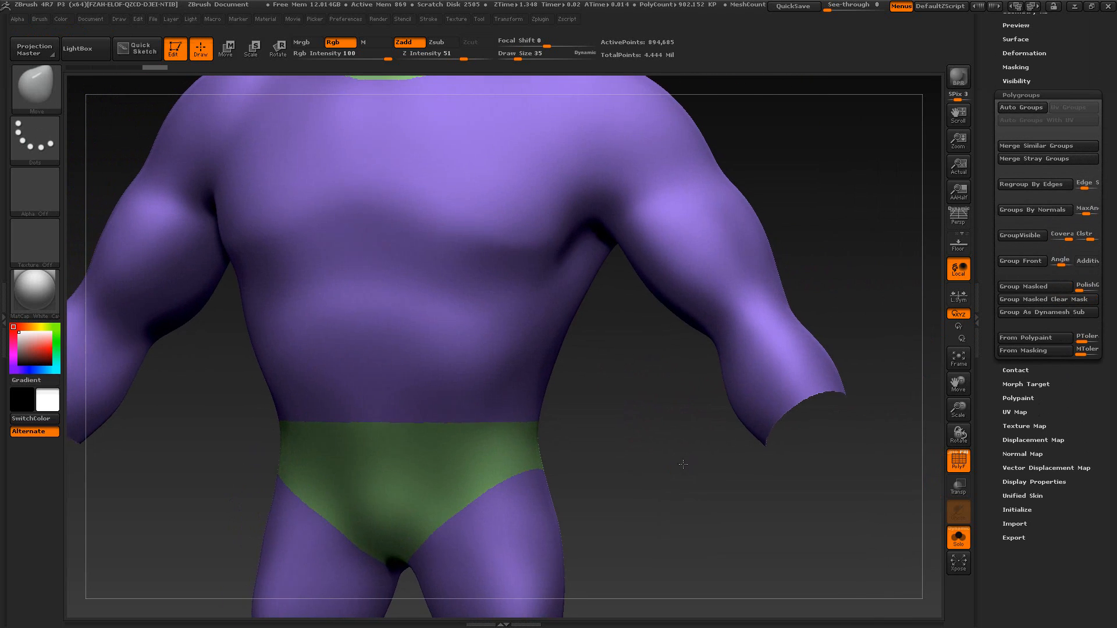
drag(987, 149, 982, 234)
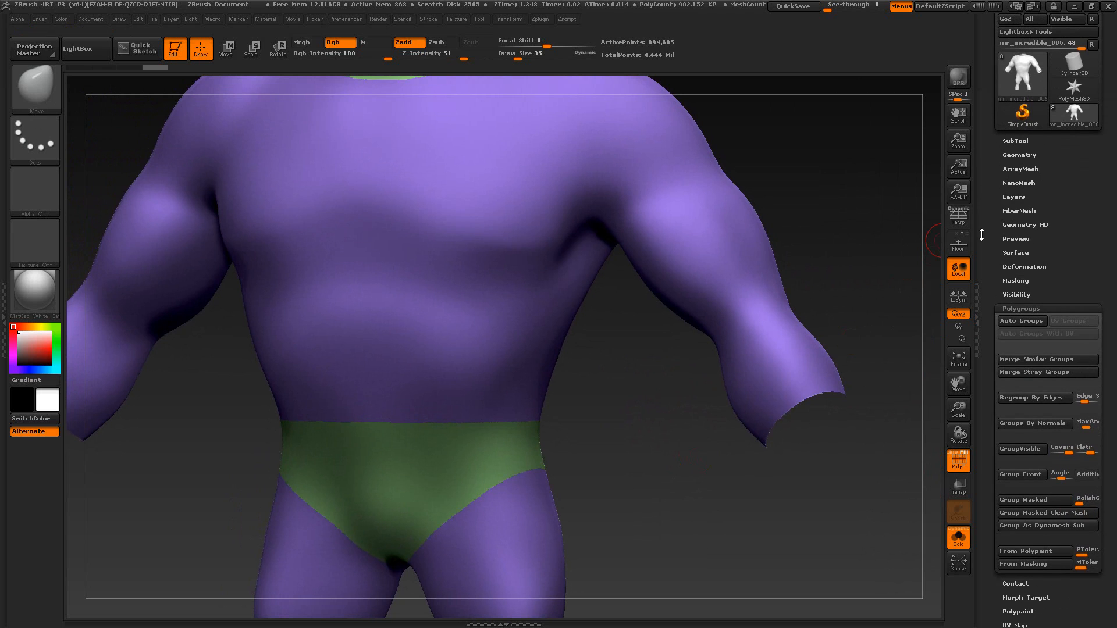
click(1025, 154)
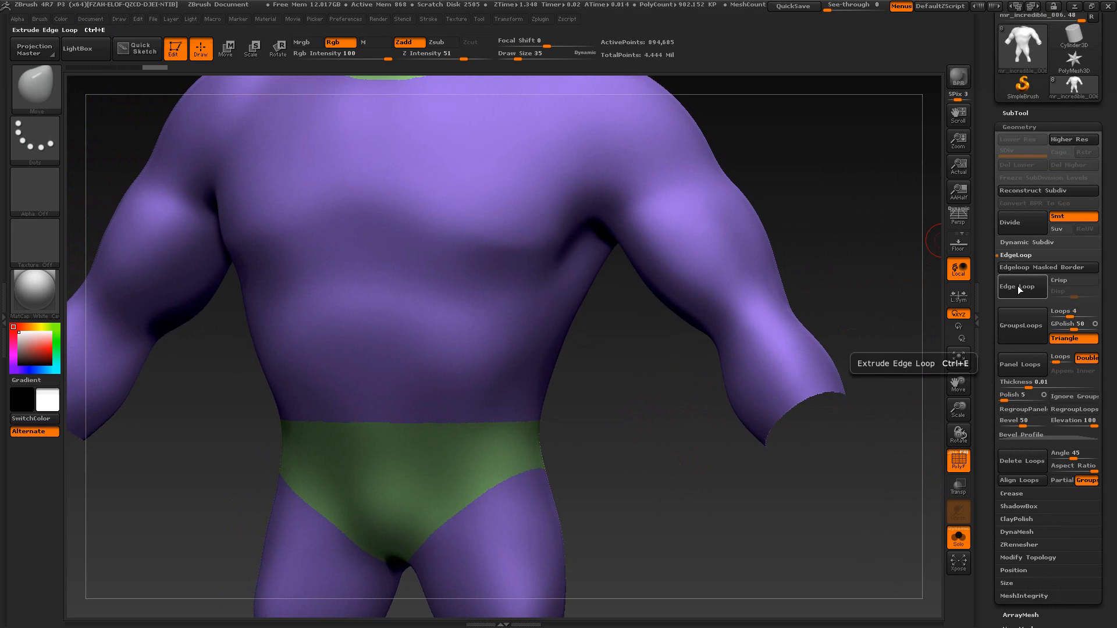
click(1019, 324)
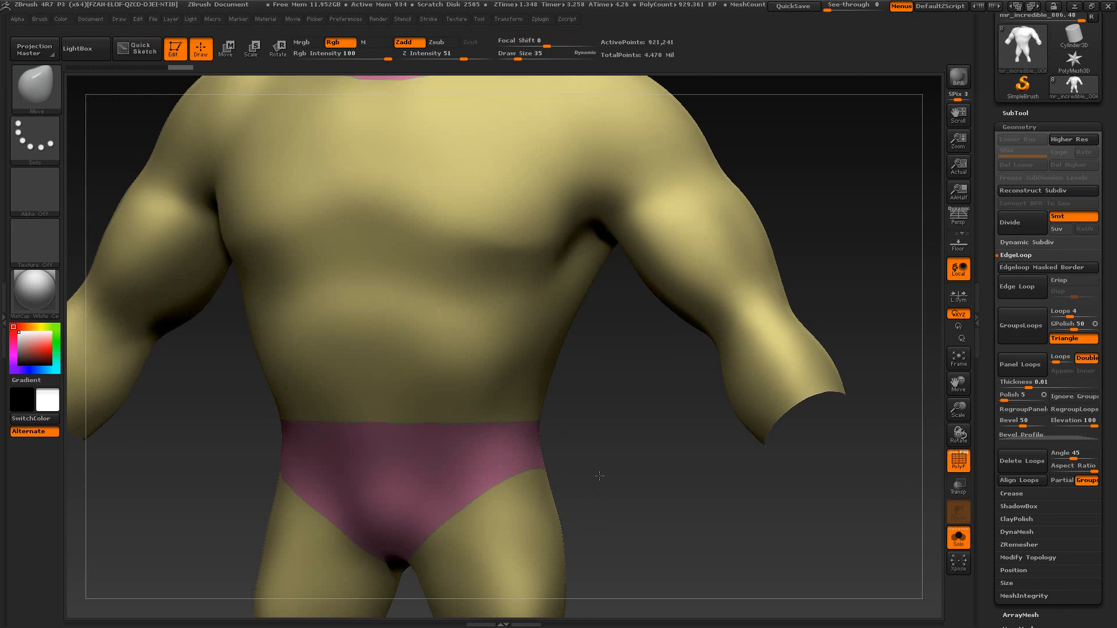
alt+drag(592, 496, 745, 371)
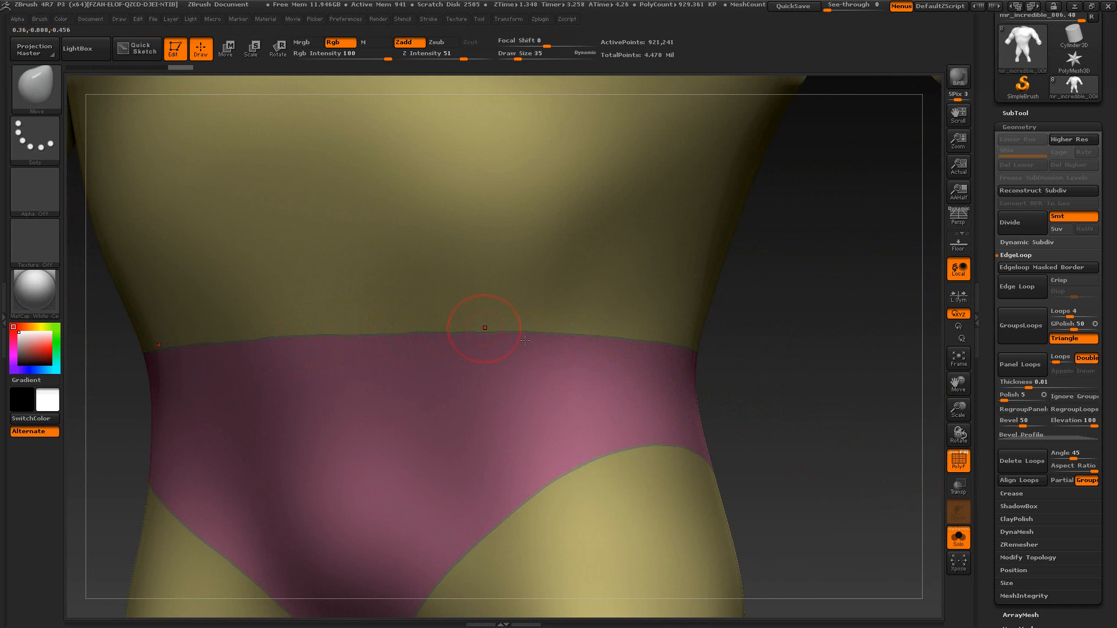
alt+drag(803, 444, 701, 587)
alt+drag(651, 317, 683, 532)
alt+drag(645, 480, 700, 435)
key(ctrl+z)
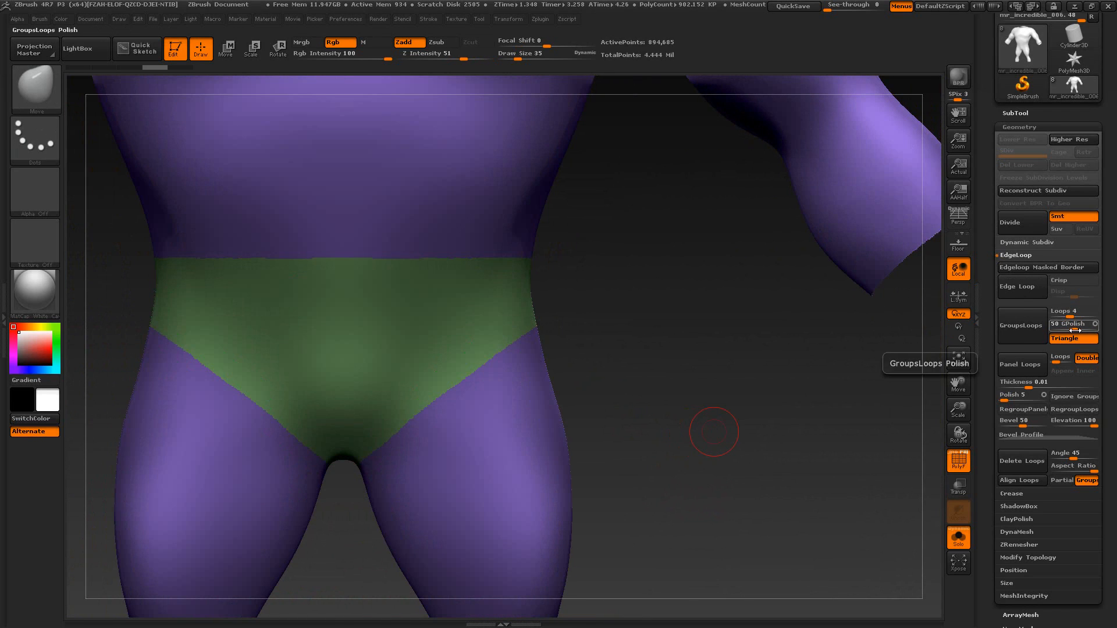
Step: Apply GroupsLoops with 4 loops and GPolish 100, and briefly isolate the trunks polygroup to check its edges
drag(1073, 330, 1090, 330)
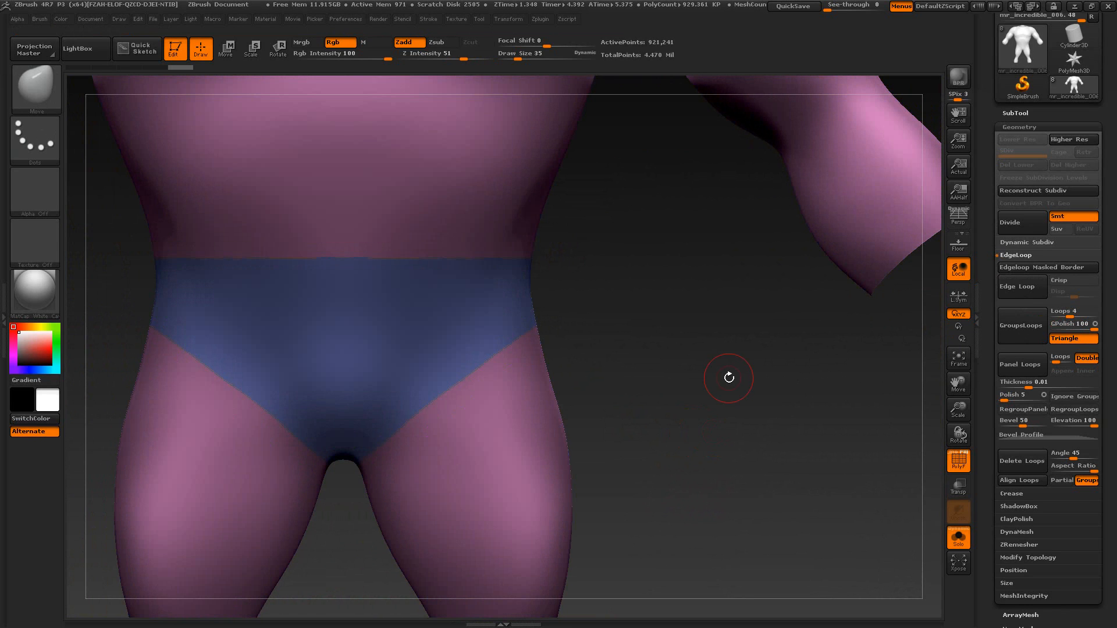
drag(694, 360, 728, 387)
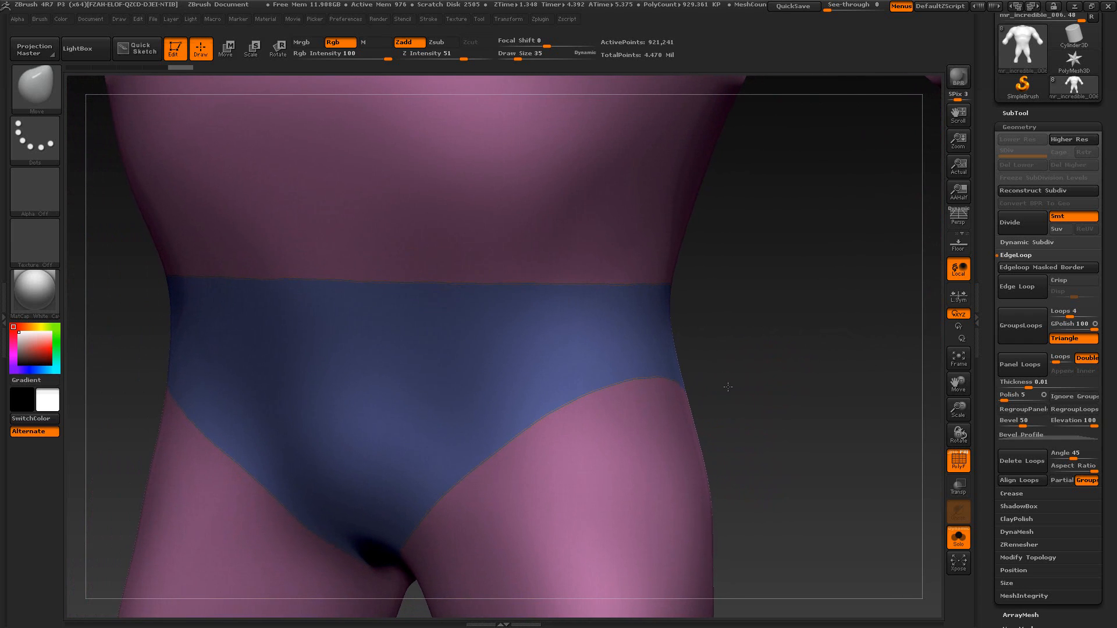
ctrl+shift+click(495, 354)
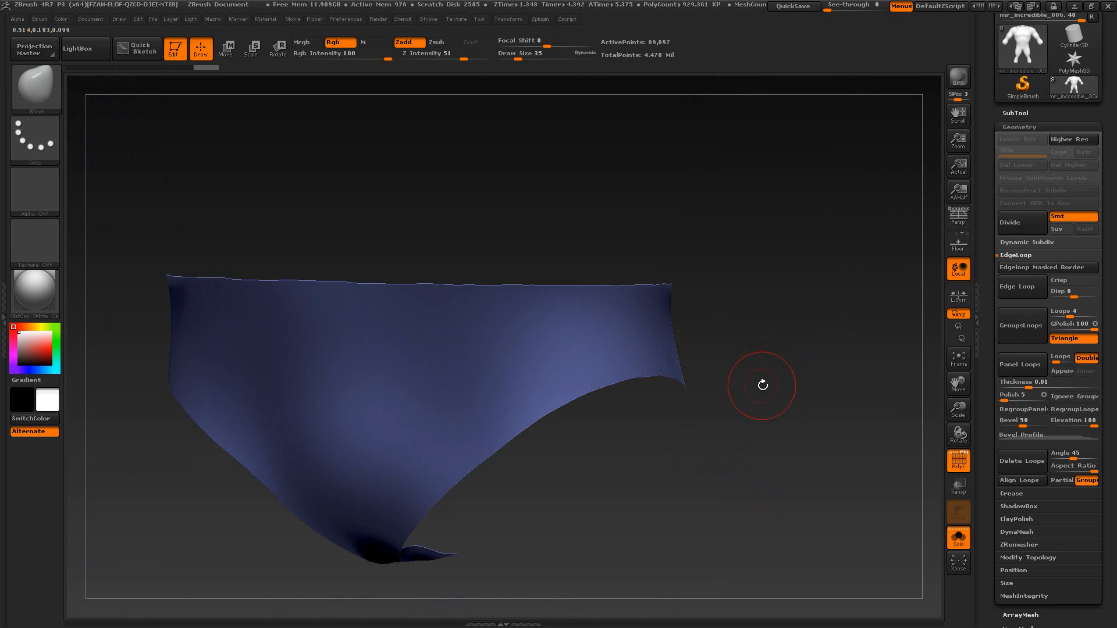
ctrl+shift+click(762, 379)
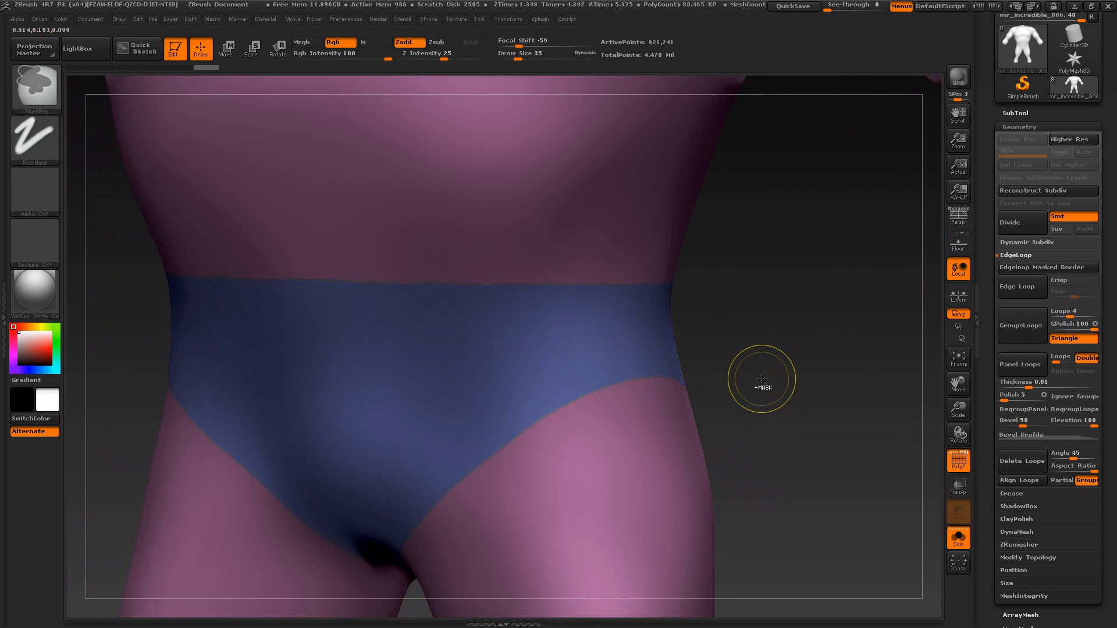
Step: Hide the collar and trunks polygroup, switch the selection brush to SelectRect, and invert the visibility
ctrl+shift+click(587, 242)
mouse_move(788, 339)
mouse_down()
mouse_move(730, 321)
mouse_move(736, 345)
mouse_move(691, 320)
mouse_move(707, 329)
mouse_move(673, 341)
mouse_move(659, 419)
mouse_move(679, 424)
mouse_up()
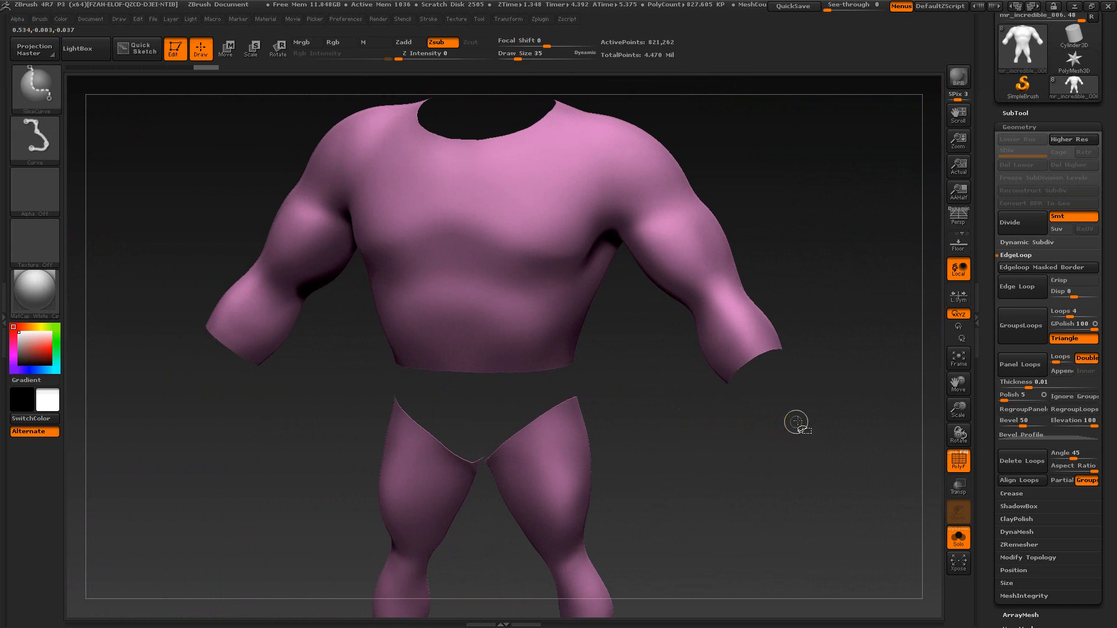
ctrl+shift+drag(802, 426, 846, 477)
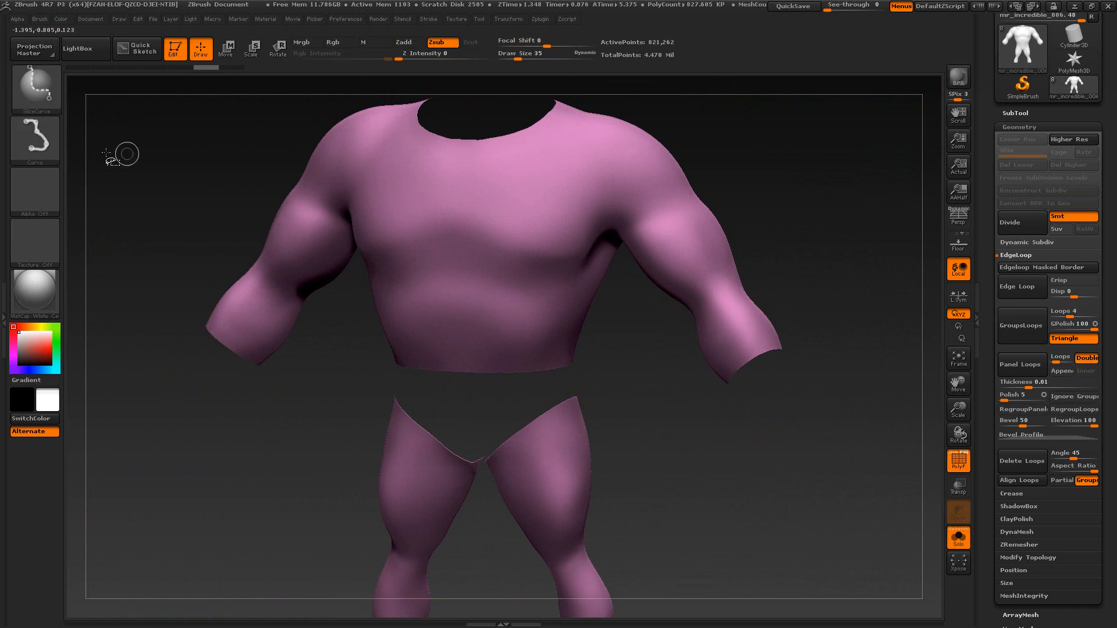
click(34, 86)
click(112, 103)
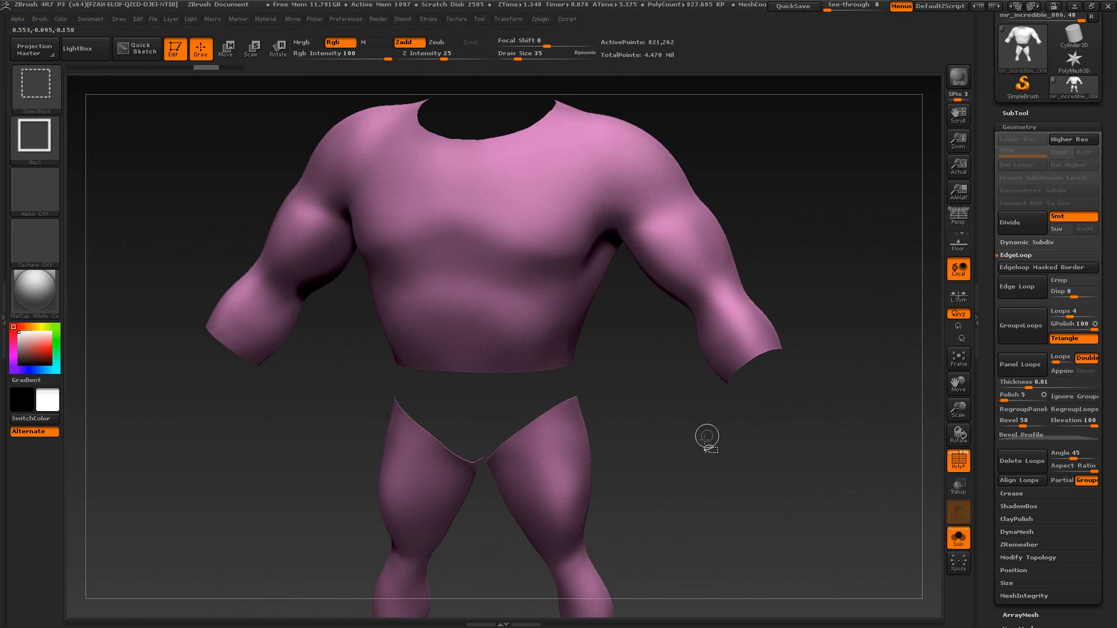
ctrl+shift+drag(691, 412, 759, 375)
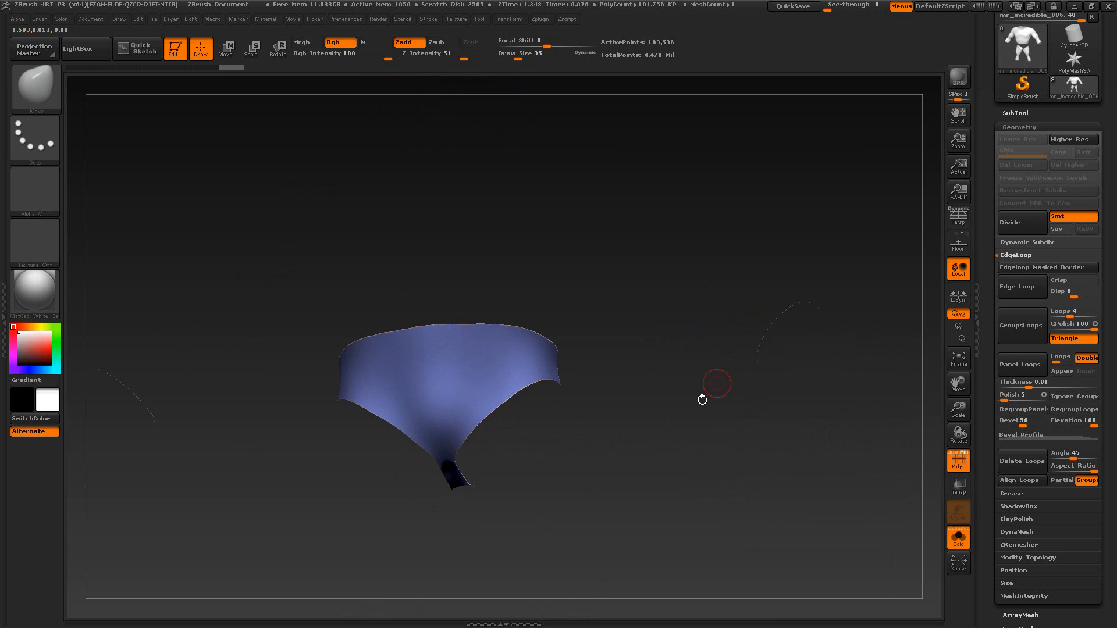
Step: Keep only the collar and trunks visible, excluding the stray wrist and ankle loops, and regroup them with GroupVisible
mouse_move(702, 400)
mouse_down()
mouse_move(683, 441)
mouse_move(611, 386)
mouse_up()
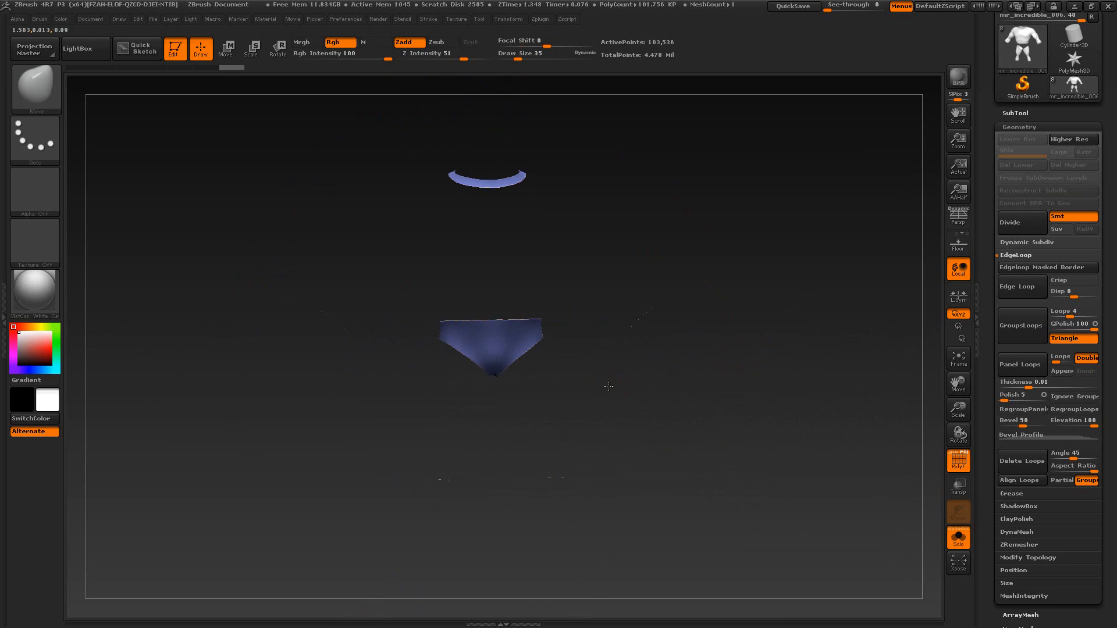
mouse_move(400, 134)
ctrl+shift+mouse_down()
mouse_move(519, 354)
mouse_move(600, 405)
ctrl+shift+mouse_up()
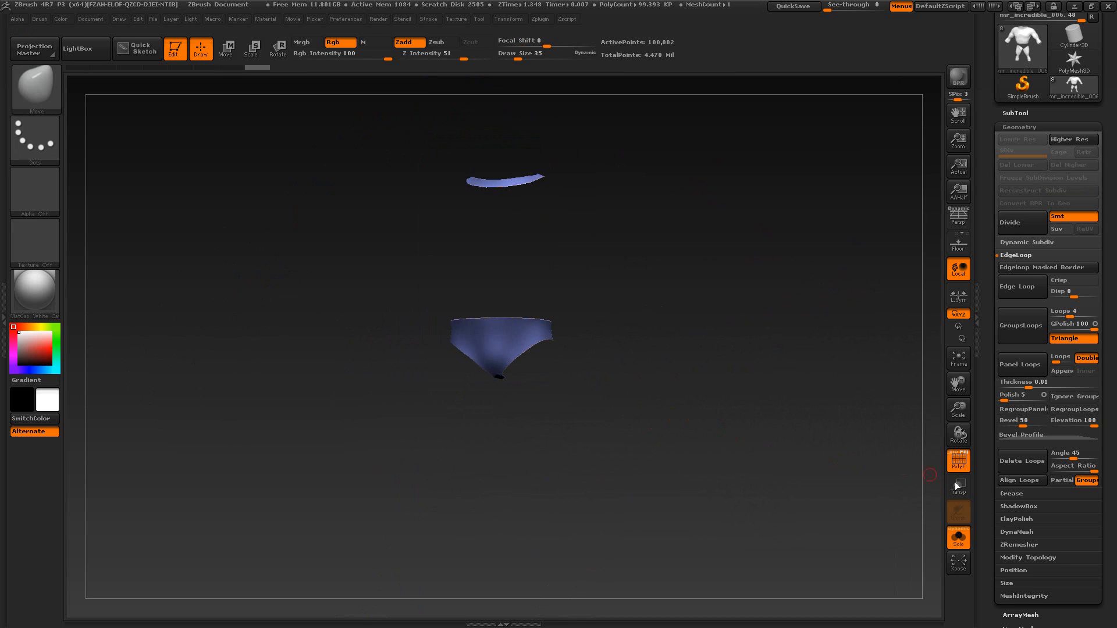
scroll(985, 506, down, 5)
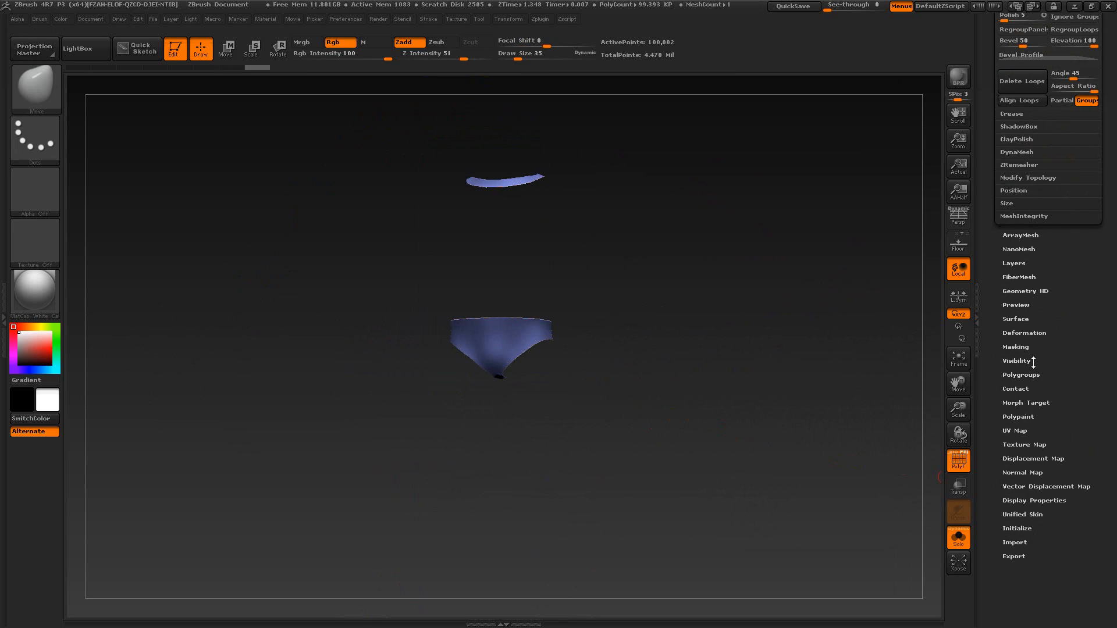
click(1021, 375)
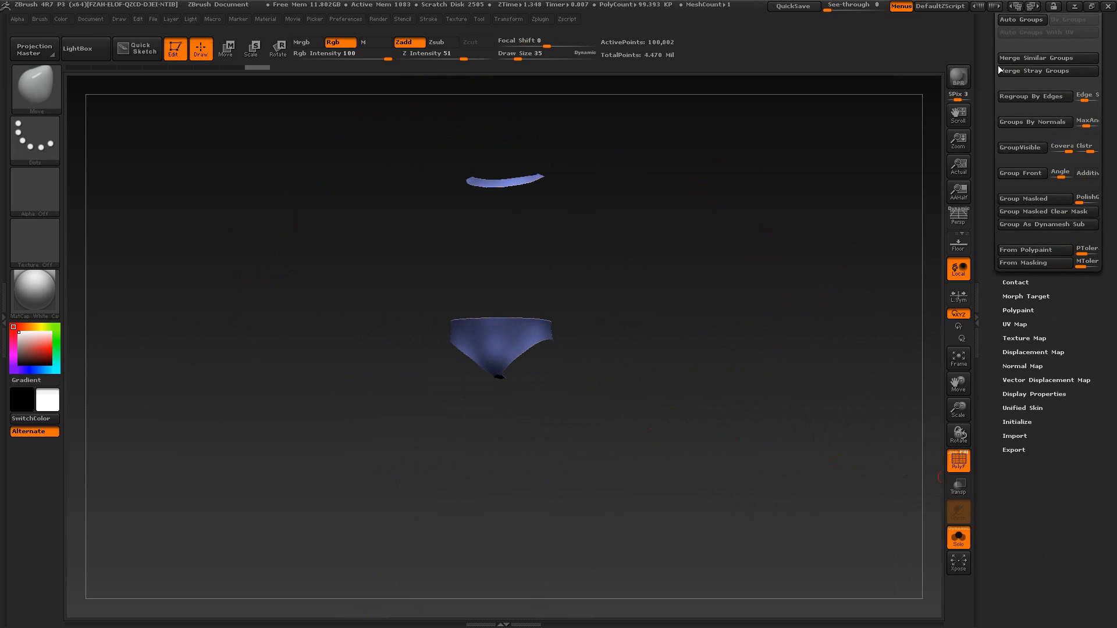
click(1019, 148)
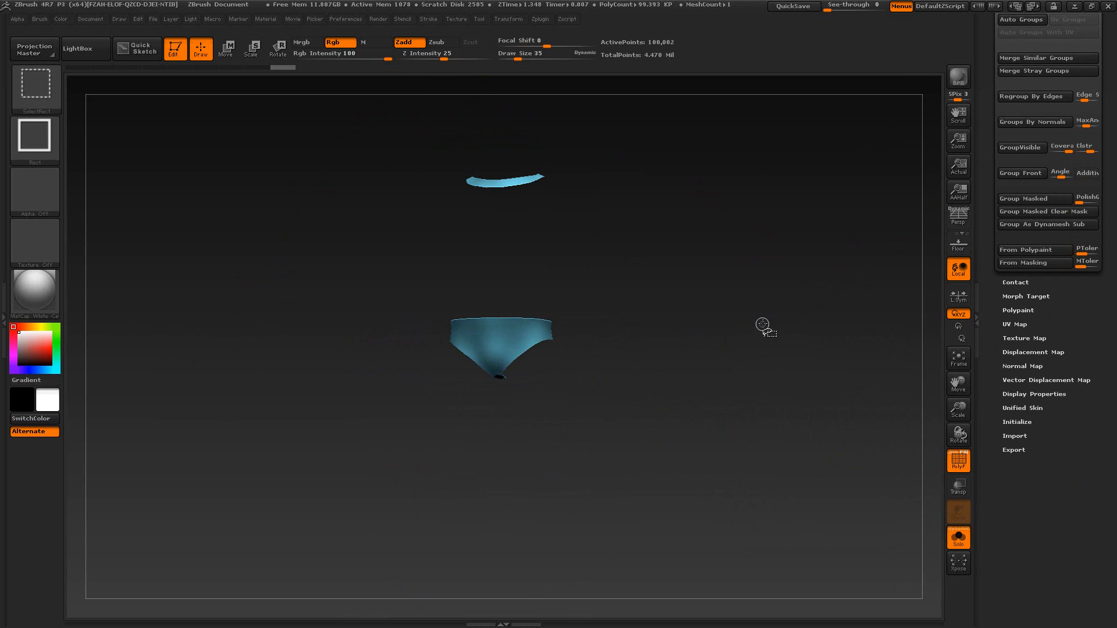
Step: Invert the visibility, merge the rest of the suit into one polygroup with GroupVisible, and unhide the whole torso
ctrl+shift+click(788, 361)
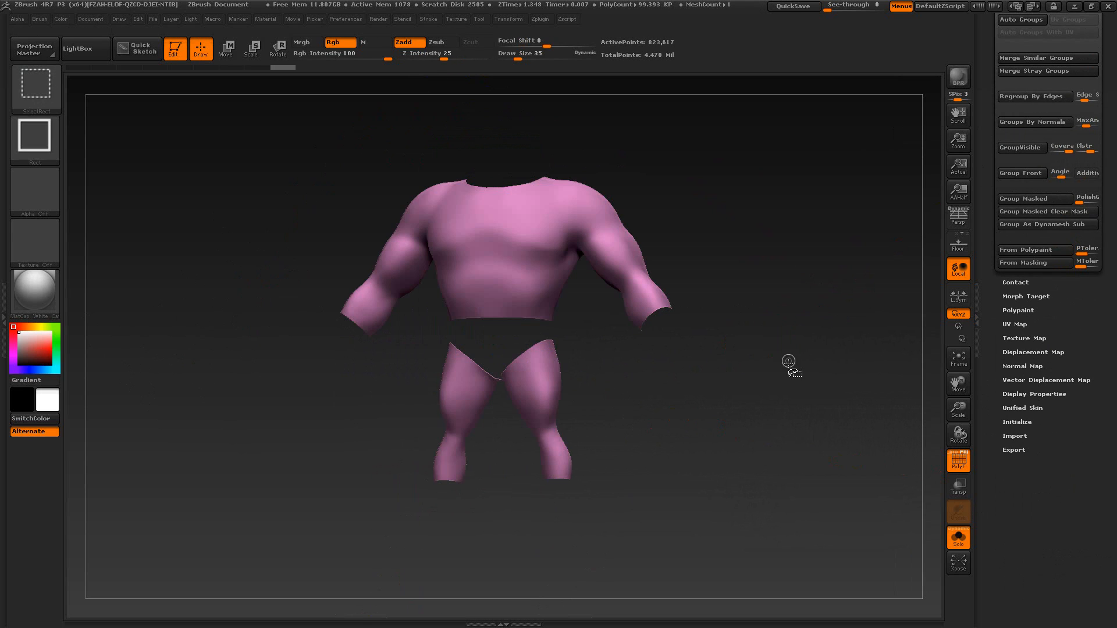
click(1018, 149)
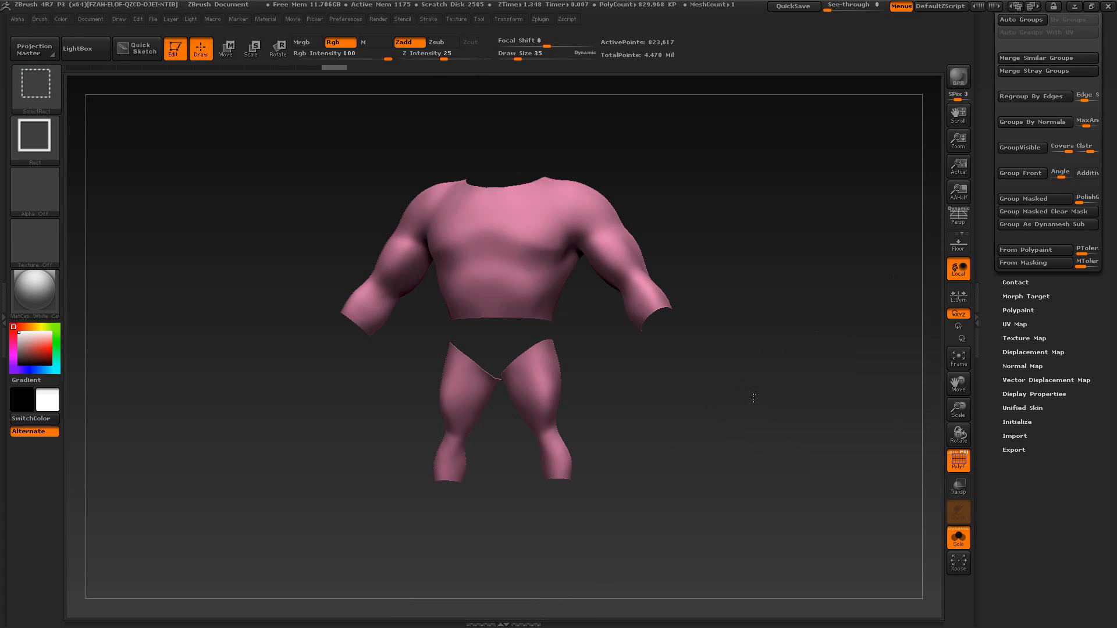
ctrl+shift+click(721, 421)
drag(720, 421, 730, 463)
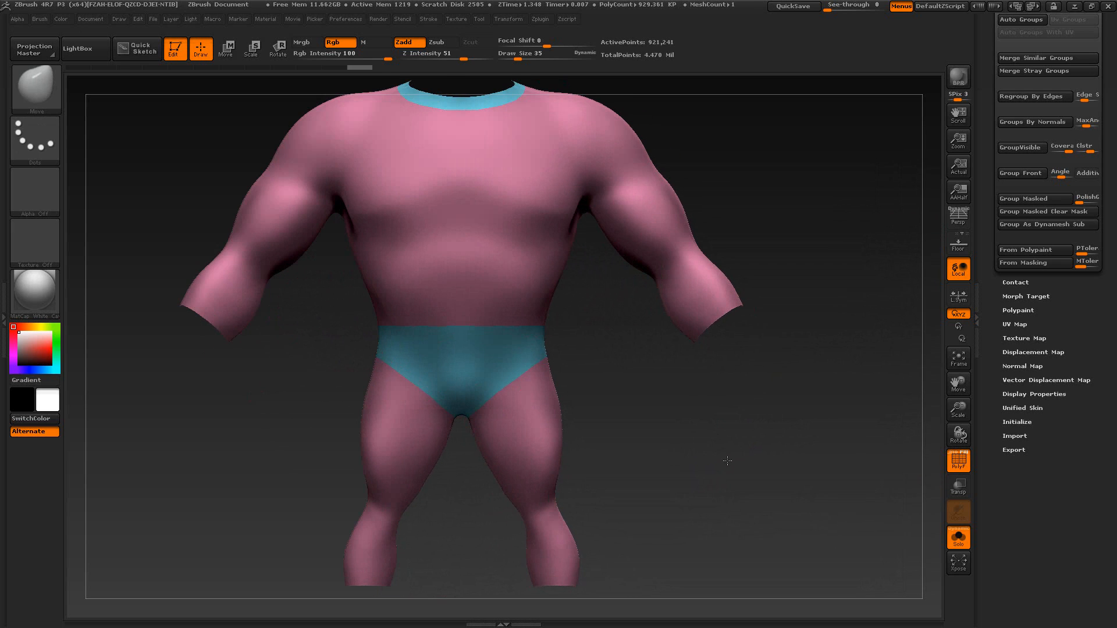
Step: Compare the torso with the polygroup colours hidden and shown
click(964, 465)
mouse_move(765, 466)
mouse_down()
mouse_move(751, 434)
mouse_move(748, 464)
mouse_up()
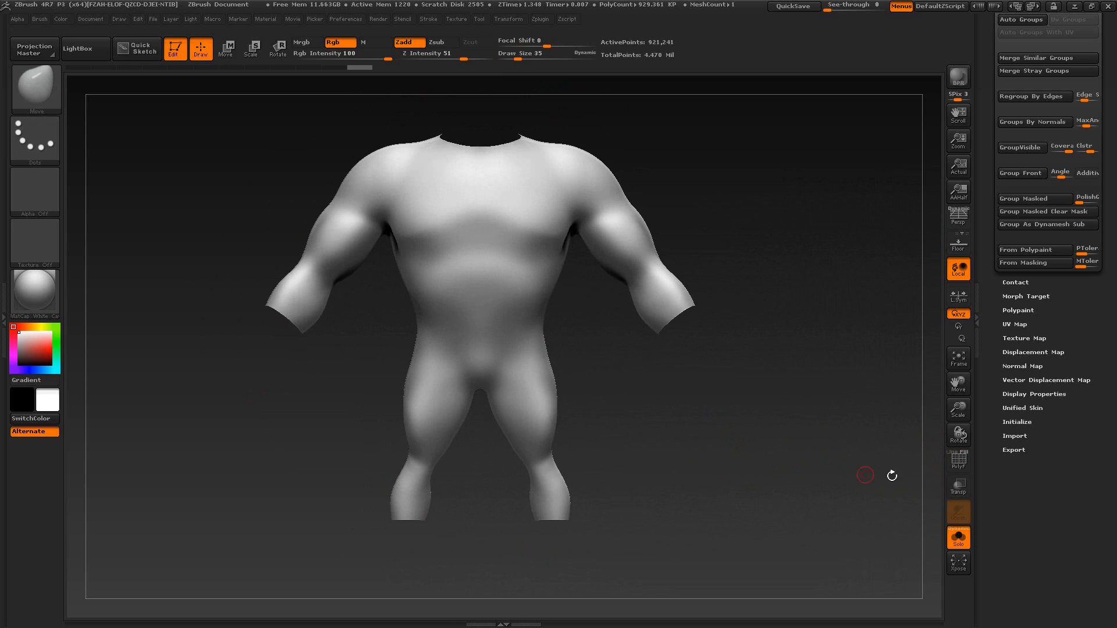
click(958, 464)
drag(787, 431, 778, 427)
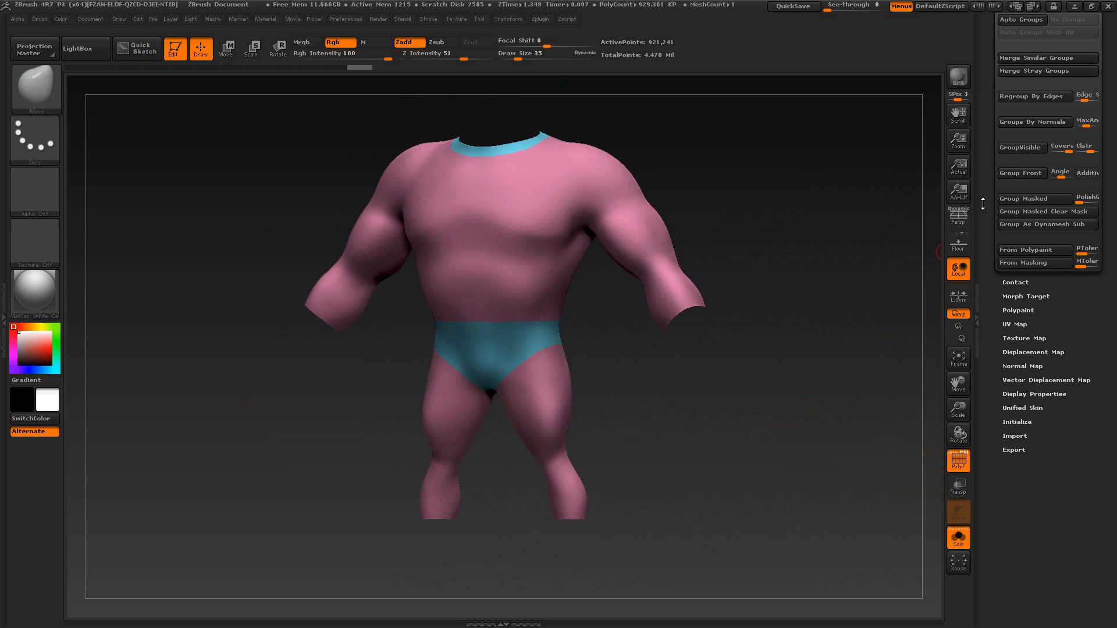
Step: Turn off Solo to show the full character and hide the overlapping torso subtool mr_incredible_008
drag(982, 204, 983, 535)
click(959, 538)
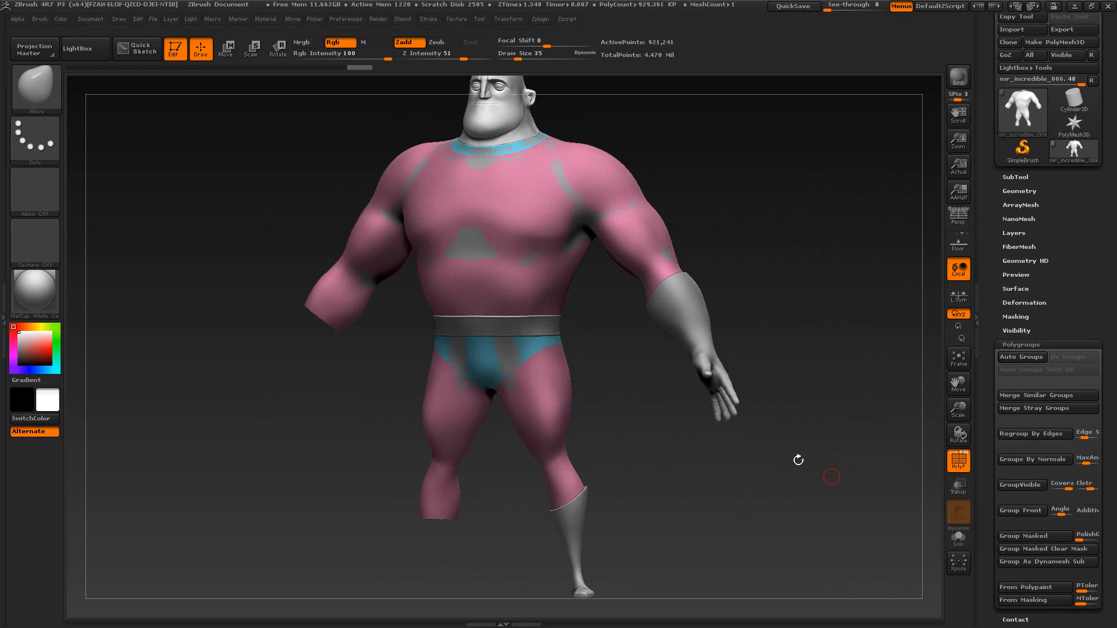
click(1011, 177)
click(1092, 215)
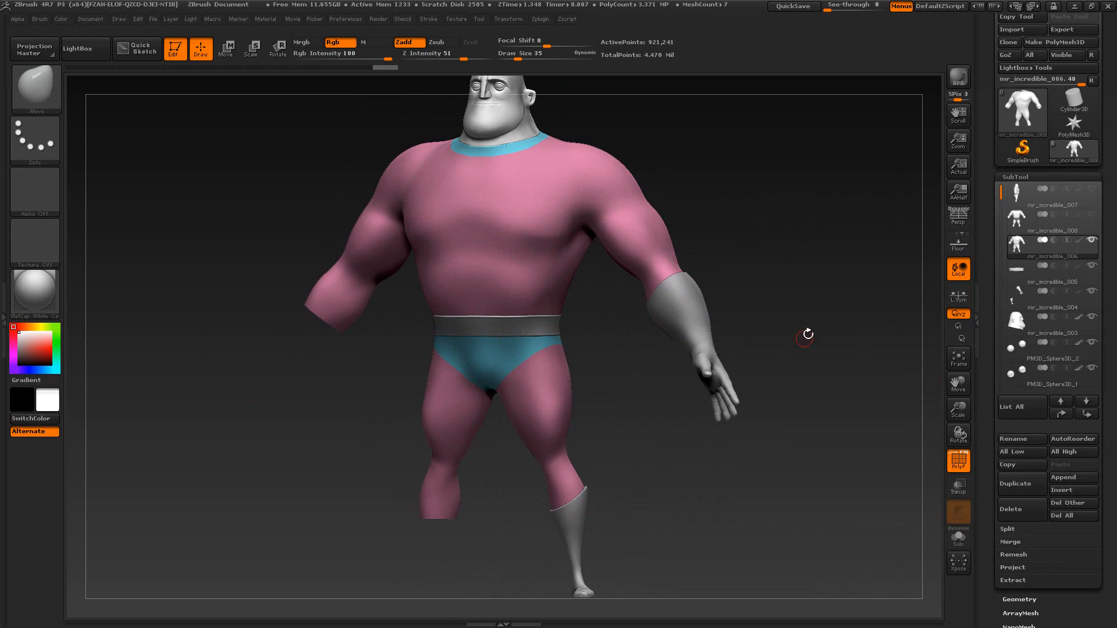
Step: Compare the full character with the Mr. Incredible reference image in XnView, return to ZBrush, and QuickSave the project
drag(808, 333, 747, 393)
key(alt+Tab)
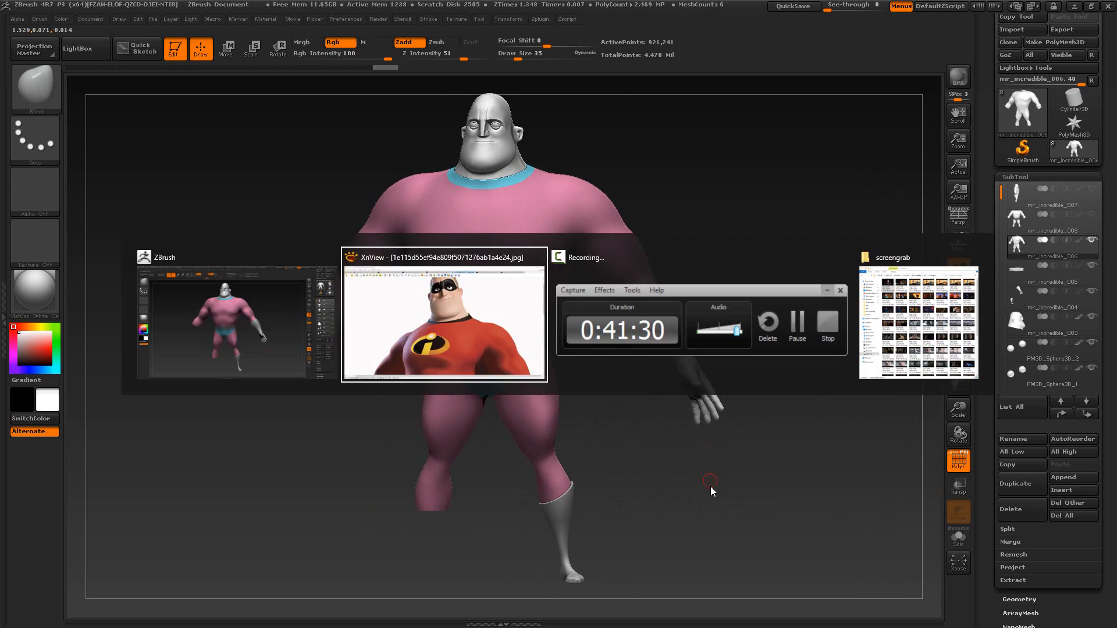
key(alt+Tab)
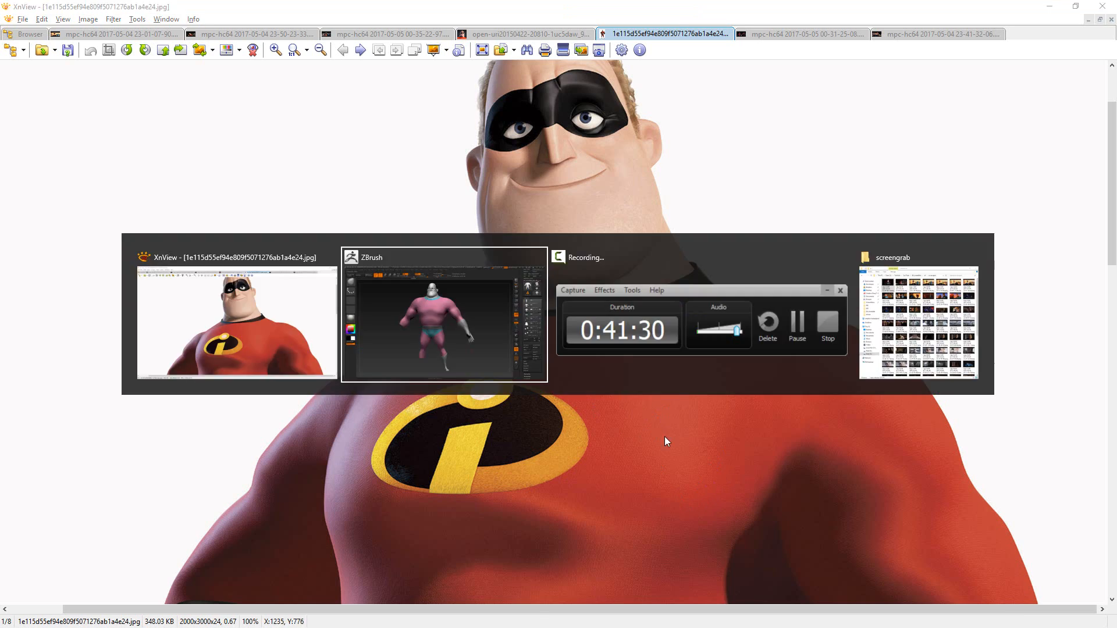
drag(665, 436, 640, 426)
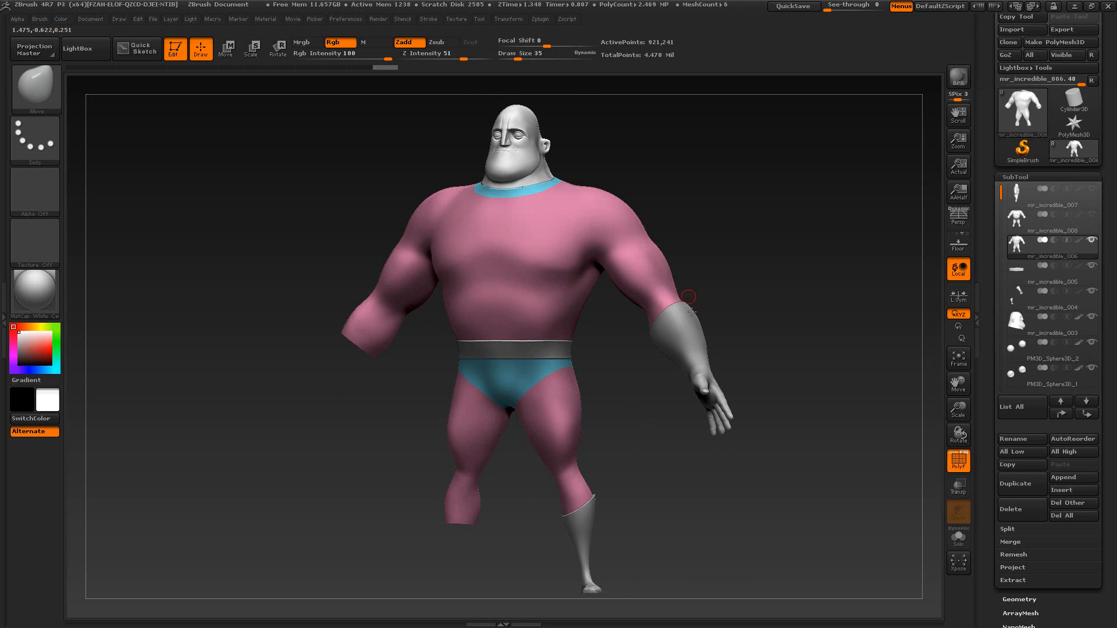
drag(786, 380, 834, 371)
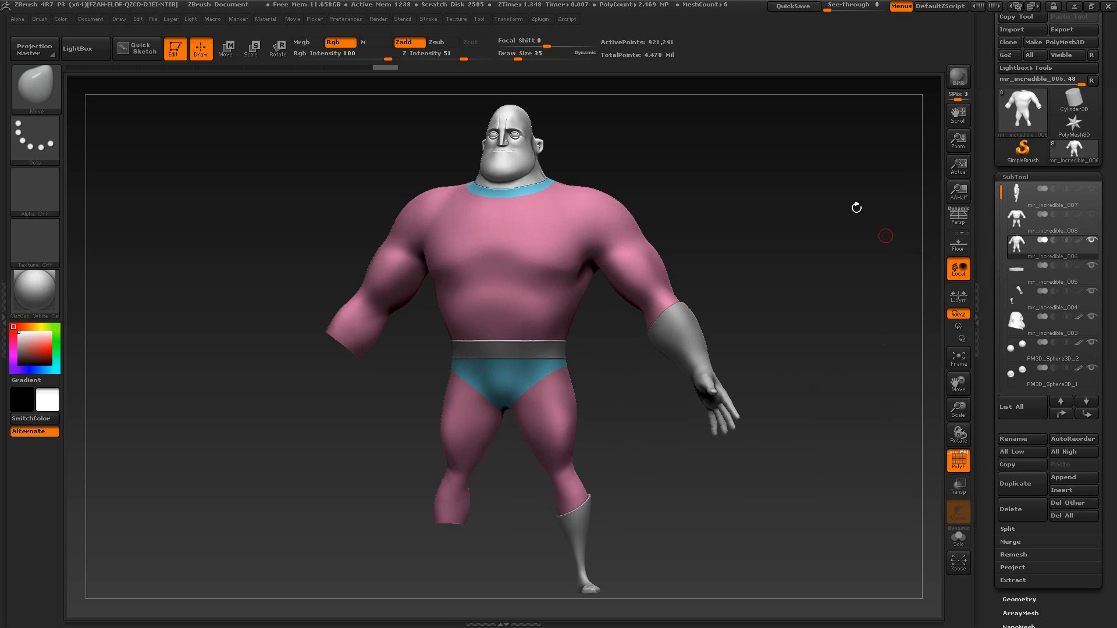
click(793, 8)
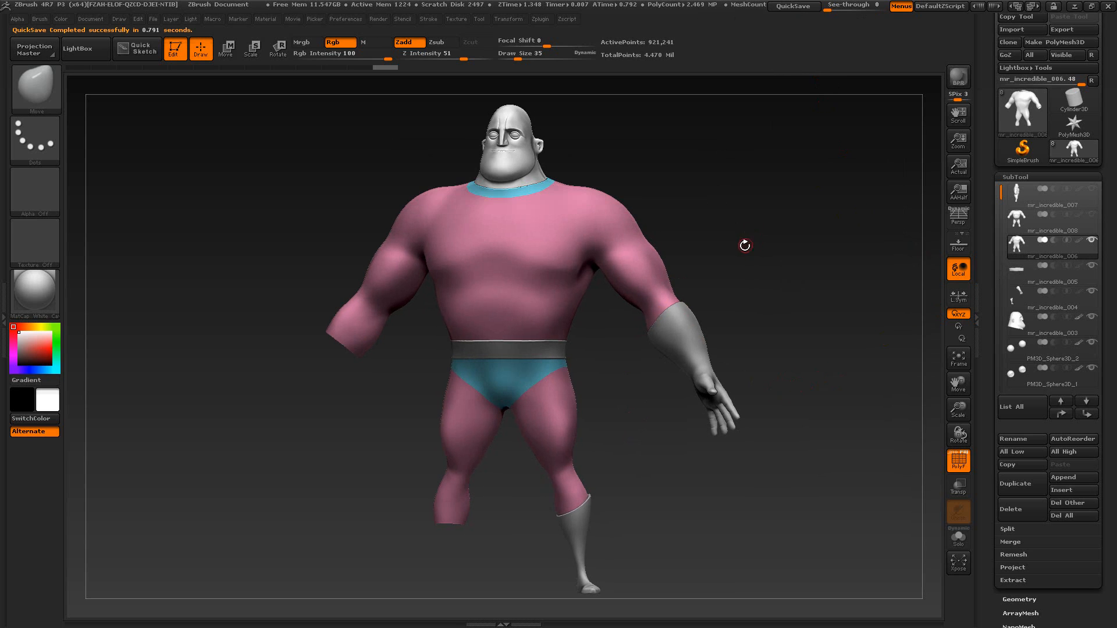
Step: Switch the active material to SkinShade4 and check it on the head and shoulders
drag(743, 245, 771, 397)
alt+drag(680, 317, 739, 326)
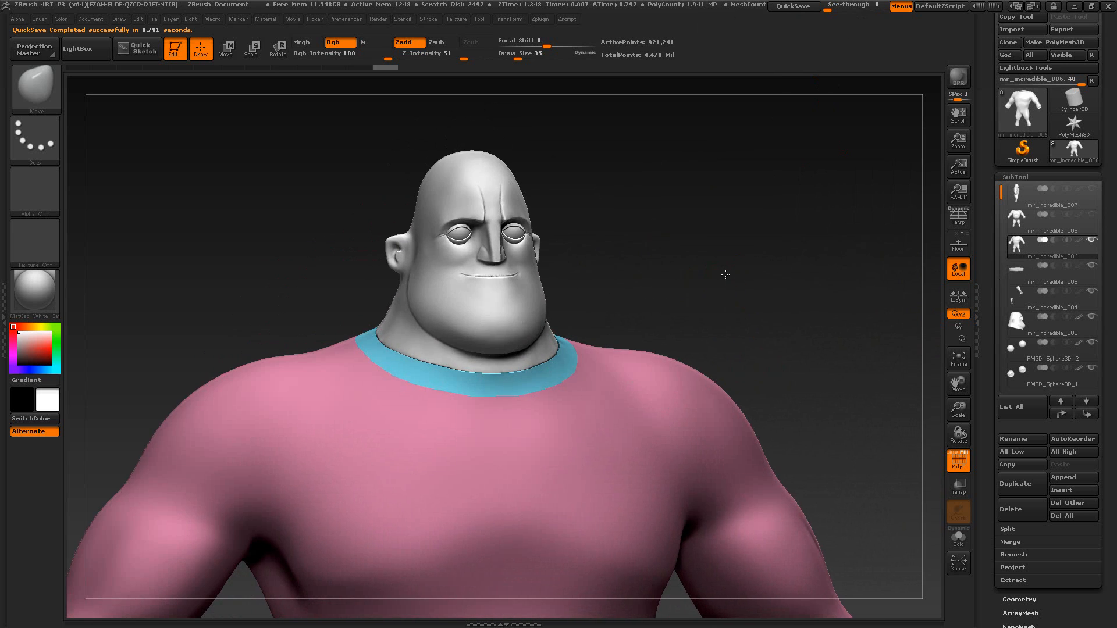
click(50, 292)
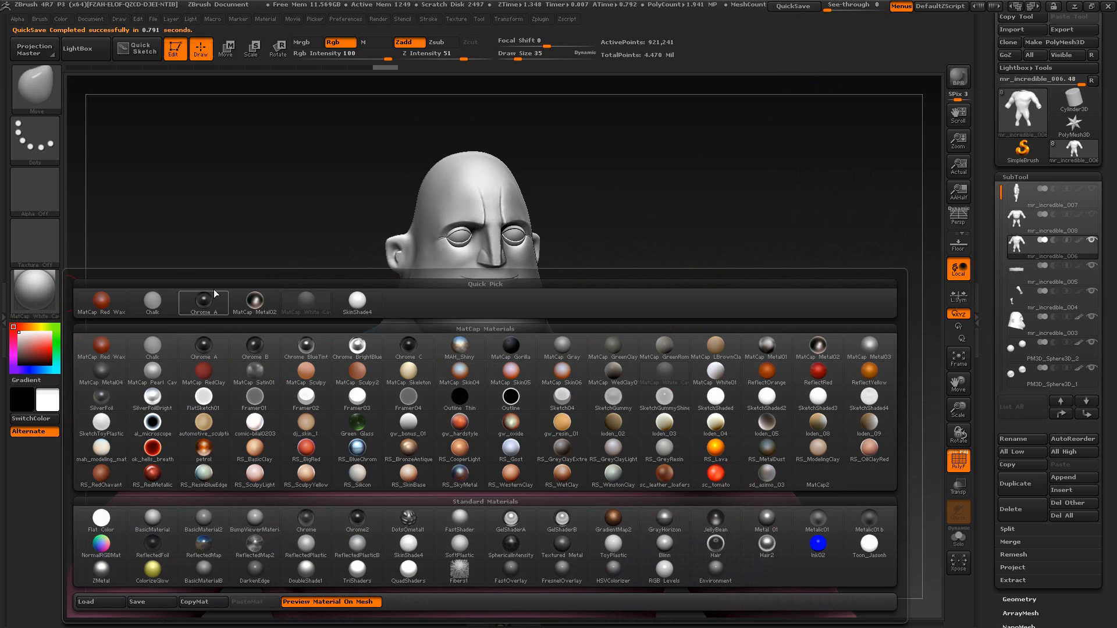
click(359, 307)
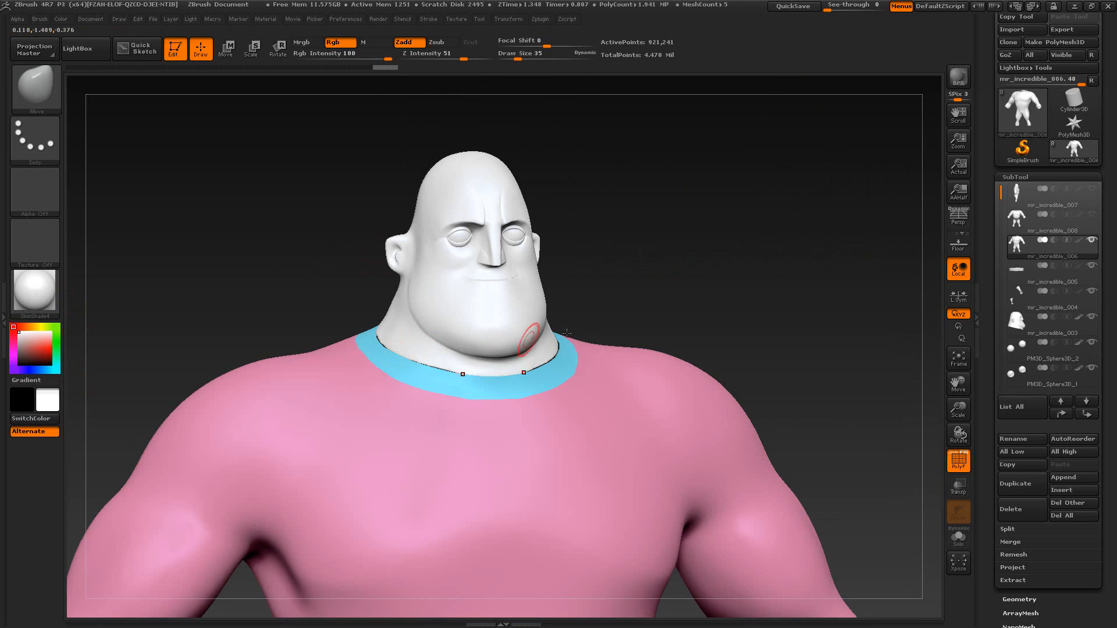
drag(691, 269, 715, 284)
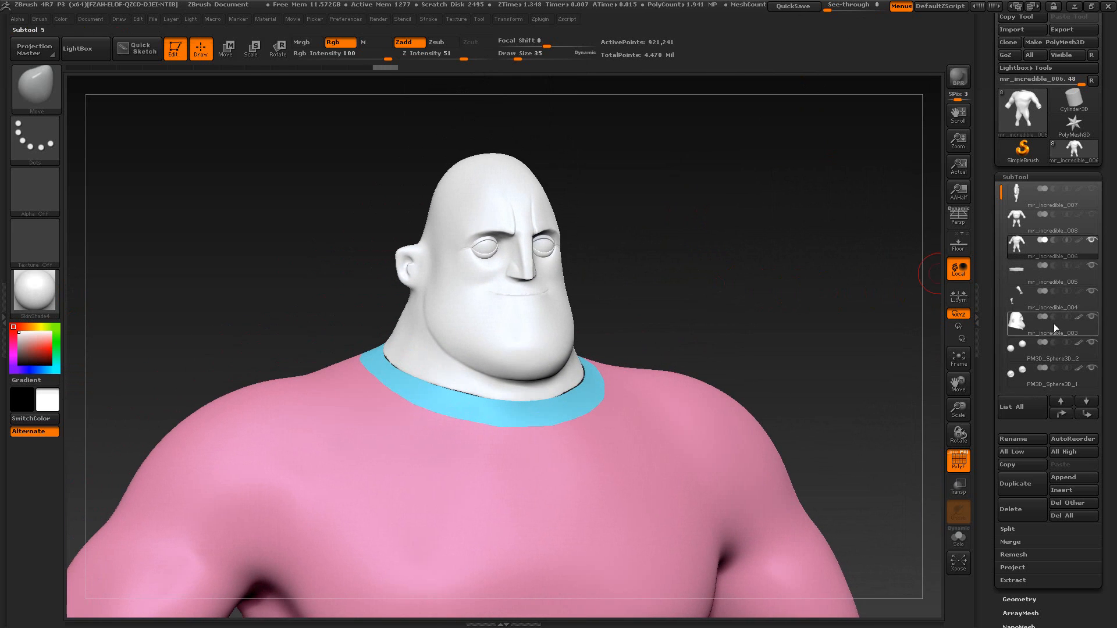
Step: Select the head subtool mr_incredible_003 and hide its polygroup colours
click(1088, 329)
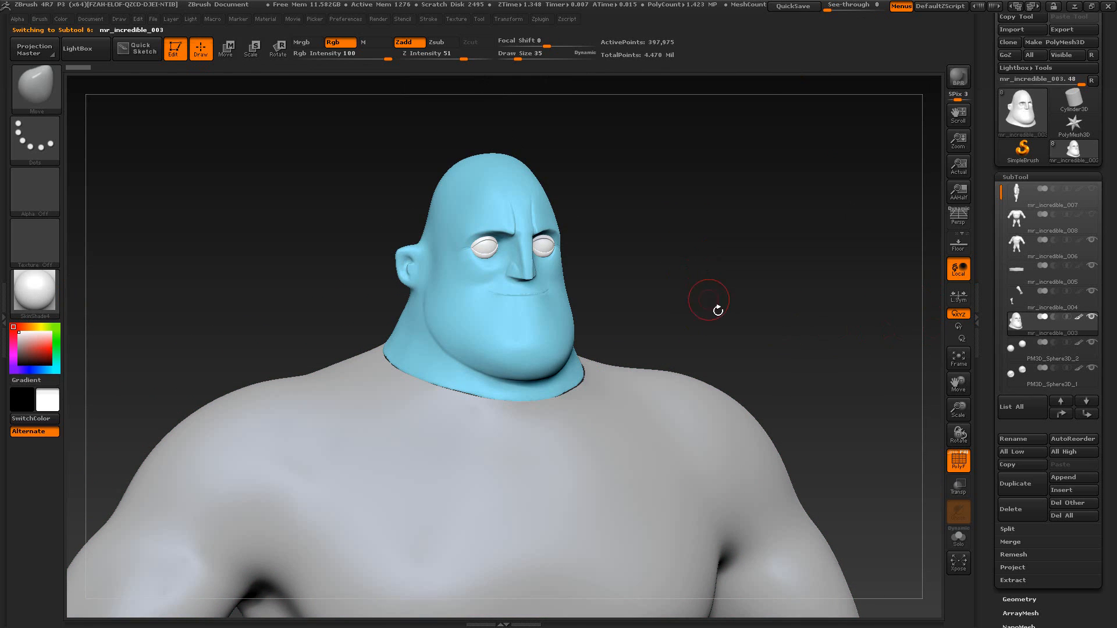
click(960, 466)
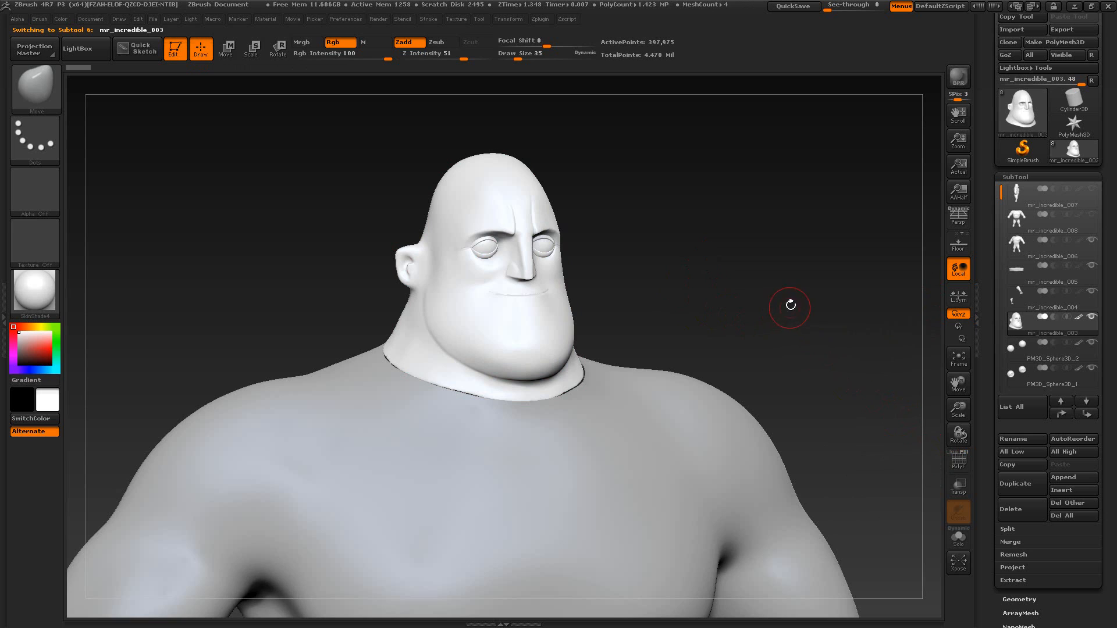
mouse_move(789, 304)
mouse_down()
mouse_move(742, 308)
mouse_move(772, 317)
mouse_up()
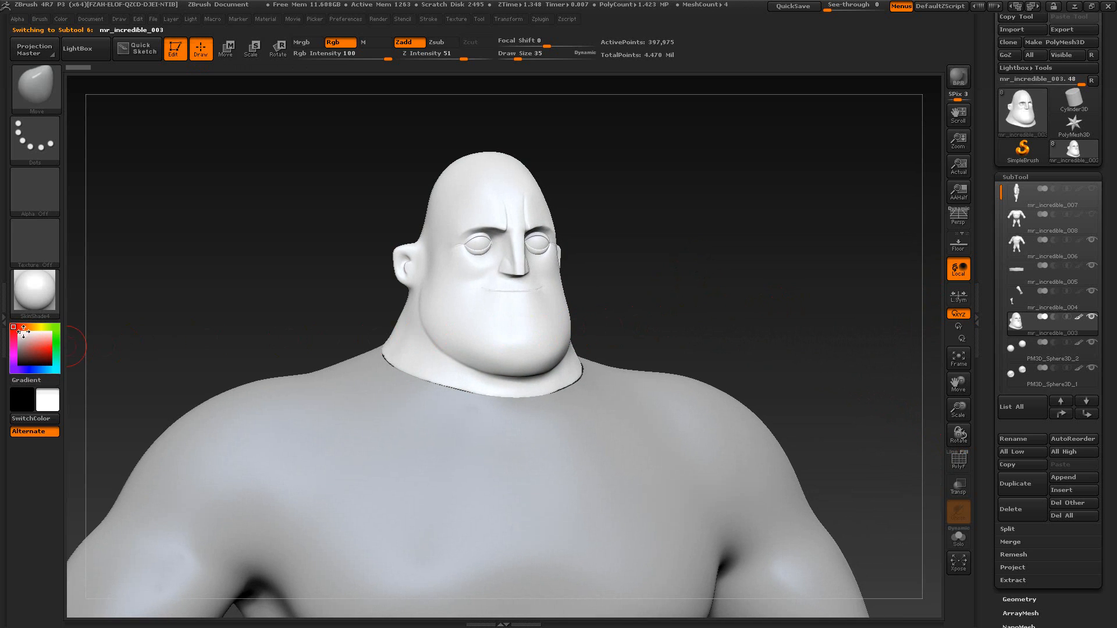
Step: Pick a tan skin colour of RGB 241, 195, 148, checking it against the reference image in XnView
drag(23, 330, 34, 342)
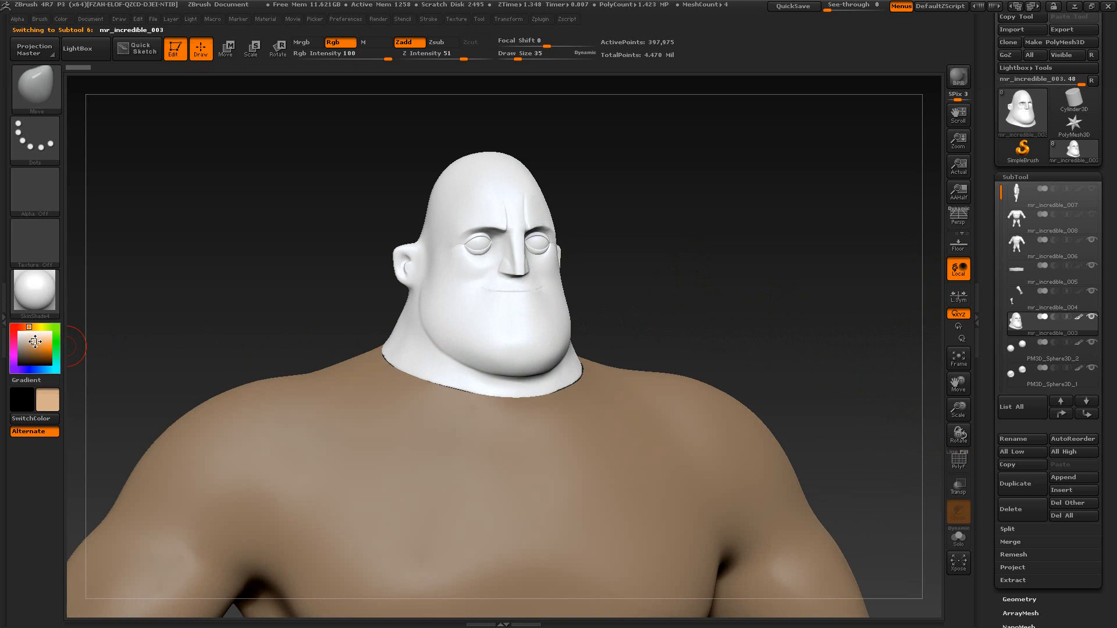
key(alt+Tab)
key(alt+Tab)
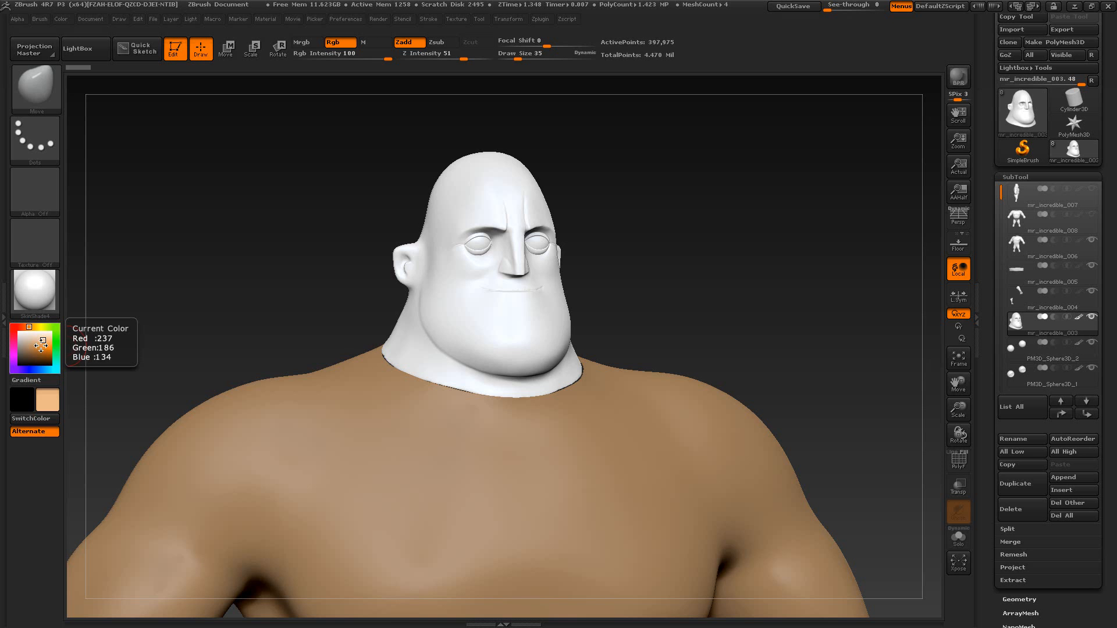
click(44, 338)
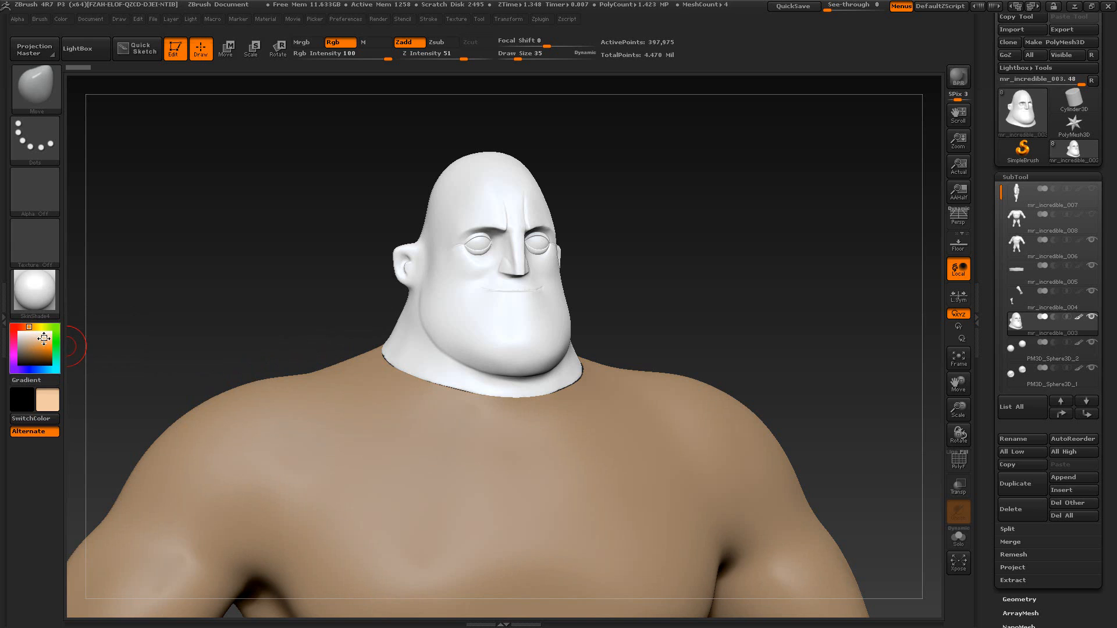
key(alt+Tab)
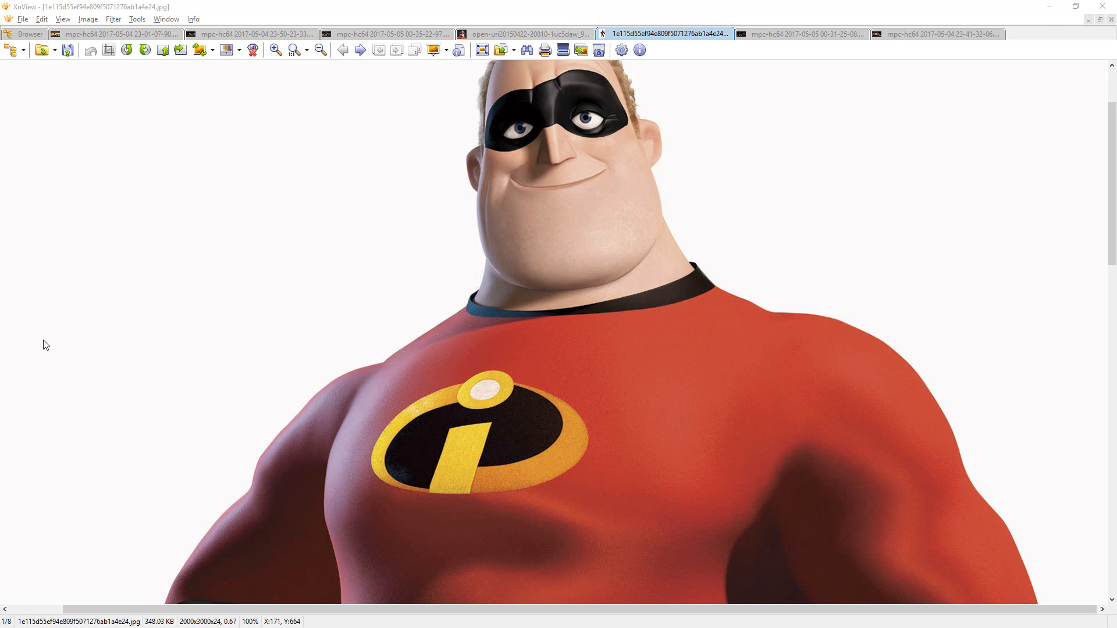
key(alt+Tab)
click(45, 337)
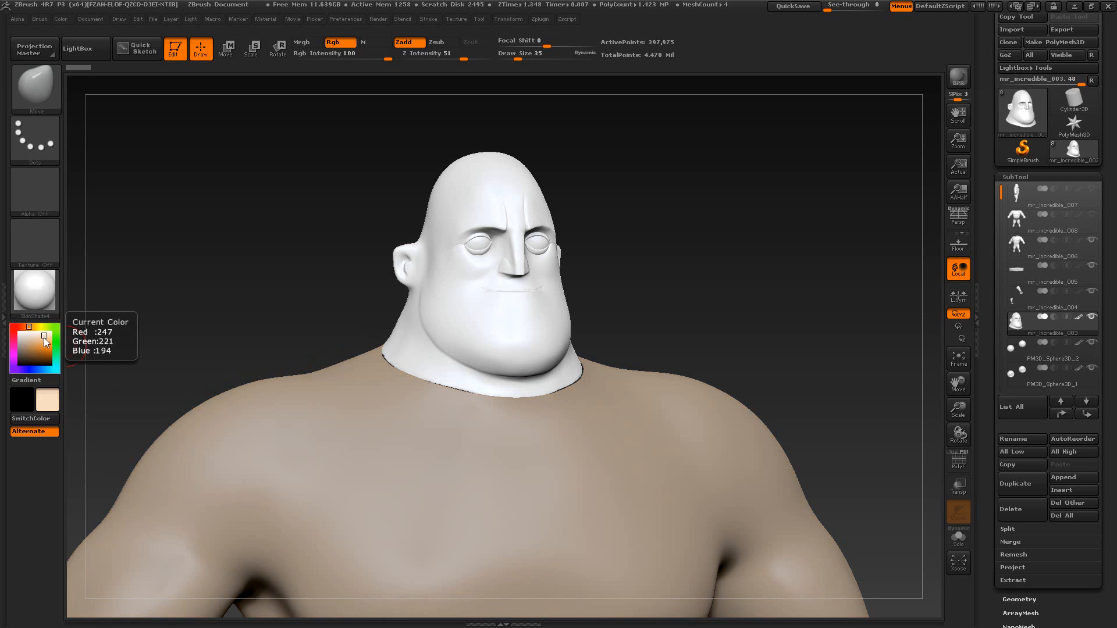
click(44, 339)
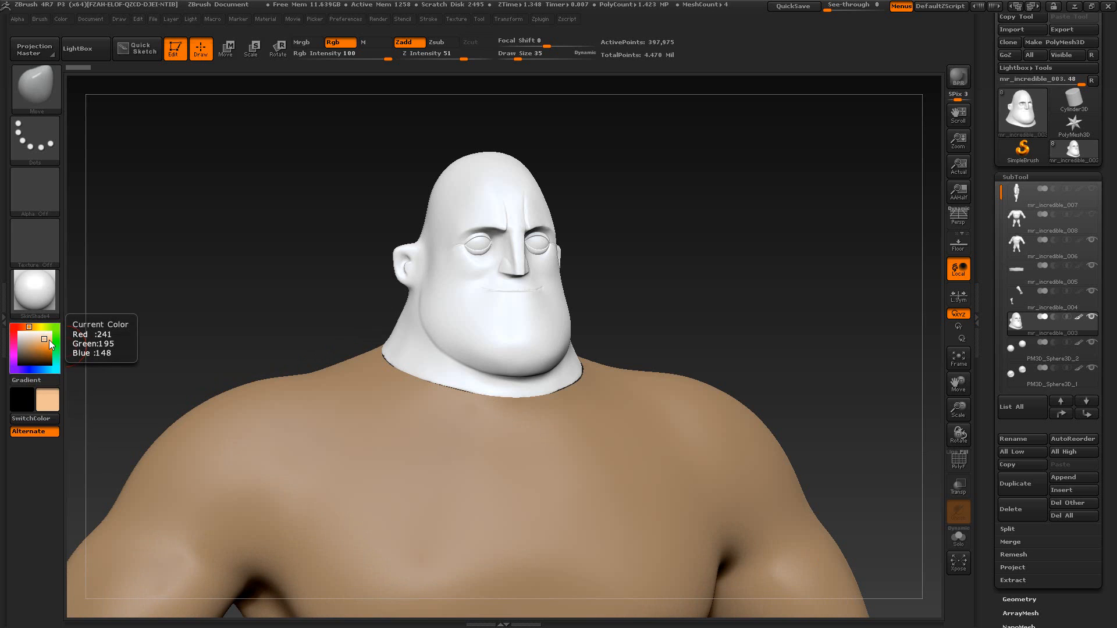
Step: Refine the skin colour to RGB 247, 203, 159 using the reference image and fill the head with it
key(alt+Tab)
key(alt+Tab)
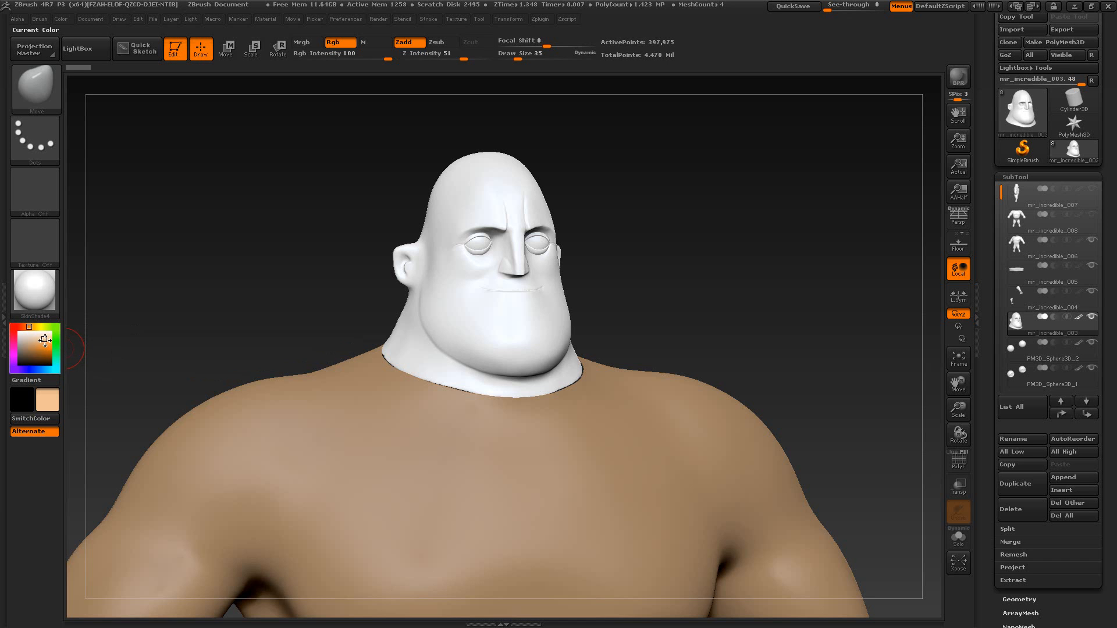
click(45, 339)
click(45, 340)
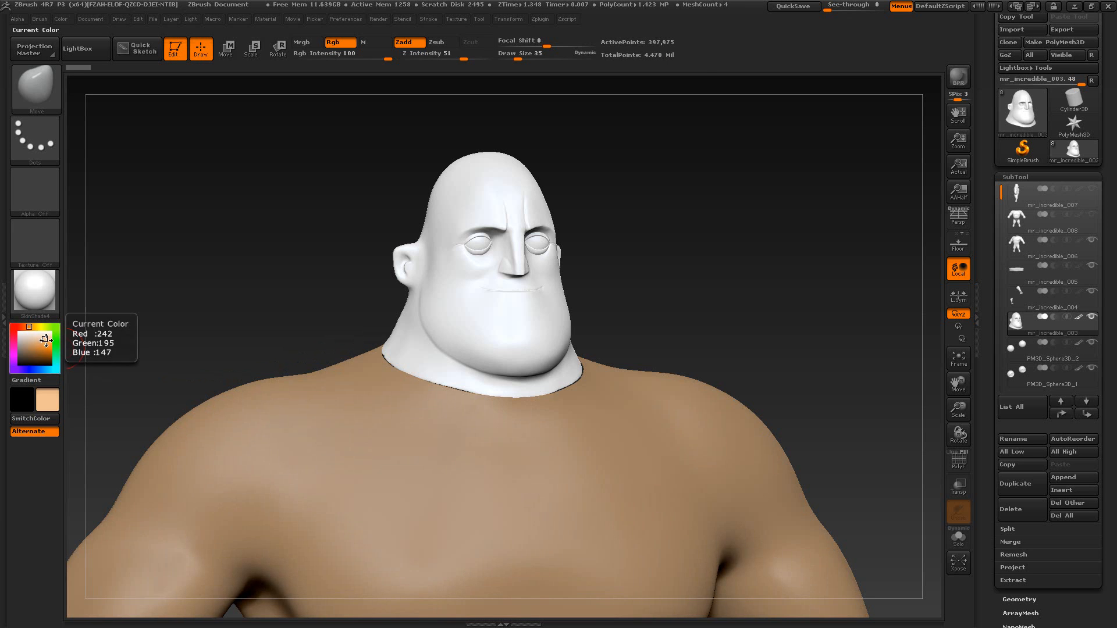
click(46, 336)
click(46, 337)
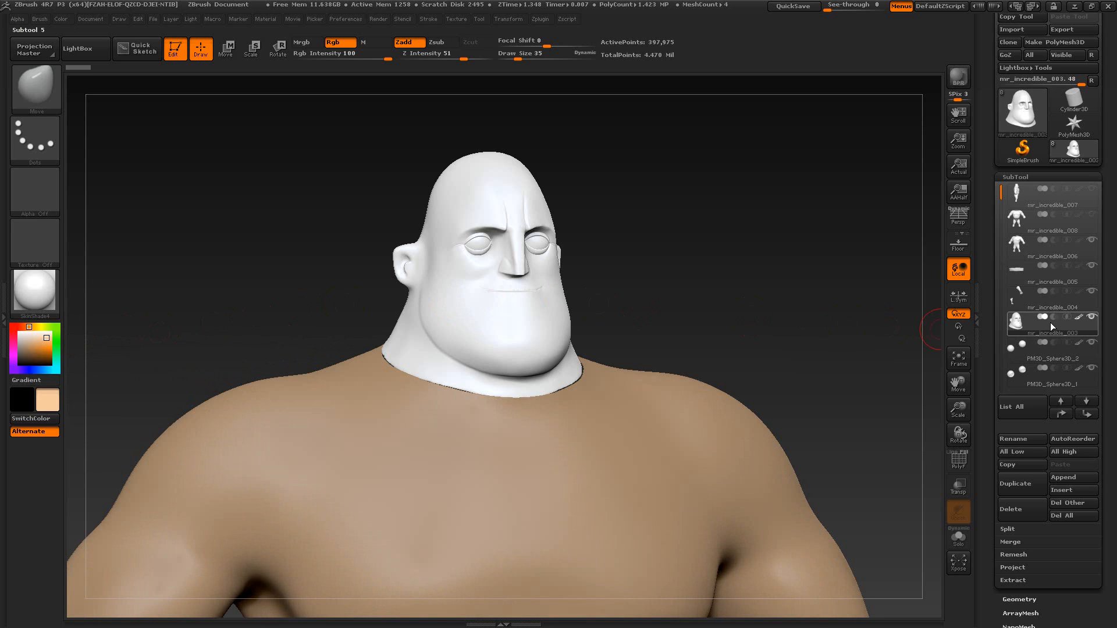
click(62, 20)
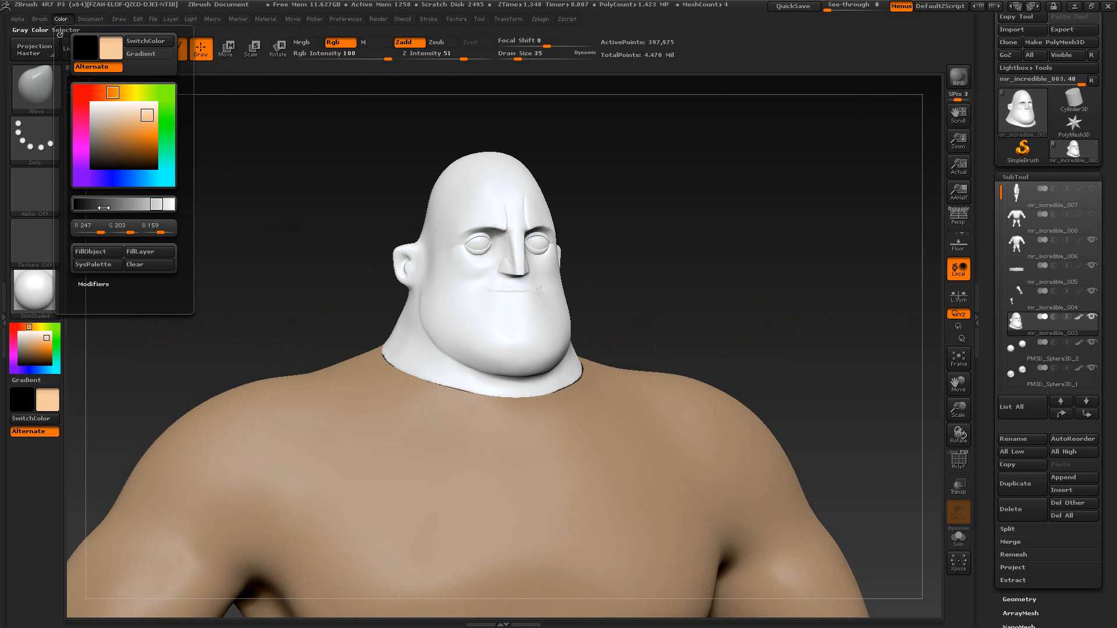
click(100, 253)
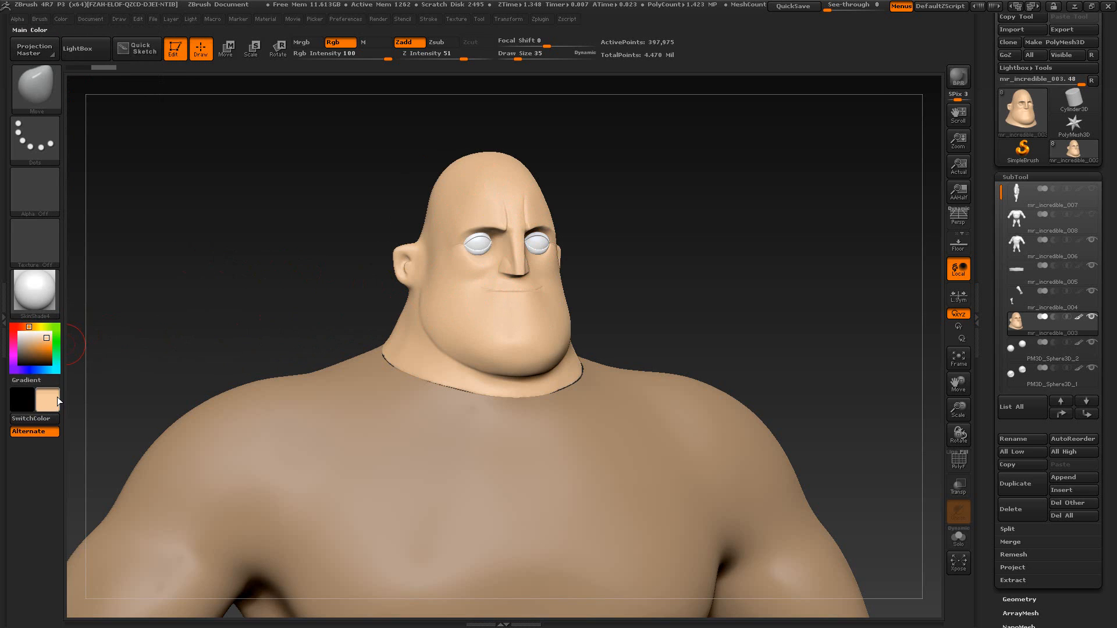
Step: Check the reference image again, shift the colour to a pinker peach skin tone, and fill the head with it
key(alt+Tab)
key(alt+Tab)
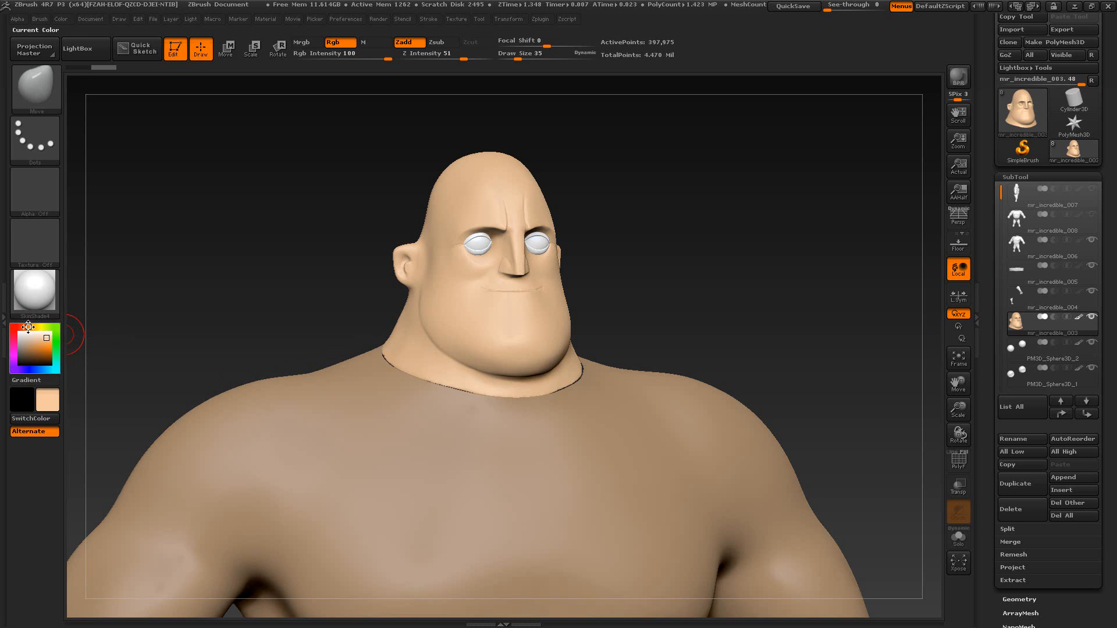
click(61, 20)
click(62, 19)
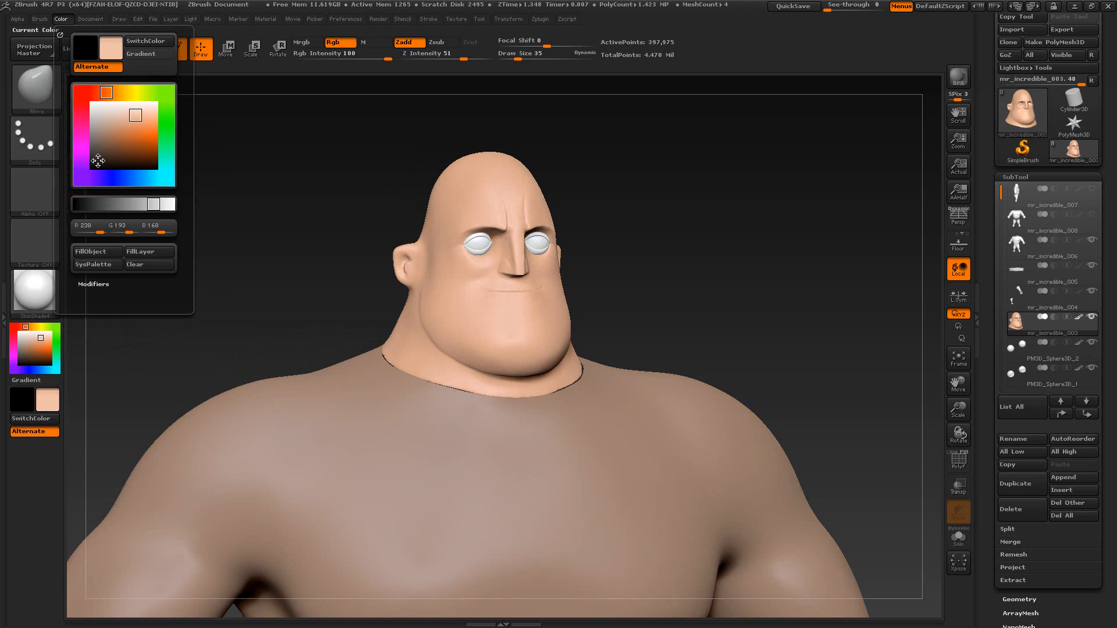
click(106, 256)
Step: Select the eyelid subtool PM3D_Sphere3D_1 and fill it with the same peach skin tone
drag(686, 267, 778, 356)
click(1090, 382)
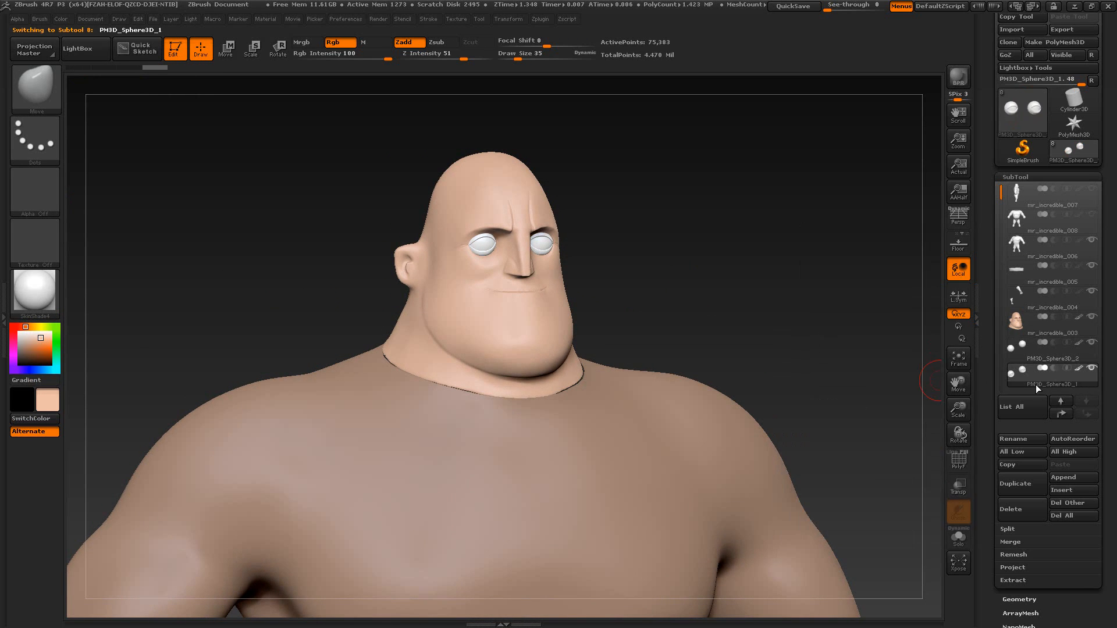
click(60, 19)
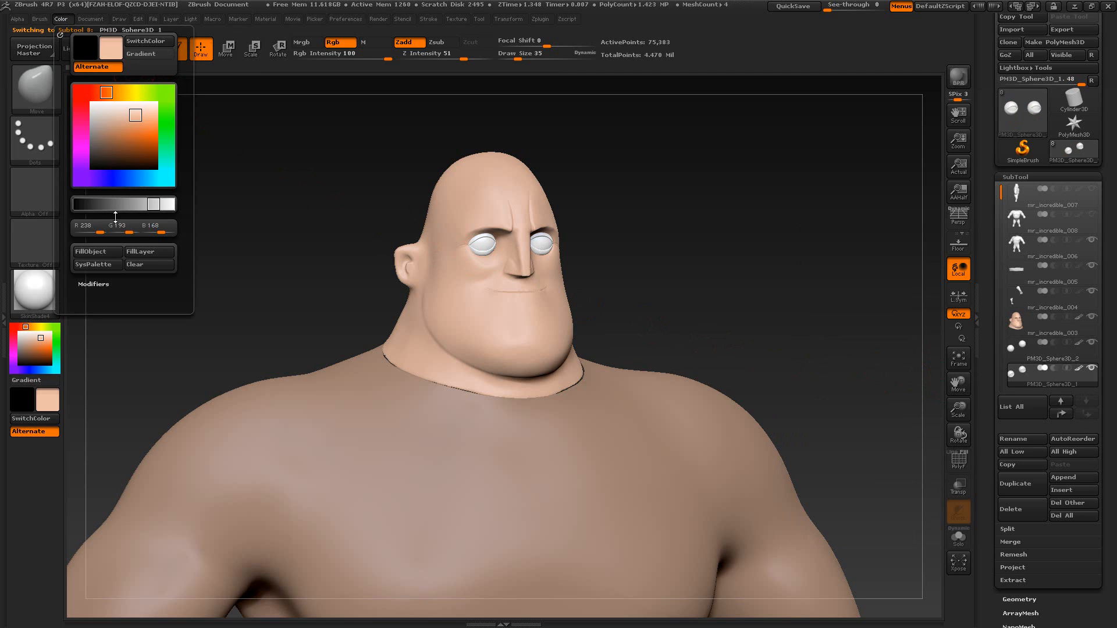
click(106, 253)
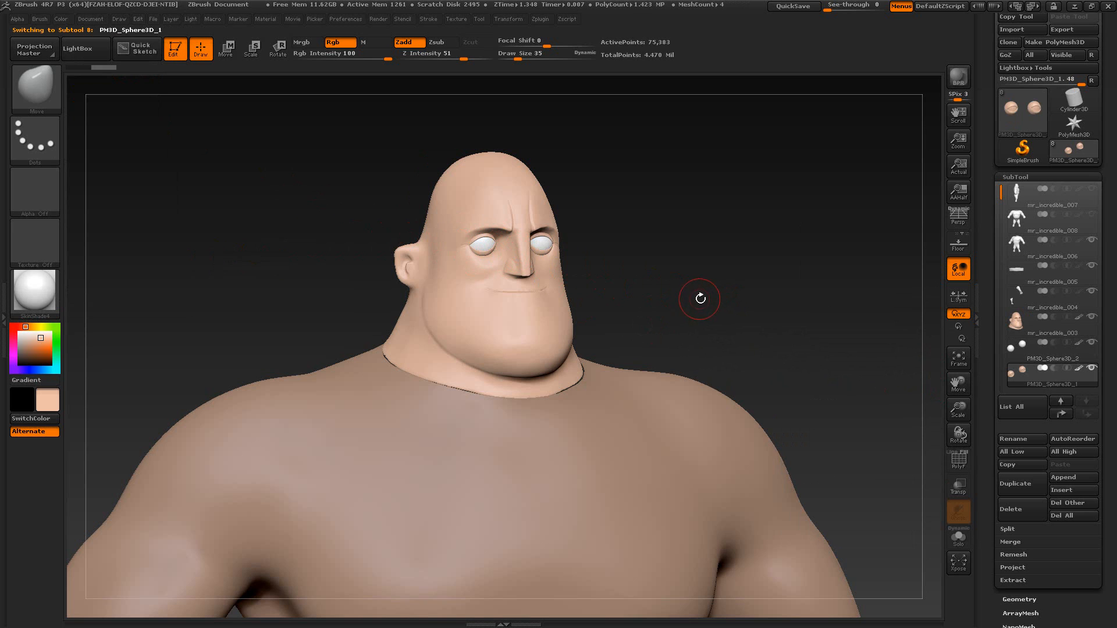
Step: Select the torso subtool mr_incredible_006, isolate it with Solo, and show its polygroup colours
drag(758, 303, 693, 104)
alt+drag(786, 195, 733, 189)
click(1091, 256)
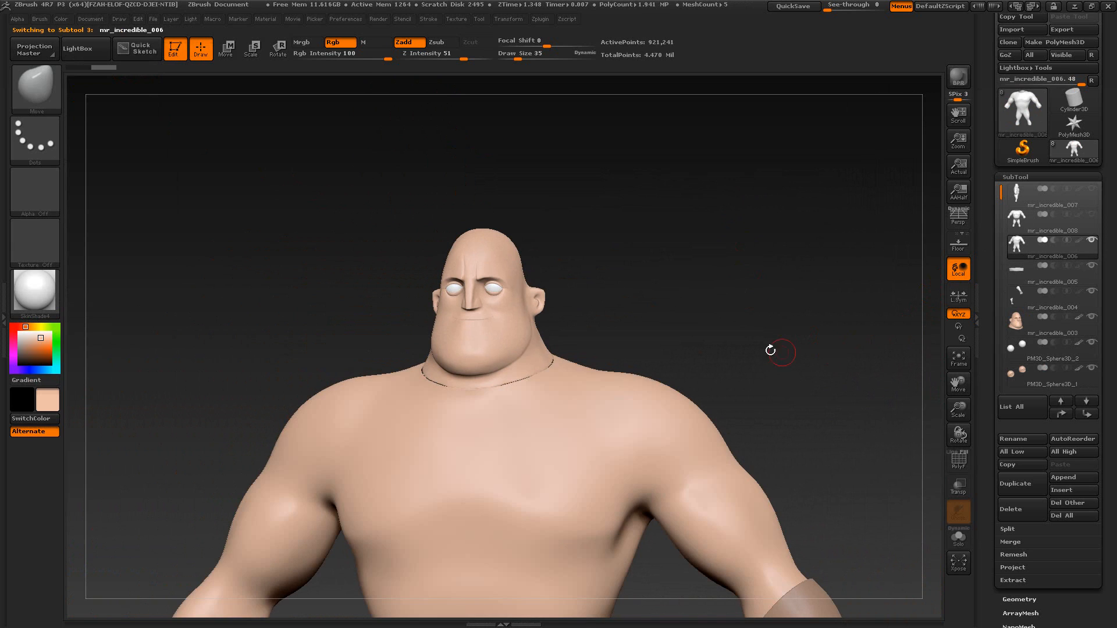
alt+drag(802, 363, 784, 226)
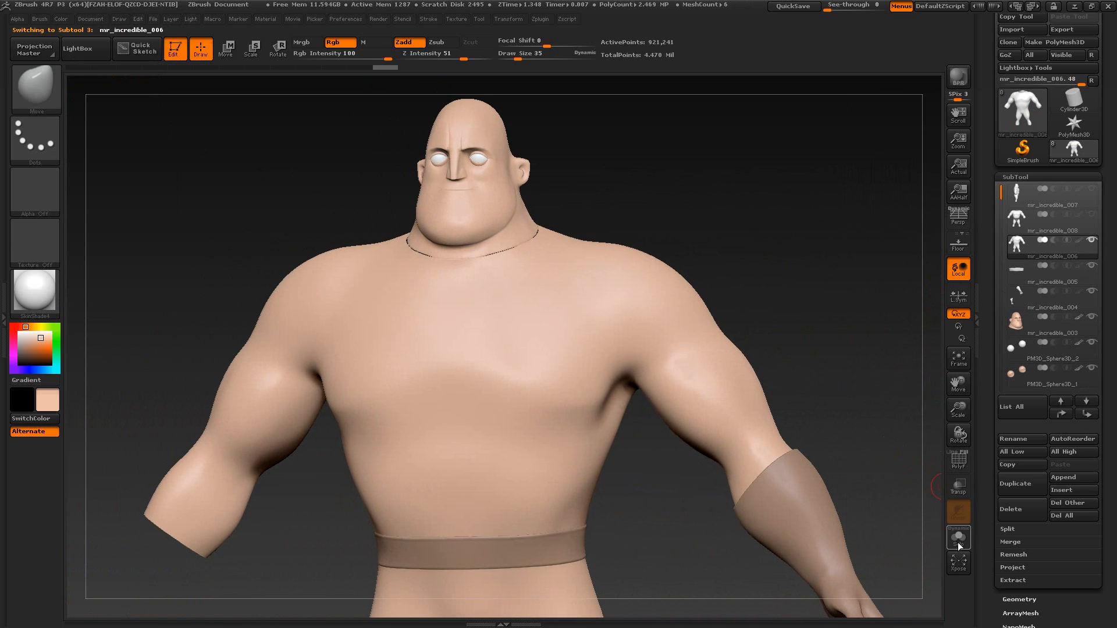
click(959, 541)
click(958, 461)
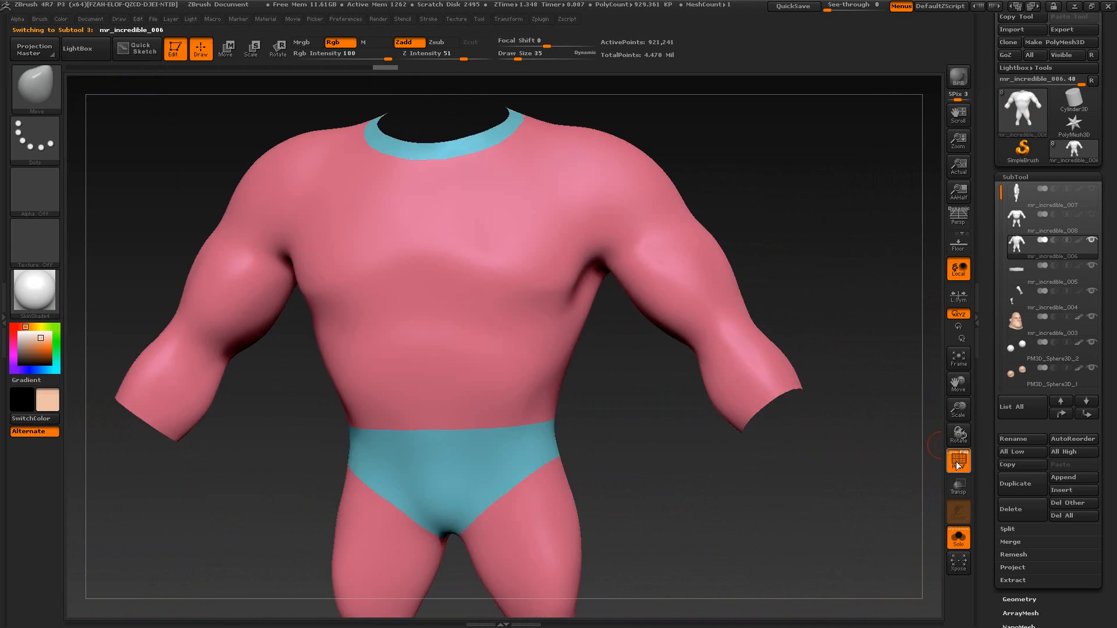
drag(706, 533, 660, 473)
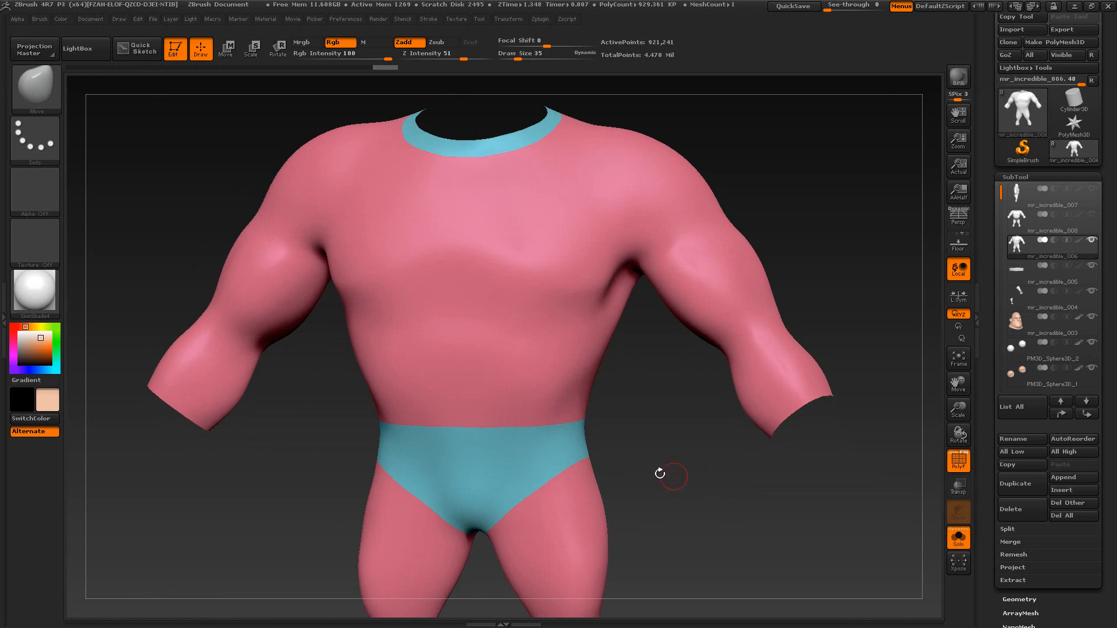
Step: Isolate the collar and trunks polygroup, turn off the polygroup display, and fill it with near-black, RGB 14, 13, 12
key(ctrl+shift)
ctrl+shift+click(508, 463)
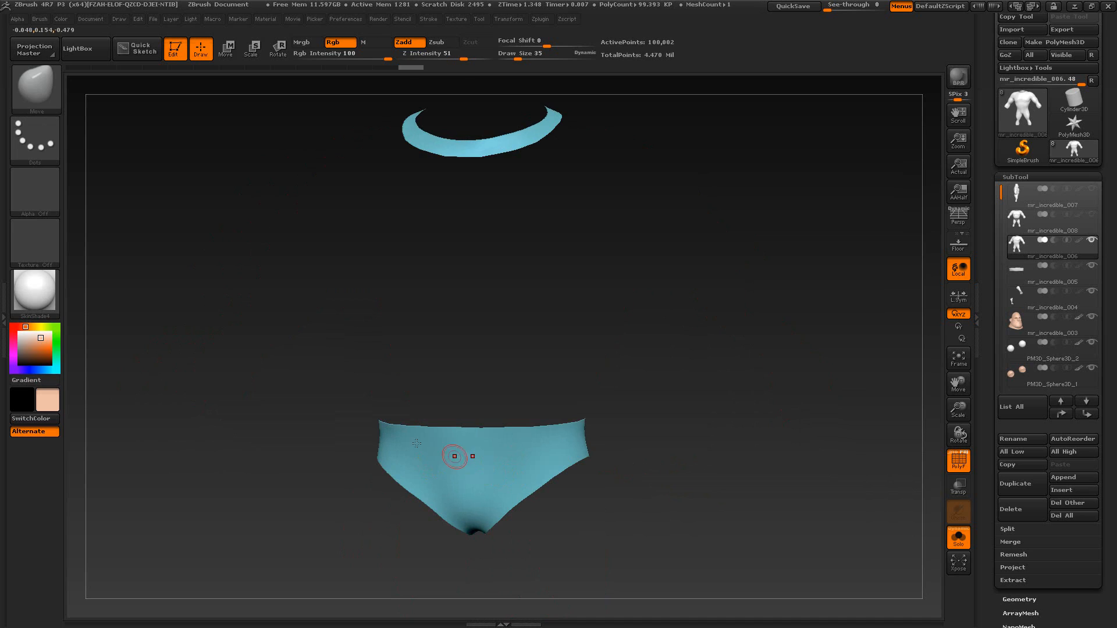
click(958, 463)
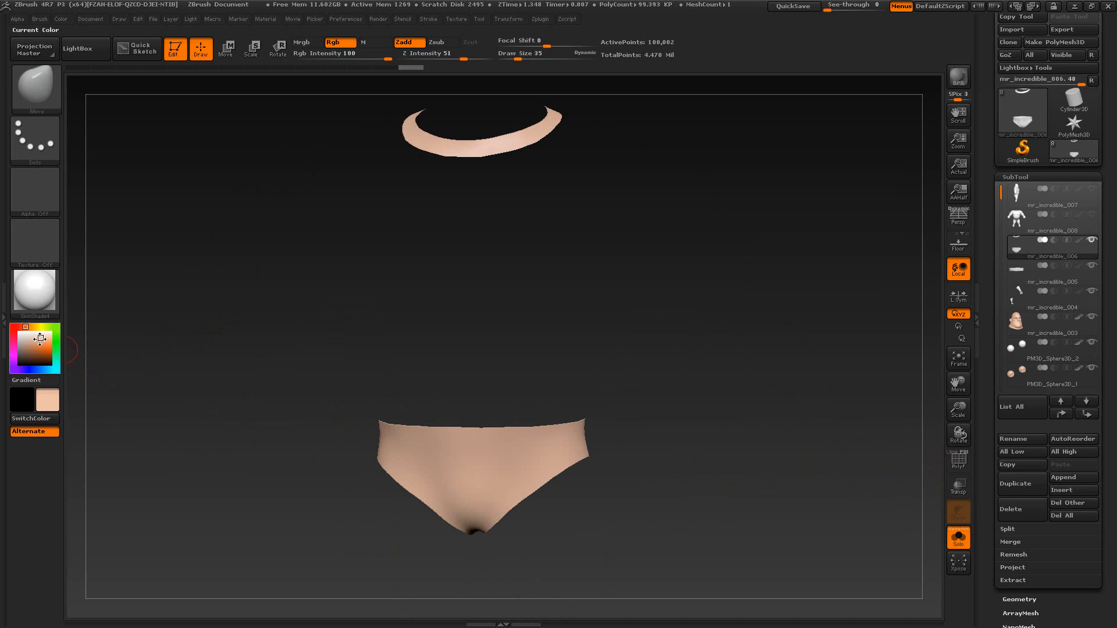
drag(40, 338, 21, 362)
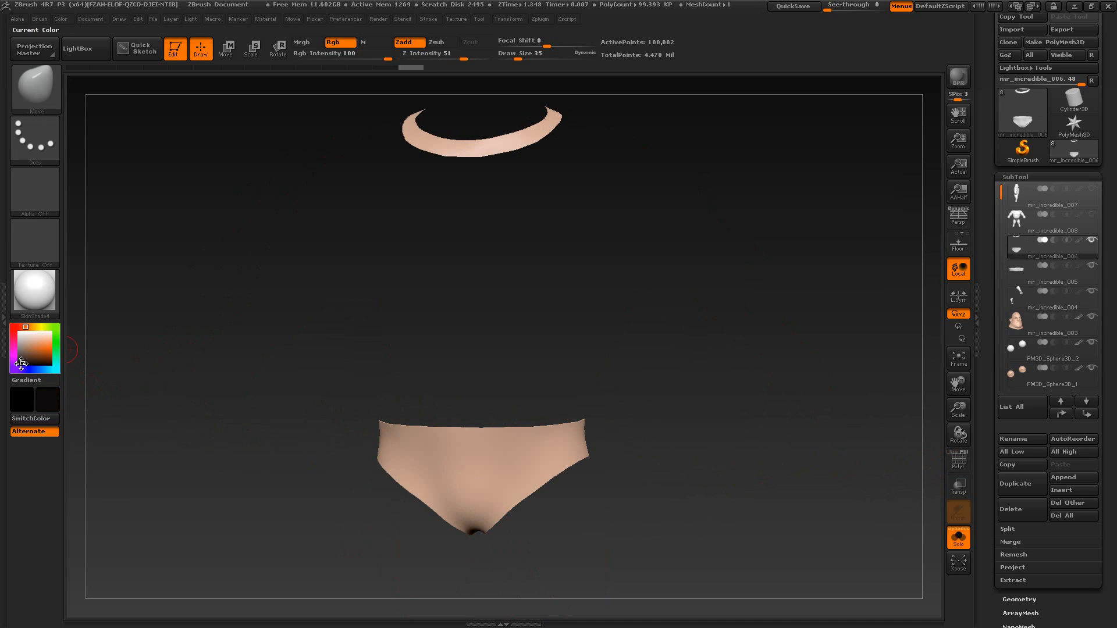
click(20, 363)
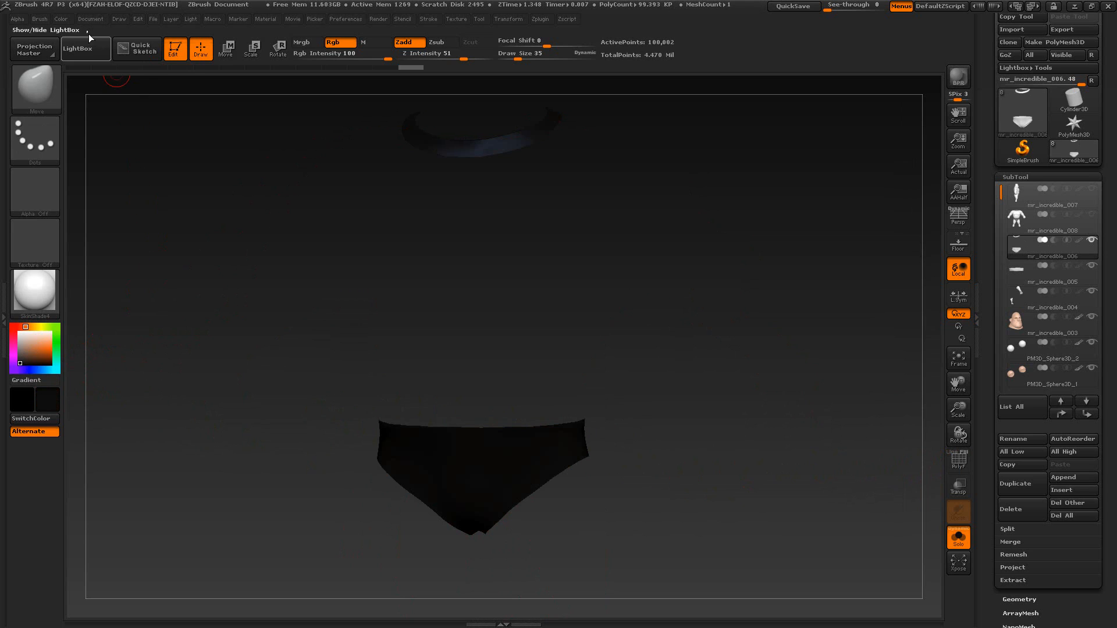
click(61, 19)
click(101, 251)
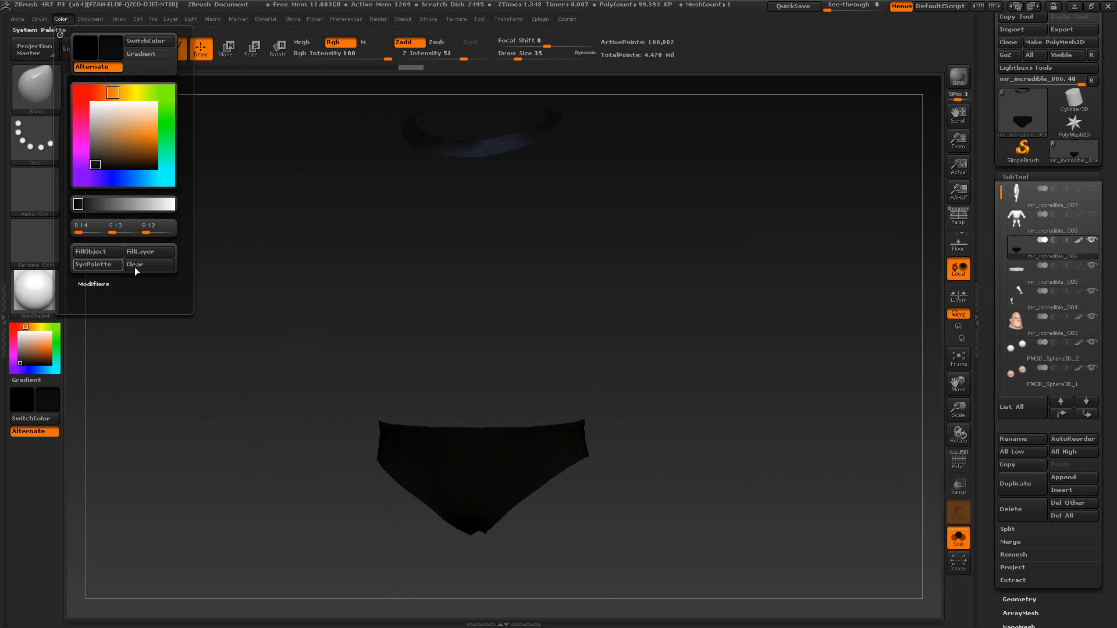
Step: Unhide the whole torso and invert the visibility so only the suit parts outside the collar and trunks are shown
ctrl+shift+click(688, 406)
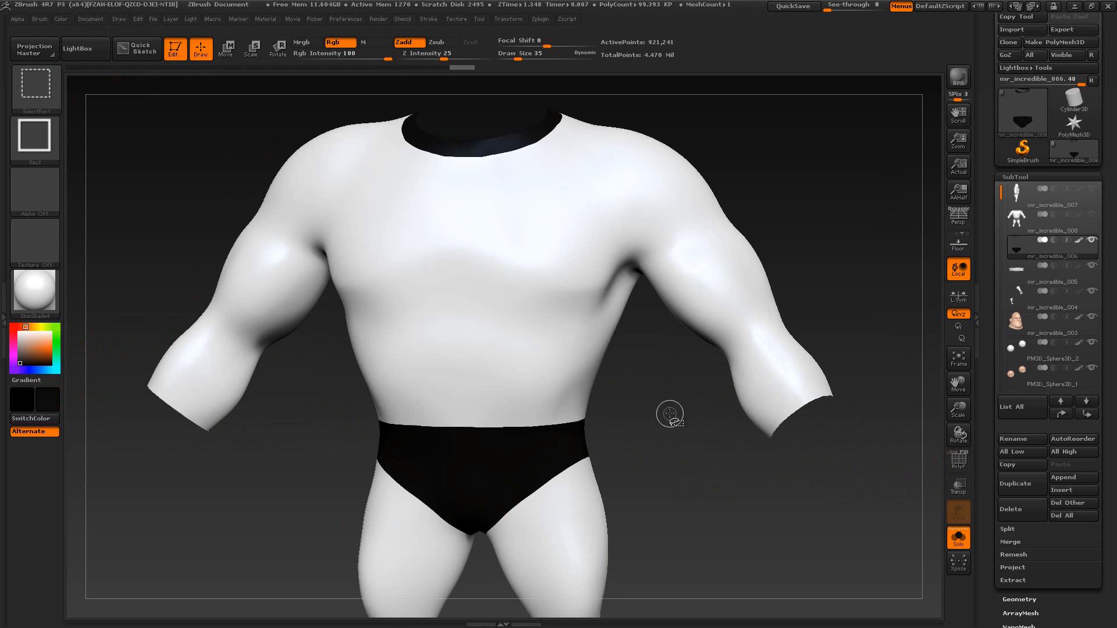
key(ctrl+z)
ctrl+shift+drag(674, 368, 698, 414)
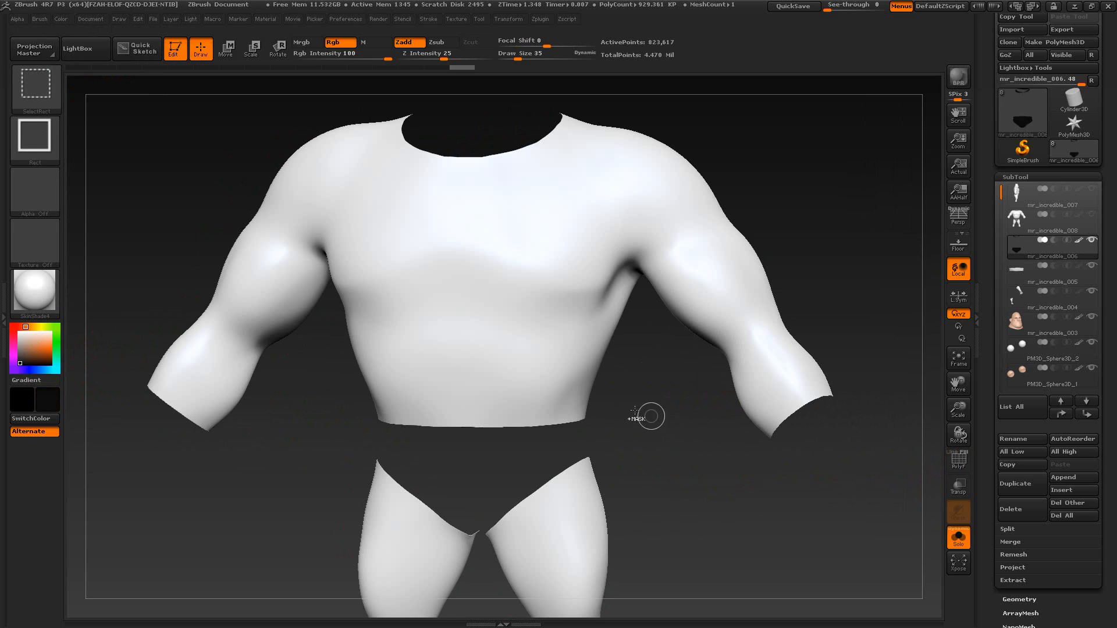
Step: Check the suit colour in the XnView reference image and fill the visible suit parts with a dark red
key(alt+Tab)
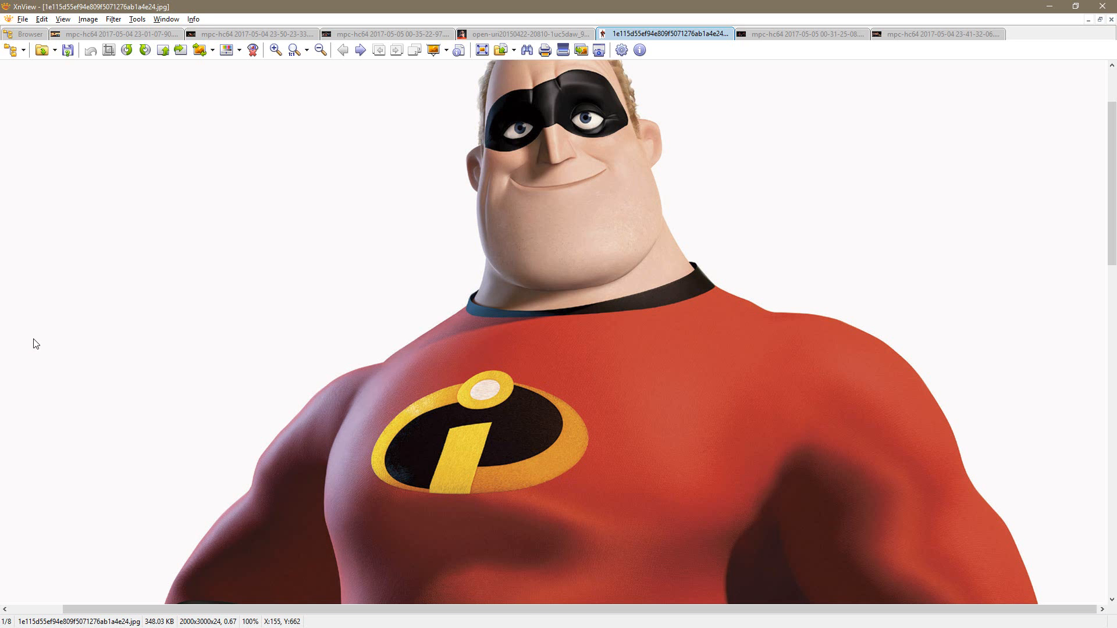
key(alt+Tab)
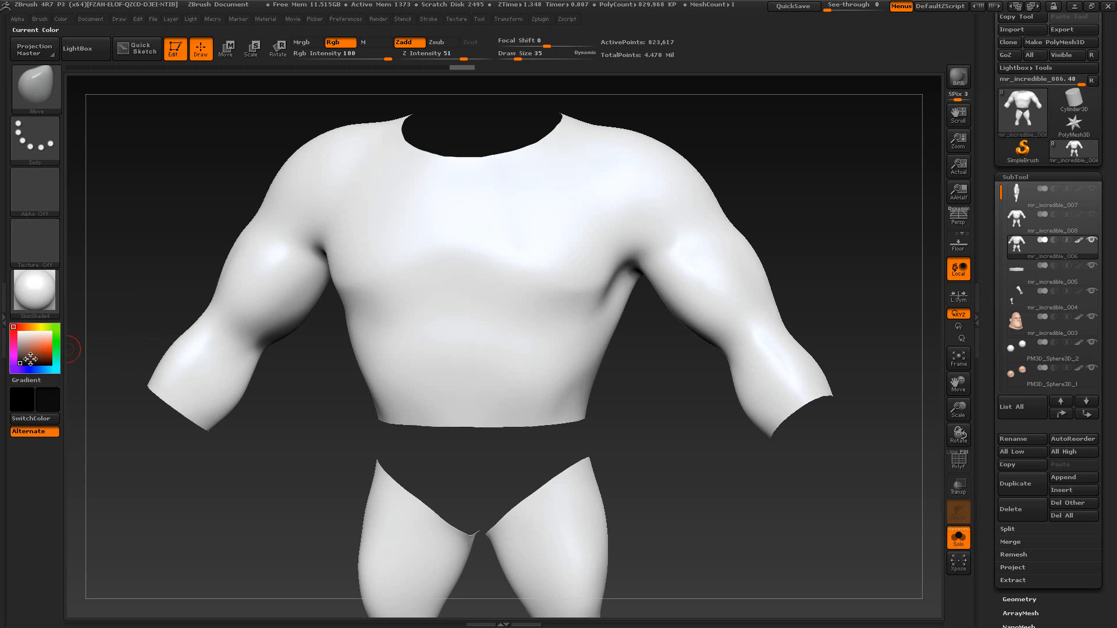
click(42, 354)
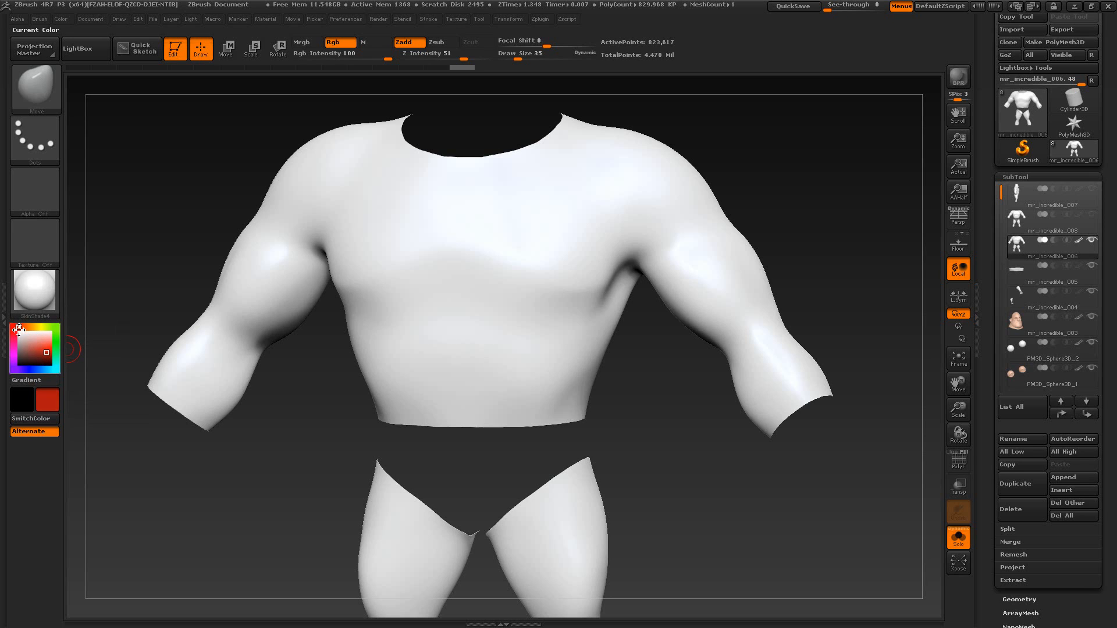
key(alt+Tab)
key(alt+Tab)
click(61, 19)
click(93, 252)
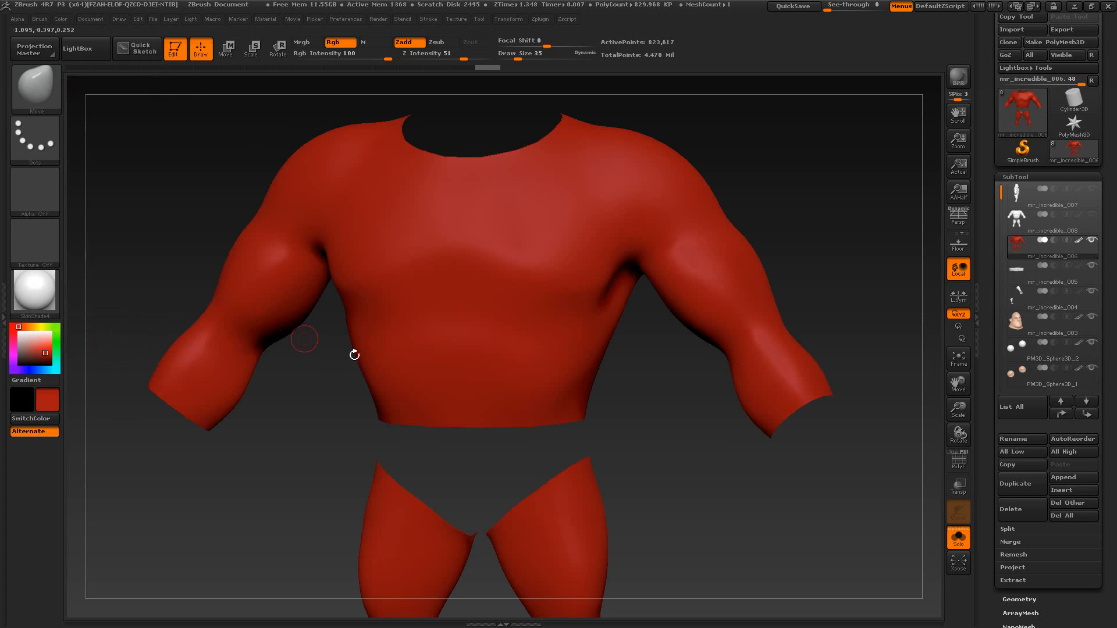
Step: Unhide the whole torso to compare its red with the reference image, and hide the collar and trunks again
ctrl+shift+click(667, 444)
mouse_move(675, 458)
mouse_down()
mouse_move(702, 470)
mouse_move(690, 492)
mouse_up()
key(alt+Tab)
key(alt+Tab)
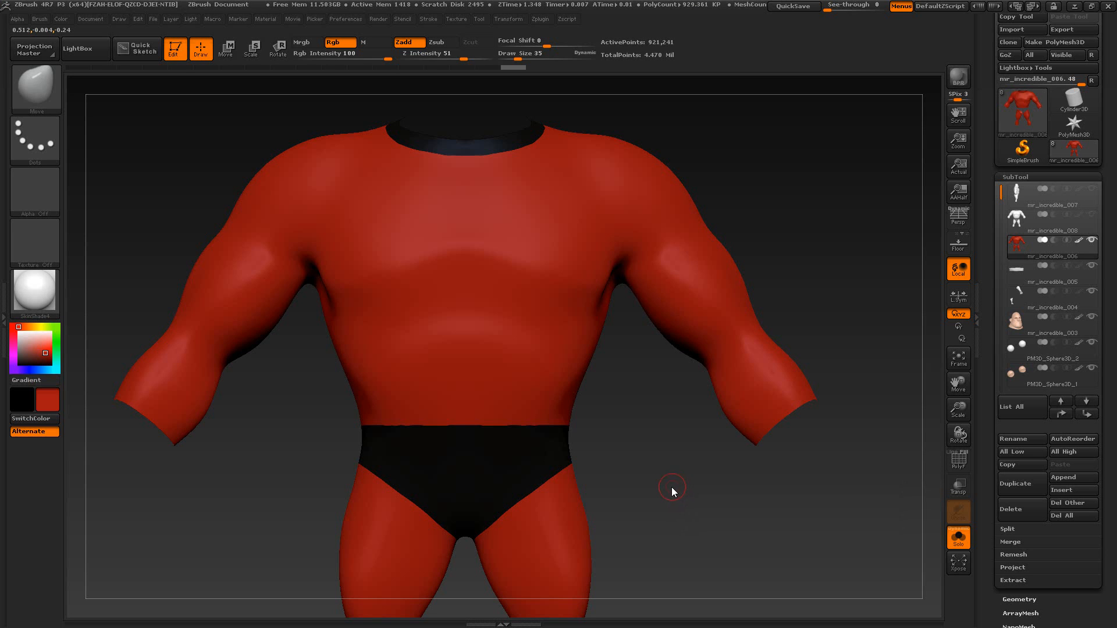
key(ctrl+z)
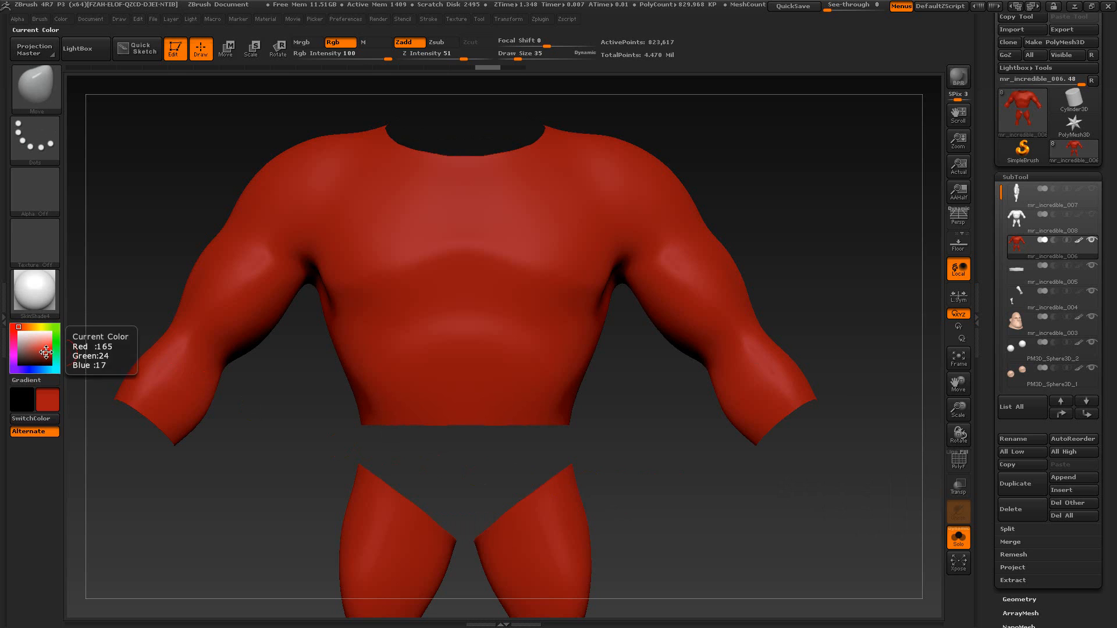
Step: Fill the visible suit parts with a lighter red, RGB 197, 53, 45, and unhide the whole torso
click(60, 18)
click(98, 252)
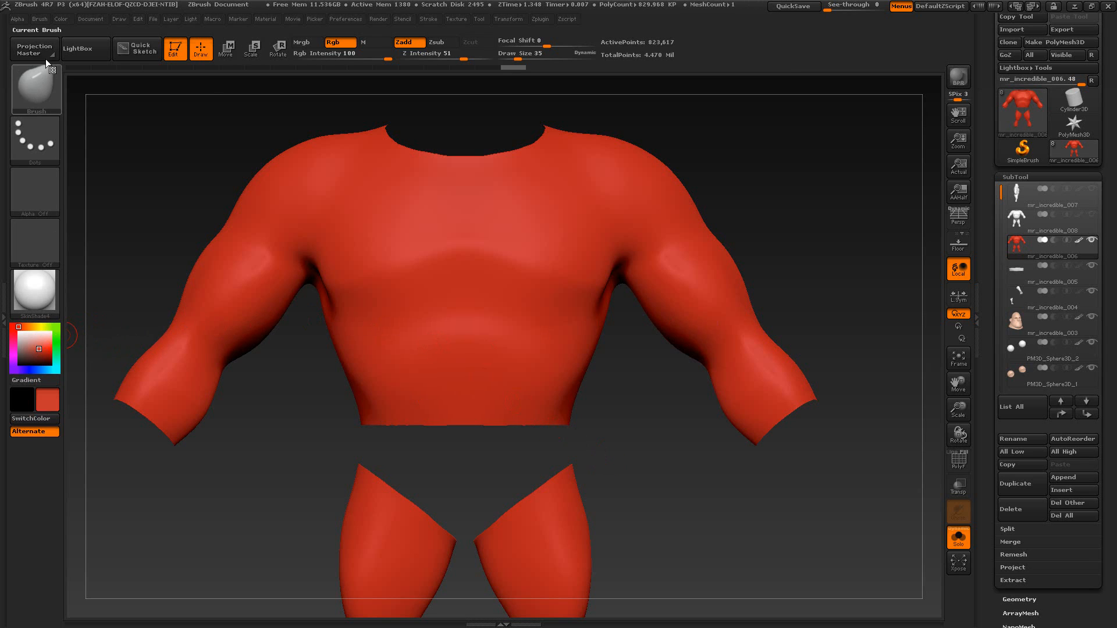
click(60, 18)
click(97, 255)
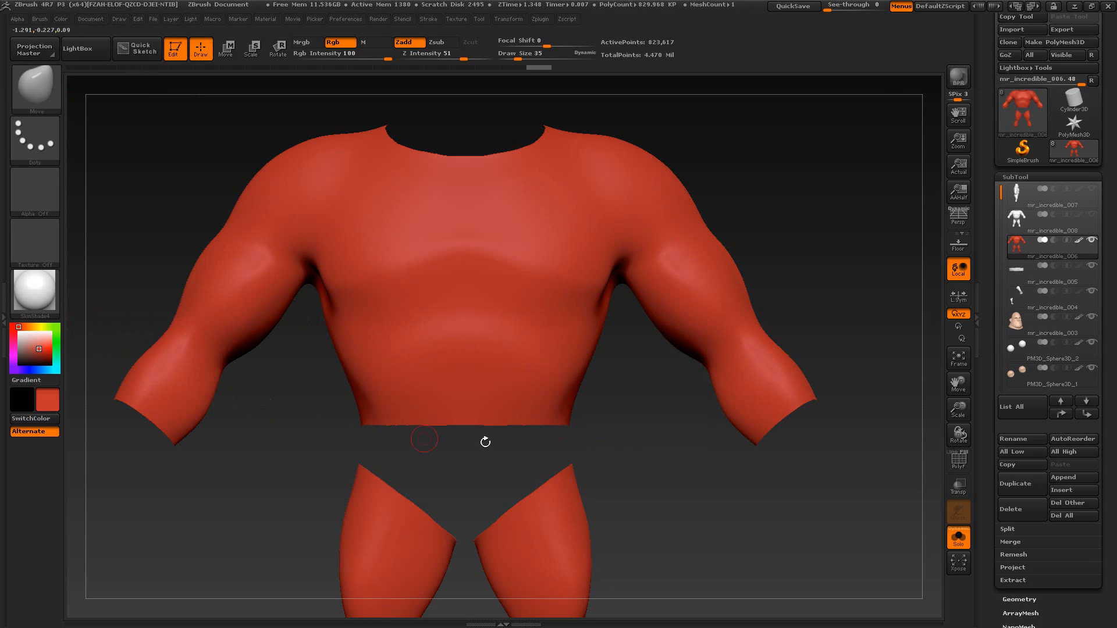
ctrl+shift+click(651, 459)
mouse_move(694, 509)
mouse_down()
mouse_move(671, 506)
mouse_move(717, 506)
mouse_move(689, 524)
mouse_up()
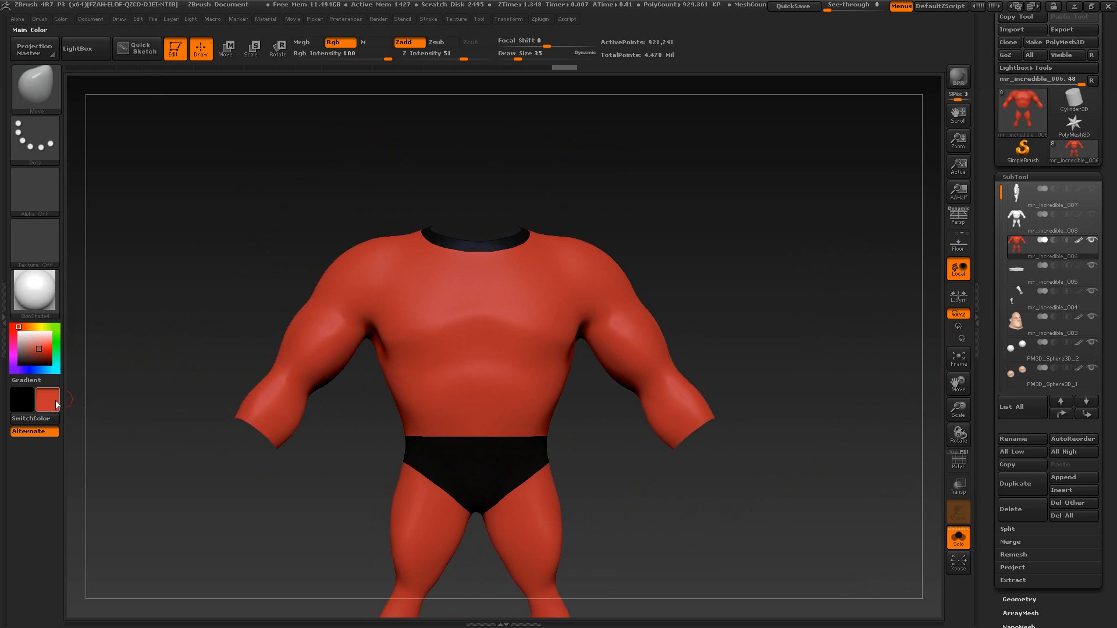
Step: Sample the trunks' near-black from the model as the current colour
mouse_move(47, 406)
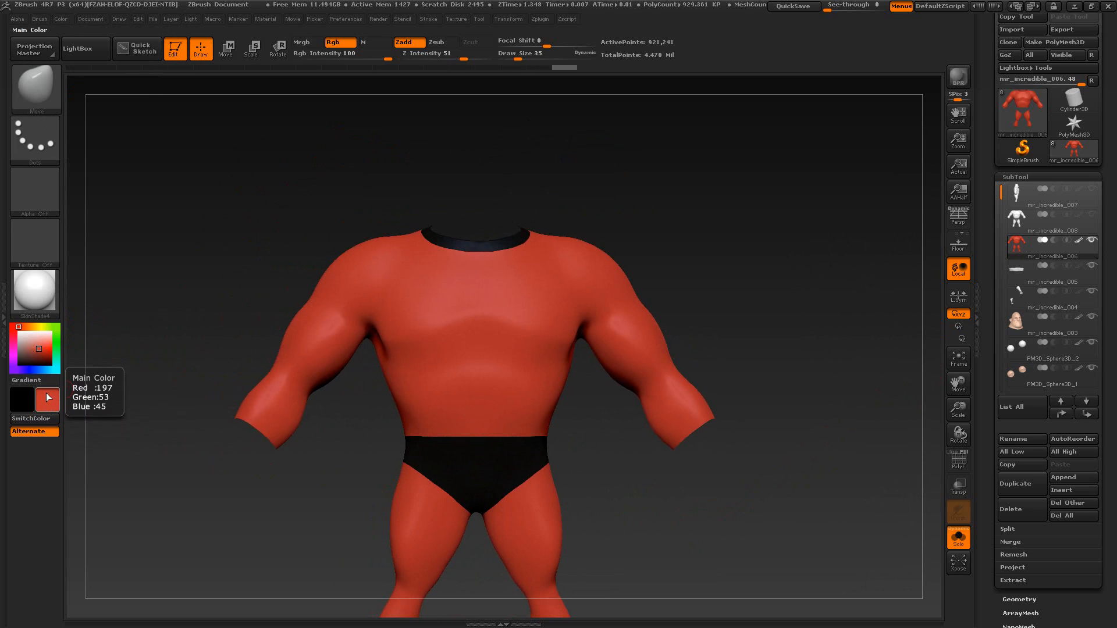
drag(48, 403, 304, 368)
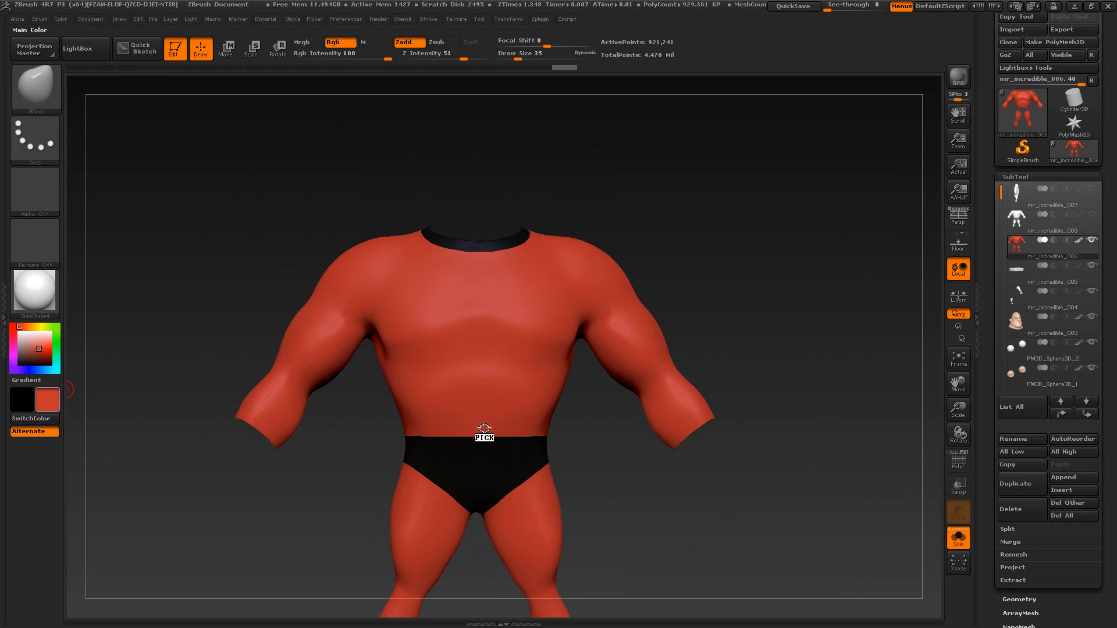
mouse_move(484, 428)
mouse_down()
mouse_move(473, 449)
mouse_move(481, 416)
mouse_move(455, 461)
mouse_move(476, 458)
mouse_up()
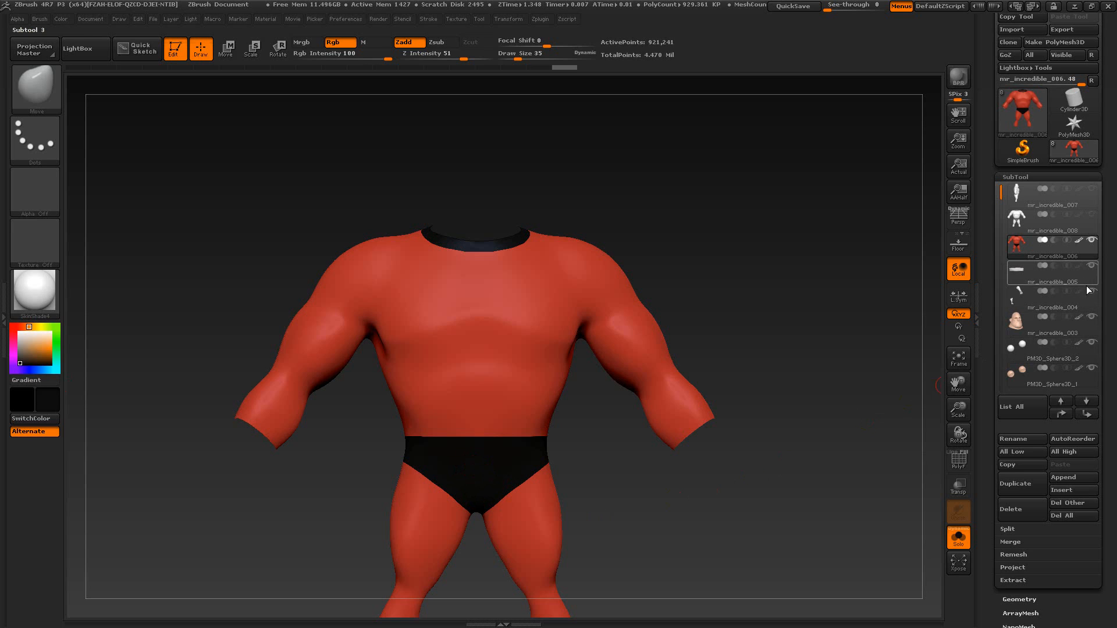
Step: Select the glove and boot subtool mr_incredible_004 and try an orange colour, RGB 225, 143, 61, on it
click(1077, 303)
alt+drag(840, 431, 802, 352)
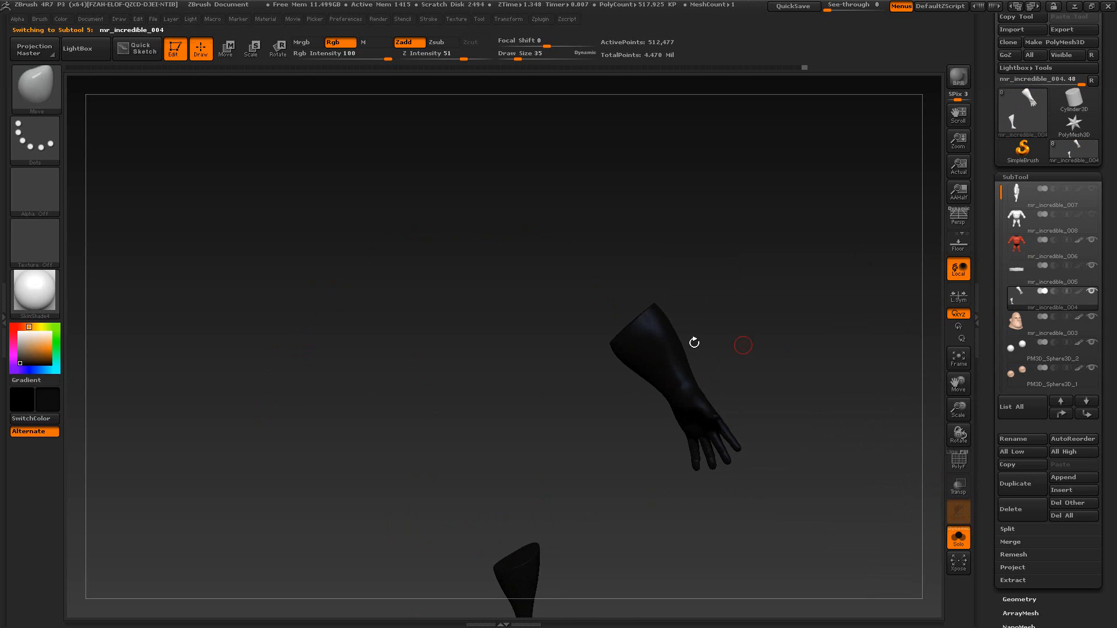
alt+drag(408, 379, 394, 277)
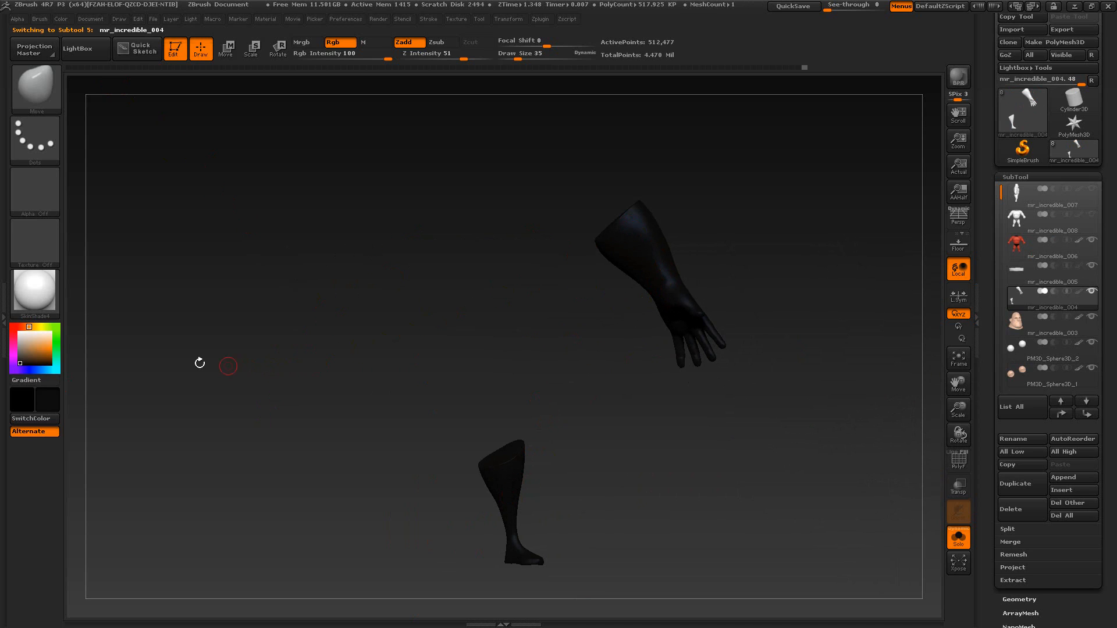
click(31, 356)
mouse_move(30, 356)
mouse_down()
mouse_move(35, 338)
mouse_move(50, 338)
mouse_move(42, 346)
mouse_up()
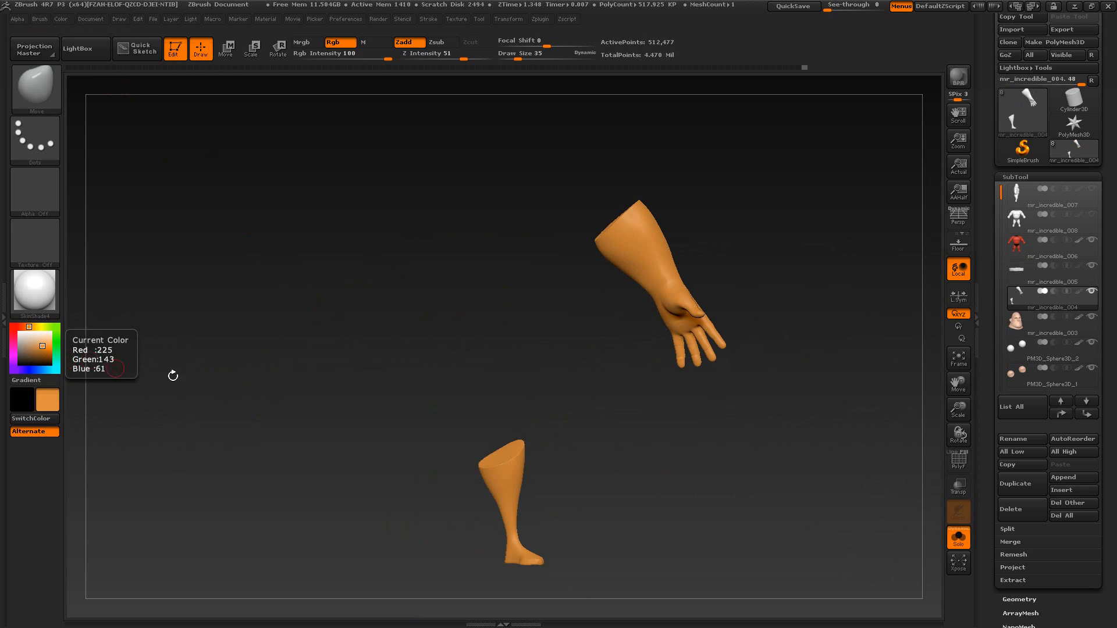
Step: Sample the near-black from the trunks of mr_incredible_006 and fill the glove and boot subtool mr_incredible_004 with it
click(1091, 254)
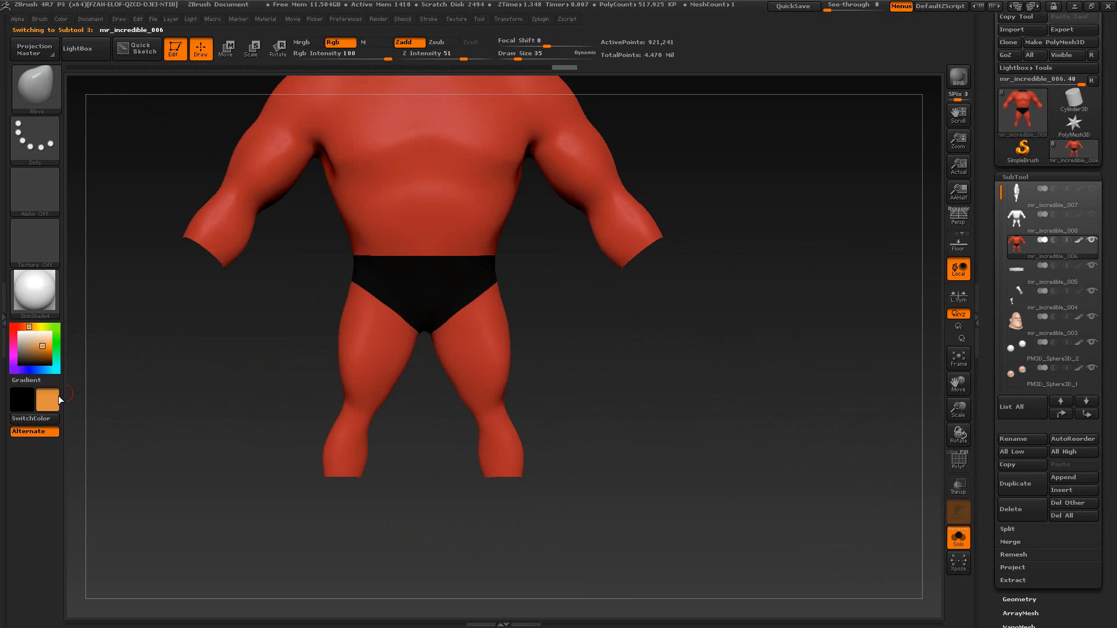
drag(60, 400, 405, 285)
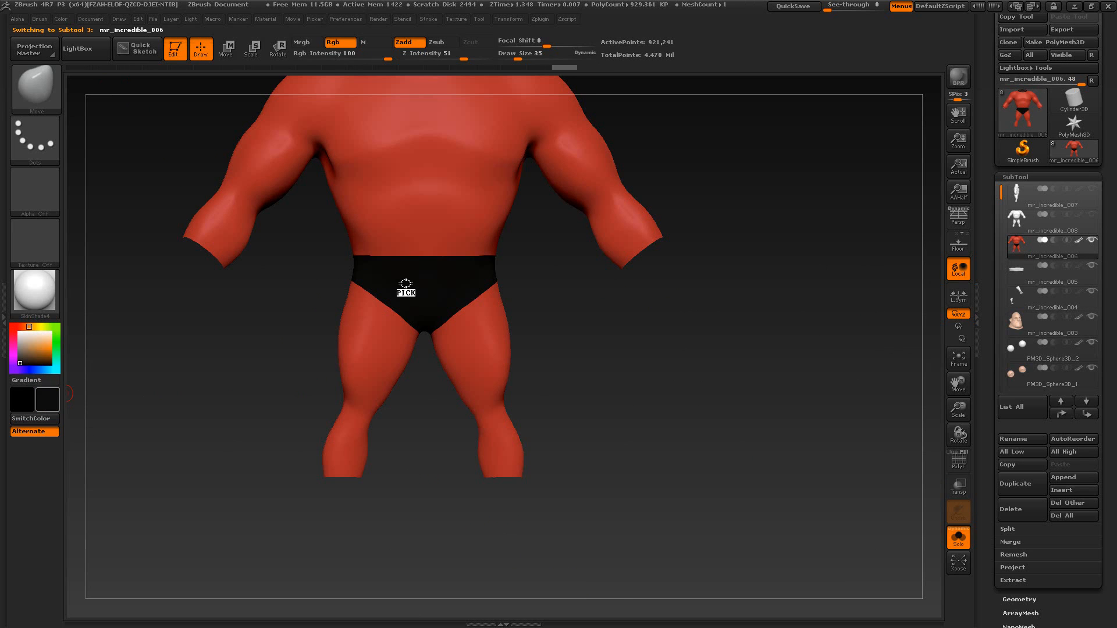
click(1081, 295)
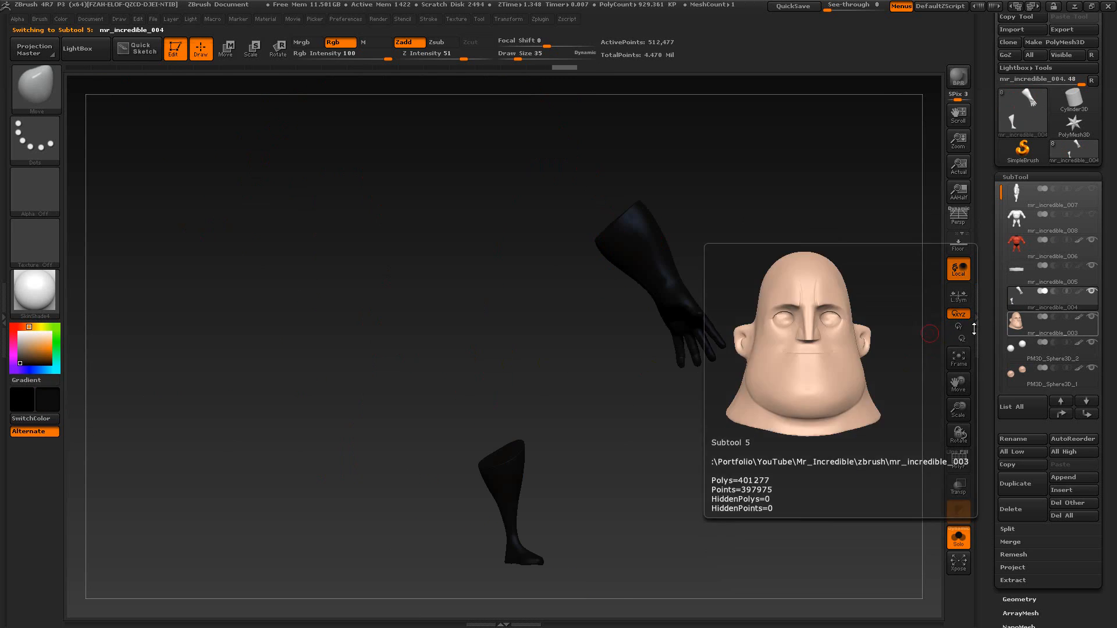
click(61, 19)
click(105, 258)
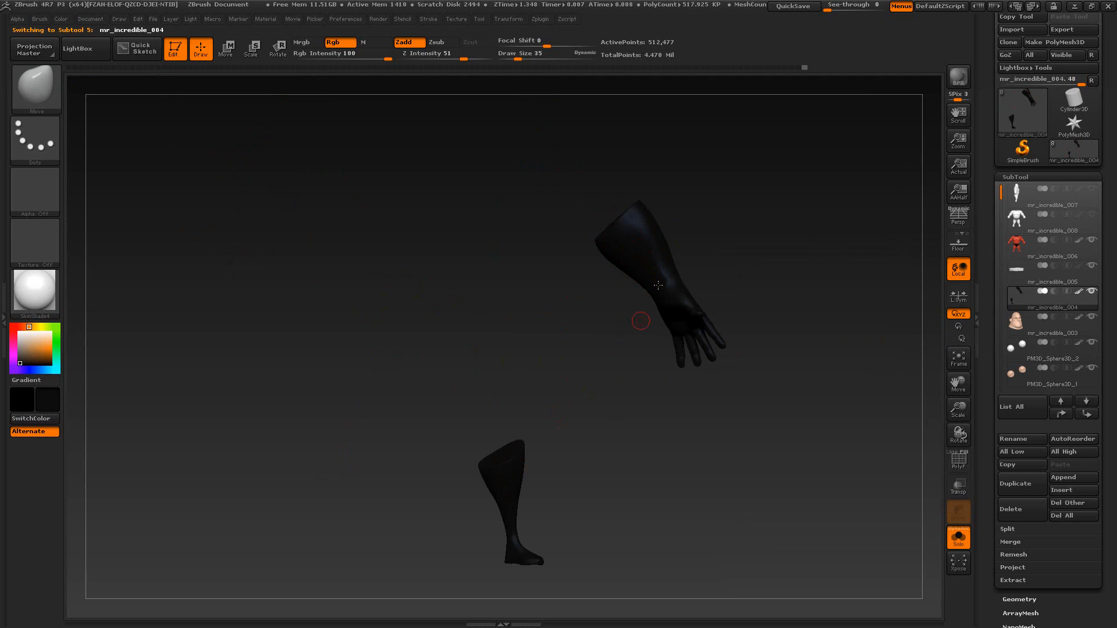
drag(500, 368, 506, 407)
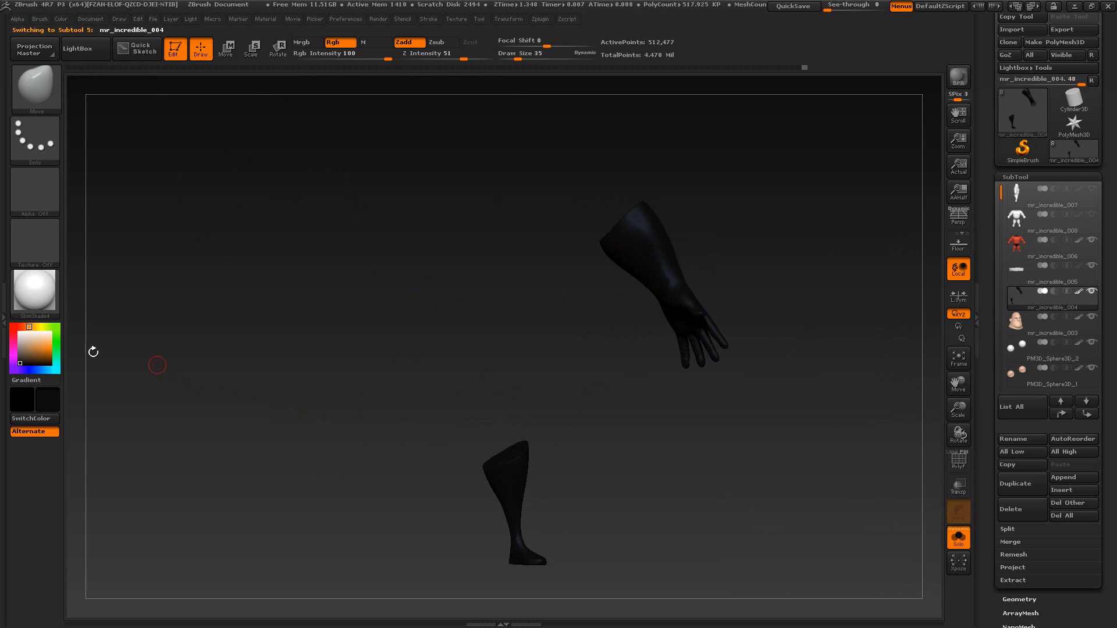
Step: Select the belt subtool mr_incredible_005, choose a bright orange, and check the belt's colour in the XnView reference image
click(25, 338)
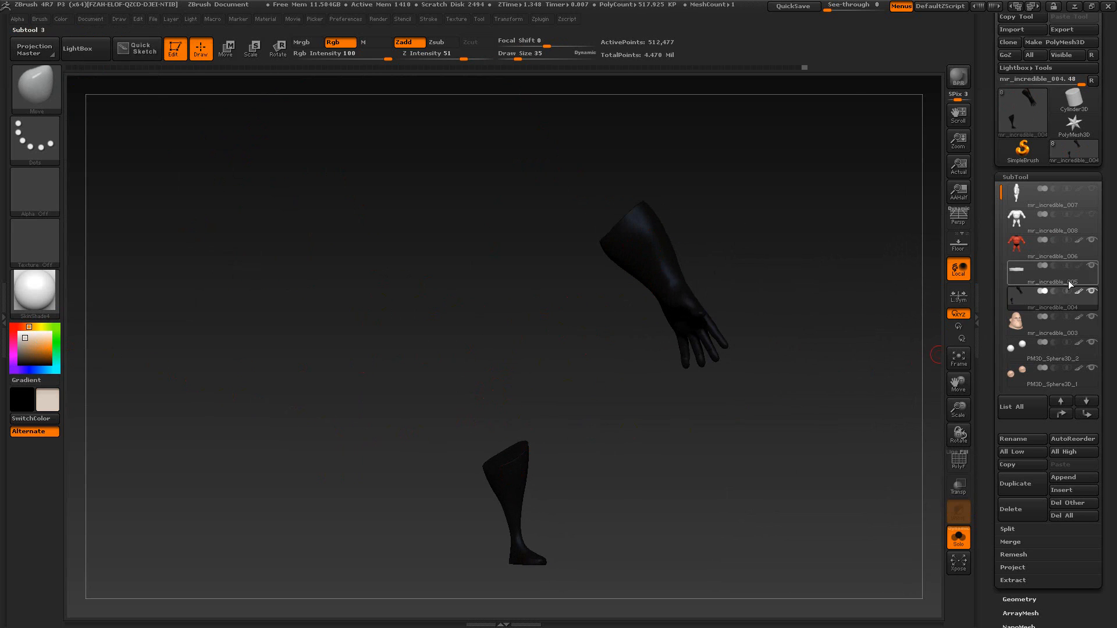
click(1047, 272)
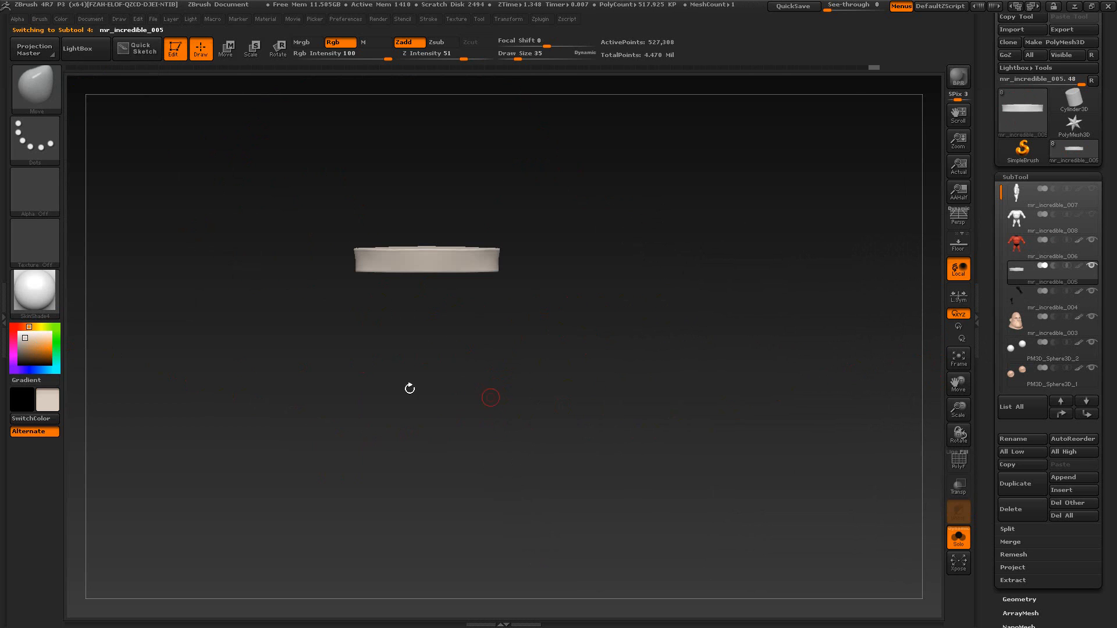
drag(27, 344, 46, 349)
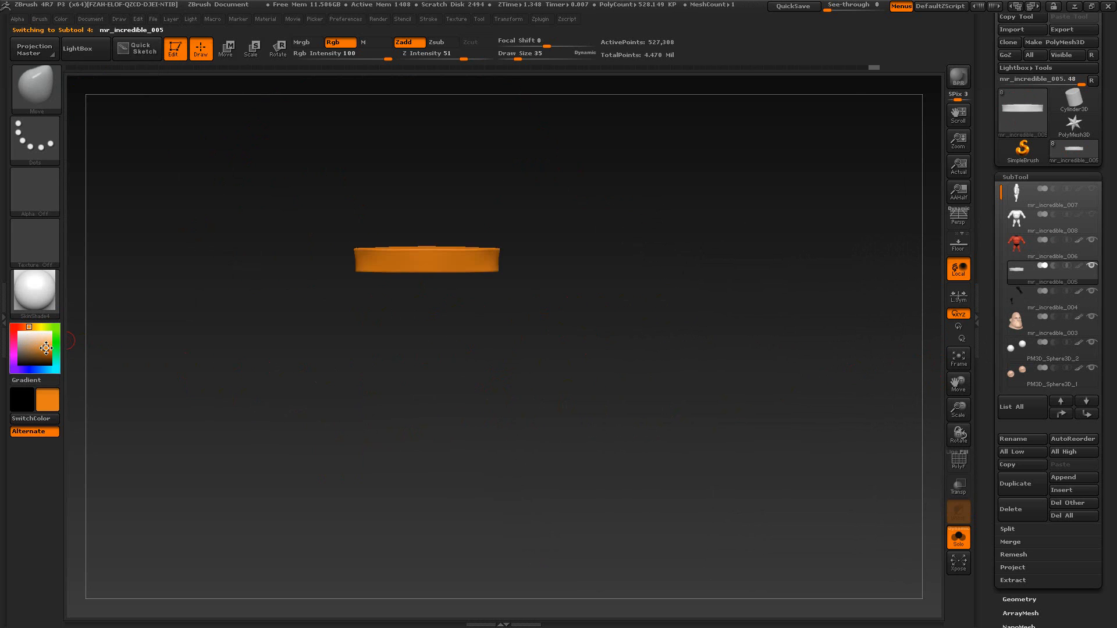
key(alt+Tab)
scroll(246, 399, down, 6)
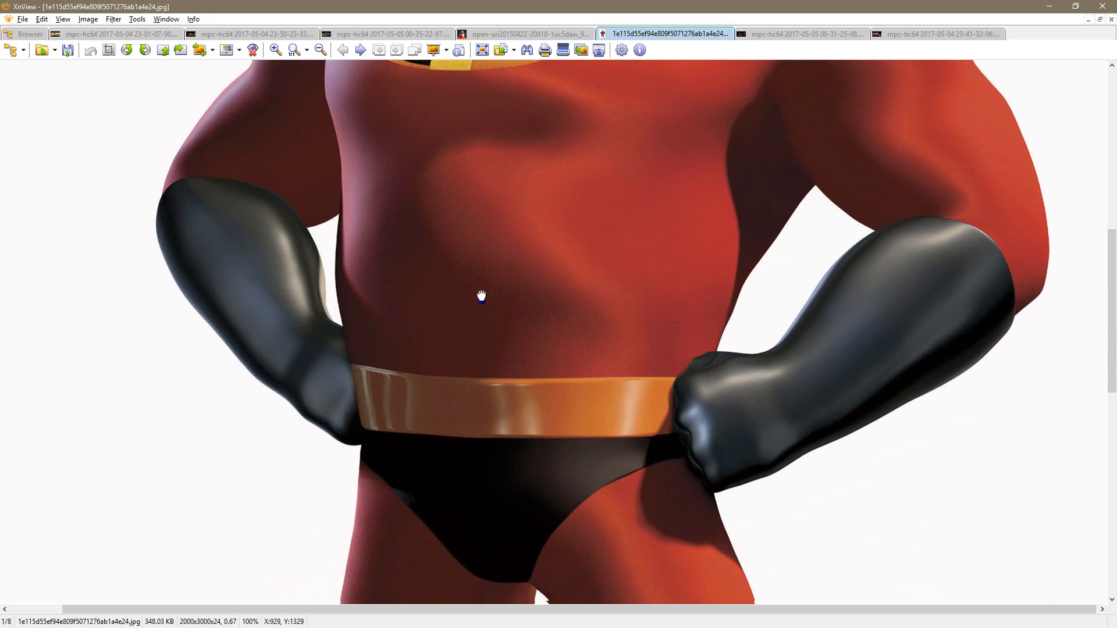
key(alt+Tab)
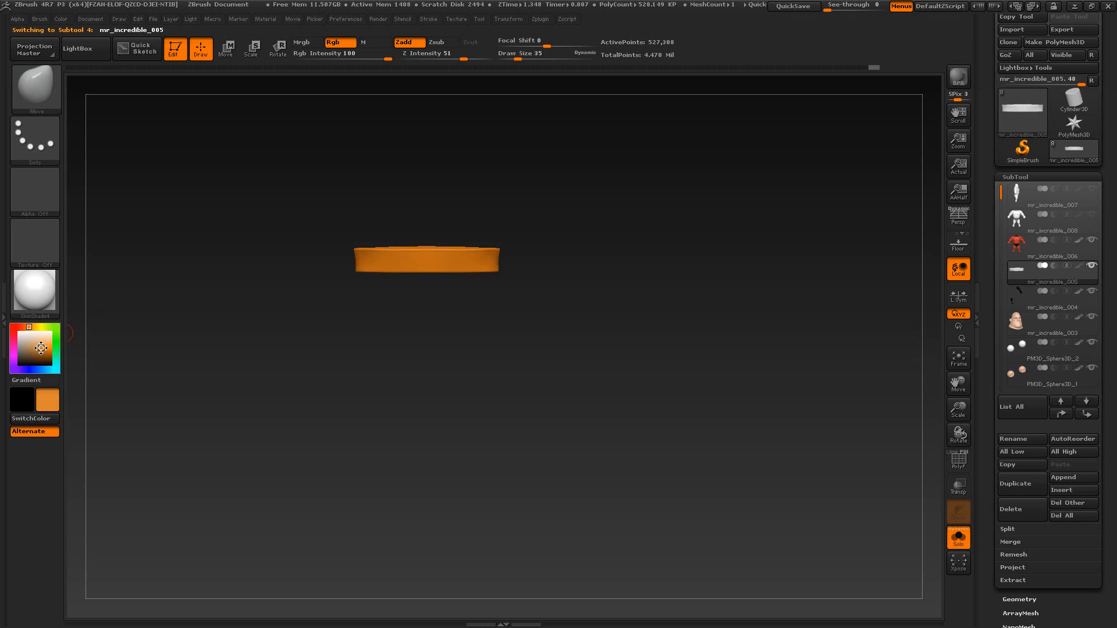
Step: Darken the colour to a brownish orange matching the reference belt and fill the belt subtool with it
drag(41, 348, 36, 351)
key(alt+Tab)
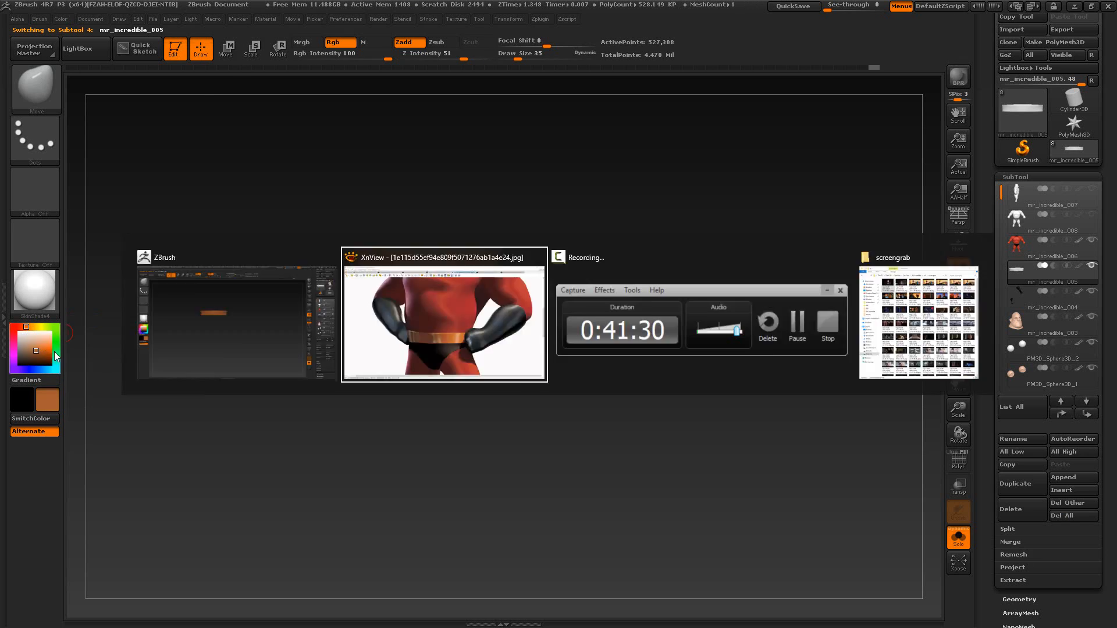
key(alt+Tab)
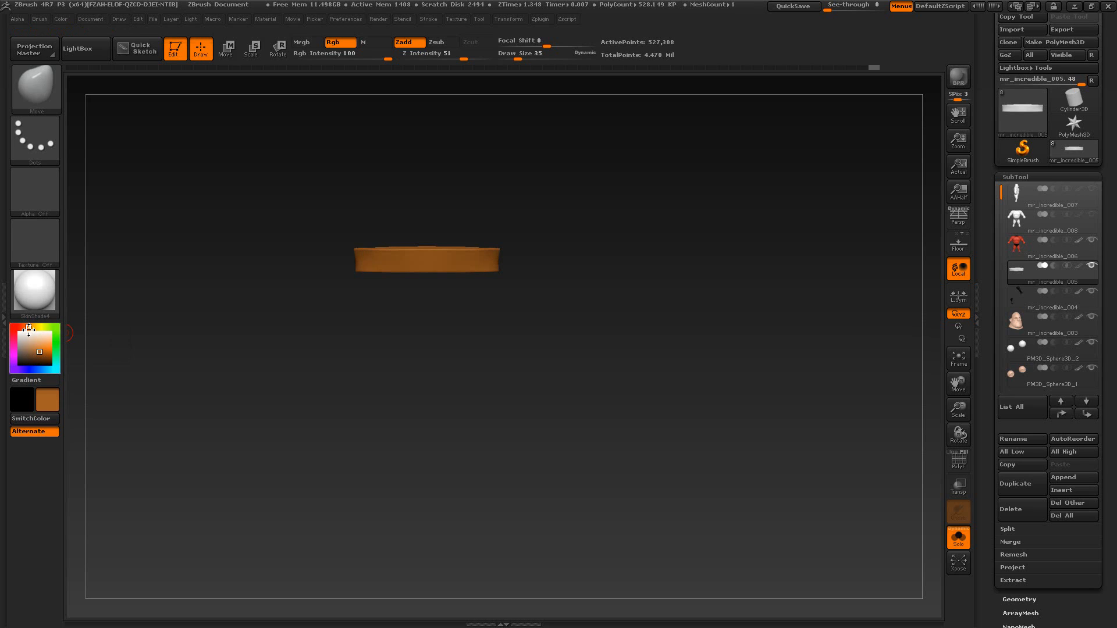
click(61, 19)
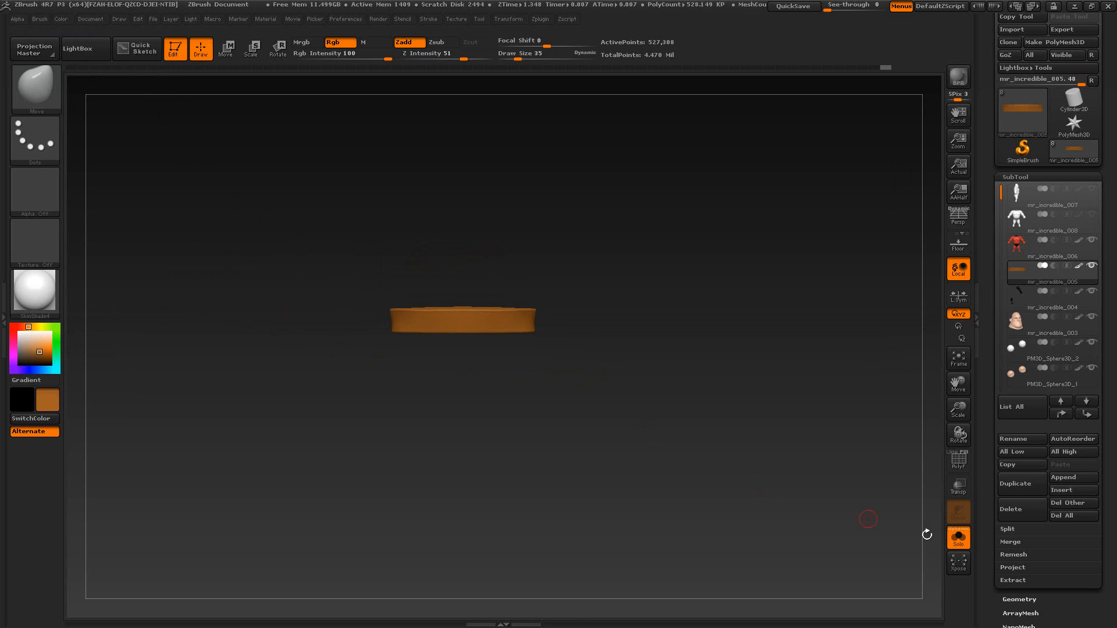
Step: Show all subtools again and compare the coloured figure with the reference image
click(958, 538)
mouse_move(779, 517)
mouse_down()
mouse_move(658, 461)
mouse_move(704, 499)
mouse_move(669, 507)
mouse_move(710, 500)
mouse_move(693, 510)
mouse_move(726, 517)
mouse_move(716, 506)
mouse_move(646, 516)
mouse_move(714, 506)
mouse_move(681, 514)
mouse_move(681, 488)
mouse_up()
key(alt+Tab)
key(alt+Tab)
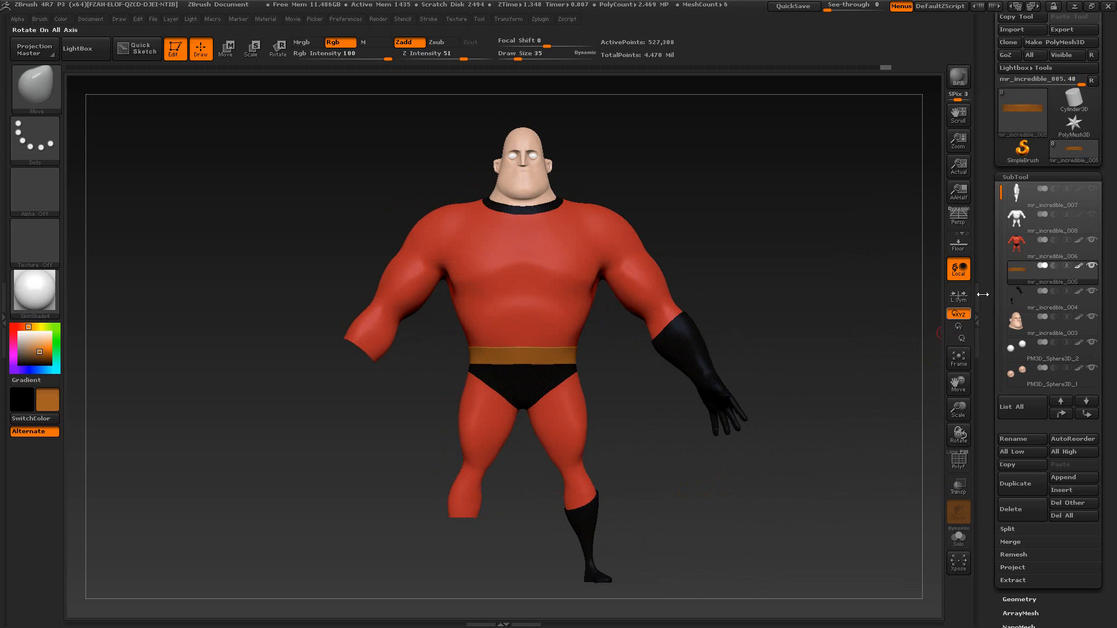
drag(593, 382, 558, 378)
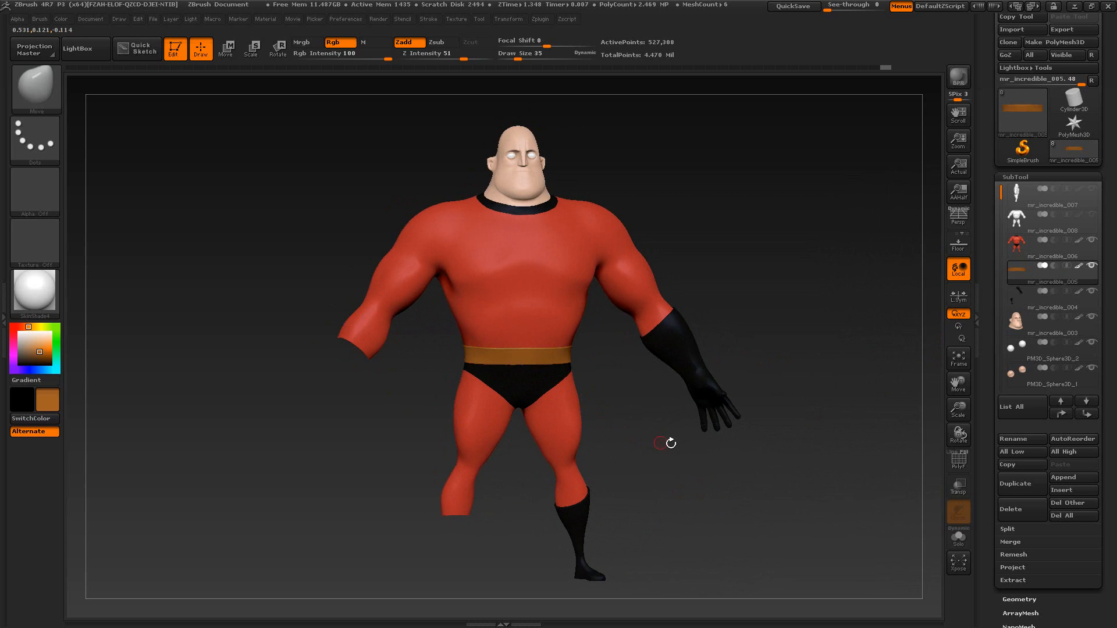
drag(663, 473, 621, 448)
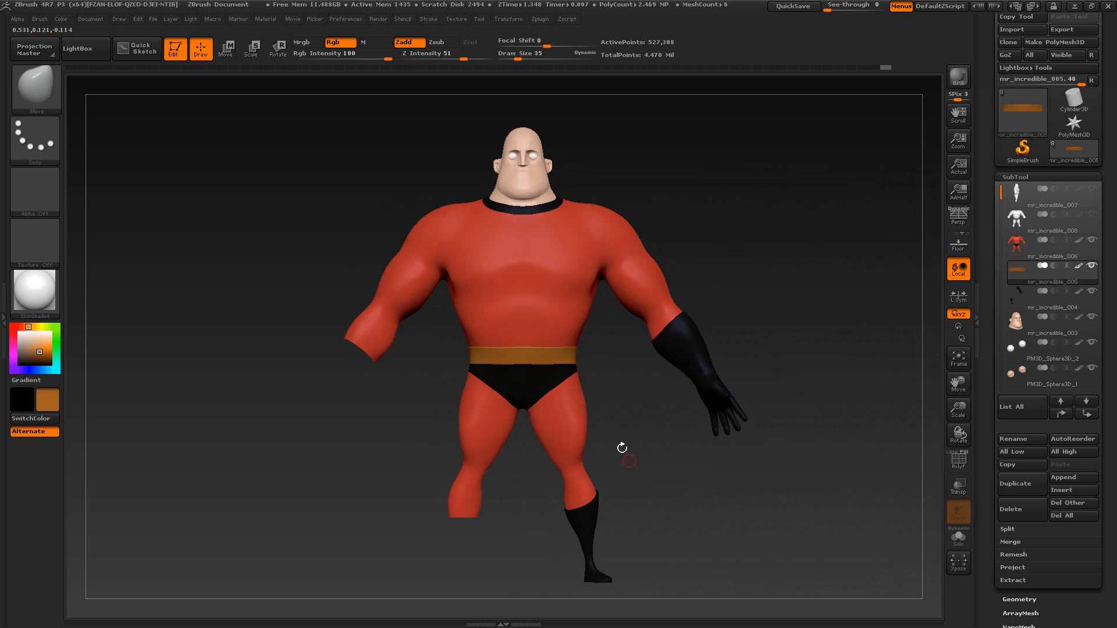
Step: Mirror the glove and boot subtool mr_incredible_004 across the X axis with SubTool Master, appending the result as a new subtool
click(1091, 307)
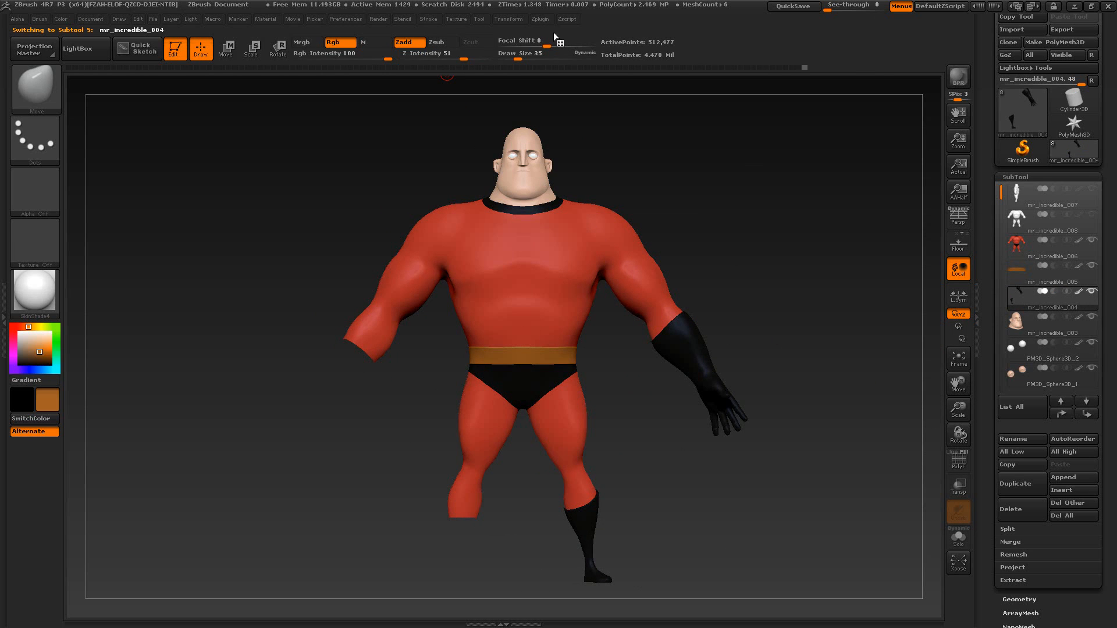
click(541, 19)
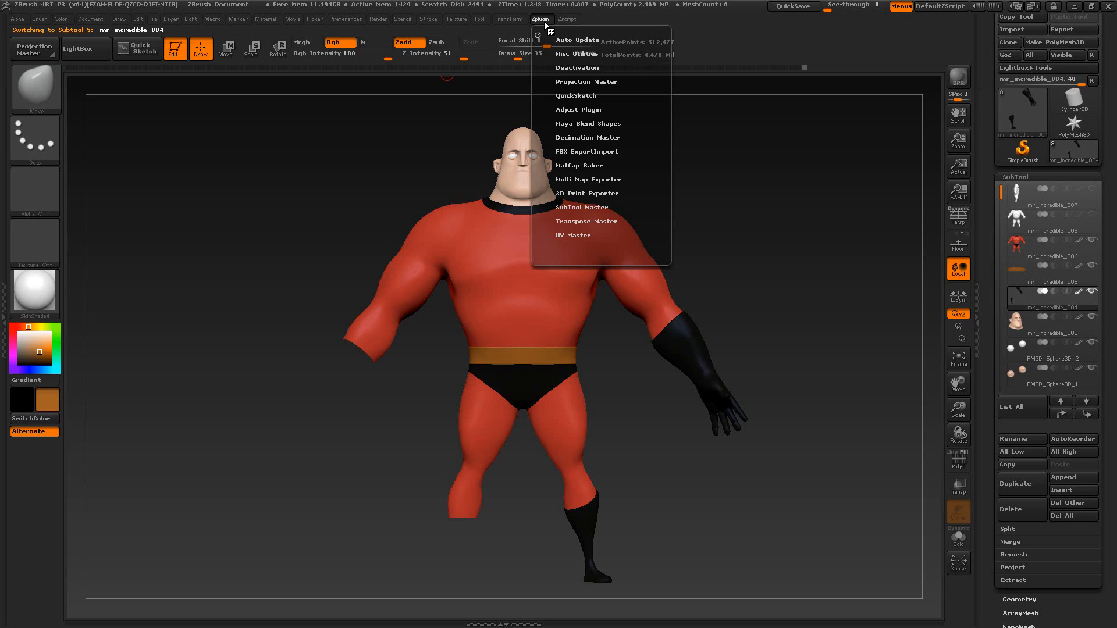
click(570, 207)
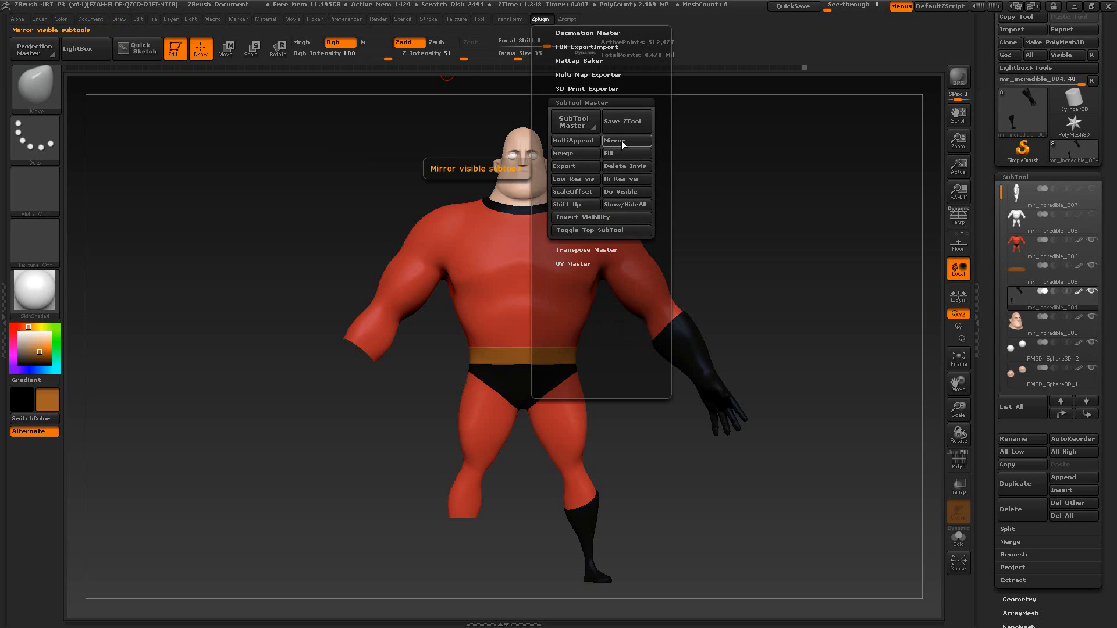
click(623, 142)
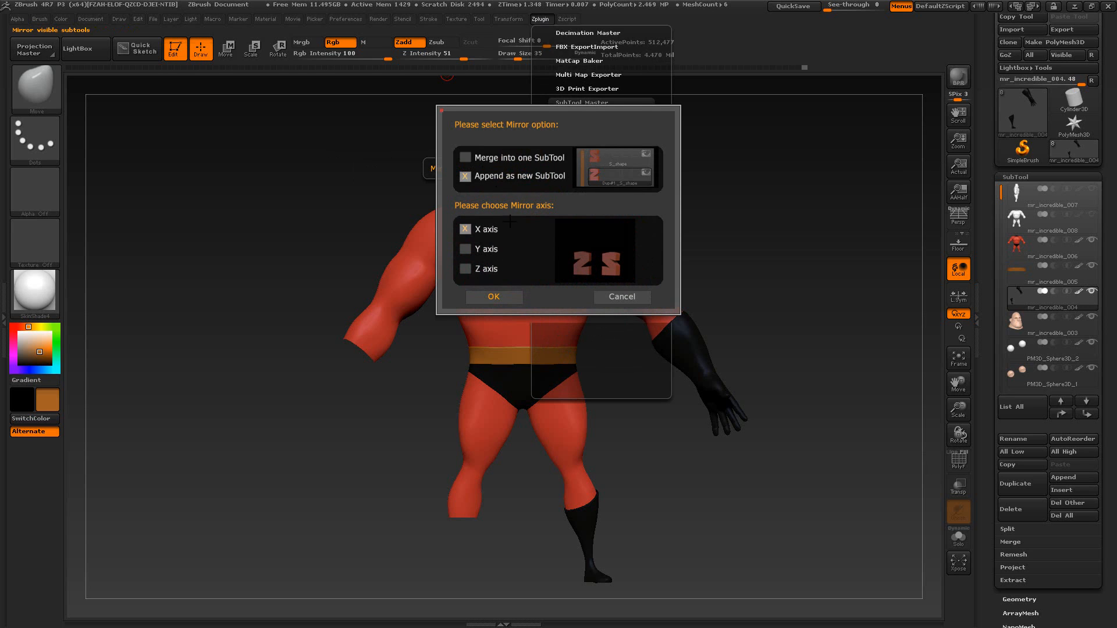
click(495, 297)
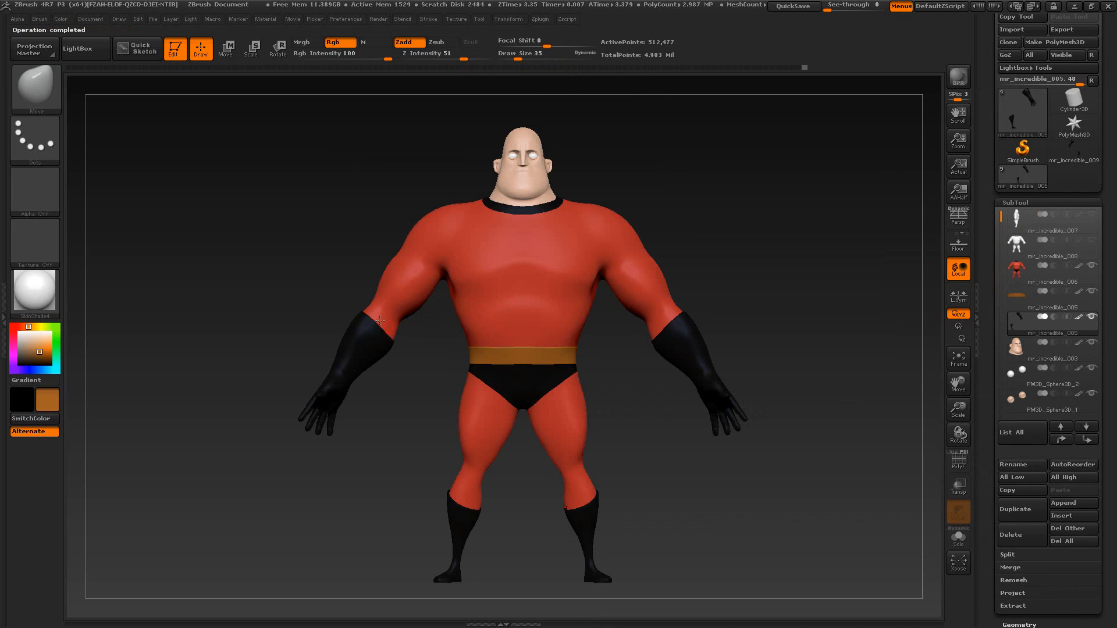
drag(662, 504, 712, 503)
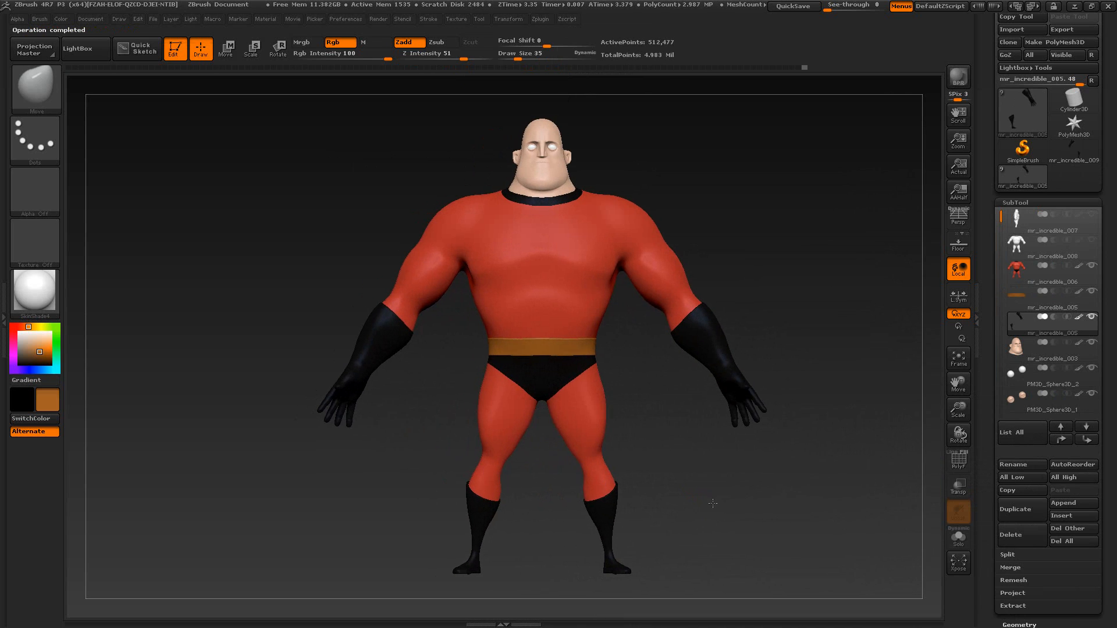
Step: Select the mr_incredible_004 subtool at the end of the list and move it up to just above the head subtool mr_incredible_003
scroll(1025, 297, down, 2)
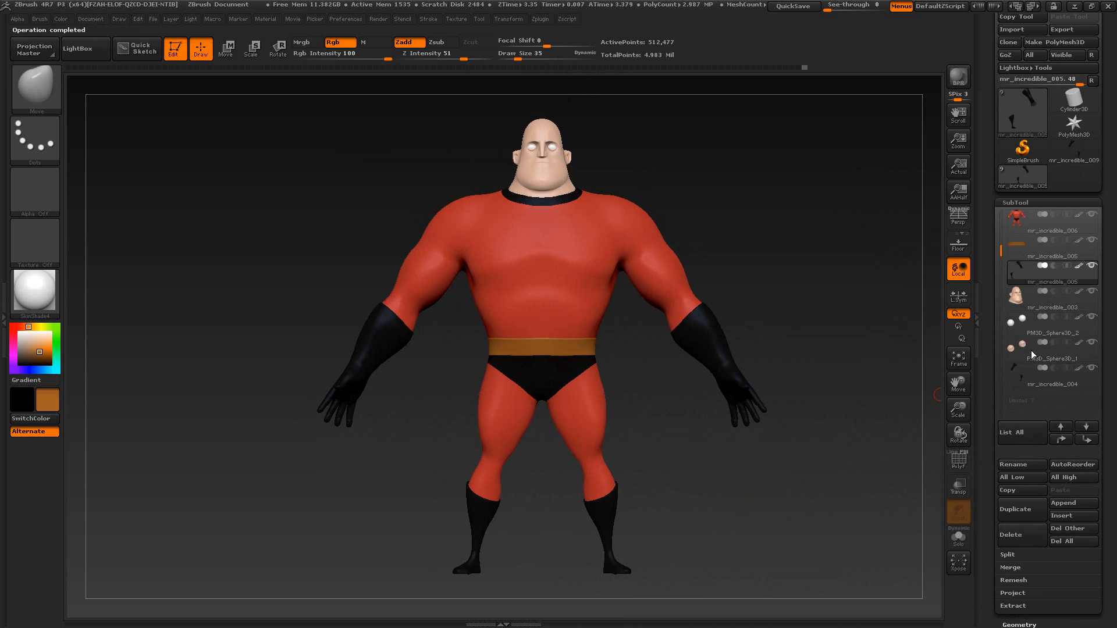
click(1087, 385)
click(1064, 440)
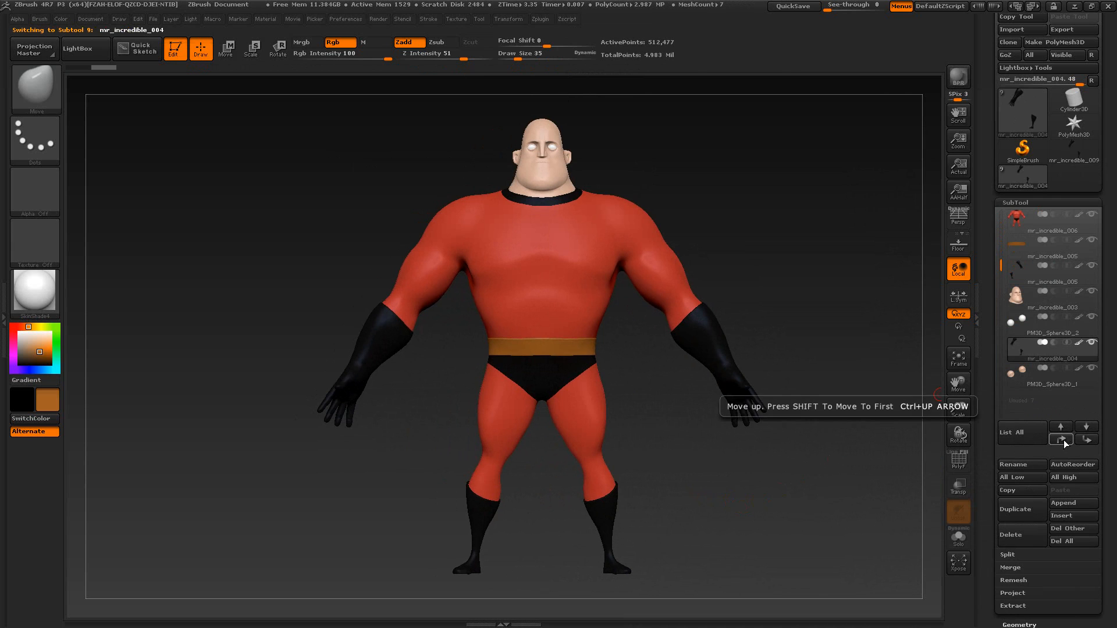
click(1064, 440)
click(1063, 441)
Step: Turn on perspective and inspect the coloured figure from several angles
mouse_move(820, 451)
mouse_down()
mouse_move(786, 468)
mouse_move(801, 490)
mouse_move(823, 468)
mouse_up()
click(959, 221)
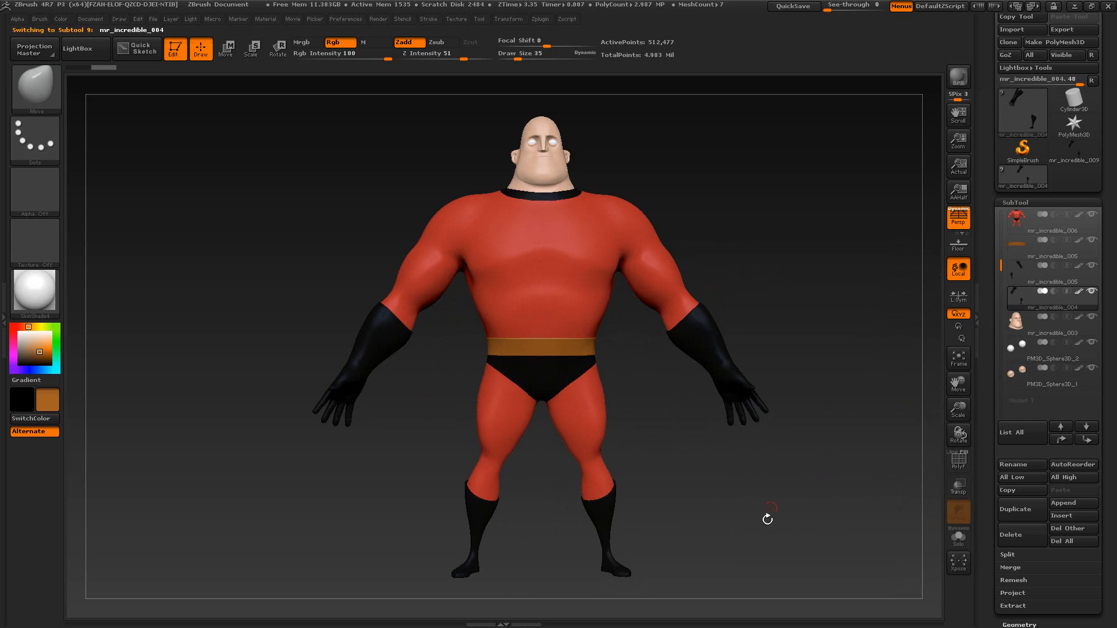
drag(768, 519, 743, 509)
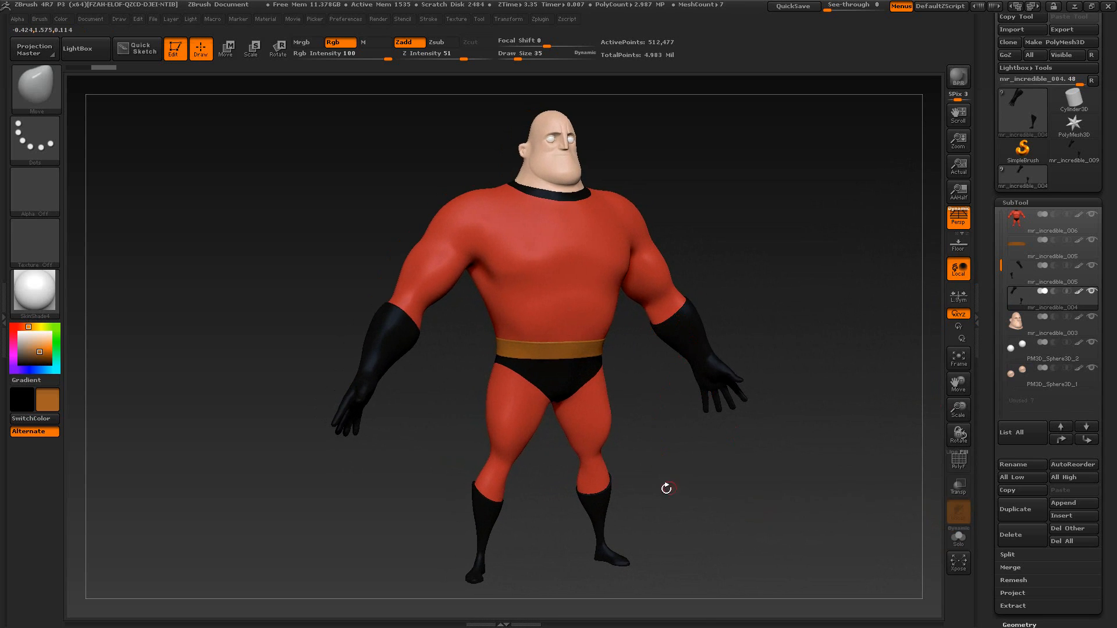
drag(681, 451, 664, 372)
drag(728, 340, 697, 331)
drag(773, 283, 798, 327)
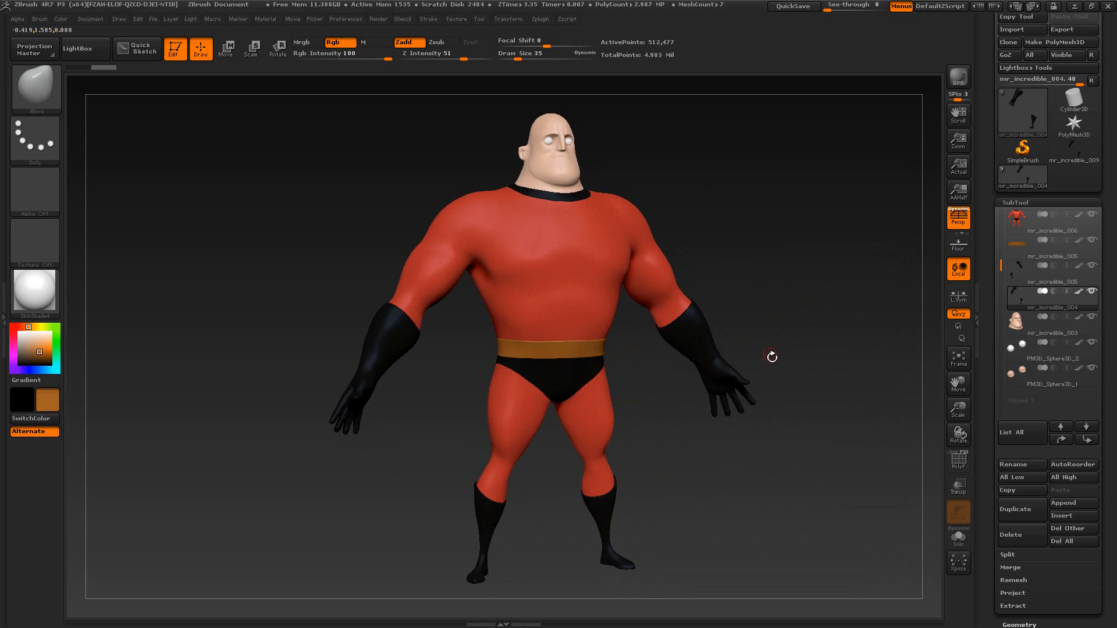
Step: Check the eyes in the XnView reference image, then return to ZBrush and isolate and frame the eyeball subtool PM3D_Sphere3D_2
key(alt+Tab)
scroll(732, 483, up, 10)
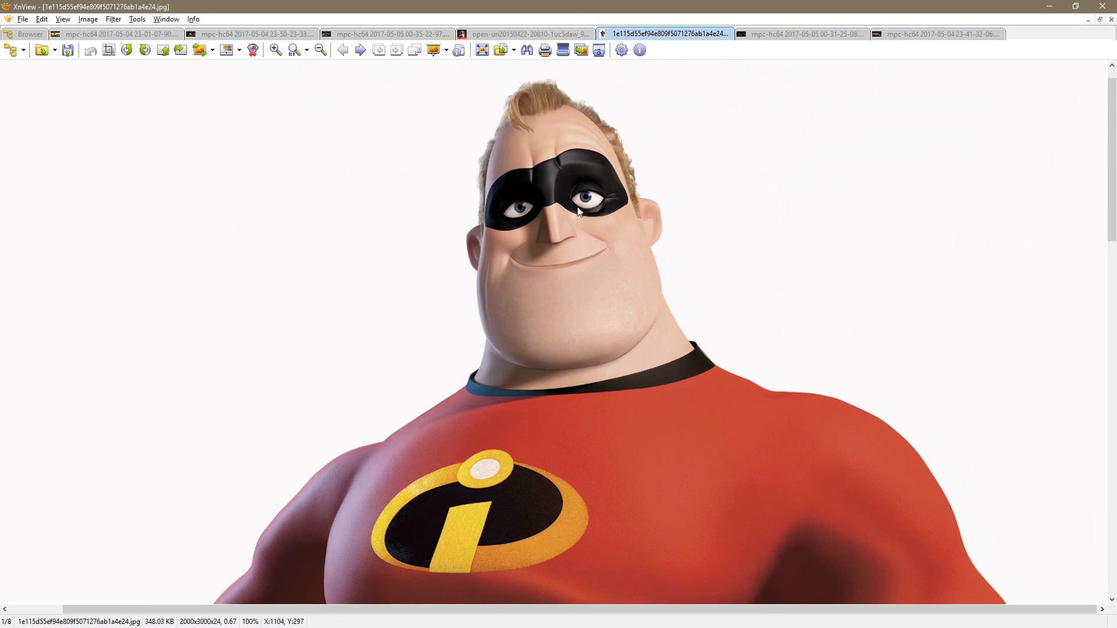
key(alt+Tab)
alt+drag(738, 209, 739, 490)
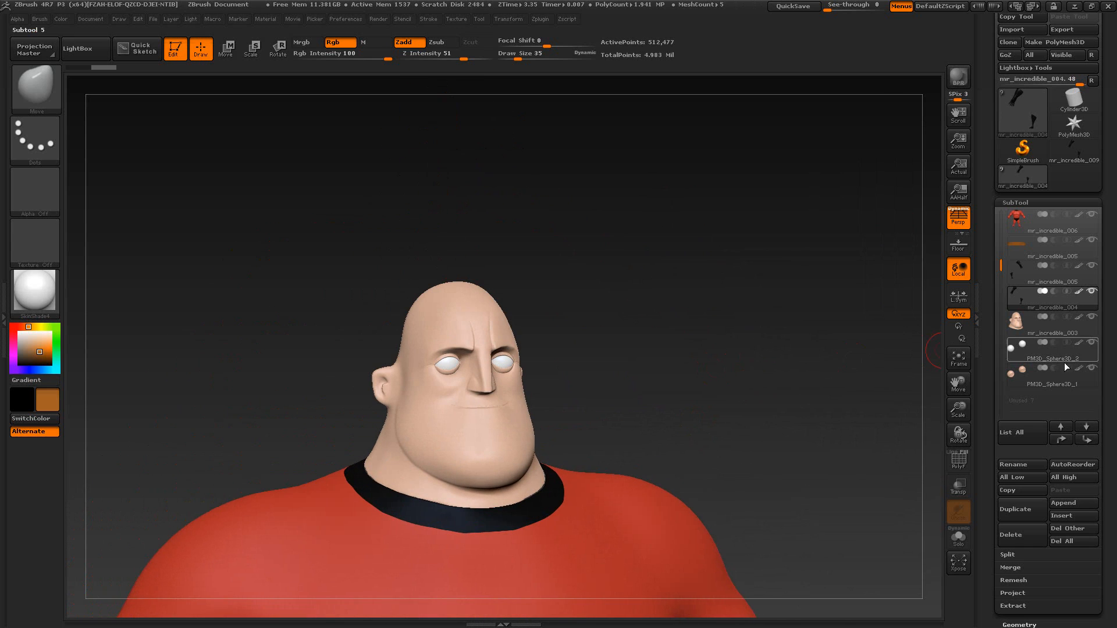
click(1091, 359)
alt+drag(638, 362, 642, 384)
click(959, 545)
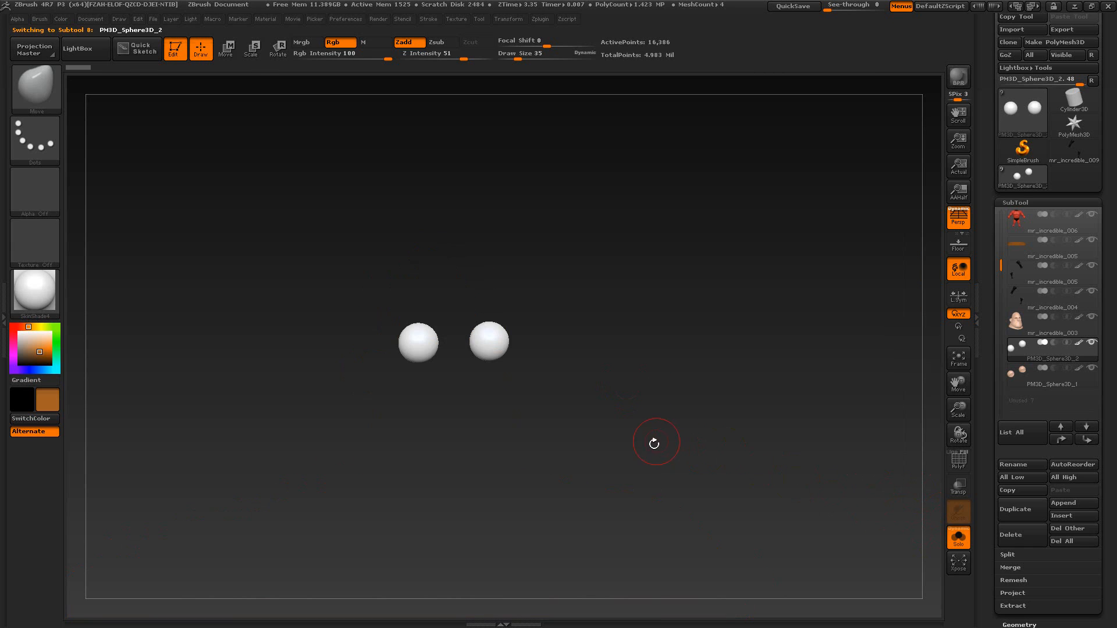
mouse_move(652, 443)
alt+mouse_down()
mouse_move(640, 449)
mouse_move(649, 461)
alt+mouse_up()
key(f)
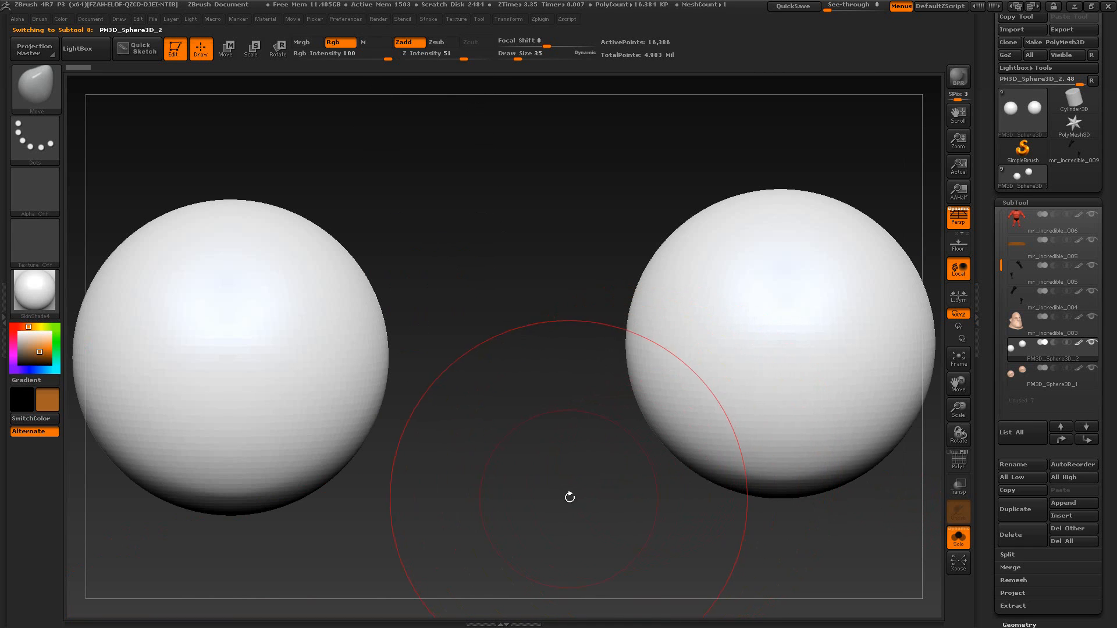
Step: Subdivide the eyeballs several times and undo the last subdivision
key(ctrl+d)
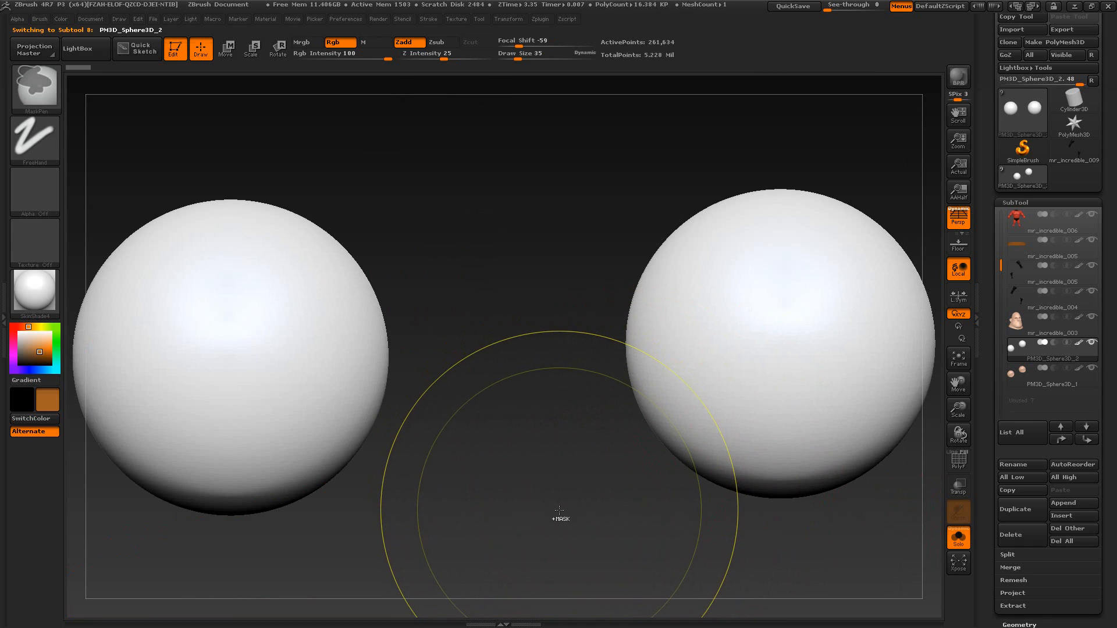
key(ctrl+d)
key(ctrl+d)
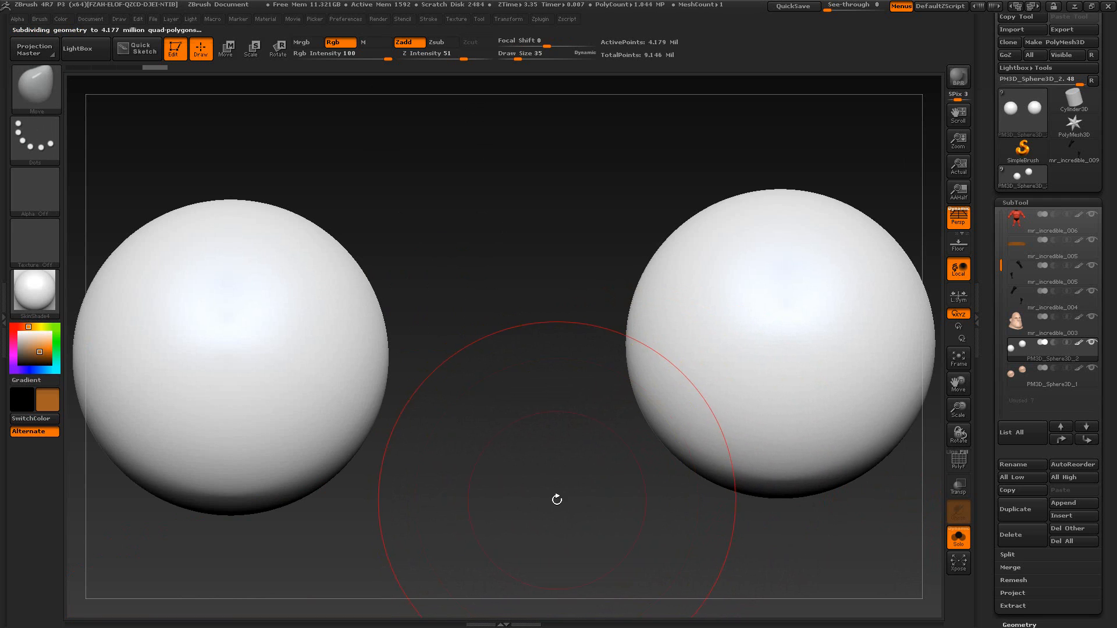
drag(557, 499, 544, 499)
key(ctrl+z)
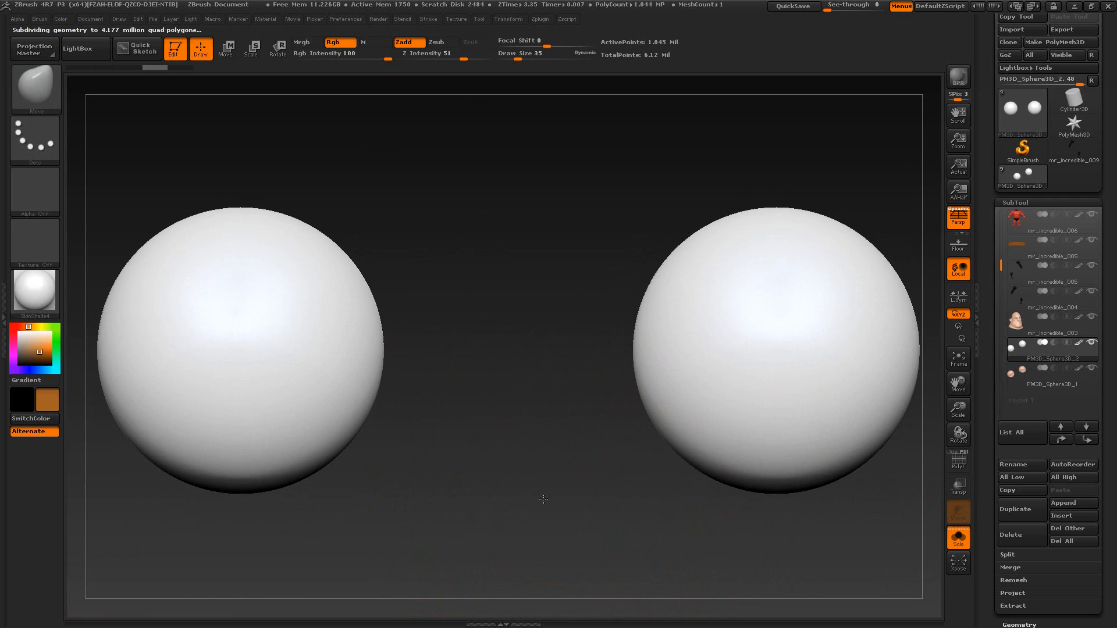
Step: Set the draw size to 14 and choose a dark blue for the irises after checking the reference image
key(s)
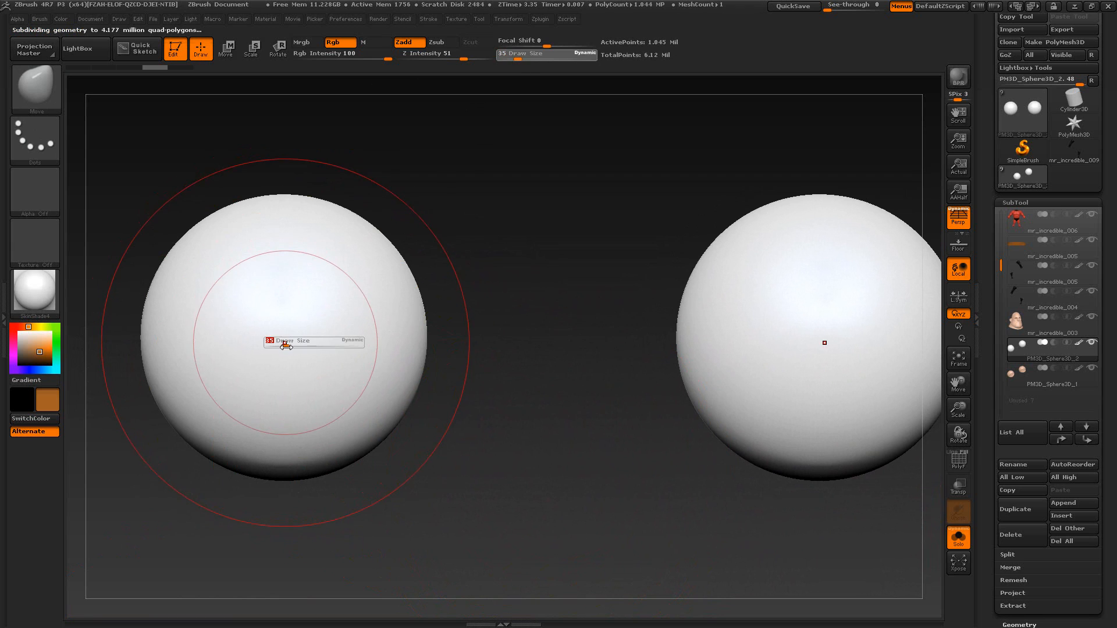
drag(285, 345, 283, 345)
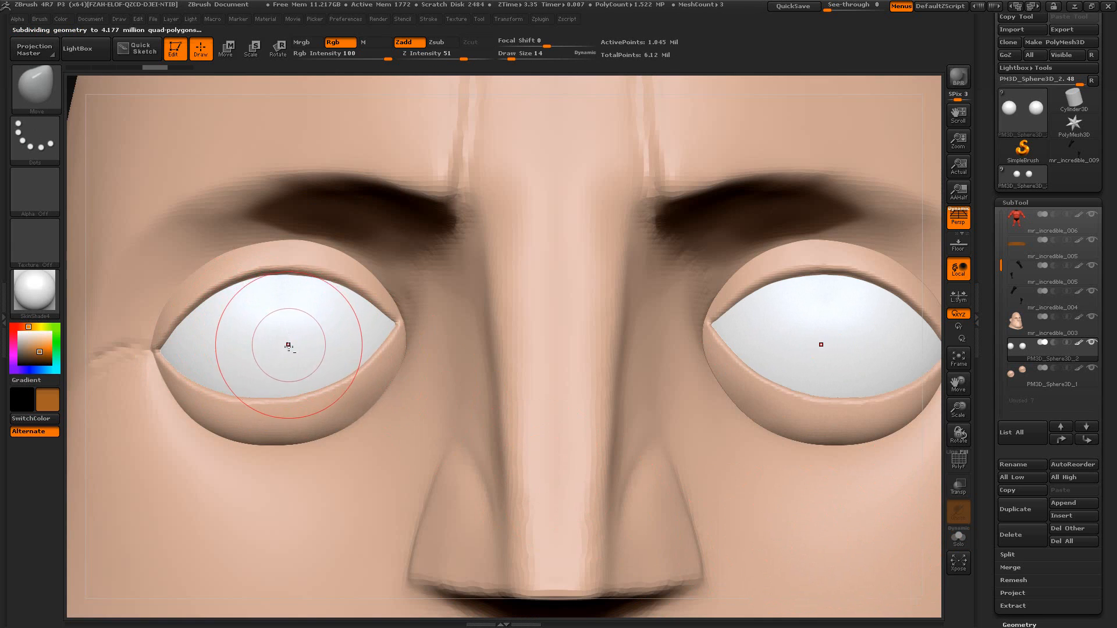
key(alt+Tab)
key(alt+Tab)
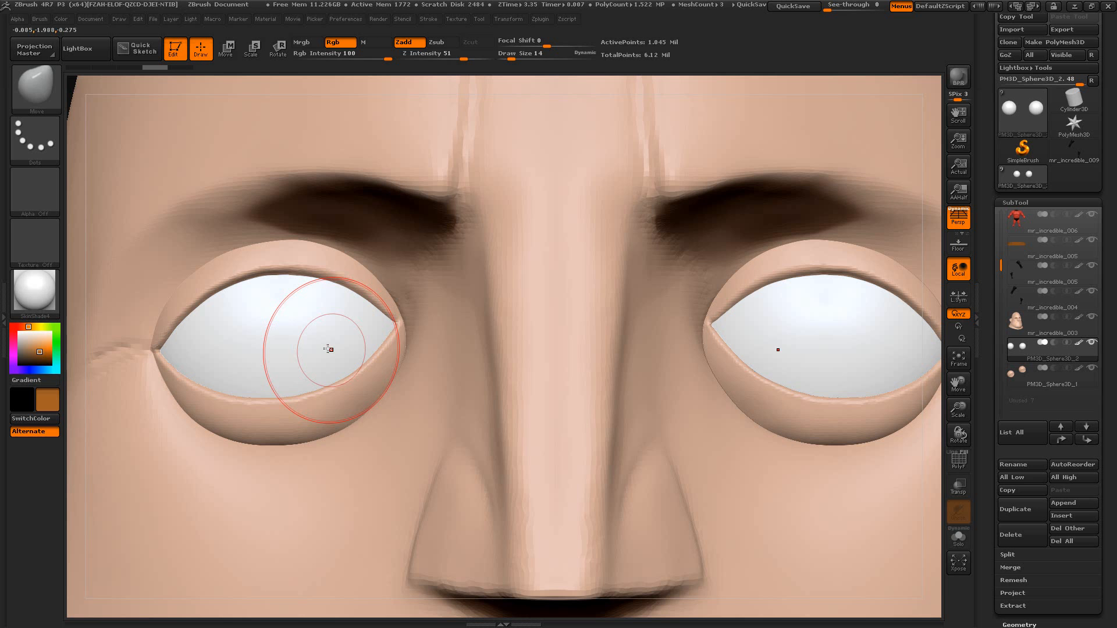
click(36, 369)
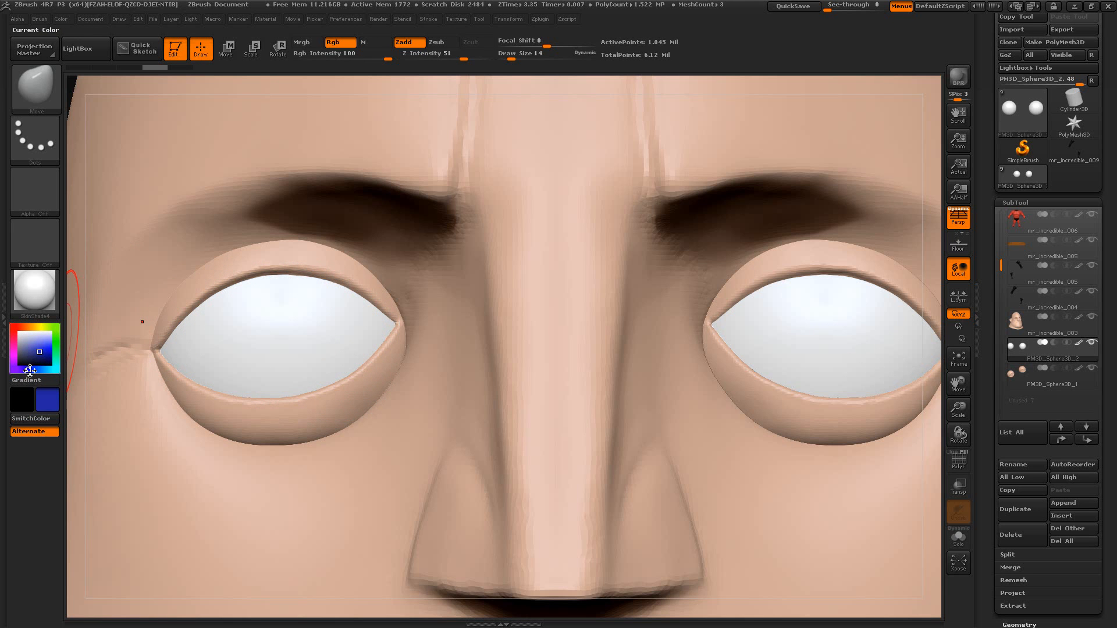
Step: Choose the Standard brush with the DragRect stroke and the solid round Alpha 14
click(35, 87)
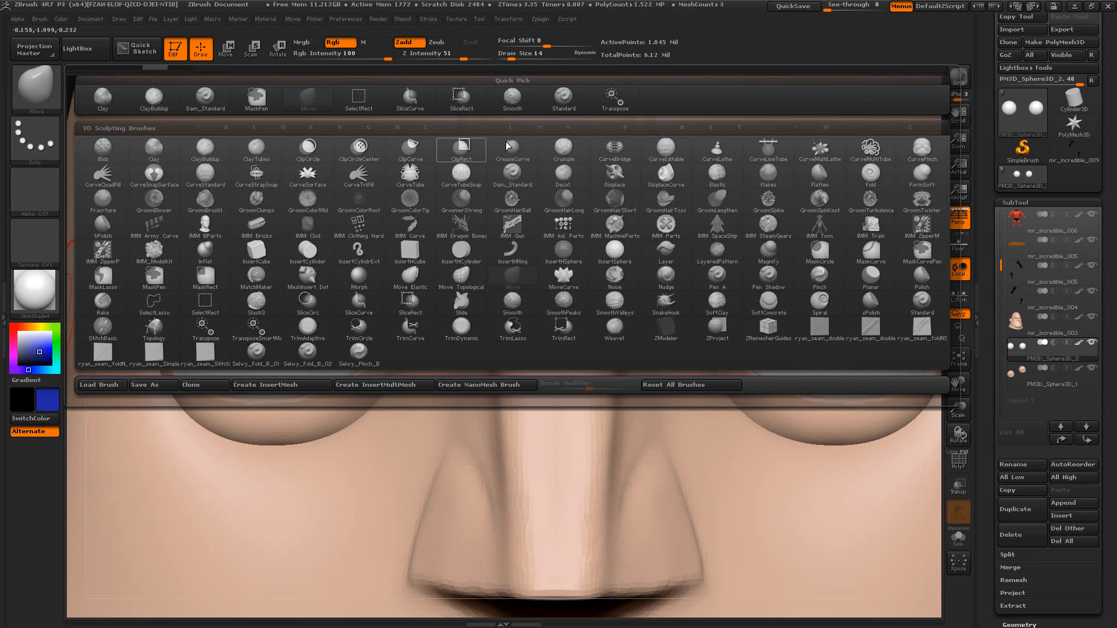
click(571, 103)
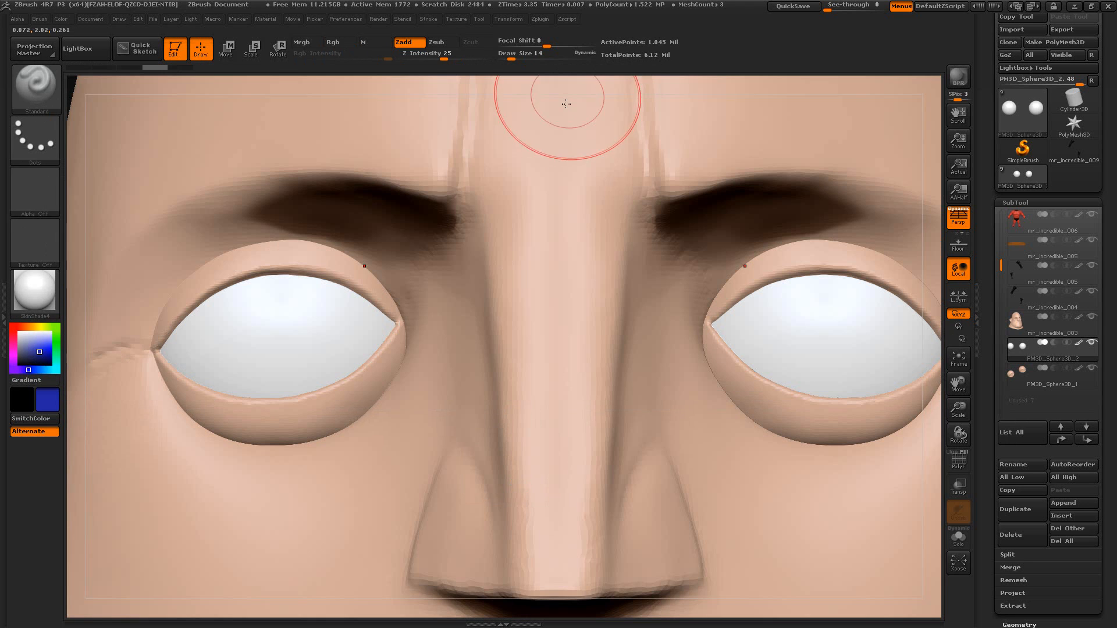
click(35, 140)
click(153, 153)
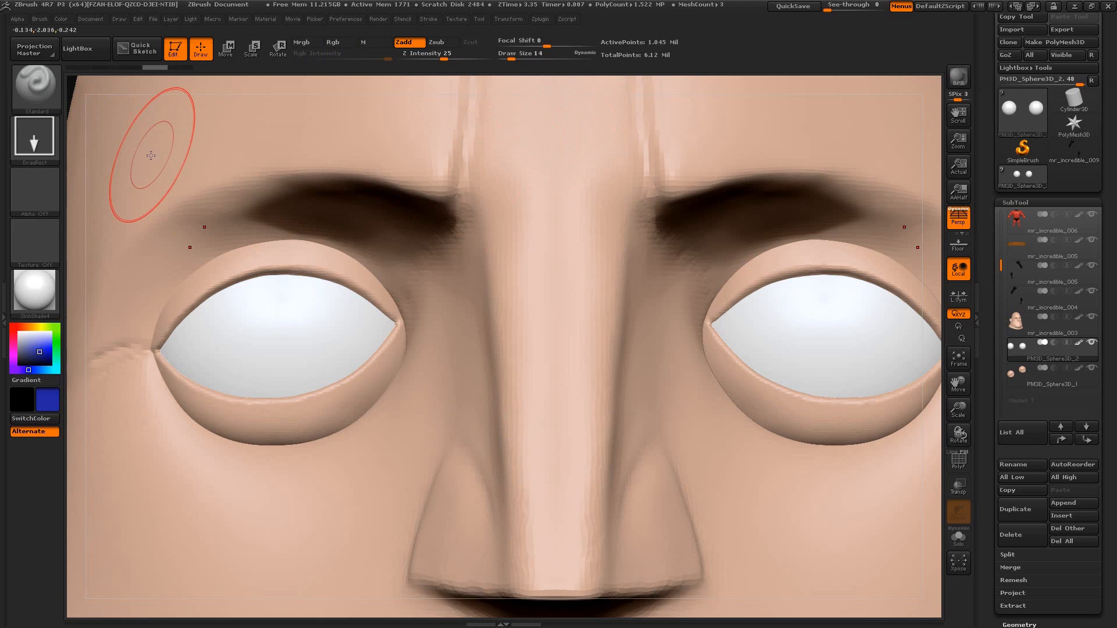
click(44, 193)
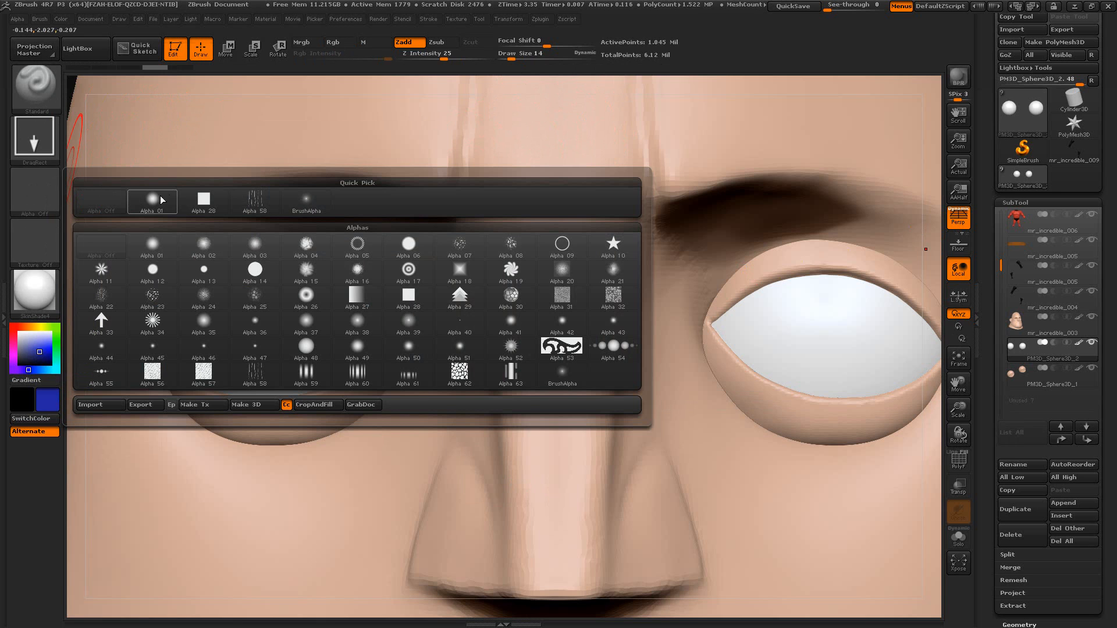
click(262, 273)
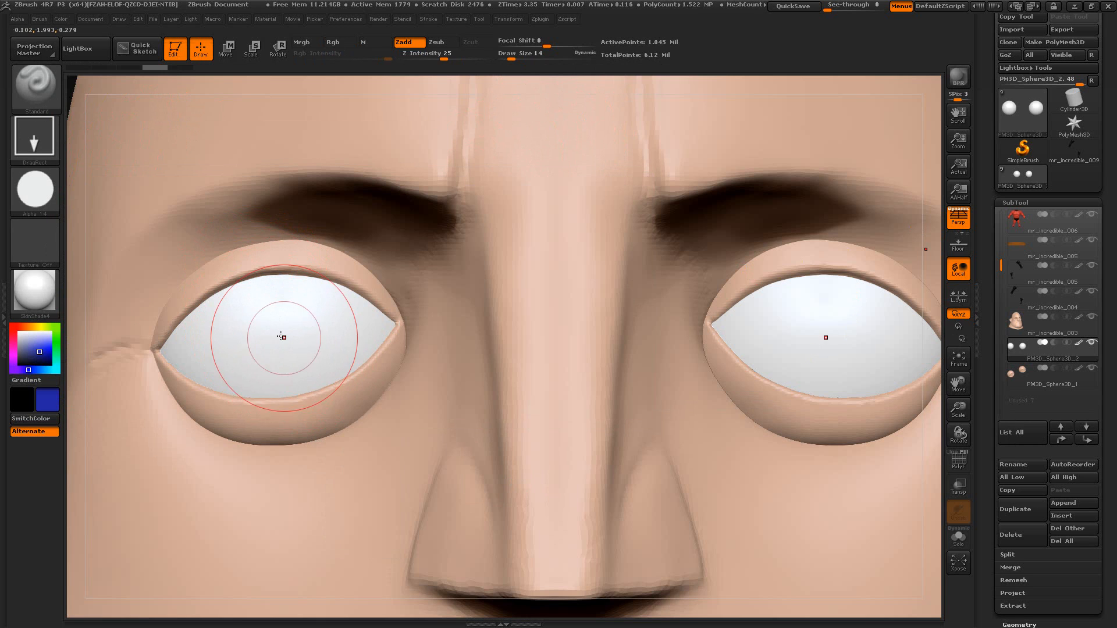
Step: Set the brush's draw size to 7 and its focal shift to -100
key(s)
drag(279, 343, 274, 343)
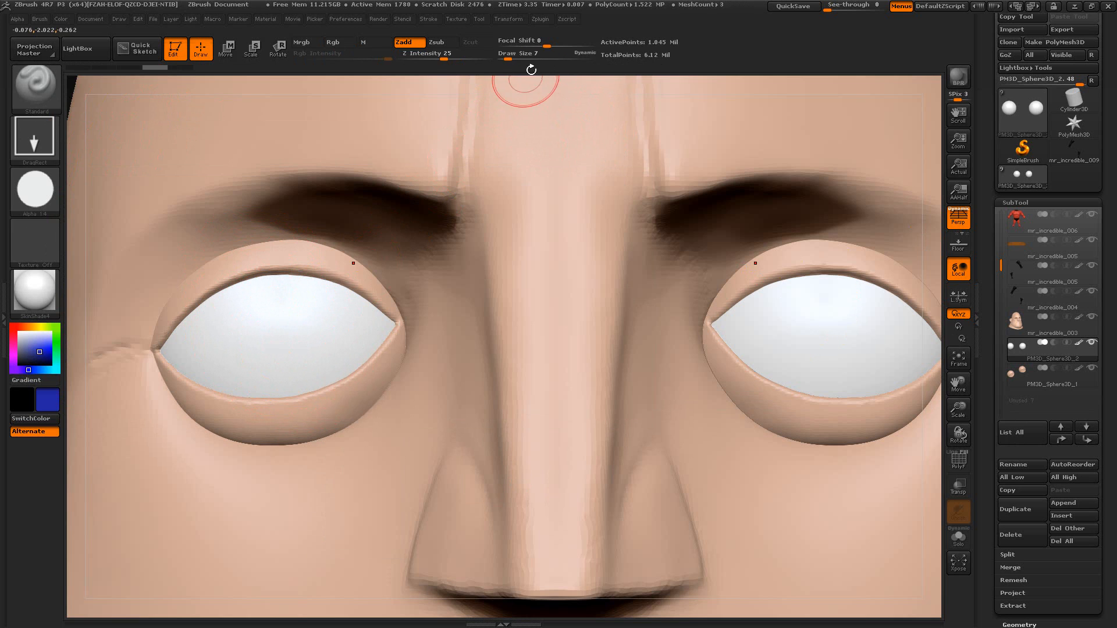
drag(547, 45, 502, 45)
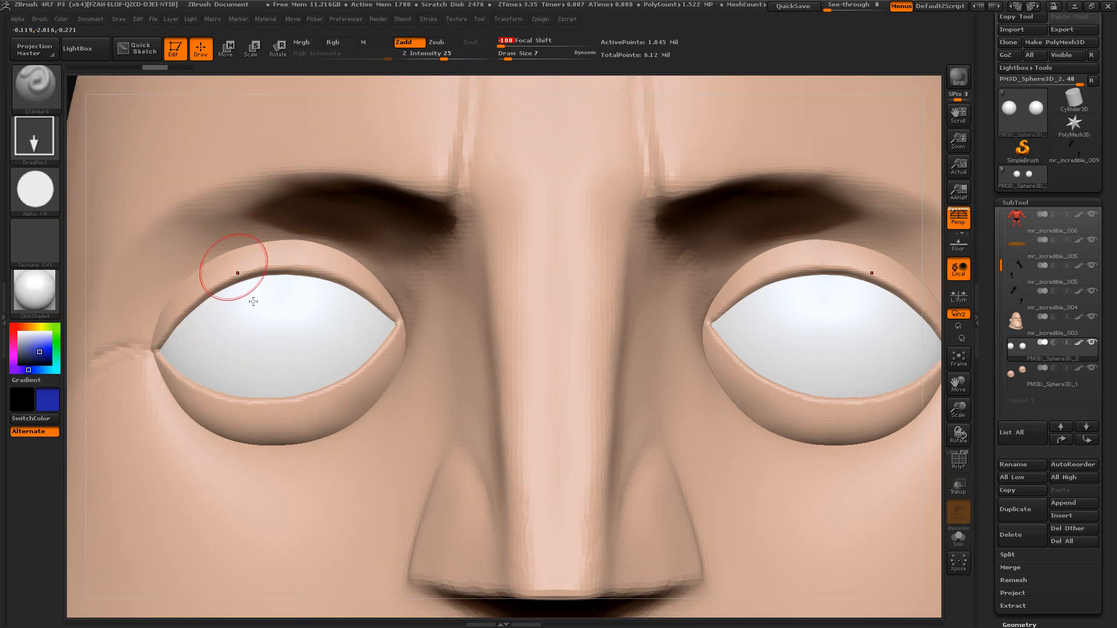
key(alt+Tab)
key(alt+Tab)
drag(299, 342, 300, 343)
key(ctrl+z)
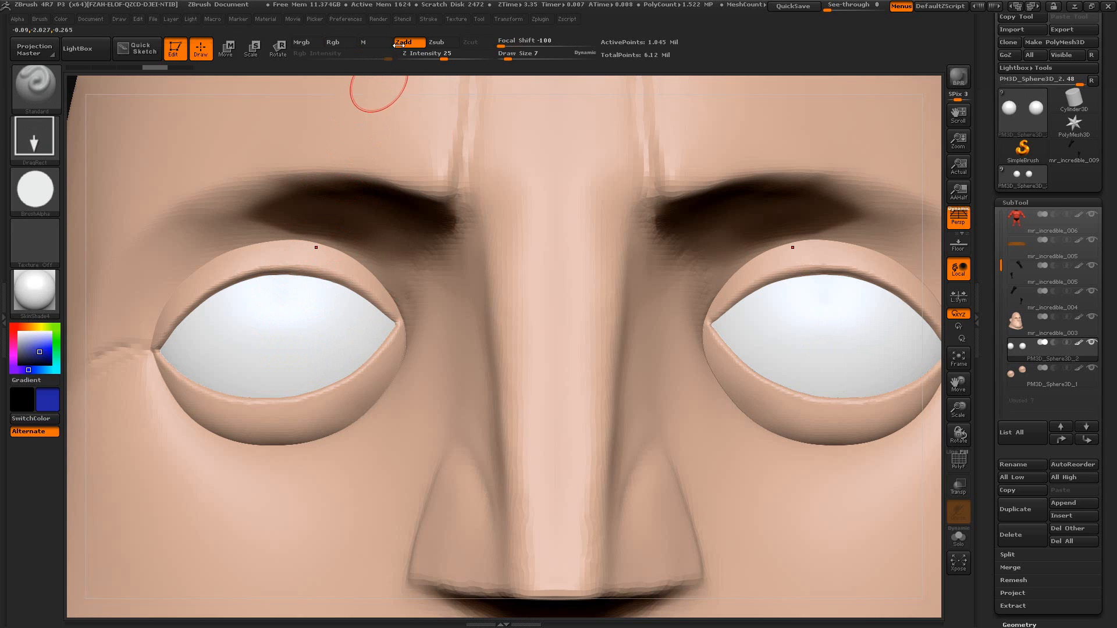
Step: Set the brush to paint colour only, with Zadd off and Rgb on
click(406, 44)
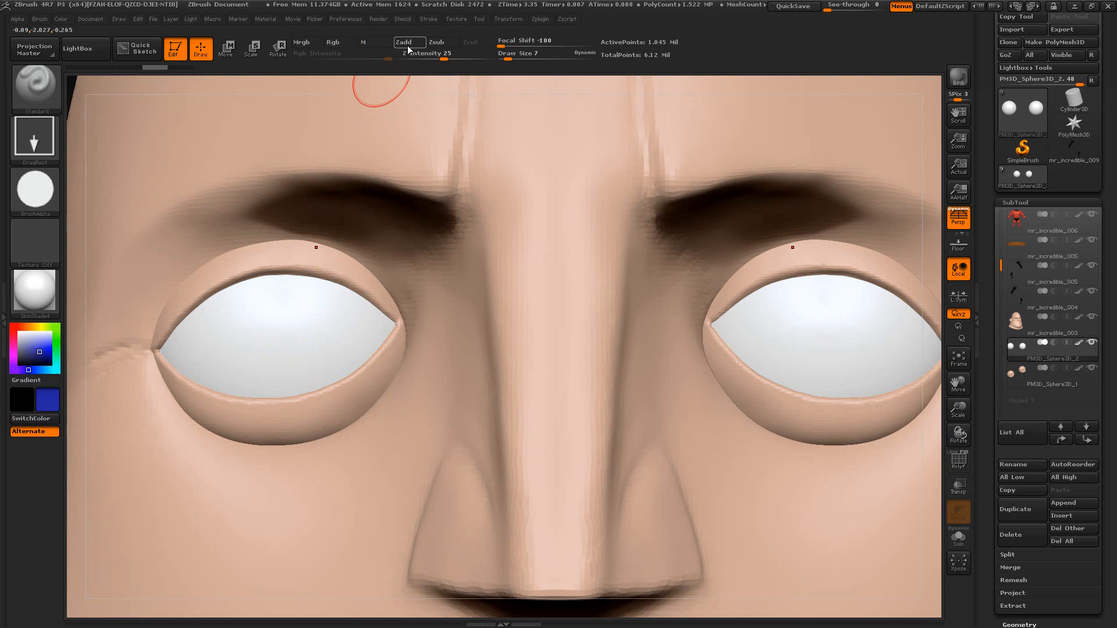
click(336, 44)
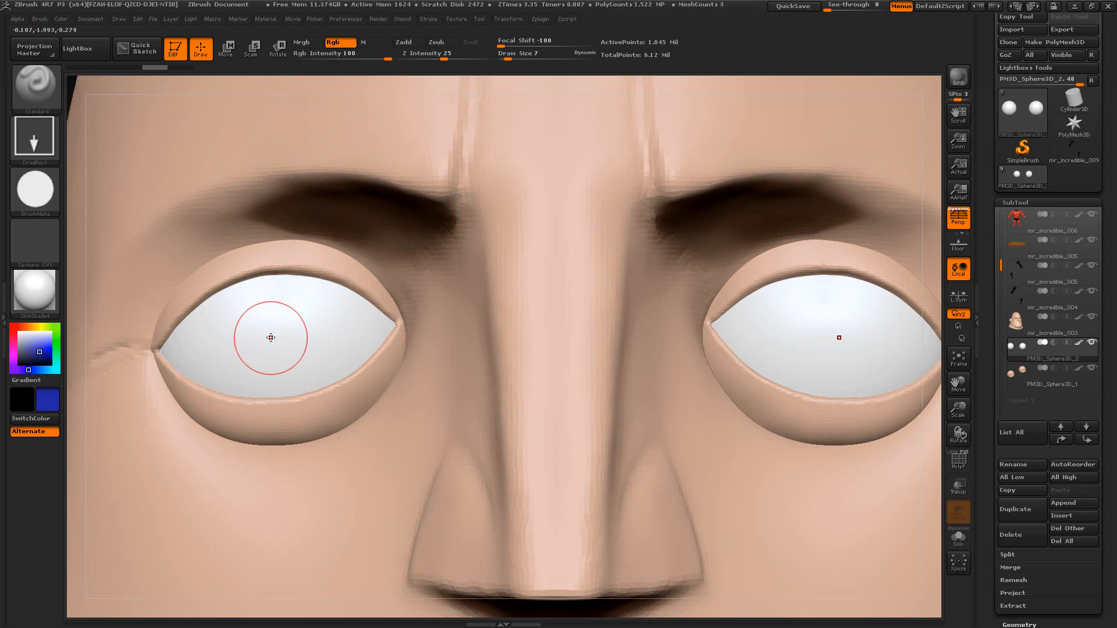
drag(271, 336, 316, 337)
key(ctrl+z)
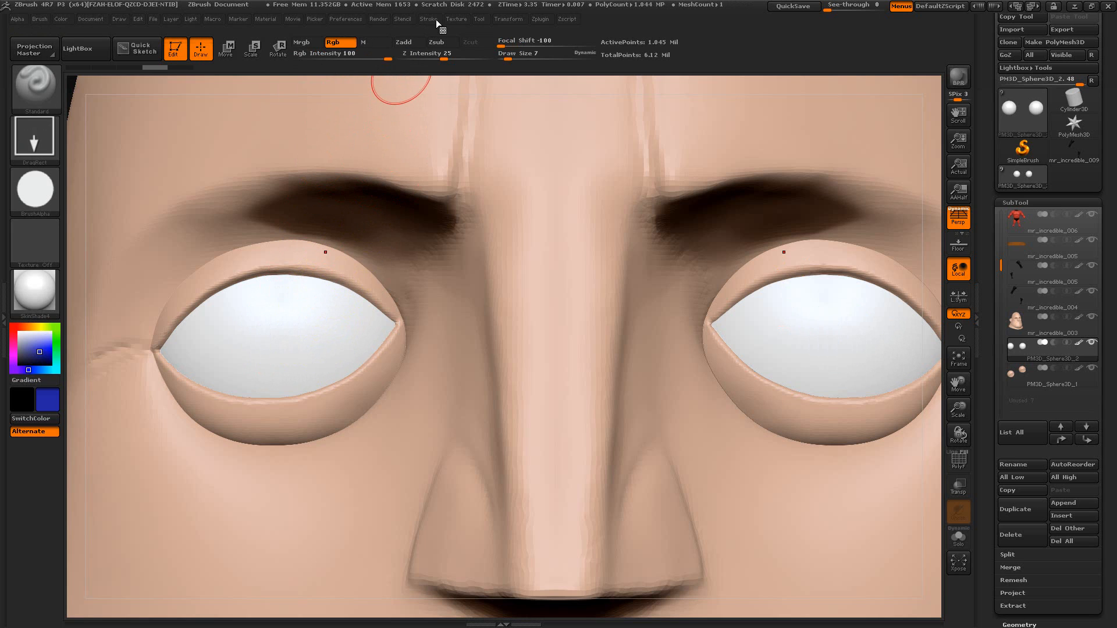
click(456, 19)
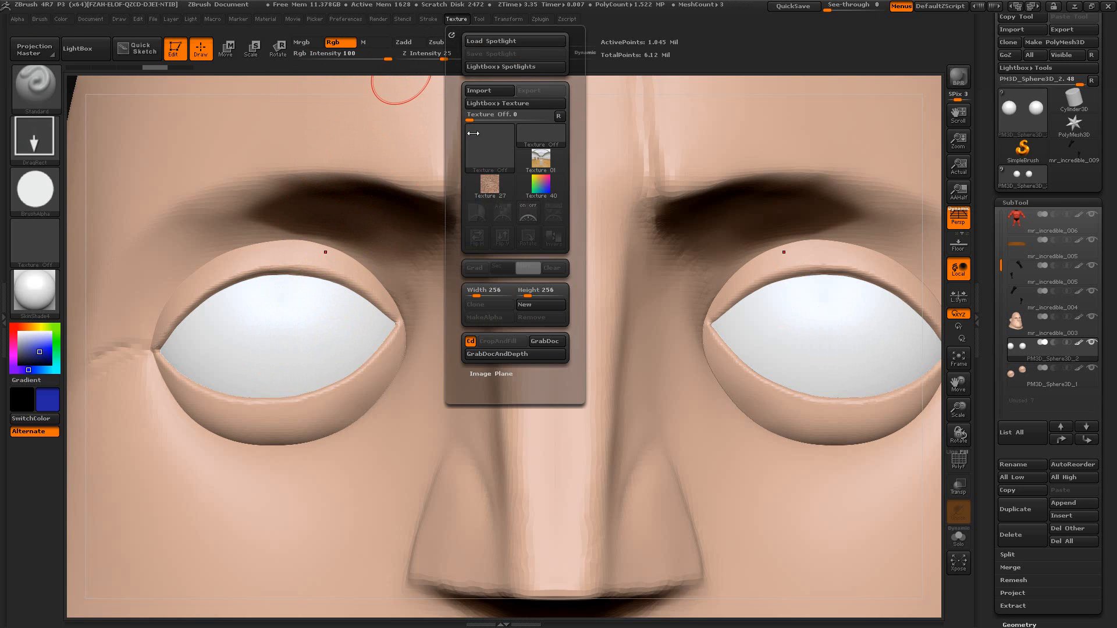
click(429, 18)
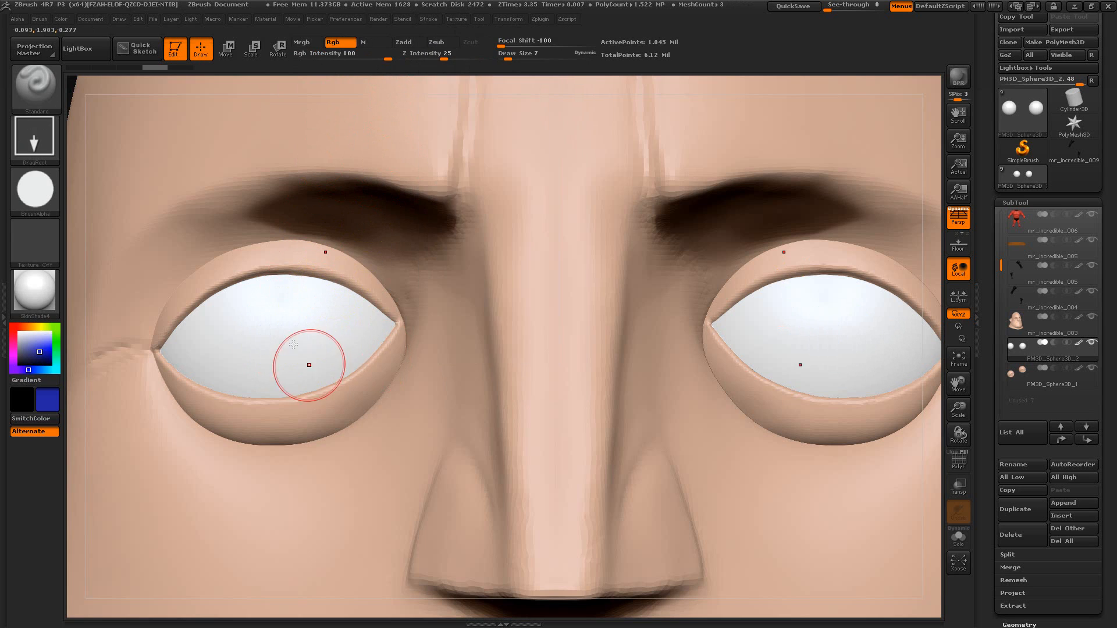
Step: Choose a slightly darker blue and paint large round irises symmetrically on both eyeballs
key(alt+Tab)
key(alt+Tab)
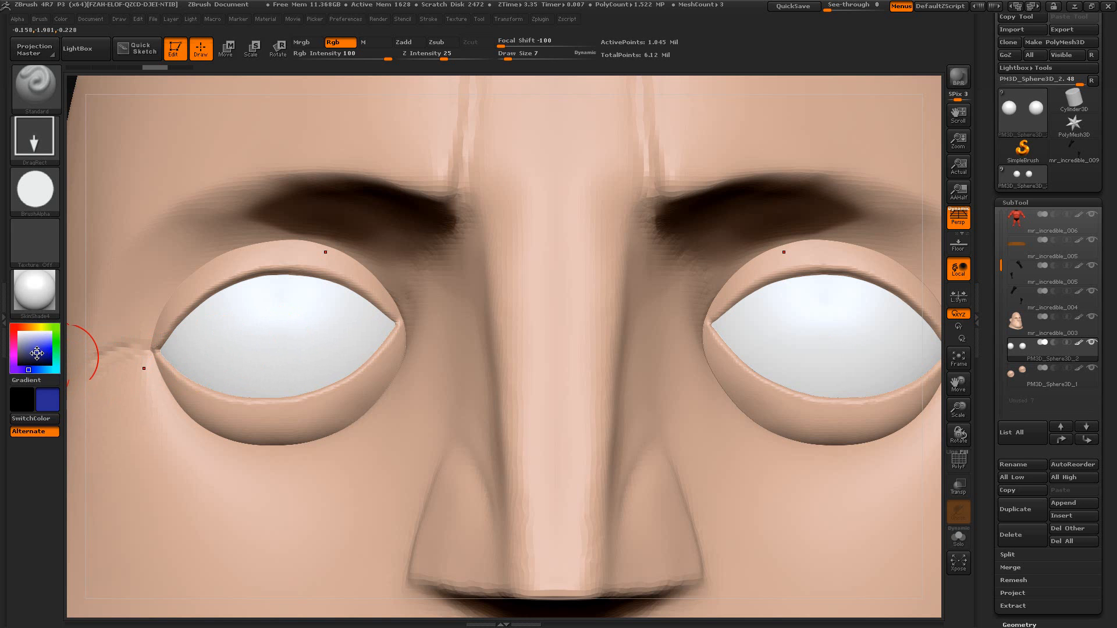
click(35, 354)
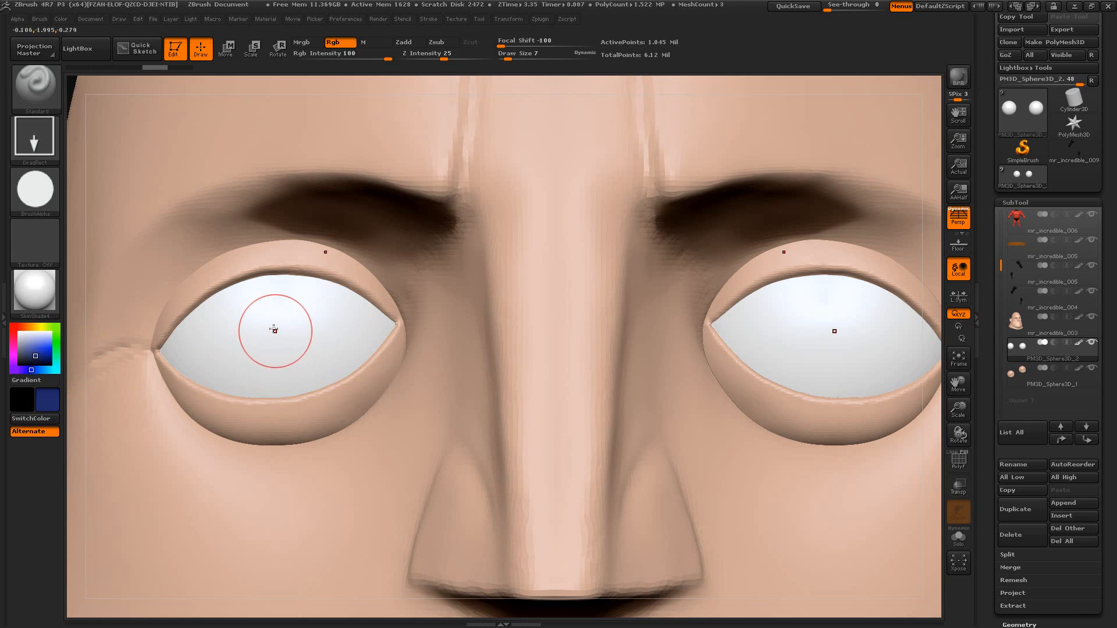
key(alt+Tab)
key(alt+Tab)
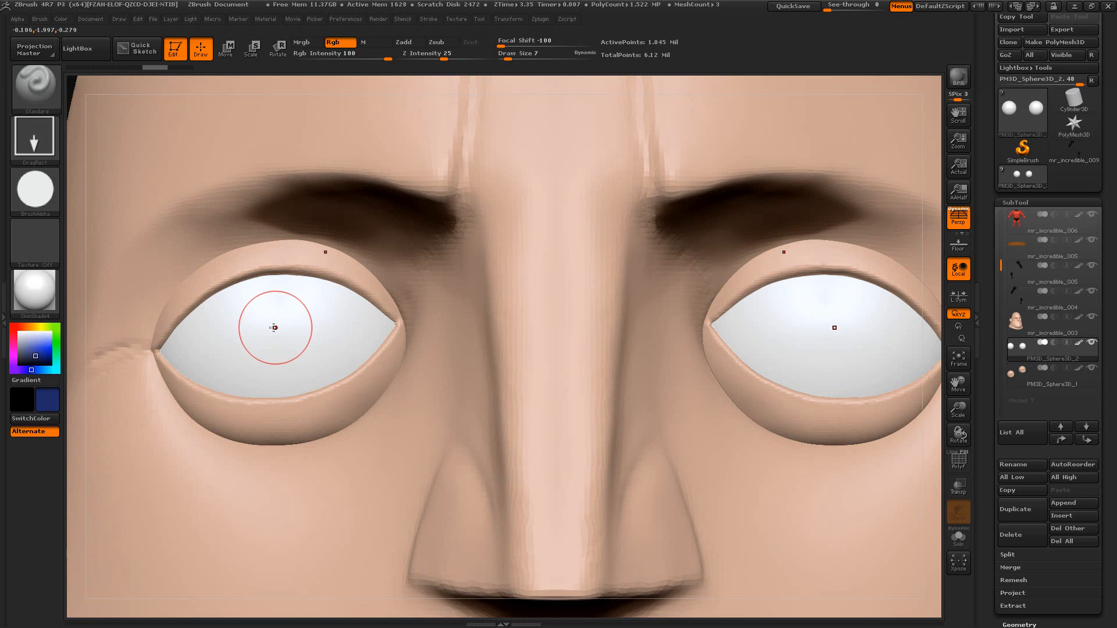
mouse_move(269, 326)
mouse_down()
mouse_move(364, 326)
mouse_move(356, 338)
mouse_up()
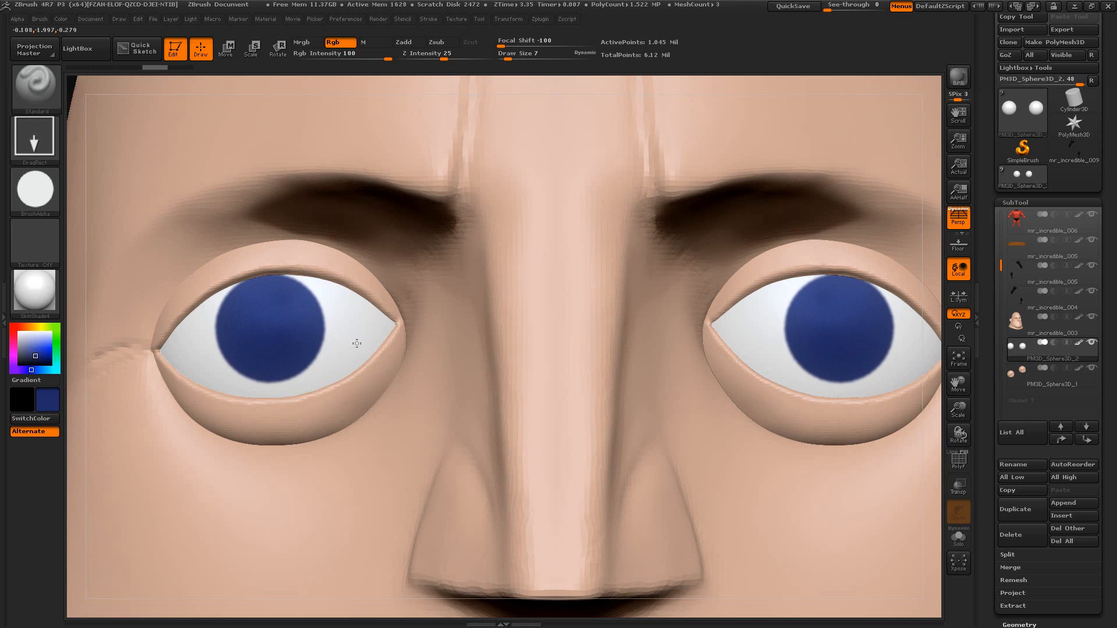
Step: Choose black and paint round pupils at the centre of both blue irises after checking the reference image
key(alt+Tab)
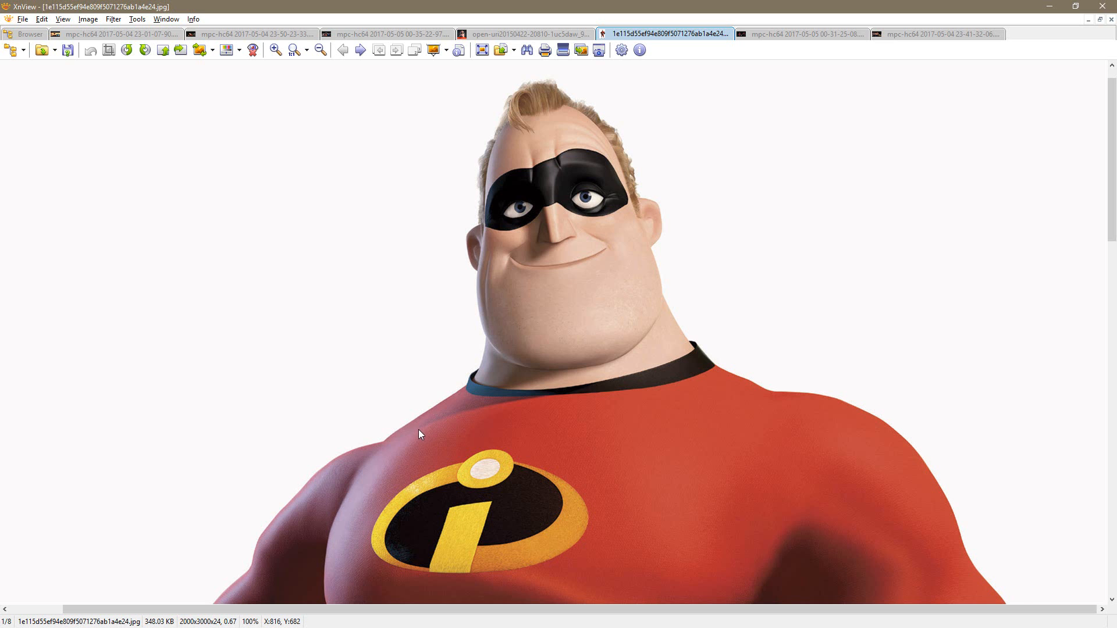
key(alt+Tab)
key(alt+Tab)
key(alt+Tab)
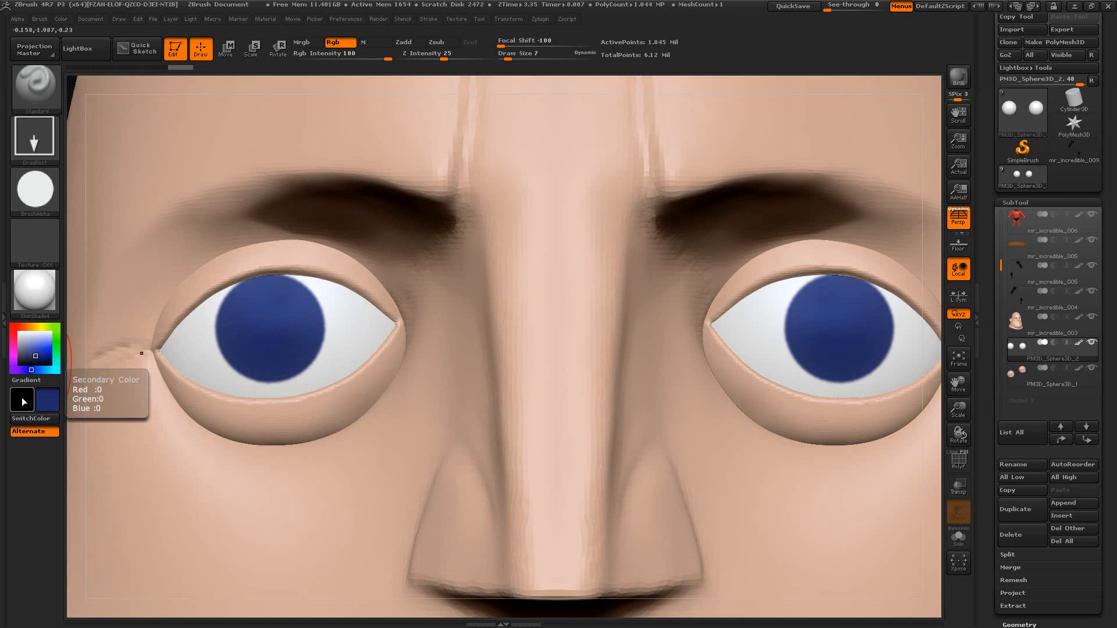
drag(30, 354, 21, 364)
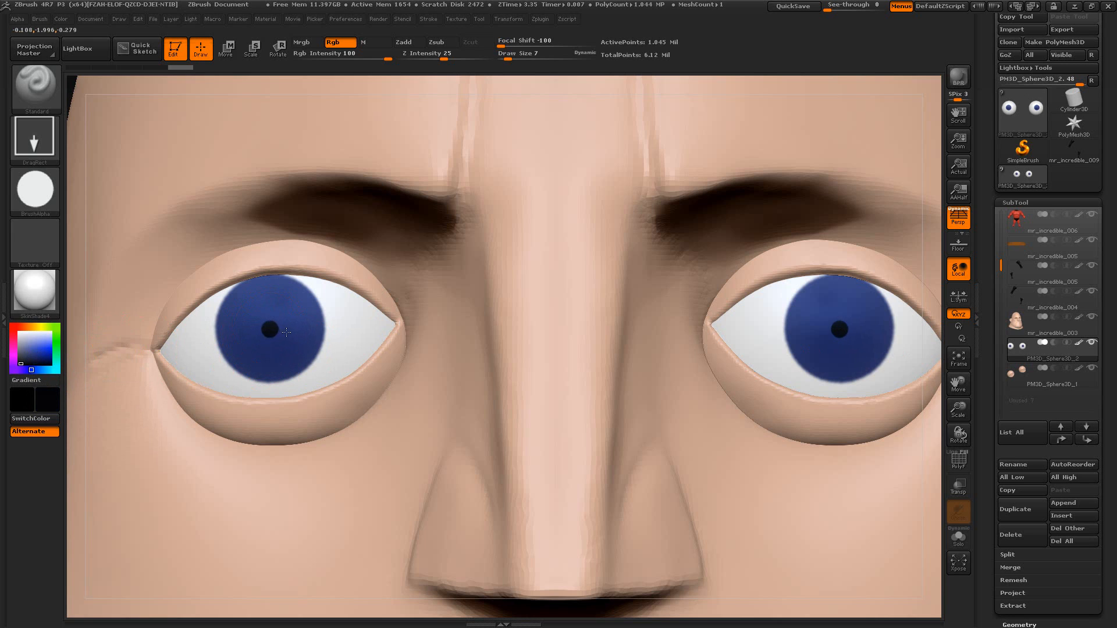
mouse_move(286, 333)
mouse_down()
mouse_move(296, 334)
mouse_move(275, 329)
mouse_move(316, 337)
mouse_up()
key(ctrl)
key(ctrl+z)
key(ctrl+z)
Step: Choose a light grey matching the reference and paint a small round highlight on each iris, beside the pupil
key(alt+Tab)
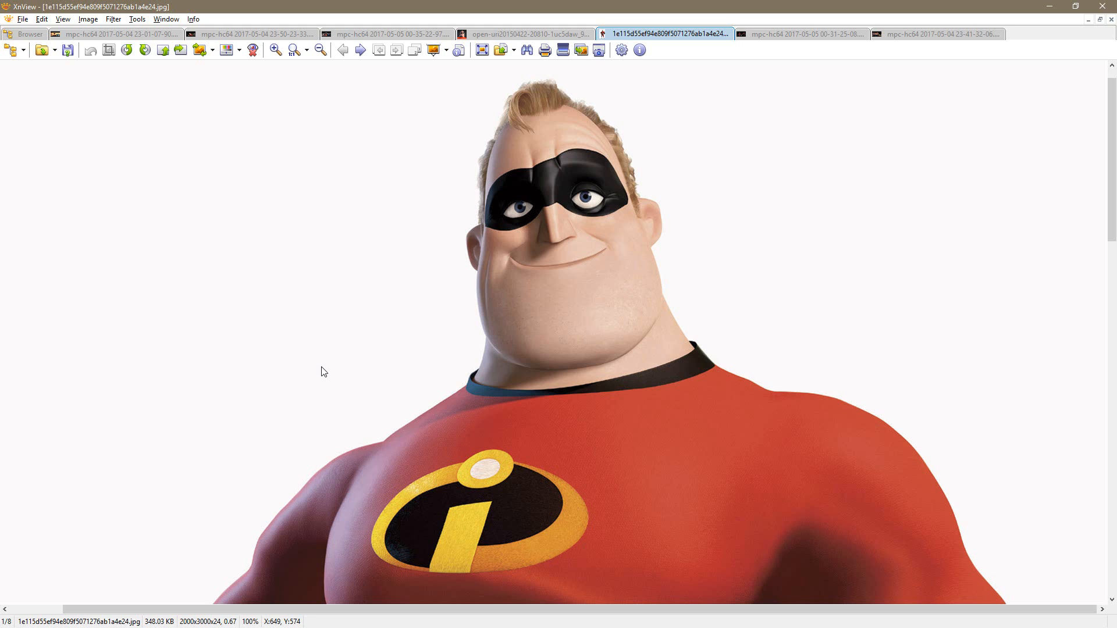
key(alt+Tab)
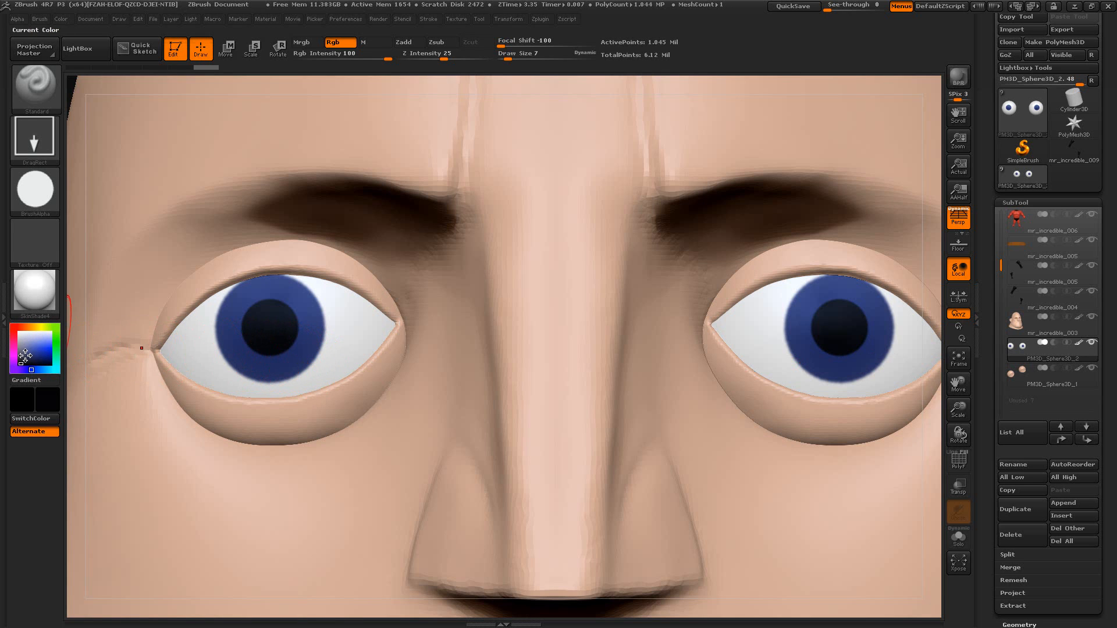
drag(20, 353, 17, 348)
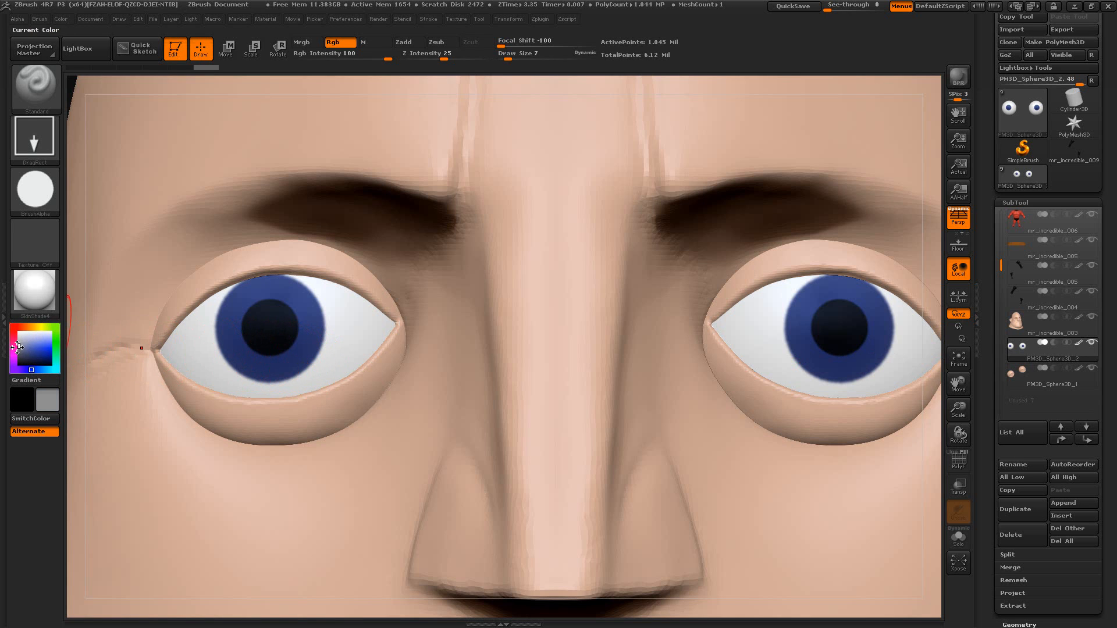
key(alt+Tab)
key(alt+Tab)
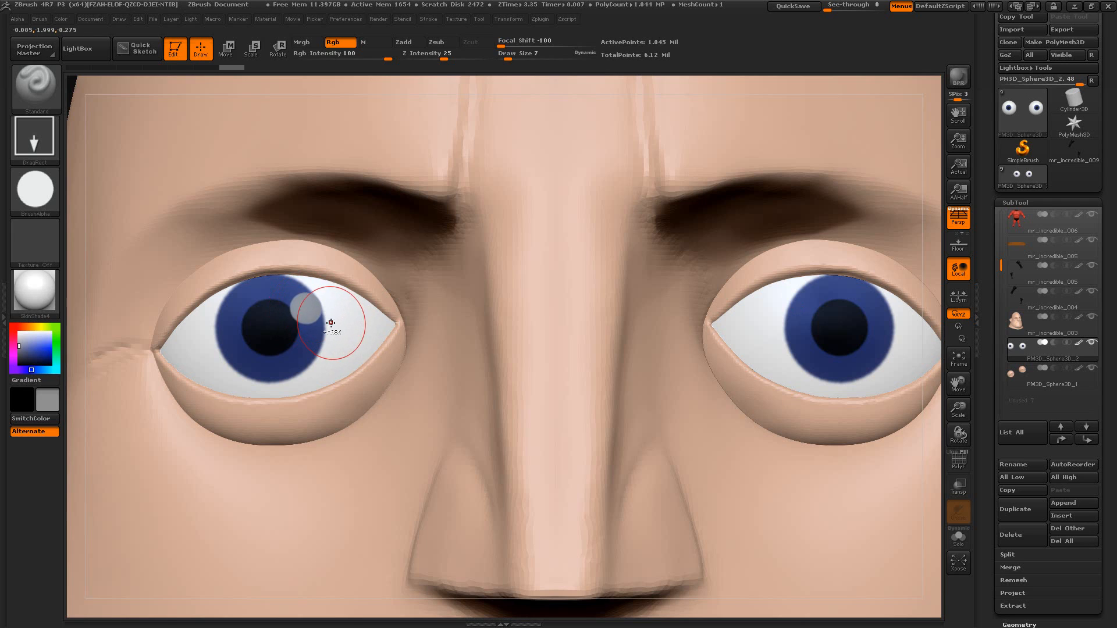
key(ctrl+z)
drag(20, 339, 19, 338)
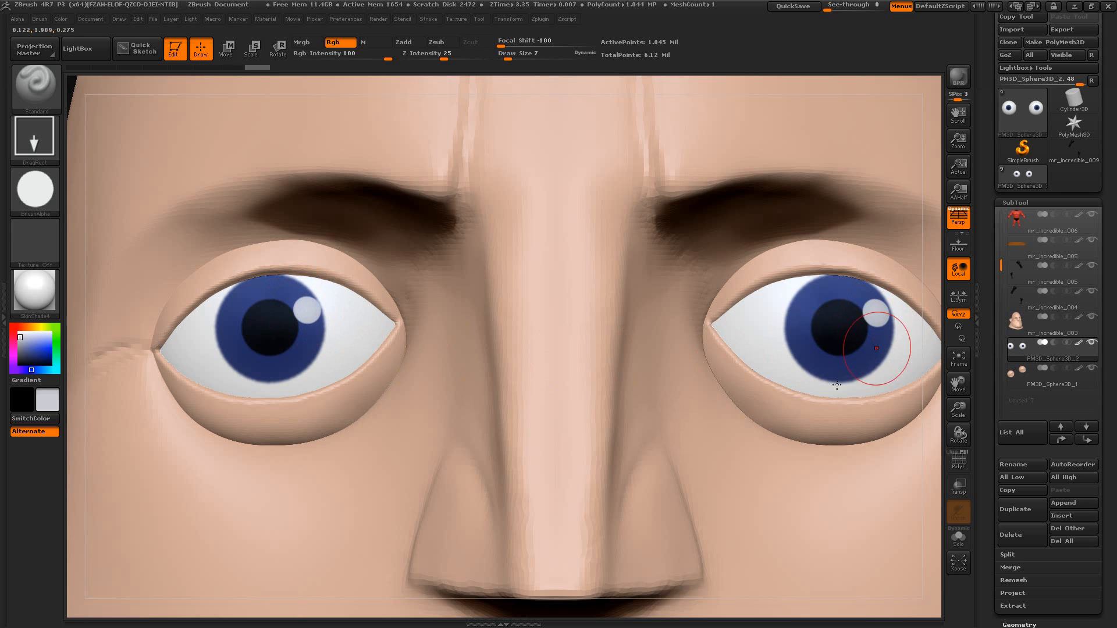
Step: Compare the face with the Mr. Incredible reference images and undo the painted irises, pupils and highlights
key(f)
drag(669, 430, 692, 421)
alt+drag(745, 226, 685, 376)
key(alt+Tab)
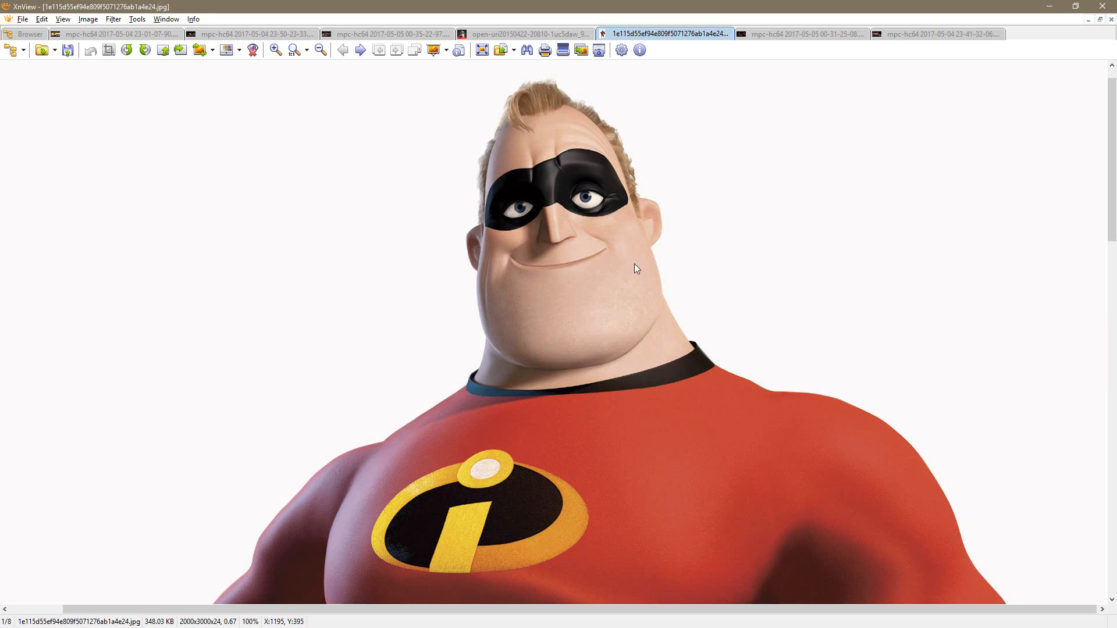
key(alt+Tab)
mouse_move(651, 291)
alt+mouse_down()
mouse_move(691, 332)
mouse_move(722, 292)
mouse_move(718, 307)
alt+mouse_up()
key(alt+Tab)
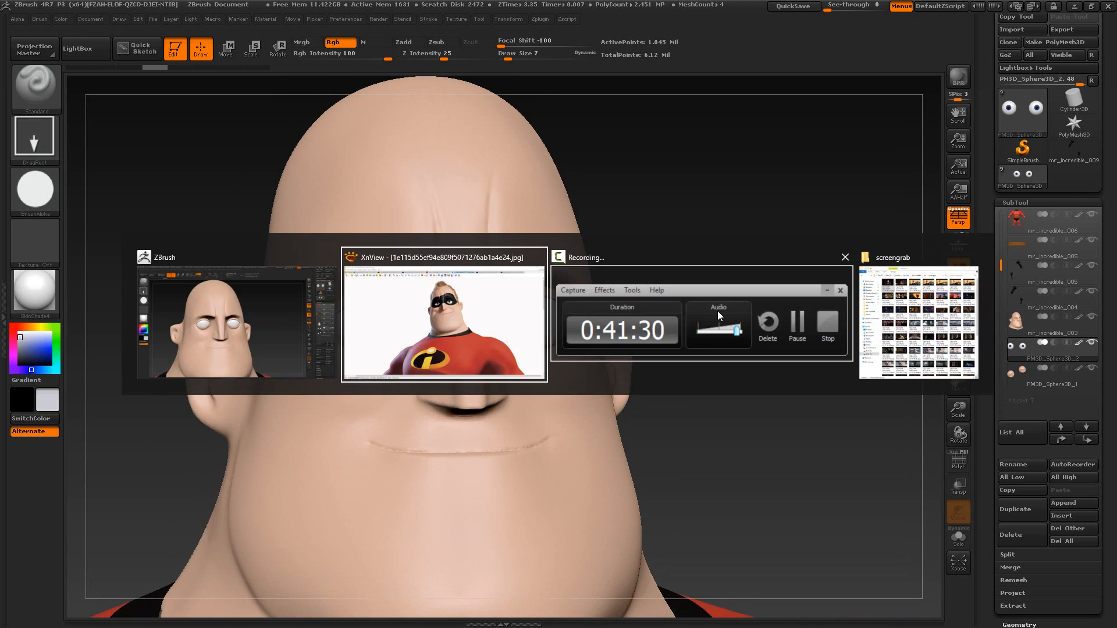
click(498, 35)
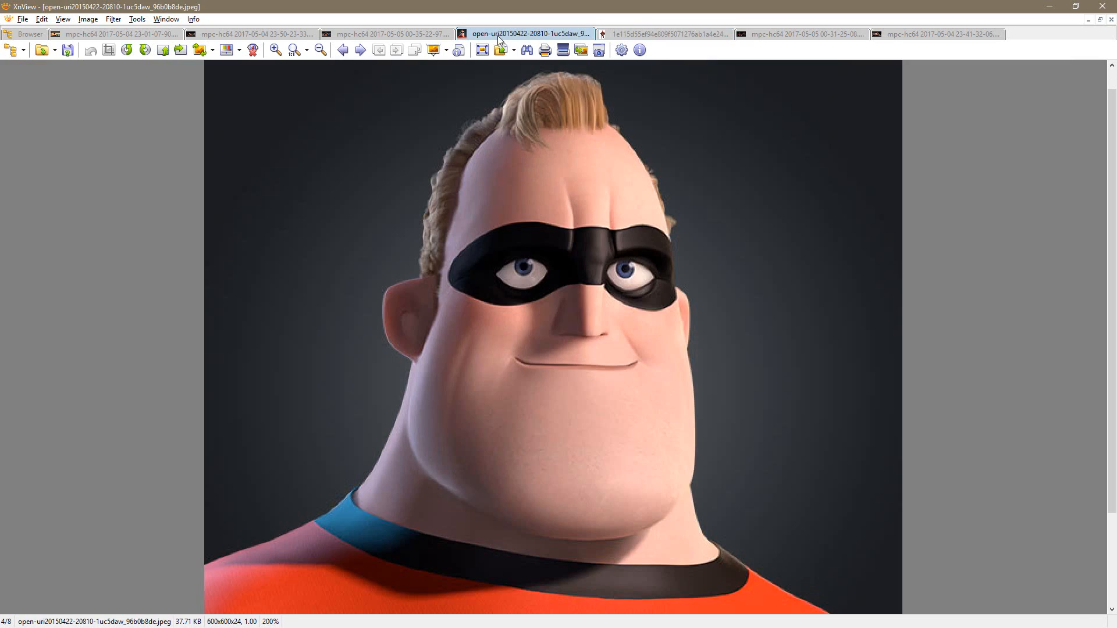
key(alt+Tab)
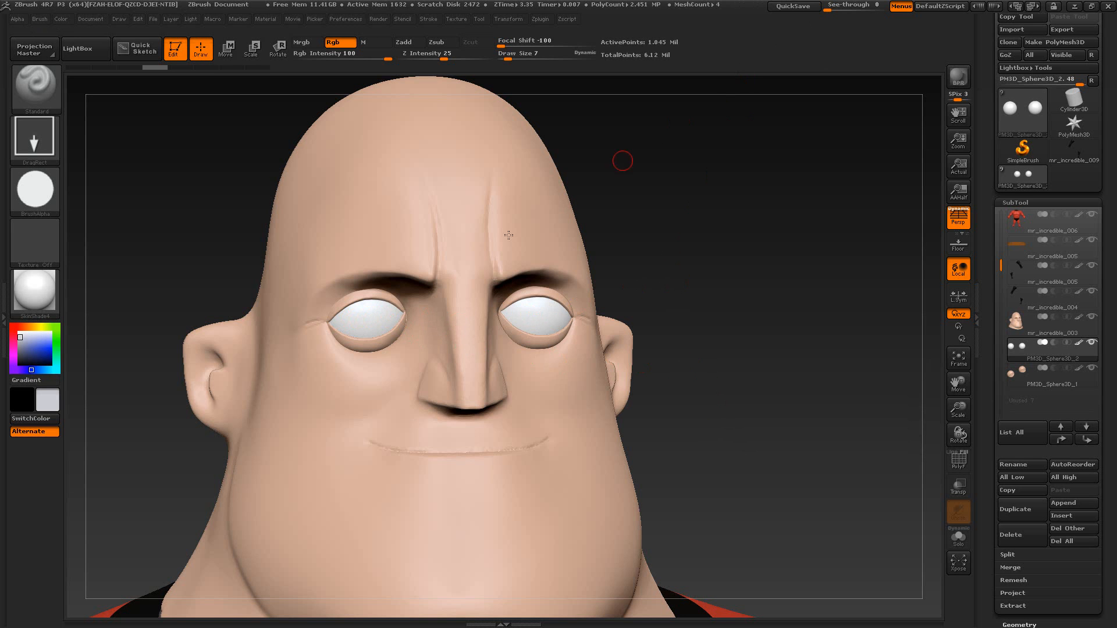
Step: Choose a dark blue and paint smaller round irises on both eyeballs, just under the upper eyelids
click(32, 354)
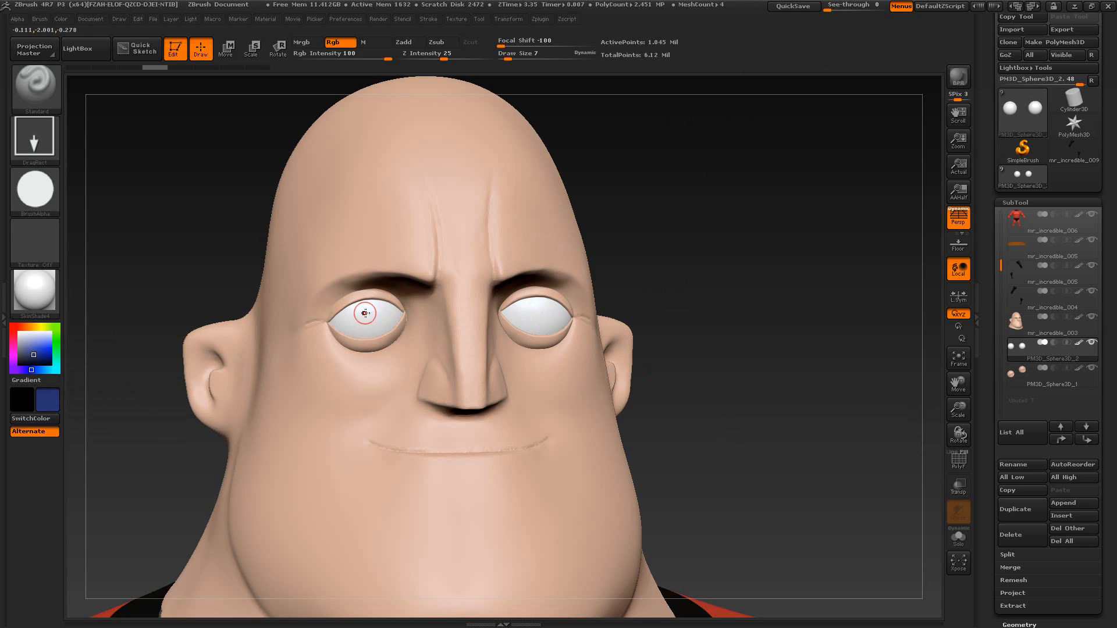
key(ctrl+z)
drag(836, 6, 846, 20)
alt+drag(771, 210, 770, 375)
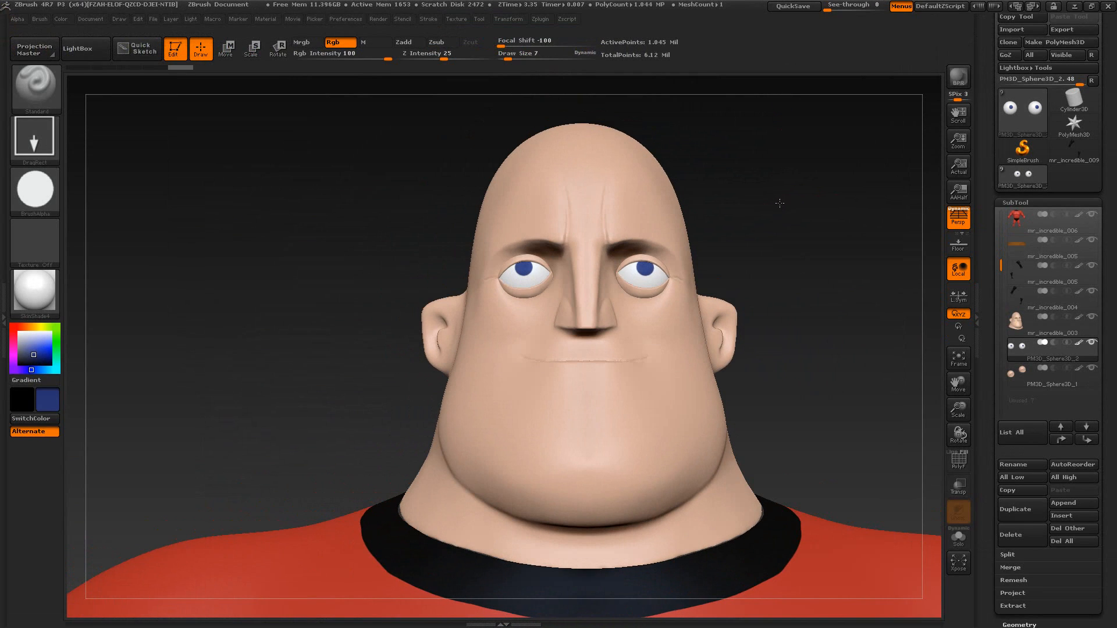
mouse_move(780, 203)
mouse_down()
mouse_move(768, 223)
mouse_move(801, 233)
mouse_move(803, 261)
mouse_up()
key(ctrl)
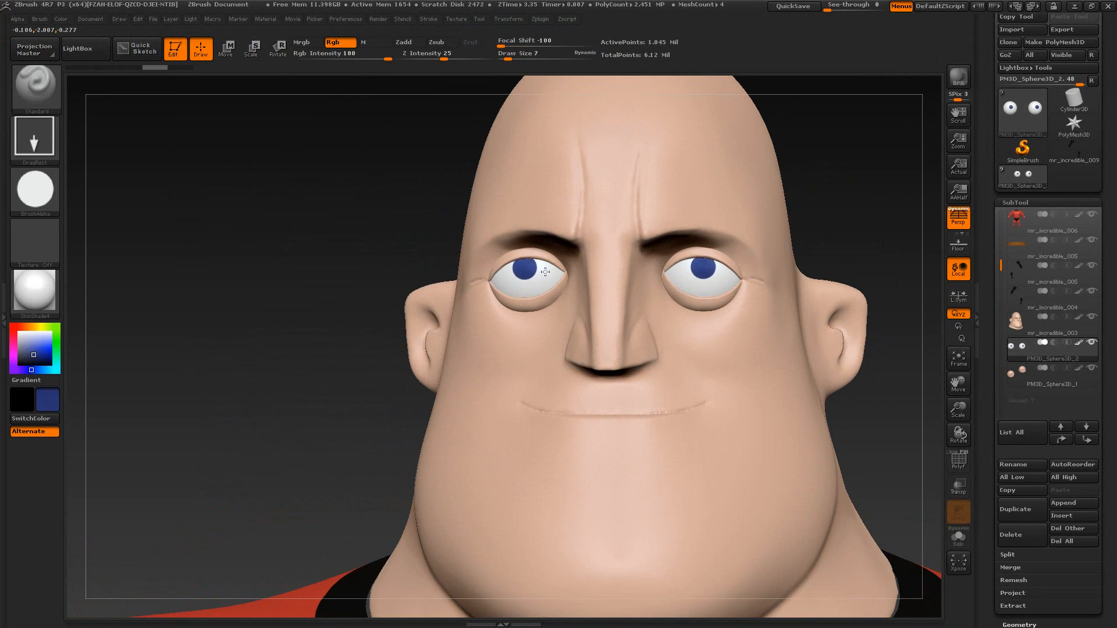
alt+drag(331, 393, 263, 445)
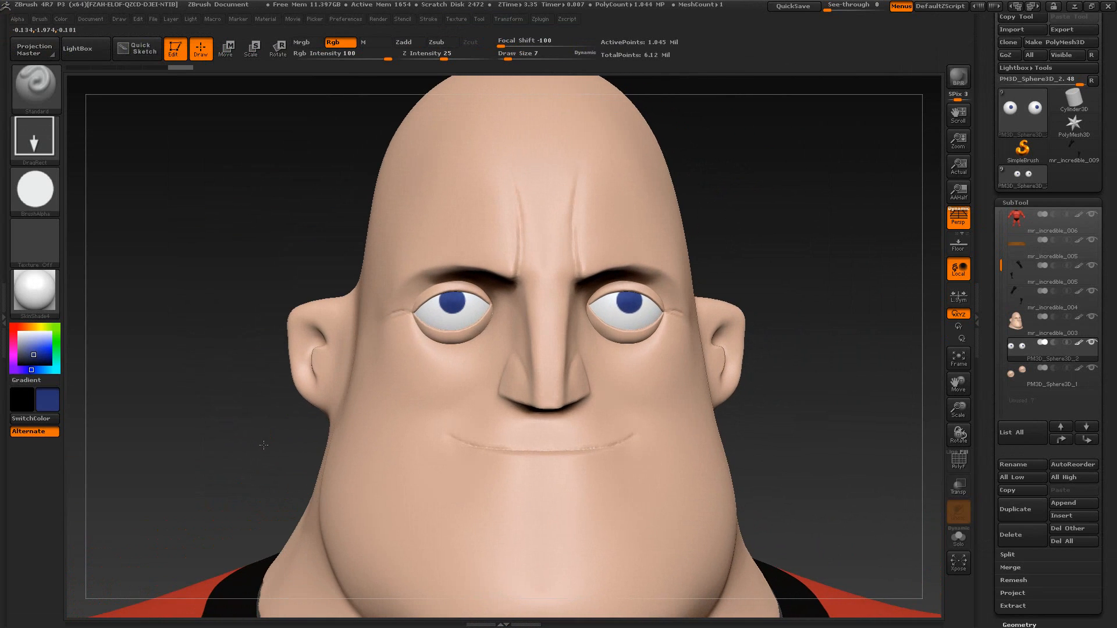
Step: Choose black and paint round pupils in the centres of the smaller irises, redoing the first attempt
drag(756, 237, 815, 240)
drag(776, 196, 793, 209)
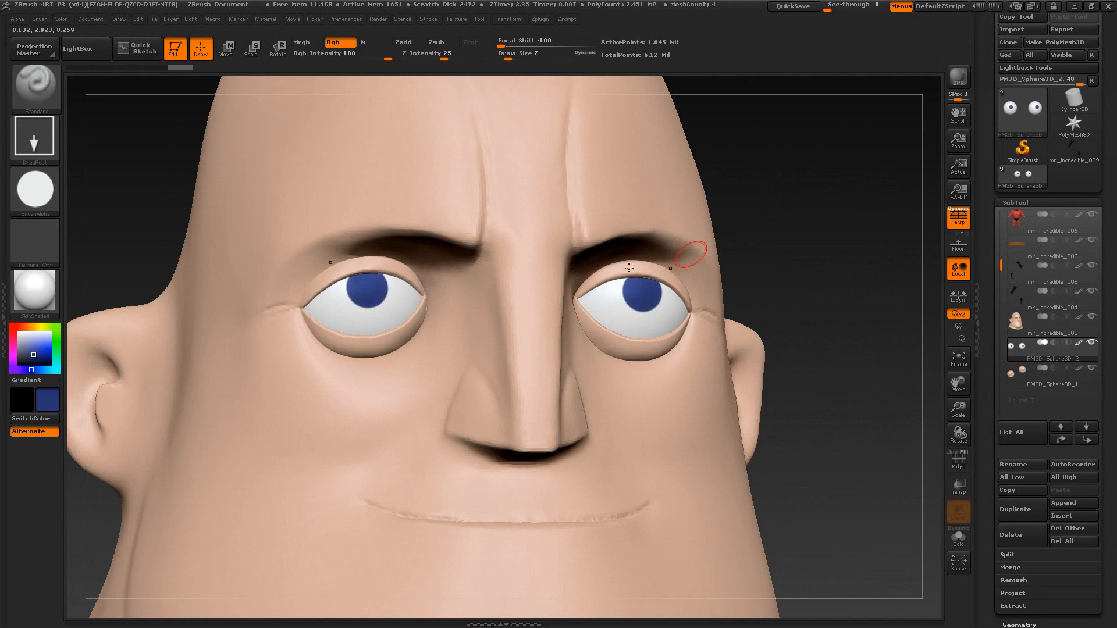
click(21, 364)
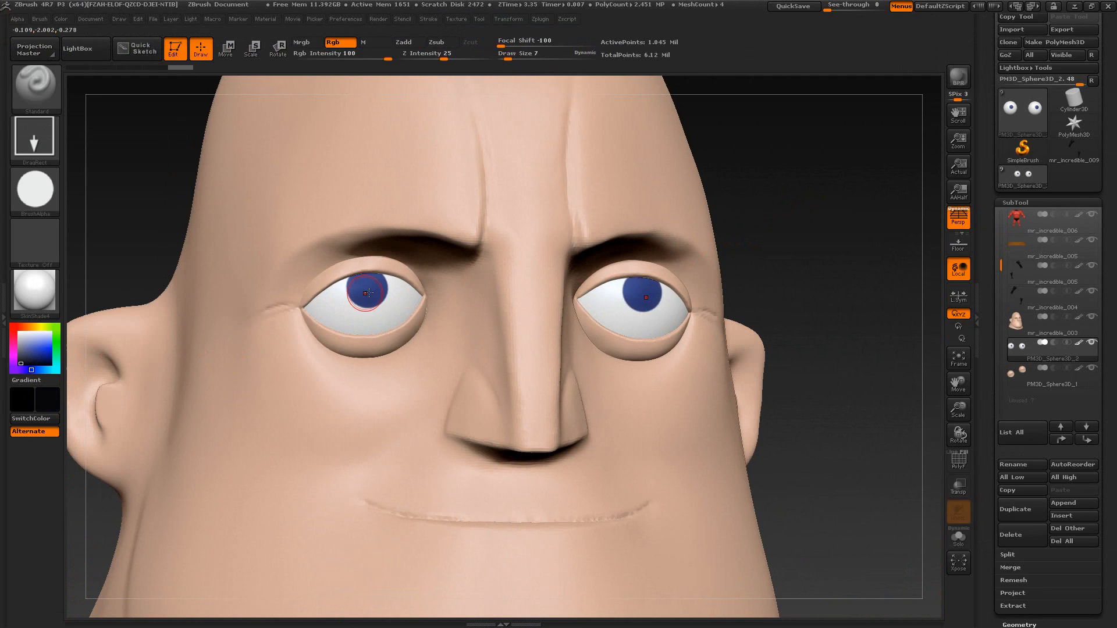
drag(376, 289, 376, 290)
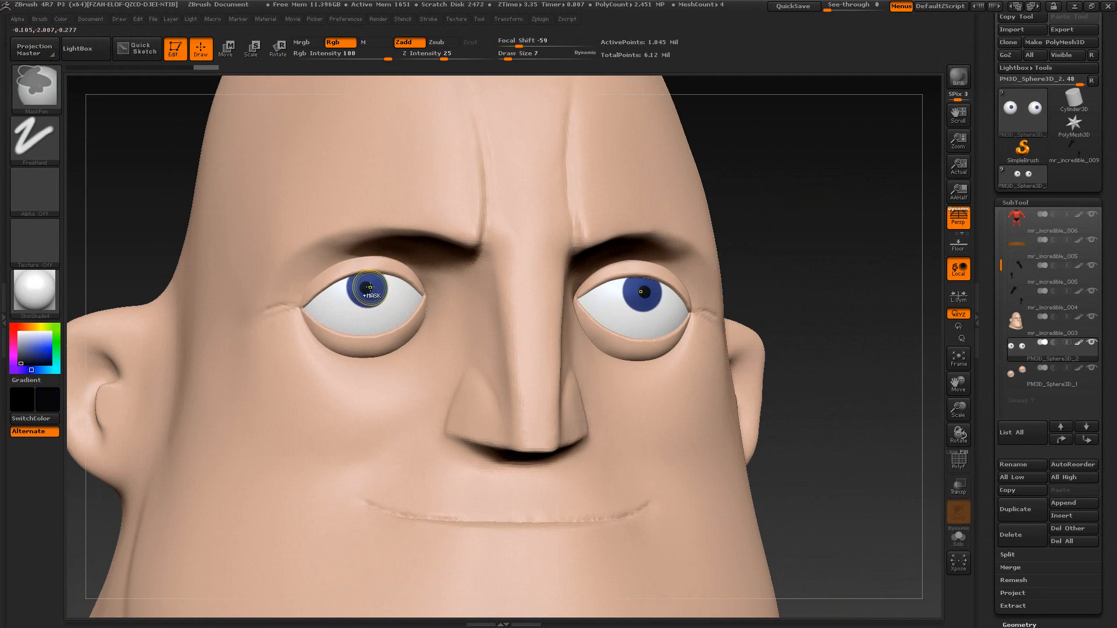
key(ctrl+z)
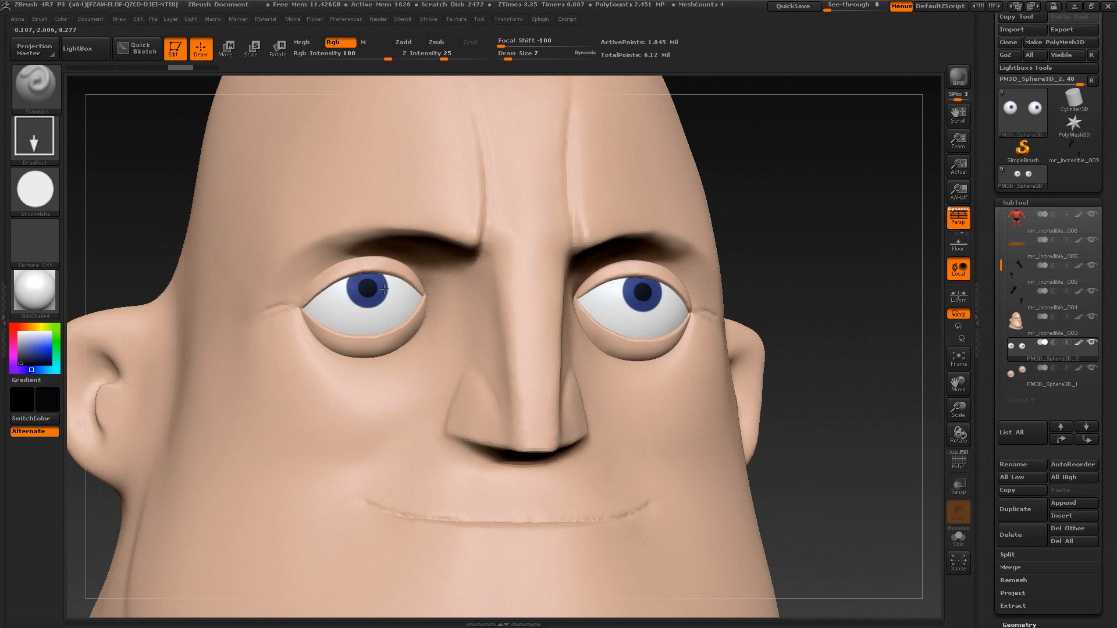
Step: Choose a light grey and paint a small round highlight beside the pupil on each eye
click(19, 338)
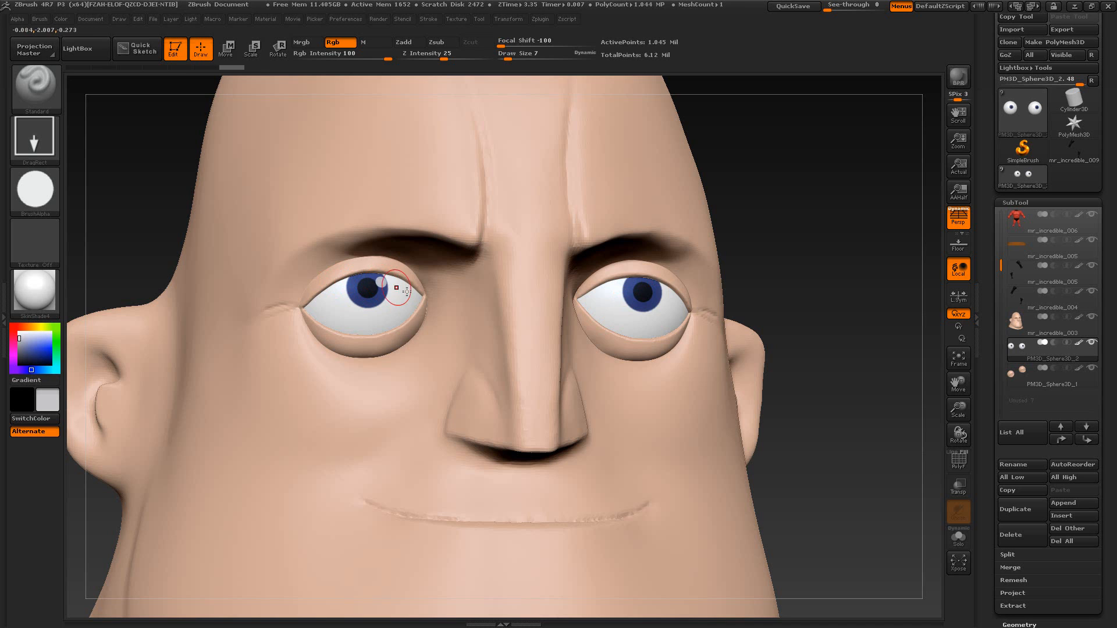
drag(816, 236, 676, 291)
key(ctrl+z)
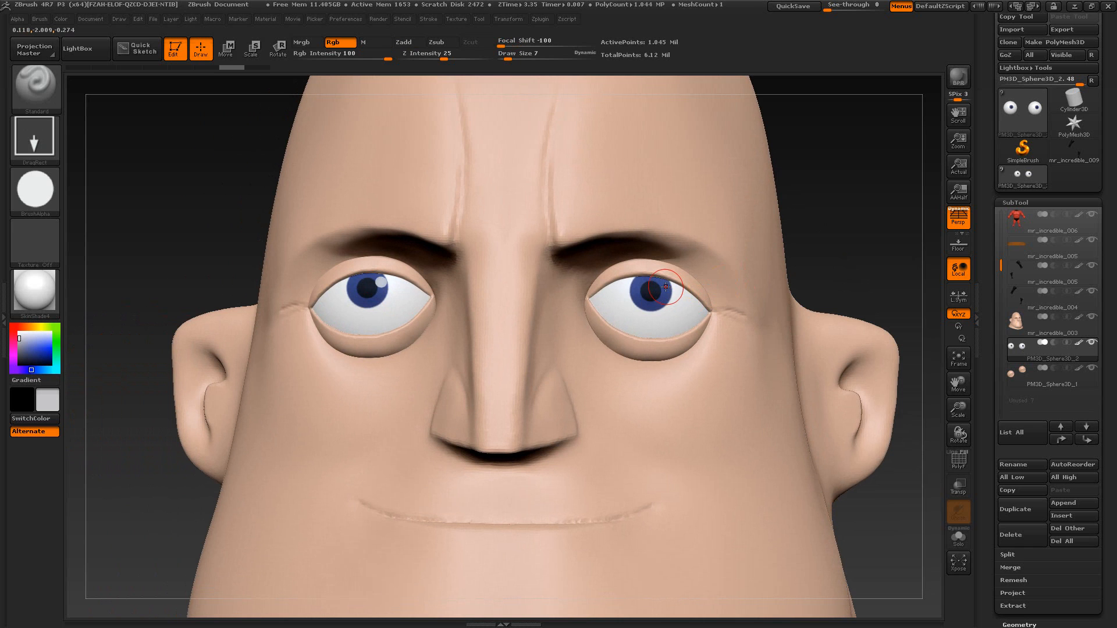
alt+drag(843, 254, 776, 259)
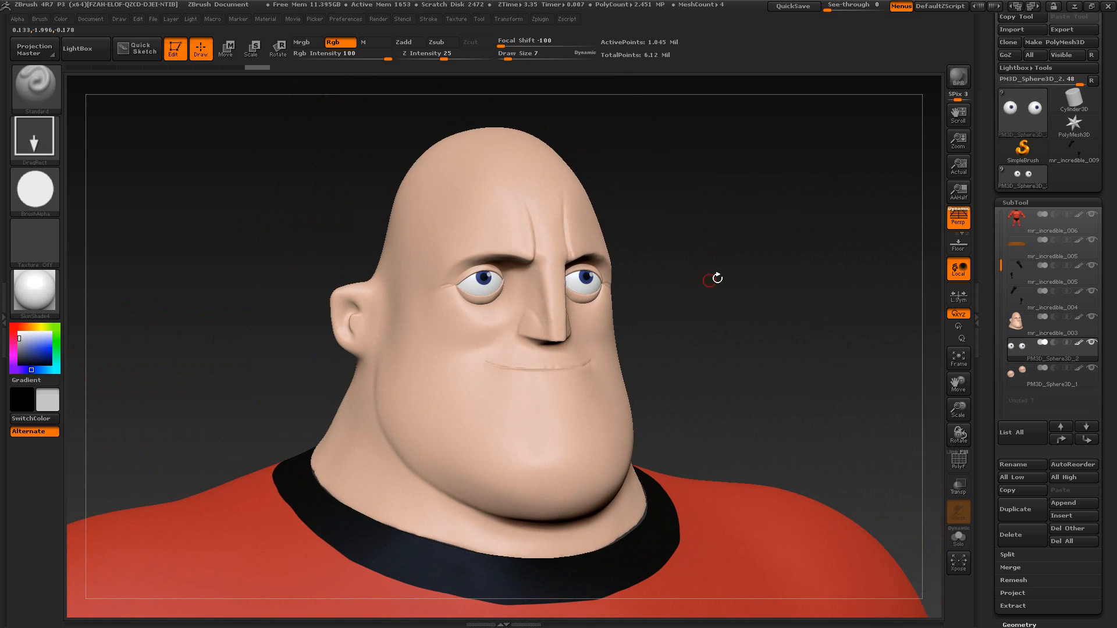
Step: Compare the painted eyes and face with the close-up reference image from a matching three-quarter angle
drag(717, 278, 727, 286)
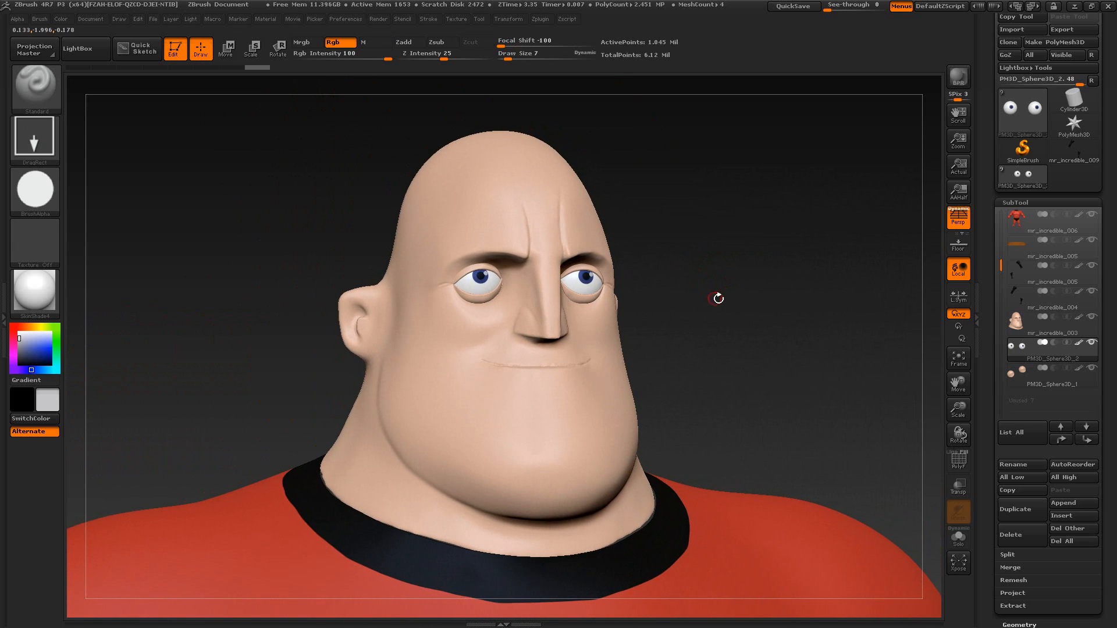
key(alt+Tab)
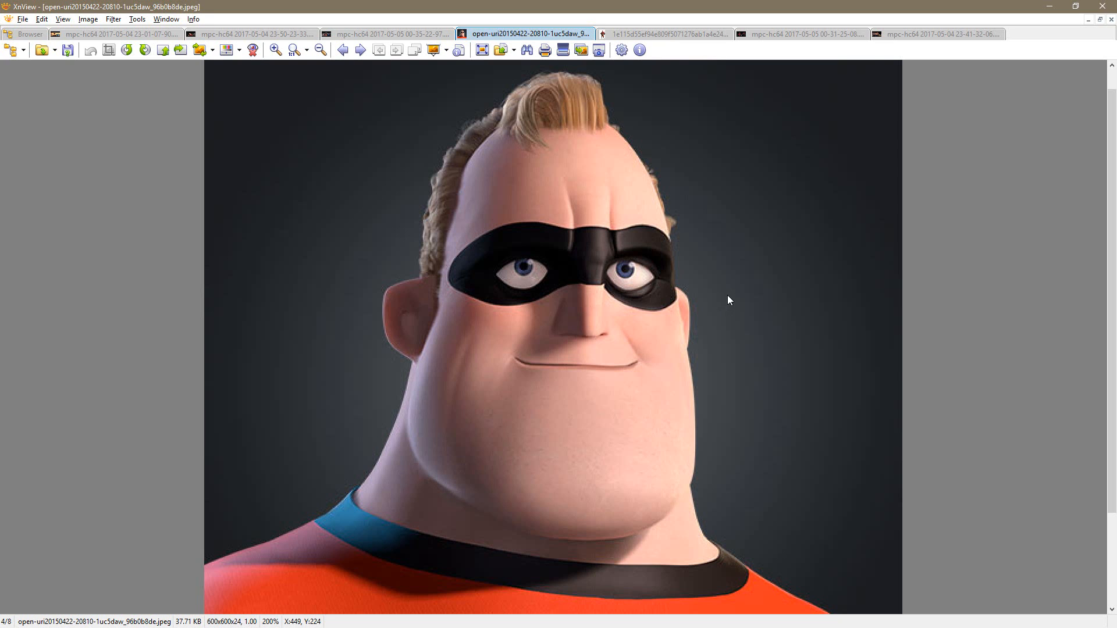
key(alt+Tab)
drag(747, 295, 722, 329)
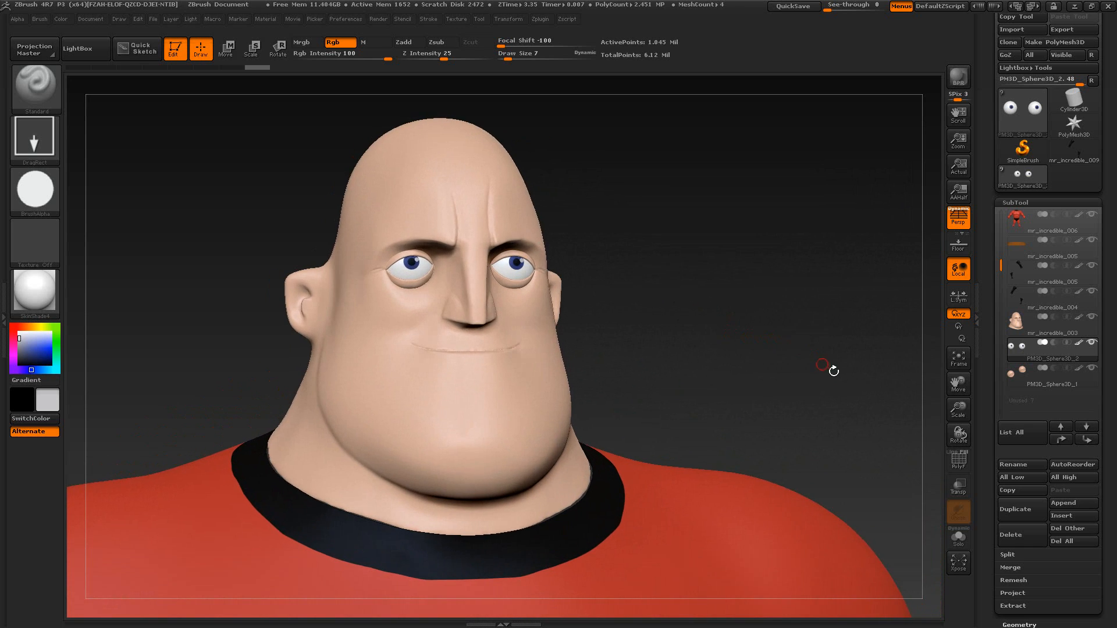
key(alt+Tab)
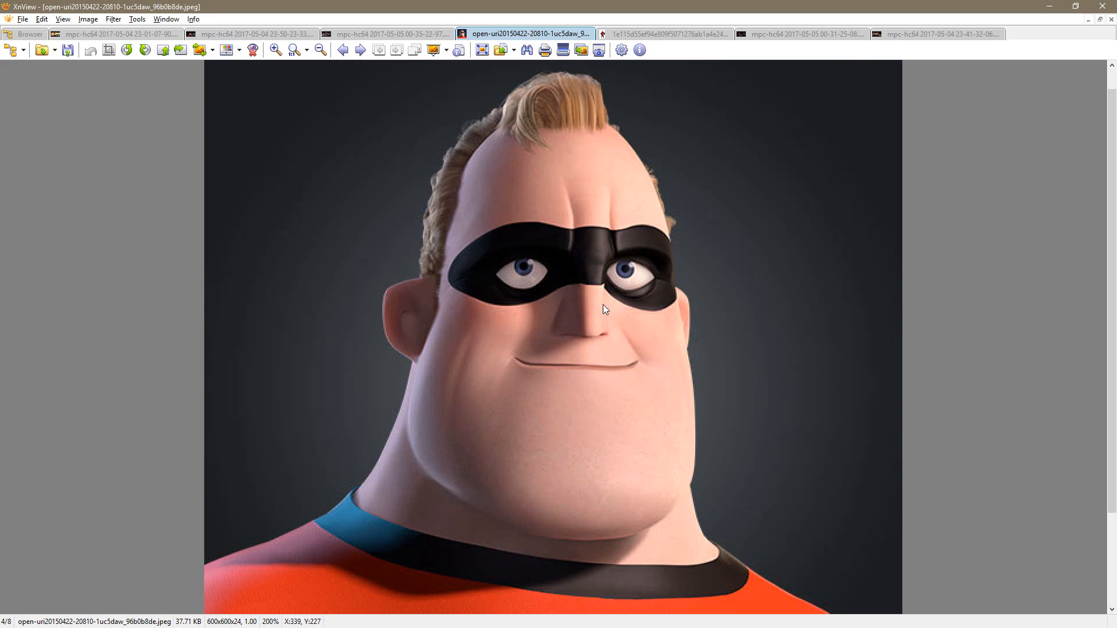
key(alt+Tab)
drag(696, 349, 803, 349)
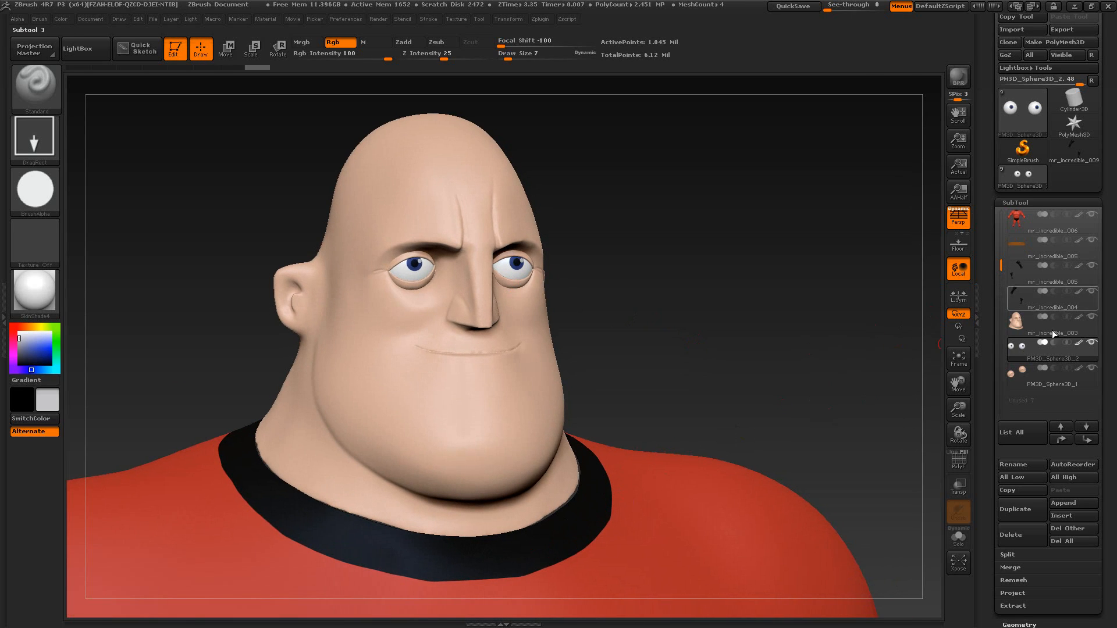
Step: Duplicate the head subtool and isolate the copy in Solo mode
click(1084, 329)
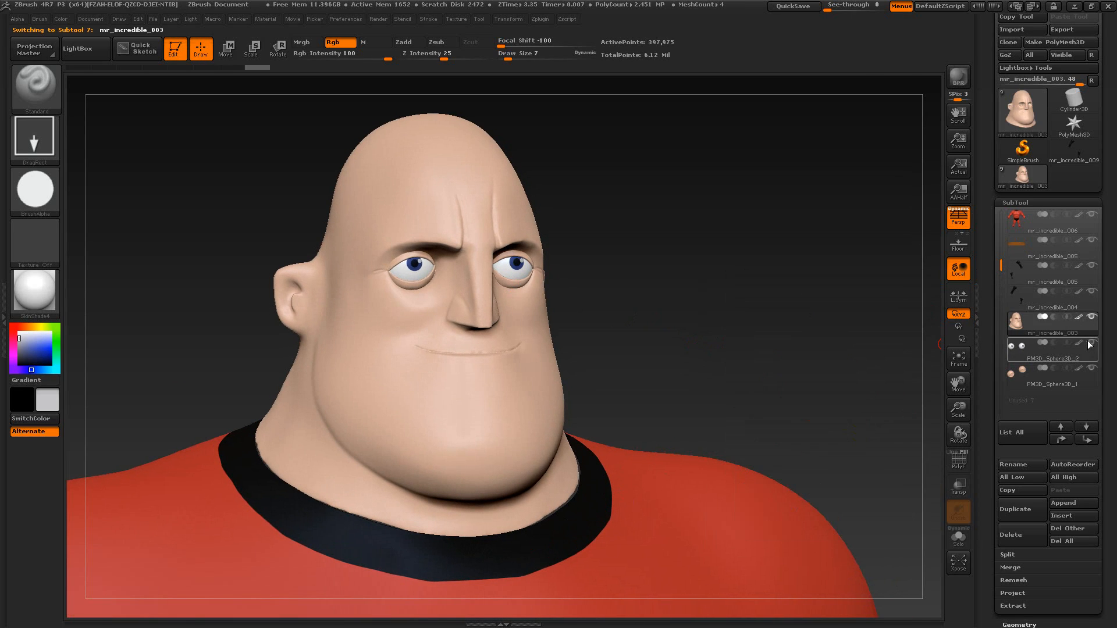
click(1021, 508)
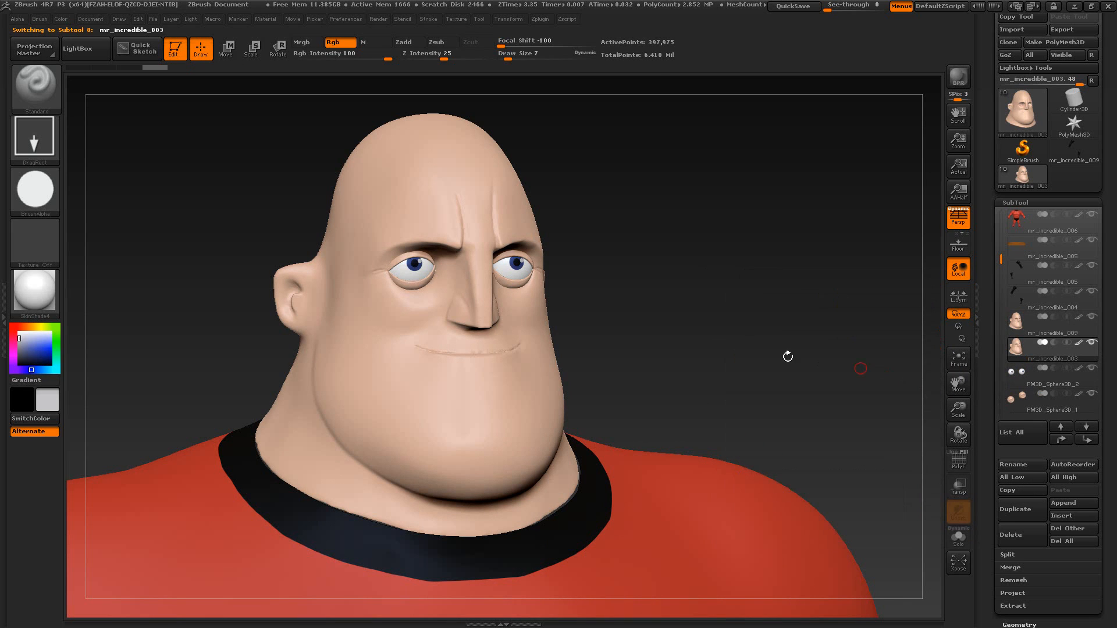
click(959, 540)
drag(741, 418, 764, 402)
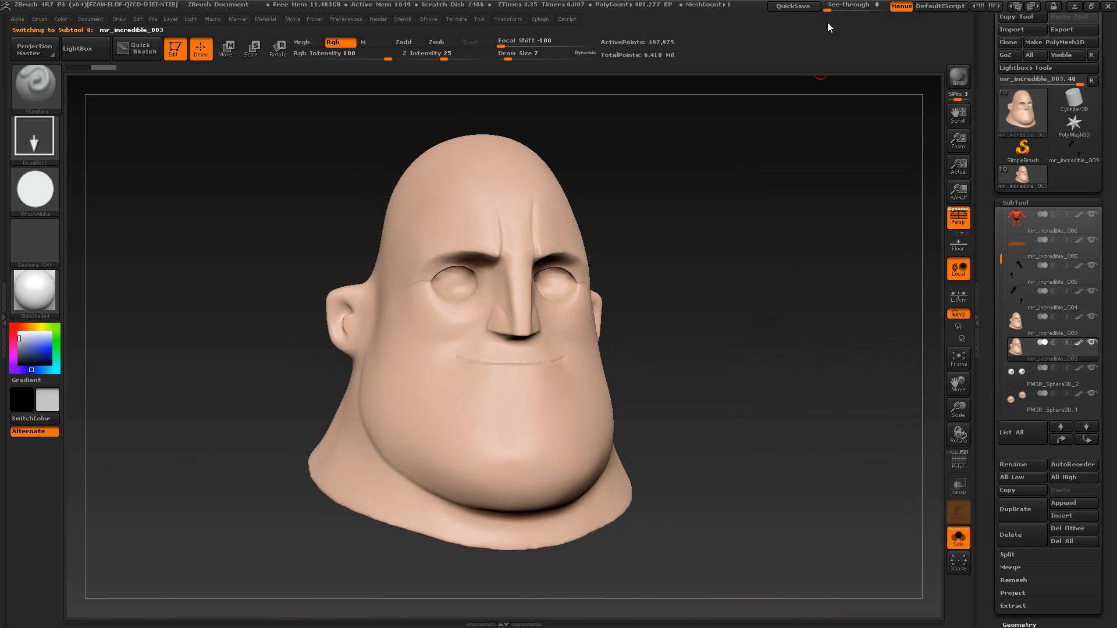
Step: Set See-through to 32 and align the head with the masked close-up reference behind it, with all subtools shown again
drag(828, 8, 846, 8)
alt+drag(709, 303, 777, 377)
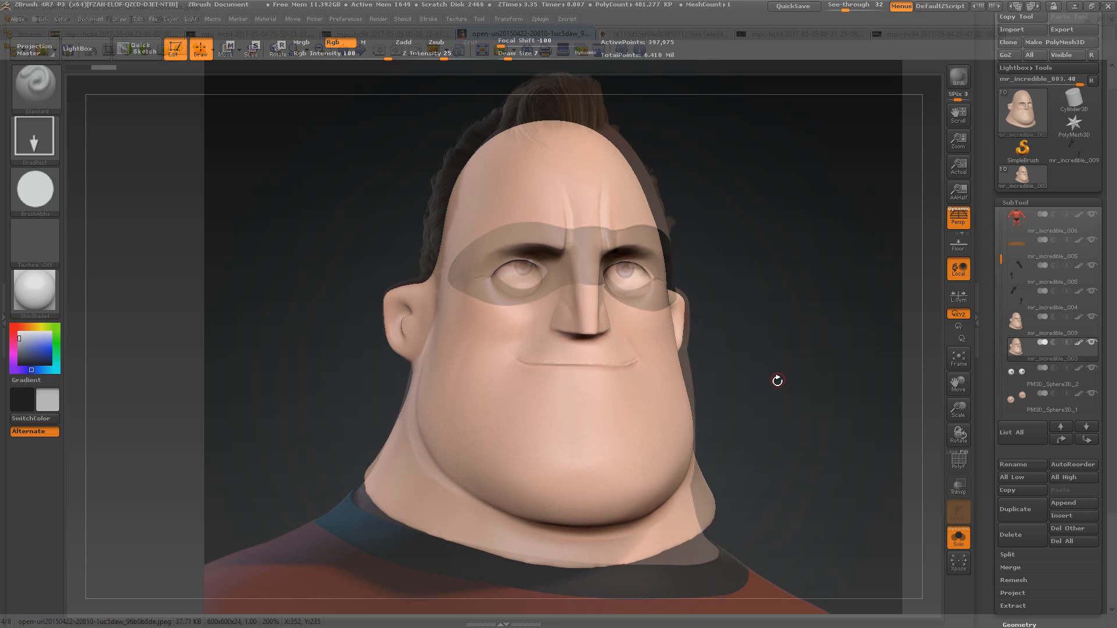
drag(774, 381, 770, 362)
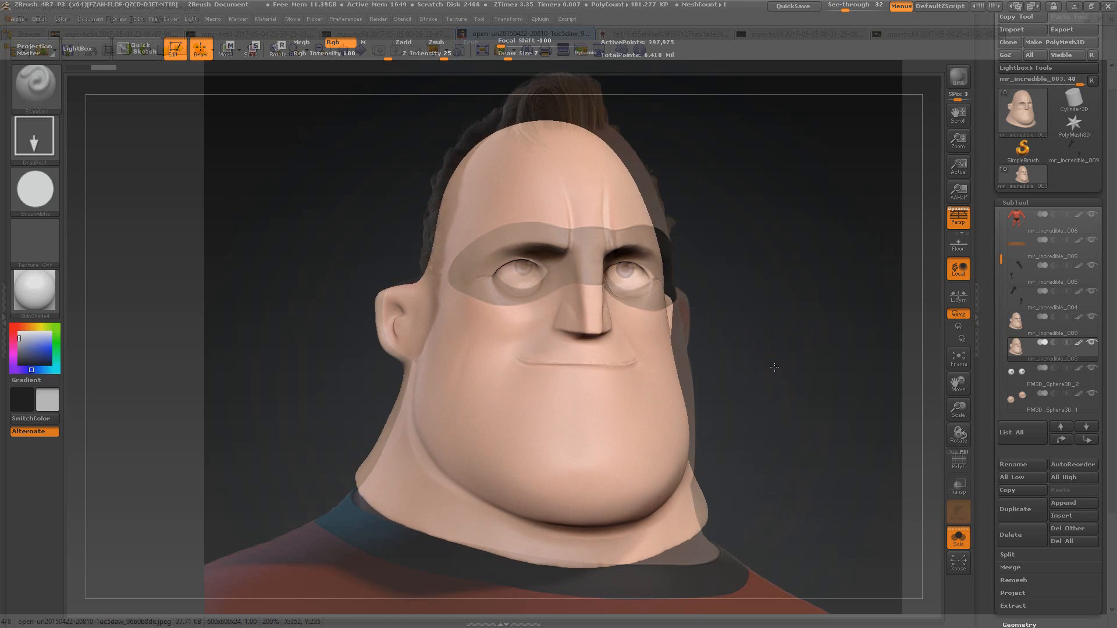
drag(774, 367, 777, 380)
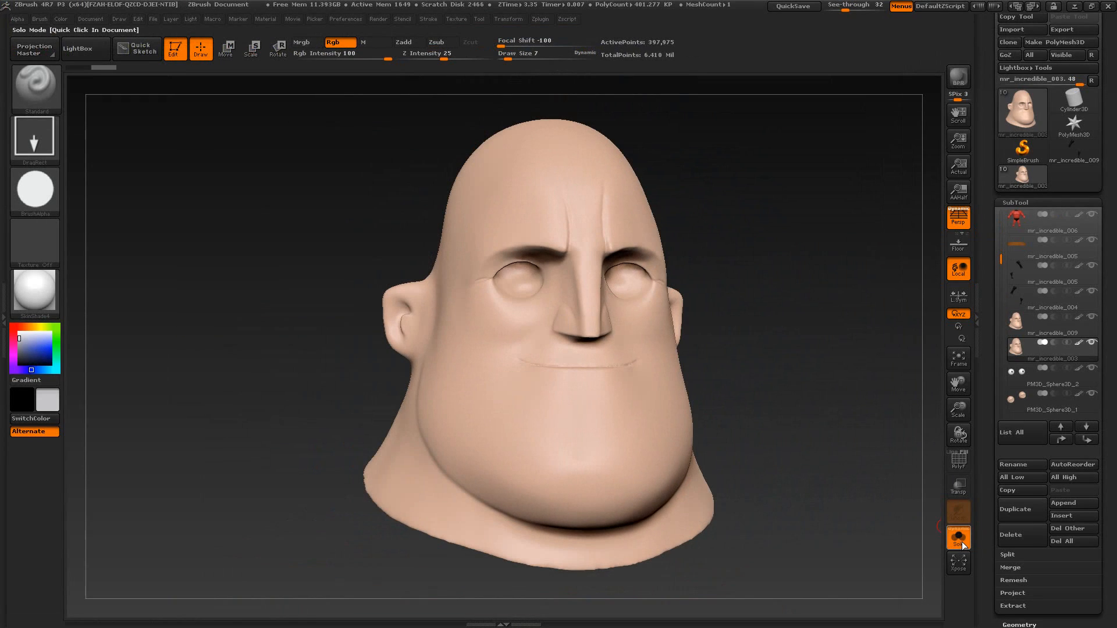
click(958, 536)
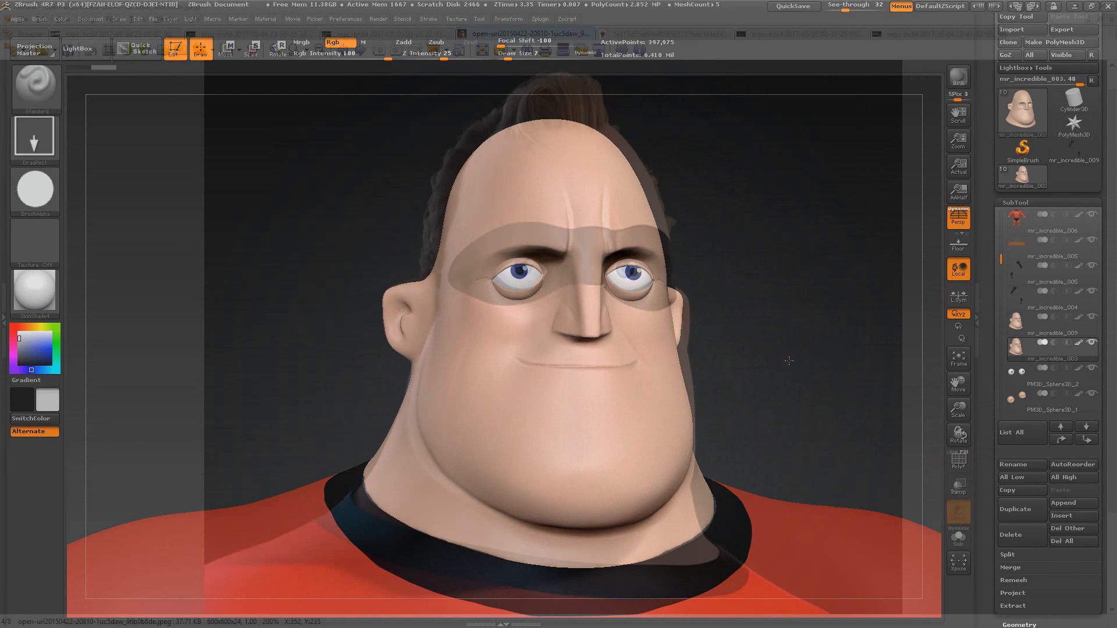
mouse_move(789, 361)
mouse_down()
mouse_move(790, 384)
mouse_move(709, 357)
mouse_up()
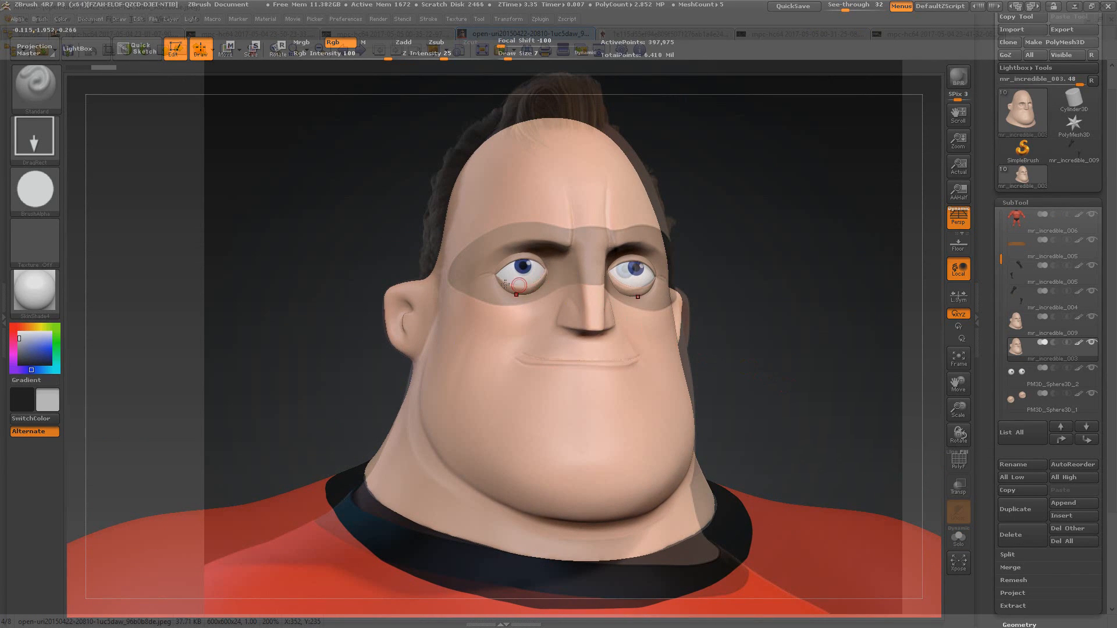
Step: Mask the outline of the superhero eye mask on the duplicated head, tracing its upper and lower edges from the reference
key(ctrl)
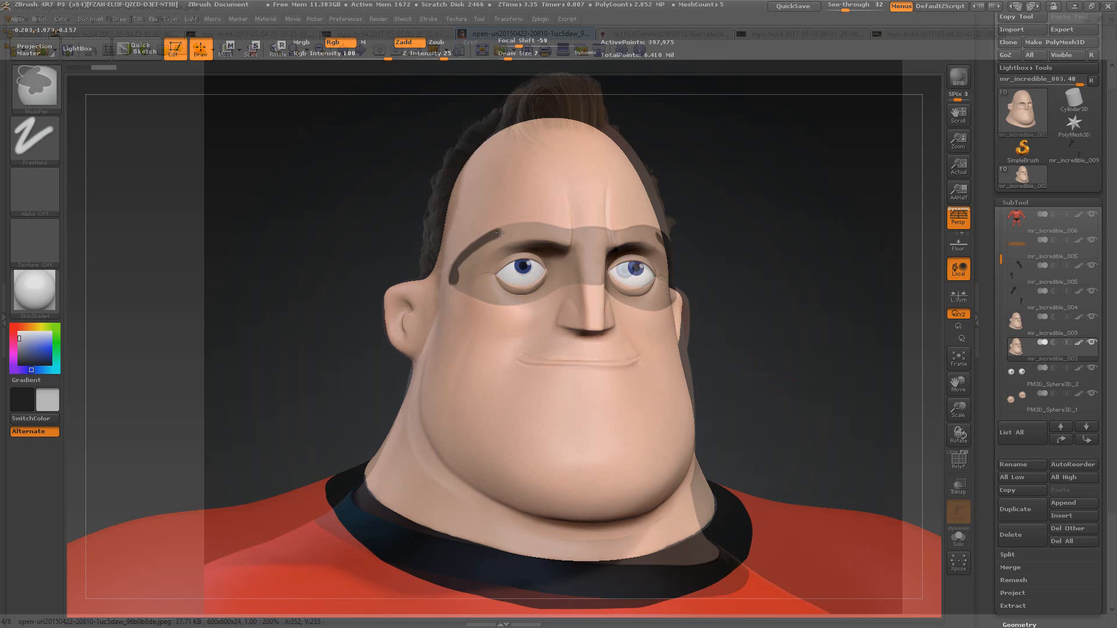
ctrl+drag(510, 231, 598, 235)
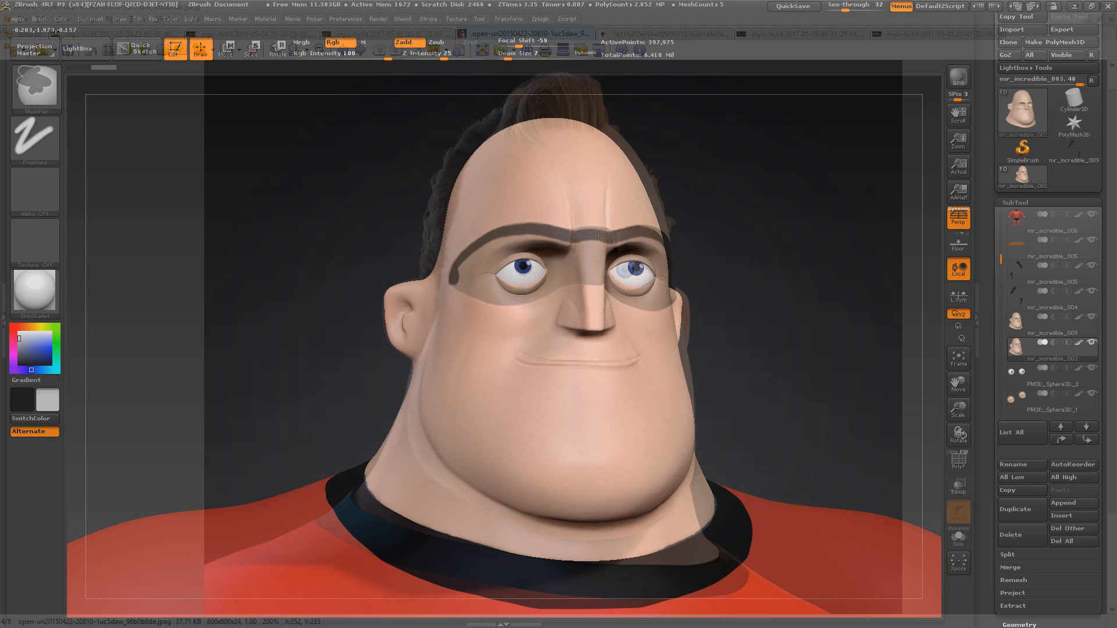
ctrl+drag(576, 272, 590, 275)
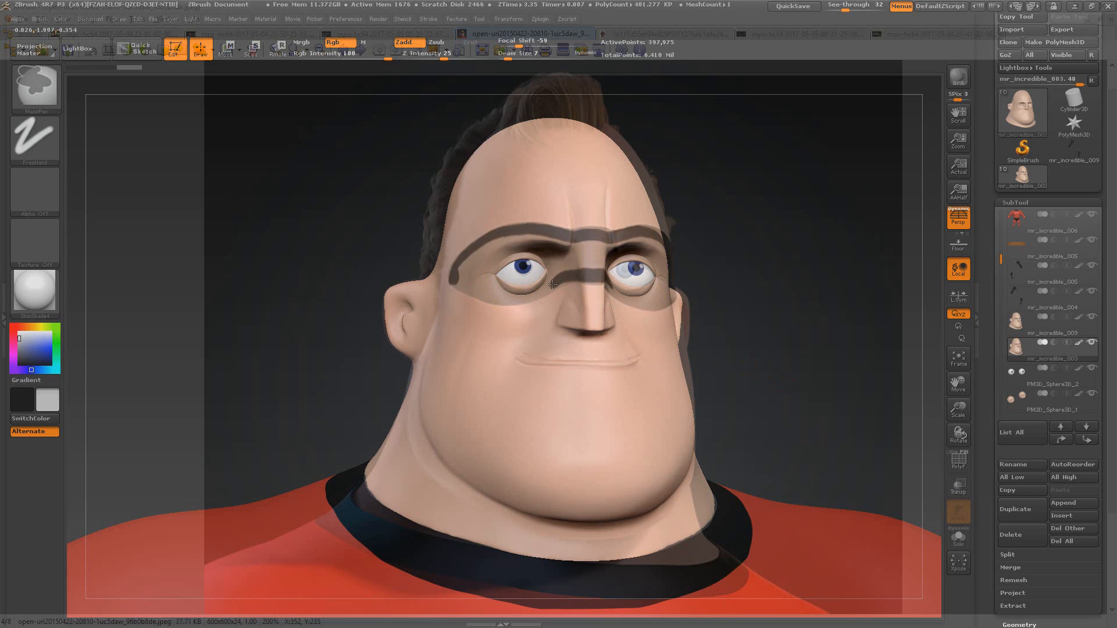
mouse_move(538, 292)
ctrl+mouse_down()
mouse_move(485, 301)
mouse_move(499, 301)
ctrl+mouse_up()
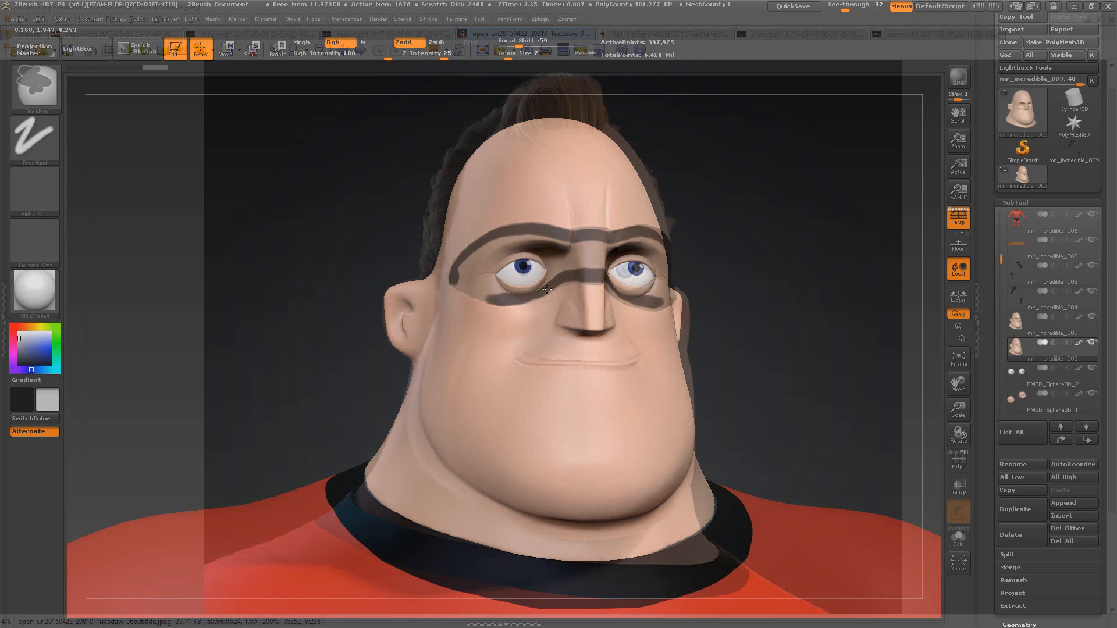
mouse_move(586, 280)
ctrl+mouse_down()
mouse_move(512, 302)
mouse_move(474, 295)
mouse_move(494, 303)
ctrl+mouse_up()
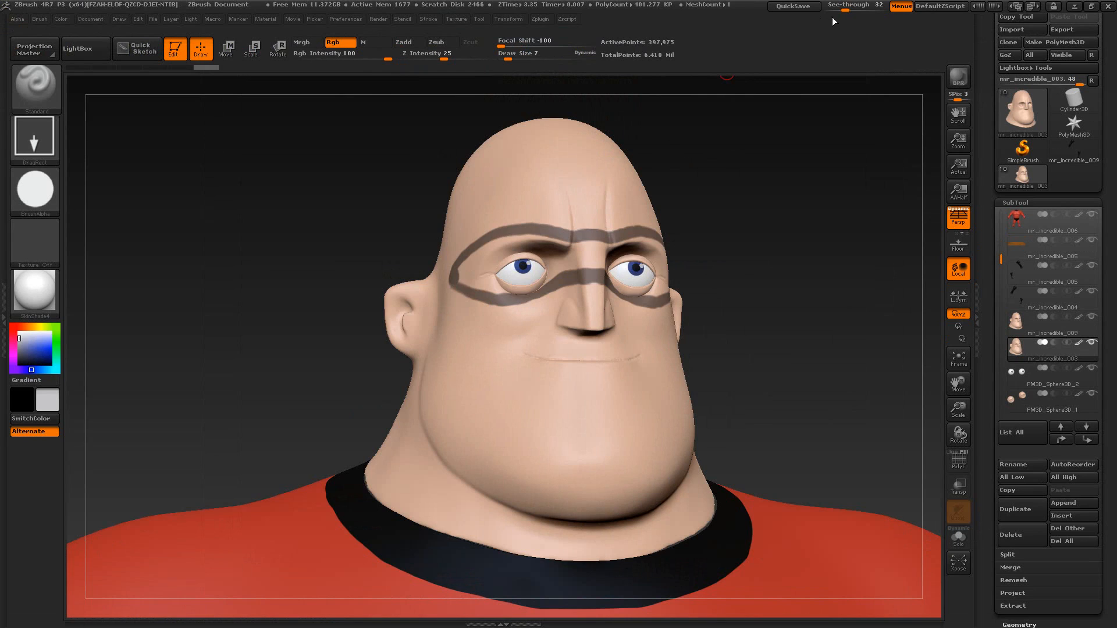
Step: Reset See-through to 0, isolate the duplicated head and fill the traced outline with masking at draw size 6
drag(844, 8, 803, 7)
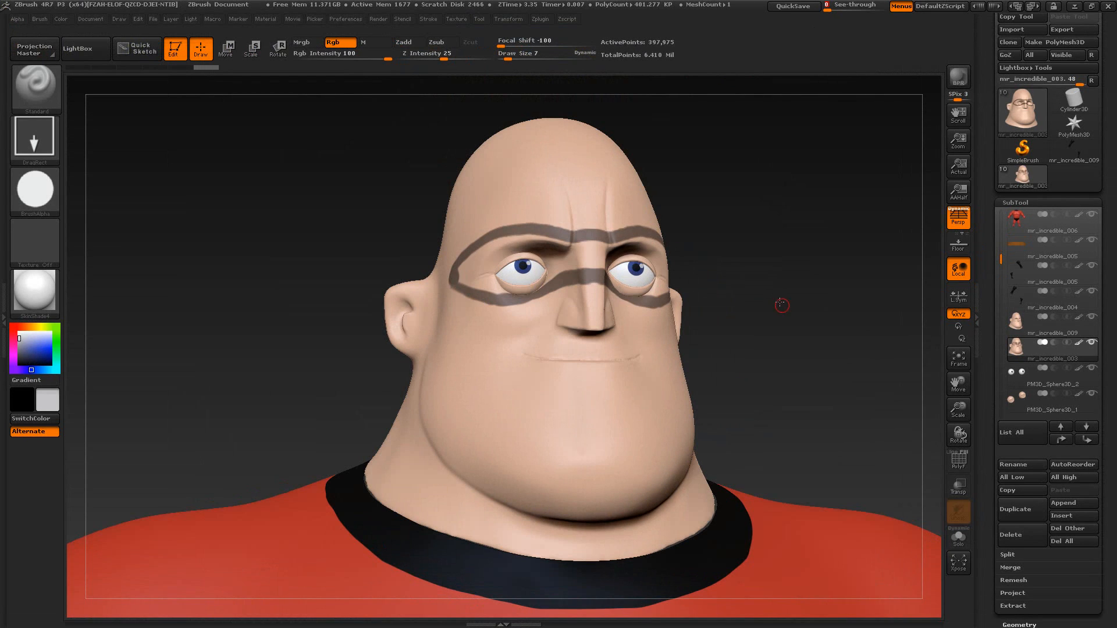
alt+drag(781, 304, 708, 316)
click(950, 537)
mouse_move(730, 354)
alt+mouse_down()
mouse_move(790, 394)
mouse_move(837, 391)
alt+mouse_up()
key(s)
mouse_move(443, 280)
mouse_down()
mouse_move(350, 269)
mouse_move(367, 275)
mouse_move(378, 243)
mouse_move(402, 233)
mouse_move(414, 280)
mouse_move(472, 294)
mouse_move(495, 278)
mouse_move(487, 261)
mouse_move(448, 256)
mouse_move(425, 233)
mouse_move(442, 221)
mouse_move(419, 223)
mouse_move(552, 245)
mouse_move(575, 260)
mouse_move(581, 231)
mouse_up()
mouse_move(691, 256)
mouse_down()
mouse_move(742, 214)
mouse_move(718, 217)
mouse_up()
key(ctrl)
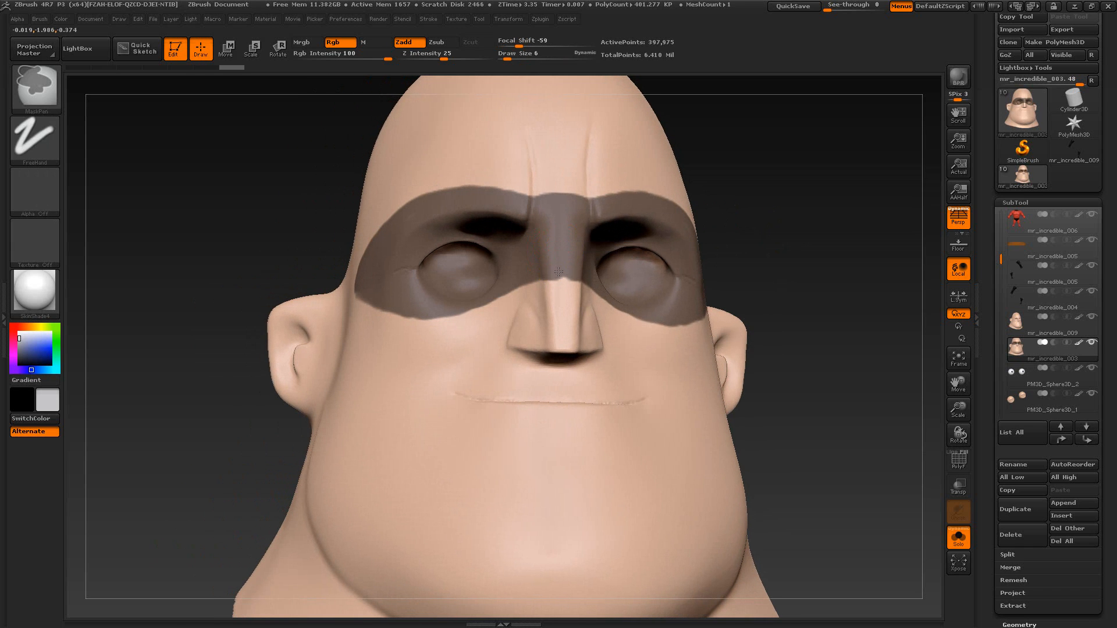
Step: Turn on LazyMouse for the masking strokes and even out the eye mask's lower edge and outer corner
drag(802, 194, 749, 218)
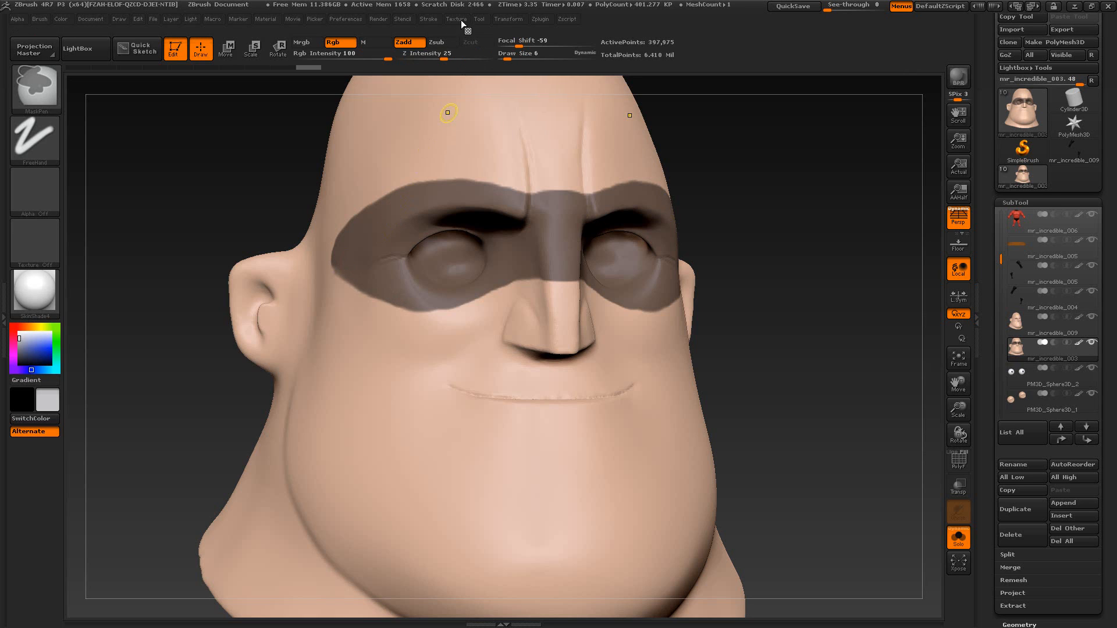
click(429, 19)
click(464, 220)
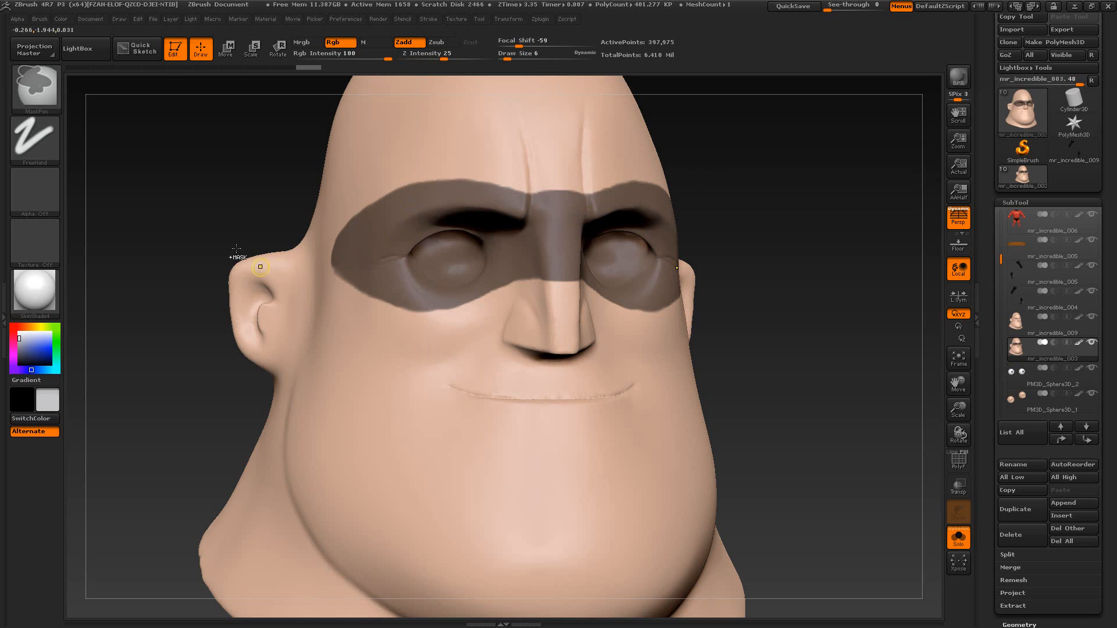
drag(211, 192, 225, 209)
key(ctrl)
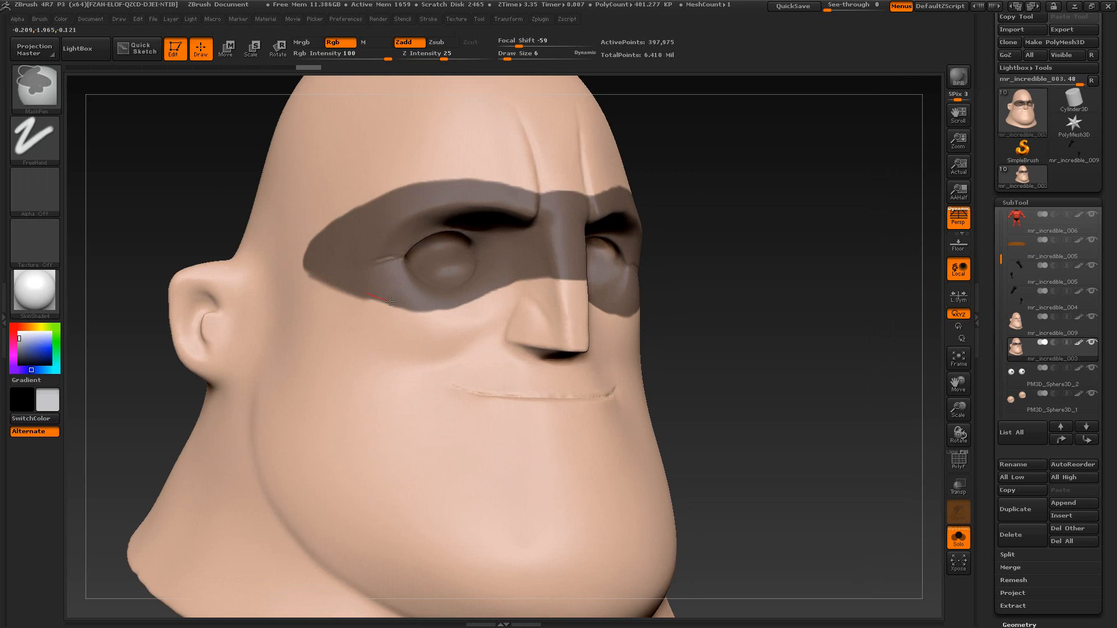
mouse_move(453, 300)
ctrl+mouse_down()
mouse_move(436, 305)
mouse_move(463, 305)
ctrl+mouse_up()
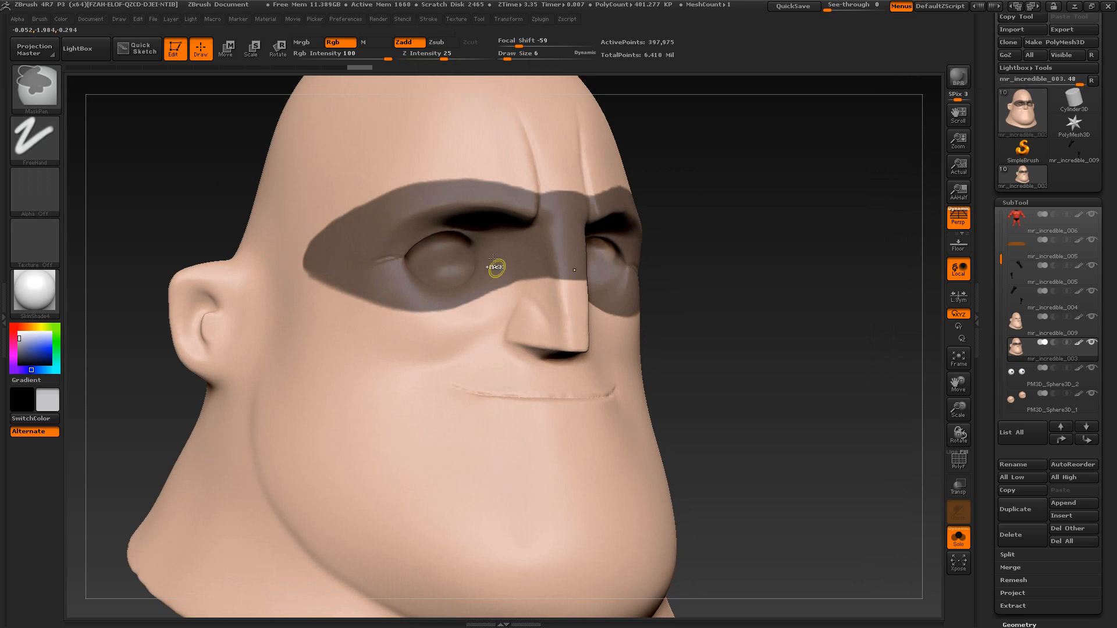
ctrl+drag(319, 275, 301, 271)
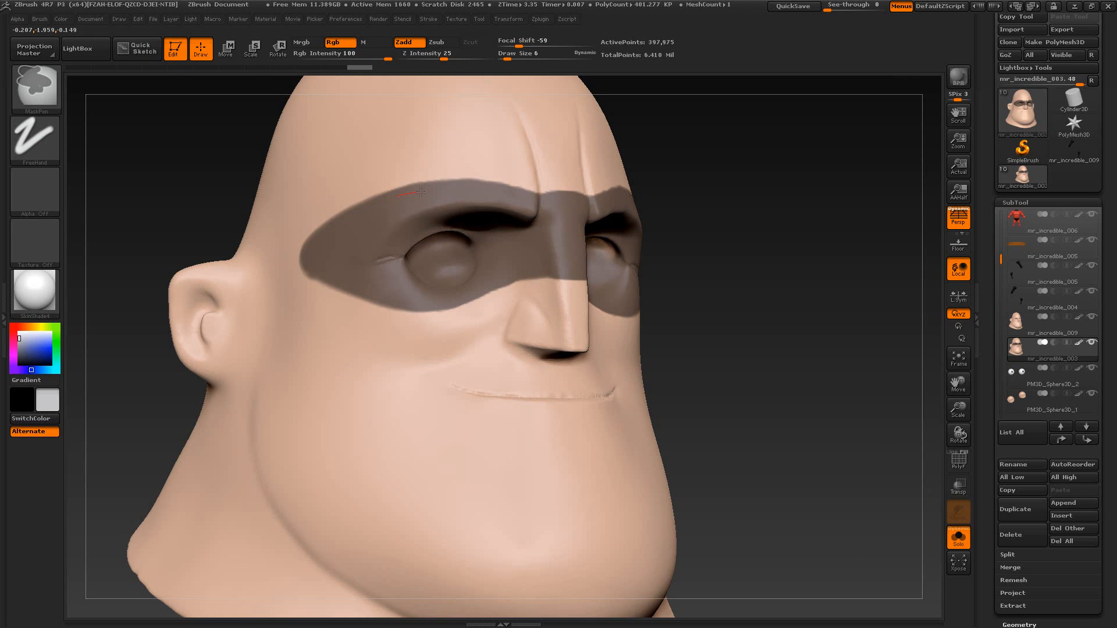
Step: Smooth the eye mask's upper edge above the brow, its outer corner and its lower edge towards the nose
ctrl+drag(419, 191, 422, 204)
ctrl+drag(520, 191, 499, 187)
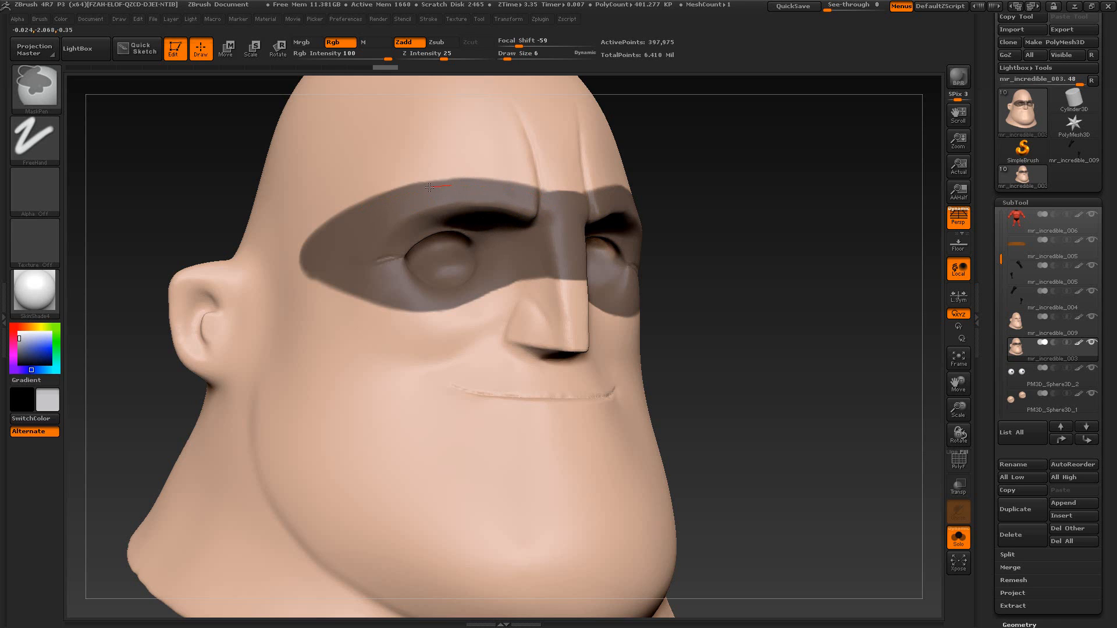
ctrl+drag(402, 192, 397, 196)
ctrl+drag(284, 270, 319, 291)
ctrl+drag(286, 264, 300, 276)
ctrl+alt+drag(455, 324, 465, 321)
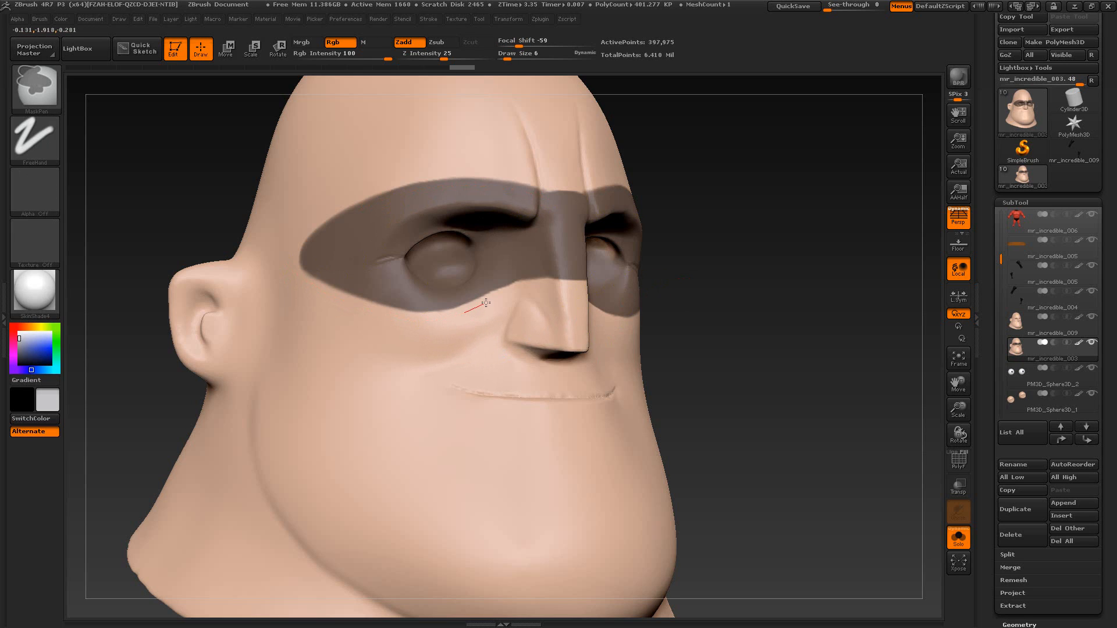
ctrl+drag(515, 285, 583, 303)
mouse_move(714, 351)
mouse_down()
mouse_move(704, 331)
mouse_move(774, 373)
mouse_move(756, 349)
mouse_move(766, 374)
mouse_move(788, 357)
mouse_move(783, 343)
mouse_move(763, 344)
mouse_up()
key(alt+Tab)
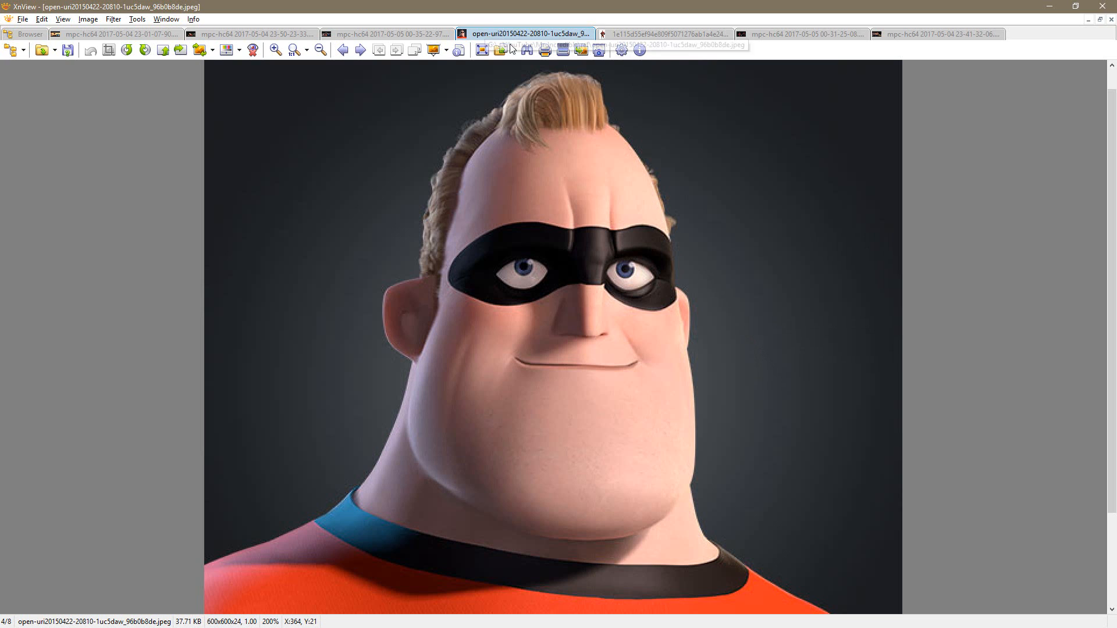
click(626, 33)
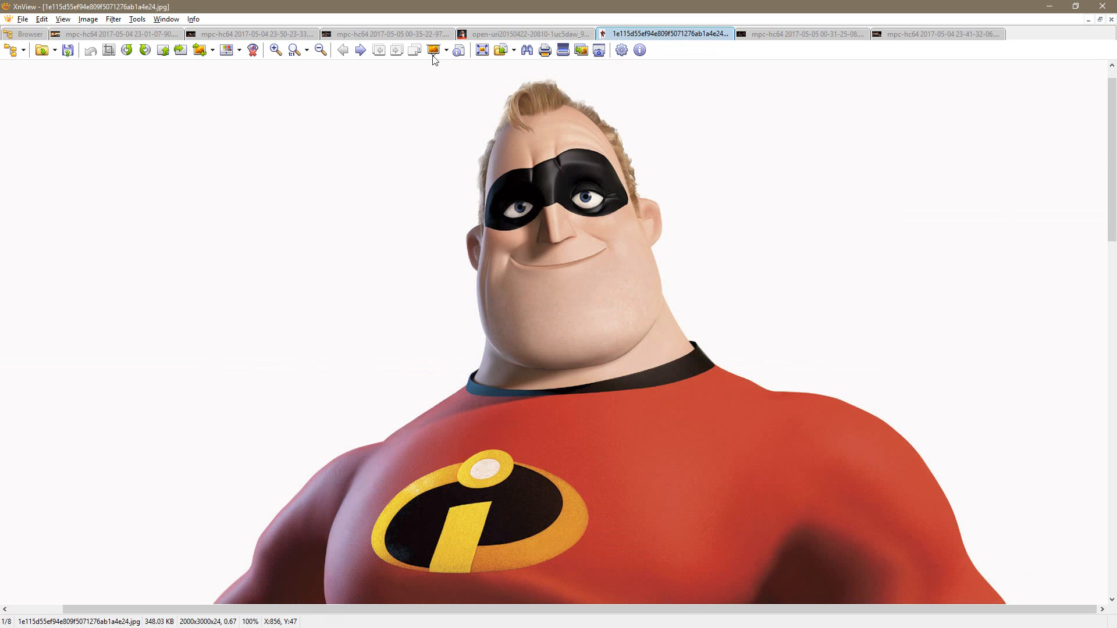
click(393, 33)
click(241, 36)
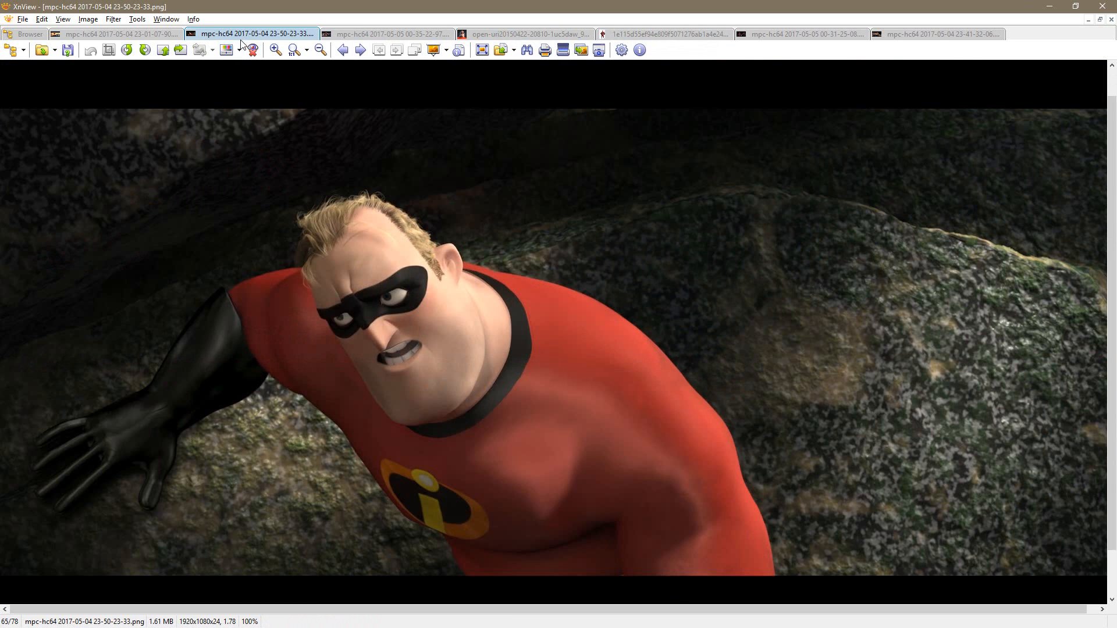
key(alt+Tab)
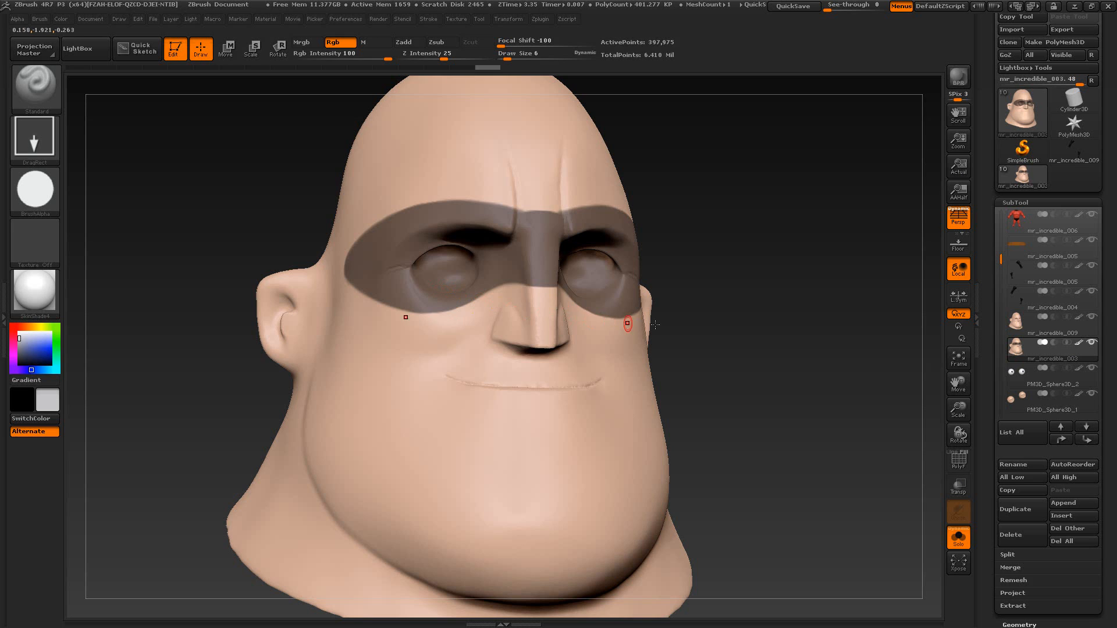
drag(698, 342, 720, 350)
key(alt+Tab)
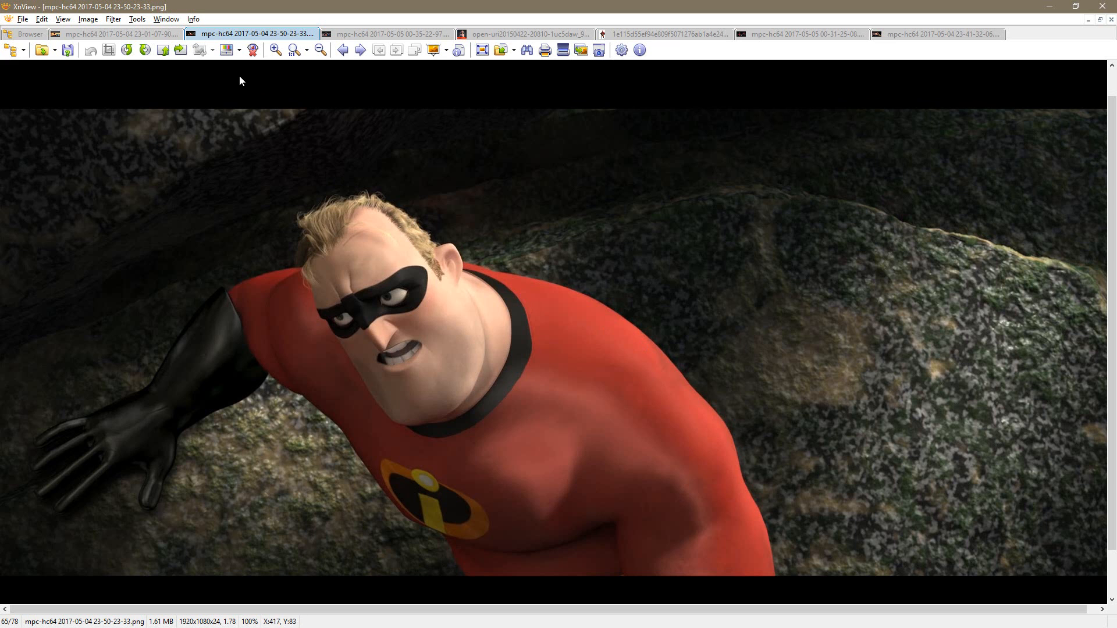
click(158, 37)
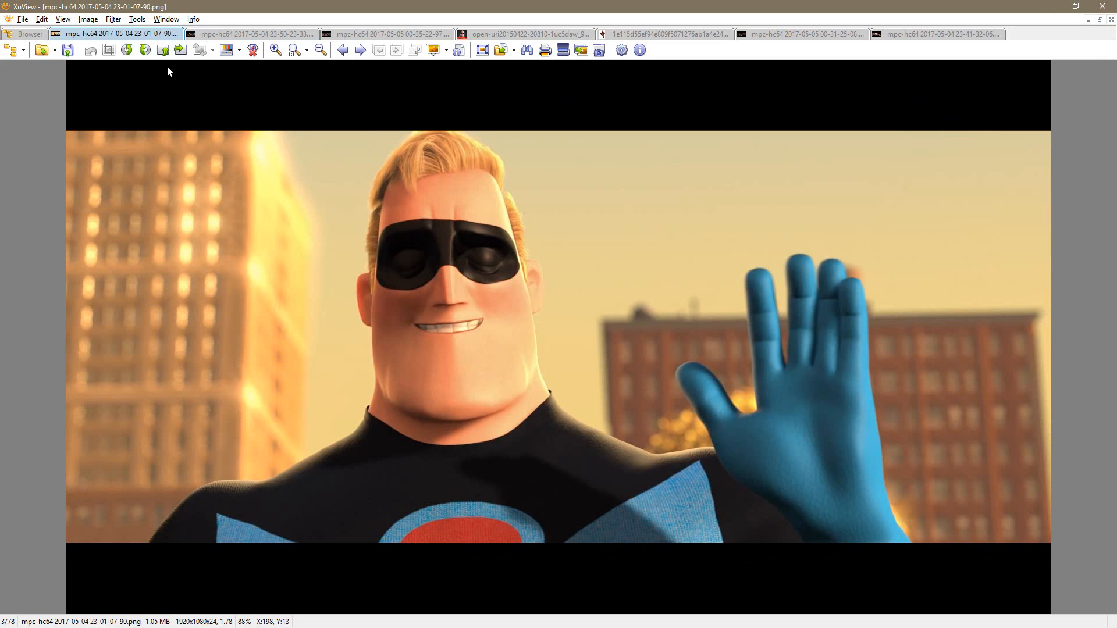
click(12, 50)
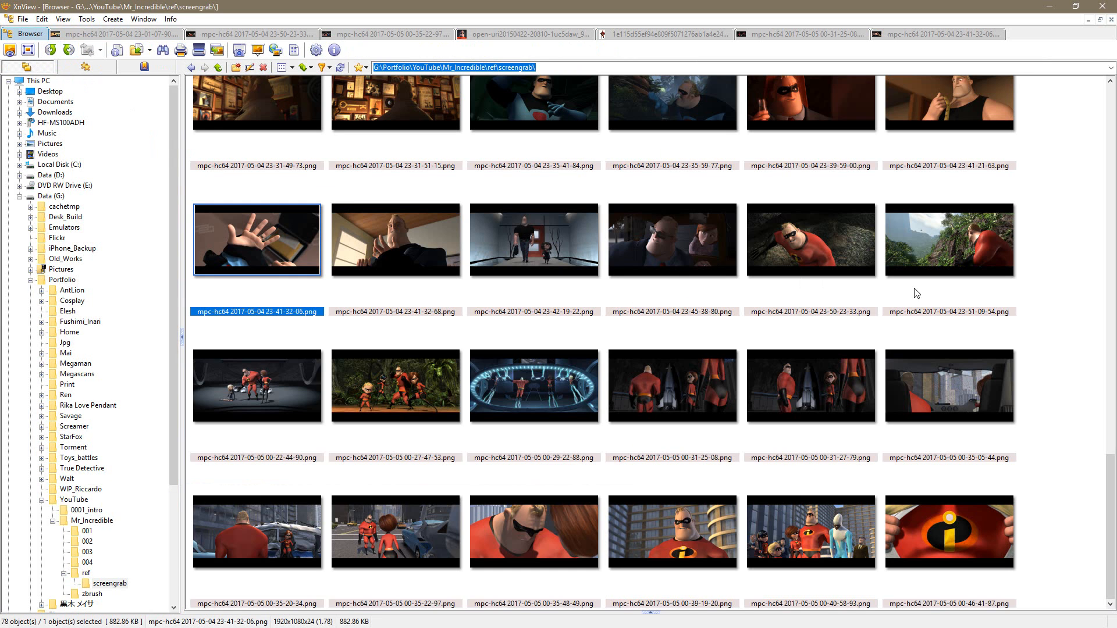
click(536, 537)
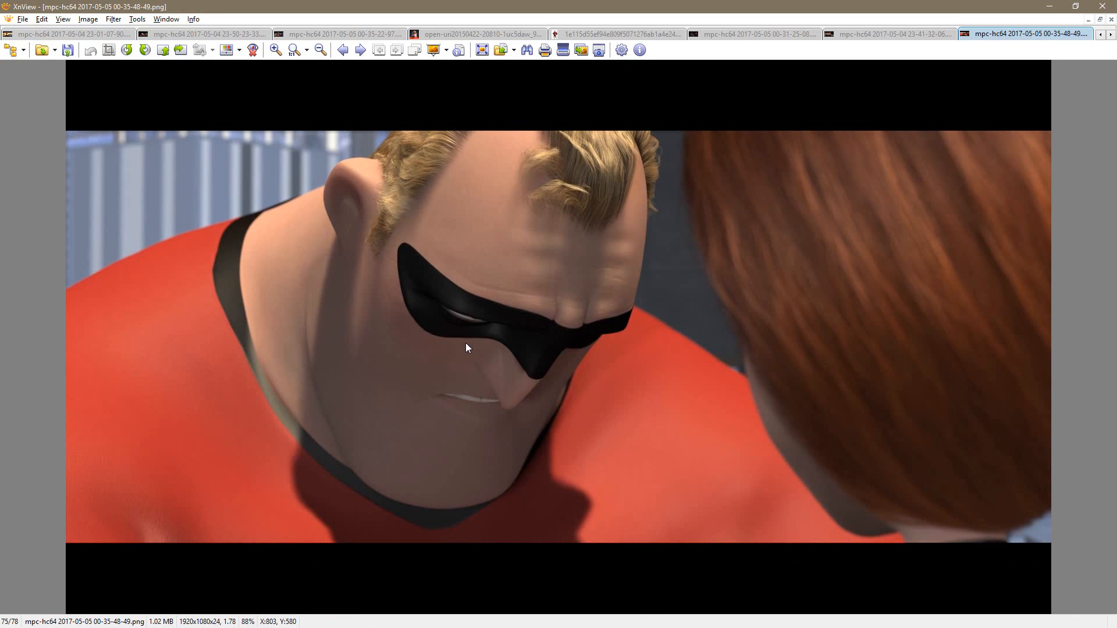
Step: Switch back to ZBrush and compare the masked shape with the downward-looking reference from a matching high angle
key(alt+Tab)
drag(692, 166, 741, 233)
key(alt+Tab)
key(alt+Tab)
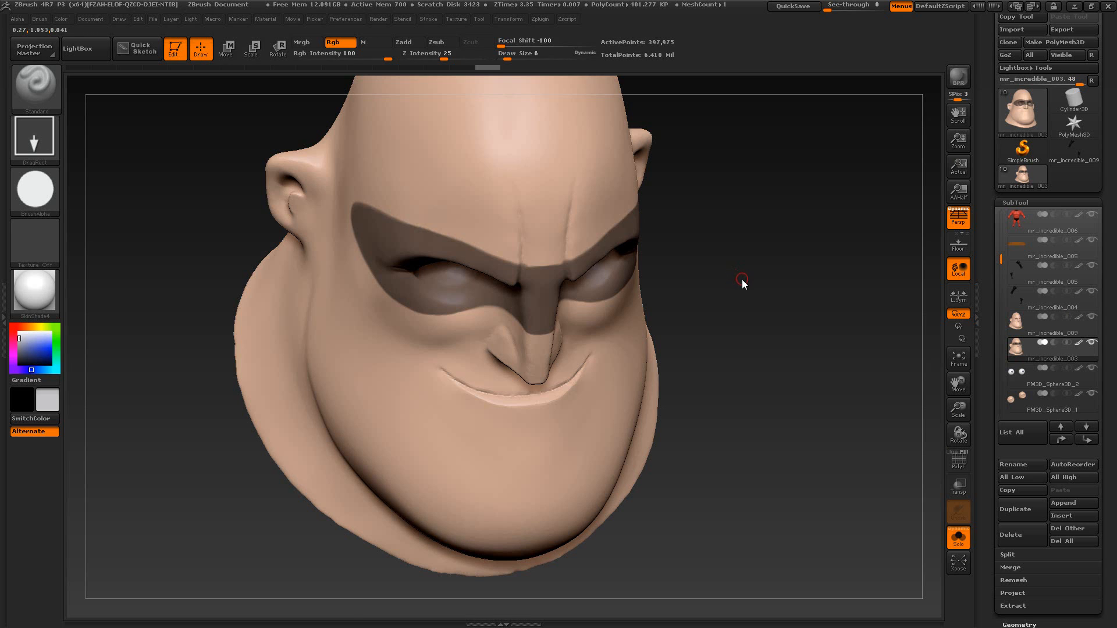
key(alt+Tab)
key(alt+Tab)
Step: Even out the eye mask's upper edge across the bridge of the nose
mouse_move(742, 294)
mouse_down()
mouse_move(783, 274)
mouse_move(724, 235)
mouse_move(740, 277)
mouse_move(710, 291)
mouse_move(744, 276)
mouse_move(730, 265)
mouse_move(768, 302)
mouse_move(722, 299)
mouse_move(734, 301)
mouse_up()
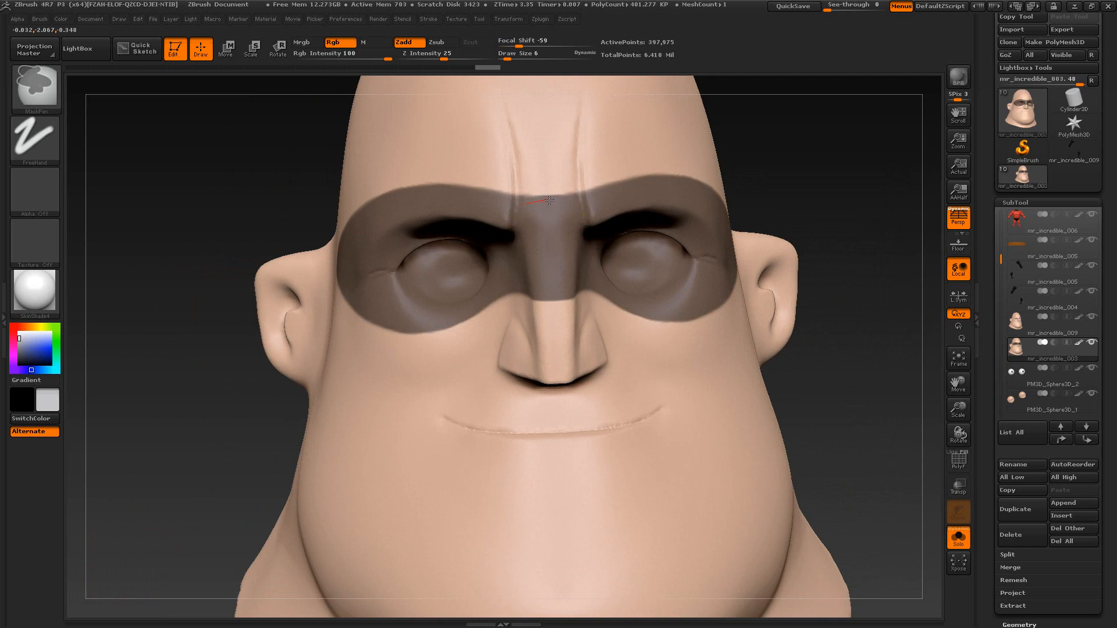
ctrl+drag(549, 200, 569, 201)
mouse_move(791, 187)
mouse_down()
mouse_move(837, 192)
mouse_move(800, 244)
mouse_up()
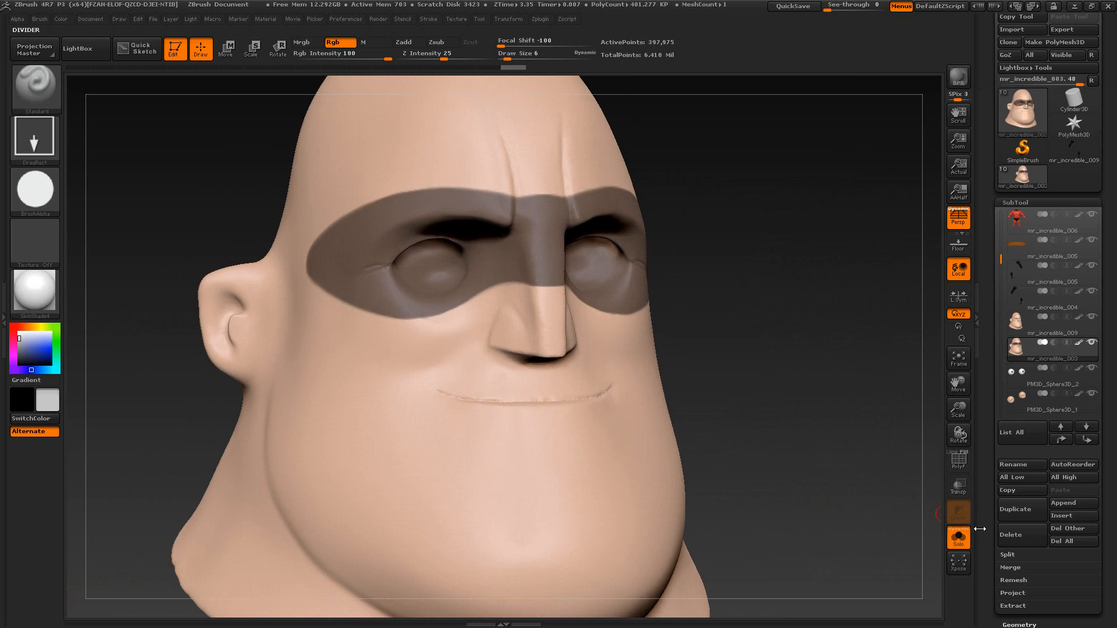
Step: Try to sharpen the edge of the masked eye area on the duplicated head, then revert it
drag(987, 512, 980, 429)
drag(1066, 487, 1022, 477)
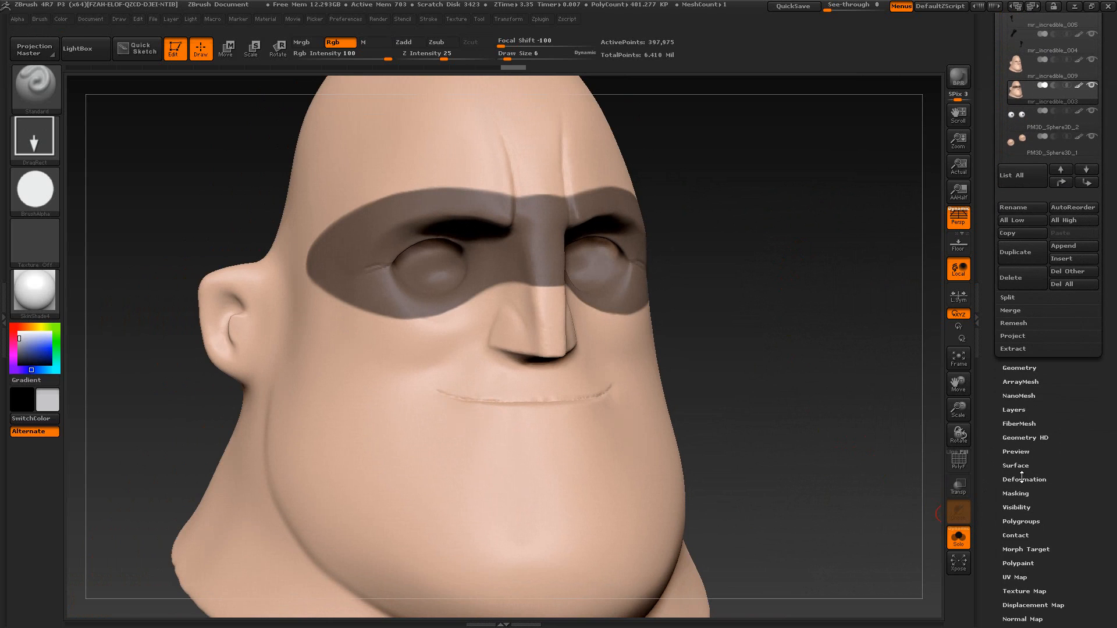
click(1026, 499)
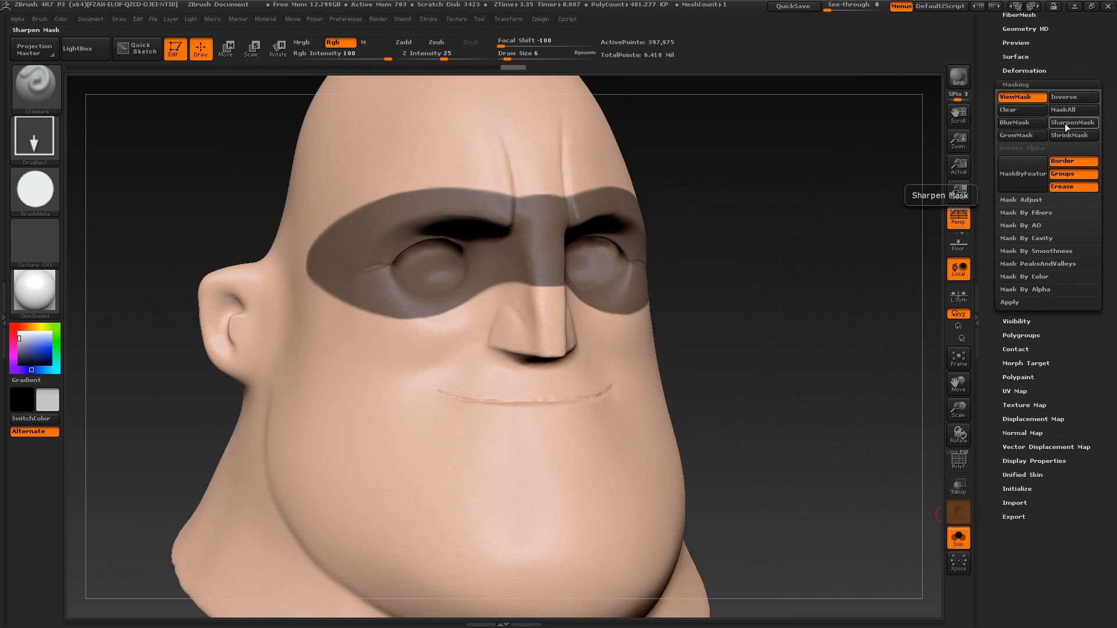
key(ctrl)
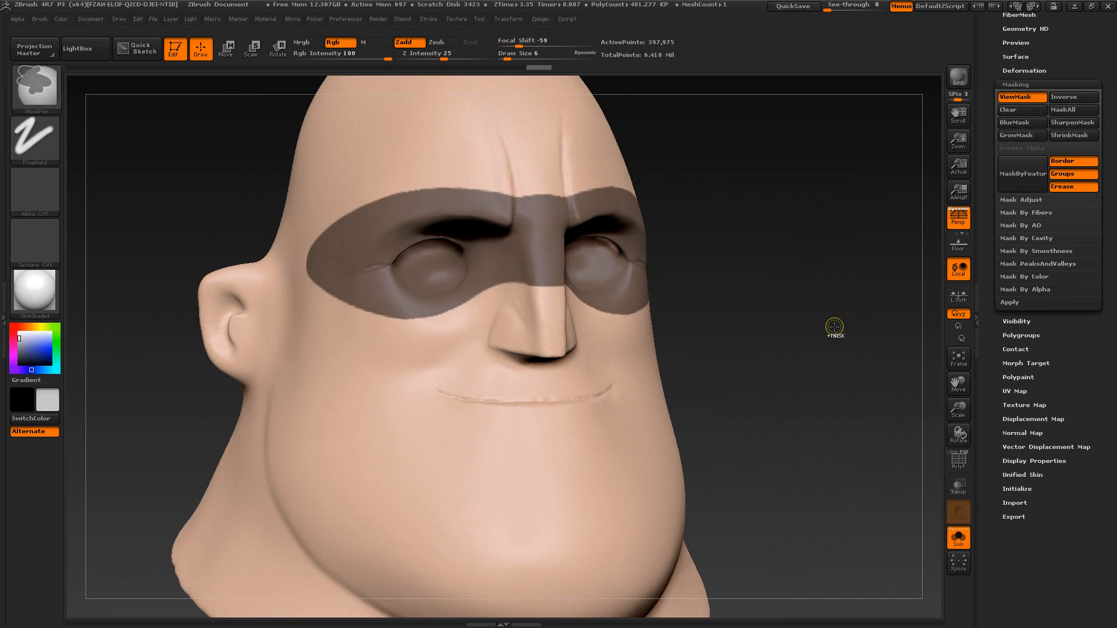
mouse_move(815, 343)
mouse_down()
mouse_move(802, 369)
mouse_move(837, 339)
mouse_up()
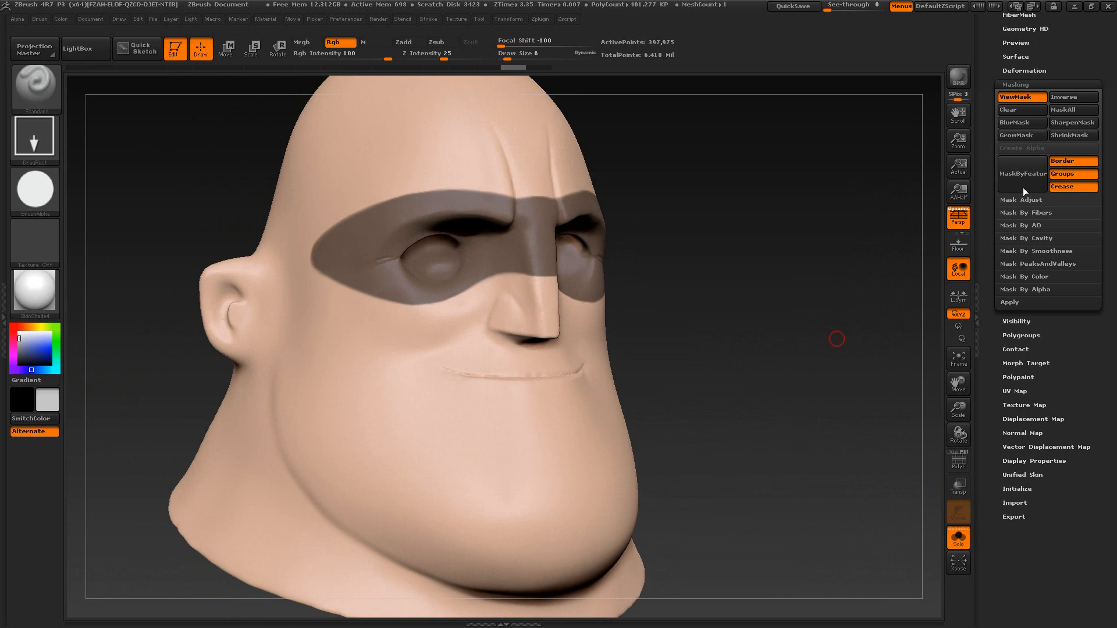
Step: Turn on the polyframe display so the duplicated head shows its polygroup colours
drag(1058, 64, 1058, 100)
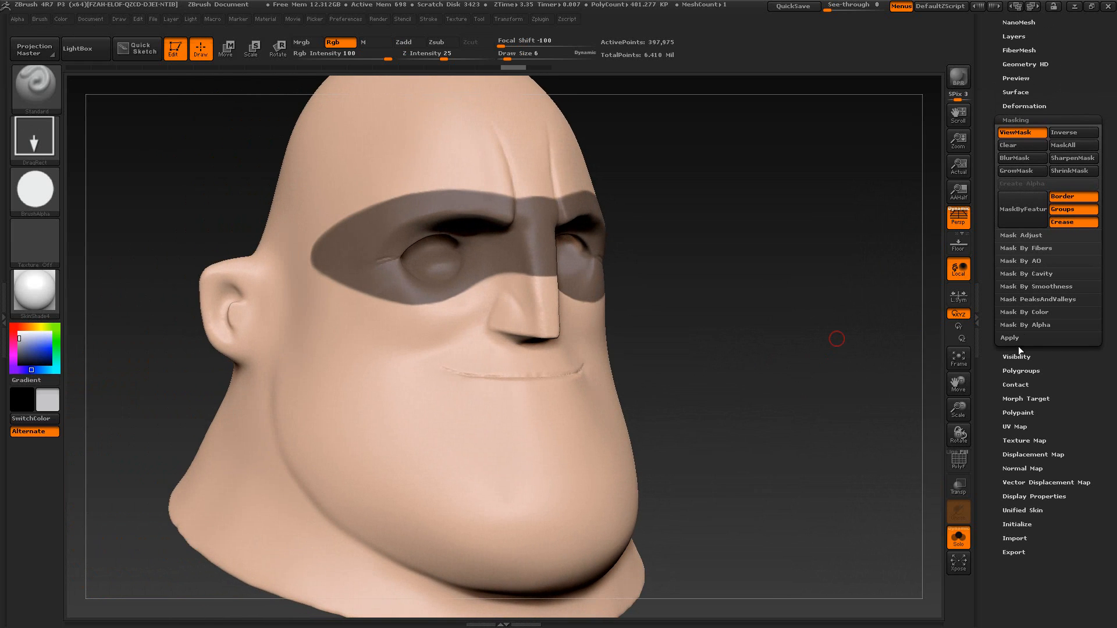
click(958, 465)
drag(1001, 460, 992, 431)
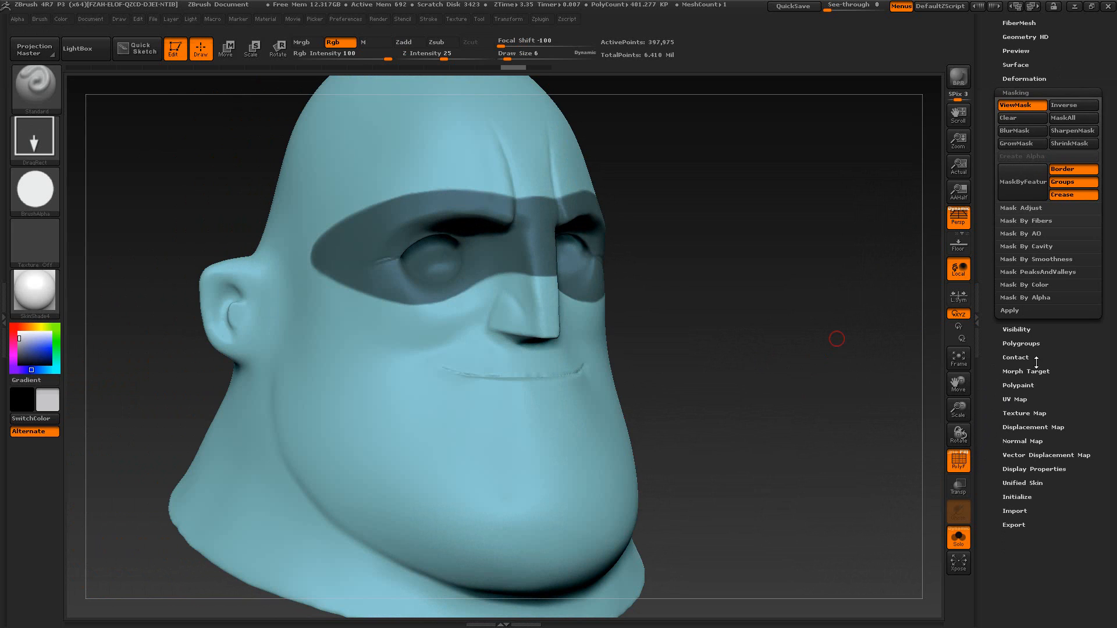
Step: Turn the masked eye area into its own polygroup and clear the mask from the head
click(1026, 343)
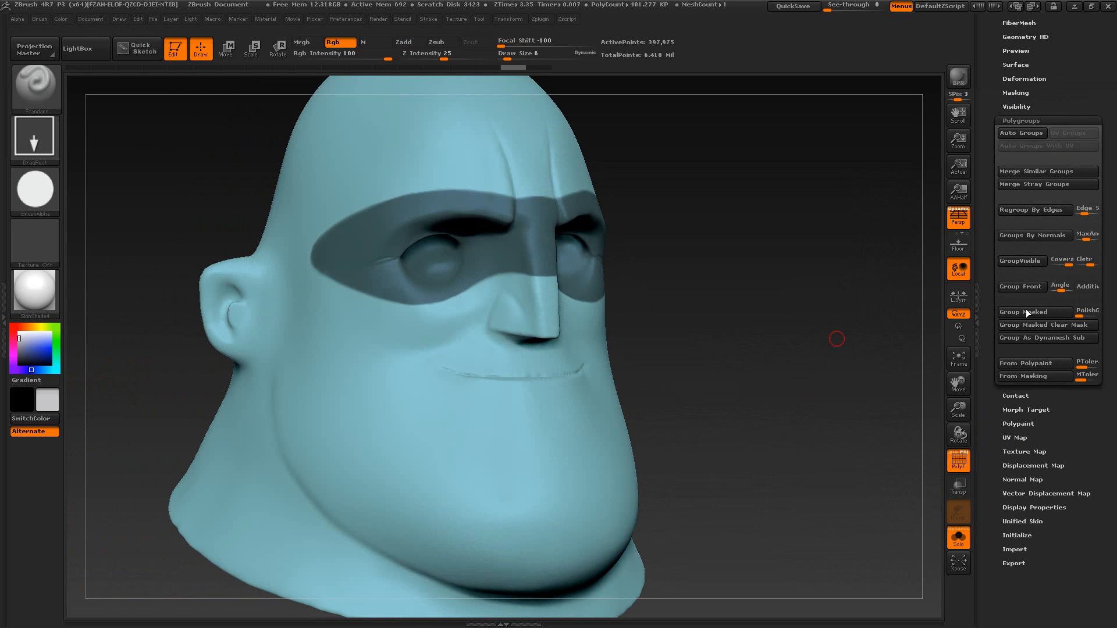
click(1012, 325)
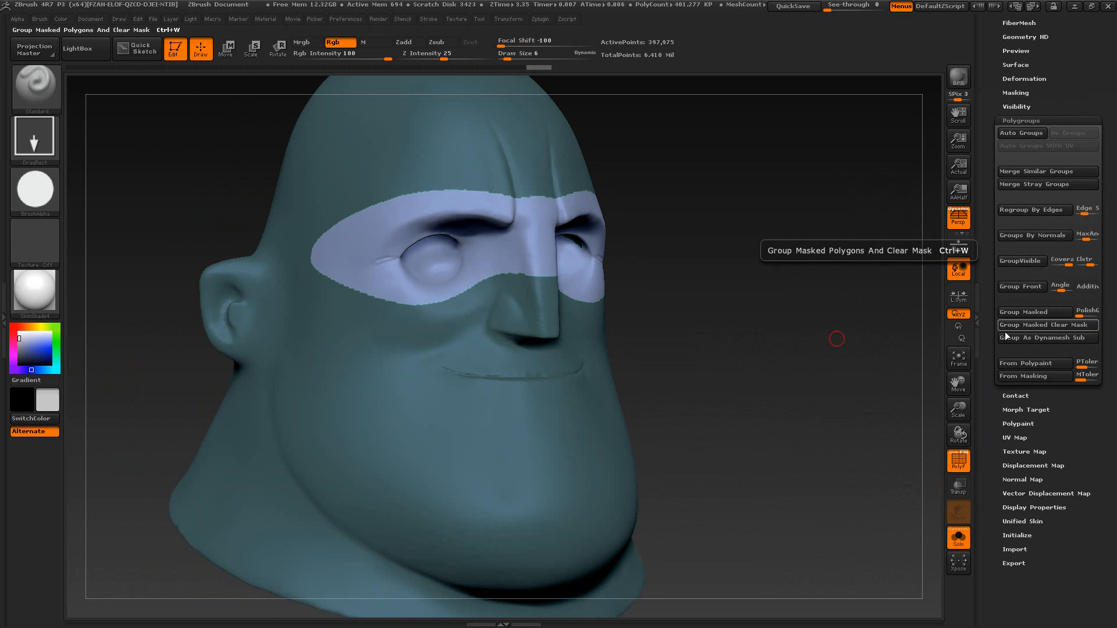
drag(1059, 97, 1059, 253)
key(ctrl)
ctrl+click(809, 342)
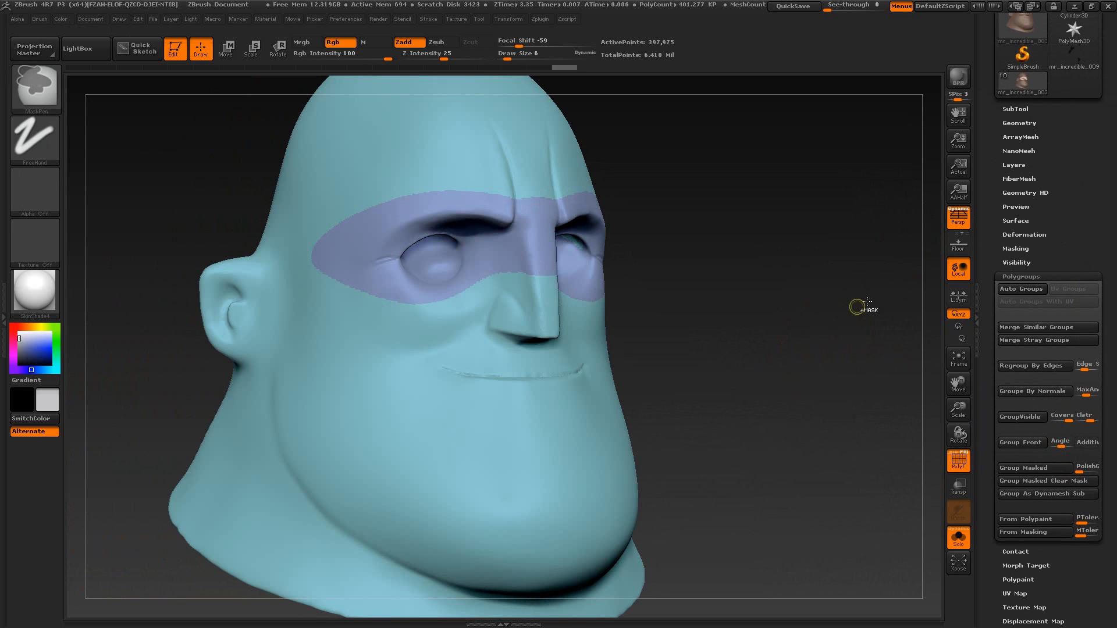
Step: Insert GroupsLoops edge loops around the polygroups and compare the head with and without them
click(1025, 123)
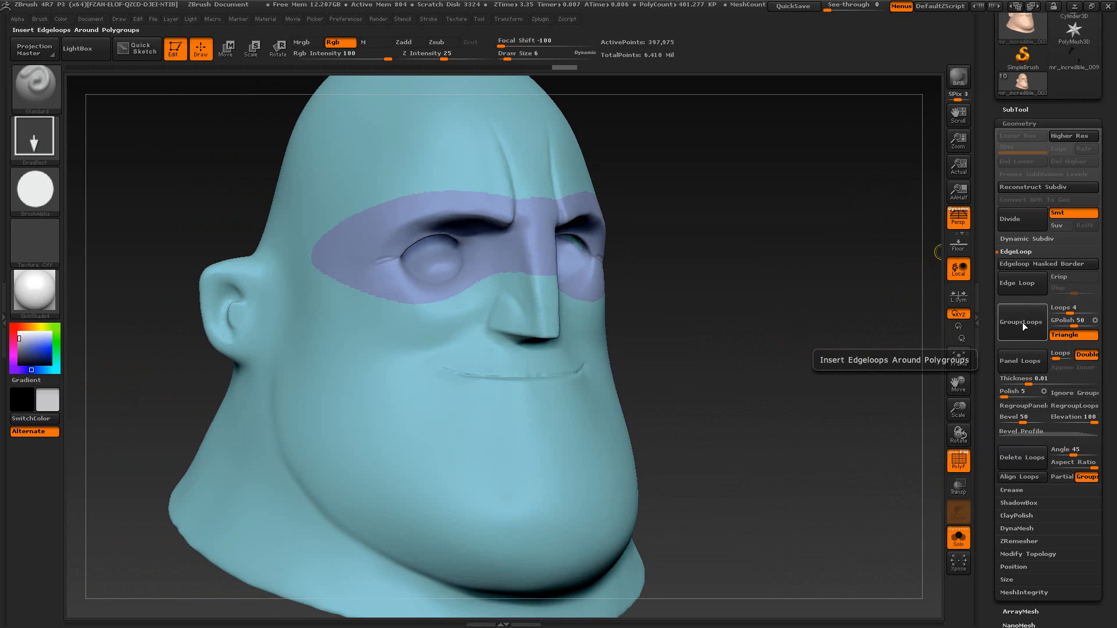
click(1029, 352)
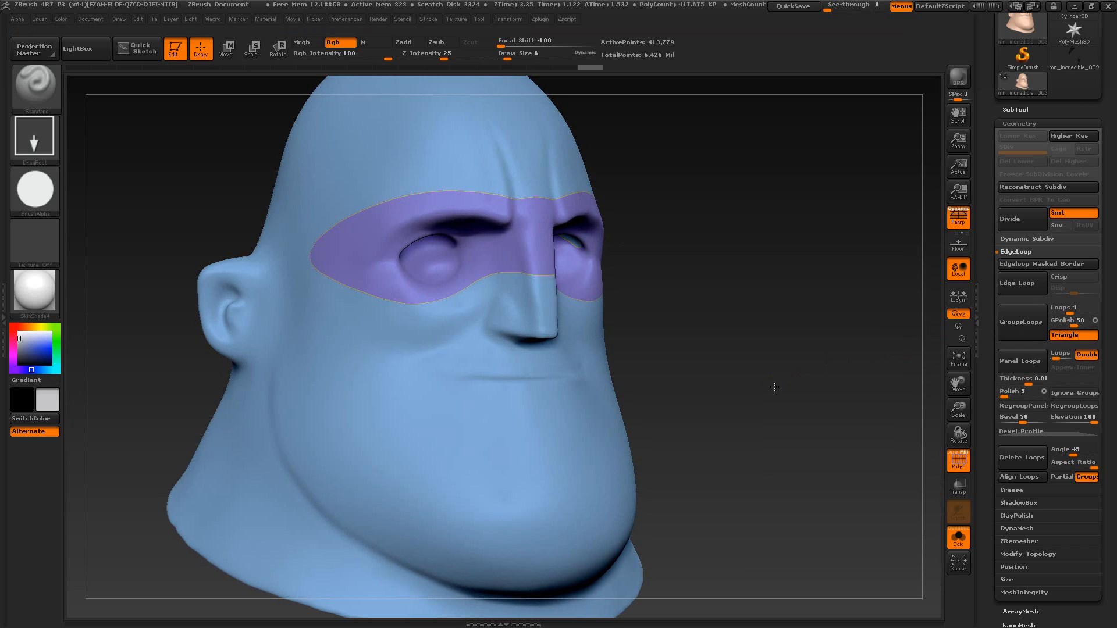
drag(774, 387, 743, 369)
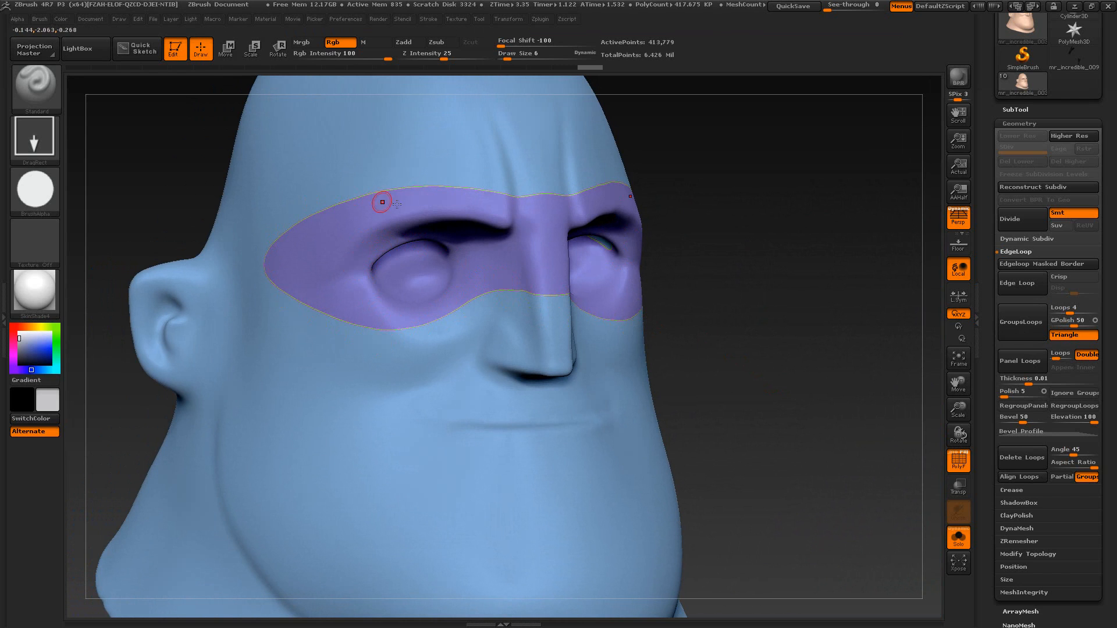
drag(669, 285, 690, 328)
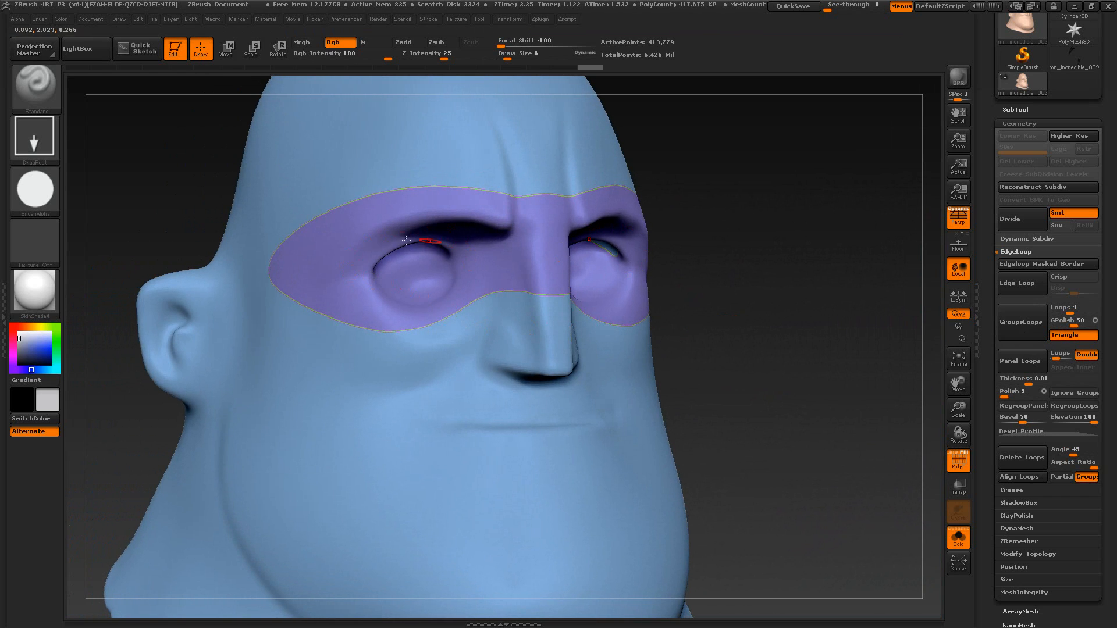
key(ctrl+z)
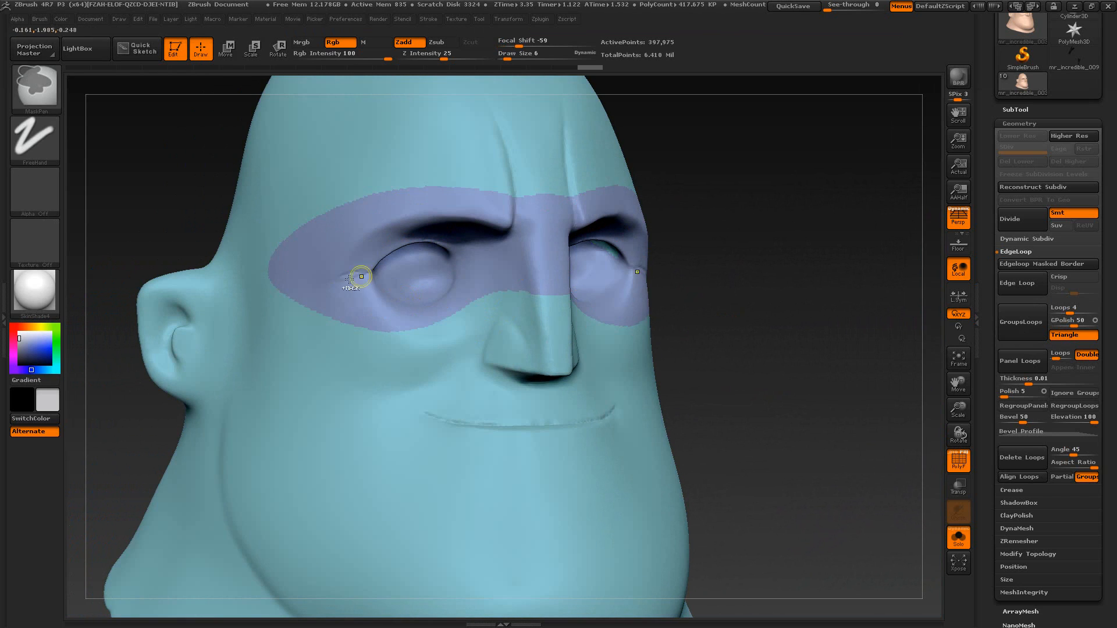
key(ctrl+shift+z)
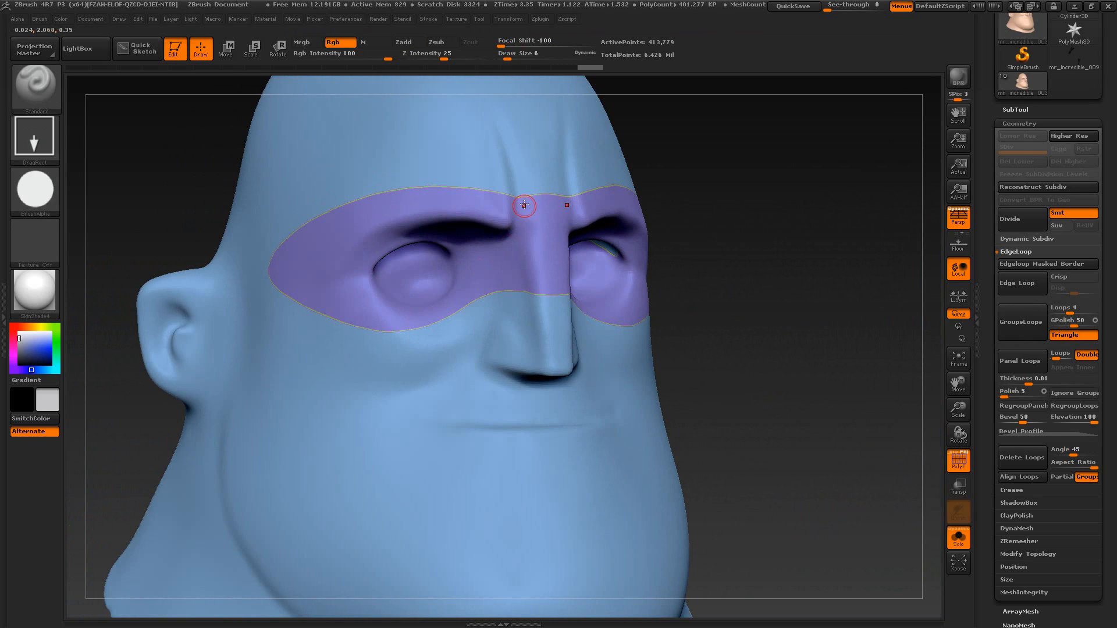
Step: Check the eye sockets from below and undo the edge loops and polygrouping, back to the masked head
click(1015, 110)
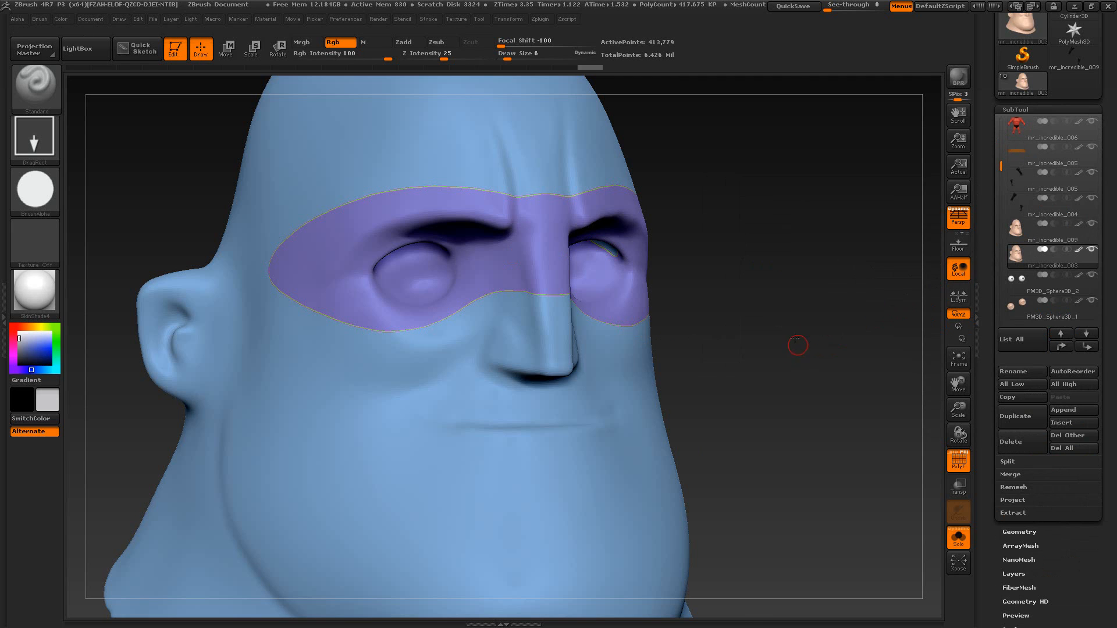
mouse_move(793, 344)
mouse_down()
mouse_move(781, 254)
mouse_move(779, 313)
mouse_move(793, 326)
mouse_up()
key(ctrl+z)
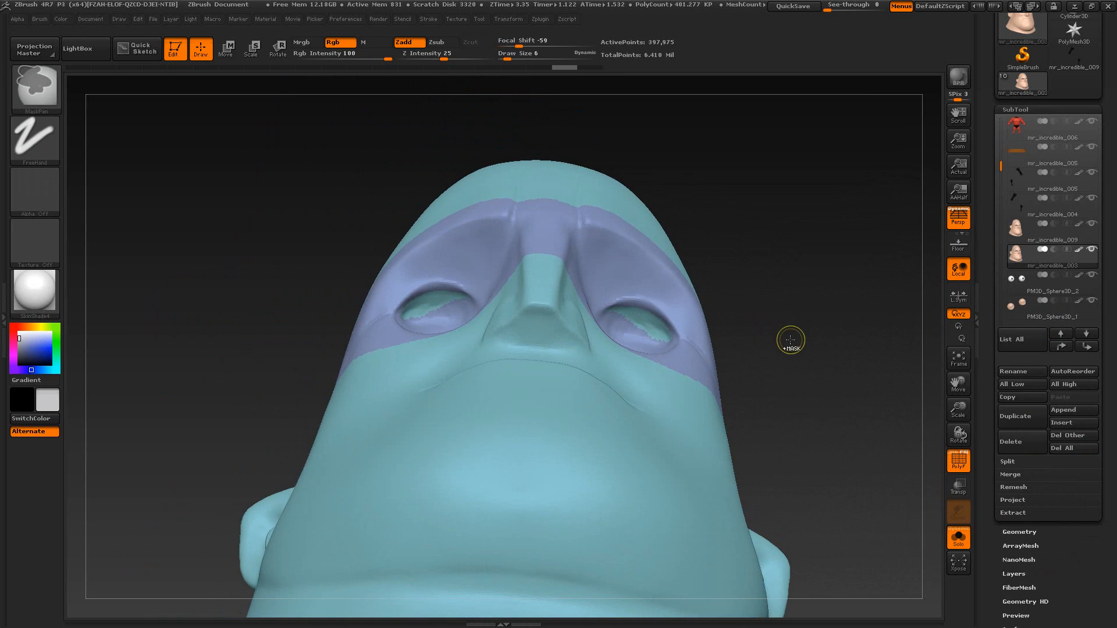
key(ctrl+z)
key(ctrl+z)
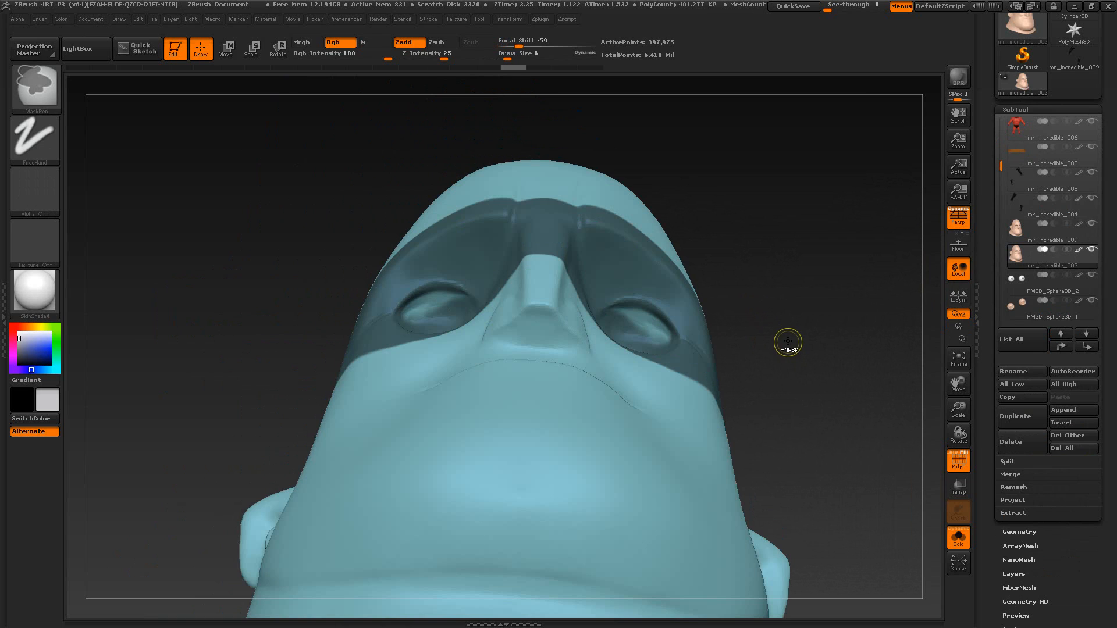
key(ctrl+z)
key(ctrl+shift+z)
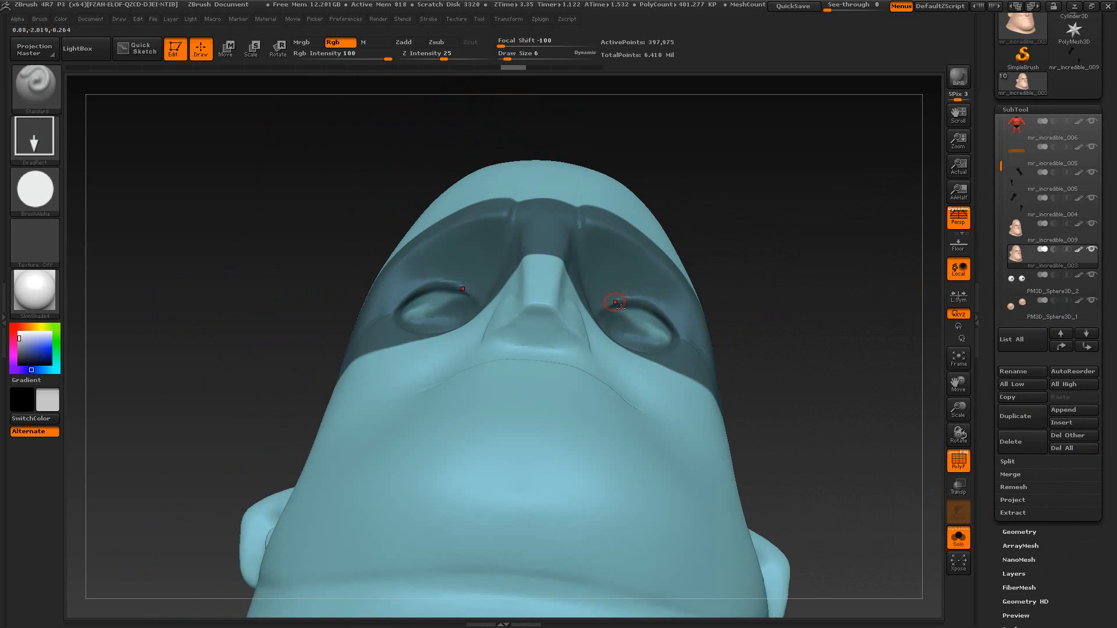
Step: Set the masking brush size to 9 and paint the mask over the unmasked areas inside both eye sockets
key(s)
drag(626, 314, 633, 315)
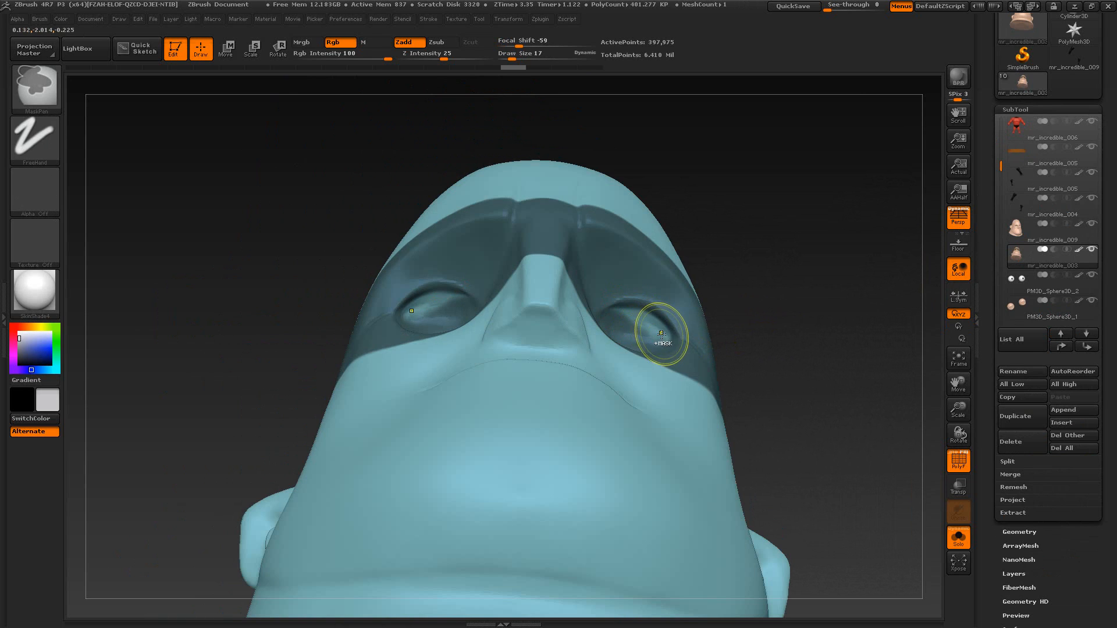
key(s)
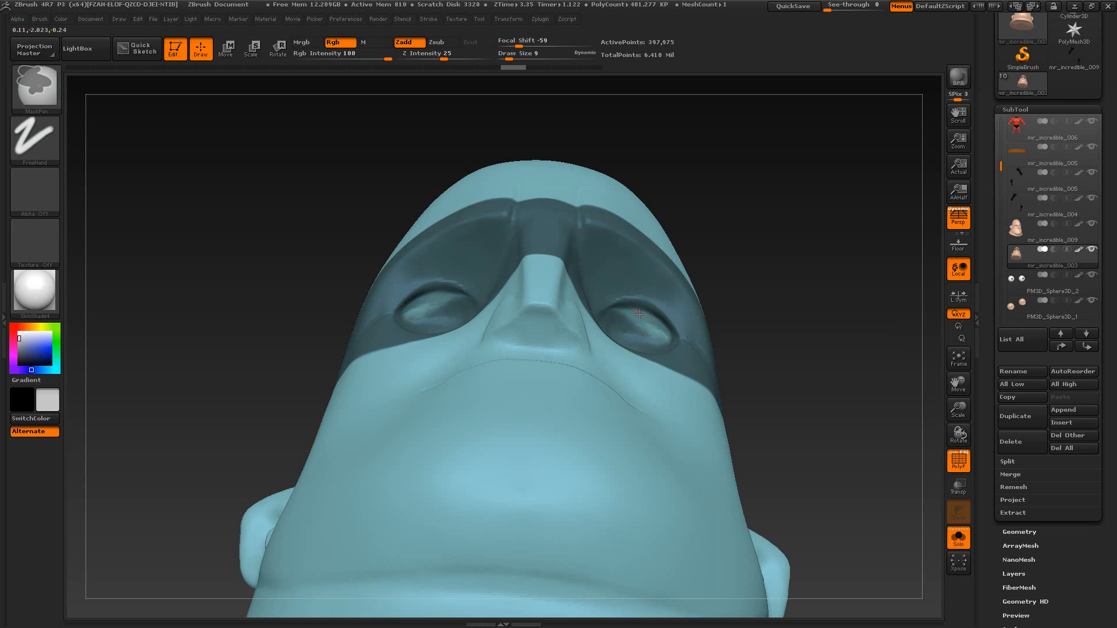
key(ctrl+z)
key(ctrl+z)
click(431, 19)
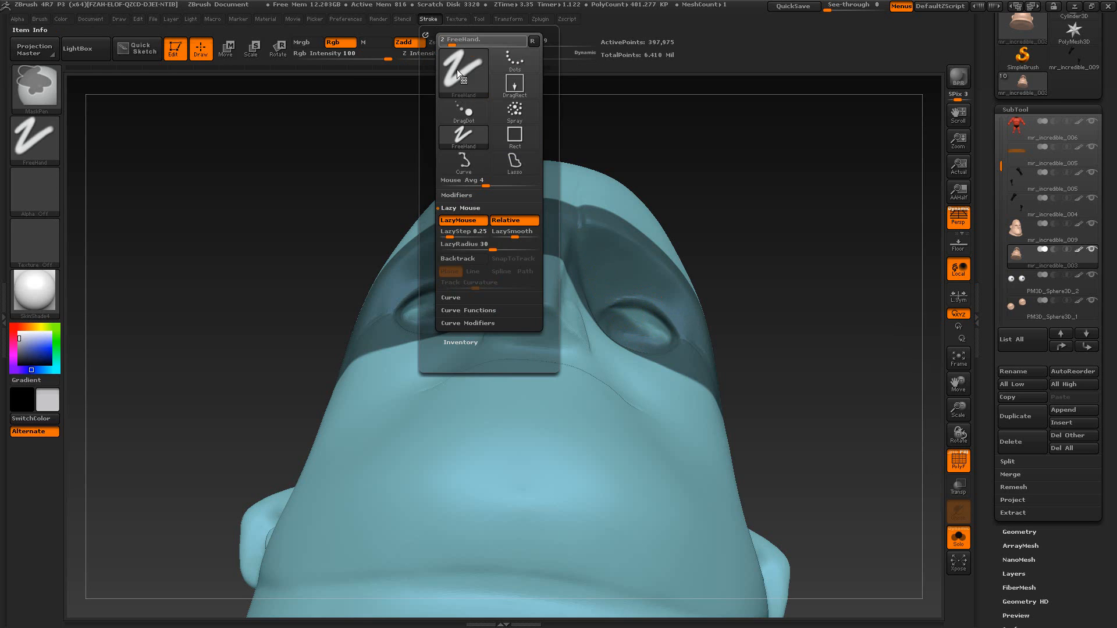
ctrl+click(640, 319)
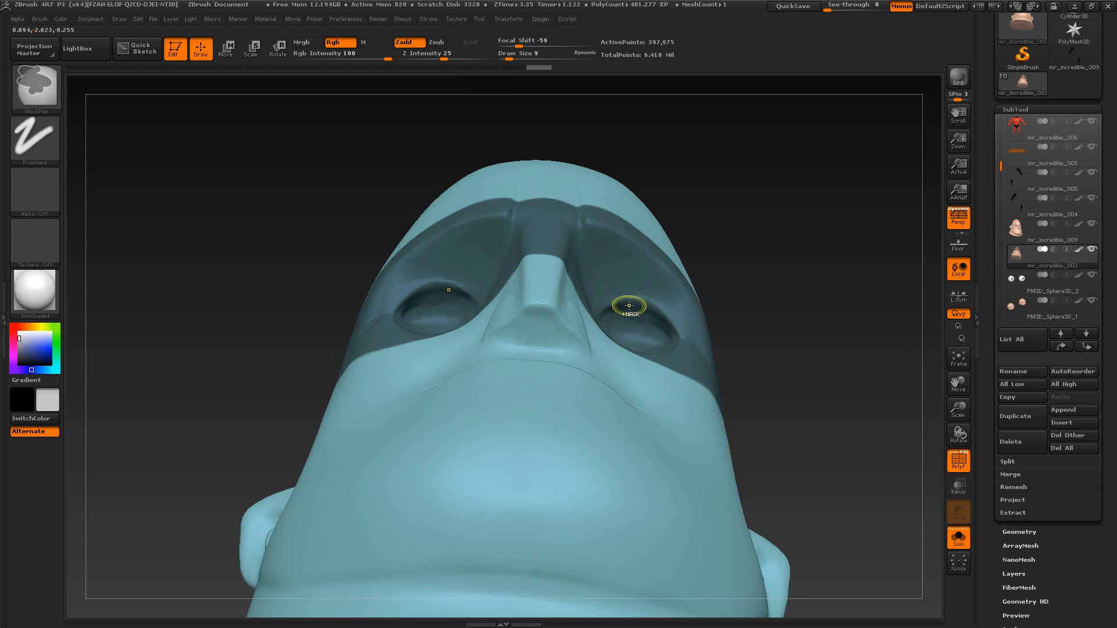
mouse_move(774, 245)
mouse_down()
mouse_move(805, 221)
mouse_move(807, 282)
mouse_move(848, 353)
mouse_up()
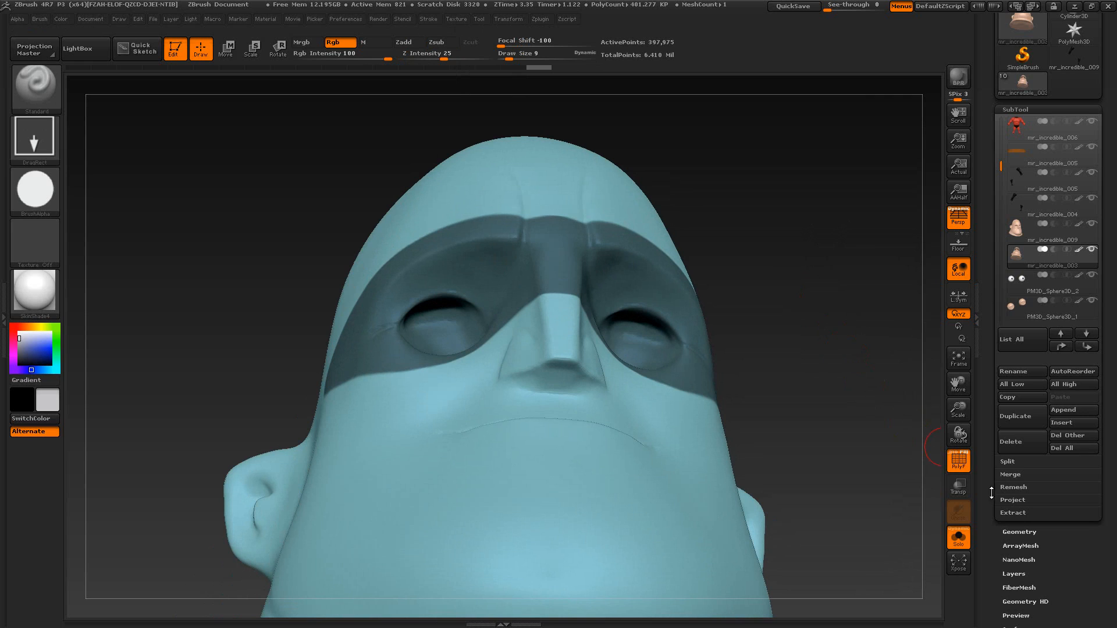
Step: Assign the entire visible head to a single polygroup with GroupVisible
scroll(992, 493, down, 5)
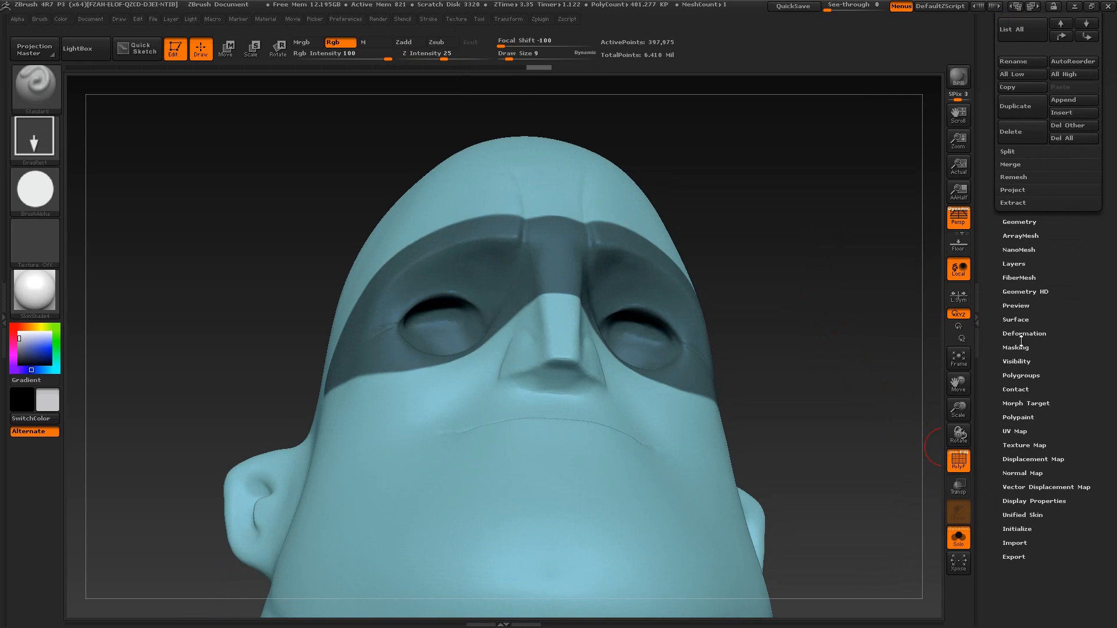
click(1021, 375)
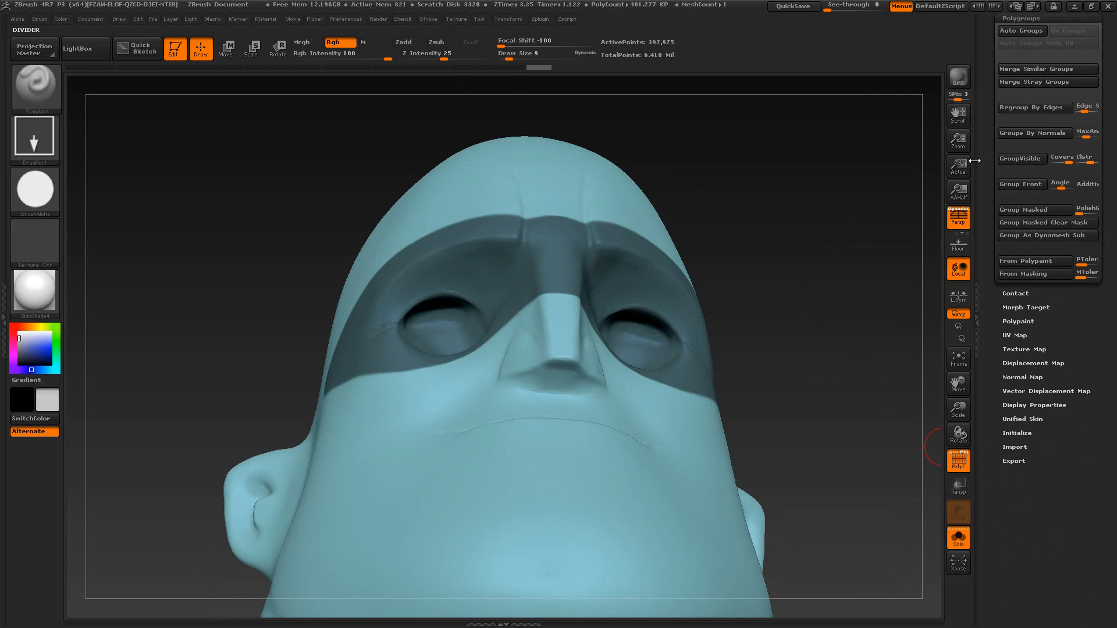
drag(820, 315, 877, 285)
click(1013, 162)
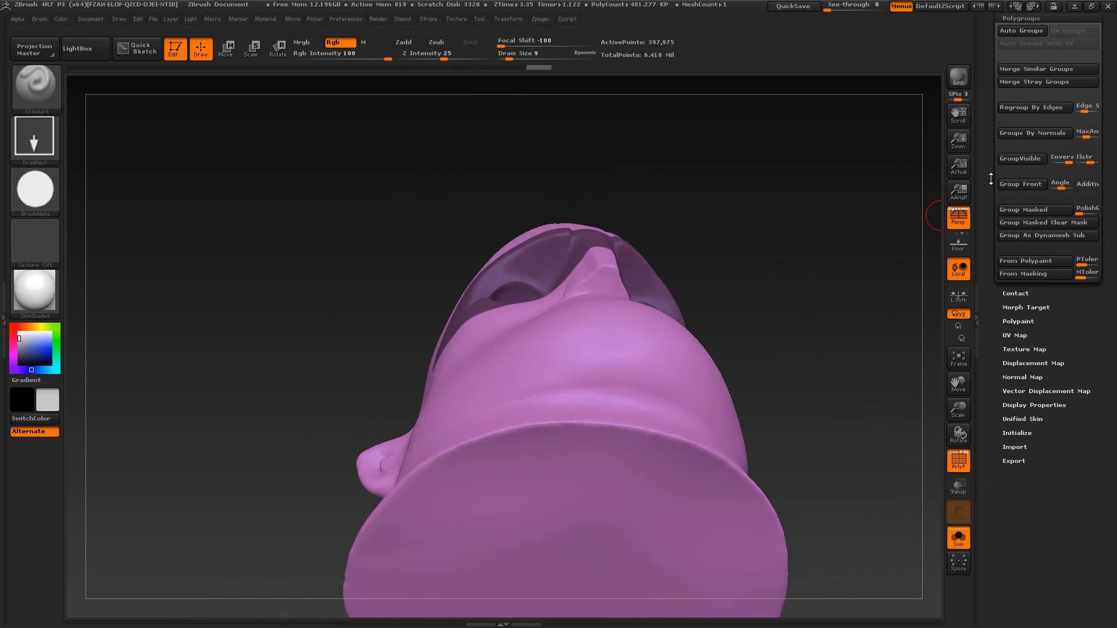
Step: Group the masked eye area, including the filled eye sockets, as a separate polygroup and clear the mask
drag(853, 236, 783, 371)
click(1007, 209)
ctrl+drag(778, 311, 800, 343)
Step: Insert edge loops around the regrouped eye area with GroupsLoops and check its border from both sides
drag(985, 137, 976, 246)
click(1016, 180)
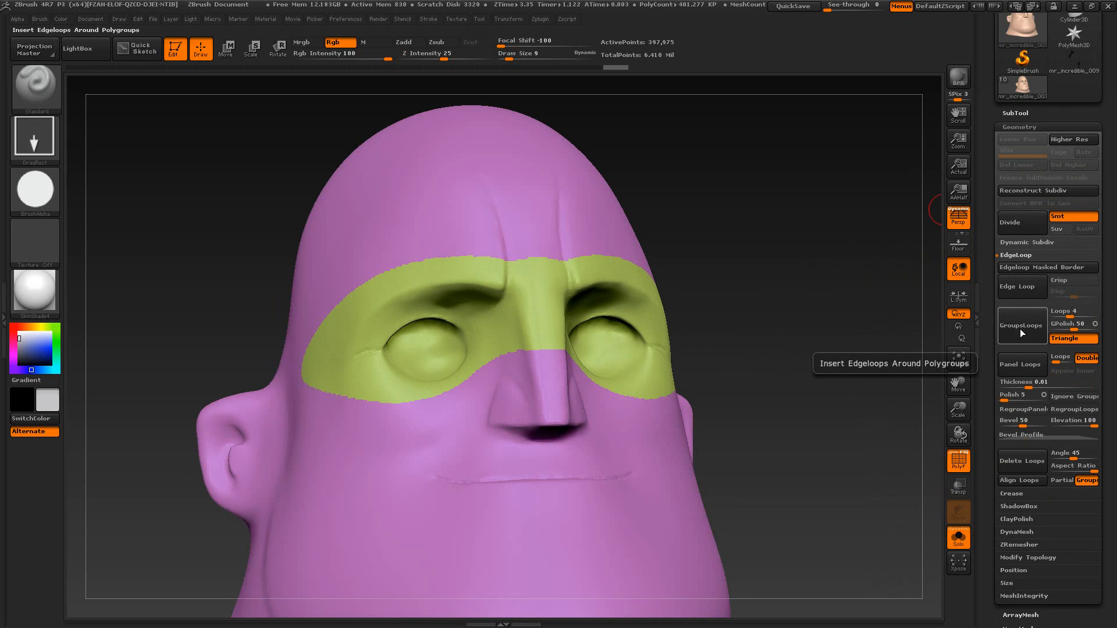
click(1018, 327)
drag(809, 316, 668, 313)
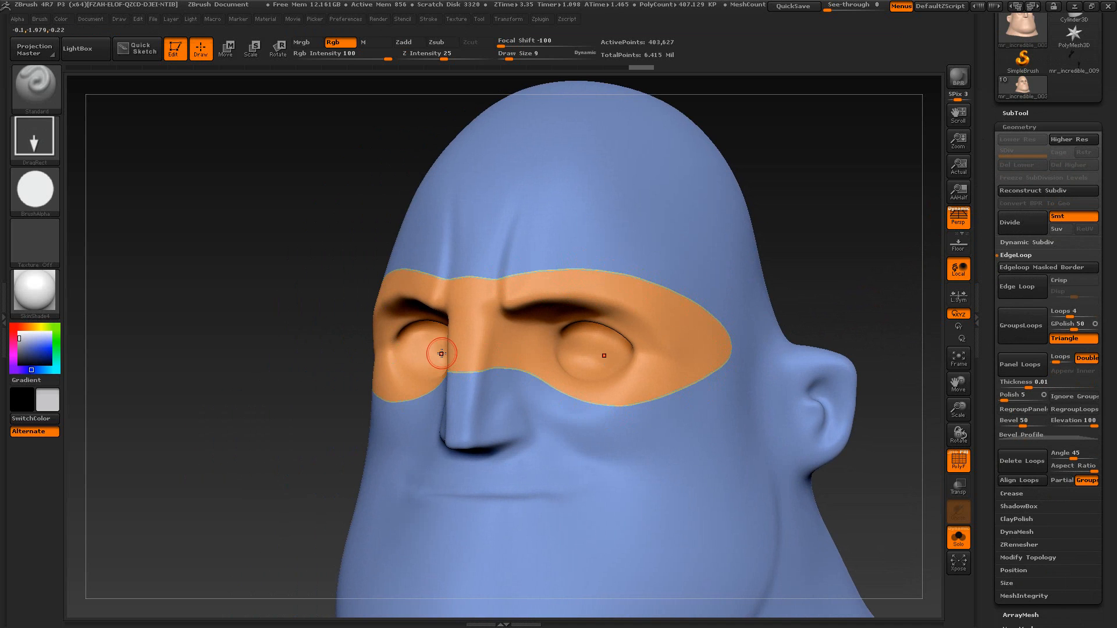
mouse_move(818, 267)
mouse_down()
mouse_move(794, 265)
mouse_move(815, 338)
mouse_move(815, 317)
mouse_move(809, 325)
mouse_move(771, 316)
mouse_up()
key(ctrl+shift)
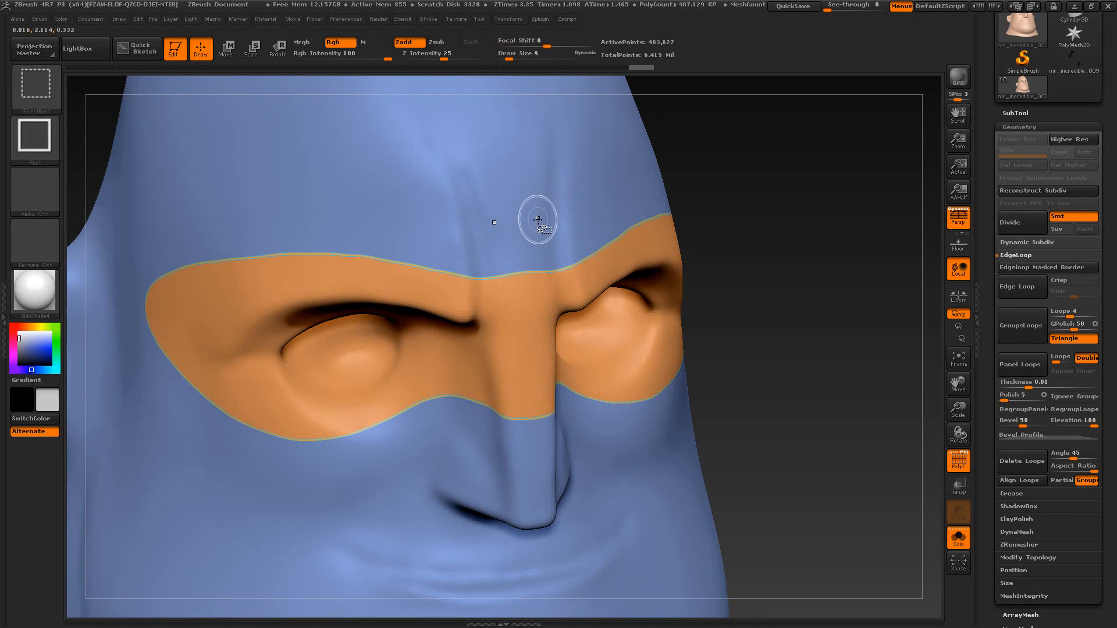
Step: Leave only the original head and its duplicate switched on, compare the two, and reselect the duplicate mr_incredible_003
click(1015, 113)
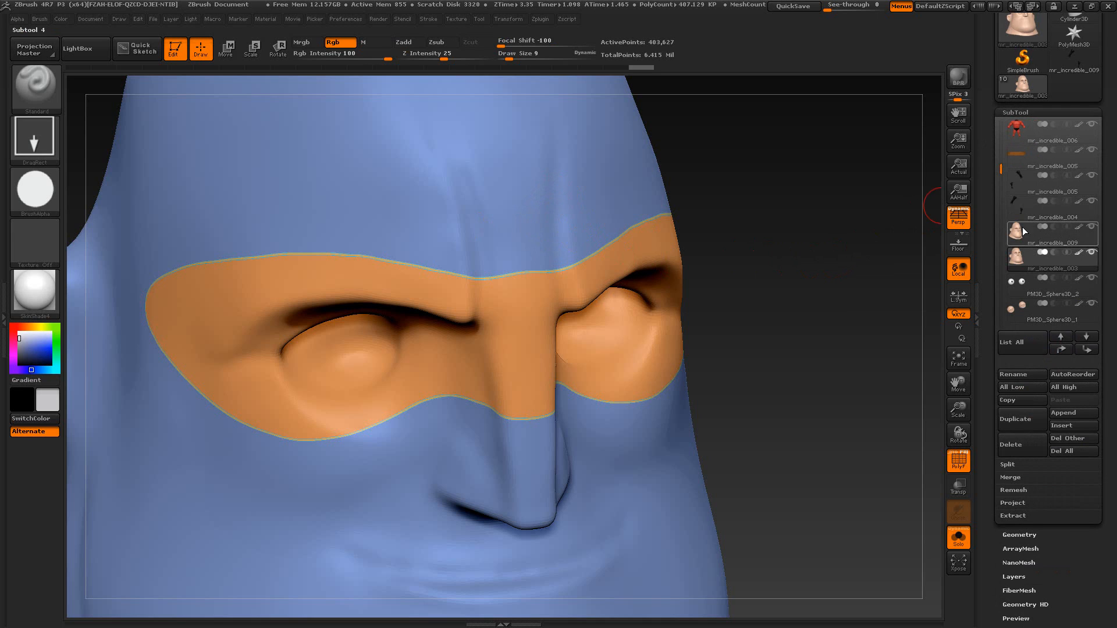
mouse_move(1021, 132)
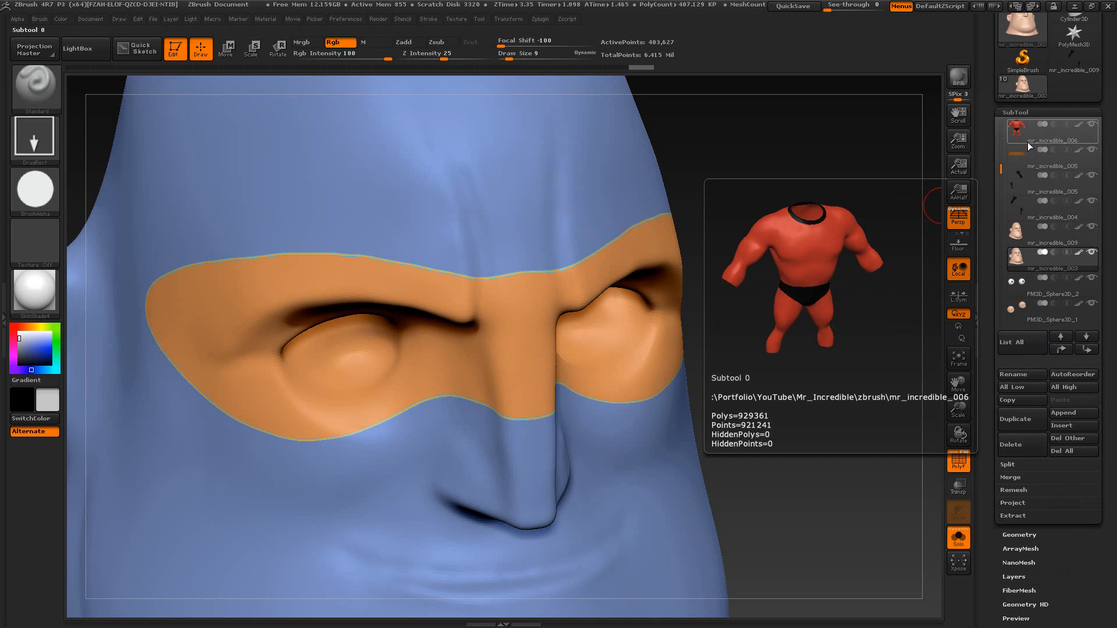
mouse_move(1063, 238)
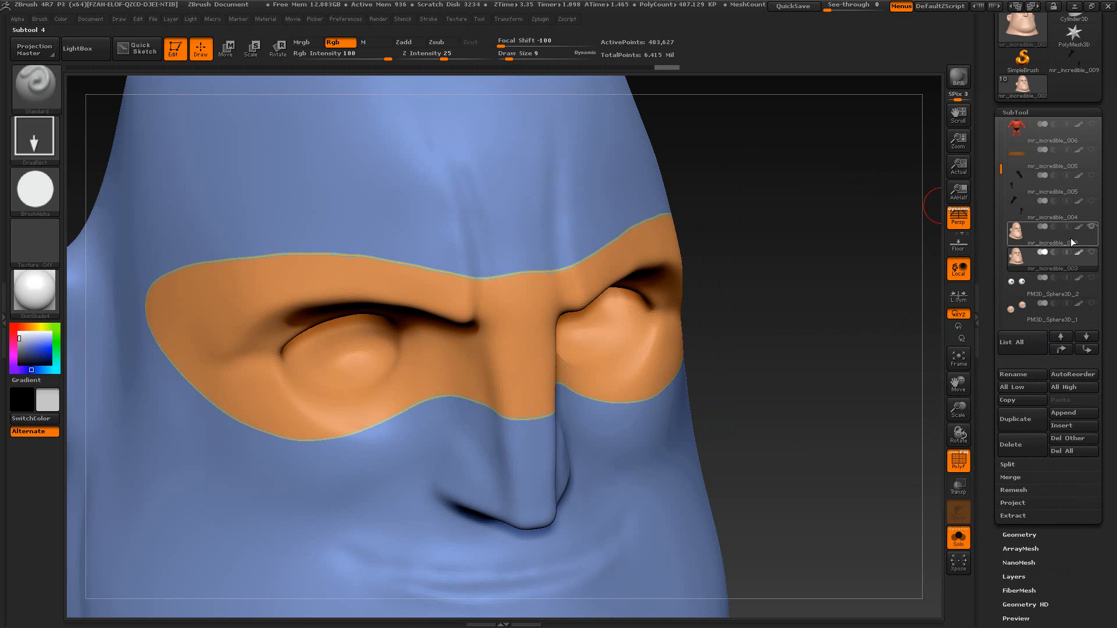
click(1086, 239)
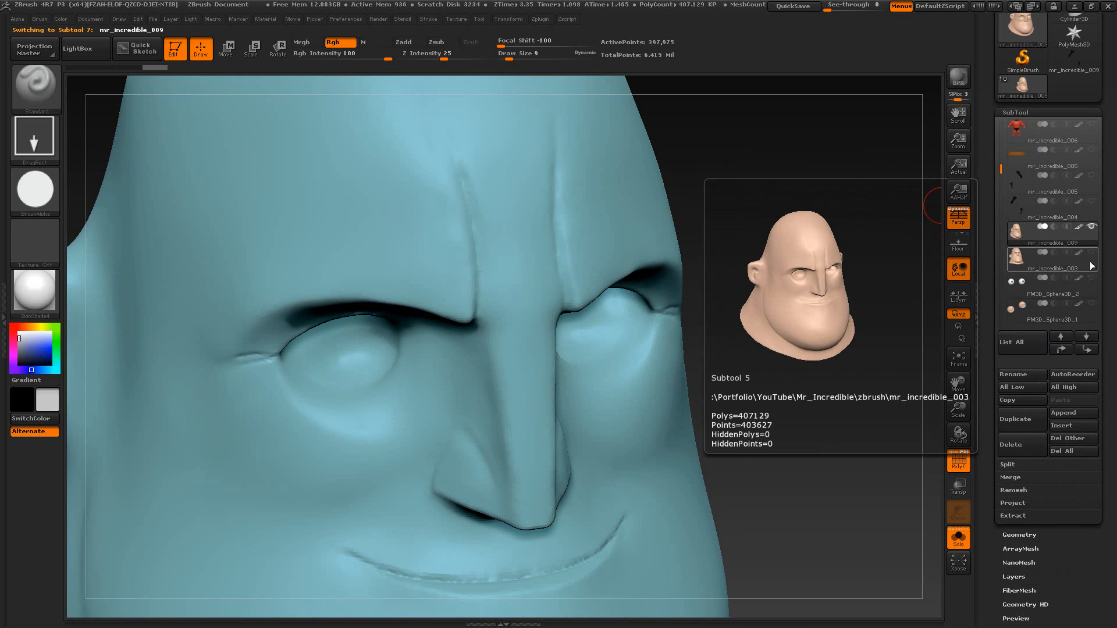
click(1091, 266)
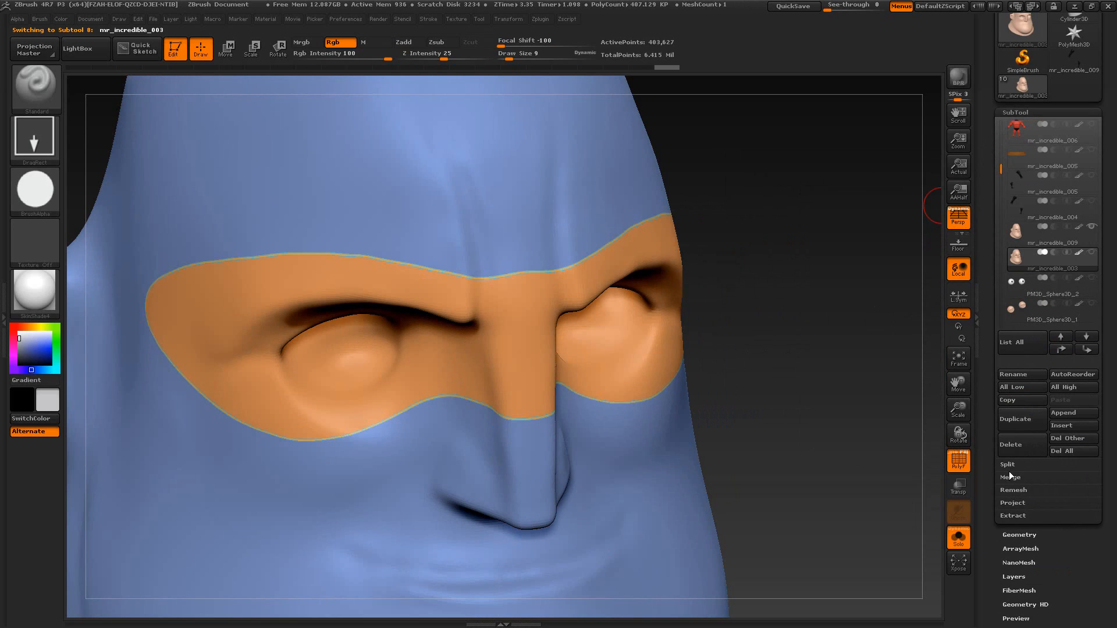
Step: Project the original head's details onto the duplicate with ProjectAll and check the recovered wrinkles around the eyes and brow
click(1013, 503)
click(1019, 527)
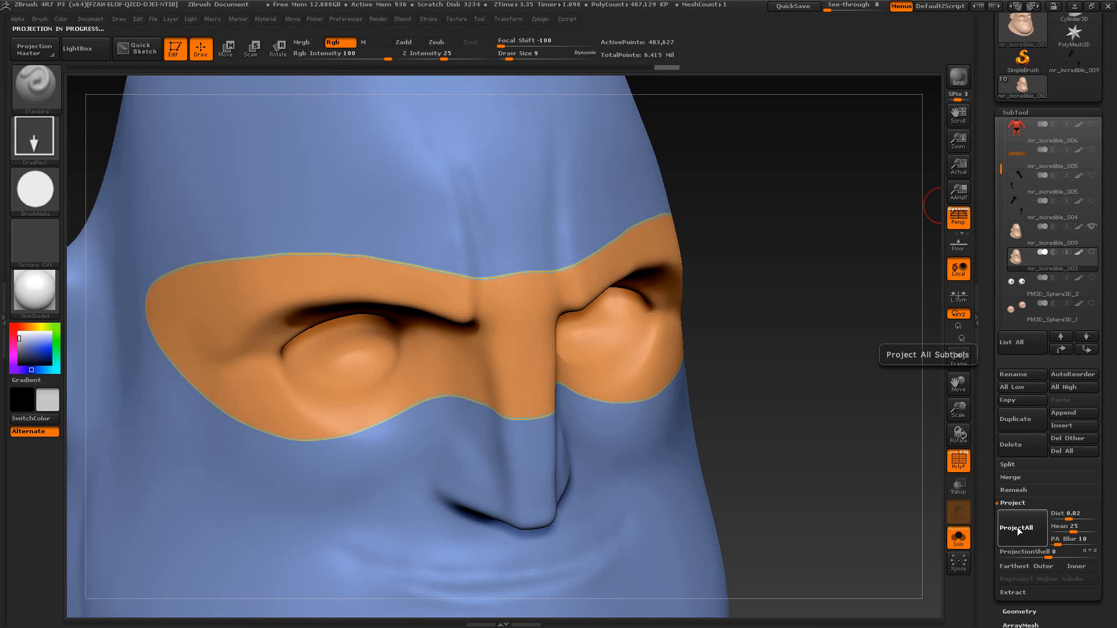
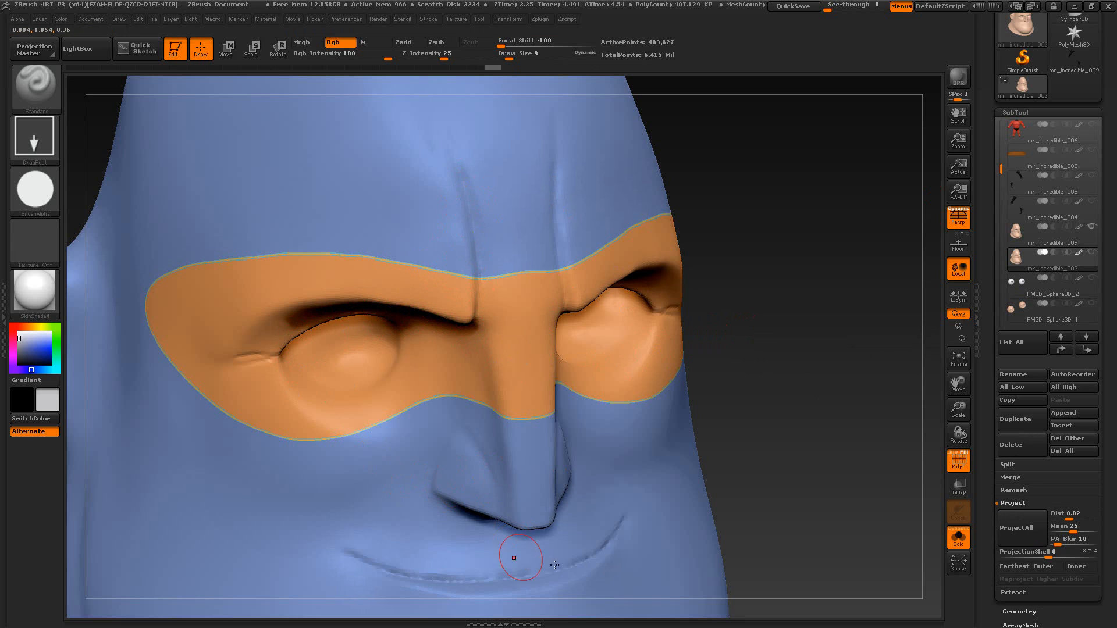
drag(788, 342, 936, 301)
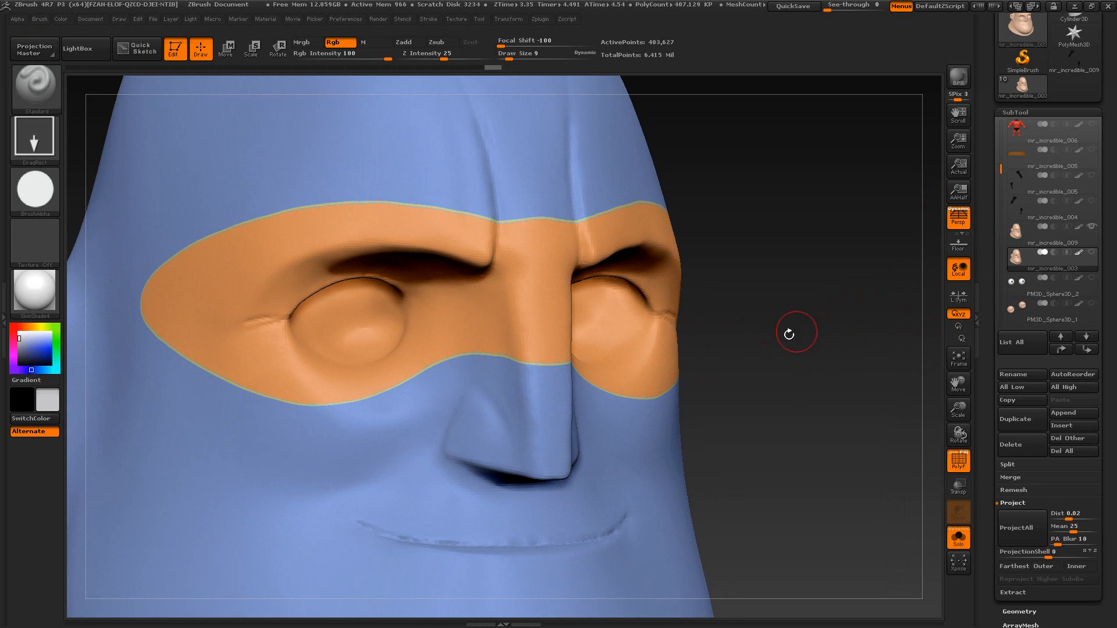
Step: Isolate the mask area together with its border loops, group it as one polygroup with GroupVisible, and show the whole head again
key(ctrl+shift)
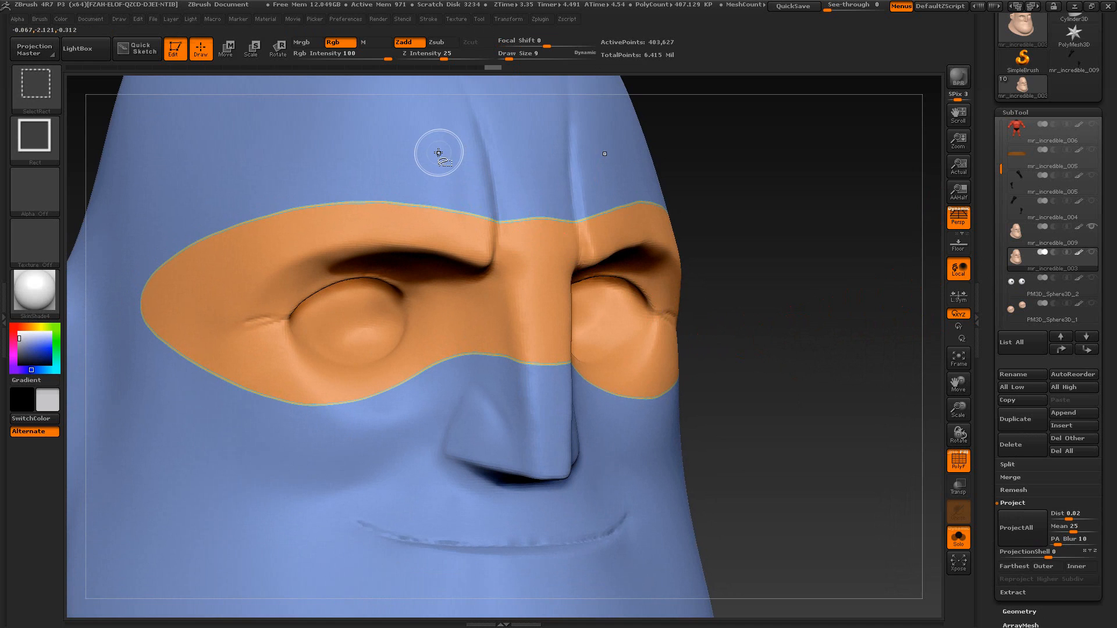
ctrl+shift+click(439, 150)
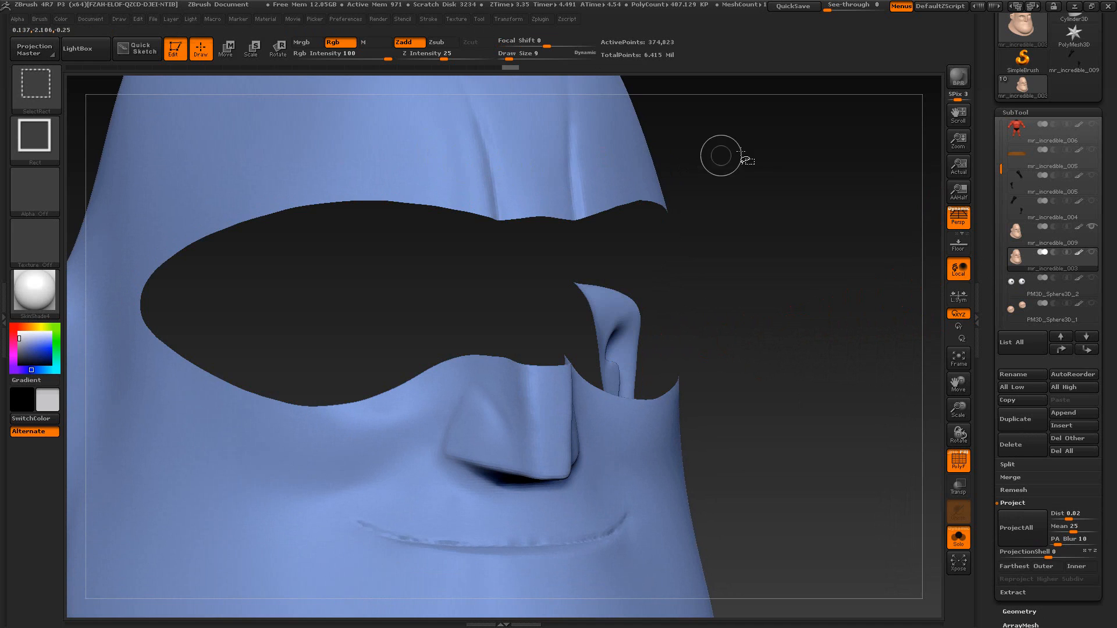
ctrl+shift+click(748, 169)
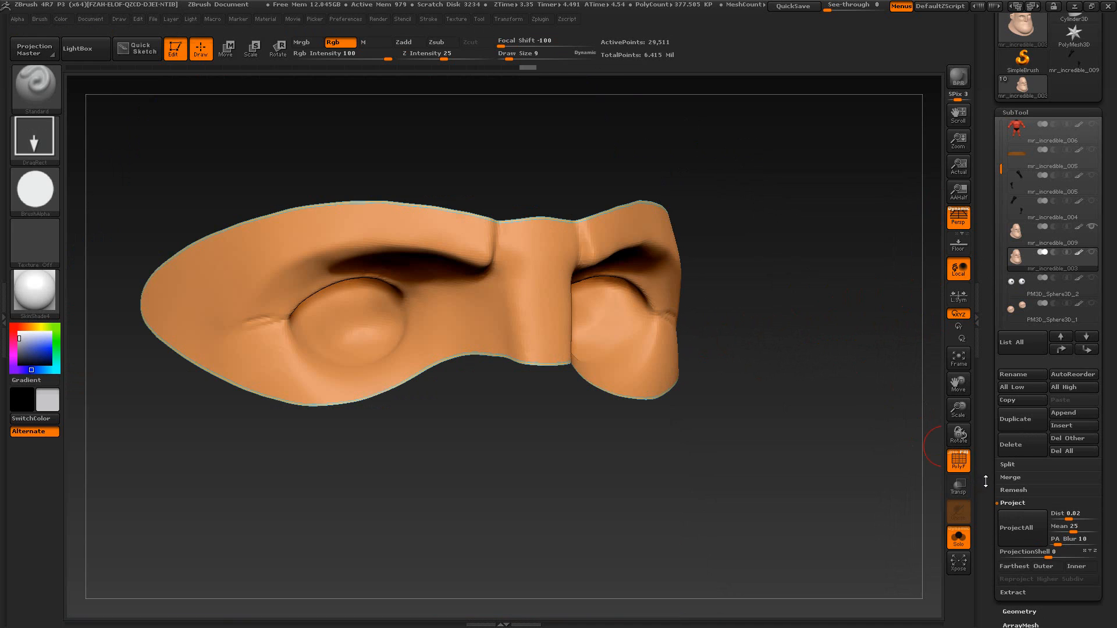
scroll(985, 482, down, 7)
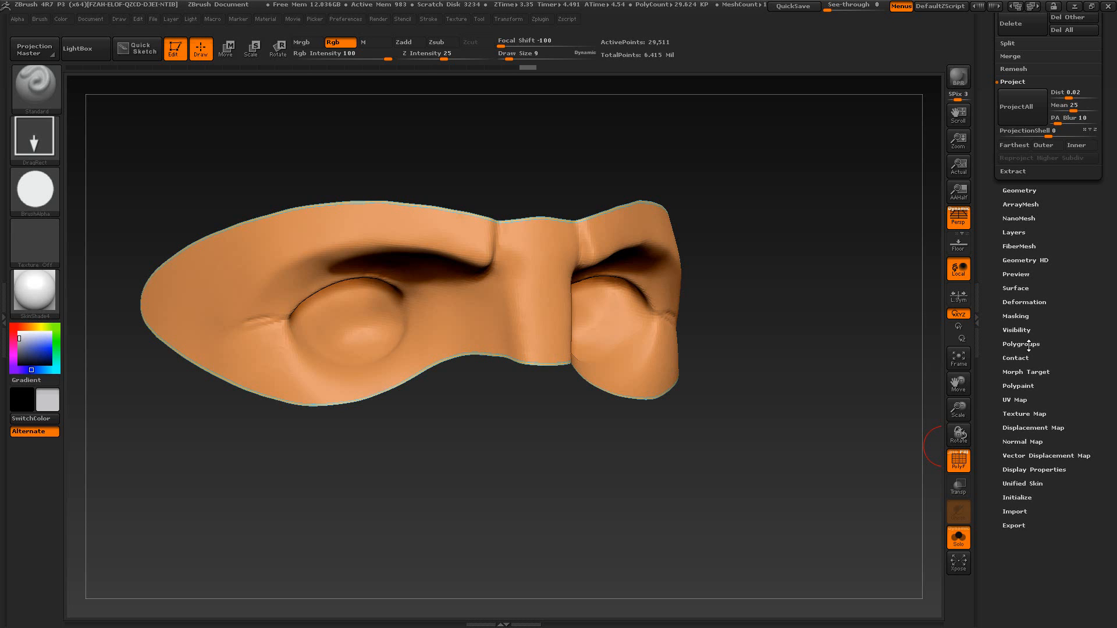
click(1033, 348)
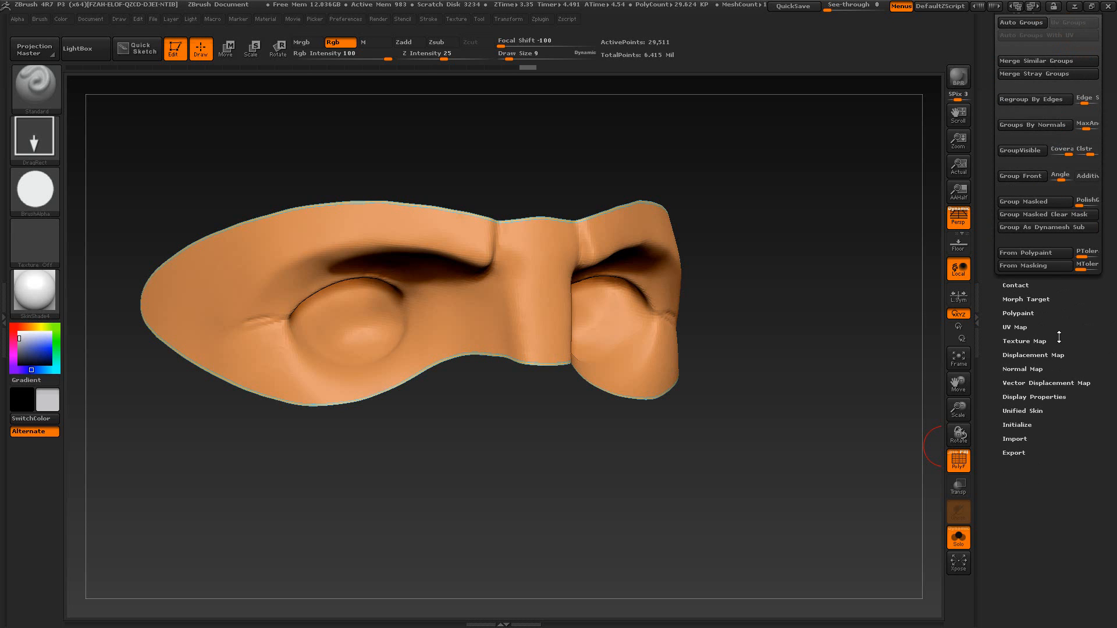
click(1016, 149)
drag(779, 290, 732, 384)
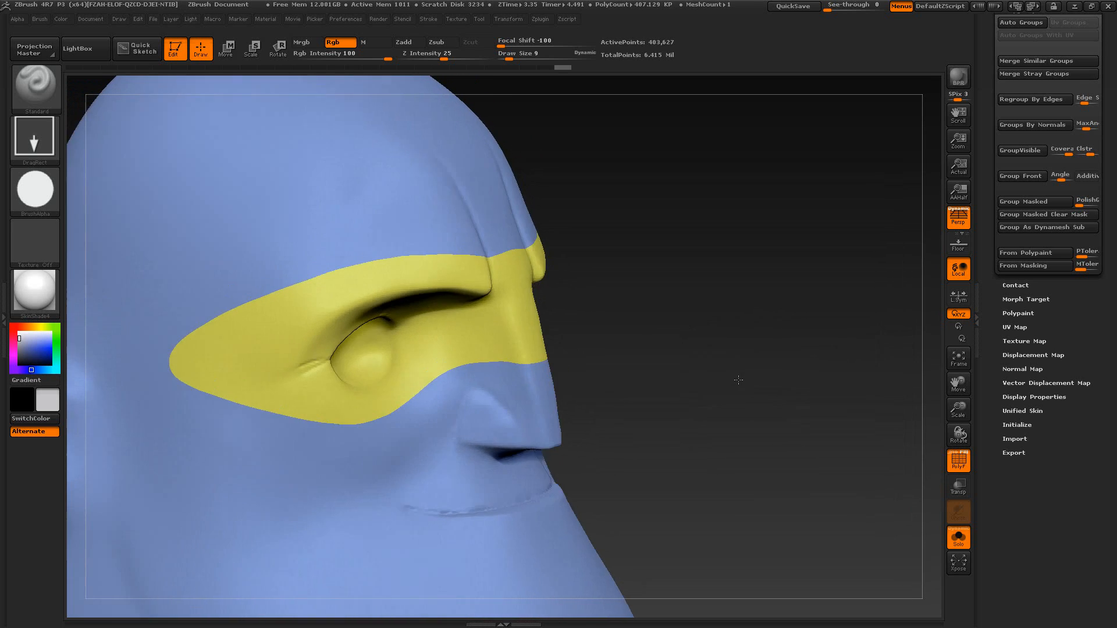
Step: Switch to the XnView reference image to study the eye mask's shape, and return to ZBrush to examine the head in profile
key(alt+Tab)
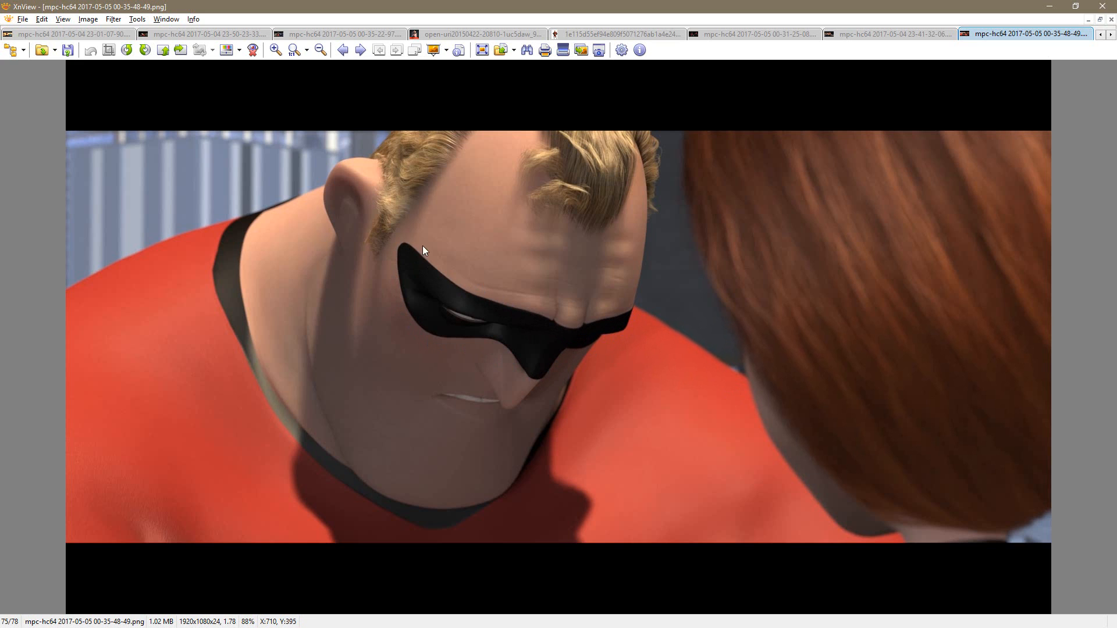
key(alt+Tab)
drag(661, 359, 750, 386)
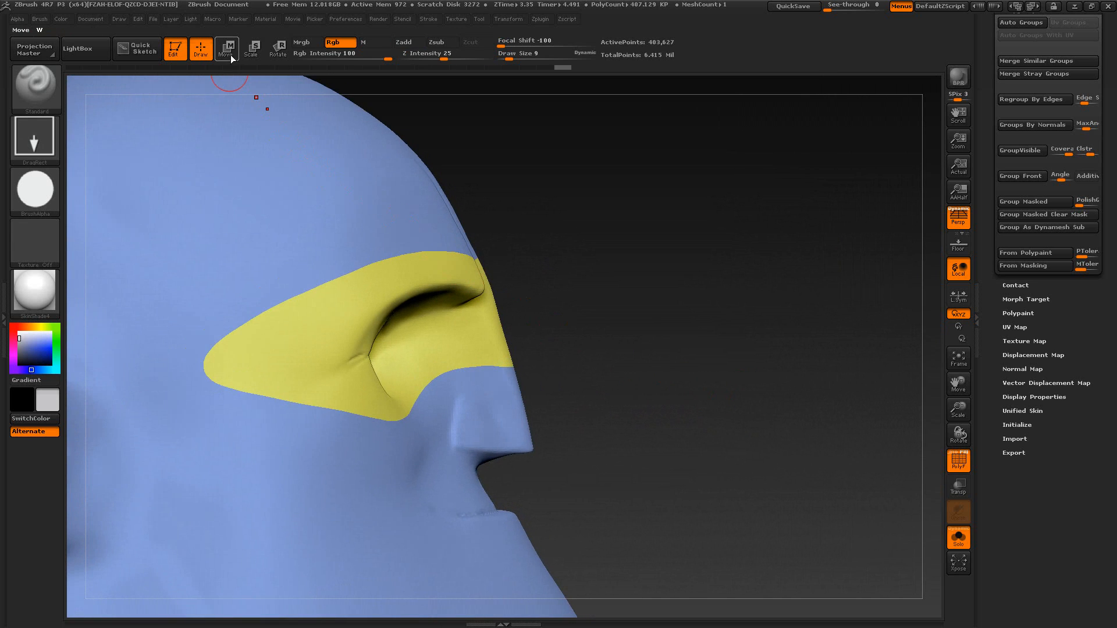
Step: Isolate the yellow mask polygroup and inflate it slightly with the Inflate deformation
ctrl+shift+click(497, 345)
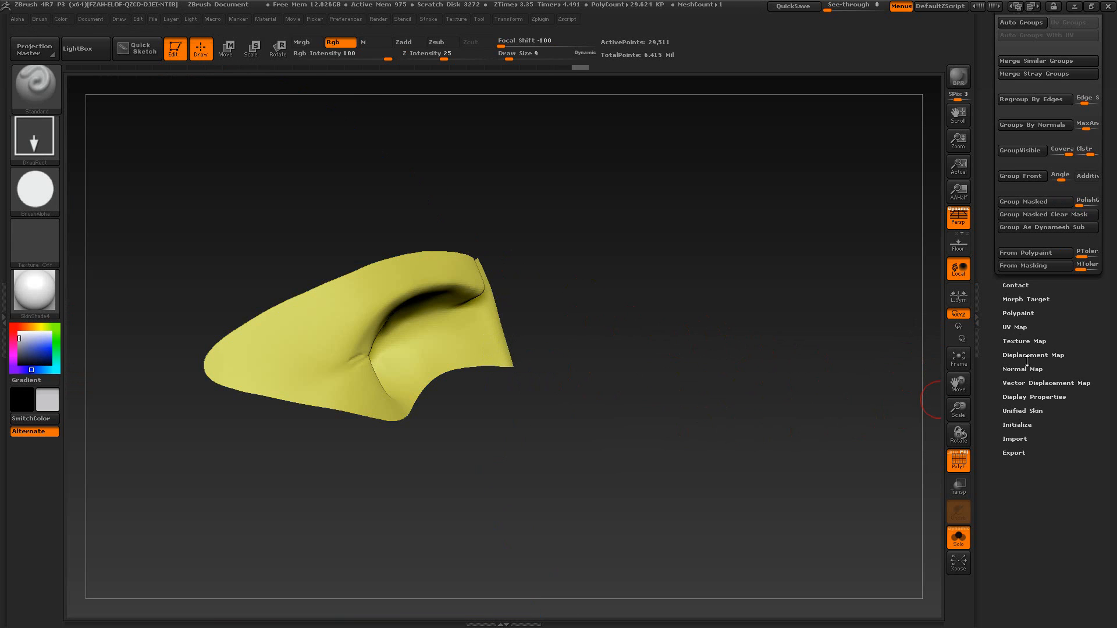
scroll(994, 317, up, 5)
click(1039, 109)
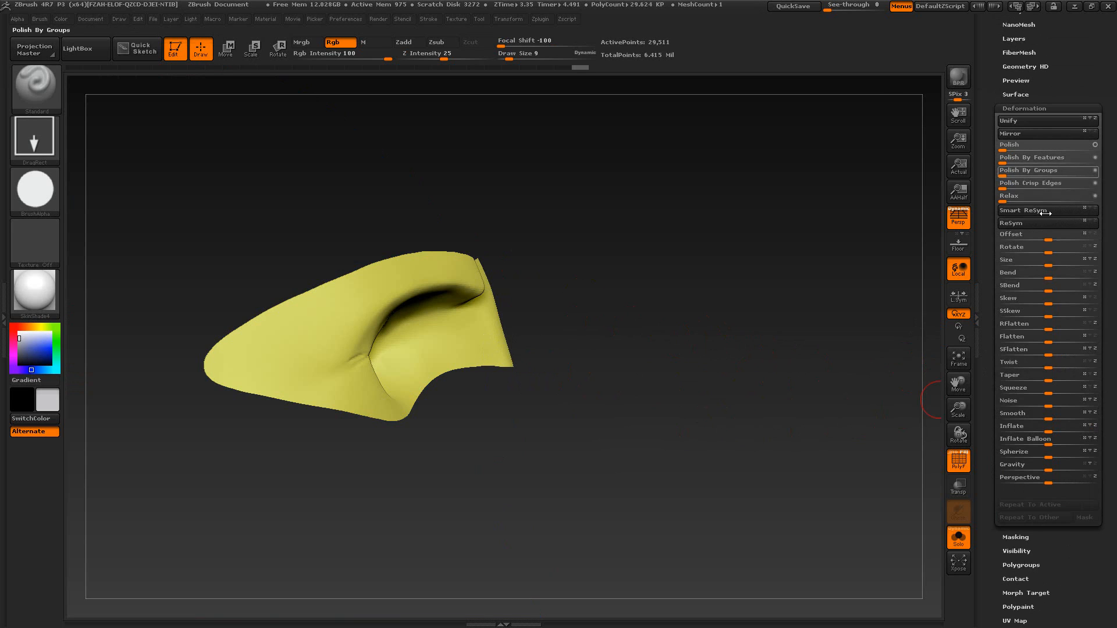
drag(1048, 428, 1048, 432)
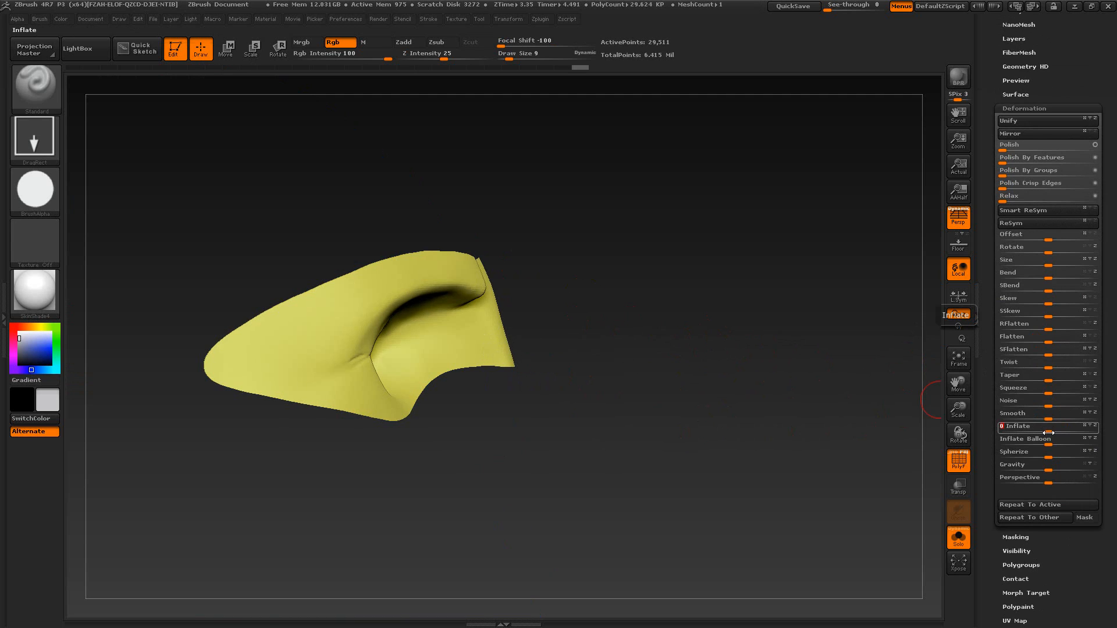
Step: Turn off the polygroup display and solo mode, and inspect how the inflated mask piece sits on the original head
click(959, 460)
drag(892, 457, 814, 453)
click(957, 540)
mouse_move(785, 402)
mouse_down()
mouse_move(826, 466)
mouse_move(810, 479)
mouse_move(790, 377)
mouse_move(796, 411)
mouse_up()
key(ctrl)
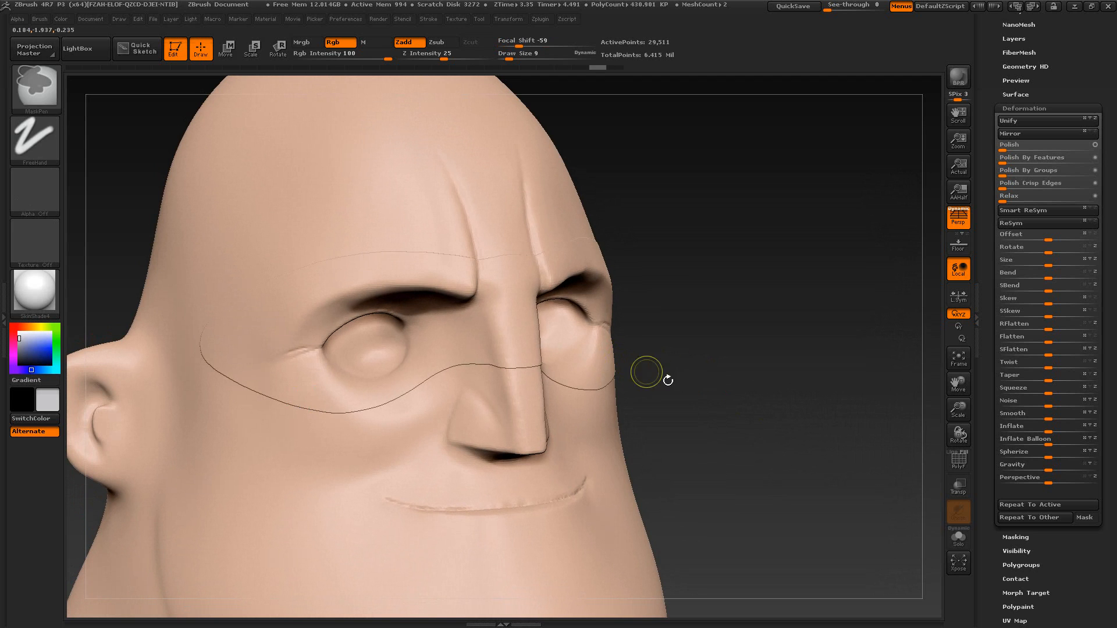
mouse_move(666, 378)
mouse_down()
mouse_move(701, 343)
mouse_move(818, 478)
mouse_up()
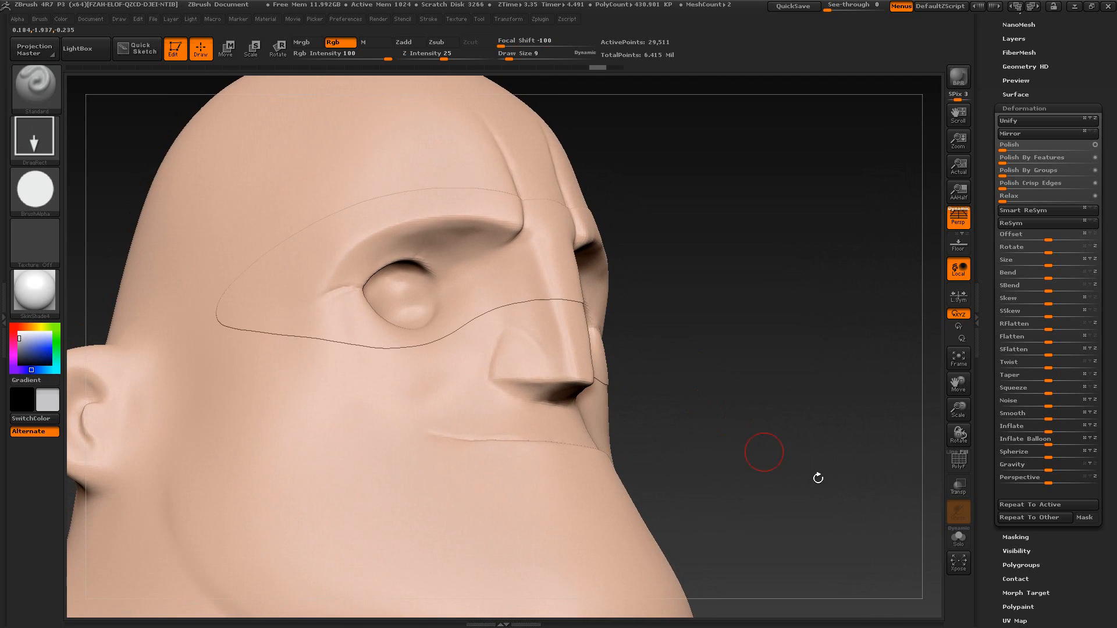
Step: Solo the mask piece and delete the hidden rest of the duplicated head with Del Hidden
click(959, 538)
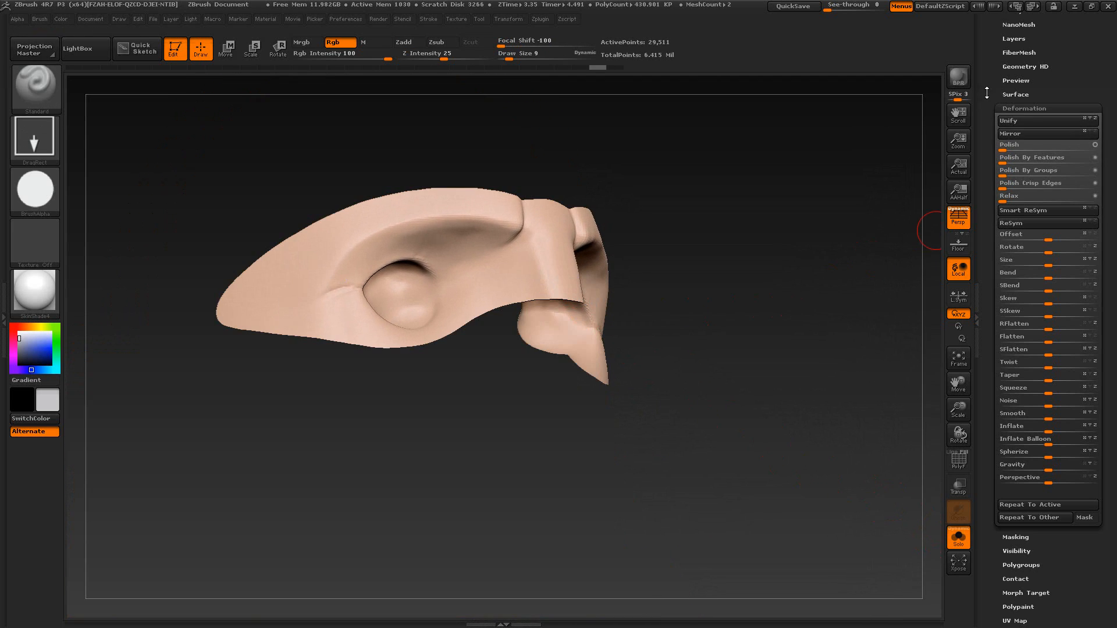
scroll(1028, 139, up, 4)
click(1019, 121)
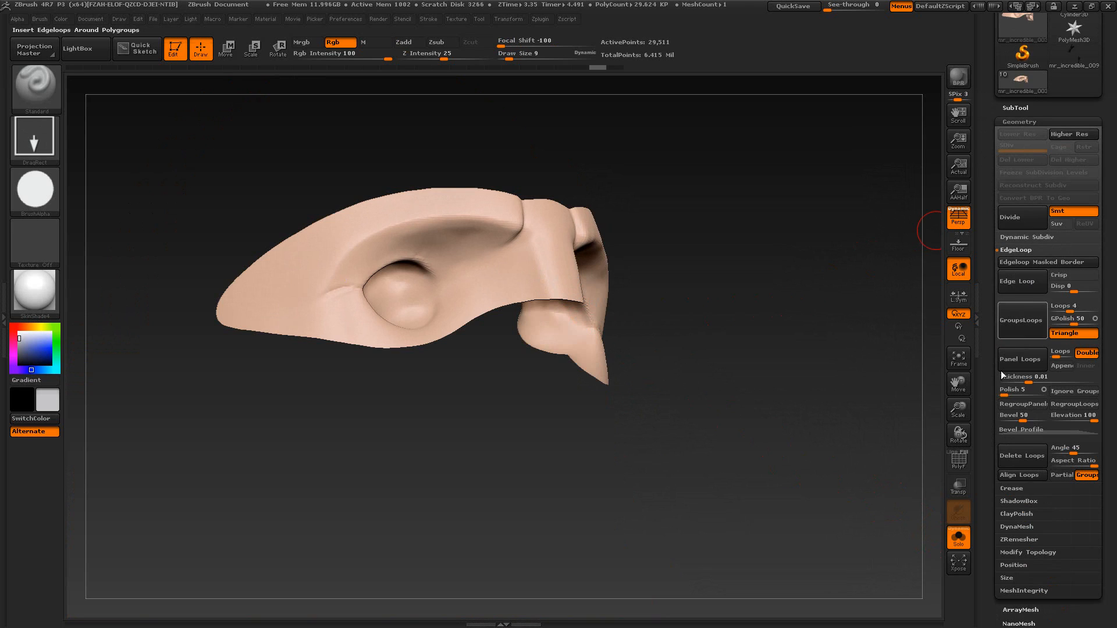
scroll(997, 355, down, 3)
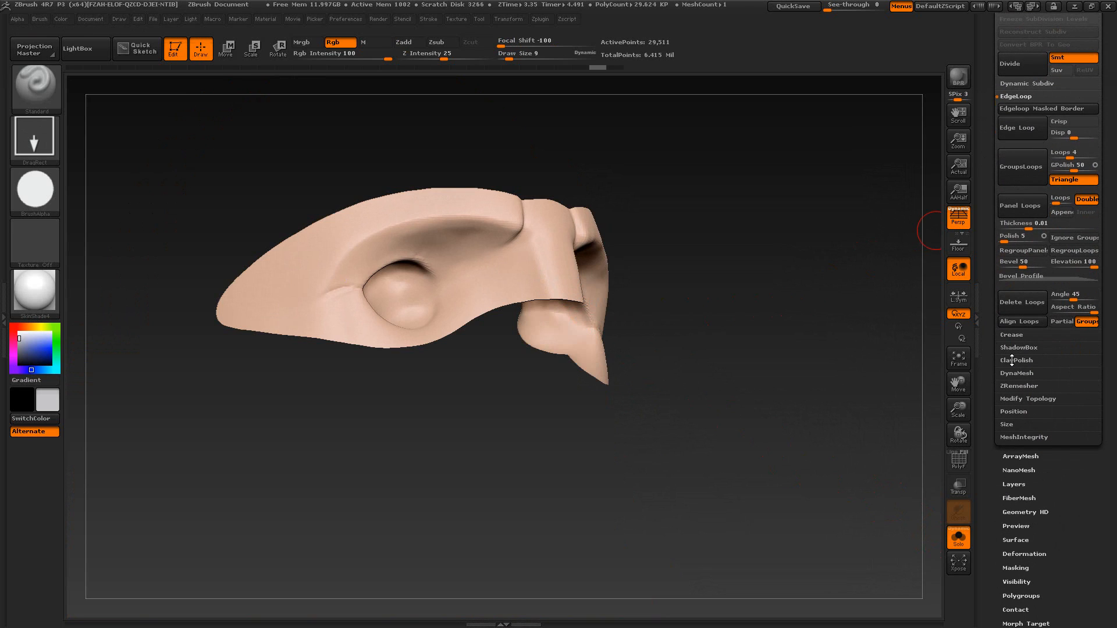
click(1019, 399)
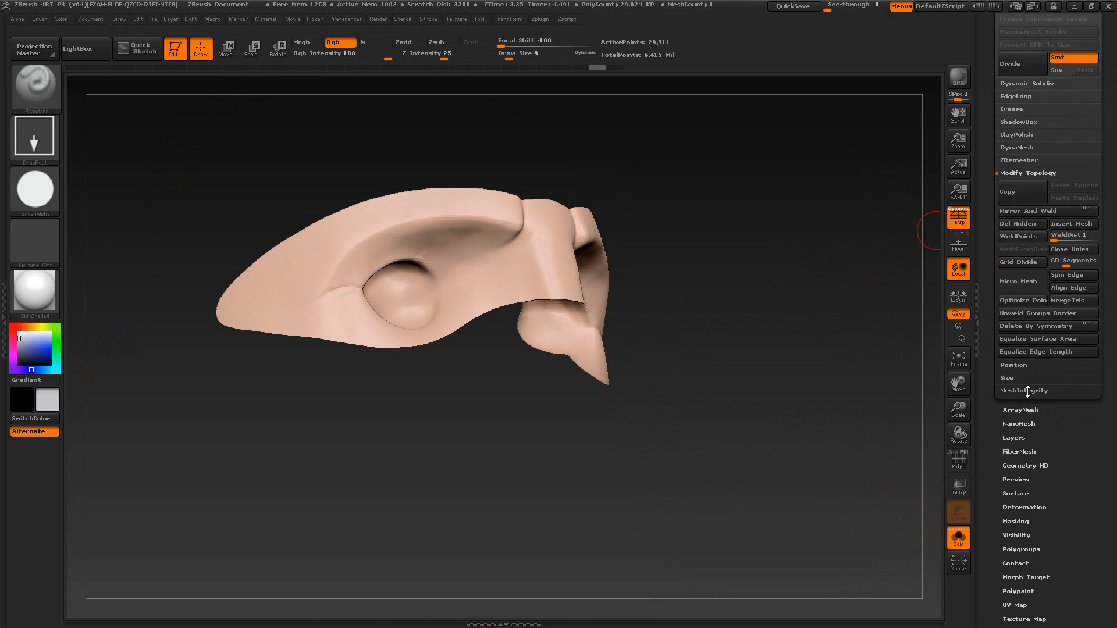
click(1018, 225)
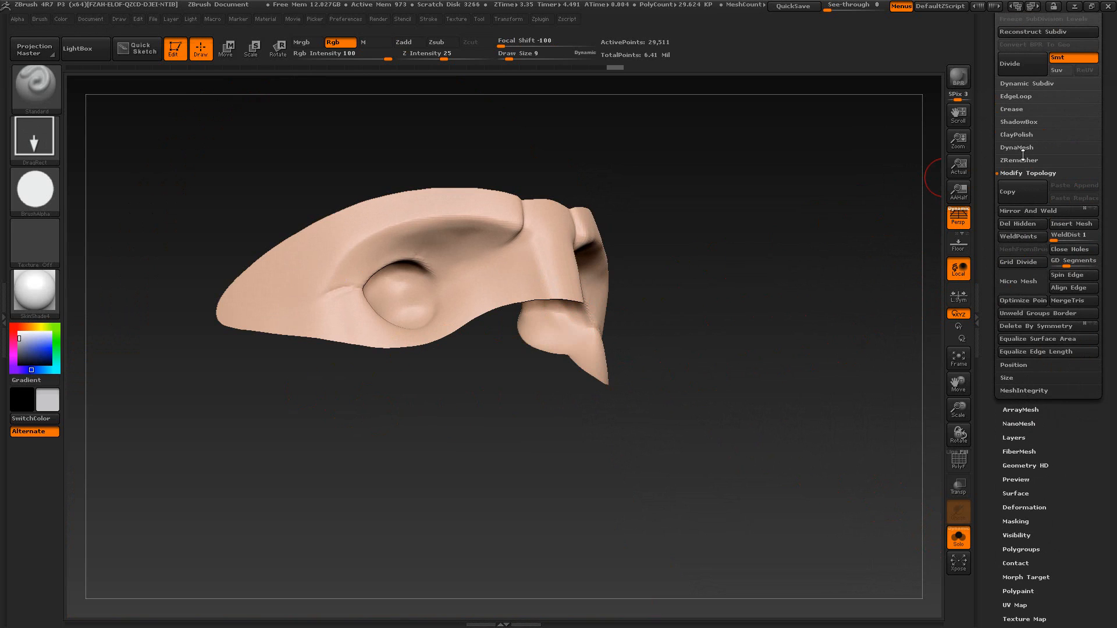
Step: Show the mask together with the head and body, sample the suit collar's black, and fill the mask with it
scroll(1022, 154, up, 5)
click(1017, 102)
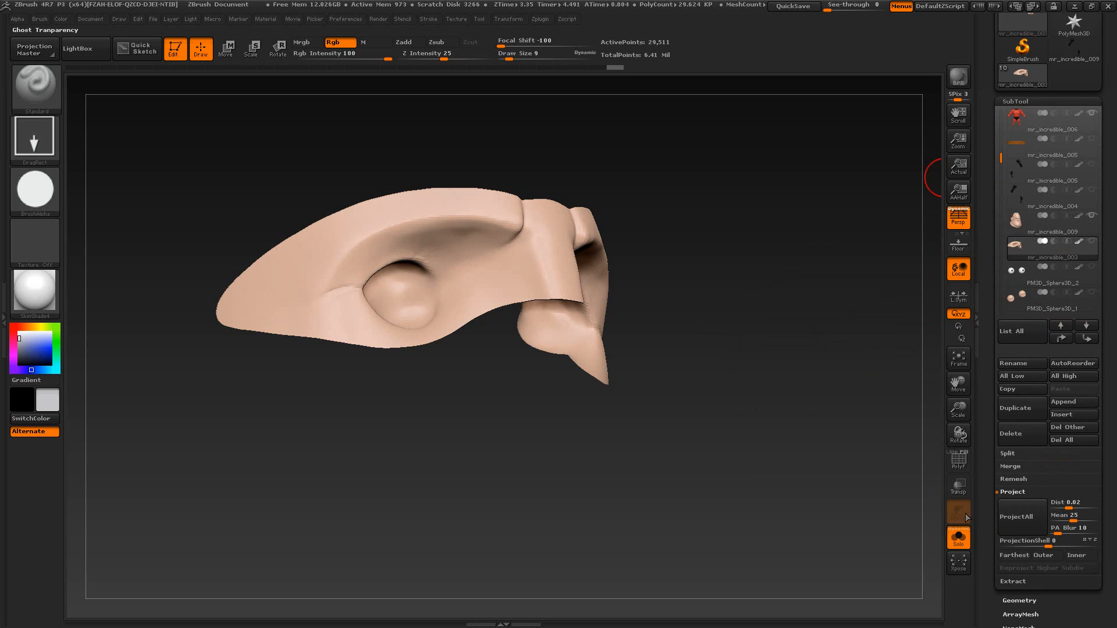
click(958, 536)
alt+drag(811, 443, 686, 387)
drag(50, 401, 389, 482)
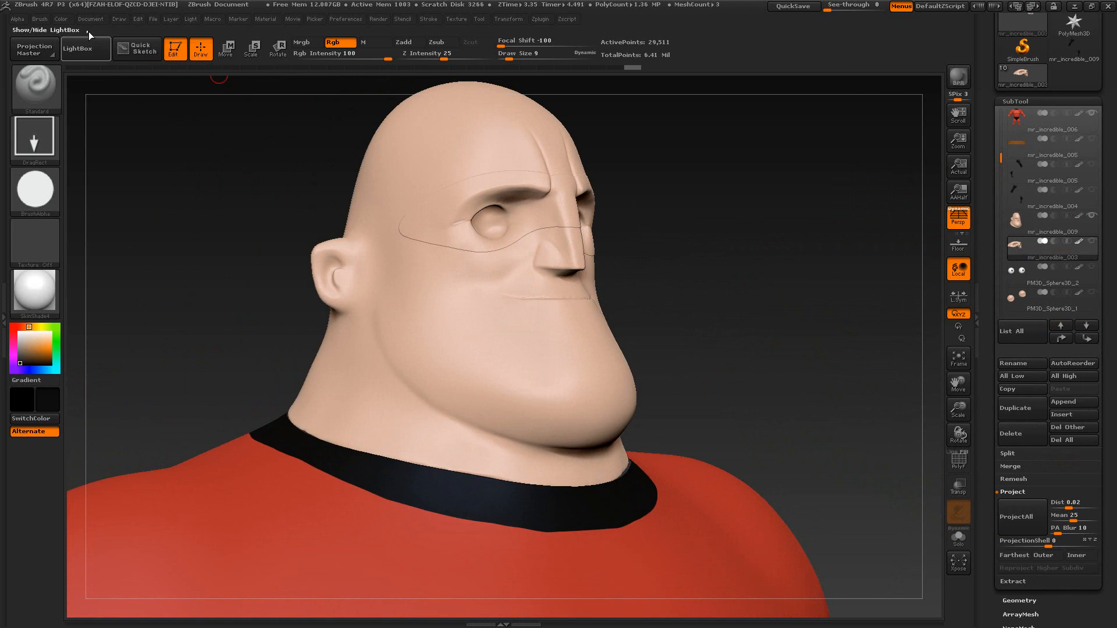
click(60, 16)
click(98, 254)
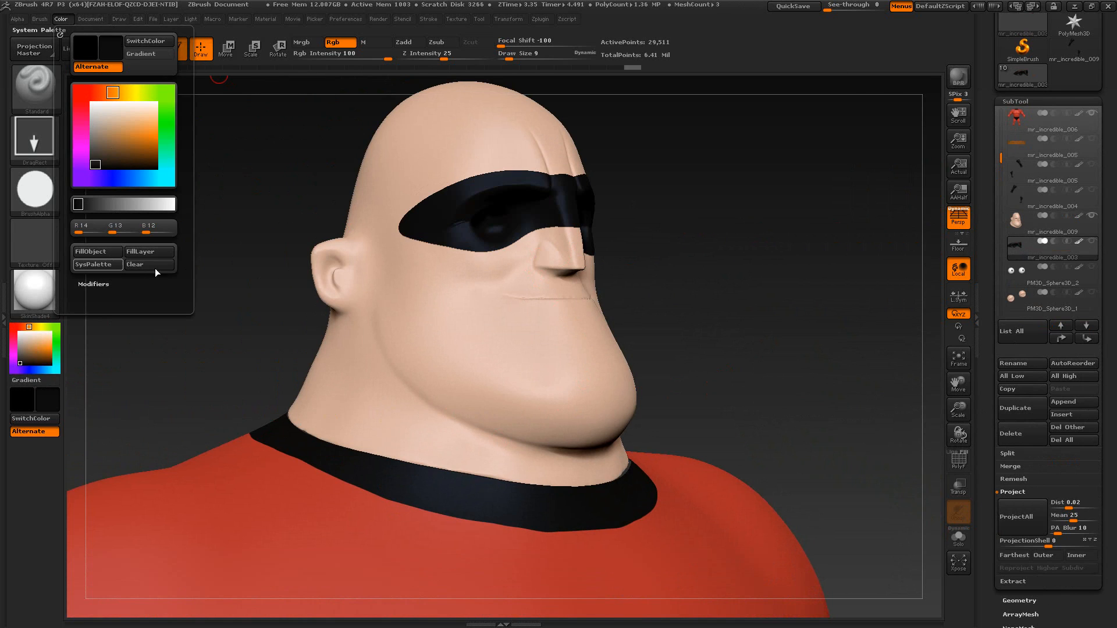
drag(723, 271, 730, 337)
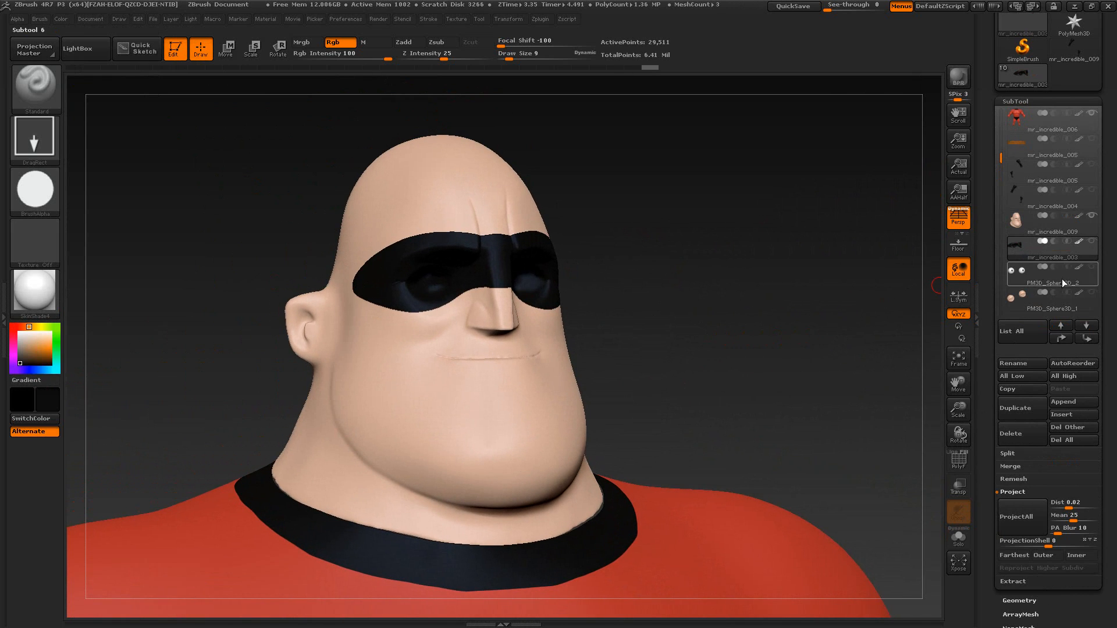
Step: Select the eyelids PM3D_Sphere3D_1, turn the mask's visibility on, check the XnView reference, and fill the eyelids with the same black
click(1091, 309)
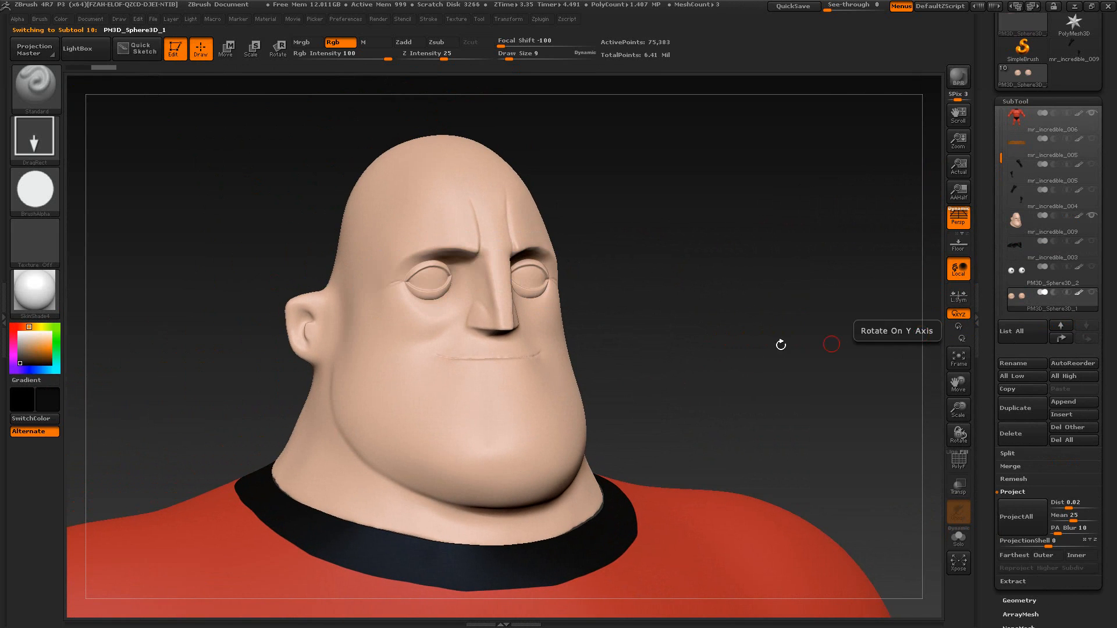
click(1088, 242)
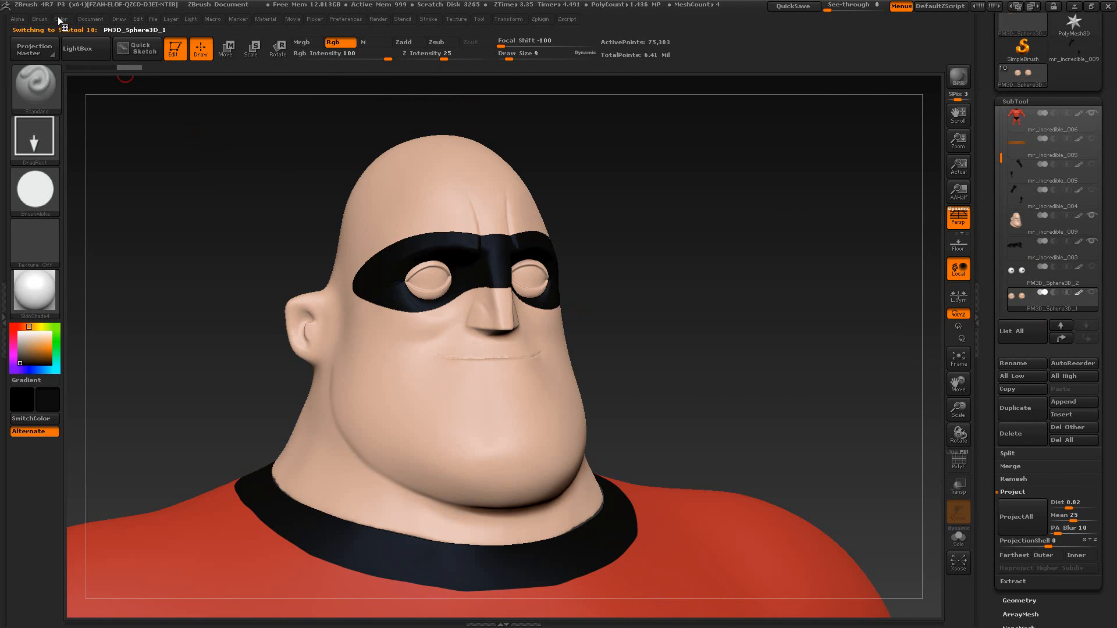
key(alt+Tab)
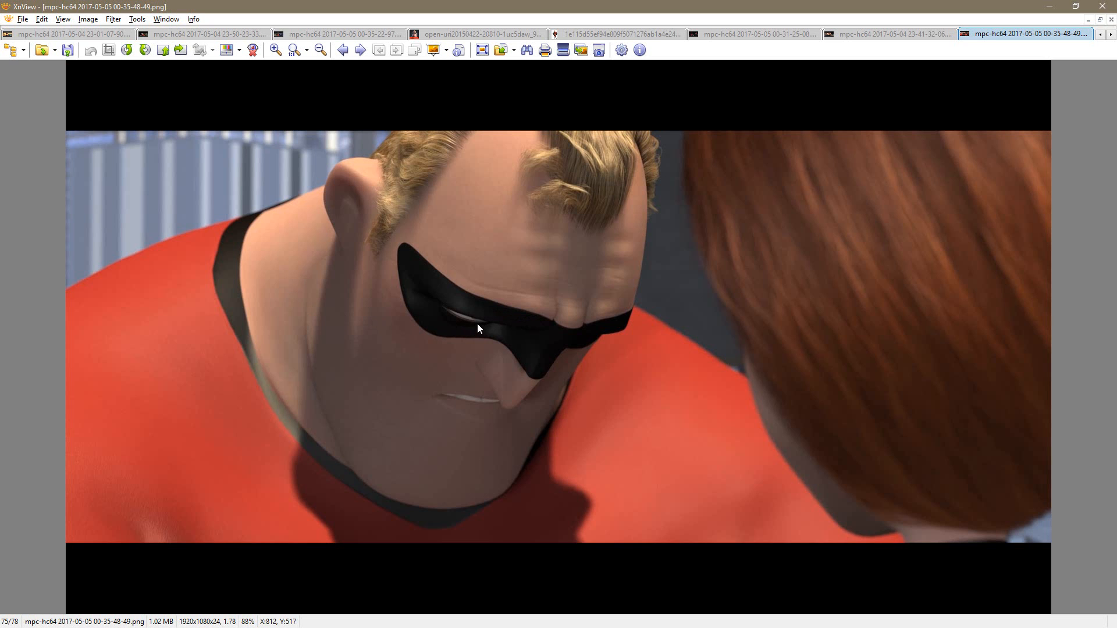
key(alt+Tab)
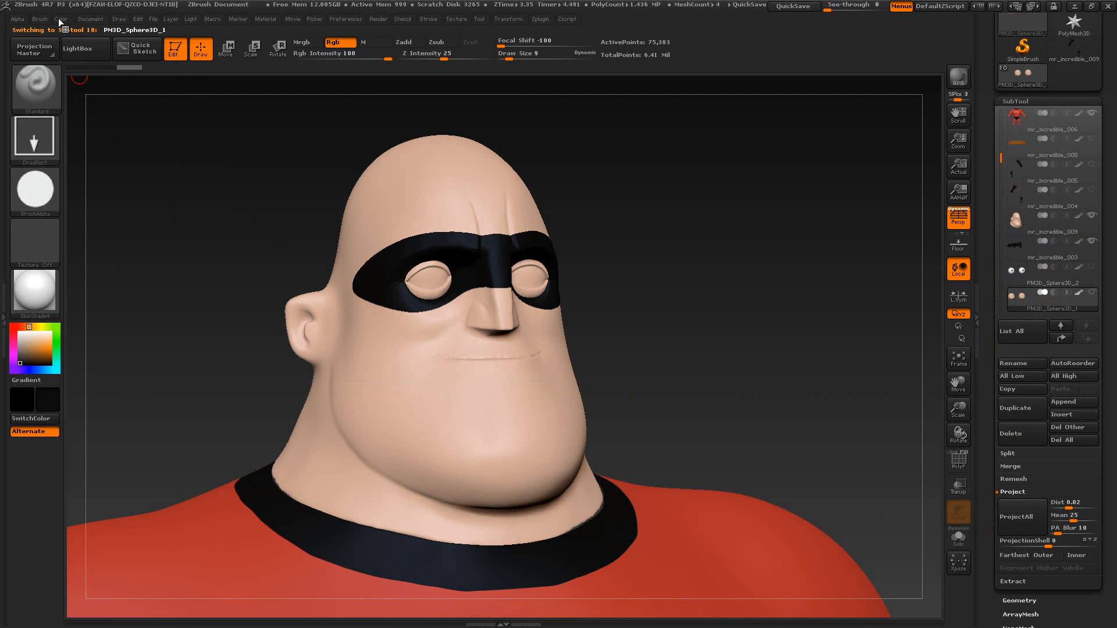
click(60, 20)
click(98, 252)
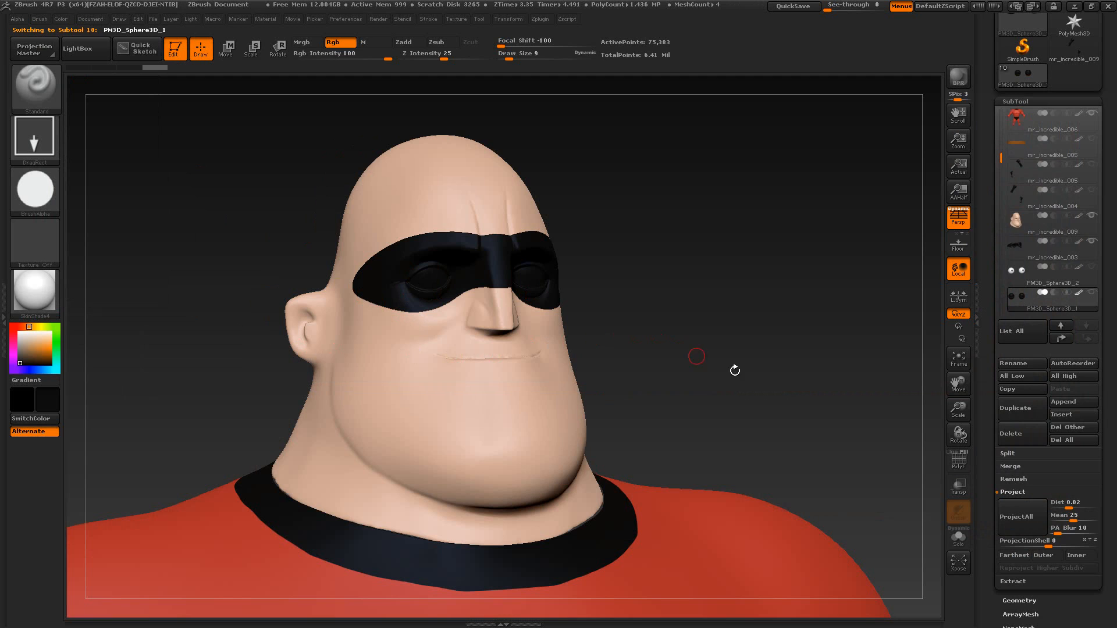
Step: Turn on the eyeballs PM3D_Sphere3D_2 and review the masked face from the front and at an angle against the XnView reference
click(1092, 268)
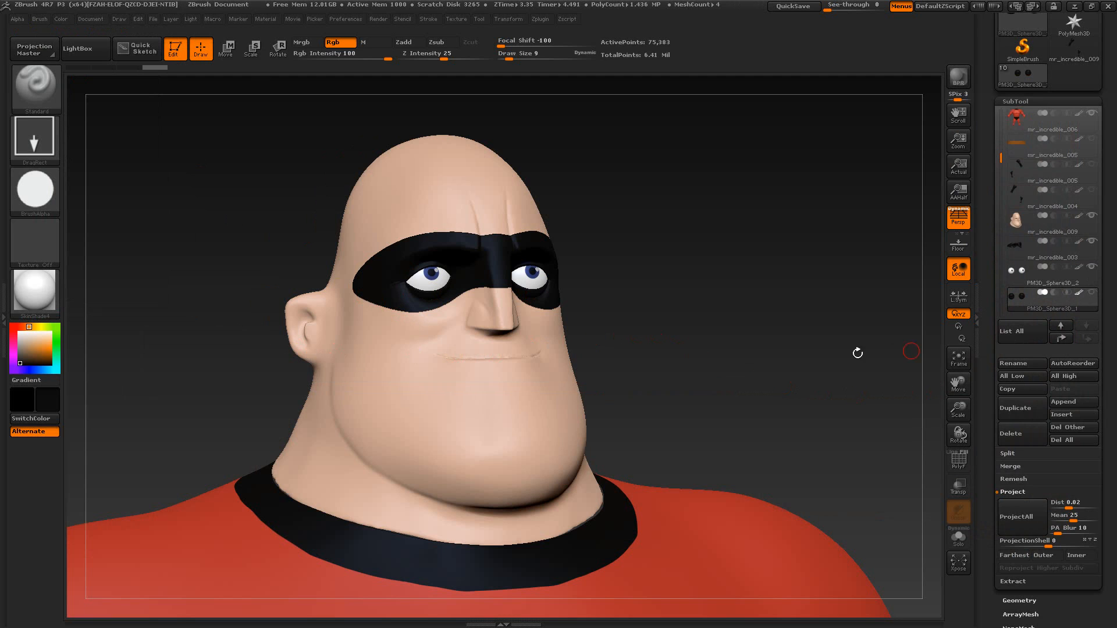
drag(721, 327, 779, 385)
drag(763, 298, 686, 314)
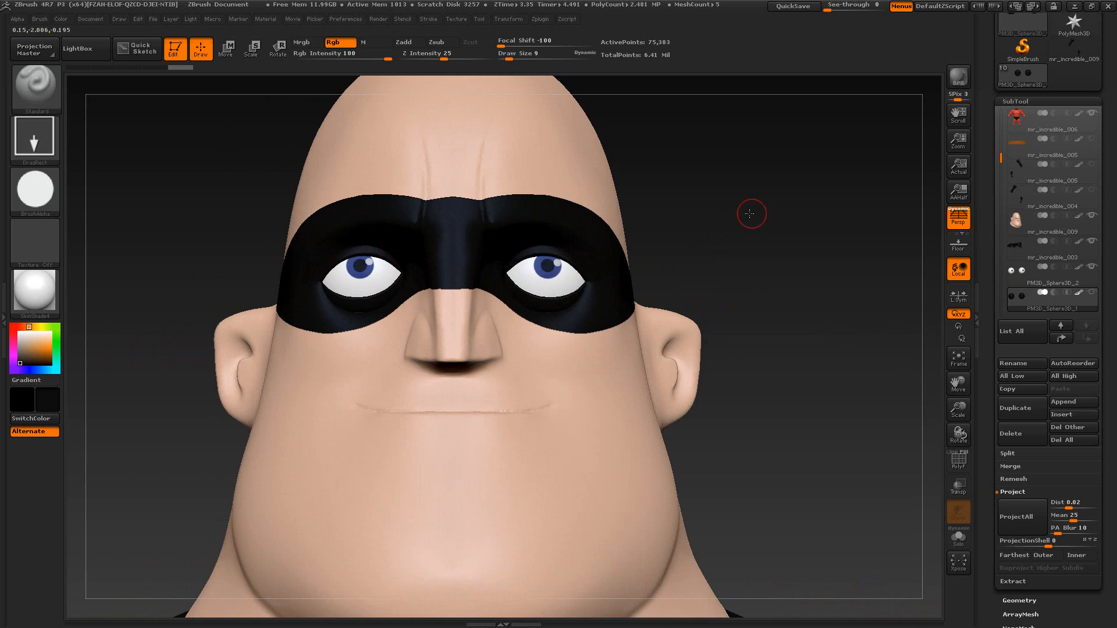
alt+drag(749, 215, 665, 170)
mouse_move(769, 291)
alt+mouse_down()
mouse_move(720, 257)
mouse_move(727, 270)
mouse_move(745, 244)
mouse_move(756, 250)
mouse_move(765, 295)
alt+mouse_up()
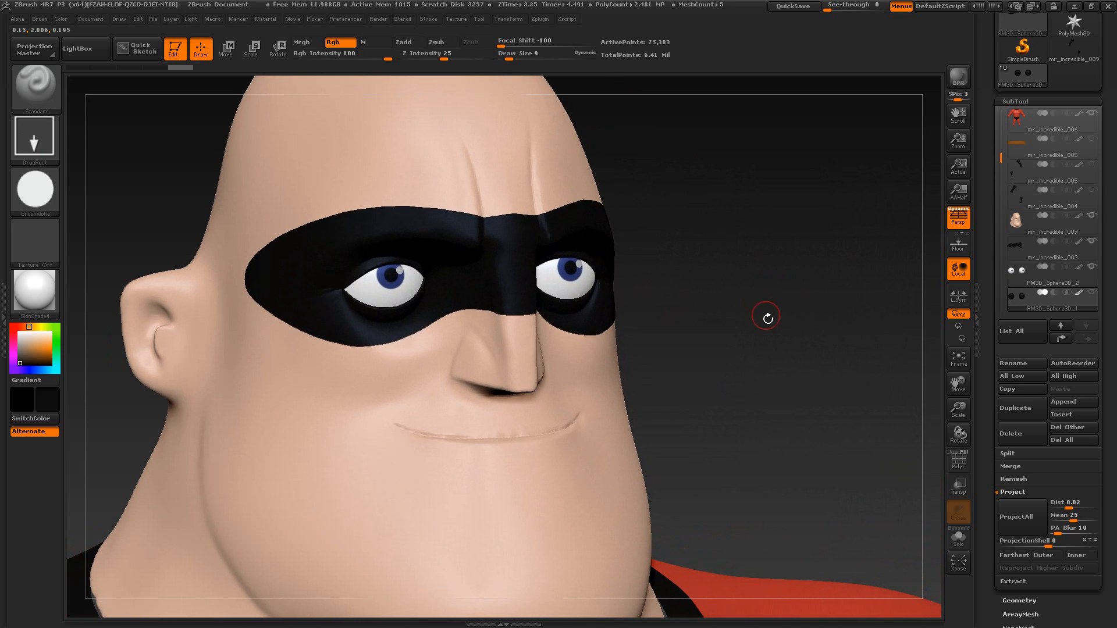
key(alt+Tab)
click(617, 33)
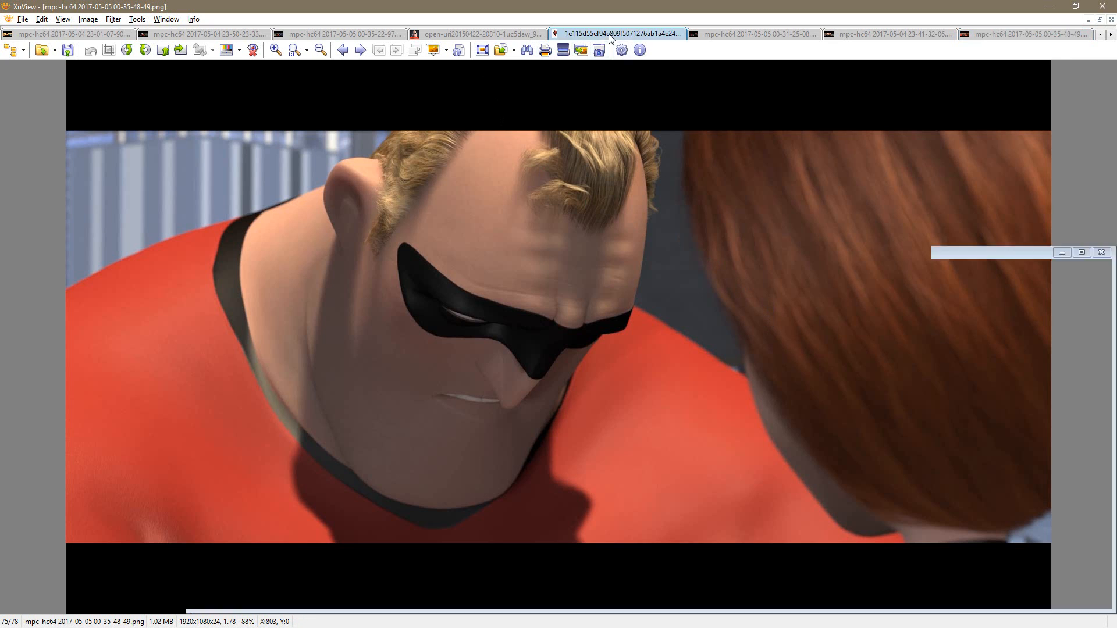
key(alt+Tab)
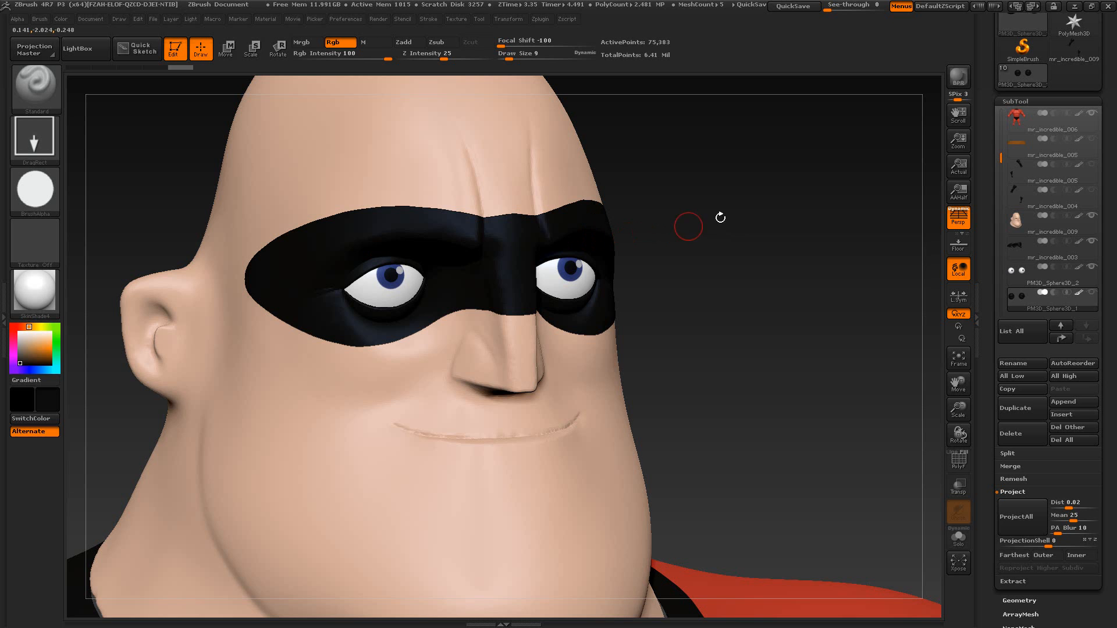
Step: Select the red suit body subtool mr_incredible_006 and turn on the visibility of all subtools
mouse_move(718, 214)
shift+mouse_down()
mouse_move(747, 240)
mouse_move(725, 217)
shift+mouse_up()
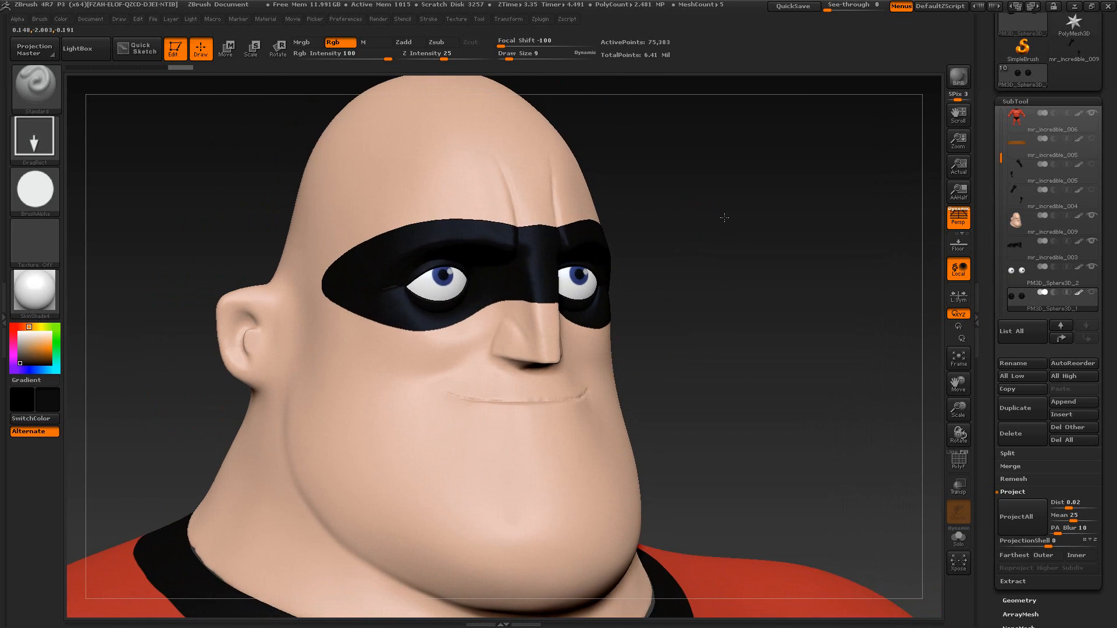
alt+drag(800, 332, 831, 325)
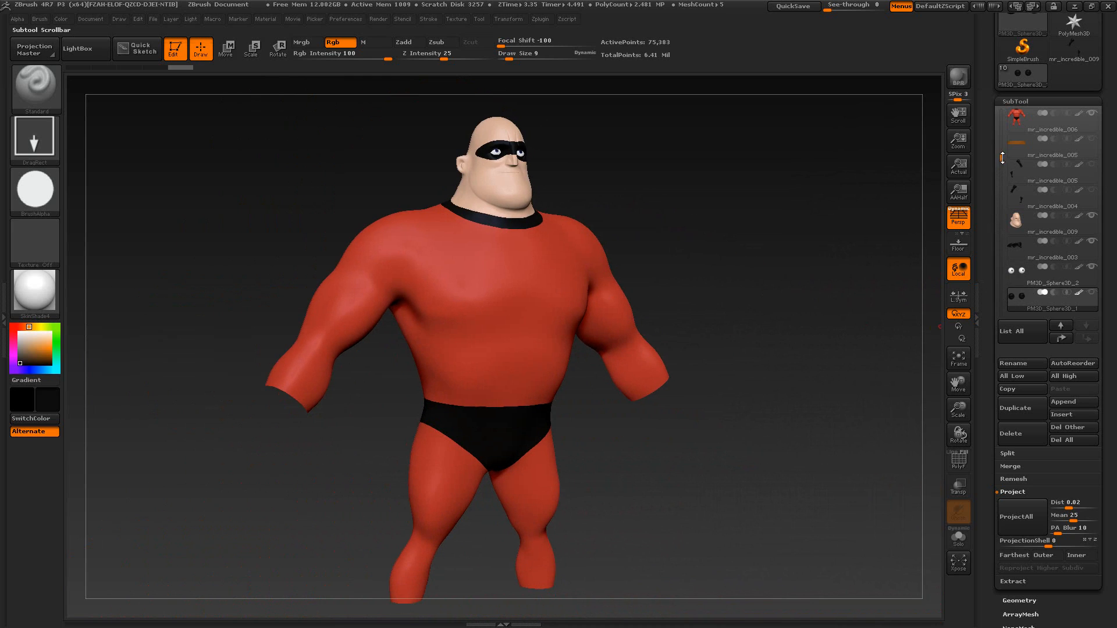
drag(1002, 157, 998, 102)
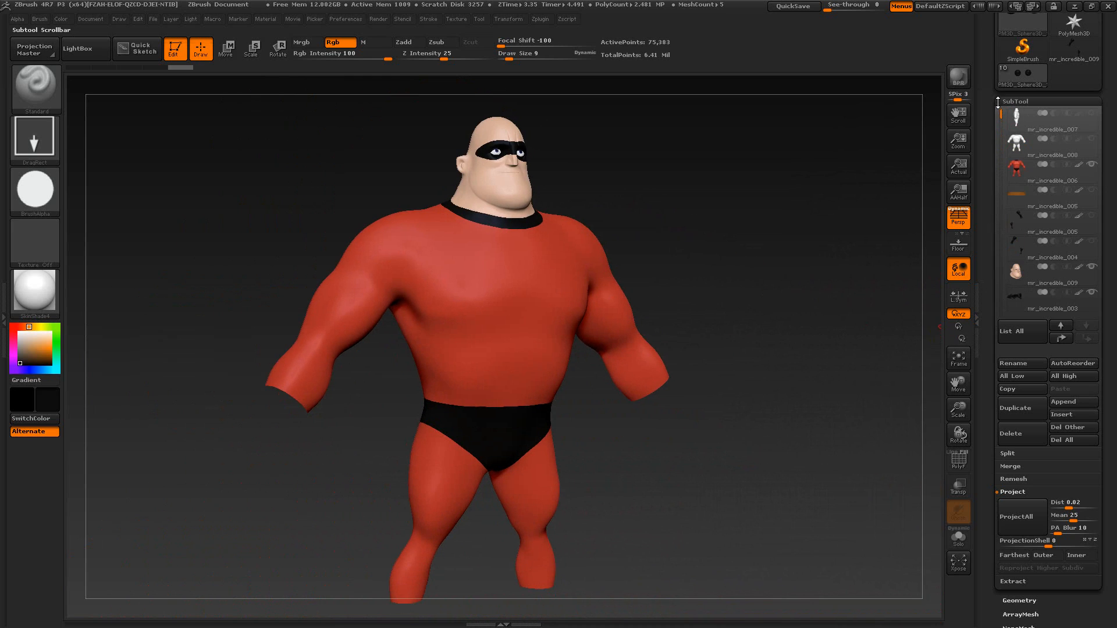
click(1092, 165)
click(1092, 166)
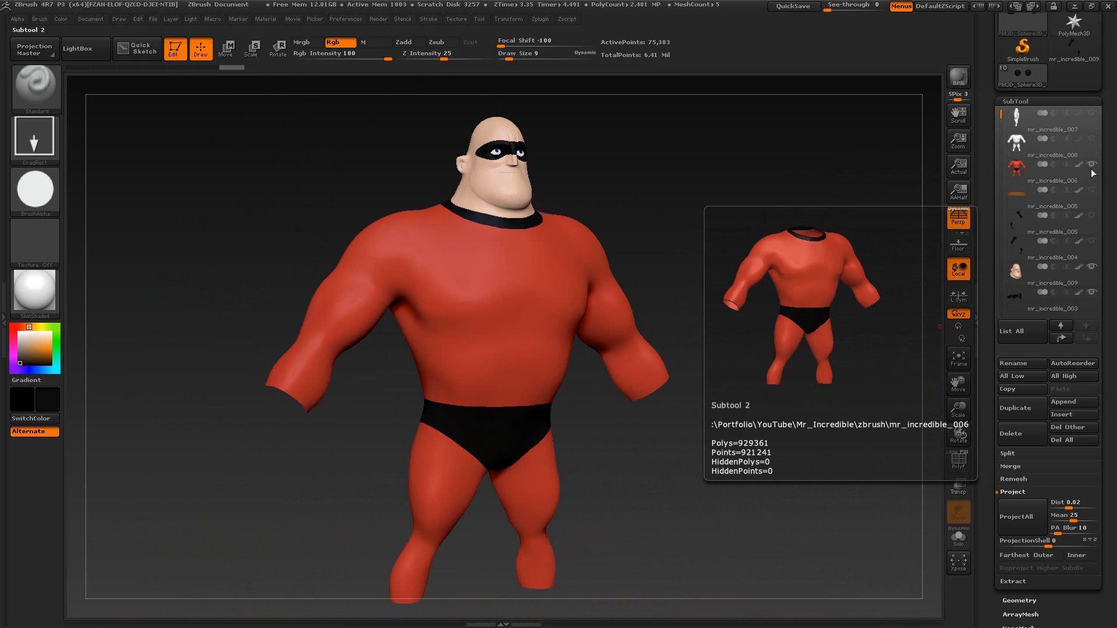
click(1092, 165)
click(1092, 165)
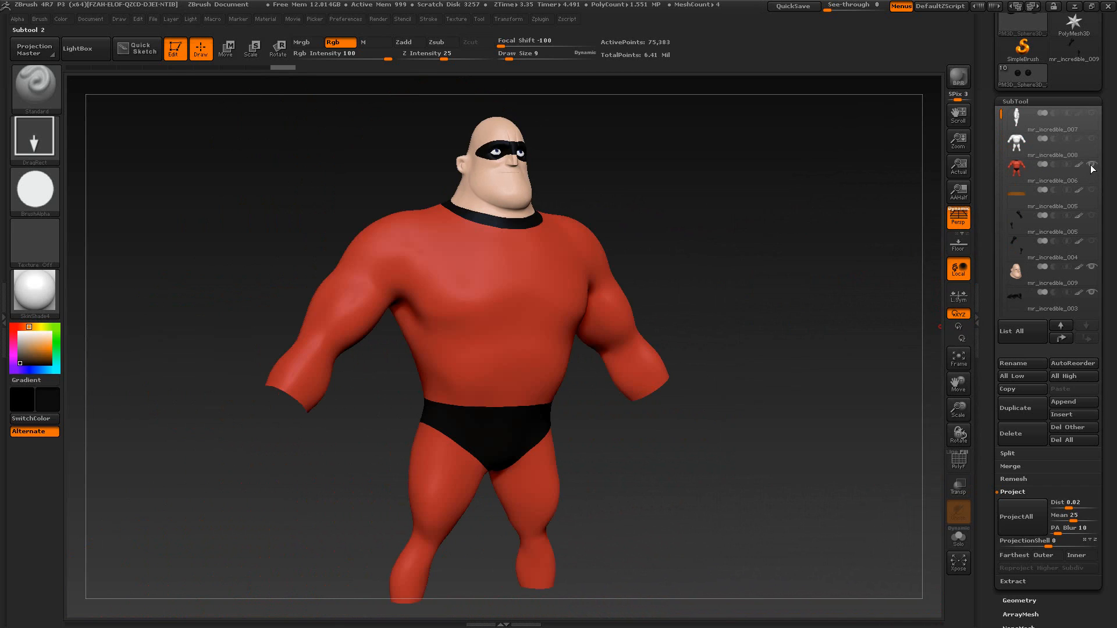
click(1092, 166)
click(1092, 165)
click(1092, 166)
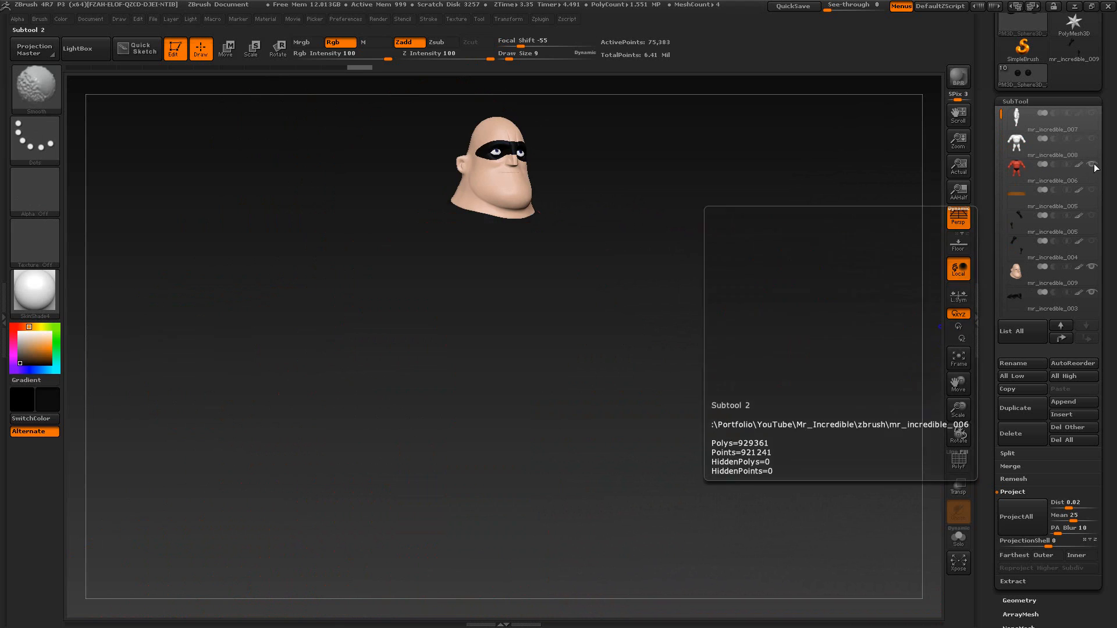
click(1092, 166)
click(1086, 177)
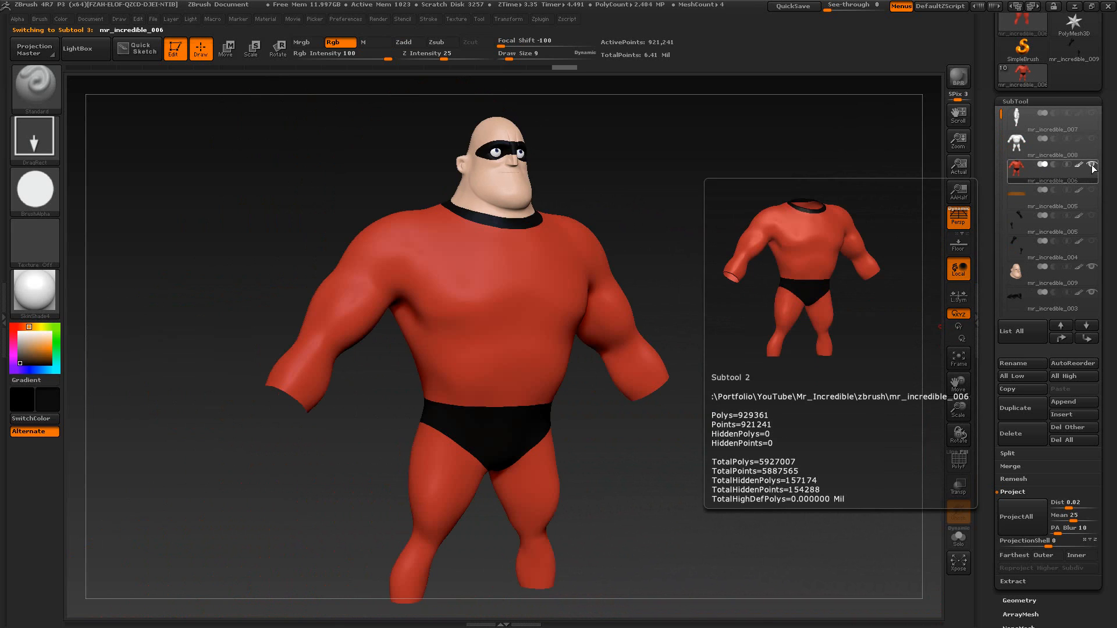
click(1092, 164)
click(1092, 164)
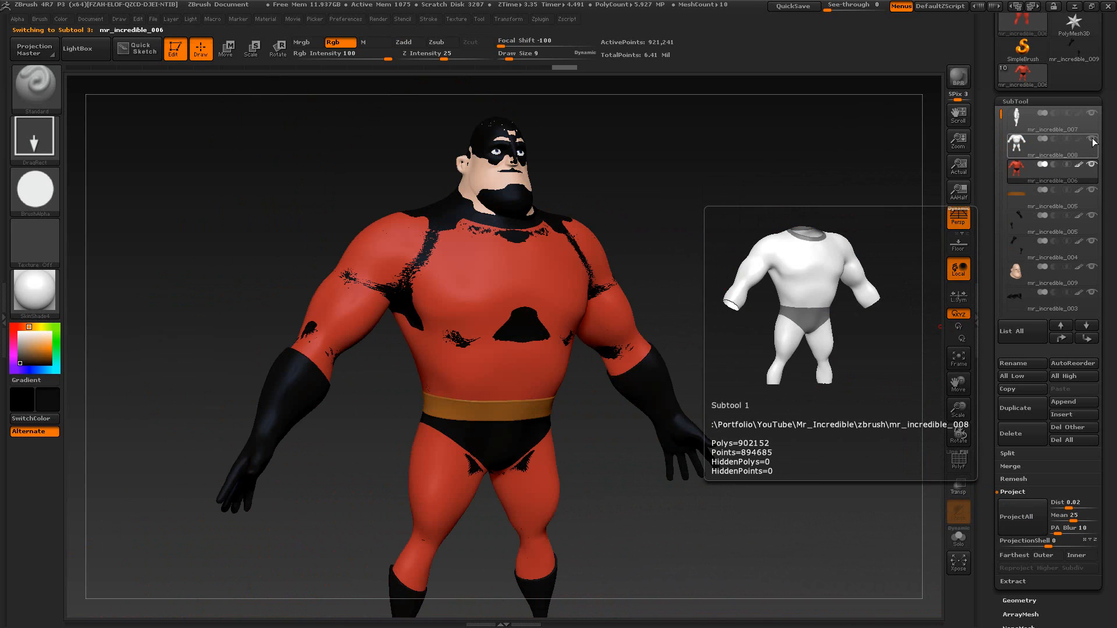
Step: Hide the overlapping duplicate subtools mr_incredible_008 and mr_incredible_007 so only the finished costume parts show
click(1092, 139)
click(1091, 113)
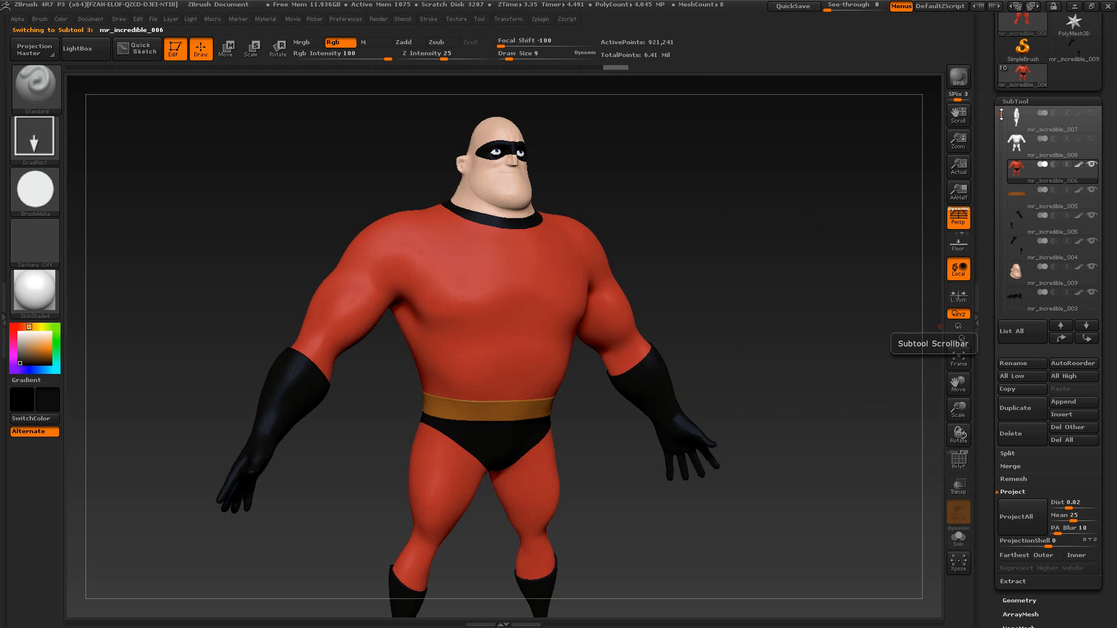
mouse_move(1000, 119)
mouse_down()
mouse_move(994, 169)
mouse_move(989, 108)
mouse_up()
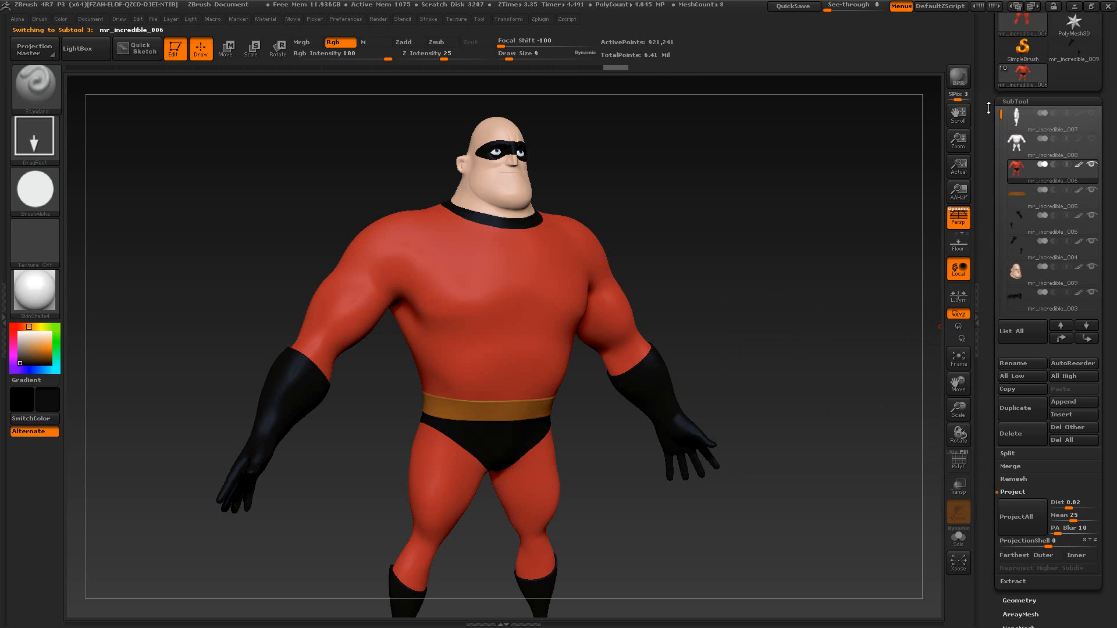
mouse_move(1057, 153)
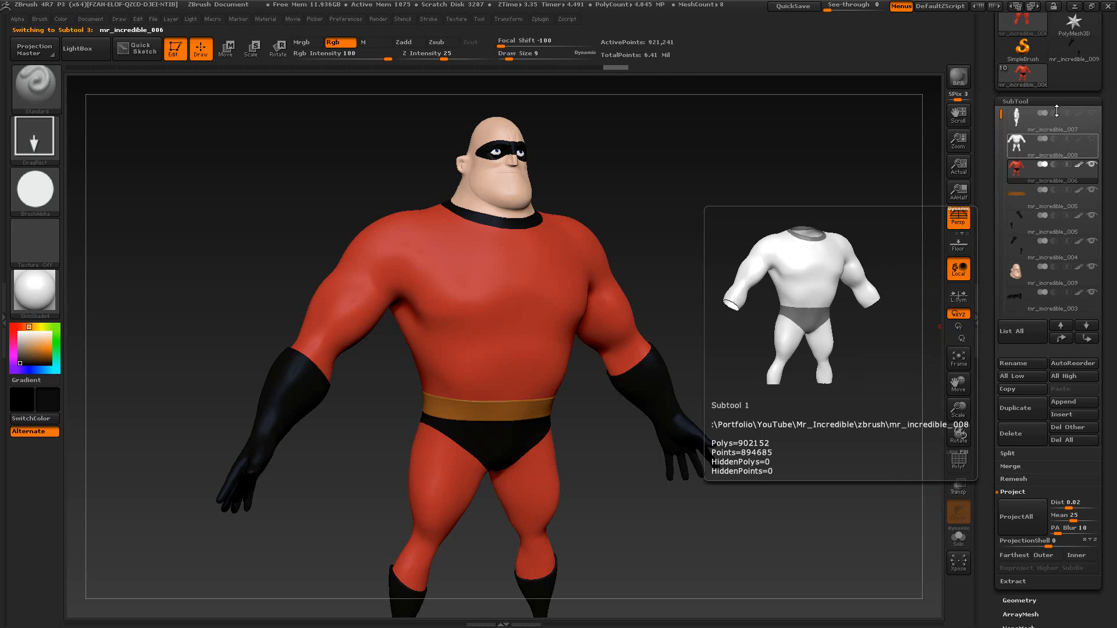
Step: Select the eyeballs PM3D_Sphere3D_2, set the color to pure white (RGB 255, 255, 255), and fill the object with it
shift+drag(809, 337, 772, 398)
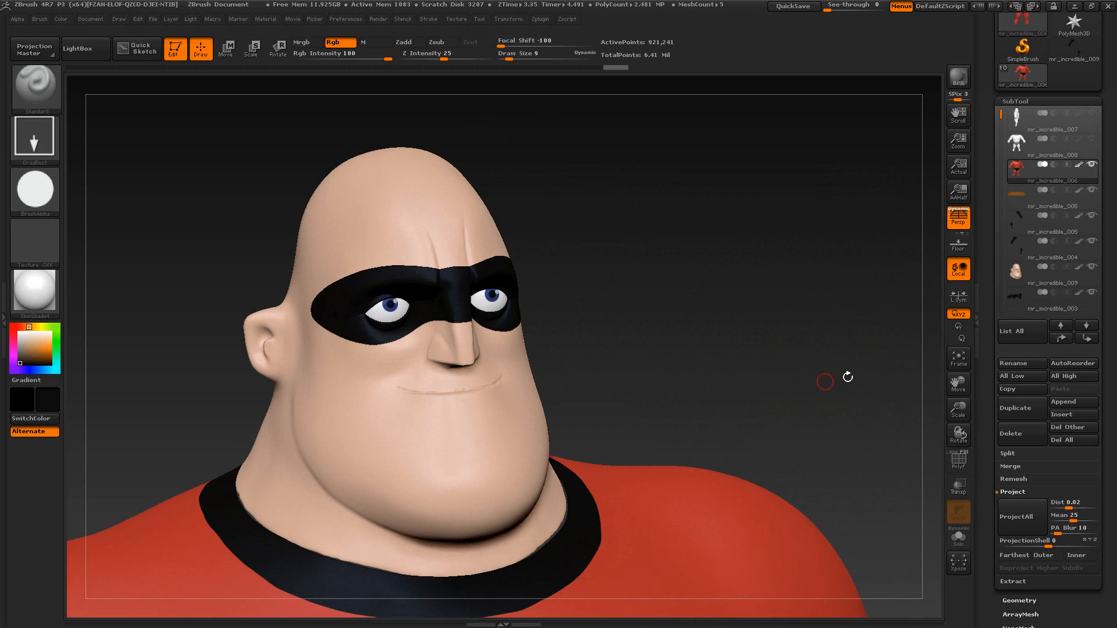
drag(1000, 118, 1000, 142)
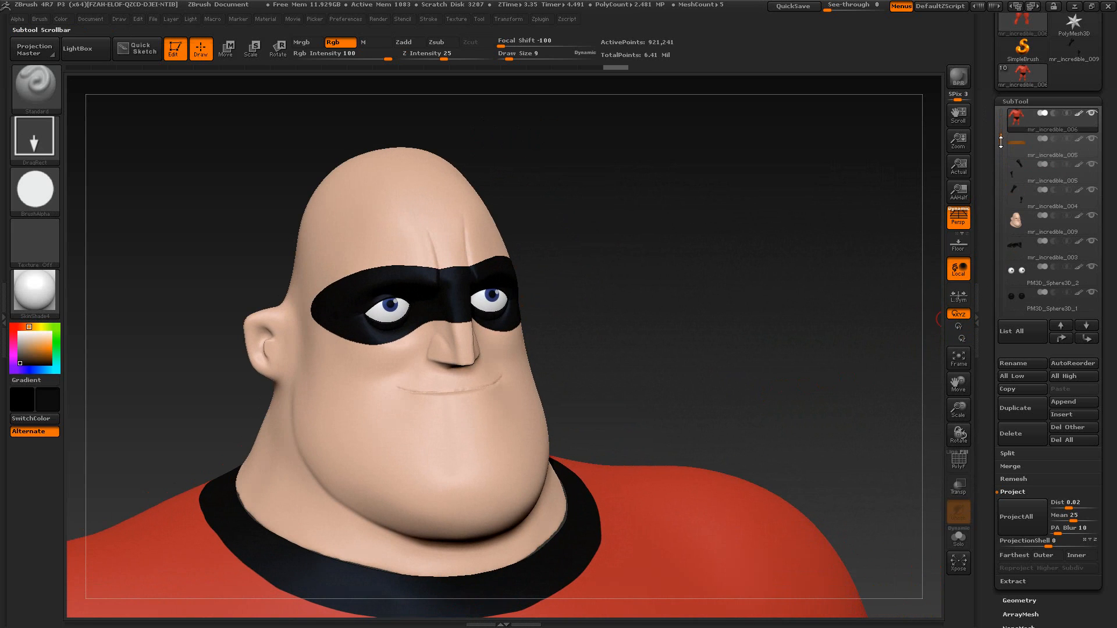
click(1087, 277)
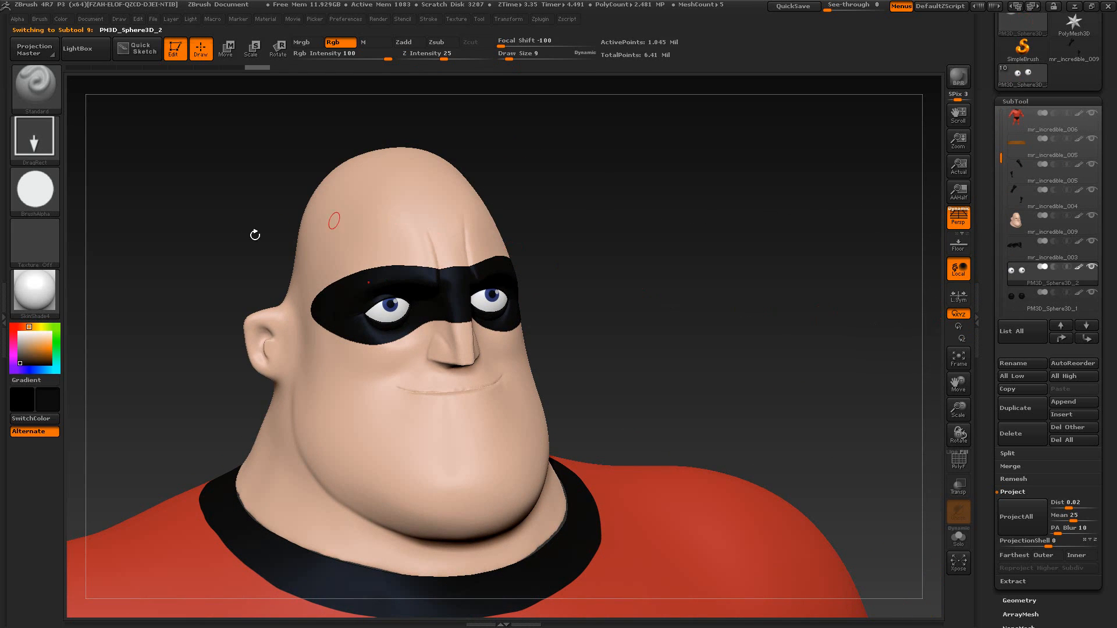
mouse_move(30, 342)
mouse_down()
mouse_move(18, 333)
mouse_move(26, 360)
mouse_move(5, 324)
mouse_move(19, 356)
mouse_up()
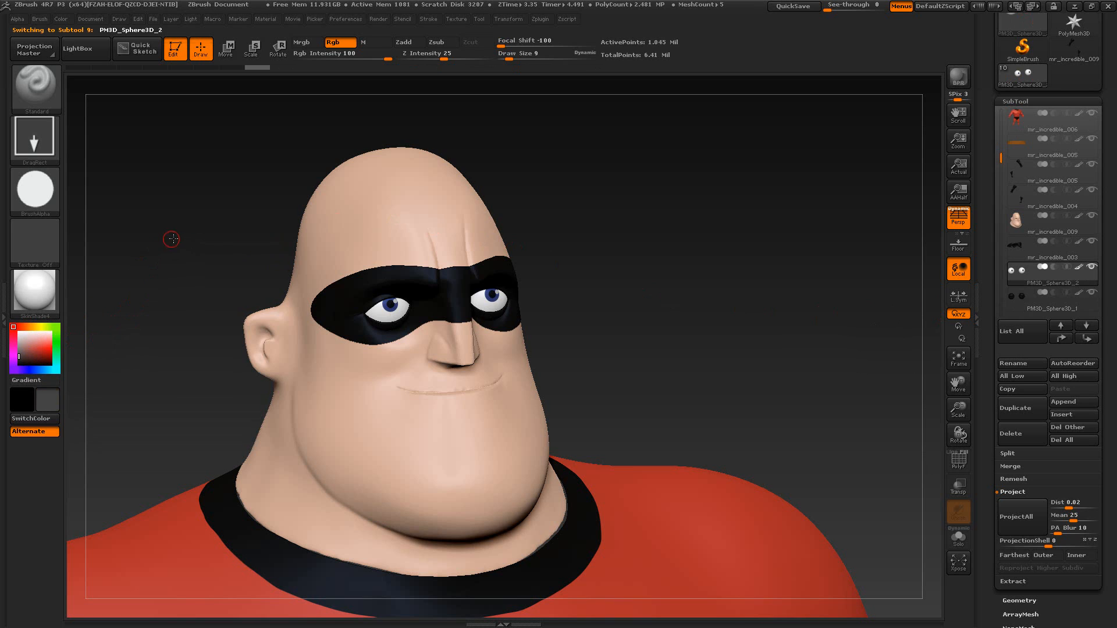
drag(171, 239, 223, 260)
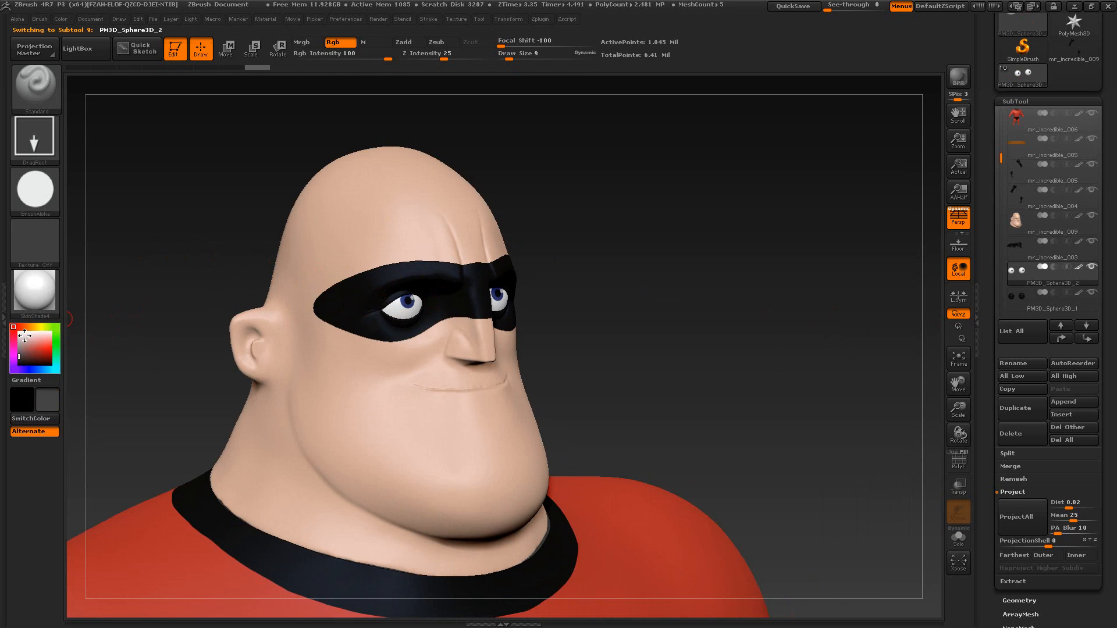
drag(25, 336, 9, 319)
click(62, 19)
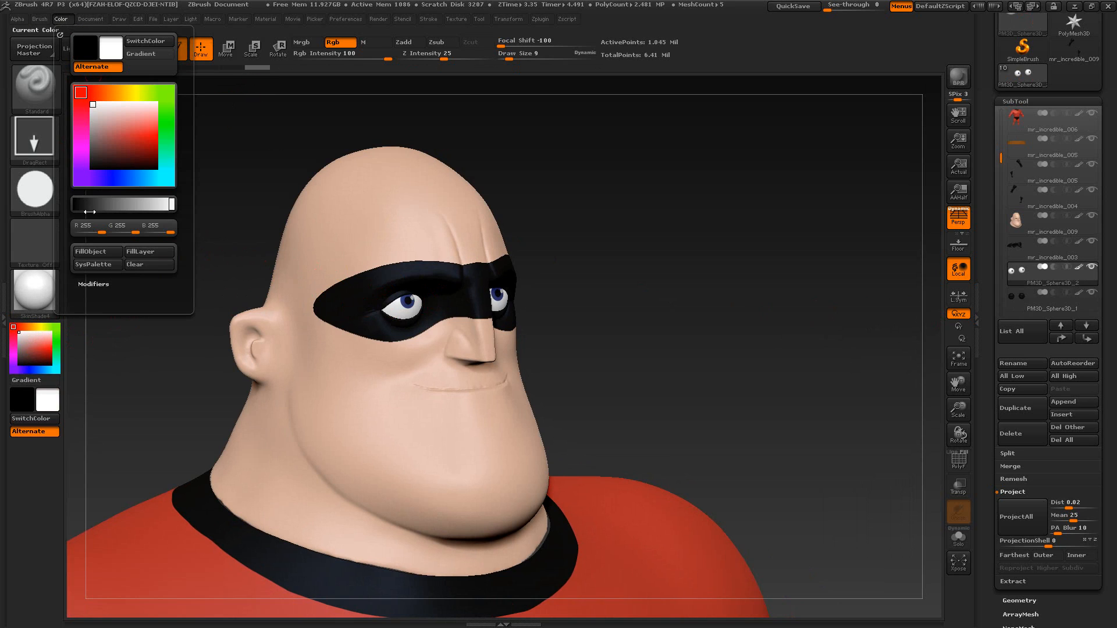
click(95, 249)
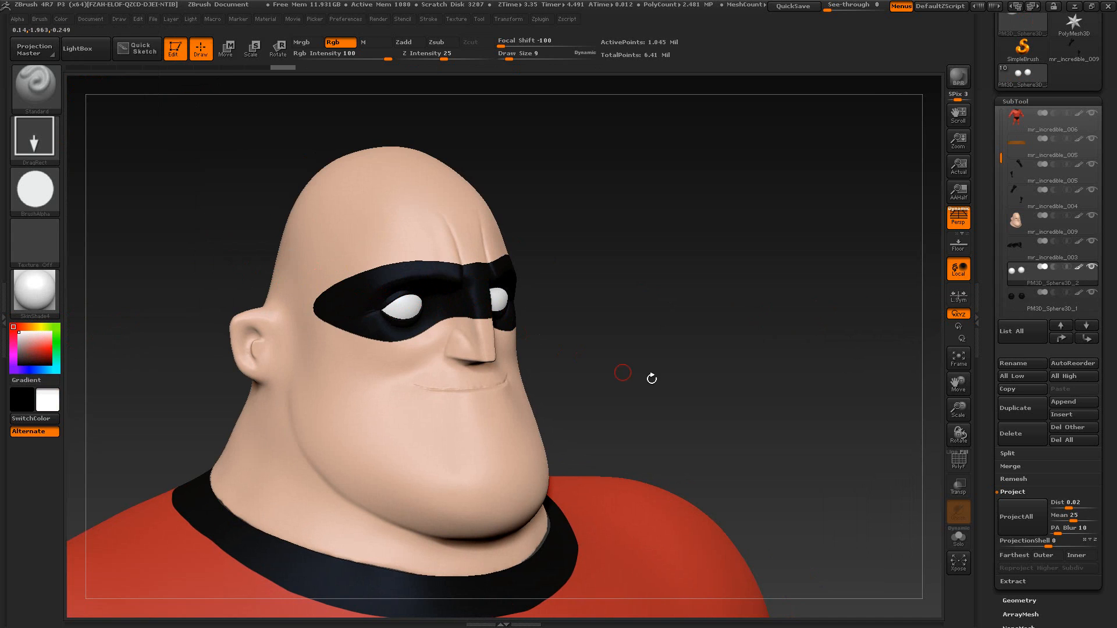
Step: Examine the white-eyed head from the side and the whole costumed figure from the front and at an angle
drag(651, 379, 684, 362)
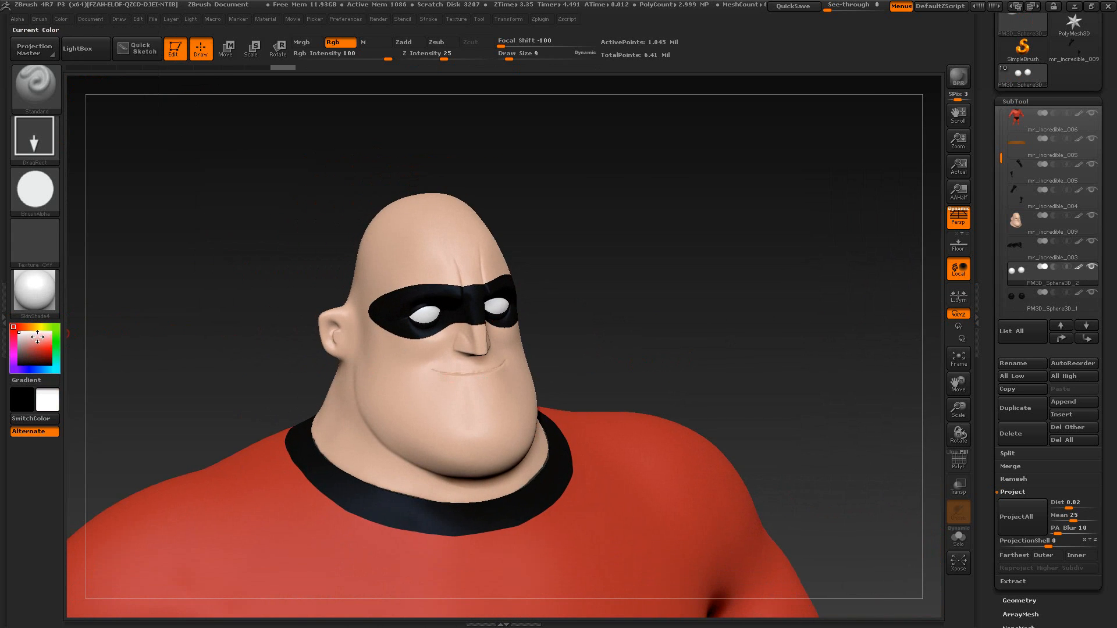
mouse_move(618, 325)
mouse_down()
mouse_move(611, 336)
mouse_move(631, 292)
mouse_move(641, 326)
mouse_move(621, 314)
mouse_up()
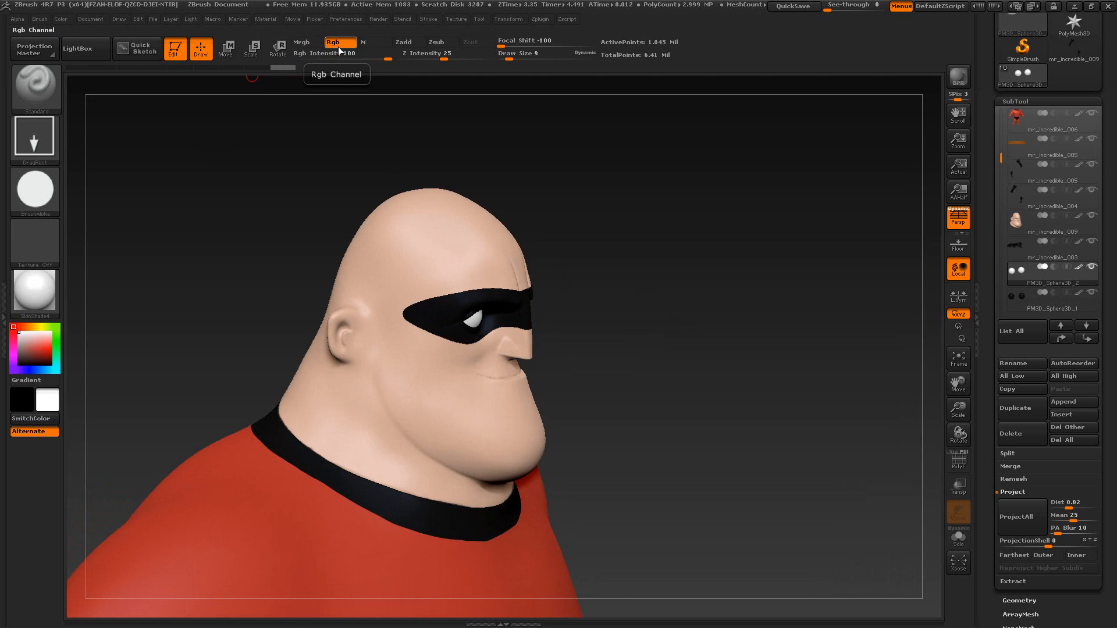
drag(705, 425, 726, 373)
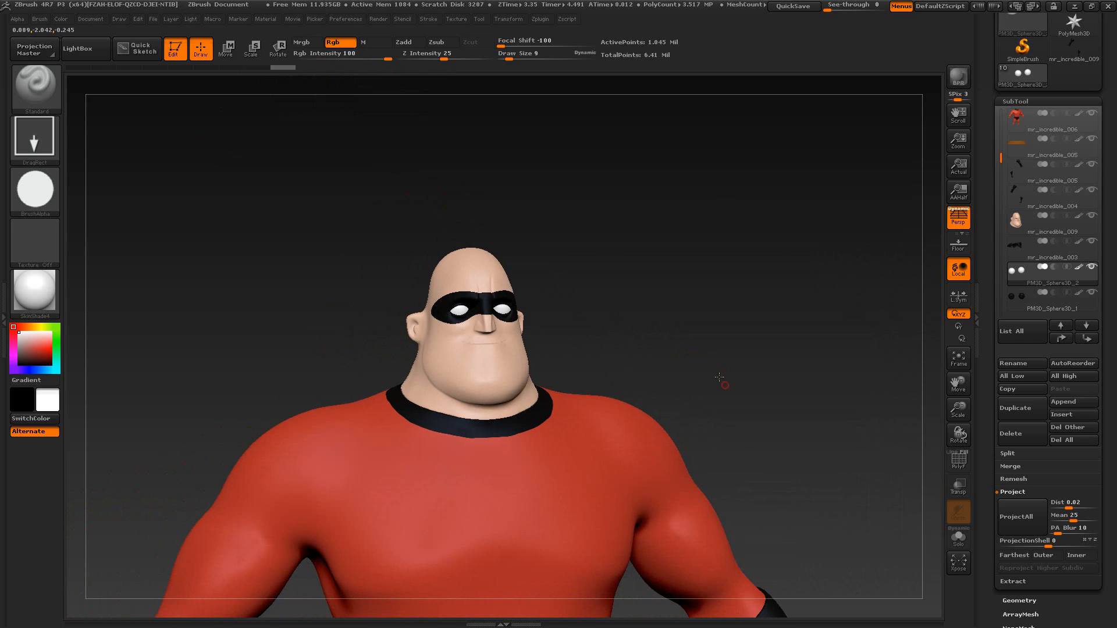
alt+drag(719, 377, 708, 296)
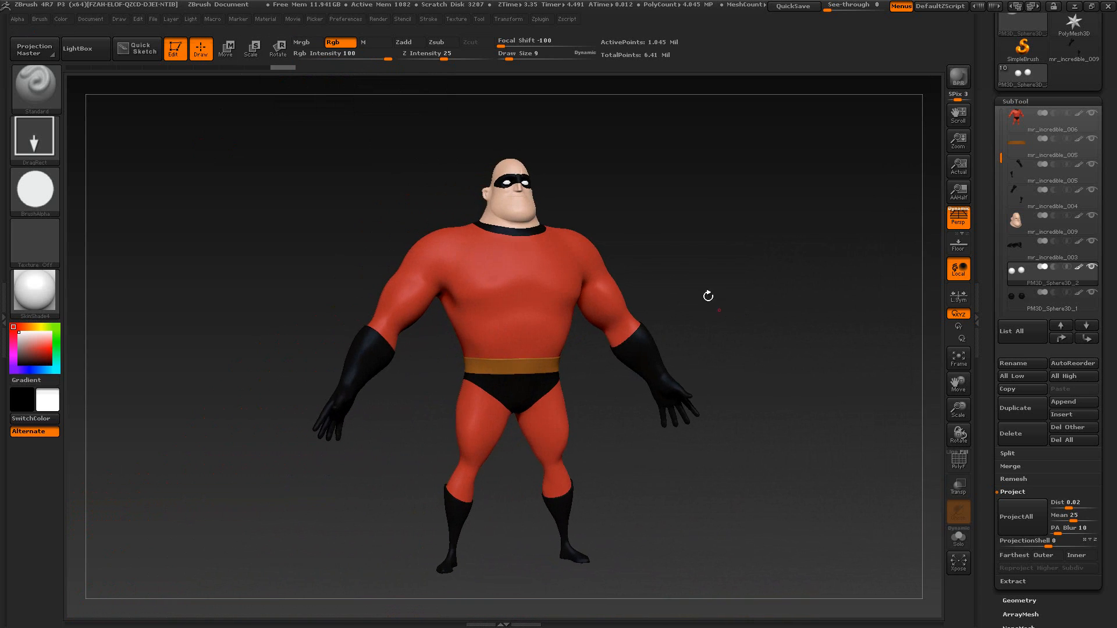
alt+drag(585, 194, 606, 210)
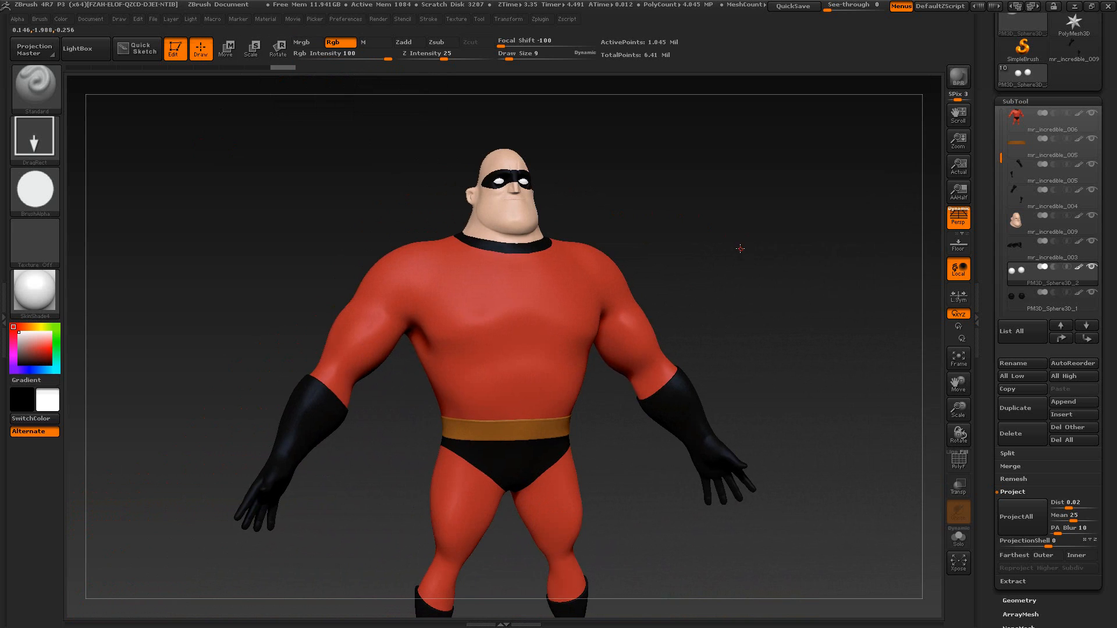
drag(738, 247, 770, 268)
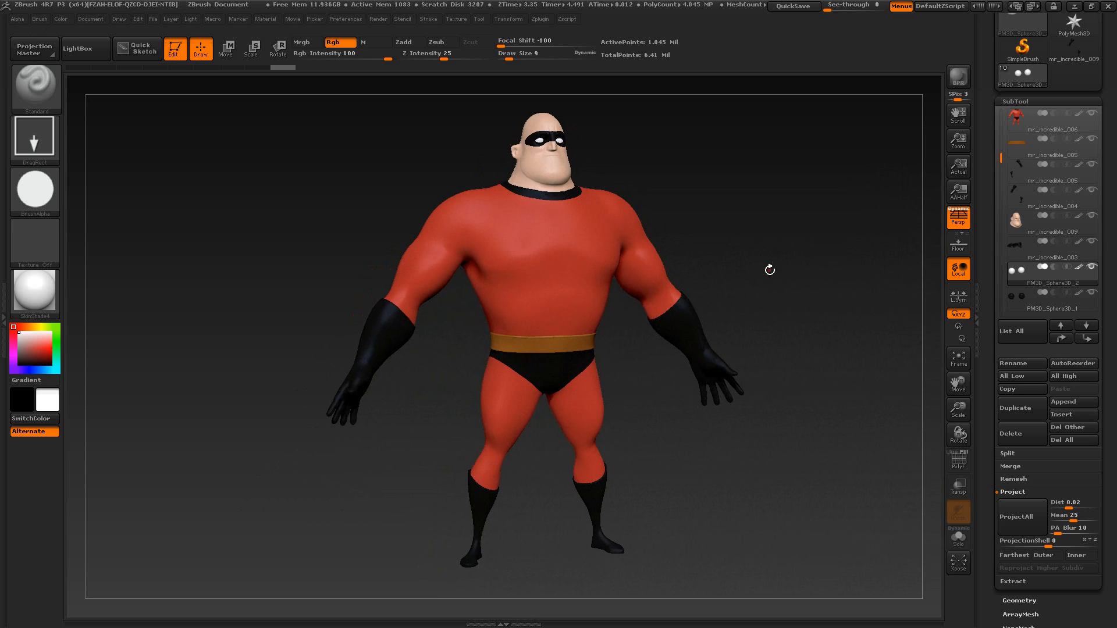
drag(771, 274, 745, 290)
Step: Switch to the XnView reference image and examine its chest emblem, gloves and masked face, returning to ZBrush
key(alt+Tab)
drag(588, 469, 594, 323)
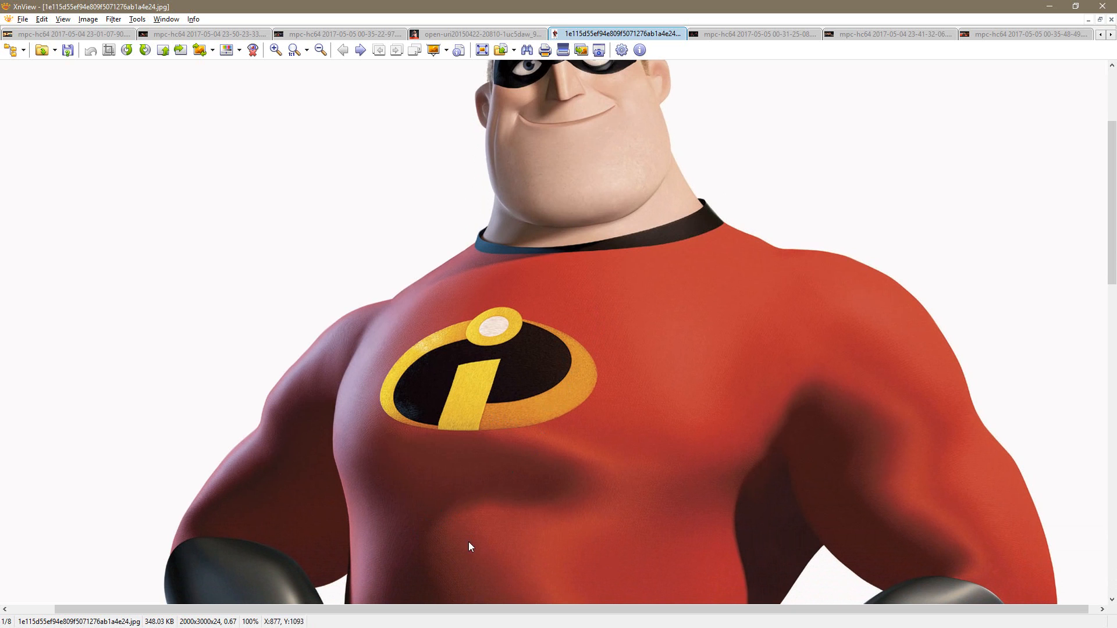
drag(445, 553, 474, 406)
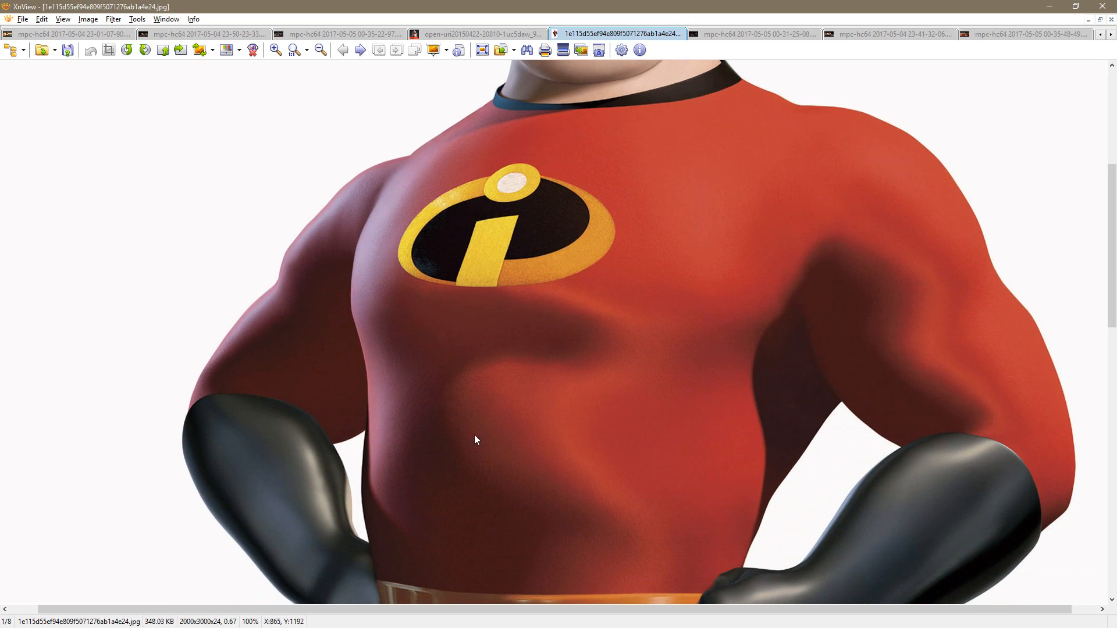
drag(650, 318, 582, 472)
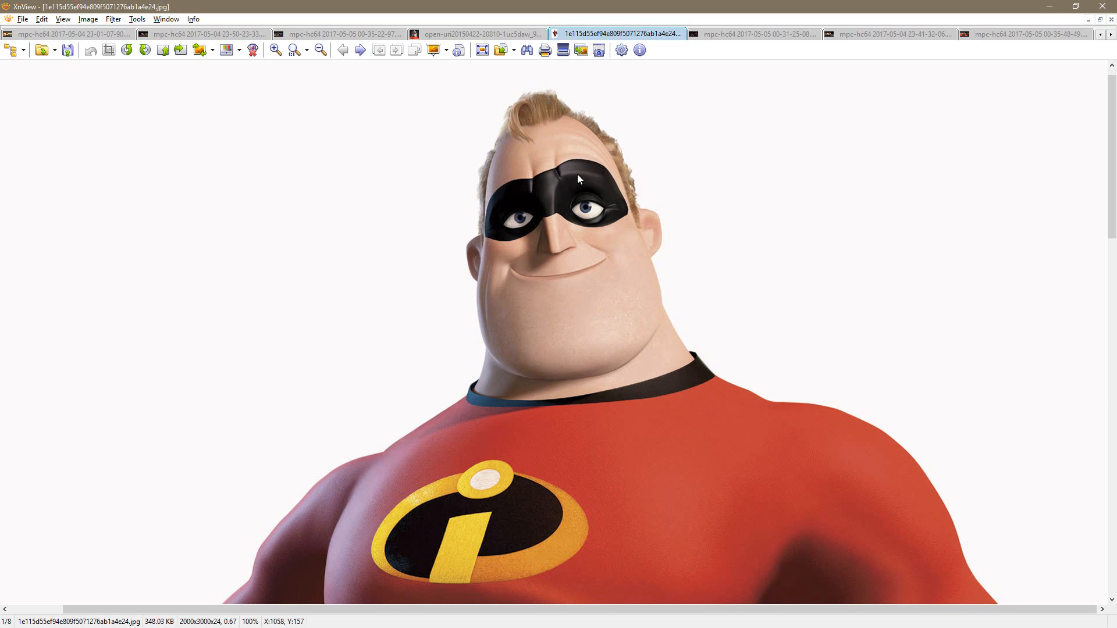
key(alt+Tab)
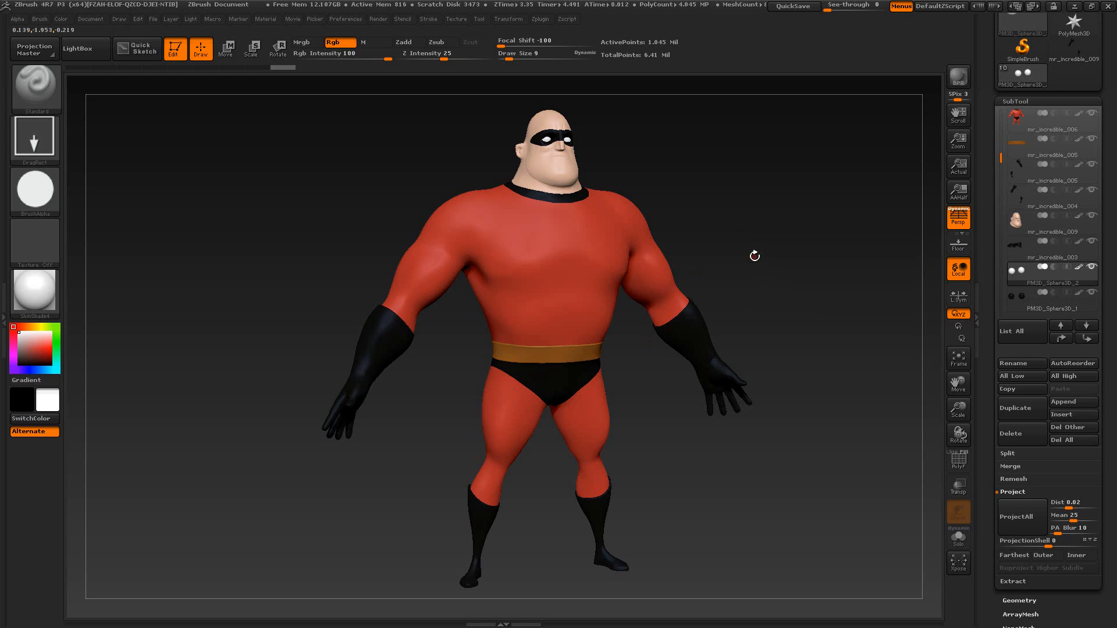
Step: Render the full figure with BPR, adjust the viewing angle slightly, and render it with BPR again
mouse_move(755, 256)
mouse_down()
mouse_move(785, 267)
mouse_move(766, 285)
mouse_move(833, 284)
mouse_move(770, 302)
mouse_move(797, 239)
mouse_move(784, 231)
mouse_move(773, 250)
mouse_up()
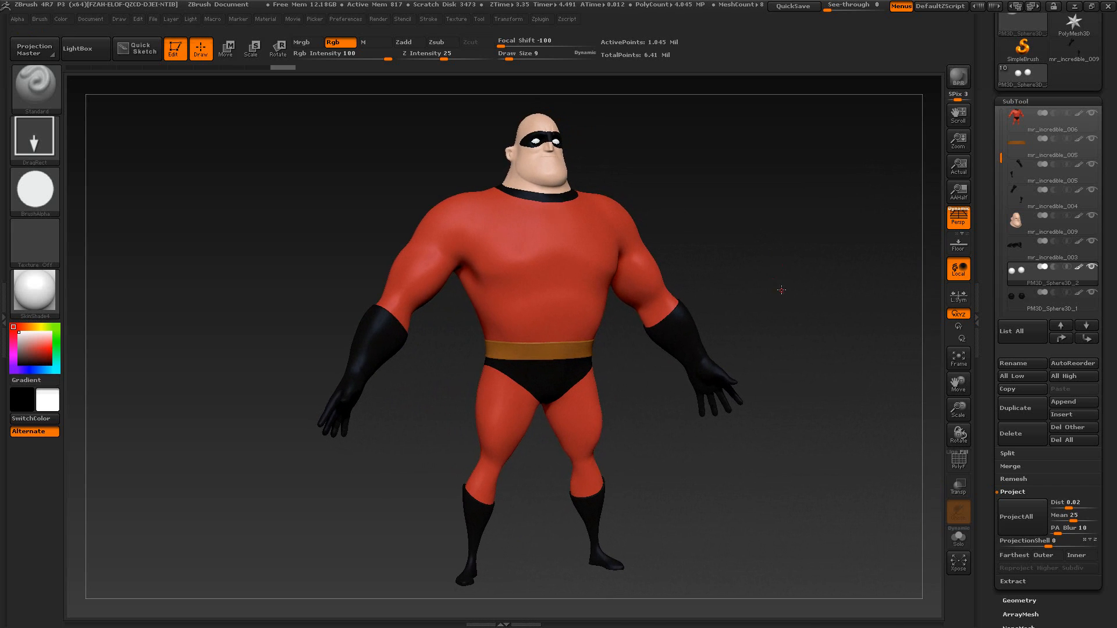
mouse_move(781, 290)
mouse_down()
mouse_move(766, 267)
mouse_move(787, 264)
mouse_move(778, 268)
mouse_up()
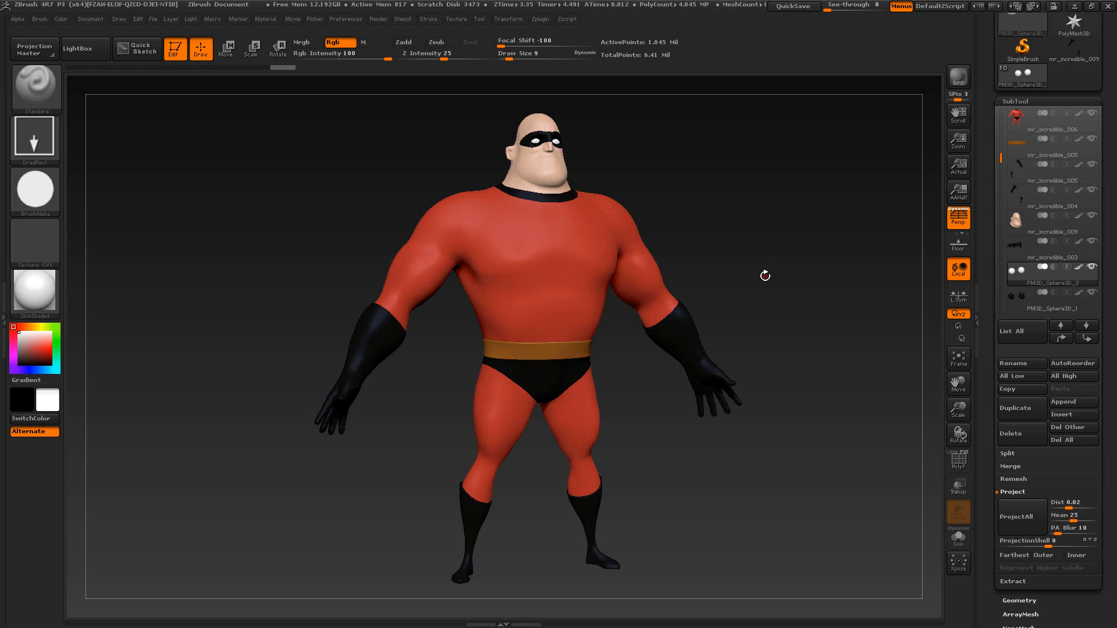
drag(759, 289, 747, 269)
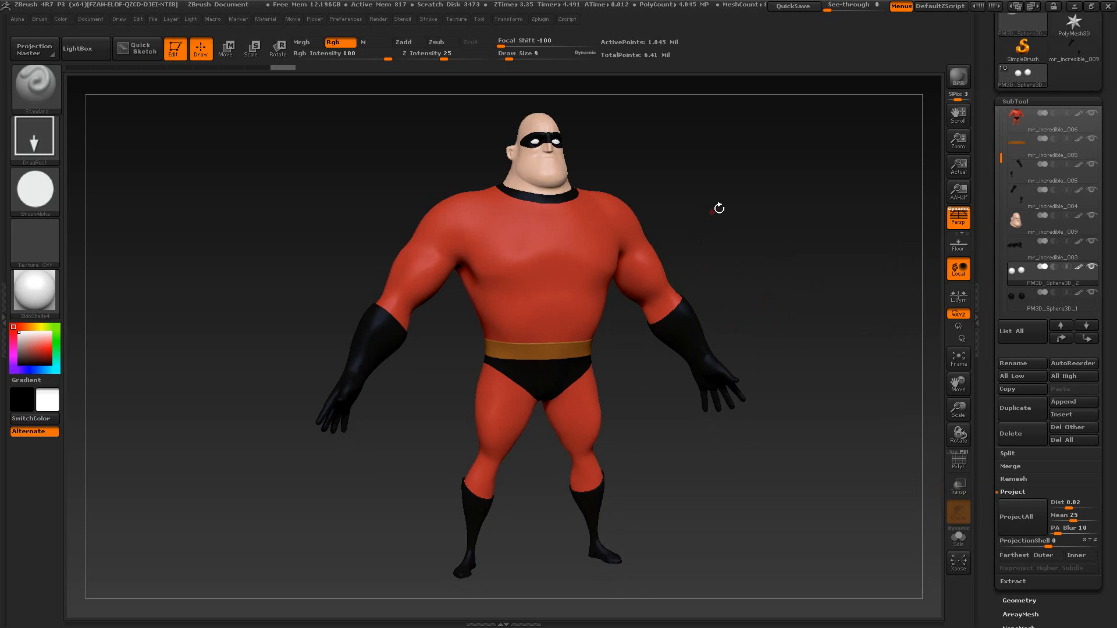
click(960, 80)
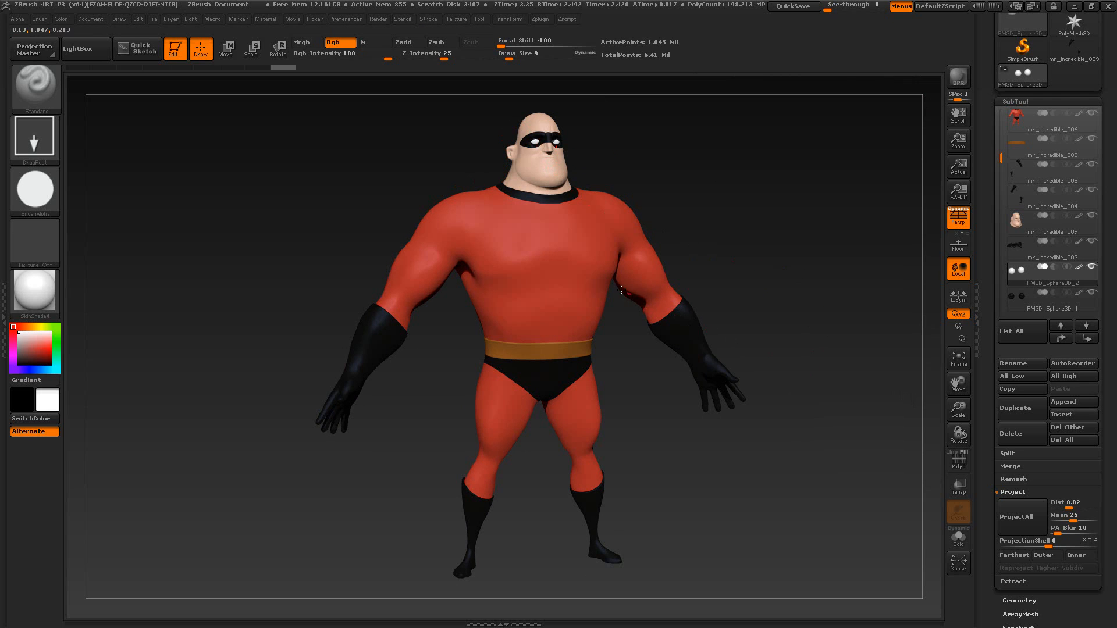
drag(788, 311, 756, 299)
drag(762, 203, 764, 254)
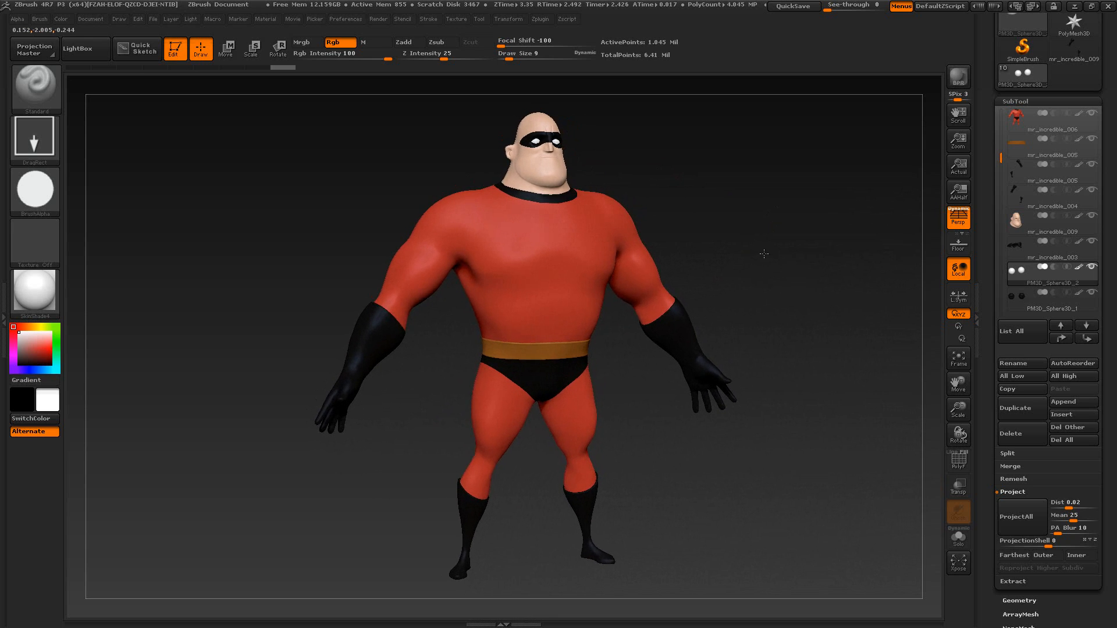
drag(593, 169, 732, 242)
click(958, 76)
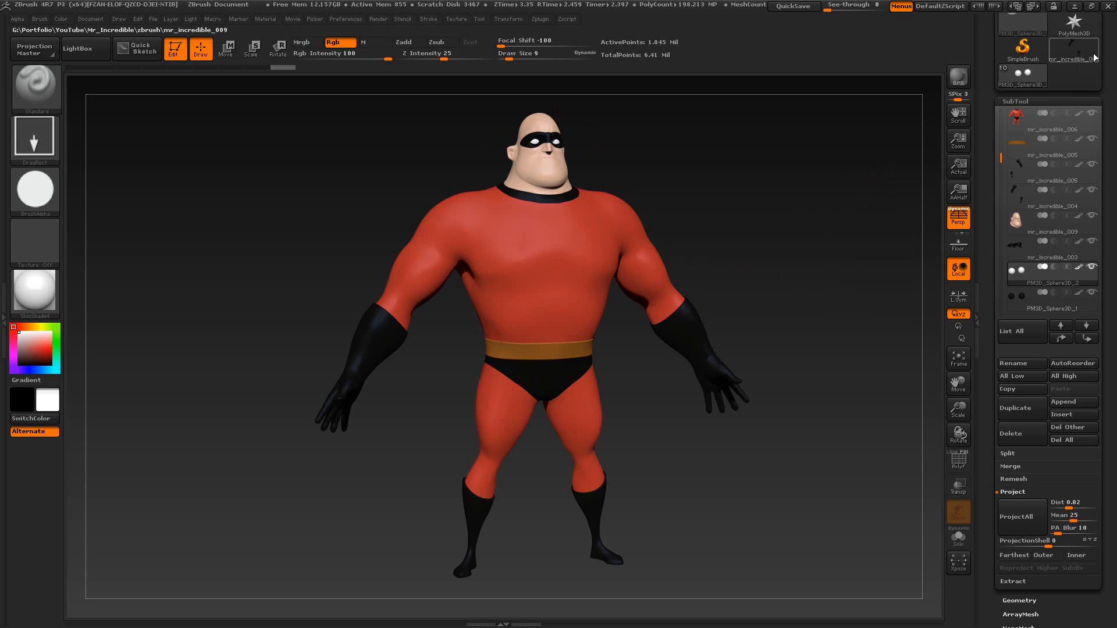
Step: Save the tool as a new ZTL file named mr_incredible_005 in the zbrush folder
drag(1108, 49, 1109, 126)
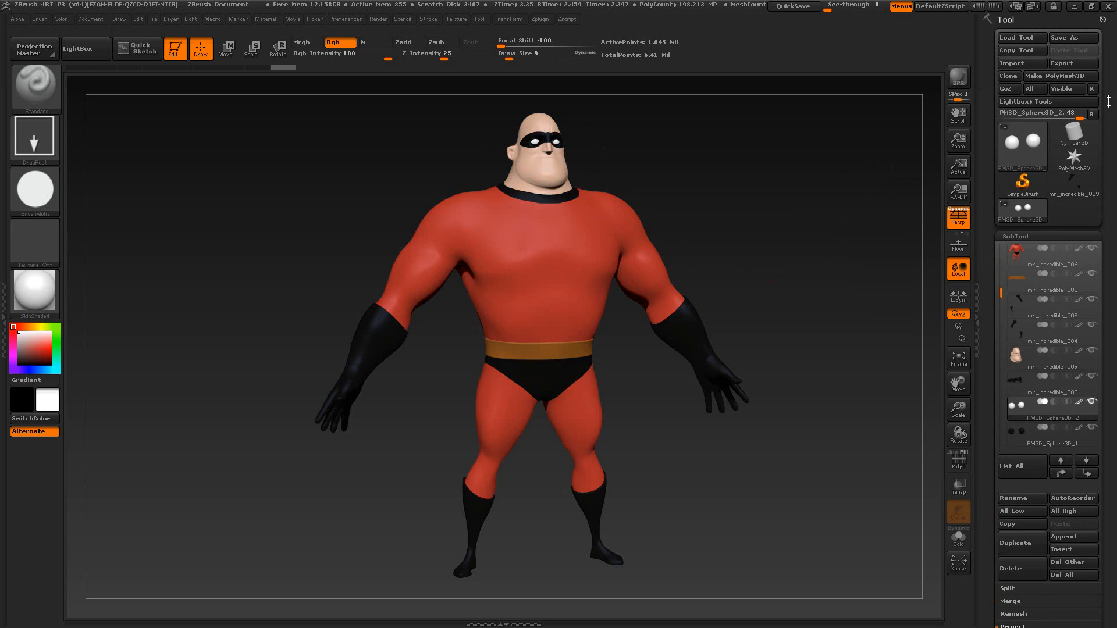
click(1071, 41)
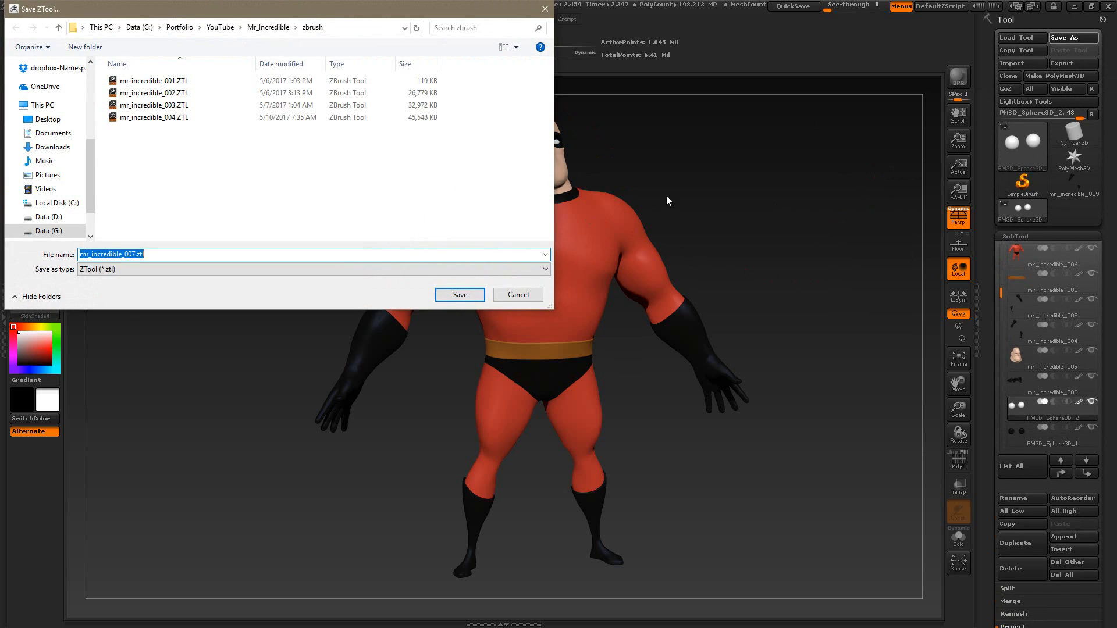
click(158, 118)
double_click(155, 254)
drag(155, 255, 138, 254)
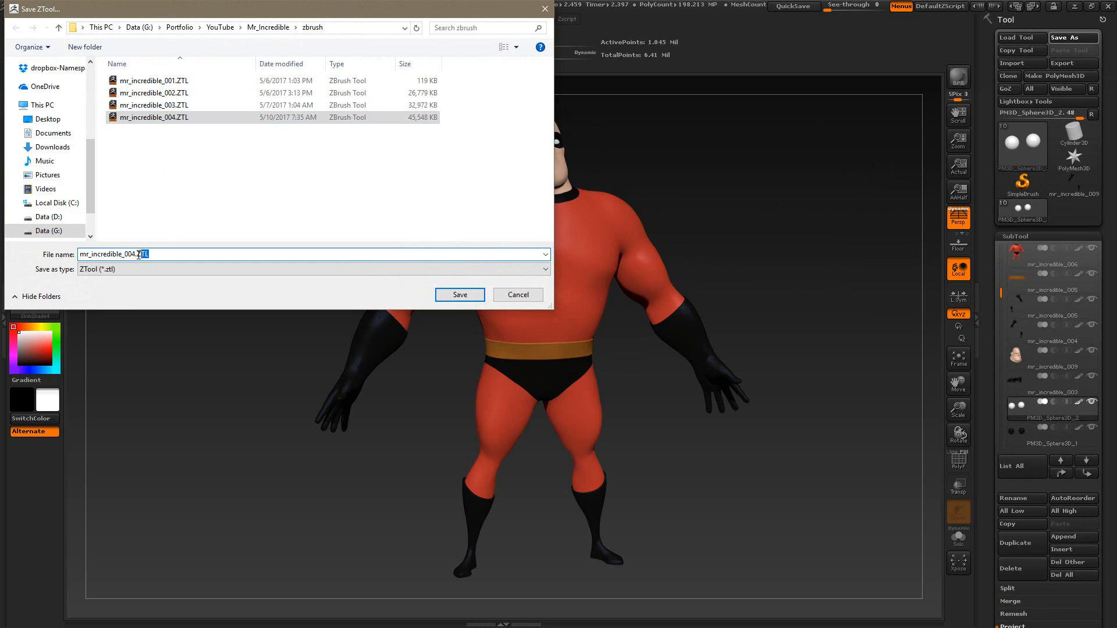
text(5)
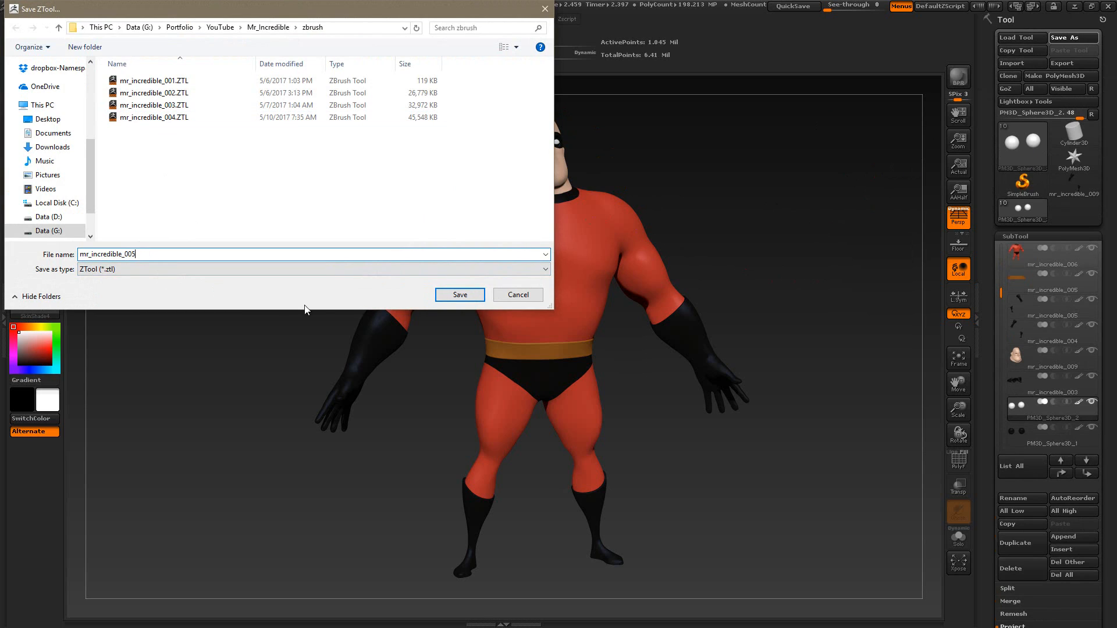
click(459, 295)
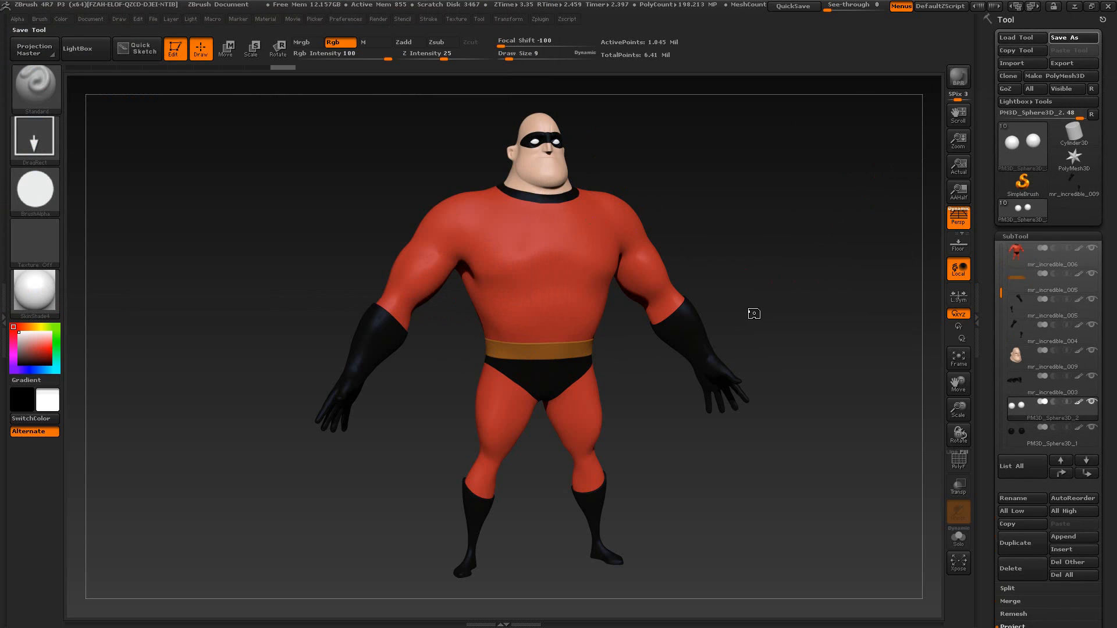